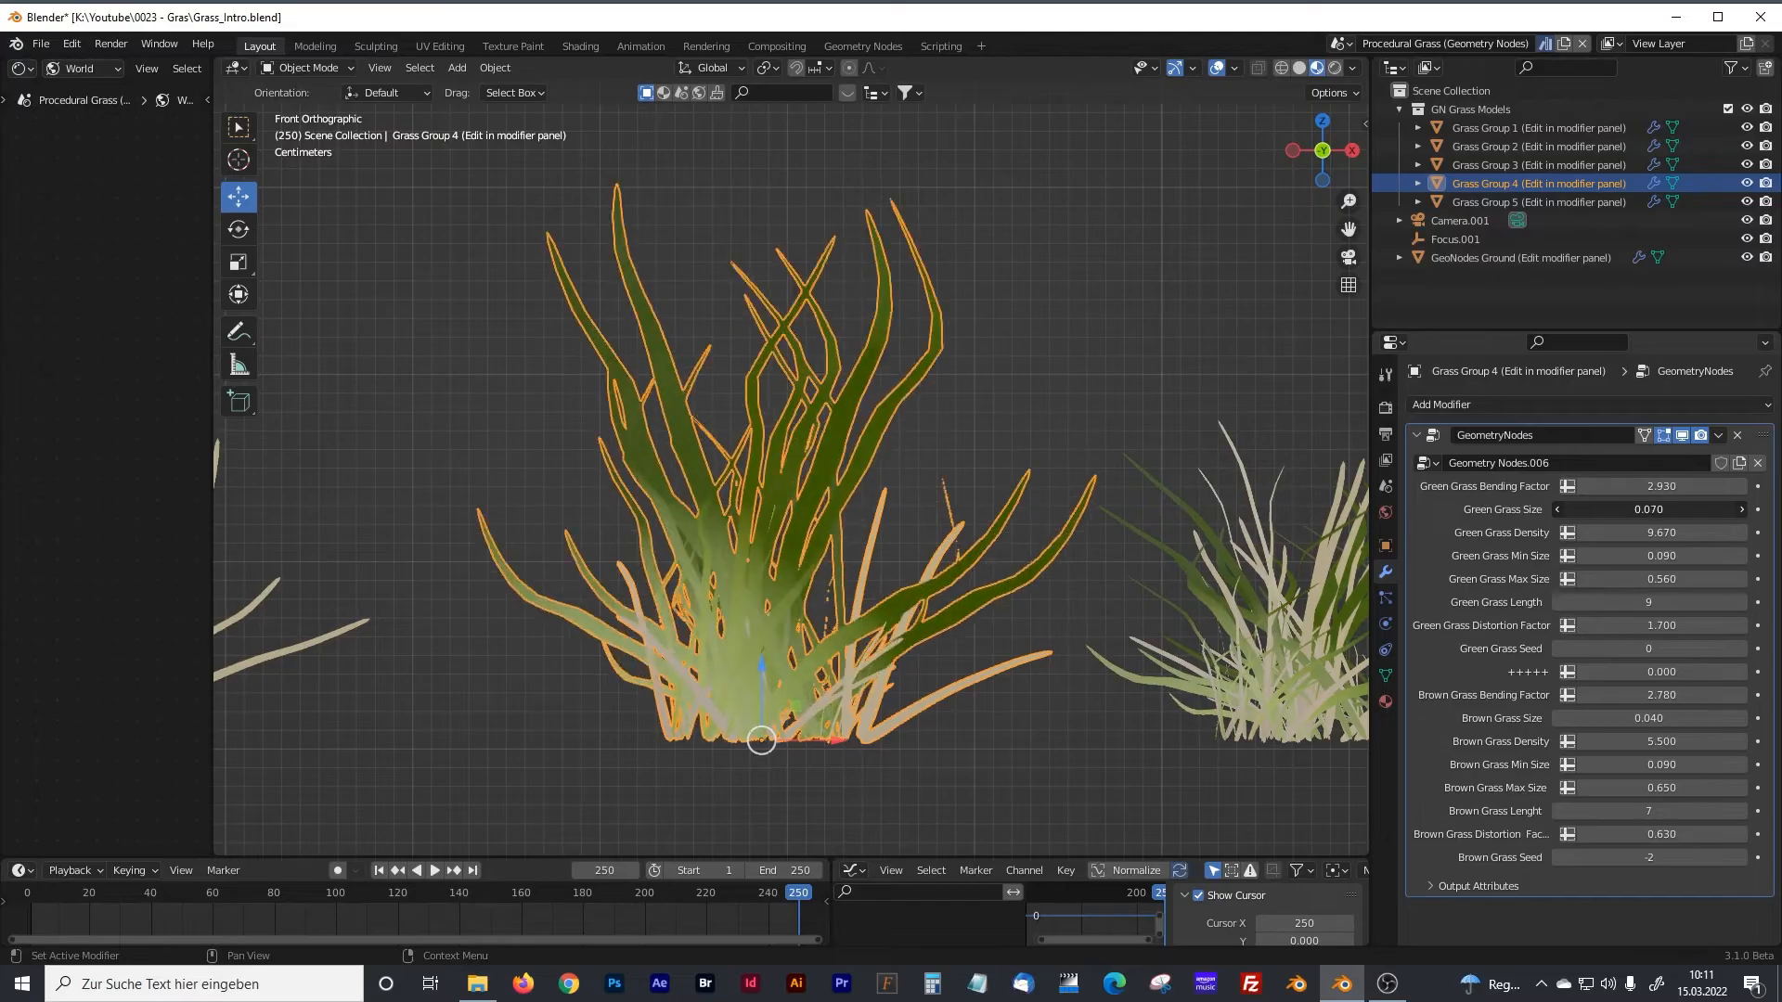
- Set Grass Group 4's green size to 0.06 and max size to 0.54, reduce its green length, and vary its brown grass settings
{"action": "mouse_move", "coordinate": [1665, 579]}
{"action": "left_mouse_down"}
{"action": "mouse_move", "coordinate": [1691, 579]}
{"action": "mouse_move", "coordinate": [1642, 602]}
{"action": "left_mouse_up"}
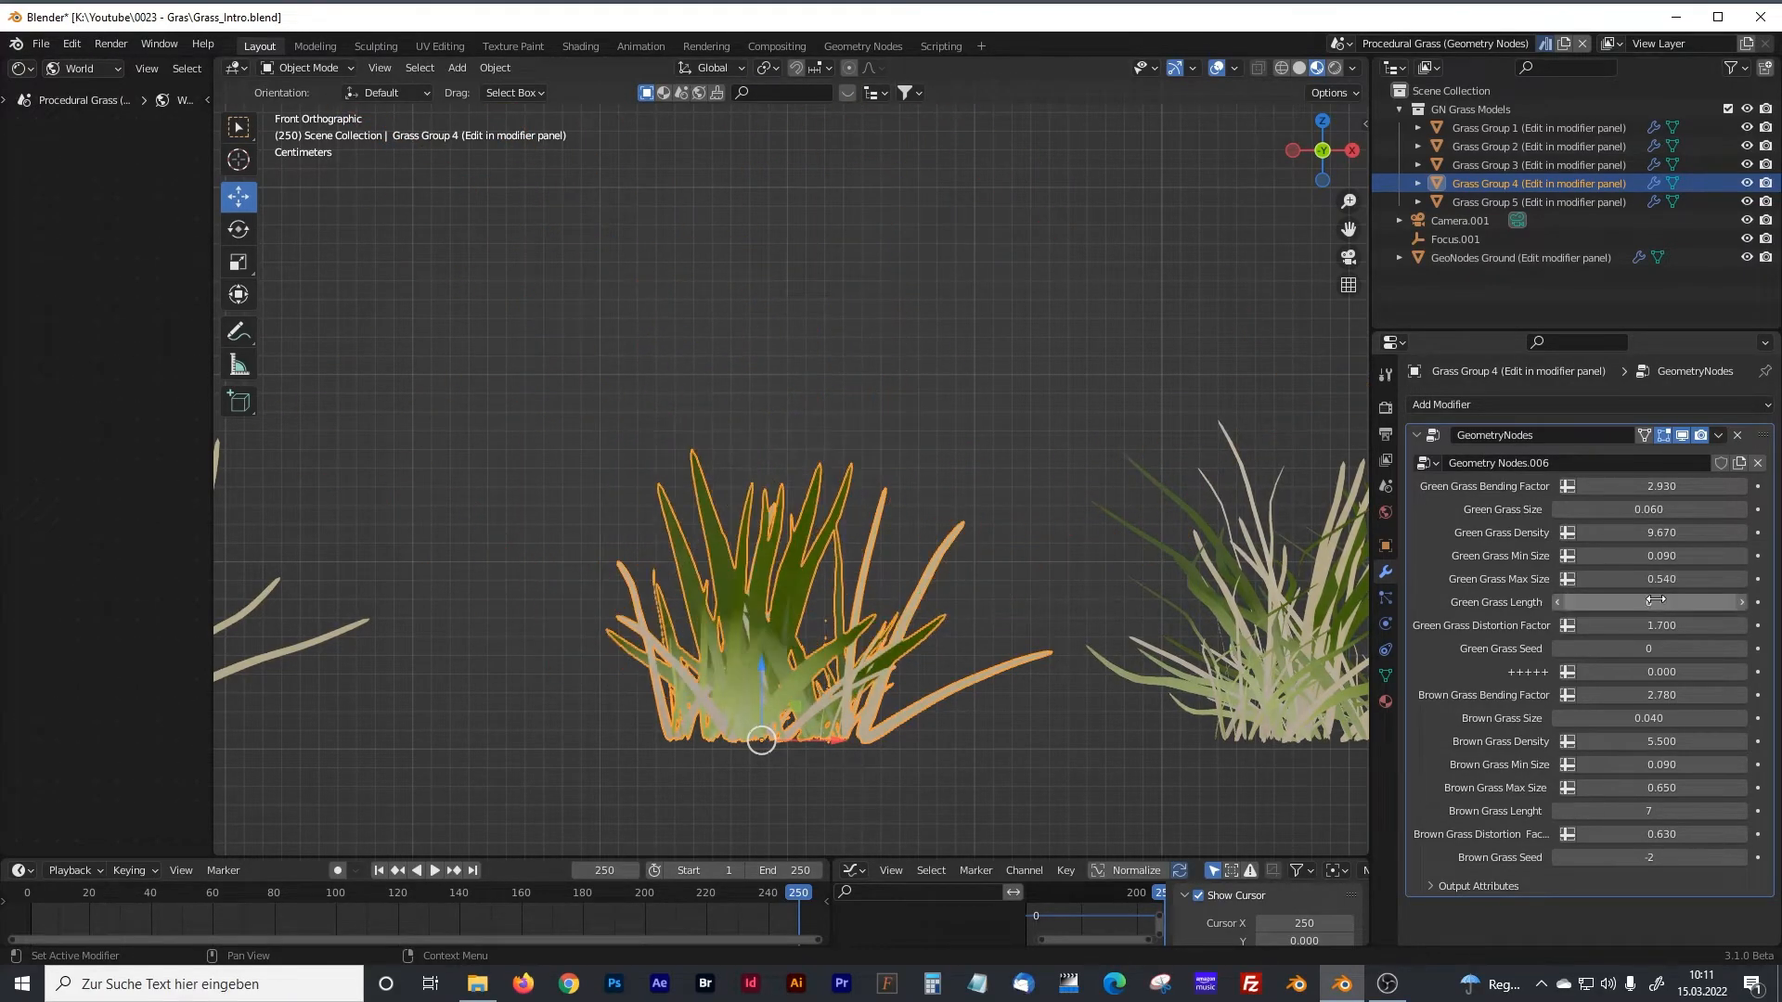
{"action": "left_click_drag", "start_coordinate": [1654, 858], "coordinate": [1654, 811]}
{"action": "left_click_drag", "start_coordinate": [1661, 741], "coordinate": [1727, 741]}
{"action": "middle_click_drag", "start_coordinate": [915, 699], "coordinate": [817, 687]}
- Examine the grass groups in rendered shading from several angles
{"action": "left_click", "coordinate": [1334, 68]}
{"action": "mouse_move", "coordinate": [808, 594]}
{"action": "middle_mouse_down"}
{"action": "mouse_move", "coordinate": [829, 609]}
{"action": "mouse_move", "coordinate": [1012, 549]}
{"action": "middle_mouse_up"}
{"action": "scroll", "coordinate": [1011, 549], "scroll_direction": "down", "scroll_amount": 2}
{"action": "middle_click_drag", "start_coordinate": [1128, 506], "coordinate": [863, 543], "text": "shift"}
{"action": "middle_click_drag", "start_coordinate": [863, 543], "coordinate": [816, 531]}
{"action": "left_click", "coordinate": [914, 570]}
{"action": "middle_click_drag", "start_coordinate": [1095, 506], "coordinate": [613, 517], "text": "shift"}
- Set Grass Group 2's brown grass bending factor to 6.17, density to 18.18 and min size to 0.94, and preview the groups rendered
{"action": "left_click", "coordinate": [914, 576]}
{"action": "mouse_move", "coordinate": [1649, 625]}
{"action": "left_mouse_down"}
{"action": "mouse_move", "coordinate": [1717, 626]}
{"action": "mouse_move", "coordinate": [1608, 625]}
{"action": "mouse_move", "coordinate": [1670, 649]}
{"action": "left_mouse_up"}
{"action": "left_click", "coordinate": [1277, 68]}
{"action": "mouse_move", "coordinate": [1647, 672]}
{"action": "left_mouse_down"}
{"action": "mouse_move", "coordinate": [1726, 672]}
{"action": "mouse_move", "coordinate": [1661, 695]}
{"action": "mouse_move", "coordinate": [1717, 718]}
{"action": "mouse_move", "coordinate": [1698, 742]}
{"action": "left_mouse_up"}
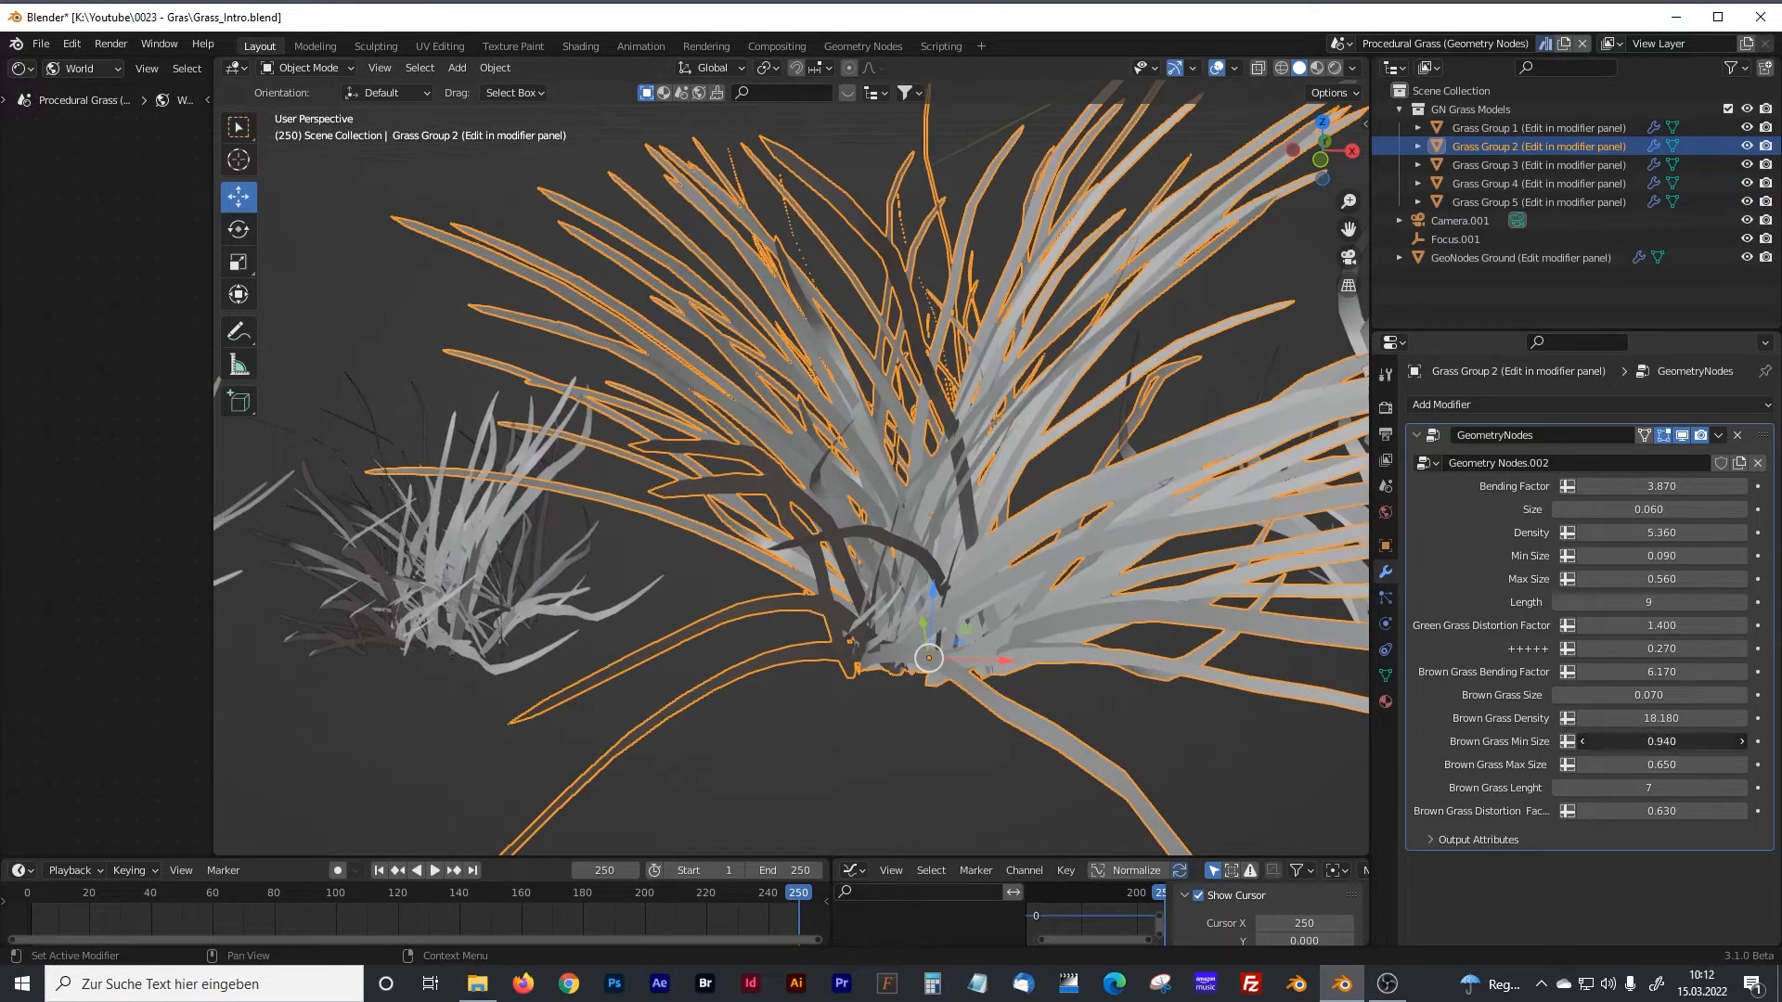
{"action": "left_click", "coordinate": [1335, 68]}
{"action": "scroll", "coordinate": [1060, 397], "scroll_direction": "down", "scroll_amount": 6}
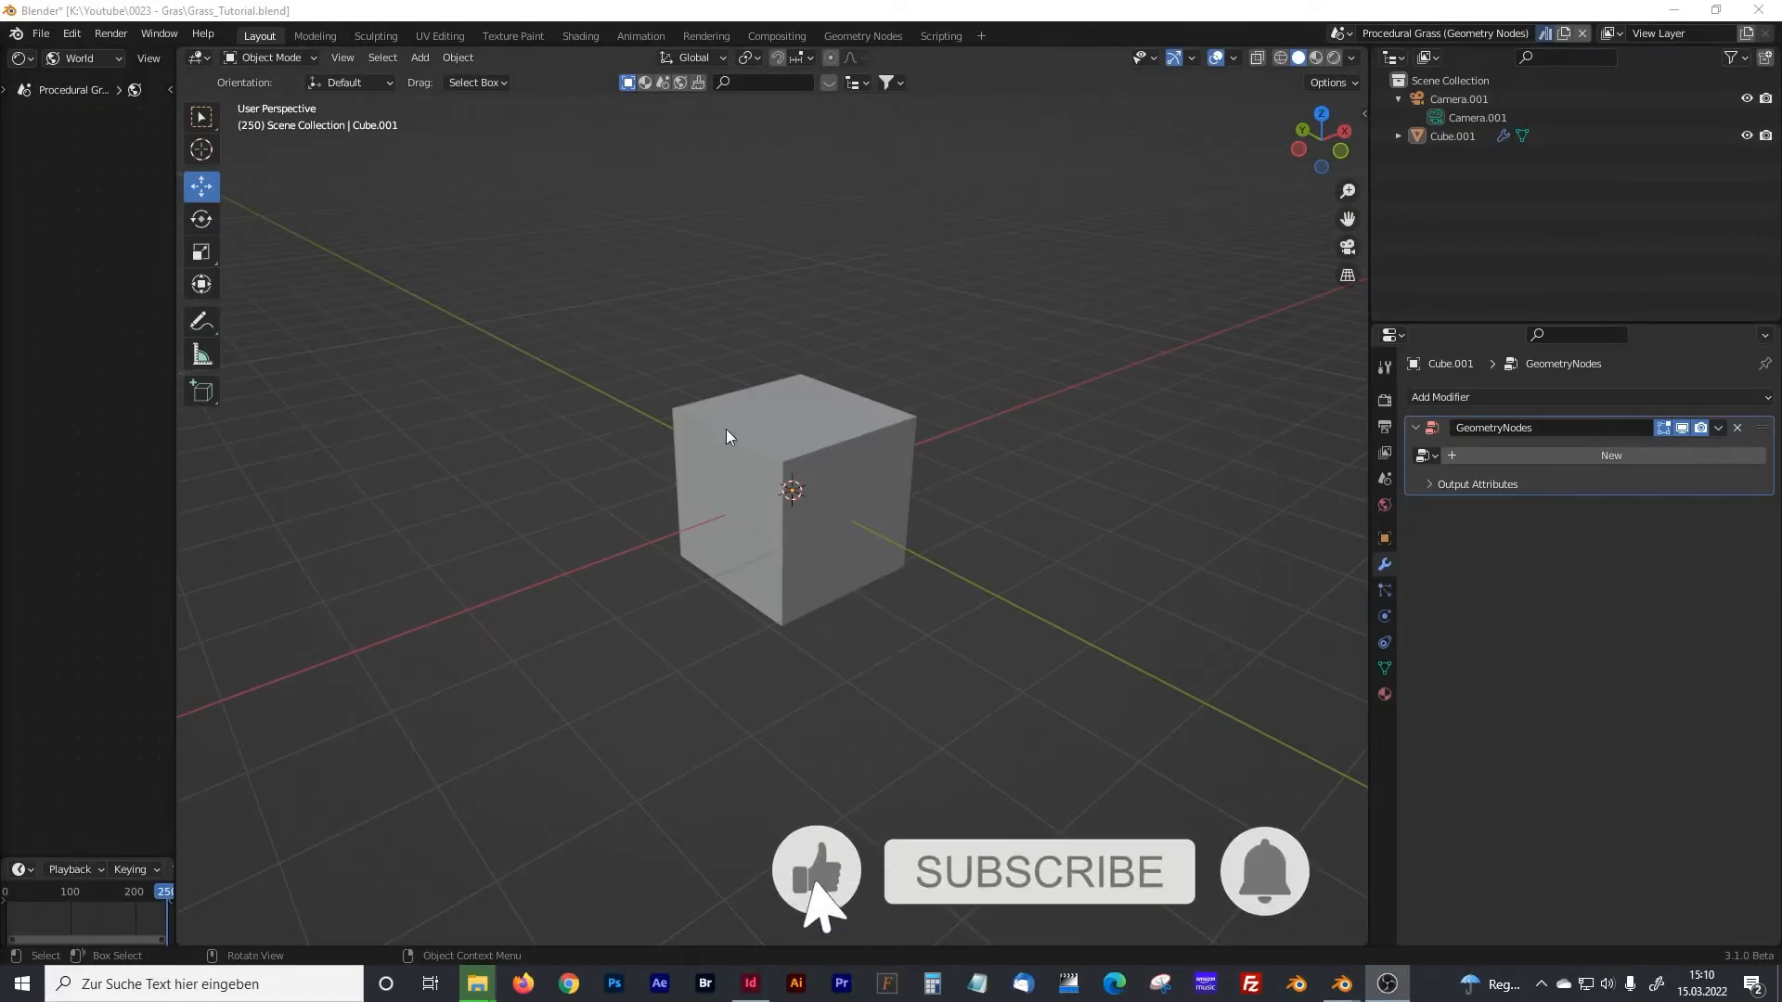
- Create a new geometry node tree on the cube, cut the Group Input to Group Output link, and move Group Input aside
{"action": "left_click", "coordinate": [807, 401]}
{"action": "left_click", "coordinate": [877, 34]}
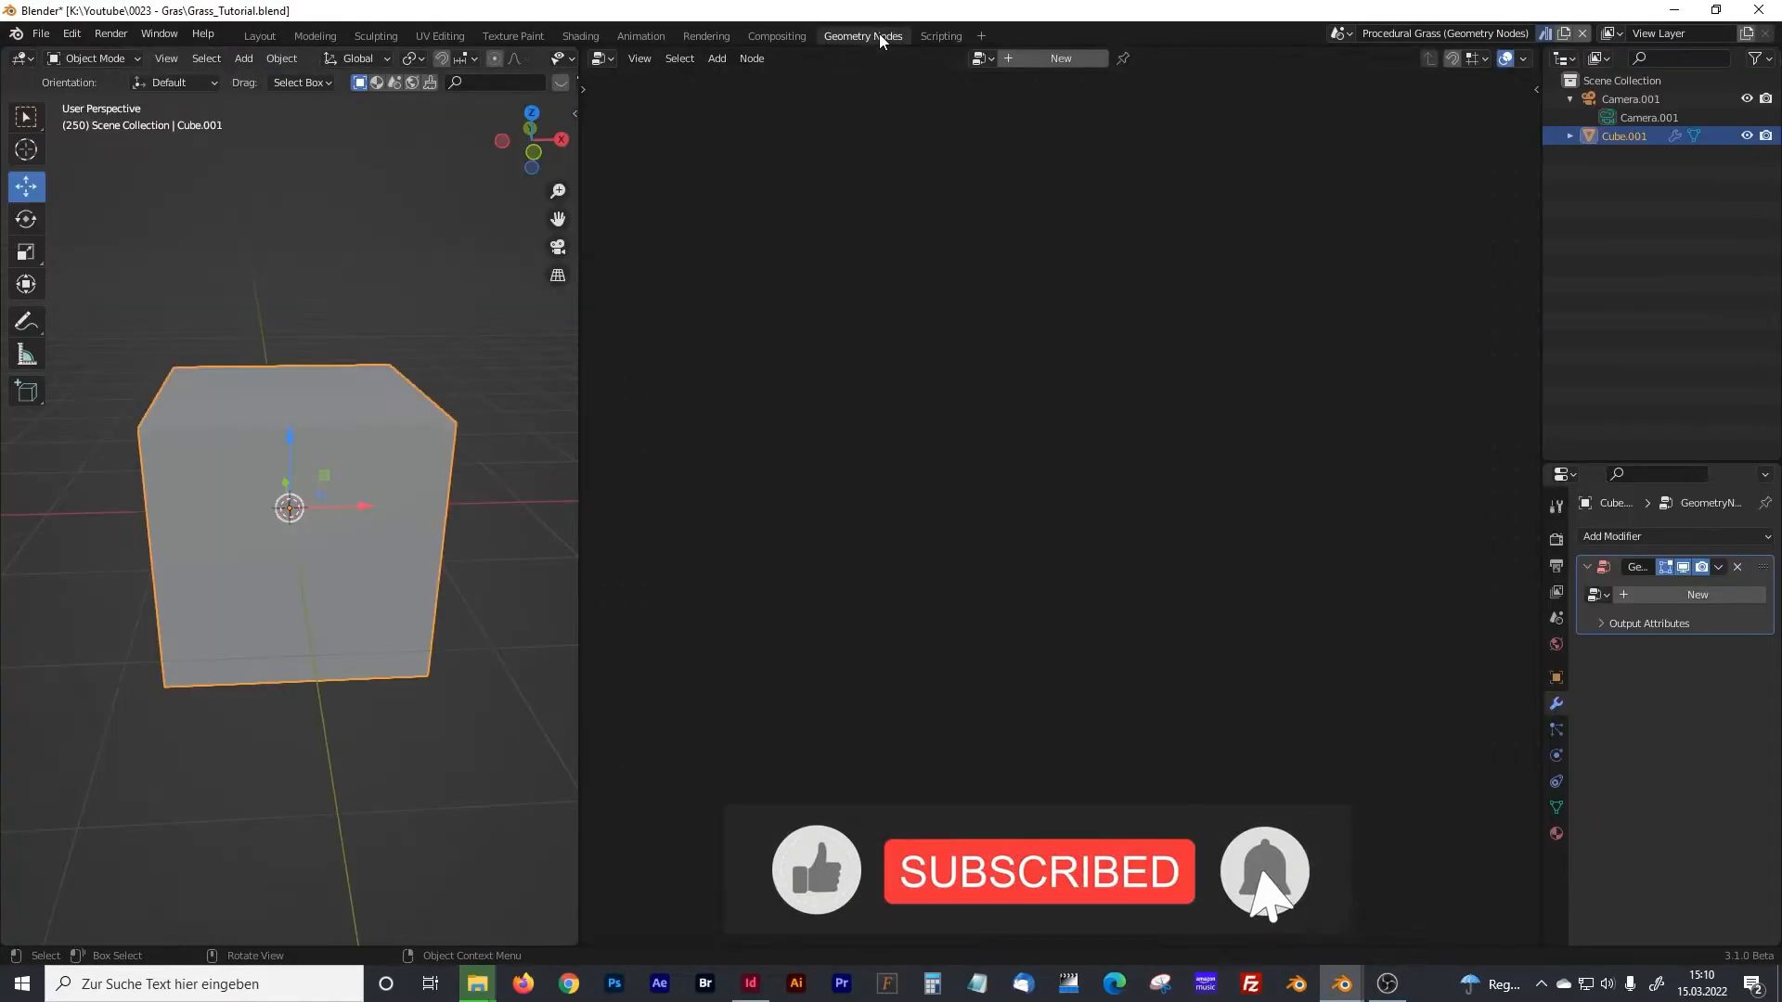
{"action": "left_click", "coordinate": [1056, 59]}
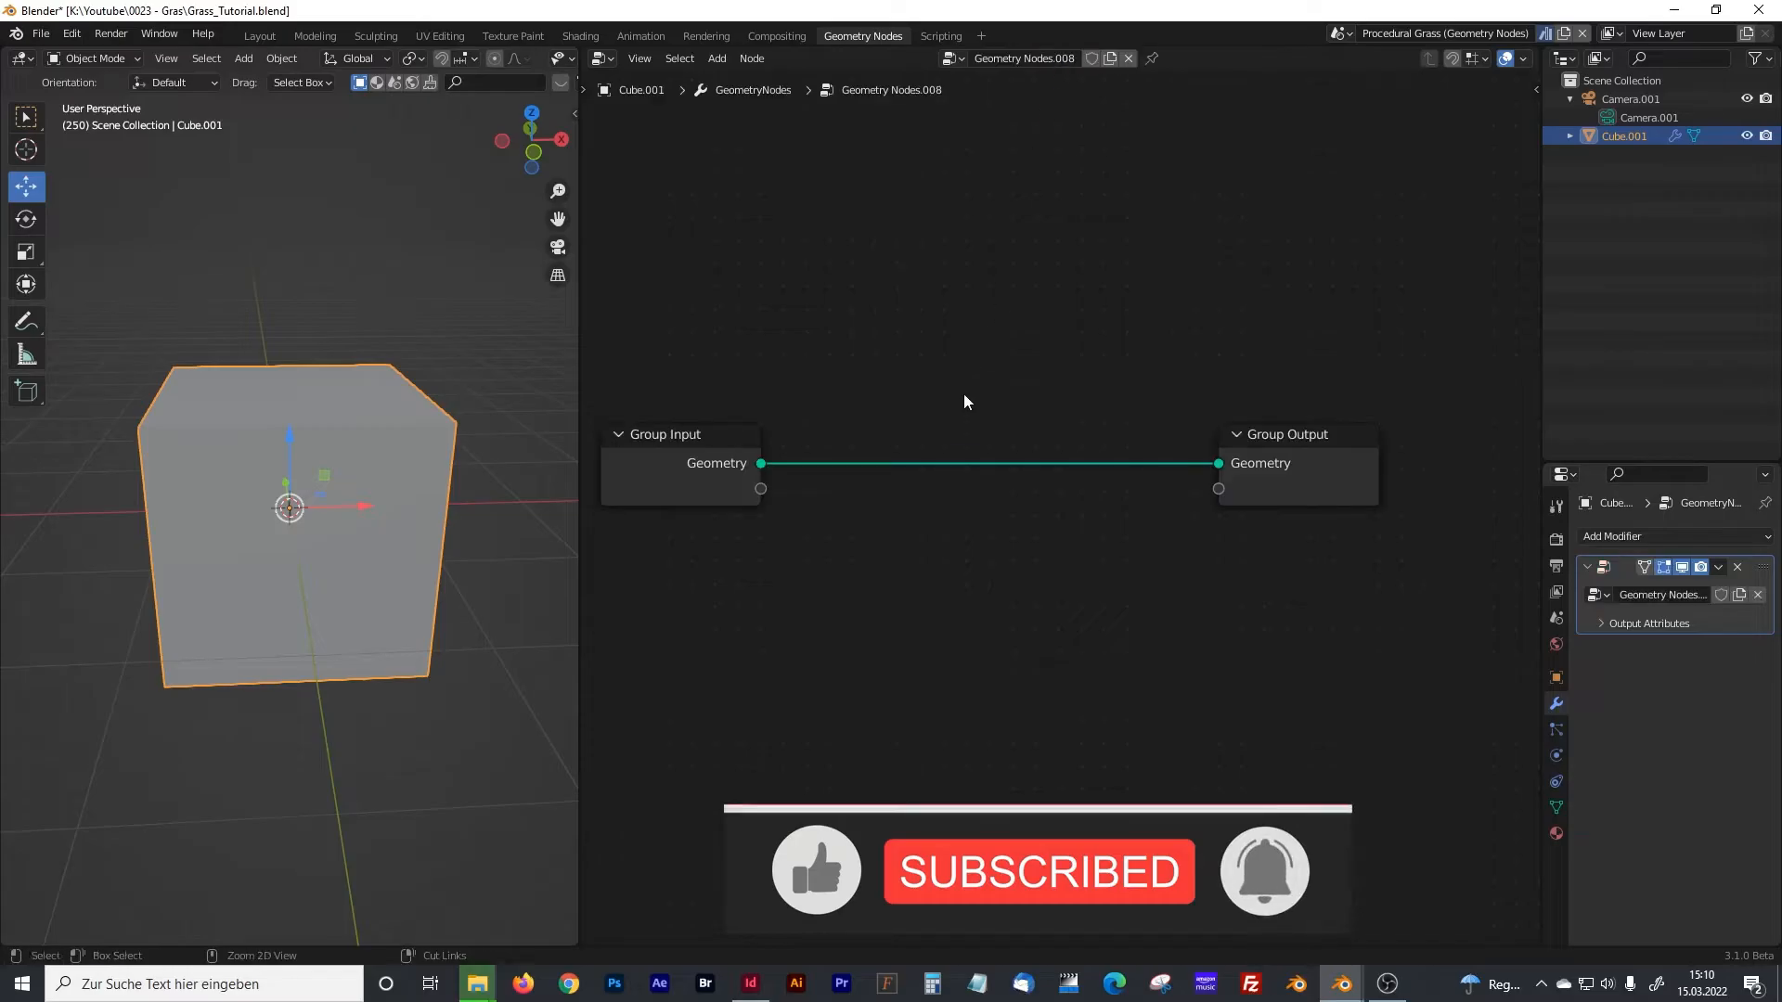
{"action": "right_click_drag", "start_coordinate": [967, 381], "coordinate": [1001, 547], "text": "ctrl"}
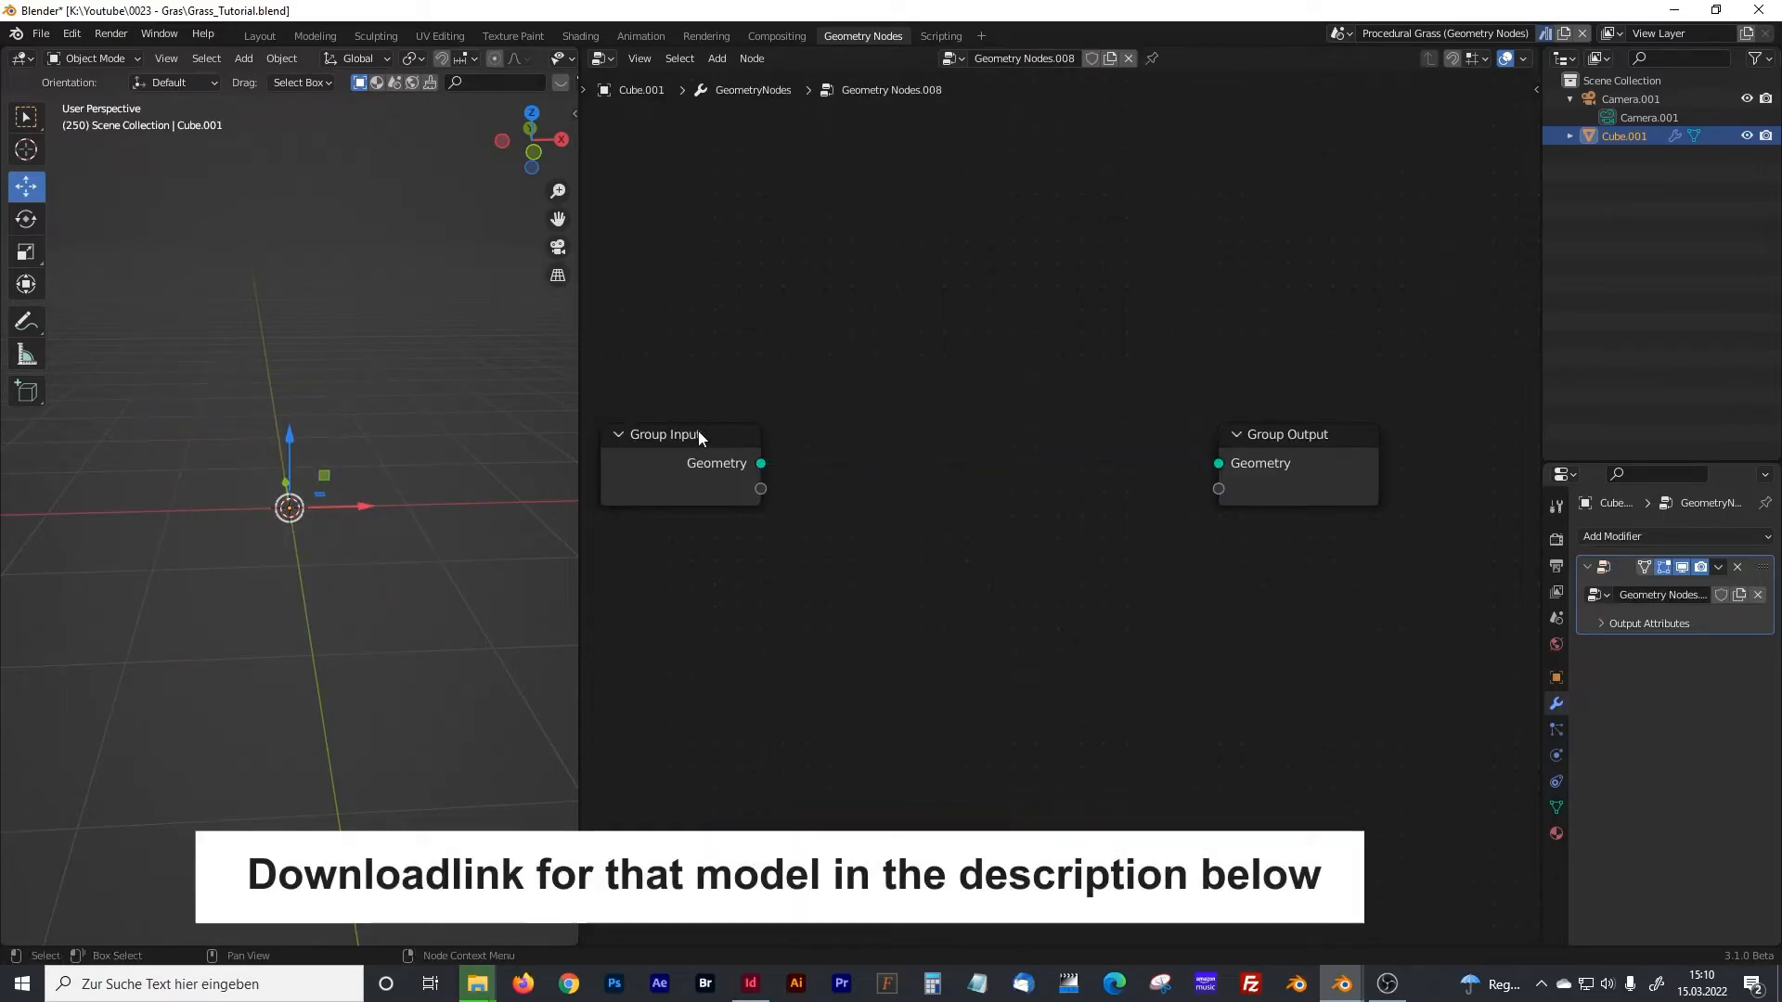
{"action": "scroll", "coordinate": [699, 430], "scroll_direction": "down", "scroll_amount": 1}
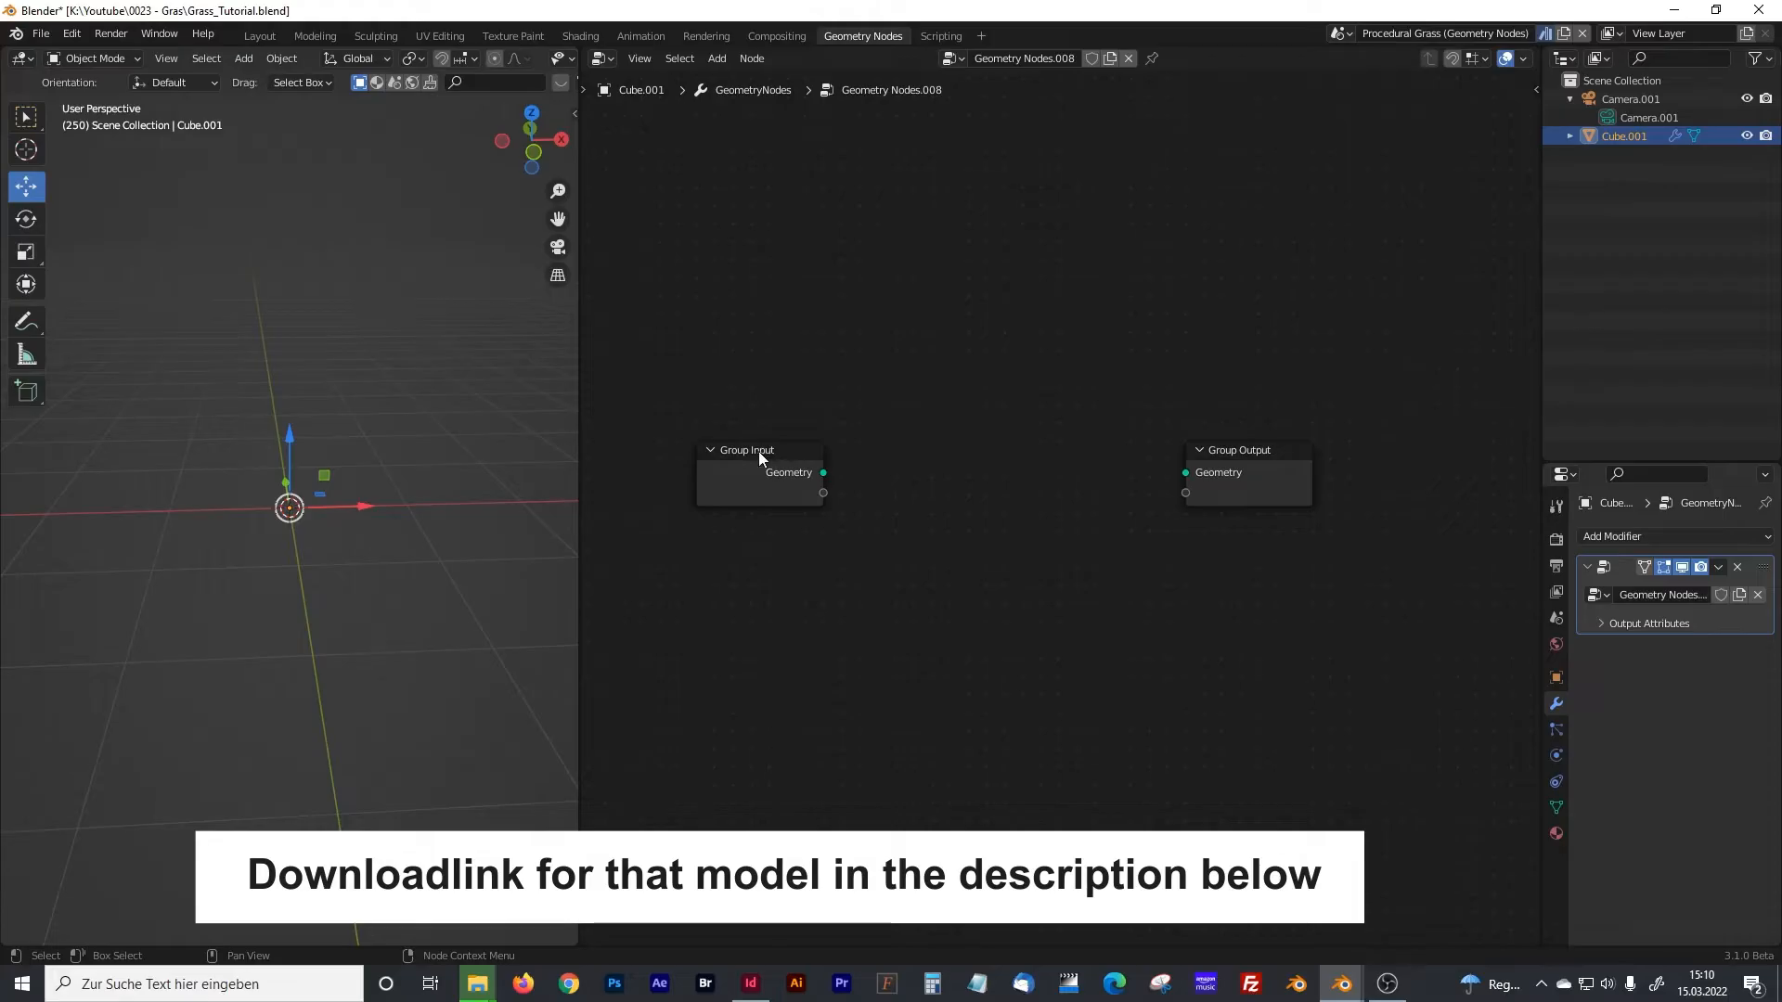
{"action": "left_click_drag", "start_coordinate": [776, 451], "coordinate": [666, 444]}
{"action": "middle_click_drag", "start_coordinate": [991, 471], "coordinate": [881, 486]}
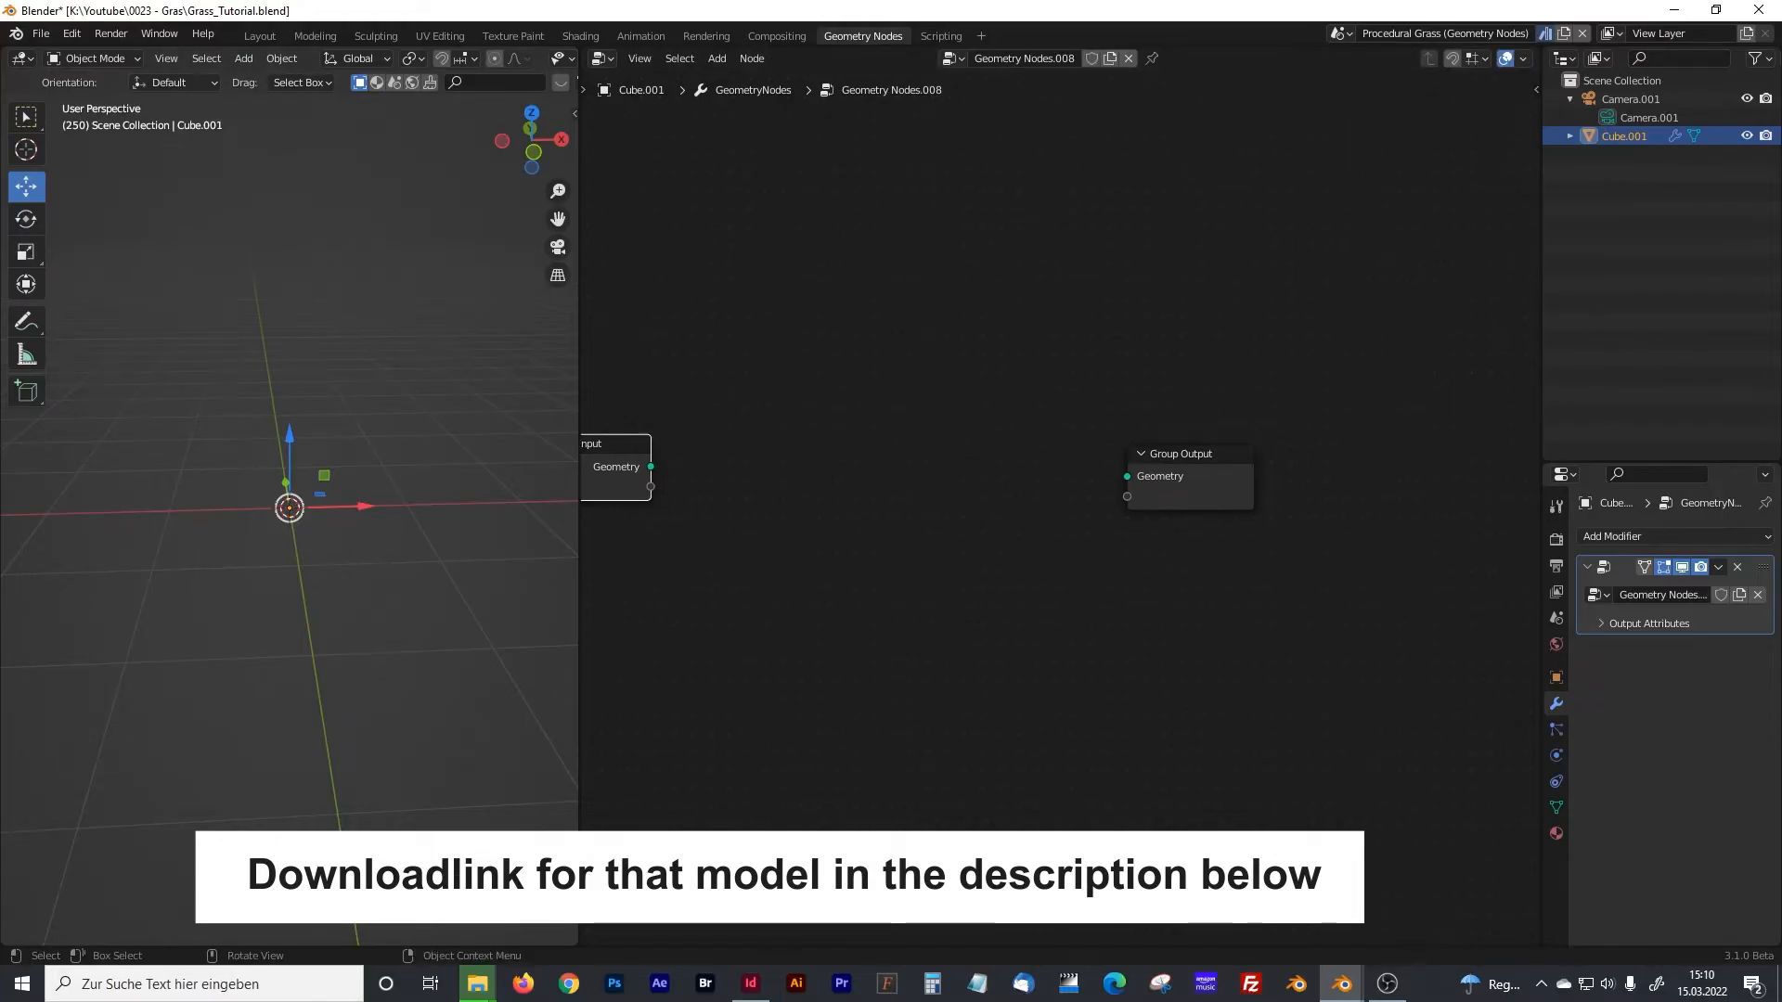
- Add a Mesh Line node between Group Input and Group Output, and space the nodes apart
{"action": "left_click", "coordinate": [776, 594]}
{"action": "key", "text": "shift+a"}
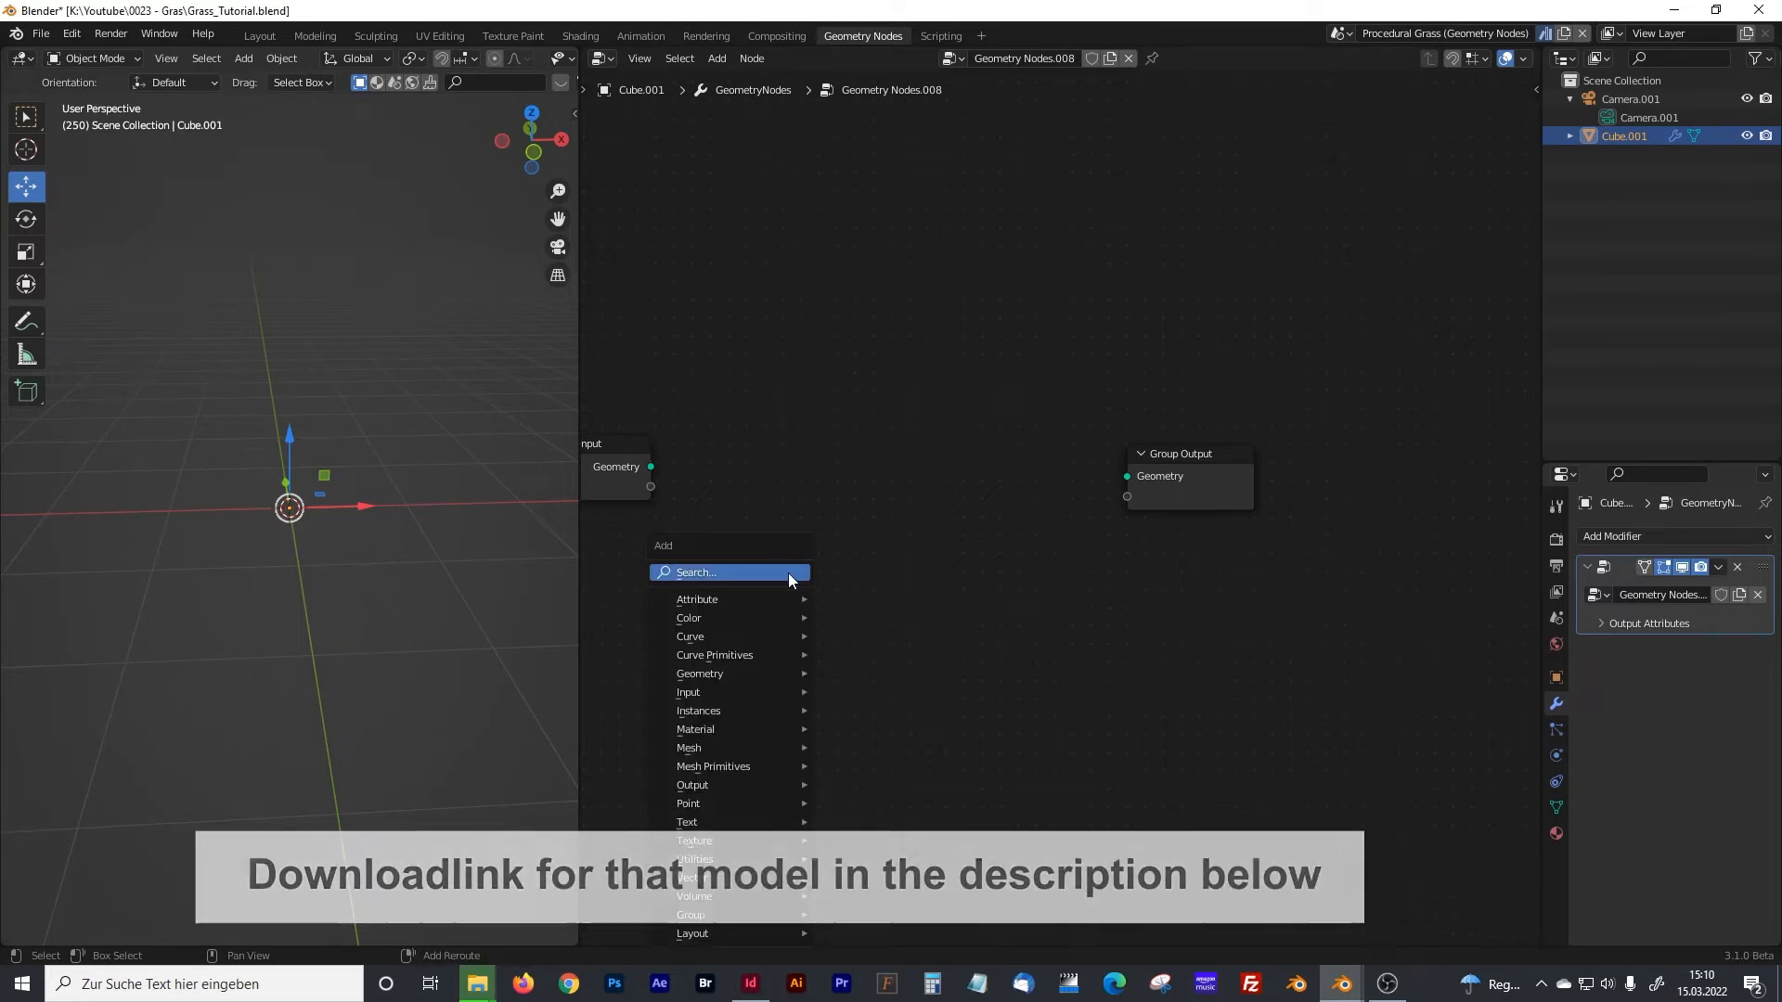
{"action": "left_click", "coordinate": [782, 576]}
{"action": "type", "text": "mesh"}
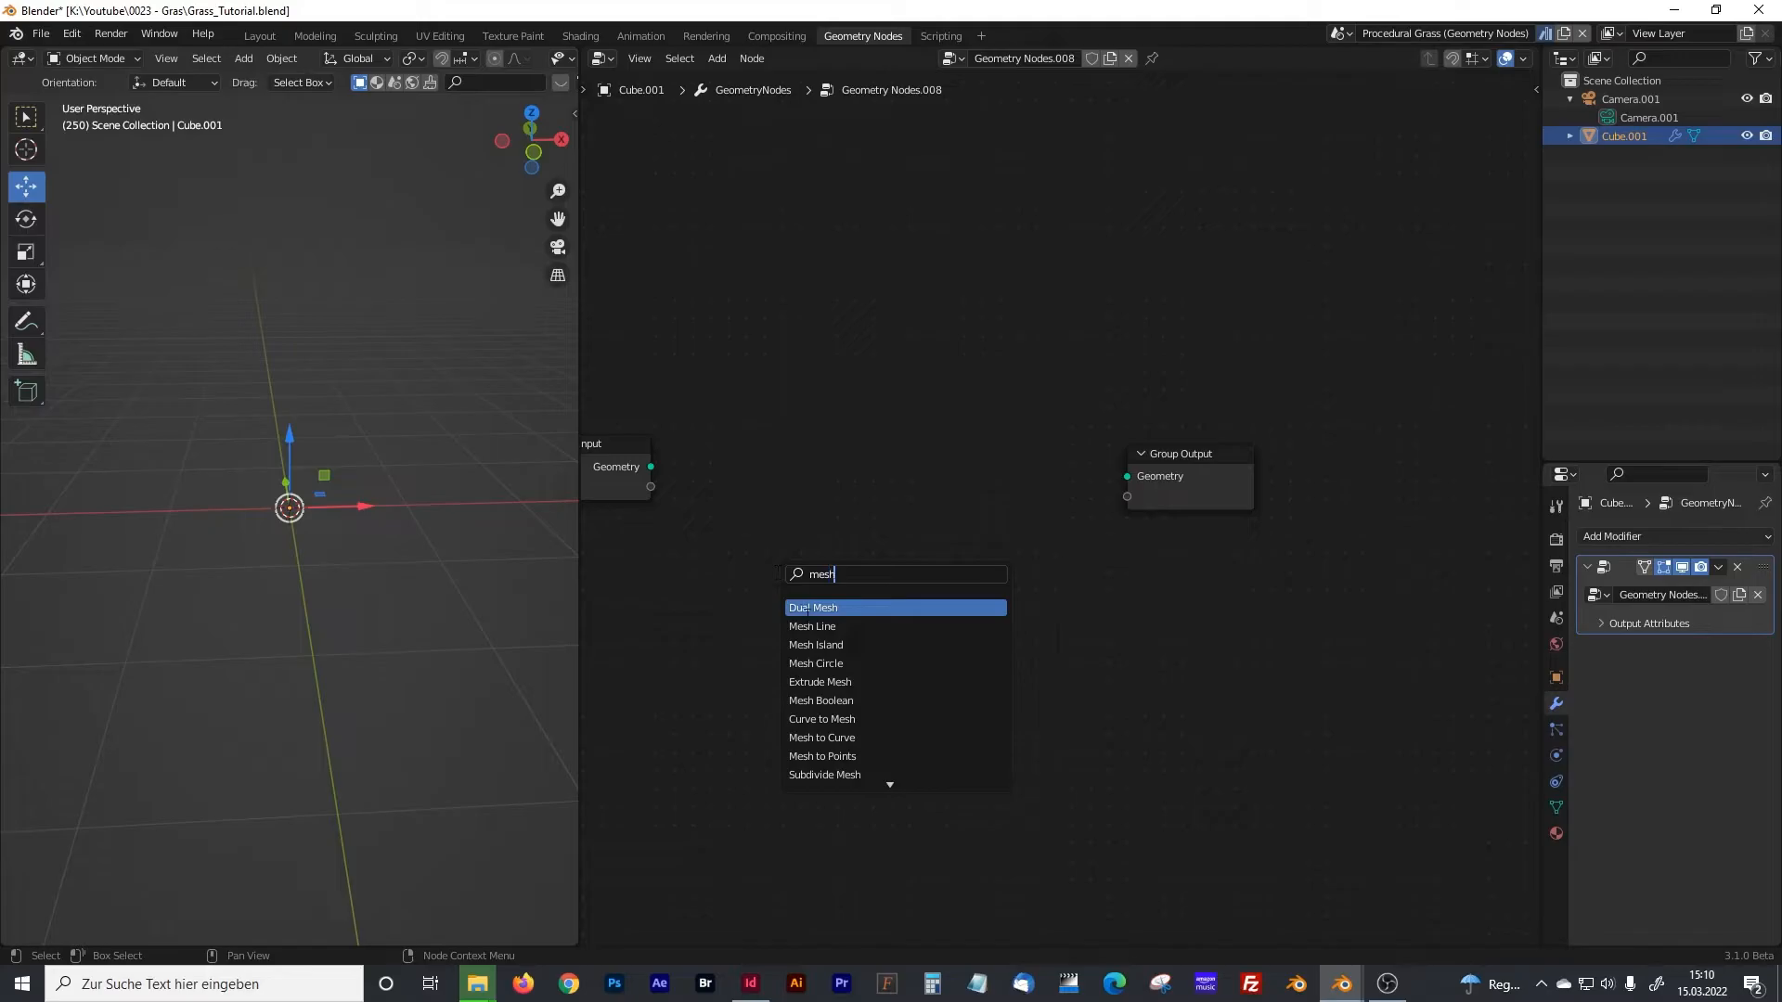
{"action": "left_click", "coordinate": [812, 627]}
{"action": "left_click", "coordinate": [816, 429]}
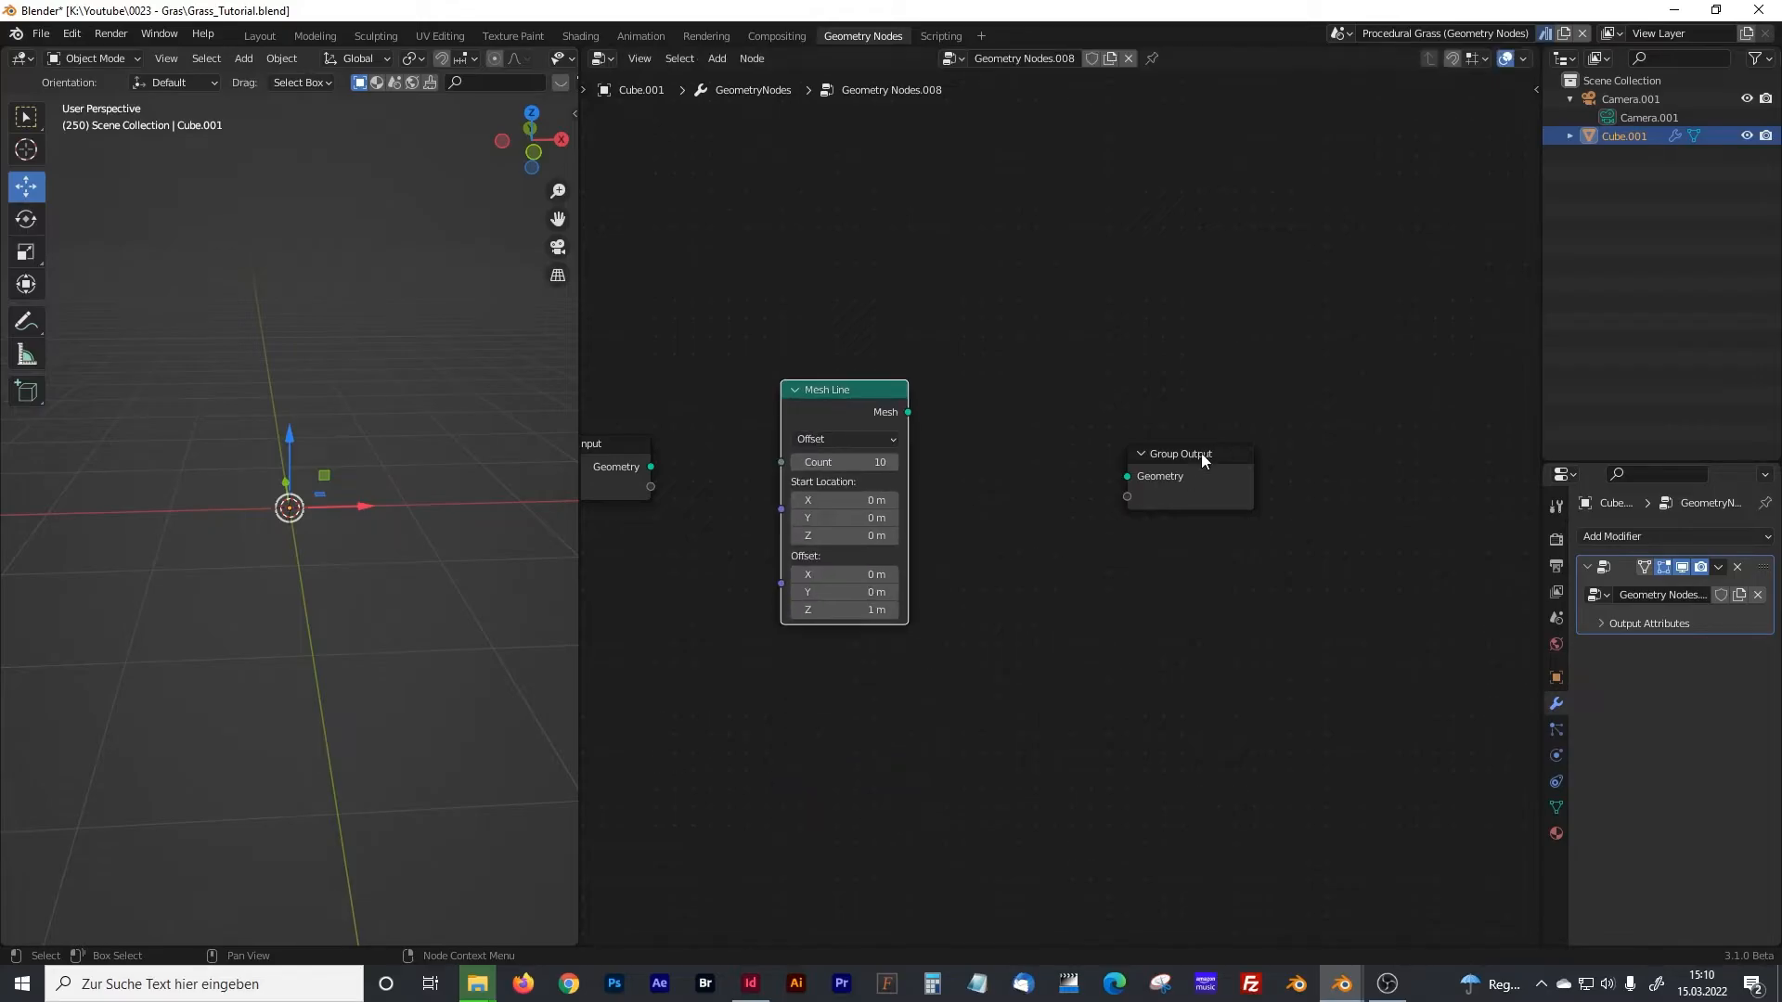
{"action": "left_click_drag", "start_coordinate": [1201, 457], "coordinate": [1297, 459]}
{"action": "left_click_drag", "start_coordinate": [886, 392], "coordinate": [906, 382]}
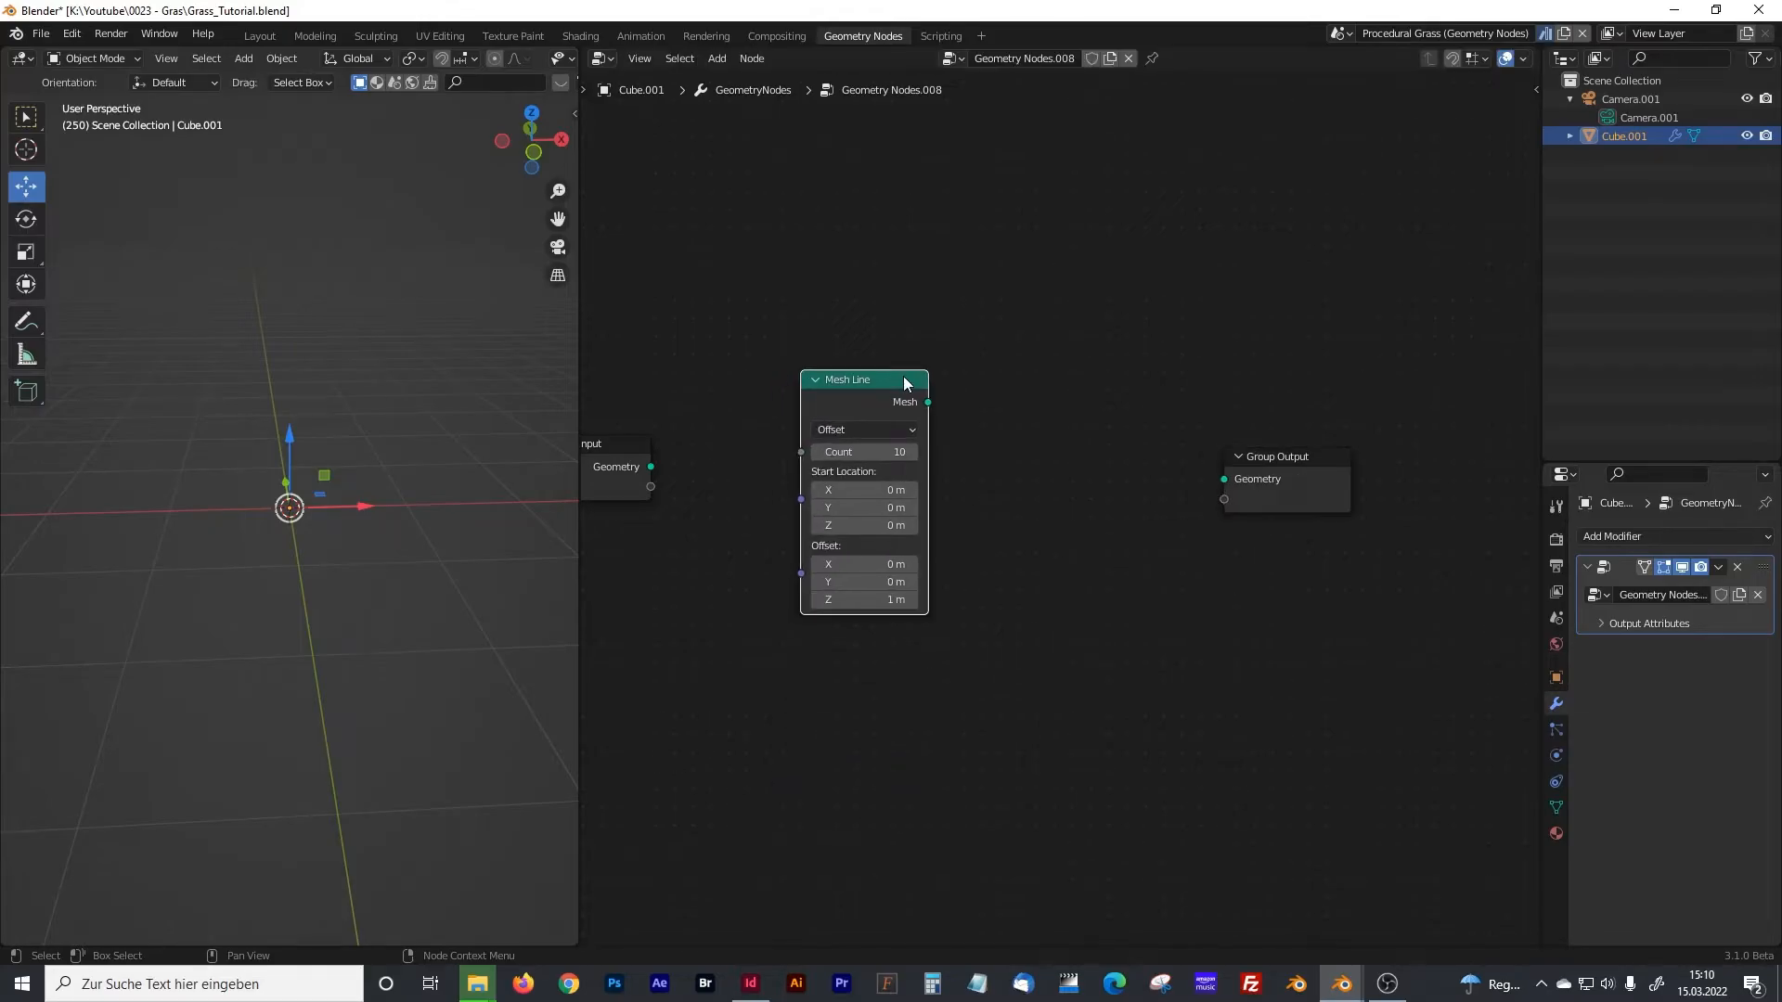
- Connect the Mesh Line's mesh to the Group Output geometry and set its Z offset to 0.07 m
{"action": "left_click_drag", "start_coordinate": [895, 601], "coordinate": [949, 477]}
{"action": "left_click_drag", "start_coordinate": [927, 403], "coordinate": [1224, 479]}
{"action": "left_click", "coordinate": [897, 598]}
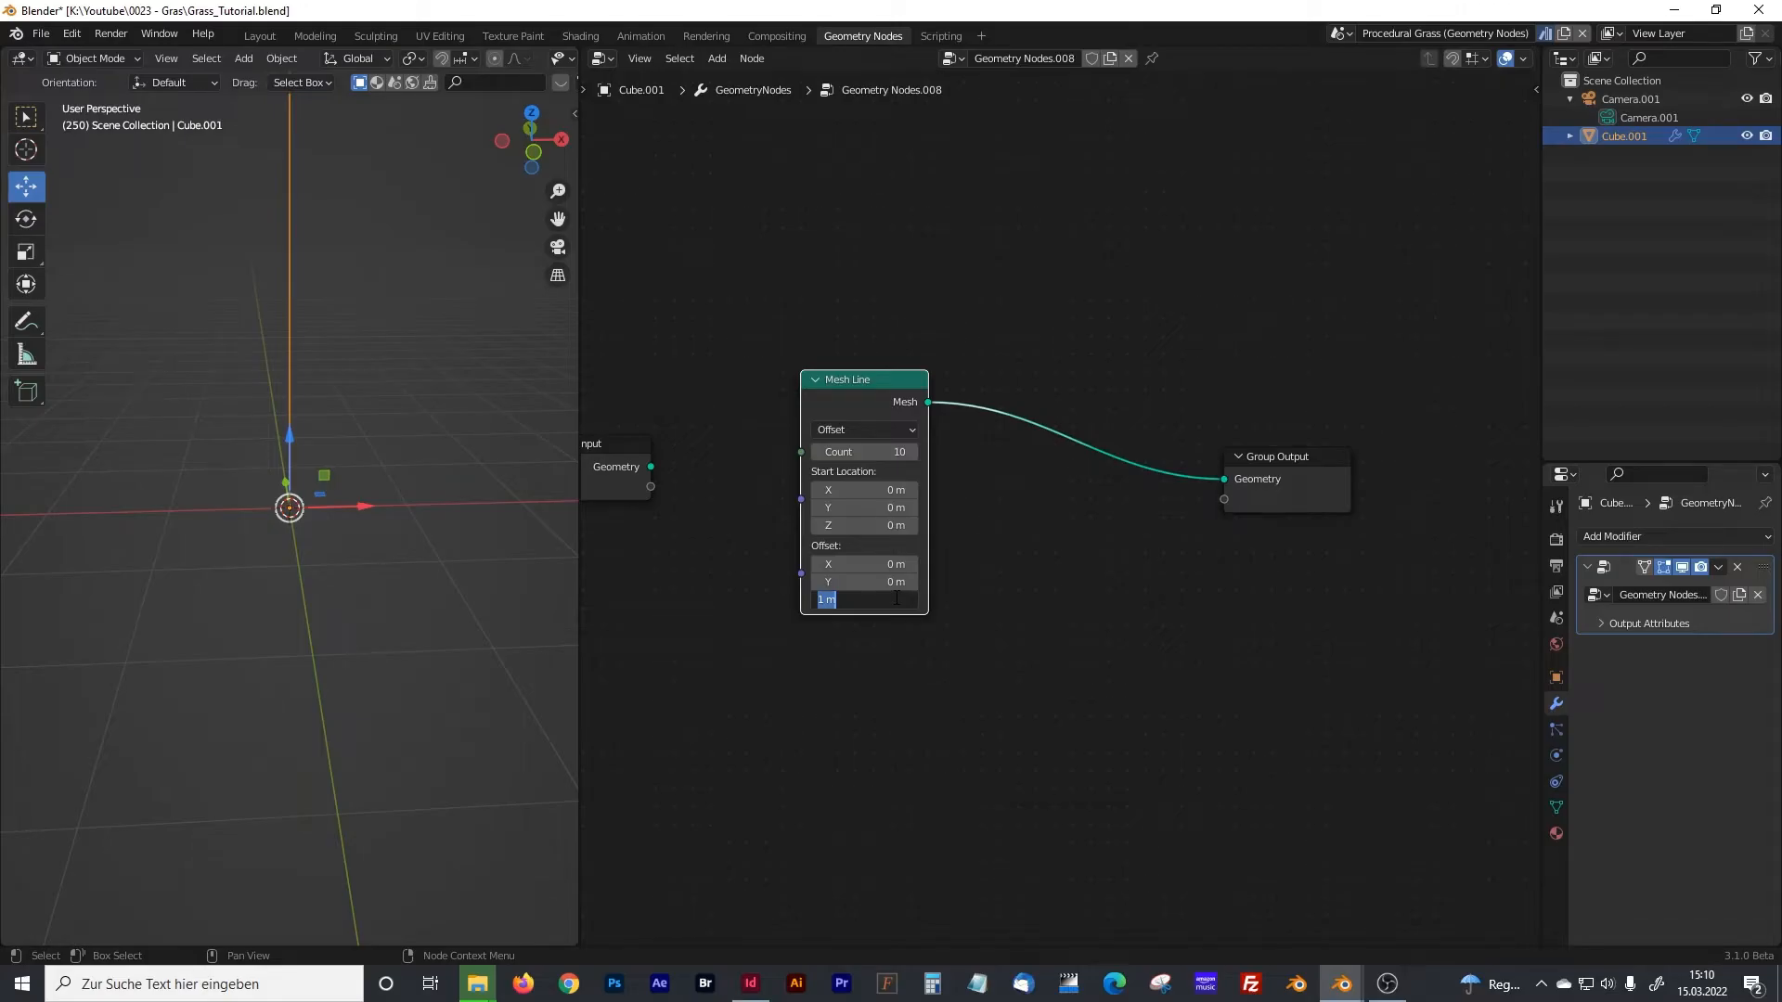
{"action": "type", "text": "0.07"}
{"action": "key", "text": "Return"}
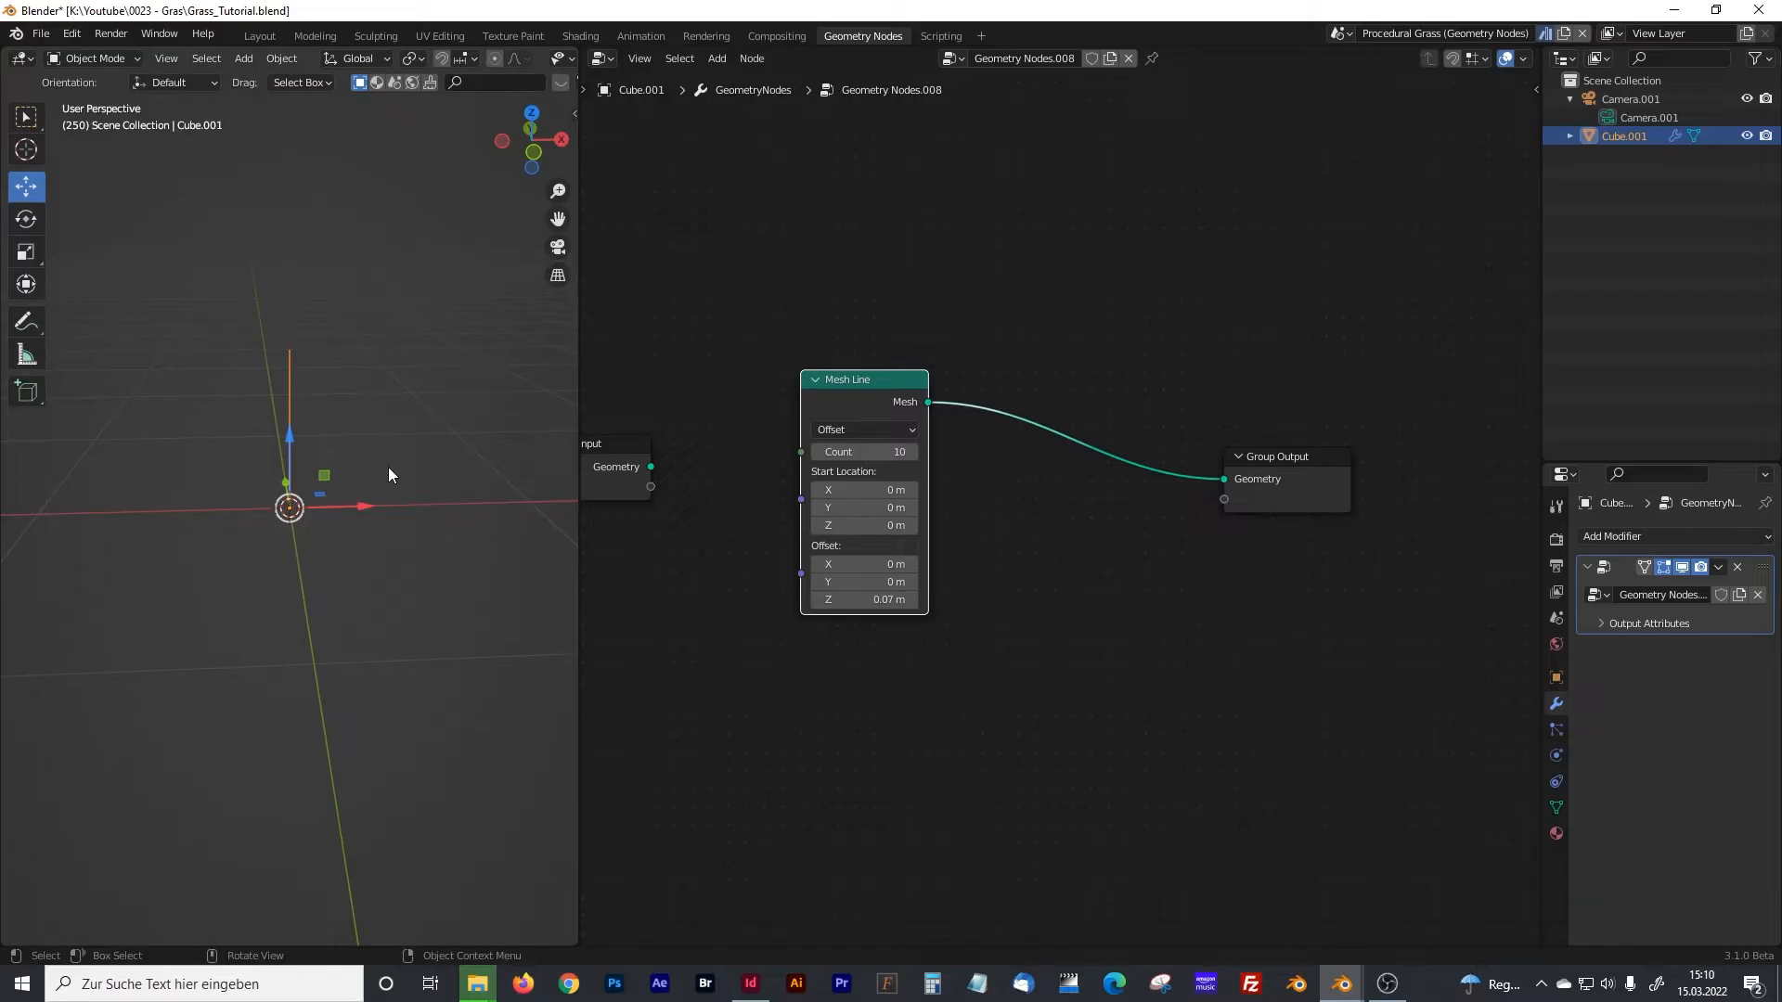
- Insert a Set Position node on the link between Mesh Line and Group Output, making room around it
{"action": "left_click", "coordinate": [1256, 446]}
{"action": "left_click_drag", "start_coordinate": [1257, 446], "coordinate": [1362, 445]}
{"action": "key", "text": "shift+a"}
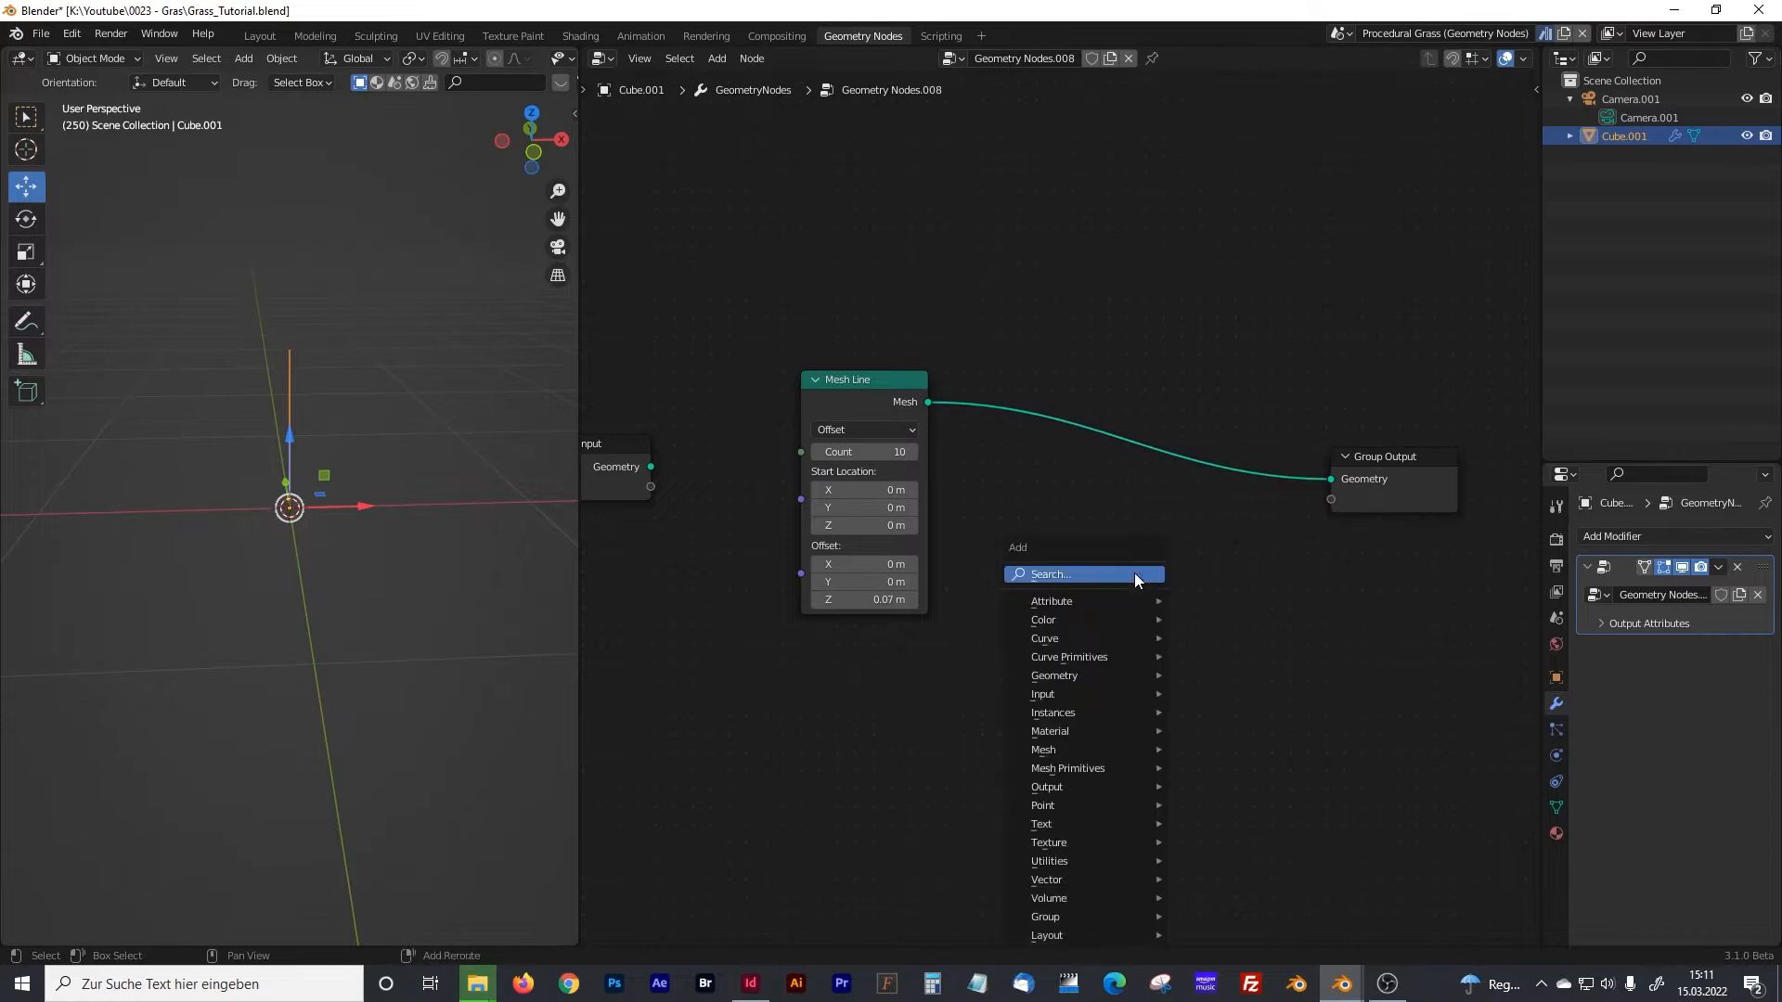
{"action": "left_click", "coordinate": [1081, 581]}
{"action": "type", "text": "set"}
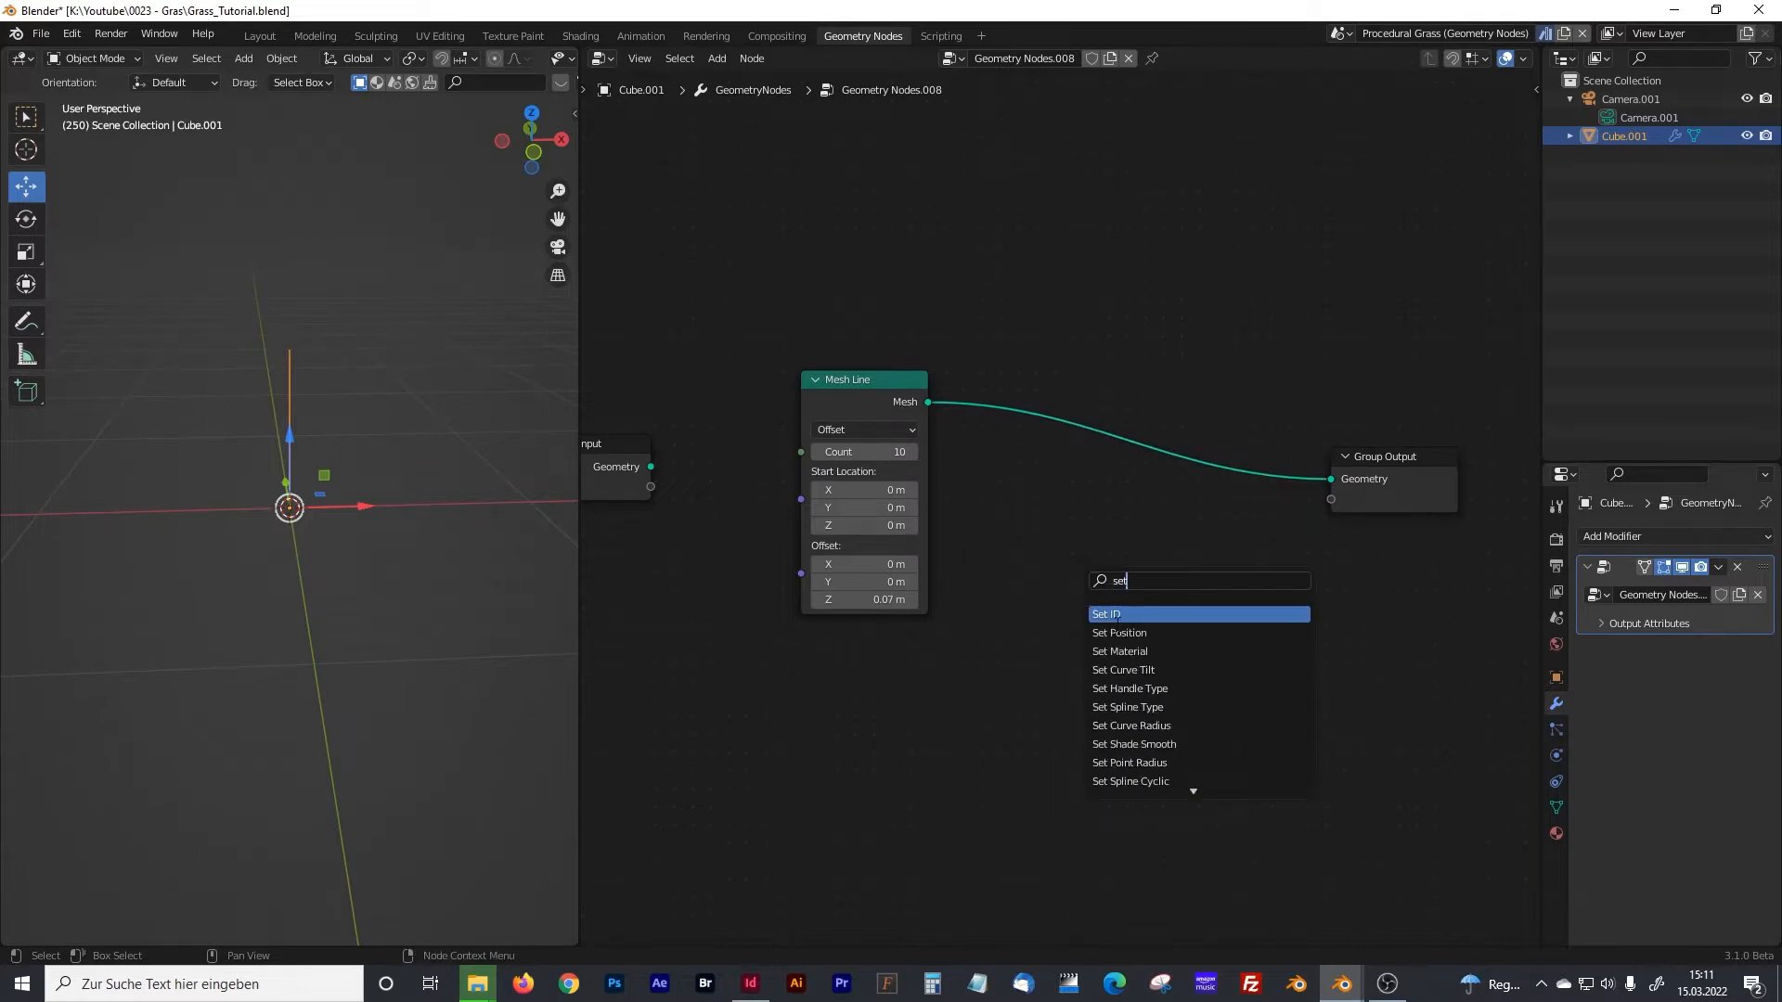
{"action": "left_click", "coordinate": [1123, 633]}
{"action": "left_click", "coordinate": [1179, 482]}
{"action": "middle_click_drag", "start_coordinate": [1244, 689], "coordinate": [1085, 693]}
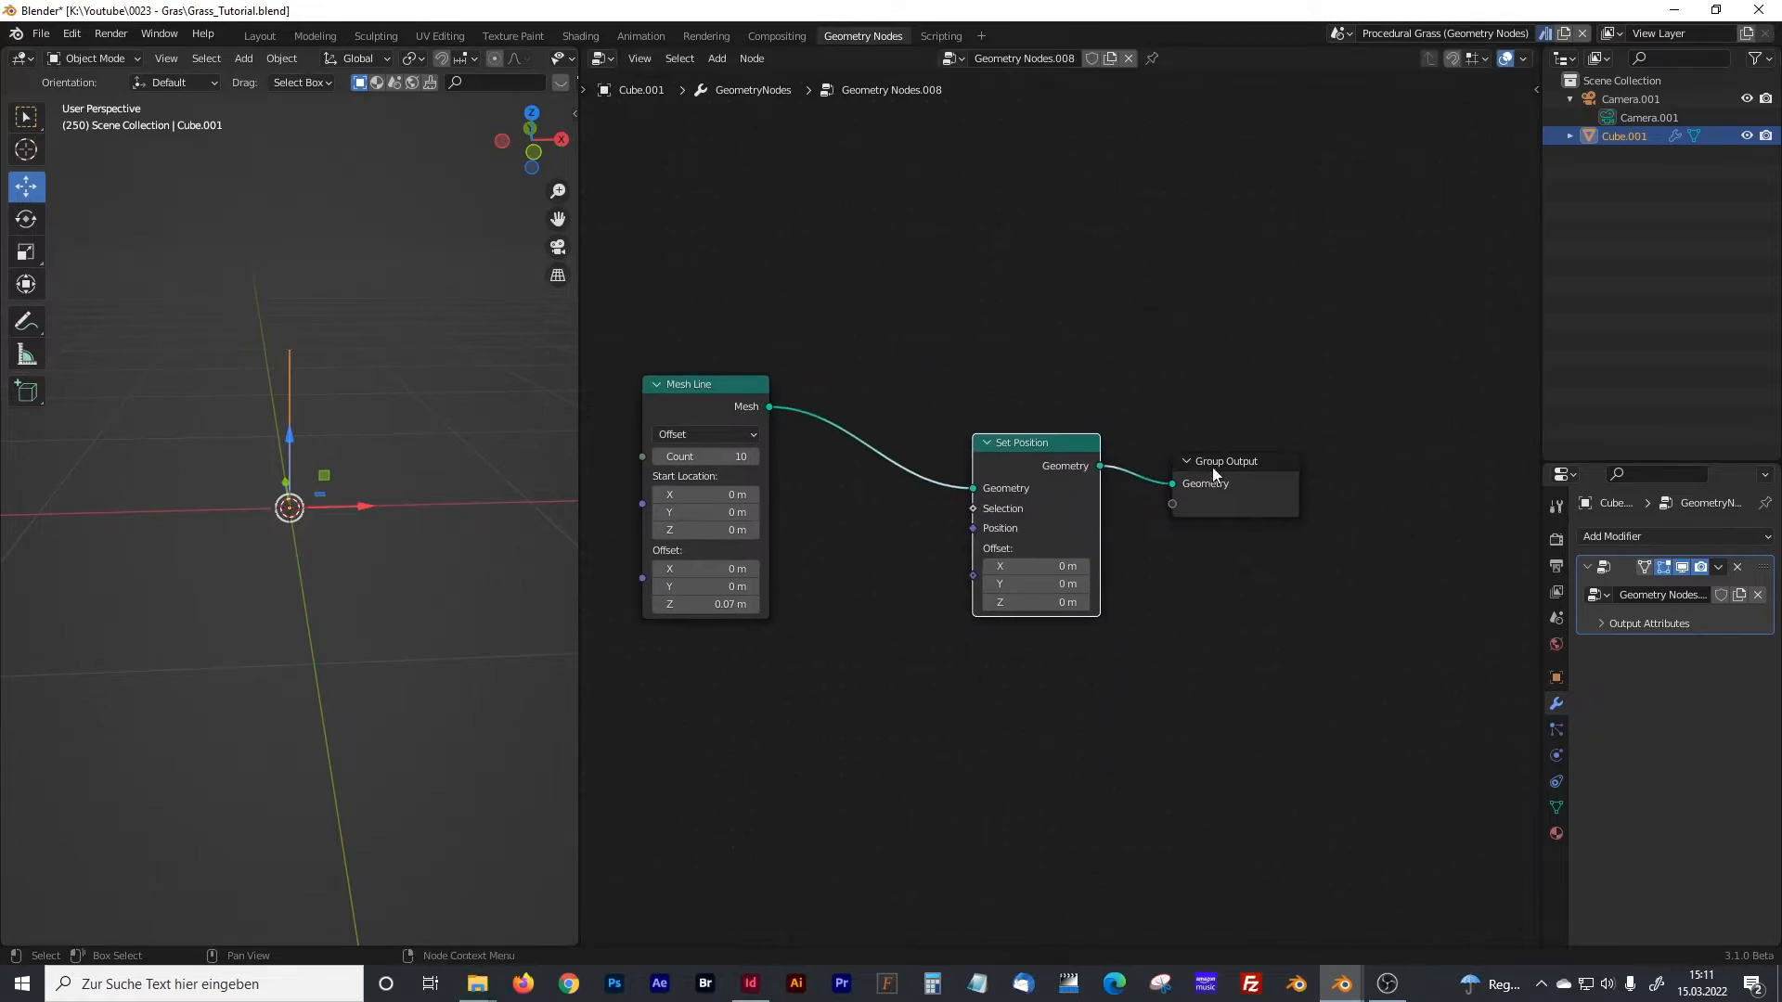
{"action": "left_click_drag", "start_coordinate": [1214, 471], "coordinate": [1351, 484]}
{"action": "left_click_drag", "start_coordinate": [1035, 458], "coordinate": [1111, 459]}
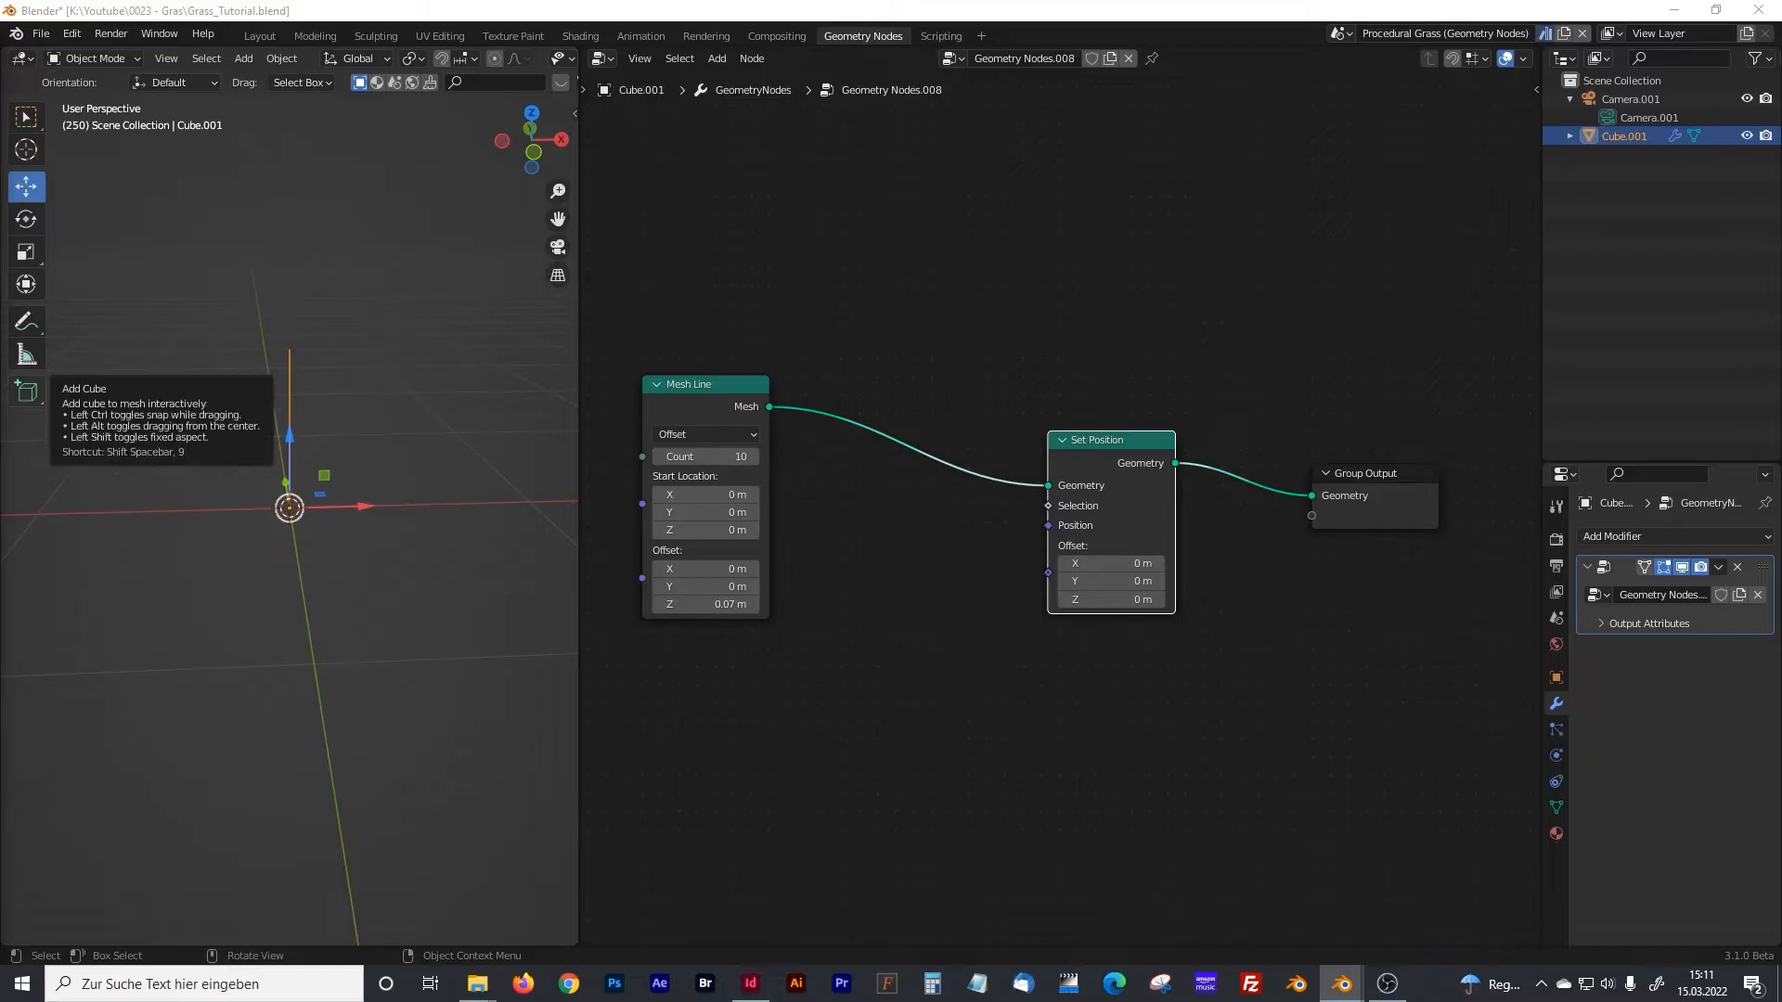
- Add a Vector Rotate node below the Mesh Line and Set Position nodes
{"action": "middle_click_drag", "start_coordinate": [918, 689], "coordinate": [926, 585]}
{"action": "key", "text": "shift+a"}
{"action": "left_click", "coordinate": [784, 576]}
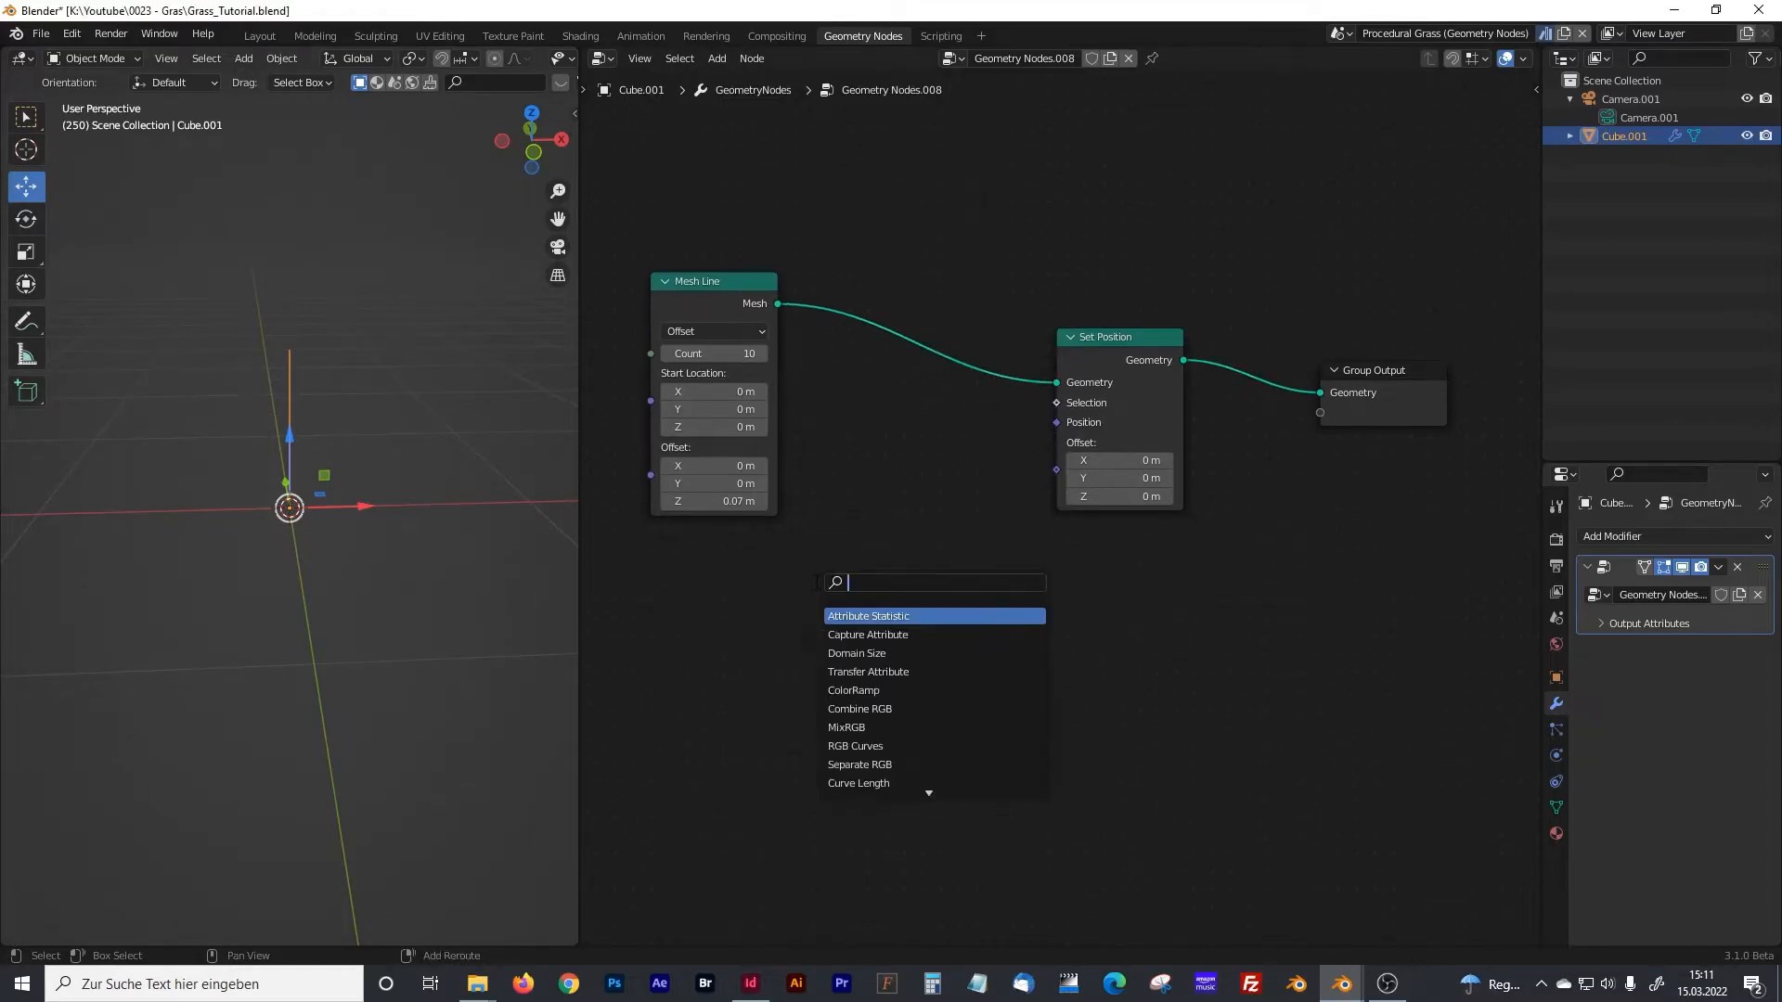
{"action": "type", "text": "vect"}
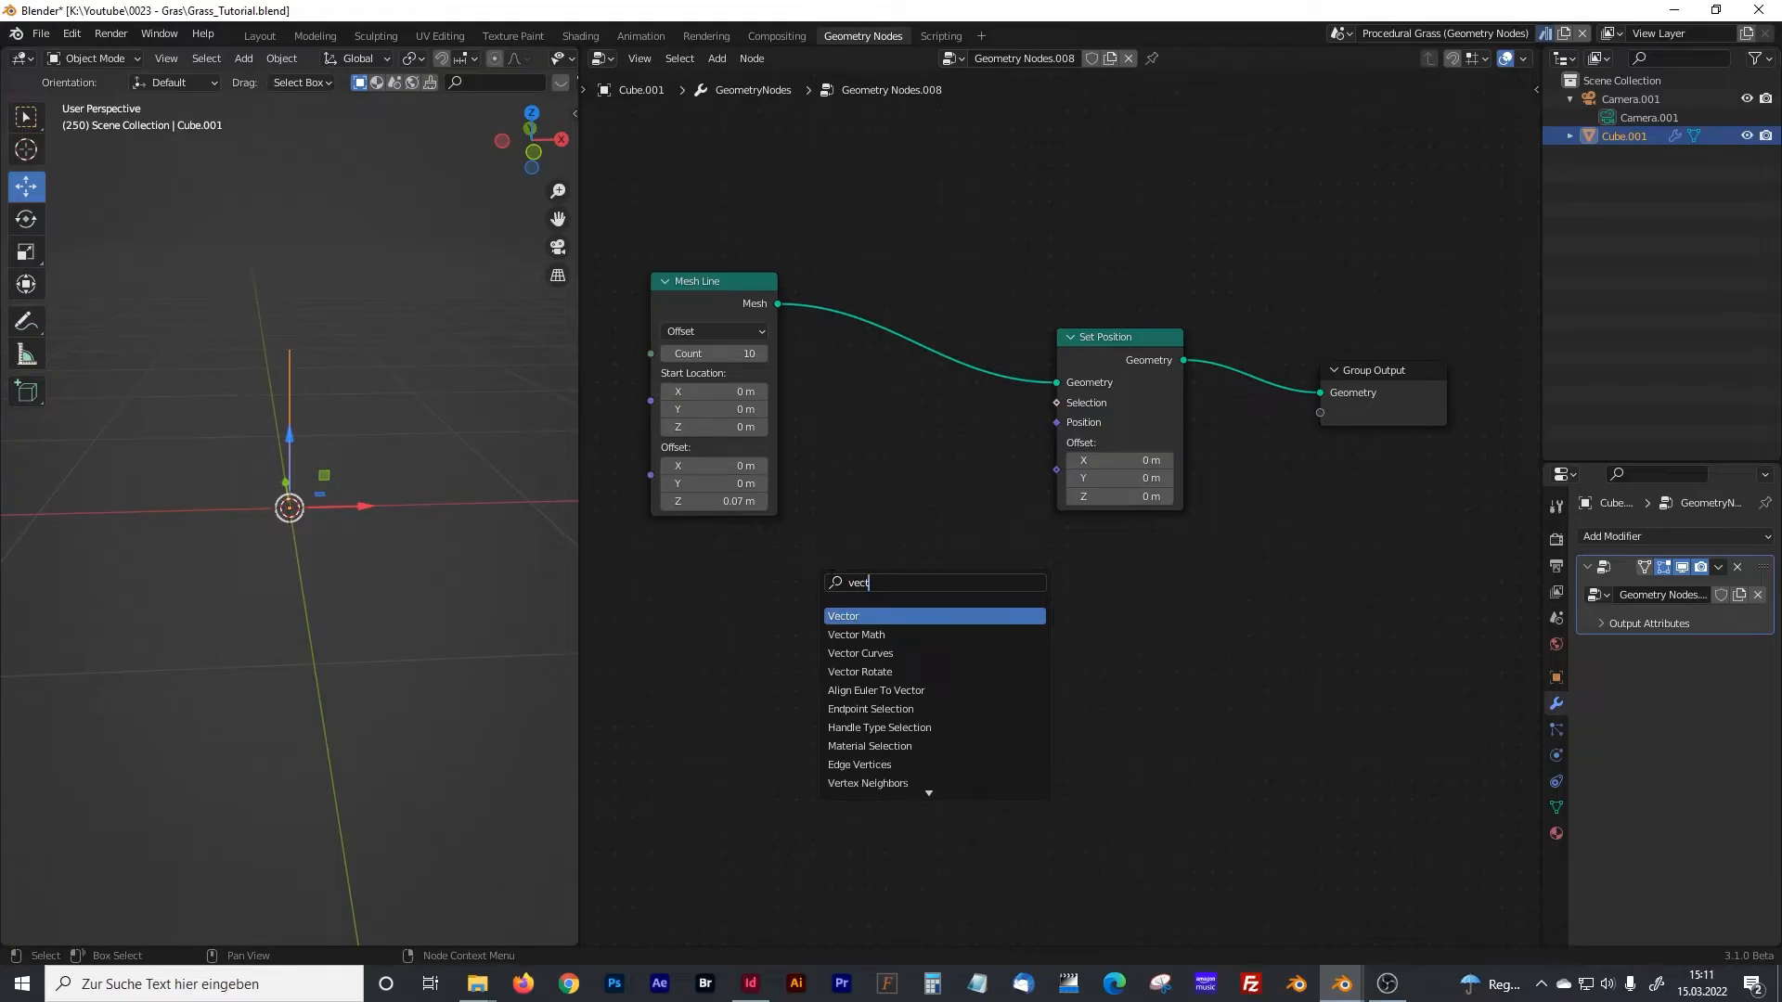
{"action": "left_click", "coordinate": [869, 672]}
{"action": "left_click", "coordinate": [874, 678]}
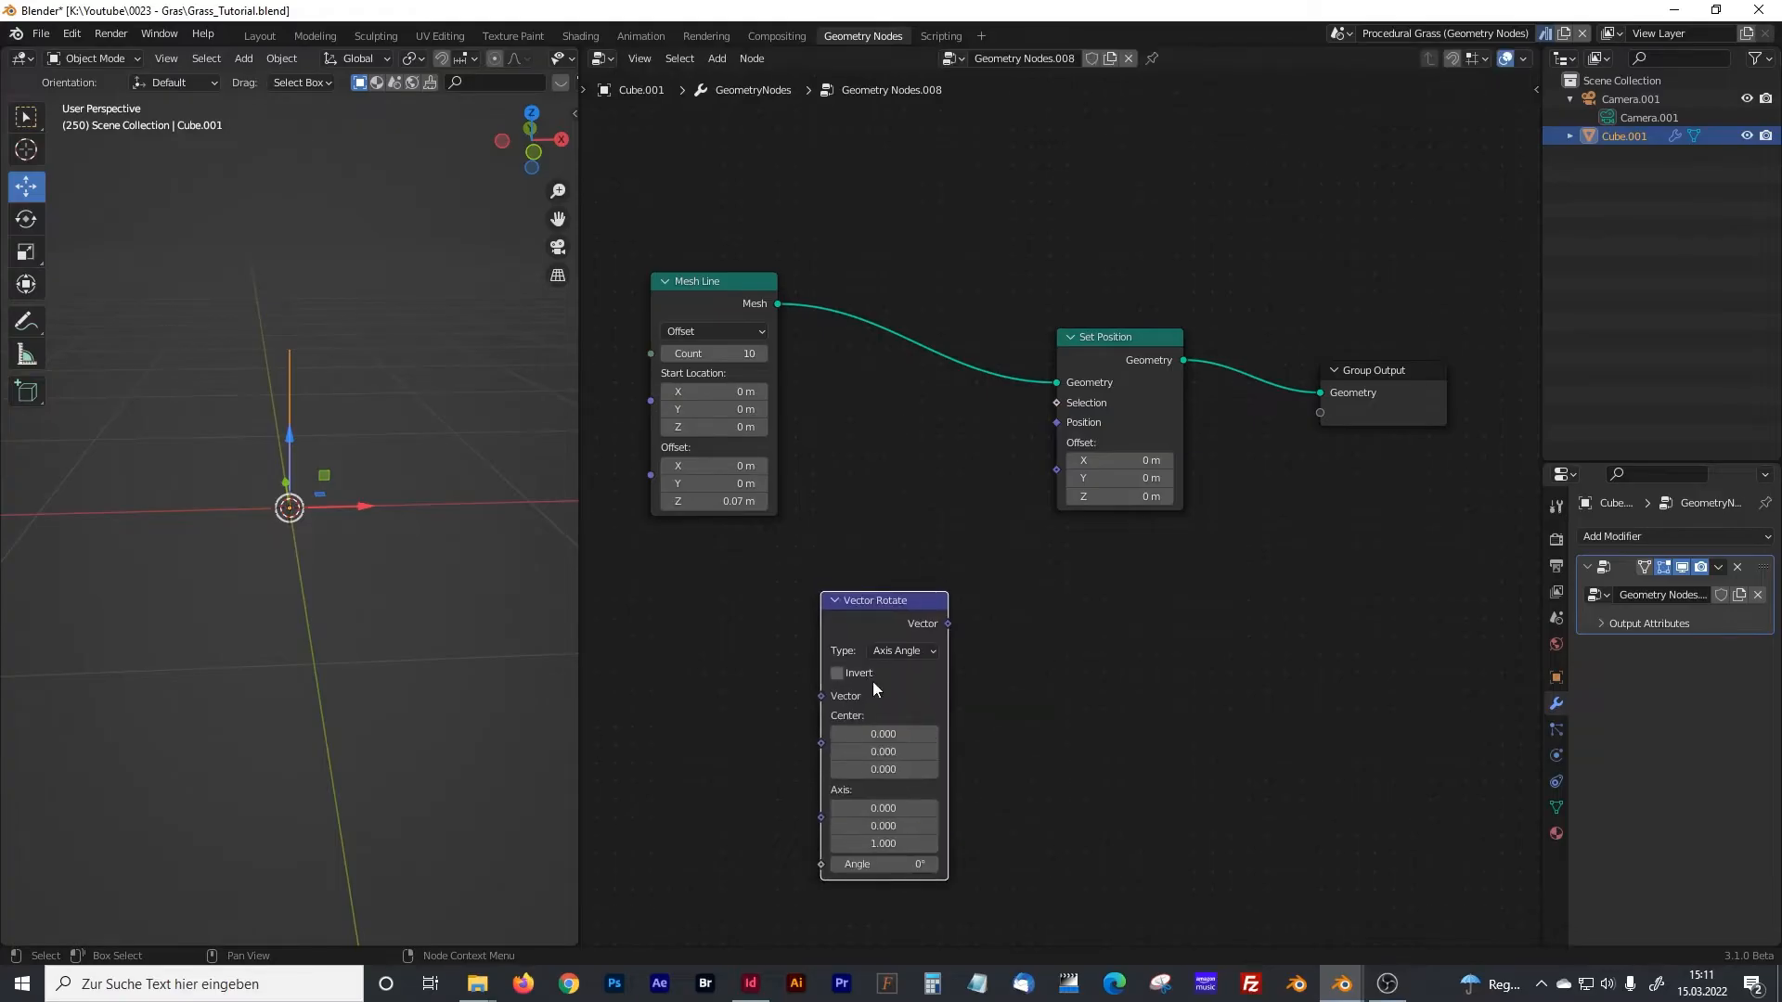
- Add a Position input node beside the Vector Rotate node
{"action": "middle_click_drag", "start_coordinate": [768, 696], "coordinate": [1007, 557]}
{"action": "key", "text": "shift+a"}
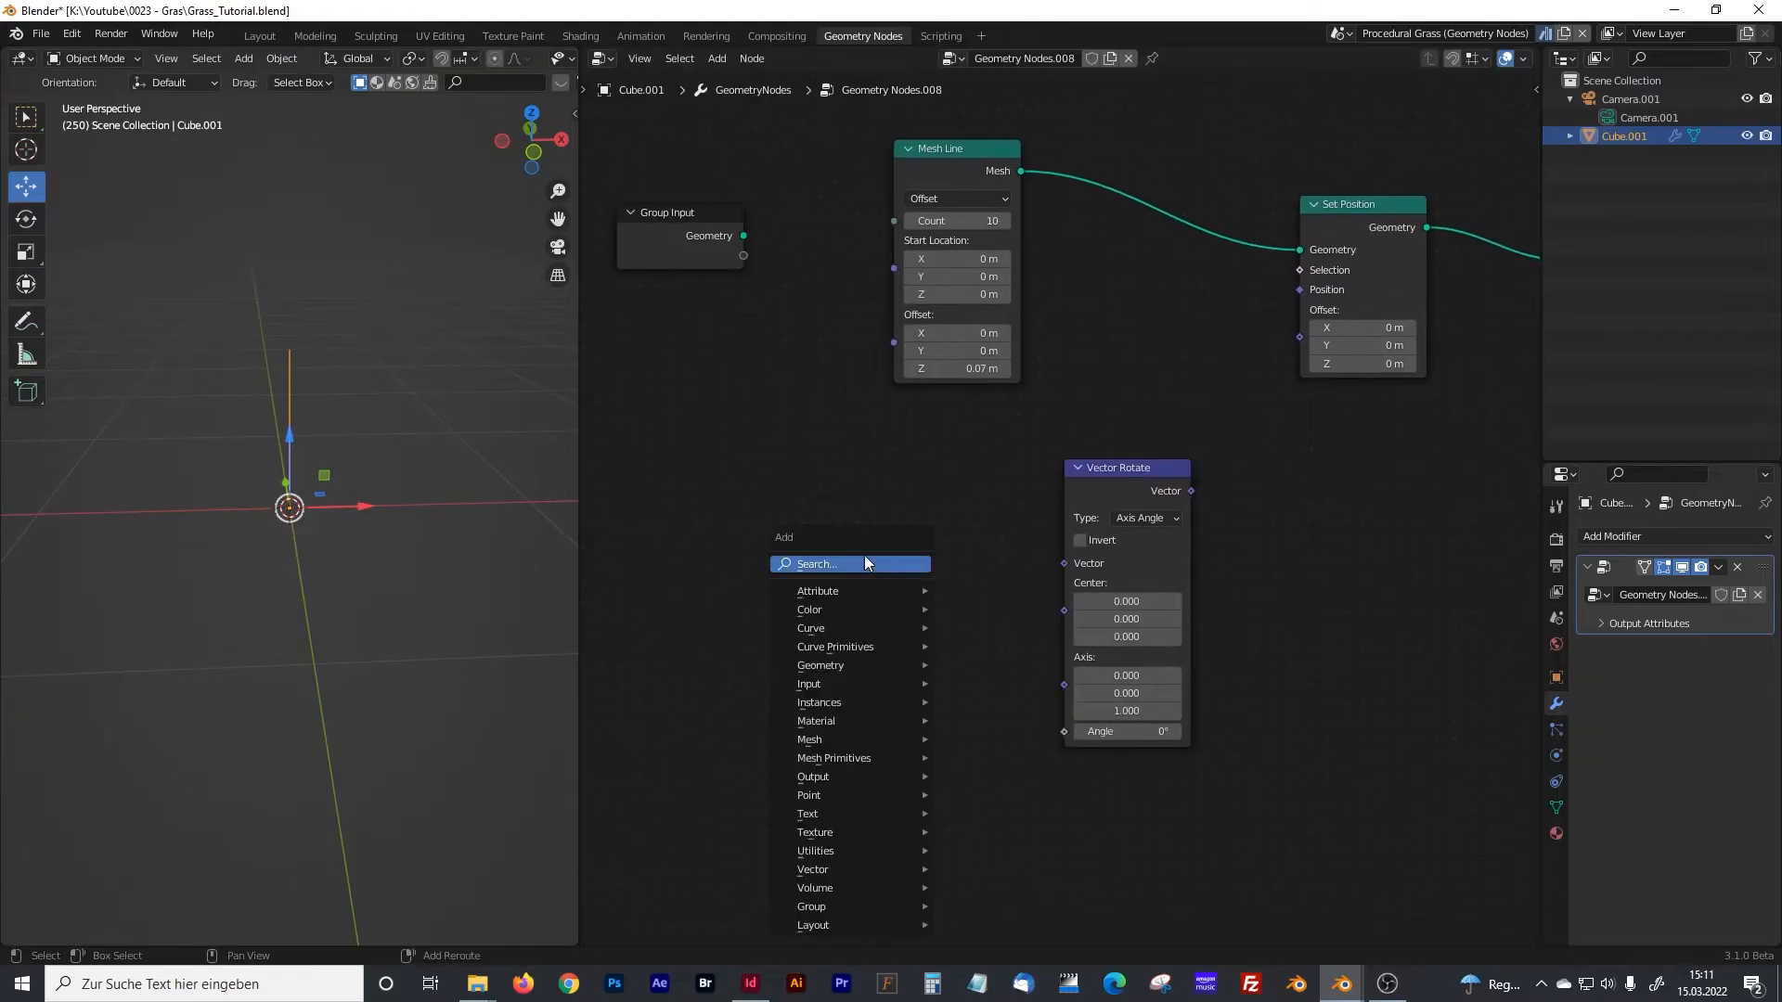
{"action": "left_click", "coordinate": [865, 555]}
{"action": "type", "text": "pois"}
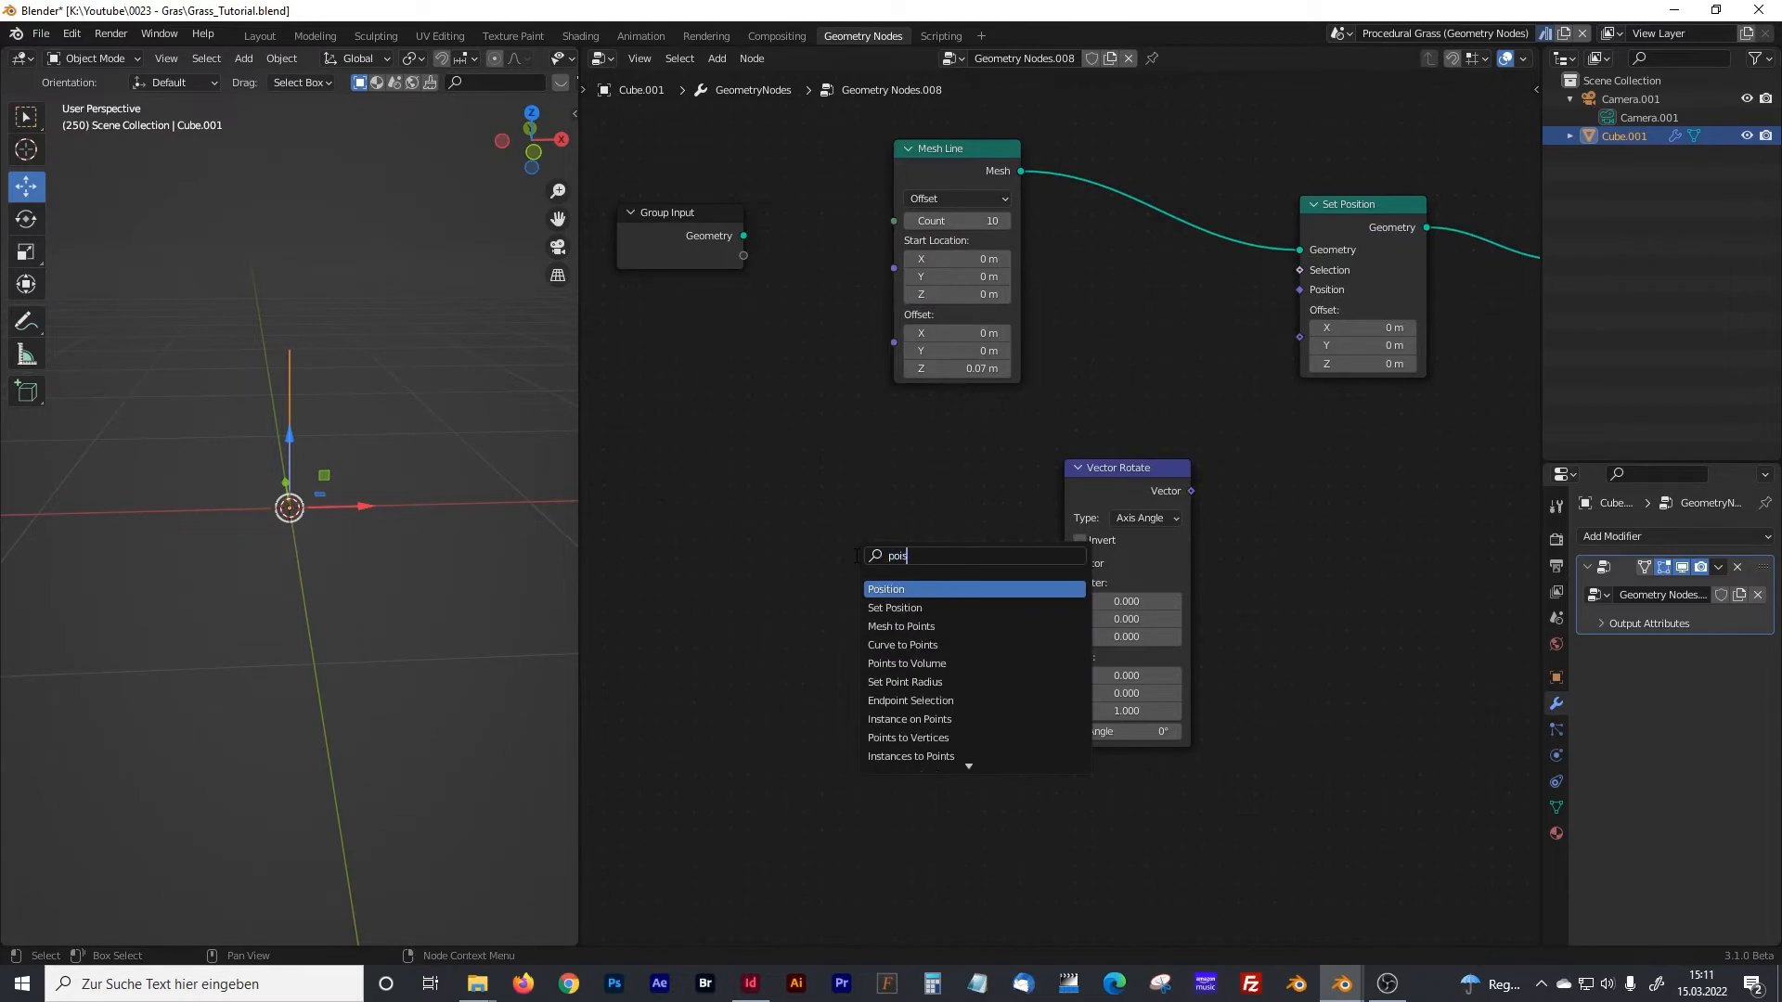
{"action": "key", "text": "Return"}
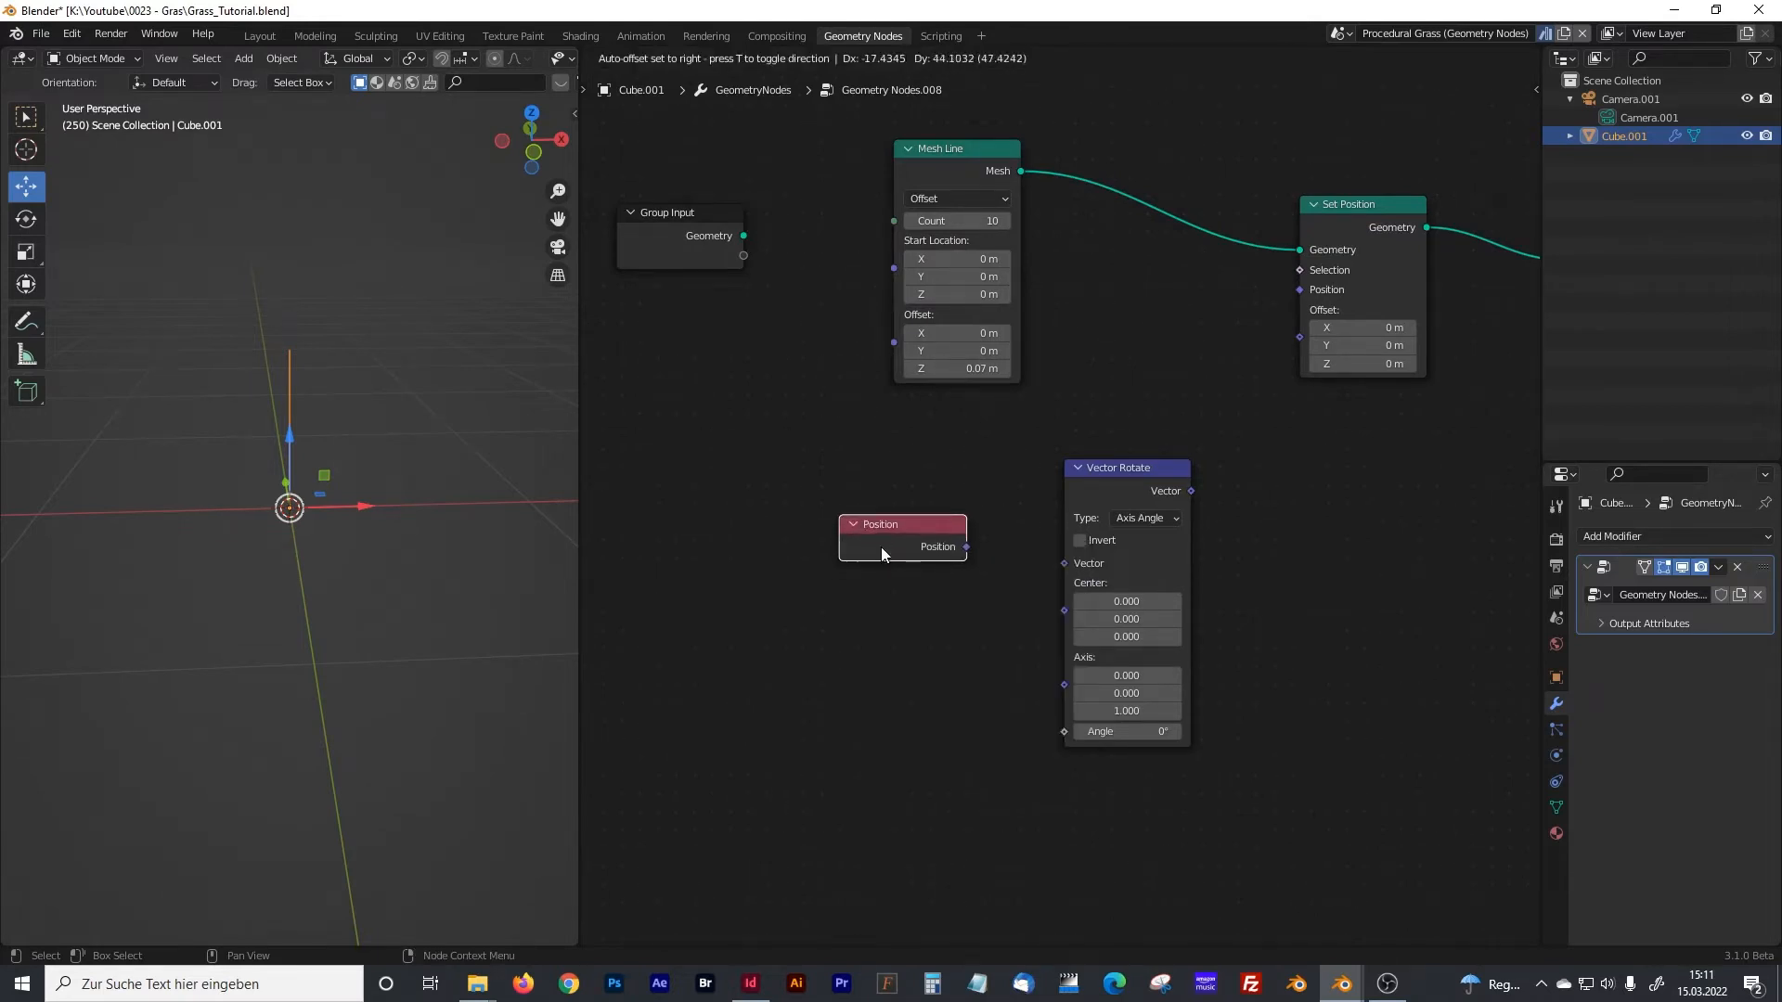
{"action": "left_click", "coordinate": [881, 548]}
- Add a Math node below the Position node and set its operation to Multiply
{"action": "middle_click_drag", "start_coordinate": [815, 706], "coordinate": [827, 581]}
{"action": "left_click", "coordinate": [822, 581]}
{"action": "key", "text": "shift+a"}
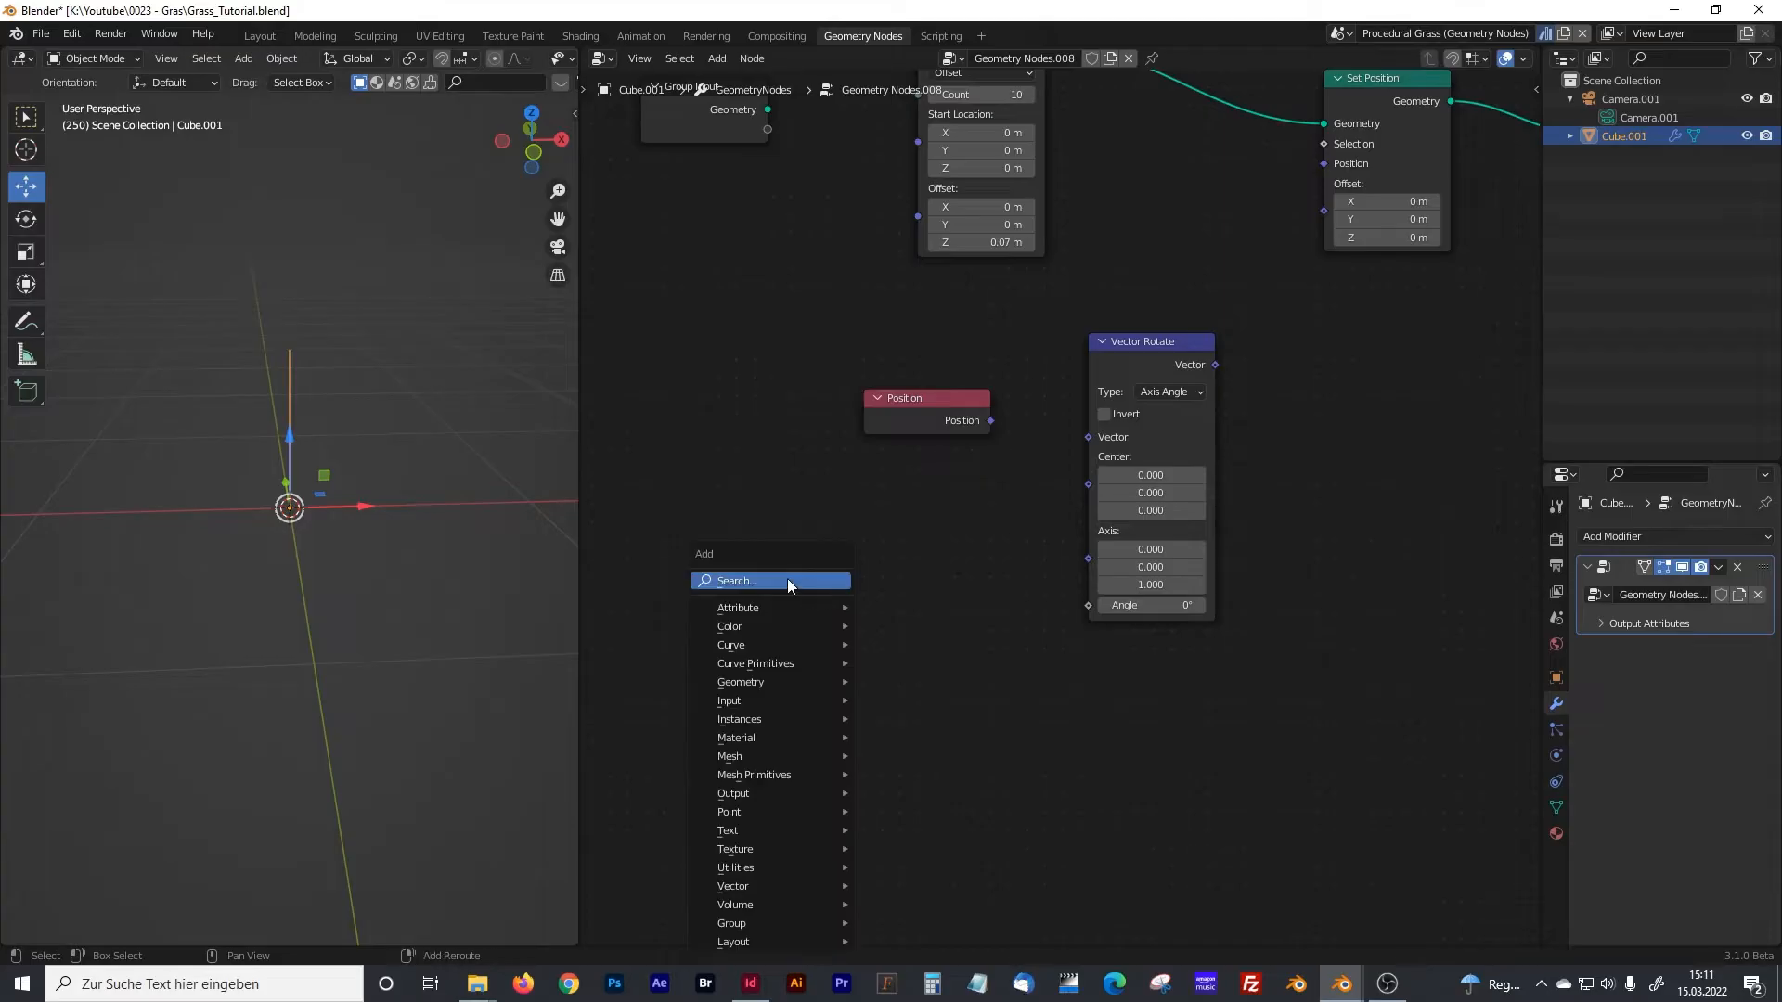
{"action": "left_click", "coordinate": [787, 578]}
{"action": "type", "text": "math"}
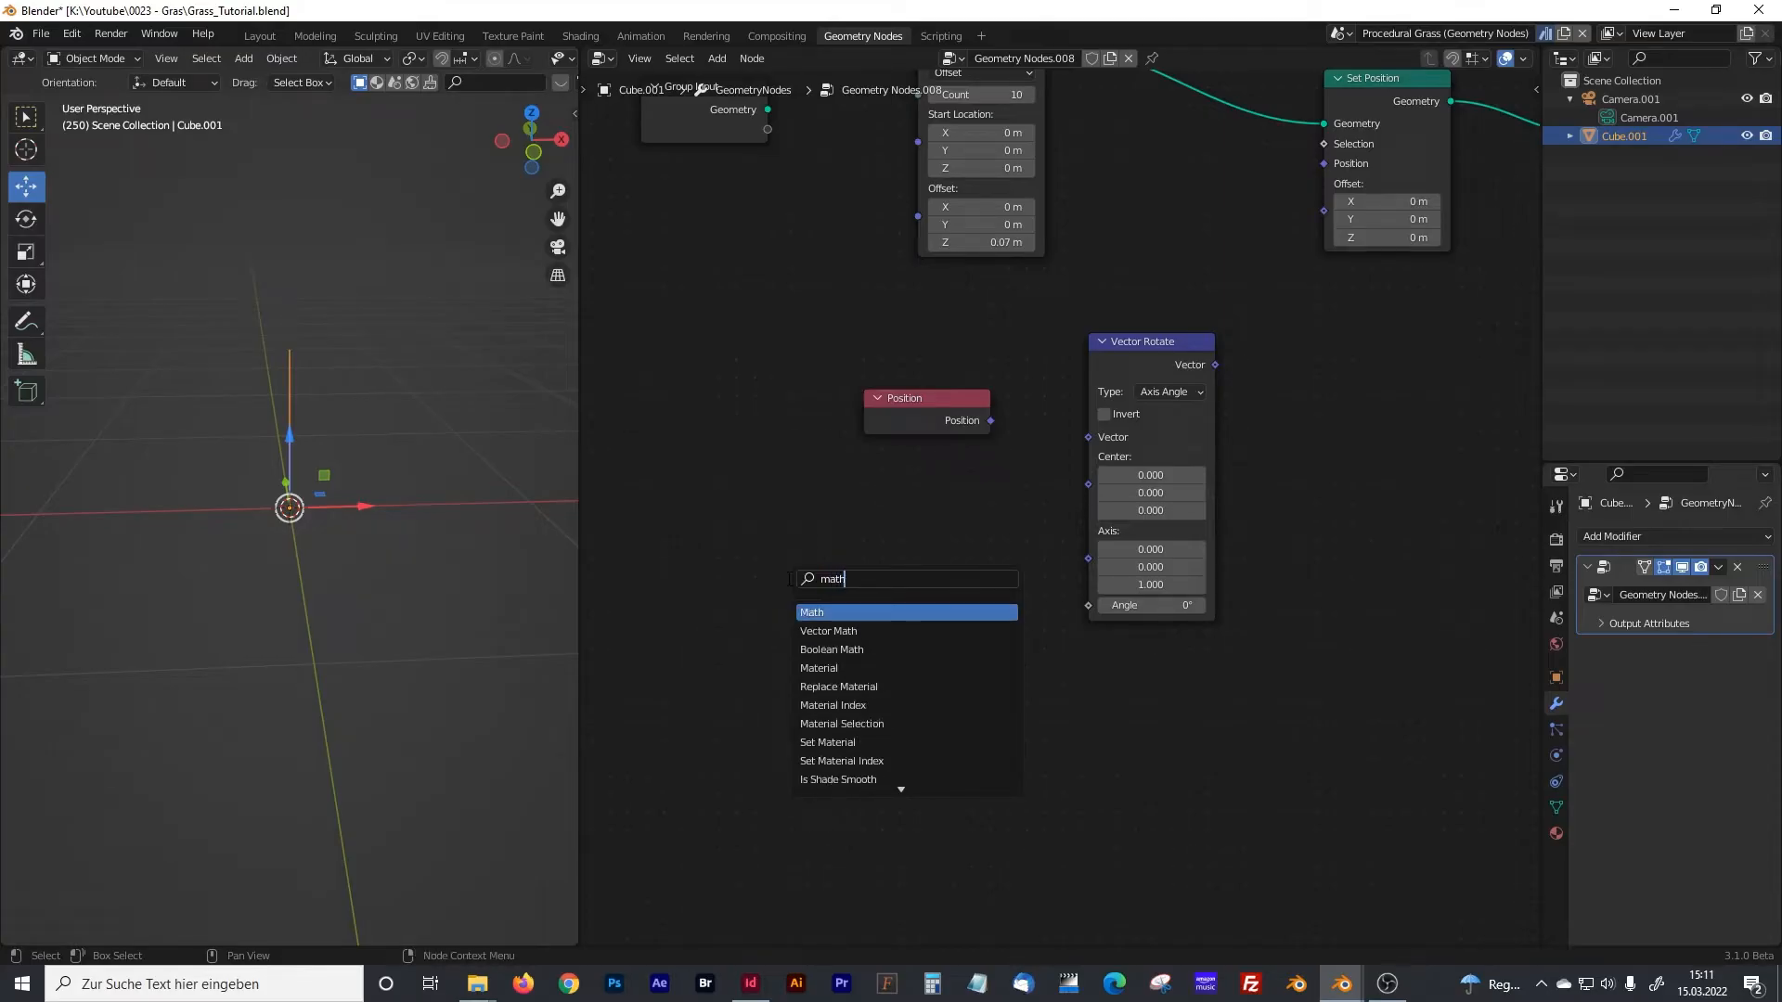
{"action": "key", "text": "Return"}
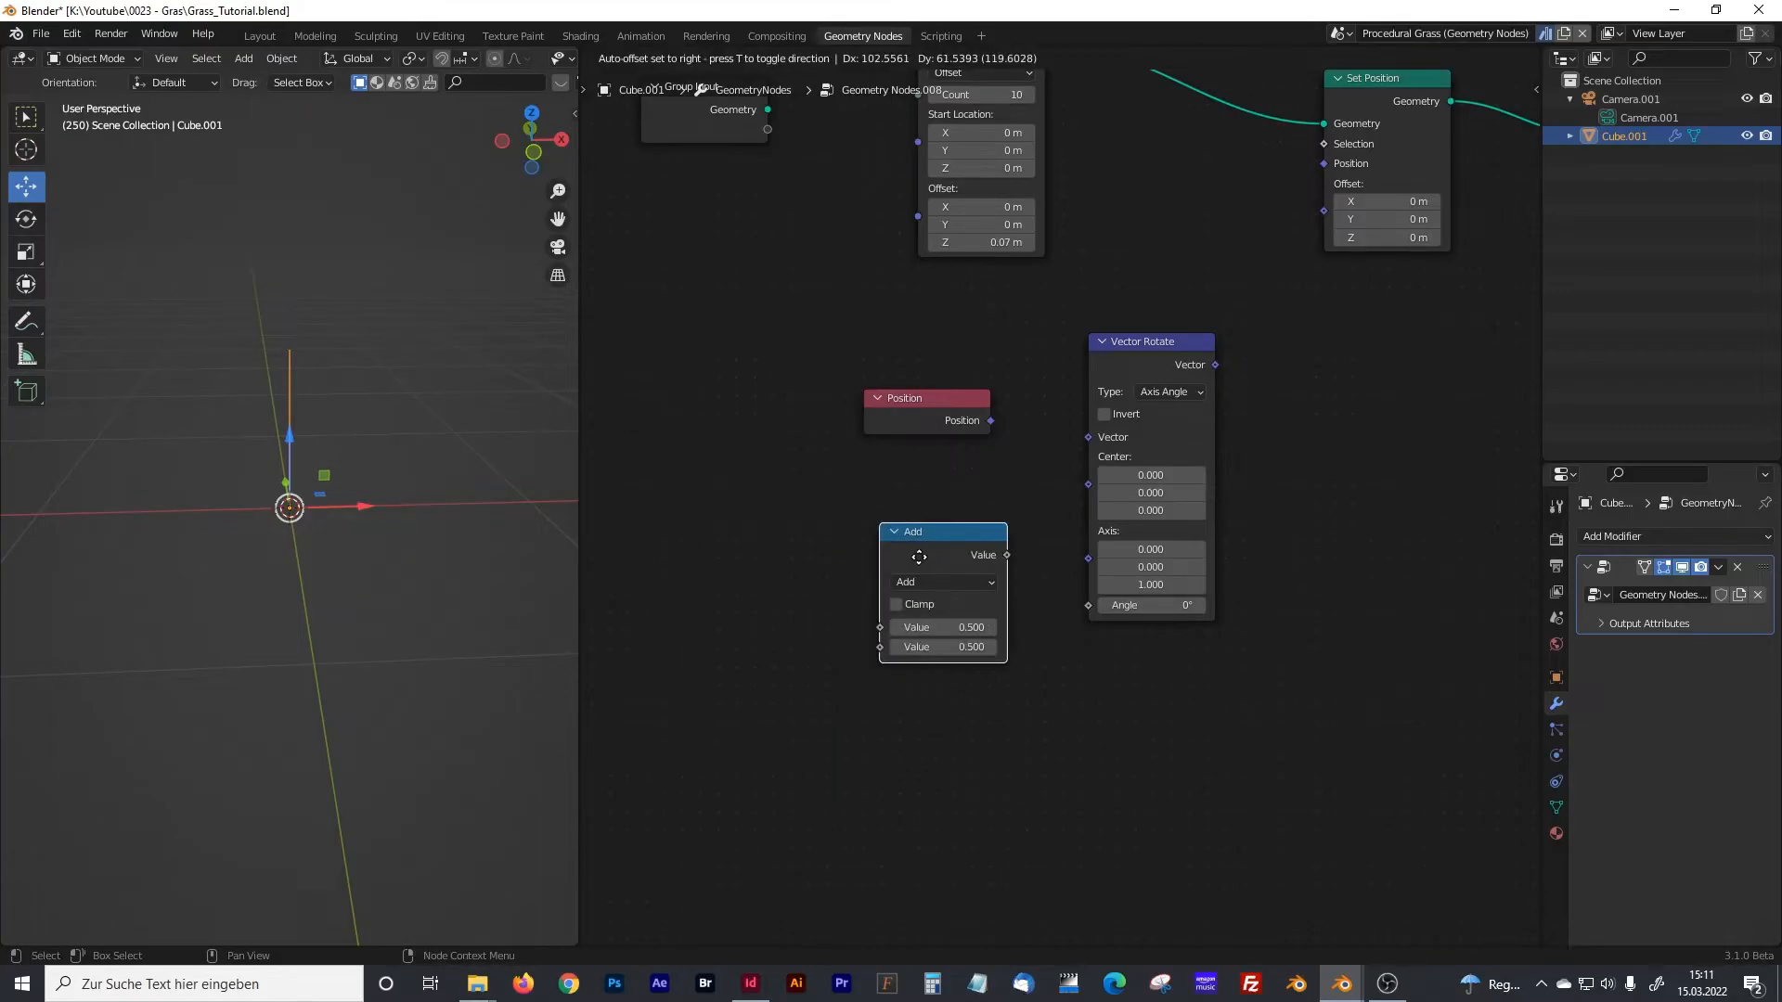
{"action": "left_click", "coordinate": [900, 555]}
{"action": "left_click", "coordinate": [900, 561]}
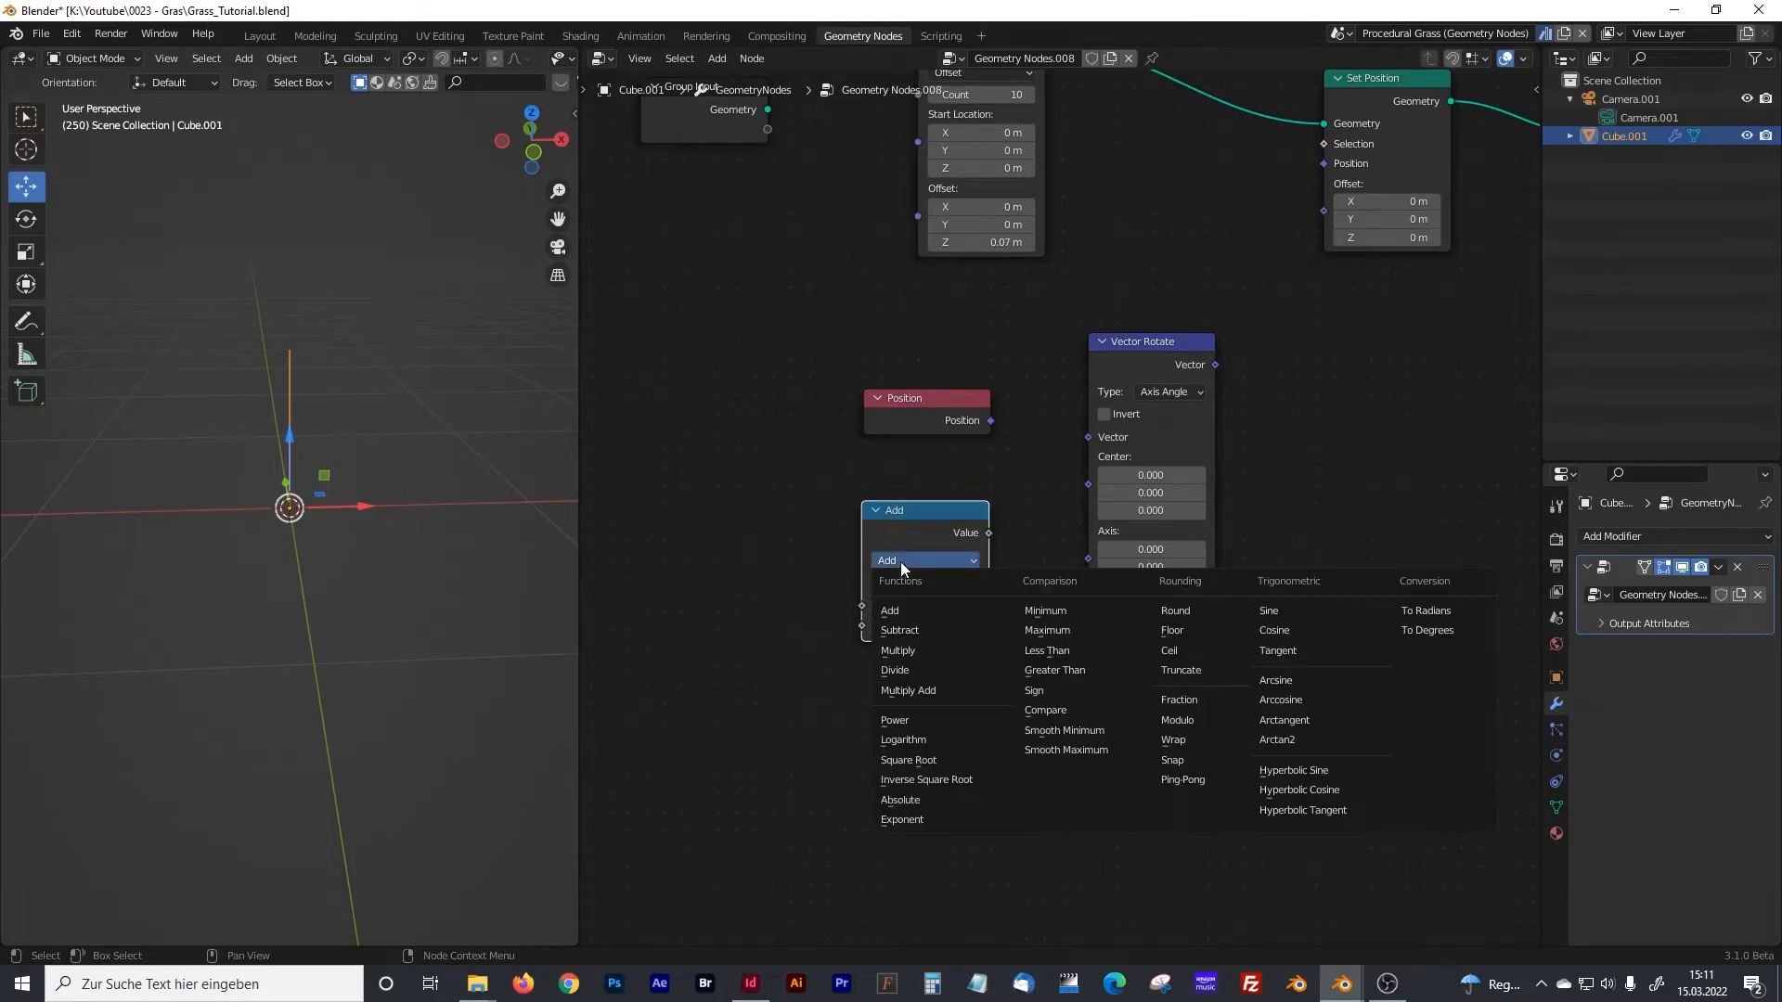
{"action": "left_click", "coordinate": [905, 652]}
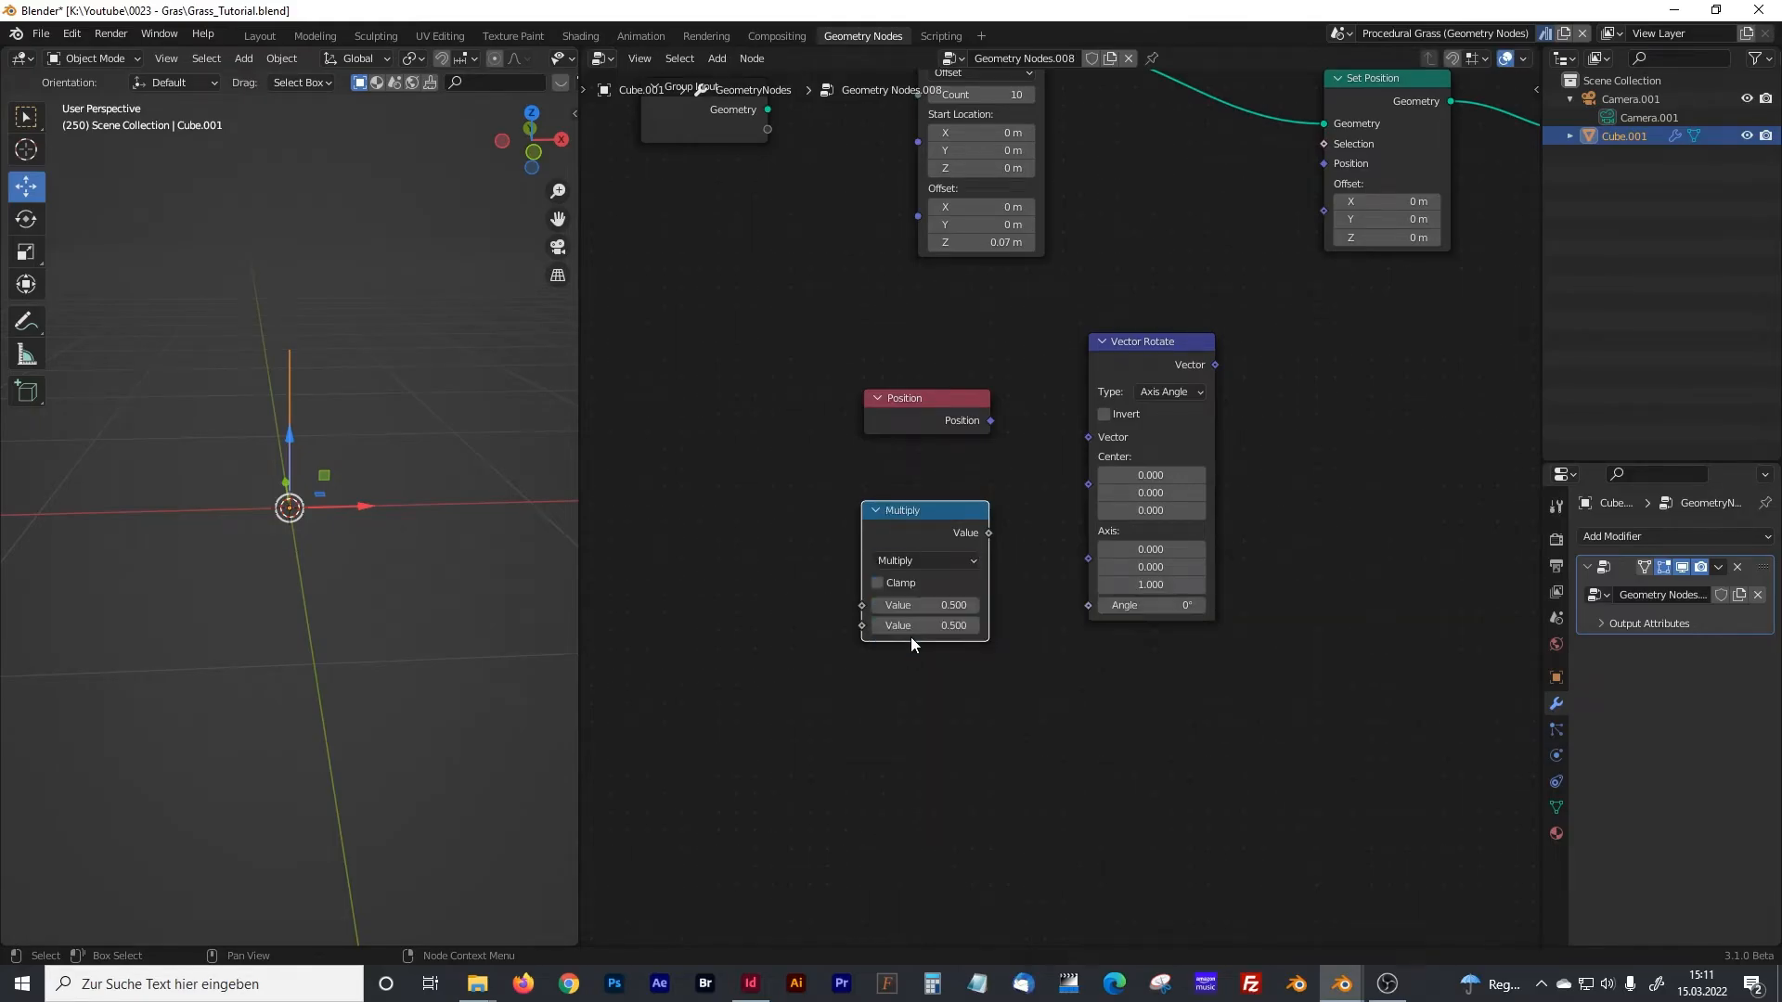
- Add an Index node in front of the Multiply node
{"action": "middle_click_drag", "start_coordinate": [696, 585], "coordinate": [835, 581]}
{"action": "key", "text": "shift+a"}
{"action": "left_click", "coordinate": [803, 571]}
{"action": "type", "text": "inde"}
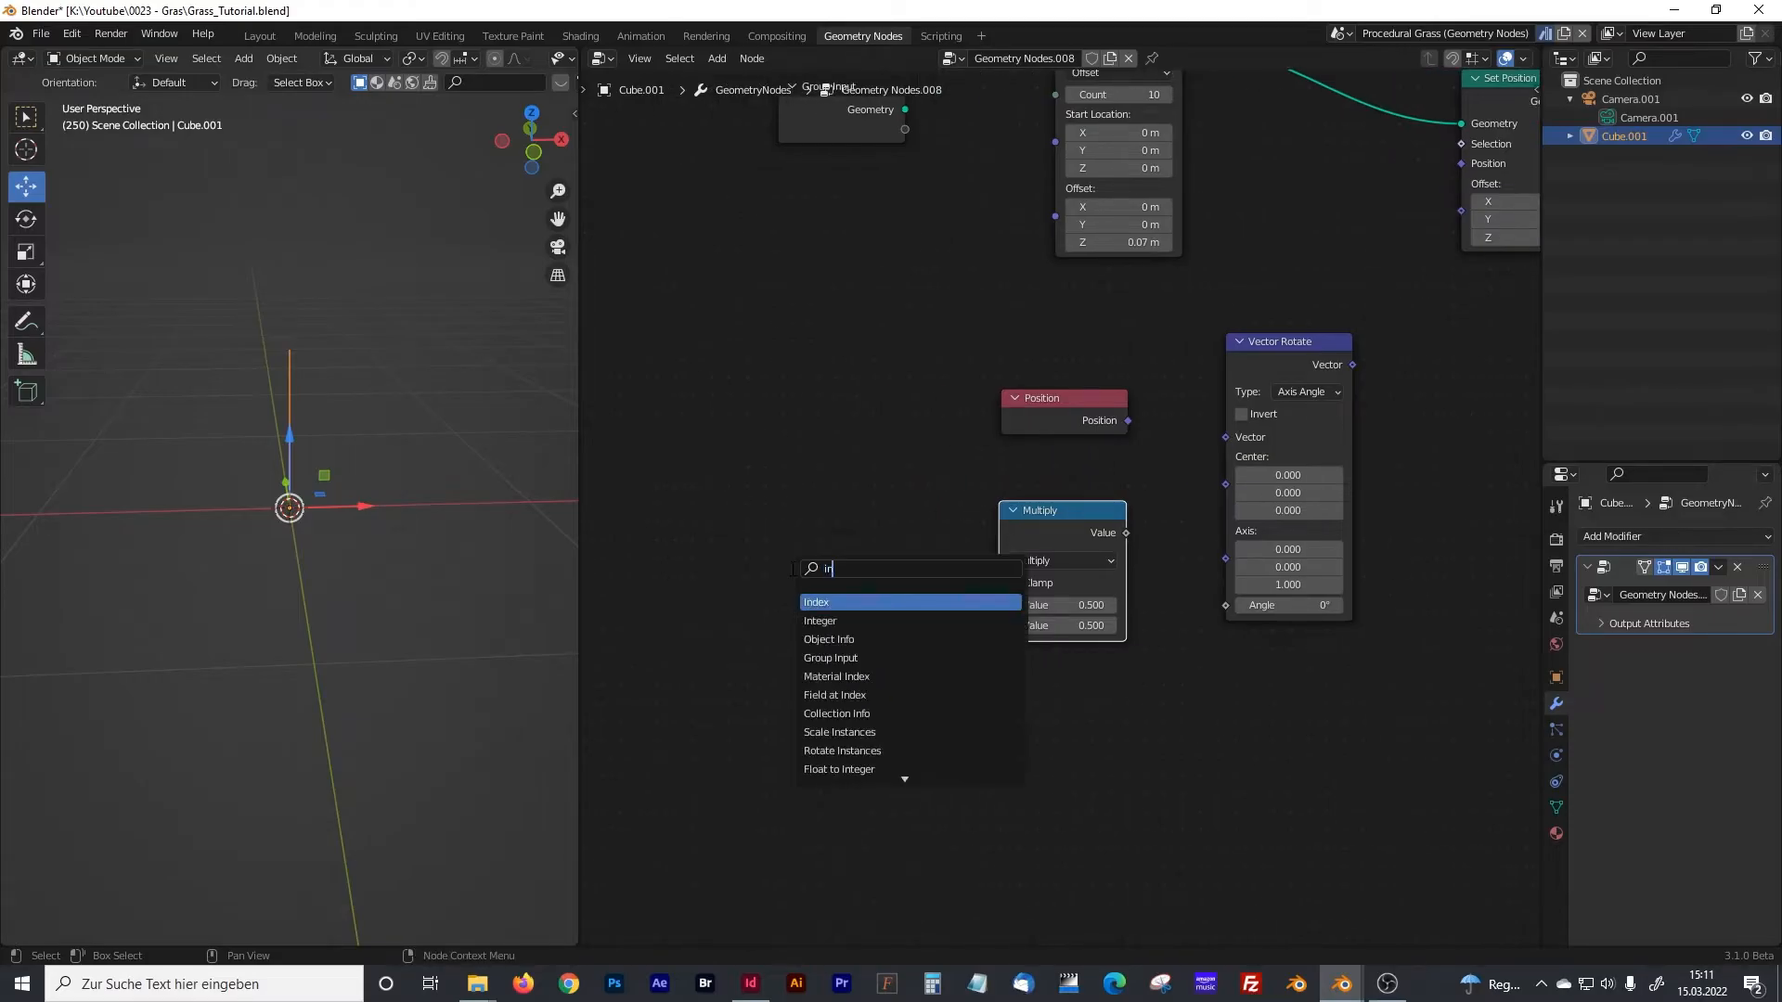
{"action": "type", "text": "x"}
{"action": "key", "text": "Return"}
{"action": "left_click", "coordinate": [827, 604]}
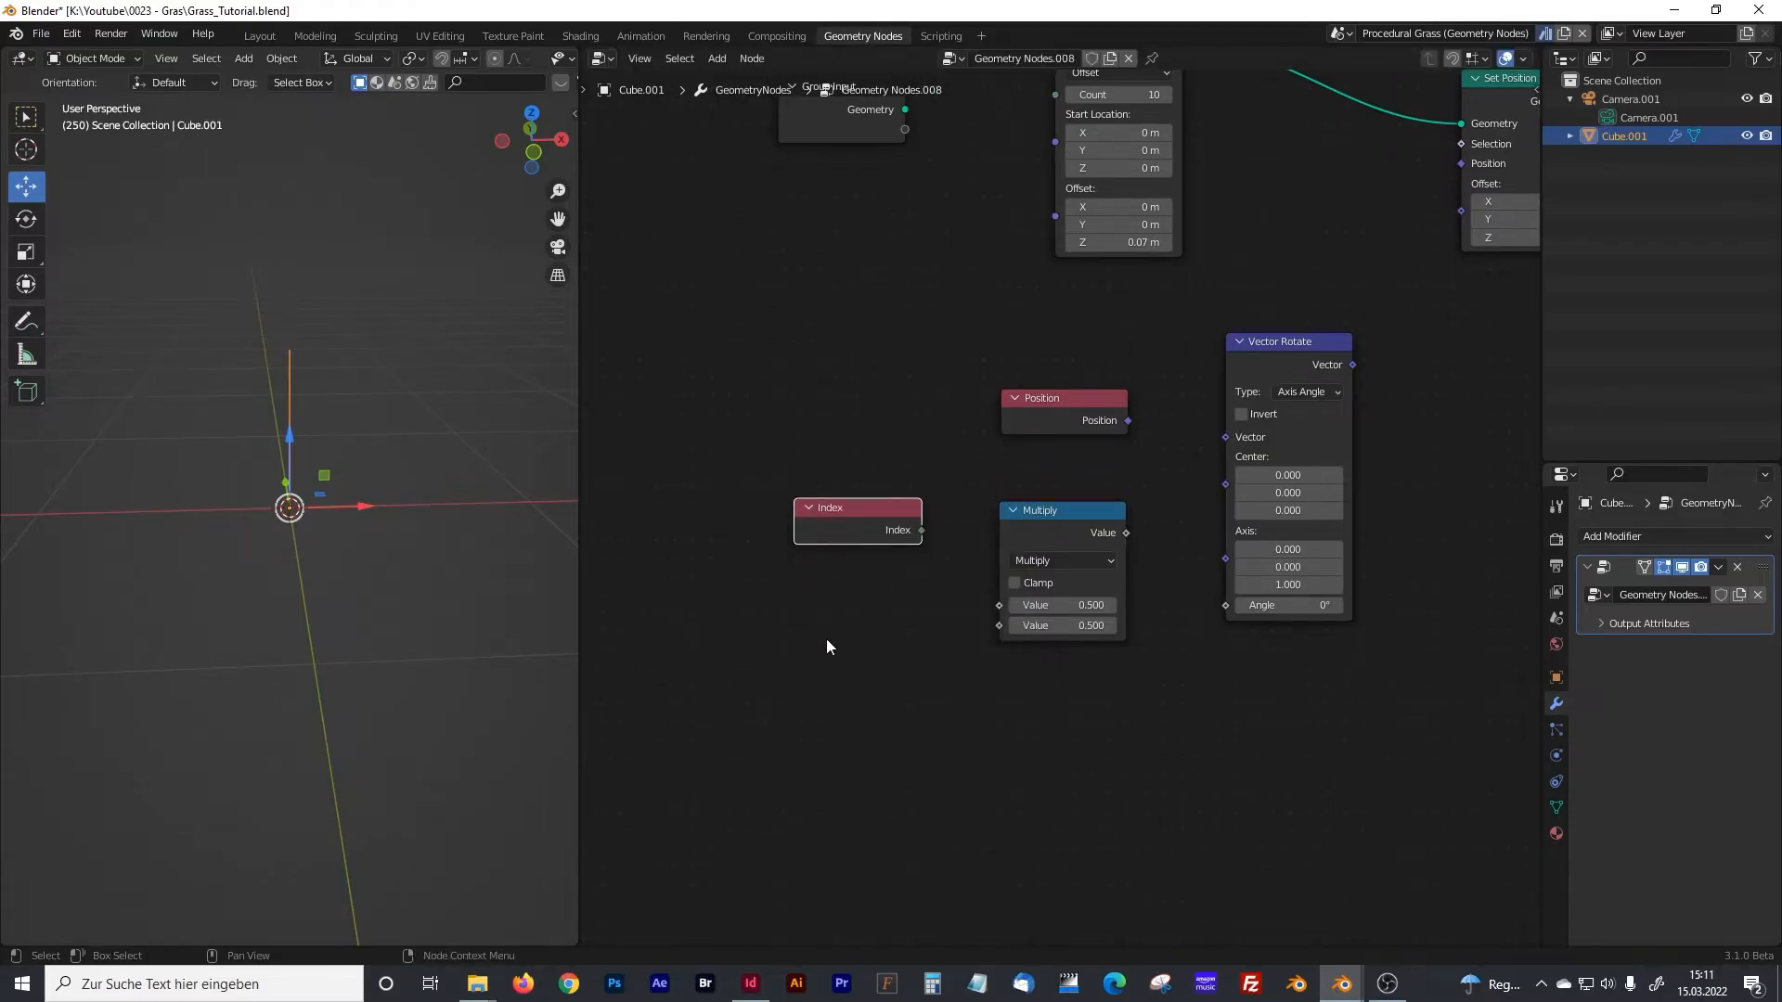
- Line up the Index node with the Multiply node and move it closer
{"action": "scroll", "coordinate": [914, 626], "scroll_direction": "down", "scroll_amount": 1, "text": "shift"}
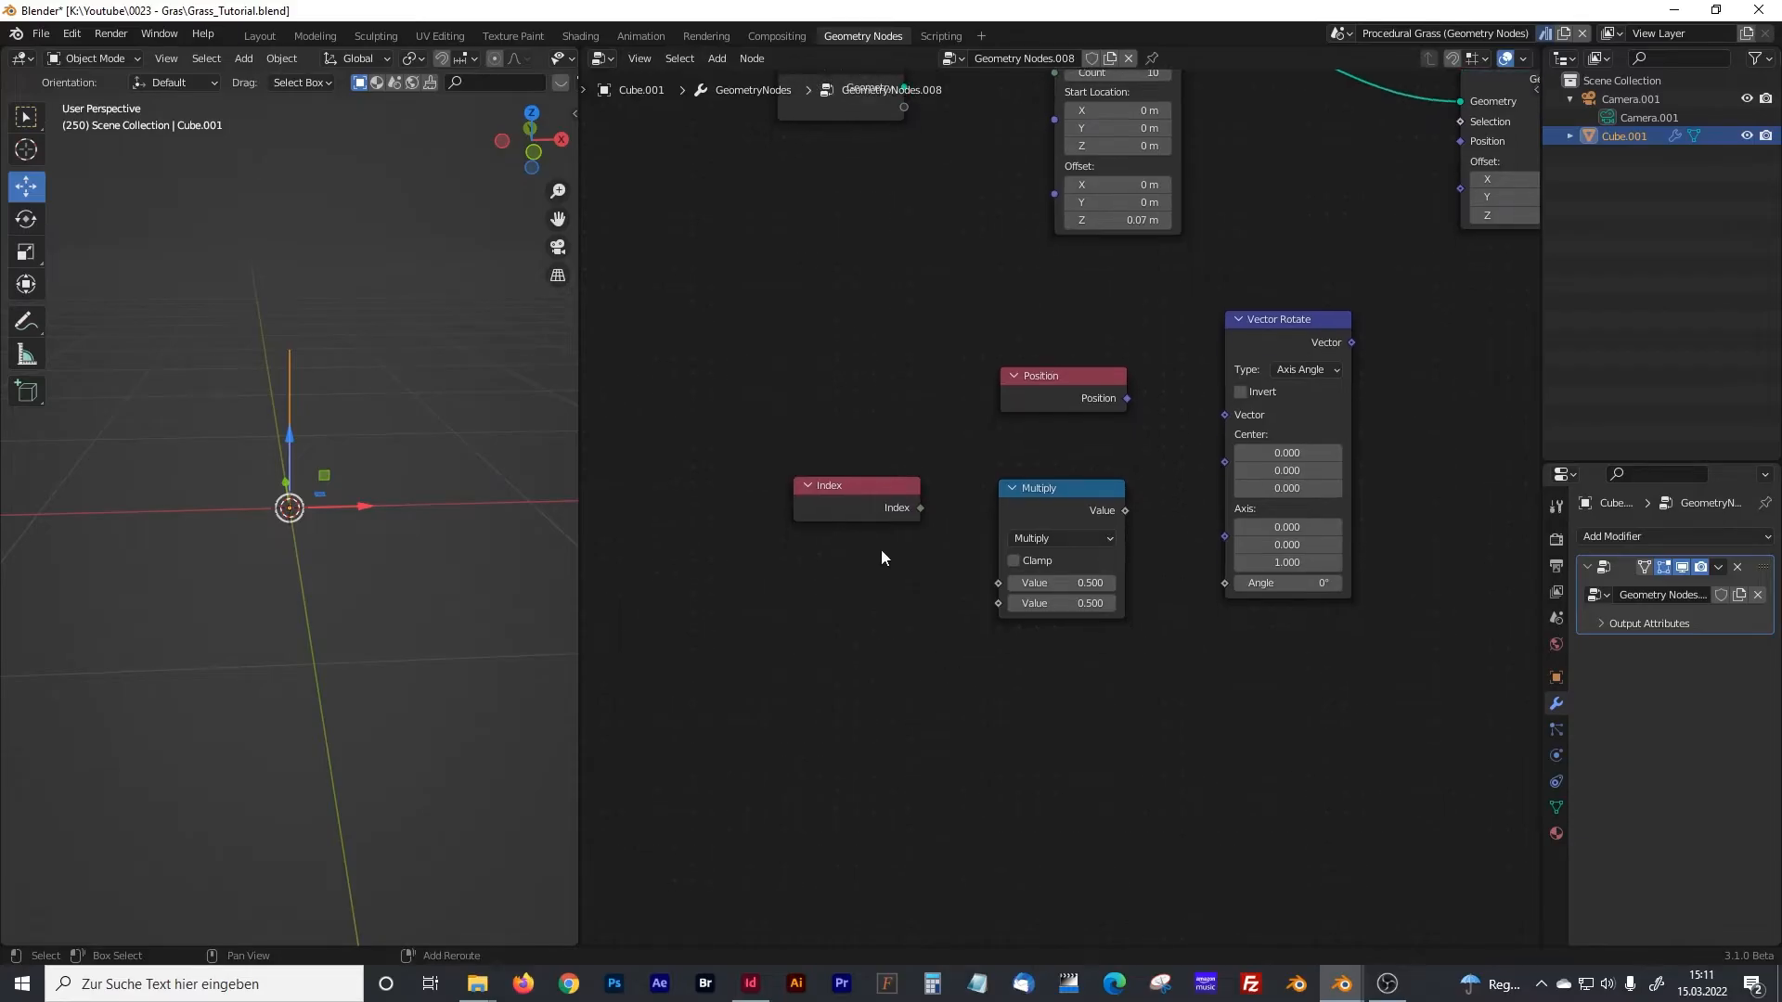
{"action": "left_click_drag", "start_coordinate": [875, 498], "coordinate": [864, 496]}
{"action": "left_click", "coordinate": [911, 564]}
{"action": "middle_click_drag", "start_coordinate": [1070, 468], "coordinate": [961, 510]}
{"action": "middle_click_drag", "start_coordinate": [1291, 515], "coordinate": [1256, 608]}
{"action": "left_click", "coordinate": [1166, 455]}
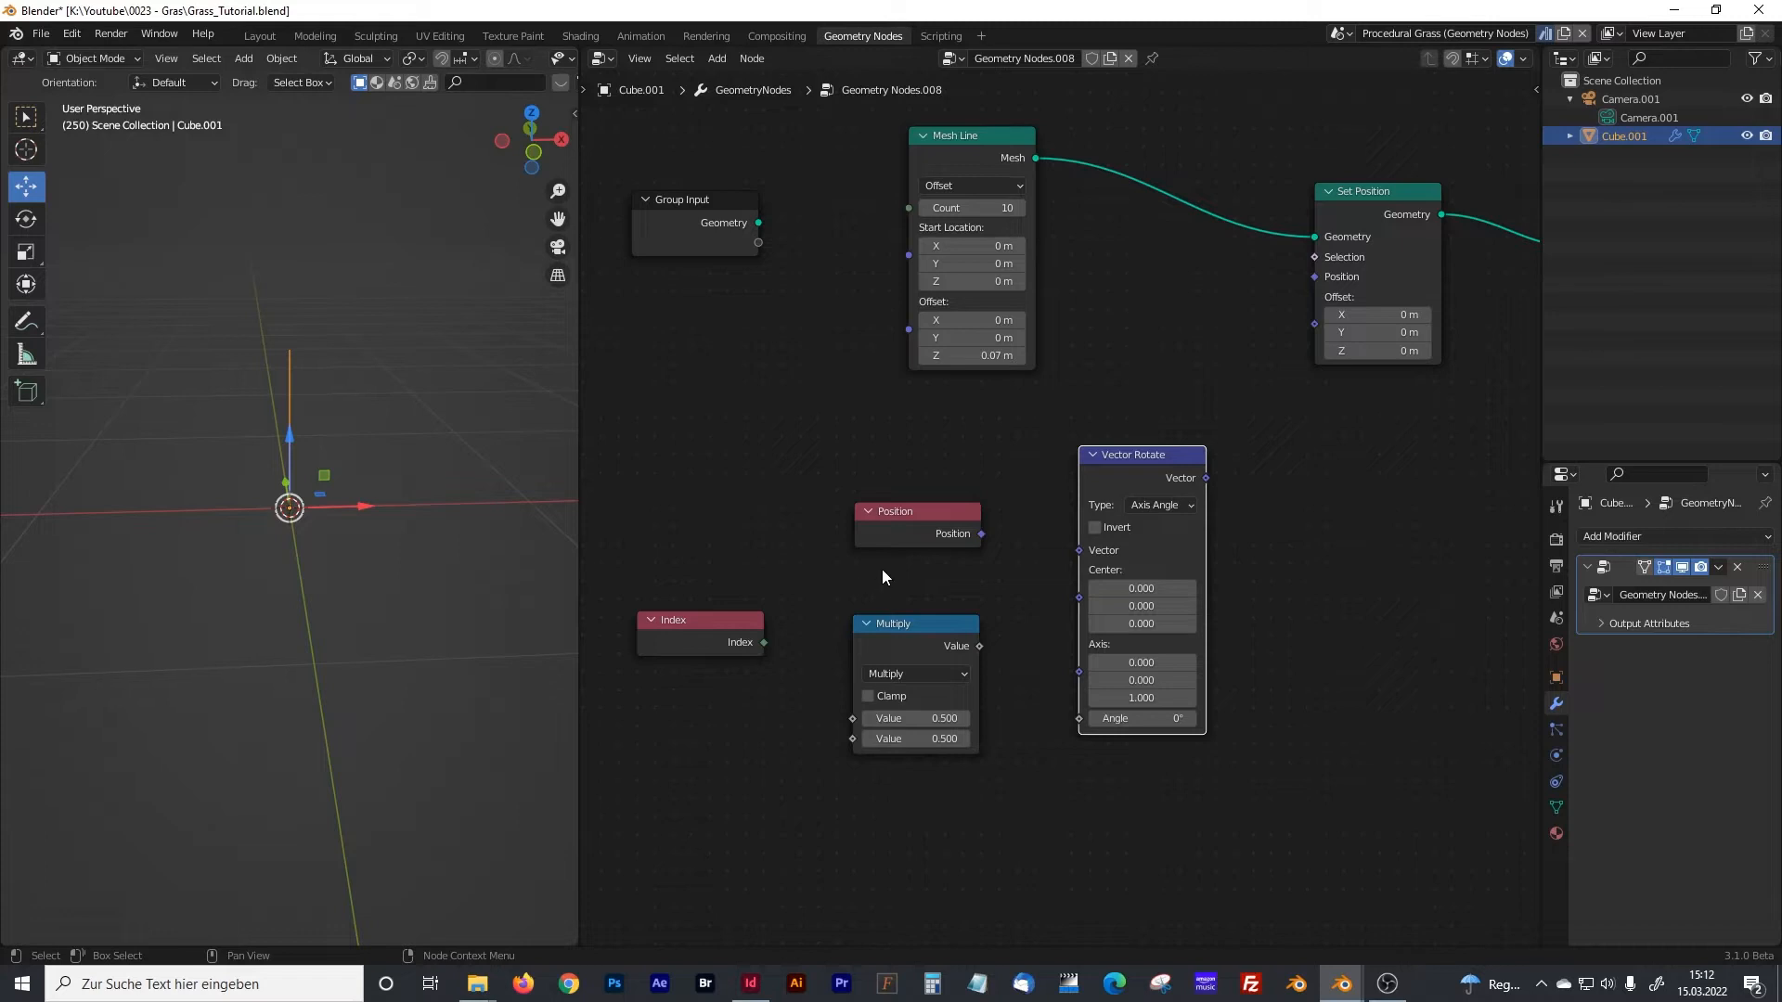
{"action": "left_click_drag", "start_coordinate": [726, 622], "coordinate": [730, 625]}
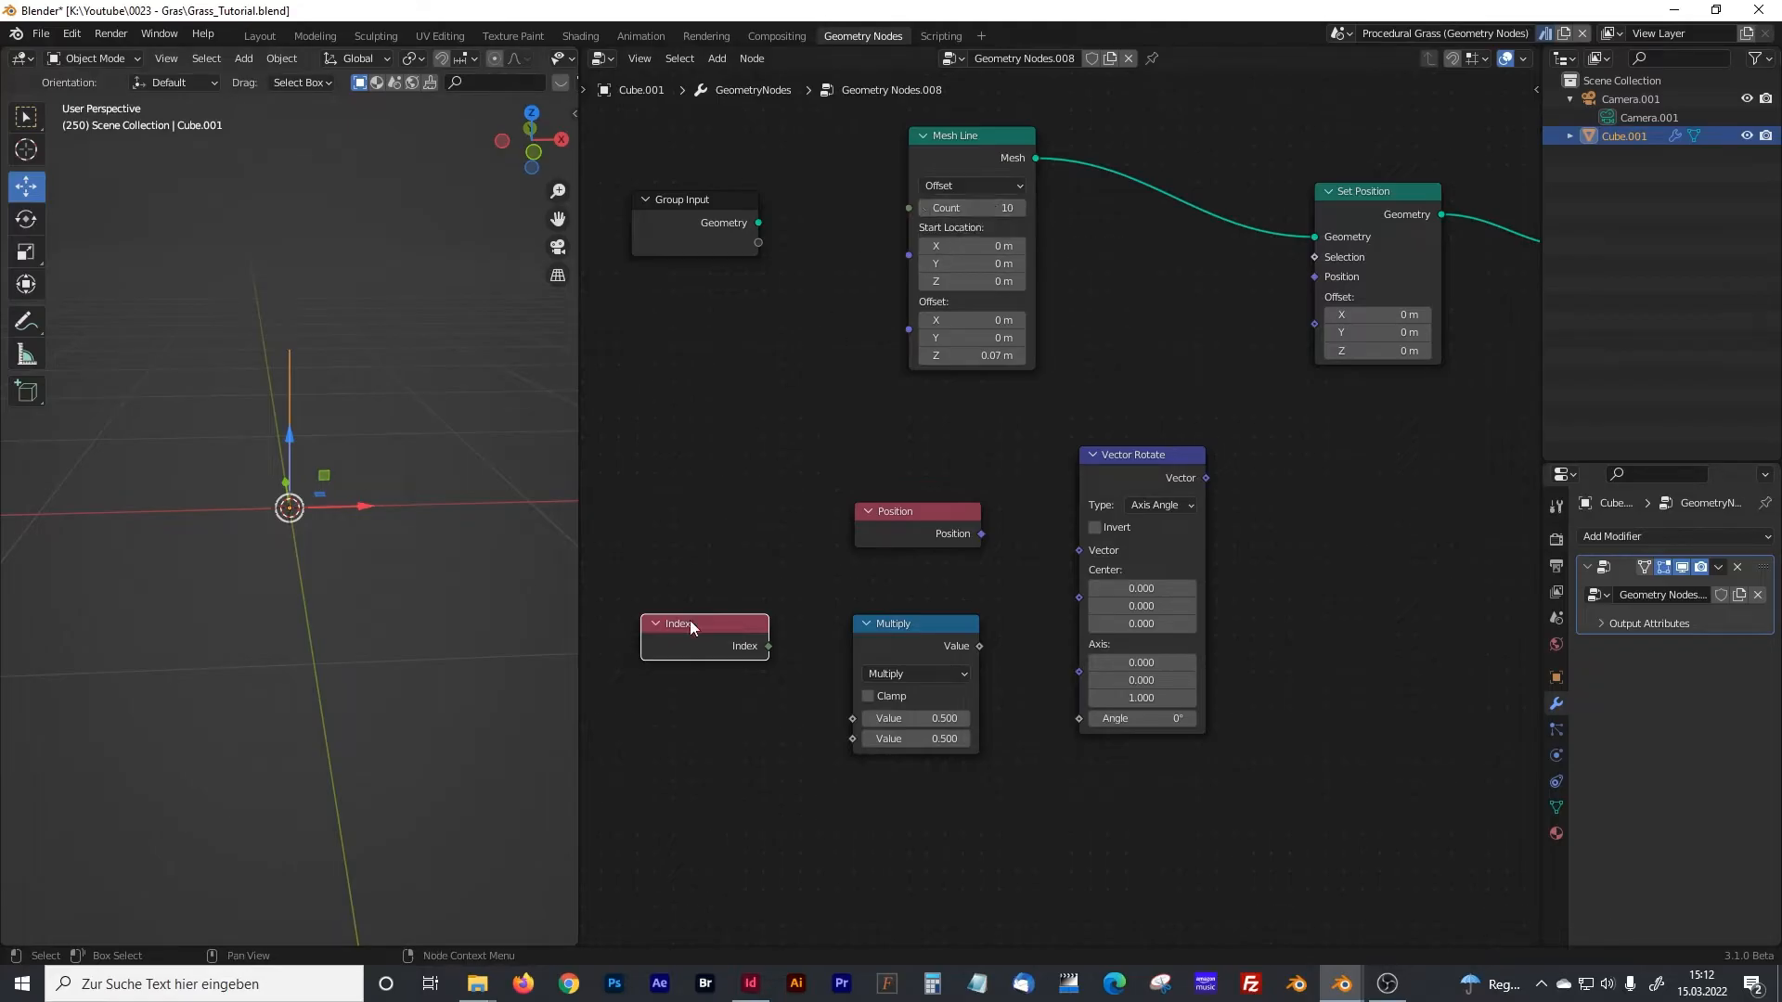
{"action": "left_click_drag", "start_coordinate": [691, 624], "coordinate": [711, 631]}
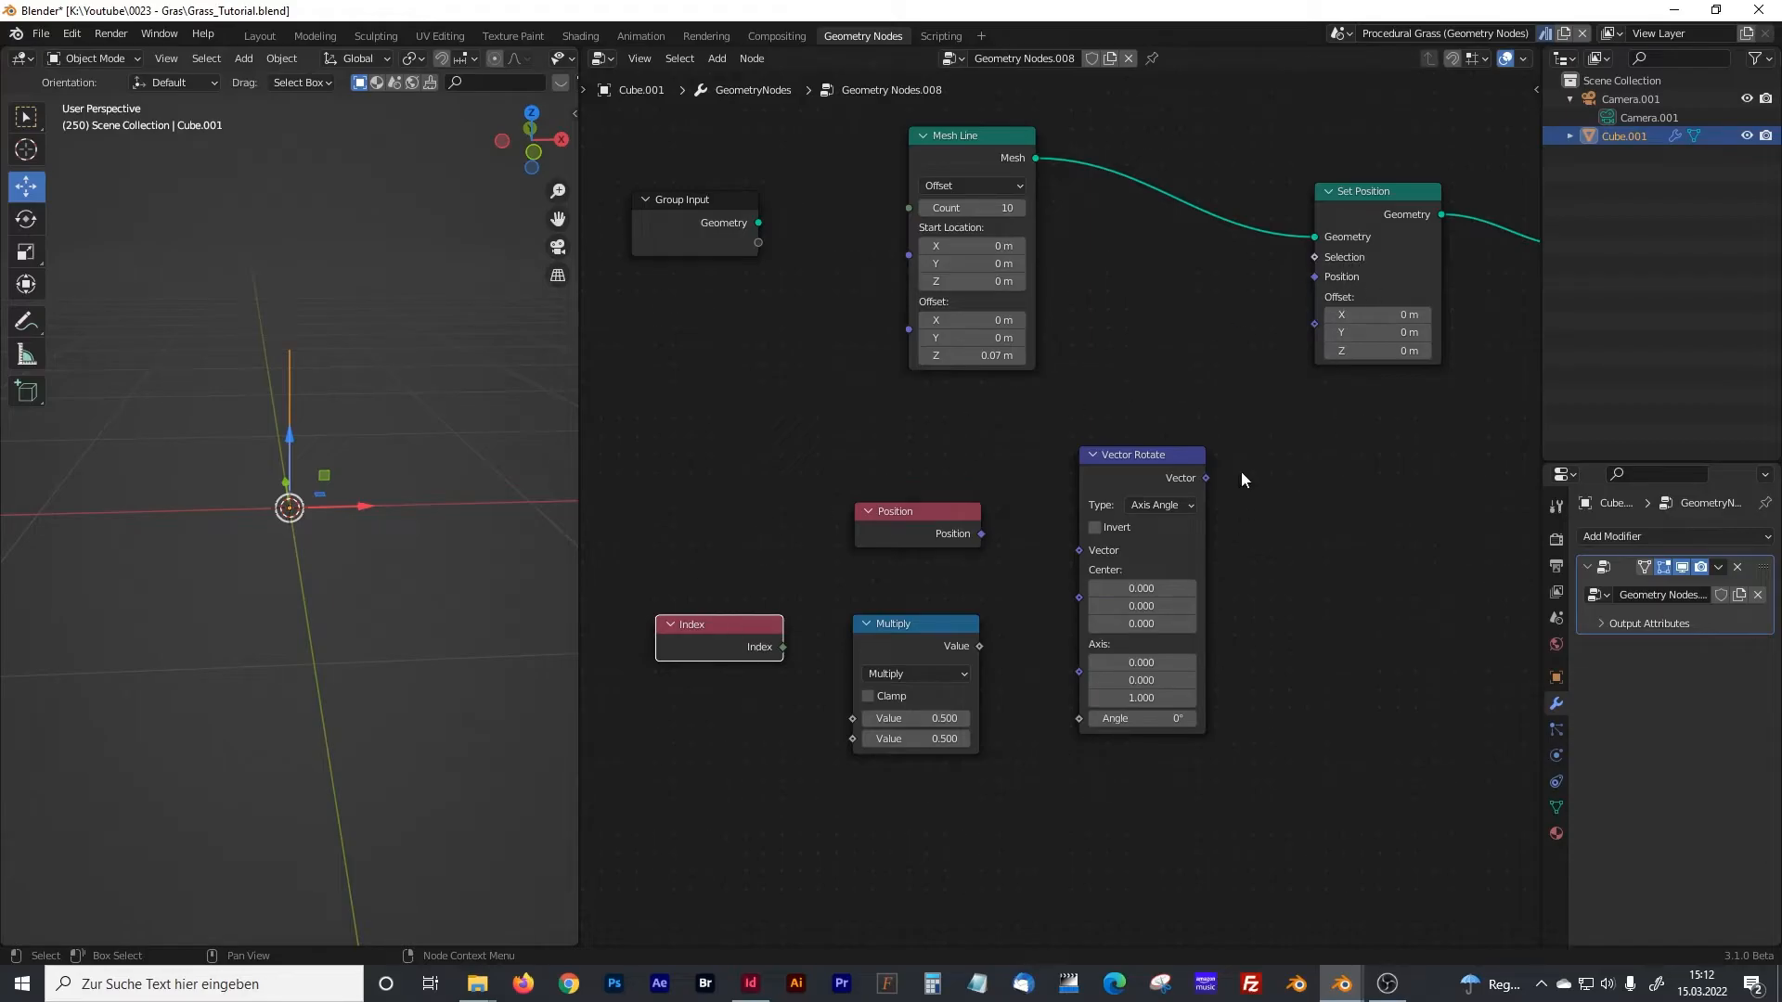
- Try linking the Vector Rotate output to the Position input of Set Position, and cut that link
{"action": "left_click_drag", "start_coordinate": [1207, 477], "coordinate": [1314, 277]}
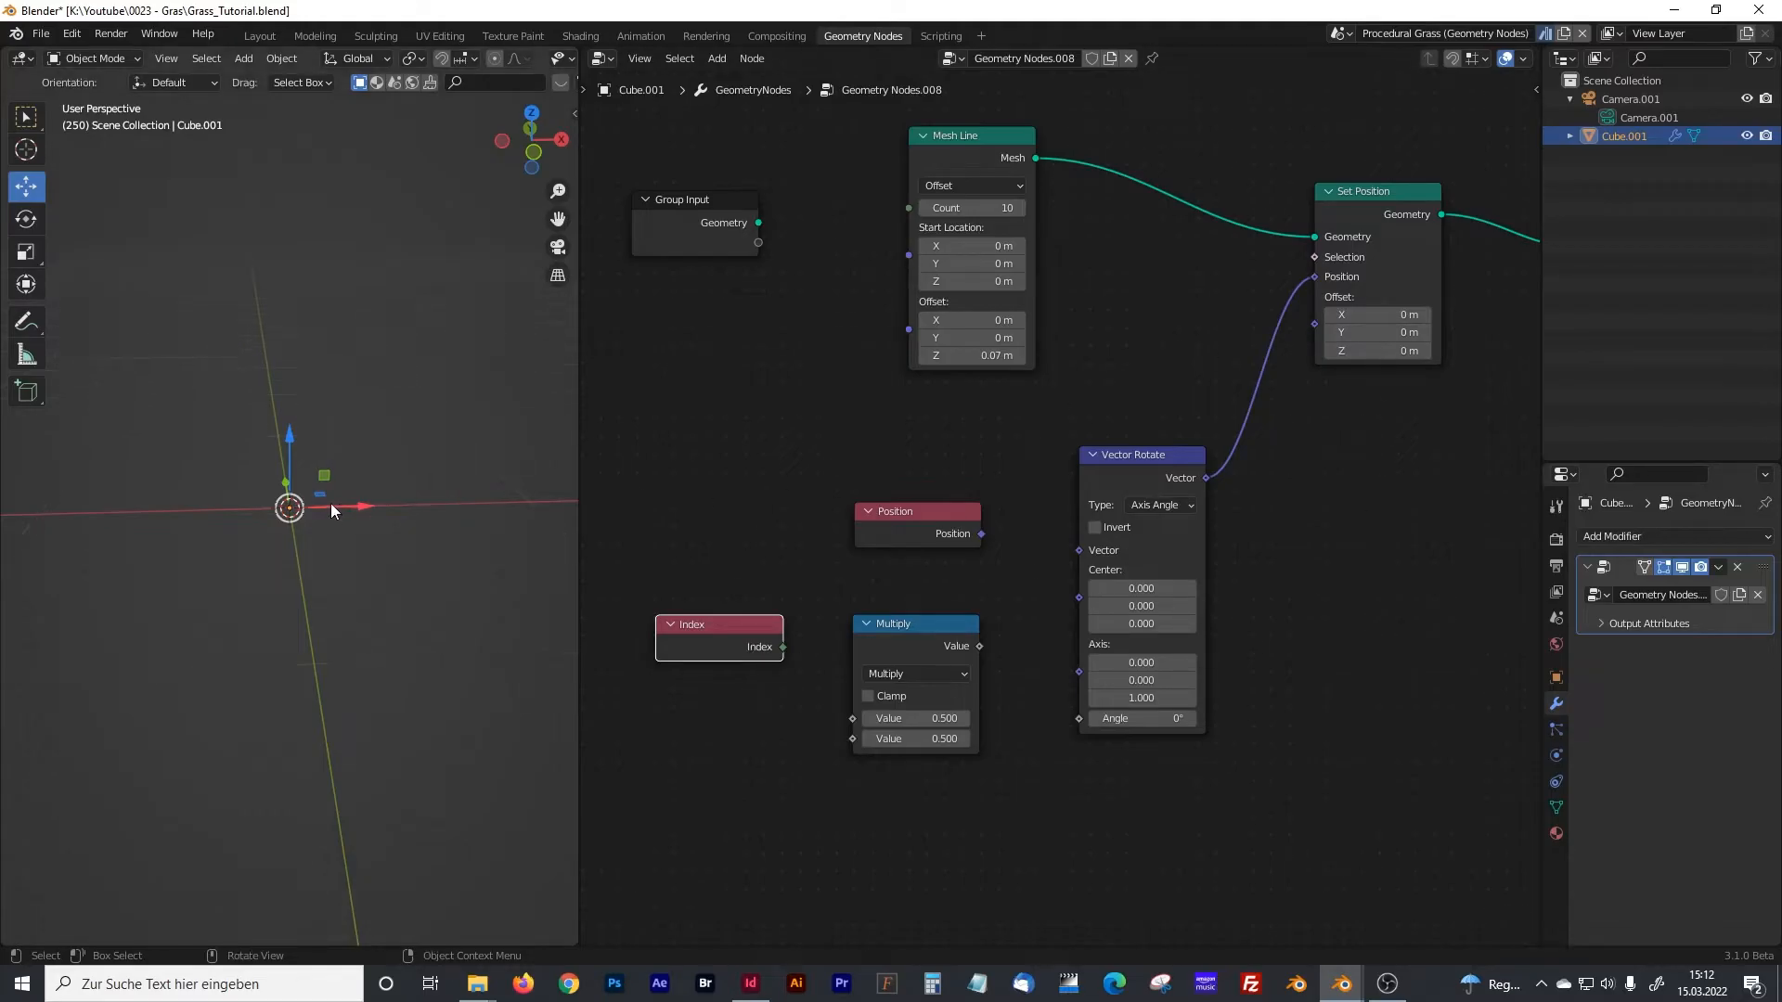
{"action": "scroll", "coordinate": [1109, 459], "scroll_direction": "down", "scroll_amount": 1}
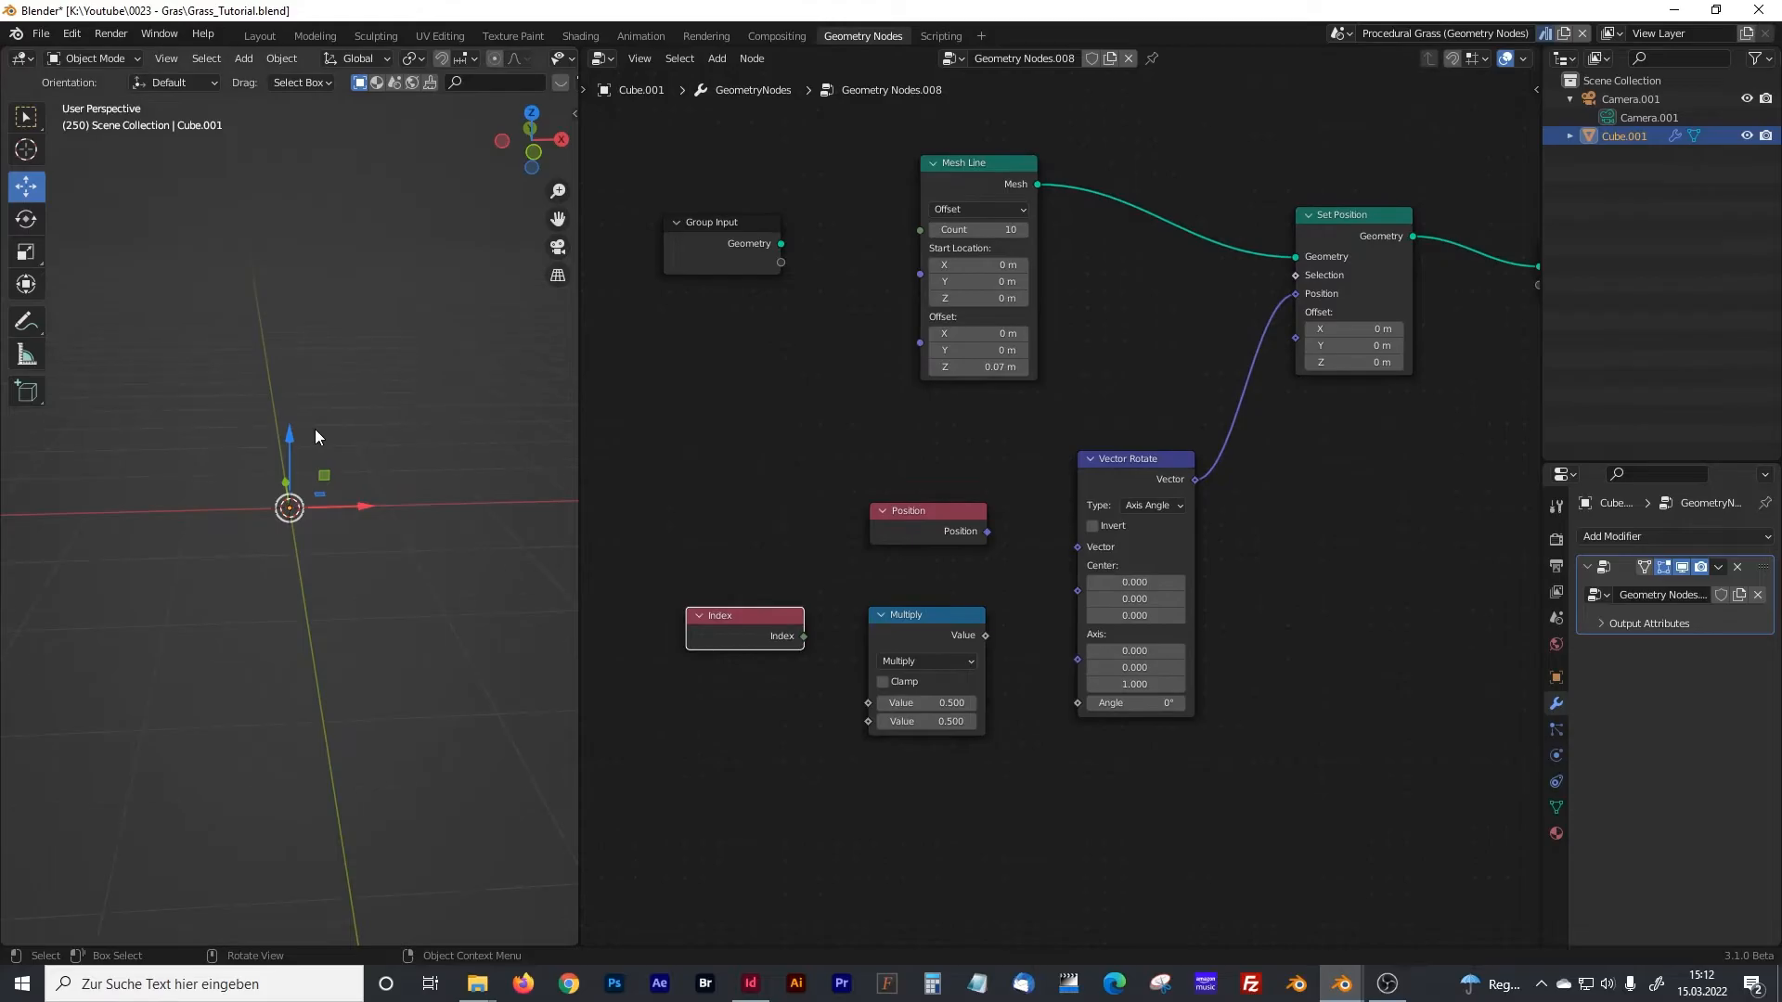
{"action": "middle_click_drag", "start_coordinate": [1381, 325], "coordinate": [1249, 406]}
{"action": "right_click_drag", "start_coordinate": [1096, 427], "coordinate": [1149, 471], "text": "ctrl"}
{"action": "scroll", "coordinate": [405, 475], "scroll_direction": "up", "scroll_amount": 4}
{"action": "middle_click_drag", "start_coordinate": [379, 452], "coordinate": [382, 482], "text": "shift"}
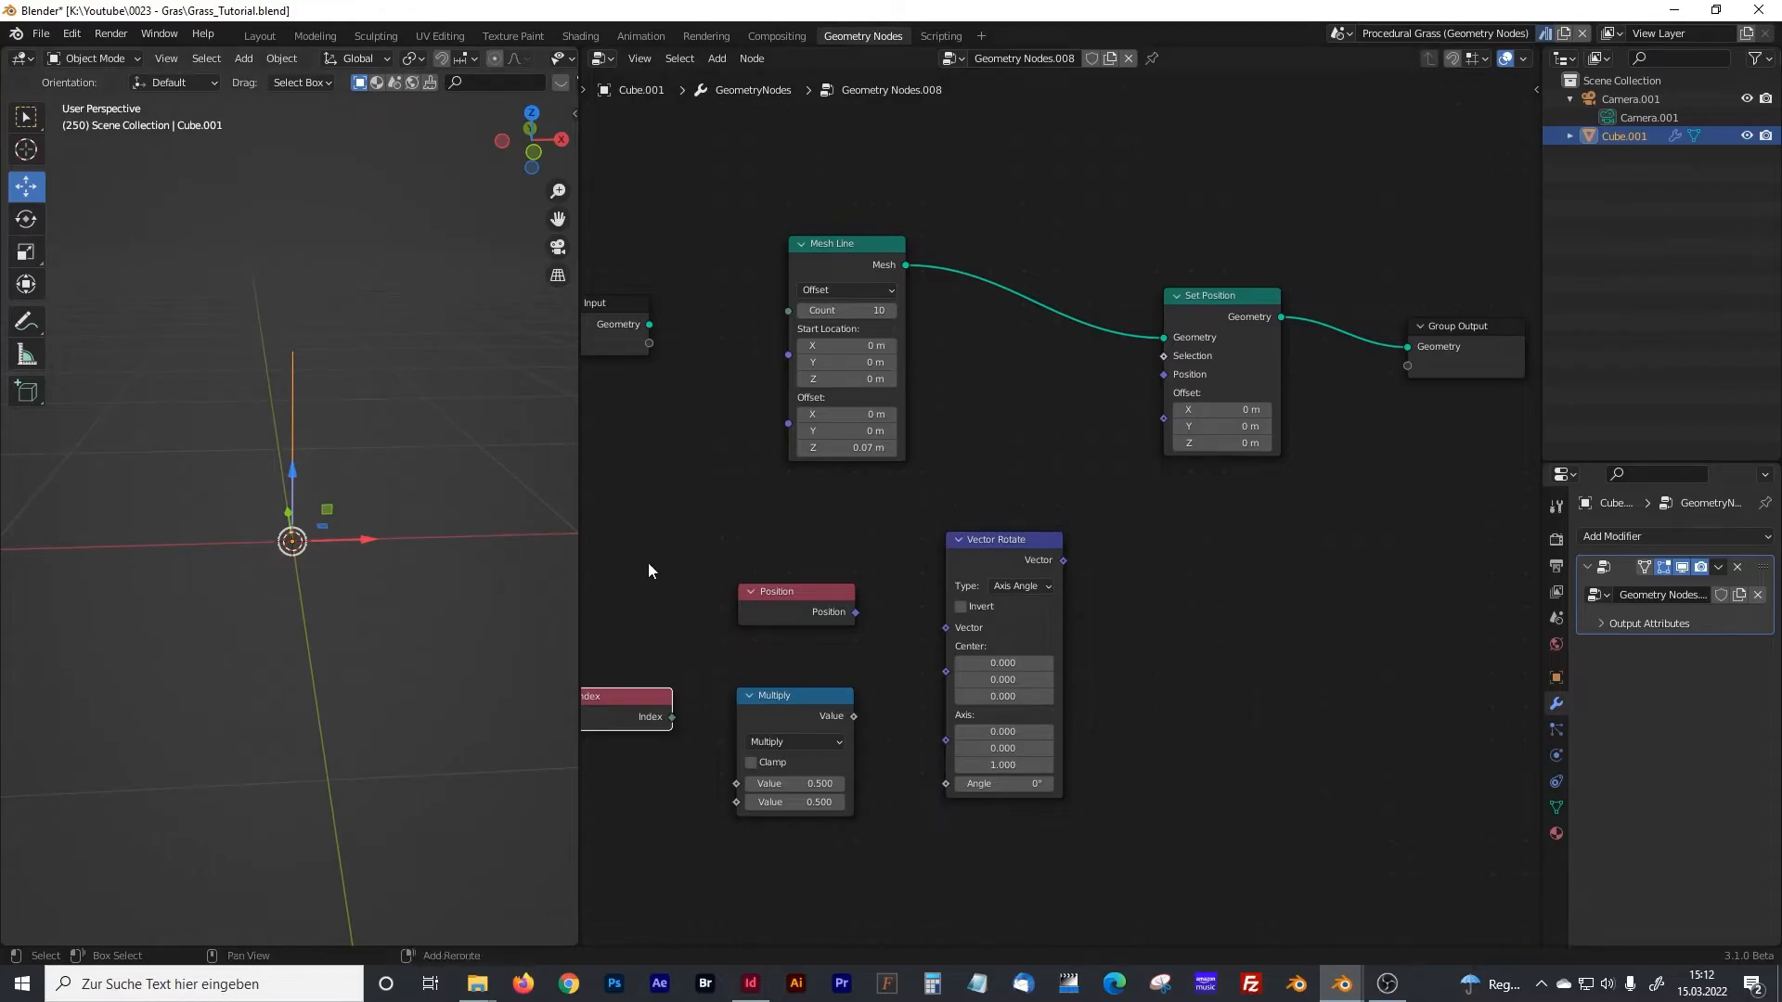
{"action": "middle_click_drag", "start_coordinate": [648, 570], "coordinate": [759, 554]}
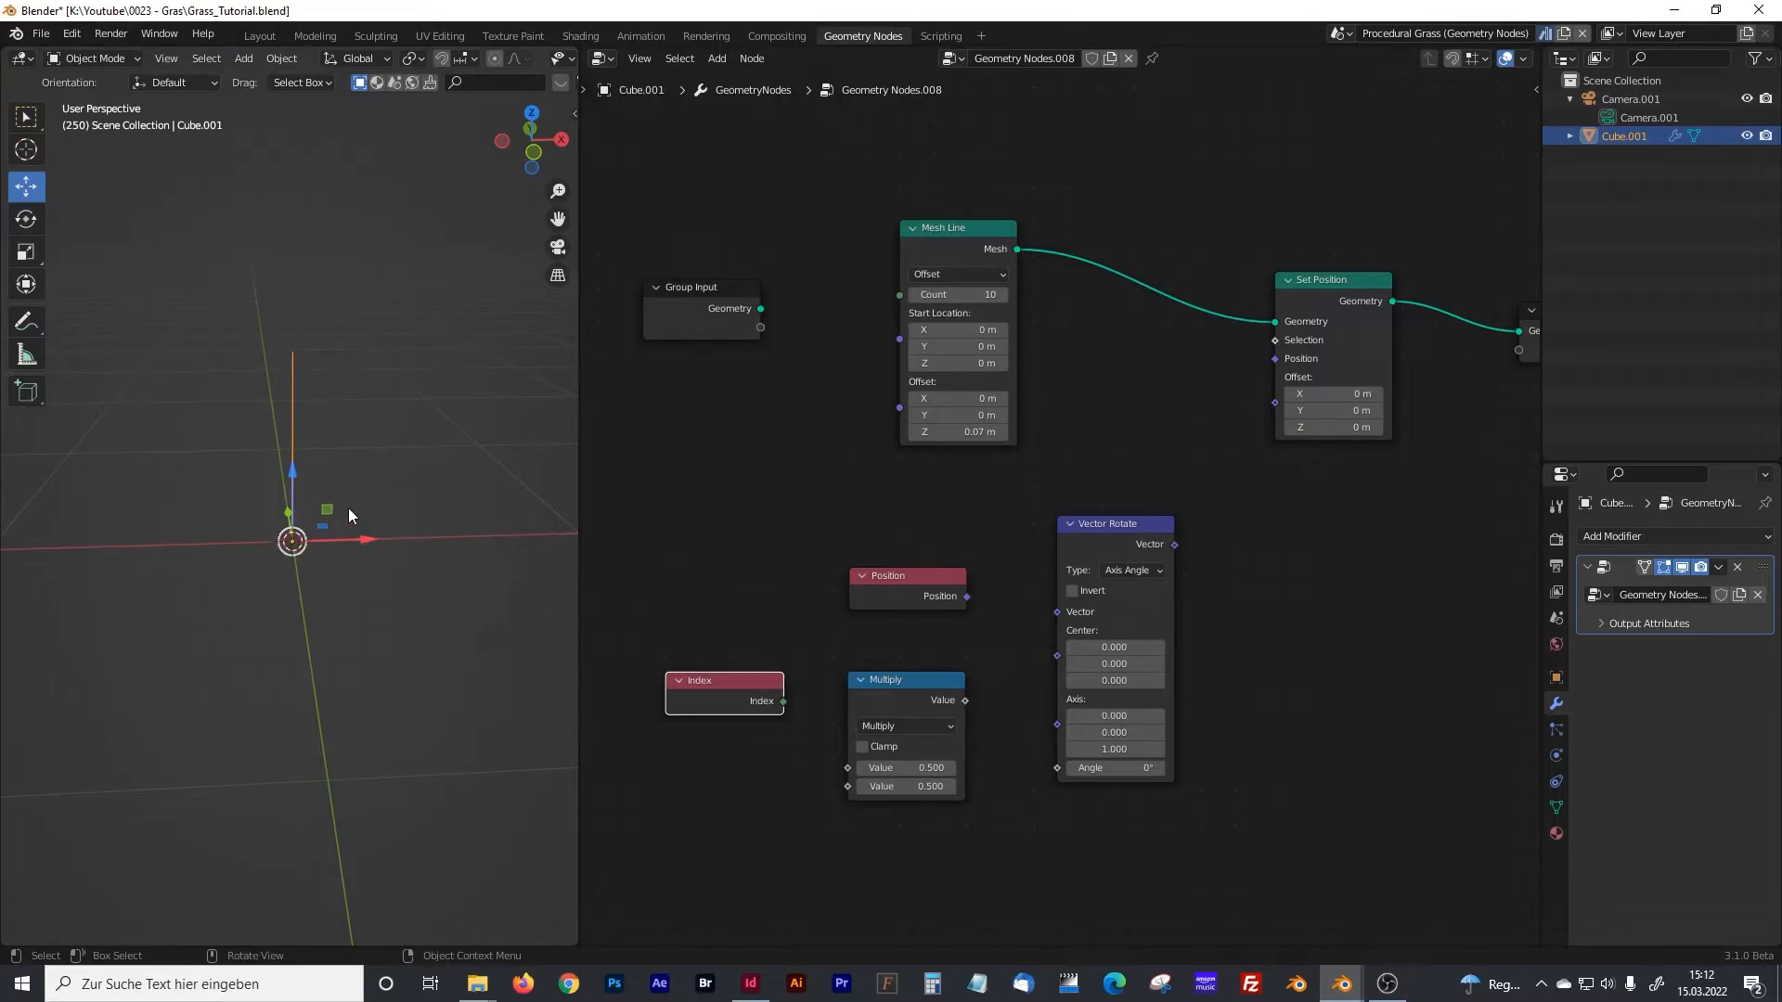
- Wire the Position node into Vector Rotate's Vector input and the Vector Rotate output into Set Position's Position input, spacing the nodes out
{"action": "left_click_drag", "start_coordinate": [1175, 544], "coordinate": [1274, 358]}
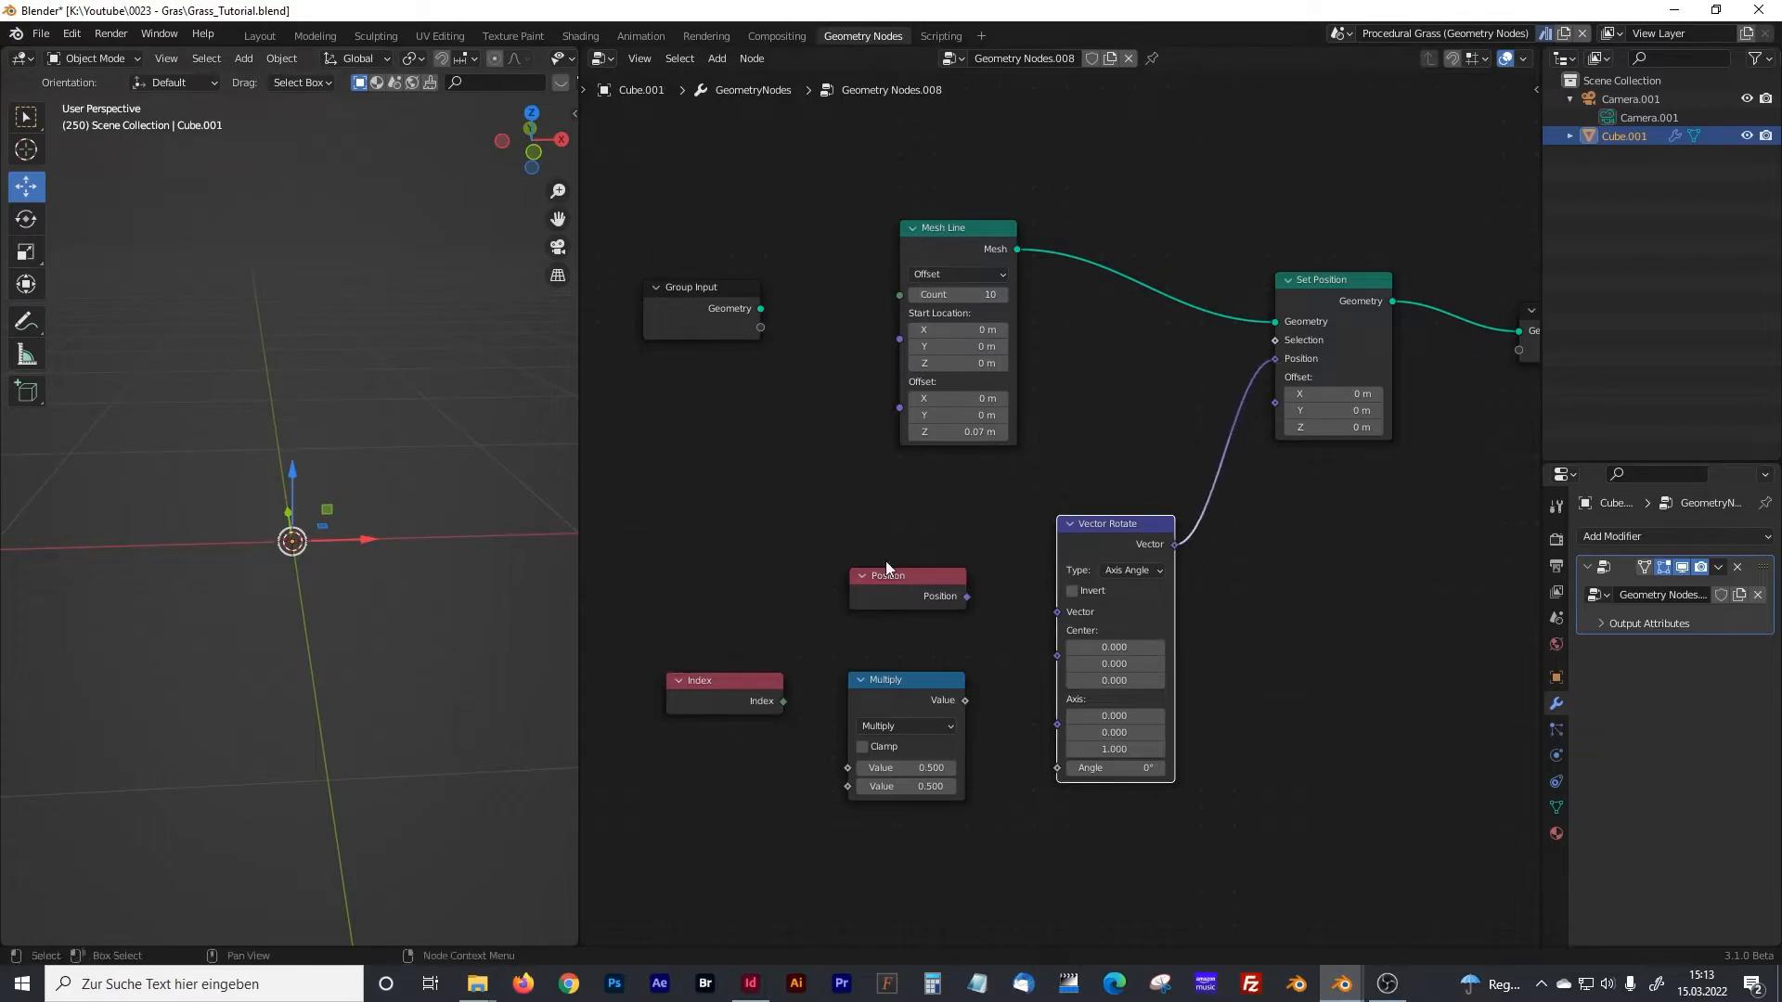
{"action": "left_click_drag", "start_coordinate": [882, 576], "coordinate": [883, 548]}
{"action": "left_click_drag", "start_coordinate": [1117, 524], "coordinate": [1129, 526]}
{"action": "left_click_drag", "start_coordinate": [945, 572], "coordinate": [939, 571]}
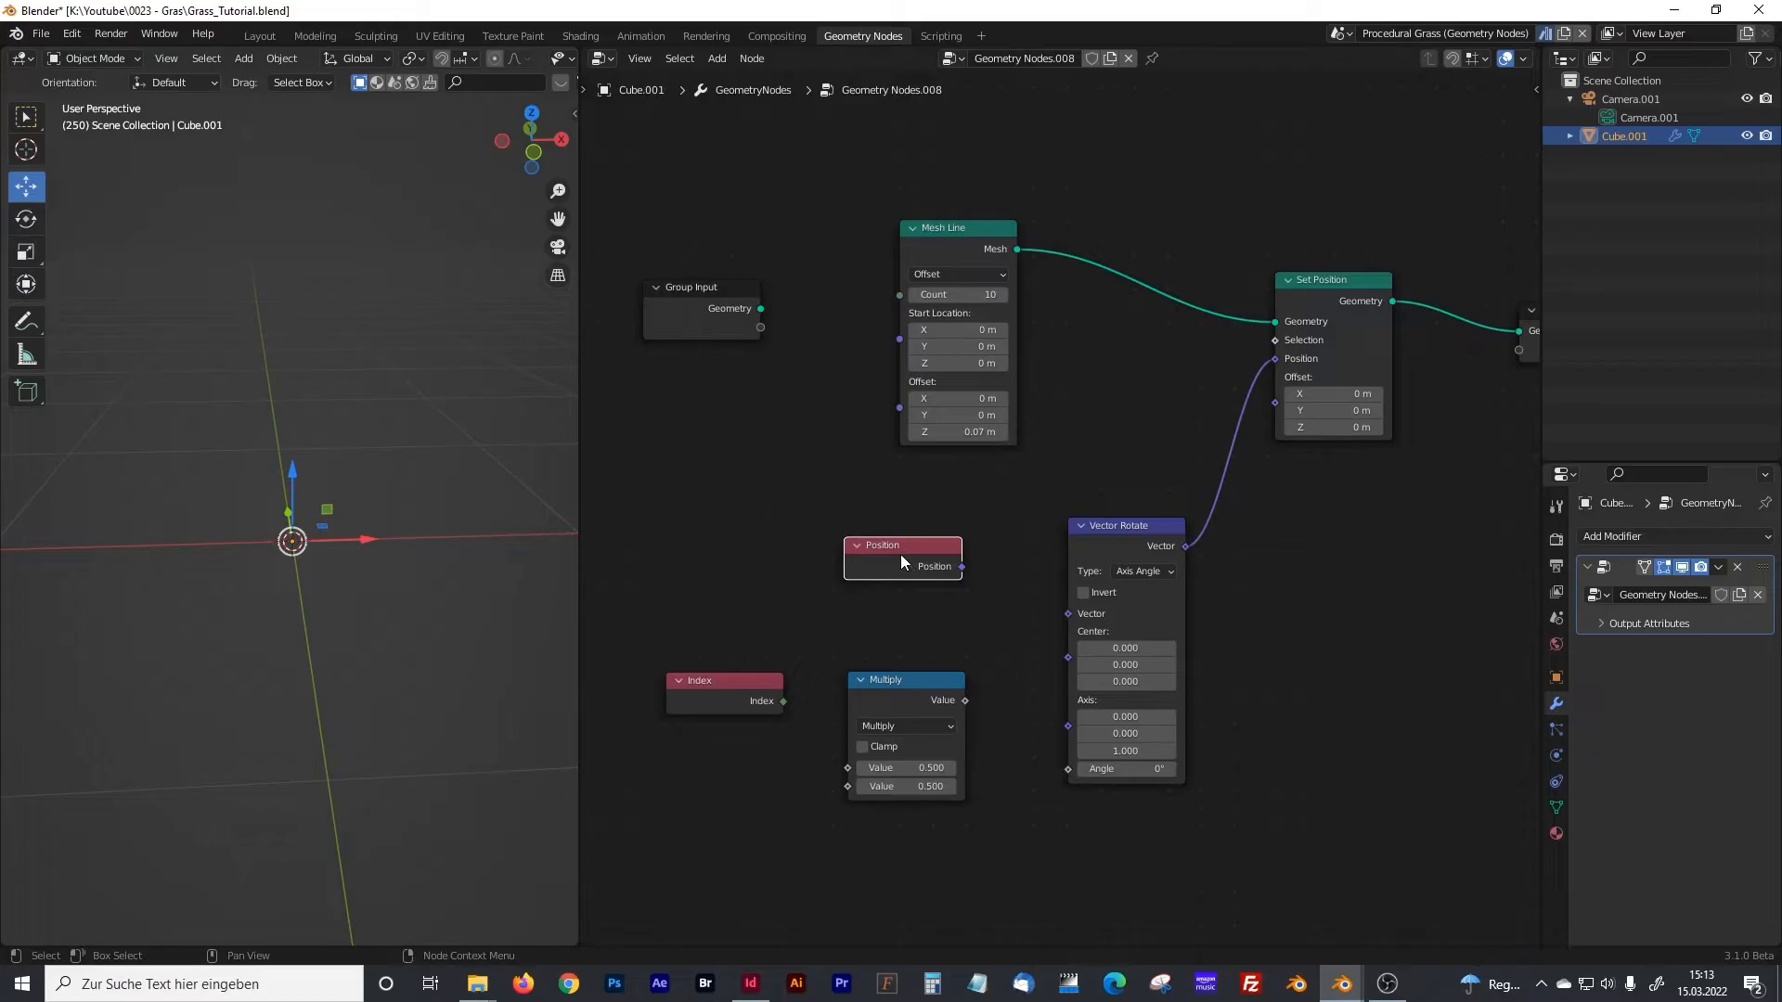
{"action": "left_click_drag", "start_coordinate": [963, 567], "coordinate": [1059, 616]}
- Feed the Index into the first Multiply value and the Multiply result into Vector Rotate's Angle, placing Multiply between them
{"action": "left_click_drag", "start_coordinate": [965, 699], "coordinate": [1061, 774]}
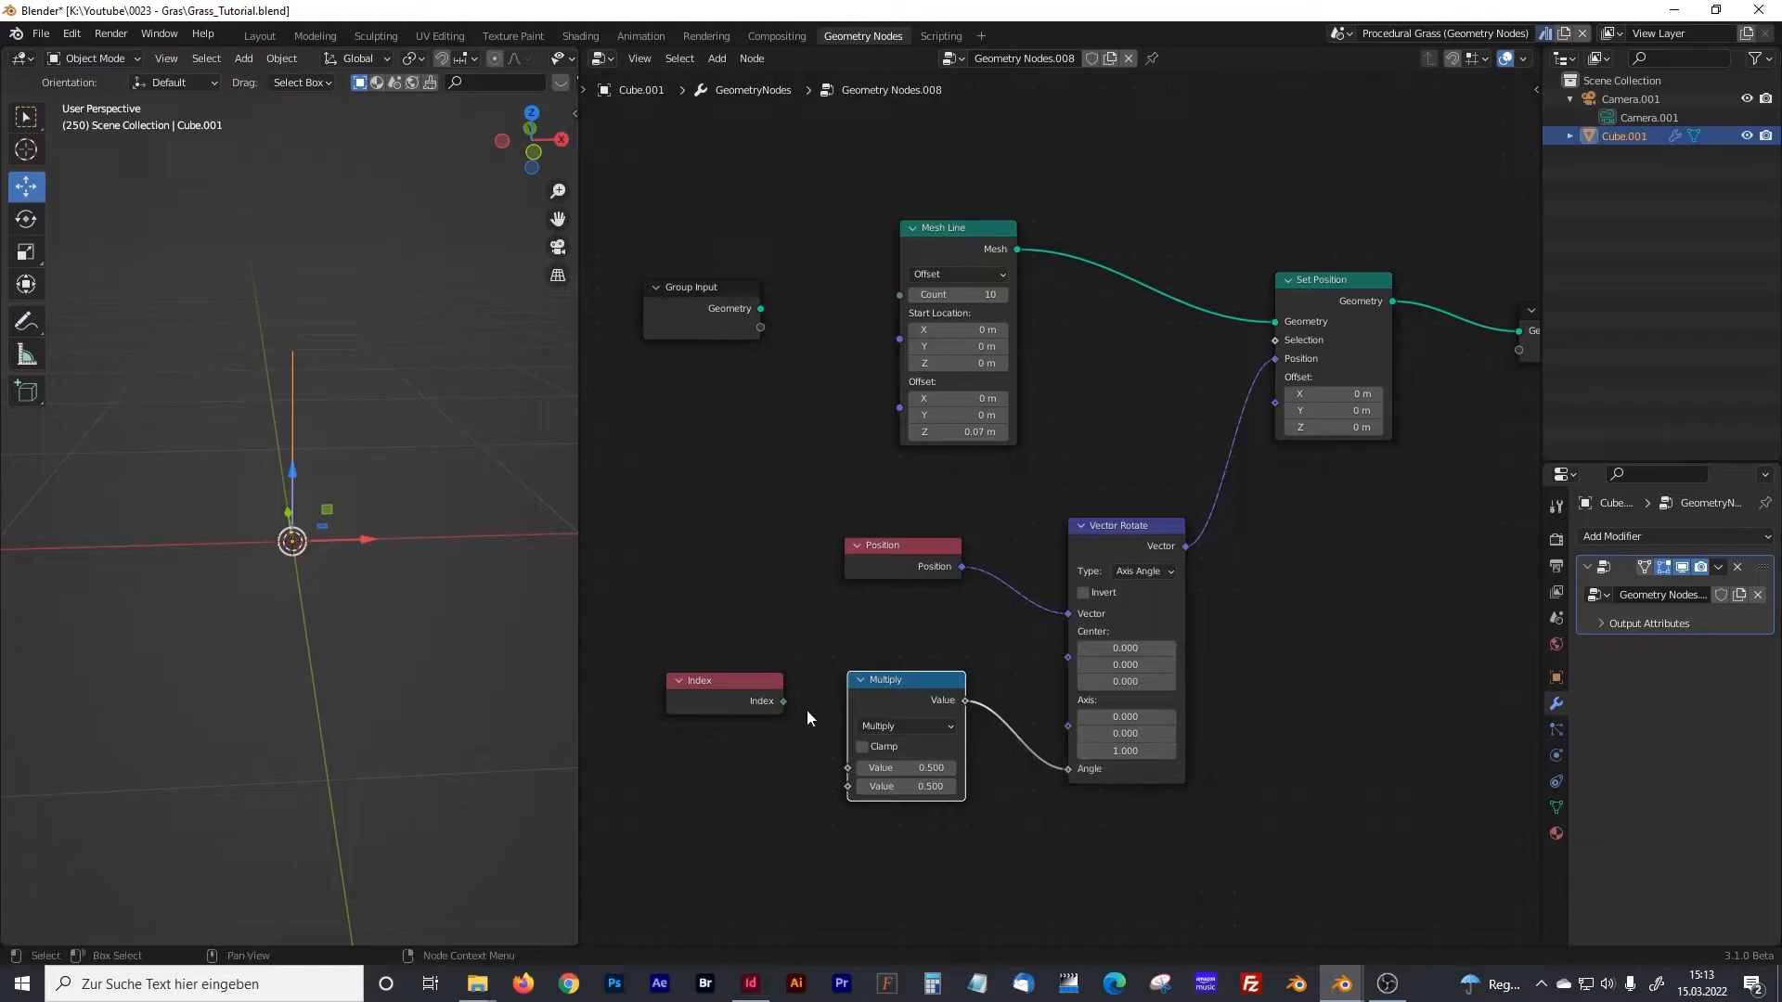
{"action": "left_click_drag", "start_coordinate": [884, 684], "coordinate": [850, 755]}
{"action": "left_click_drag", "start_coordinate": [785, 702], "coordinate": [821, 728]}
{"action": "left_click_drag", "start_coordinate": [793, 822], "coordinate": [809, 833]}
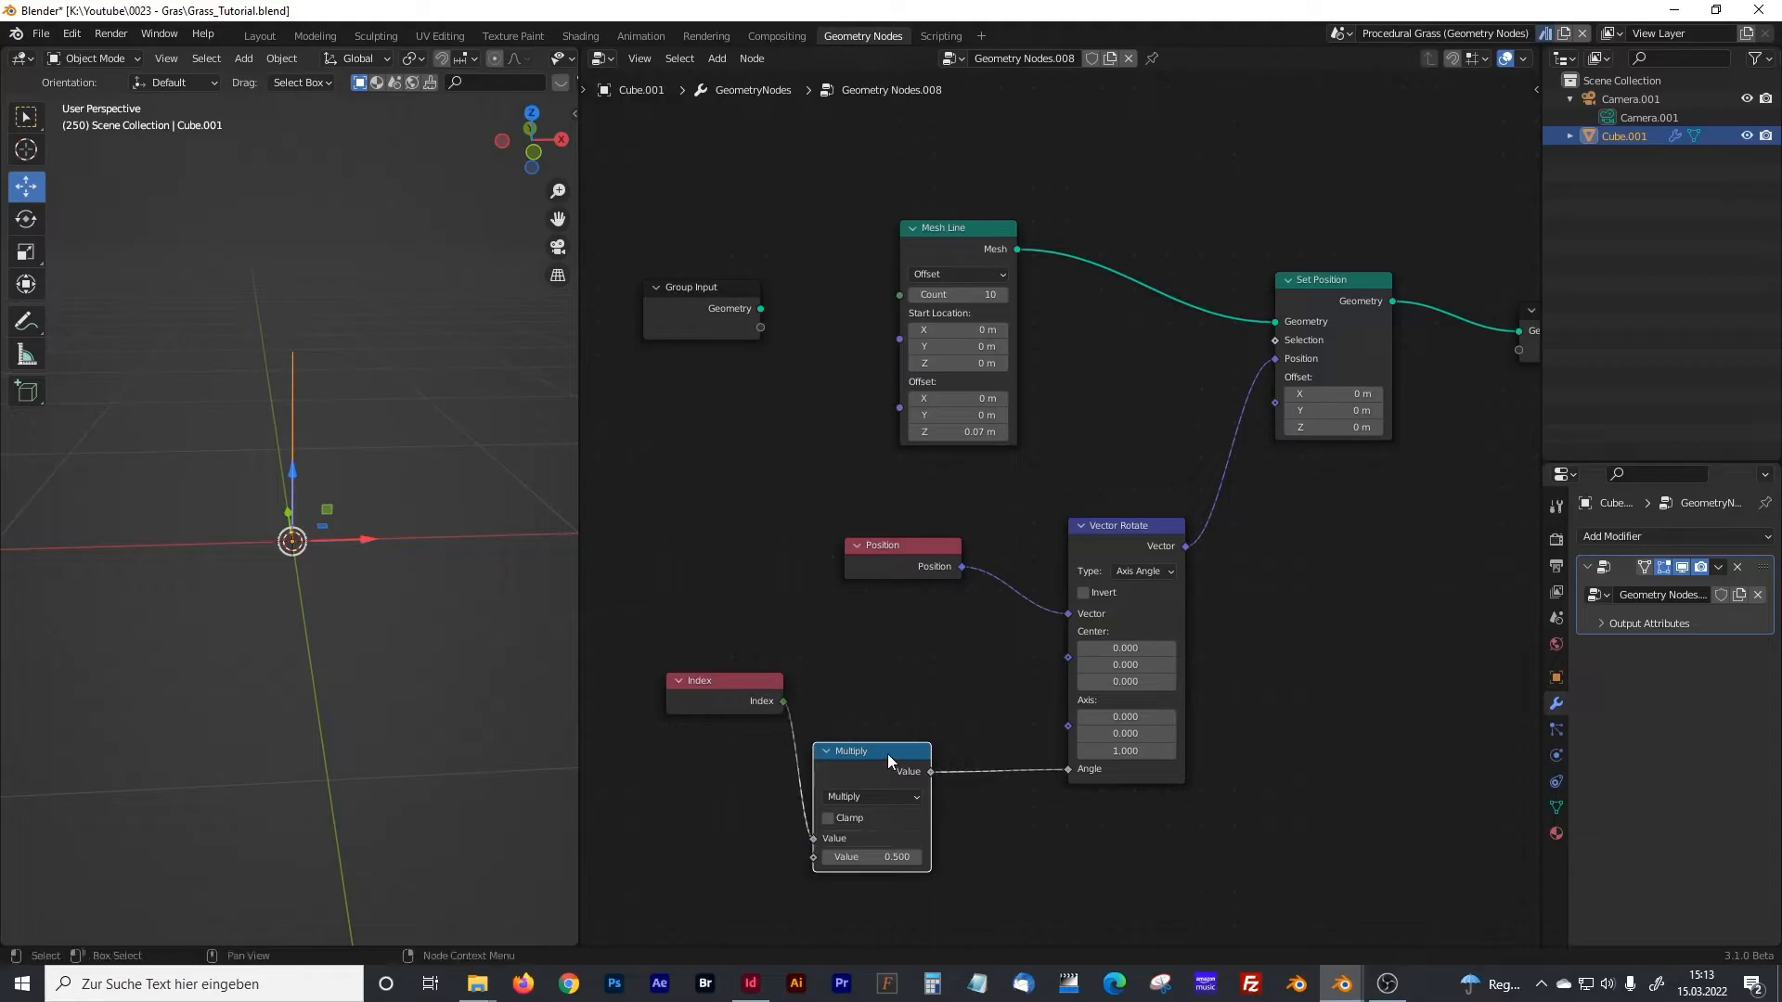
{"action": "left_click_drag", "start_coordinate": [889, 755], "coordinate": [909, 704]}
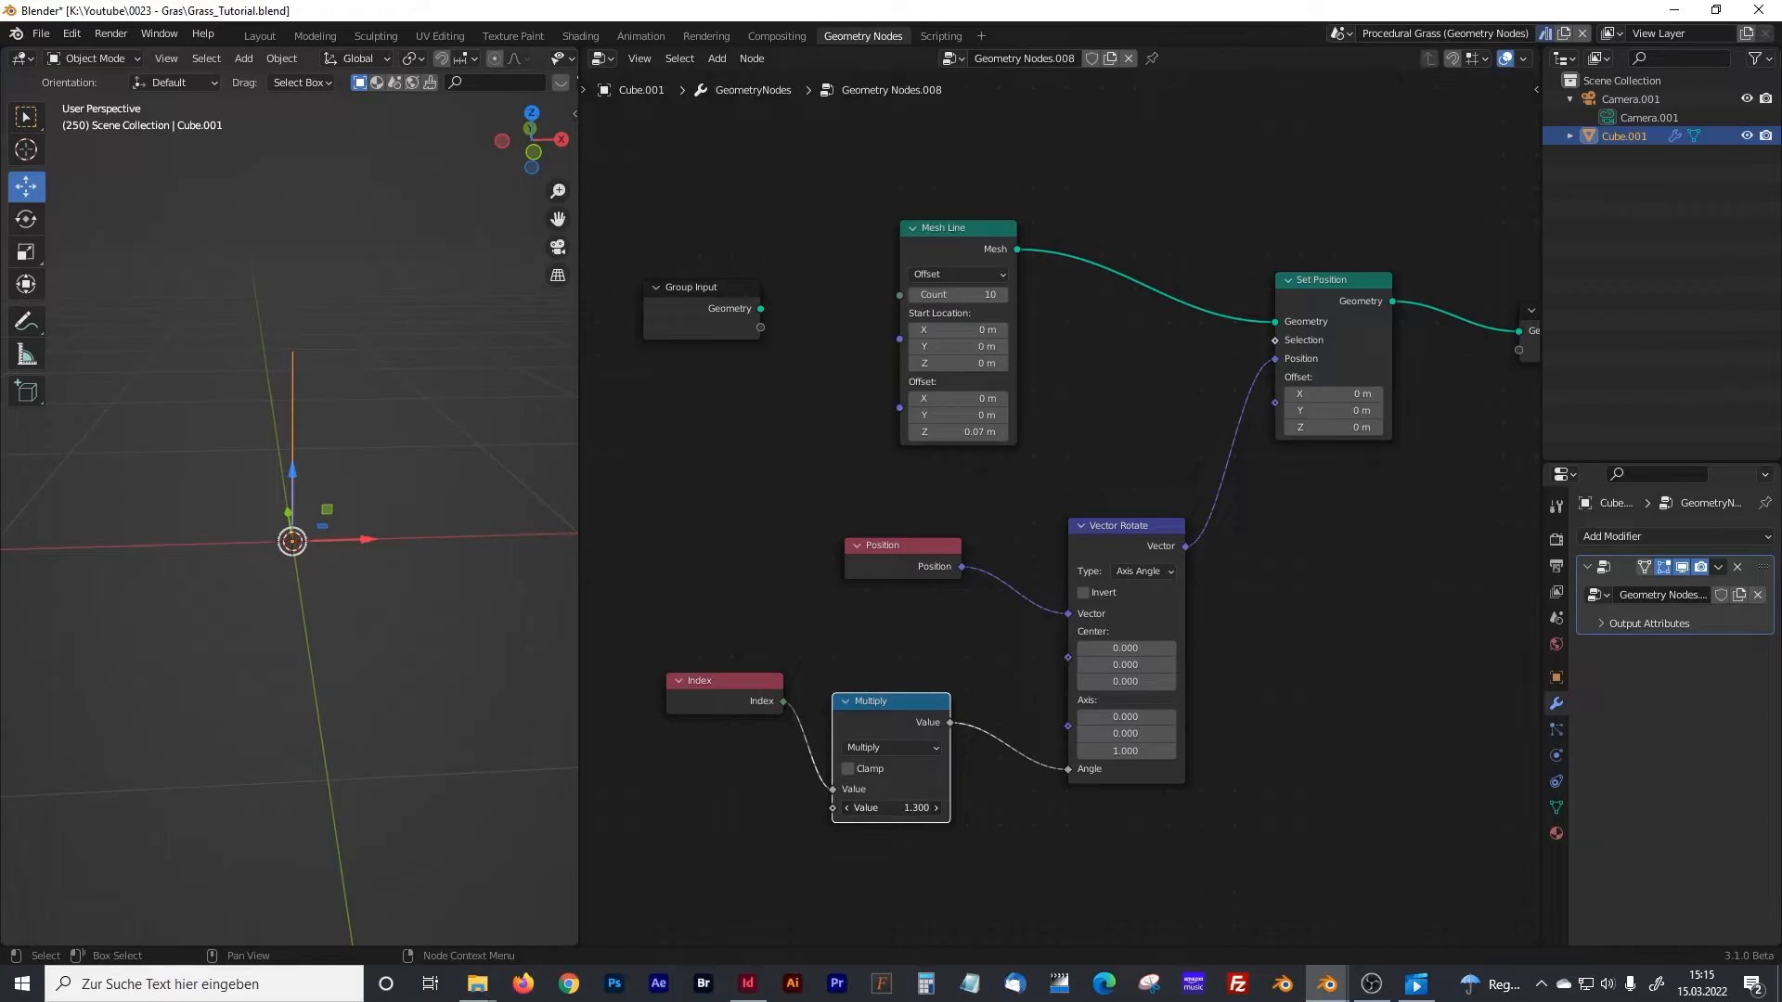
- Set the Vector Rotate type to X Axis and the second Multiply value to 0.300
{"action": "left_click_drag", "start_coordinate": [891, 807], "coordinate": [1064, 642]}
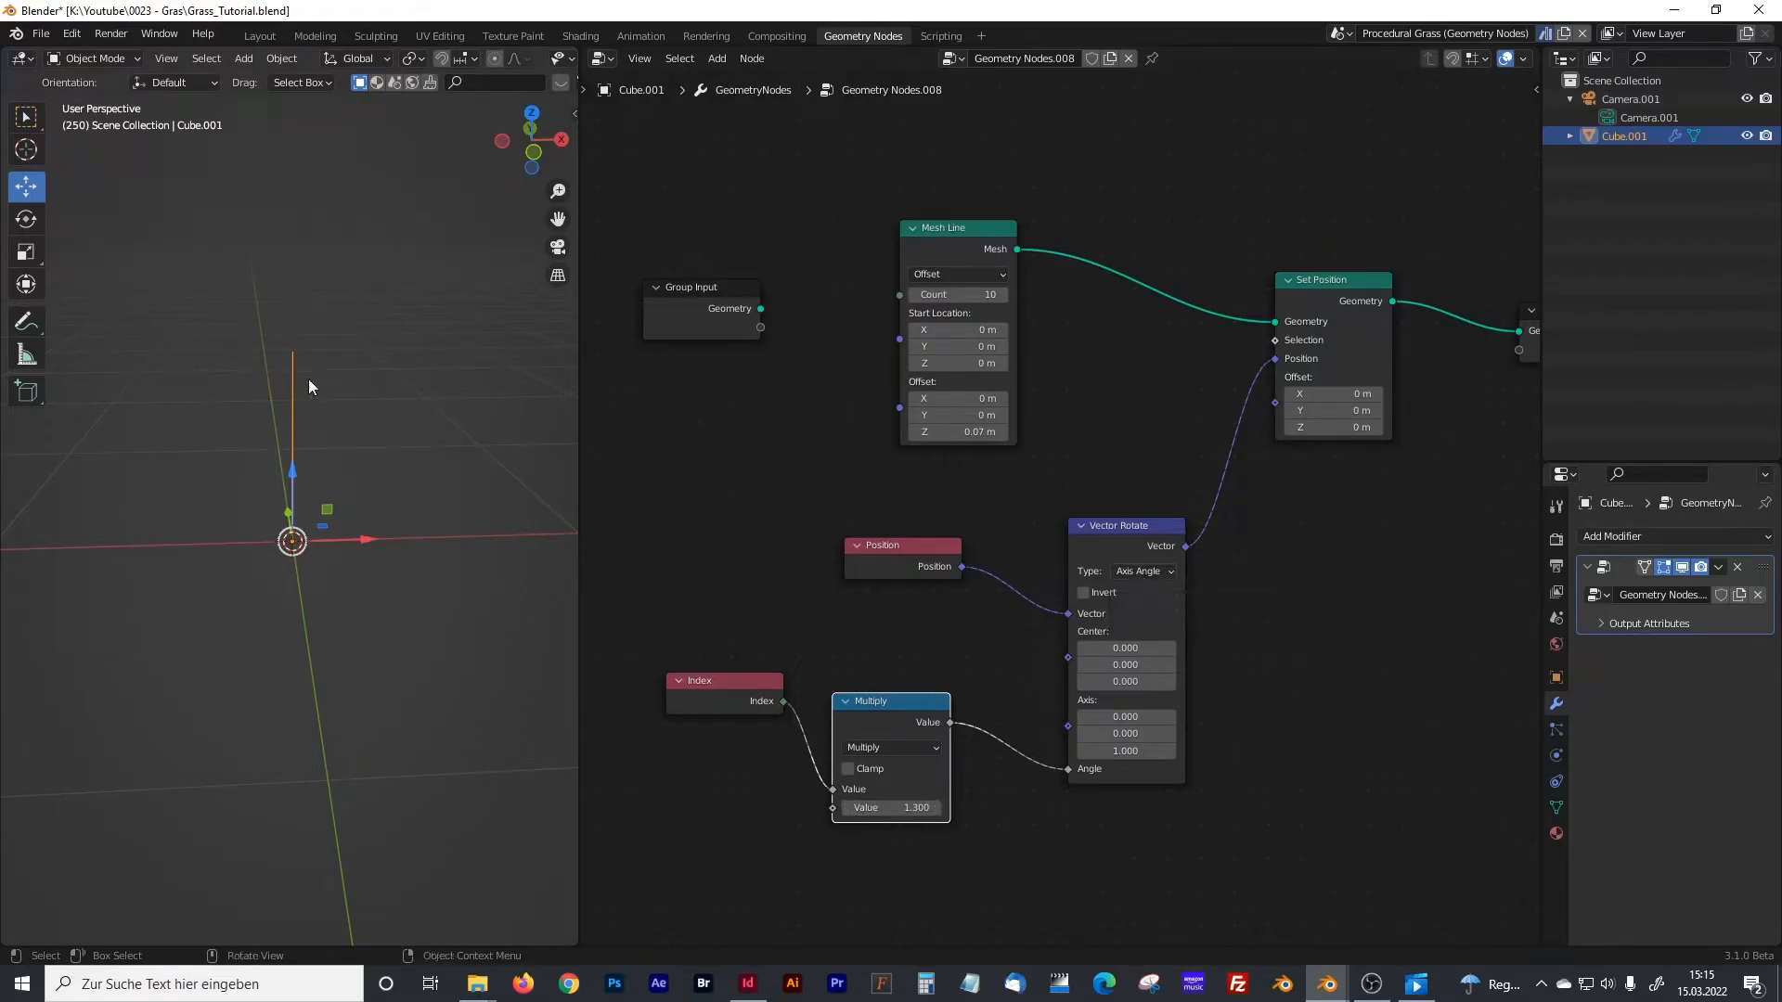
{"action": "left_click", "coordinate": [1138, 570]}
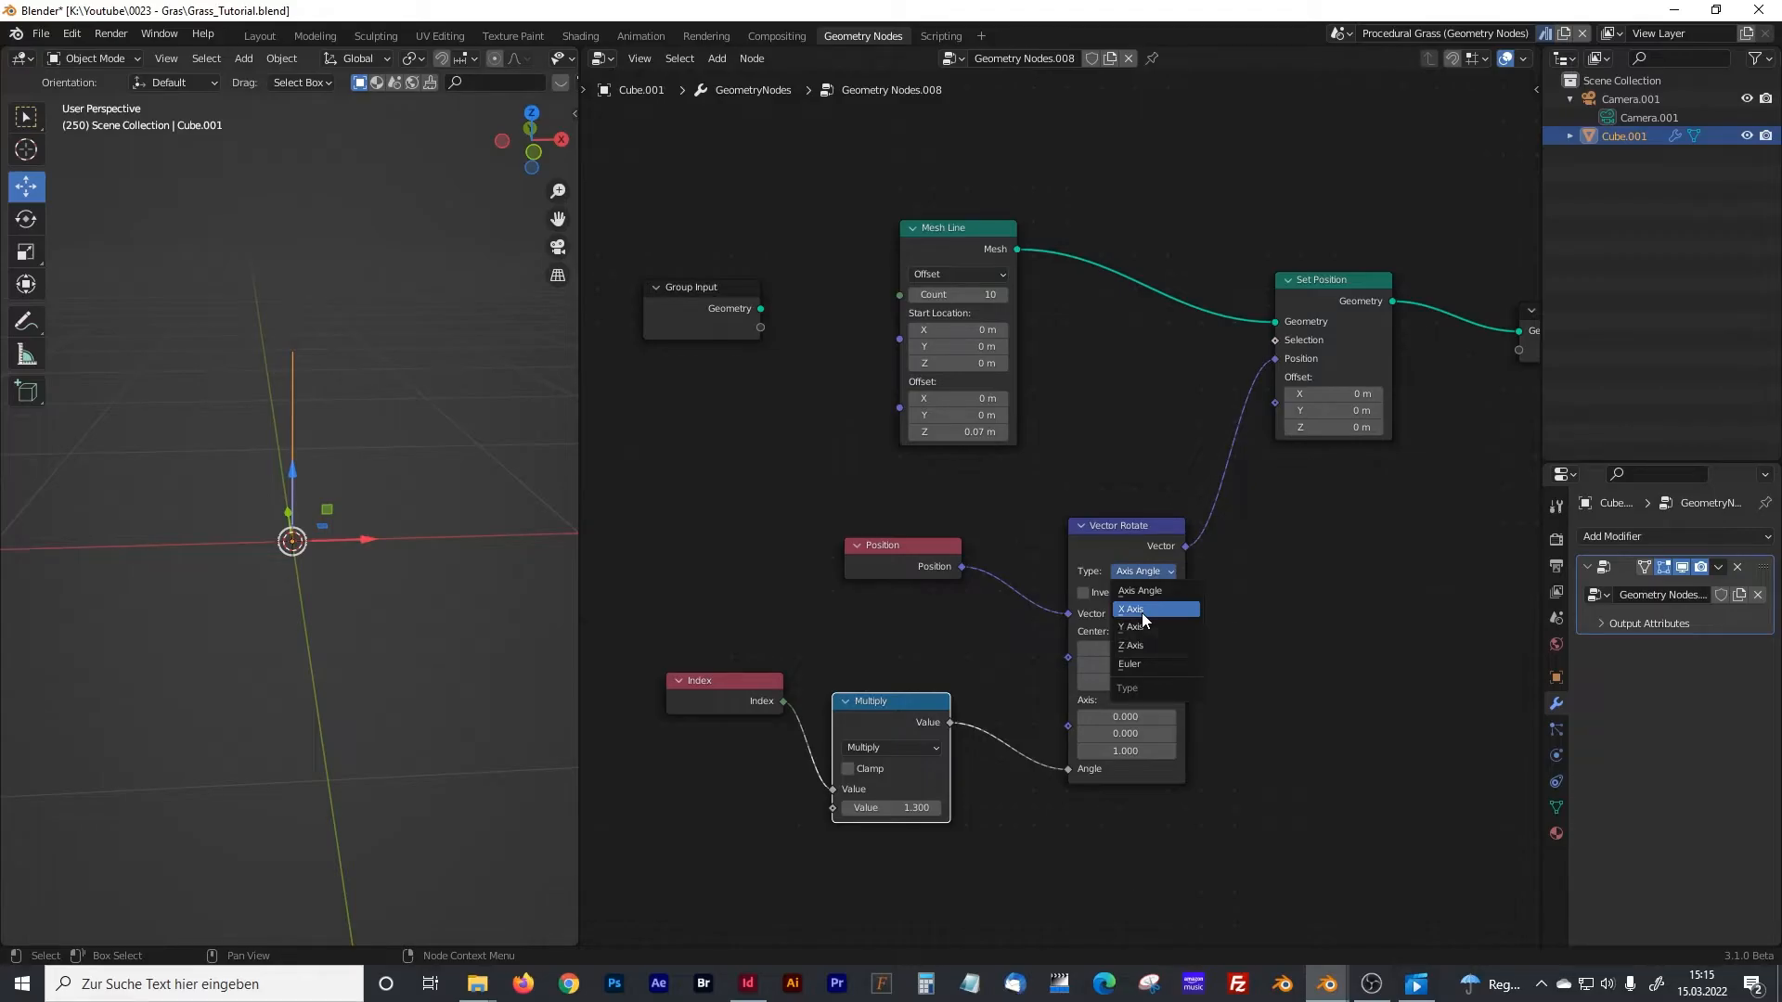
{"action": "left_click", "coordinate": [1141, 613]}
{"action": "left_click_drag", "start_coordinate": [898, 807], "coordinate": [777, 807]}
{"action": "middle_click_drag", "start_coordinate": [321, 543], "coordinate": [461, 547]}
{"action": "mouse_move", "coordinate": [891, 807]}
{"action": "left_mouse_down"}
{"action": "mouse_move", "coordinate": [919, 808]}
{"action": "mouse_move", "coordinate": [854, 807]}
{"action": "mouse_move", "coordinate": [937, 807]}
{"action": "mouse_move", "coordinate": [872, 808]}
{"action": "mouse_move", "coordinate": [919, 808]}
{"action": "left_mouse_up"}
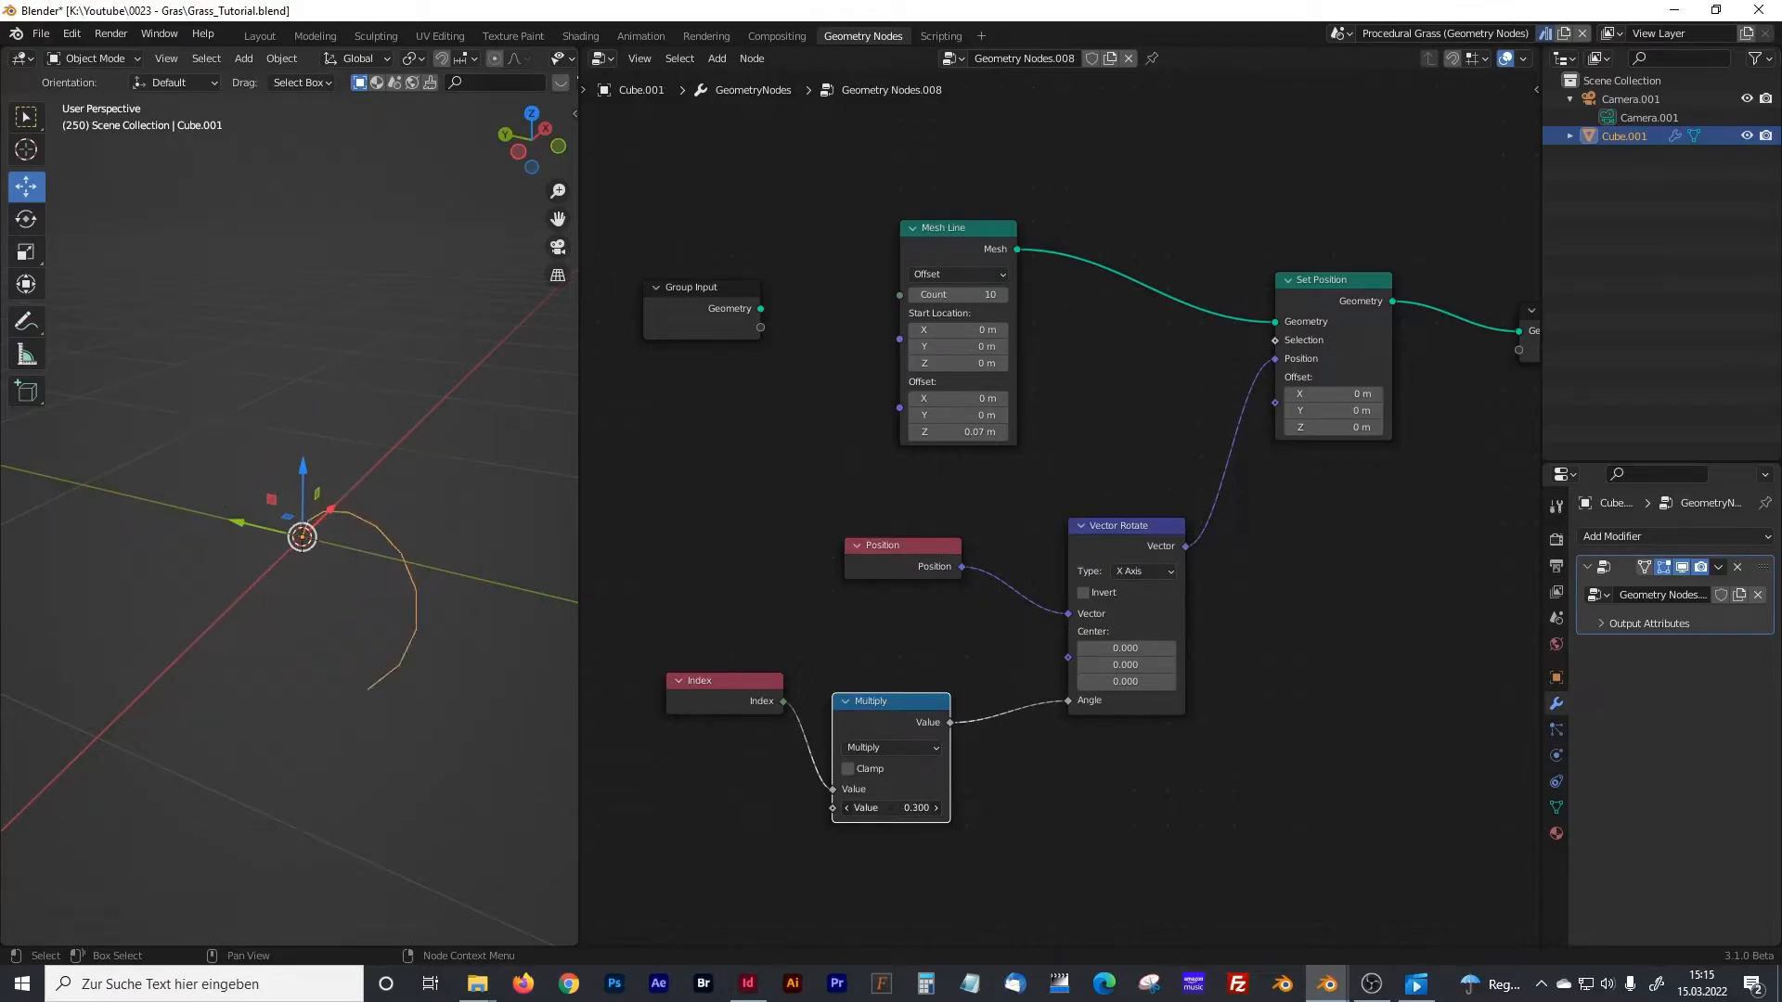
- Rearrange the Index and Multiply nodes to make free space below the Index node
{"action": "left_click_drag", "start_coordinate": [748, 687], "coordinate": [745, 669]}
{"action": "left_click_drag", "start_coordinate": [848, 709], "coordinate": [859, 684]}
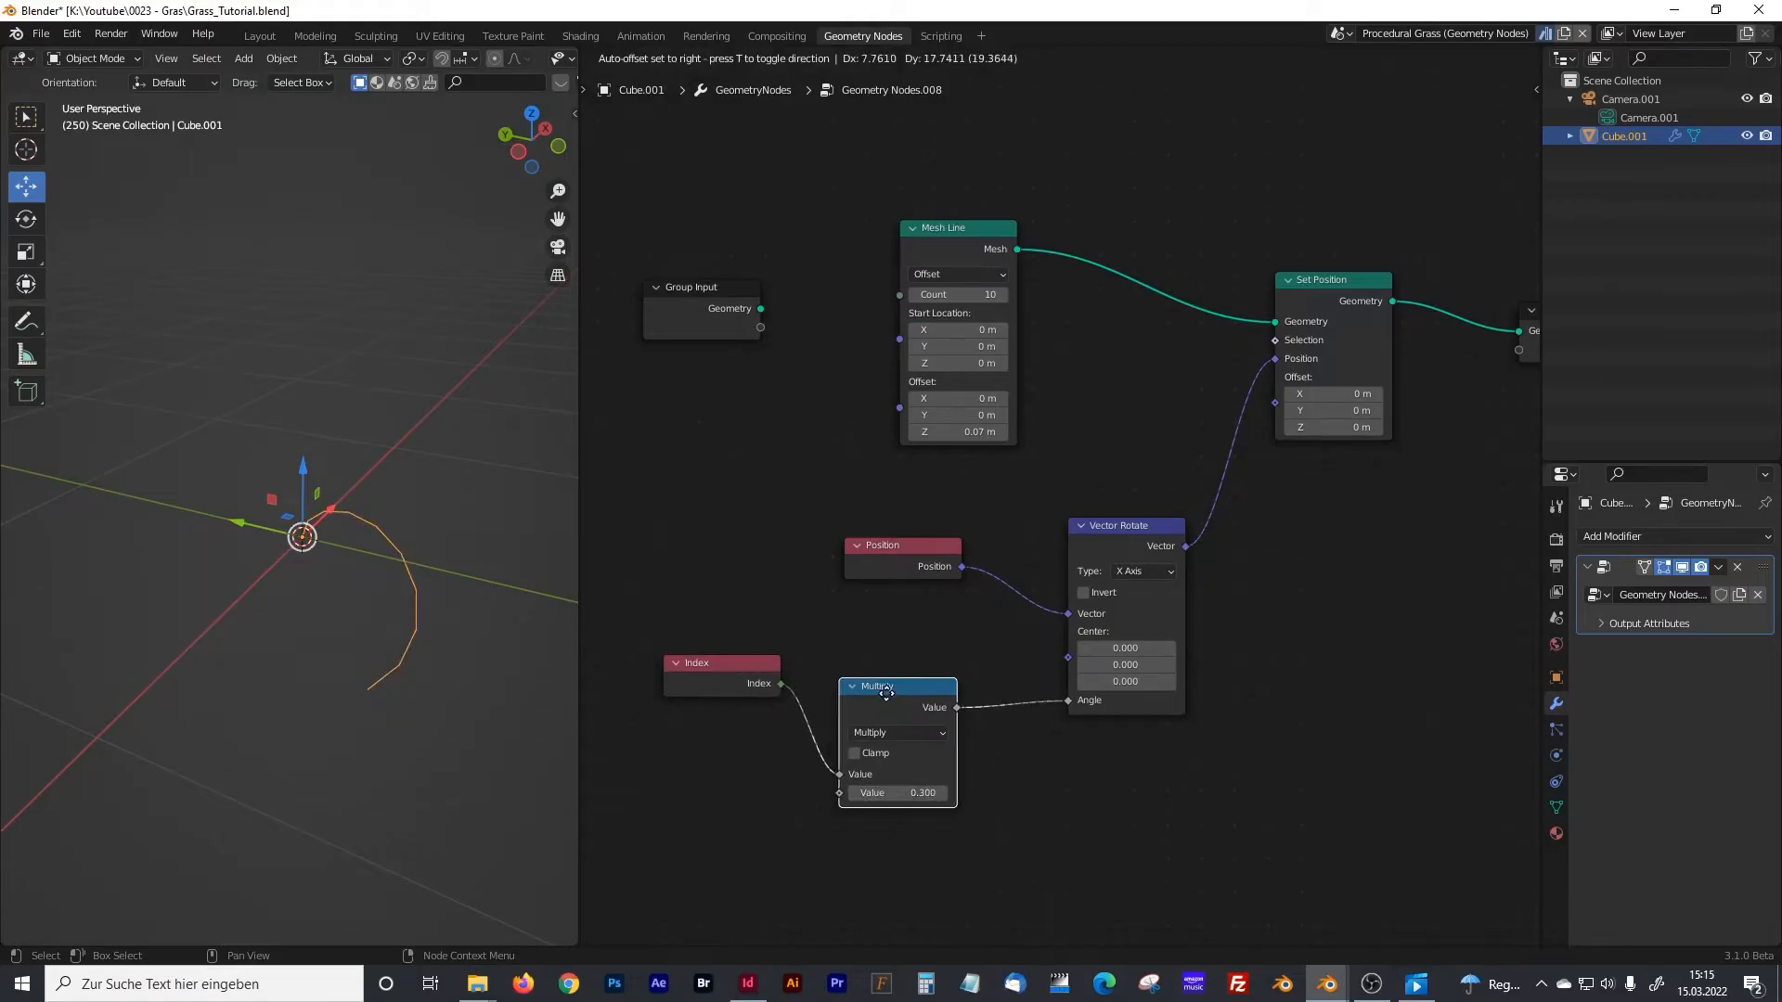
{"action": "middle_click_drag", "start_coordinate": [779, 750], "coordinate": [915, 586]}
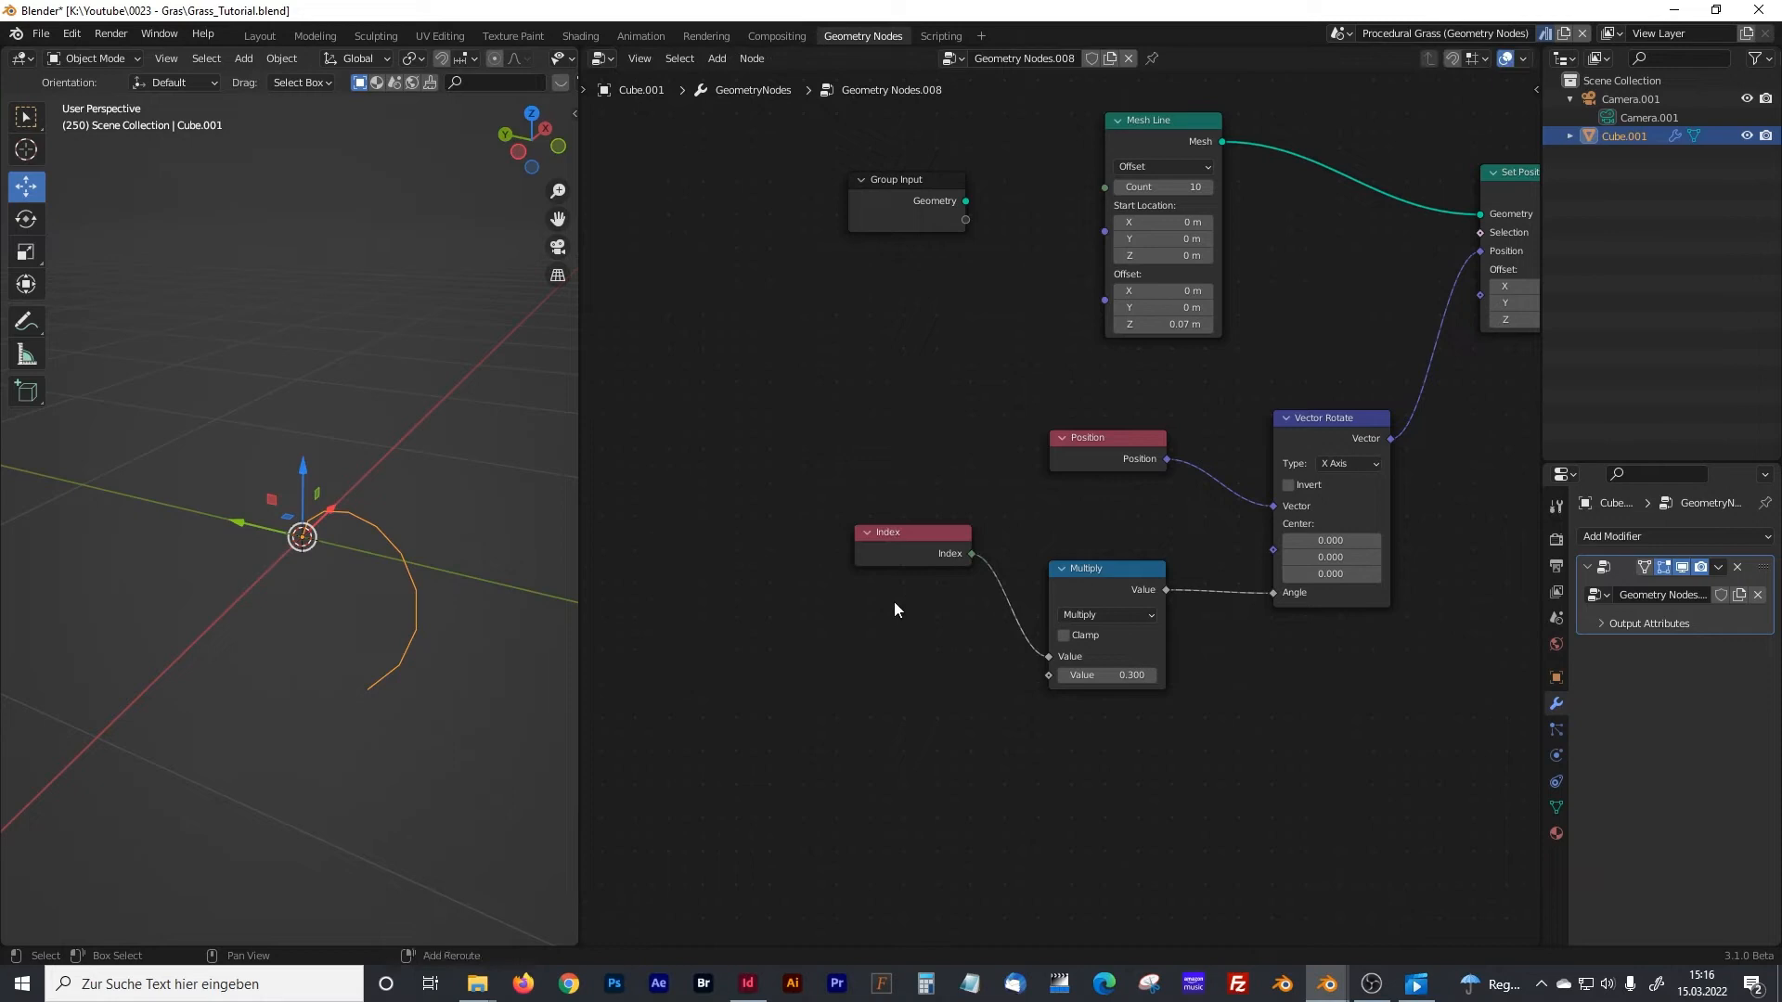
{"action": "left_click_drag", "start_coordinate": [924, 533], "coordinate": [911, 540]}
- Duplicate the Multiply node, place the copy below Index, and link its result to the original's second value
{"action": "left_click", "coordinate": [923, 640]}
{"action": "key", "text": "shift+a"}
{"action": "left_click", "coordinate": [1107, 568]}
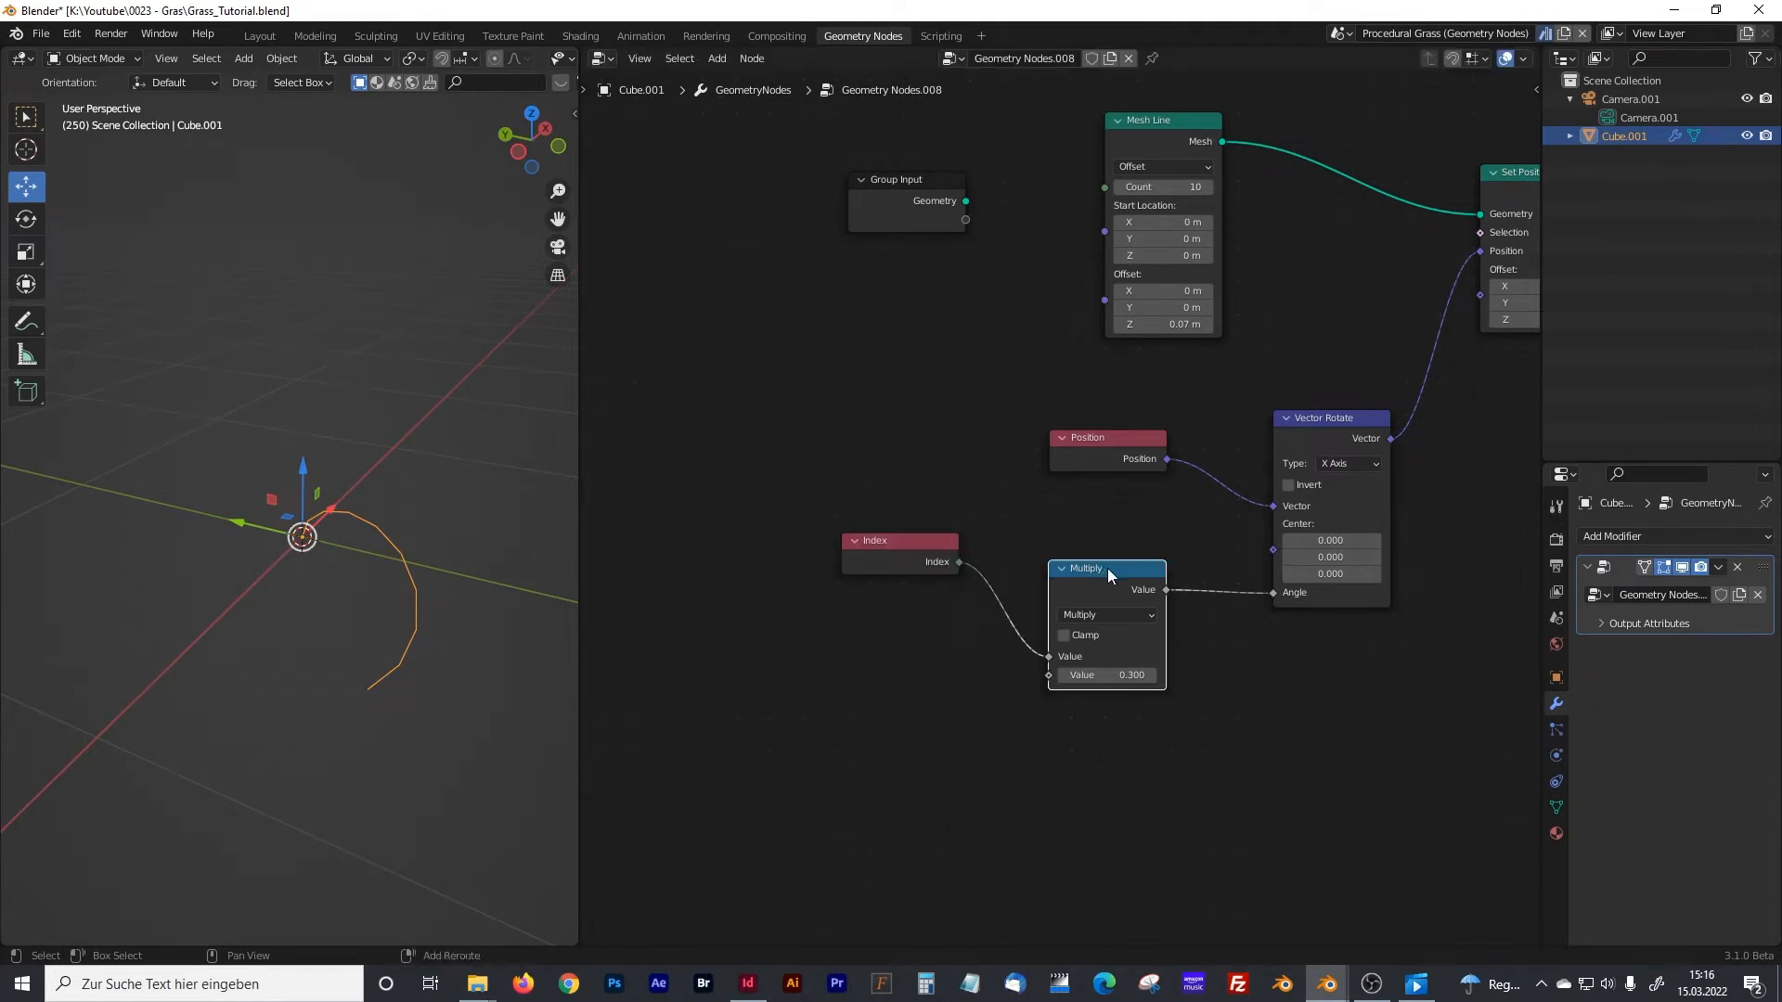
{"action": "key", "text": "shift+d"}
{"action": "left_click", "coordinate": [888, 645]}
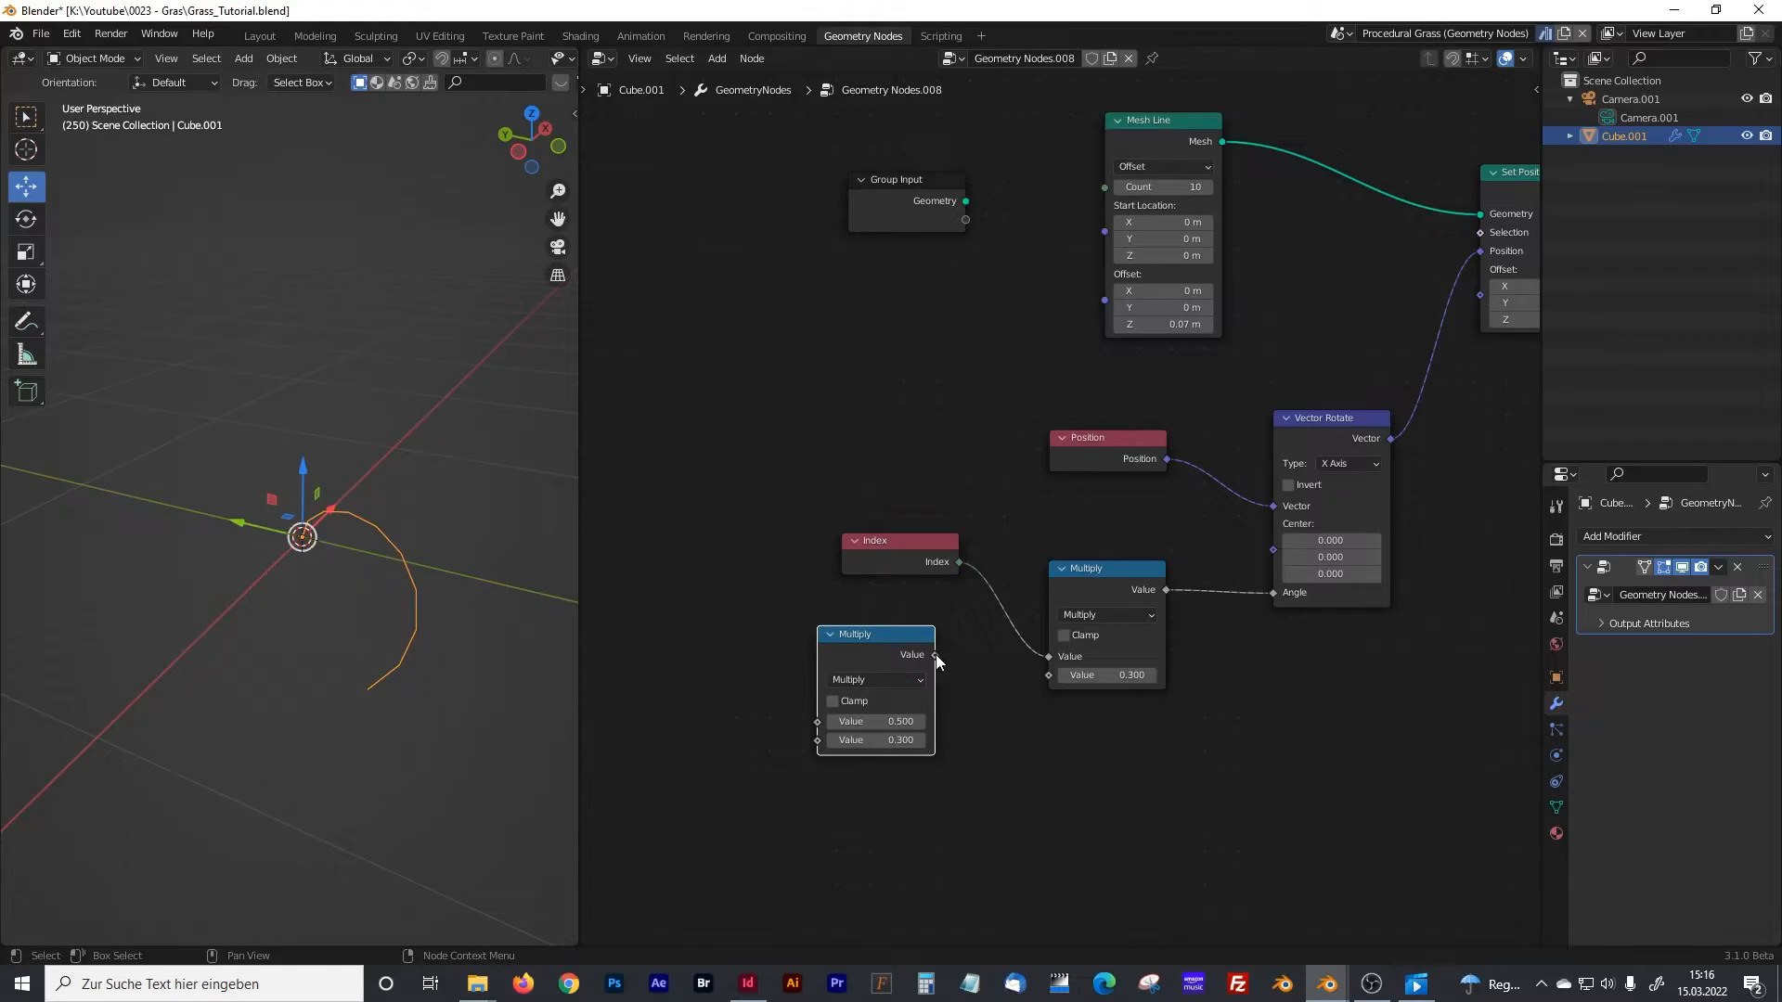
{"action": "left_click_drag", "start_coordinate": [936, 654], "coordinate": [1047, 675]}
- Change the duplicated math node's operation to Divide
{"action": "left_click", "coordinate": [883, 739]}
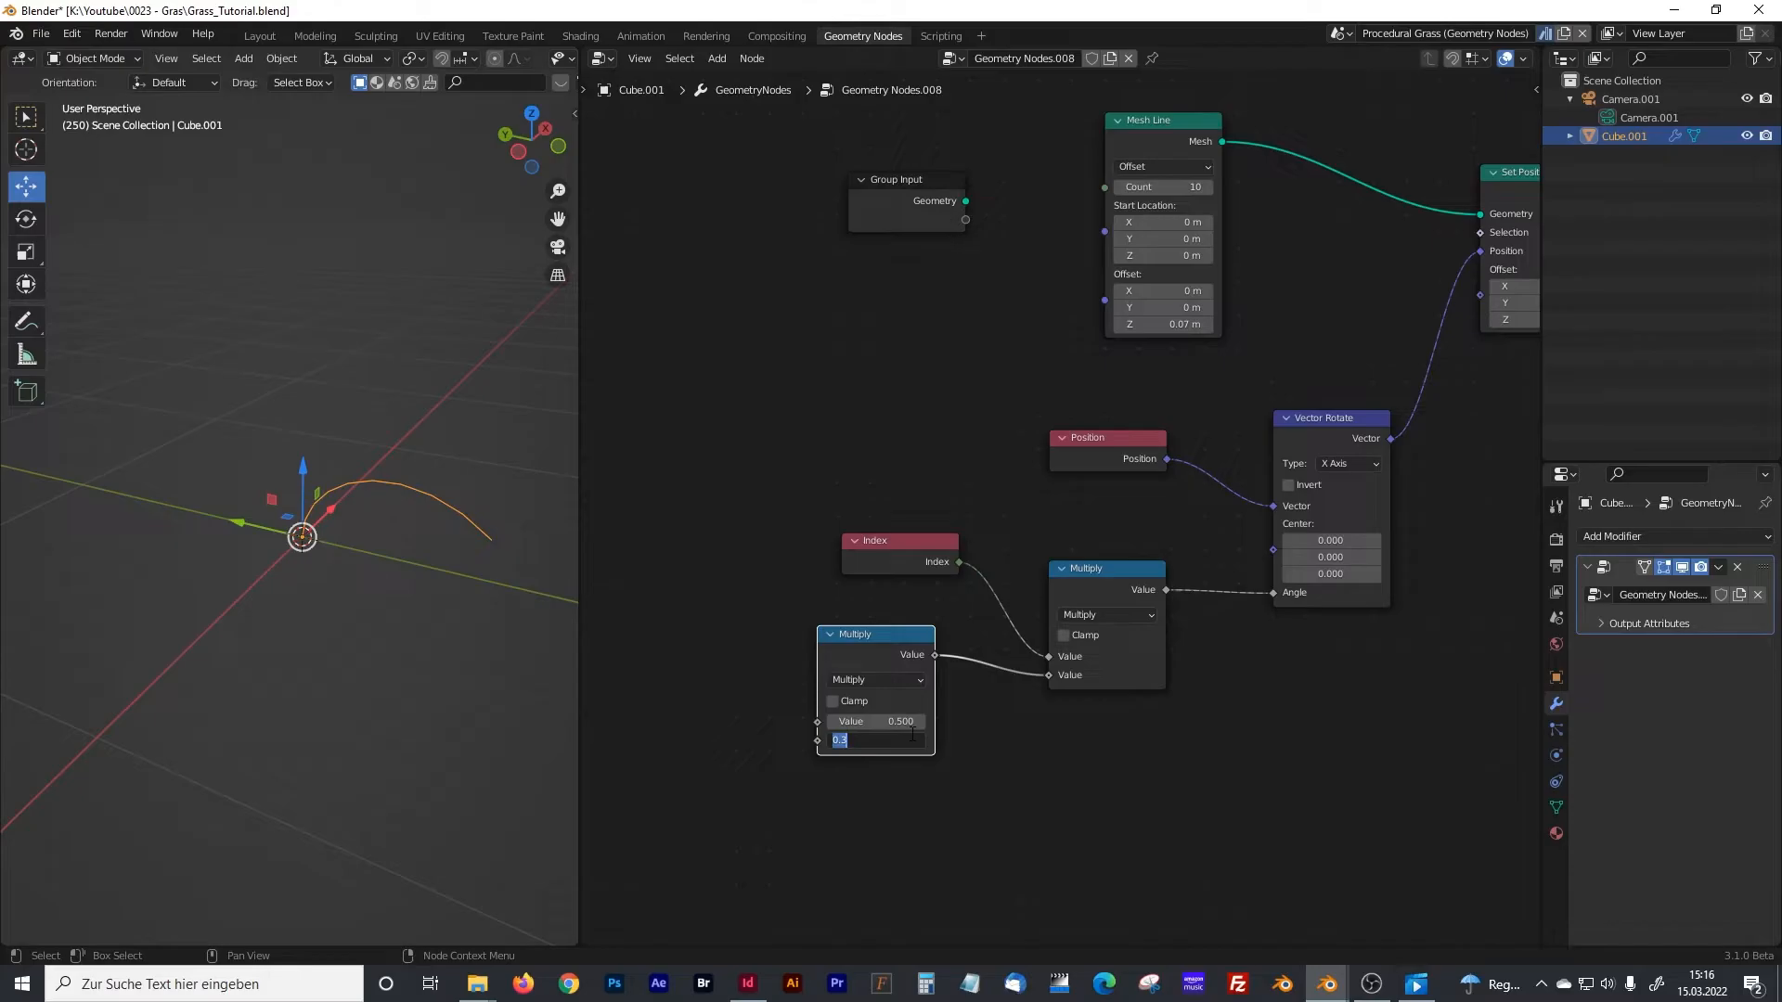
{"action": "key", "text": "Return"}
{"action": "left_click", "coordinate": [856, 678]}
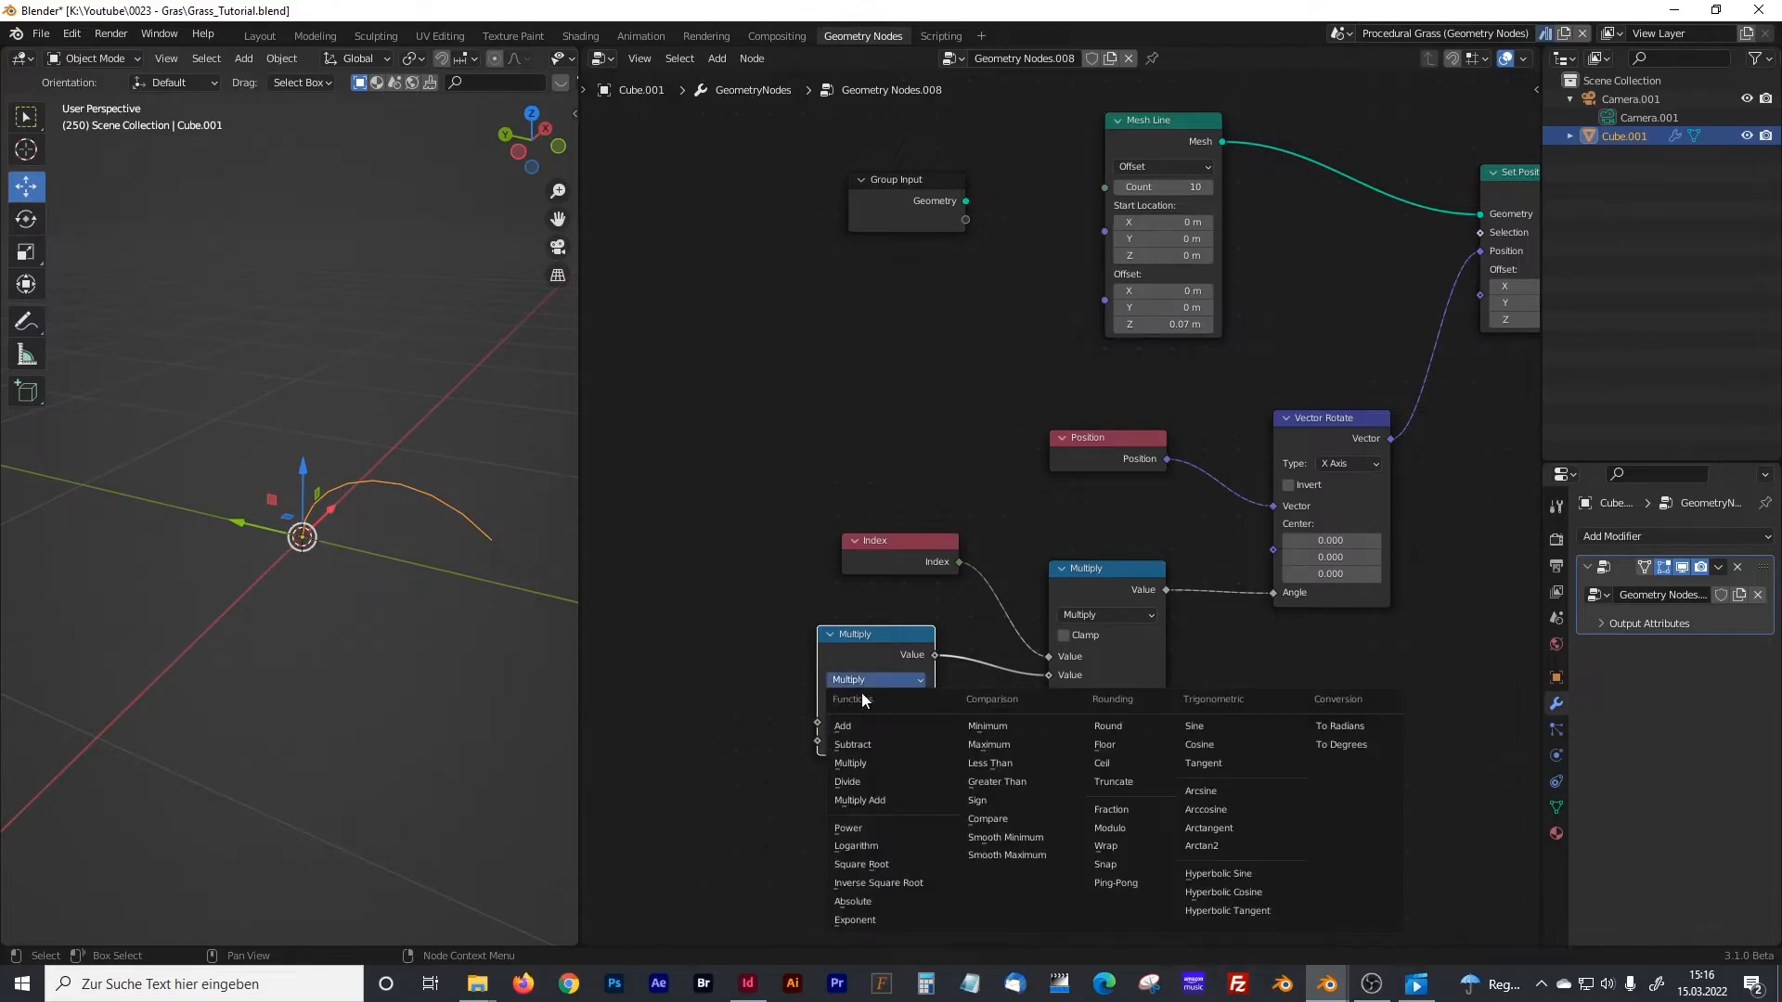
{"action": "left_click", "coordinate": [862, 764]}
- Set the Divide node's second value to 100 and adjust its first value for a gentle bend of the line
{"action": "left_click", "coordinate": [889, 741]}
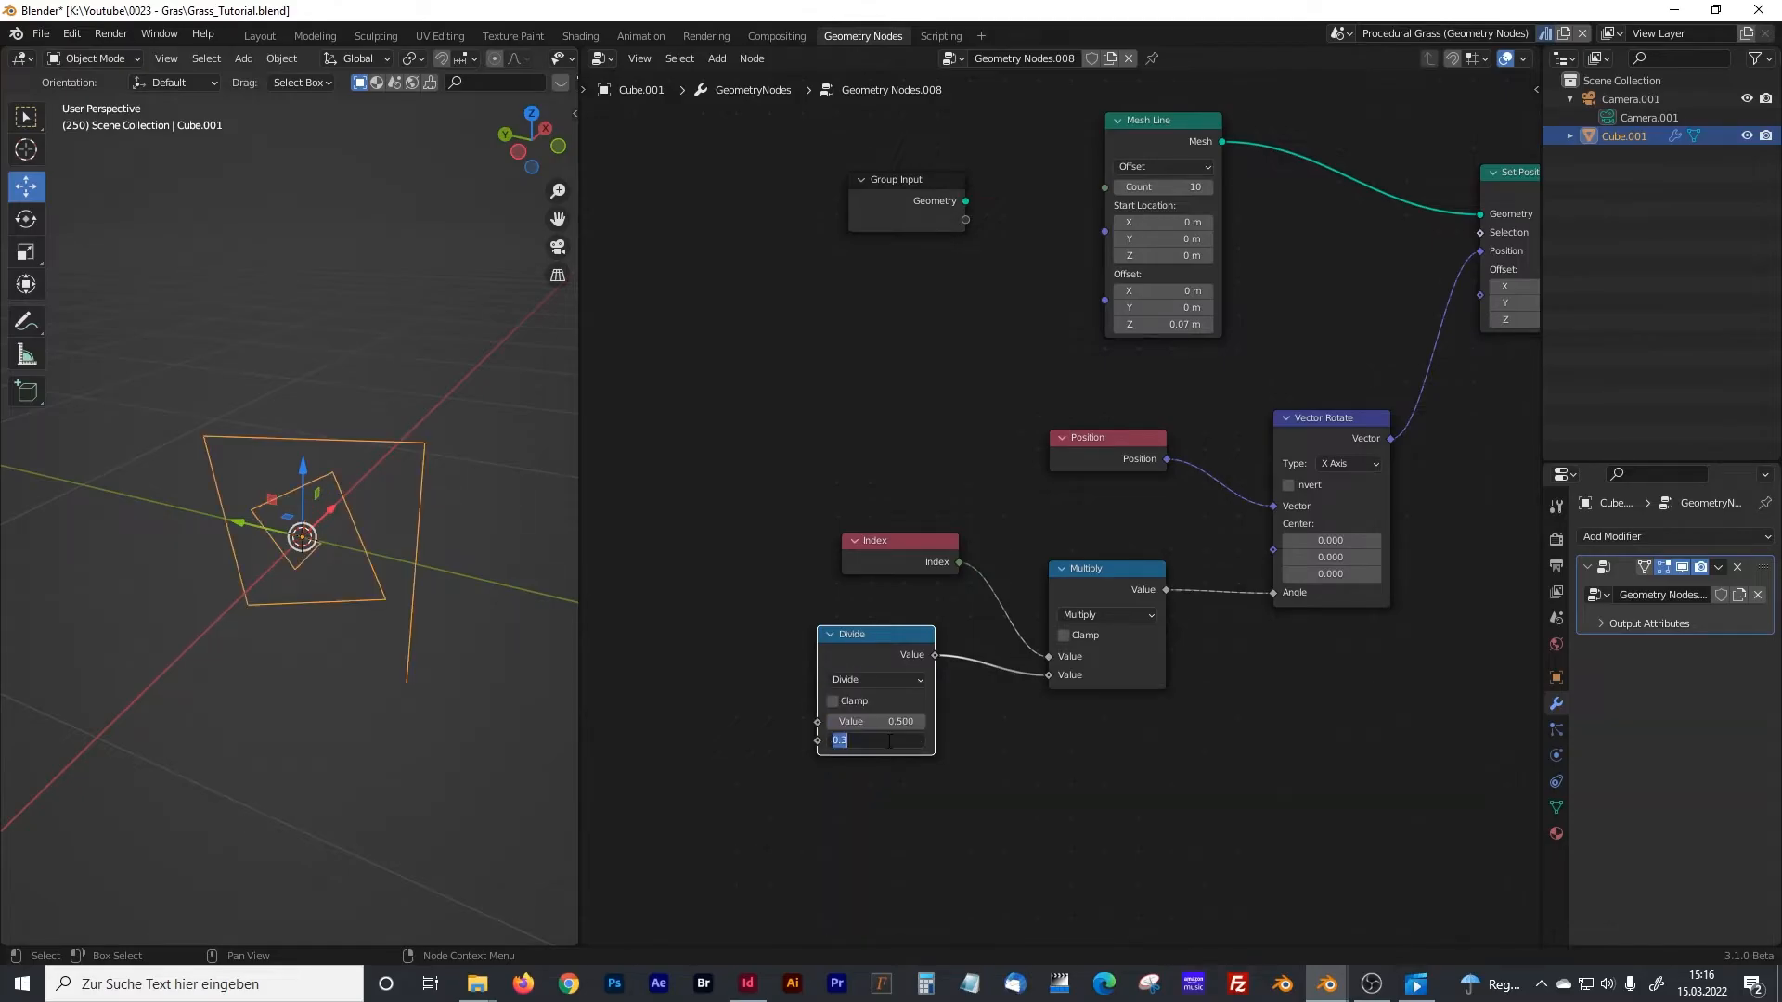
{"action": "type", "text": "100"}
{"action": "key", "text": "Return"}
{"action": "left_click", "coordinate": [877, 721]}
{"action": "type", "text": "6"}
{"action": "key", "text": "Return"}
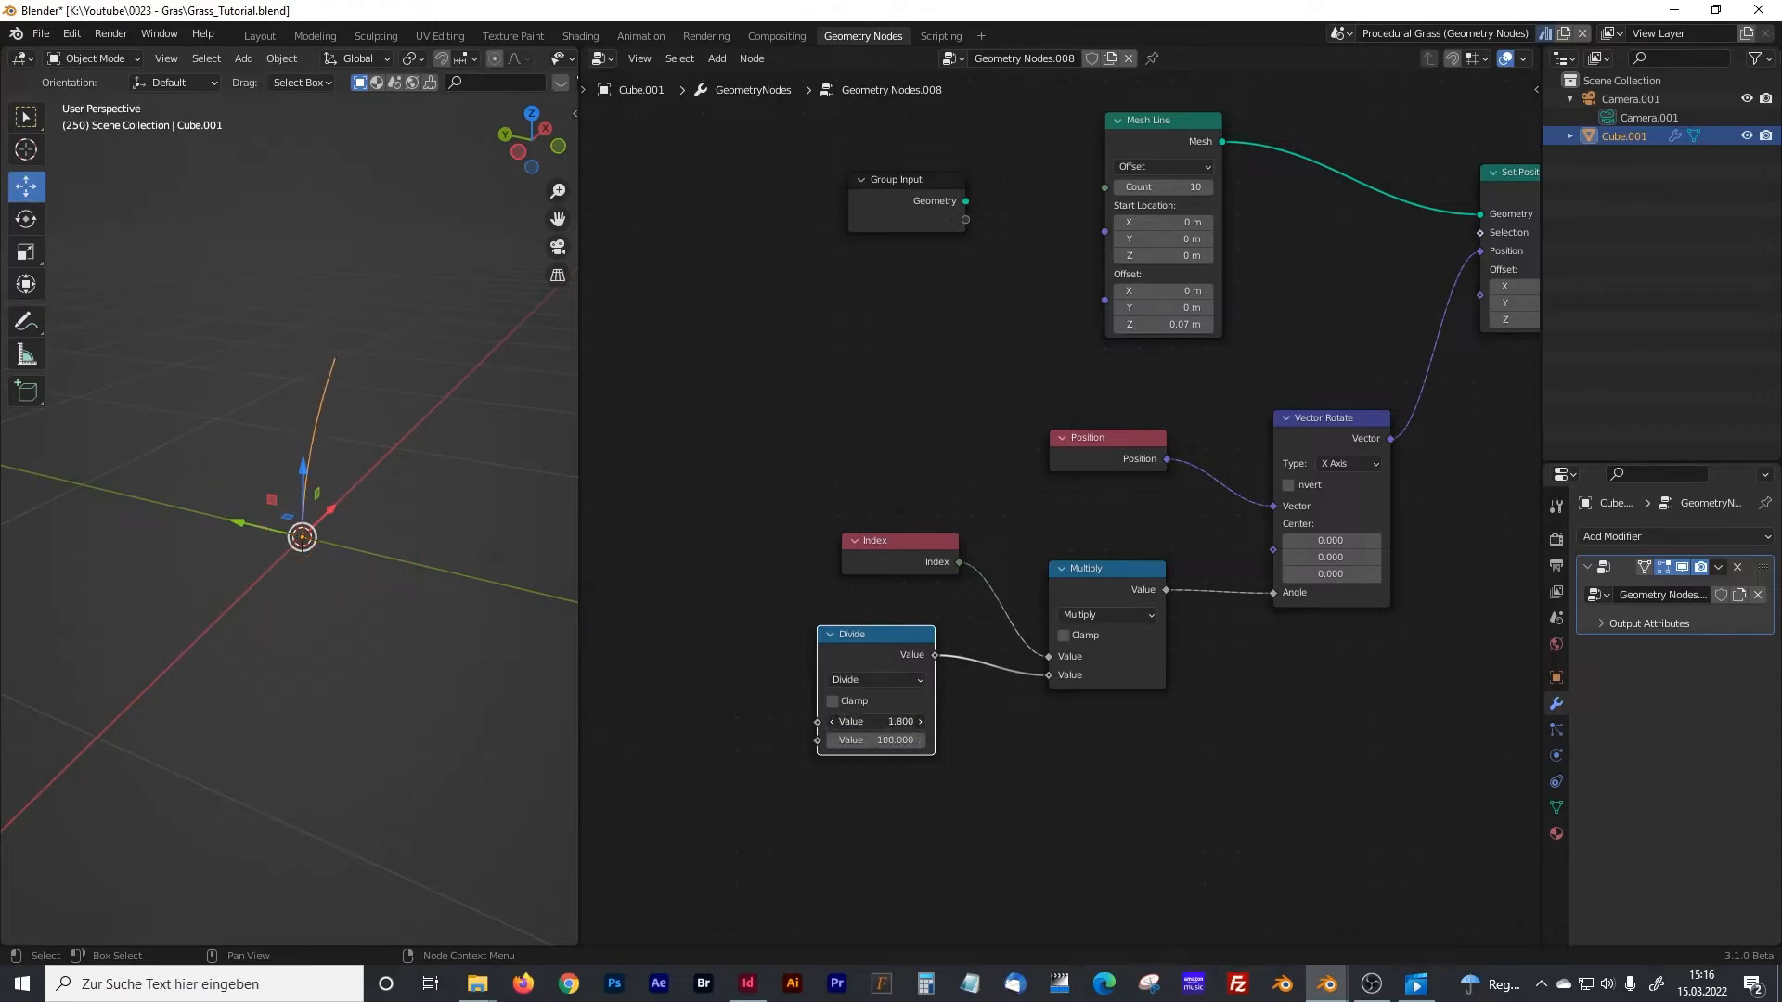
{"action": "mouse_move", "coordinate": [877, 721]}
{"action": "left_mouse_down"}
{"action": "mouse_move", "coordinate": [709, 721]}
{"action": "mouse_move", "coordinate": [872, 721]}
{"action": "left_mouse_up"}
- Move the Group Output node farther away from the Set Position node
{"action": "middle_click_drag", "start_coordinate": [1230, 476], "coordinate": [1127, 543]}
{"action": "middle_click_drag", "start_coordinate": [1325, 561], "coordinate": [1160, 584]}
{"action": "middle_click_drag", "start_coordinate": [1295, 587], "coordinate": [1291, 541]}
{"action": "scroll", "coordinate": [1366, 442], "scroll_direction": "down", "scroll_amount": 3}
{"action": "left_click_drag", "start_coordinate": [1249, 359], "coordinate": [1379, 348]}
- Group the Position, Index, Divide, Multiply and Vector Rotate nodes in a frame labelled "Mesh Bending"
{"action": "left_click_drag", "start_coordinate": [648, 477], "coordinate": [1045, 727]}
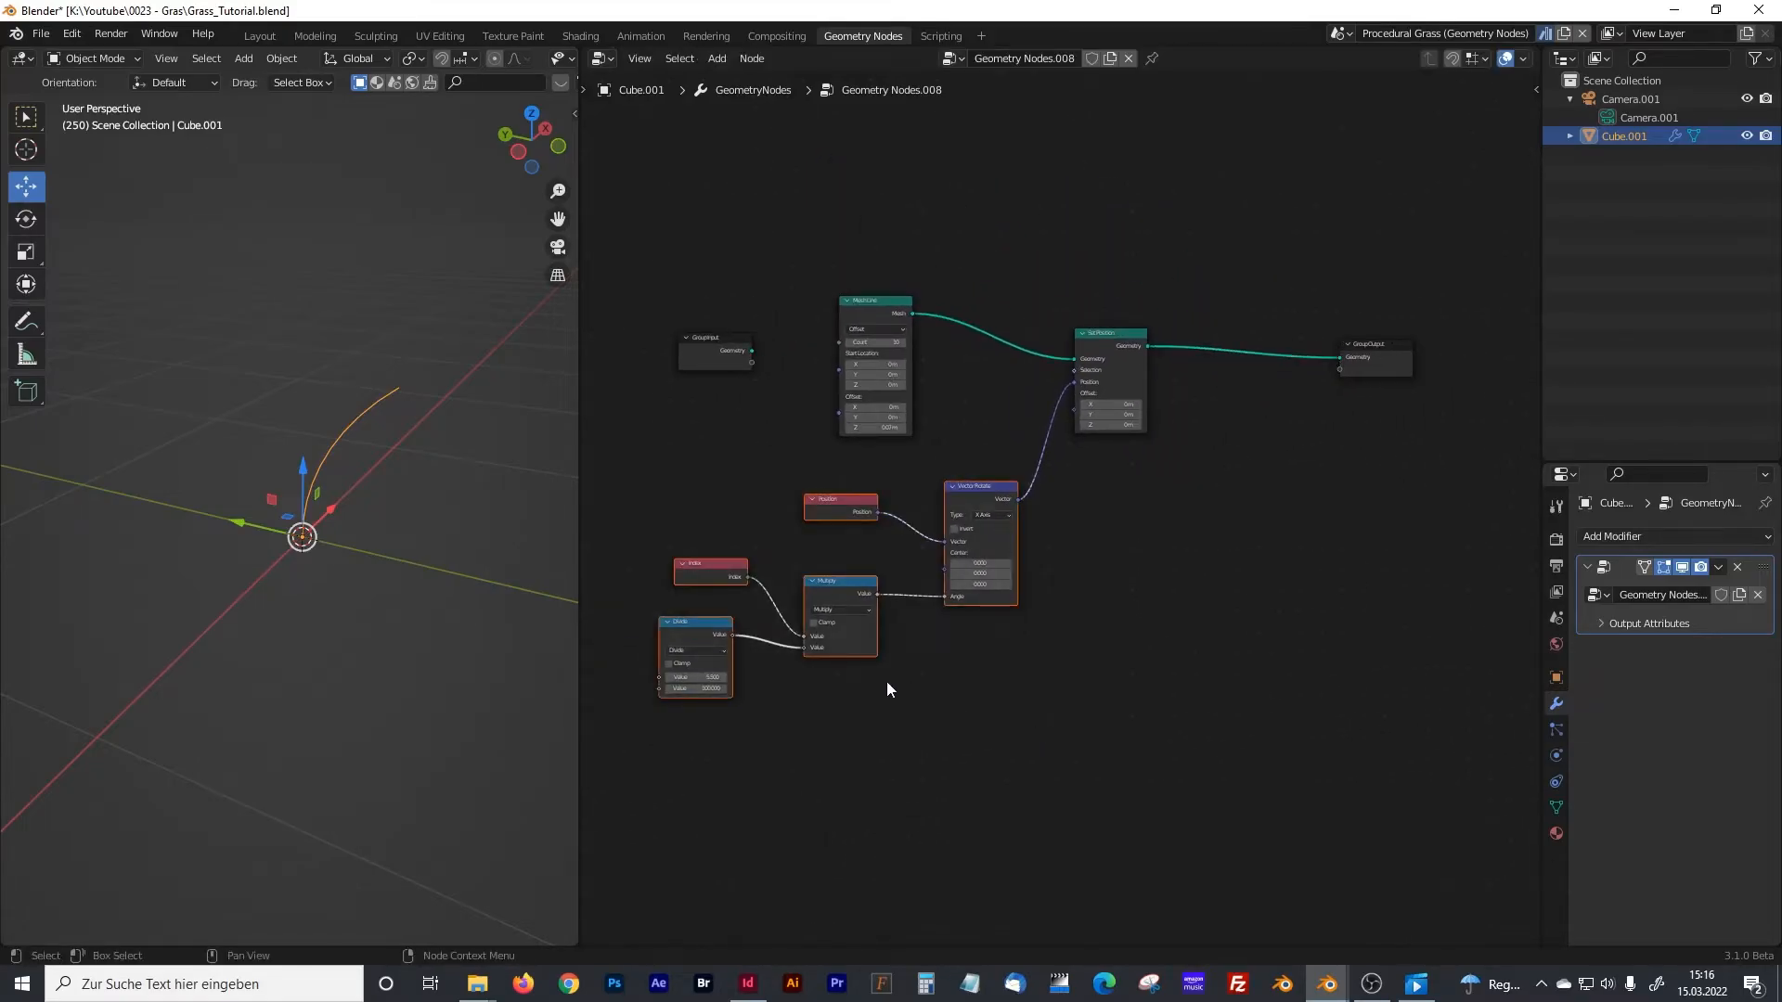
{"action": "key", "text": "ctrl+j"}
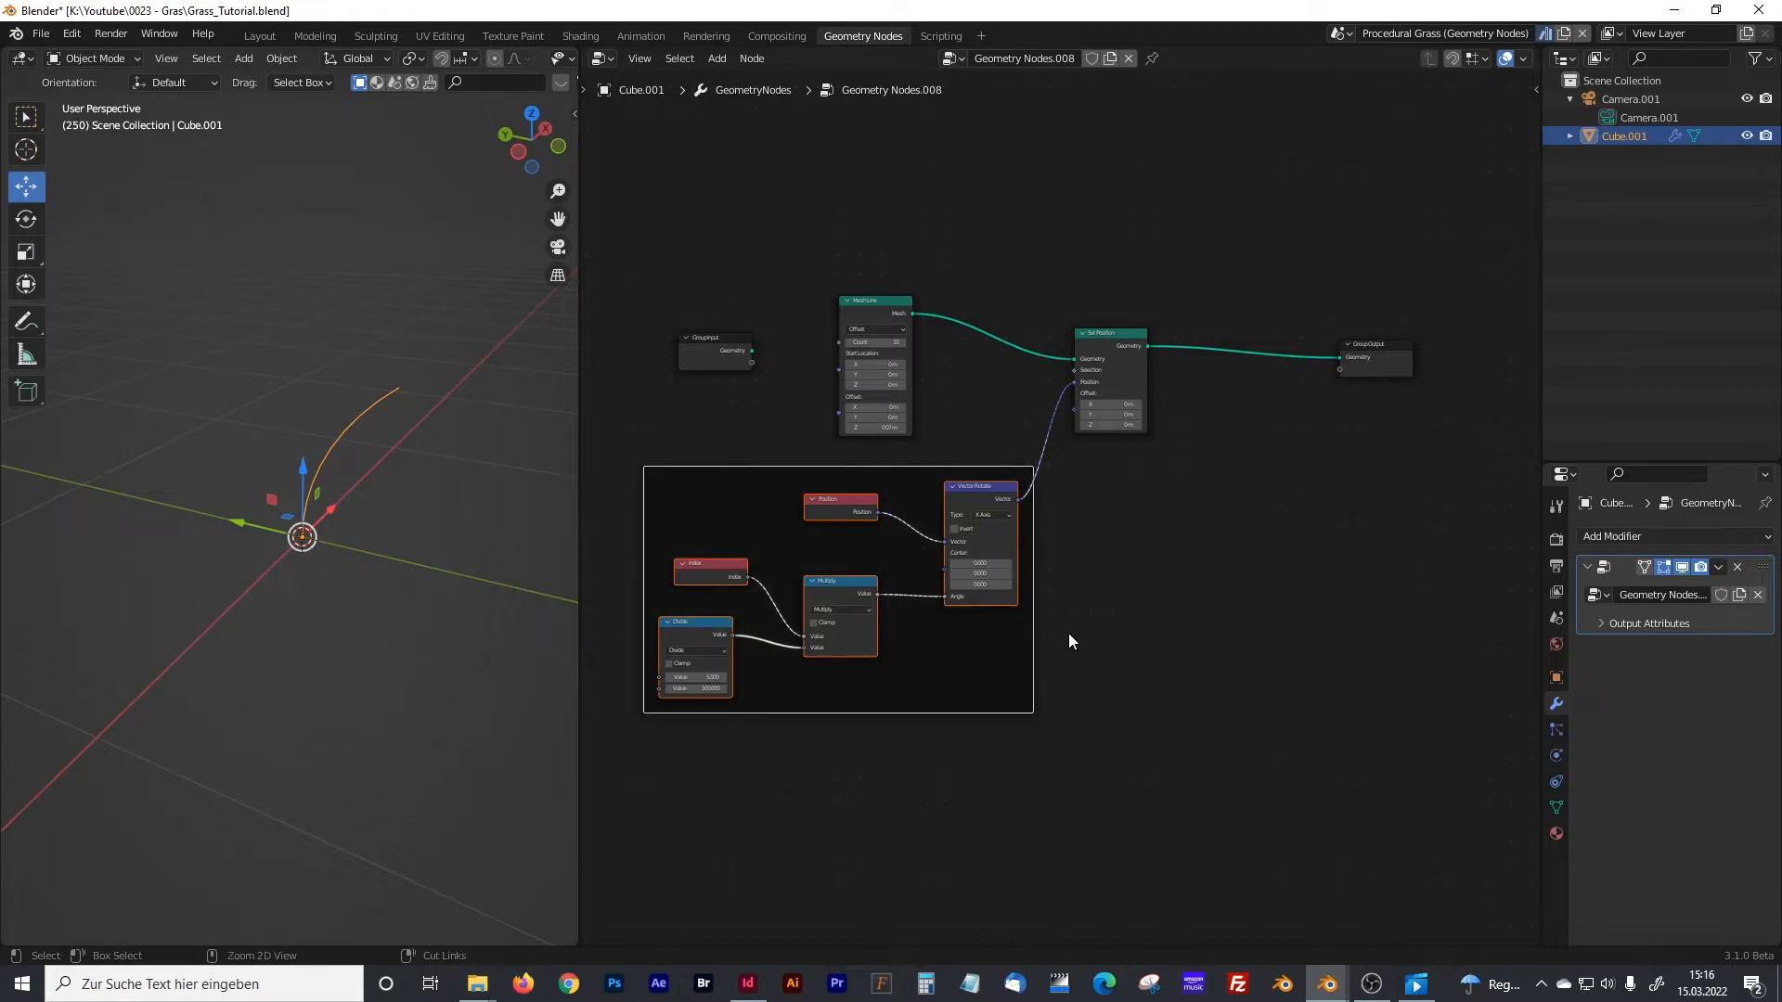
{"action": "left_click", "coordinate": [1533, 90]}
{"action": "left_click", "coordinate": [1528, 100]}
{"action": "left_click", "coordinate": [1348, 135]}
{"action": "type", "text": "M"}
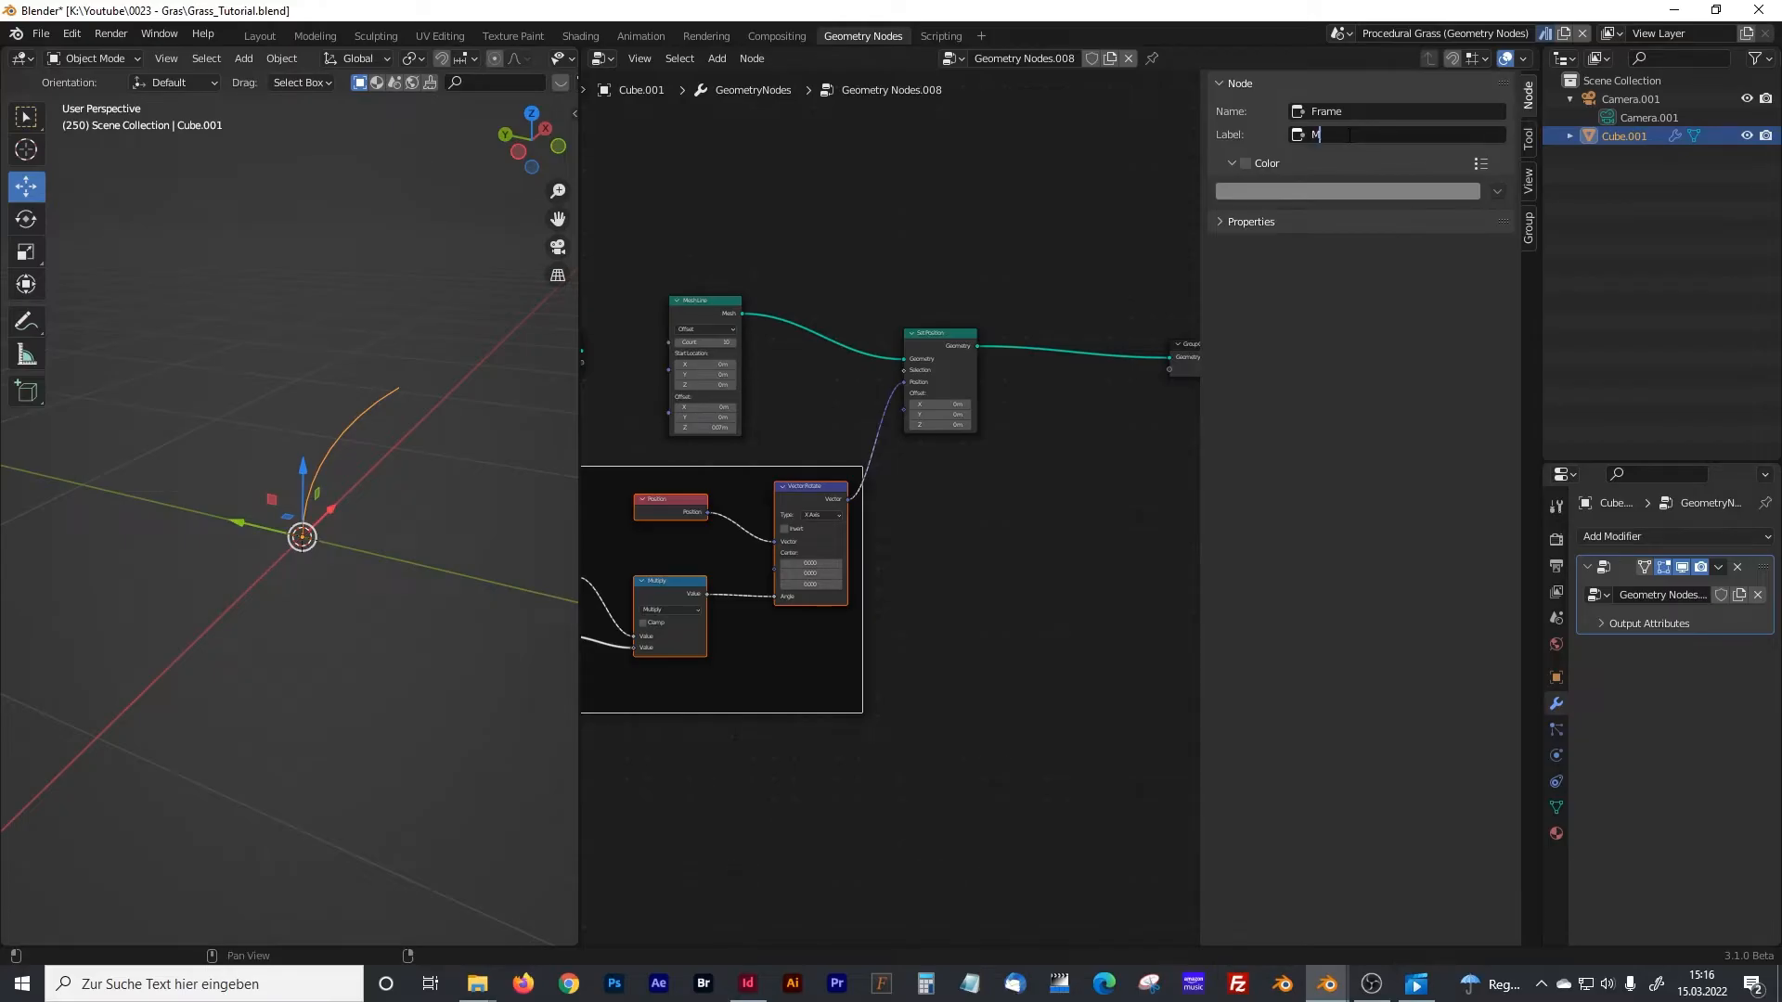
{"action": "type", "text": "esh Bending"}
{"action": "key", "text": "Return"}
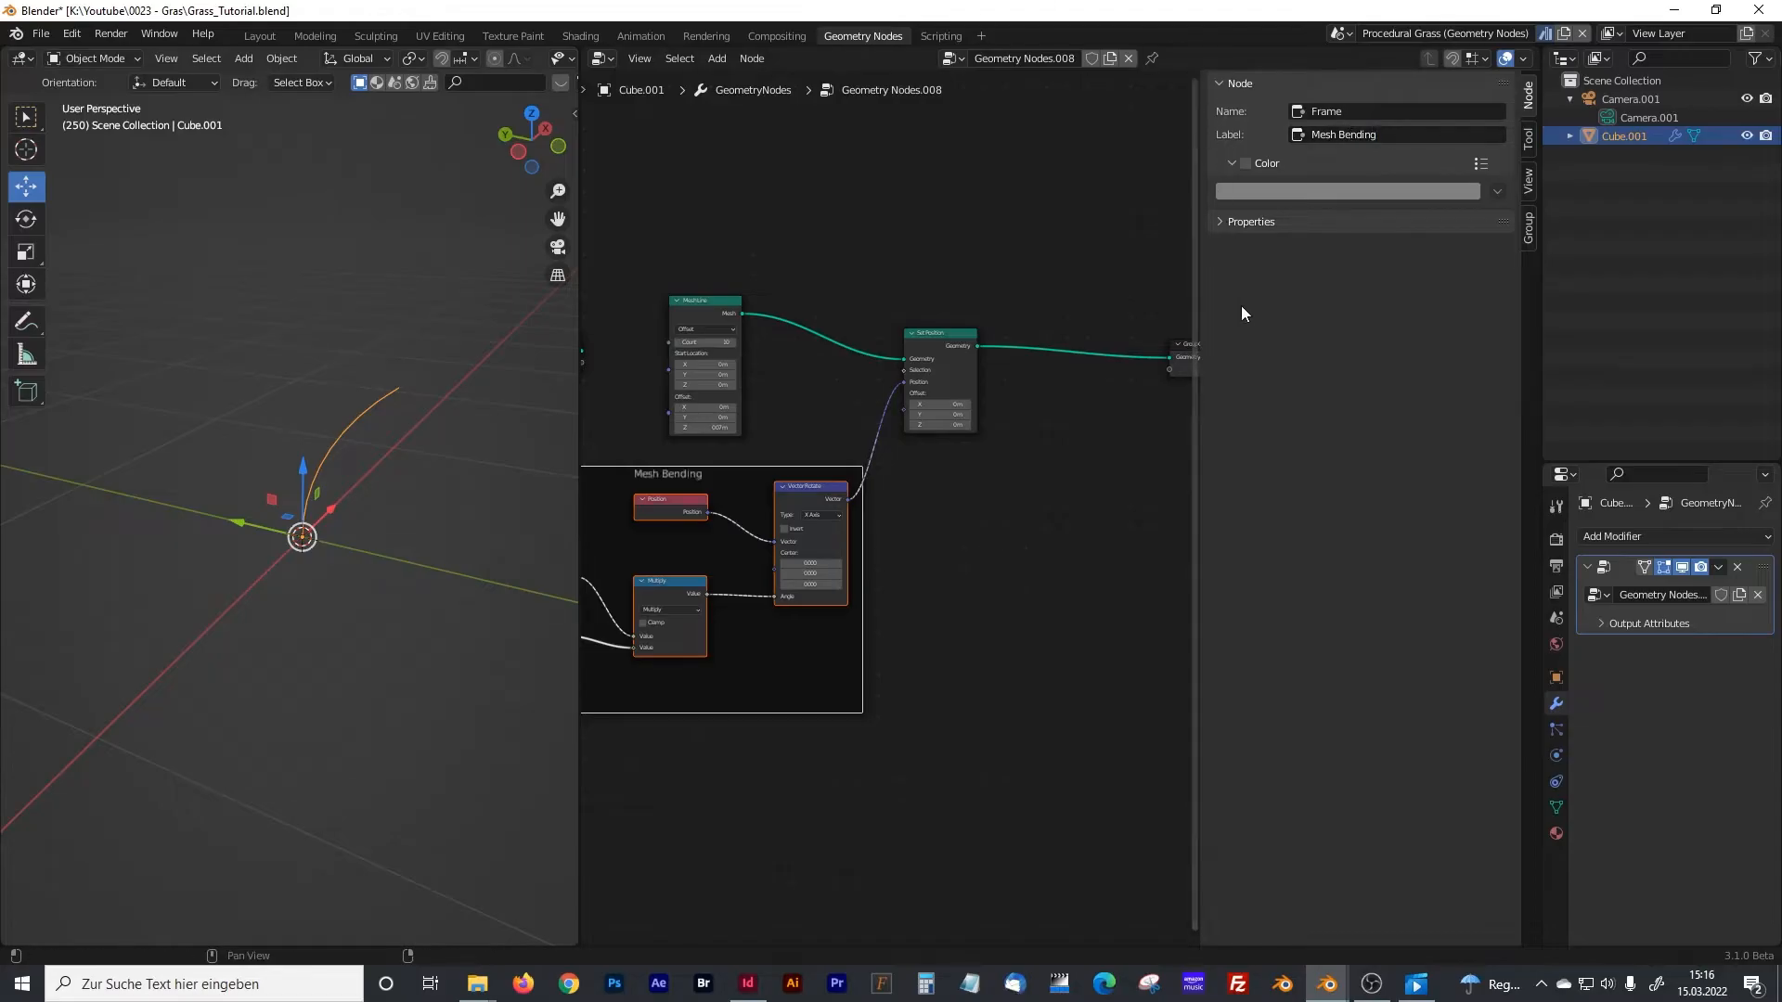
{"action": "key", "text": "n"}
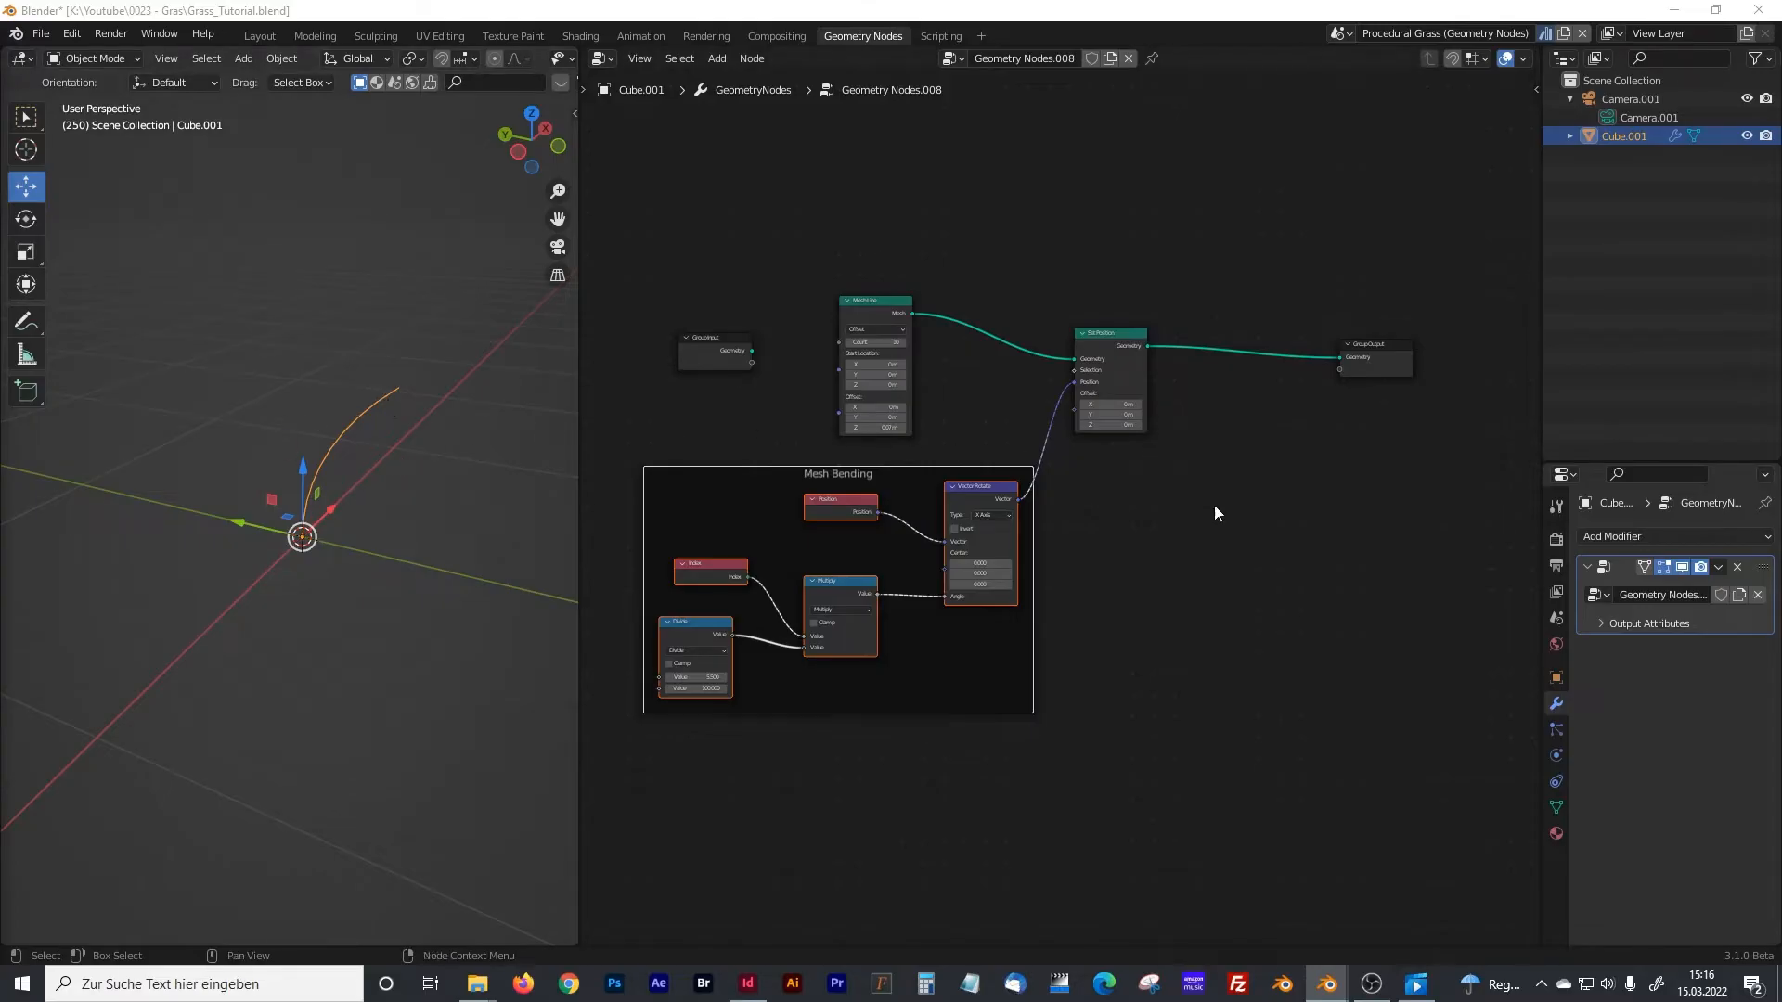
- Widen the gap between Set Position and Group Output to make room for more nodes
{"action": "middle_click_drag", "start_coordinate": [1303, 437], "coordinate": [1061, 465]}
{"action": "left_click_drag", "start_coordinate": [1130, 380], "coordinate": [1348, 388]}
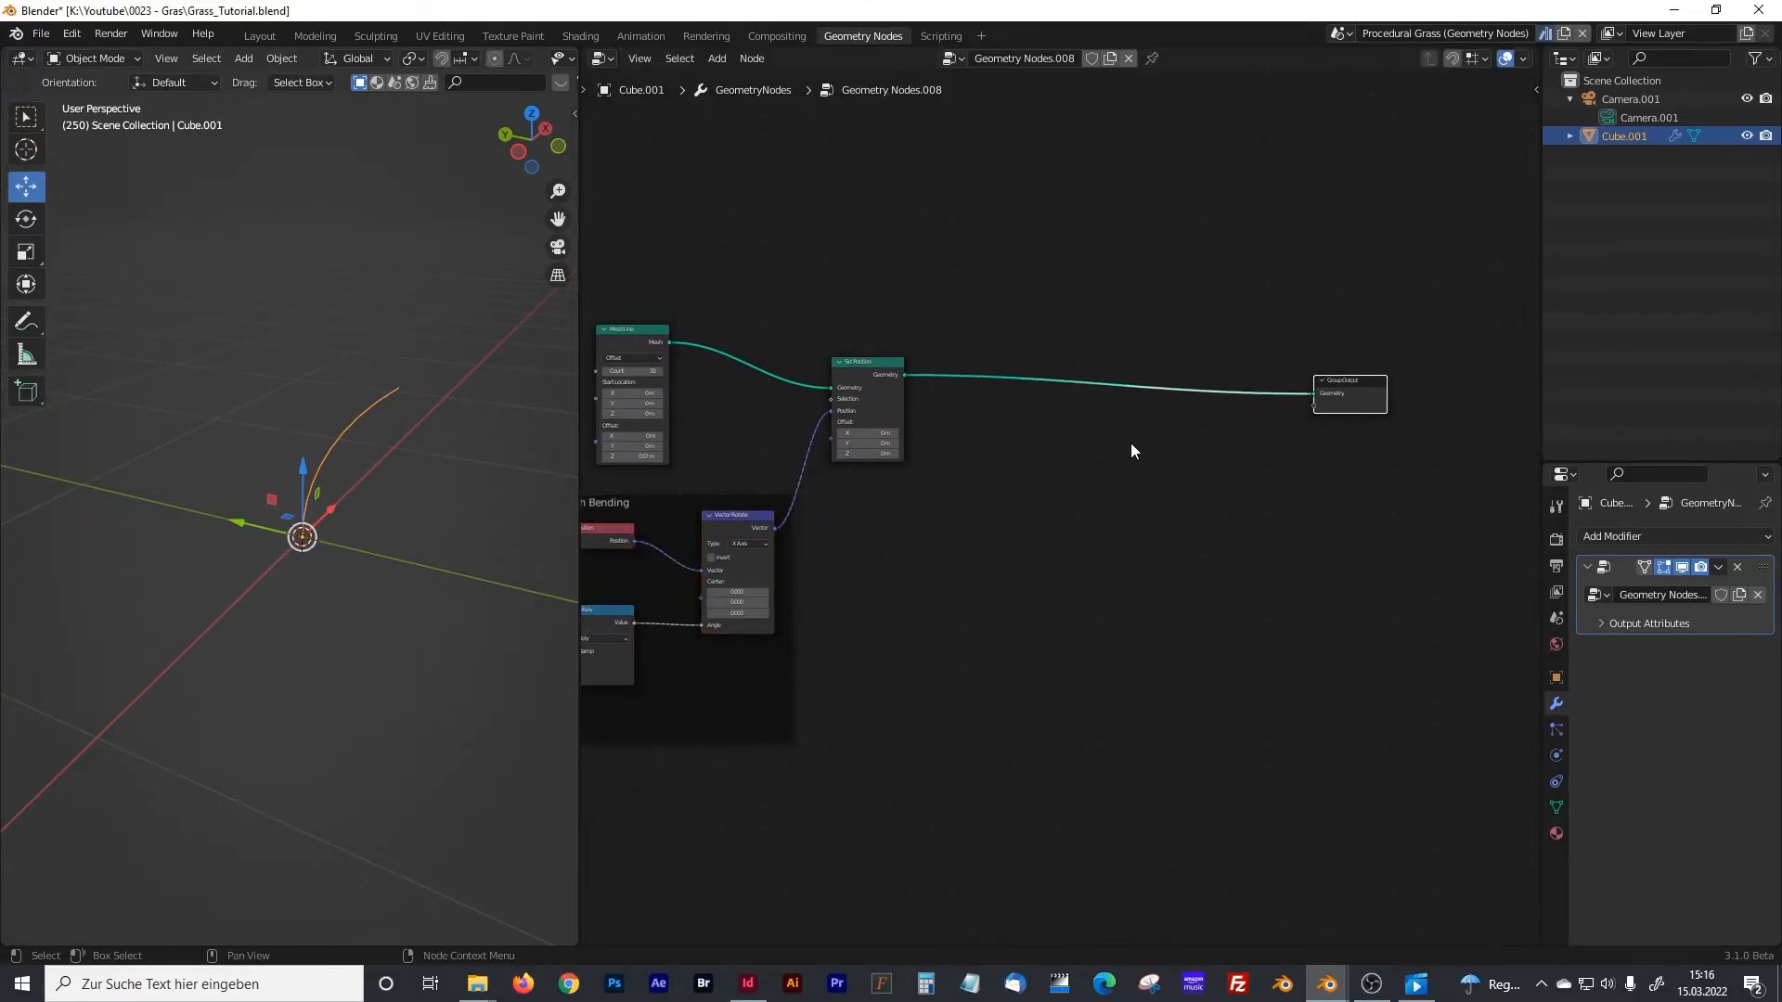
{"action": "left_click_drag", "start_coordinate": [882, 366], "coordinate": [880, 375]}
{"action": "middle_click_drag", "start_coordinate": [980, 578], "coordinate": [891, 586]}
{"action": "left_click_drag", "start_coordinate": [1187, 394], "coordinate": [1305, 390]}
- Insert a Mesh to Curve node on the link between Set Position and Group Output, and place it lower
{"action": "key", "text": "shift+a"}
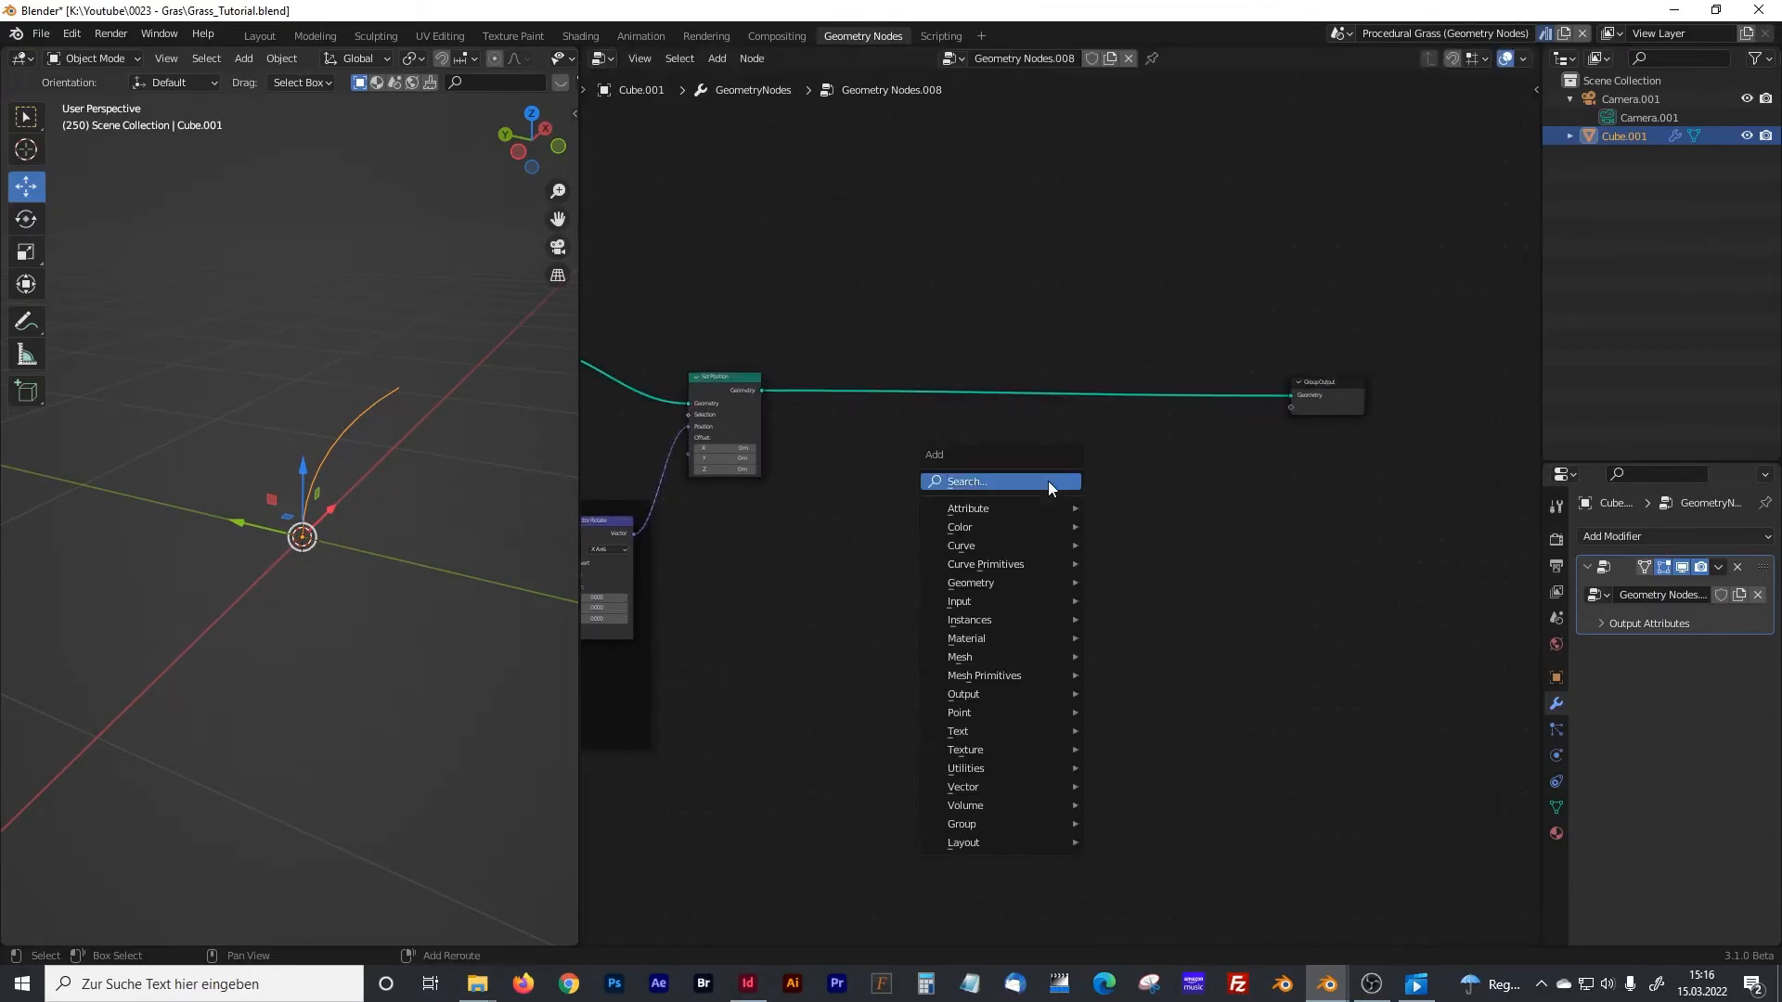
{"action": "left_click", "coordinate": [990, 479]}
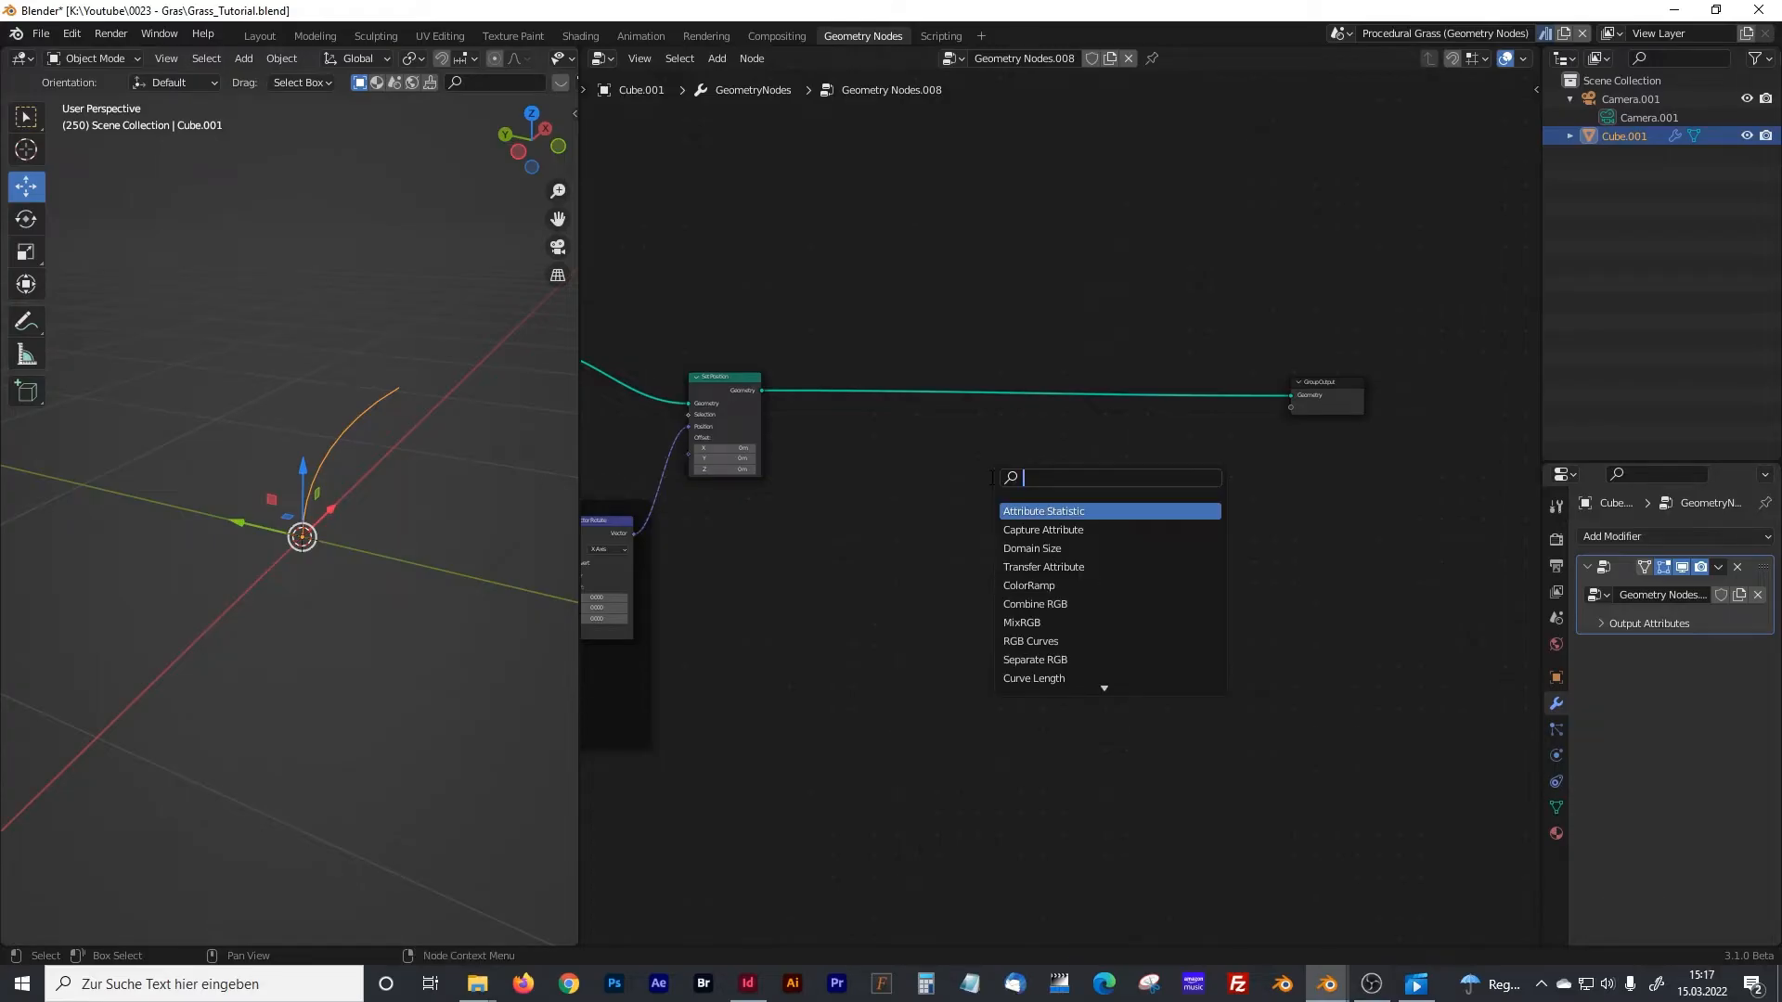
{"action": "type", "text": "mesh"}
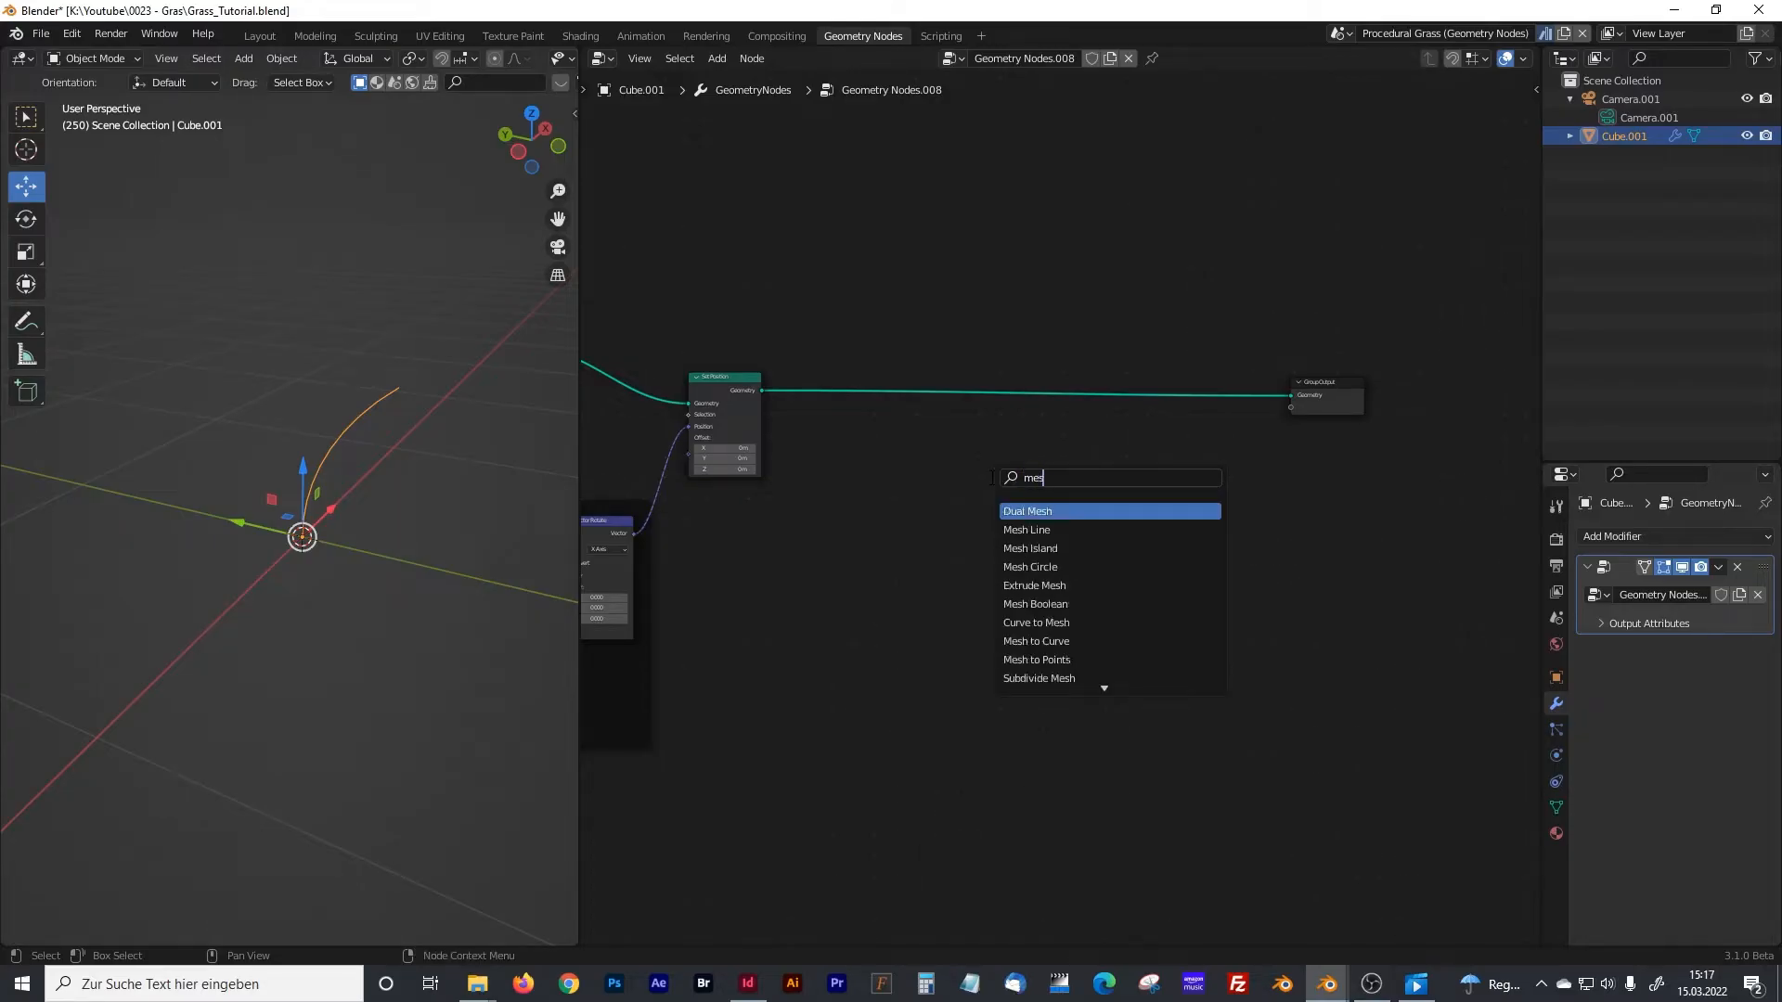
{"action": "type", "text": " to"}
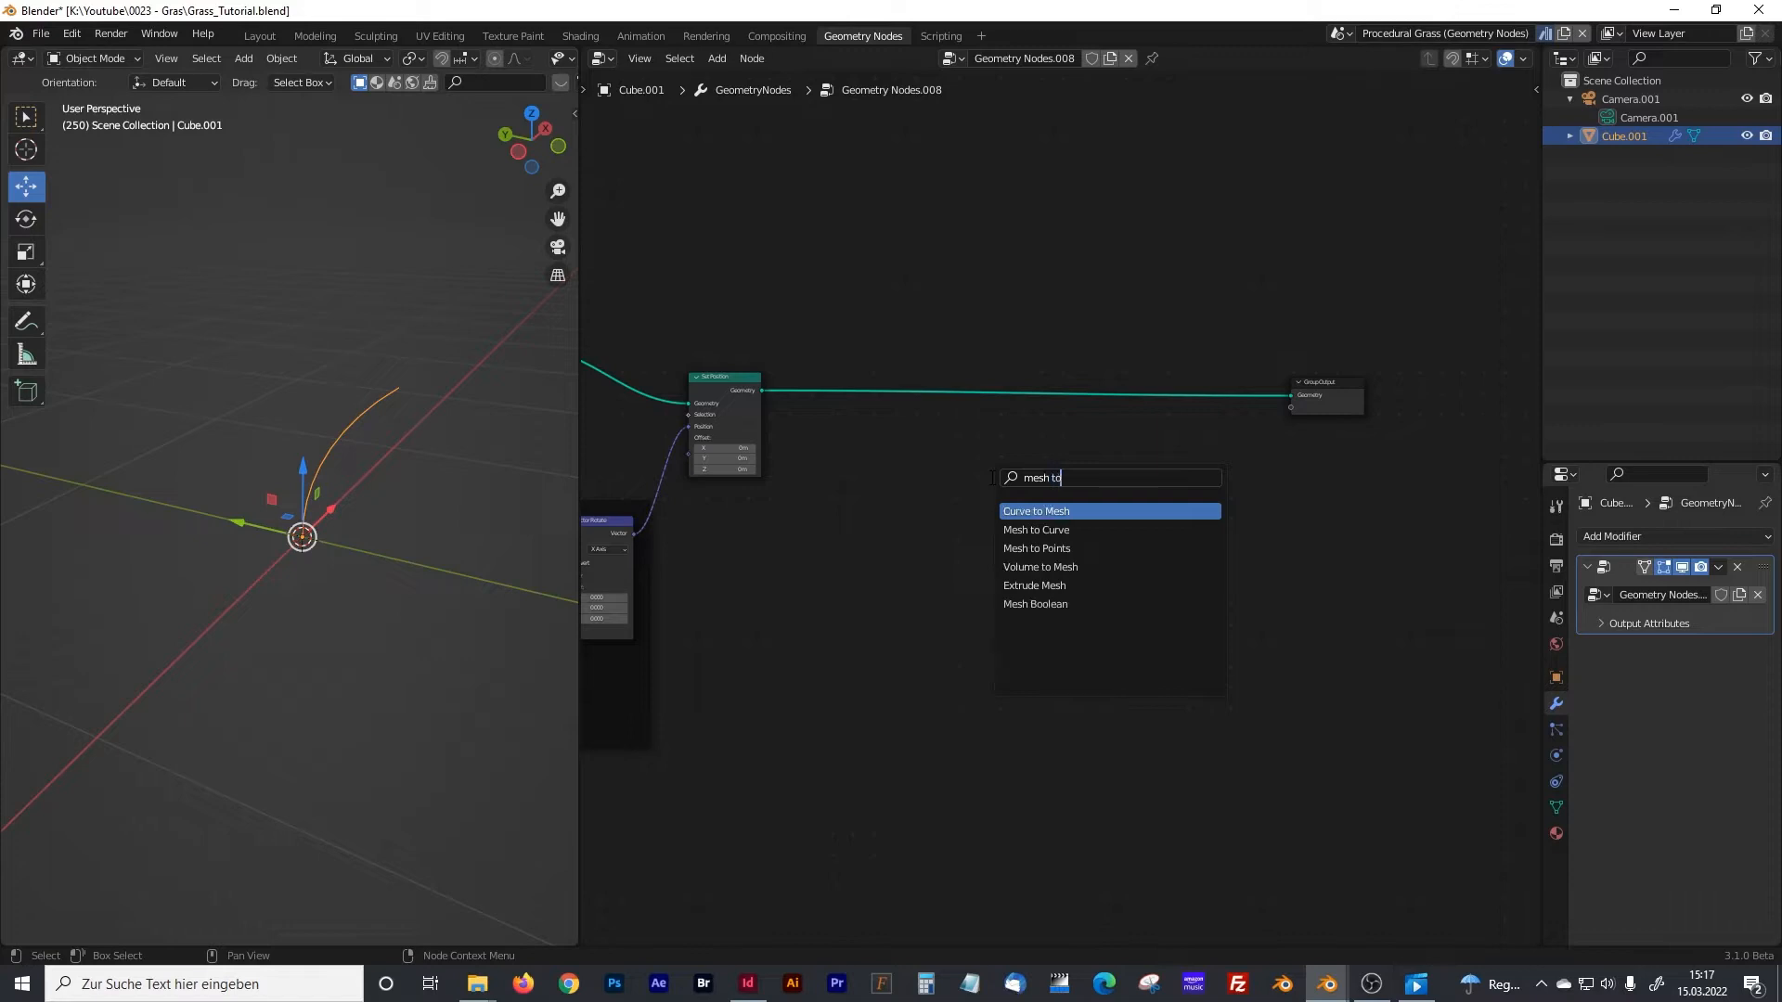
{"action": "left_click", "coordinate": [1036, 530]}
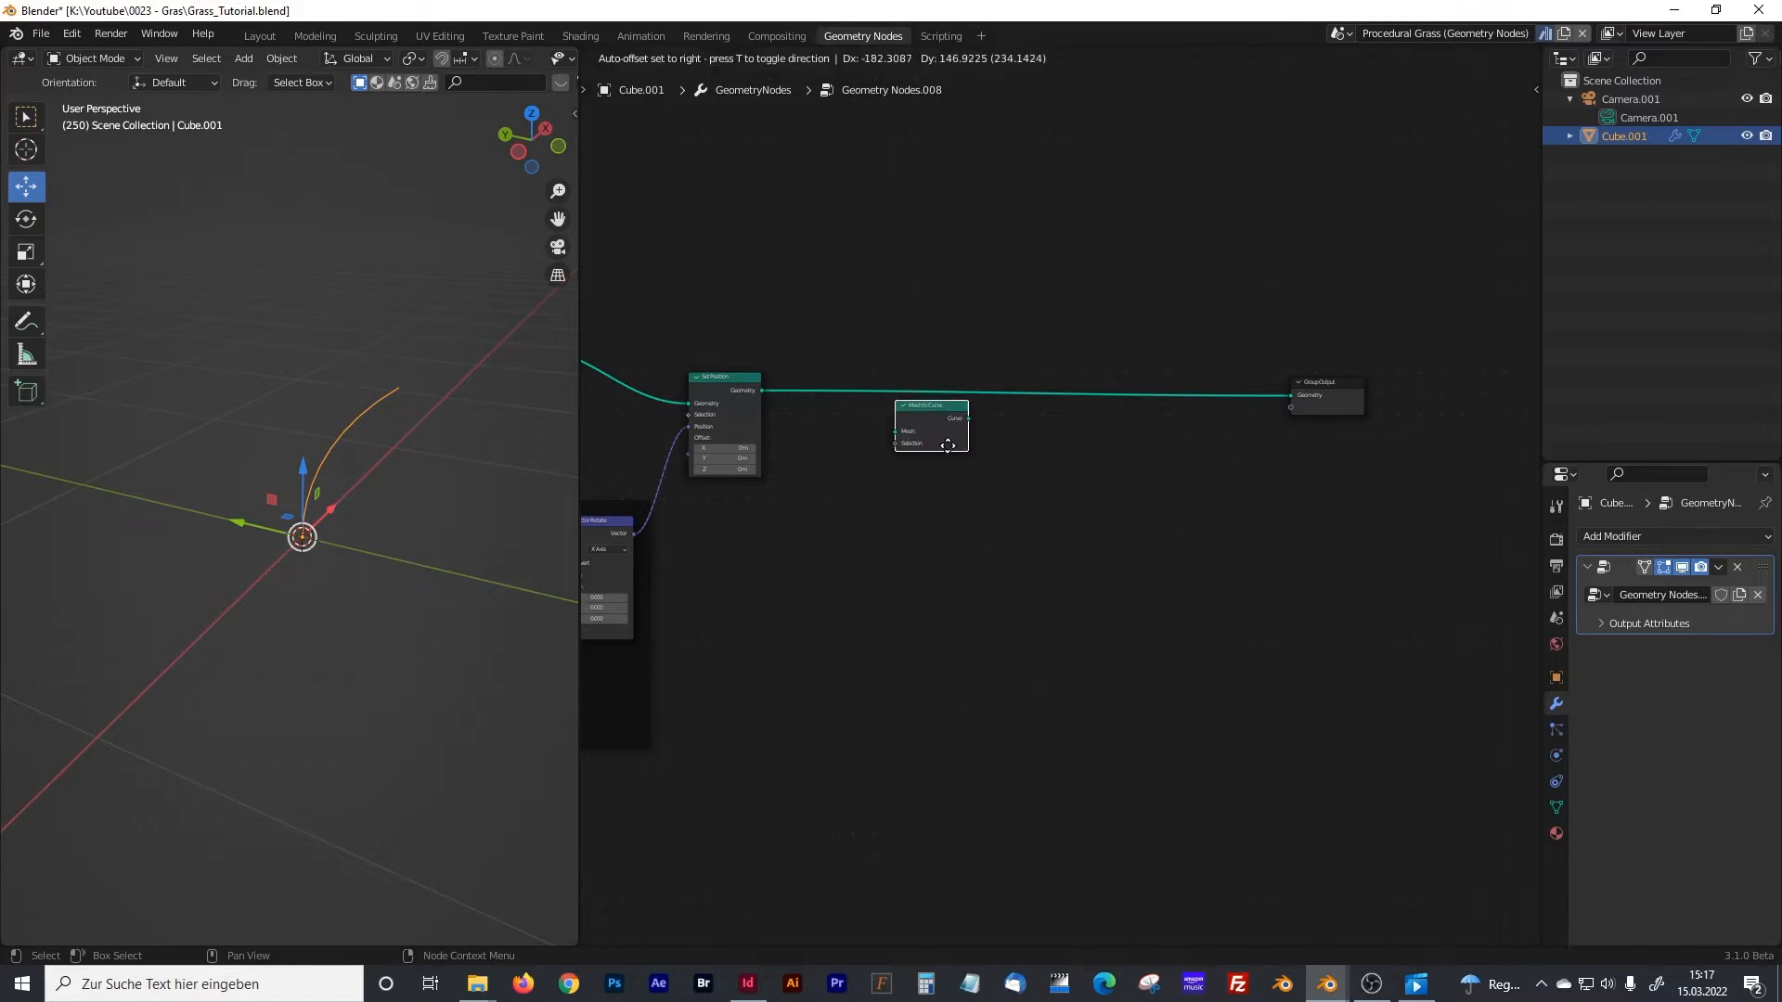
{"action": "left_click", "coordinate": [931, 390]}
{"action": "left_click_drag", "start_coordinate": [930, 386], "coordinate": [911, 539]}
- Enlarge the node editor area by narrowing the 3D viewport
{"action": "scroll", "coordinate": [965, 550], "scroll_direction": "up", "scroll_amount": 8}
{"action": "middle_click_drag", "start_coordinate": [872, 502], "coordinate": [1049, 441]}
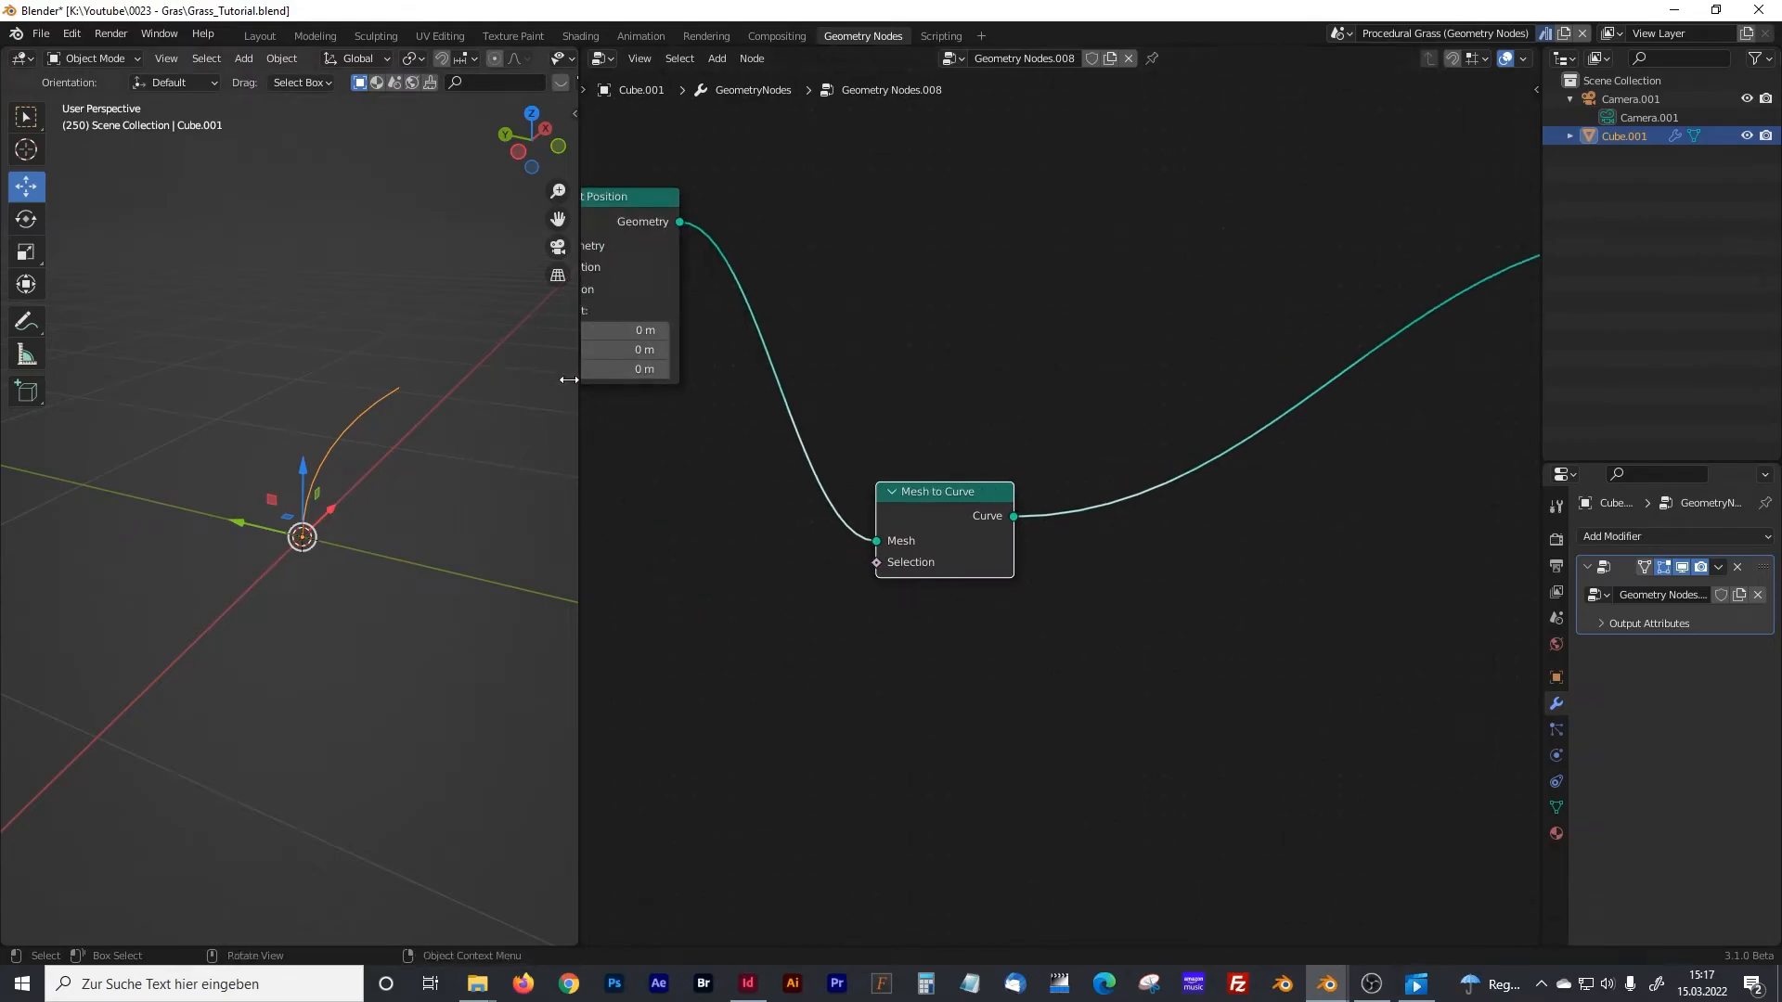
{"action": "left_click_drag", "start_coordinate": [581, 384], "coordinate": [460, 408]}
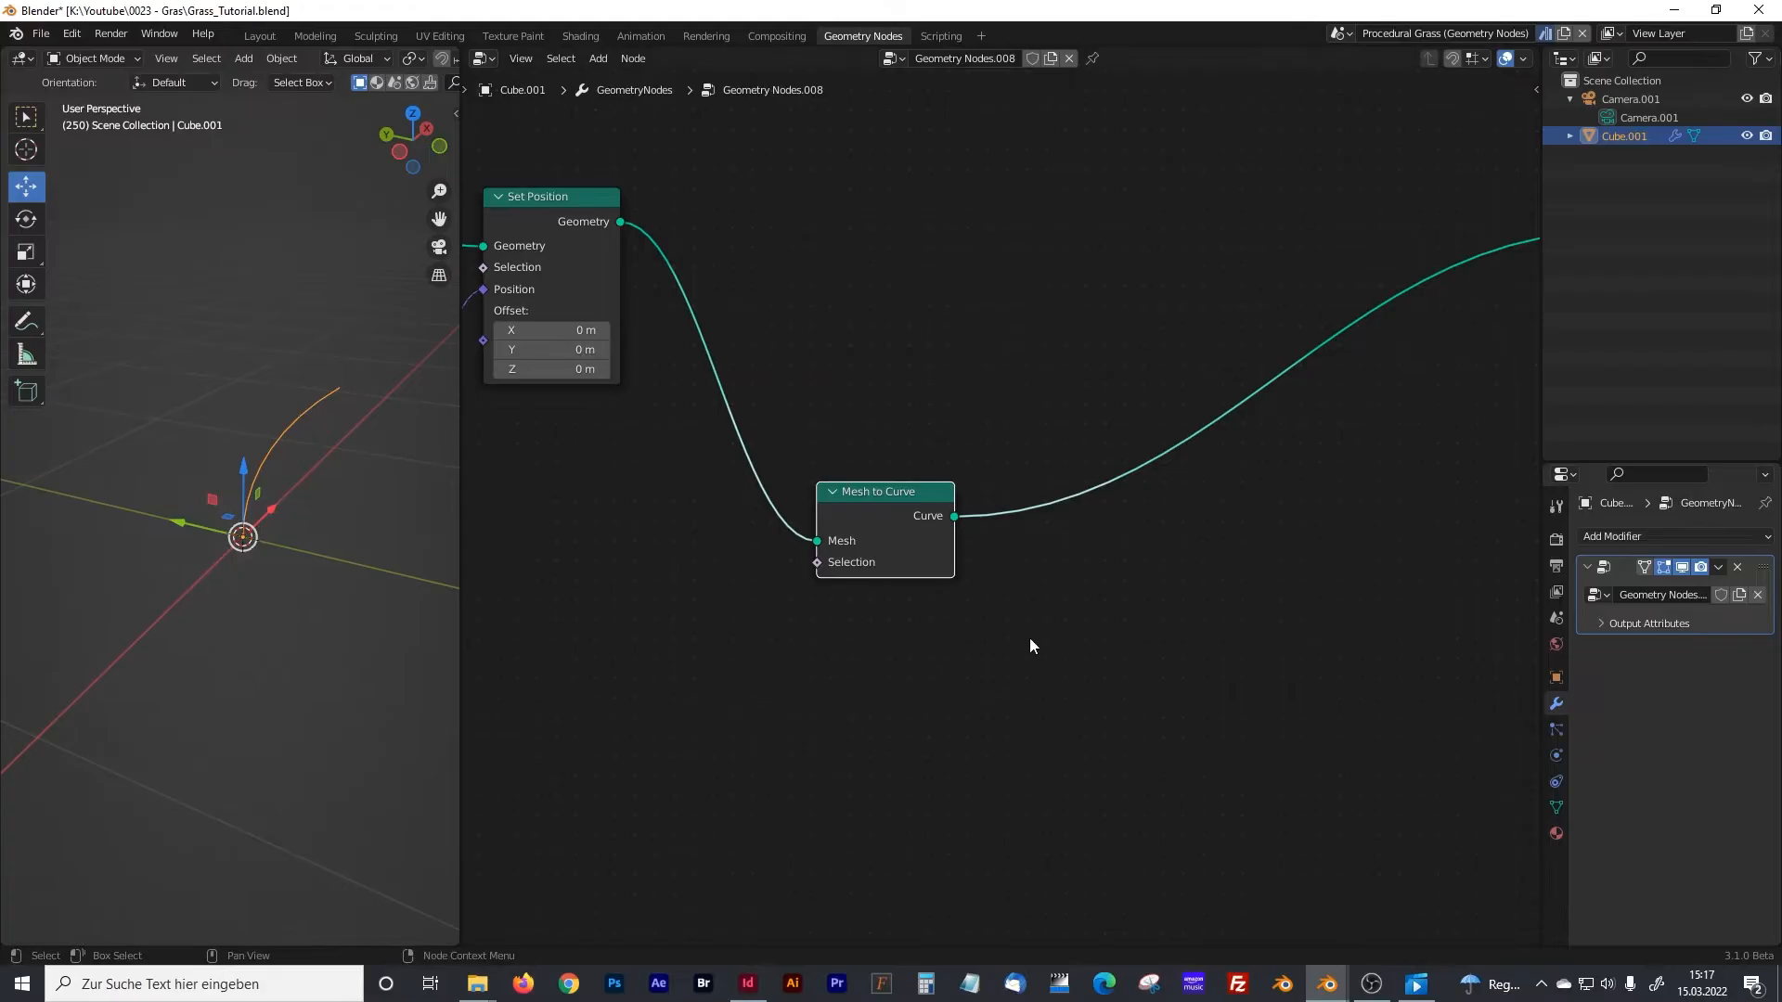
- Insert a Set Curve Radius node on the link between Mesh to Curve and Group Output
{"action": "key", "text": "shift+a"}
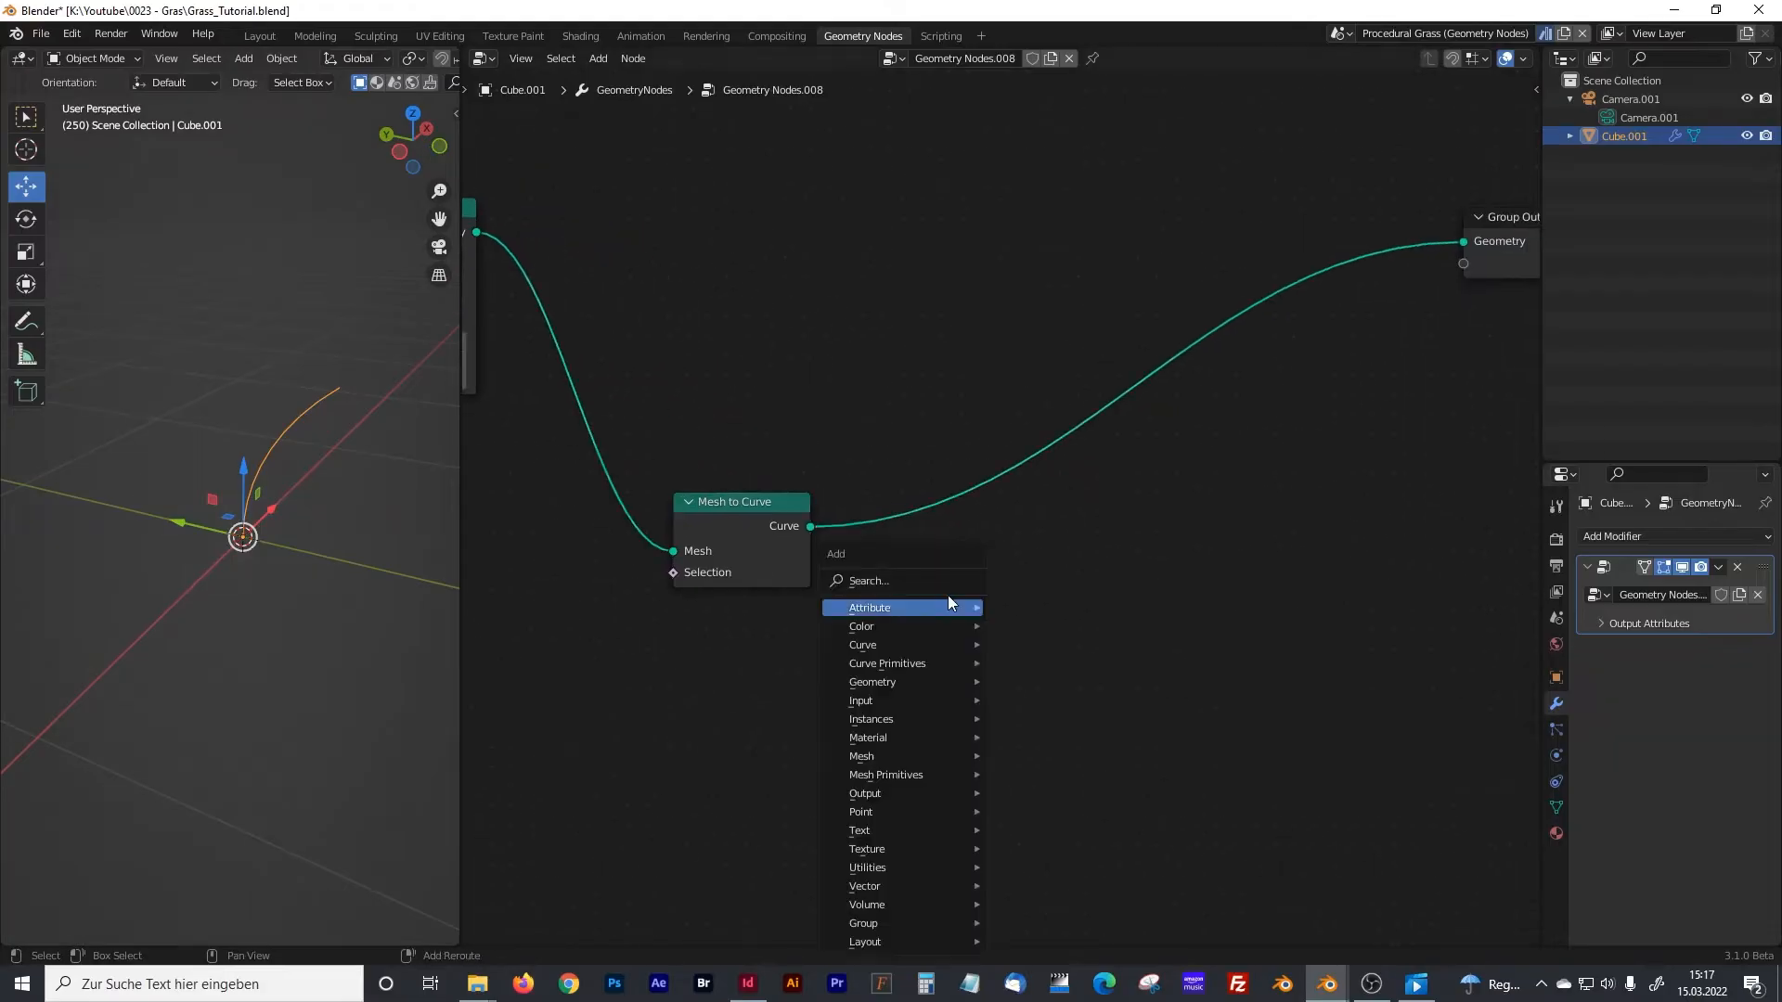
{"action": "left_click", "coordinate": [881, 580]}
{"action": "type", "text": "set"}
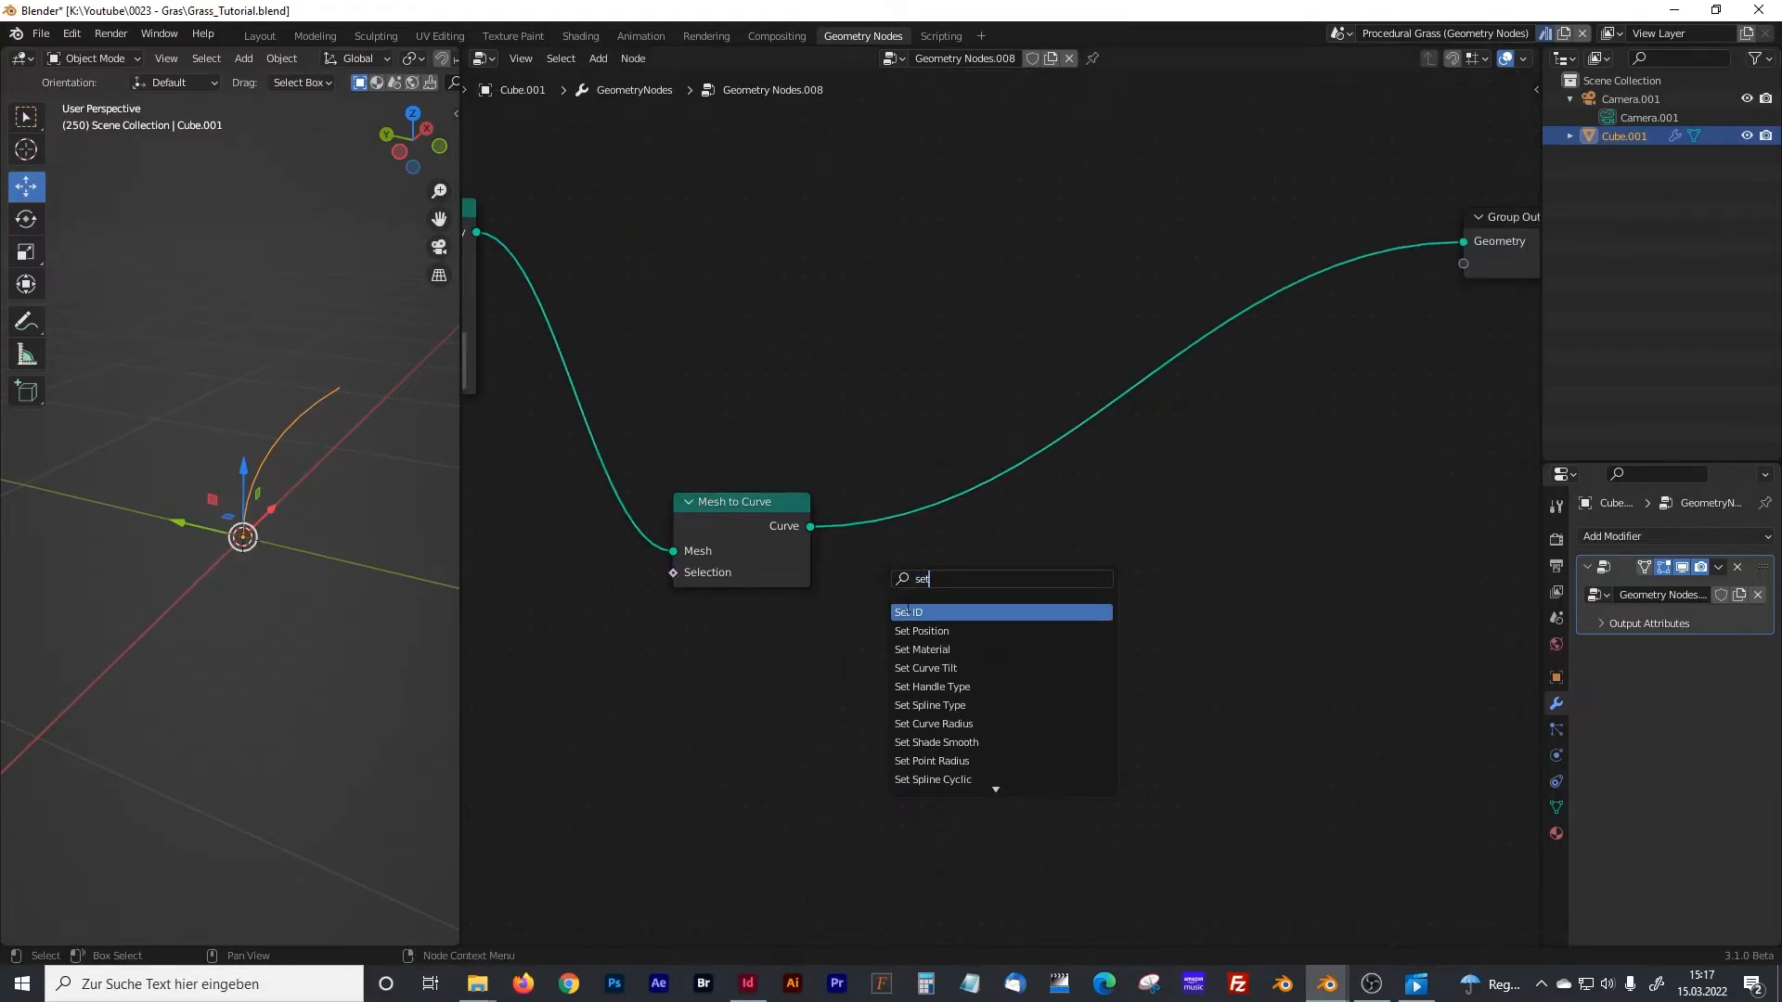
{"action": "type", "text": " curv"}
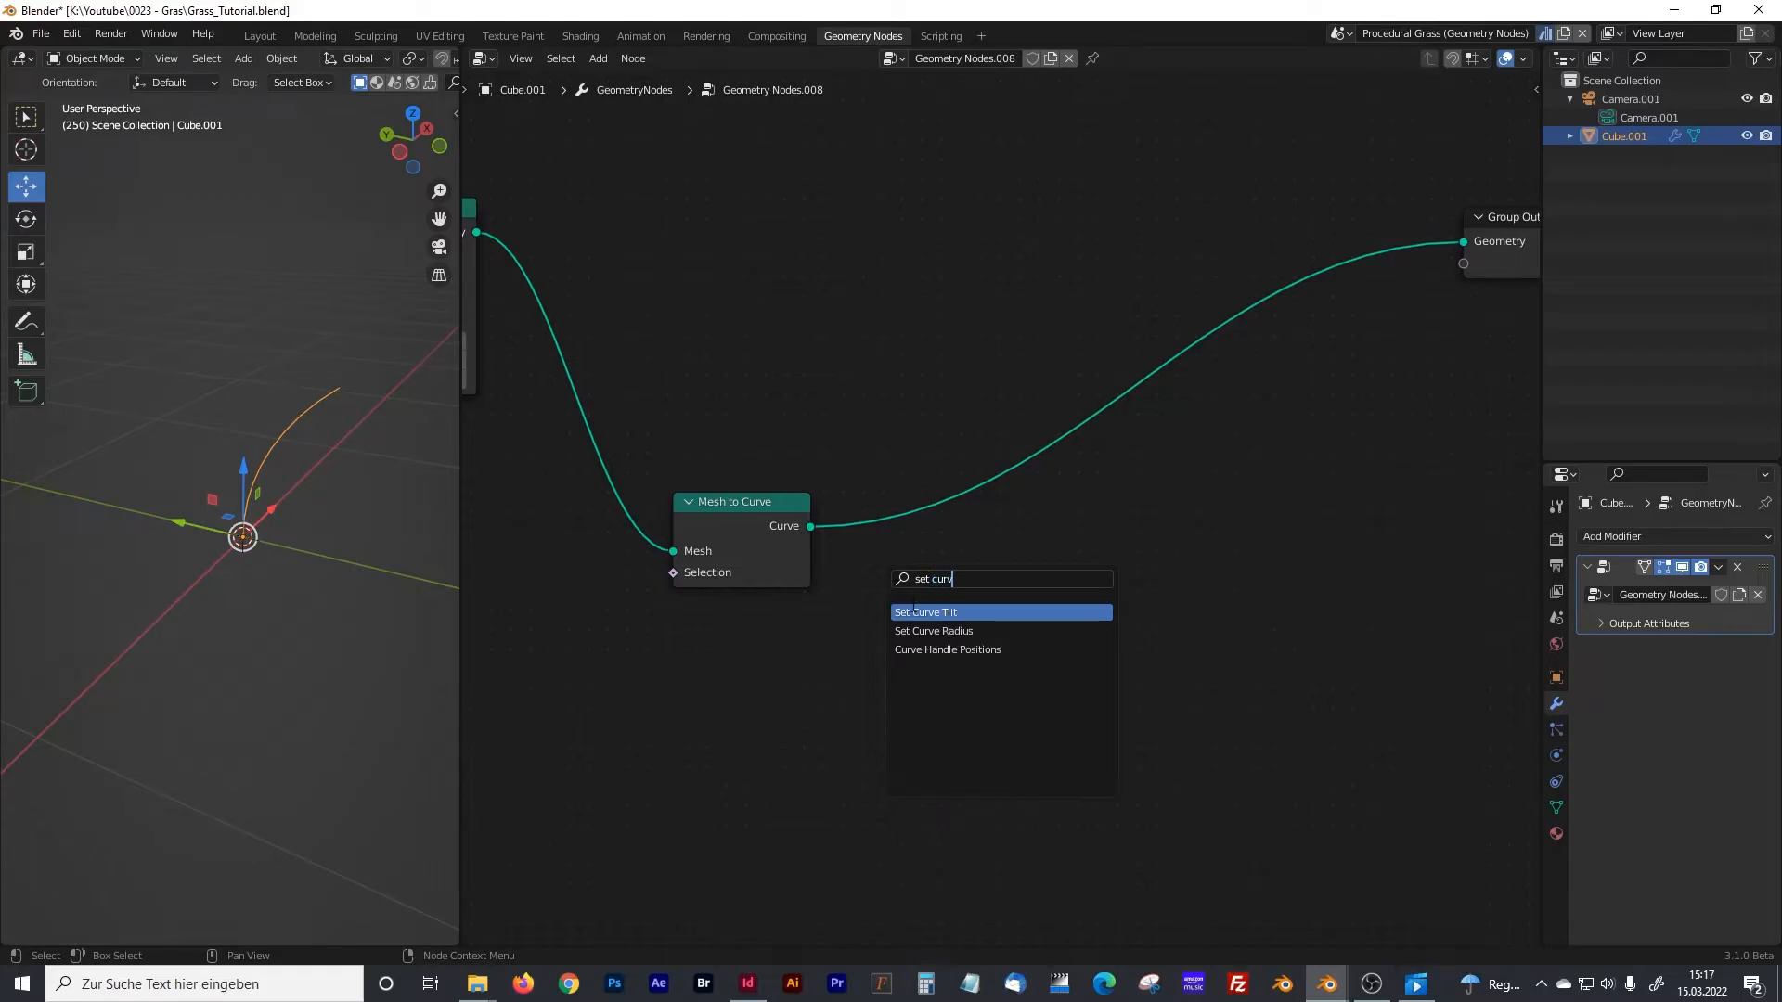
{"action": "left_click", "coordinate": [939, 630]}
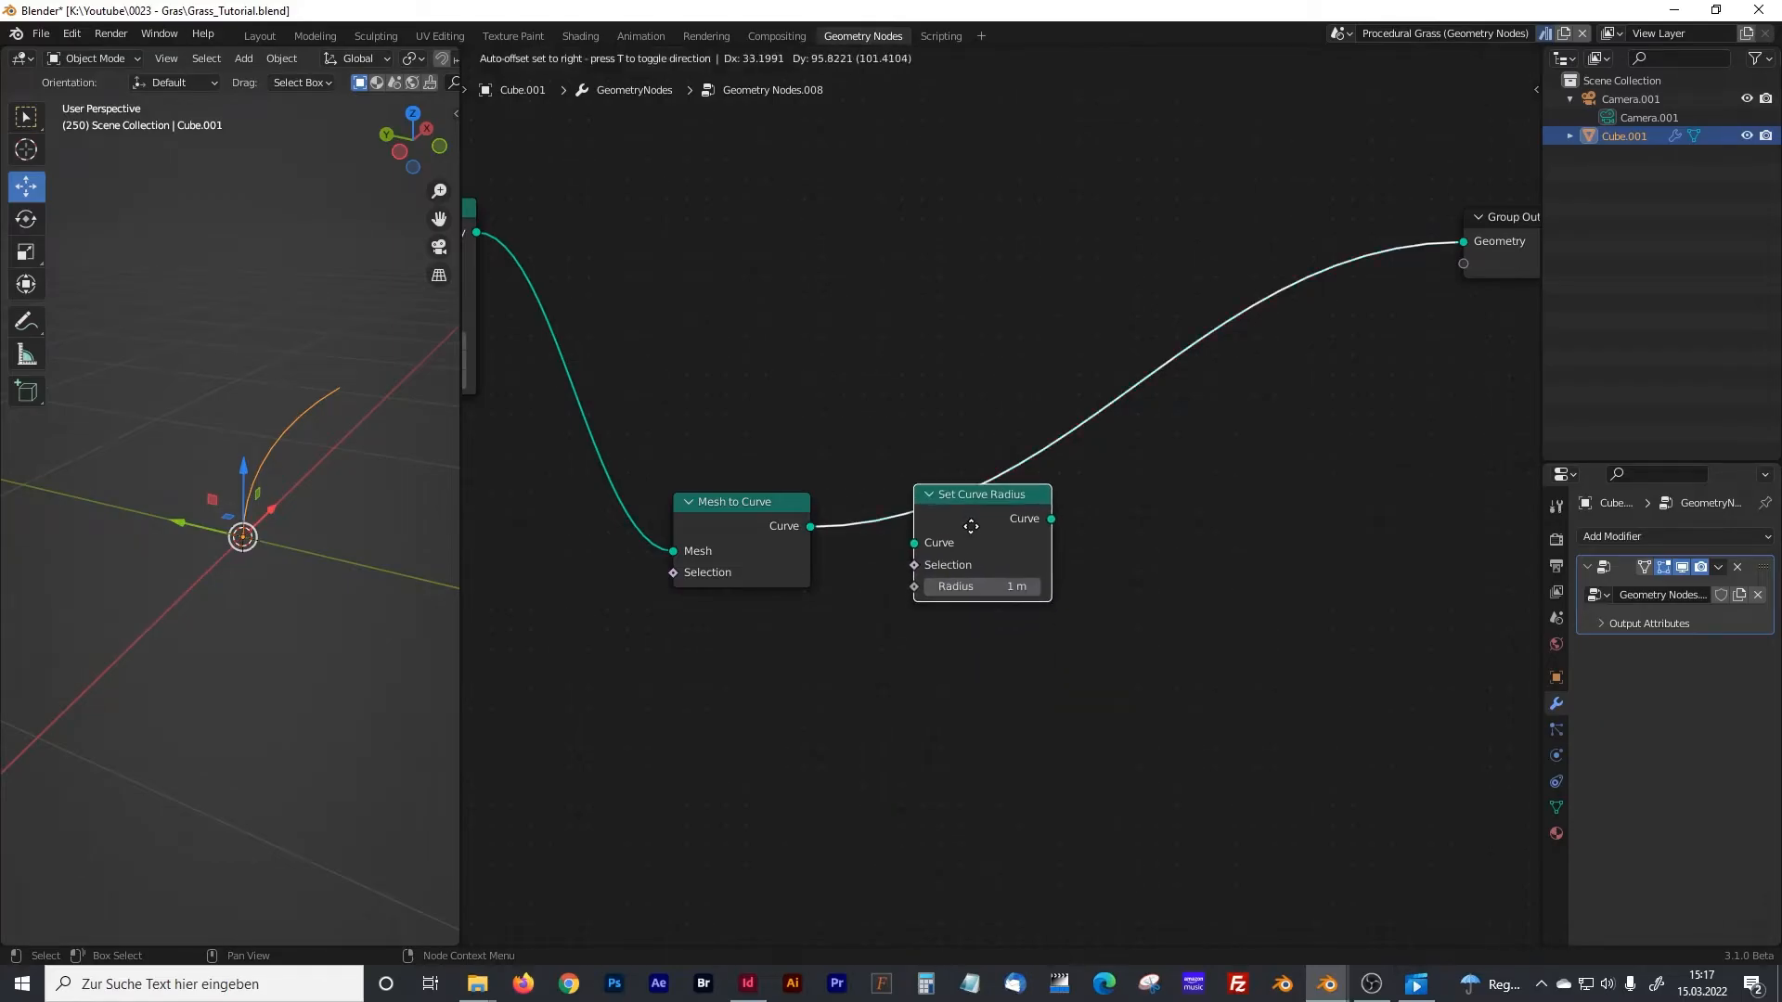
{"action": "left_click", "coordinate": [966, 513]}
{"action": "middle_click_drag", "start_coordinate": [969, 629], "coordinate": [917, 619]}
{"action": "middle_click_drag", "start_coordinate": [1081, 610], "coordinate": [966, 629]}
{"action": "left_click", "coordinate": [1094, 526]}
- Add a ColorRamp node and place it below the Mesh to Curve node
{"action": "middle_click_drag", "start_coordinate": [765, 702], "coordinate": [1067, 607]}
{"action": "key", "text": "shift+a"}
{"action": "left_click", "coordinate": [874, 576]}
{"action": "type", "text": "color"}
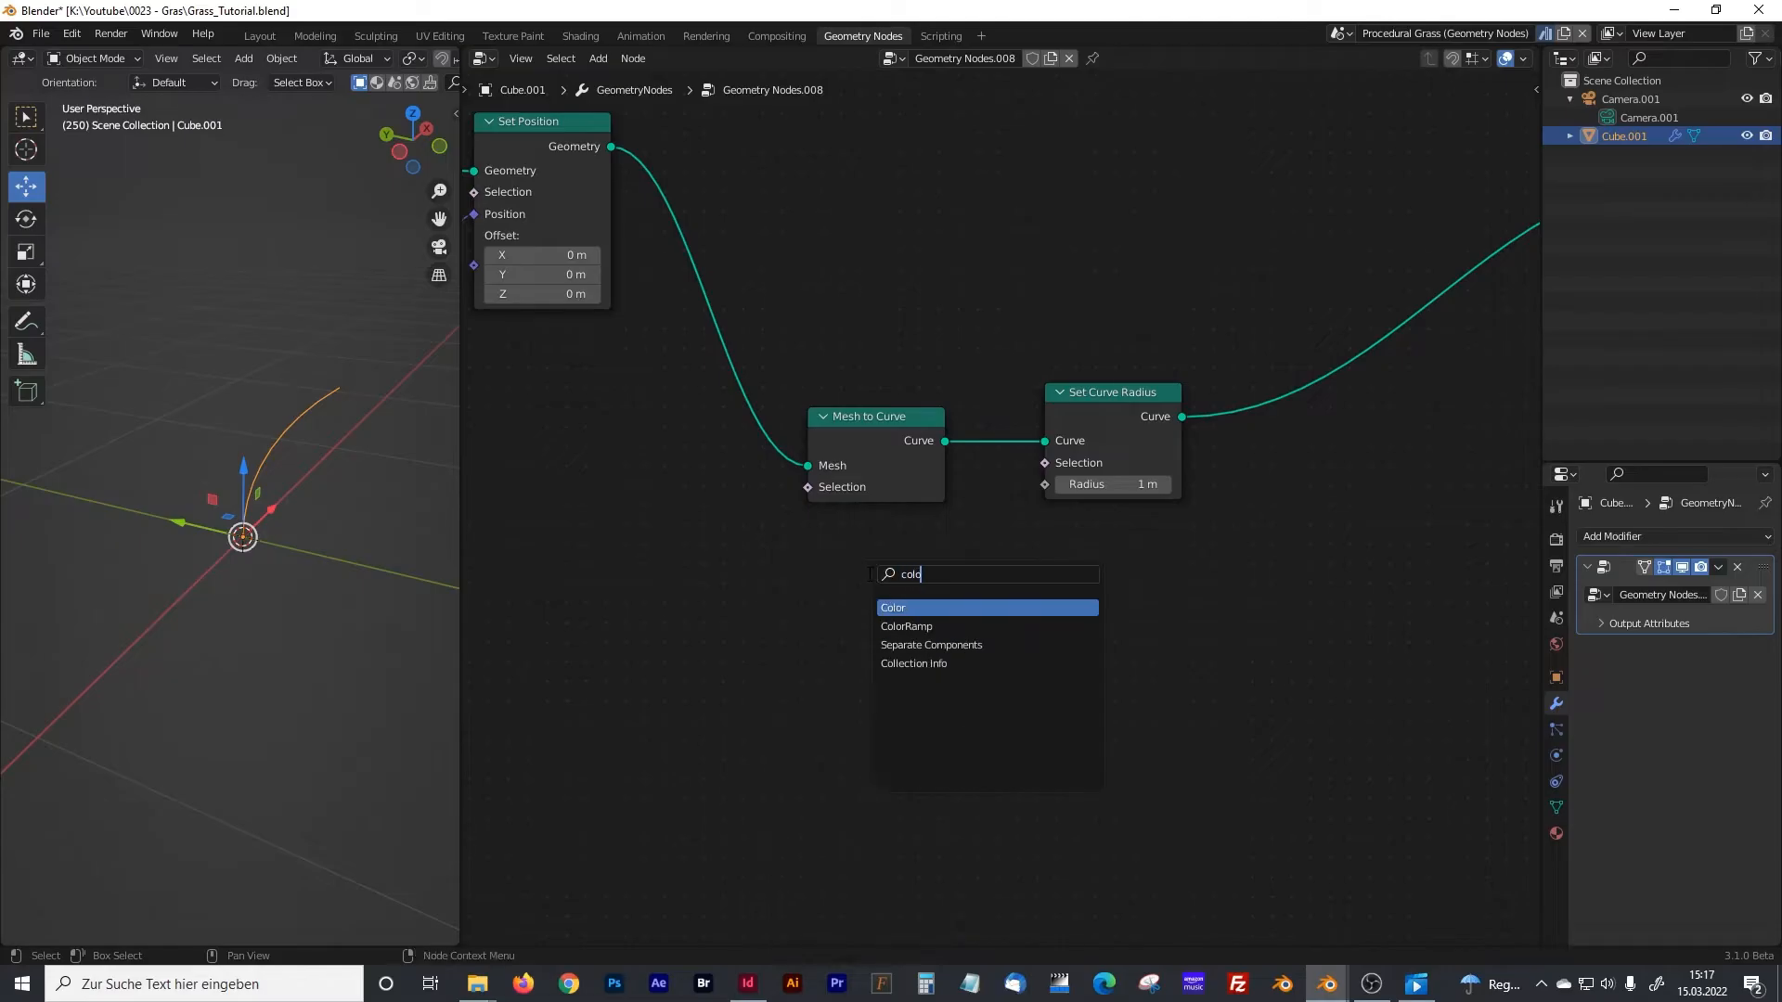
{"action": "left_click", "coordinate": [893, 626]}
{"action": "left_click", "coordinate": [771, 644]}
{"action": "middle_click_drag", "start_coordinate": [731, 618], "coordinate": [874, 604]}
{"action": "left_click_drag", "start_coordinate": [922, 598], "coordinate": [945, 592]}
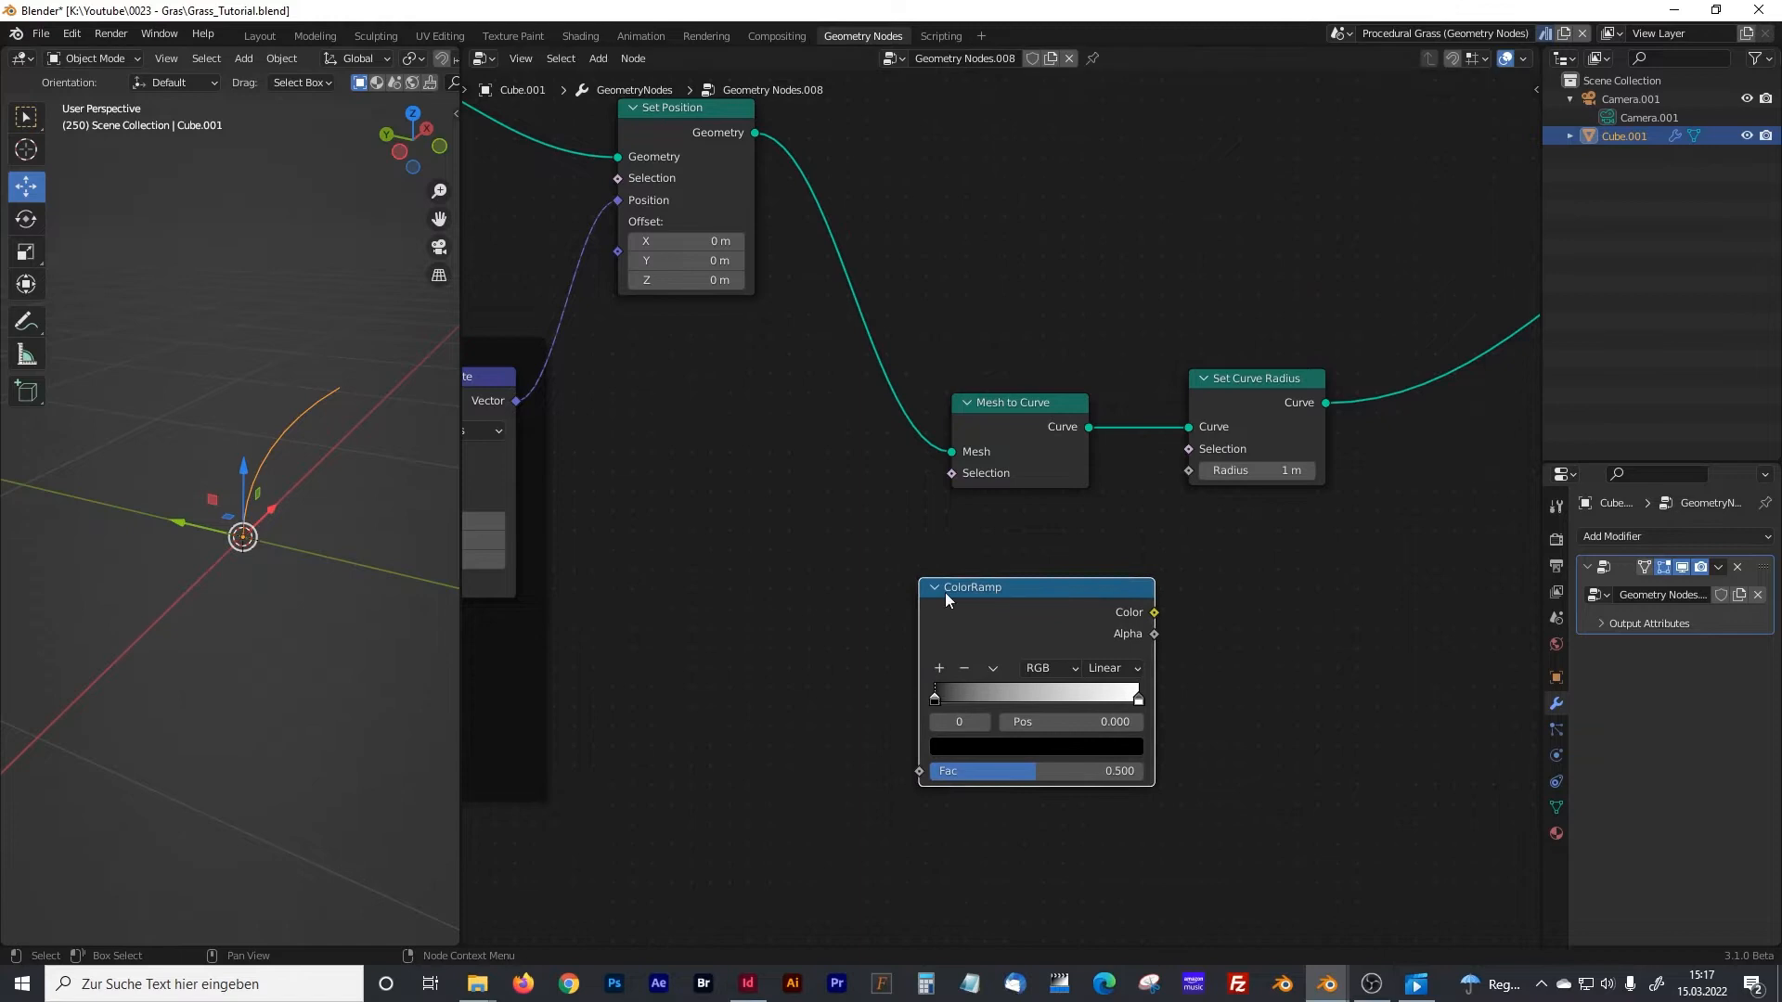
- Add a Spline Parameter node beside the ColorRamp node and adjust the ColorRamp's placement
{"action": "key", "text": "shift+a"}
{"action": "type", "text": "s"}
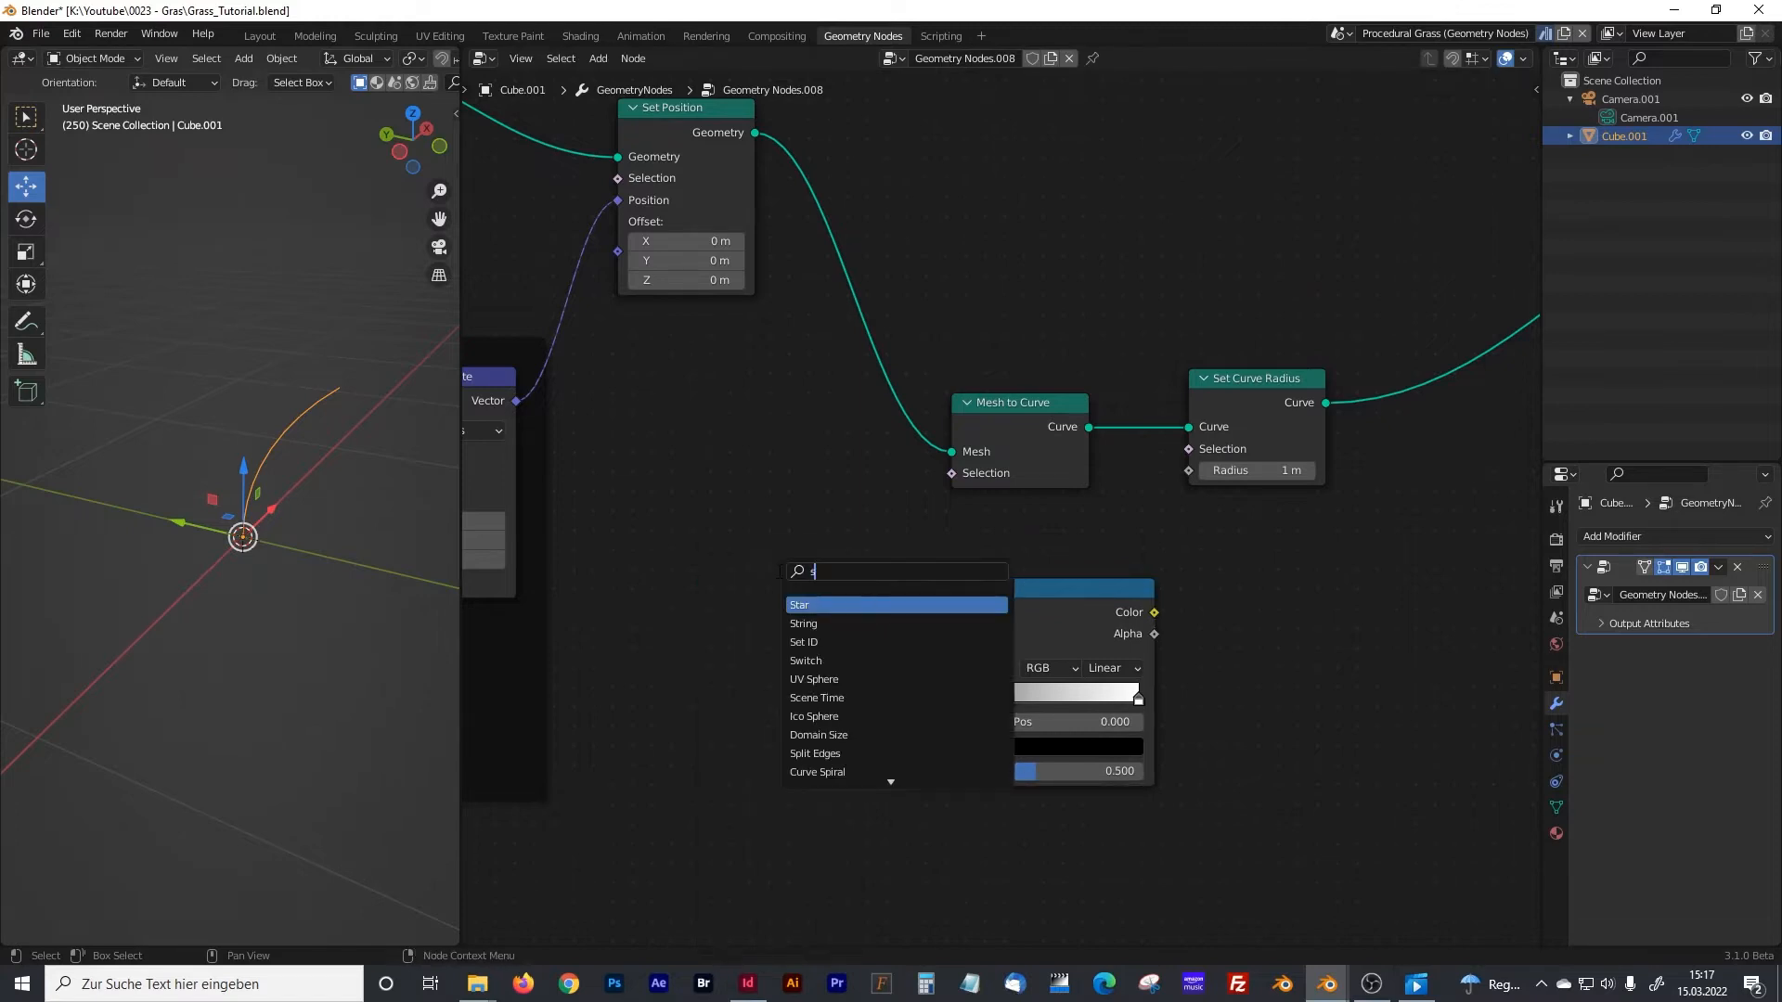
{"action": "type", "text": "pline"}
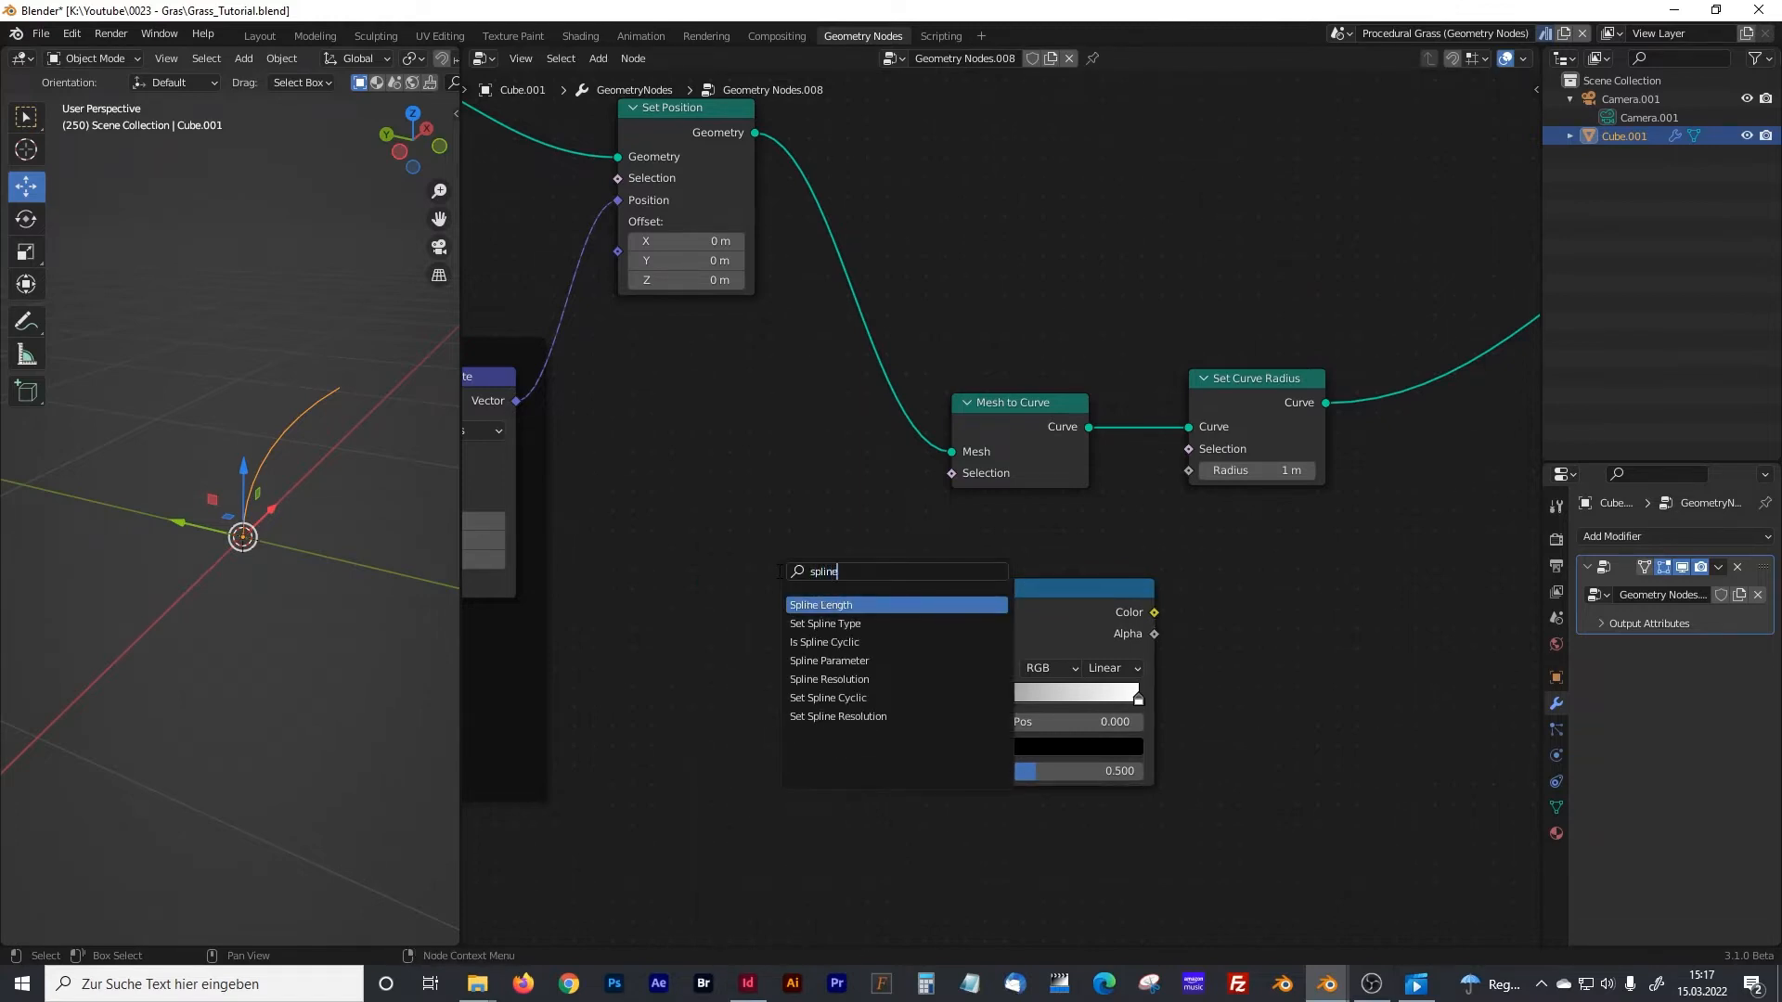
{"action": "key", "text": "Down"}
{"action": "key", "text": "Down"}
{"action": "key", "text": "Down"}
{"action": "key", "text": "Return"}
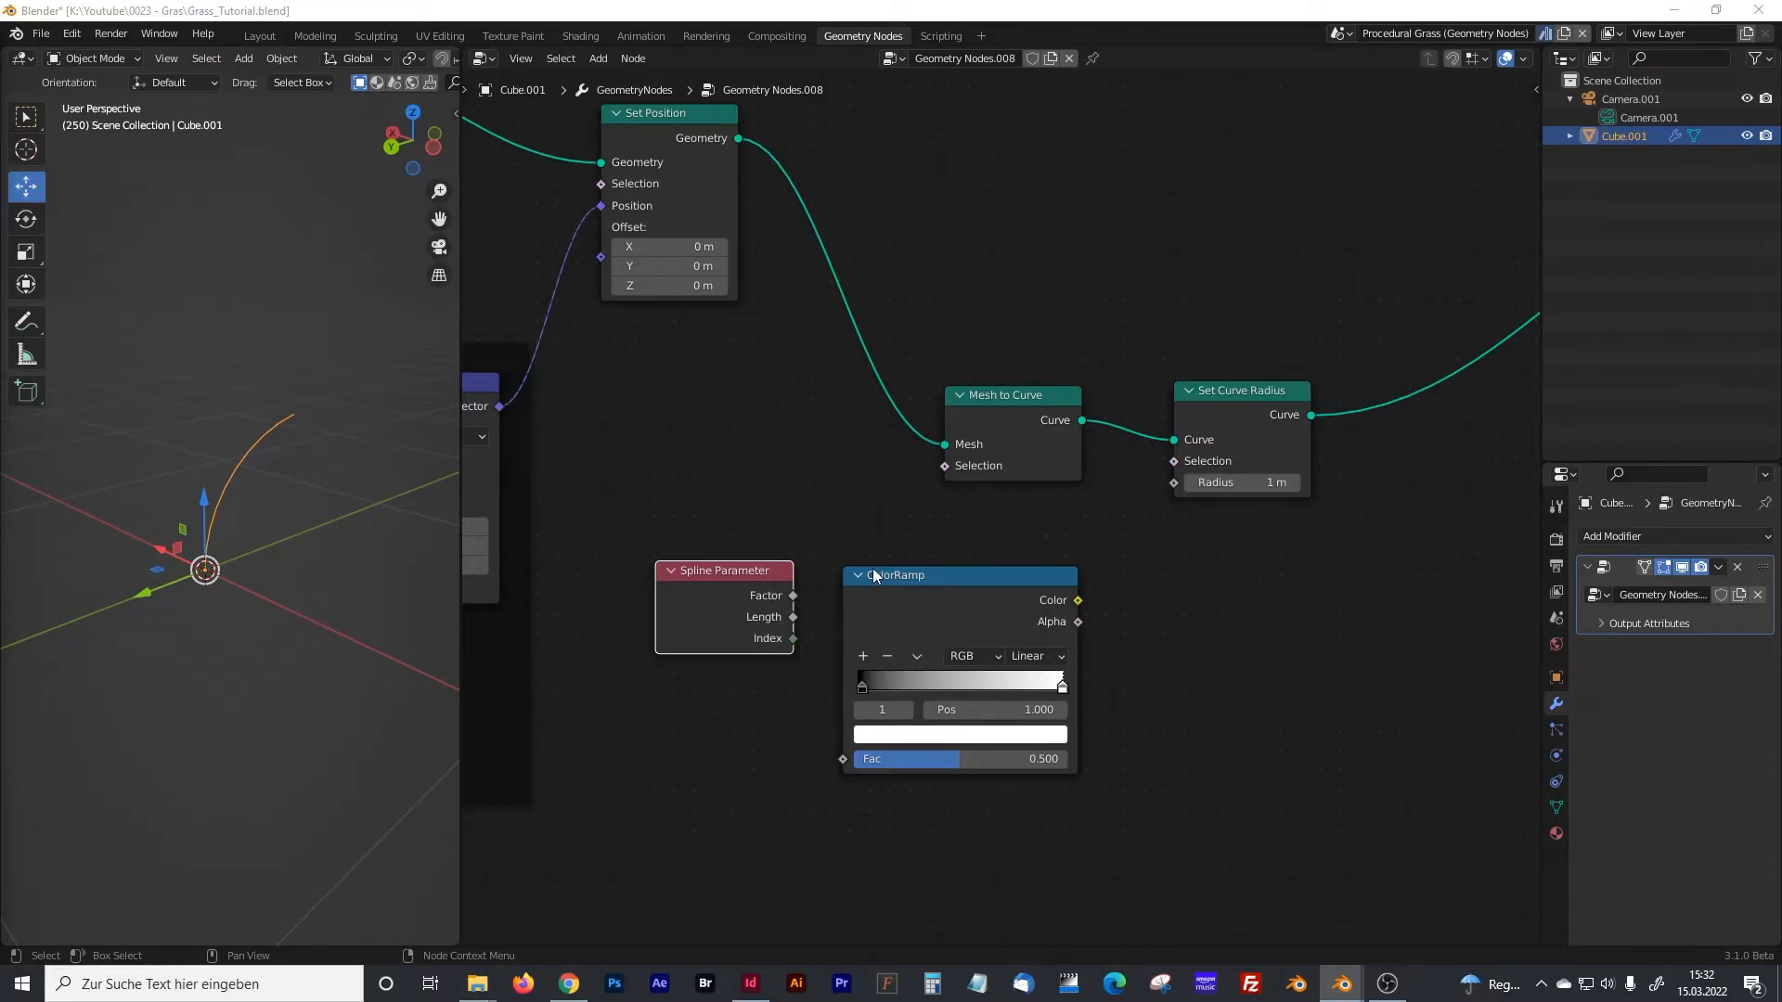
{"action": "left_click_drag", "start_coordinate": [938, 569], "coordinate": [928, 570]}
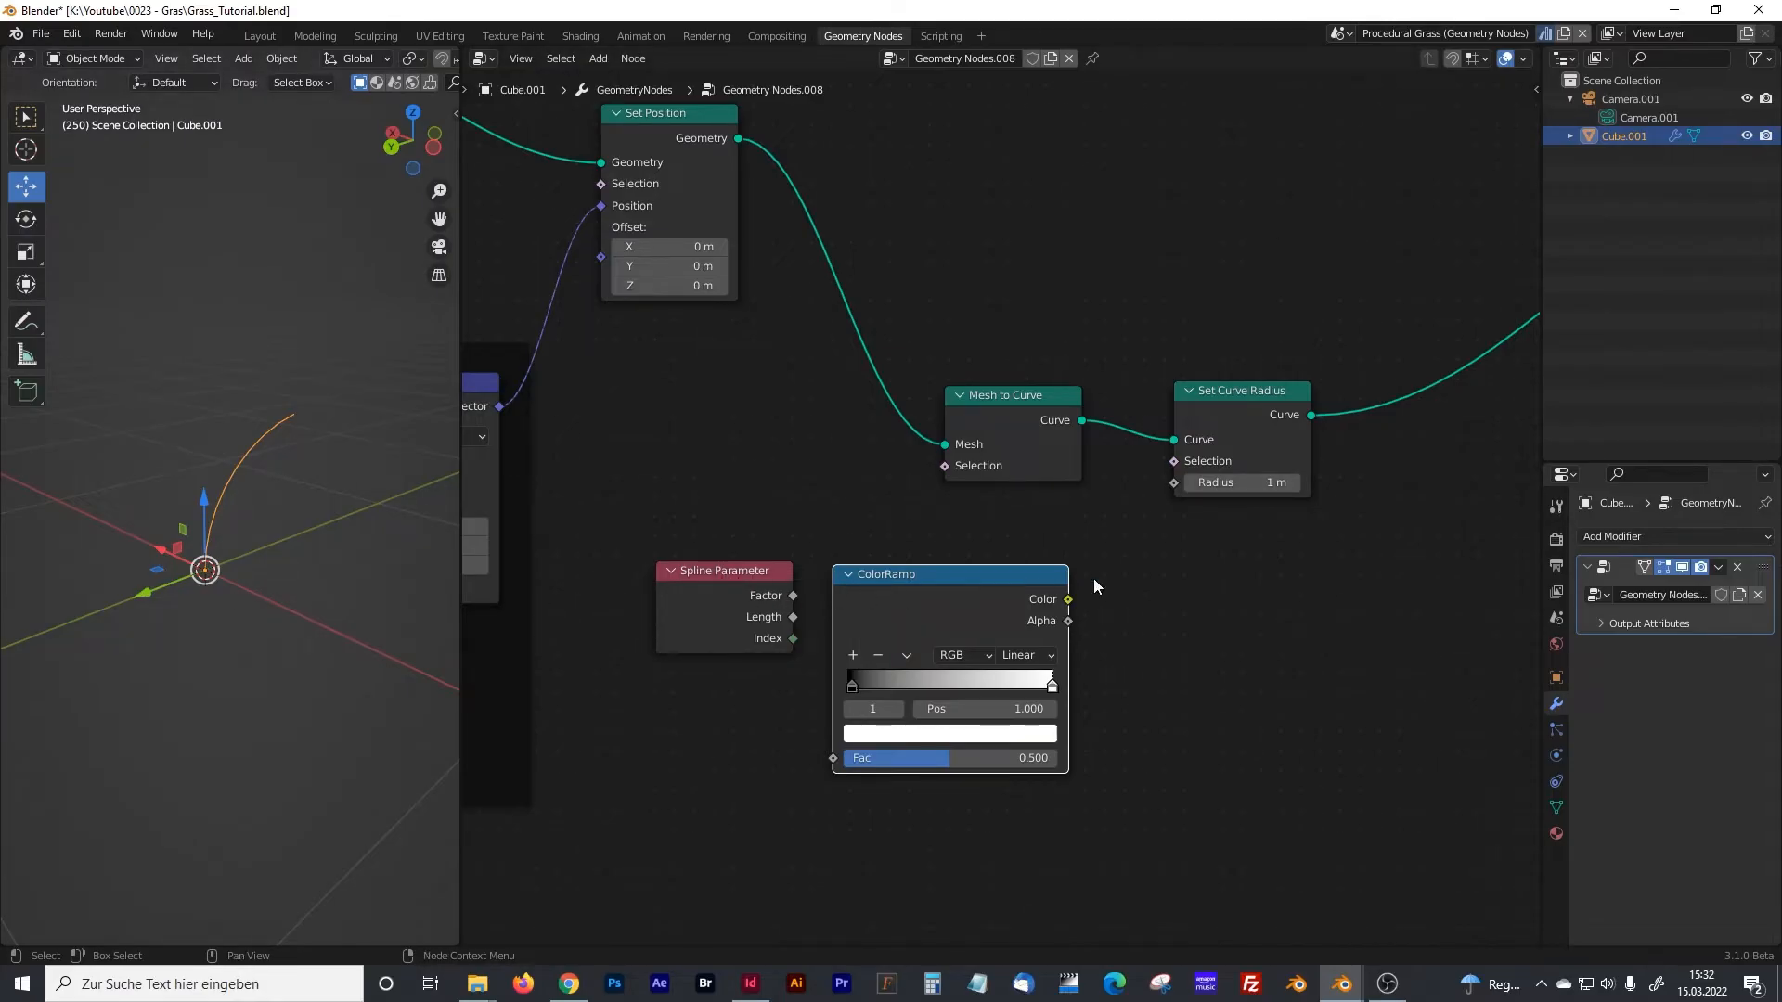
- Insert a Curve to Mesh node on the link between Set Curve Radius and Group Output
{"action": "middle_click_drag", "start_coordinate": [1204, 576], "coordinate": [938, 649]}
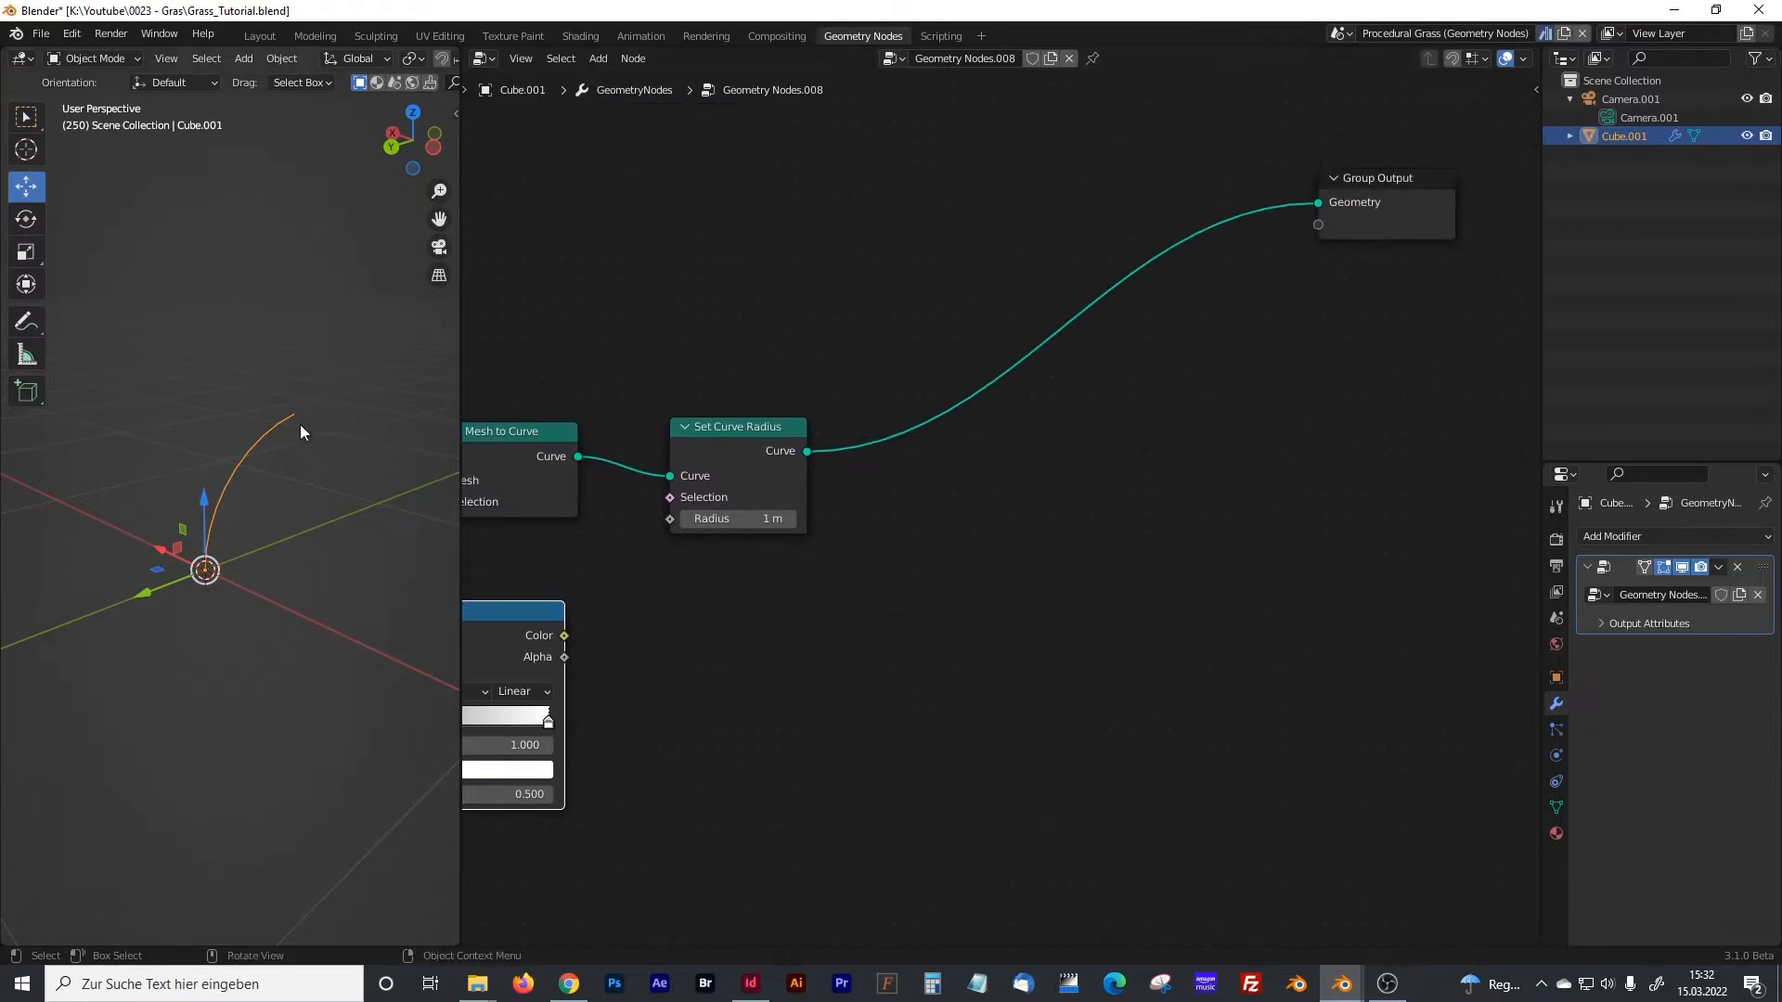
{"action": "key", "text": "shift+a"}
{"action": "left_click", "coordinate": [757, 568]}
{"action": "type", "text": "cuvrve"}
{"action": "key", "text": "BackSpace"}
{"action": "key", "text": "BackSpace"}
{"action": "key", "text": "BackSpace"}
{"action": "key", "text": "BackSpace"}
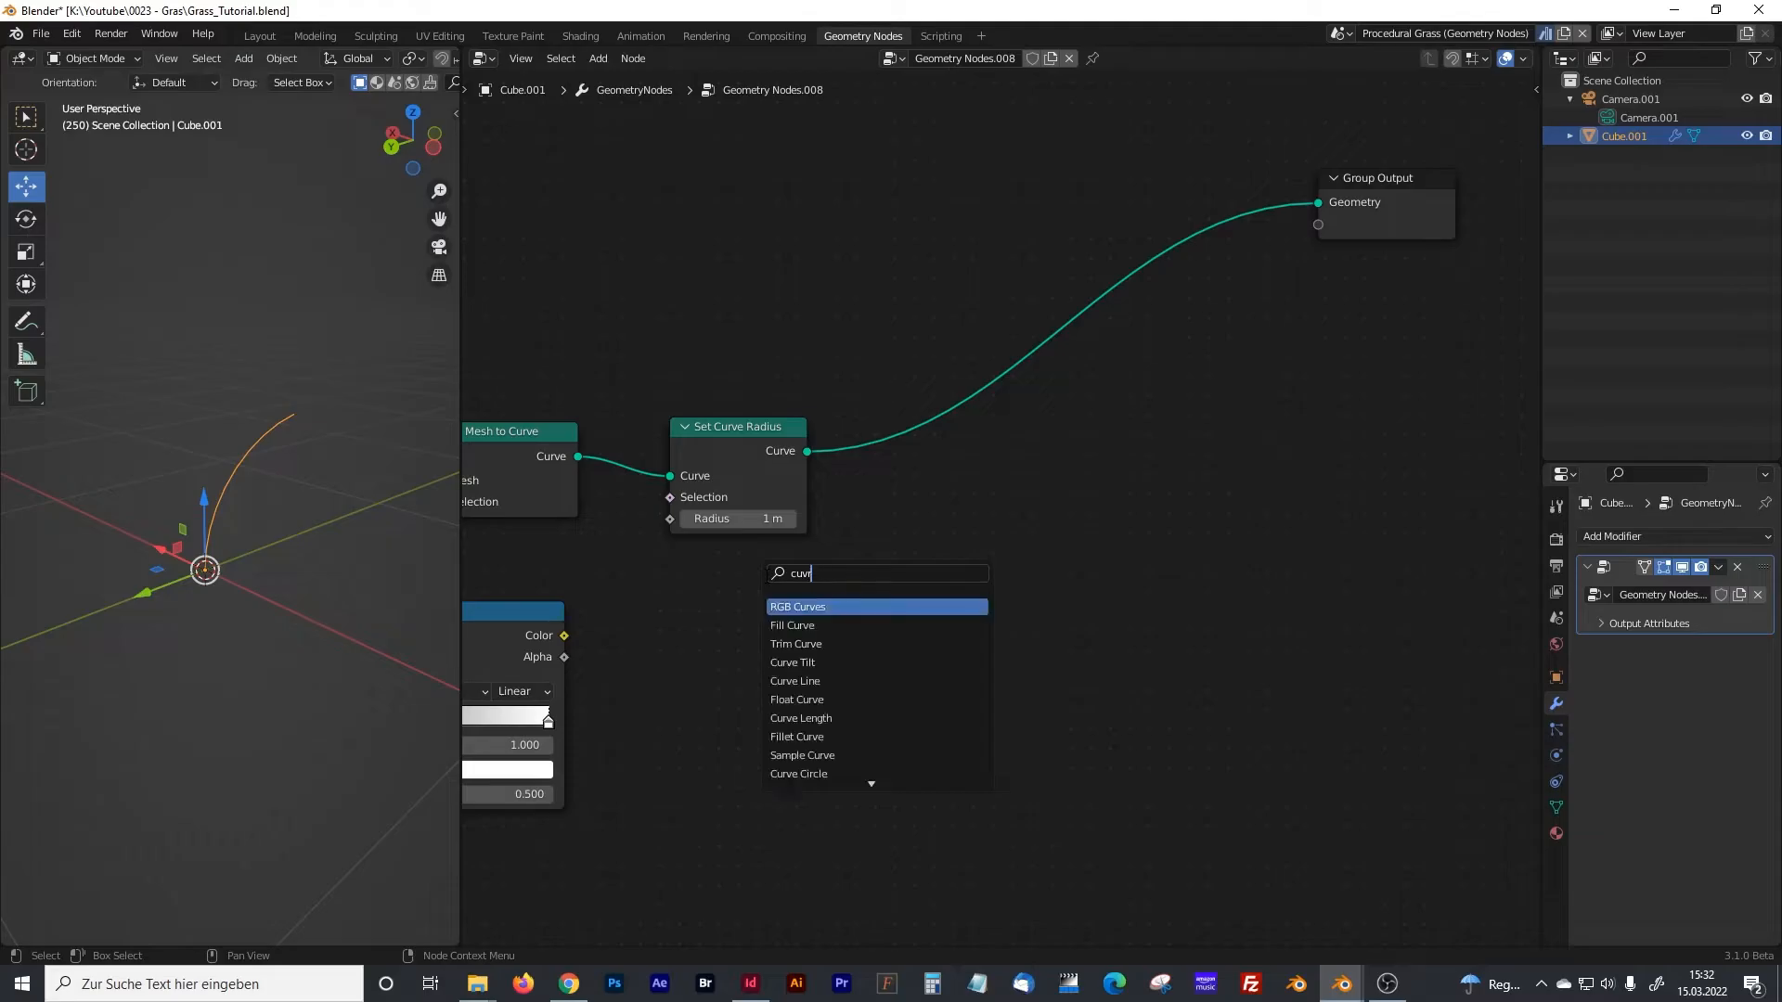
{"action": "type", "text": "rve to"}
{"action": "key", "text": "Return"}
{"action": "left_click", "coordinate": [944, 466]}
{"action": "left_click_drag", "start_coordinate": [914, 500], "coordinate": [935, 499]}
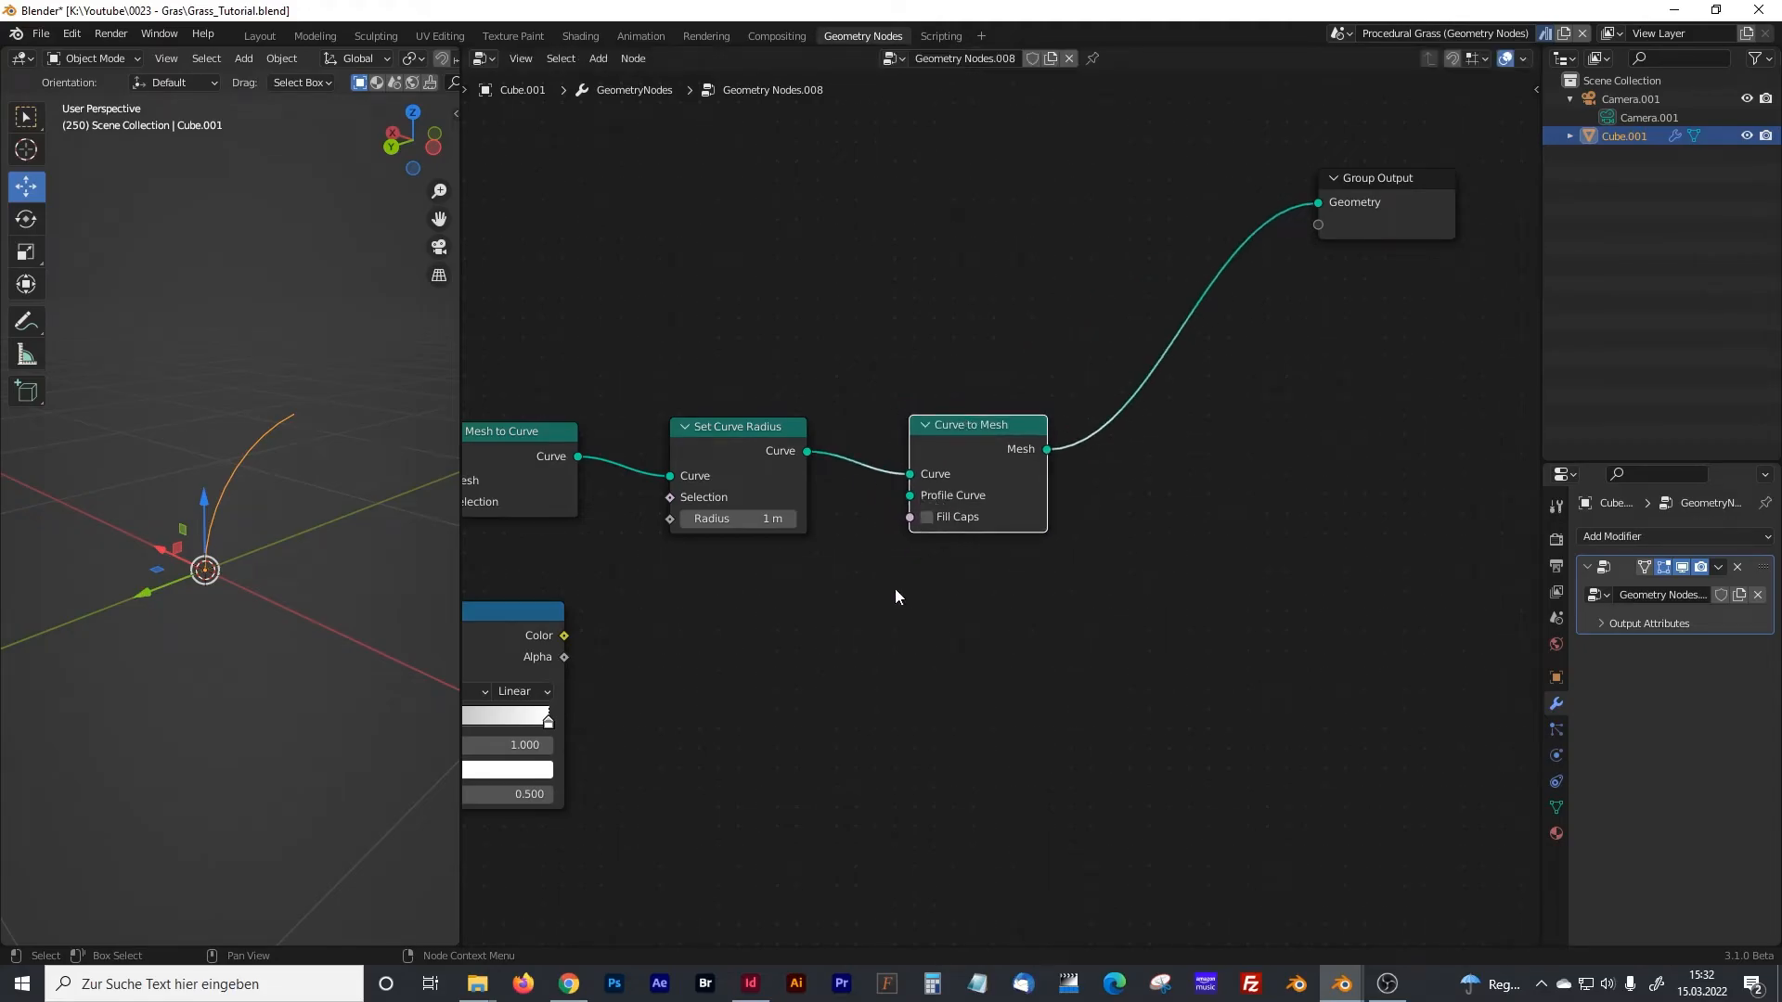
- Add a Curve Line node and connect its Curve output to the Profile Curve input of Curve to Mesh
{"action": "left_click", "coordinate": [871, 619]}
{"action": "key", "text": "shift+a"}
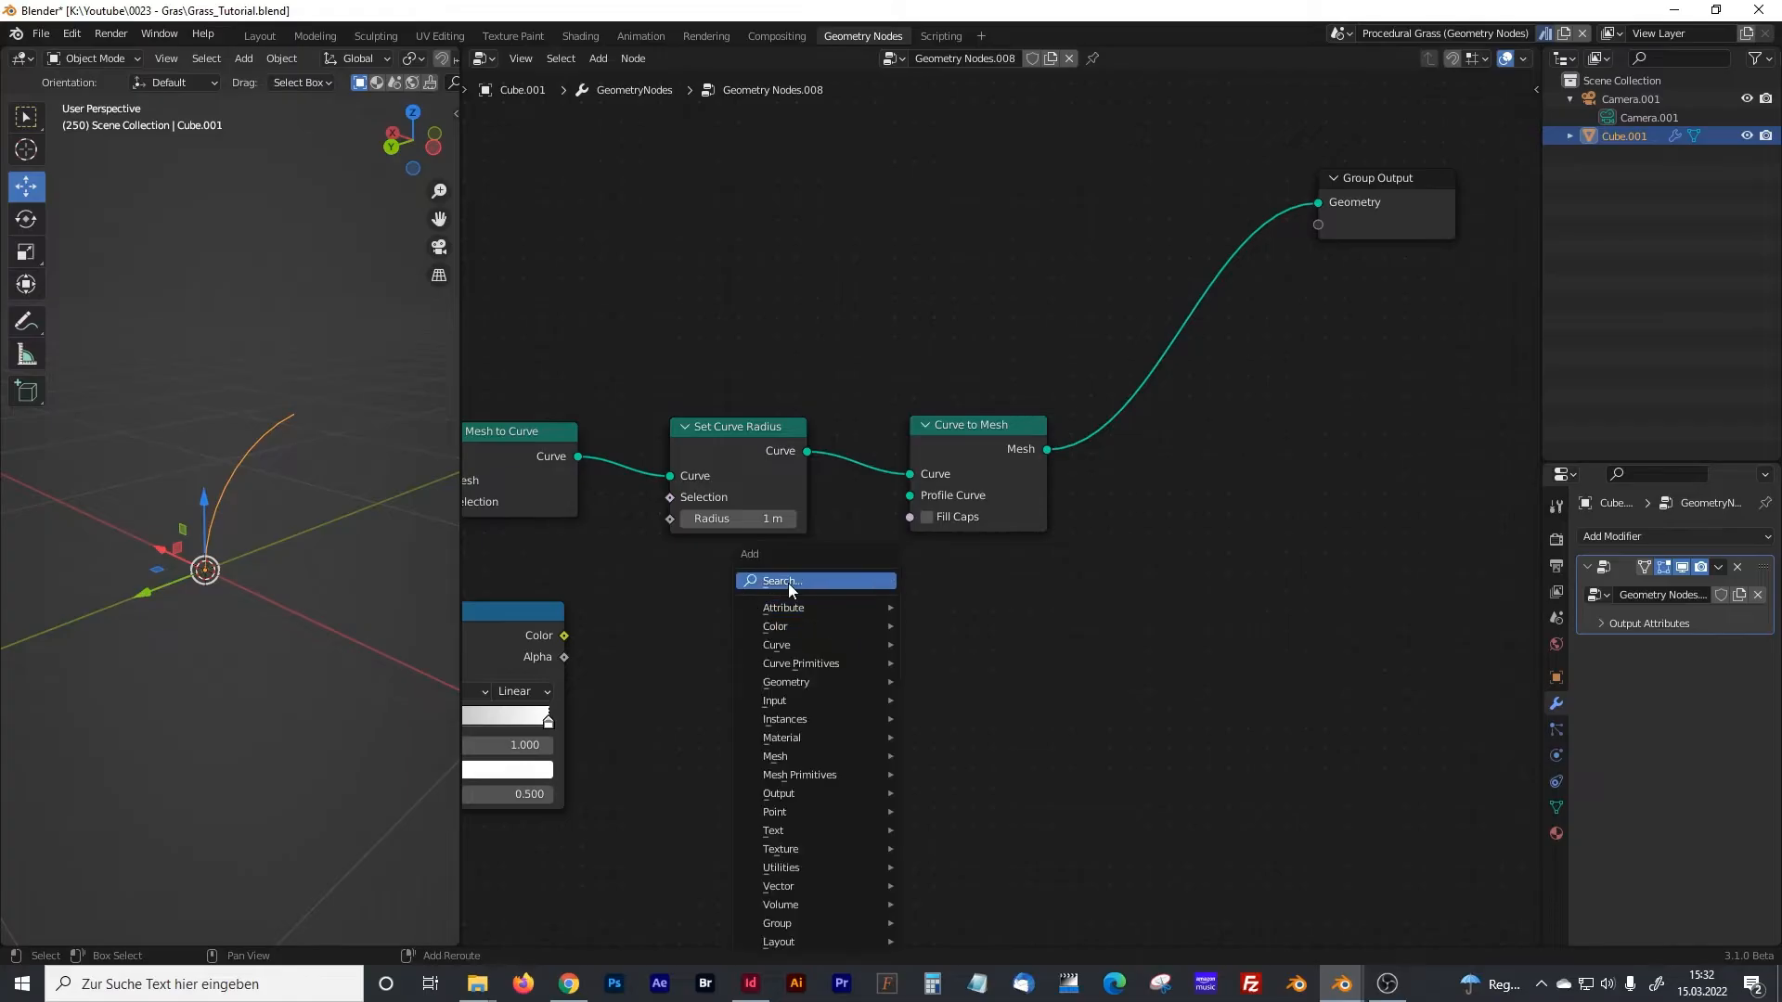
{"action": "type", "text": "curve"}
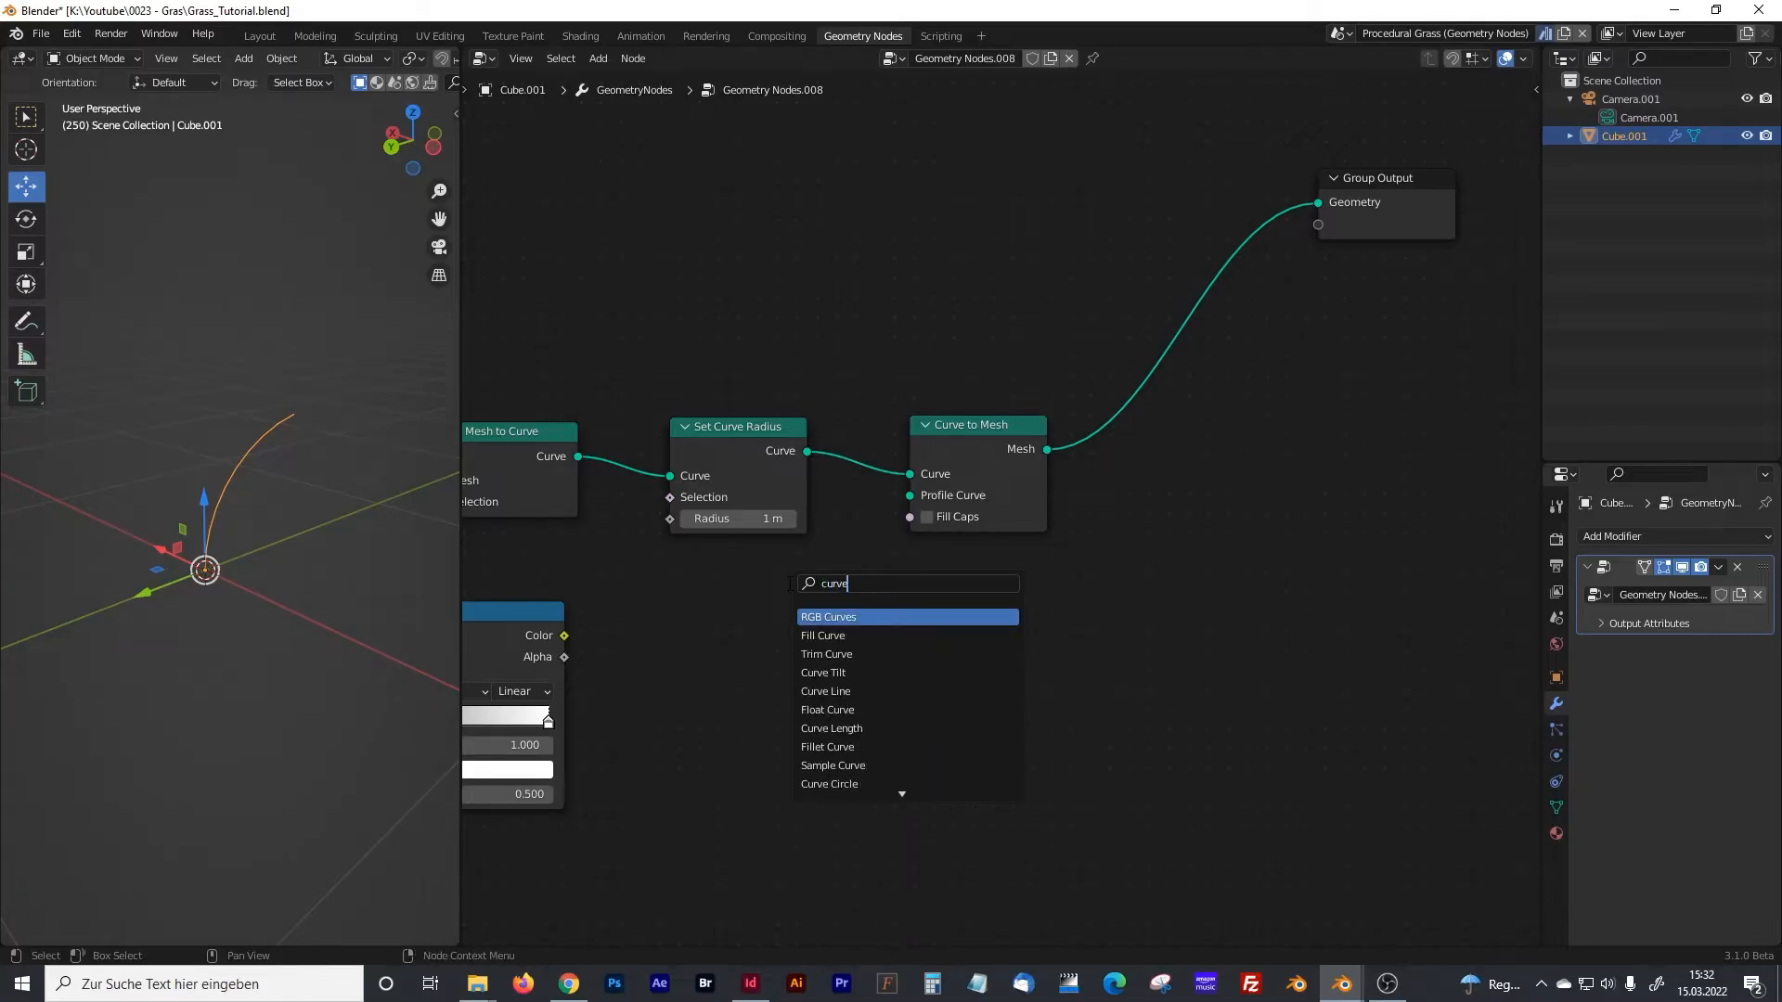
{"action": "type", "text": " lin"}
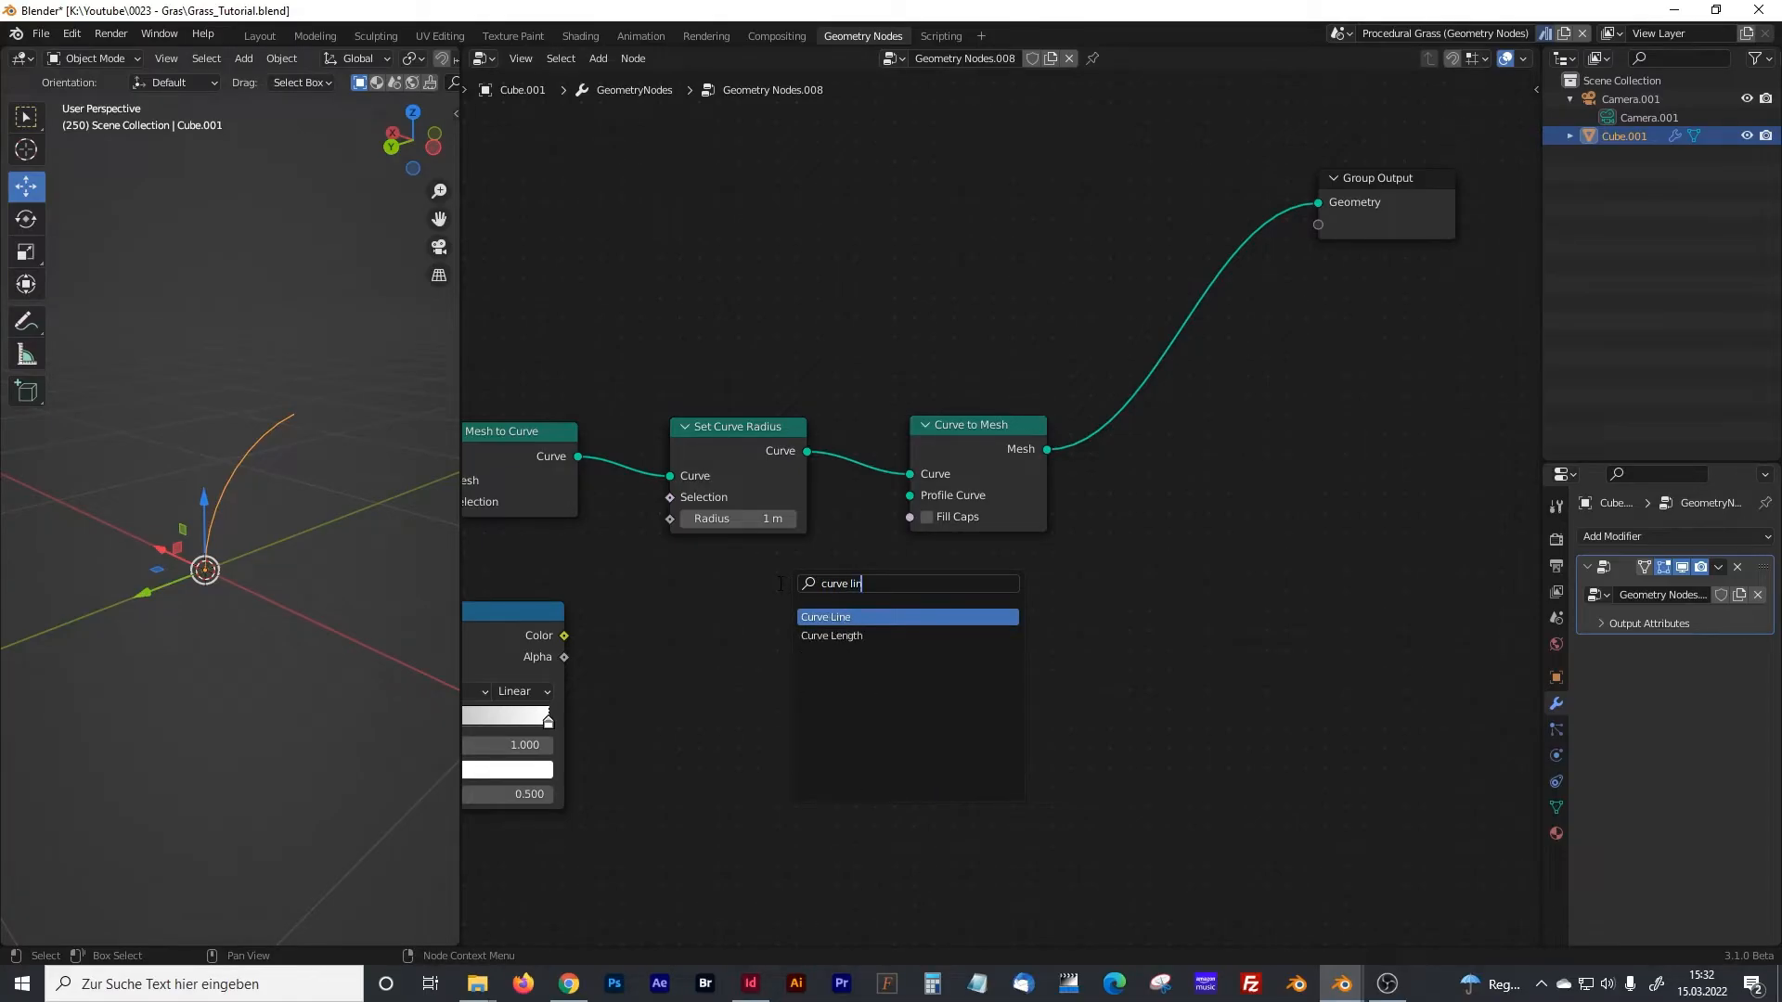
{"action": "left_click", "coordinate": [823, 616]}
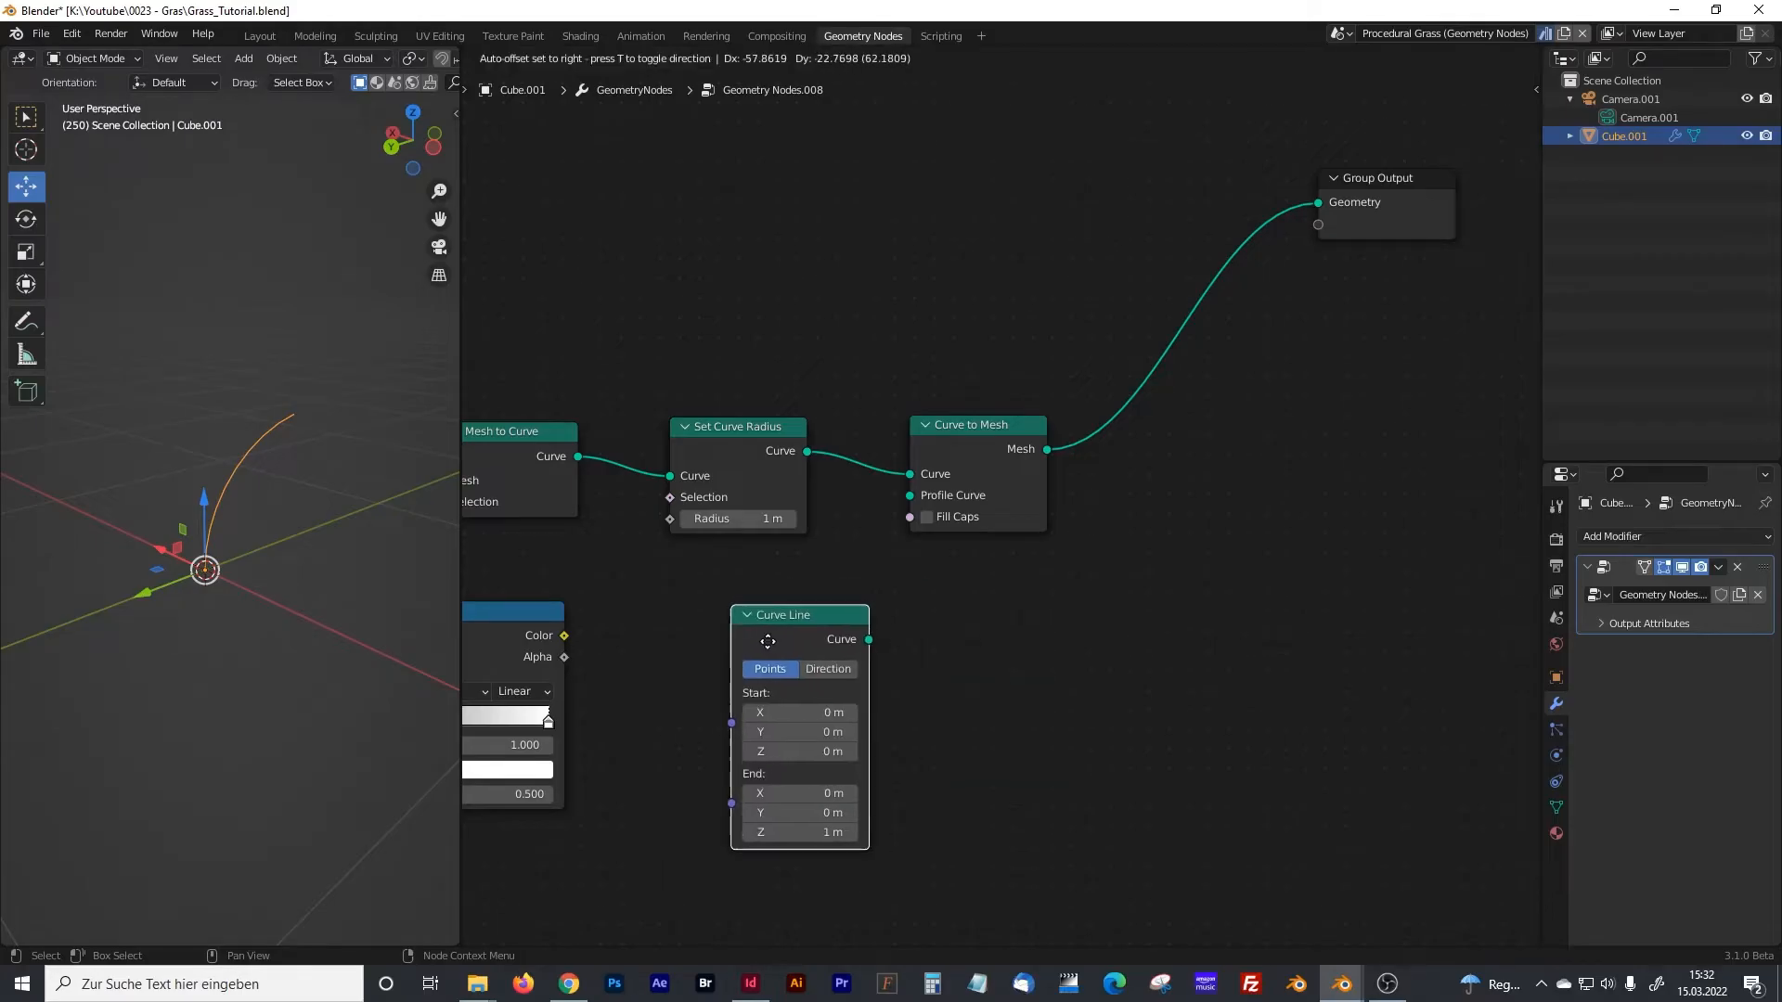
{"action": "left_click", "coordinate": [769, 614]}
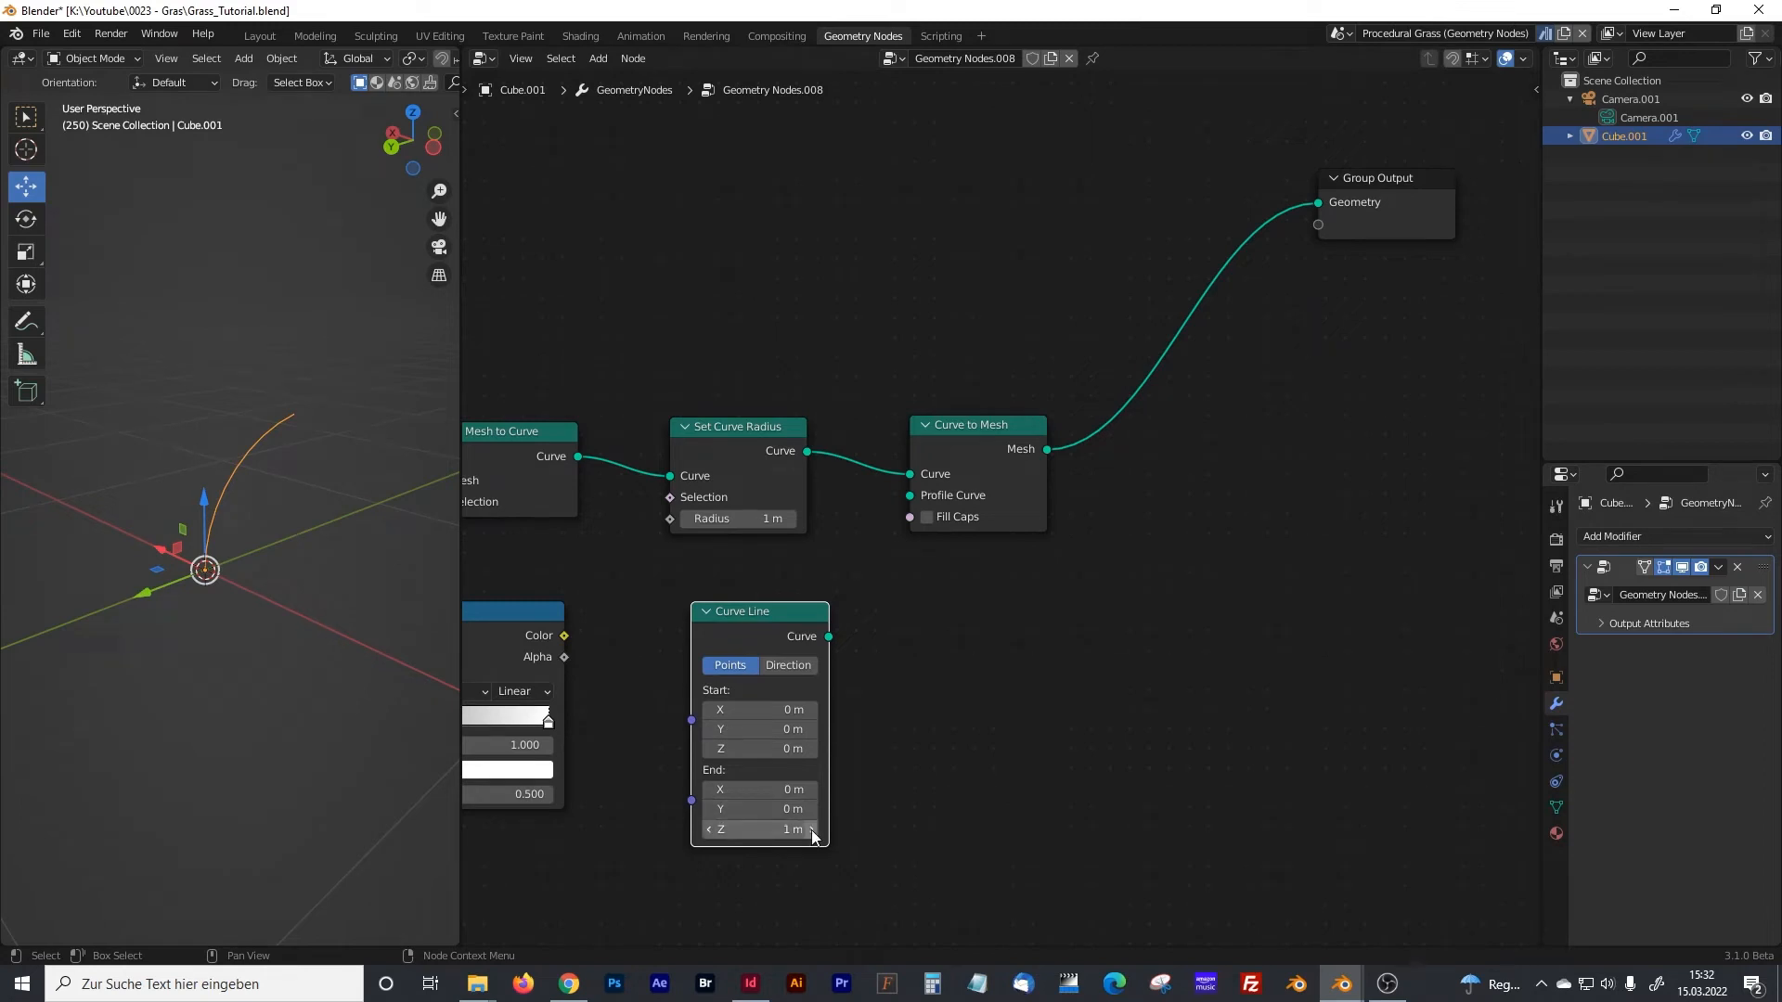
{"action": "left_click_drag", "start_coordinate": [829, 638], "coordinate": [905, 499]}
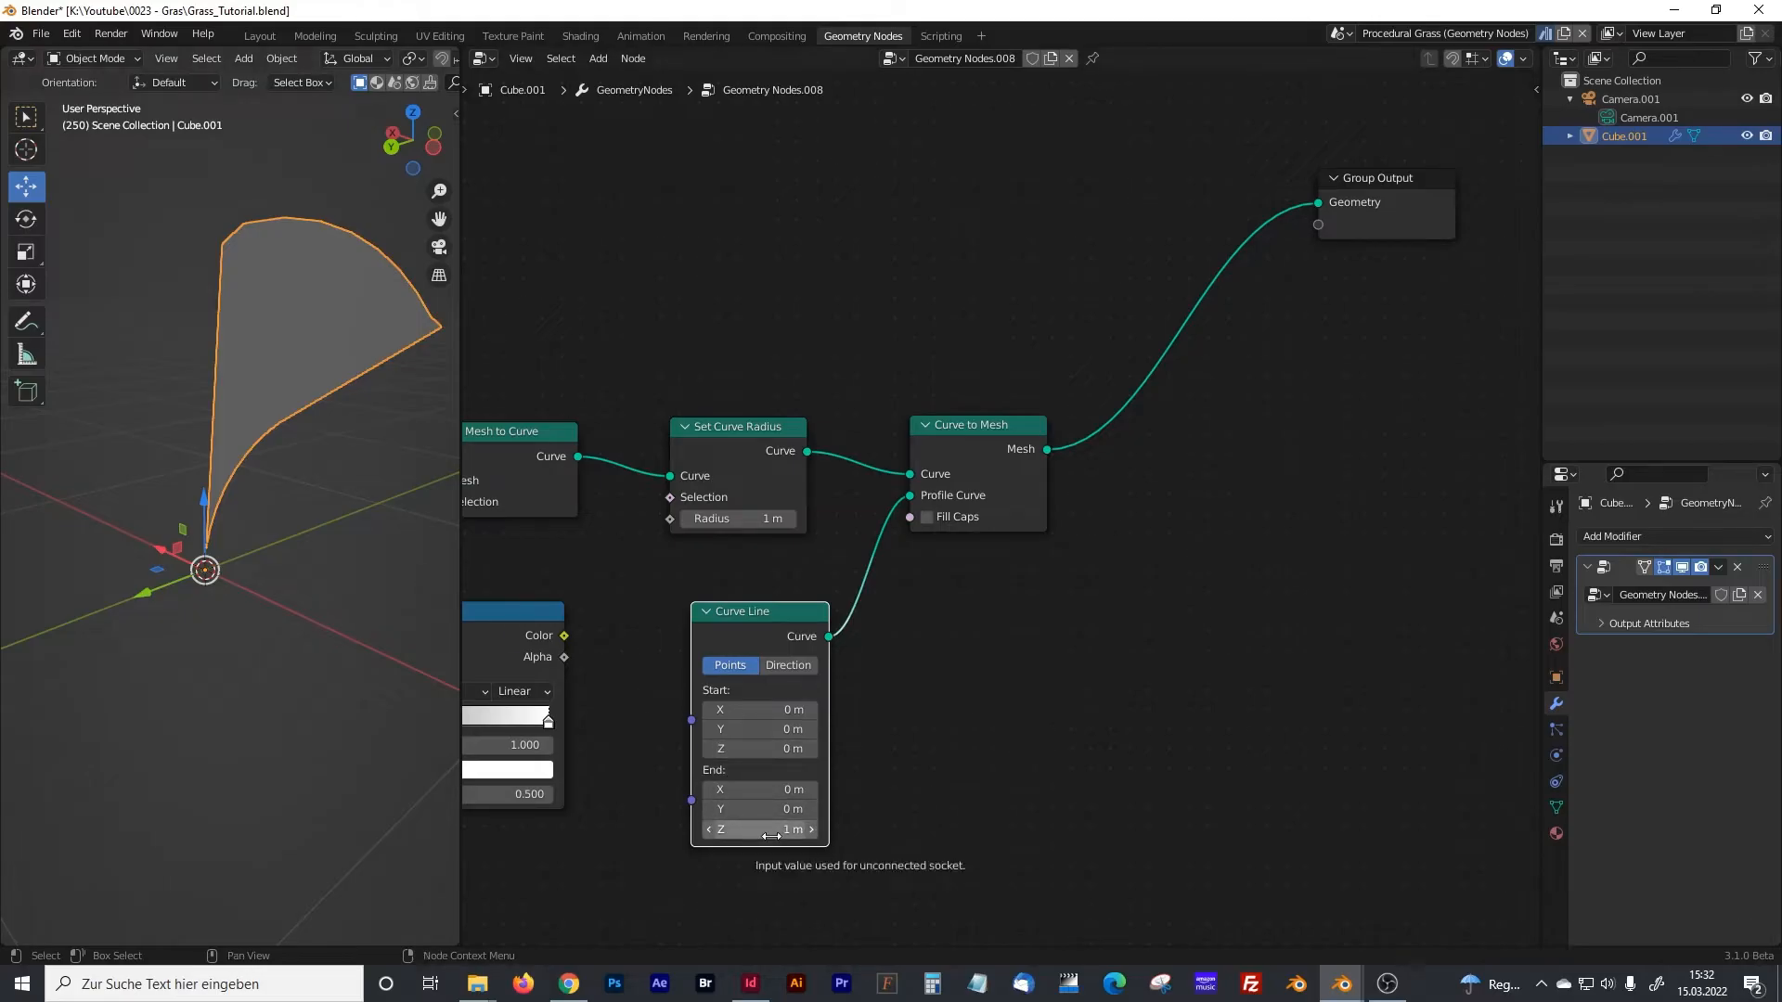
- Examine the node tree from the Mesh Line and the Mesh Bending frame's Vector Rotate axis through to the Curve Line
{"action": "scroll", "coordinate": [664, 401], "scroll_direction": "down", "scroll_amount": 3}
{"action": "middle_click_drag", "start_coordinate": [715, 423], "coordinate": [1172, 567]}
{"action": "middle_click_drag", "start_coordinate": [882, 504], "coordinate": [1050, 521]}
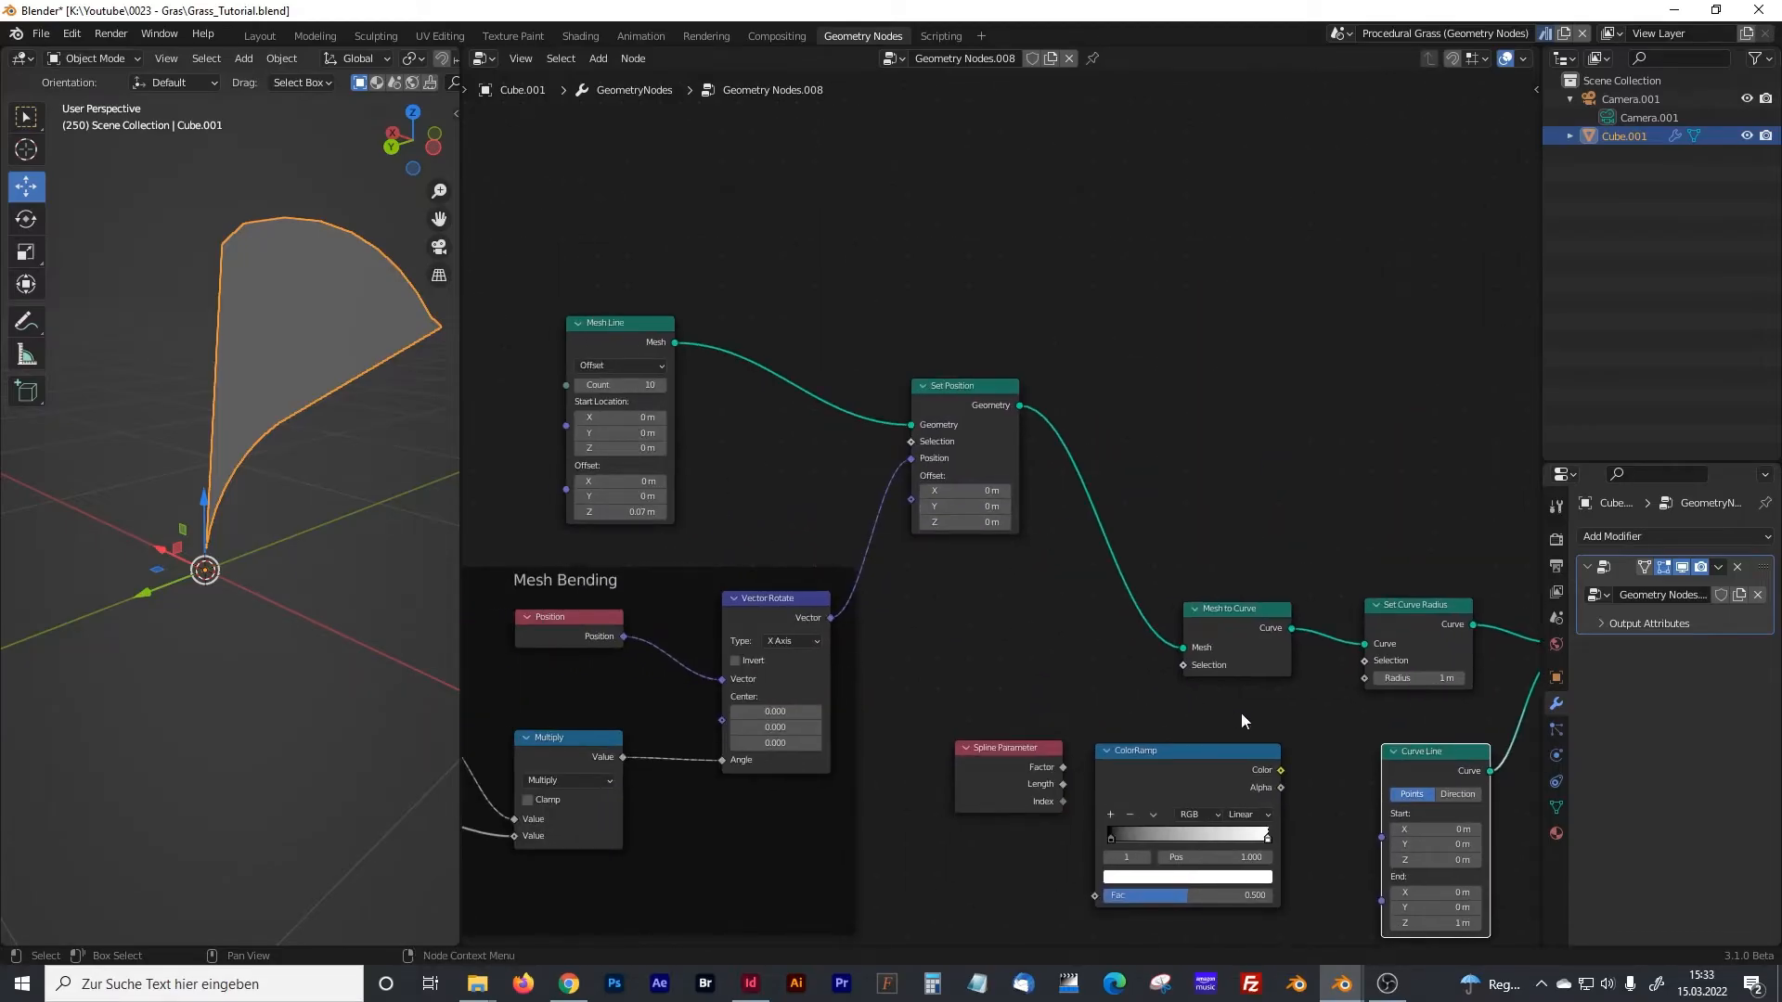
{"action": "middle_click_drag", "start_coordinate": [763, 541], "coordinate": [967, 488]}
{"action": "scroll", "coordinate": [993, 617], "scroll_direction": "up", "scroll_amount": 3}
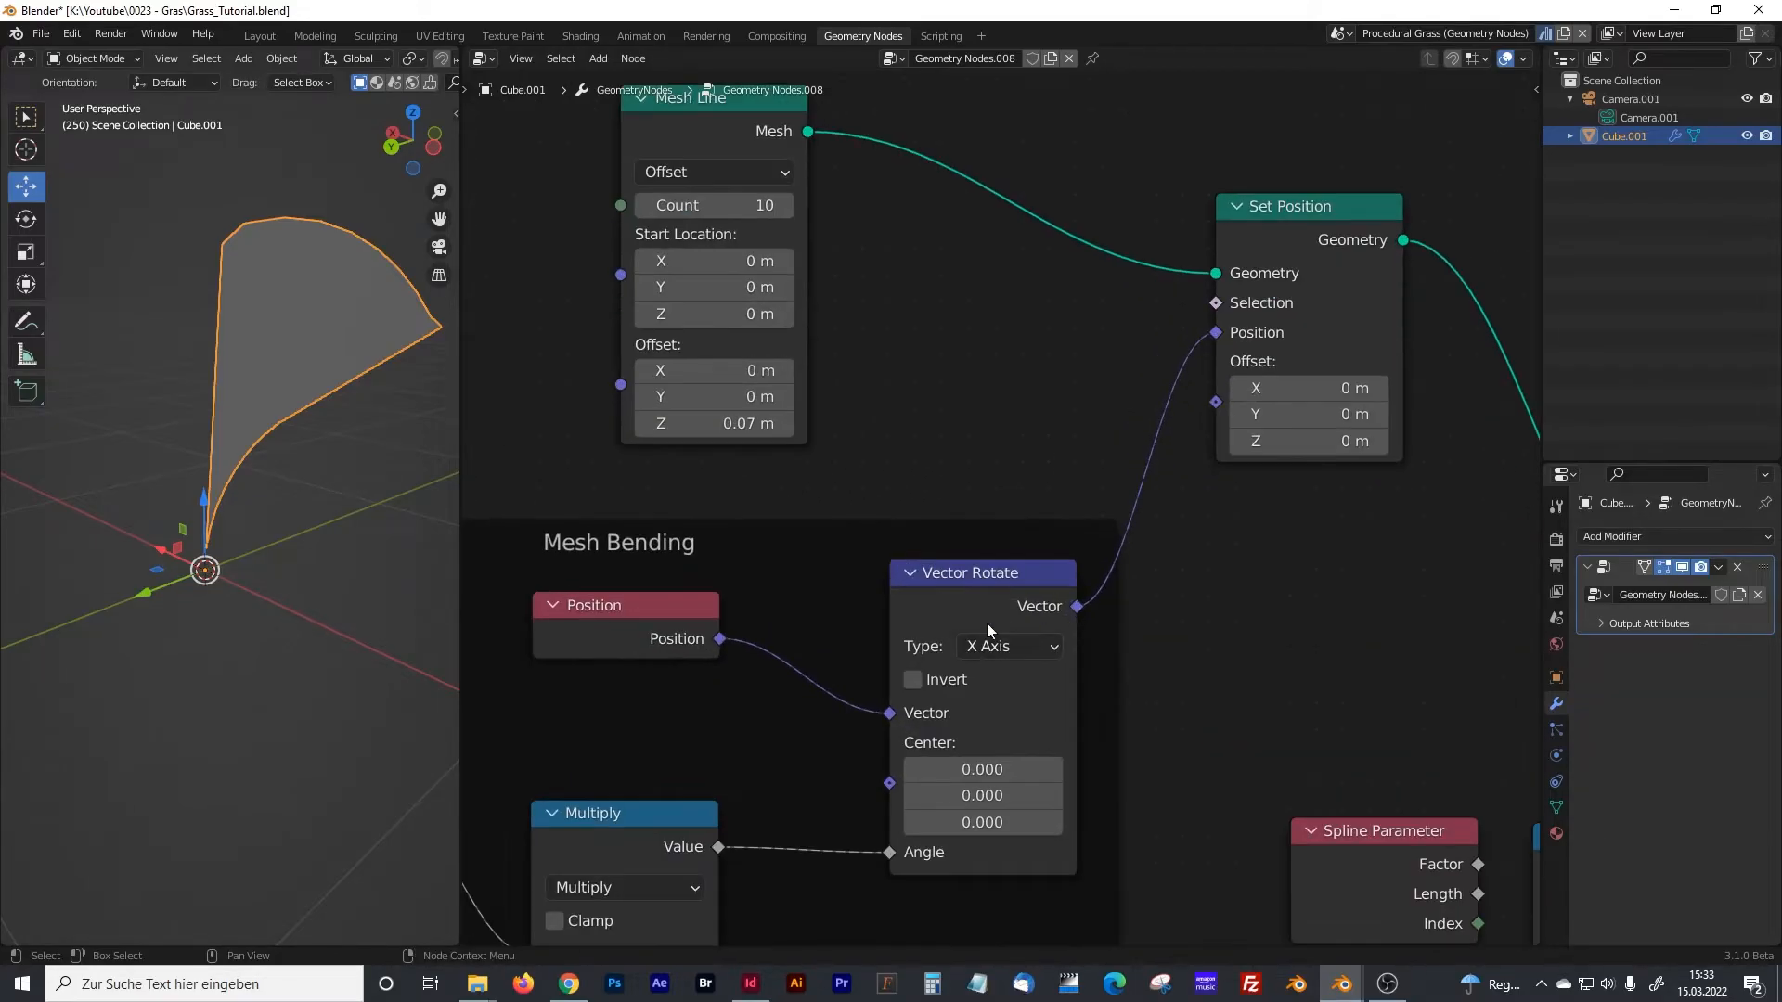
{"action": "mouse_move", "coordinate": [1079, 639]}
{"action": "middle_mouse_down"}
{"action": "mouse_move", "coordinate": [910, 545]}
{"action": "mouse_move", "coordinate": [668, 464]}
{"action": "middle_mouse_up"}
{"action": "middle_click_drag", "start_coordinate": [1301, 598], "coordinate": [703, 466]}
{"action": "middle_click_drag", "start_coordinate": [919, 504], "coordinate": [660, 456]}
{"action": "middle_click_drag", "start_coordinate": [1131, 551], "coordinate": [1203, 521]}
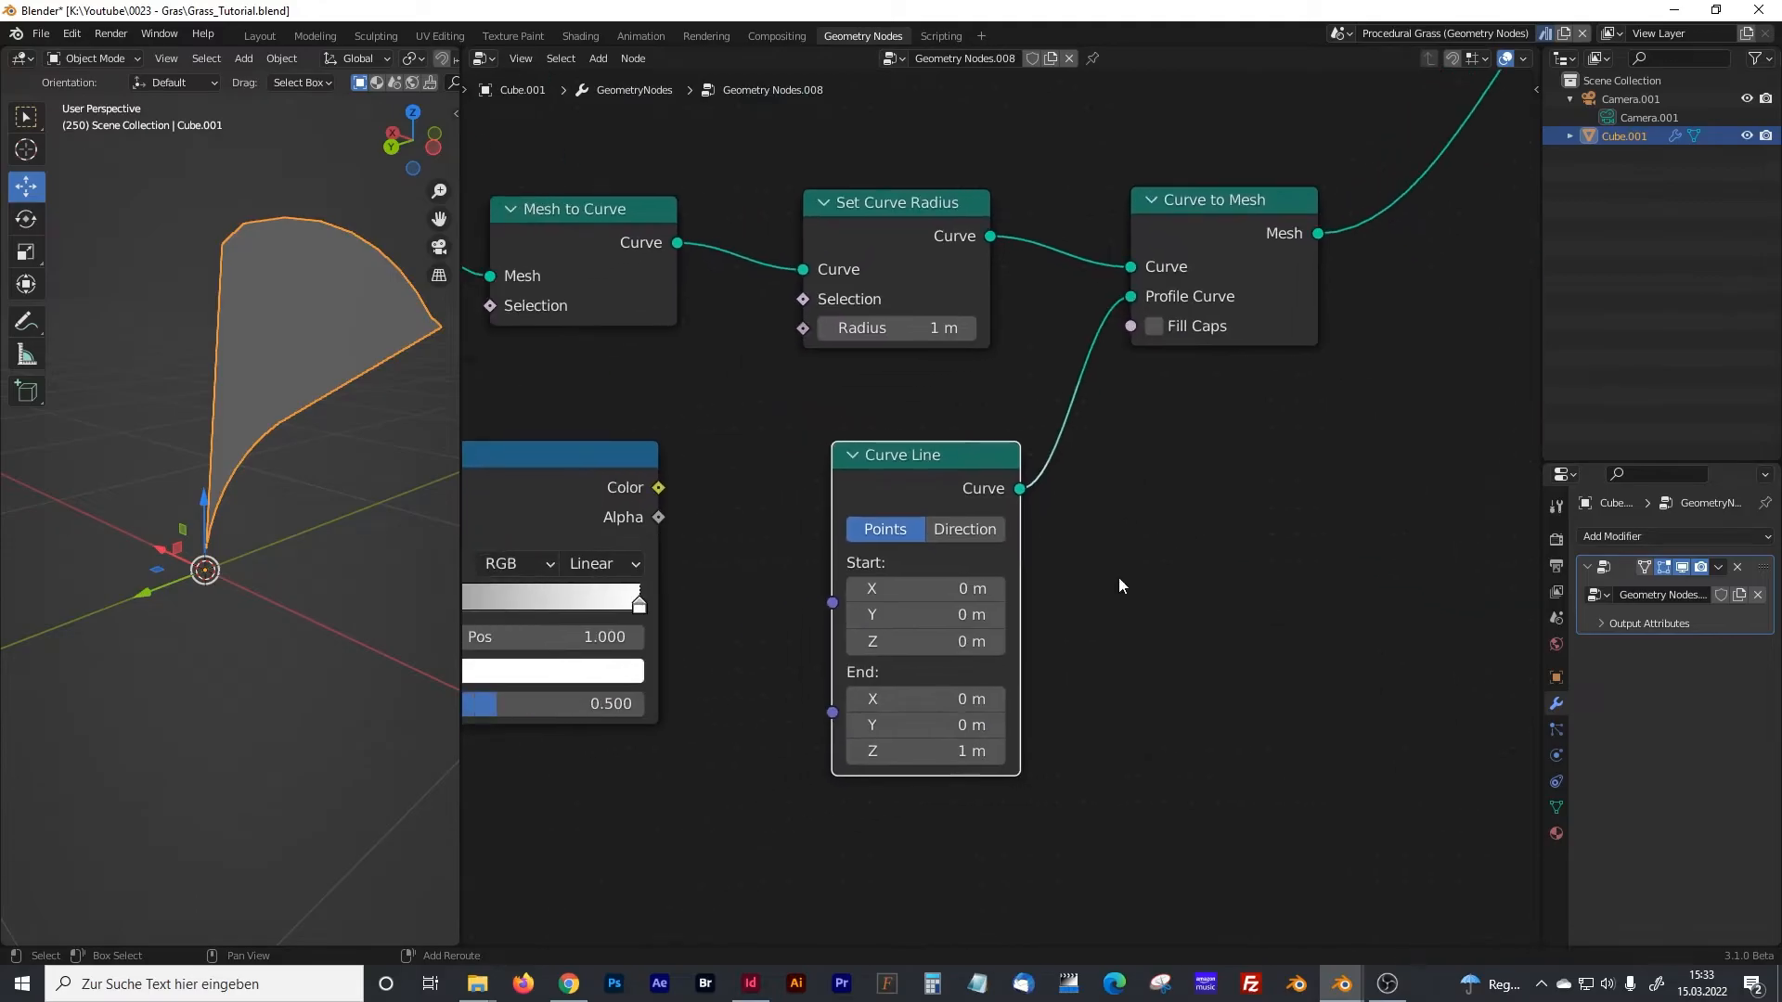
- Set the Curve Line's end point to X 1 m and Z 0 m
{"action": "left_click", "coordinate": [962, 698]}
{"action": "type", "text": "1"}
{"action": "key", "text": "Return"}
{"action": "left_click", "coordinate": [968, 751]}
{"action": "type", "text": "0"}
{"action": "key", "text": "Return"}
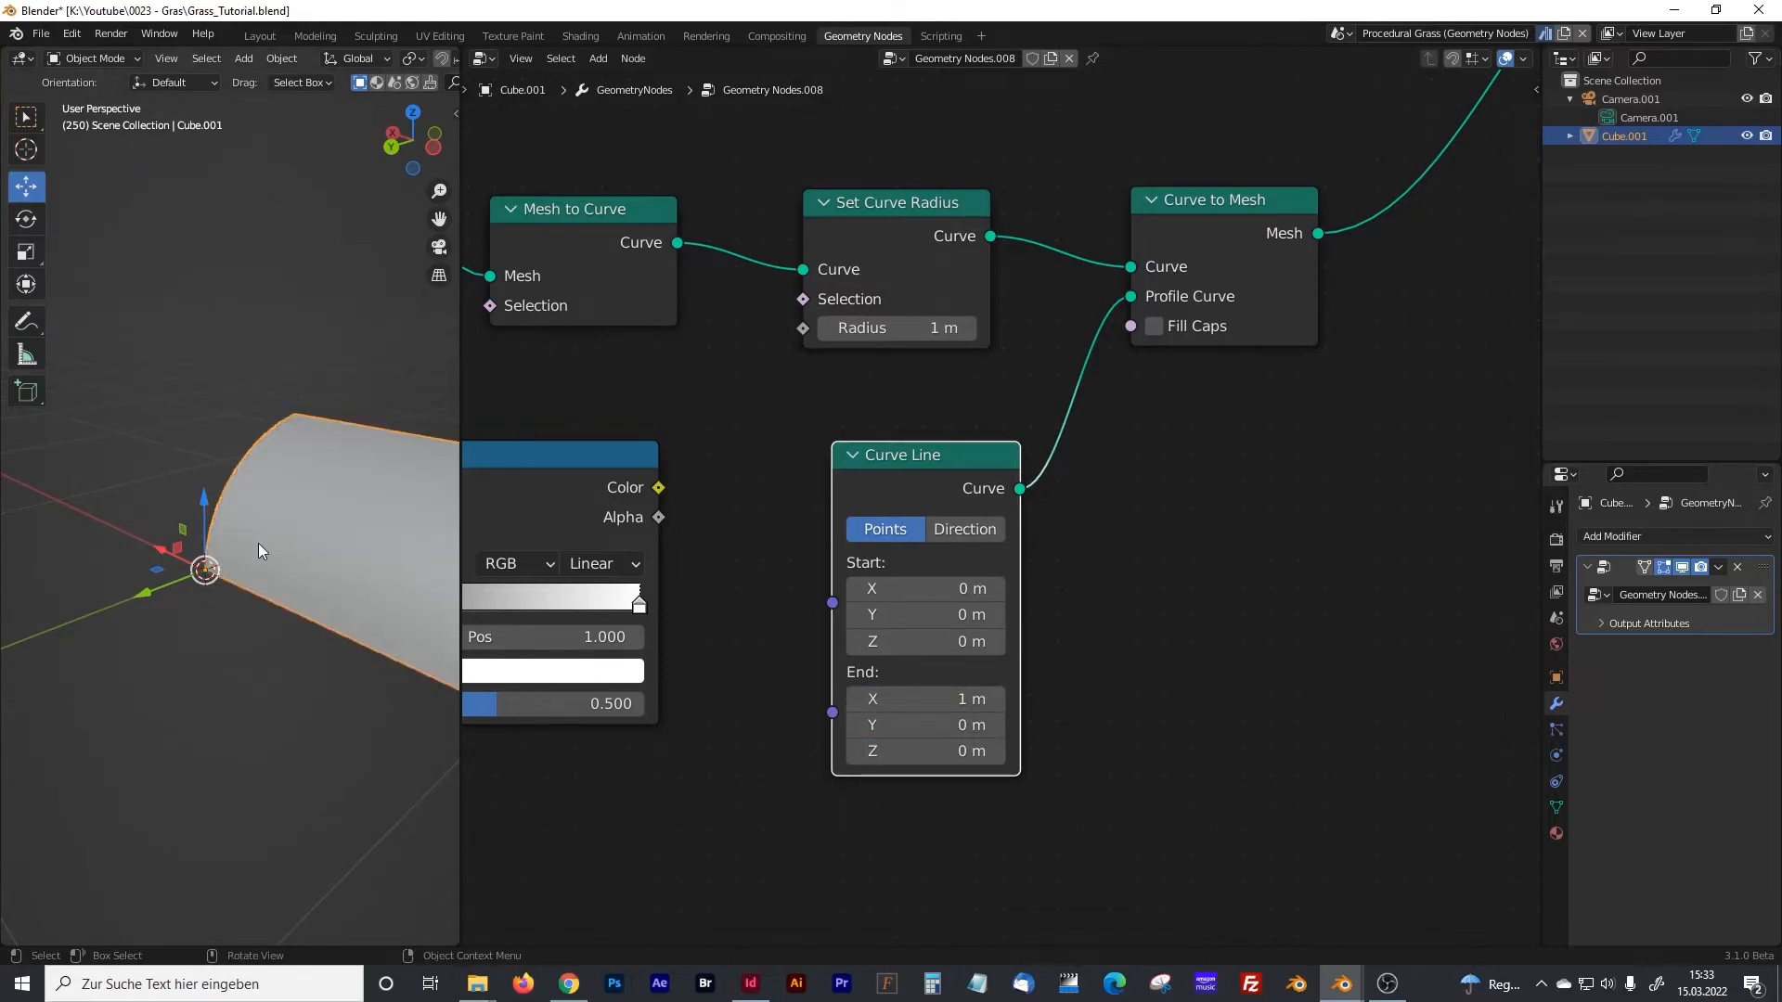
- Try an end X value of 0.4 m on the Curve Line and view the strip's width
{"action": "left_click", "coordinate": [963, 699]}
{"action": "type", "text": "0.4"}
{"action": "key", "text": "Return"}
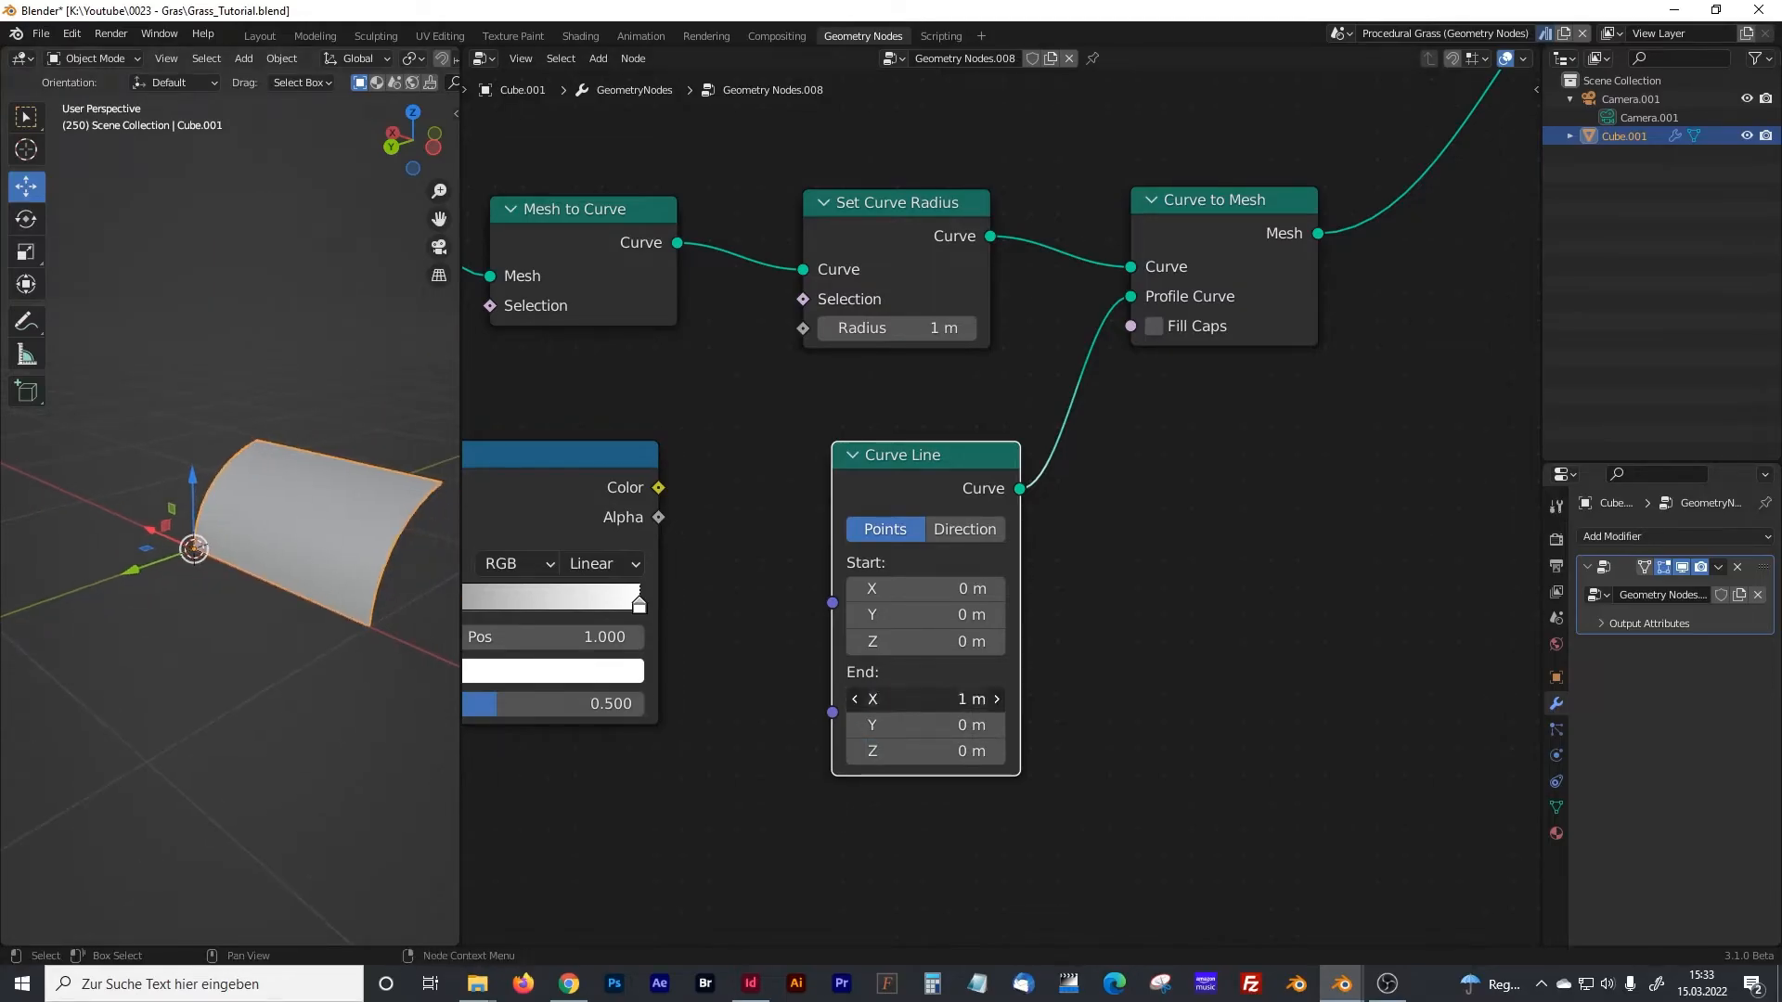
{"action": "left_click_drag", "start_coordinate": [962, 699], "coordinate": [953, 698]}
{"action": "scroll", "coordinate": [184, 511], "scroll_direction": "up", "scroll_amount": 2}
{"action": "middle_click_drag", "start_coordinate": [204, 515], "coordinate": [274, 526]}
- Set the Curve Line's end X to 0.01 m, then deselect the blade and inspect its thickness up close
{"action": "left_click", "coordinate": [972, 698]}
{"action": "type", "text": "0.01"}
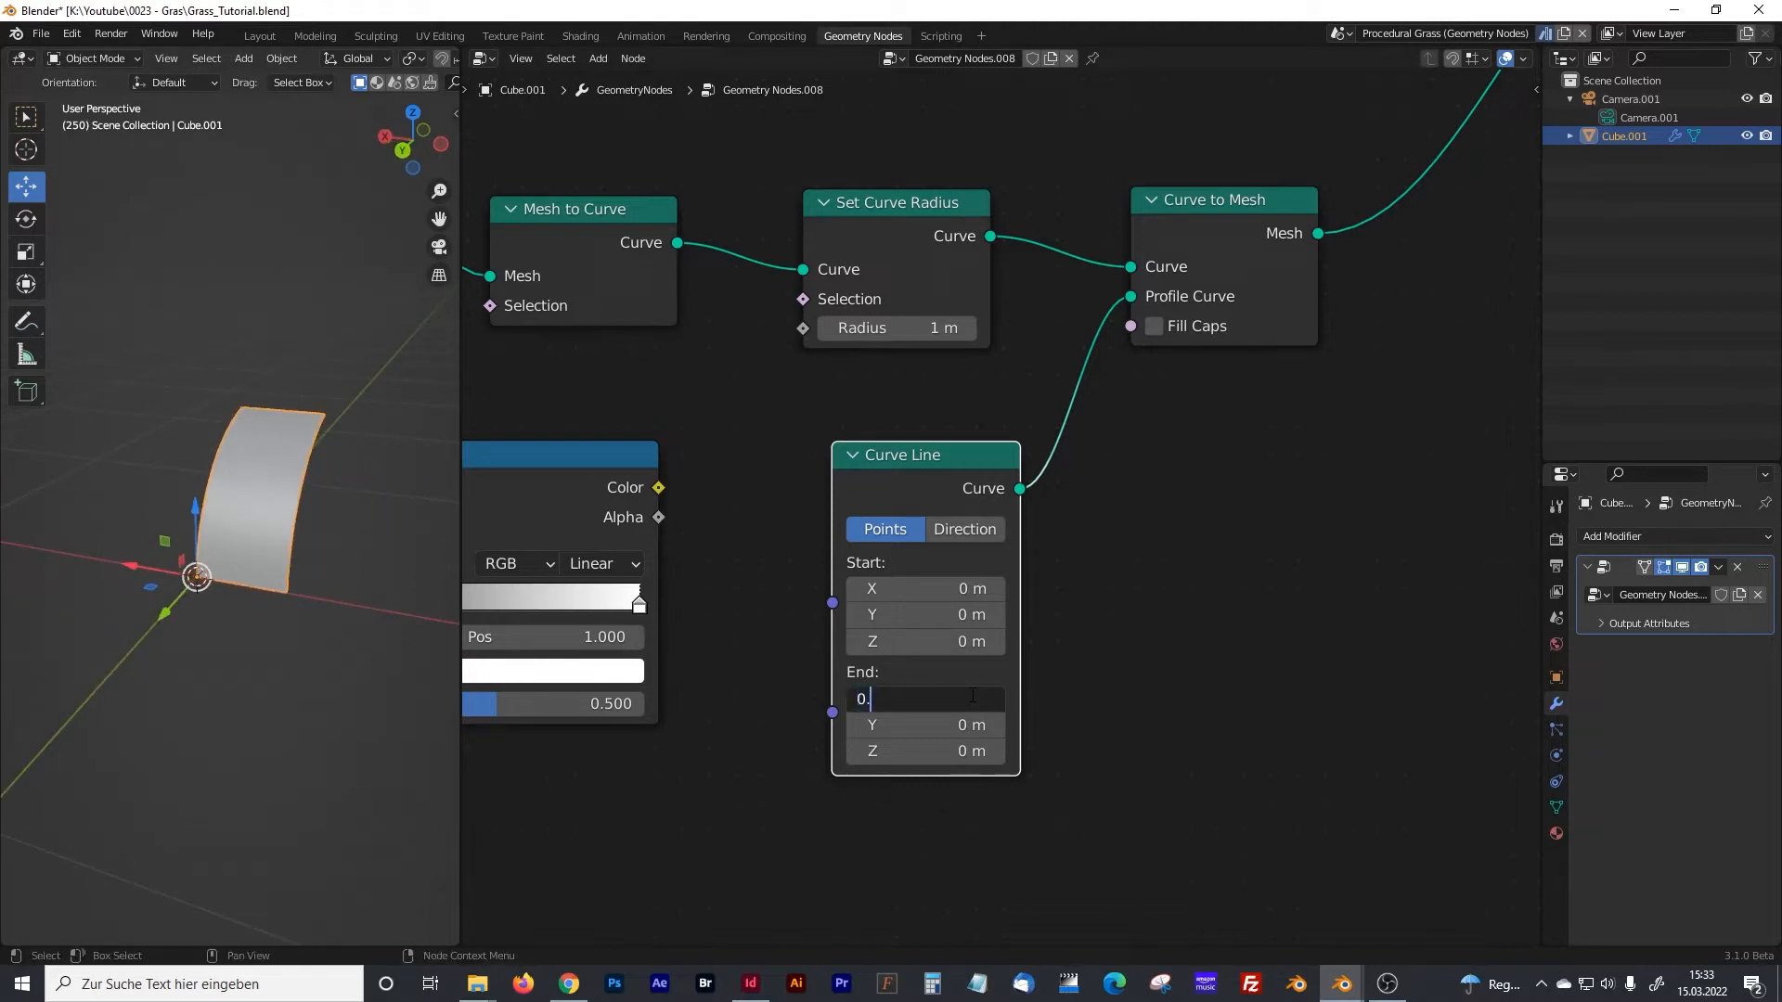
{"action": "key", "text": "Return"}
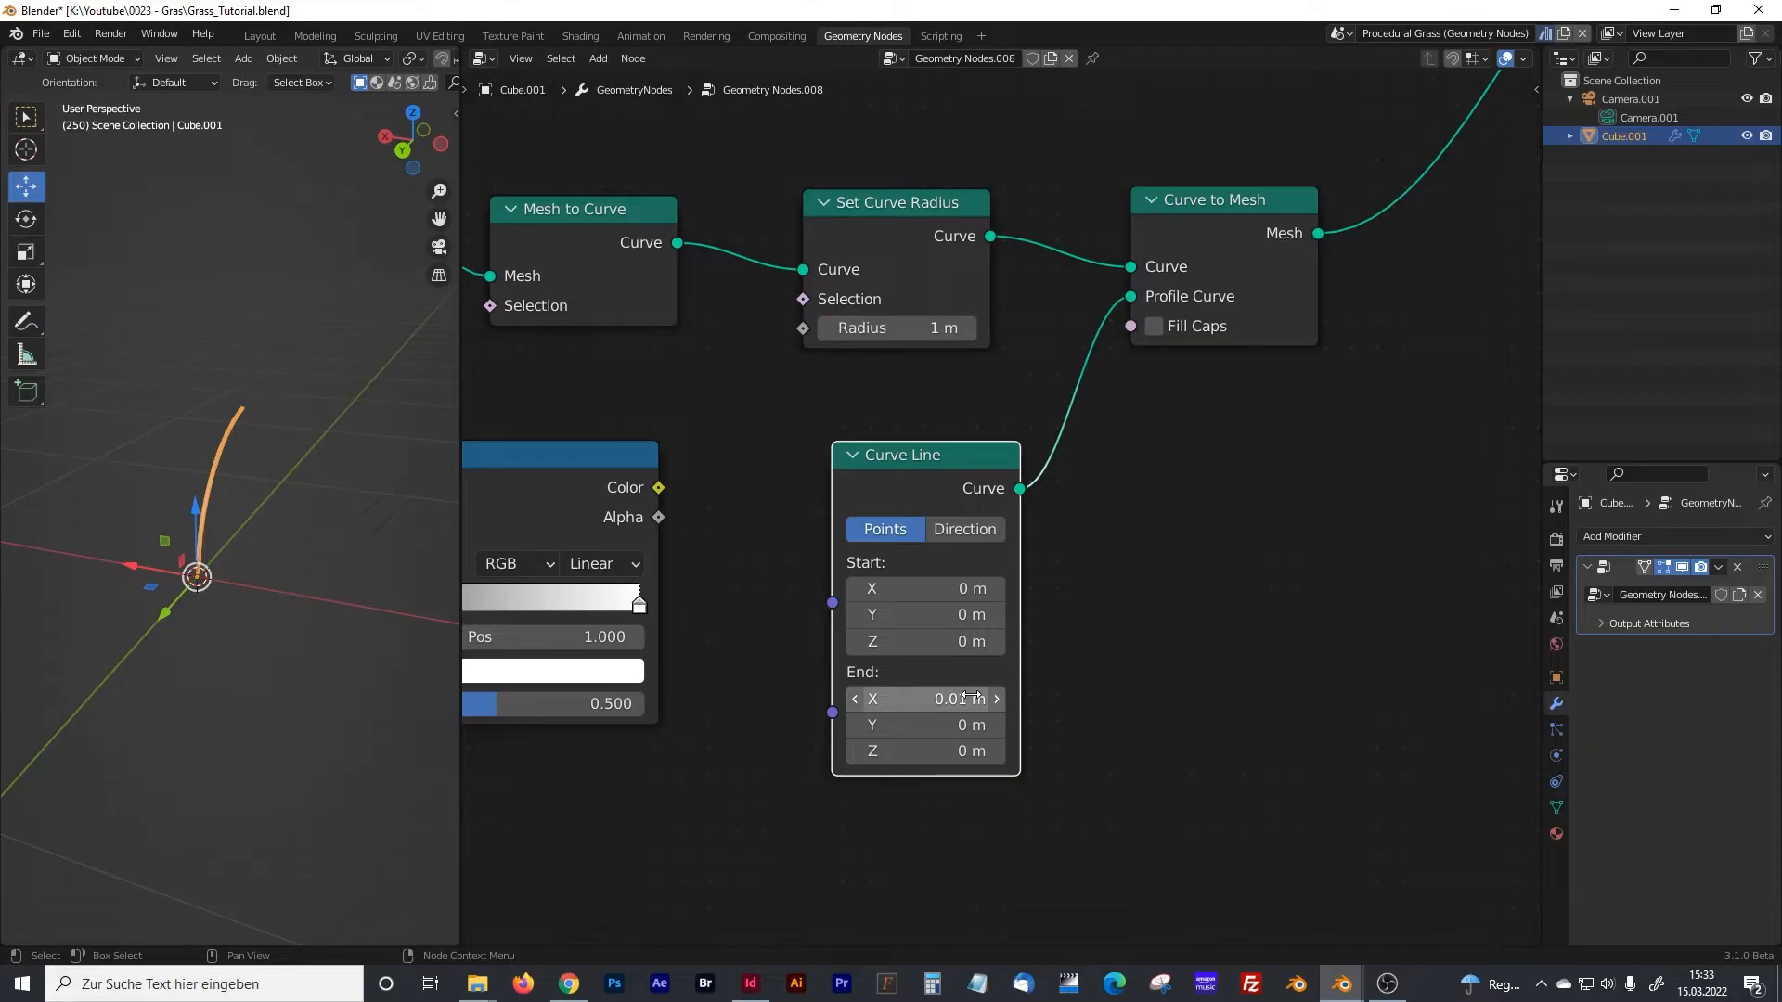
{"action": "scroll", "coordinate": [308, 590], "scroll_direction": "up", "scroll_amount": 2}
{"action": "mouse_move", "coordinate": [221, 531]}
{"action": "middle_mouse_down"}
{"action": "mouse_move", "coordinate": [249, 543]}
{"action": "mouse_move", "coordinate": [238, 520]}
{"action": "middle_mouse_up"}
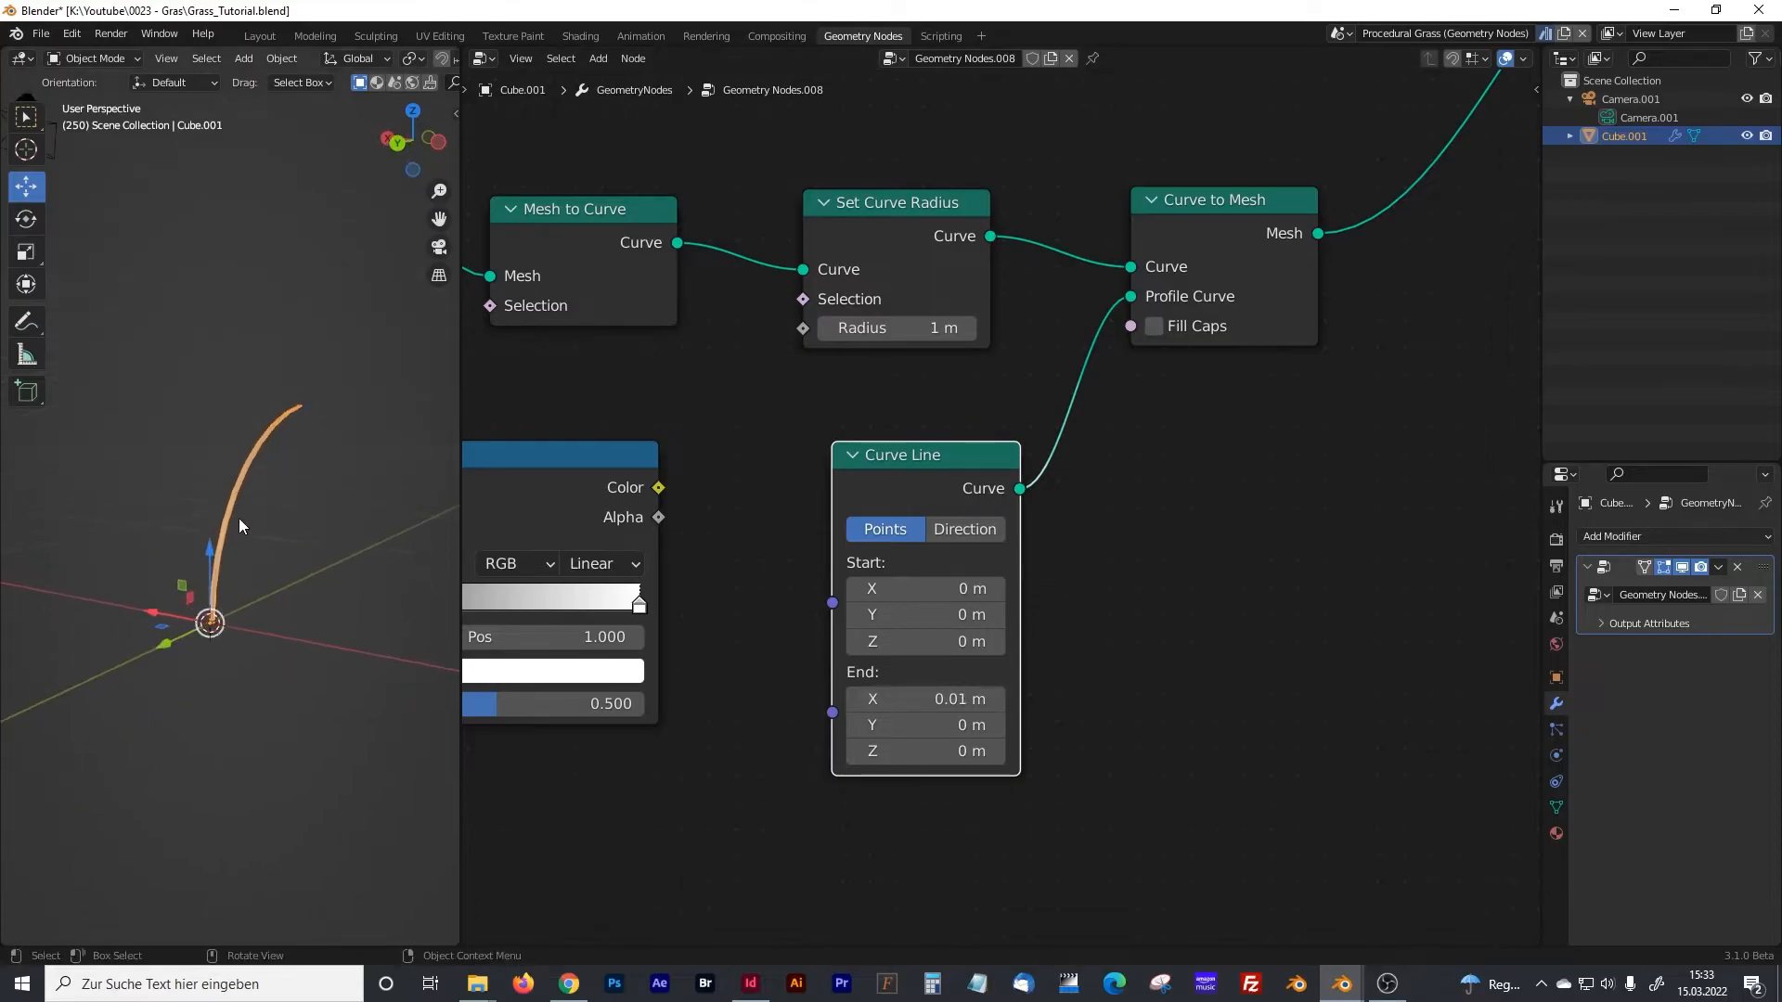
{"action": "left_click", "coordinate": [252, 510]}
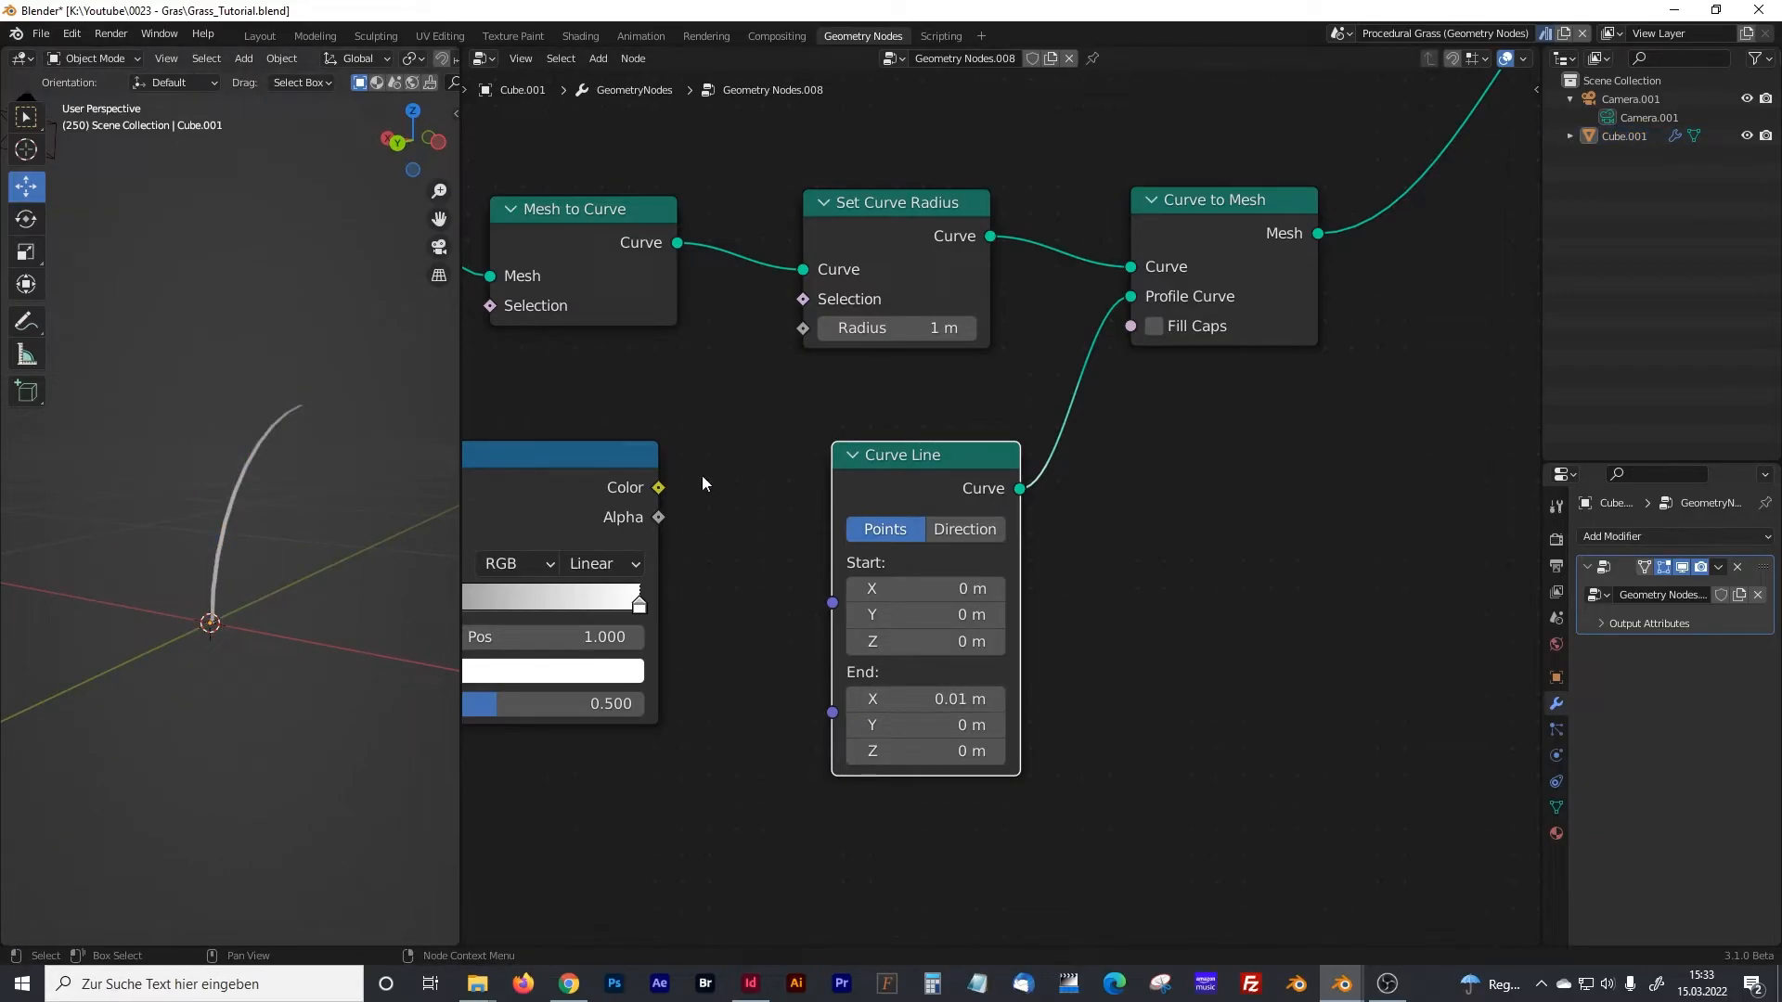
{"action": "scroll", "coordinate": [232, 537], "scroll_direction": "up", "scroll_amount": 2}
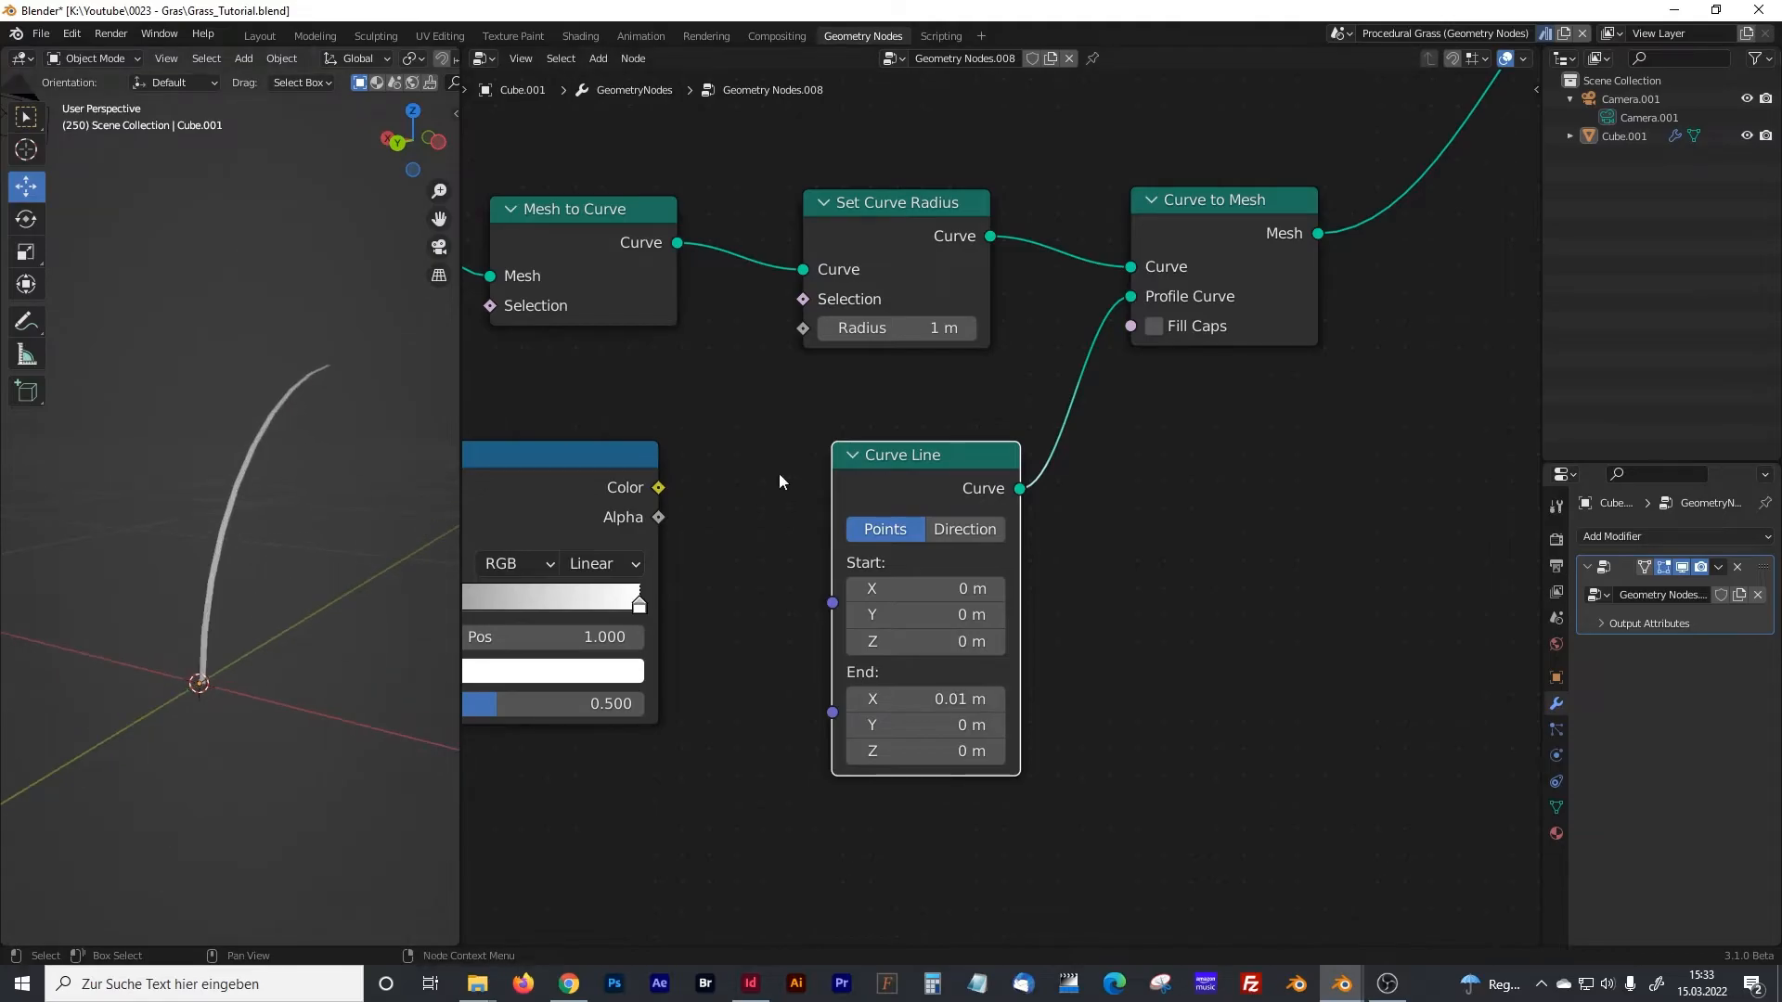
- Connect Spline Parameter's Factor to the ColorRamp's Fac, and the ColorRamp's Color to the Radius of Set Curve Radius
{"action": "scroll", "coordinate": [778, 471], "scroll_direction": "down", "scroll_amount": 1}
{"action": "middle_click_drag", "start_coordinate": [778, 470], "coordinate": [1044, 479]}
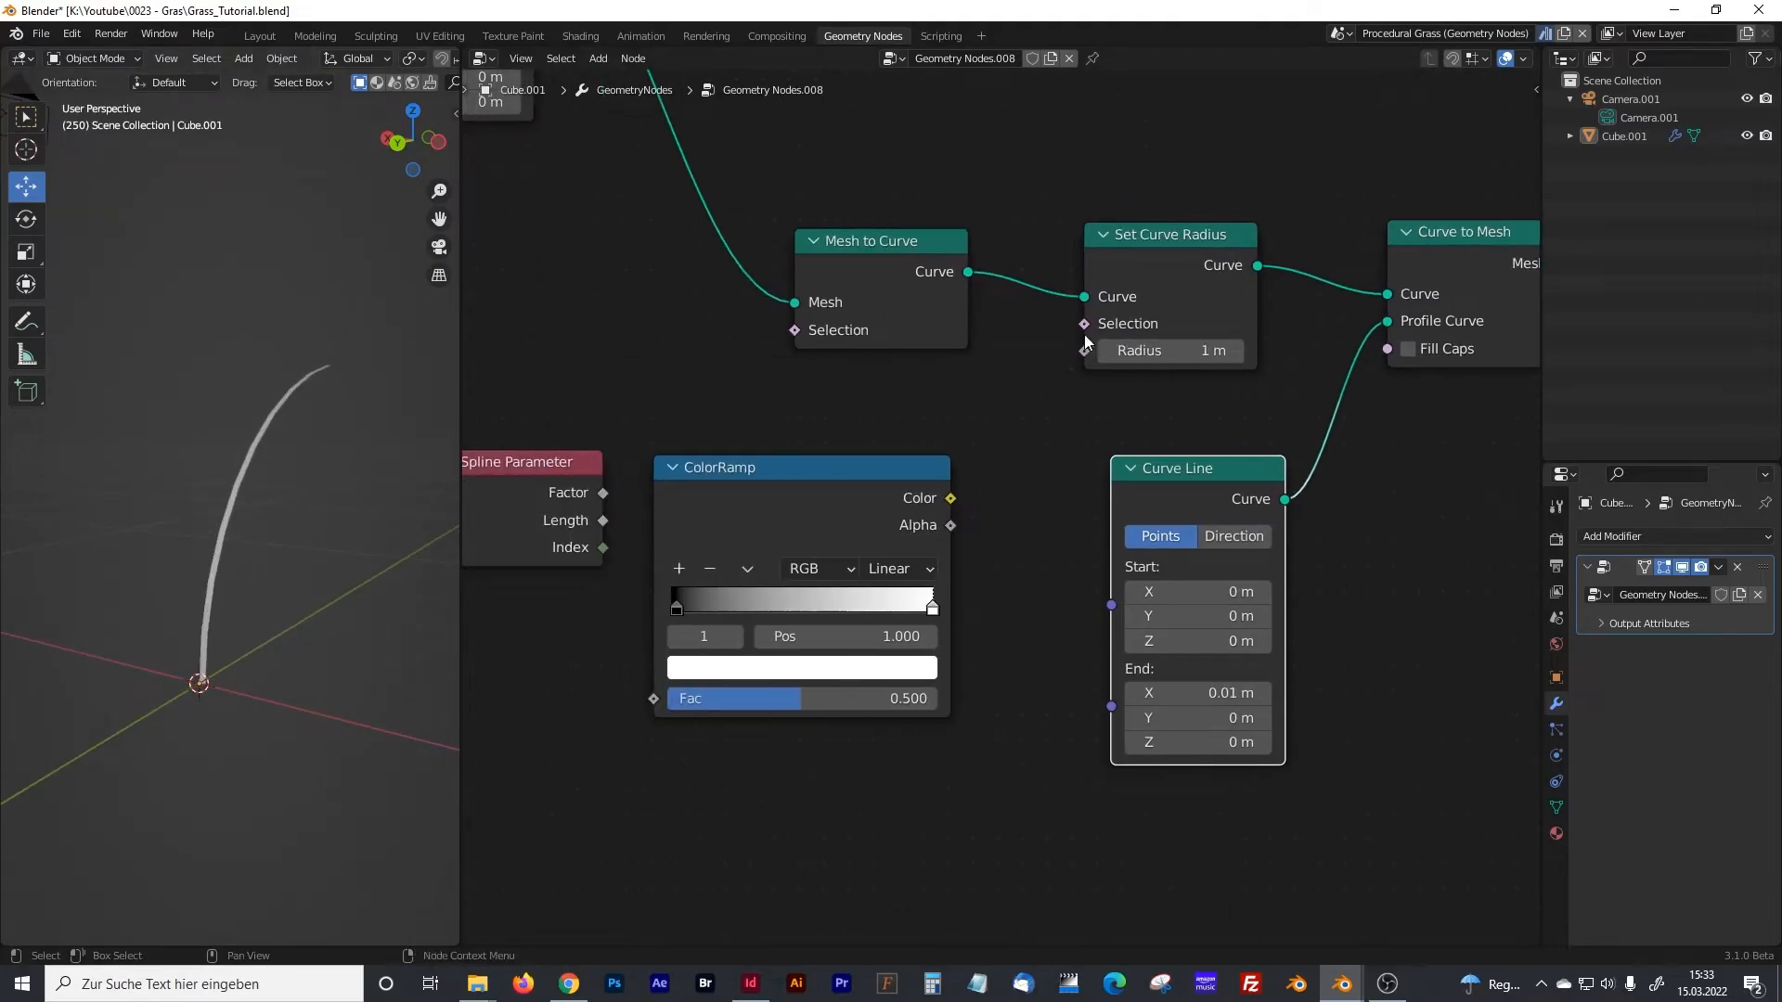
{"action": "left_click_drag", "start_coordinate": [566, 462], "coordinate": [560, 466]}
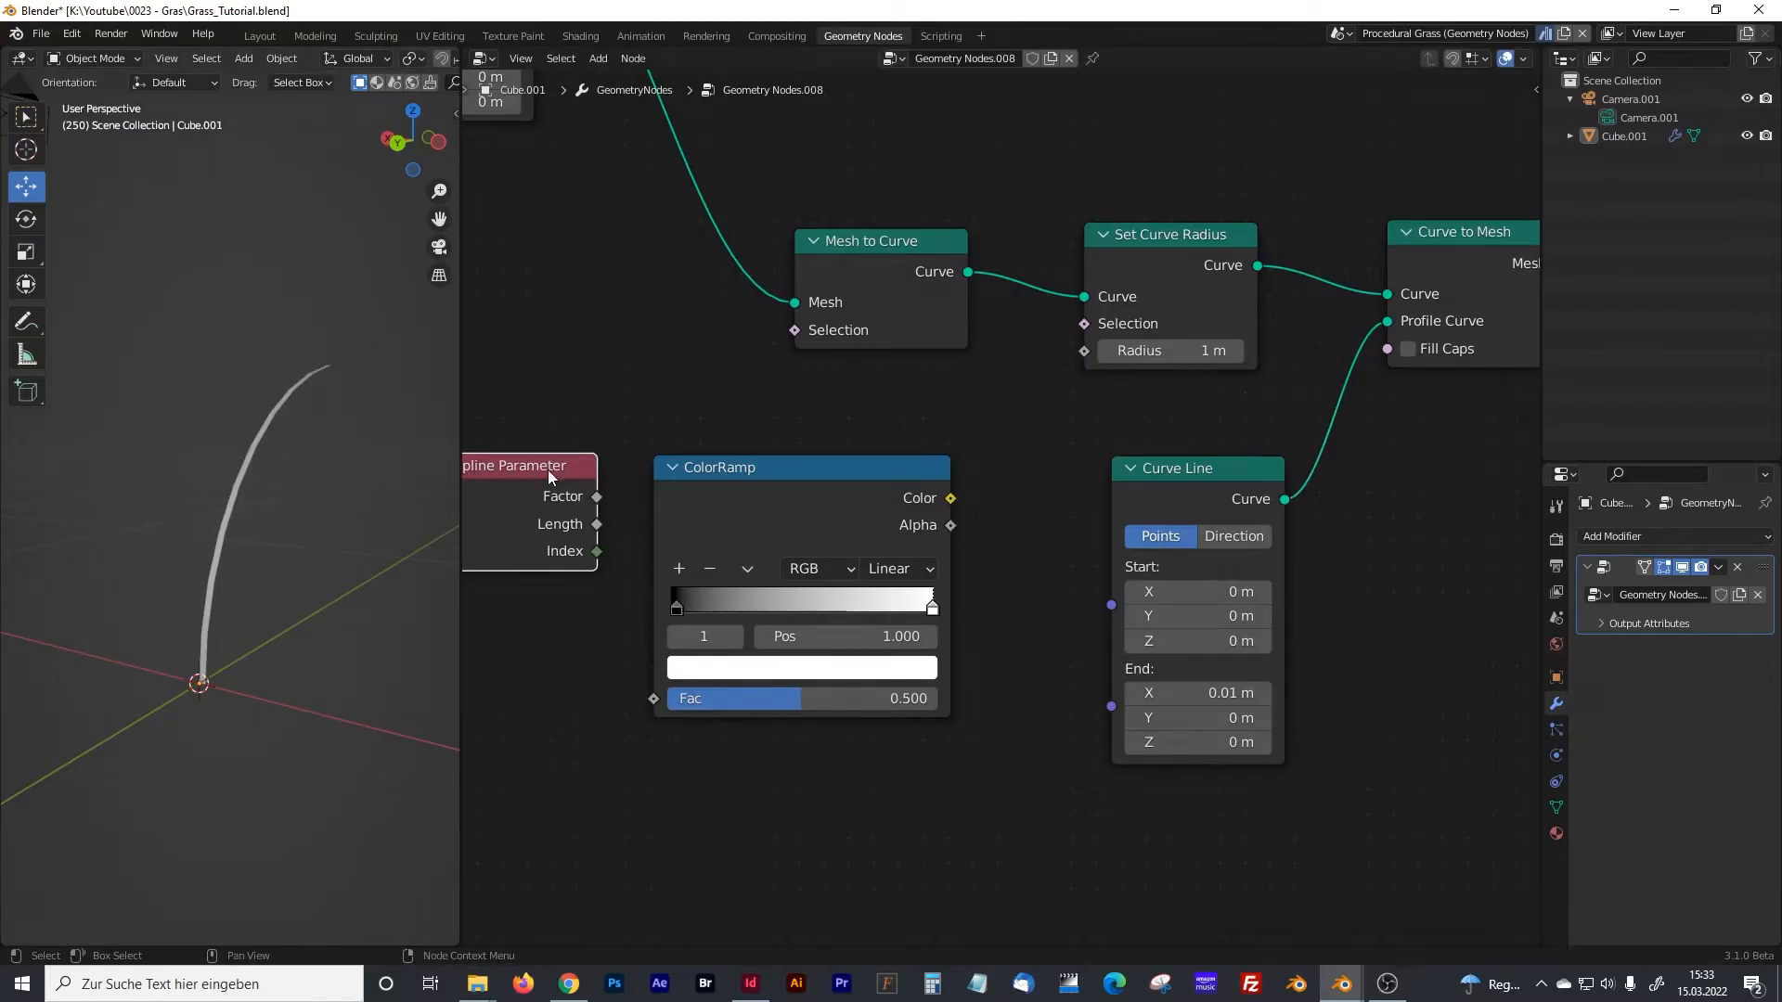
{"action": "middle_click_drag", "start_coordinate": [677, 400], "coordinate": [763, 402]}
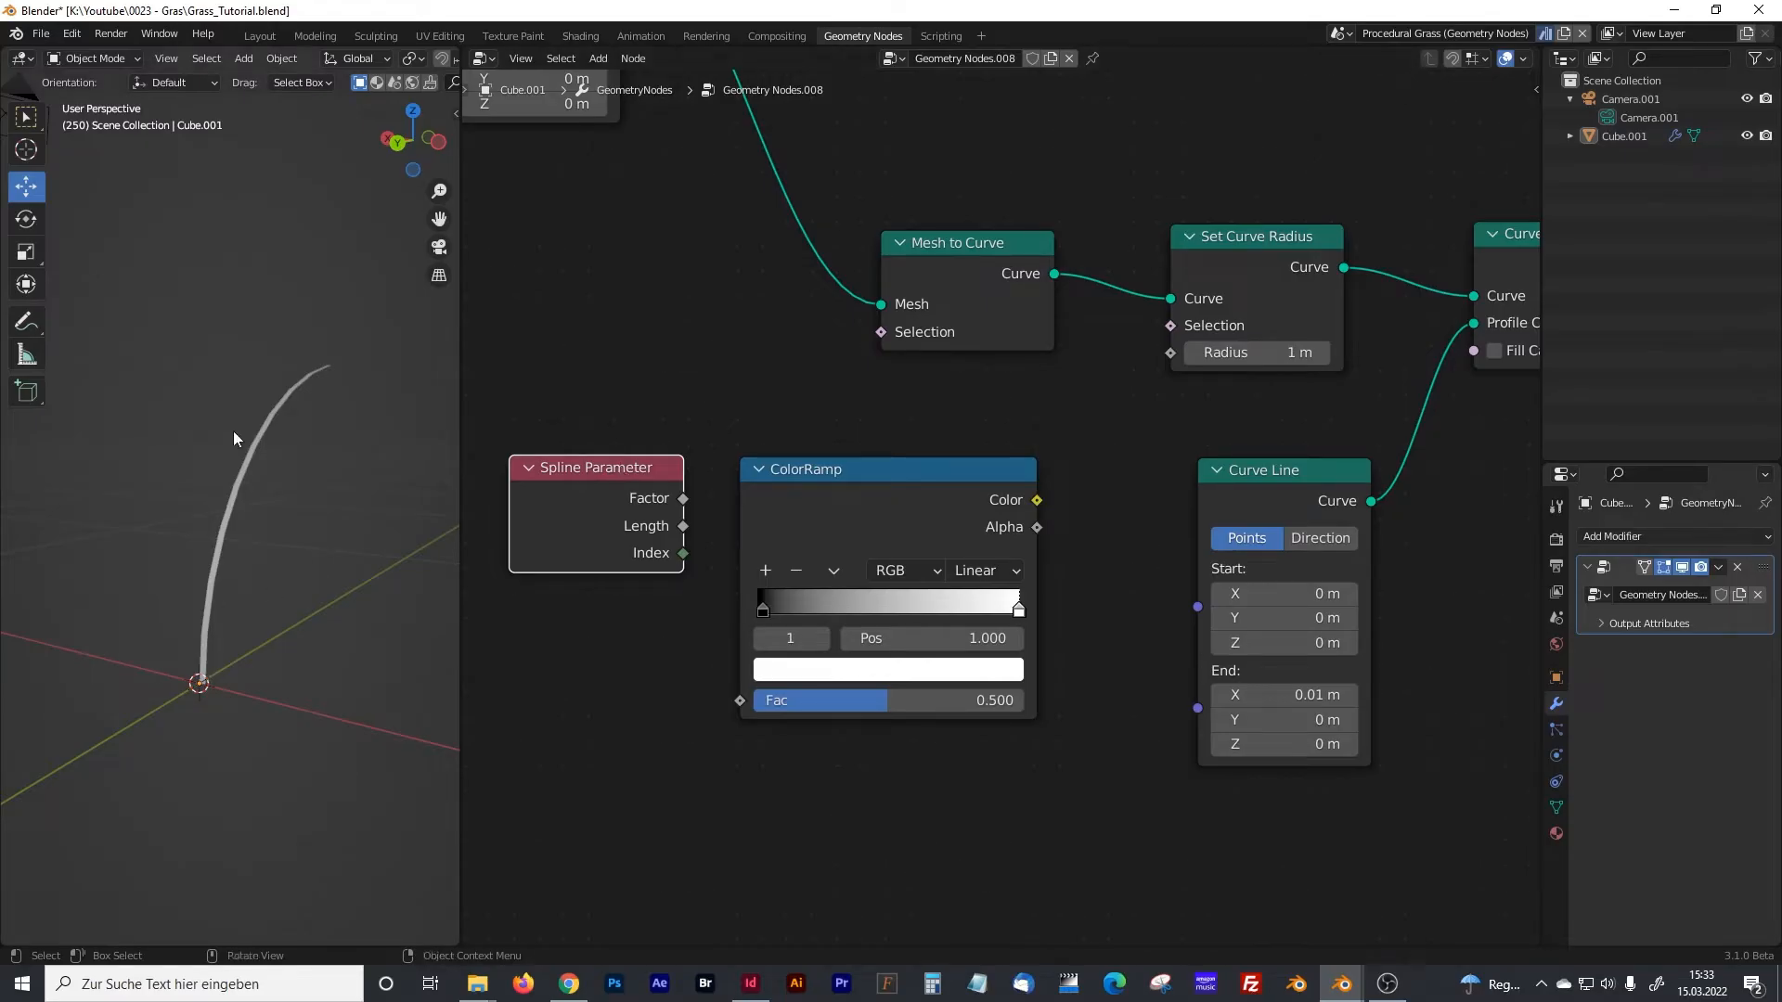
{"action": "left_click_drag", "start_coordinate": [684, 501], "coordinate": [732, 702]}
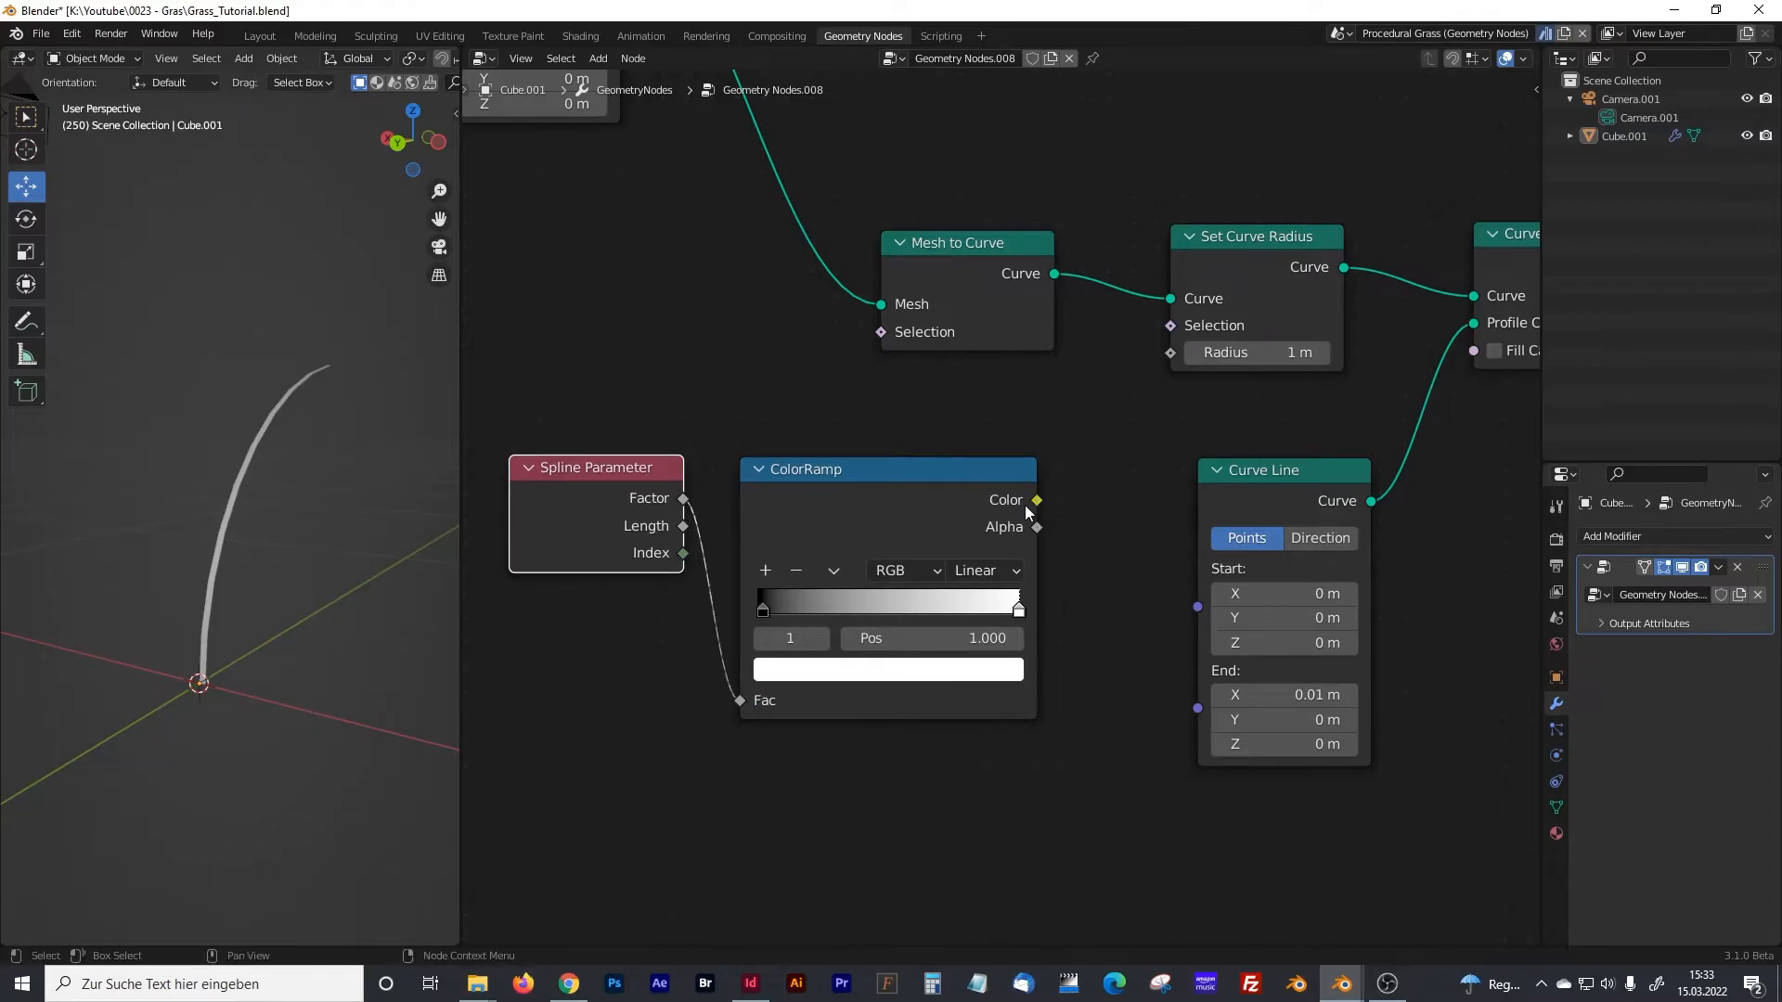
{"action": "left_click_drag", "start_coordinate": [1036, 501], "coordinate": [1160, 360]}
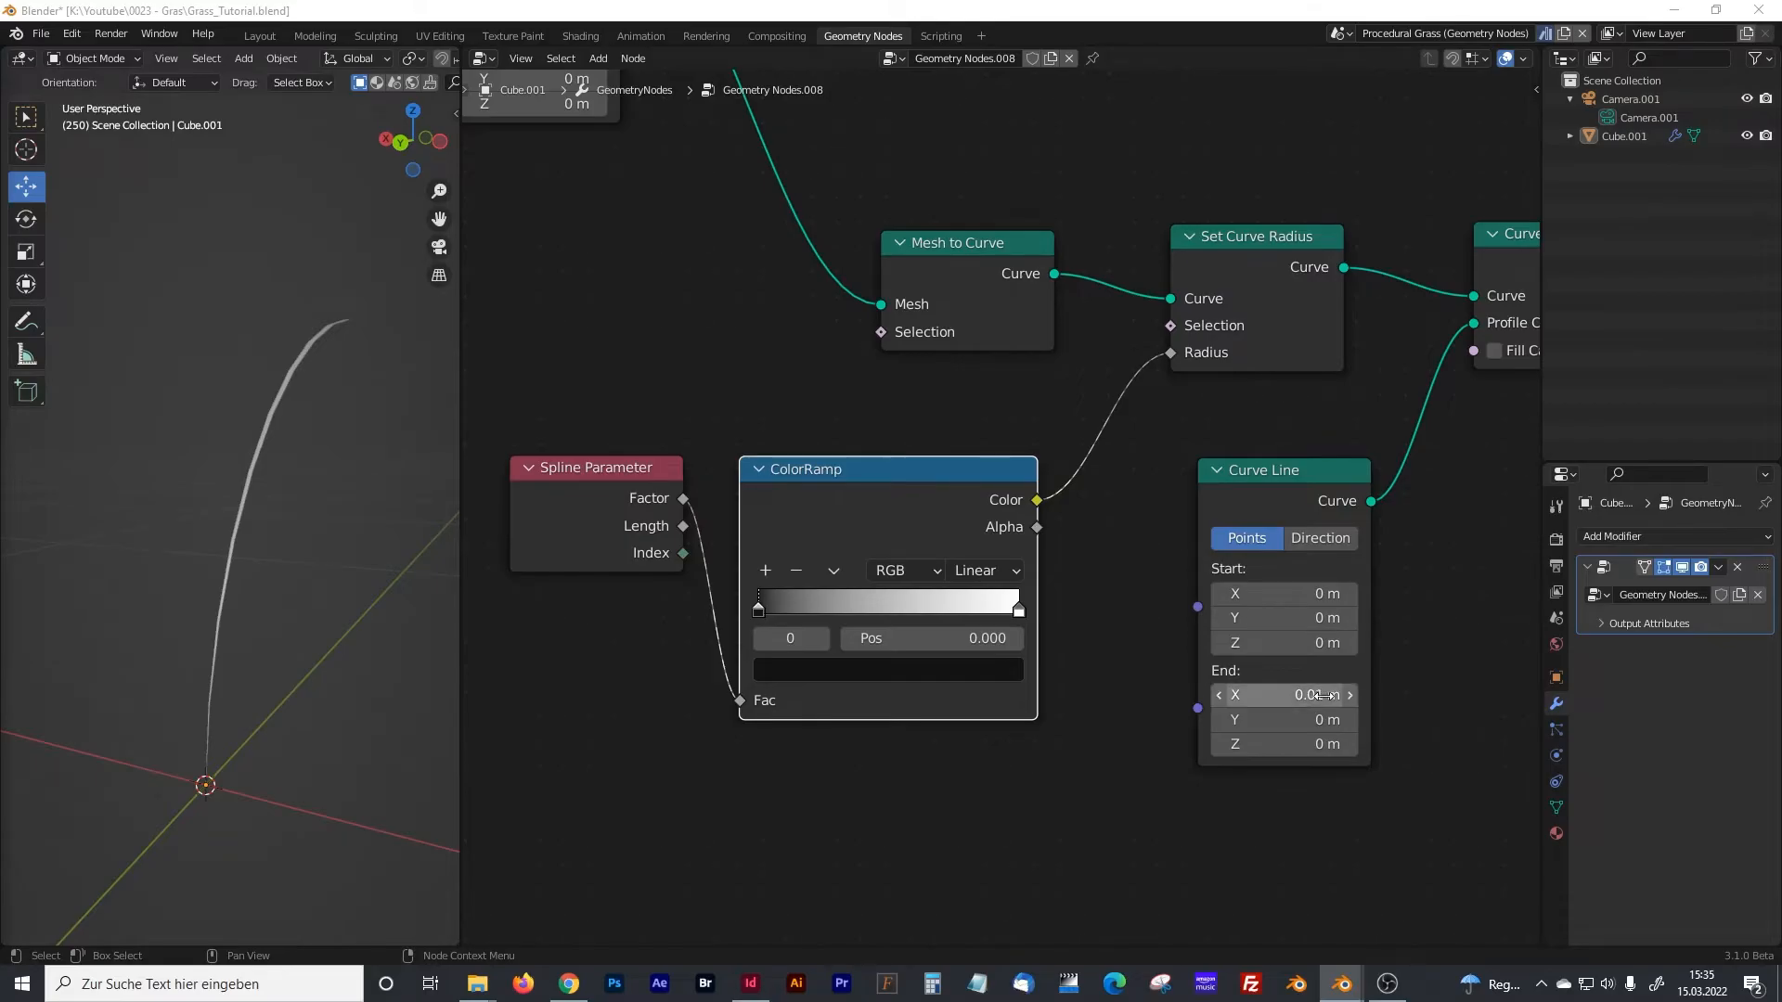
- Set the Curve Line's end X to 1 m and shift the ColorRamp node slightly
{"action": "left_click", "coordinate": [1317, 695]}
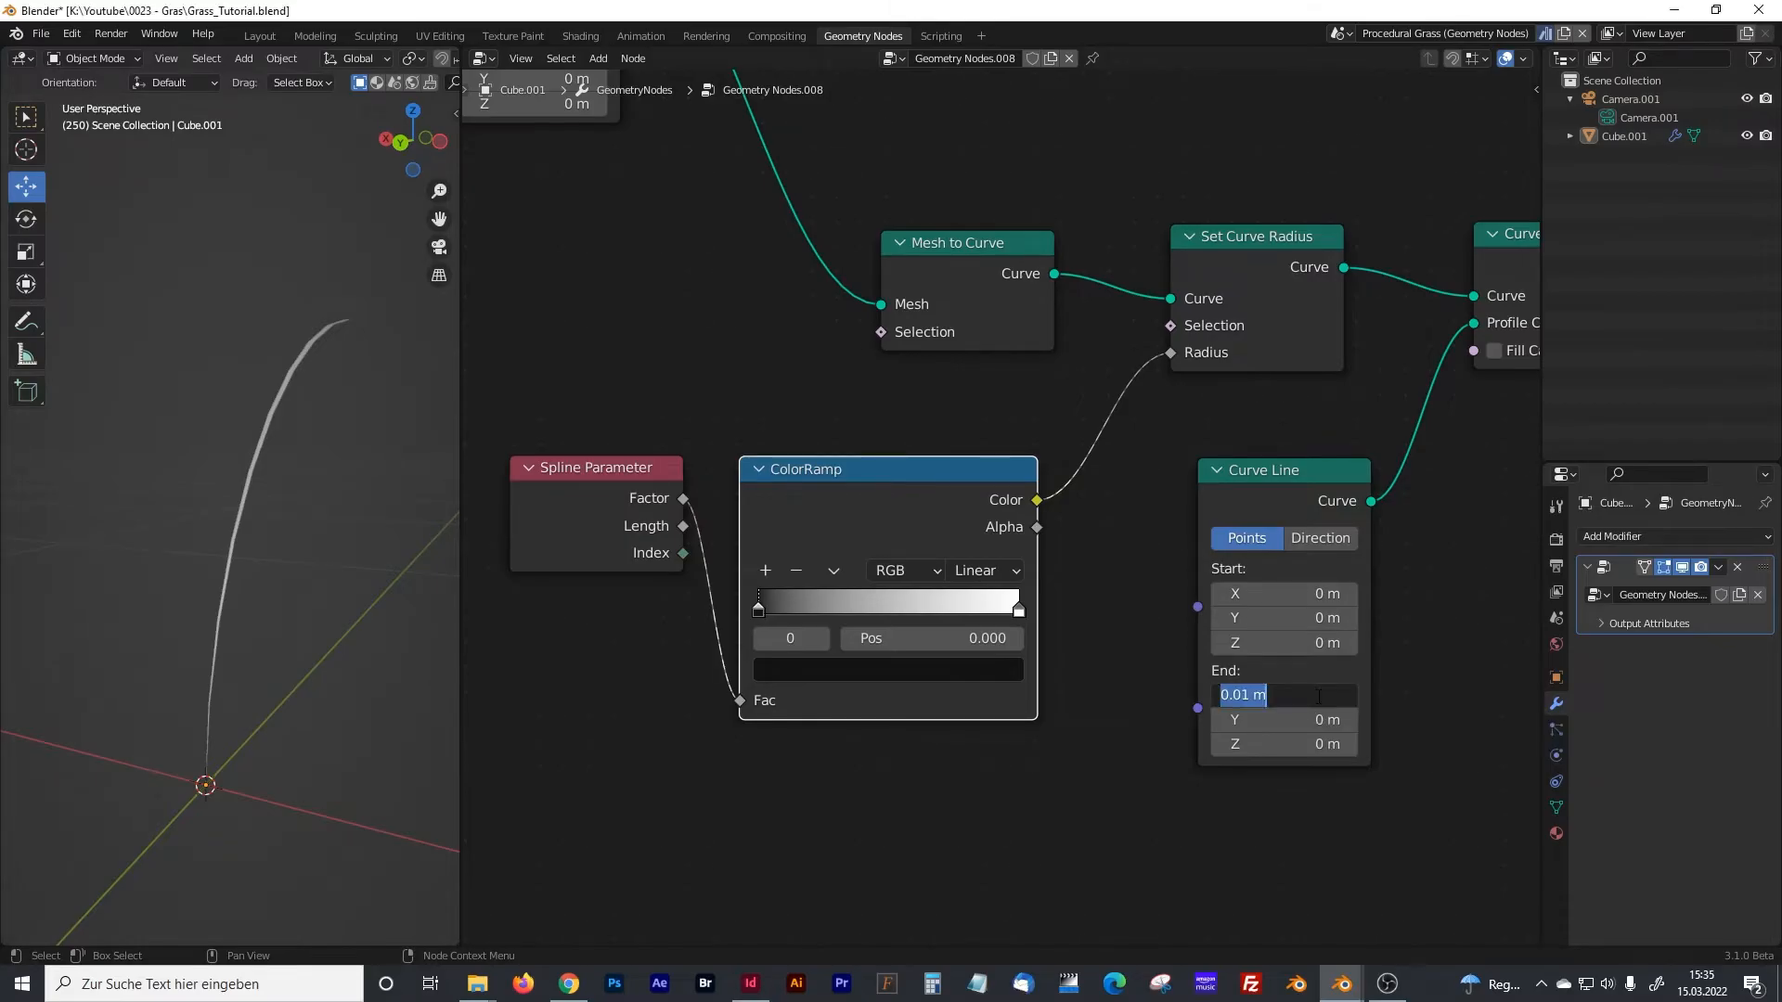
{"action": "type", "text": "1"}
{"action": "key", "text": "Return"}
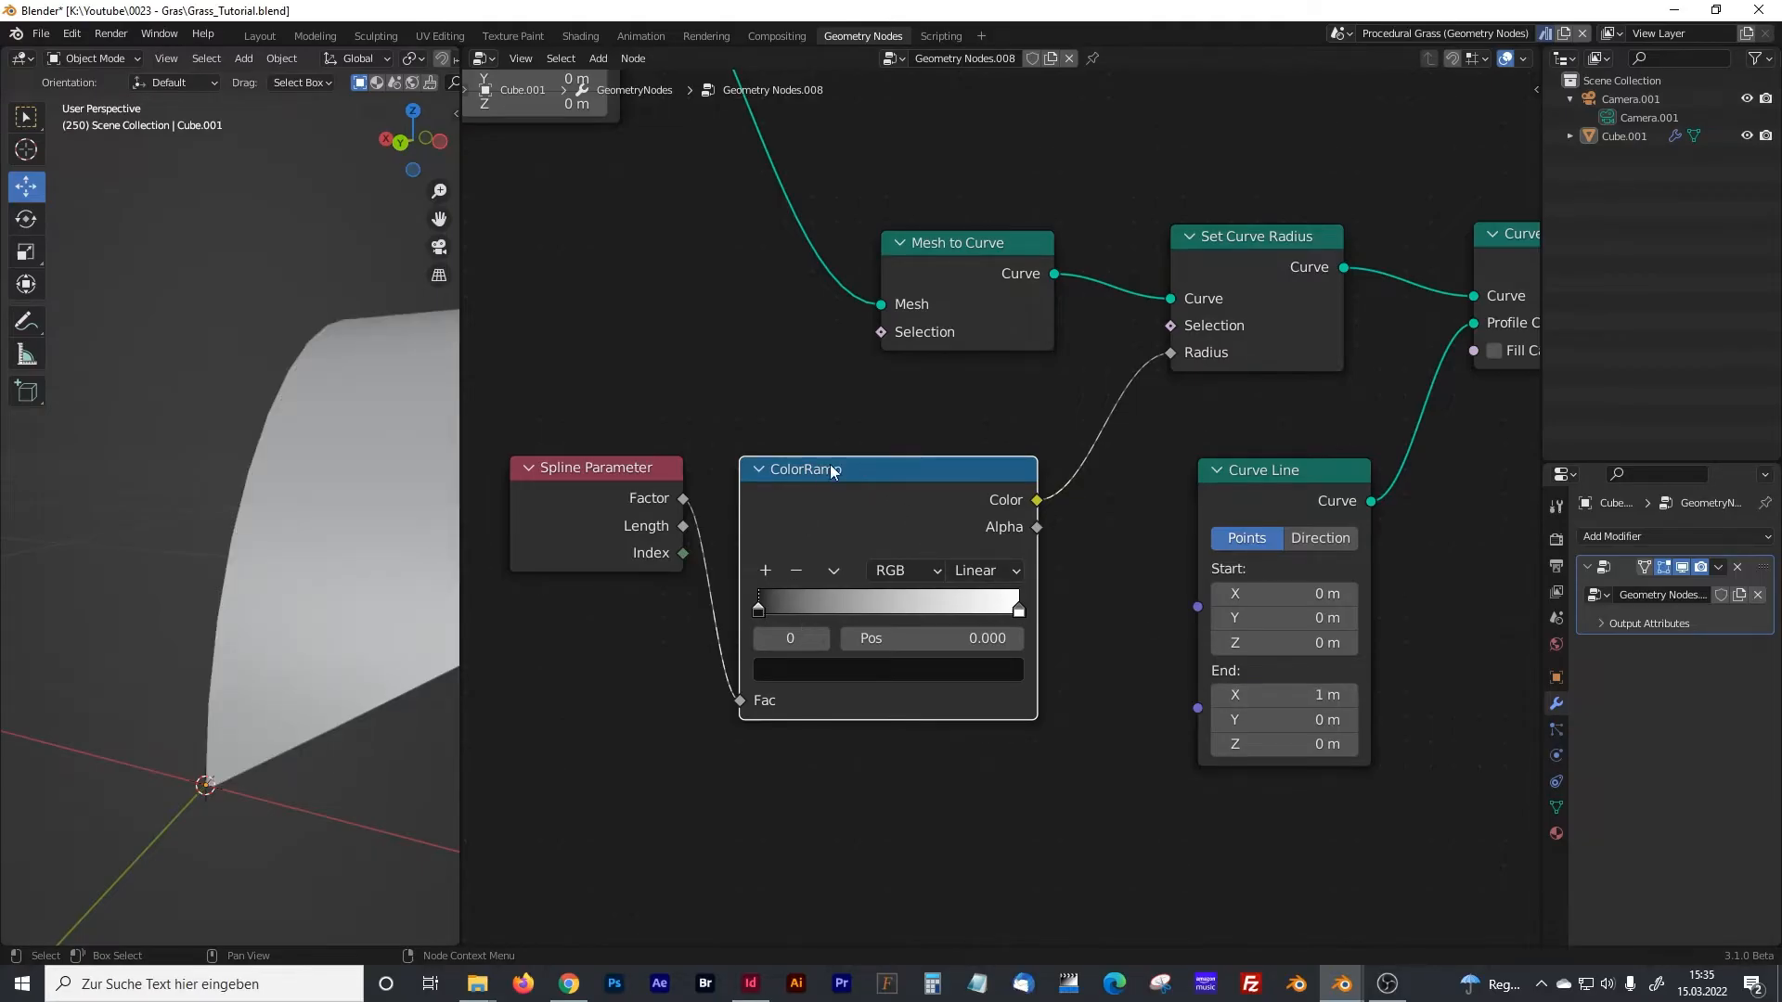
{"action": "left_click_drag", "start_coordinate": [818, 471], "coordinate": [835, 464]}
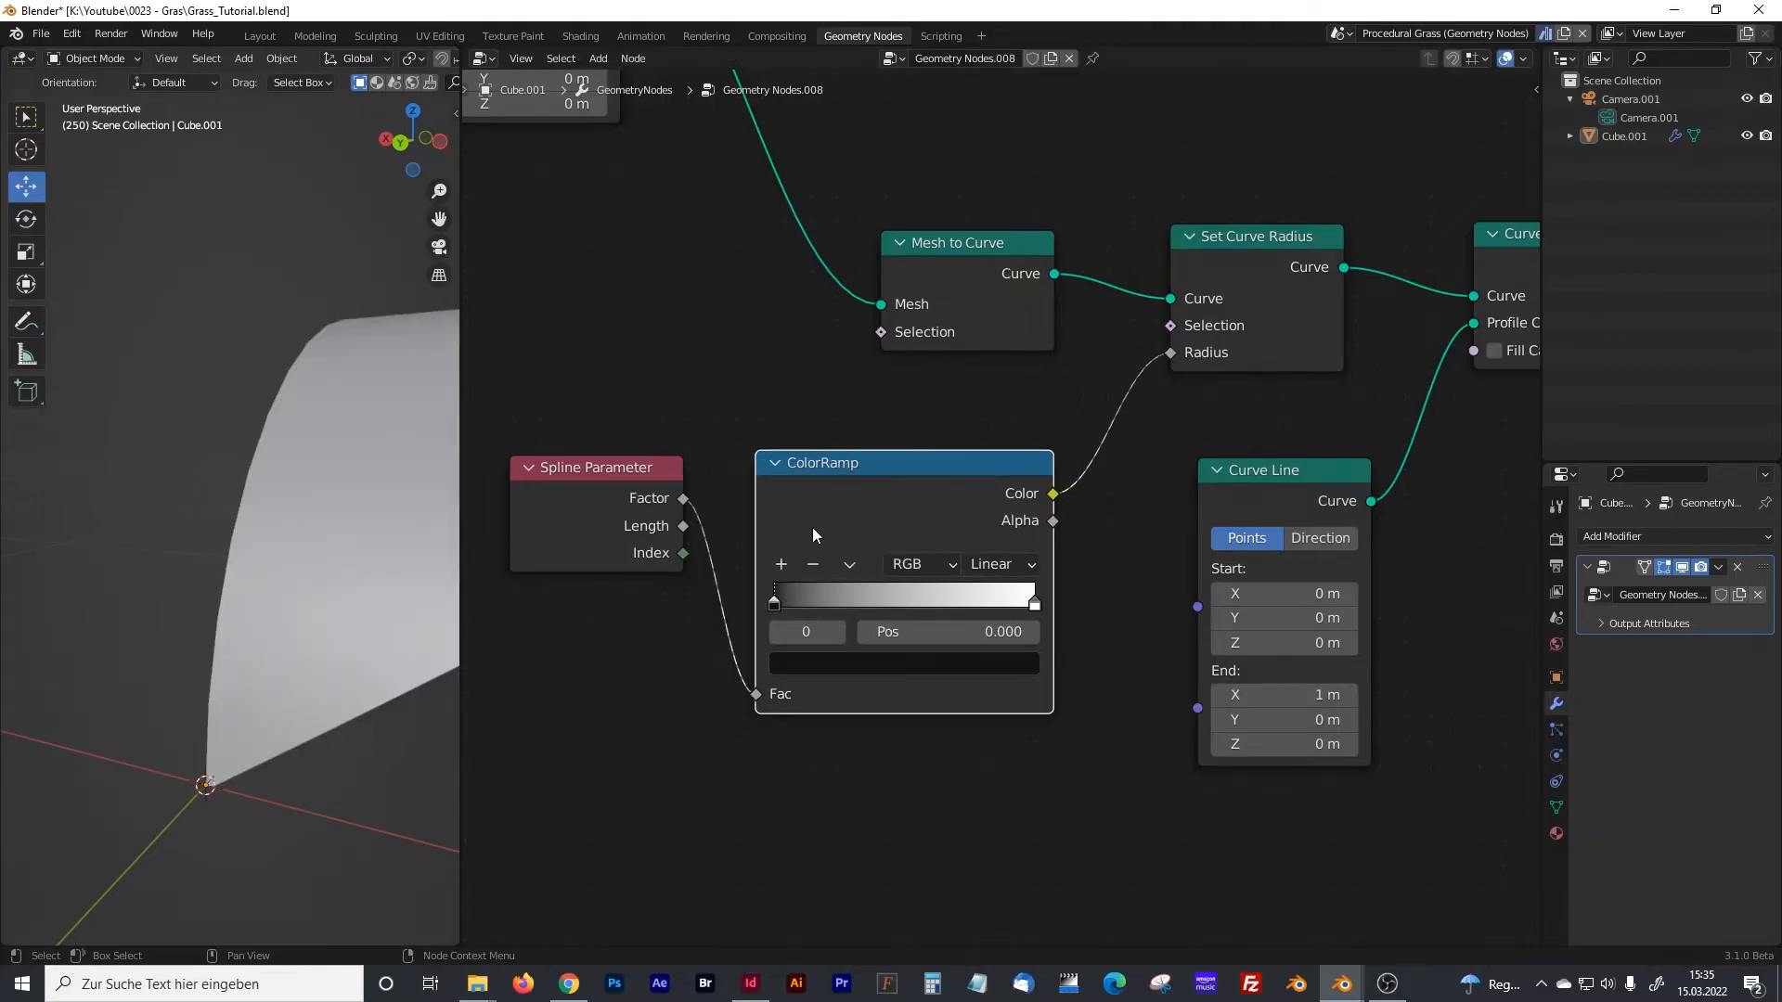
- Darken the ColorRamp's end stop to a colour value of 0.010 to narrow the blade
{"action": "left_click", "coordinate": [1034, 604]}
{"action": "left_click", "coordinate": [1023, 664]}
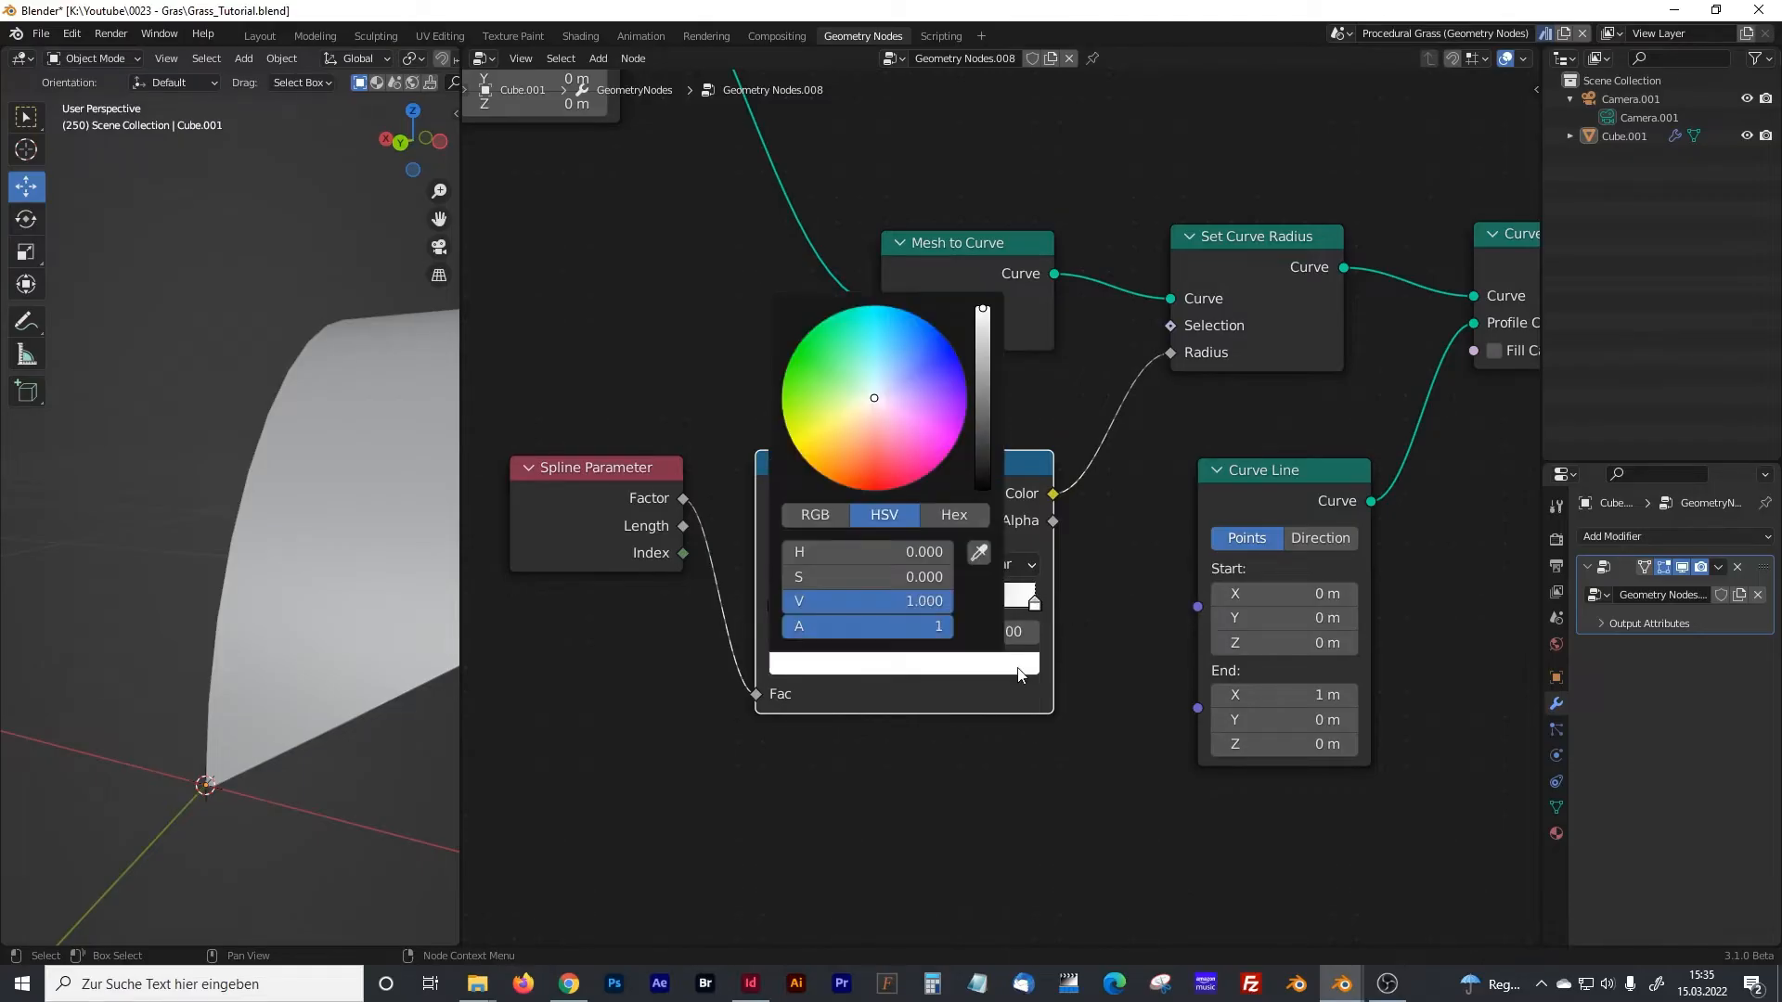
{"action": "left_click", "coordinate": [1022, 665]}
{"action": "left_click", "coordinate": [982, 401]}
{"action": "left_click_drag", "start_coordinate": [983, 401], "coordinate": [983, 459]}
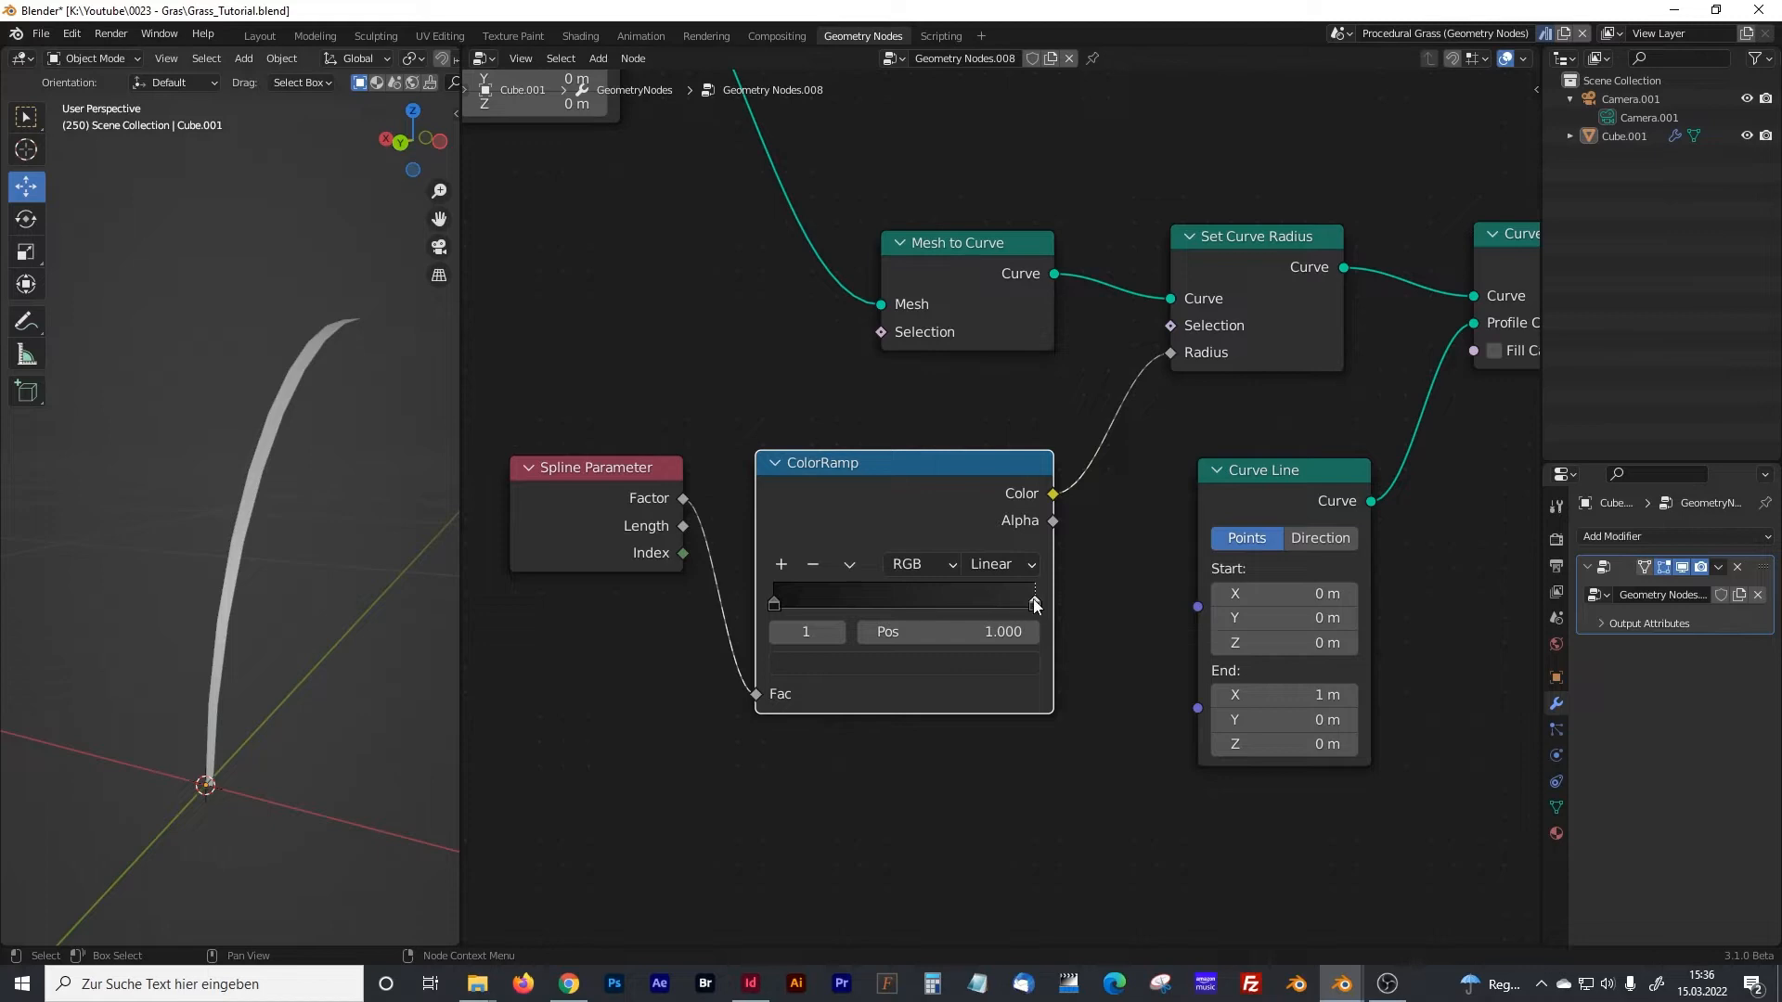
{"action": "left_click", "coordinate": [1015, 660]}
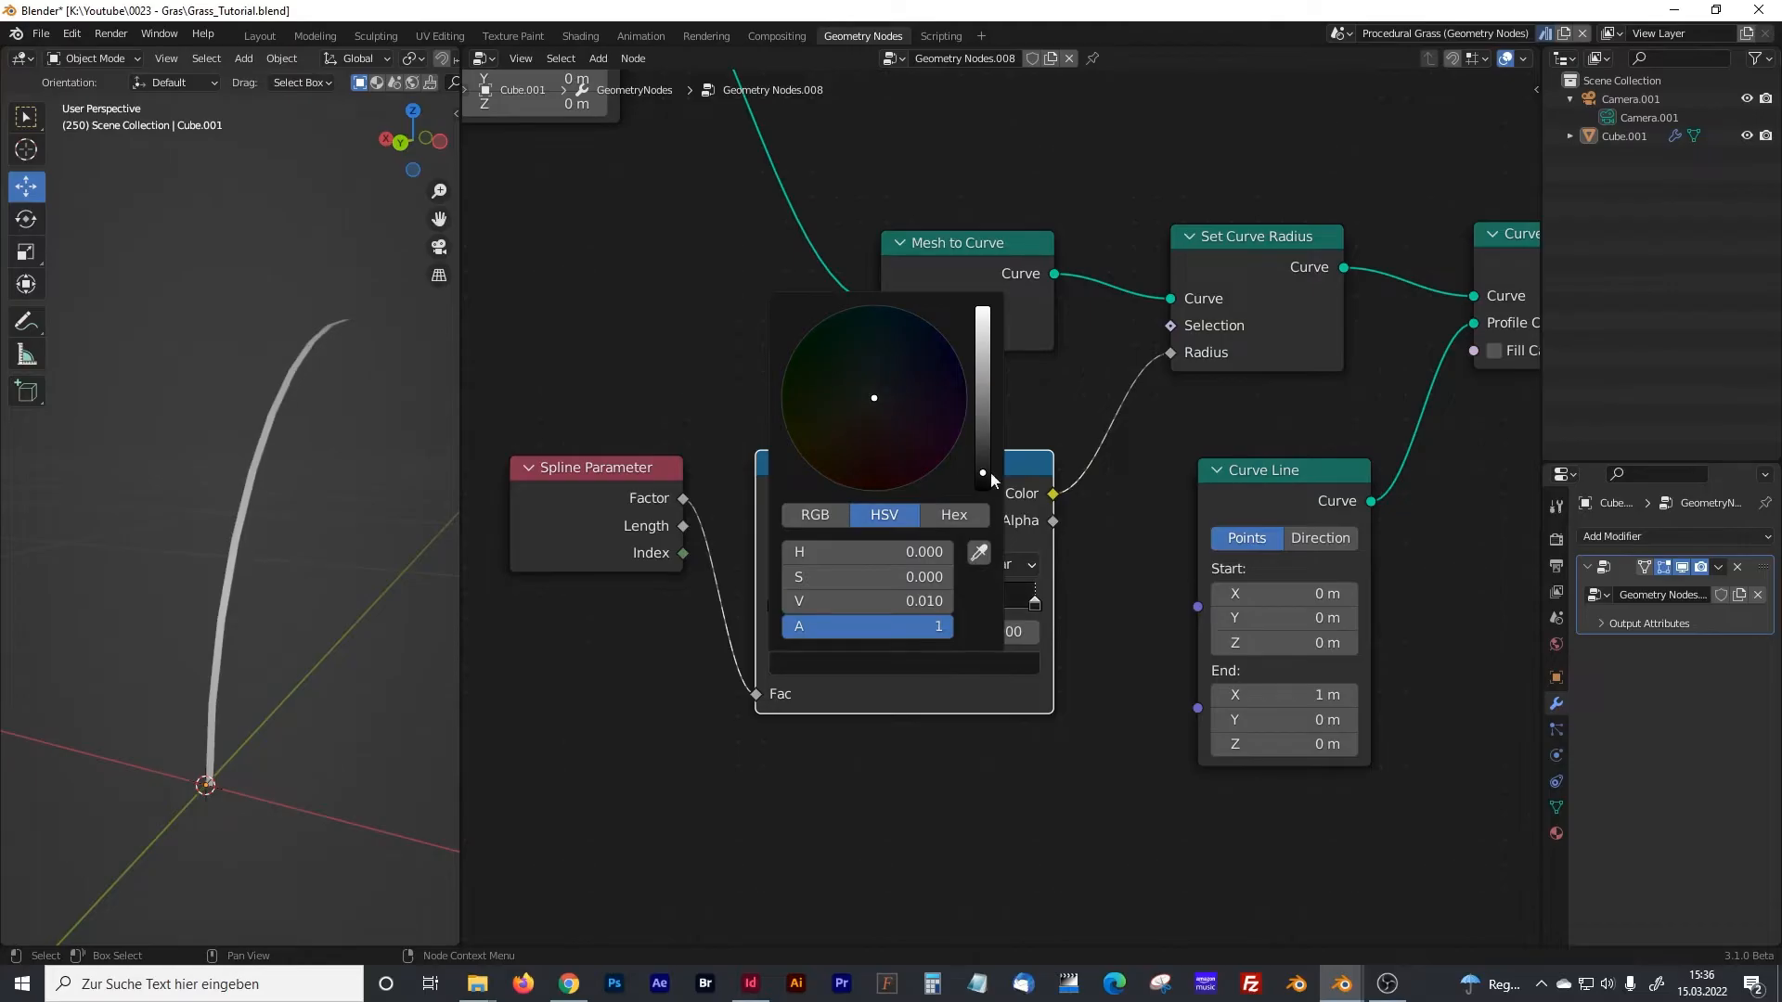
- Add a middle stop to the ColorRamp at position 0.436 with a colour value of 0.024
{"action": "left_click", "coordinate": [782, 565]}
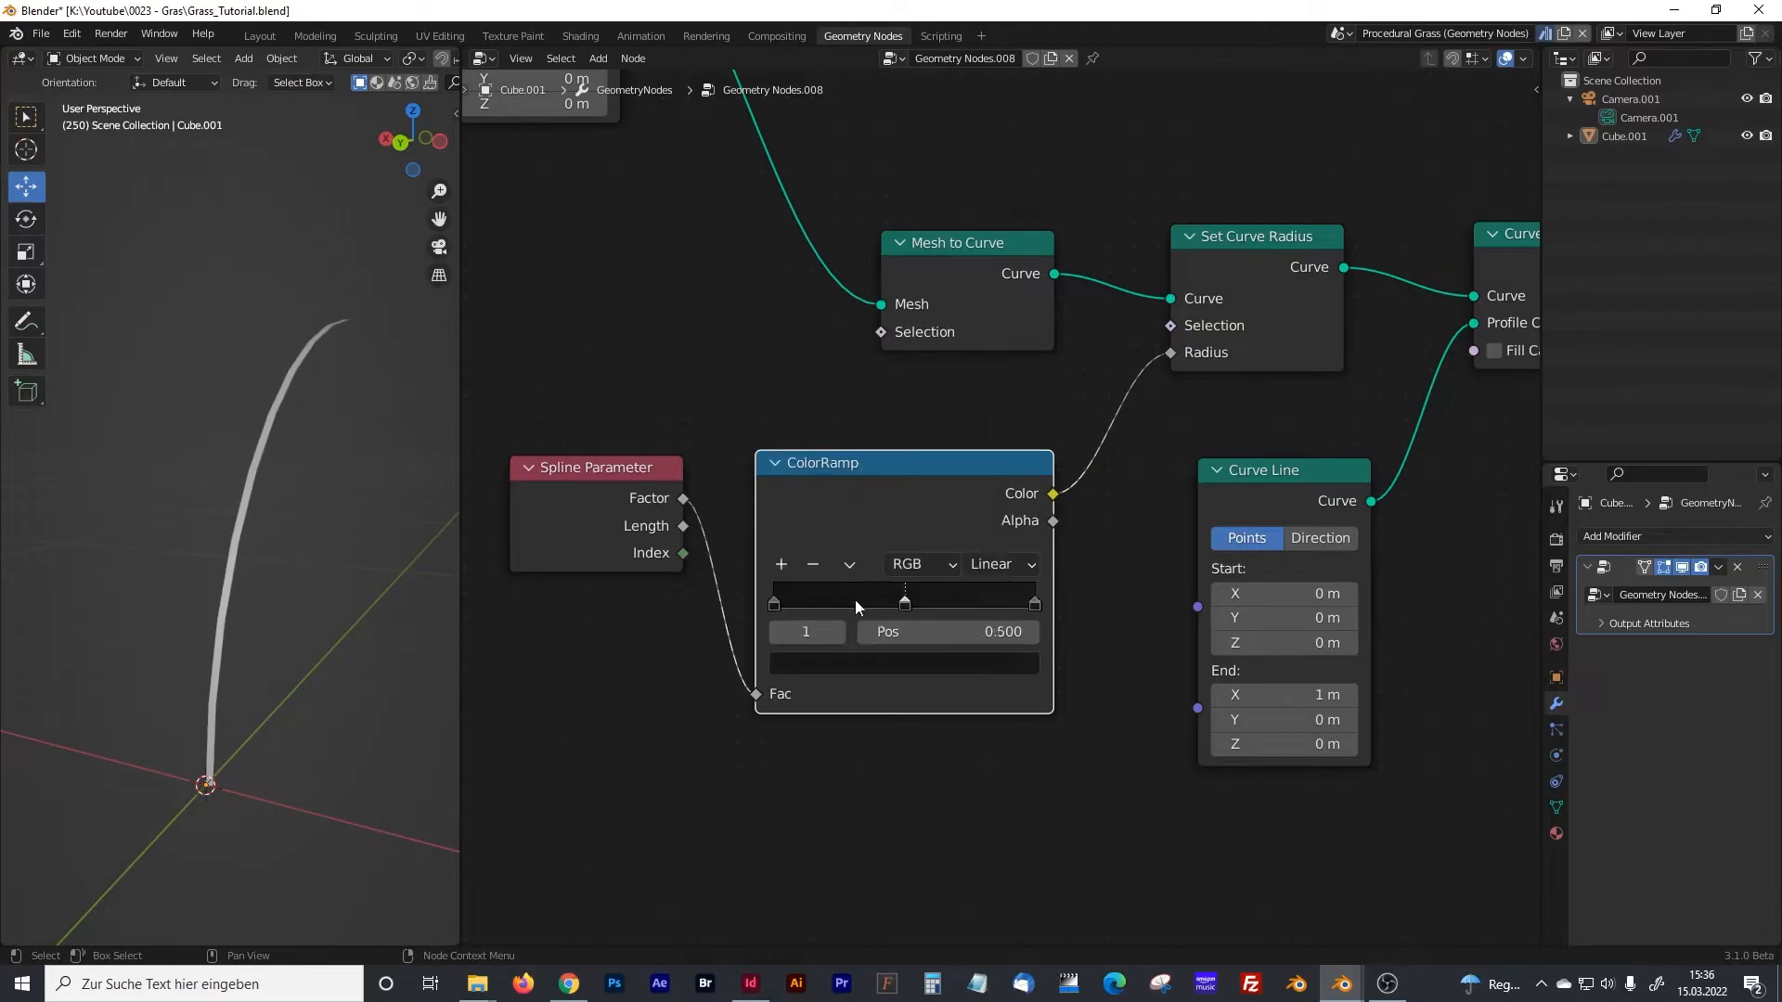
{"action": "left_click_drag", "start_coordinate": [904, 605], "coordinate": [896, 608]}
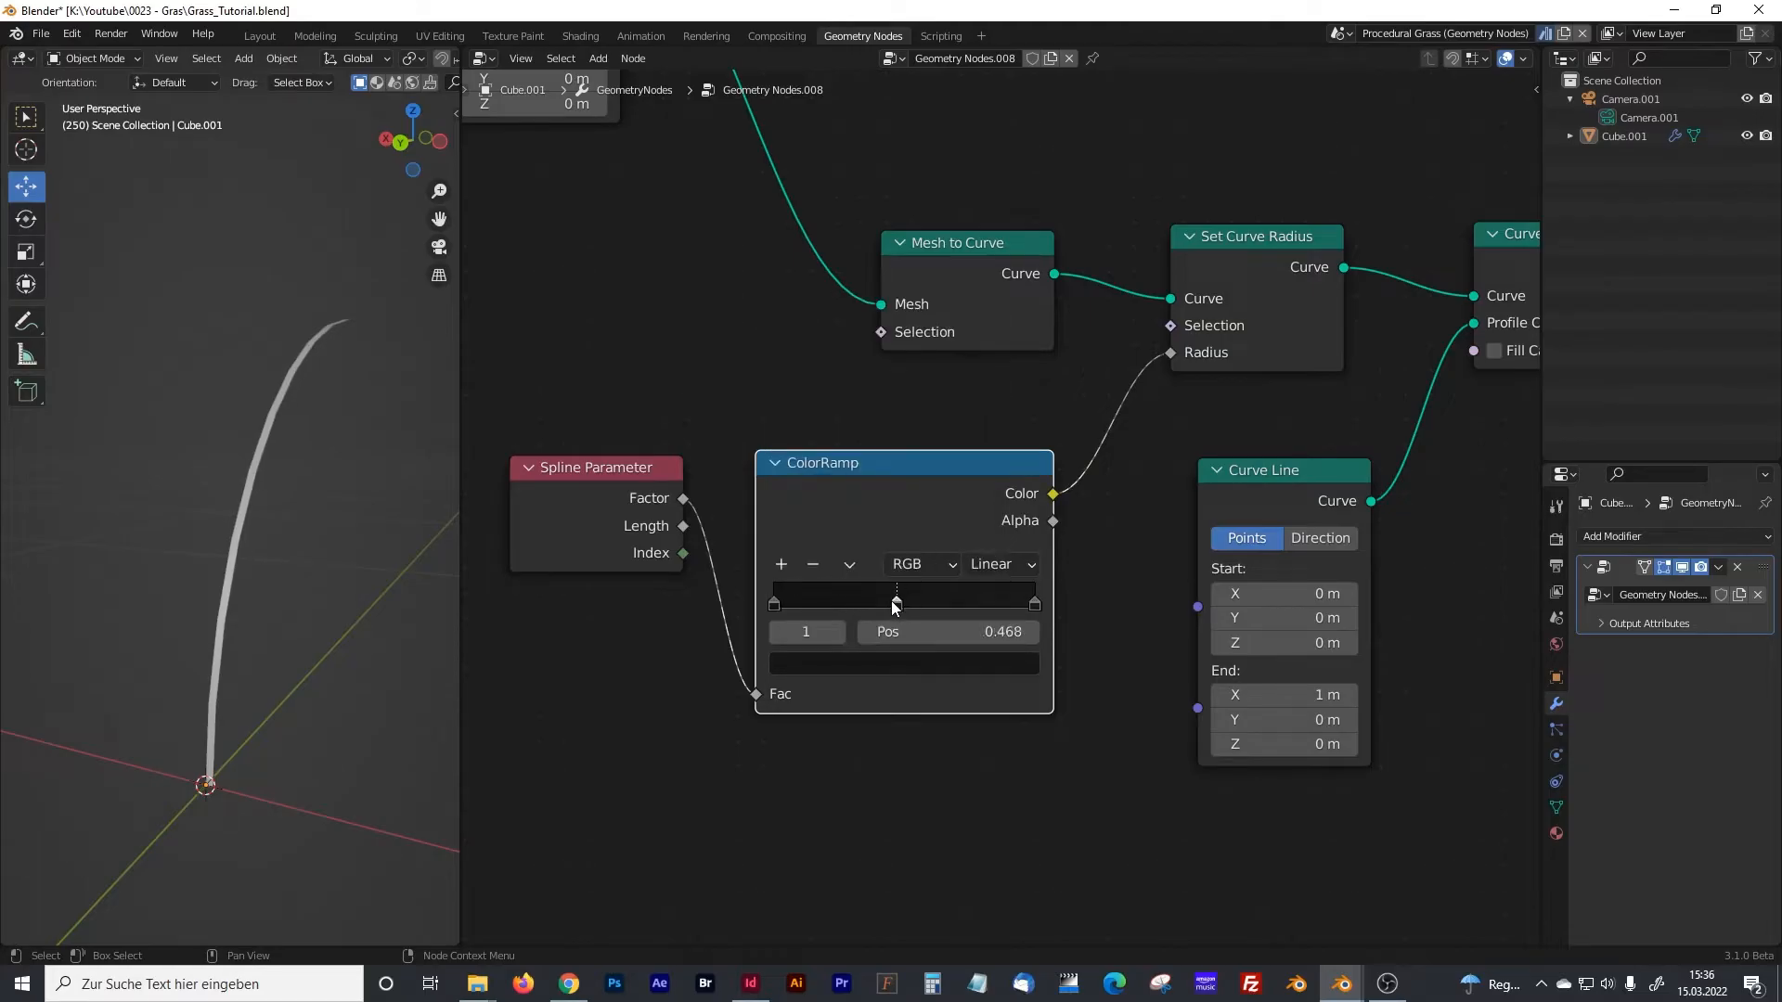
{"action": "left_click", "coordinate": [898, 661]}
{"action": "left_click_drag", "start_coordinate": [983, 474], "coordinate": [982, 459]}
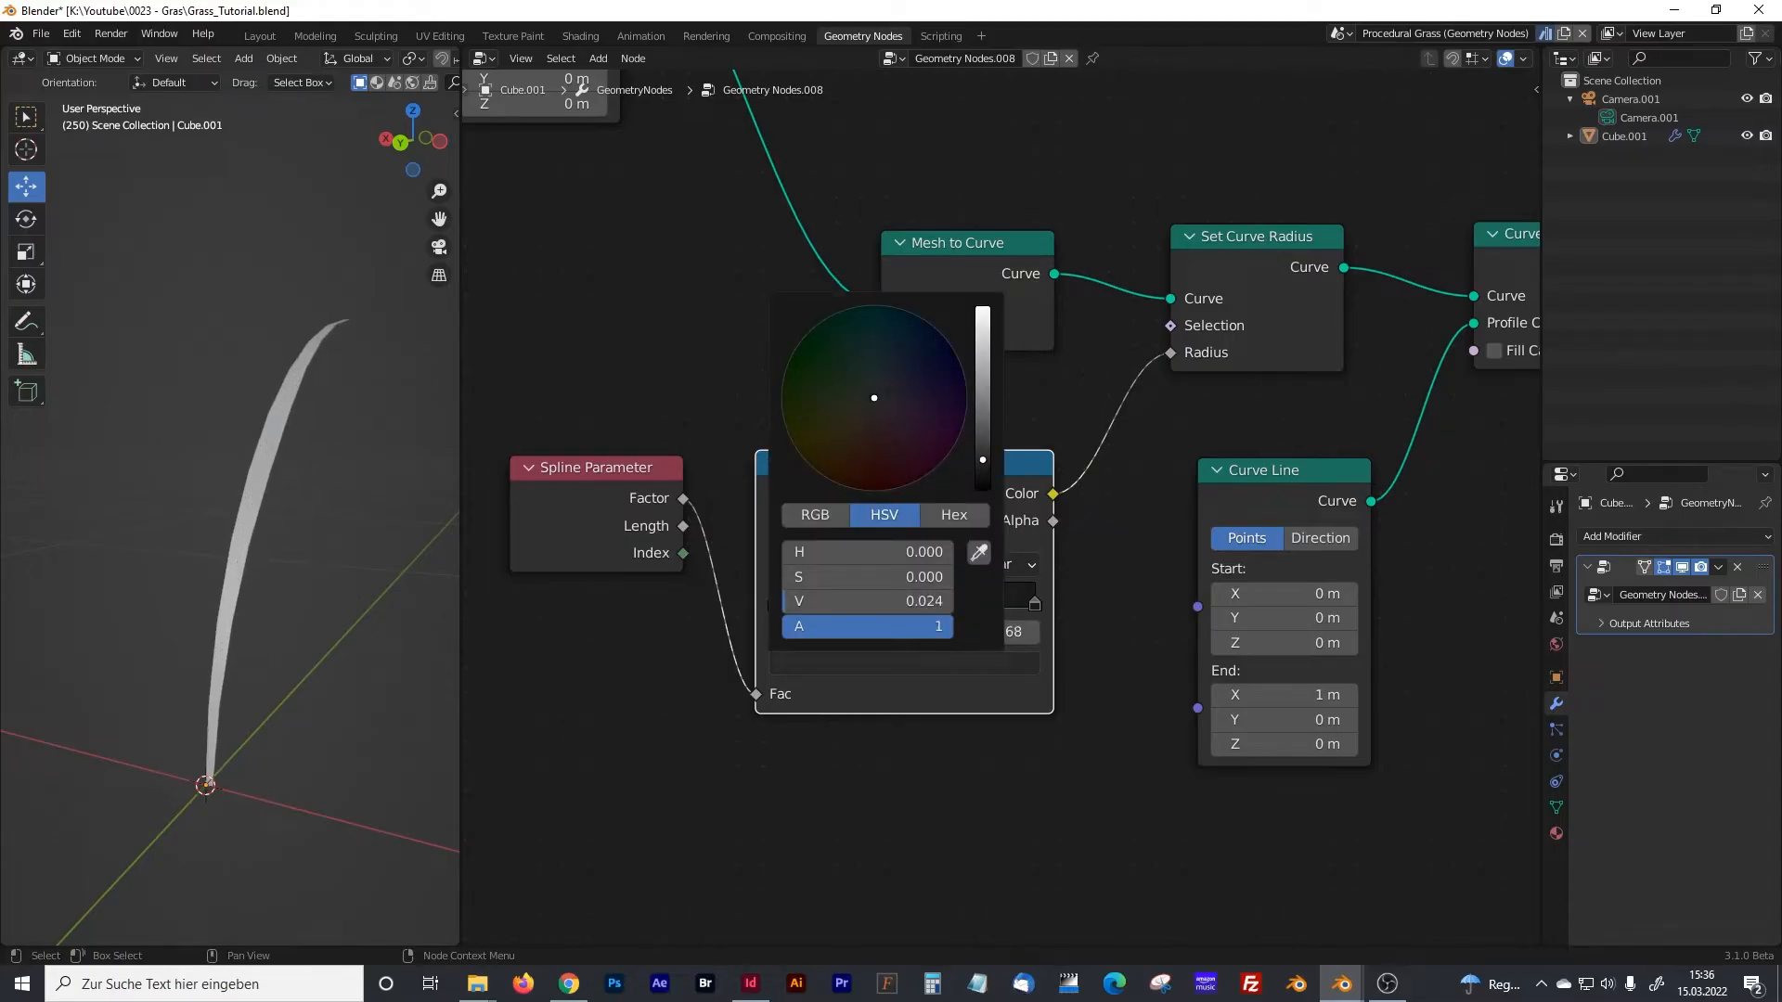
{"action": "middle_click_drag", "start_coordinate": [382, 517], "coordinate": [421, 514]}
{"action": "left_click_drag", "start_coordinate": [909, 609], "coordinate": [888, 607]}
{"action": "middle_click_drag", "start_coordinate": [316, 488], "coordinate": [306, 555]}
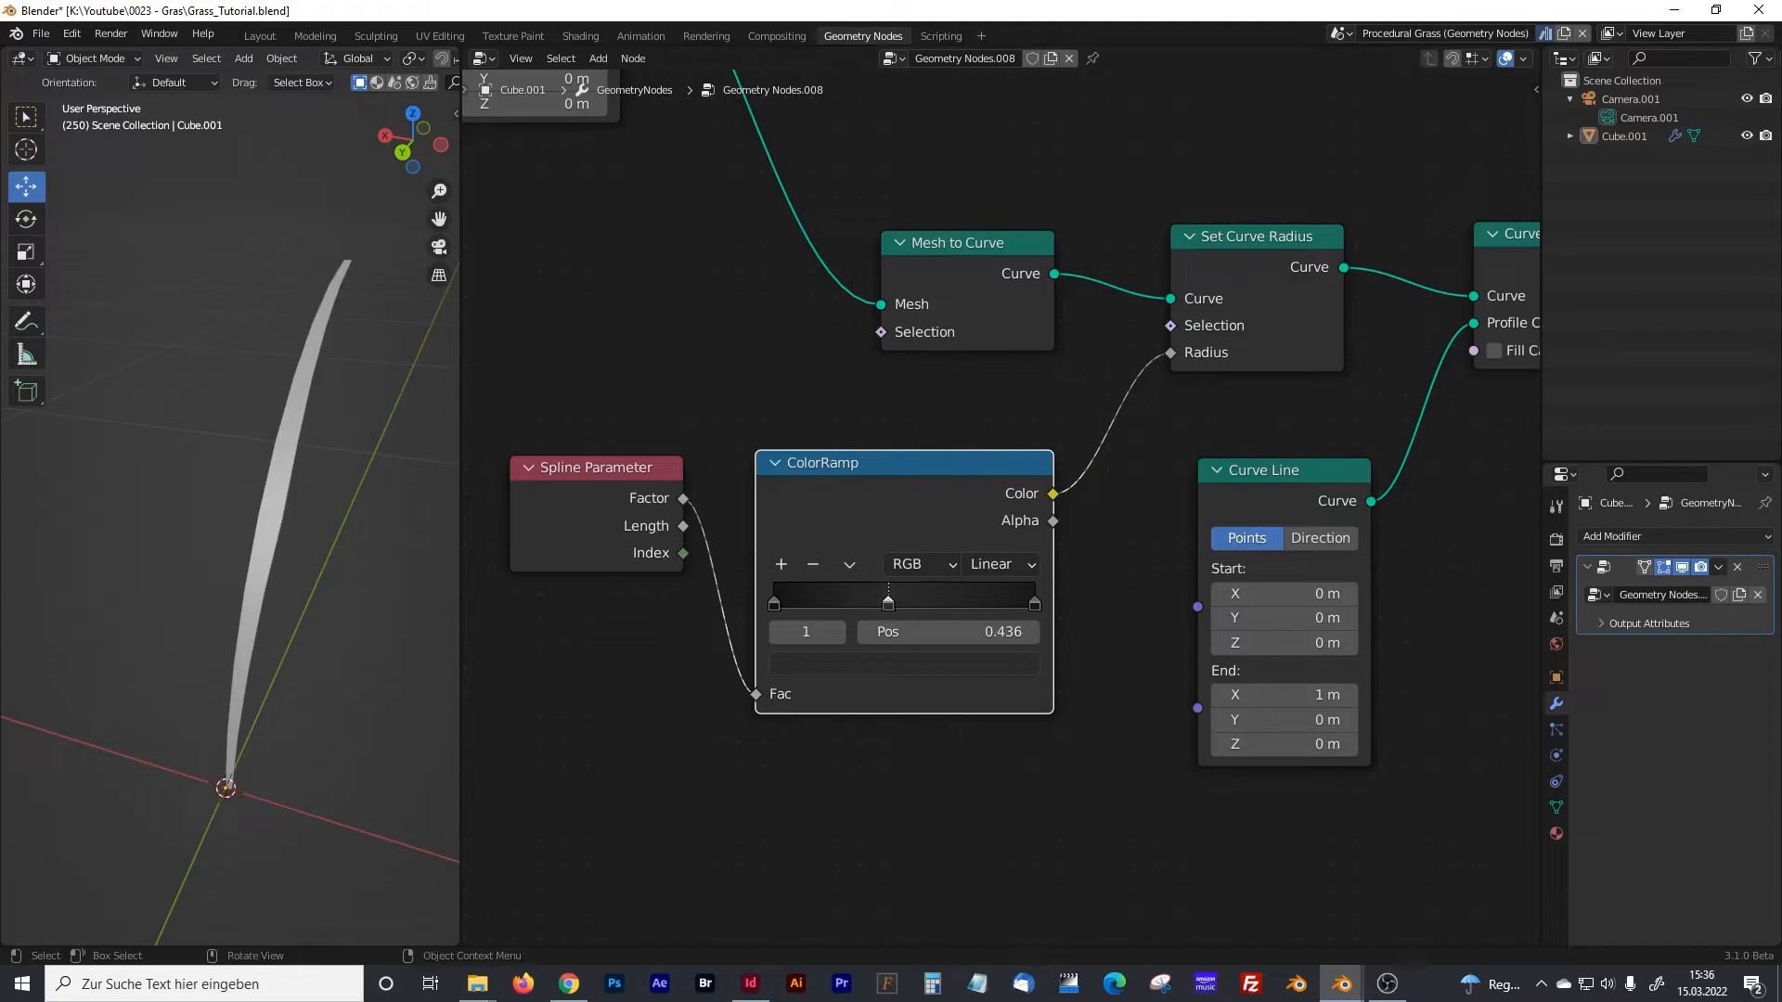
- Add a Set Material node and insert it between Curve to Mesh and Group Output
{"action": "scroll", "coordinate": [1038, 482], "scroll_direction": "down", "scroll_amount": 6}
{"action": "middle_click_drag", "start_coordinate": [1277, 482], "coordinate": [1172, 532]}
{"action": "middle_click_drag", "start_coordinate": [815, 497], "coordinate": [1058, 496]}
{"action": "middle_click_drag", "start_coordinate": [906, 497], "coordinate": [656, 535]}
{"action": "middle_click_drag", "start_coordinate": [1512, 450], "coordinate": [875, 526]}
{"action": "scroll", "coordinate": [1011, 497], "scroll_direction": "up", "scroll_amount": 3}
{"action": "middle_click_drag", "start_coordinate": [1068, 531], "coordinate": [954, 577]}
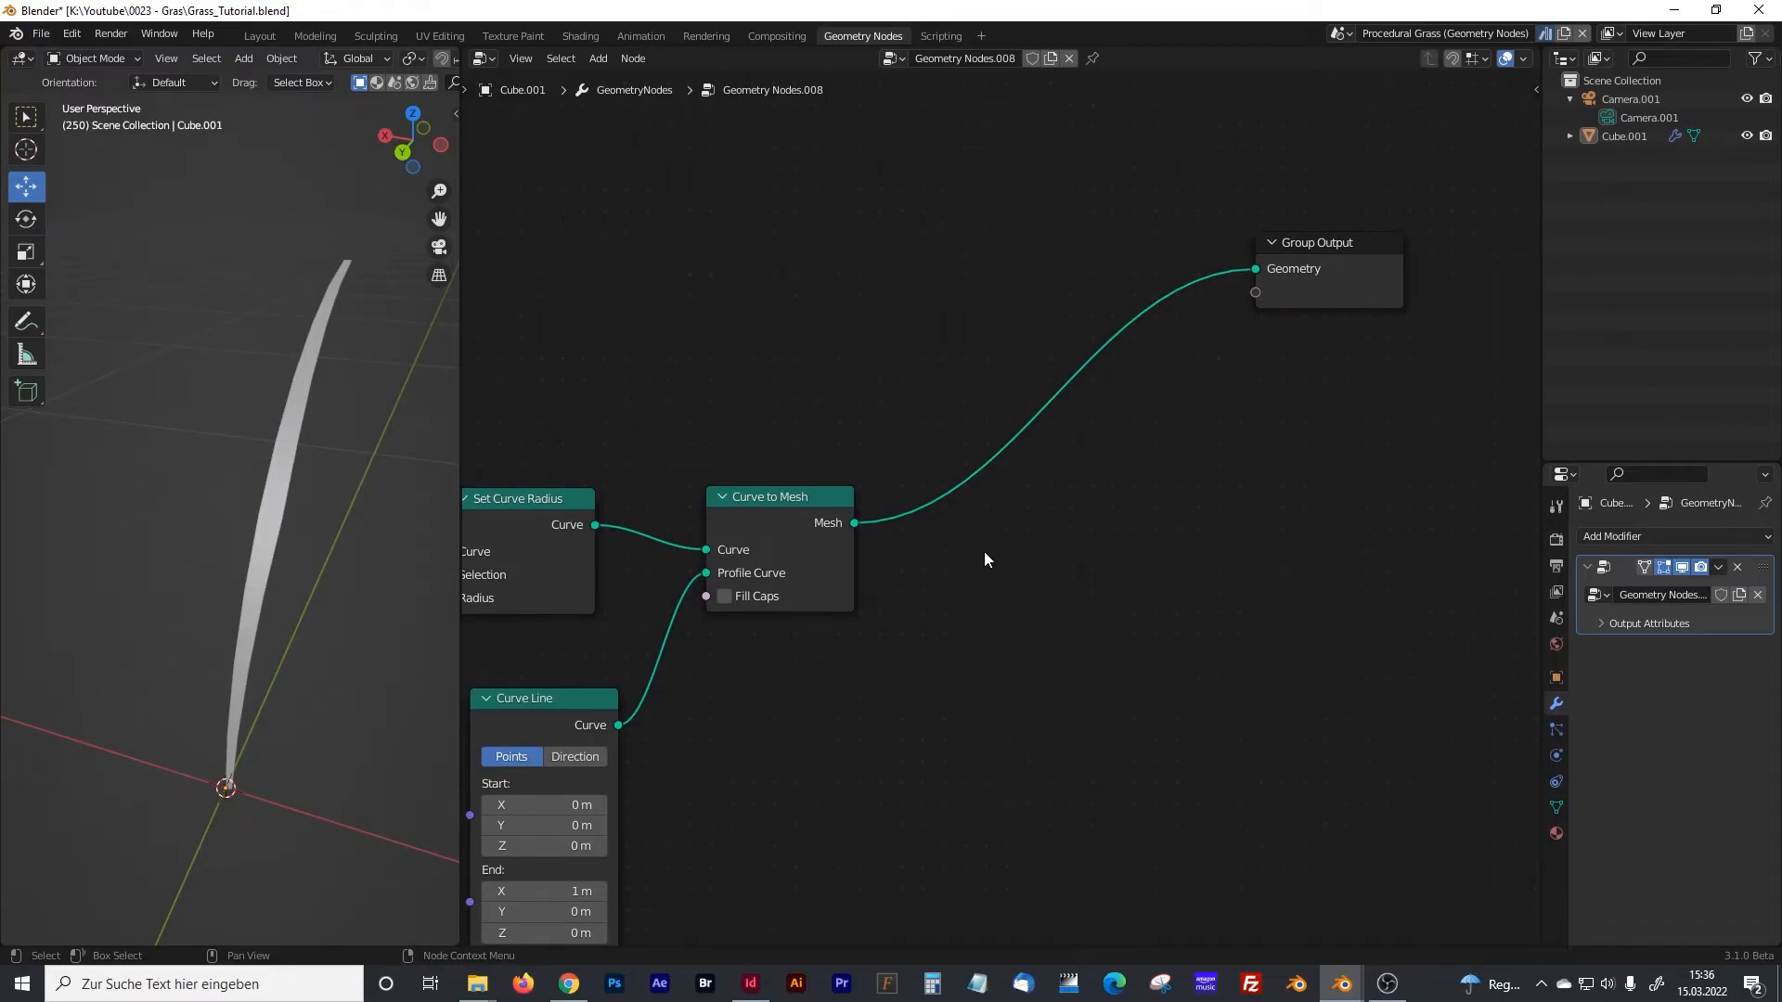
{"action": "key", "text": "shift+a"}
{"action": "left_click", "coordinate": [965, 549]}
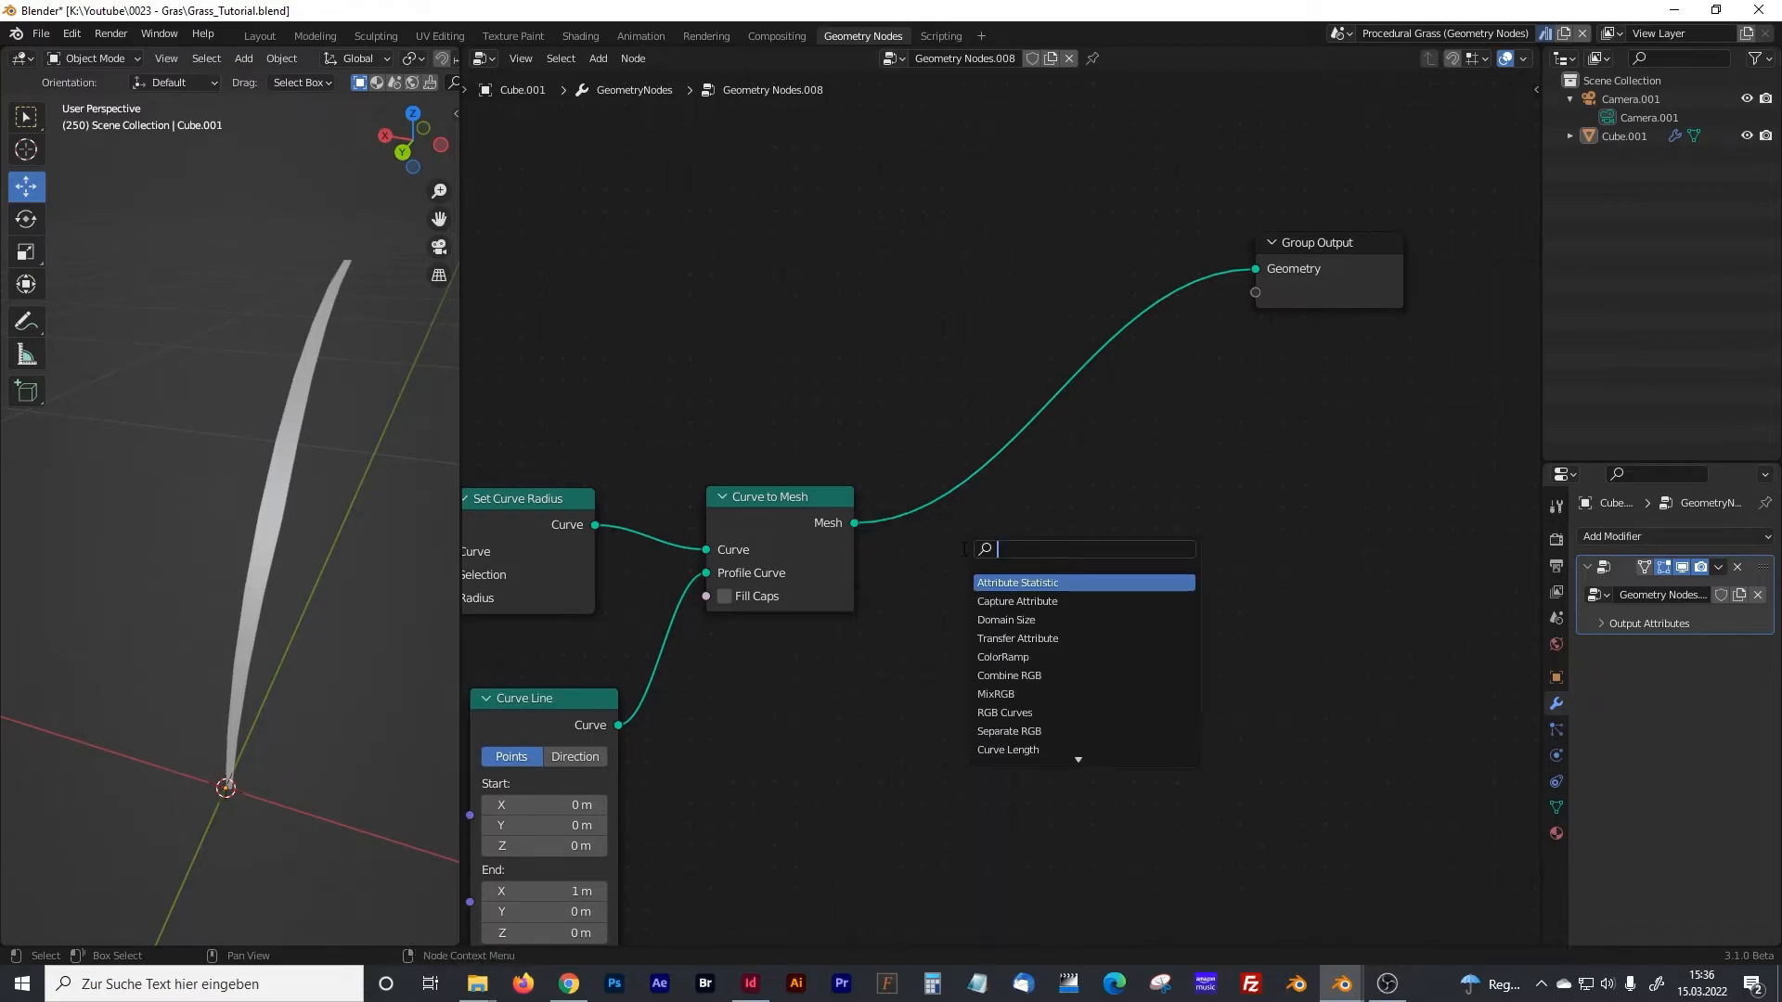
{"action": "type", "text": "set"}
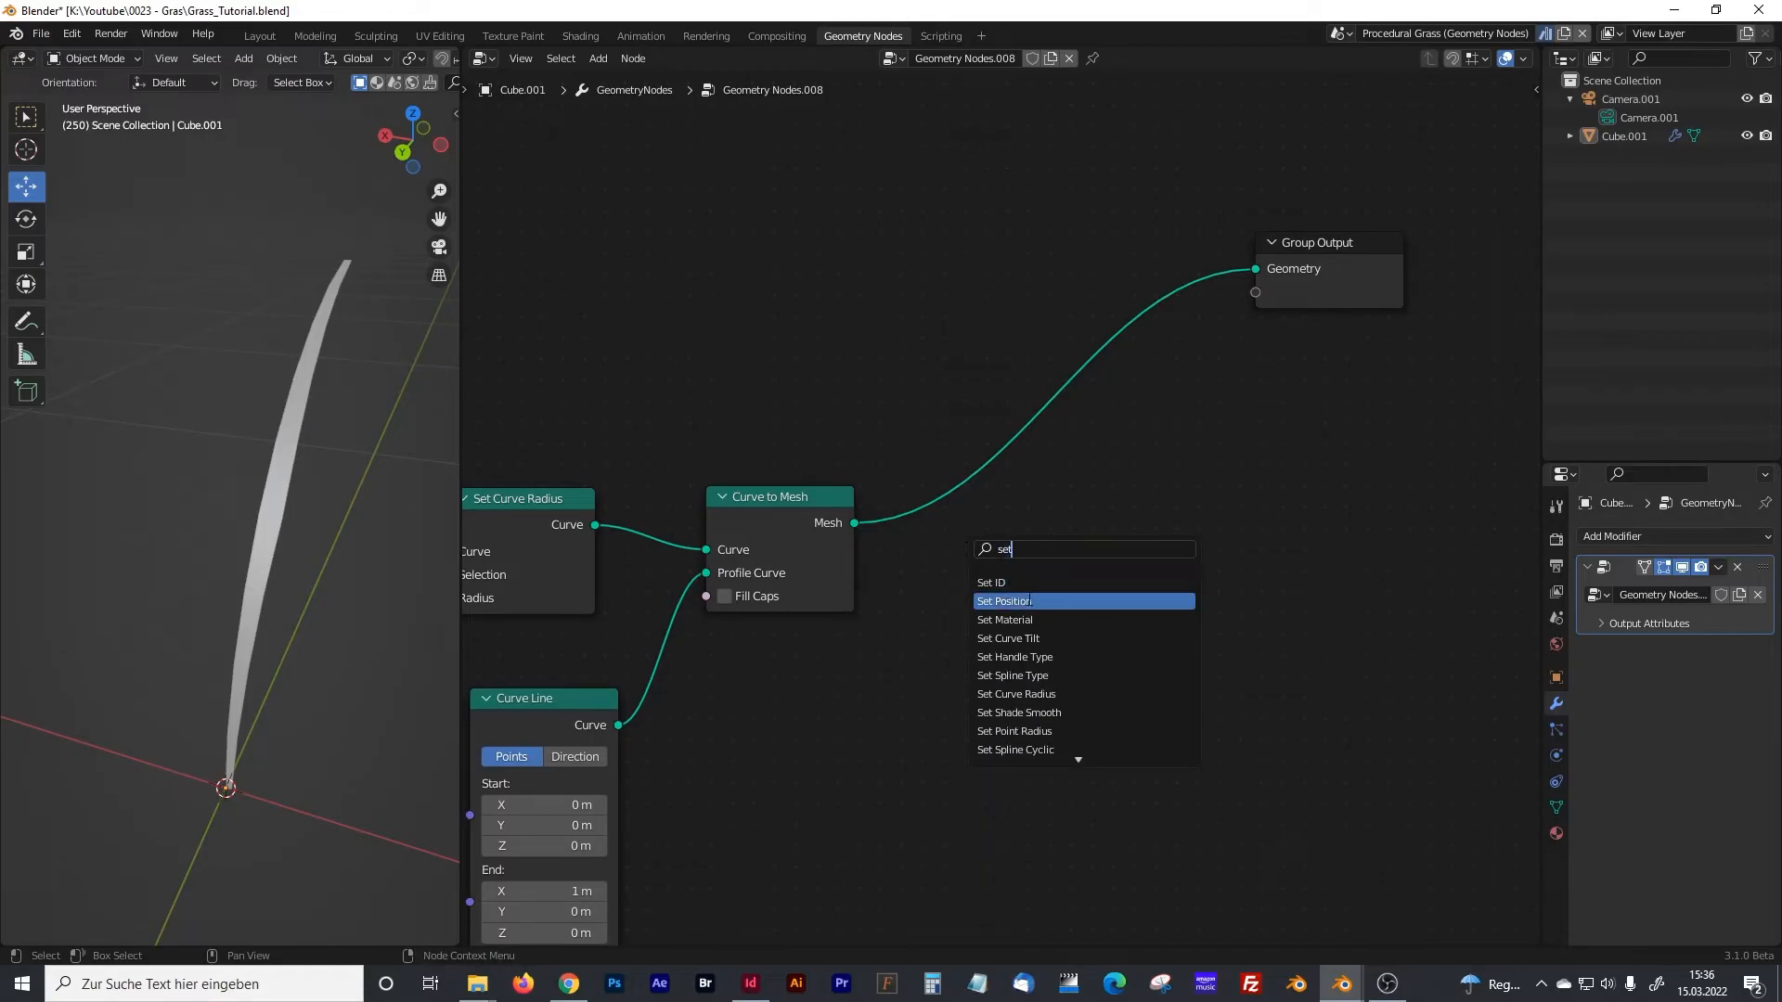
{"action": "left_click", "coordinate": [1029, 617]}
{"action": "left_click", "coordinate": [1039, 609]}
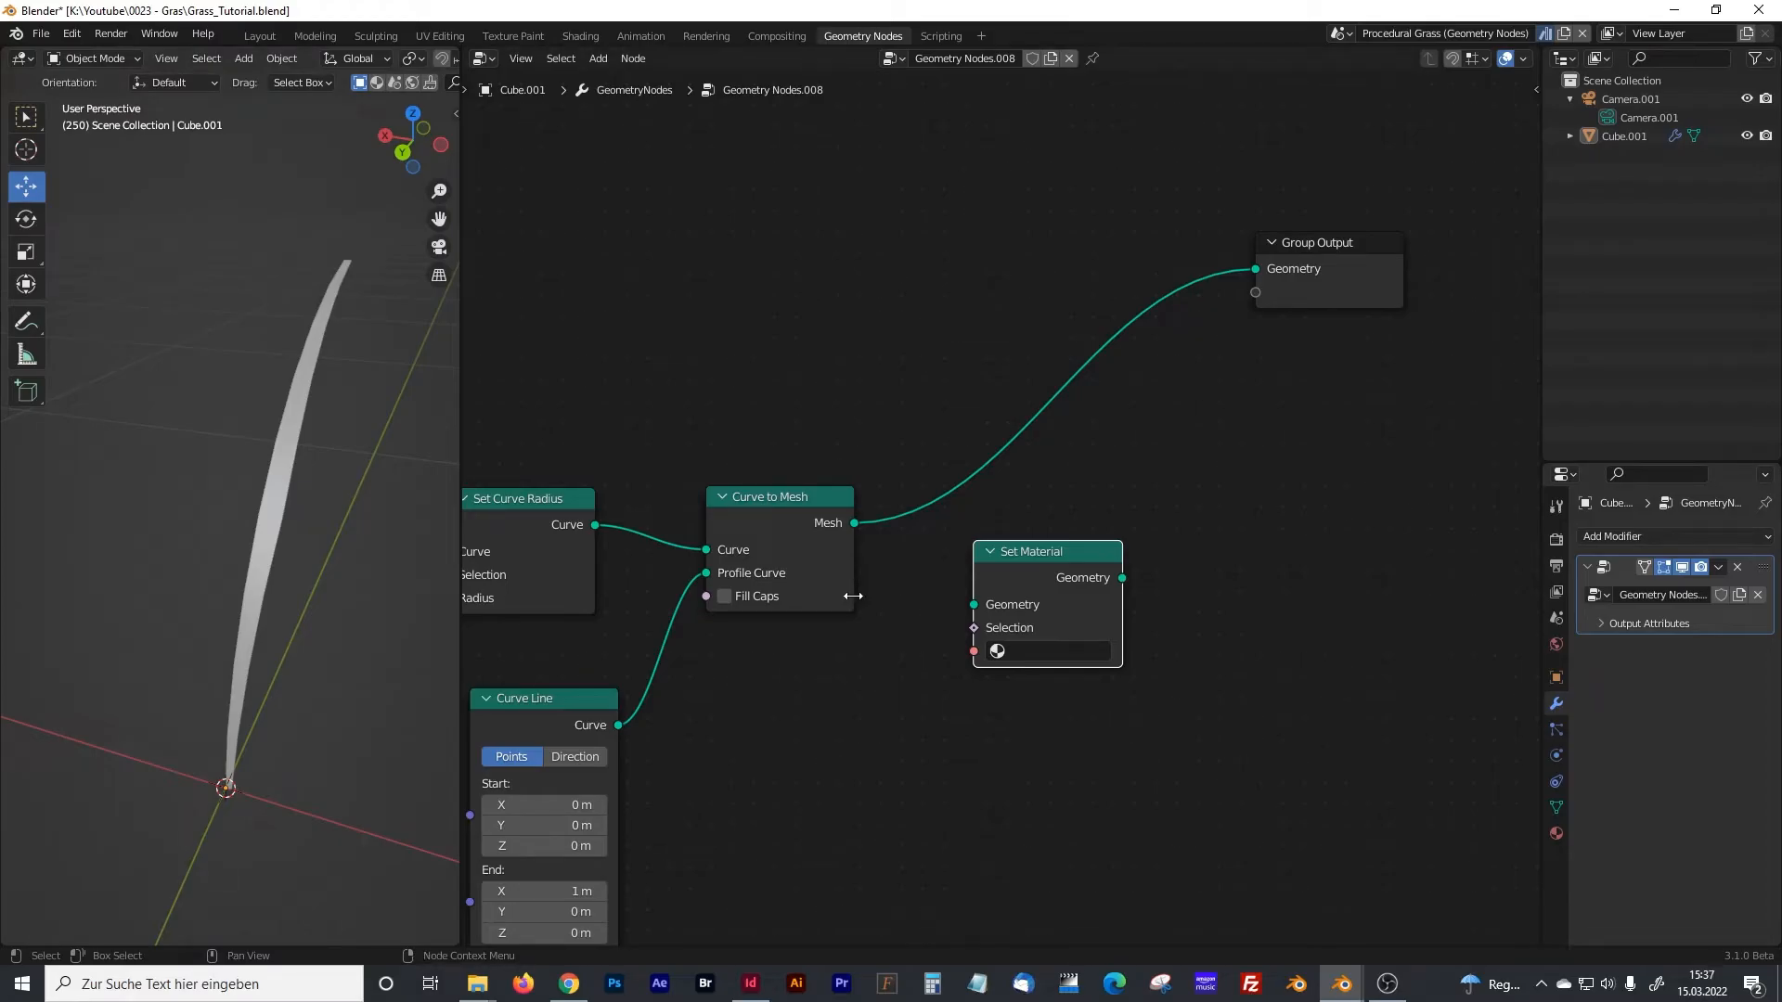
{"action": "left_click_drag", "start_coordinate": [1055, 553], "coordinate": [1056, 460]}
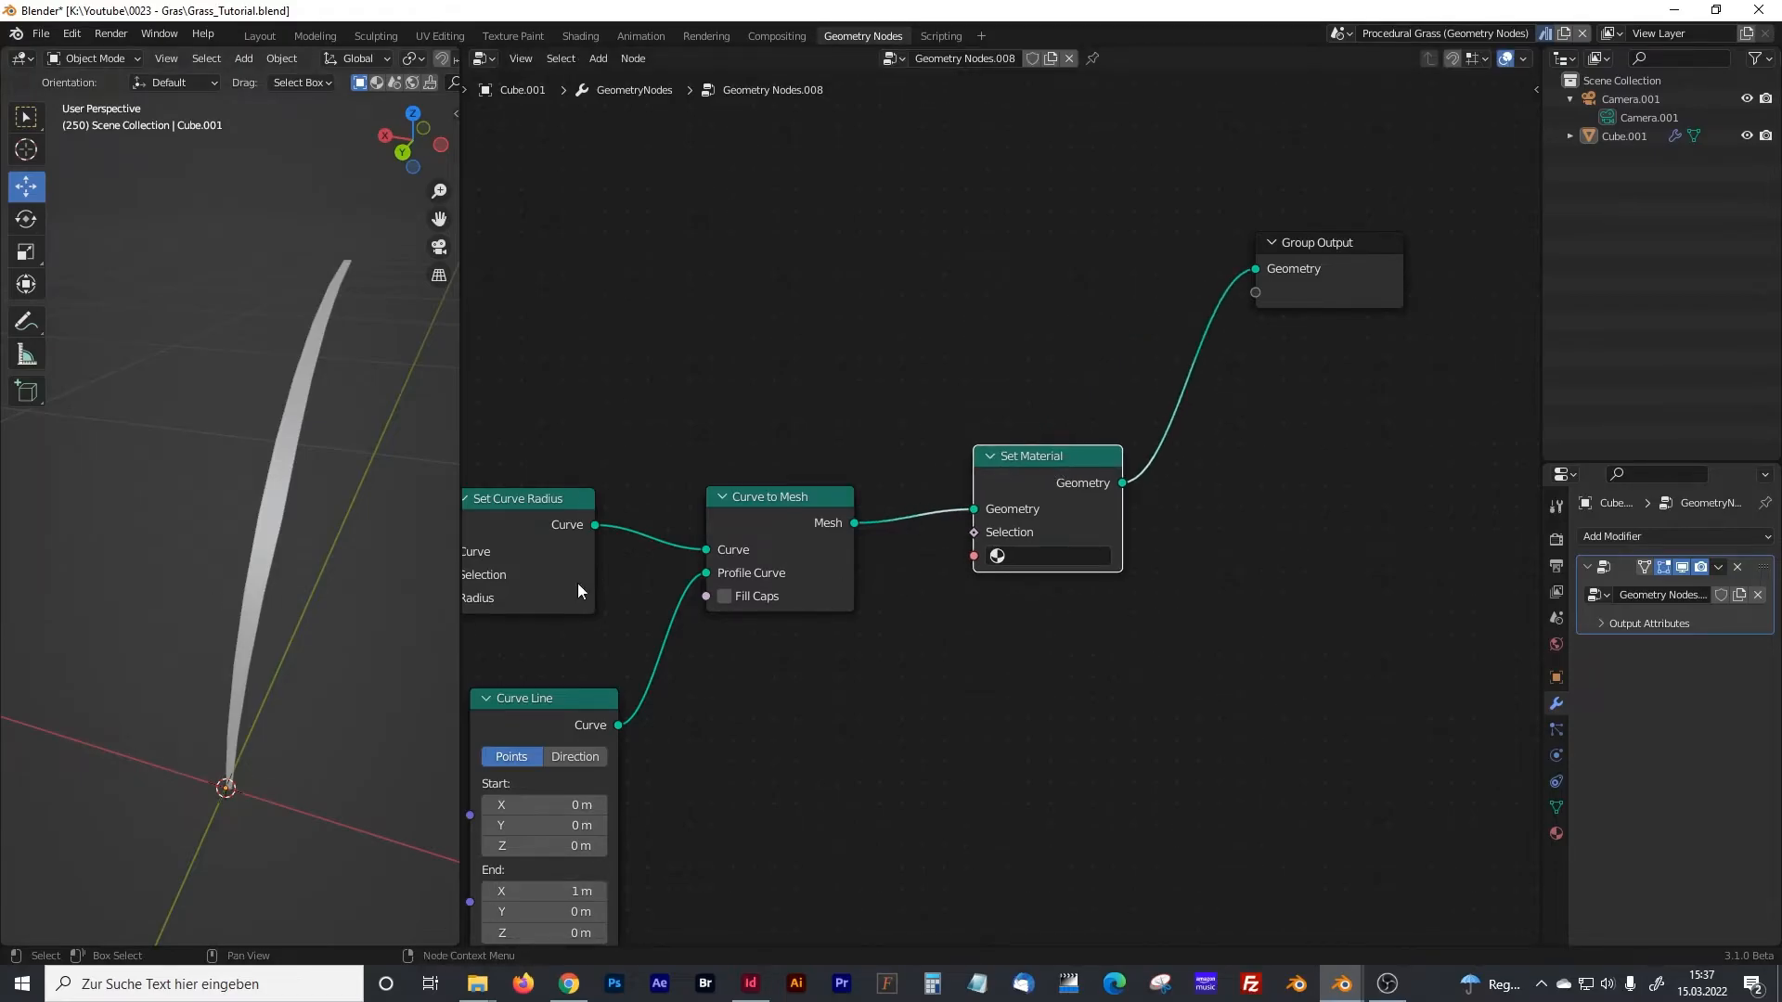
- Assign the Proc Green Grass material in the Set Material node
{"action": "left_click", "coordinate": [1068, 555]}
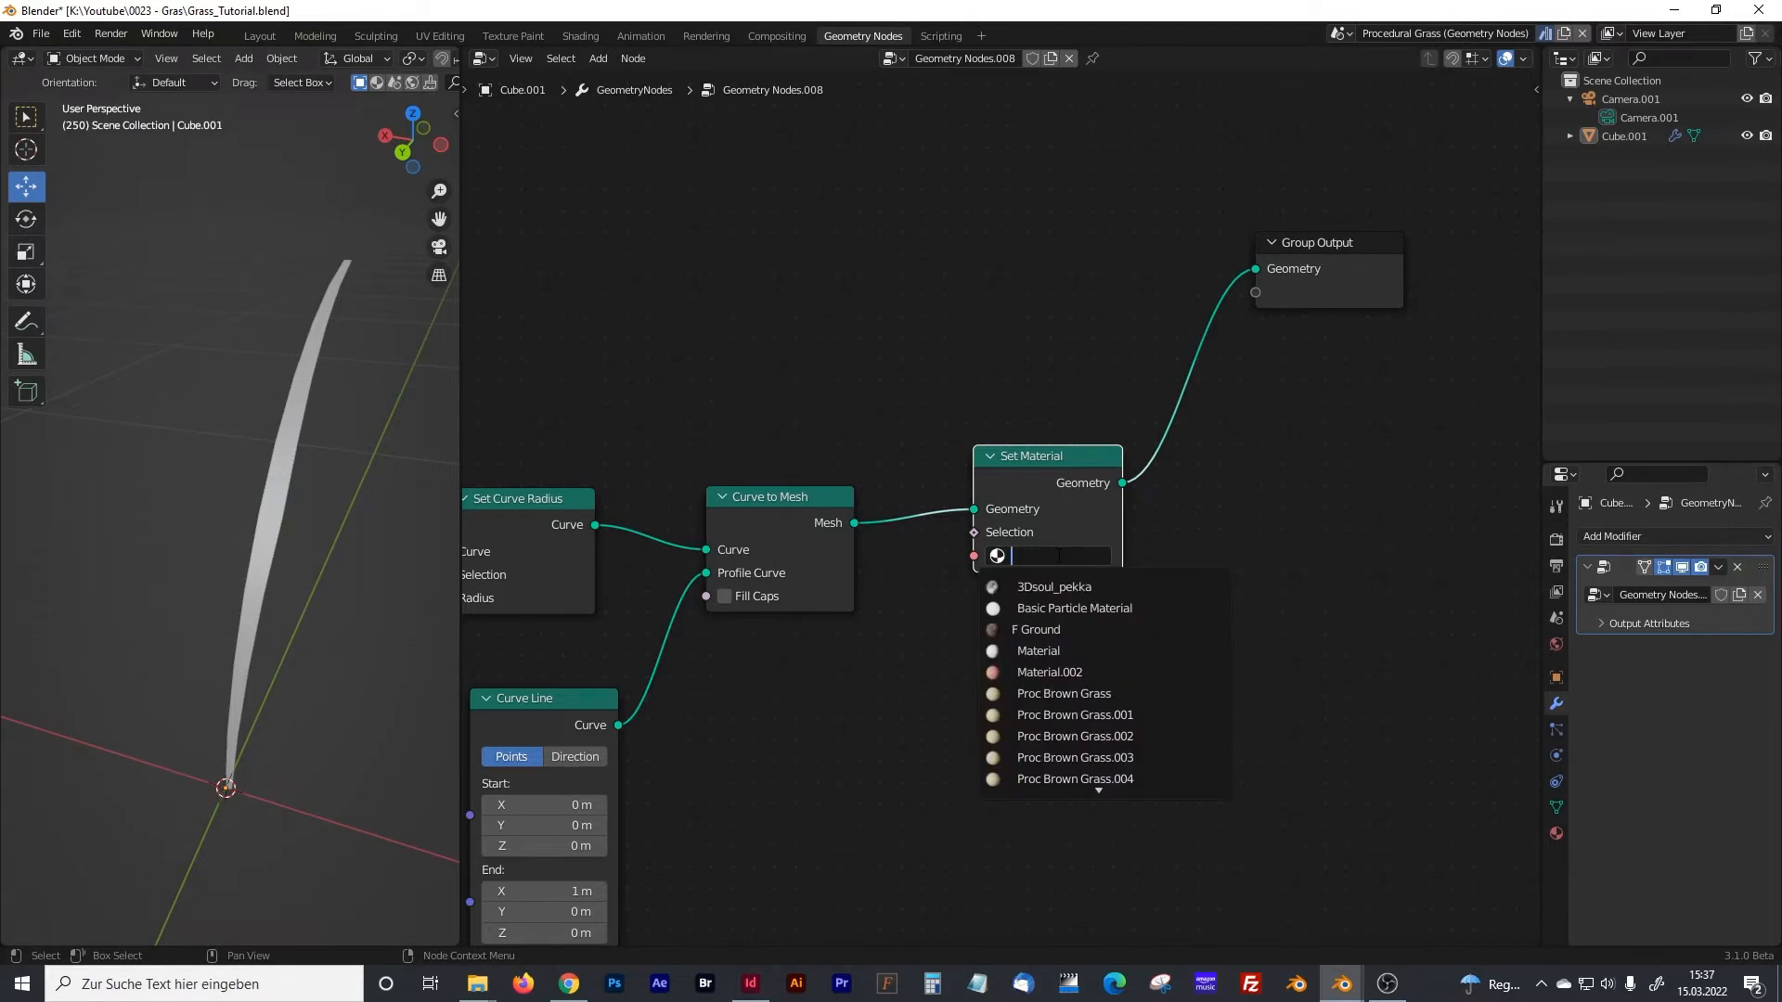
{"action": "type", "text": "proc"}
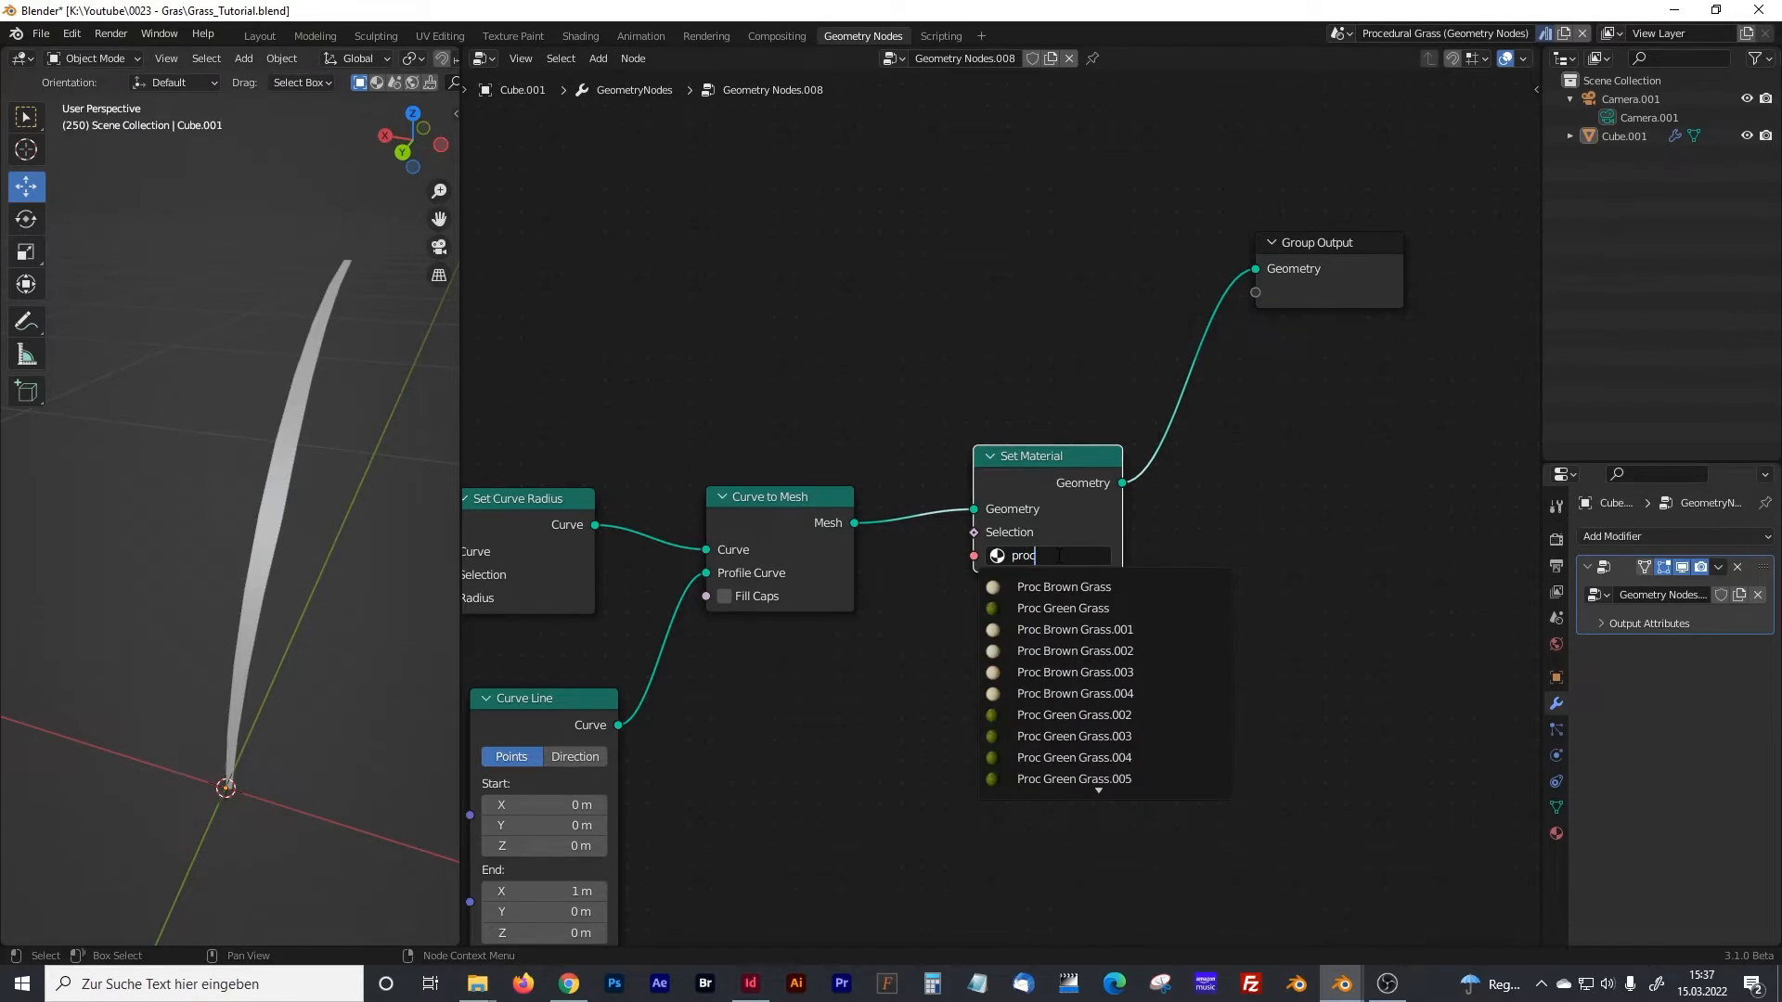
{"action": "left_click", "coordinate": [1063, 608]}
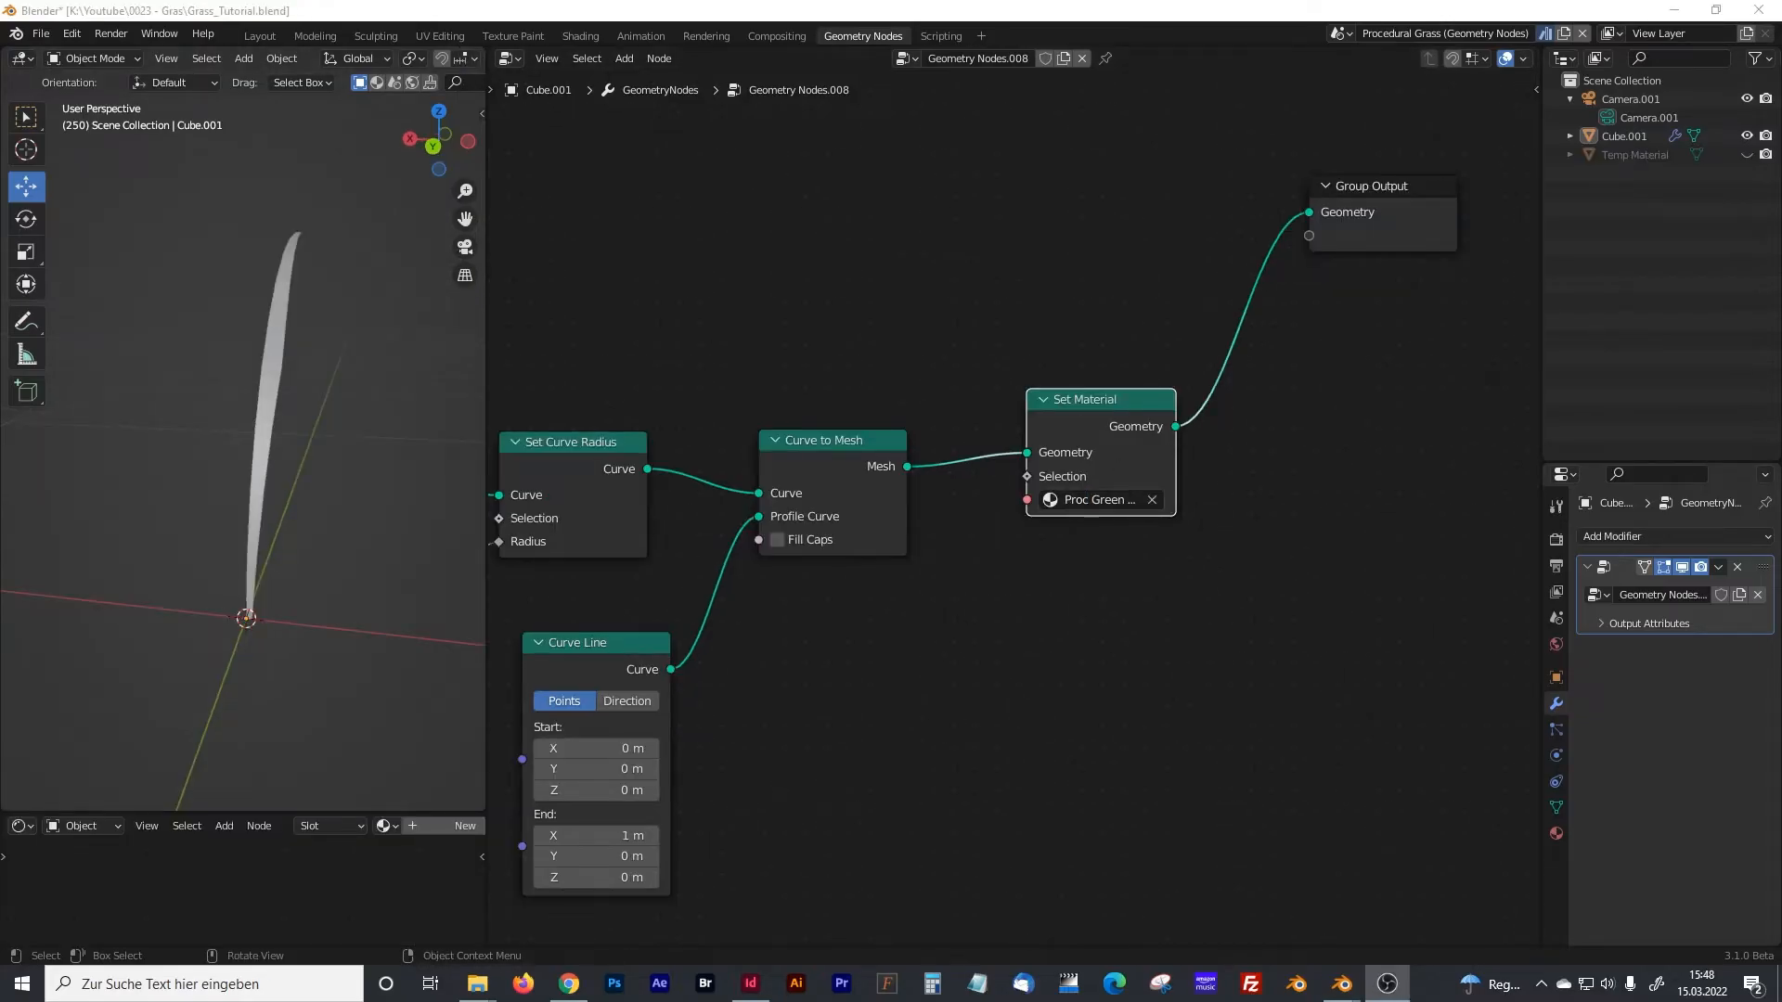
- Rename the Cube.001 object as GN Grass Group
{"action": "key", "text": "alt+Tab"}
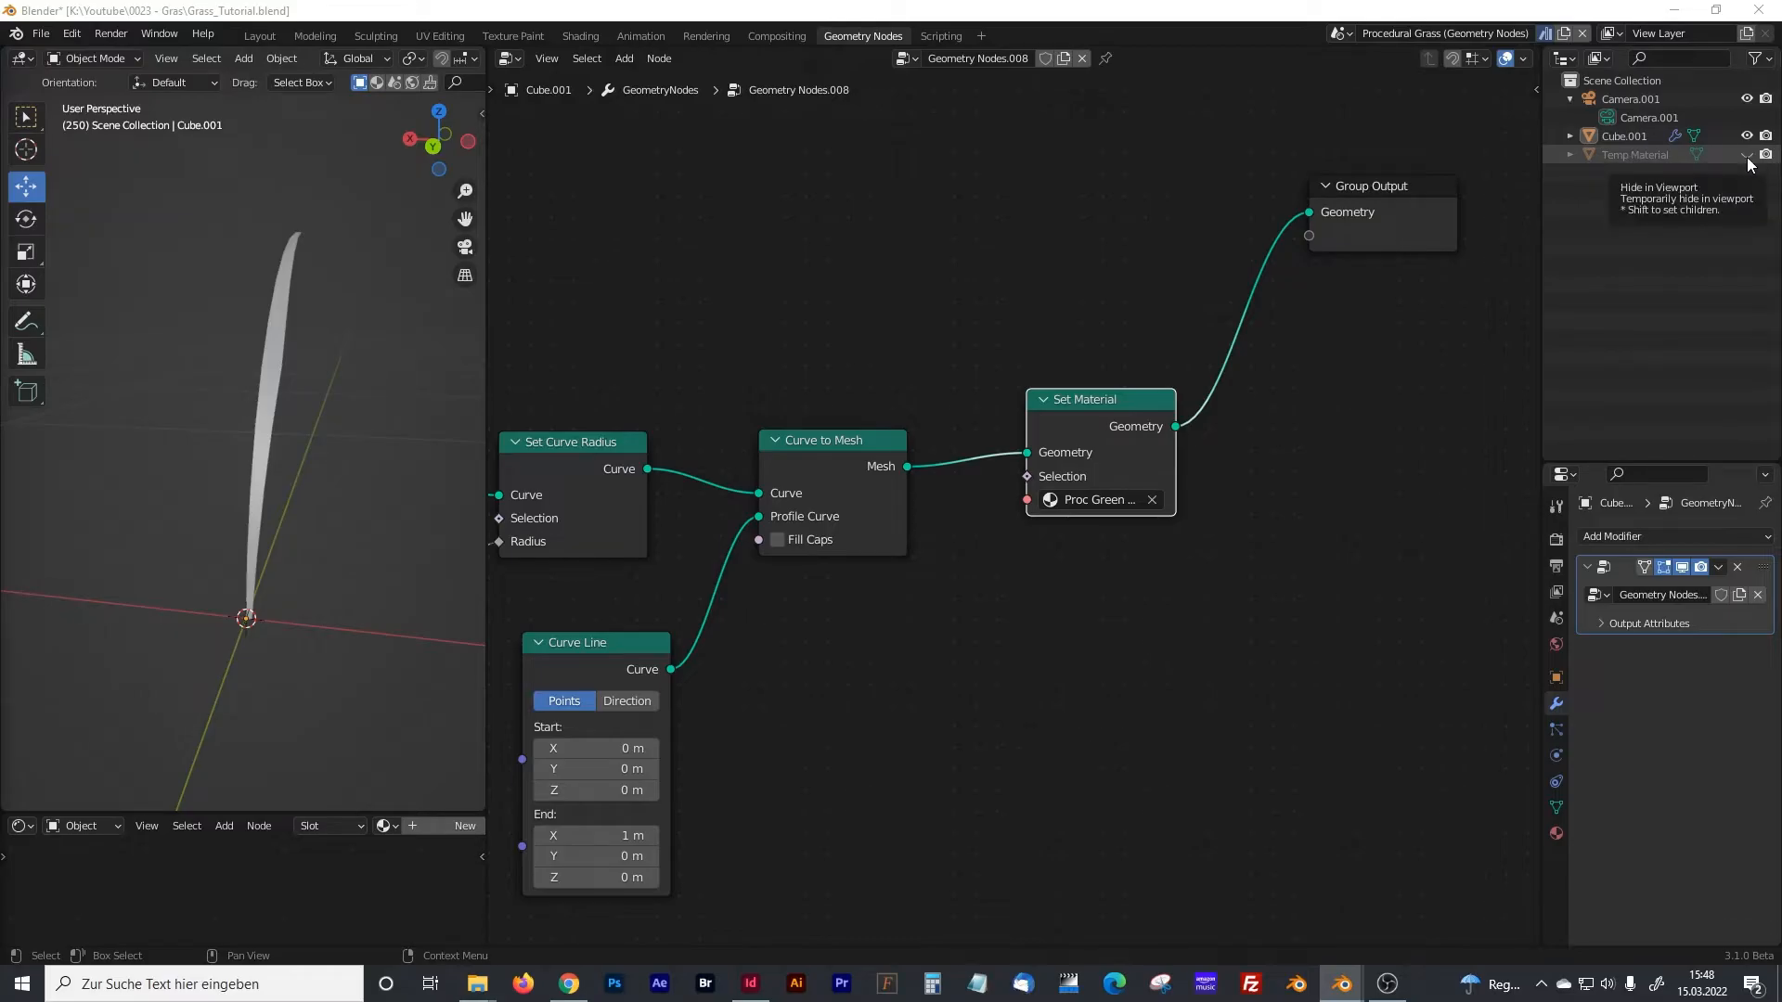
{"action": "double_click", "coordinate": [1624, 135]}
{"action": "type", "text": "GN"}
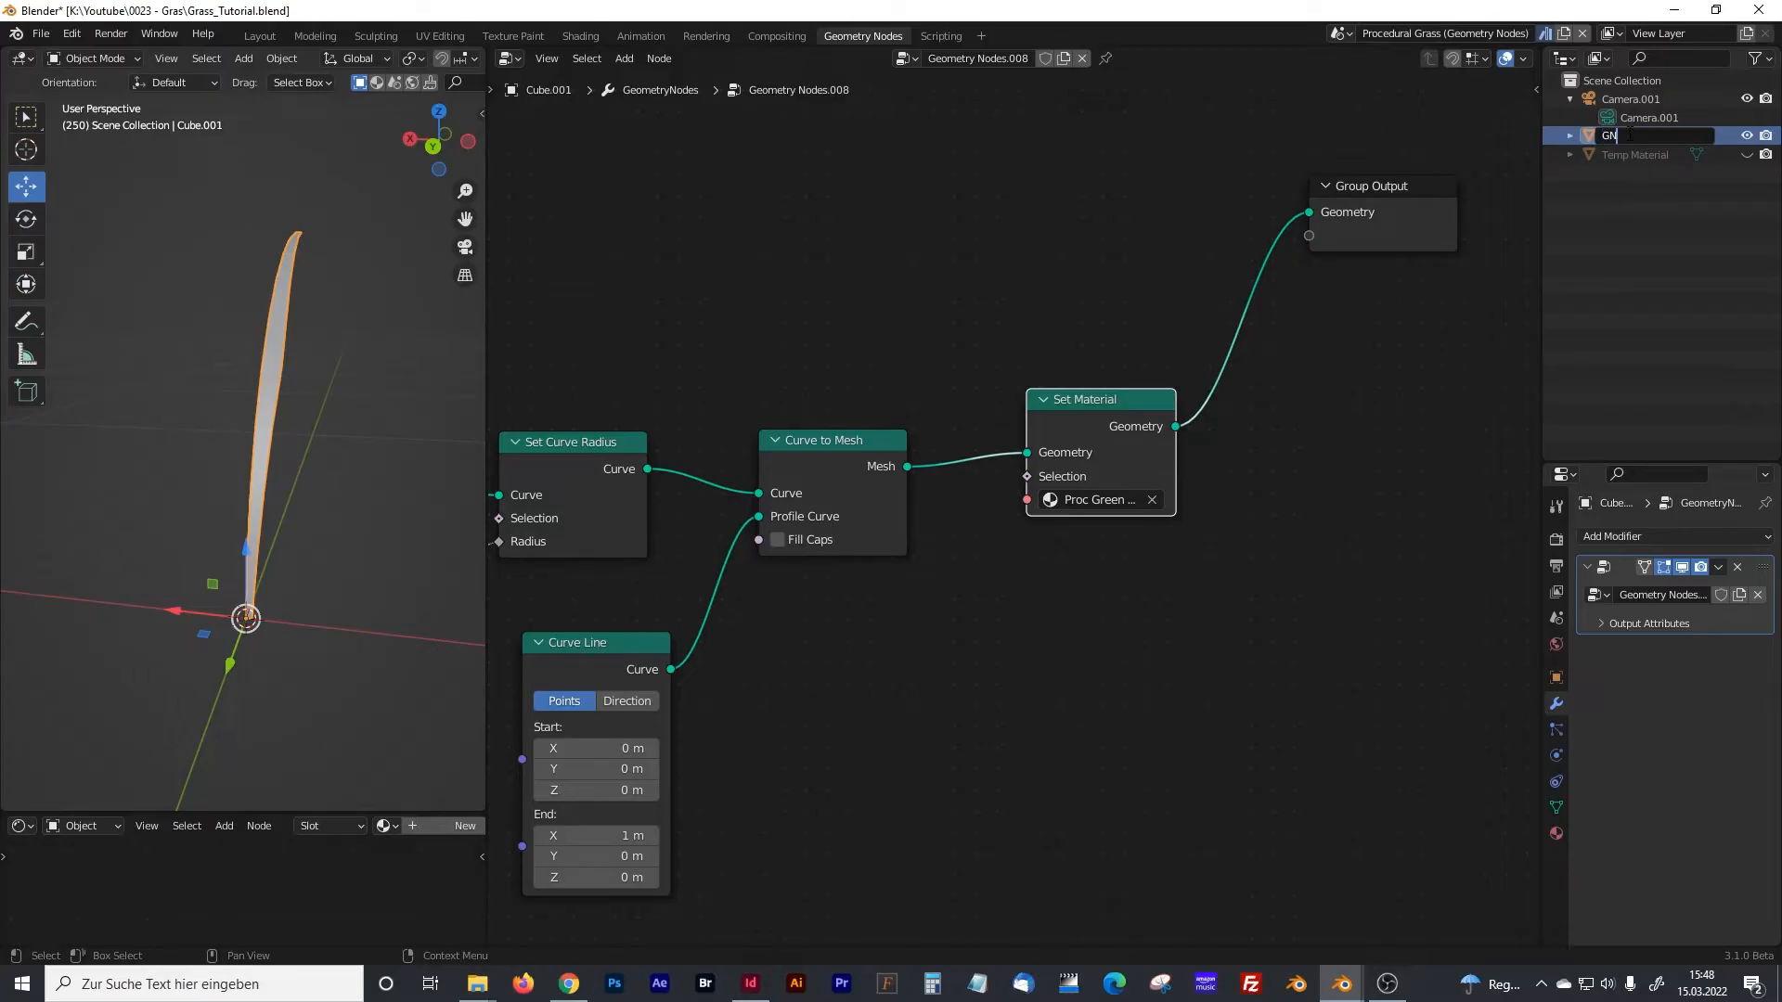
{"action": "type", "text": "Grass Group"}
{"action": "key", "text": "Return"}
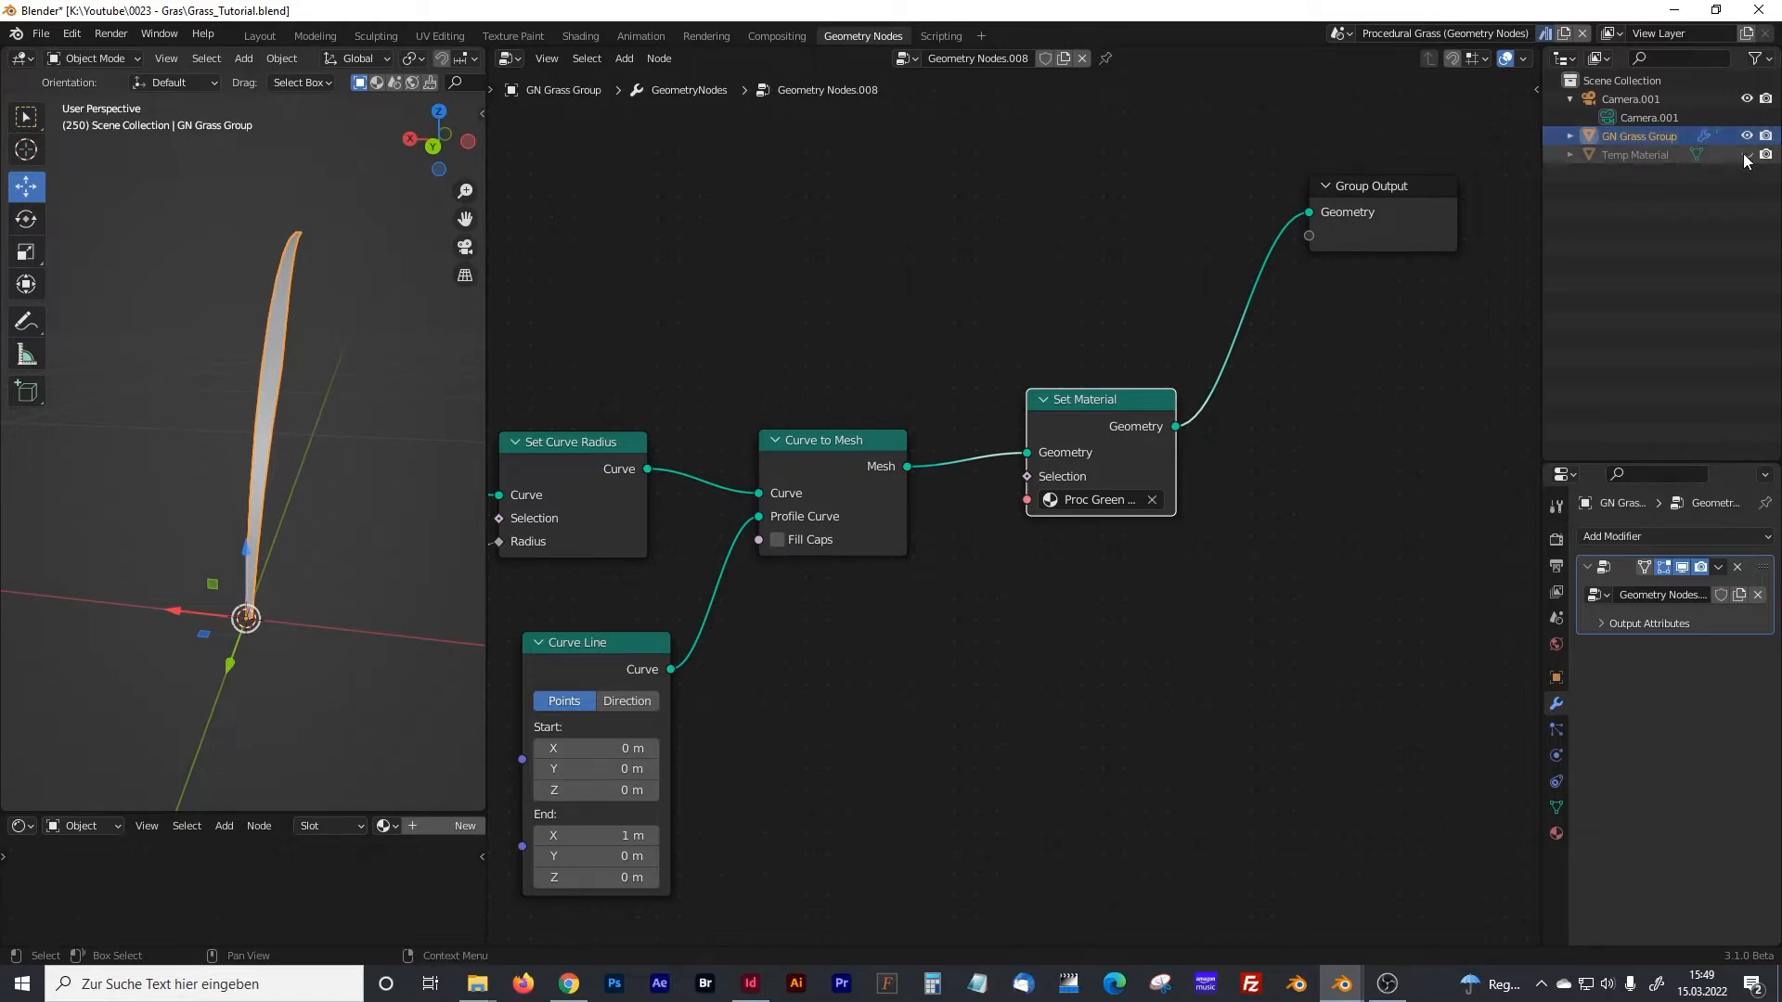
- Unhide and select the Temp Material plane, and enlarge the shader editor to show its Proc Green Grass node tree
{"action": "left_click", "coordinate": [1747, 155]}
{"action": "left_click_drag", "start_coordinate": [485, 353], "coordinate": [791, 362]}
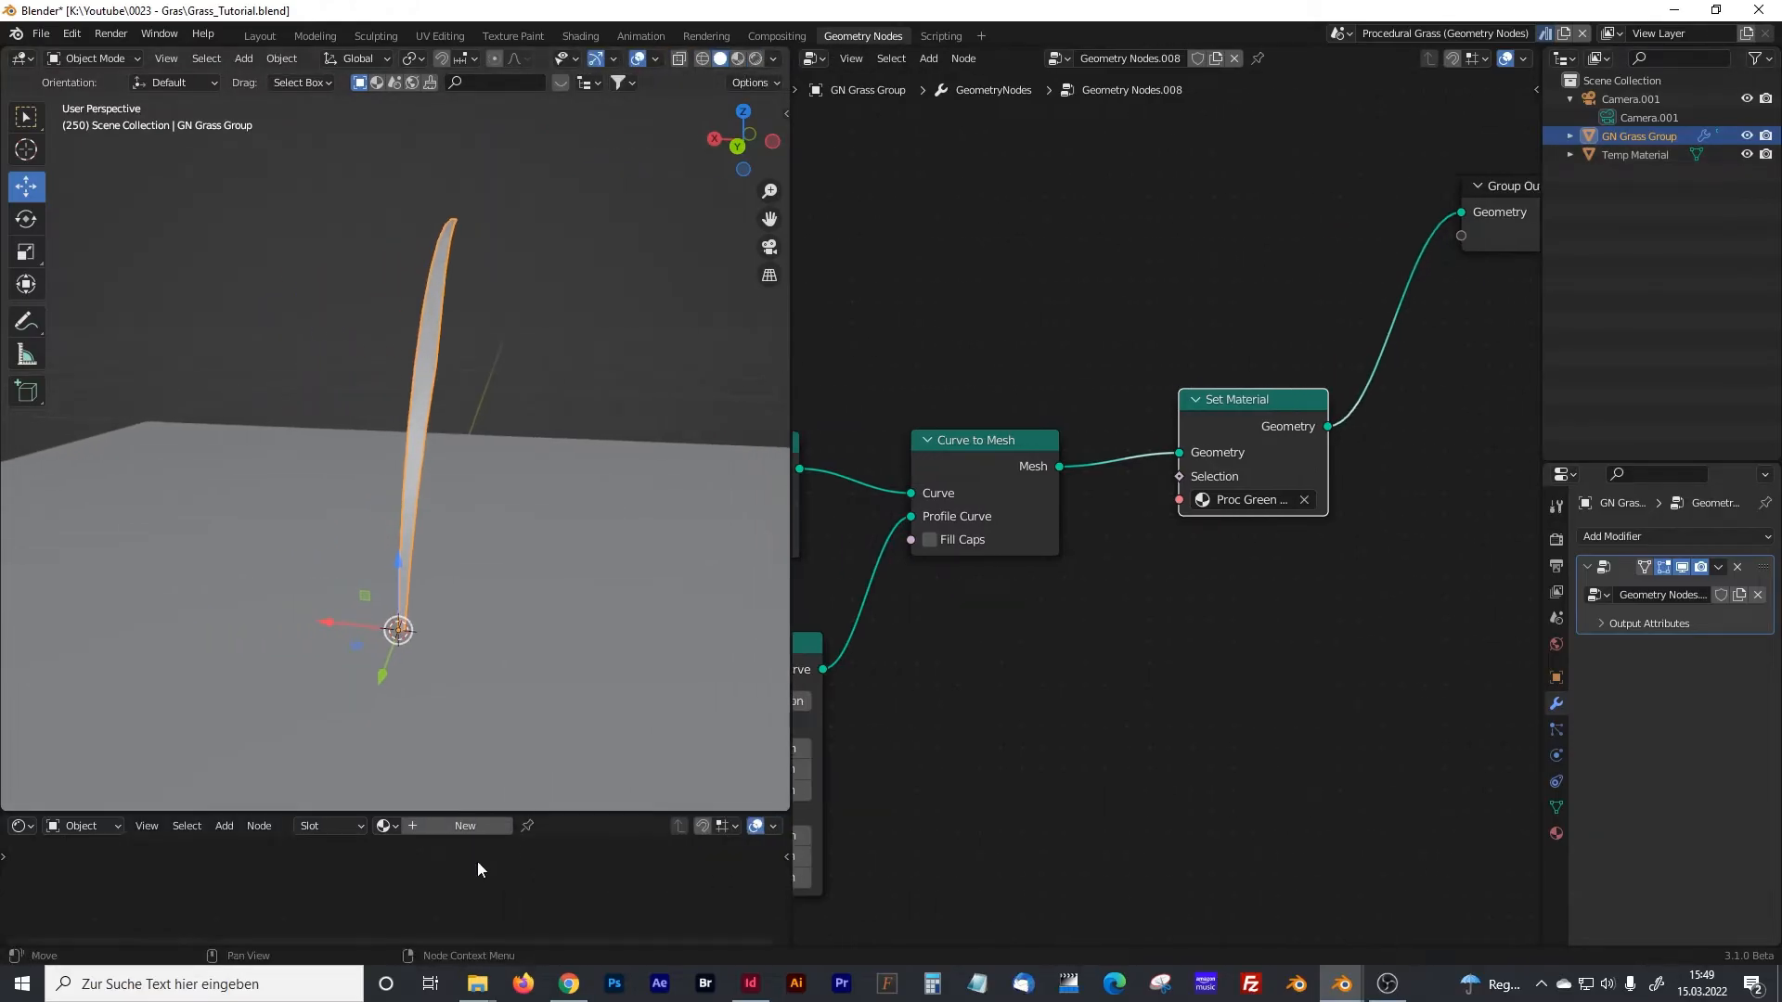
{"action": "left_click", "coordinate": [594, 733]}
{"action": "left_click_drag", "start_coordinate": [603, 814], "coordinate": [627, 328]}
{"action": "scroll", "coordinate": [420, 598], "scroll_direction": "up", "scroll_amount": 5}
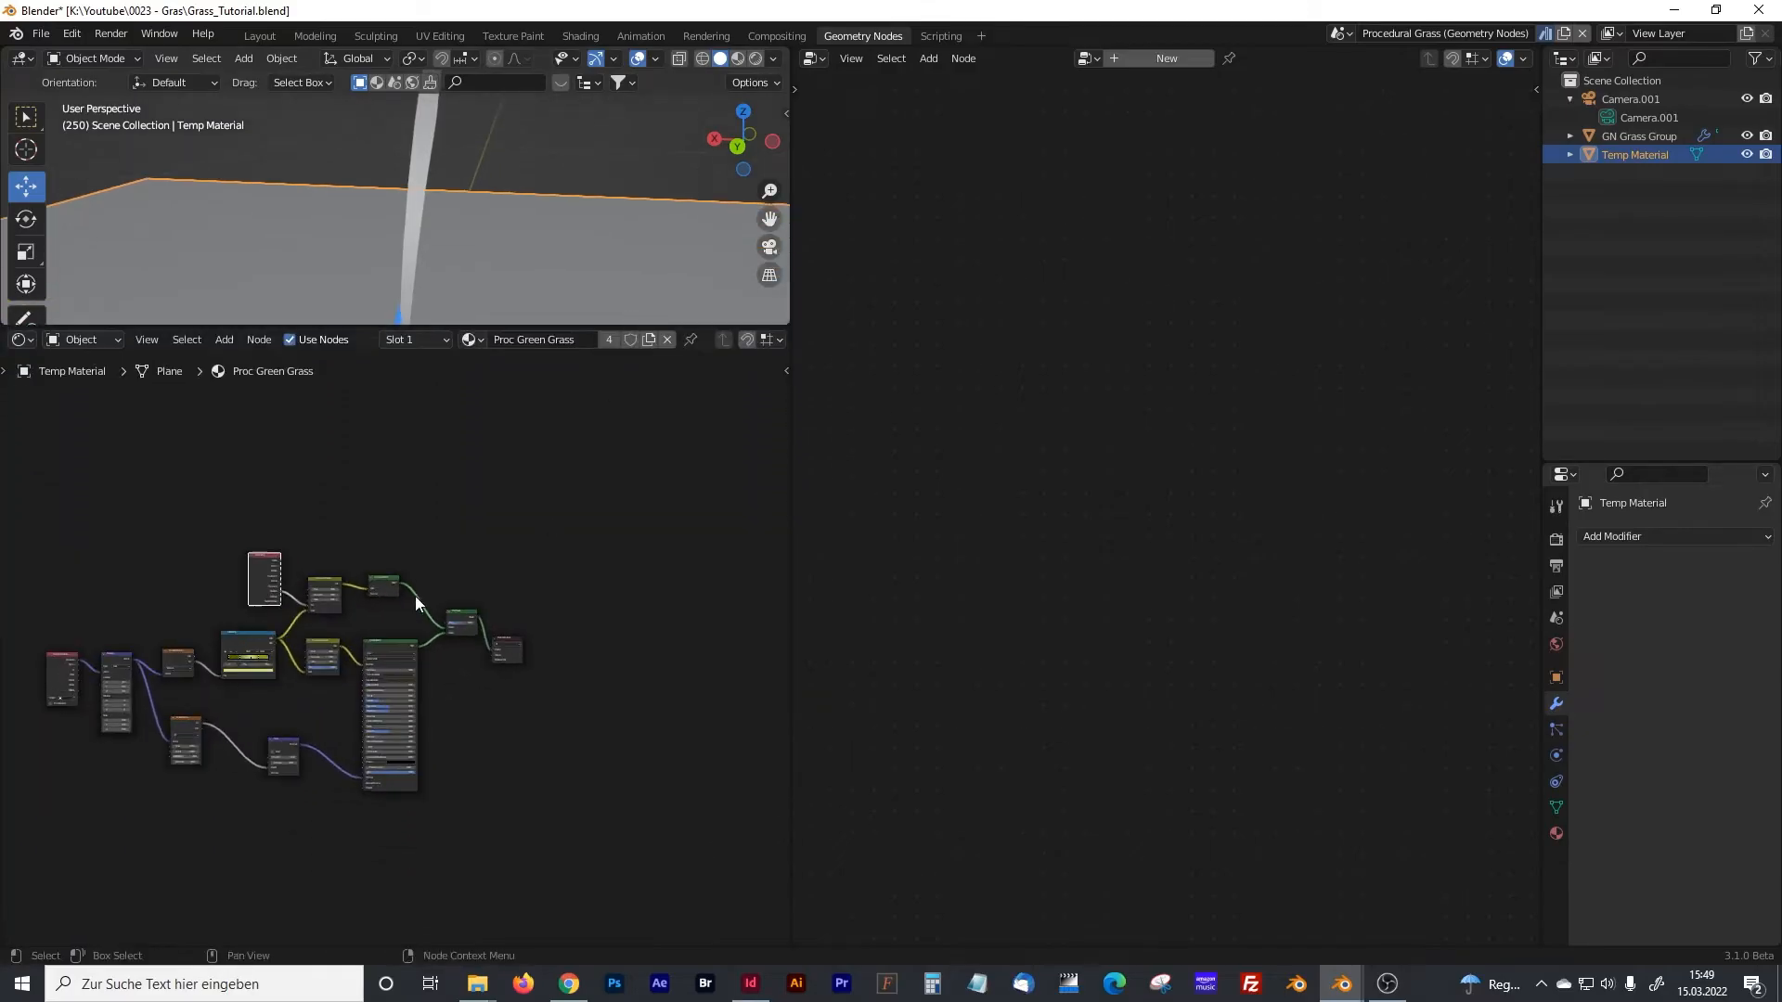
{"action": "middle_click_drag", "start_coordinate": [381, 591], "coordinate": [530, 557]}
{"action": "left_click_drag", "start_coordinate": [791, 494], "coordinate": [1289, 506]}
{"action": "scroll", "coordinate": [340, 537], "scroll_direction": "up", "scroll_amount": 3}
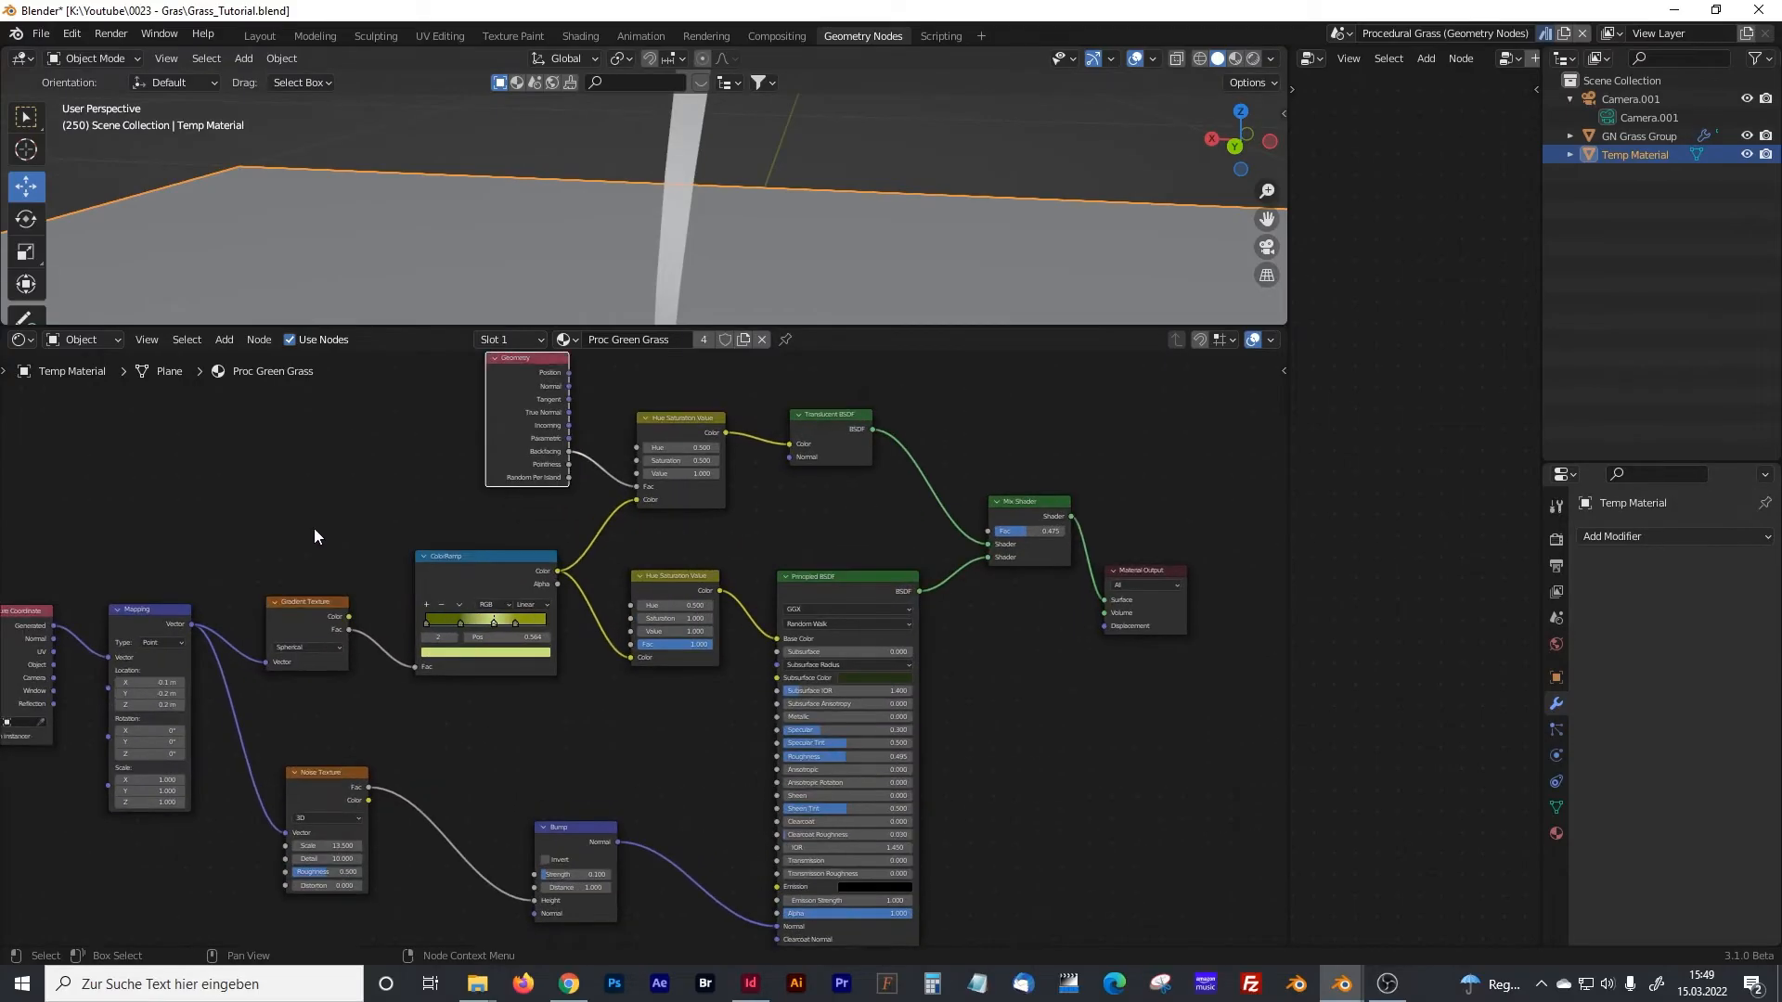
- Examine the material's Texture Coordinate, Mapping and Gradient Texture nodes, and the blade's base in the 3D view
{"action": "middle_click_drag", "start_coordinate": [314, 528], "coordinate": [487, 386]}
{"action": "left_click_drag", "start_coordinate": [429, 328], "coordinate": [444, 177]}
{"action": "scroll", "coordinate": [337, 427], "scroll_direction": "up", "scroll_amount": 5}
{"action": "middle_click_drag", "start_coordinate": [309, 431], "coordinate": [459, 406]}
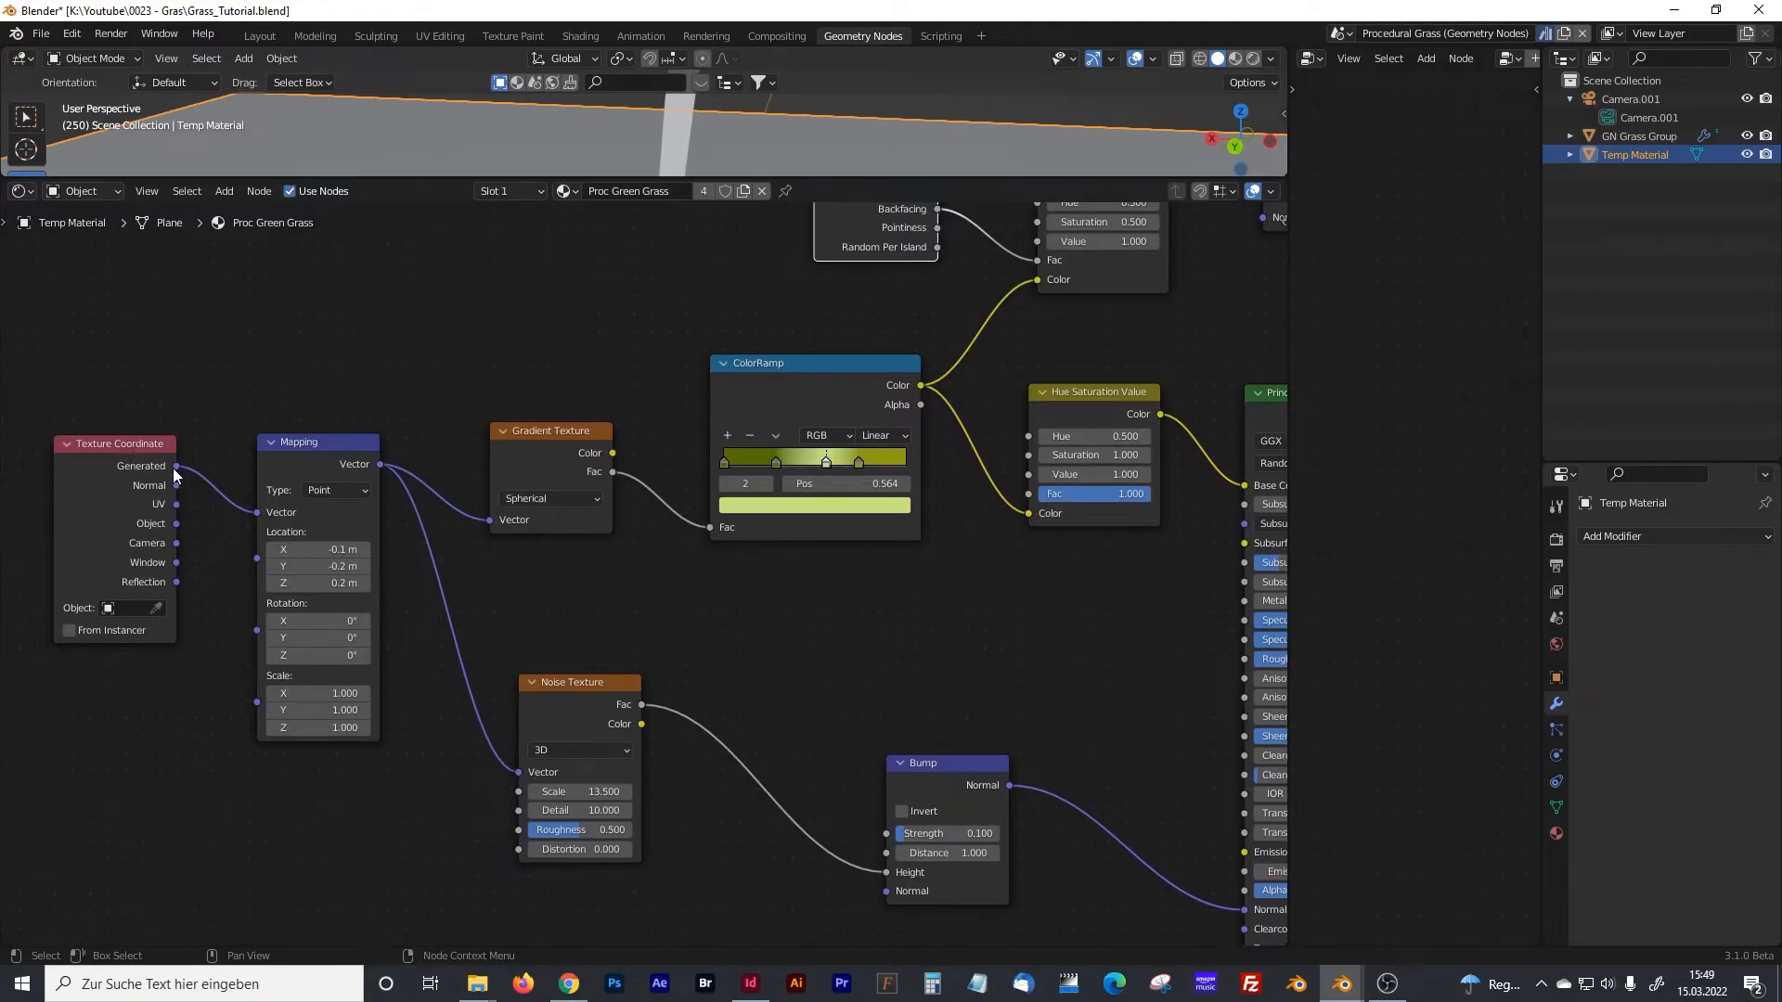
{"action": "left_click_drag", "start_coordinate": [306, 446], "coordinate": [284, 443]}
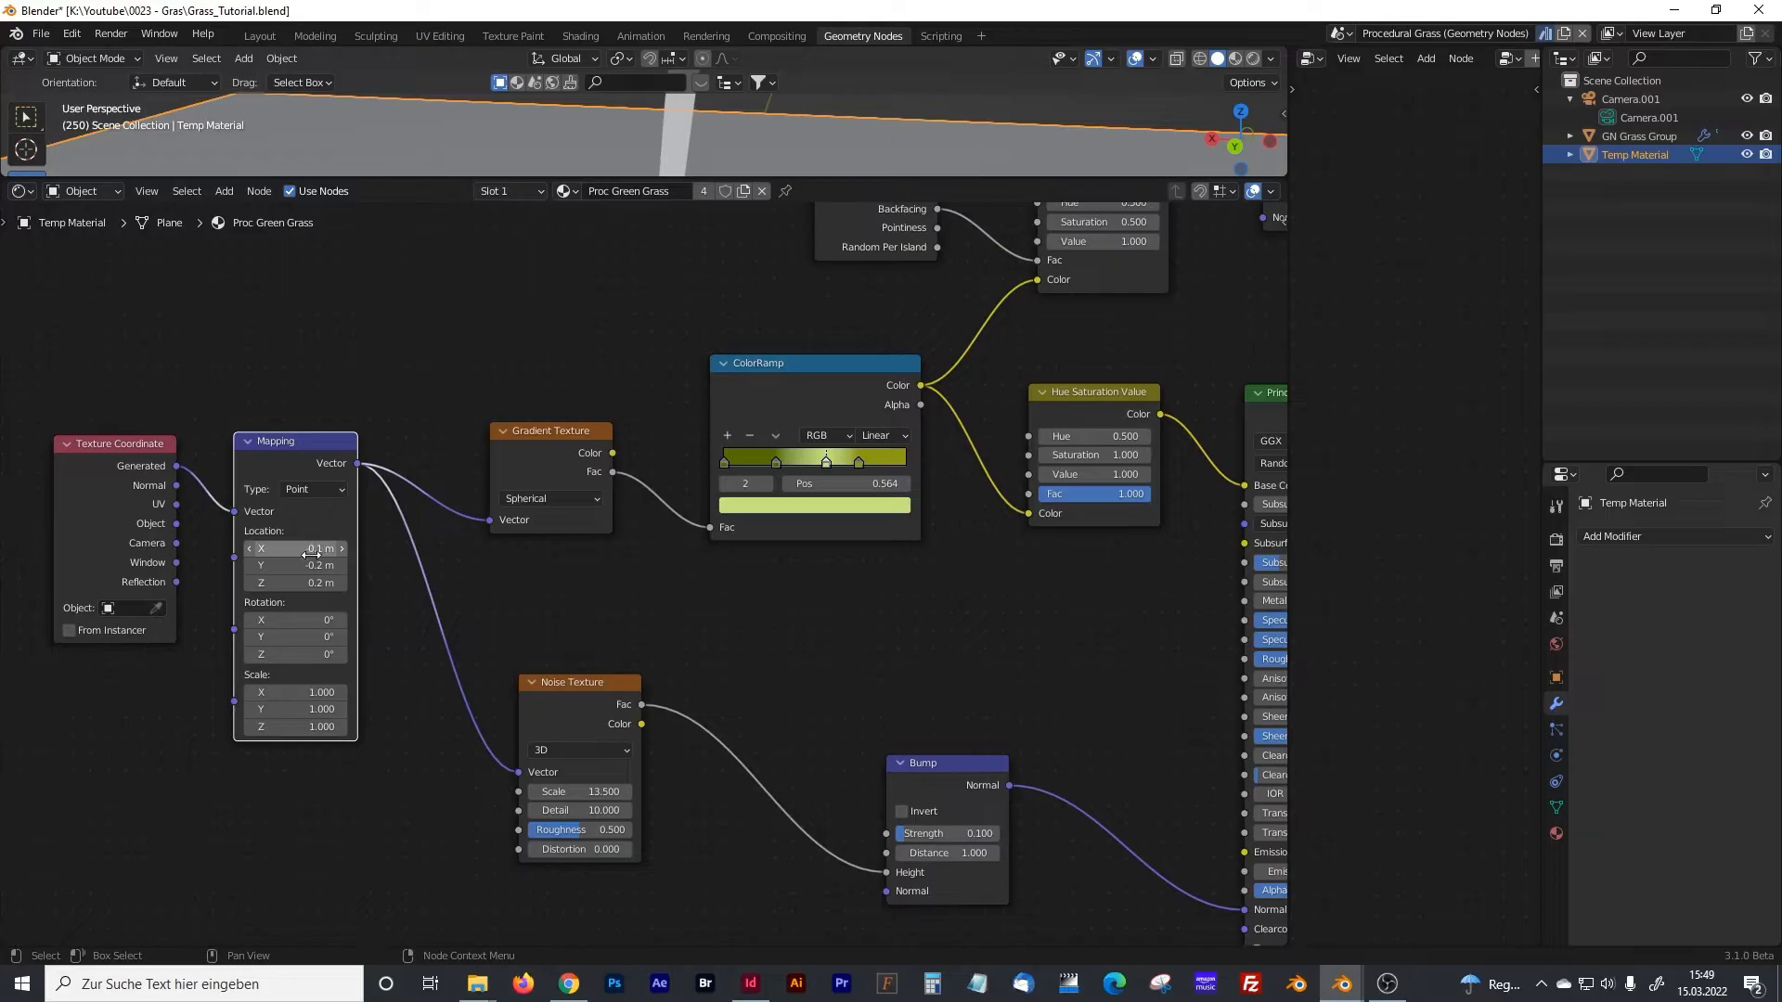
{"action": "left_click", "coordinate": [547, 429]}
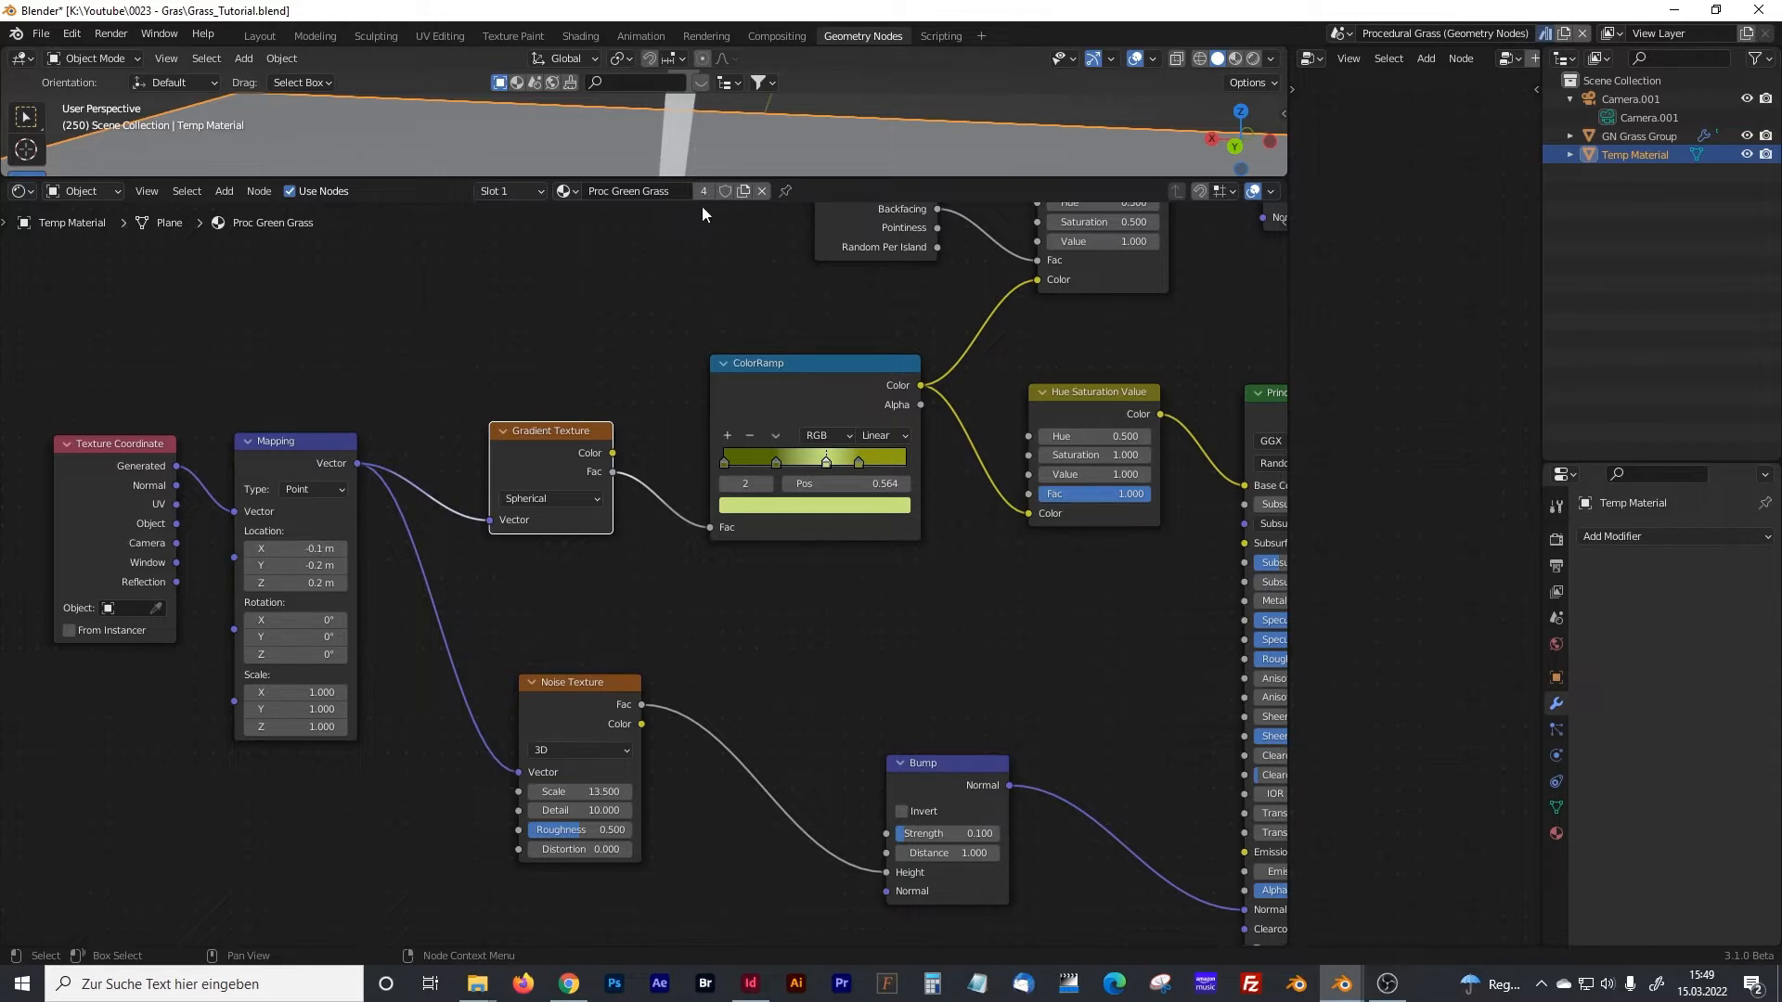
{"action": "left_click_drag", "start_coordinate": [761, 178], "coordinate": [761, 568]}
{"action": "middle_click_drag", "start_coordinate": [738, 464], "coordinate": [711, 348]}
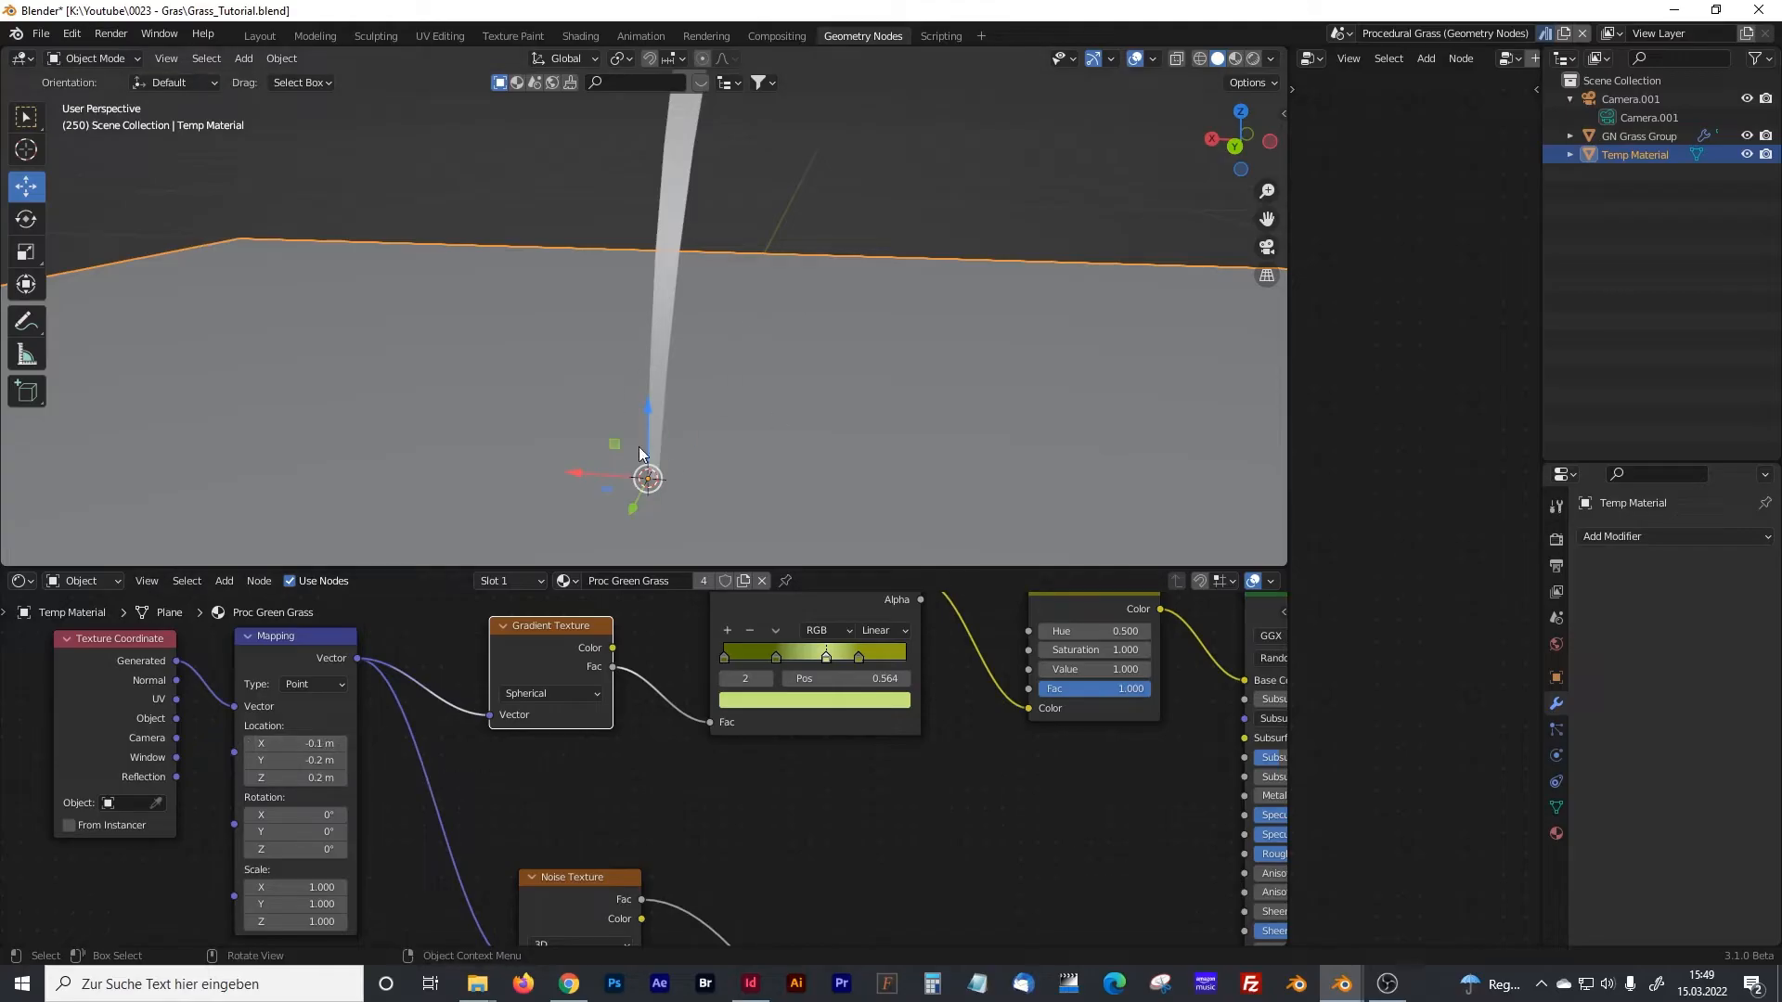
{"action": "left_click_drag", "start_coordinate": [605, 567], "coordinate": [612, 190]}
- Examine the colour stops of the material's ColorRamp, checking the hex values of the first, third and last stops
{"action": "middle_click_drag", "start_coordinate": [637, 304], "coordinate": [354, 365]}
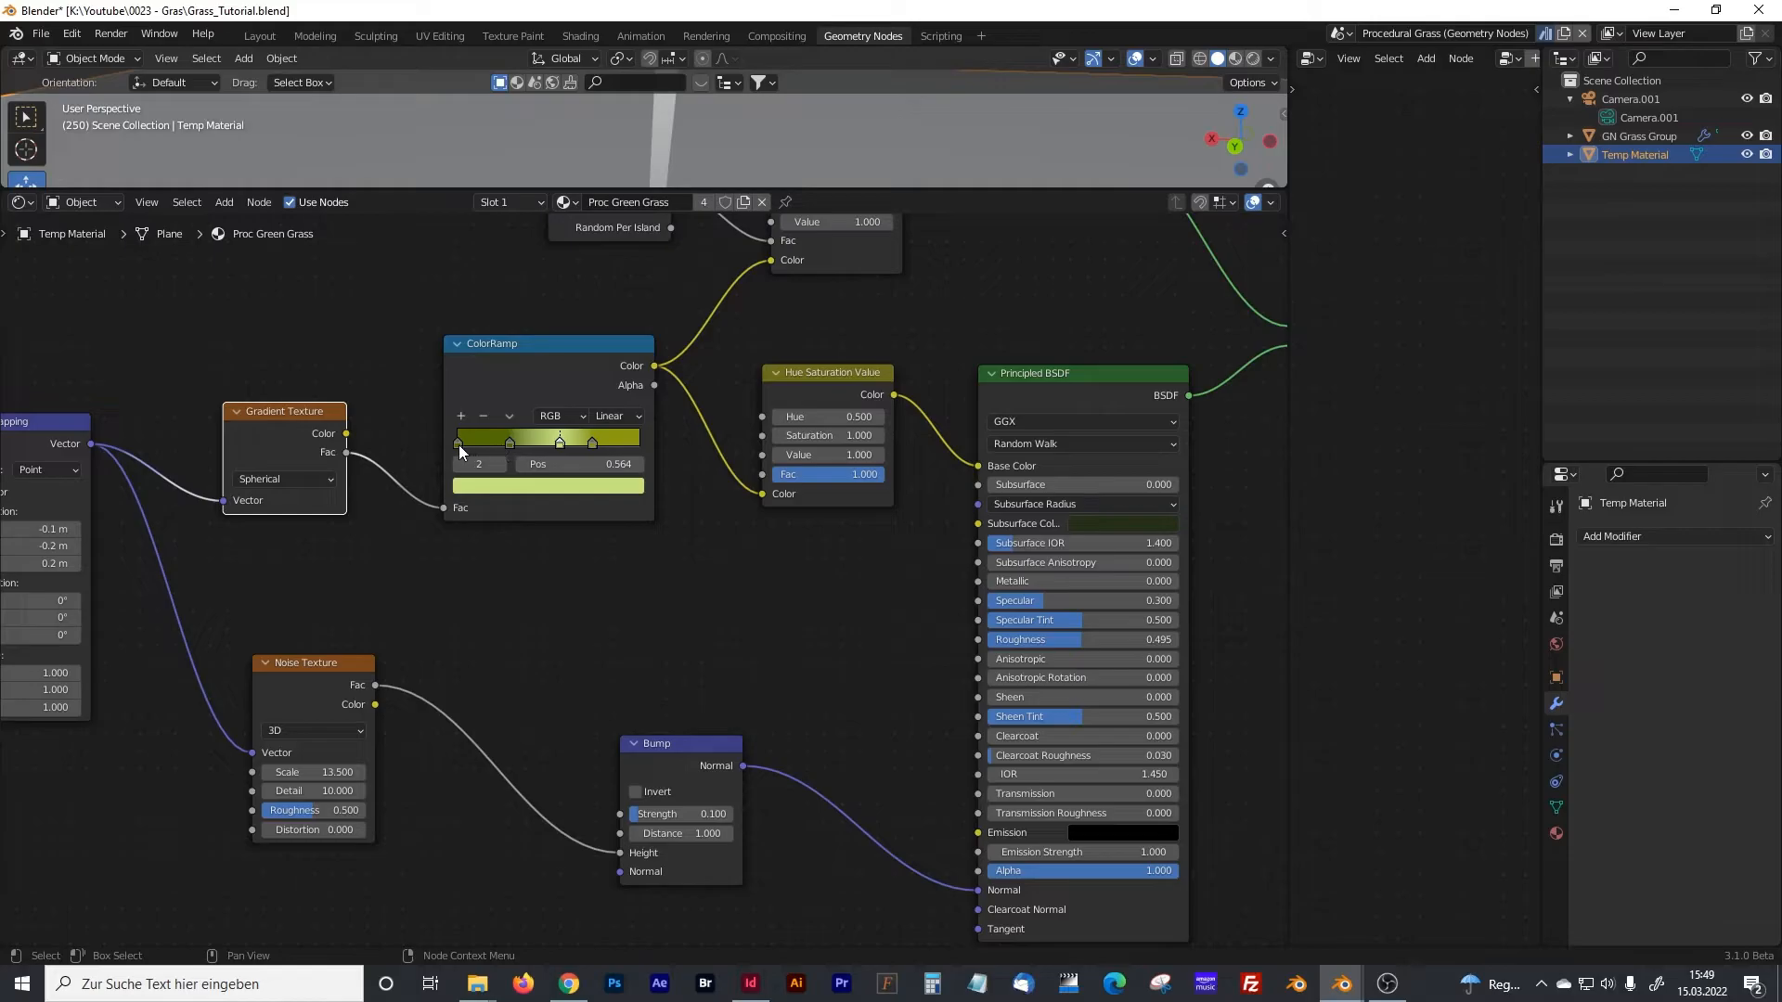
{"action": "scroll", "coordinate": [554, 536], "scroll_direction": "up", "scroll_amount": 2}
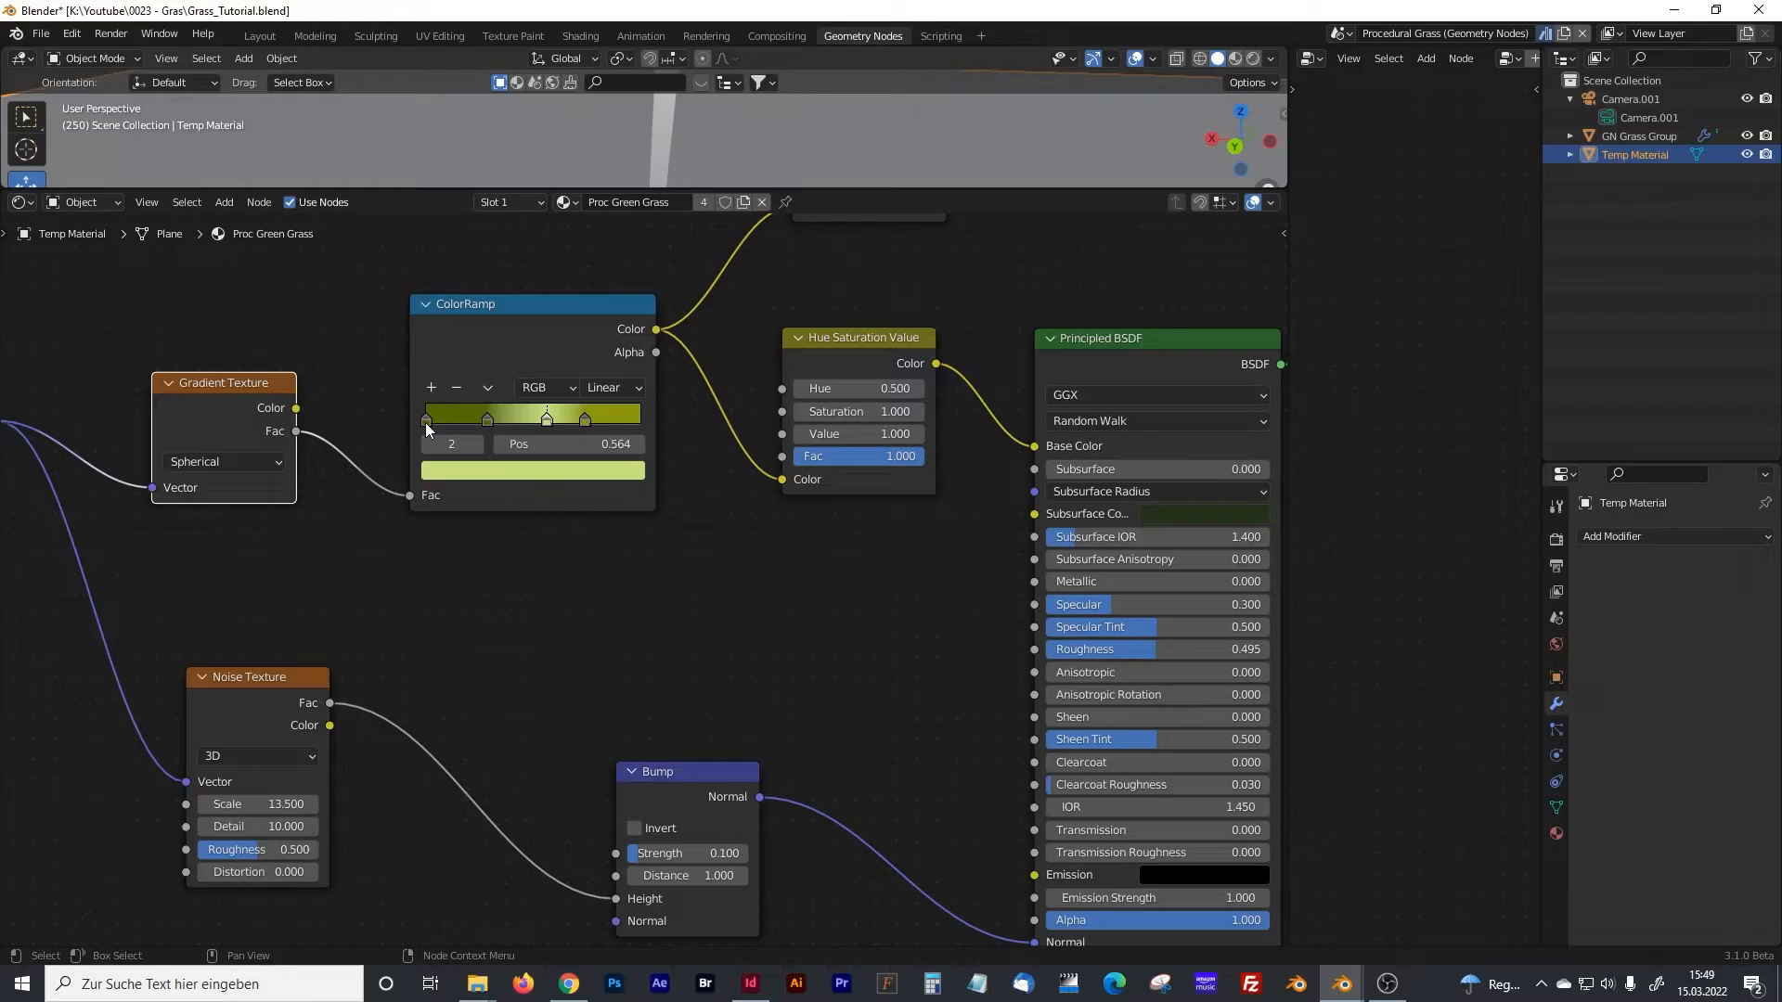
{"action": "left_click", "coordinate": [425, 421]}
{"action": "left_click", "coordinate": [466, 469]}
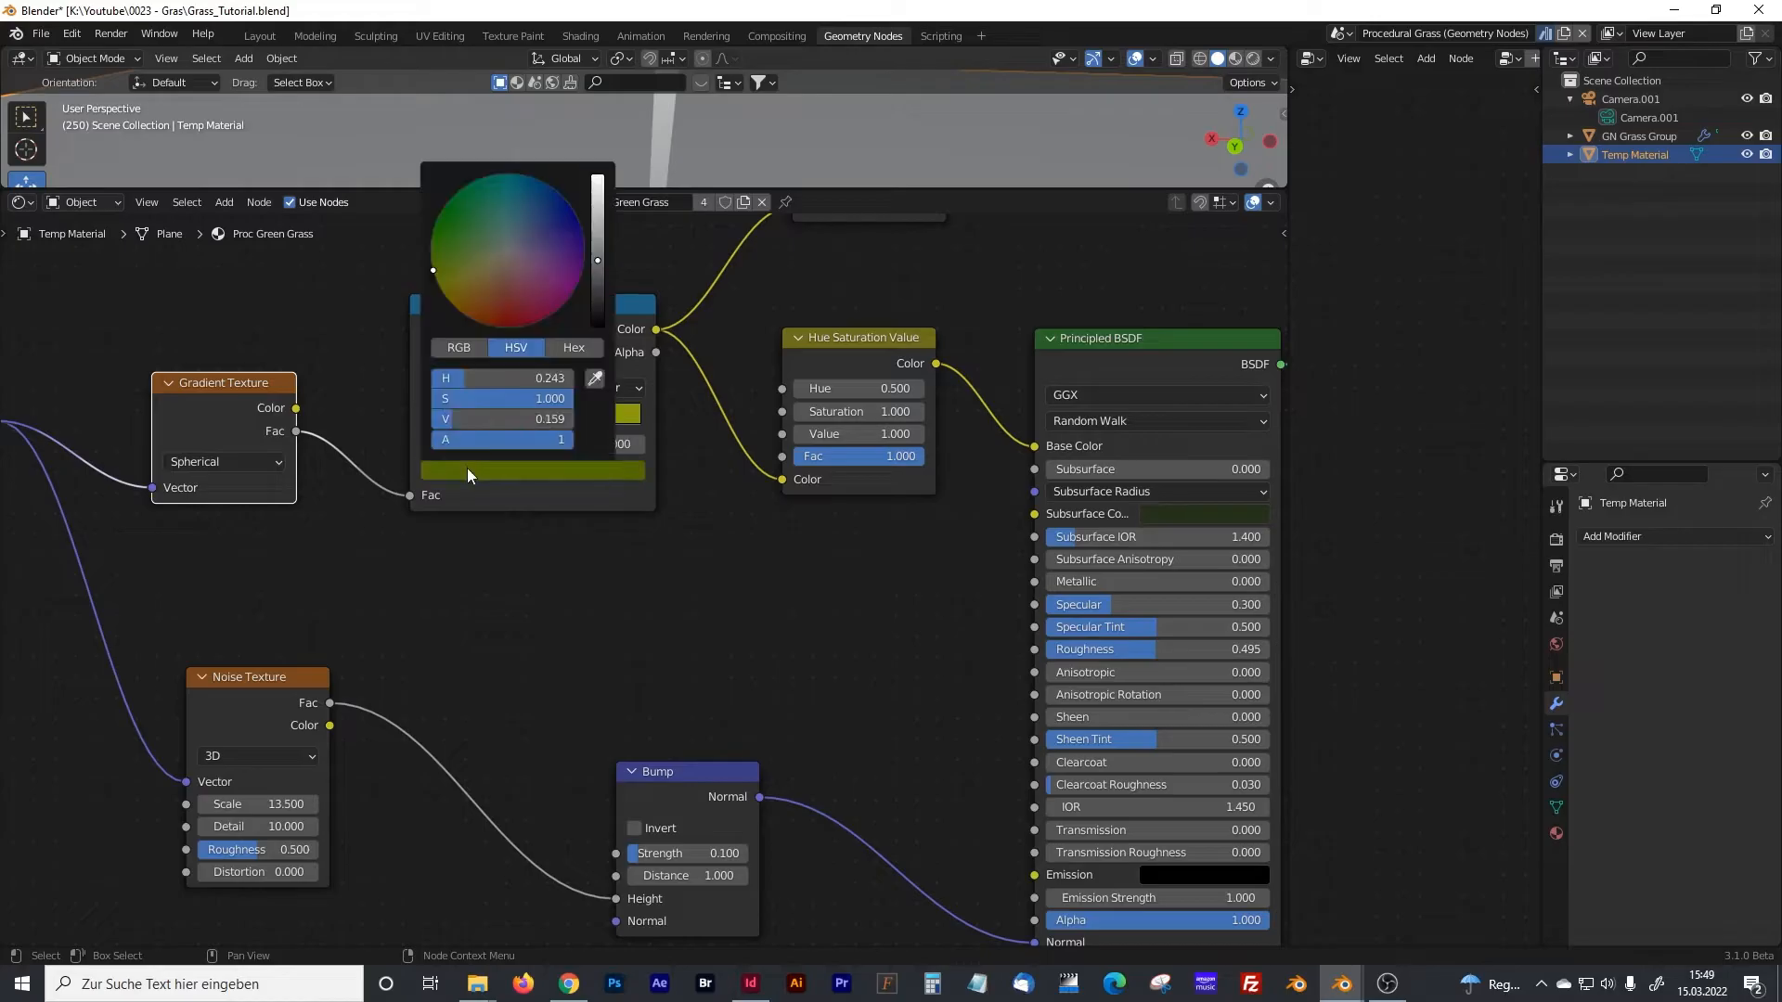
{"action": "left_click", "coordinate": [577, 346]}
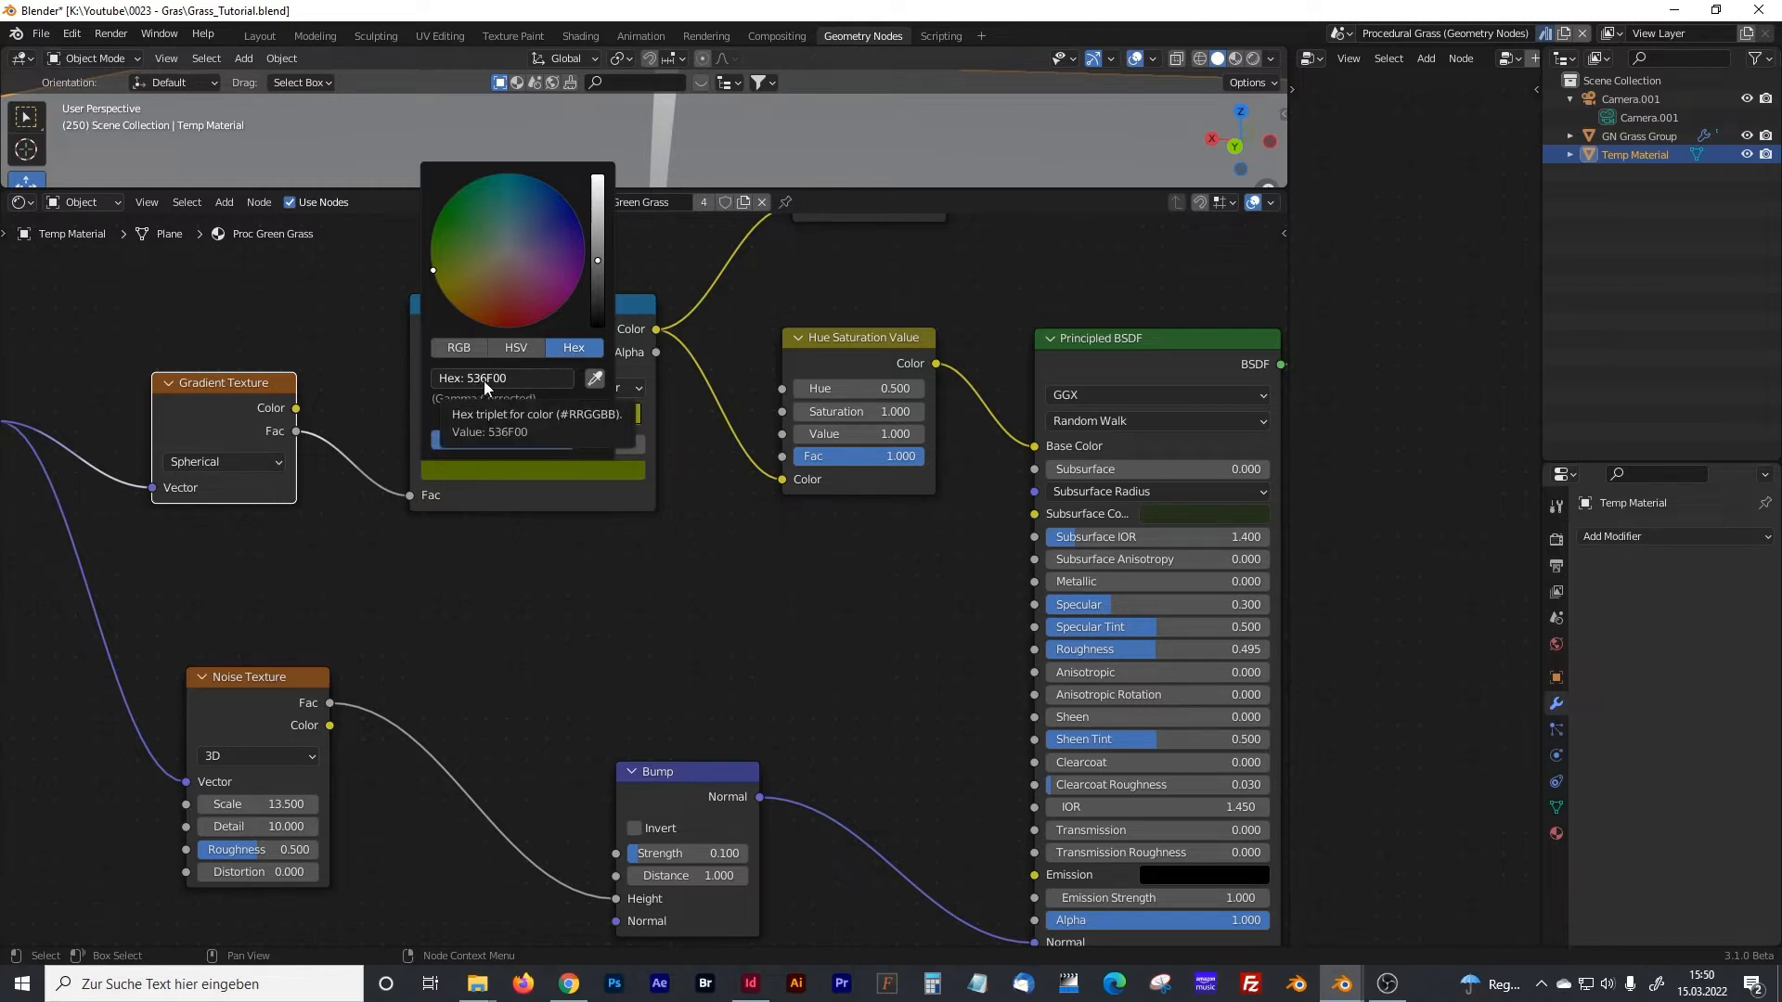
{"action": "left_click", "coordinate": [568, 556]}
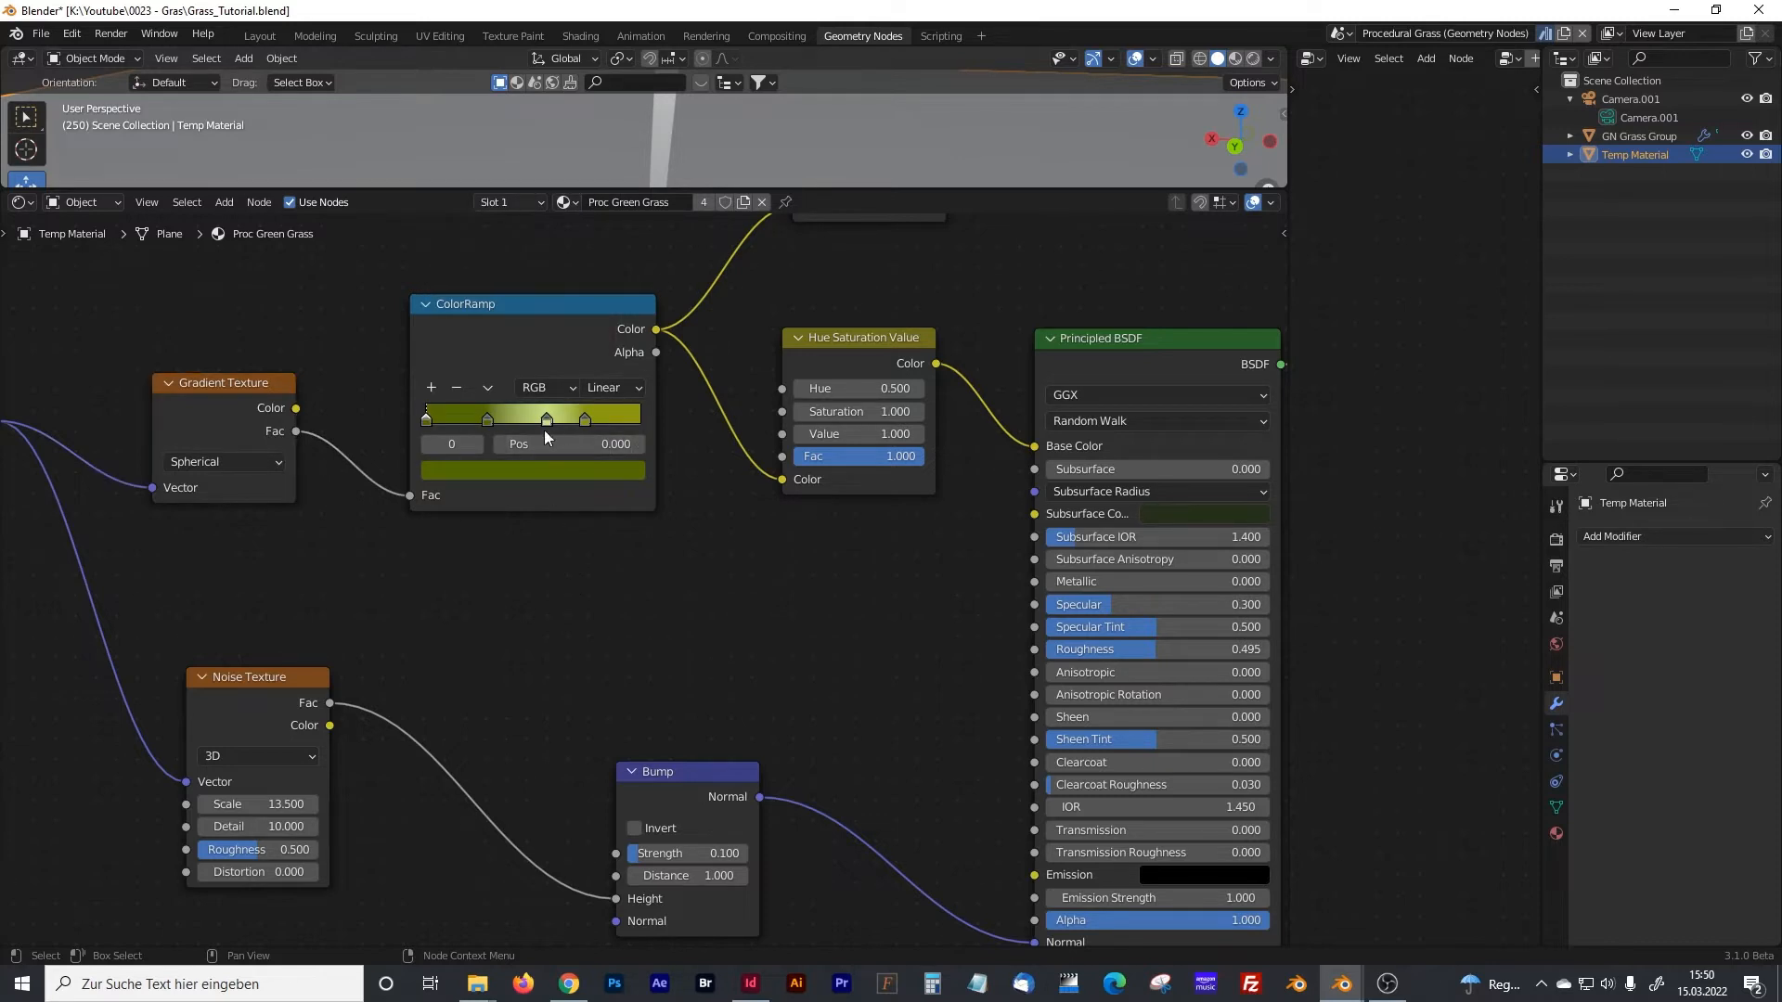
{"action": "left_click", "coordinate": [546, 421]}
{"action": "left_click", "coordinate": [550, 471]}
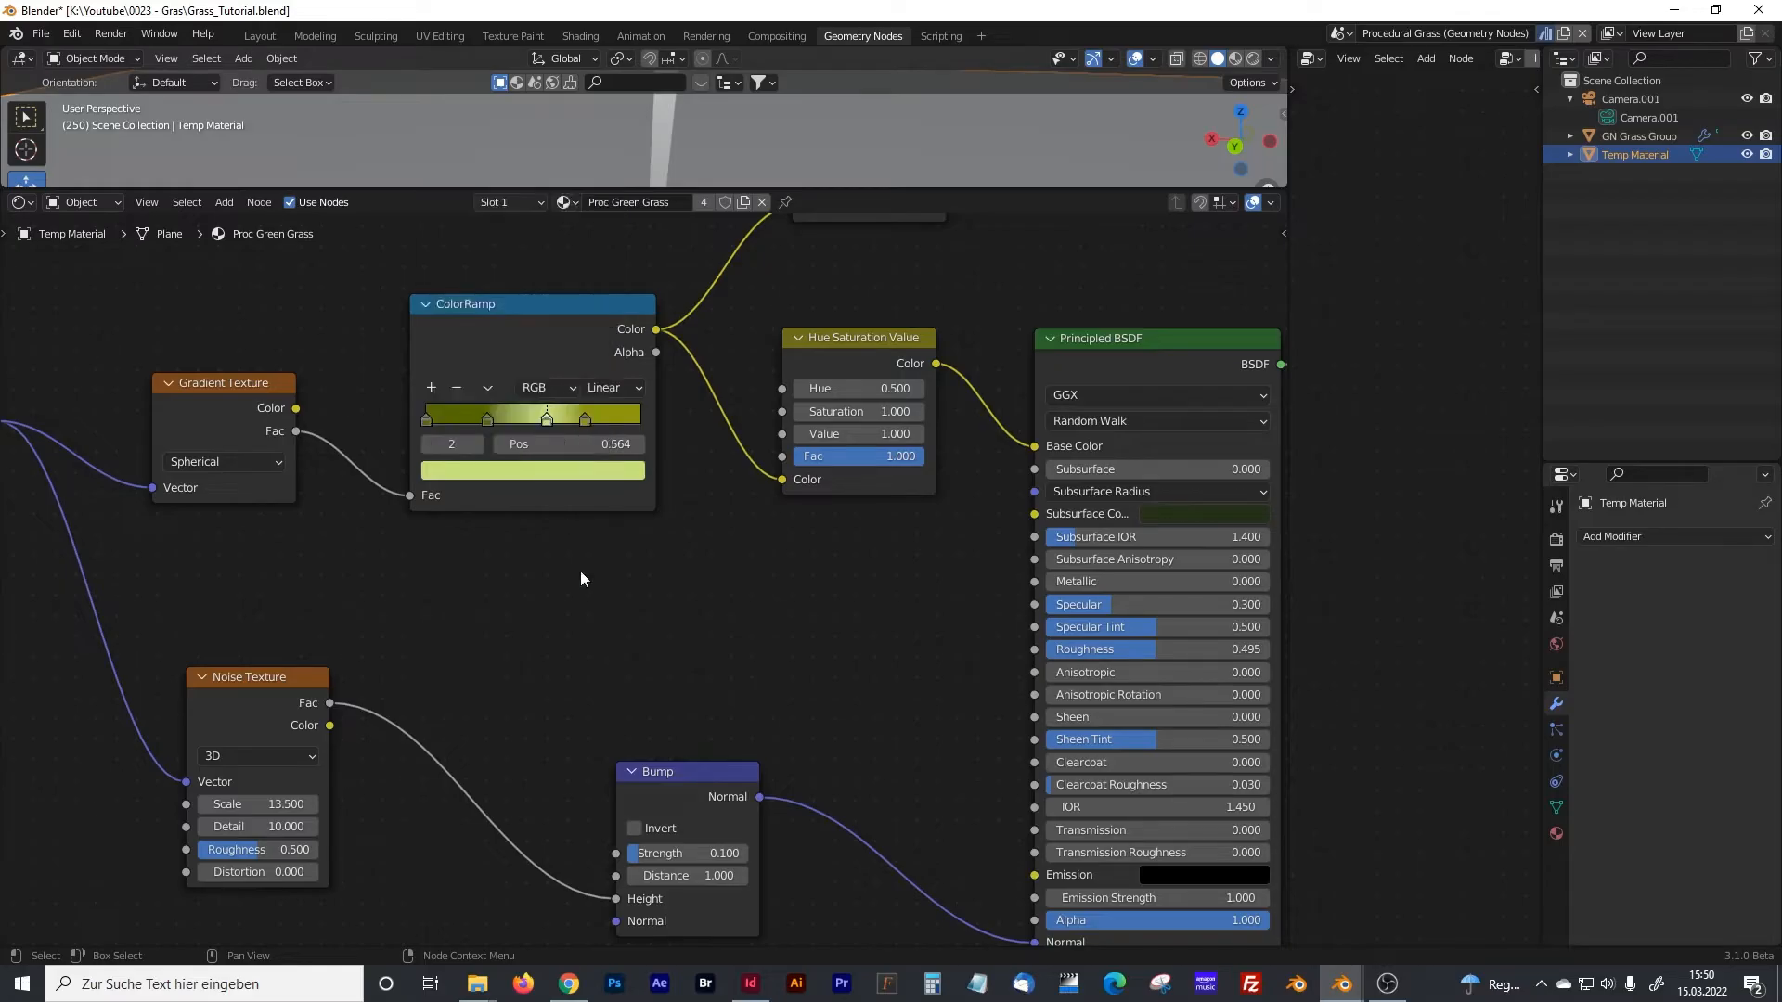
{"action": "left_click", "coordinate": [583, 420]}
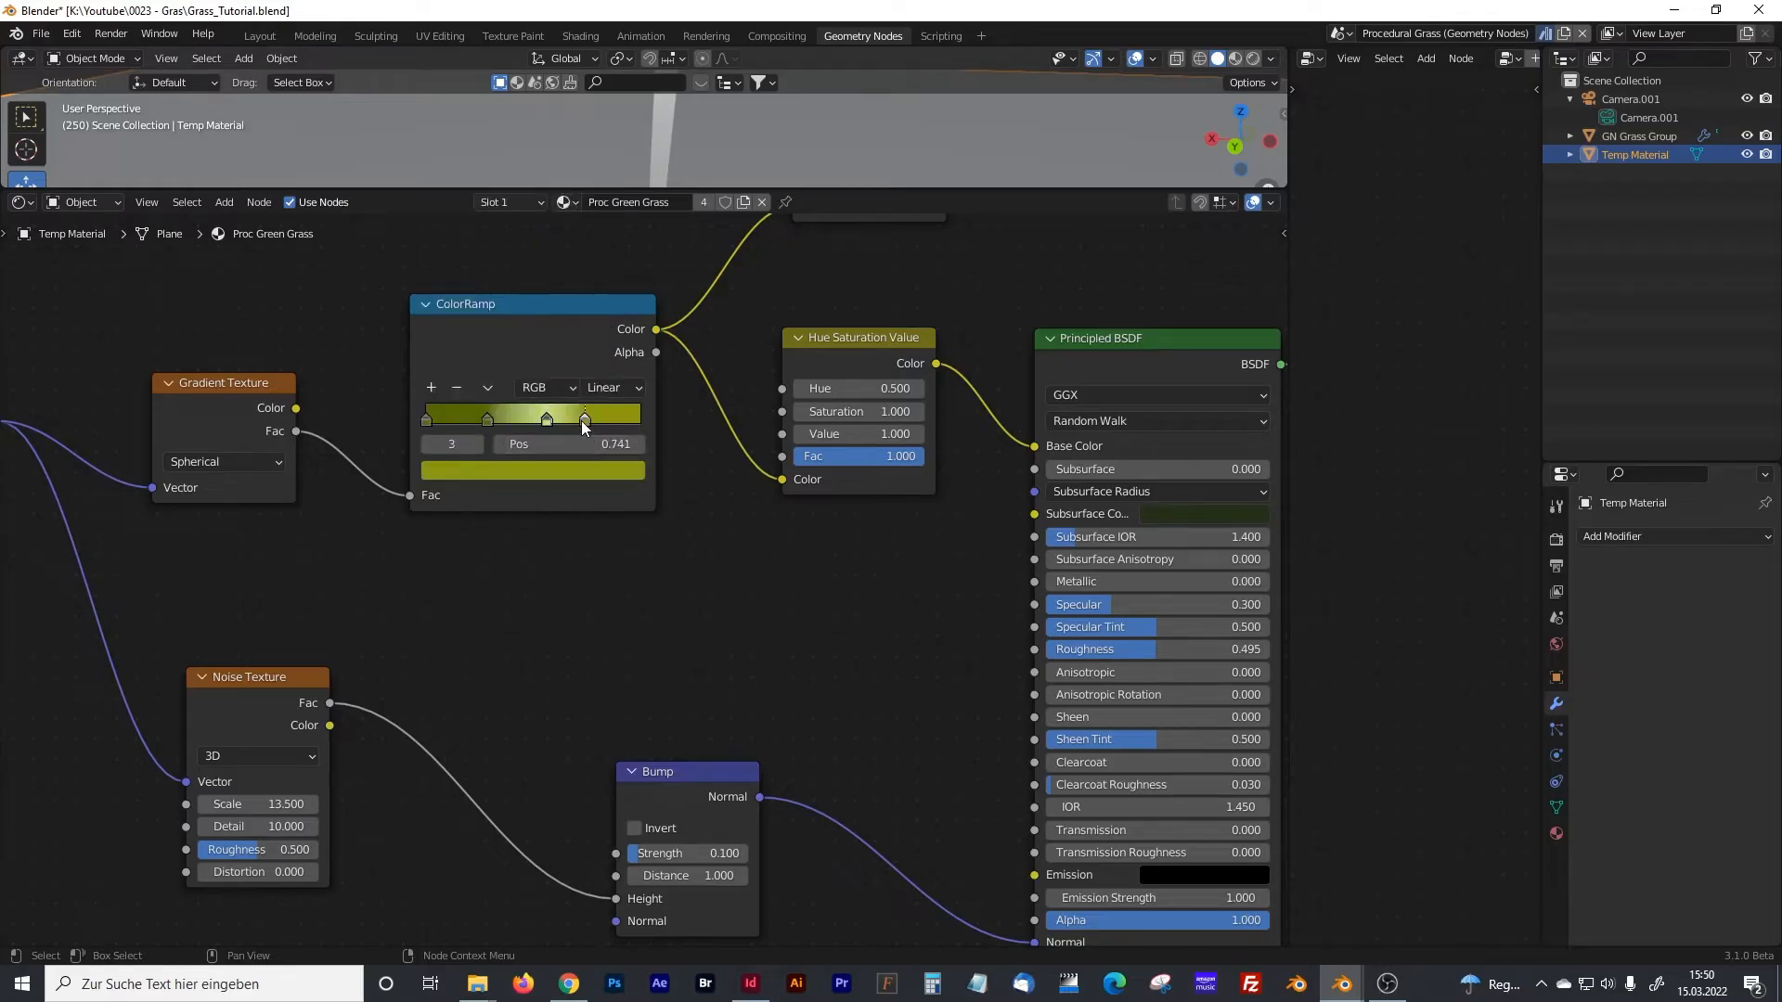
{"action": "left_click", "coordinate": [588, 471]}
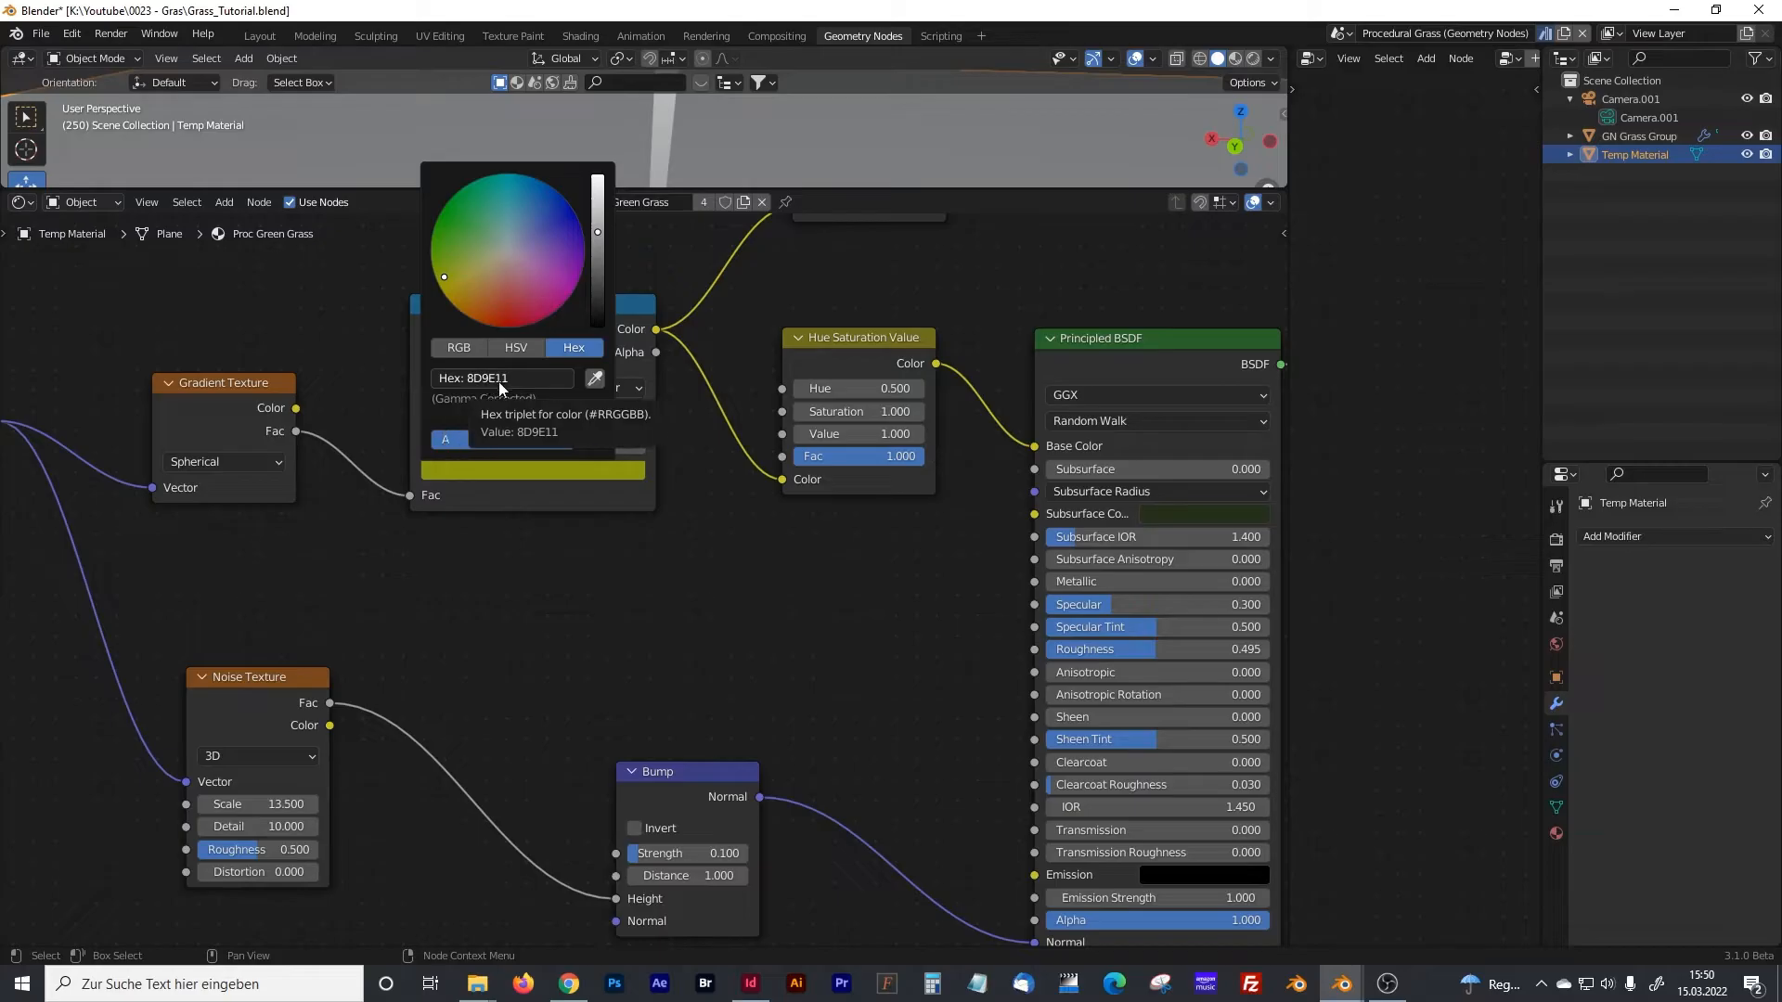
- Examine how the ColorRamp and Geometry Backfacing output feed the Hue Saturation Value, Translucent BSDF and Principled BSDF nodes
{"action": "middle_click_drag", "start_coordinate": [794, 365], "coordinate": [529, 610]}
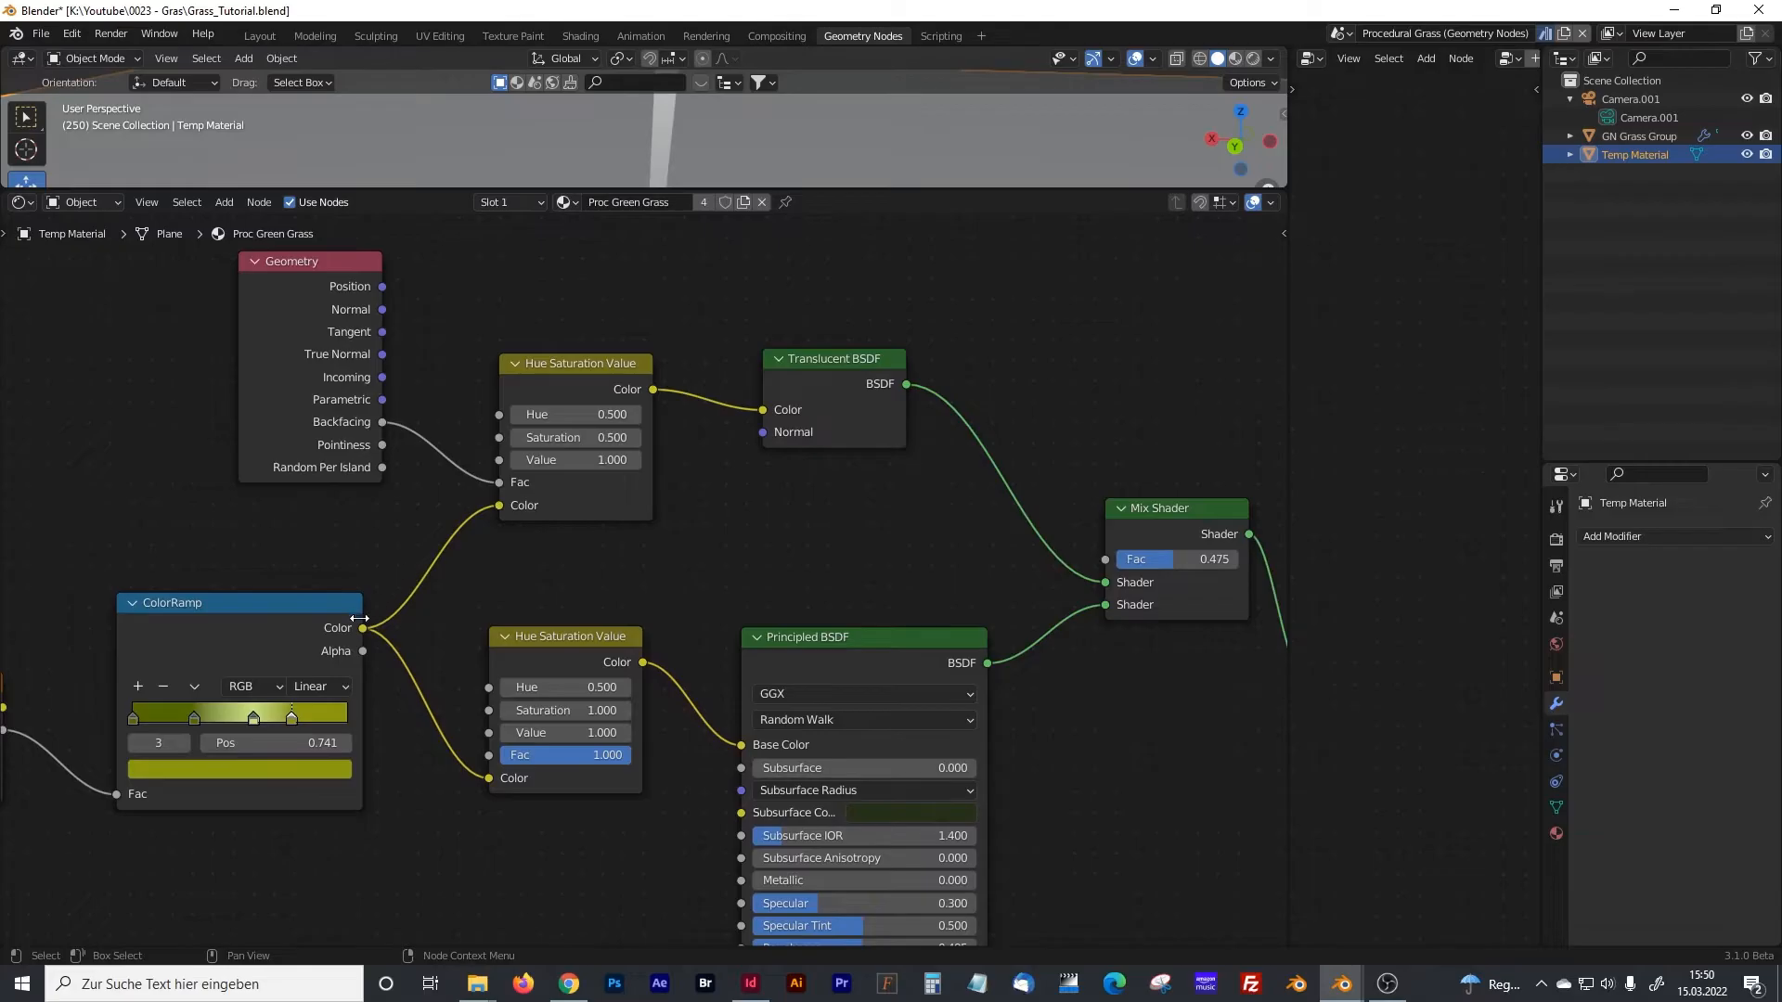
{"action": "left_click_drag", "start_coordinate": [556, 366], "coordinate": [553, 364]}
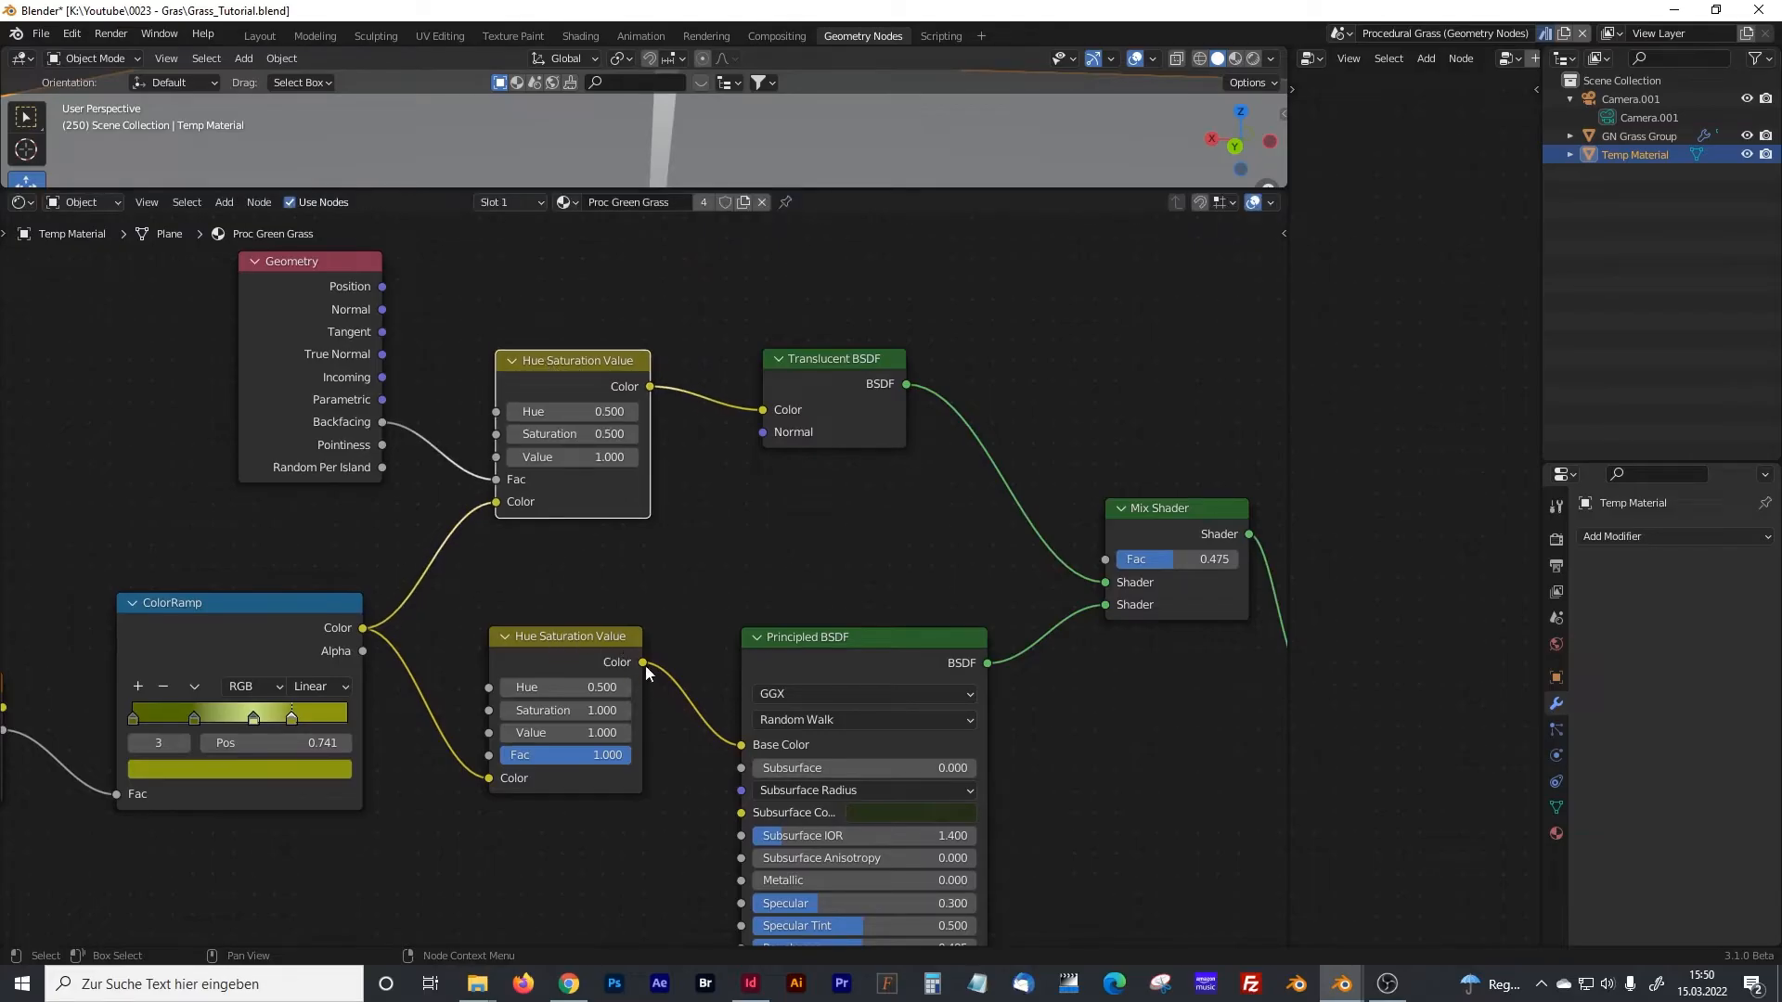
{"action": "left_click_drag", "start_coordinate": [838, 643], "coordinate": [829, 630]}
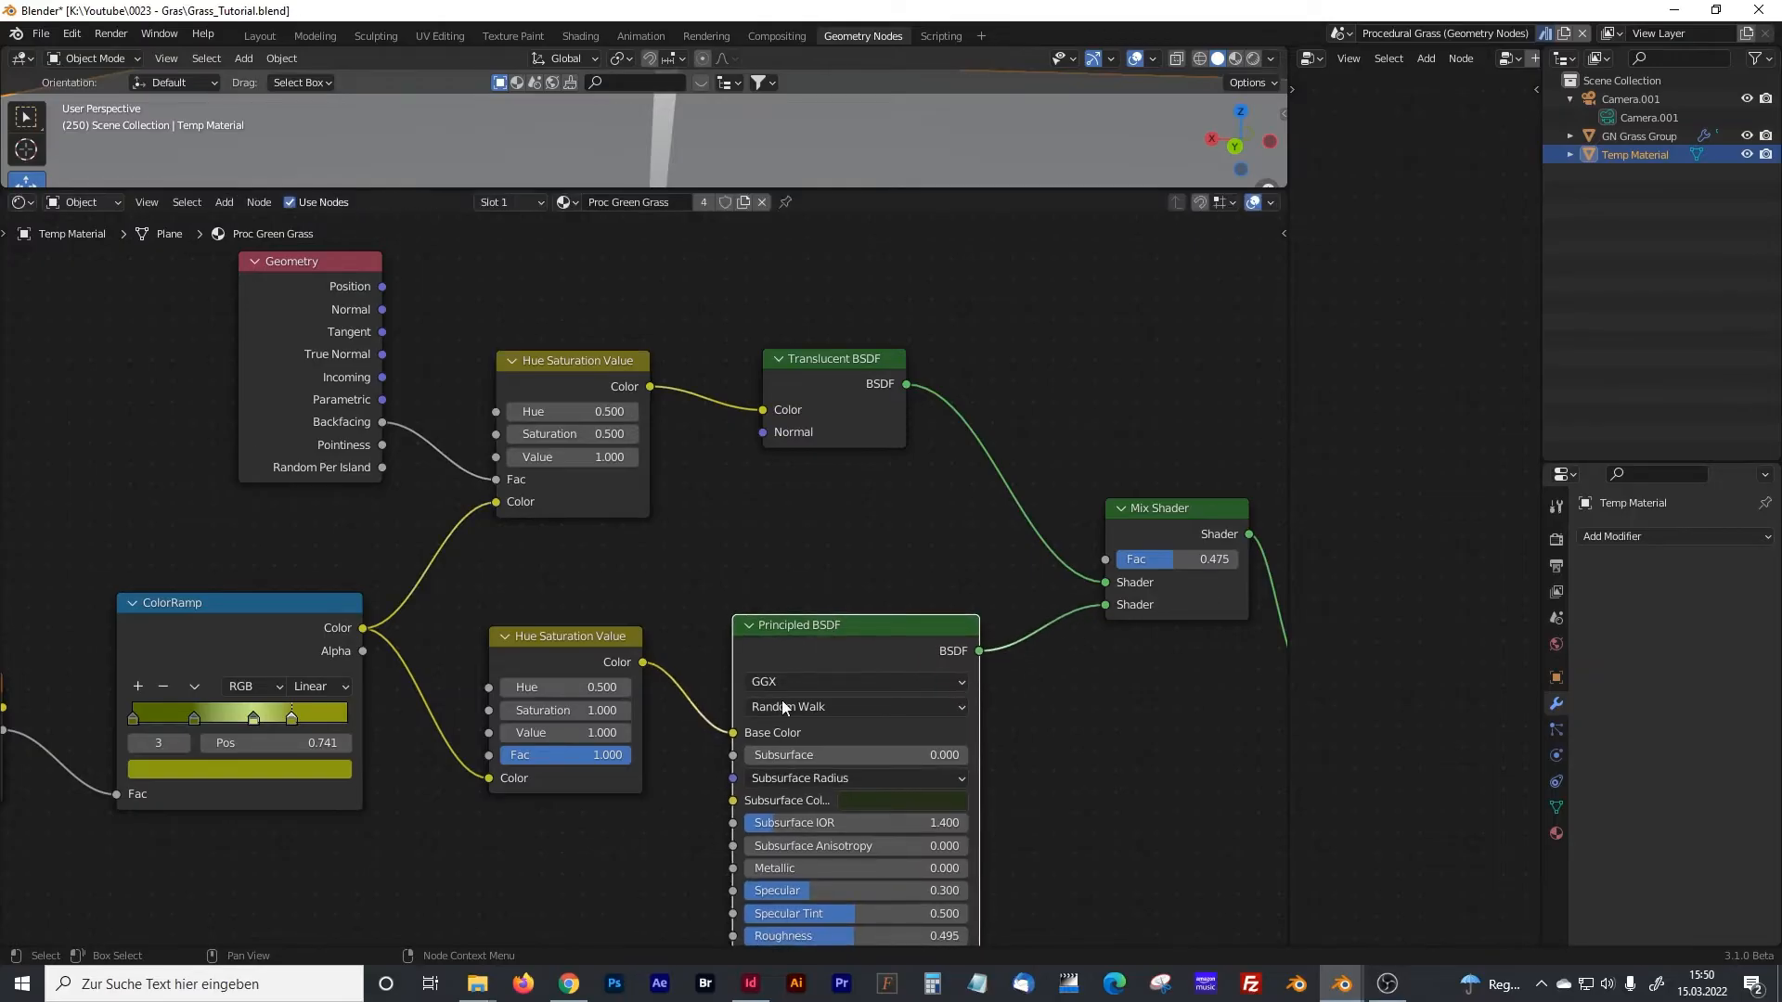
{"action": "left_click", "coordinate": [353, 271]}
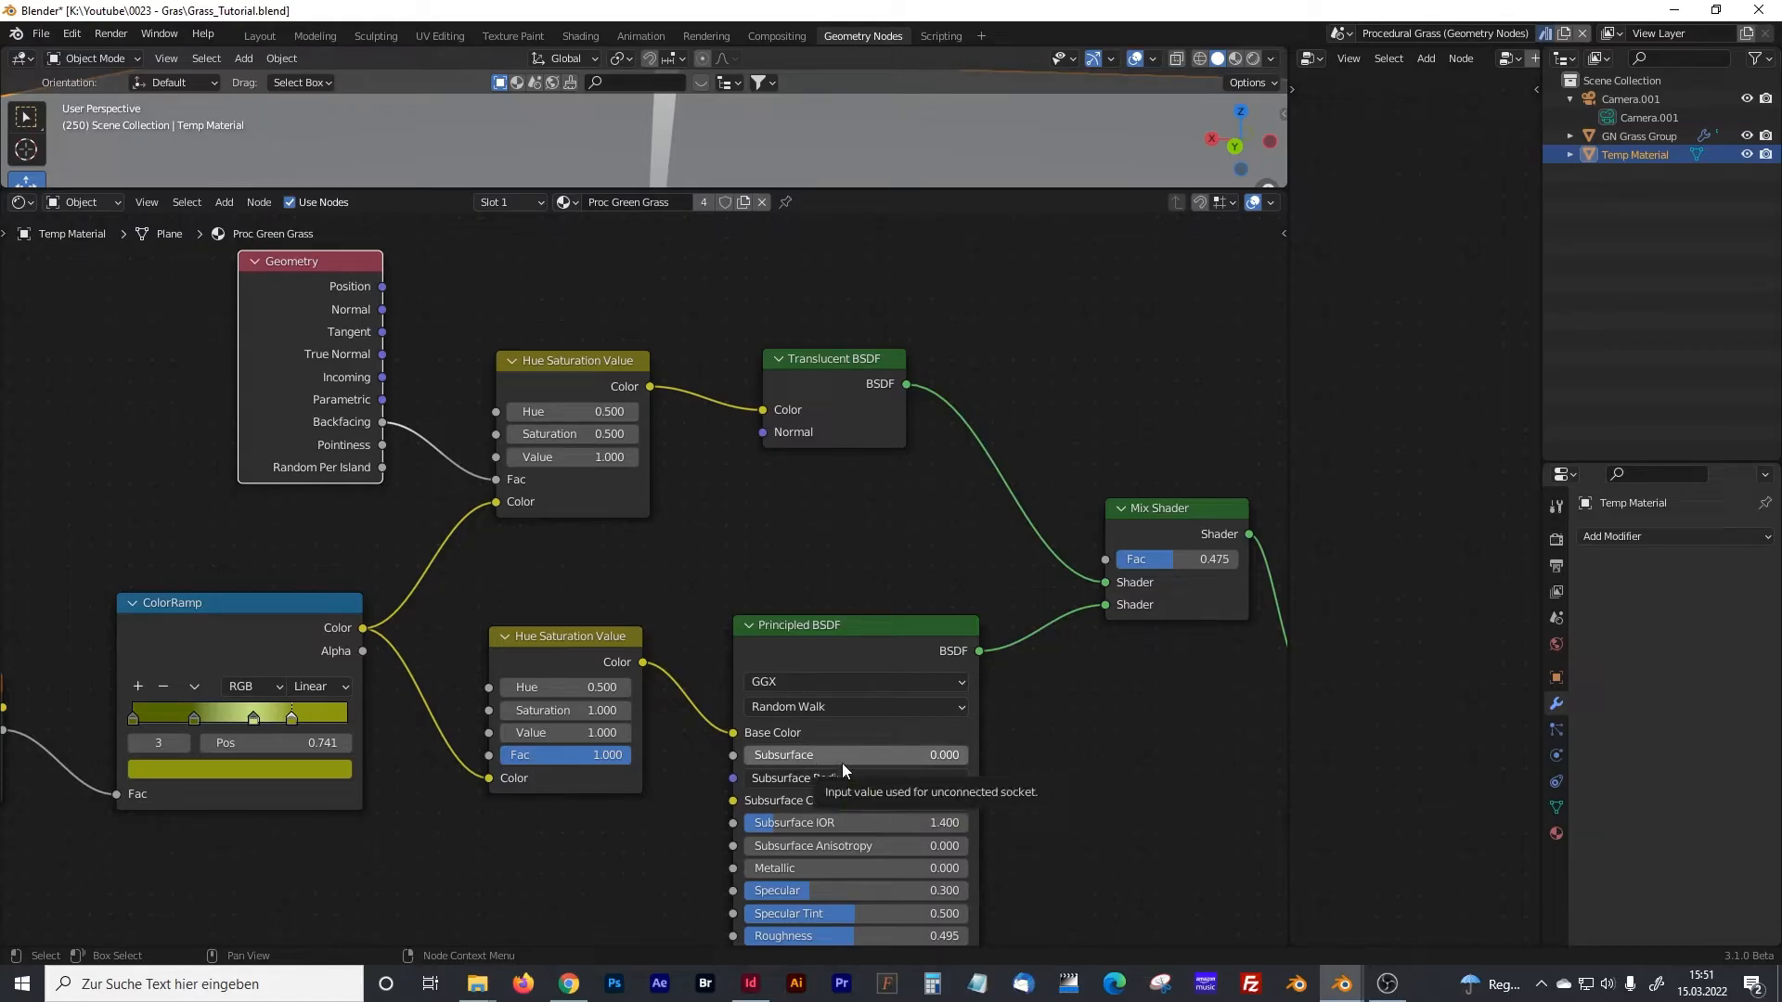
{"action": "left_click_drag", "start_coordinate": [288, 258], "coordinate": [295, 270]}
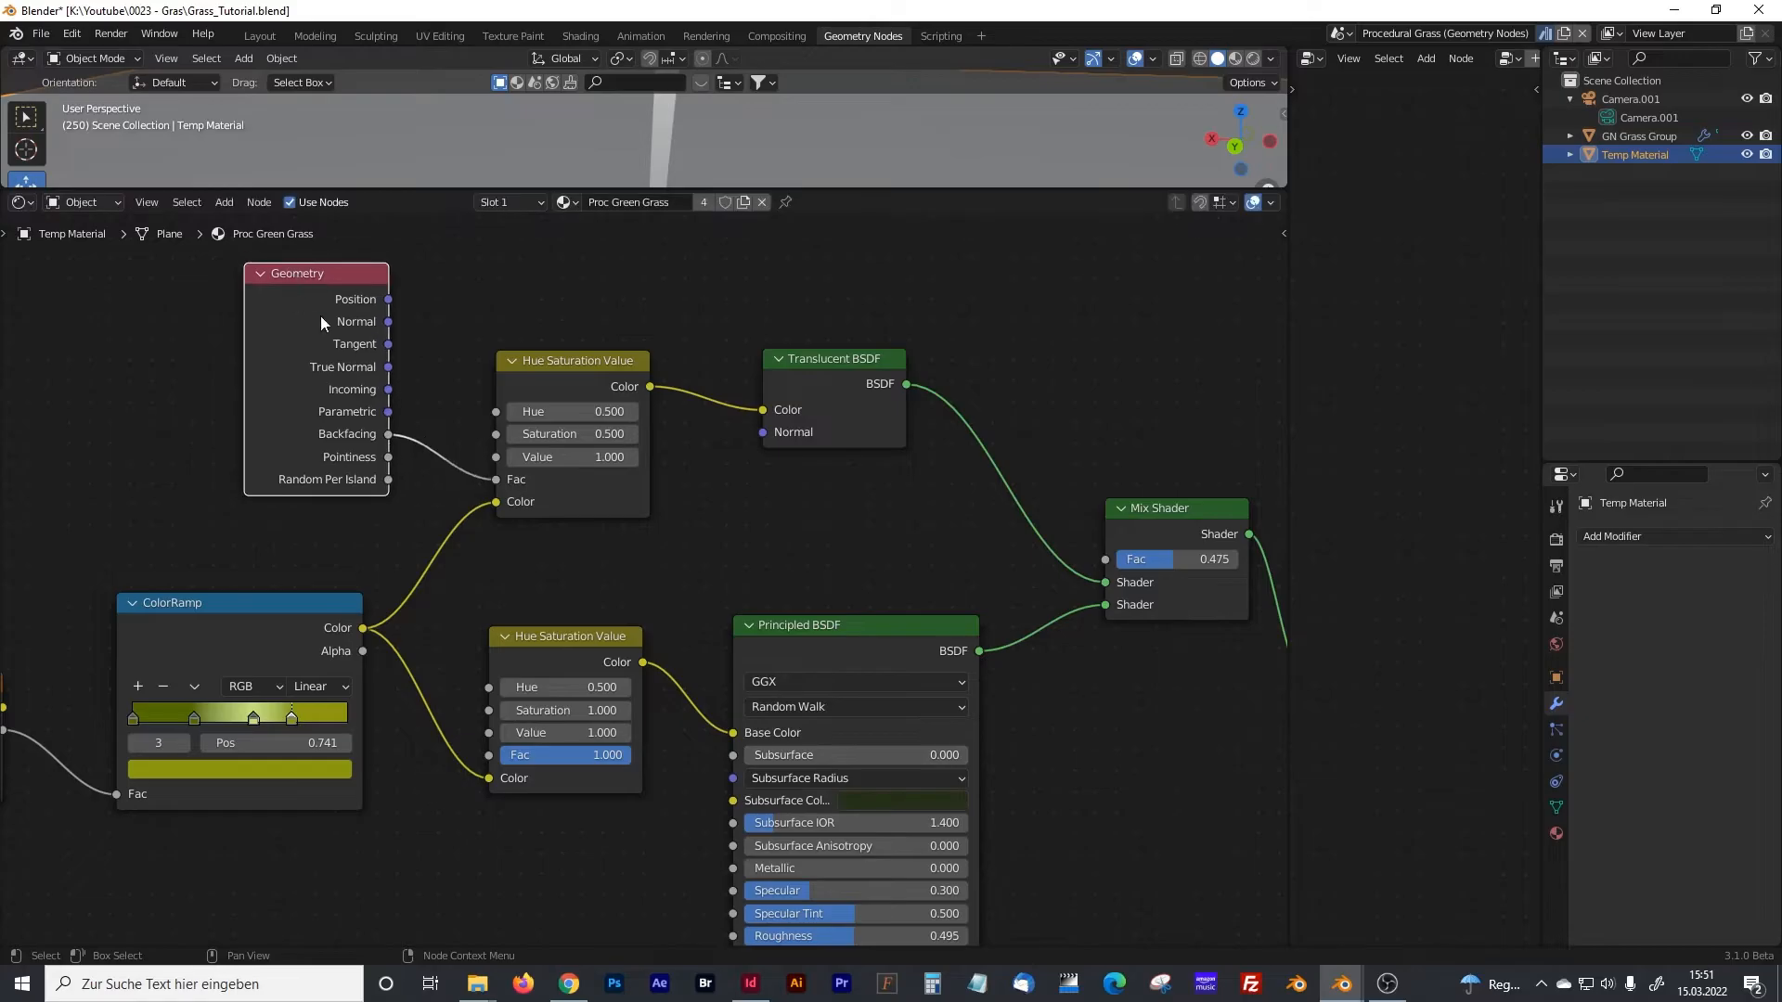
{"action": "left_click_drag", "start_coordinate": [833, 360], "coordinate": [875, 361]}
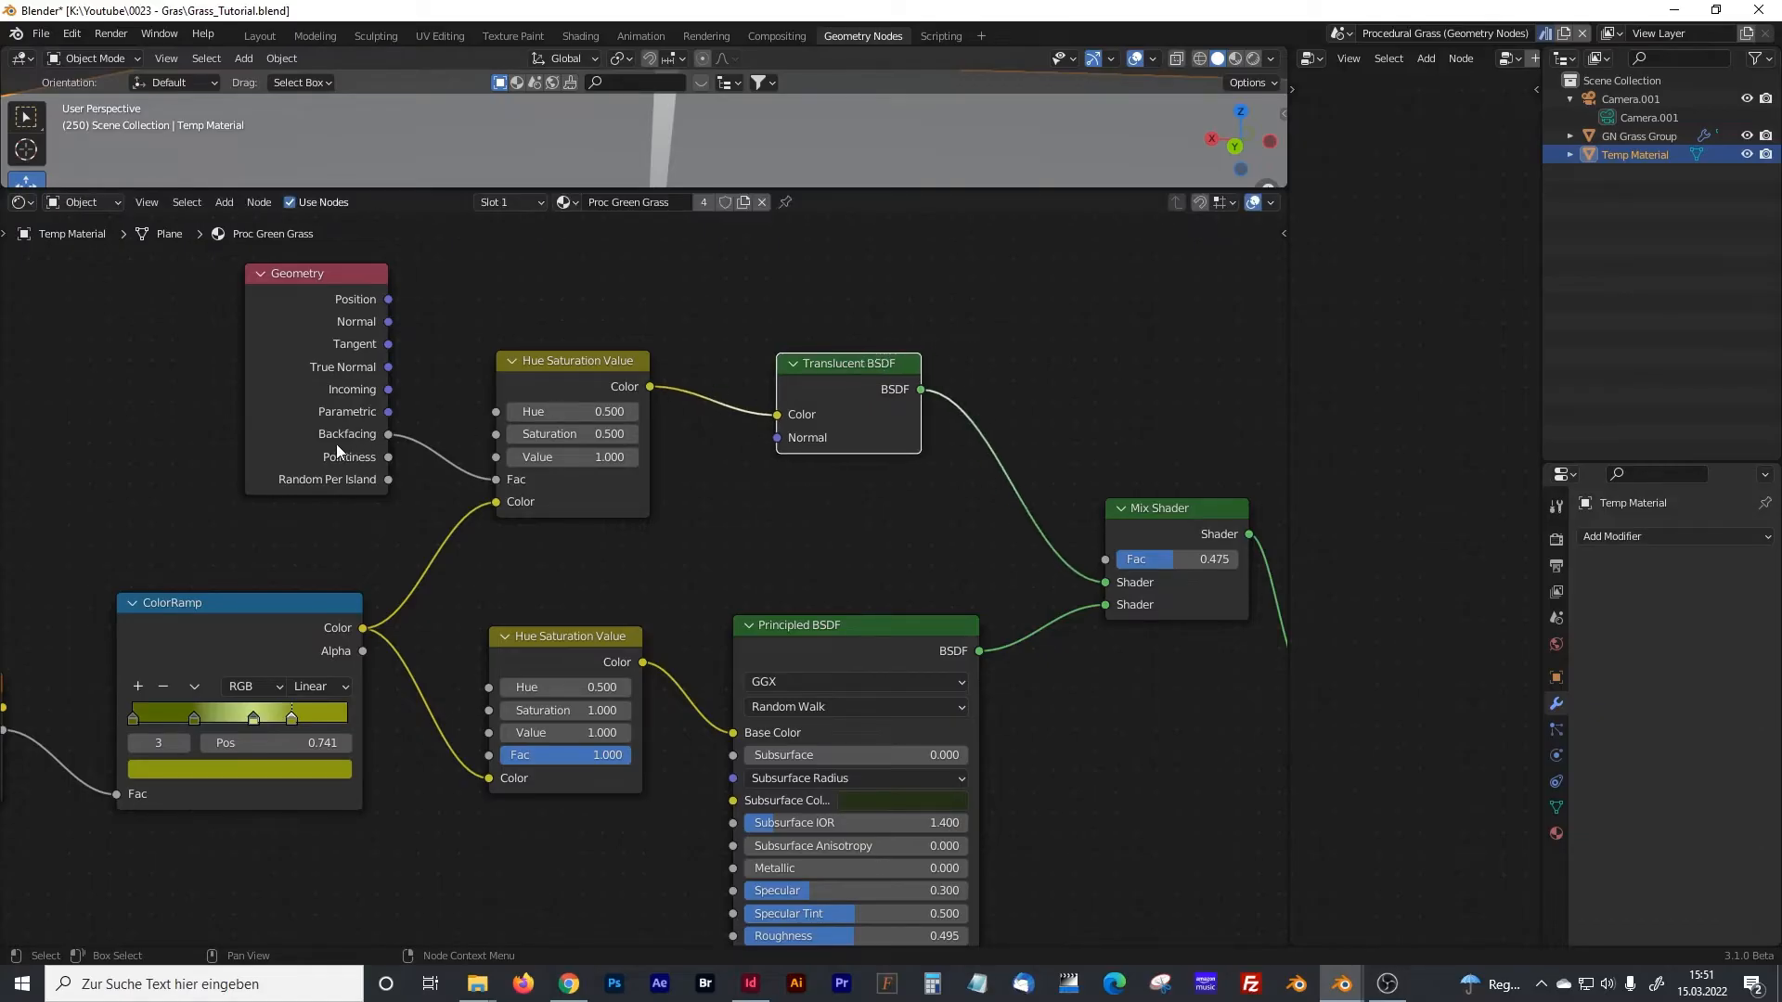
{"action": "left_click_drag", "start_coordinate": [348, 275], "coordinate": [362, 286]}
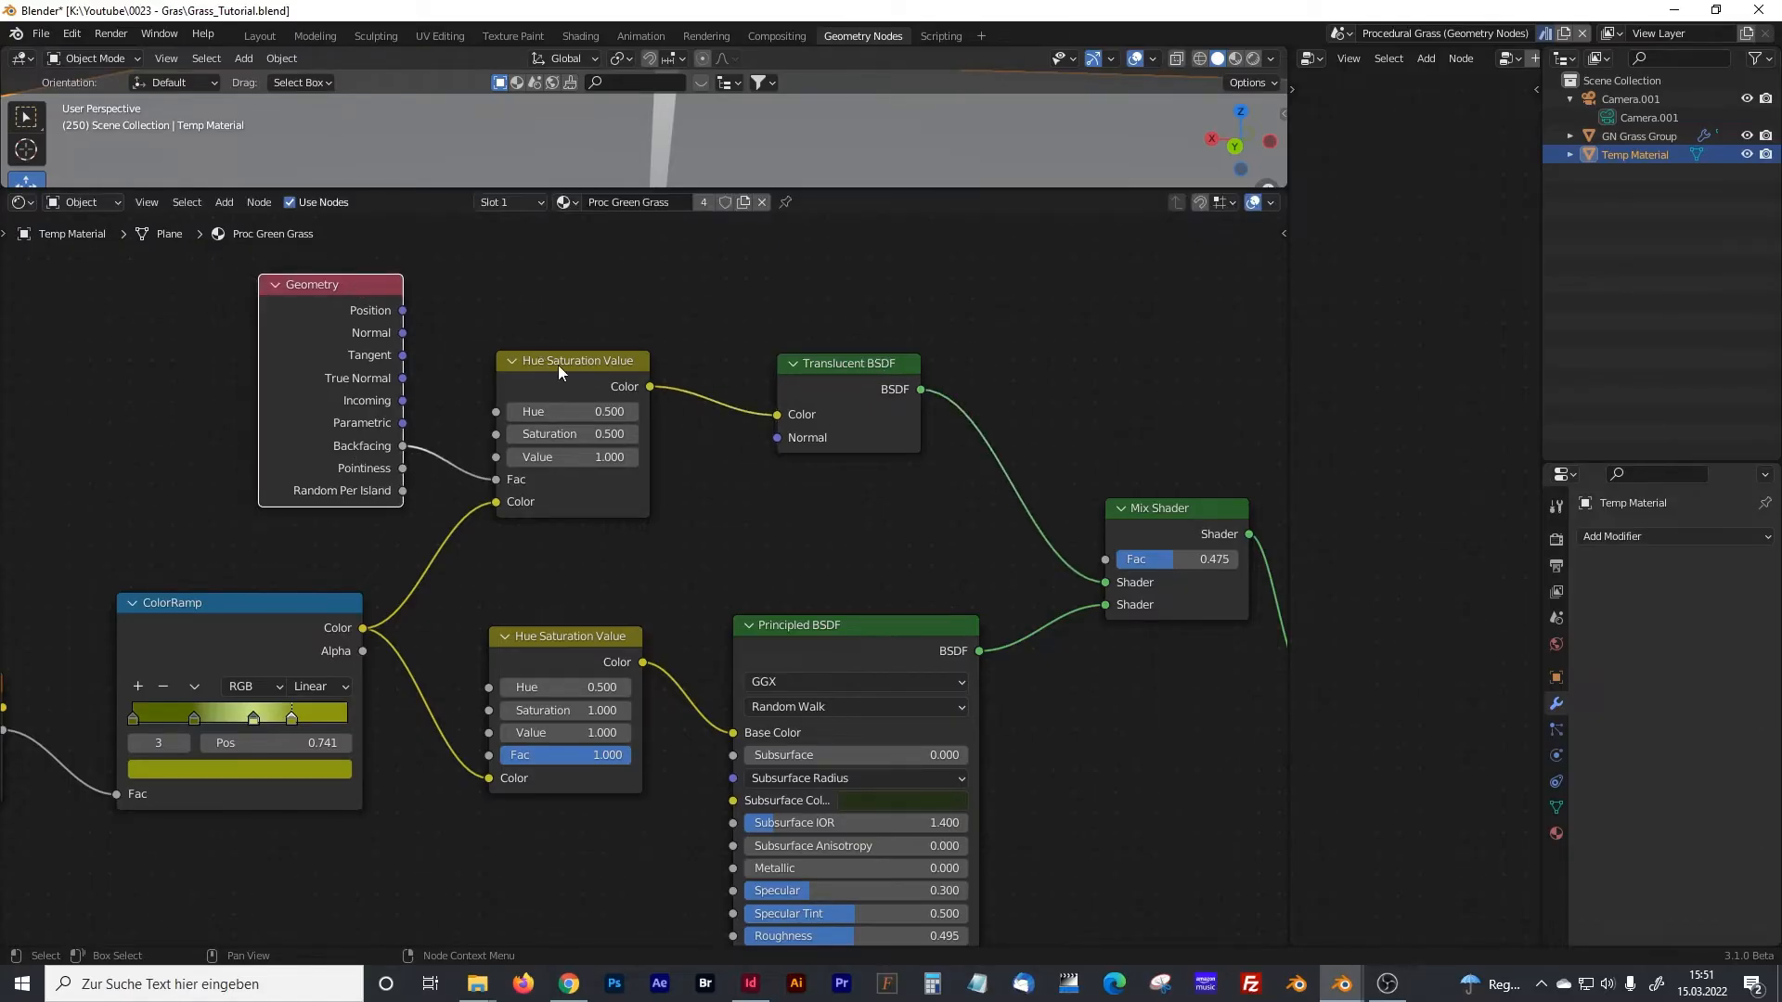
{"action": "left_click_drag", "start_coordinate": [558, 366], "coordinate": [564, 361]}
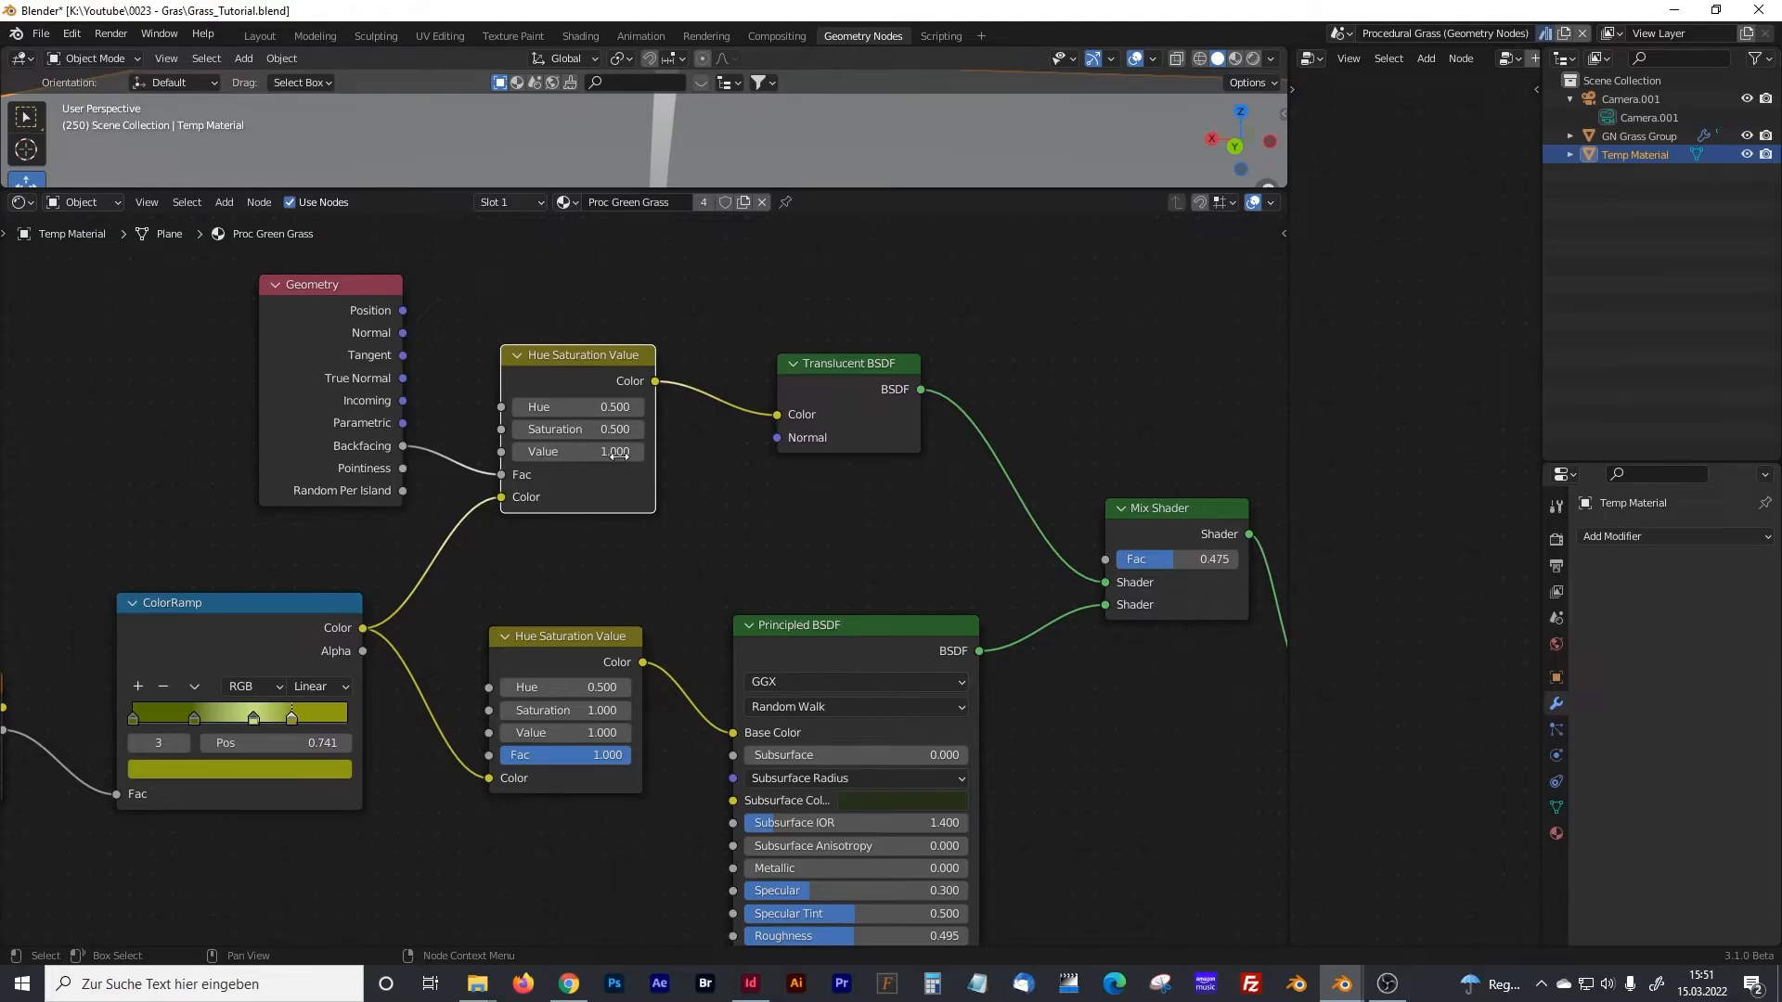
{"action": "left_click_drag", "start_coordinate": [348, 286], "coordinate": [353, 281]}
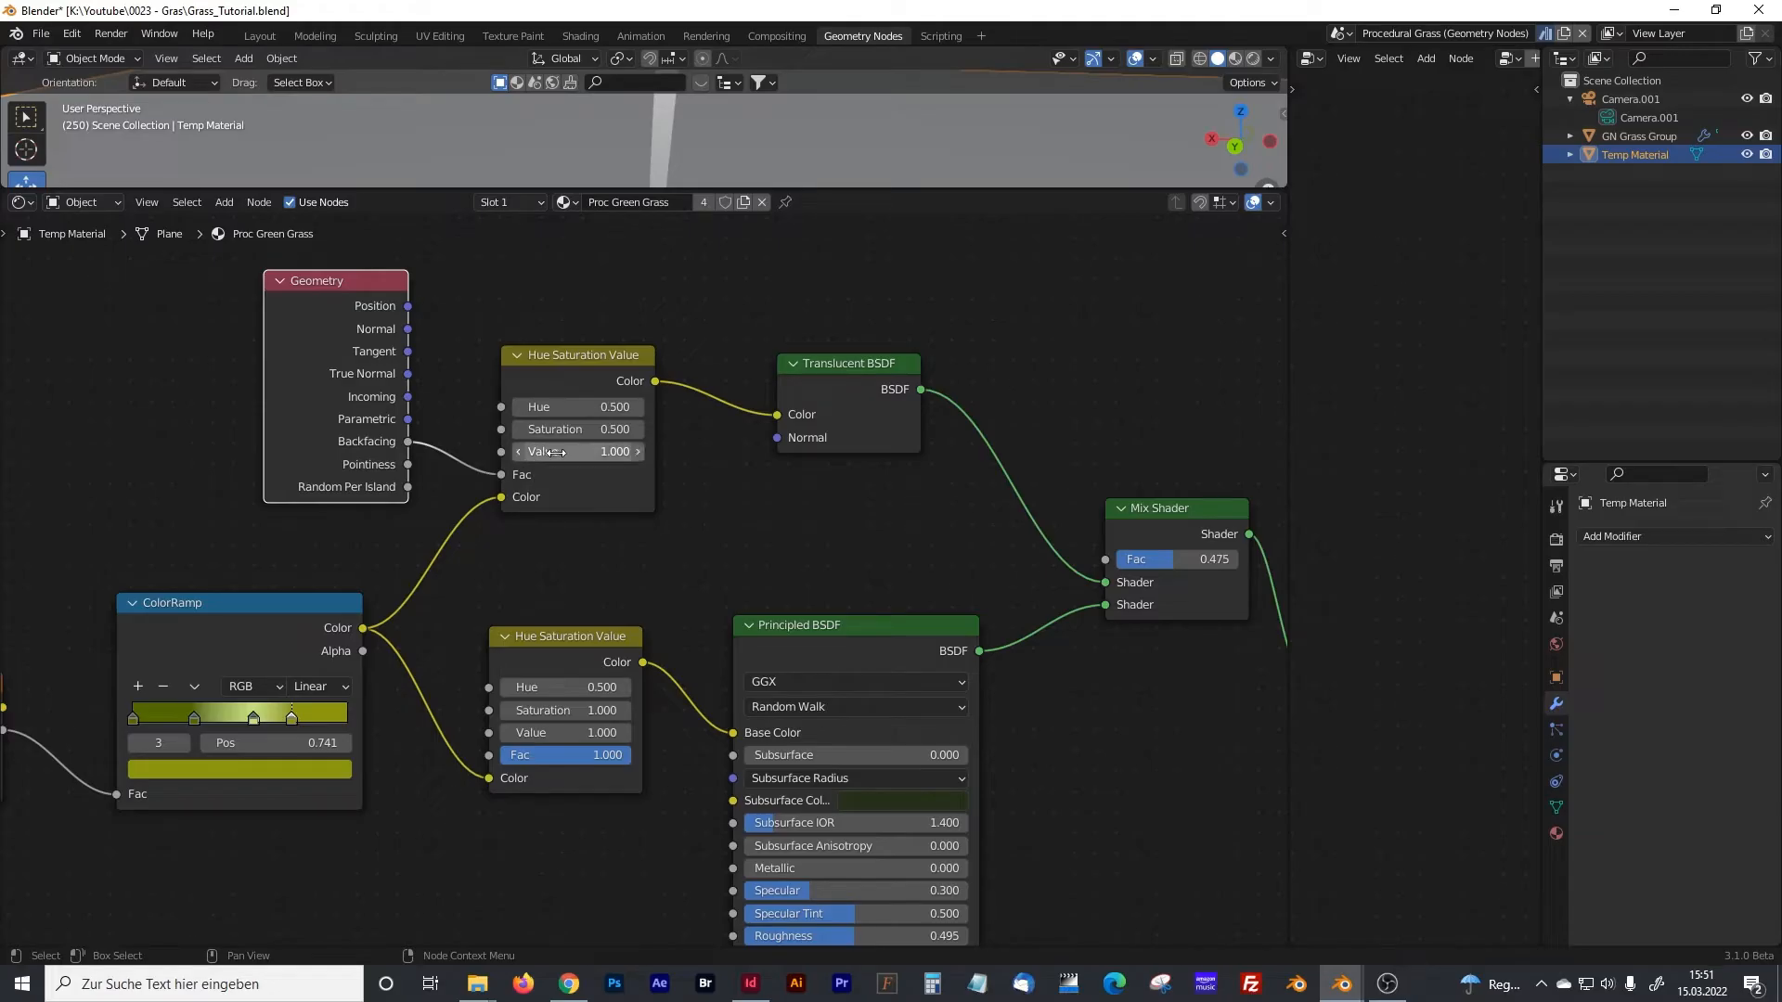
{"action": "left_click_drag", "start_coordinate": [587, 635], "coordinate": [587, 621]}
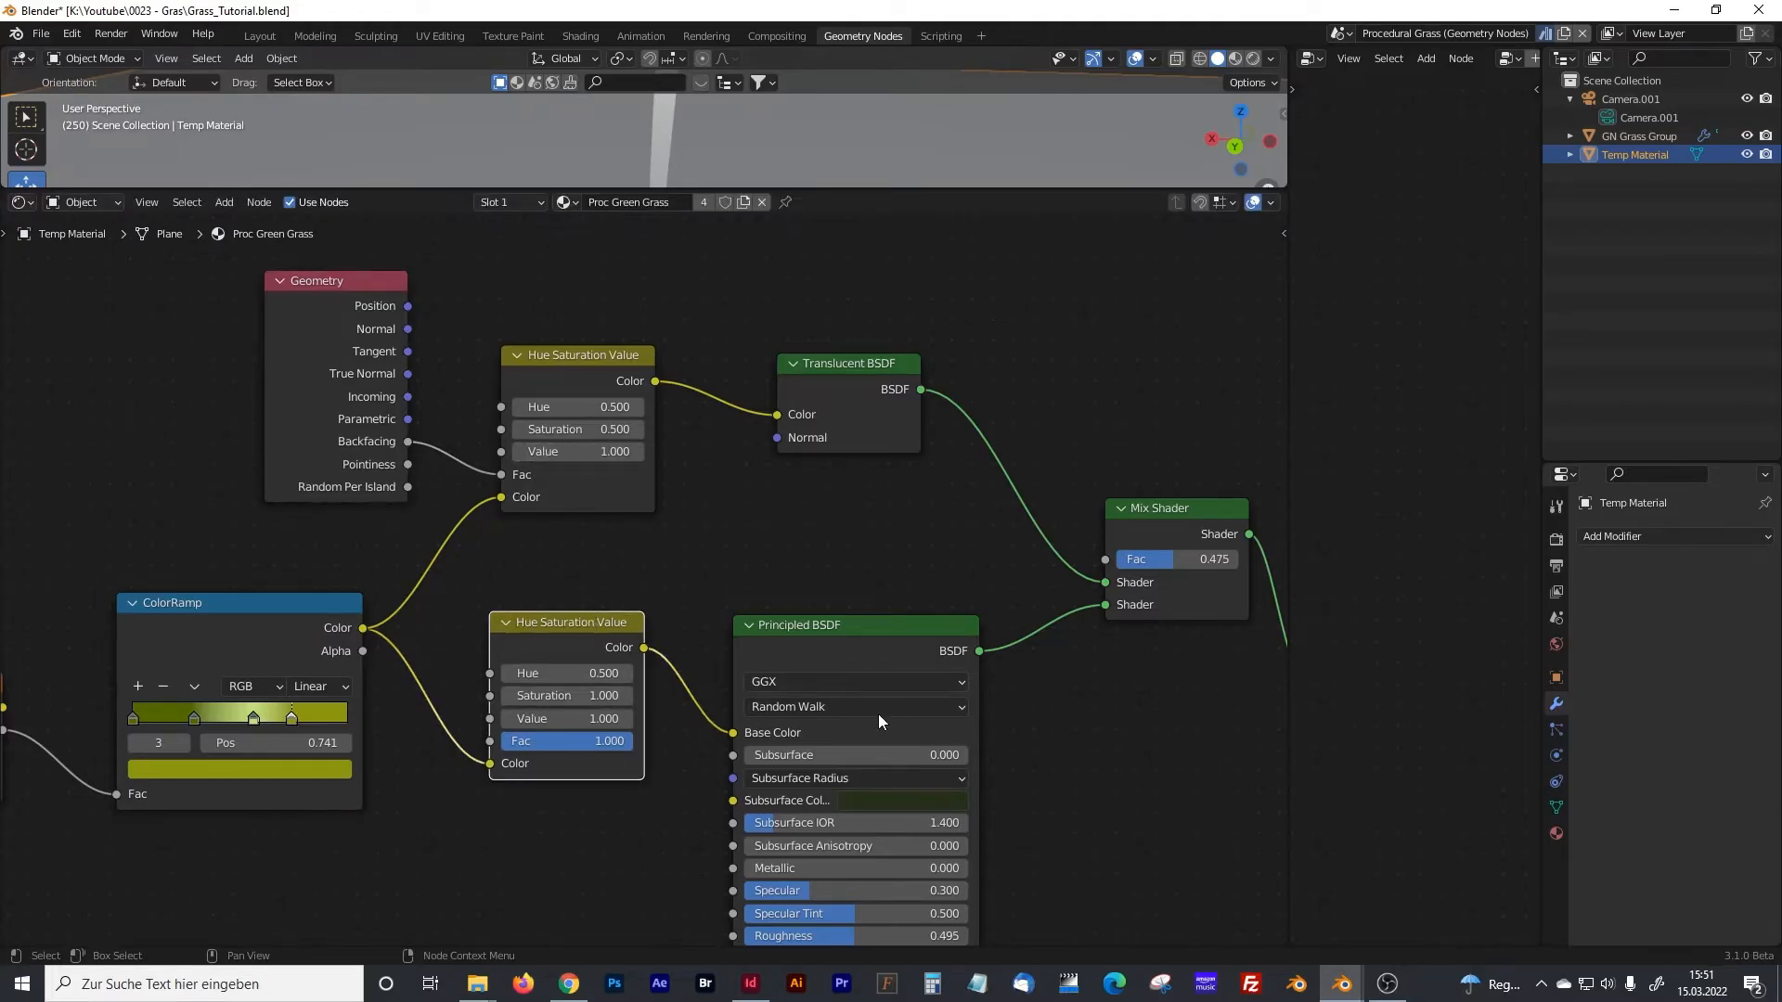
{"action": "left_click", "coordinate": [564, 355]}
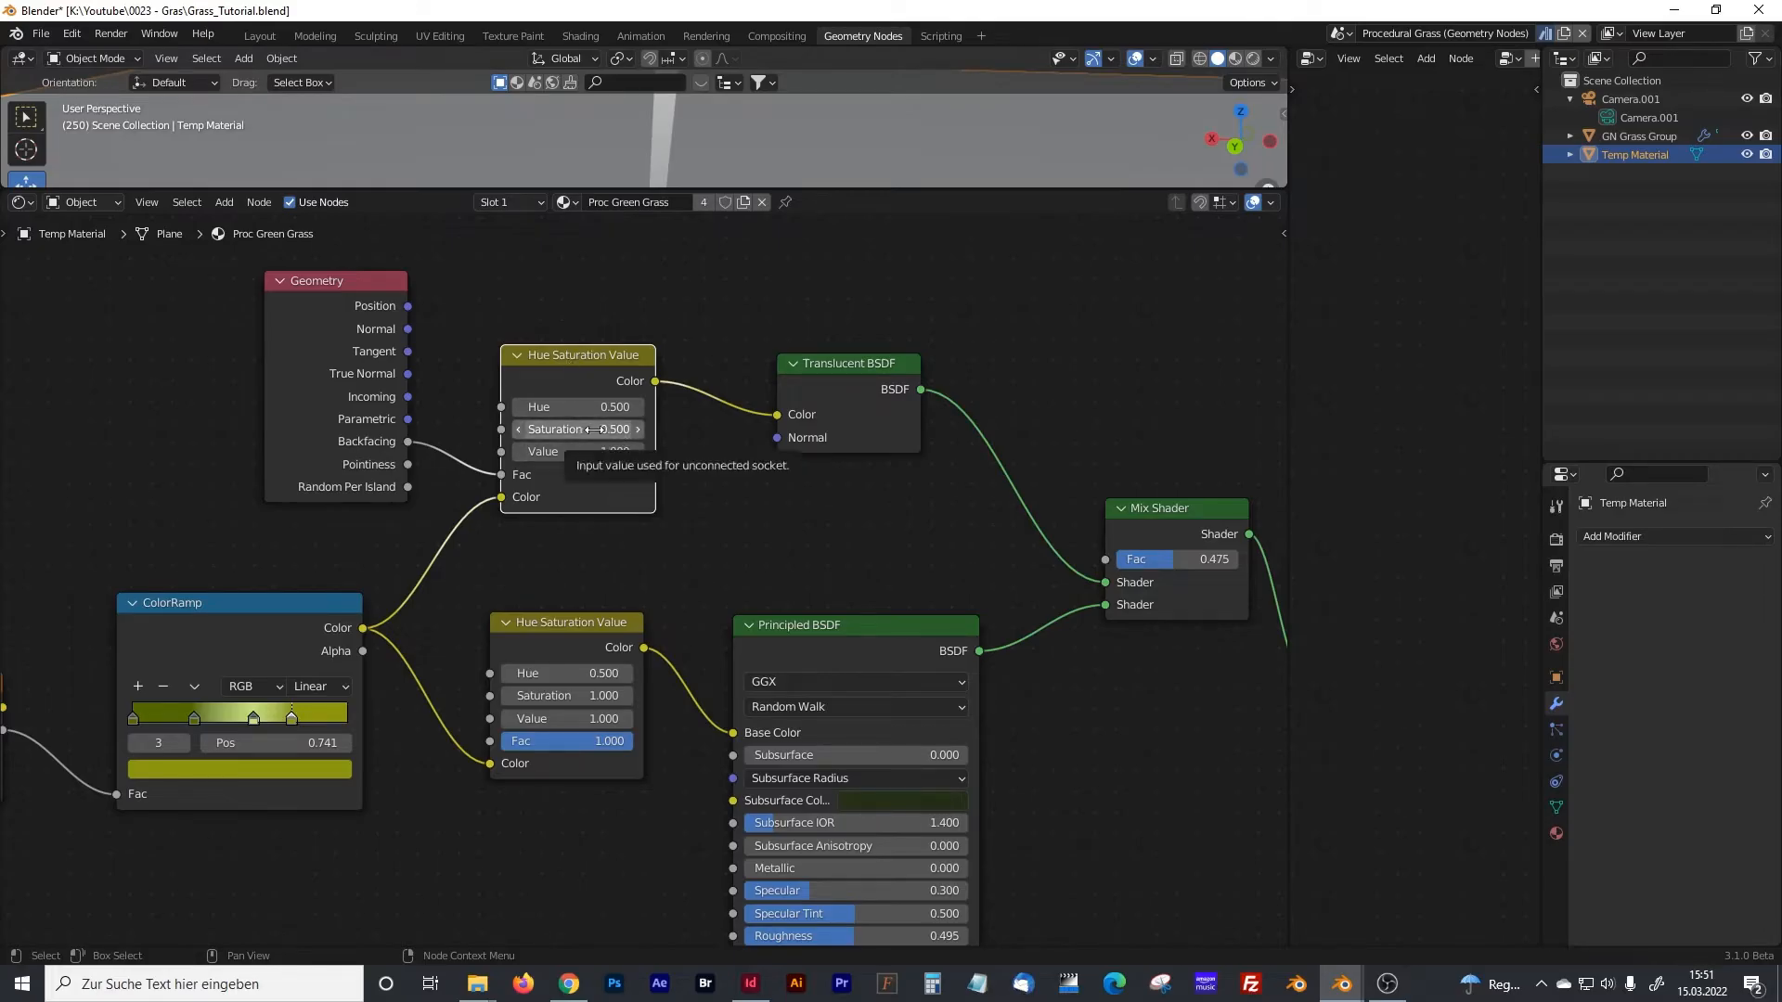
{"action": "left_click_drag", "start_coordinate": [857, 367], "coordinate": [872, 370]}
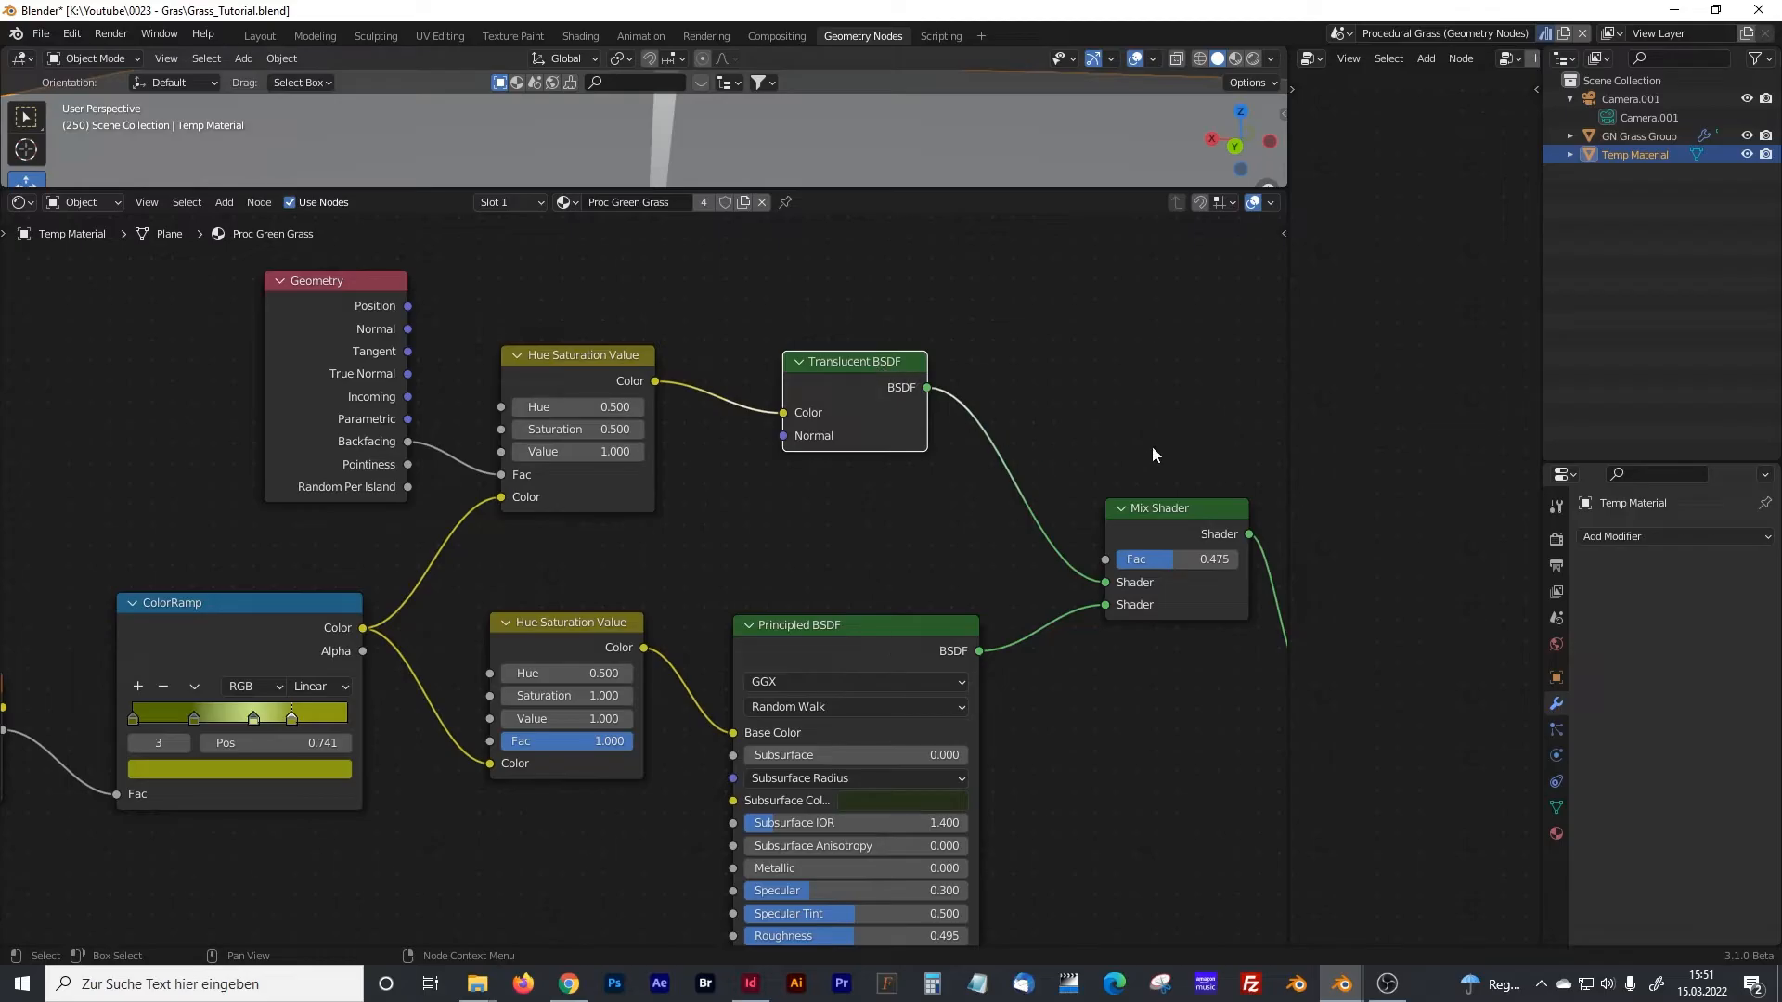
- Examine the Mix Shader's link to the Material Output, and the Noise Texture and Bump branch feeding the Principled BSDF normal
{"action": "middle_click_drag", "start_coordinate": [1156, 441], "coordinate": [796, 405]}
{"action": "left_click_drag", "start_coordinate": [969, 589], "coordinate": [1025, 502]}
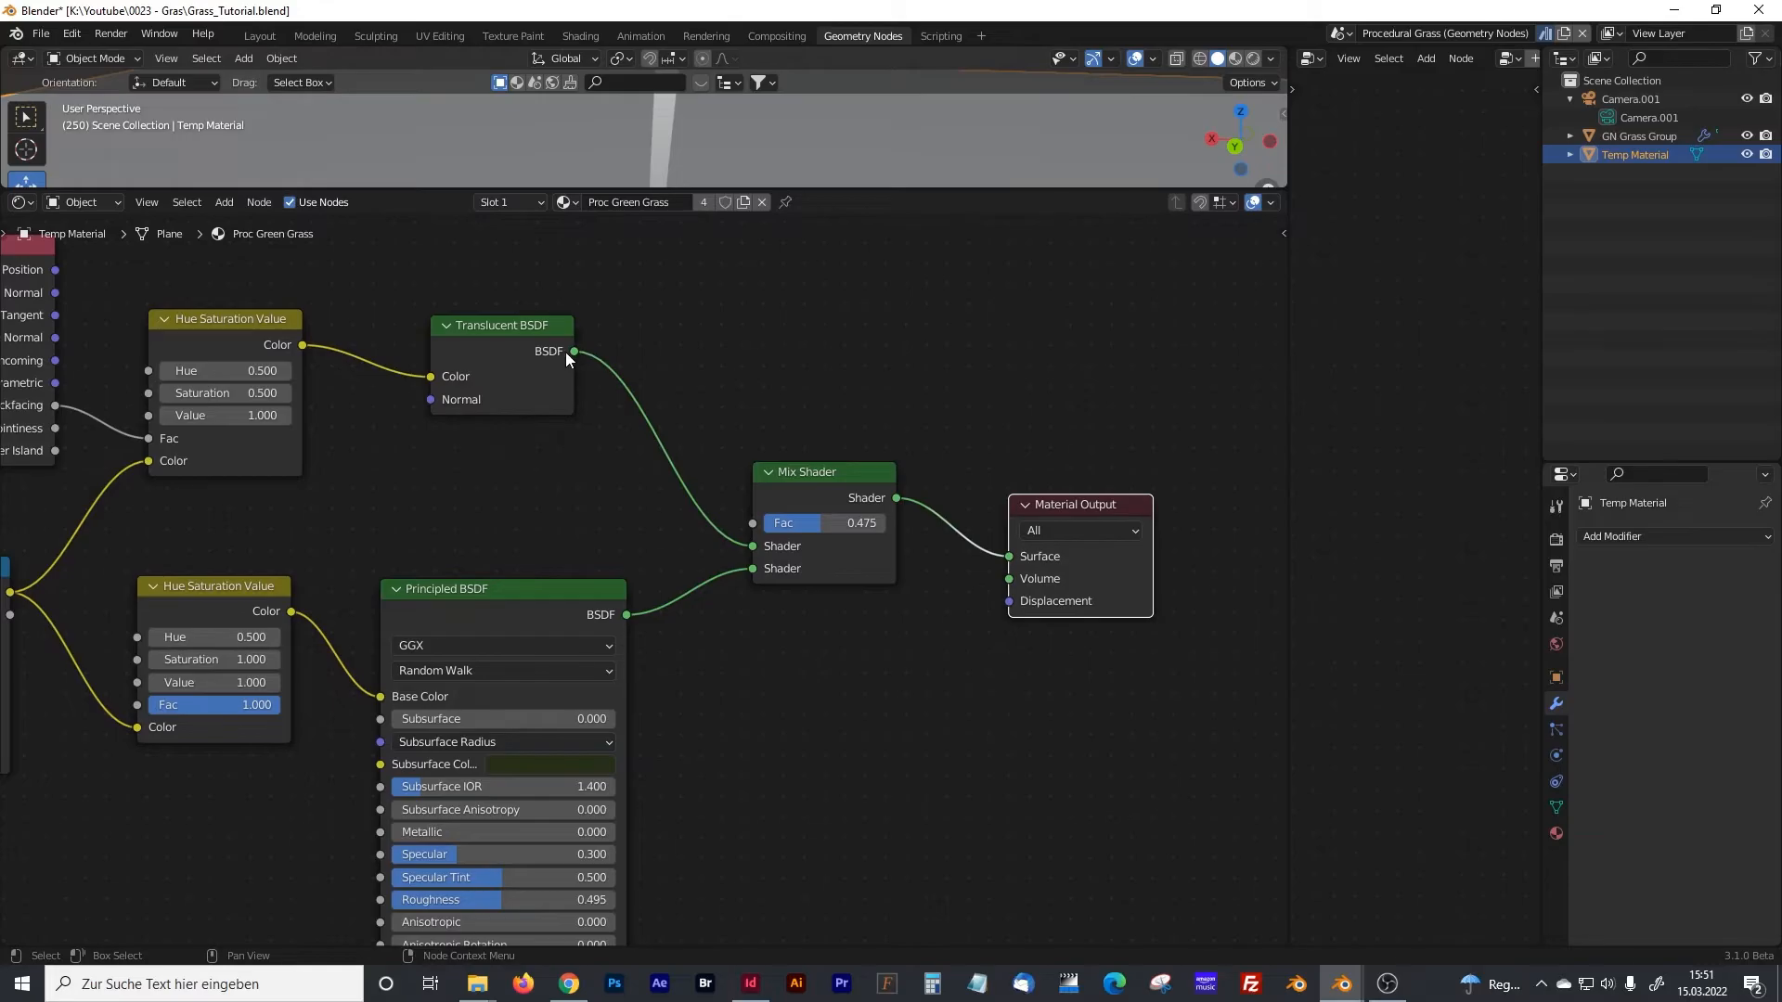
{"action": "left_click_drag", "start_coordinate": [811, 473], "coordinate": [823, 474]}
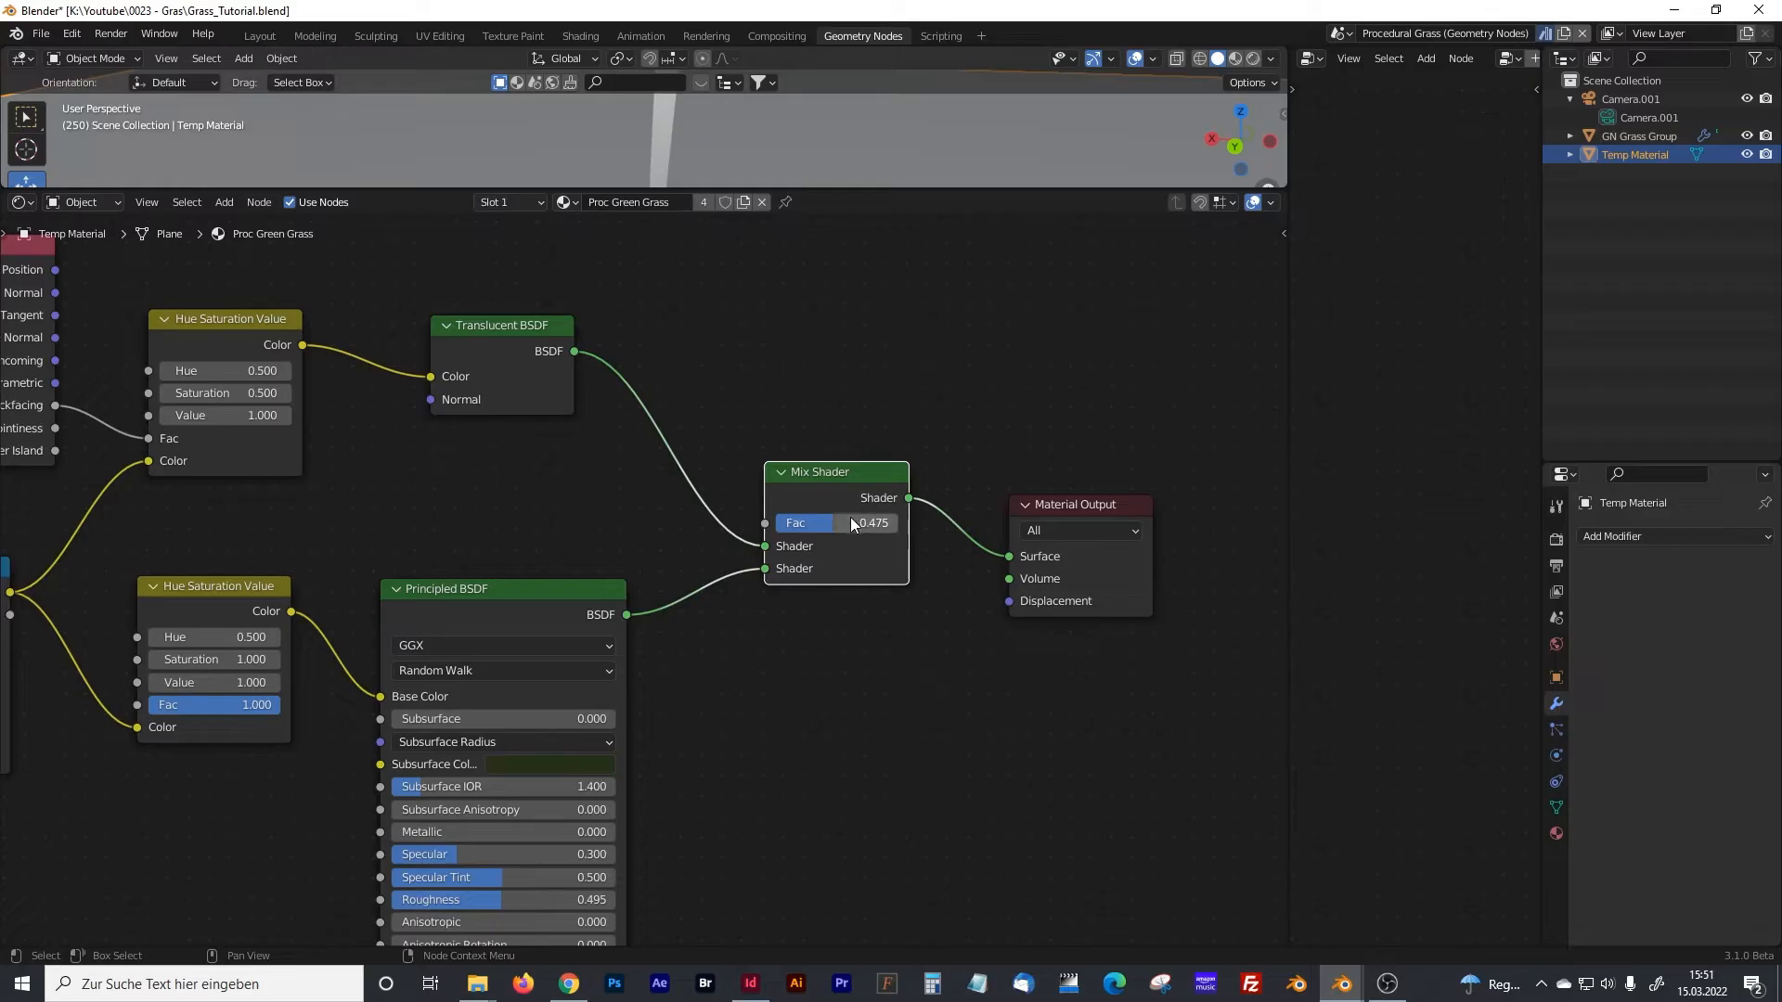
{"action": "middle_click_drag", "start_coordinate": [753, 729], "coordinate": [899, 620]}
{"action": "mouse_move", "coordinate": [458, 715]}
{"action": "middle_mouse_down"}
{"action": "mouse_move", "coordinate": [700, 565]}
{"action": "mouse_move", "coordinate": [916, 510]}
{"action": "middle_mouse_up"}
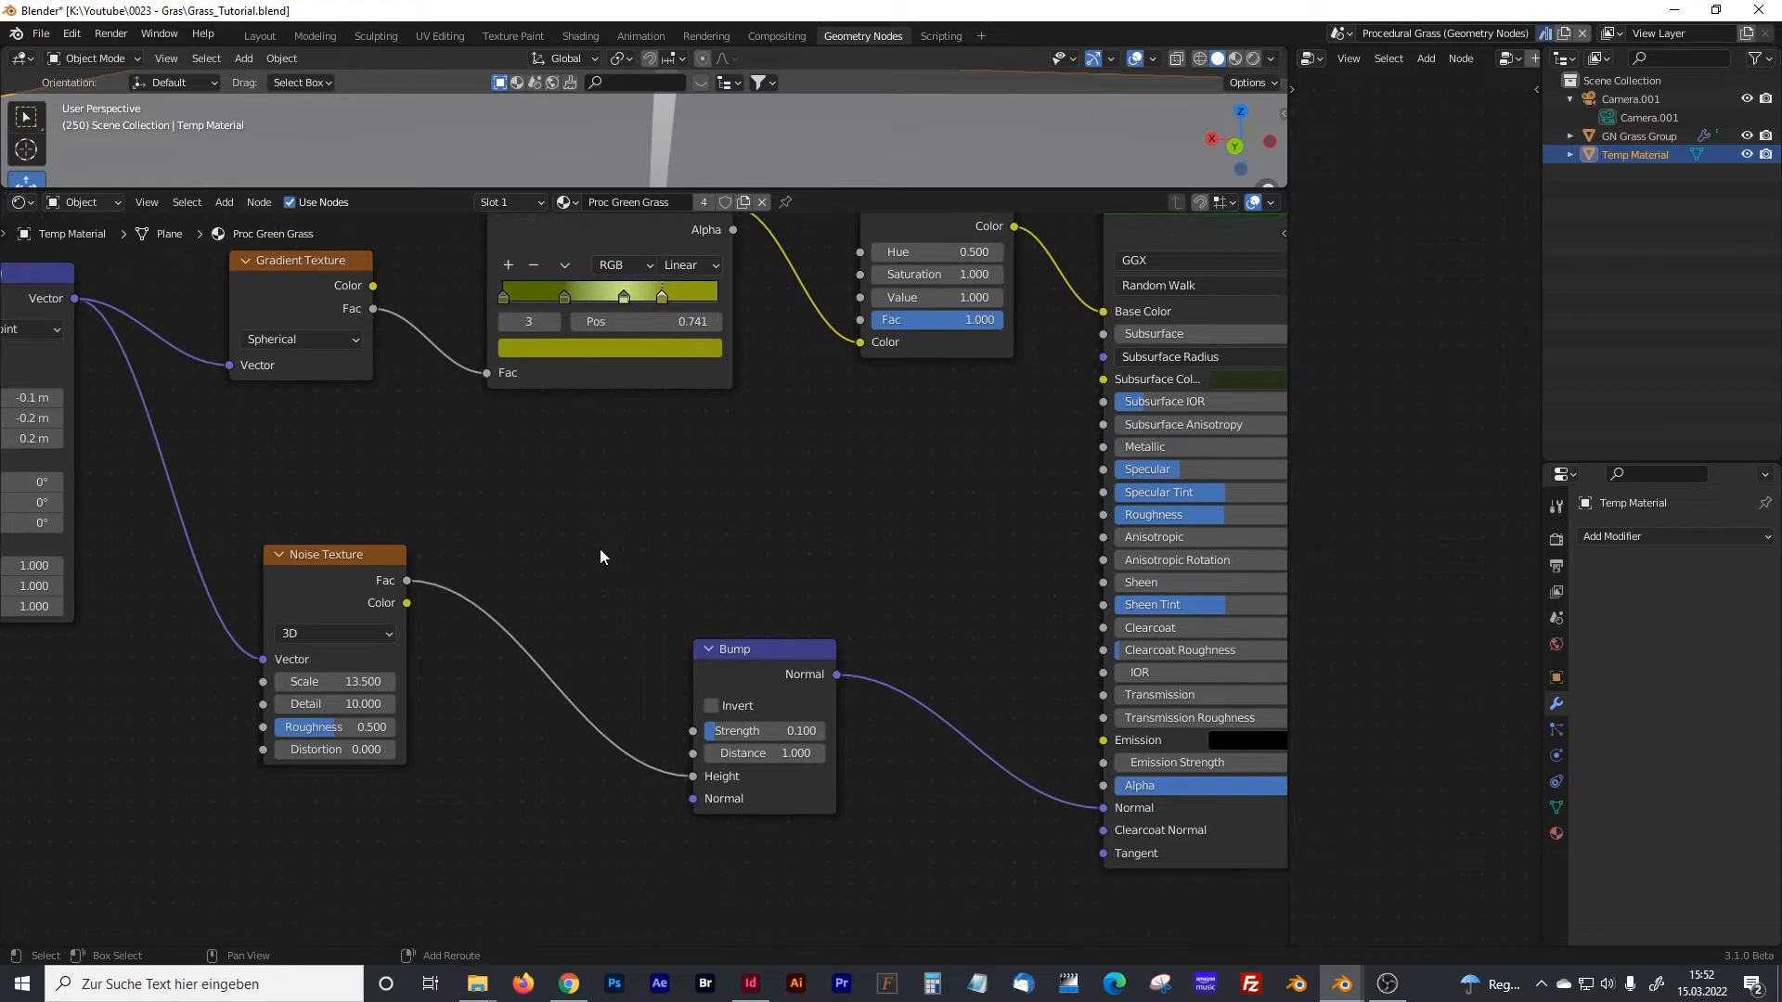
{"action": "middle_click_drag", "start_coordinate": [599, 556], "coordinate": [760, 563]}
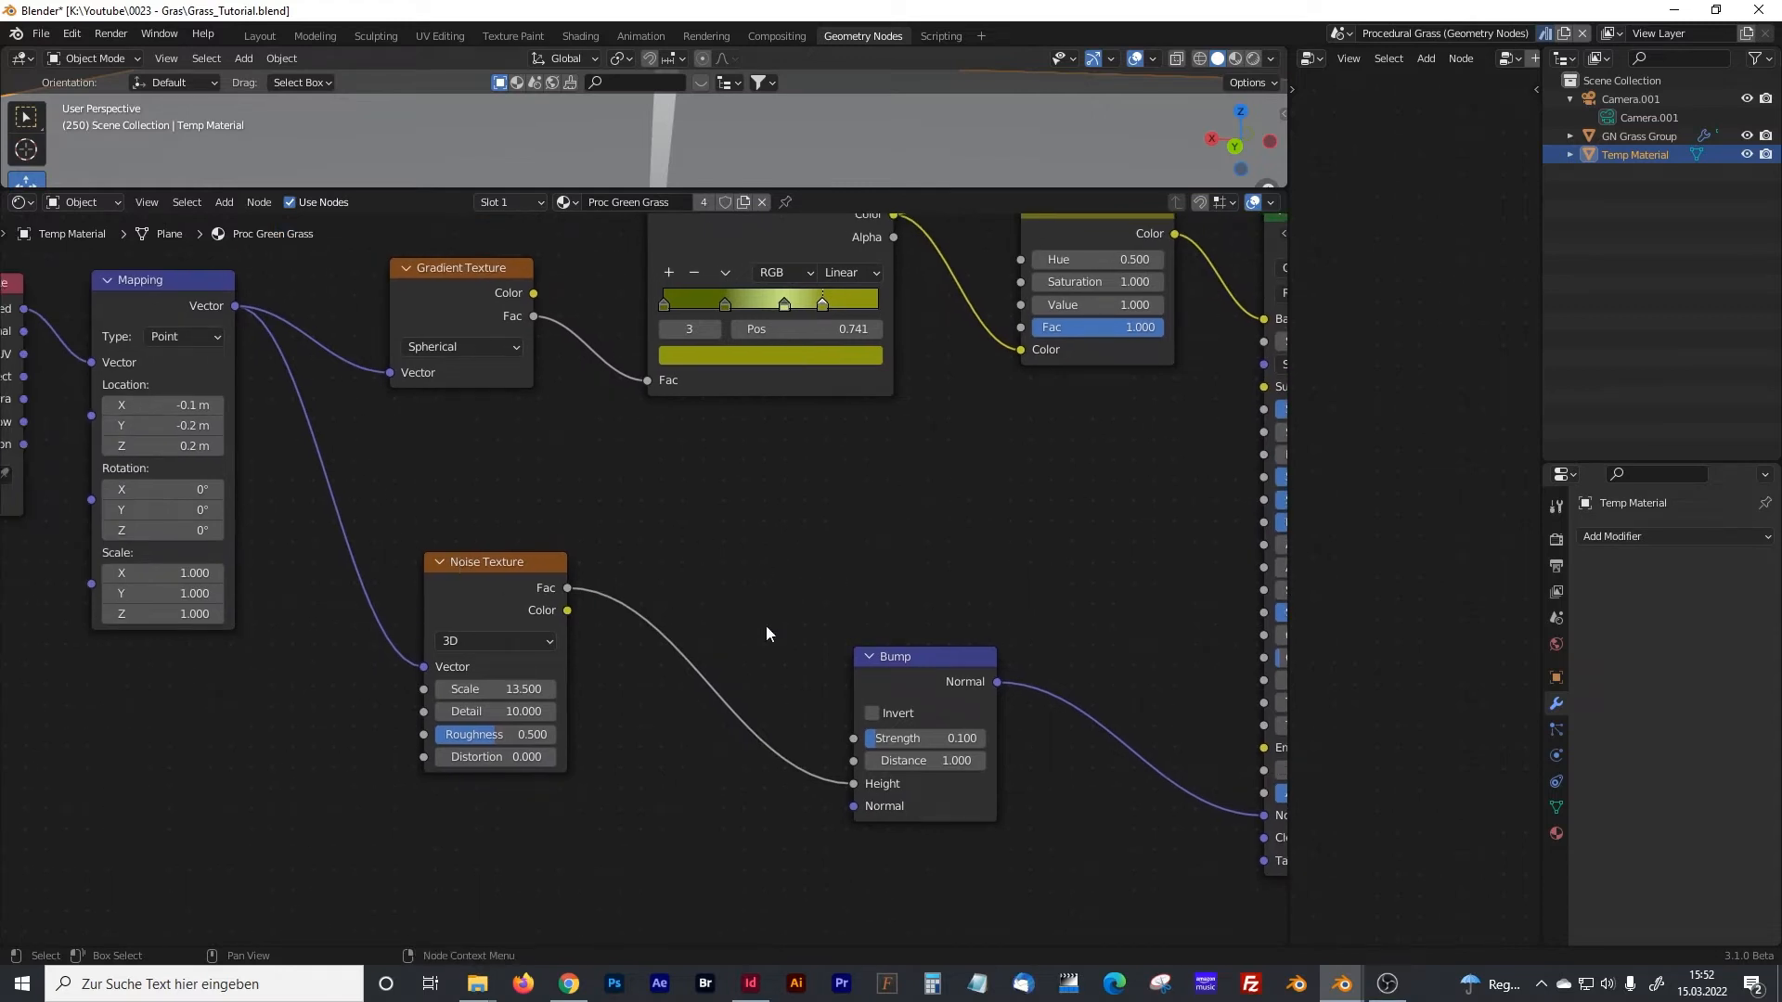
{"action": "left_click", "coordinate": [853, 650]}
{"action": "middle_click_drag", "start_coordinate": [1064, 781], "coordinate": [922, 760]}
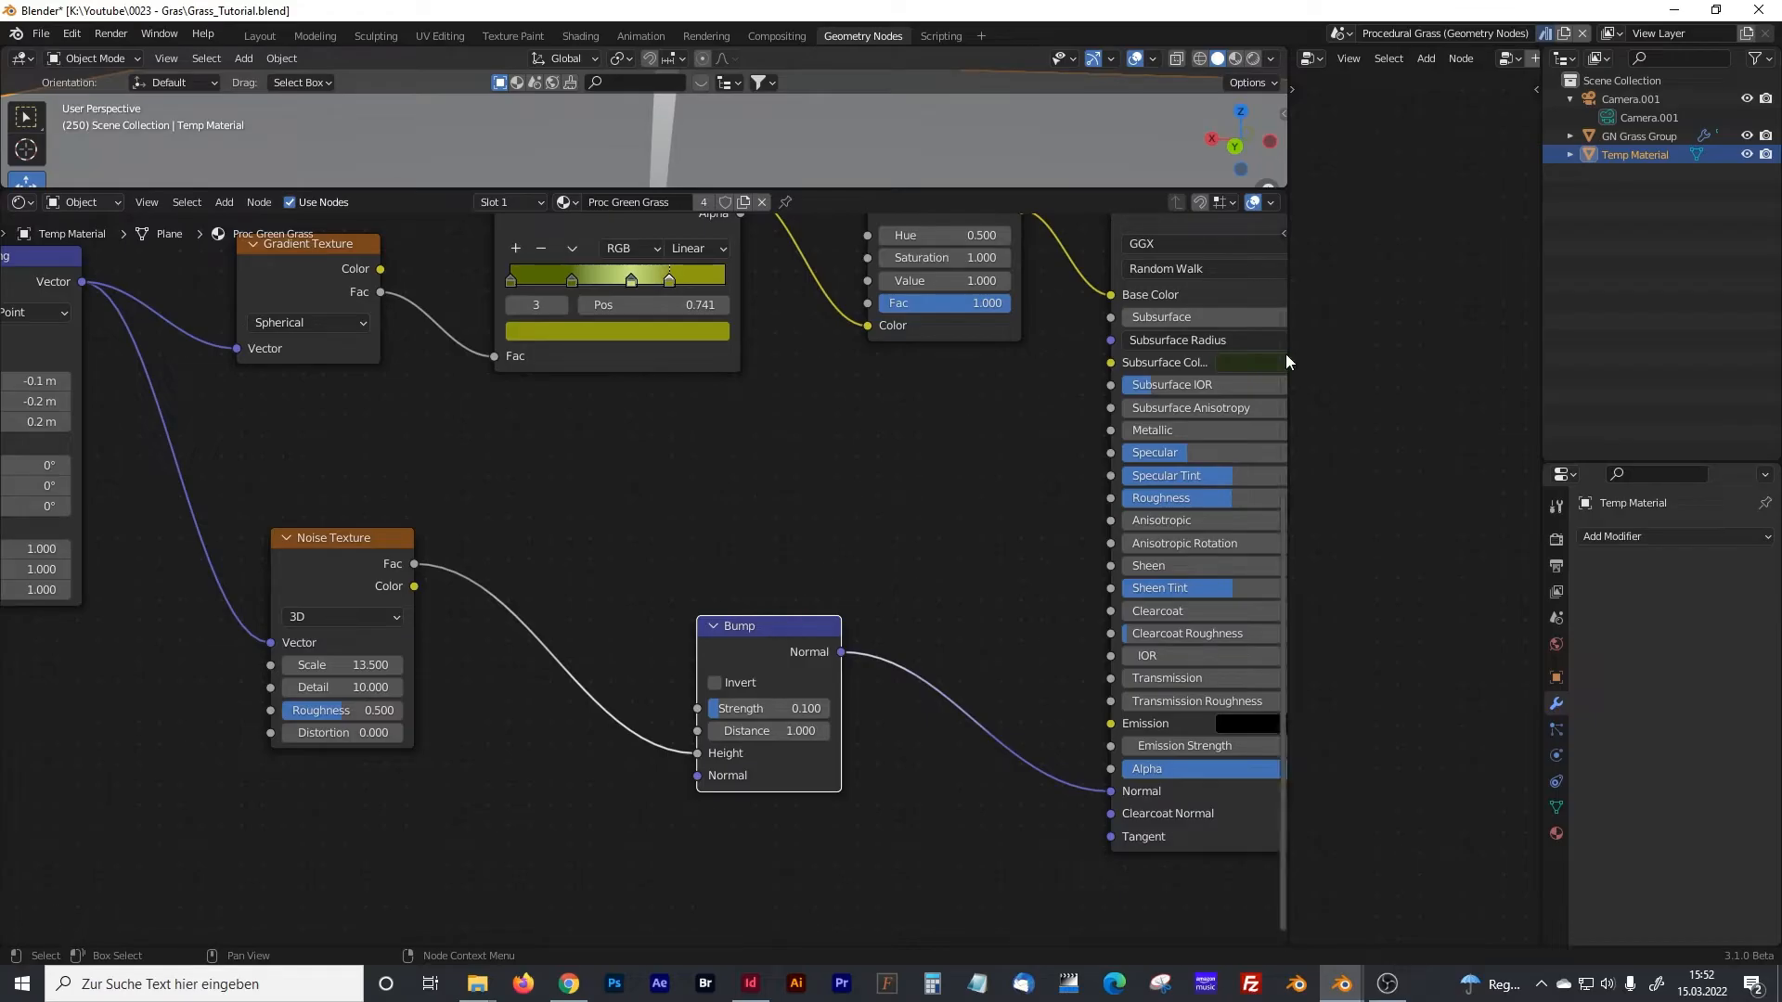
- Hide the Temp Material plane and show the grass blade's node tree in an enlarged geometry node editor
{"action": "left_click_drag", "start_coordinate": [1287, 355], "coordinate": [452, 356]}
{"action": "left_click_drag", "start_coordinate": [335, 185], "coordinate": [338, 795]}
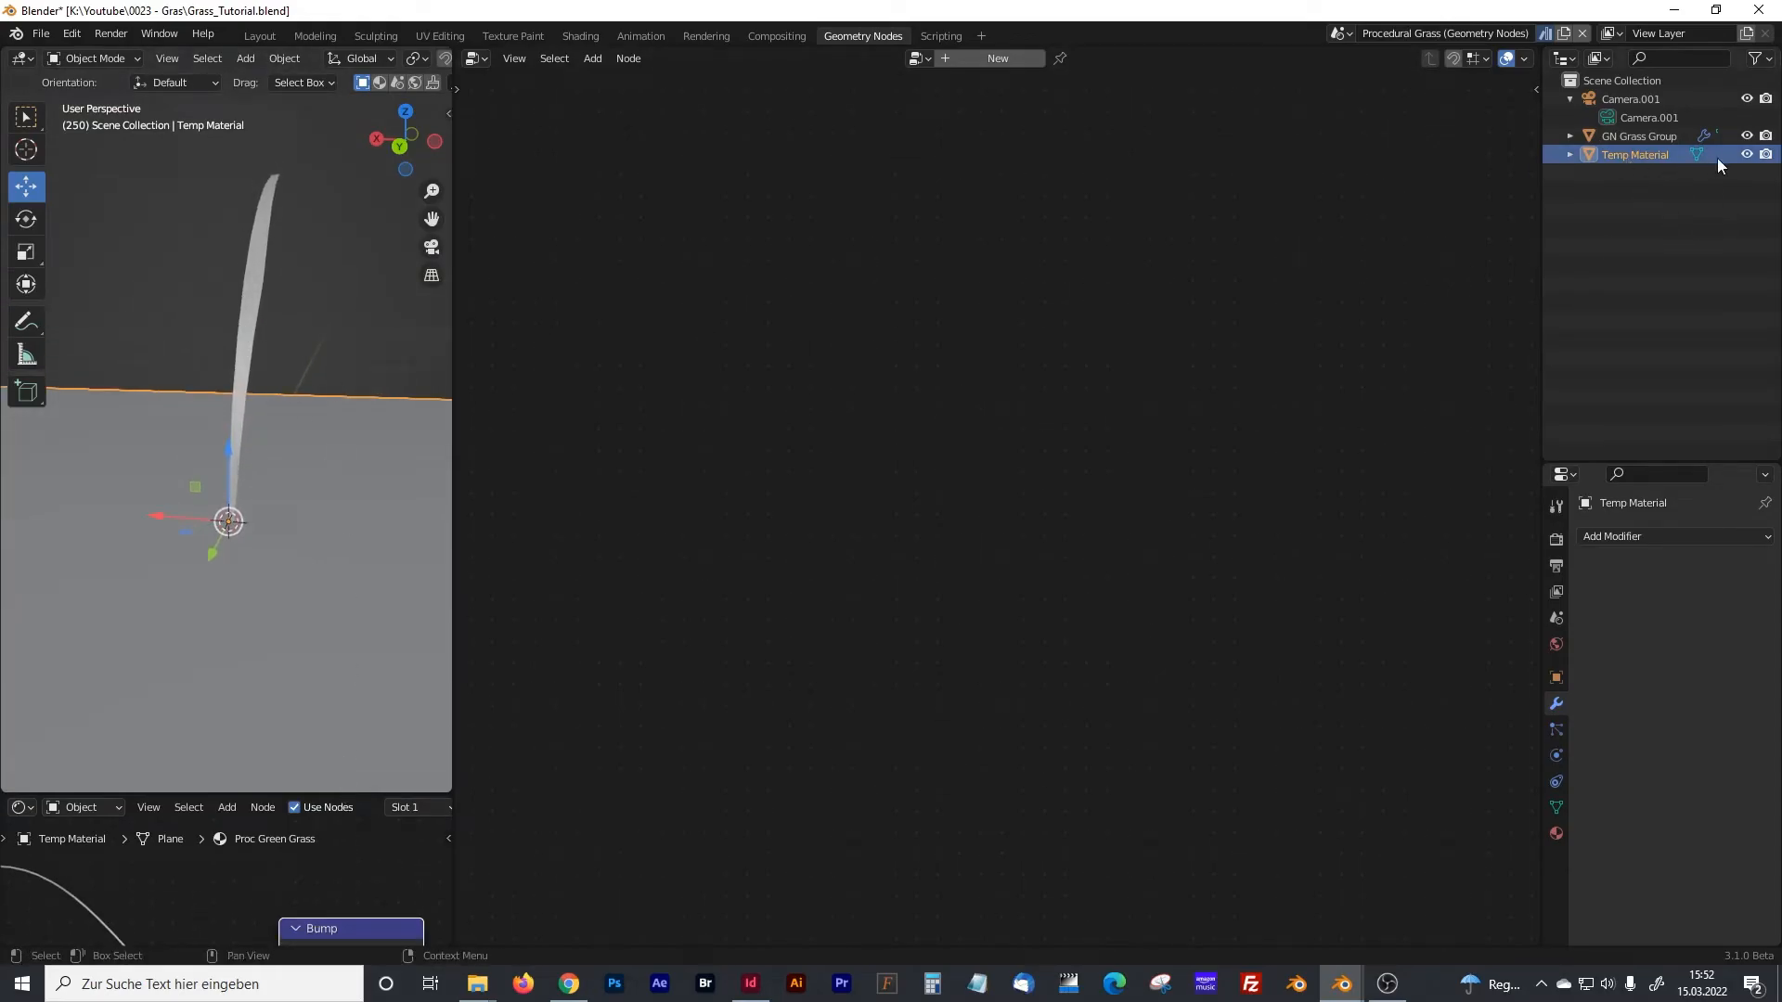
{"action": "left_click", "coordinate": [1747, 154]}
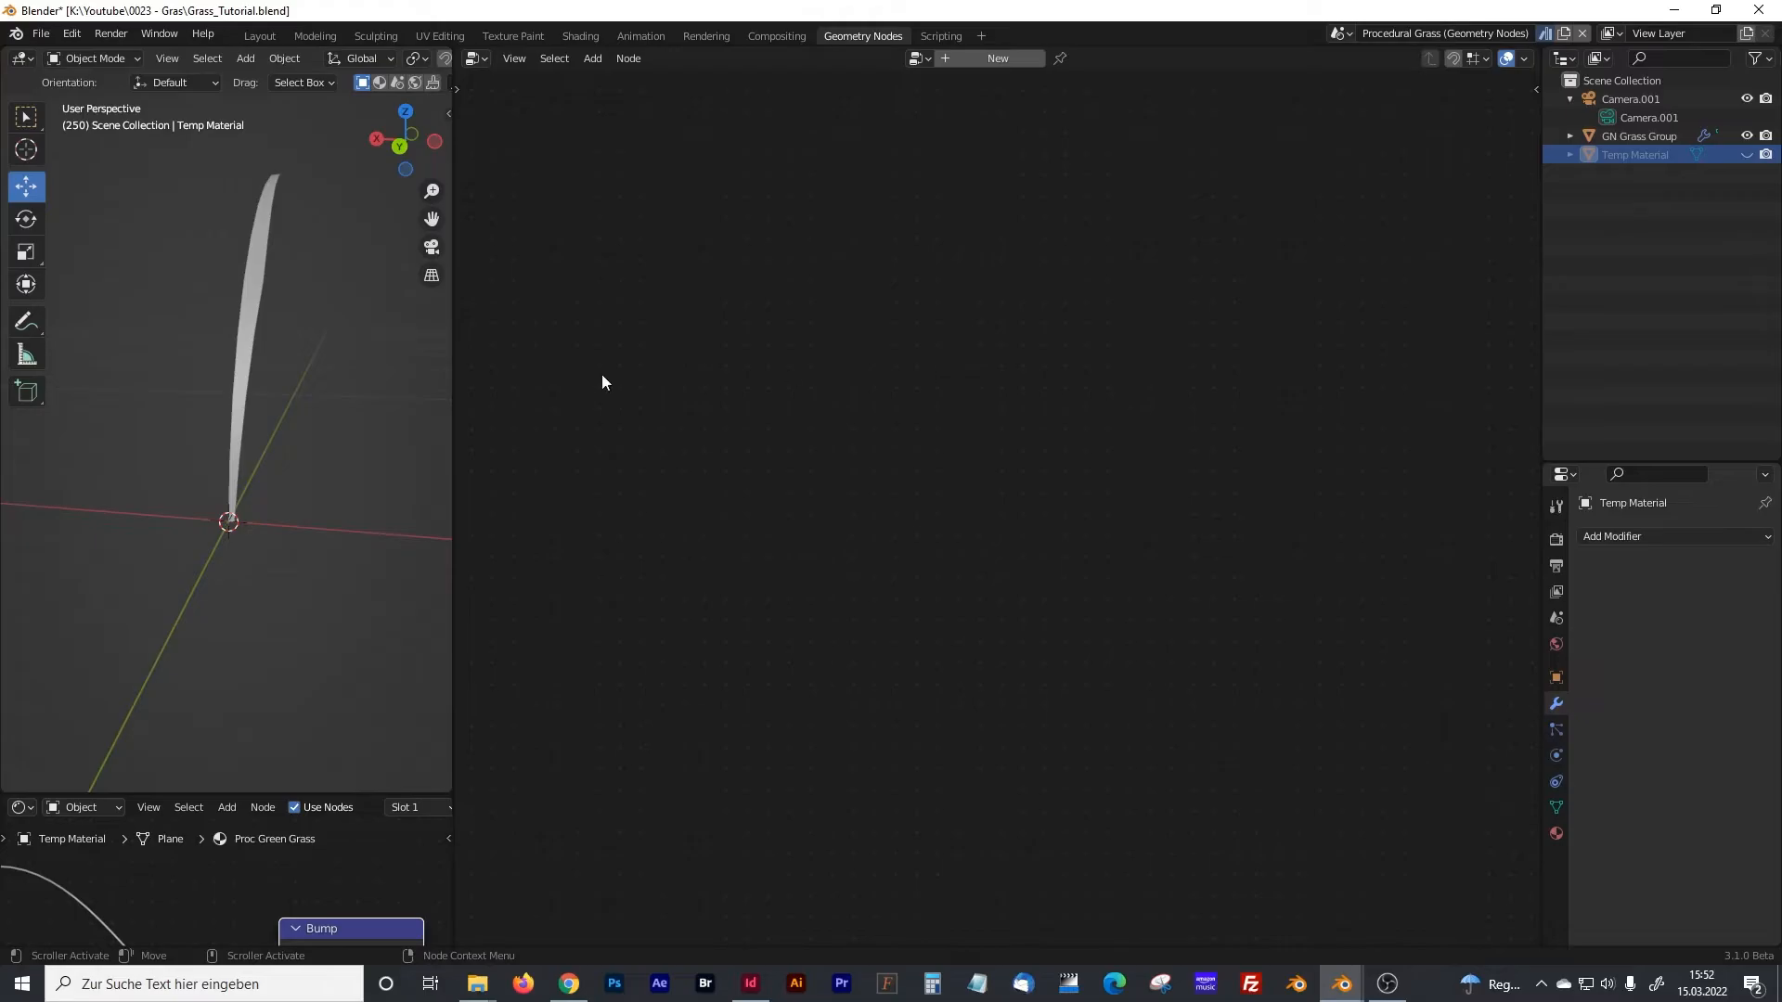
{"action": "left_click", "coordinate": [249, 303]}
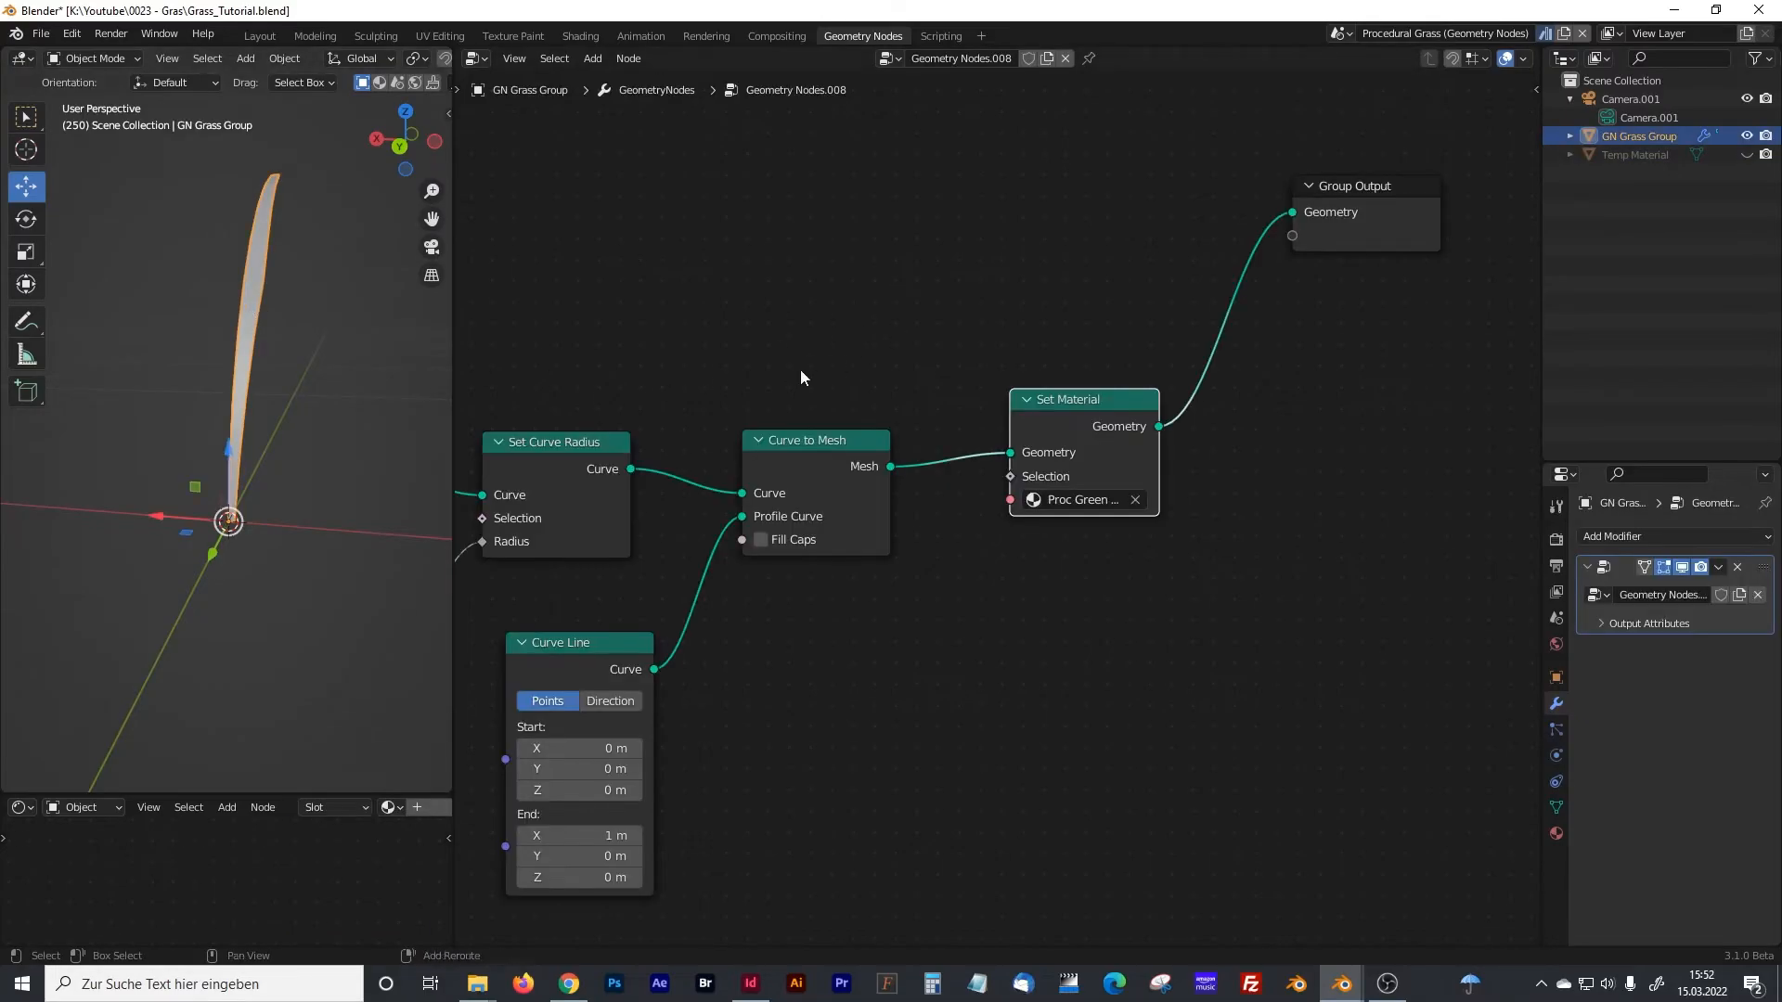
- Join the nodes from Spline Parameter and Mesh to Curve through Set Material into one frame
{"action": "scroll", "coordinate": [800, 371], "scroll_direction": "down", "scroll_amount": 3}
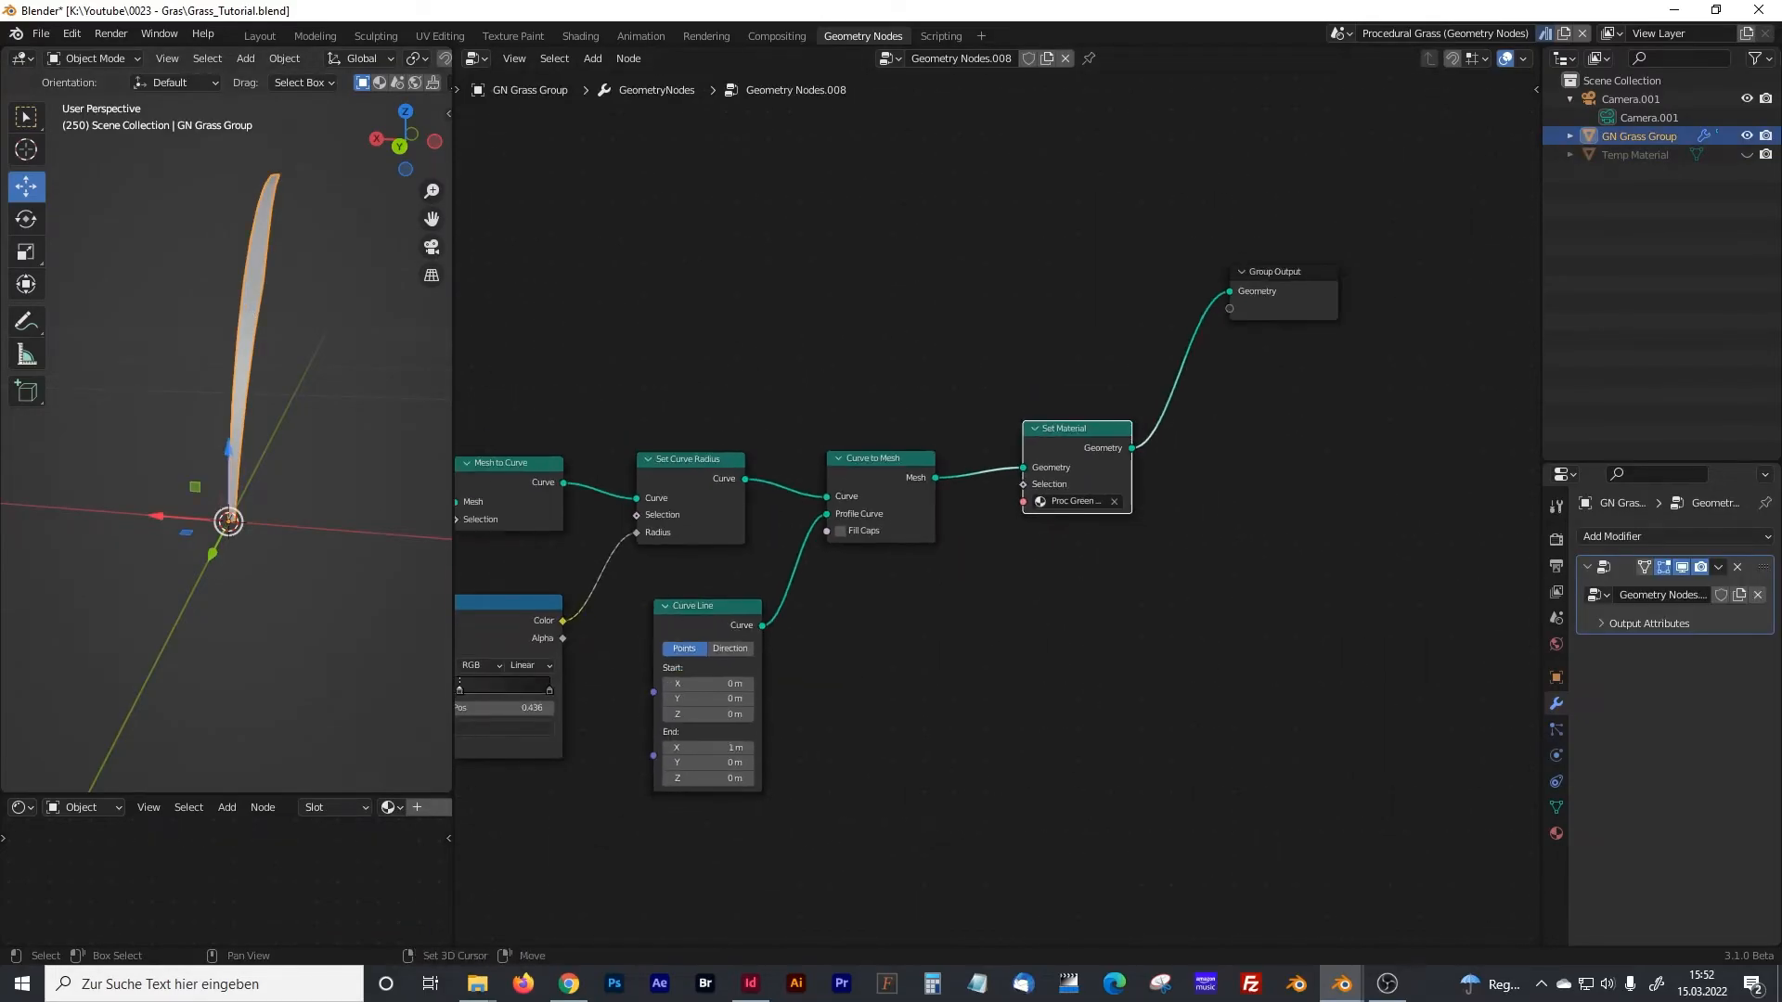
{"action": "scroll", "coordinate": [604, 386], "scroll_direction": "down", "scroll_amount": 1}
{"action": "middle_click_drag", "start_coordinate": [604, 386], "coordinate": [826, 339]}
{"action": "left_click_drag", "start_coordinate": [582, 226], "coordinate": [572, 216]}
{"action": "left_click_drag", "start_coordinate": [1350, 732], "coordinate": [542, 373]}
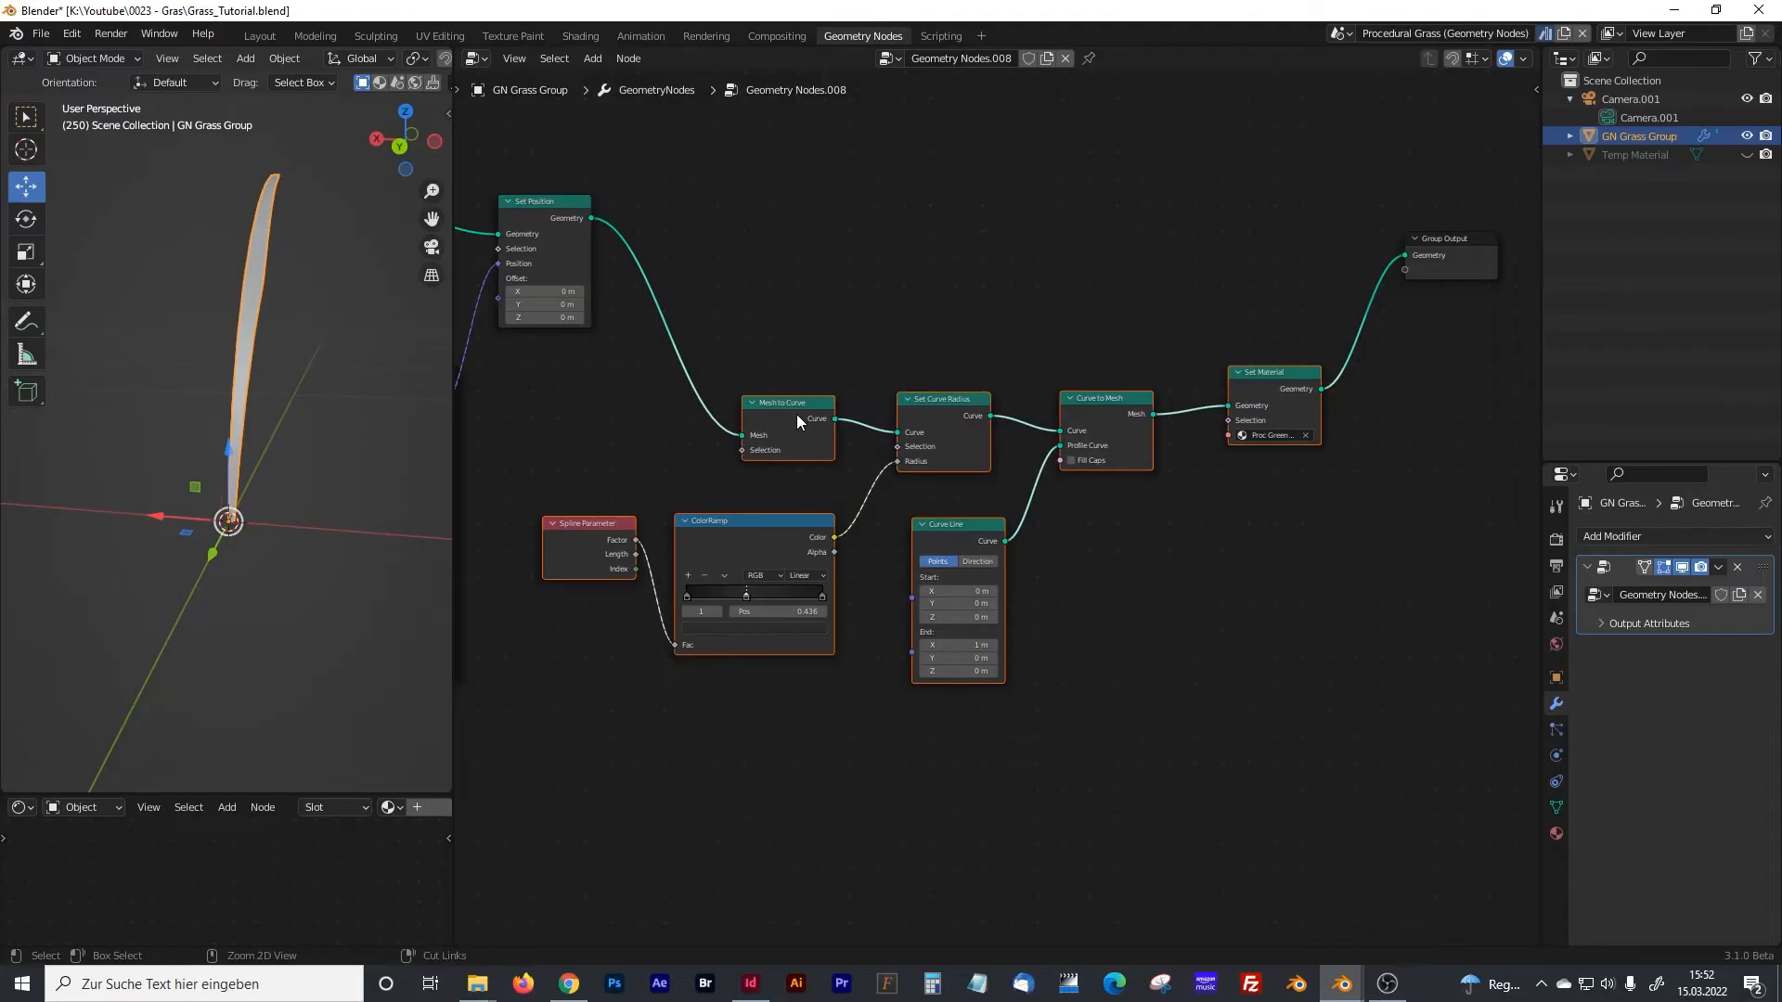
{"action": "key", "text": "ctrl+j"}
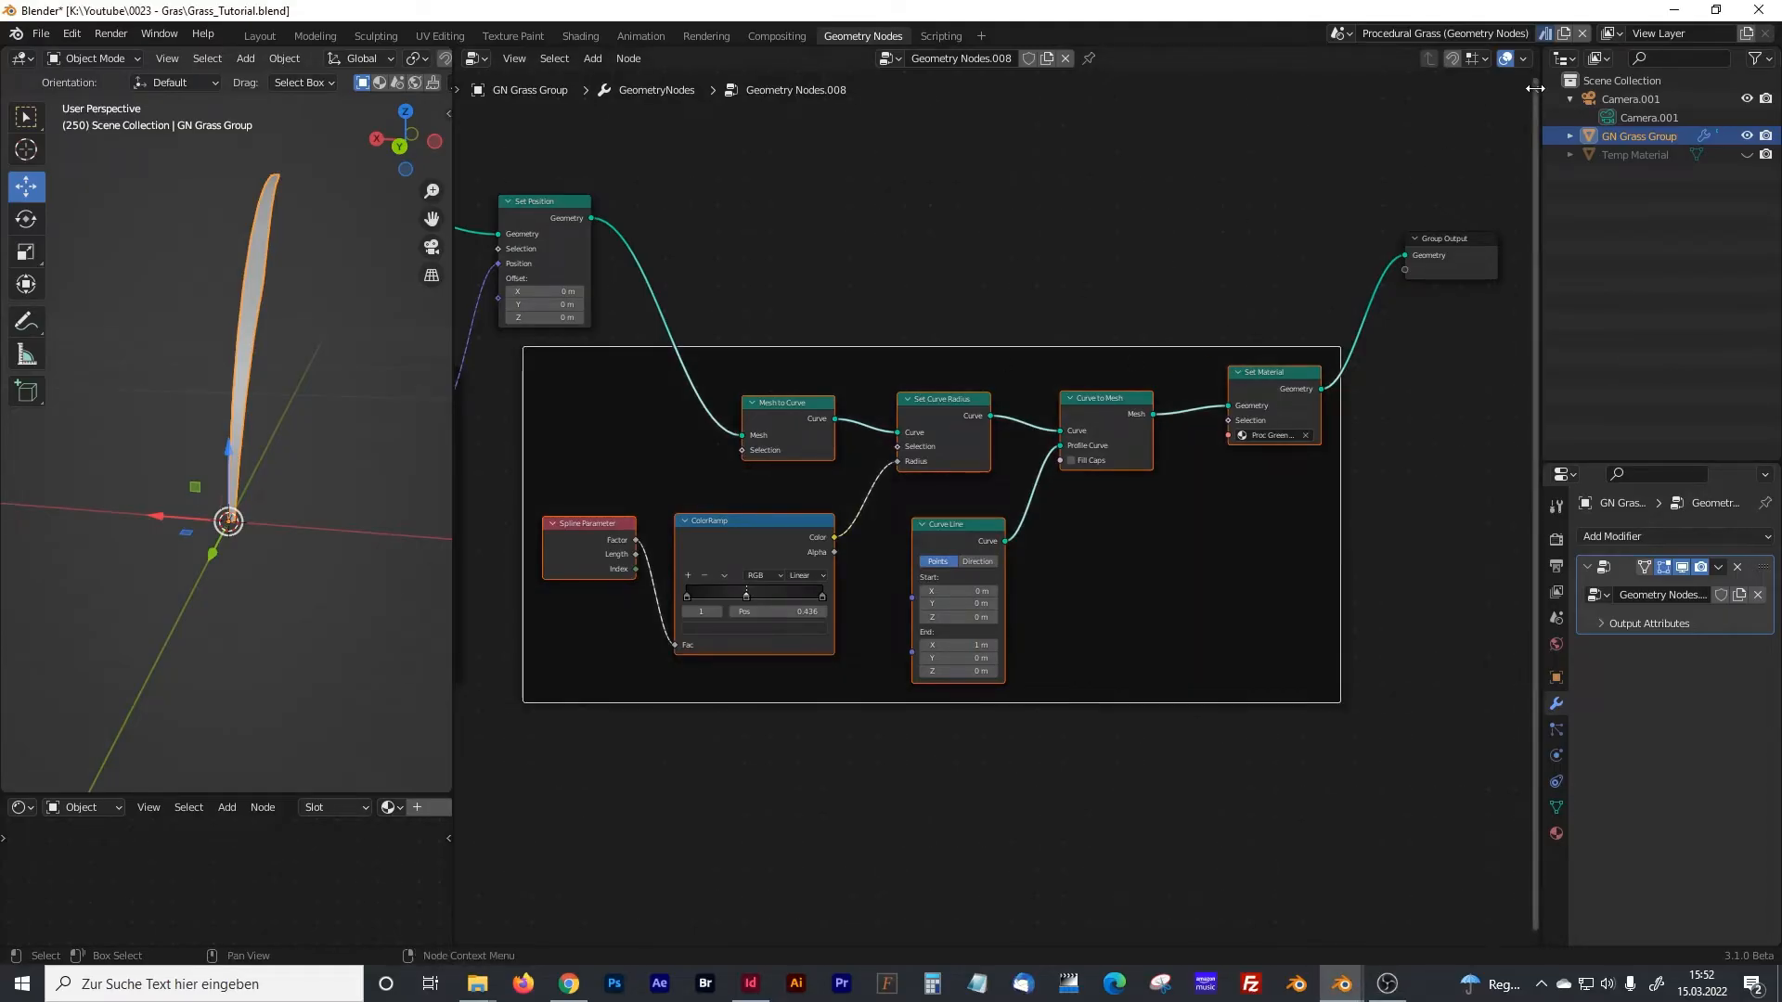
- Label the new frame Grass Thickness
{"action": "key", "text": "n"}
{"action": "left_click", "coordinate": [1428, 134]}
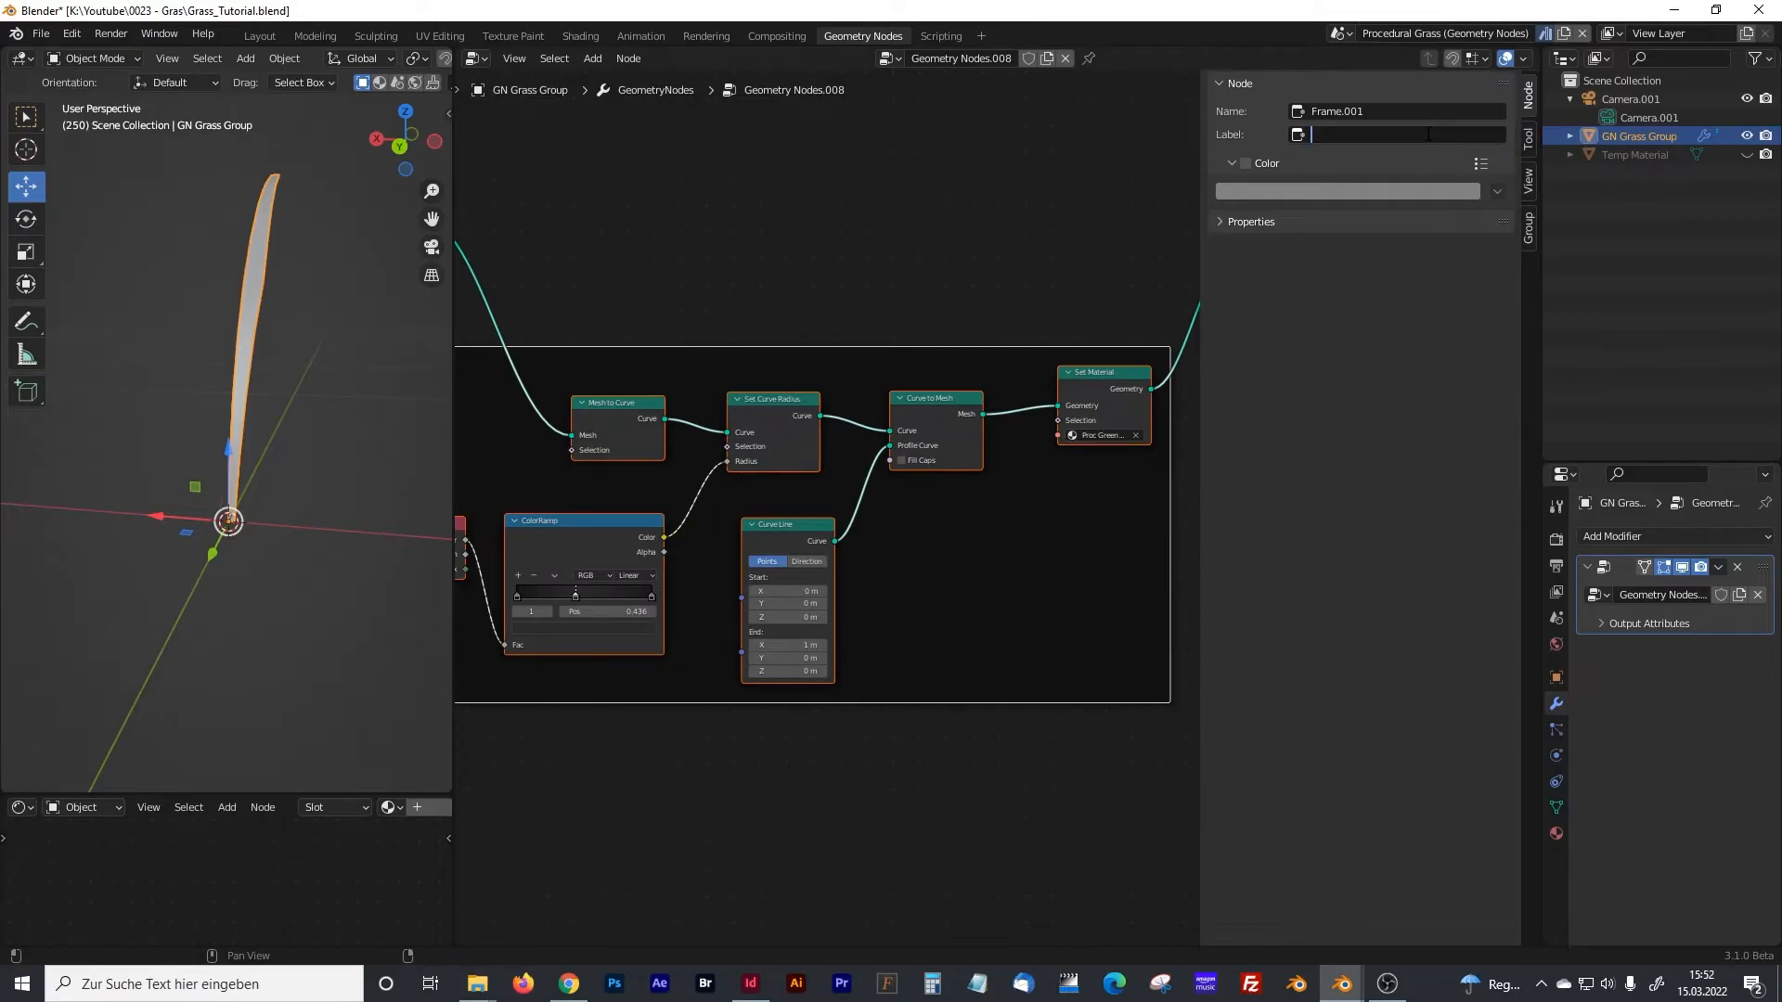
{"action": "type", "text": "Grass Thickness"}
{"action": "key", "text": "Return"}
{"action": "key", "text": "n"}
{"action": "key", "text": "n"}
{"action": "key", "text": "n"}
{"action": "key", "text": "n"}
{"action": "key", "text": "n"}
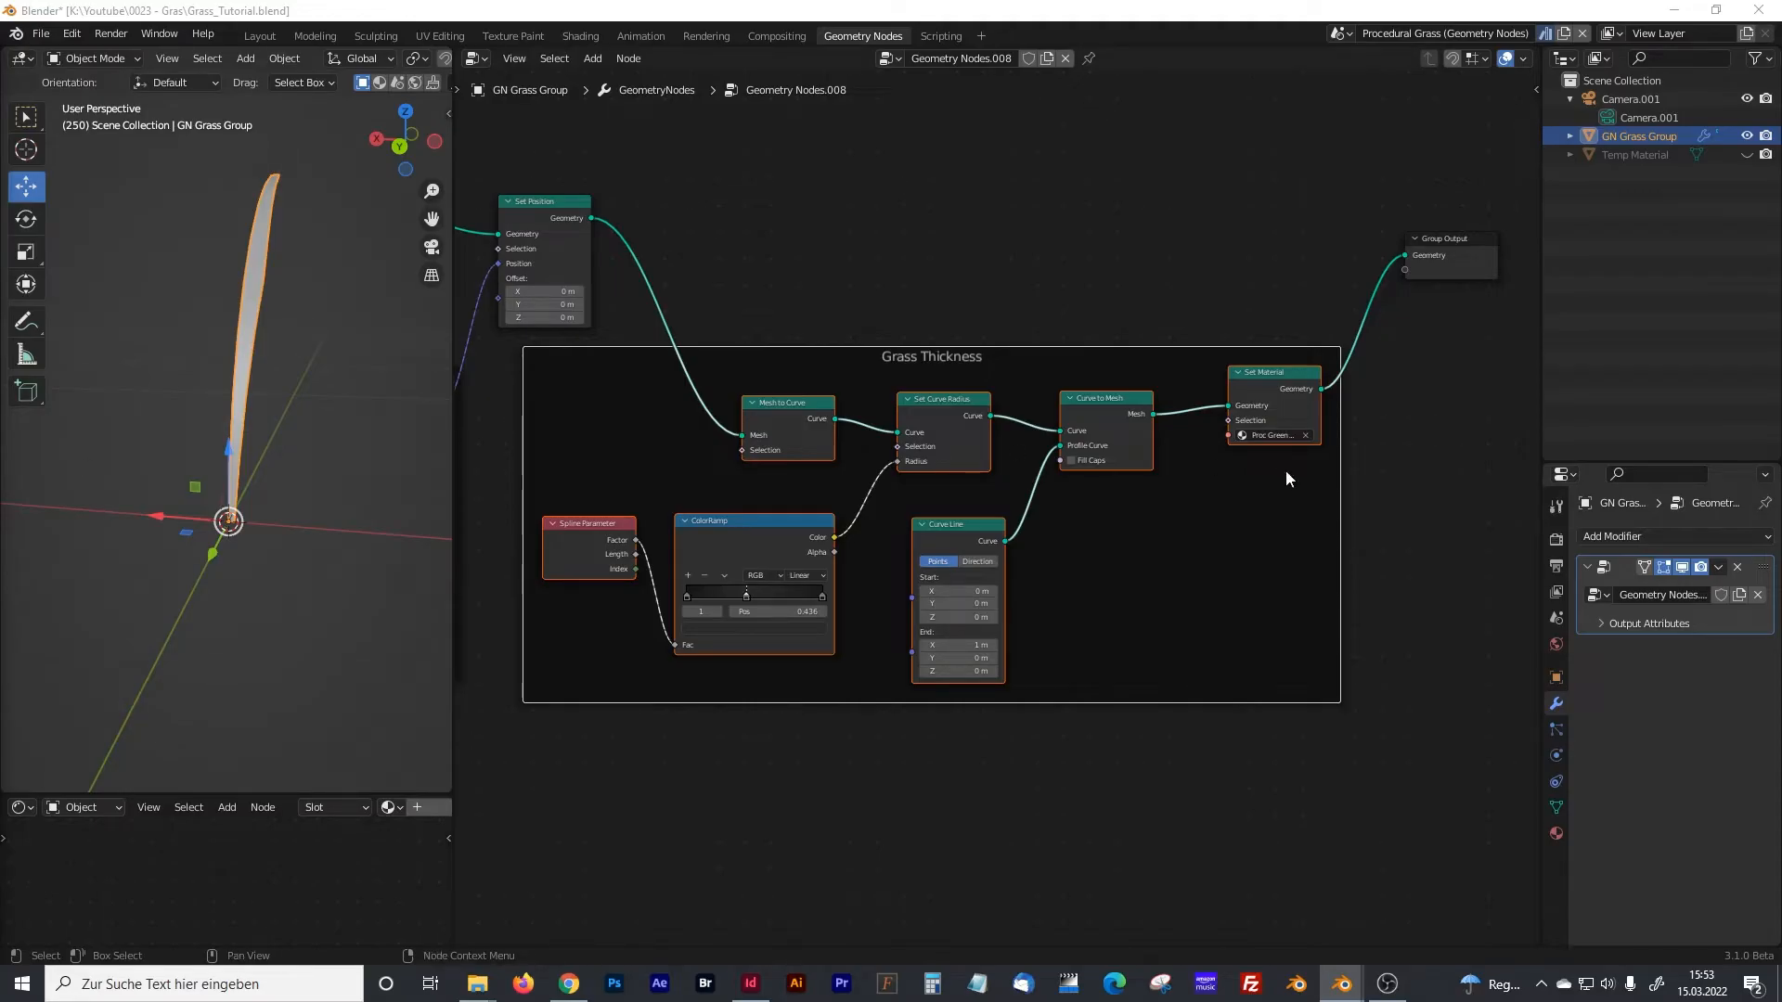
- Move the Group Output node farther from the Grass Thickness frame to leave free space after Set Material
{"action": "middle_click_drag", "start_coordinate": [1498, 420], "coordinate": [1147, 473]}
{"action": "left_click", "coordinate": [1147, 474]}
{"action": "left_click_drag", "start_coordinate": [1093, 293], "coordinate": [1237, 304]}
{"action": "middle_click_drag", "start_coordinate": [1215, 471], "coordinate": [1043, 500]}
{"action": "left_click_drag", "start_coordinate": [1065, 331], "coordinate": [1399, 324]}
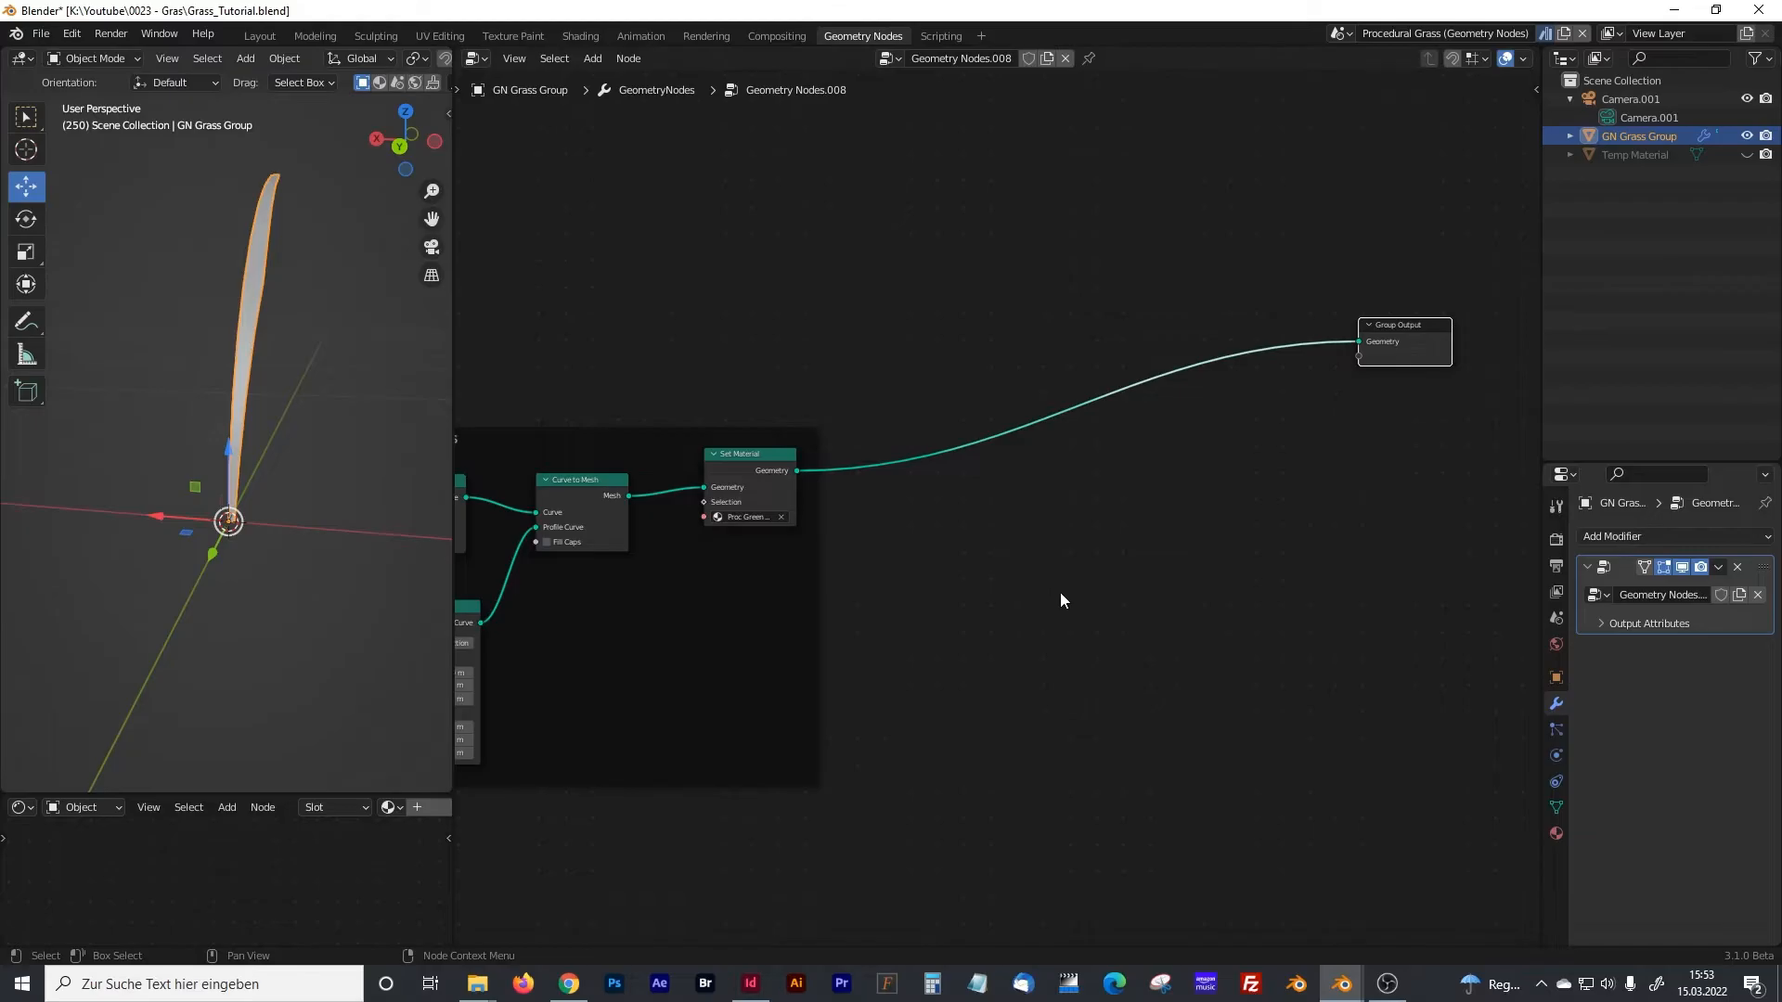
{"action": "left_click", "coordinate": [1121, 604]}
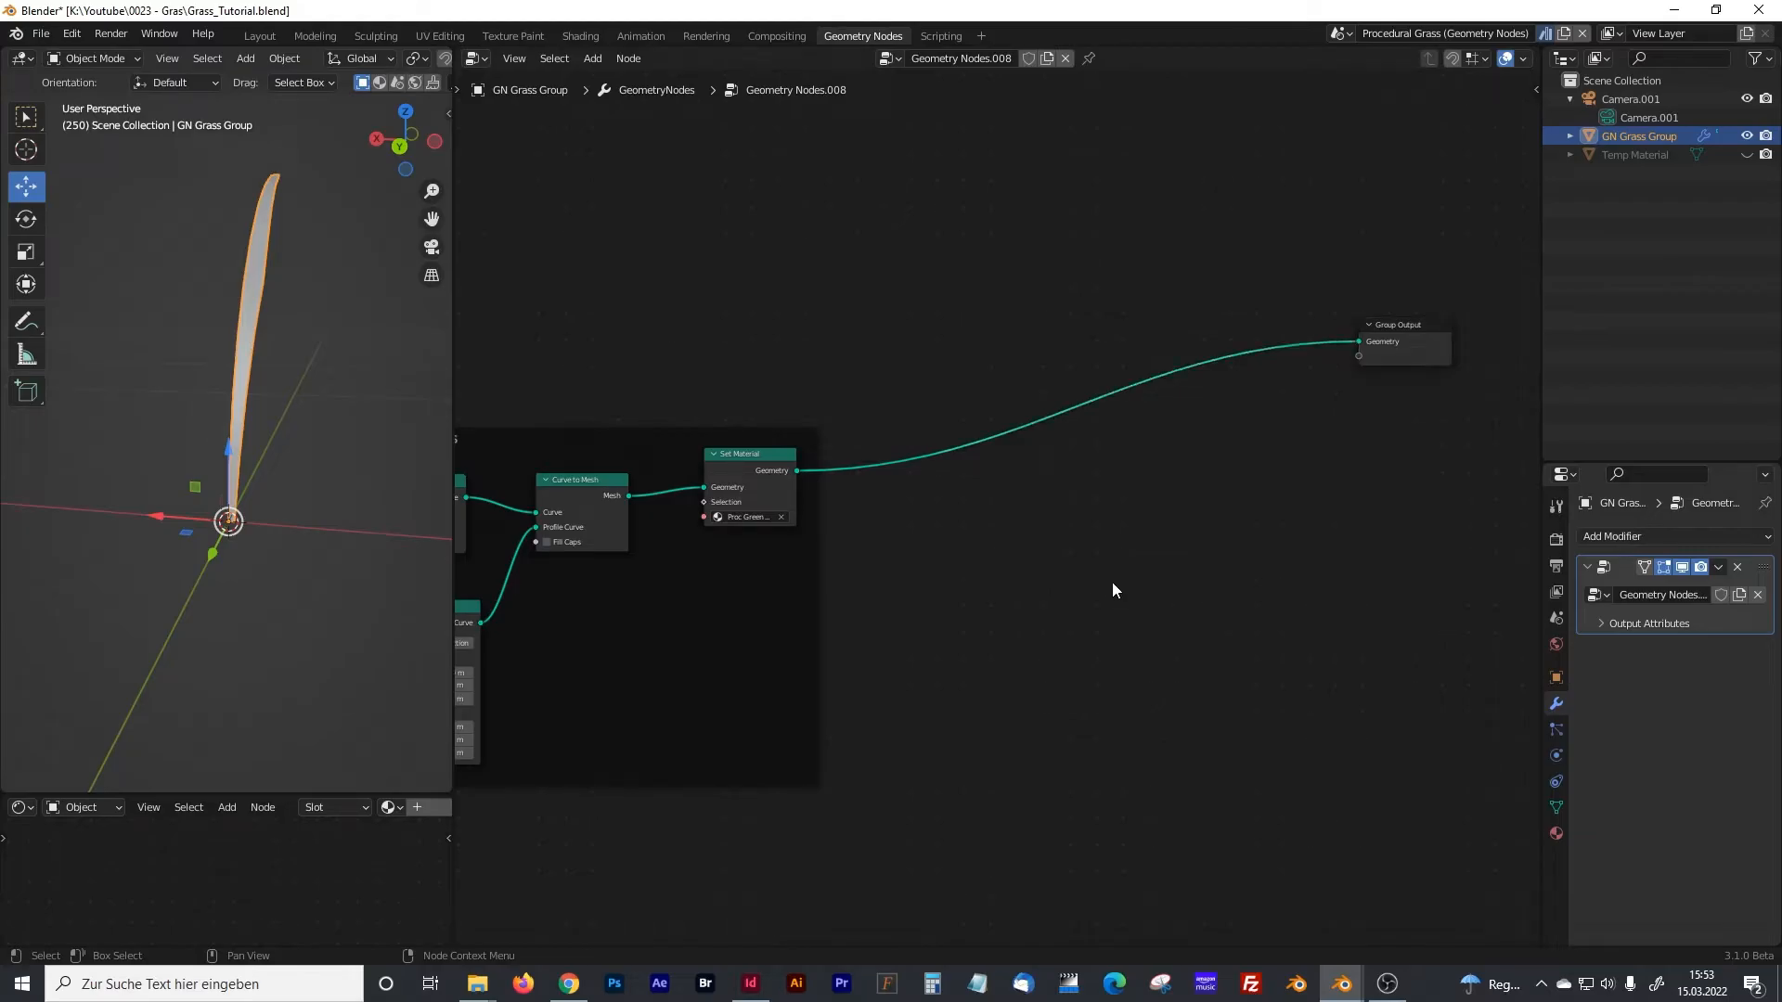
- Add a Distribute Points on Faces node in the free space between the Grass Thickness frame and Group Output
{"action": "key", "text": "shift+a"}
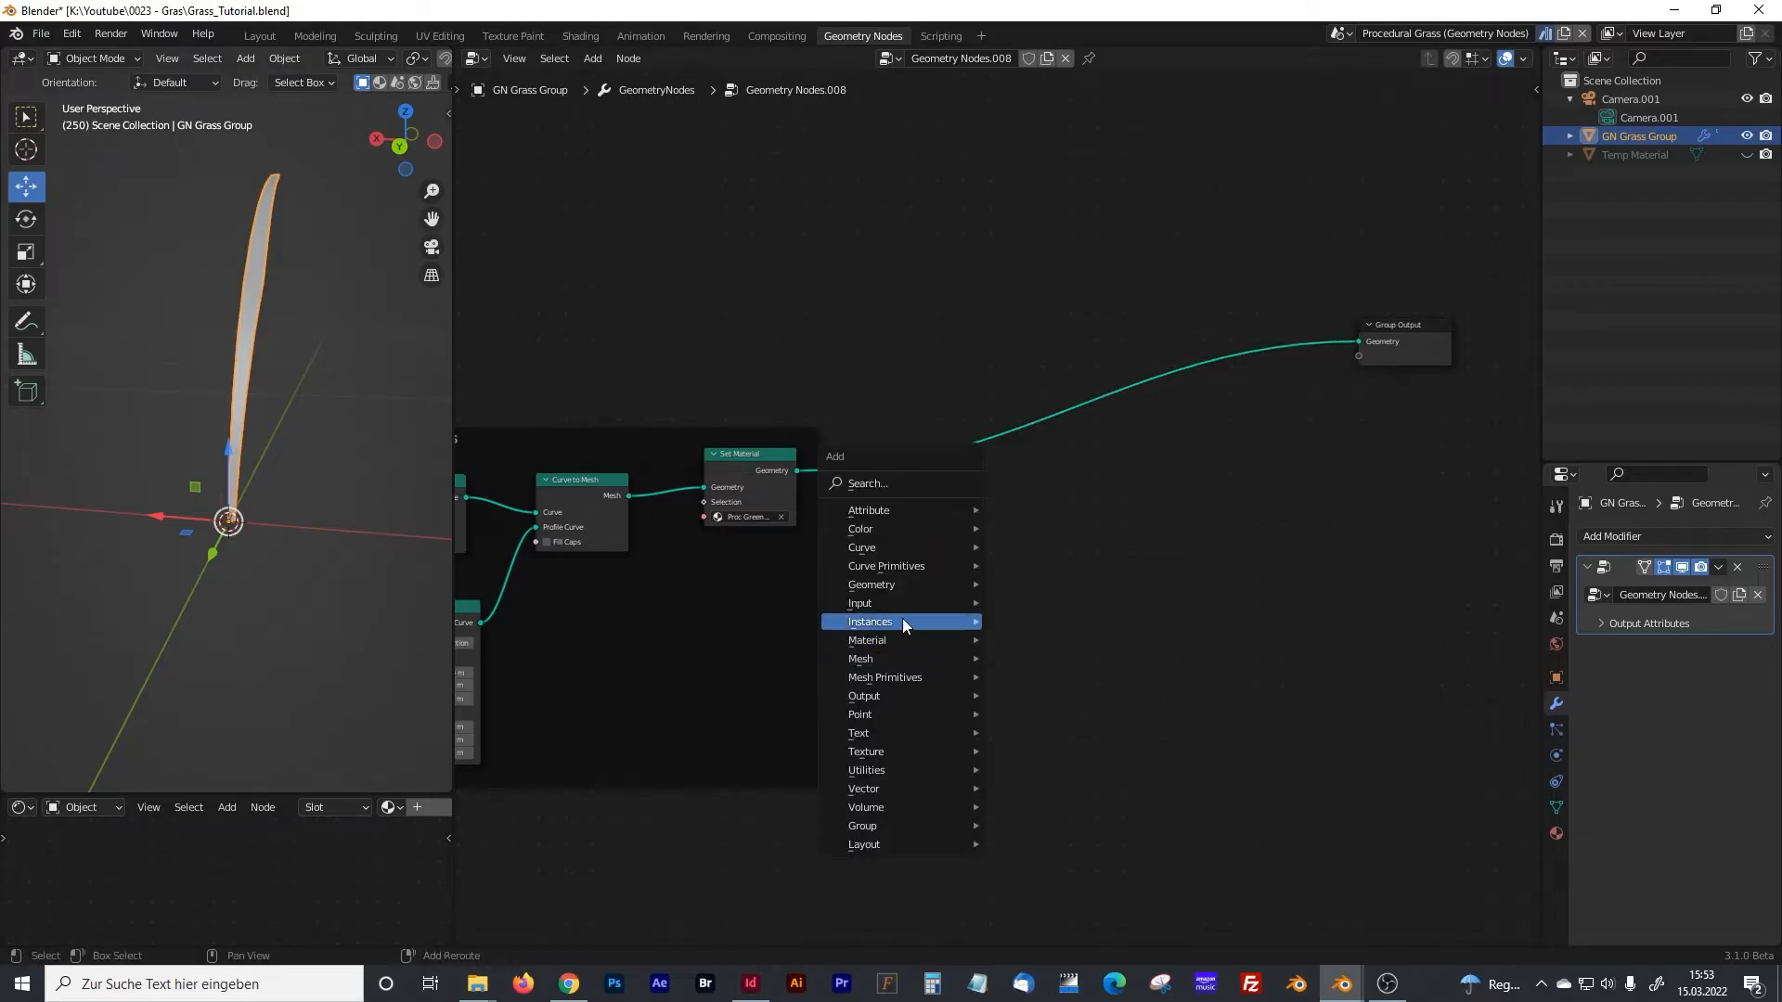
{"action": "left_click", "coordinate": [887, 482]}
{"action": "type", "text": "distrub"}
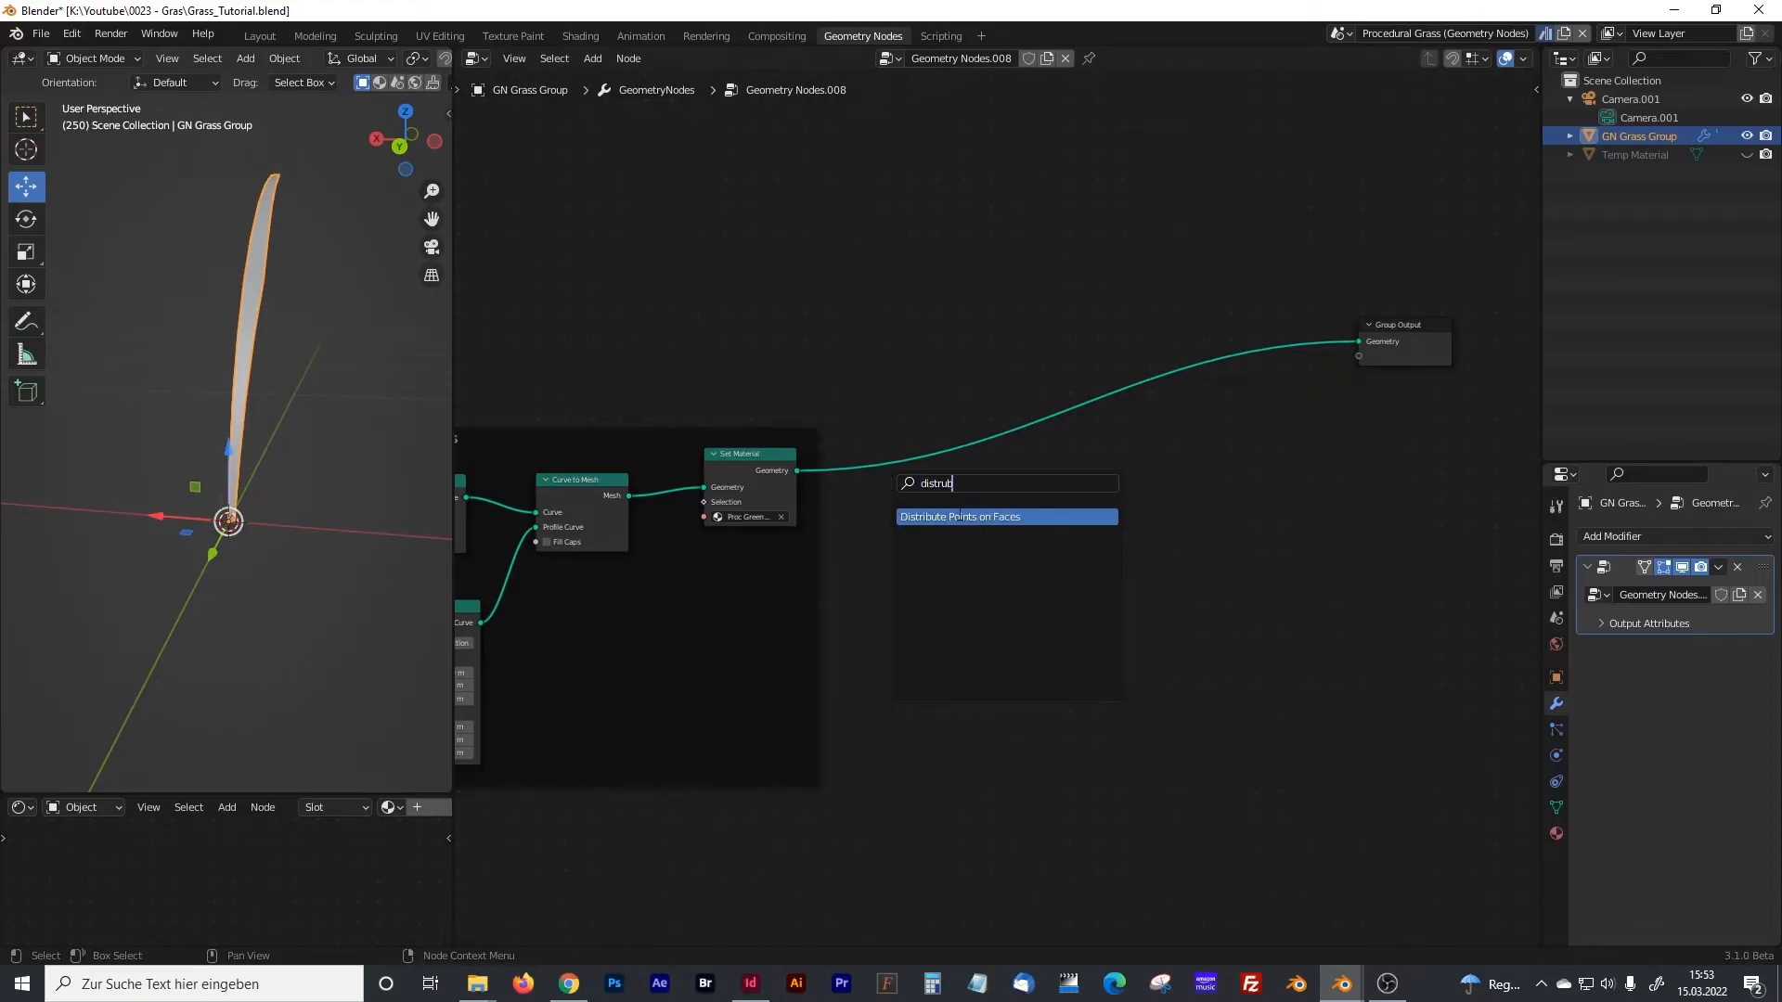
{"action": "left_click", "coordinate": [959, 517]}
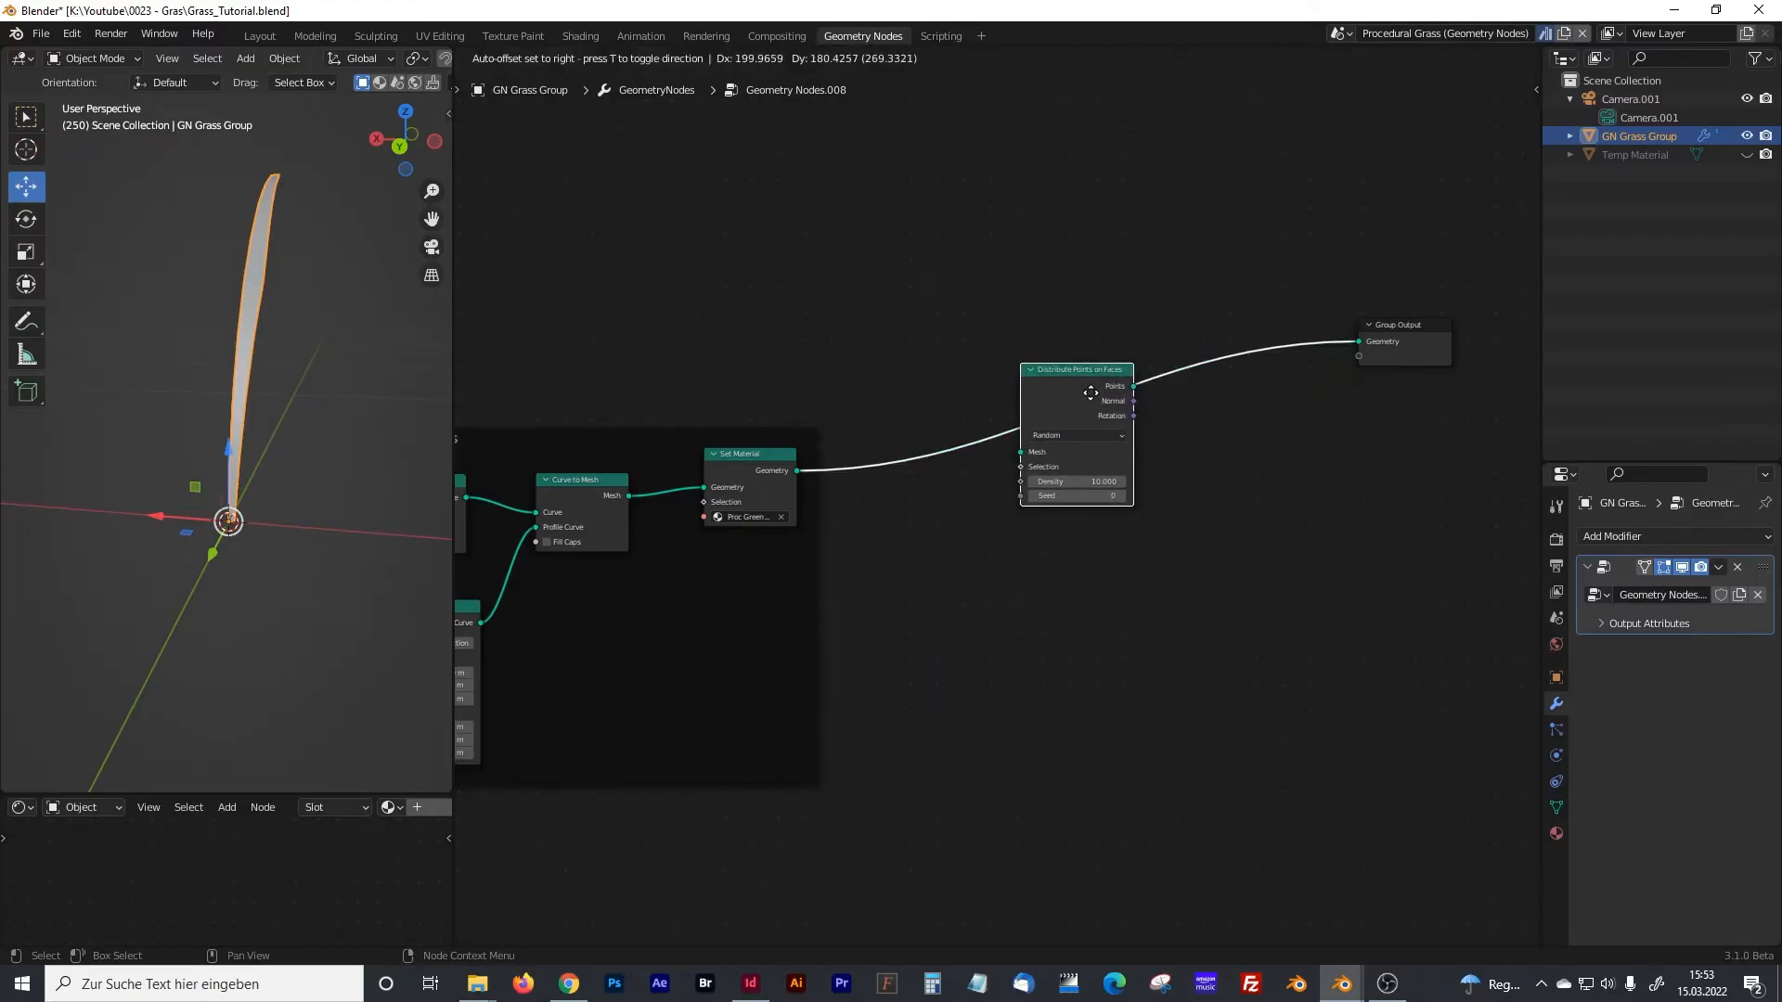
{"action": "left_click", "coordinate": [1147, 481]}
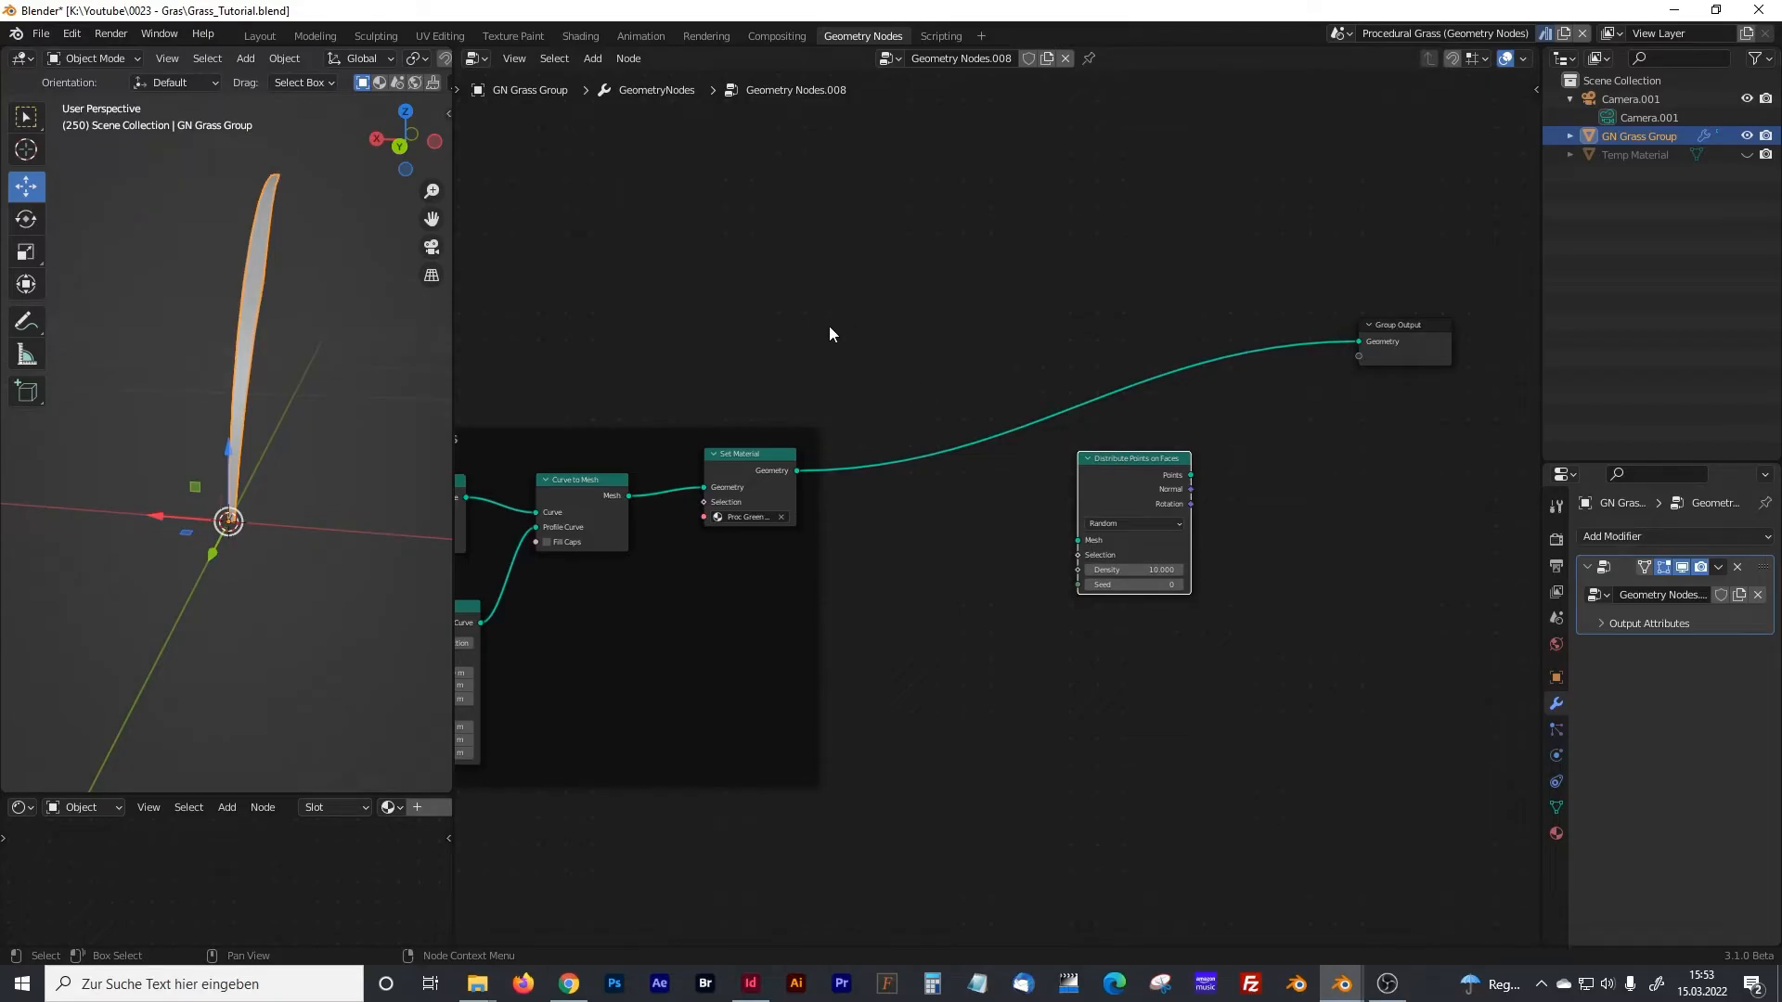
- Add a Grid node and place it above the link from Set Material to Group Output
{"action": "middle_click_drag", "start_coordinate": [1158, 467], "coordinate": [1327, 529]}
{"action": "left_click", "coordinate": [1093, 610]}
{"action": "key", "text": "shift+a"}
{"action": "left_click", "coordinate": [1037, 577]}
{"action": "type", "text": "grid"}
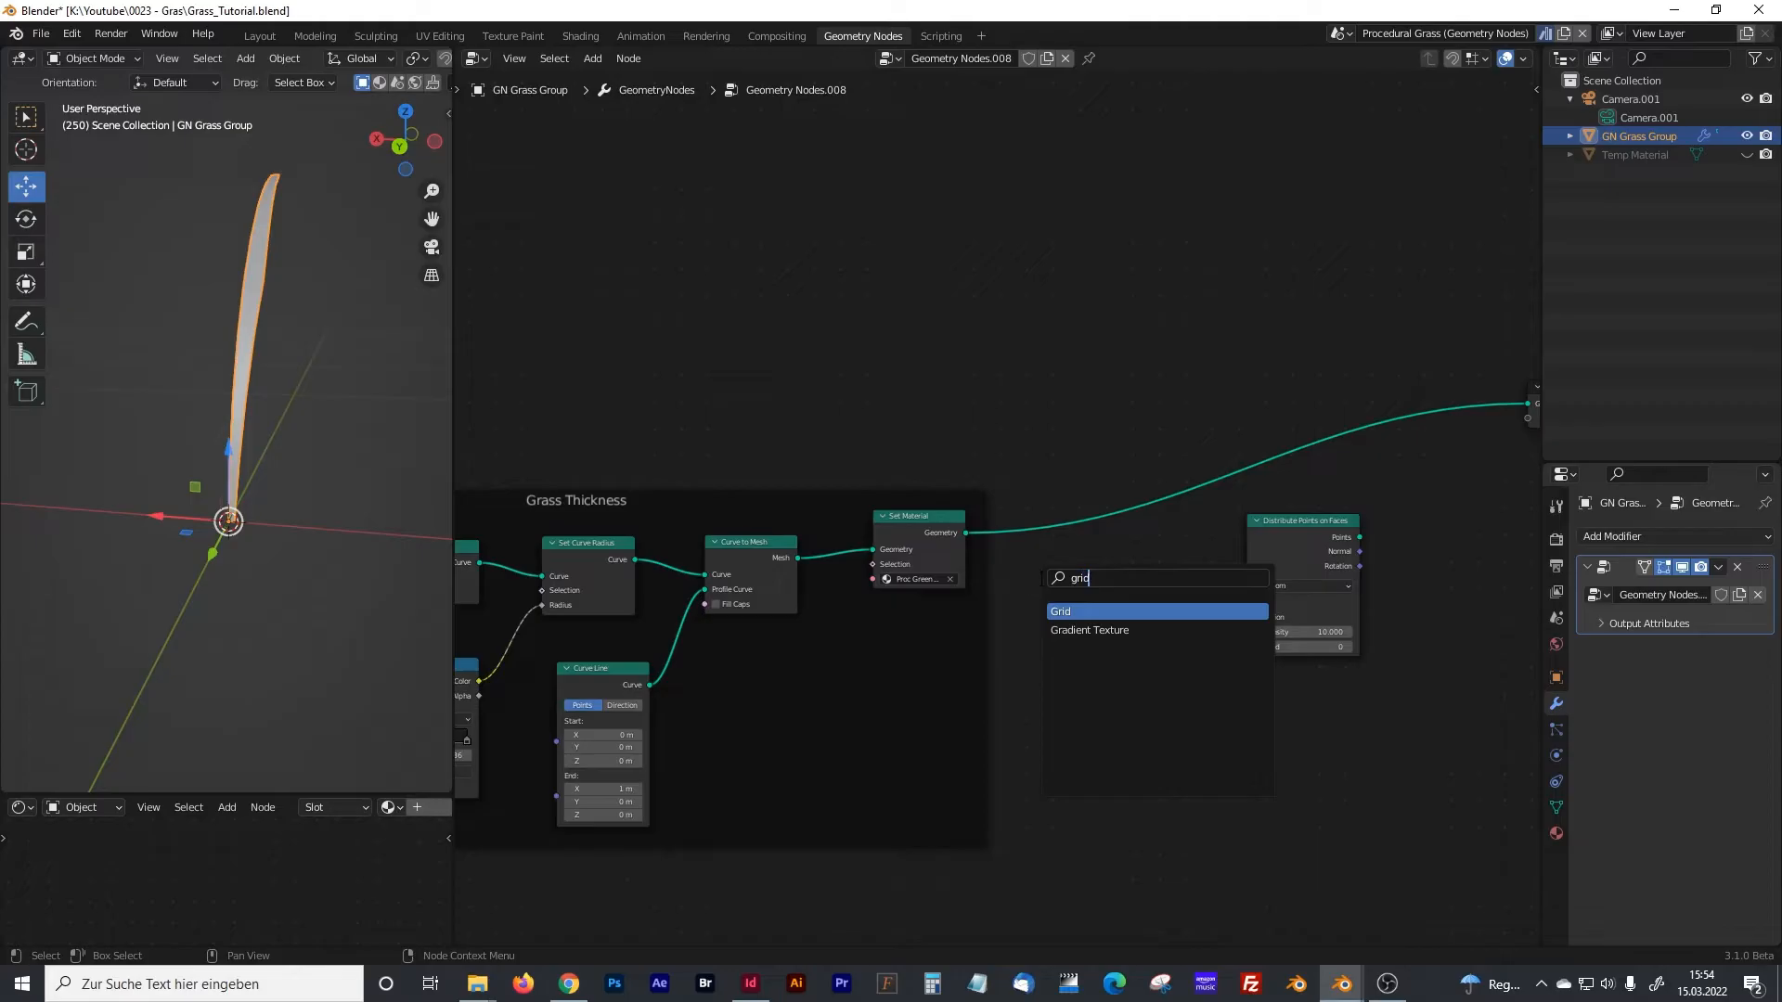
{"action": "left_click", "coordinate": [1085, 609]}
{"action": "left_click", "coordinate": [1128, 366]}
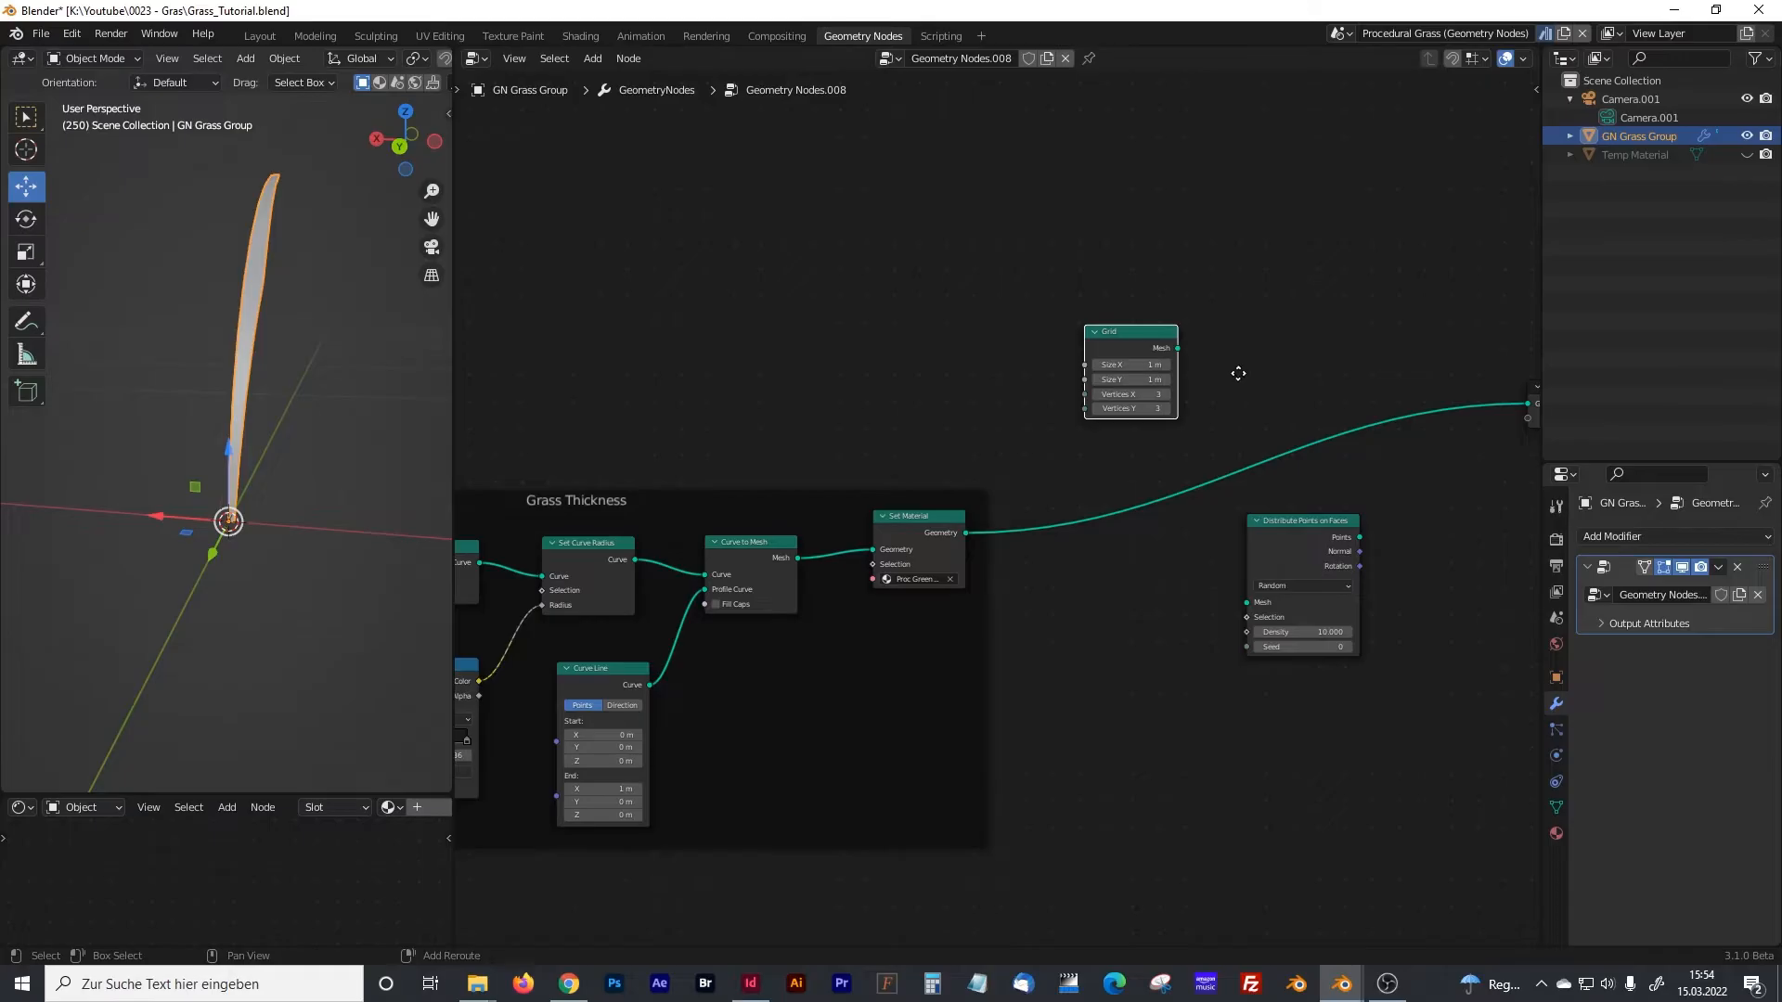
{"action": "middle_click_drag", "start_coordinate": [1237, 374], "coordinate": [1155, 376]}
{"action": "left_click_drag", "start_coordinate": [1078, 335], "coordinate": [896, 307]}
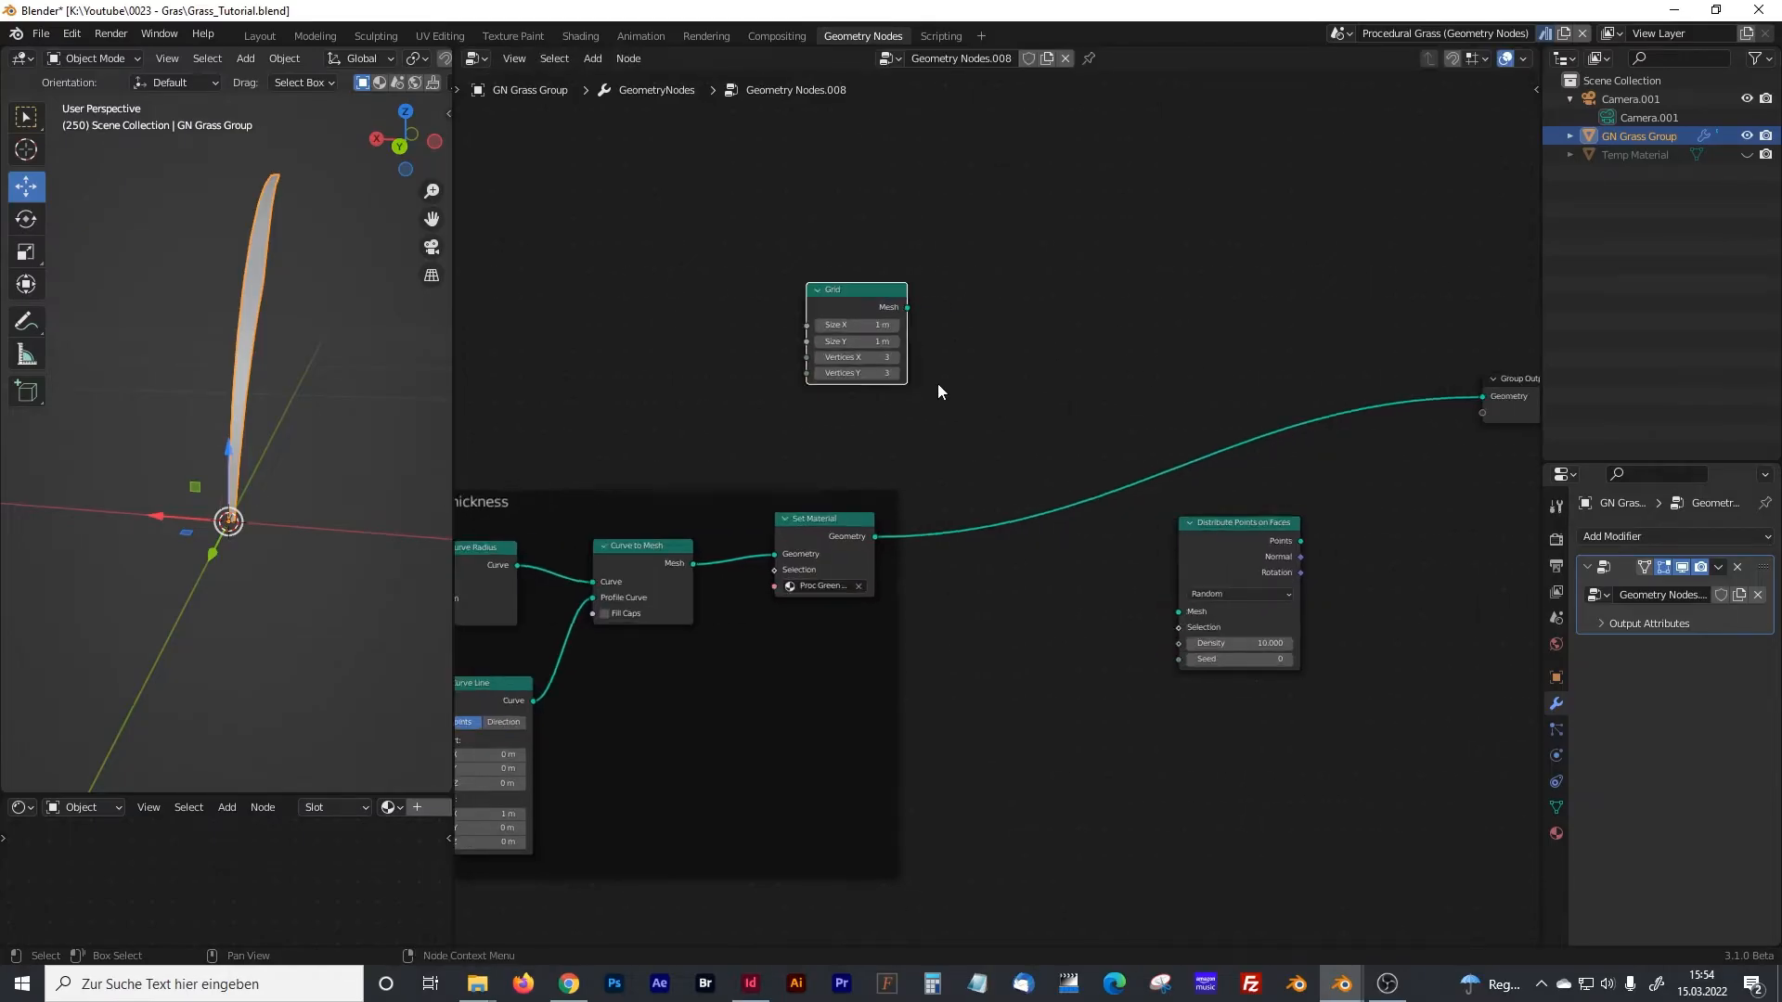
- Set the Grid node's Size X and Size Y to 0.01 m and its Vertices X and Y to 10
{"action": "scroll", "coordinate": [938, 382], "scroll_direction": "up", "scroll_amount": 3}
{"action": "left_click", "coordinate": [932, 360]}
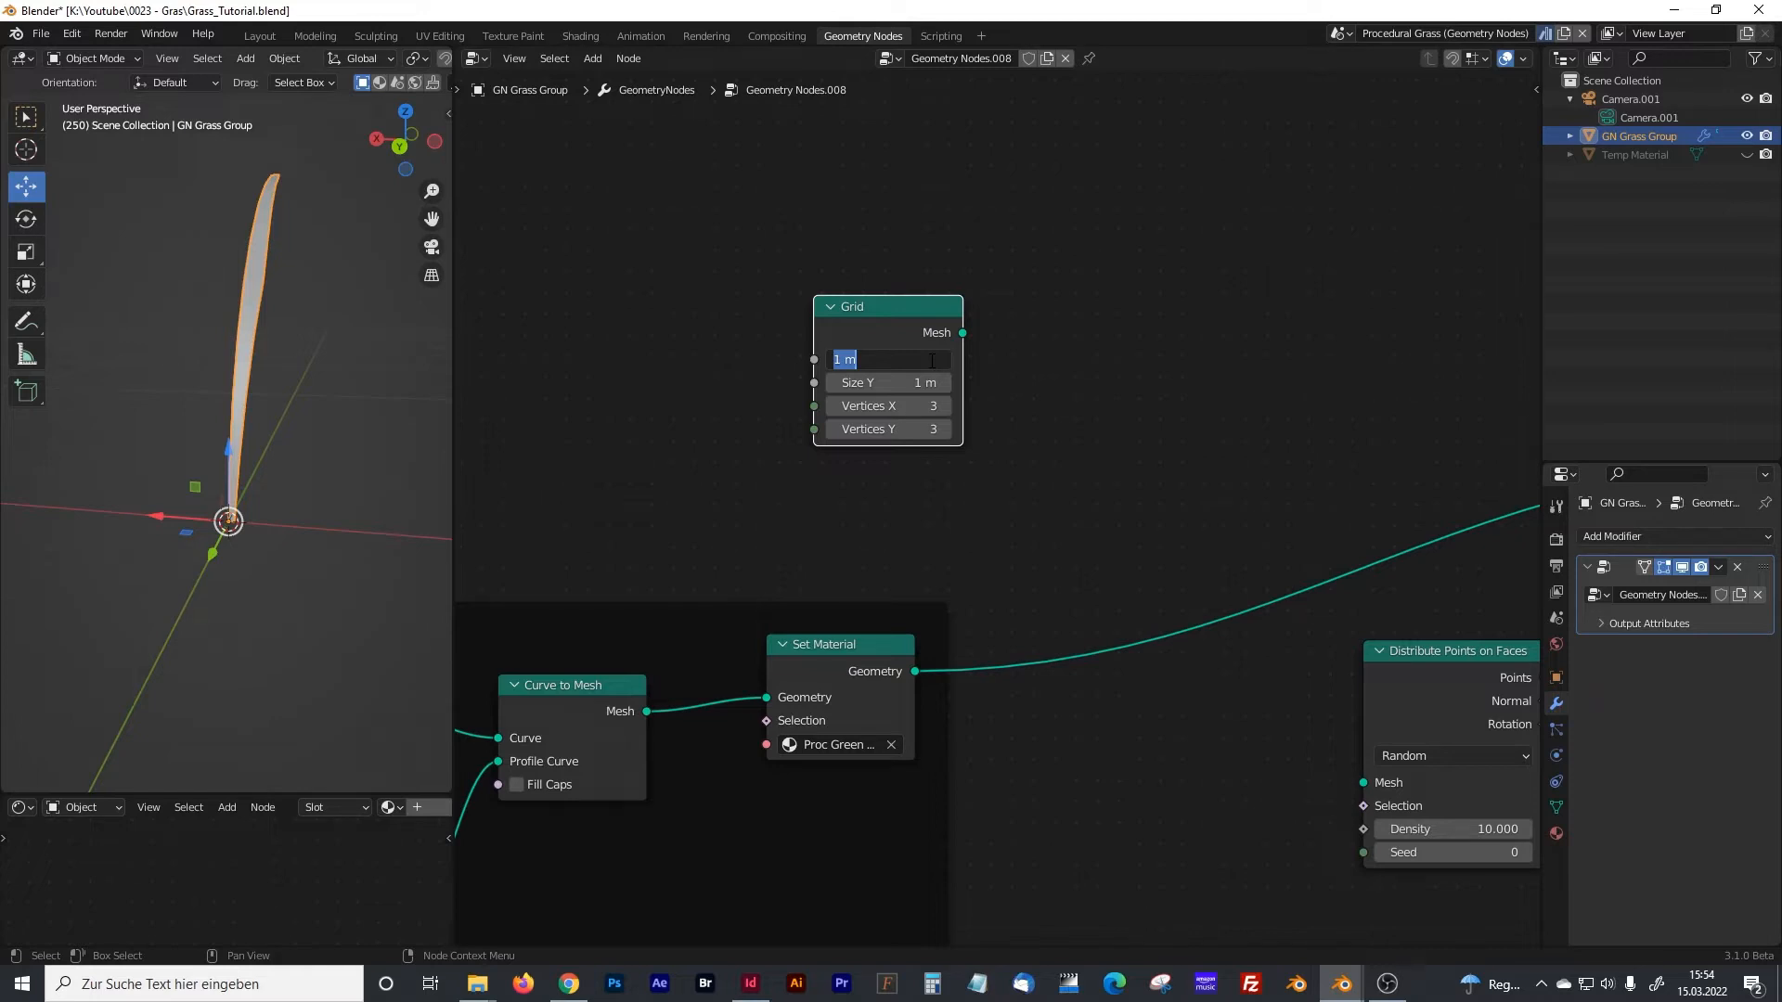
{"action": "type", "text": "0.01"}
{"action": "key", "text": "Tab"}
{"action": "type", "text": "0.01"}
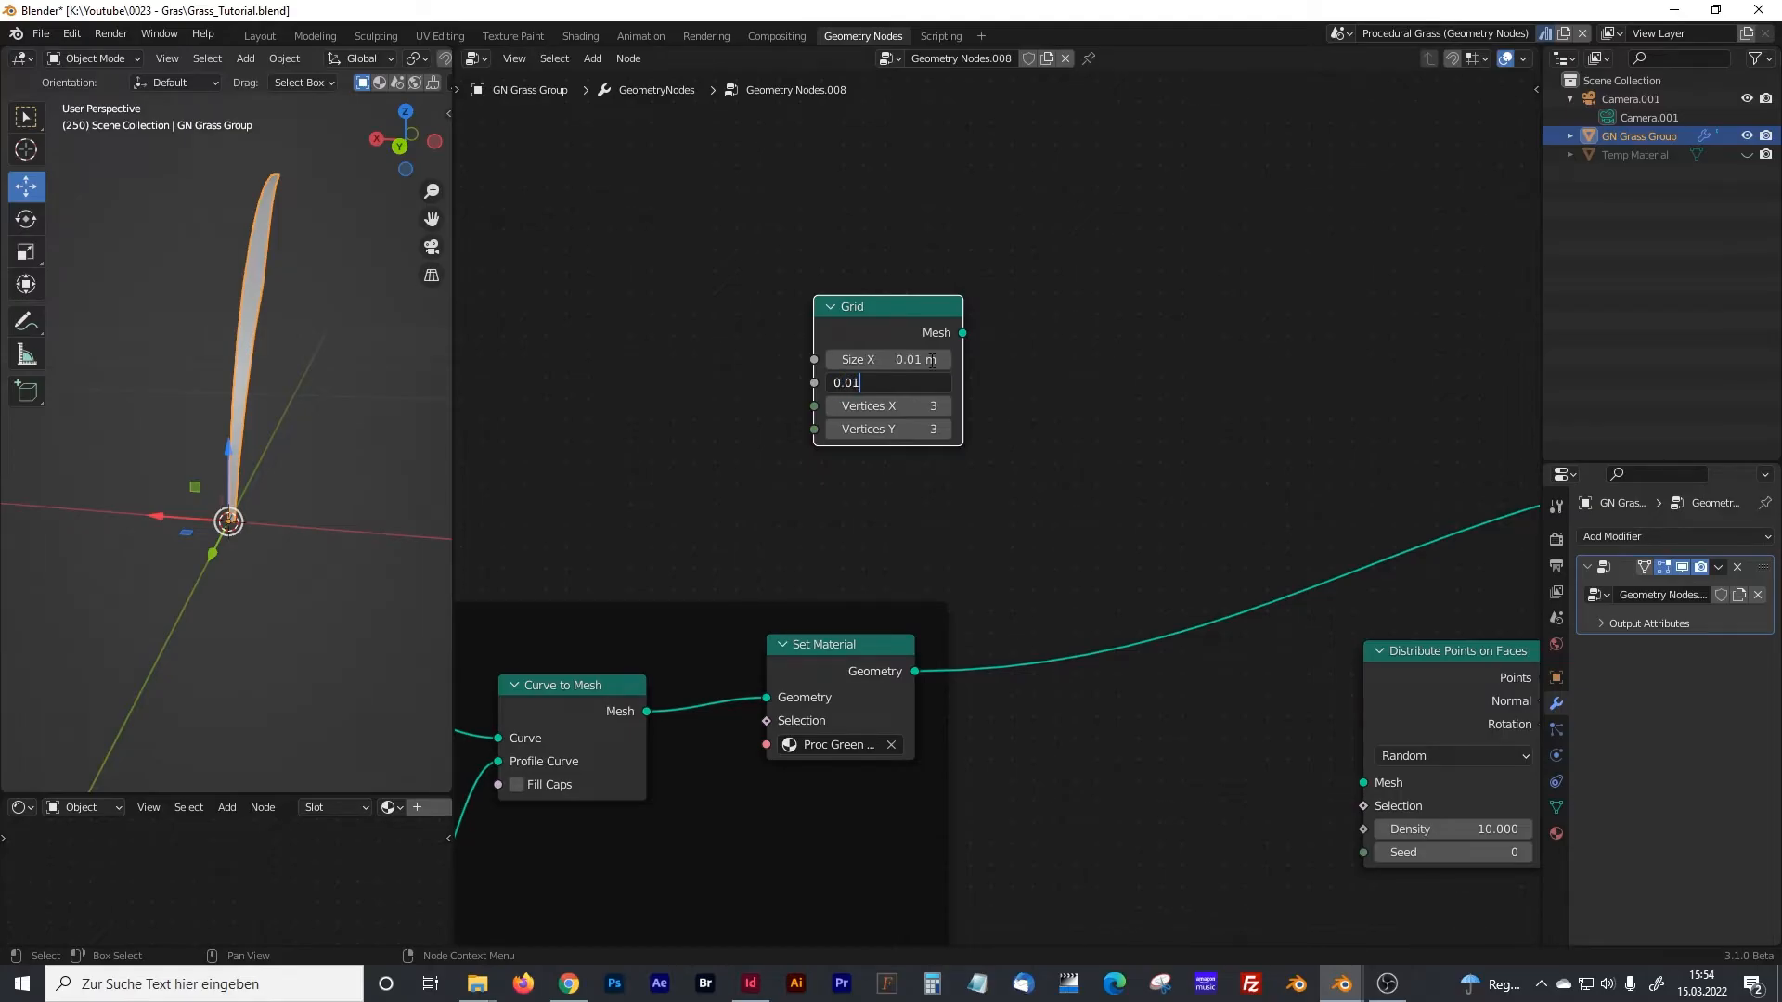
{"action": "key", "text": "Tab"}
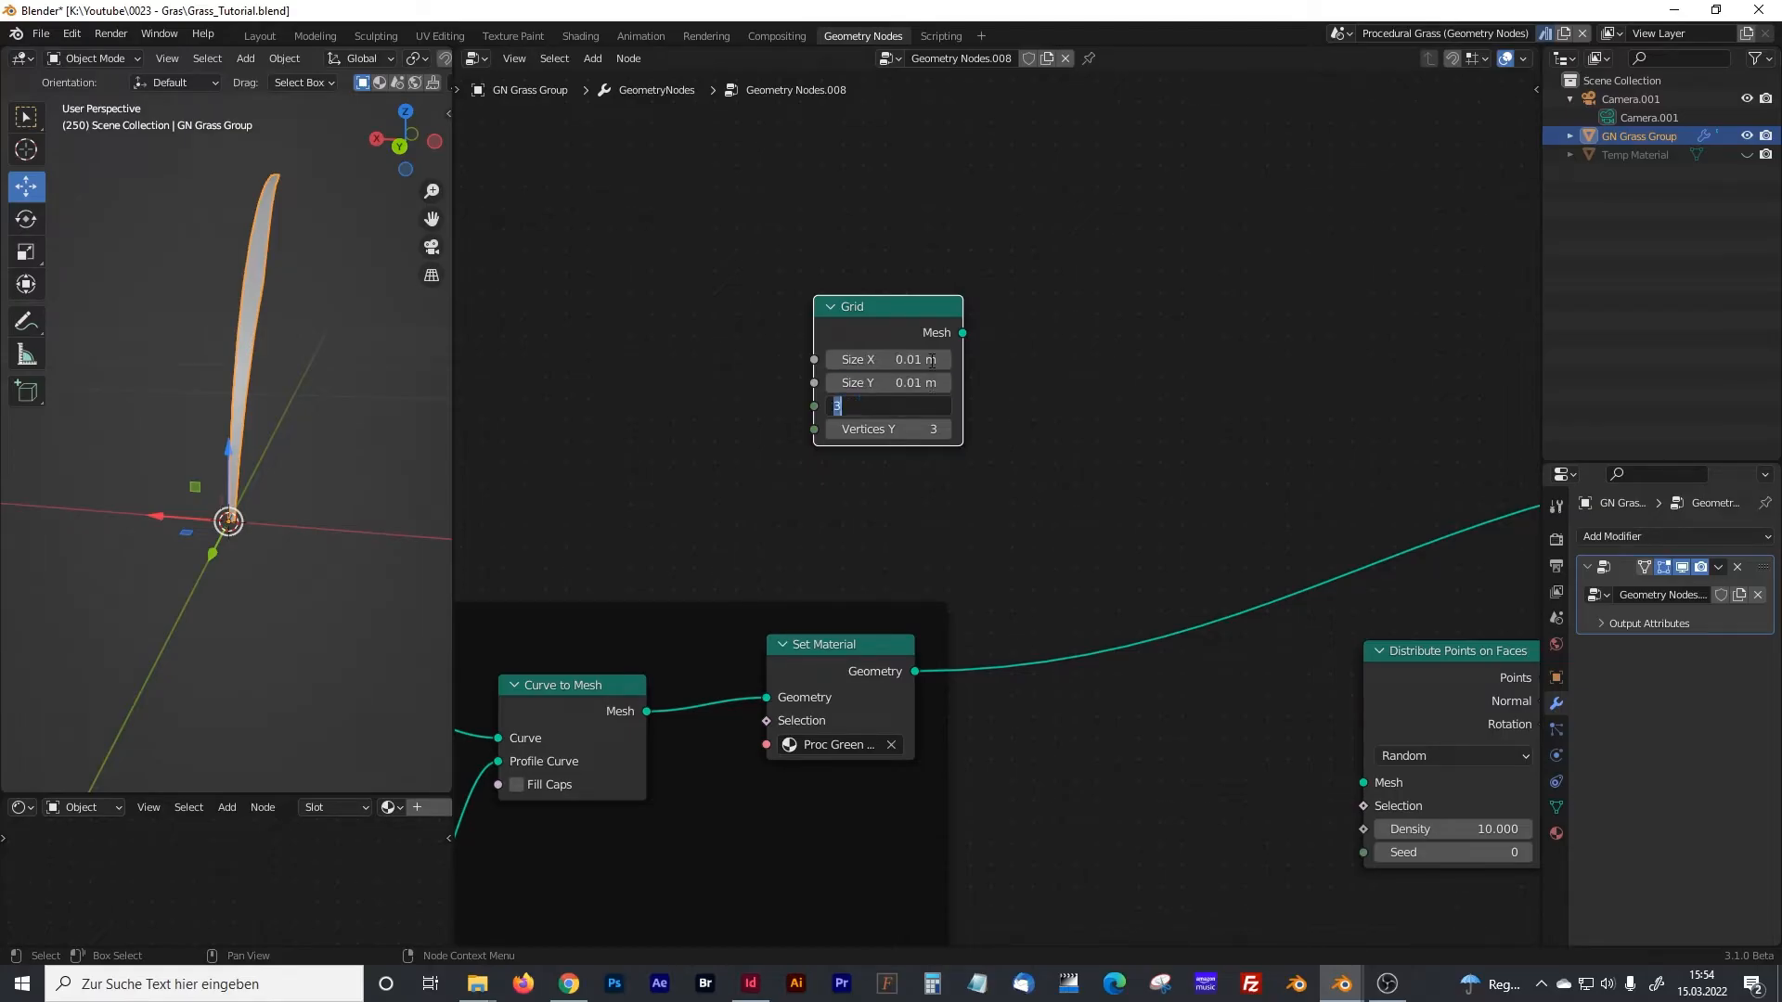
{"action": "type", "text": "10"}
{"action": "key", "text": "Tab"}
{"action": "type", "text": "10"}
{"action": "key", "text": "Return"}
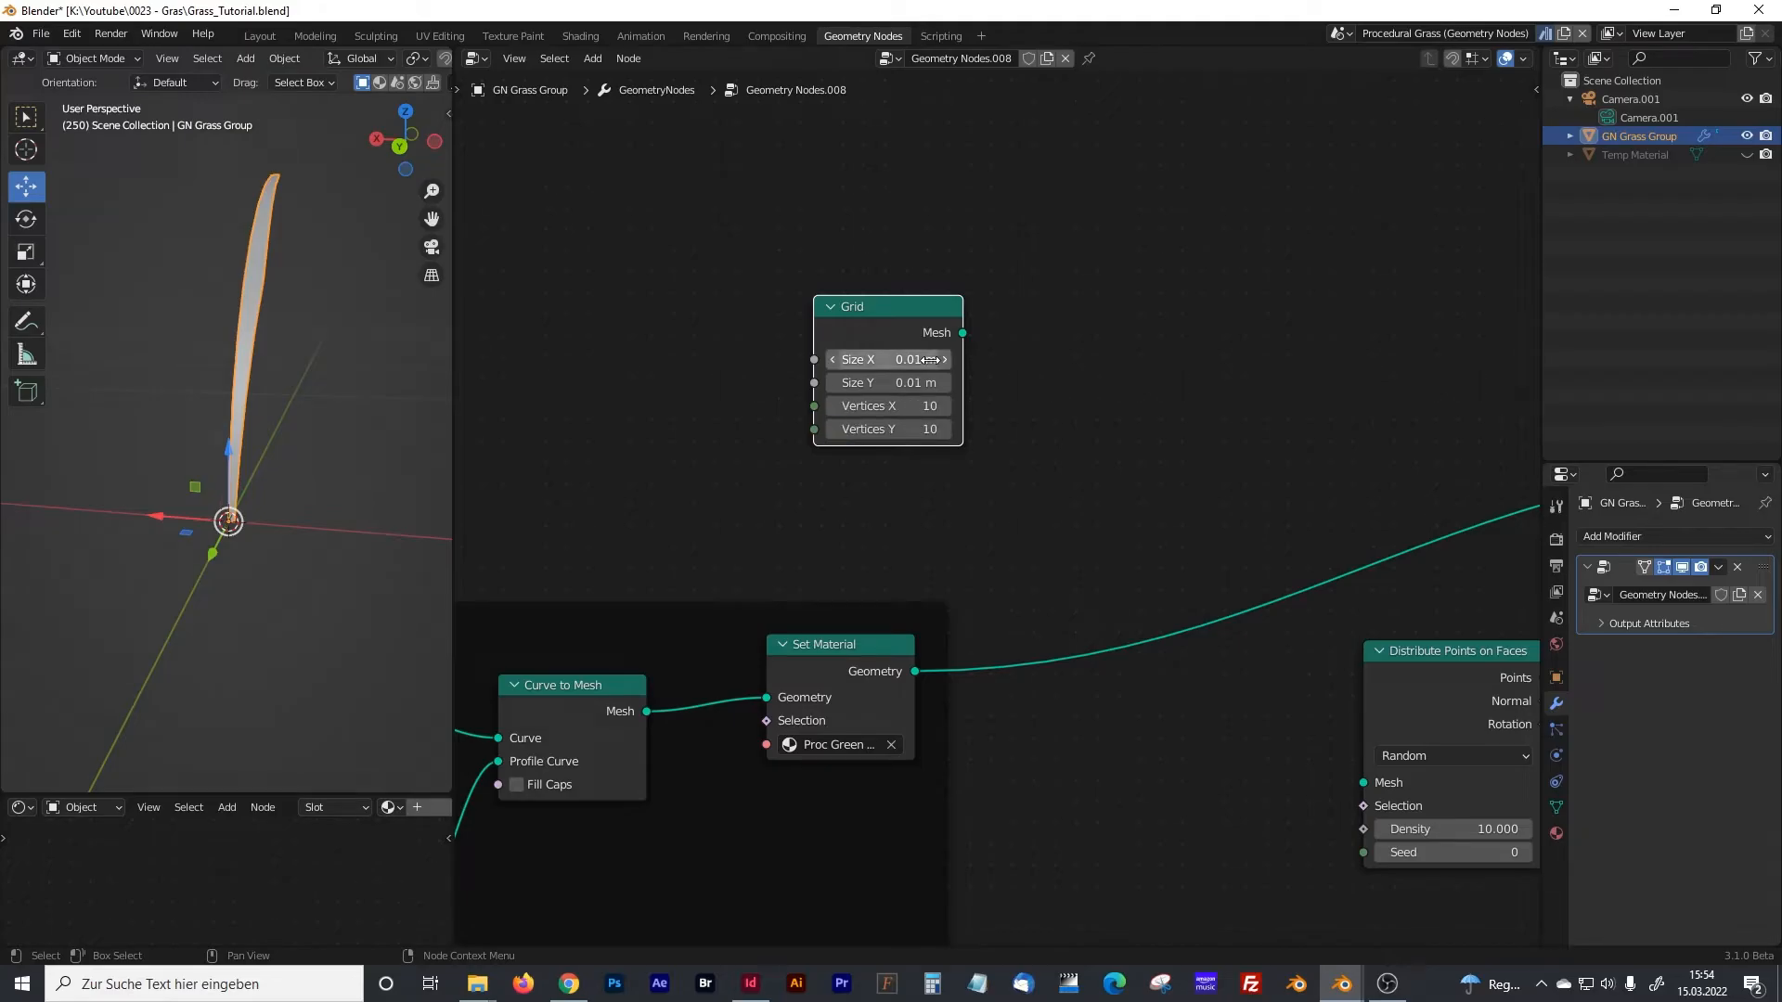
- Add a Set Position node after Grid and feed the Grid mesh into its Geometry input
{"action": "left_click", "coordinate": [1127, 432]}
{"action": "key", "text": "shift+a"}
{"action": "left_click", "coordinate": [1093, 441]}
{"action": "type", "text": "set"}
{"action": "key", "text": "Down"}
{"action": "key", "text": "Return"}
{"action": "left_click", "coordinate": [1115, 338]}
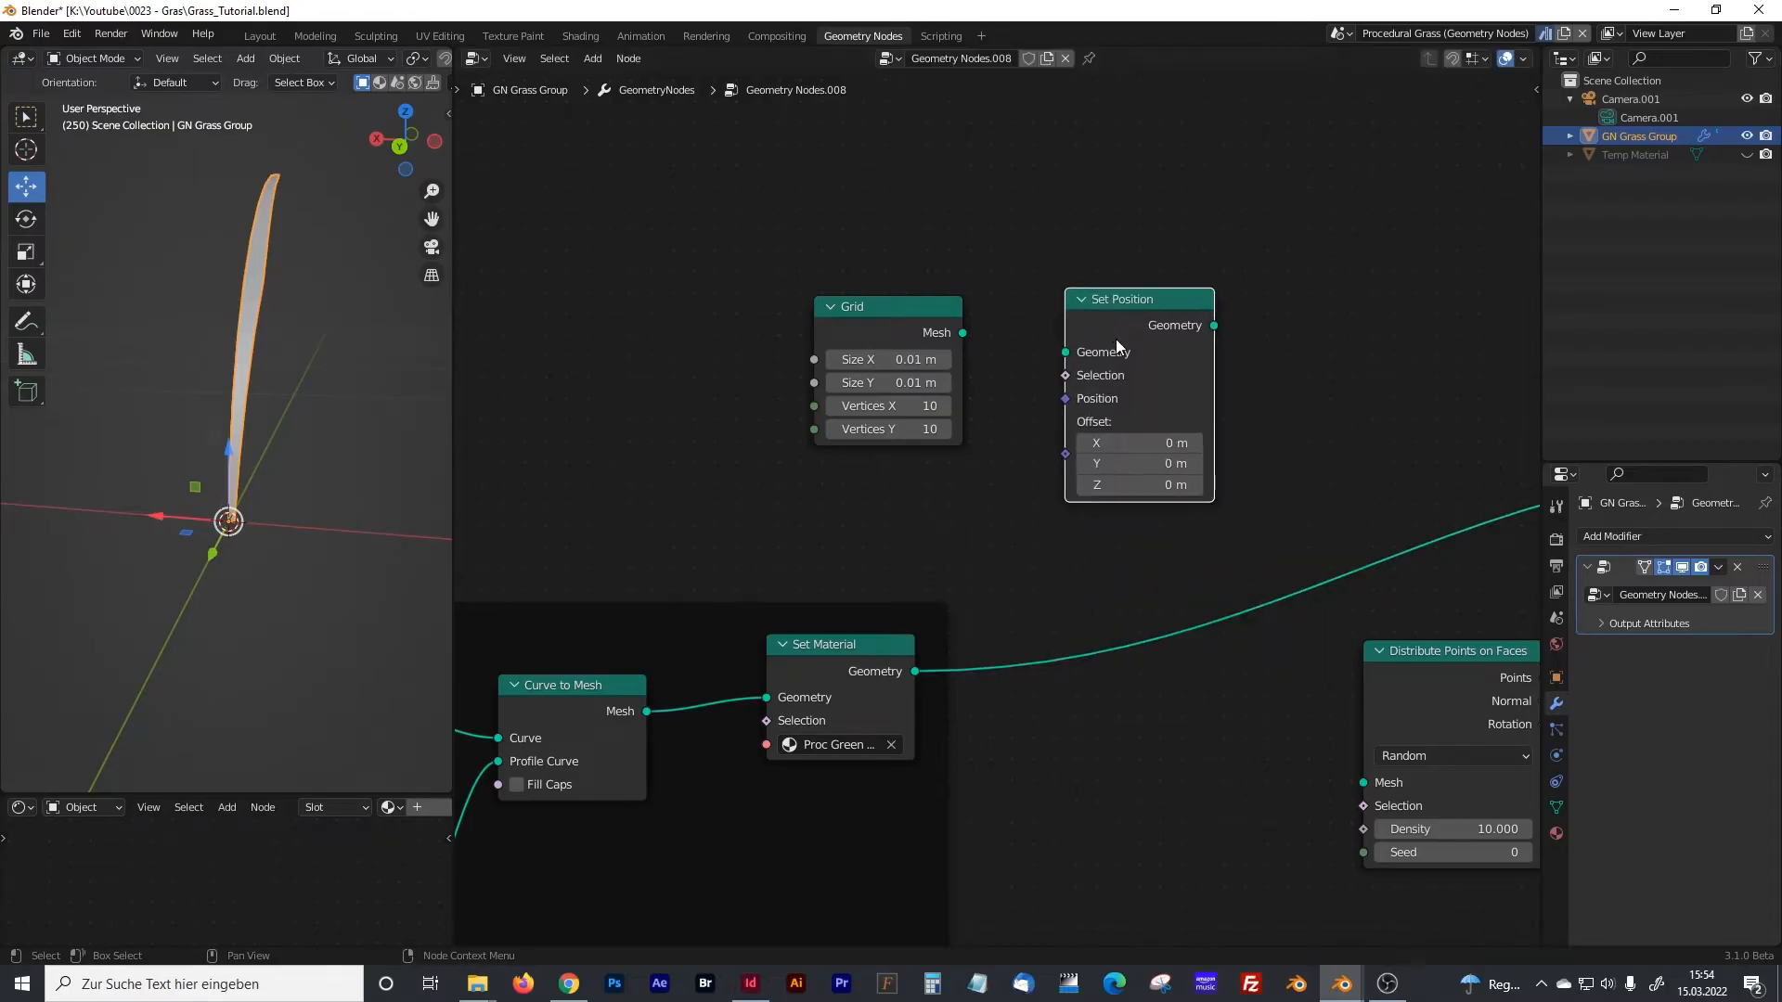
{"action": "left_click_drag", "start_coordinate": [962, 333], "coordinate": [1066, 352]}
- Shift Group Output and Distribute Points on Faces farther along, and move Grid and Set Position below the Set Material link
{"action": "middle_click_drag", "start_coordinate": [1217, 494], "coordinate": [951, 448]}
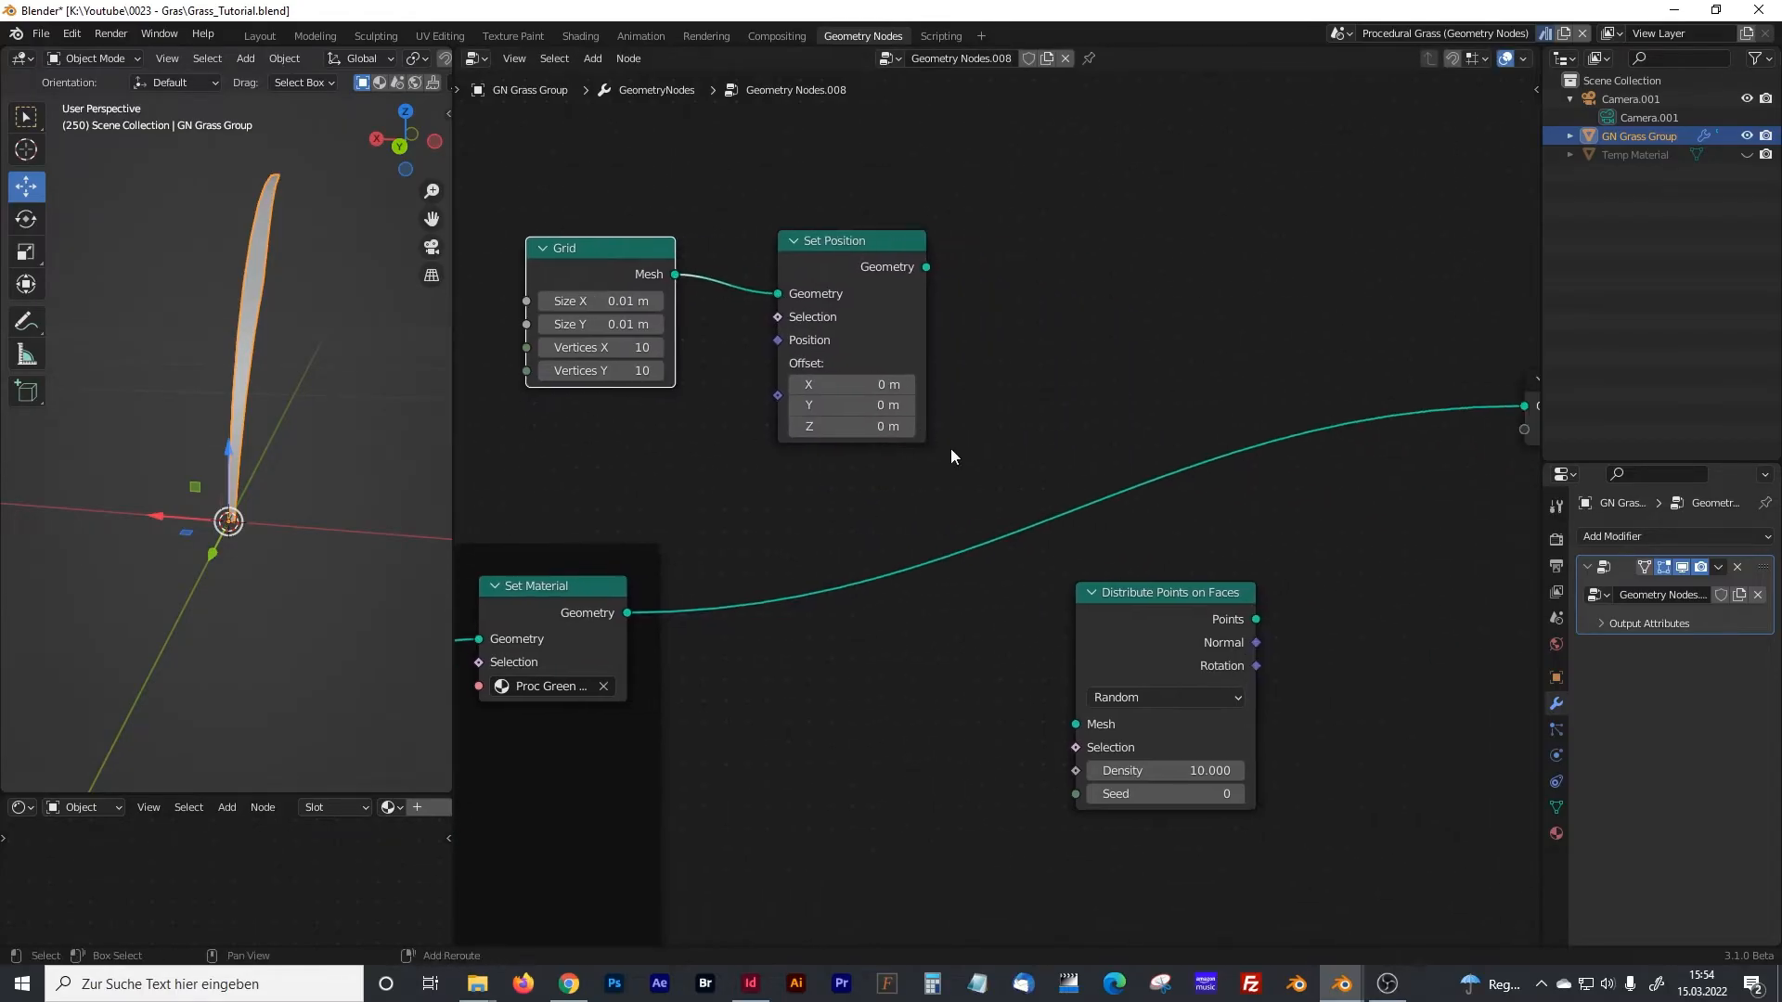
{"action": "left_click_drag", "start_coordinate": [1123, 590], "coordinate": [1132, 577]}
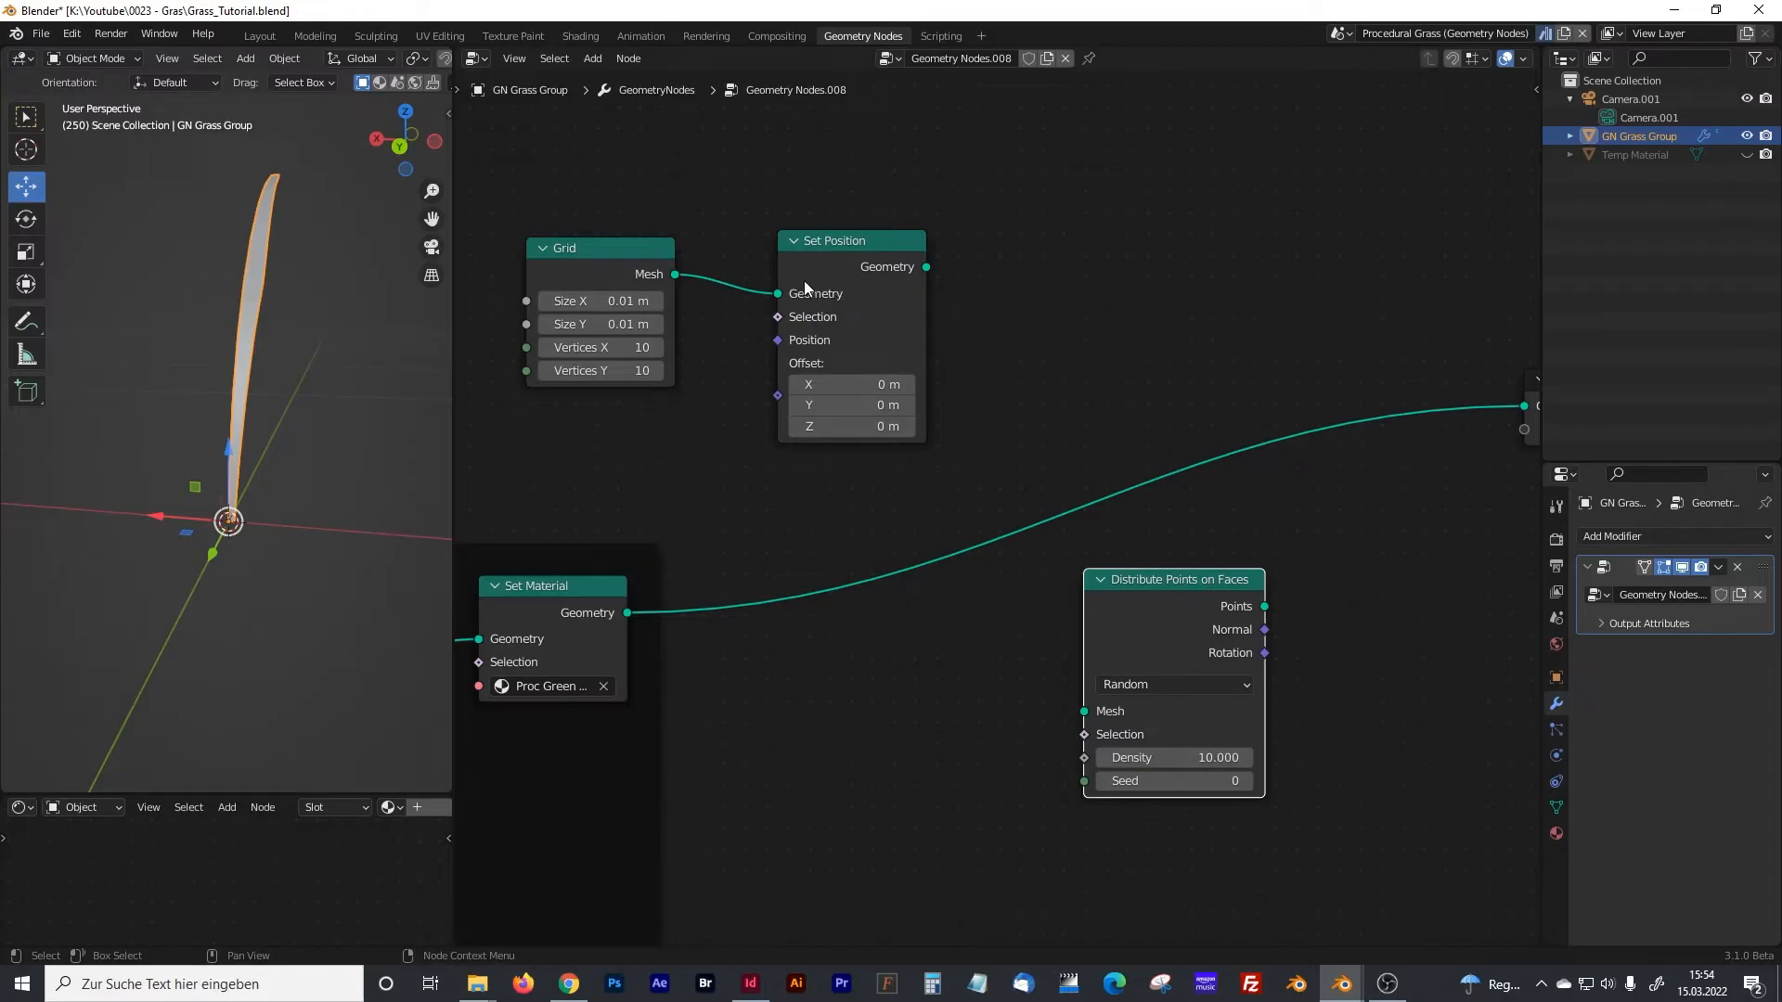
{"action": "middle_click_drag", "start_coordinate": [1271, 569], "coordinate": [831, 541]}
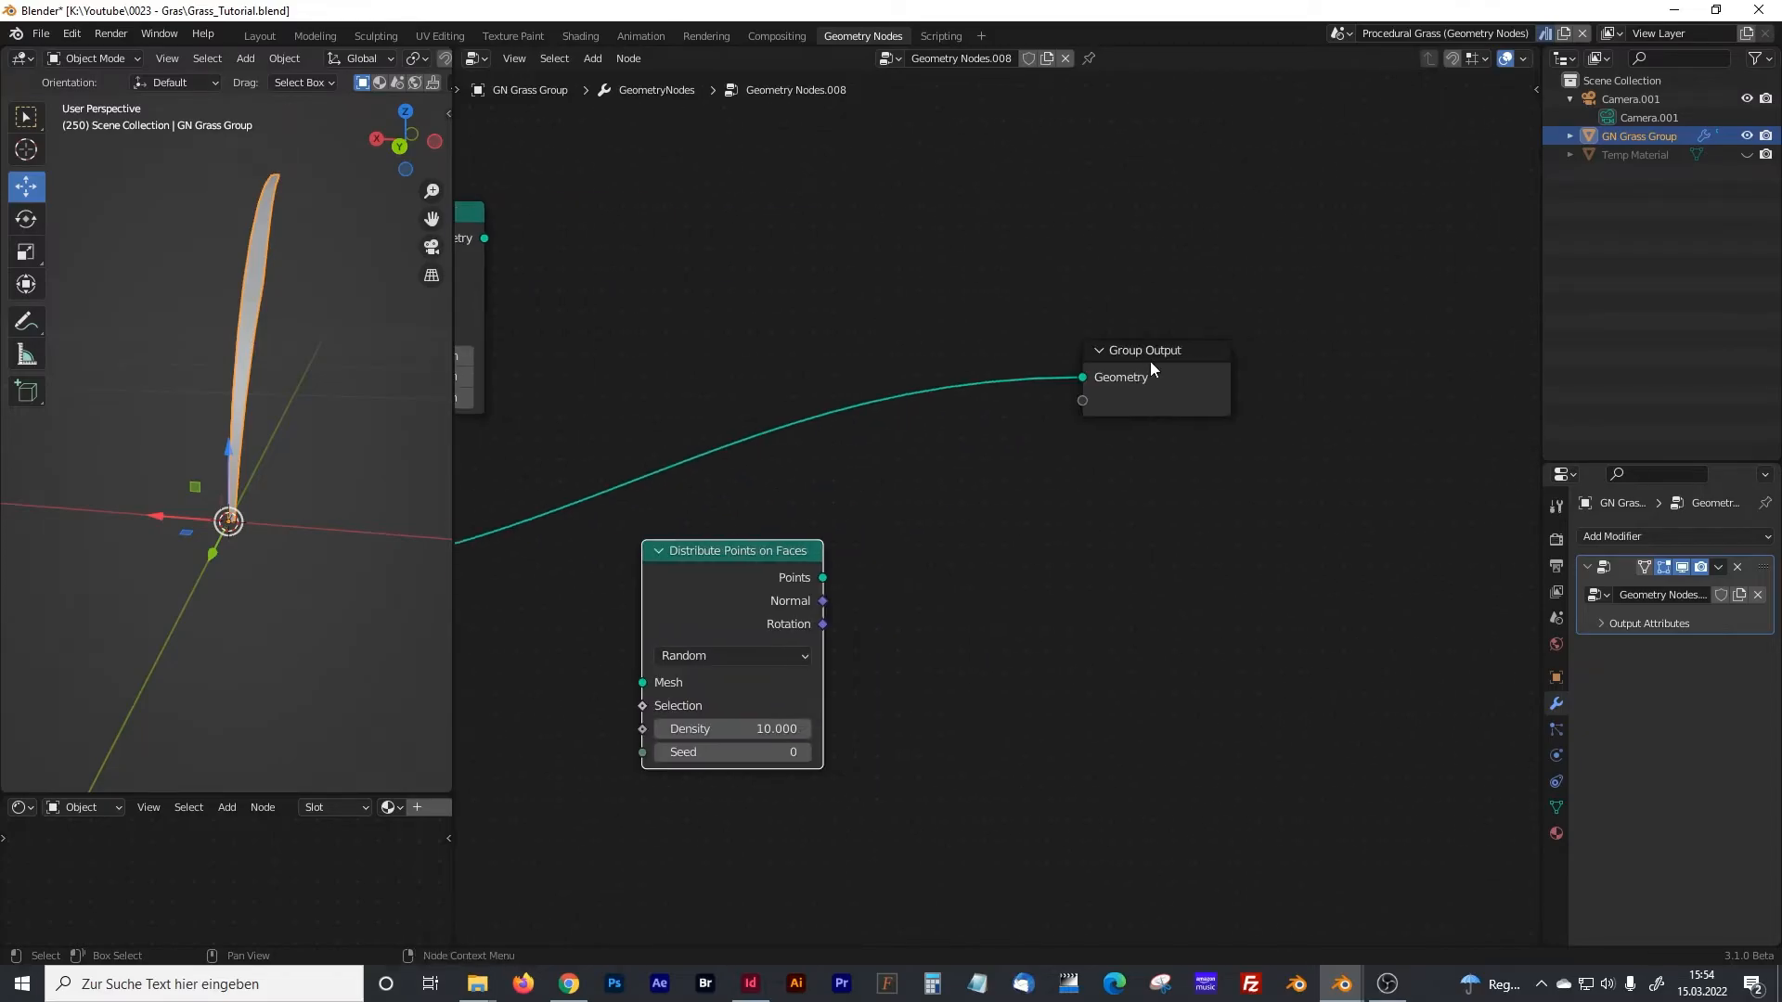
{"action": "left_click_drag", "start_coordinate": [1150, 360], "coordinate": [1428, 339]}
{"action": "left_click_drag", "start_coordinate": [717, 560], "coordinate": [964, 556]}
{"action": "middle_click_drag", "start_coordinate": [640, 302], "coordinate": [994, 320]}
{"action": "left_click", "coordinate": [548, 241]}
{"action": "left_click", "coordinate": [742, 231], "text": "shift"}
{"action": "left_click_drag", "start_coordinate": [747, 234], "coordinate": [987, 648]}
{"action": "left_click", "coordinate": [1126, 629]}
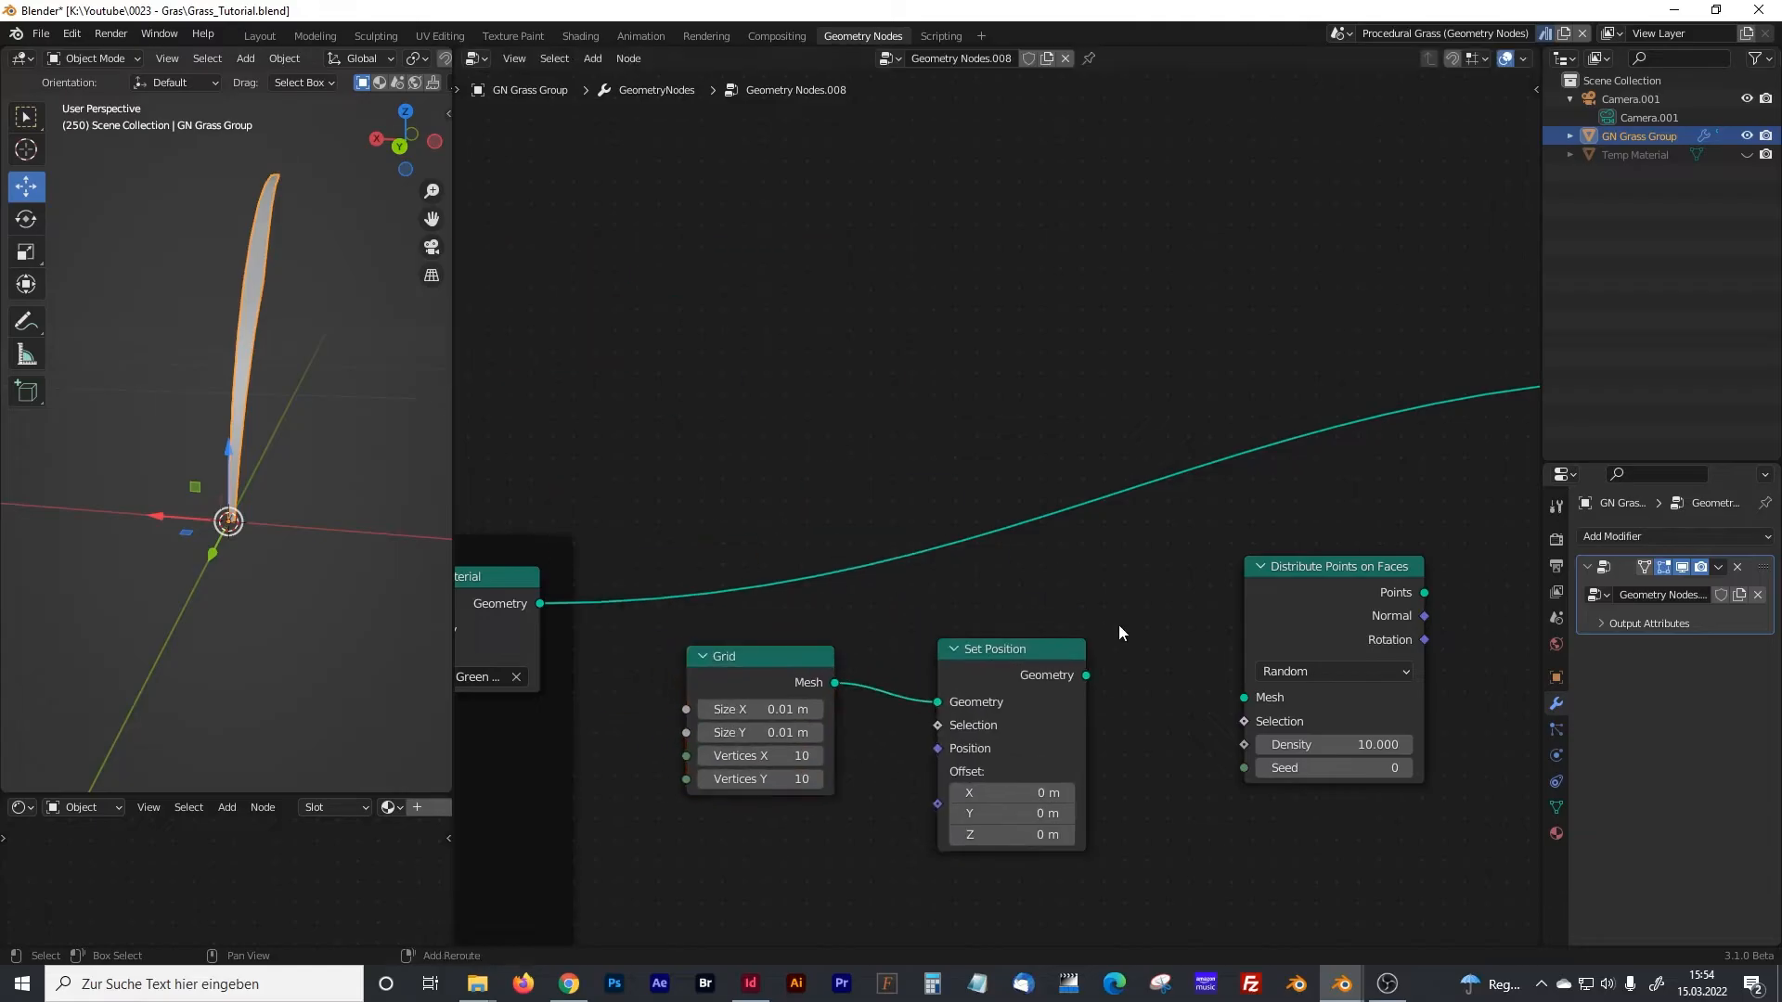
- Connect the Geometry output of Set Position to the Mesh input of Distribute Points on Faces
{"action": "middle_click_drag", "start_coordinate": [1126, 629], "coordinate": [967, 490]}
{"action": "left_click_drag", "start_coordinate": [939, 516], "coordinate": [1097, 542]}
{"action": "scroll", "coordinate": [967, 447], "scroll_direction": "down", "scroll_amount": 3}
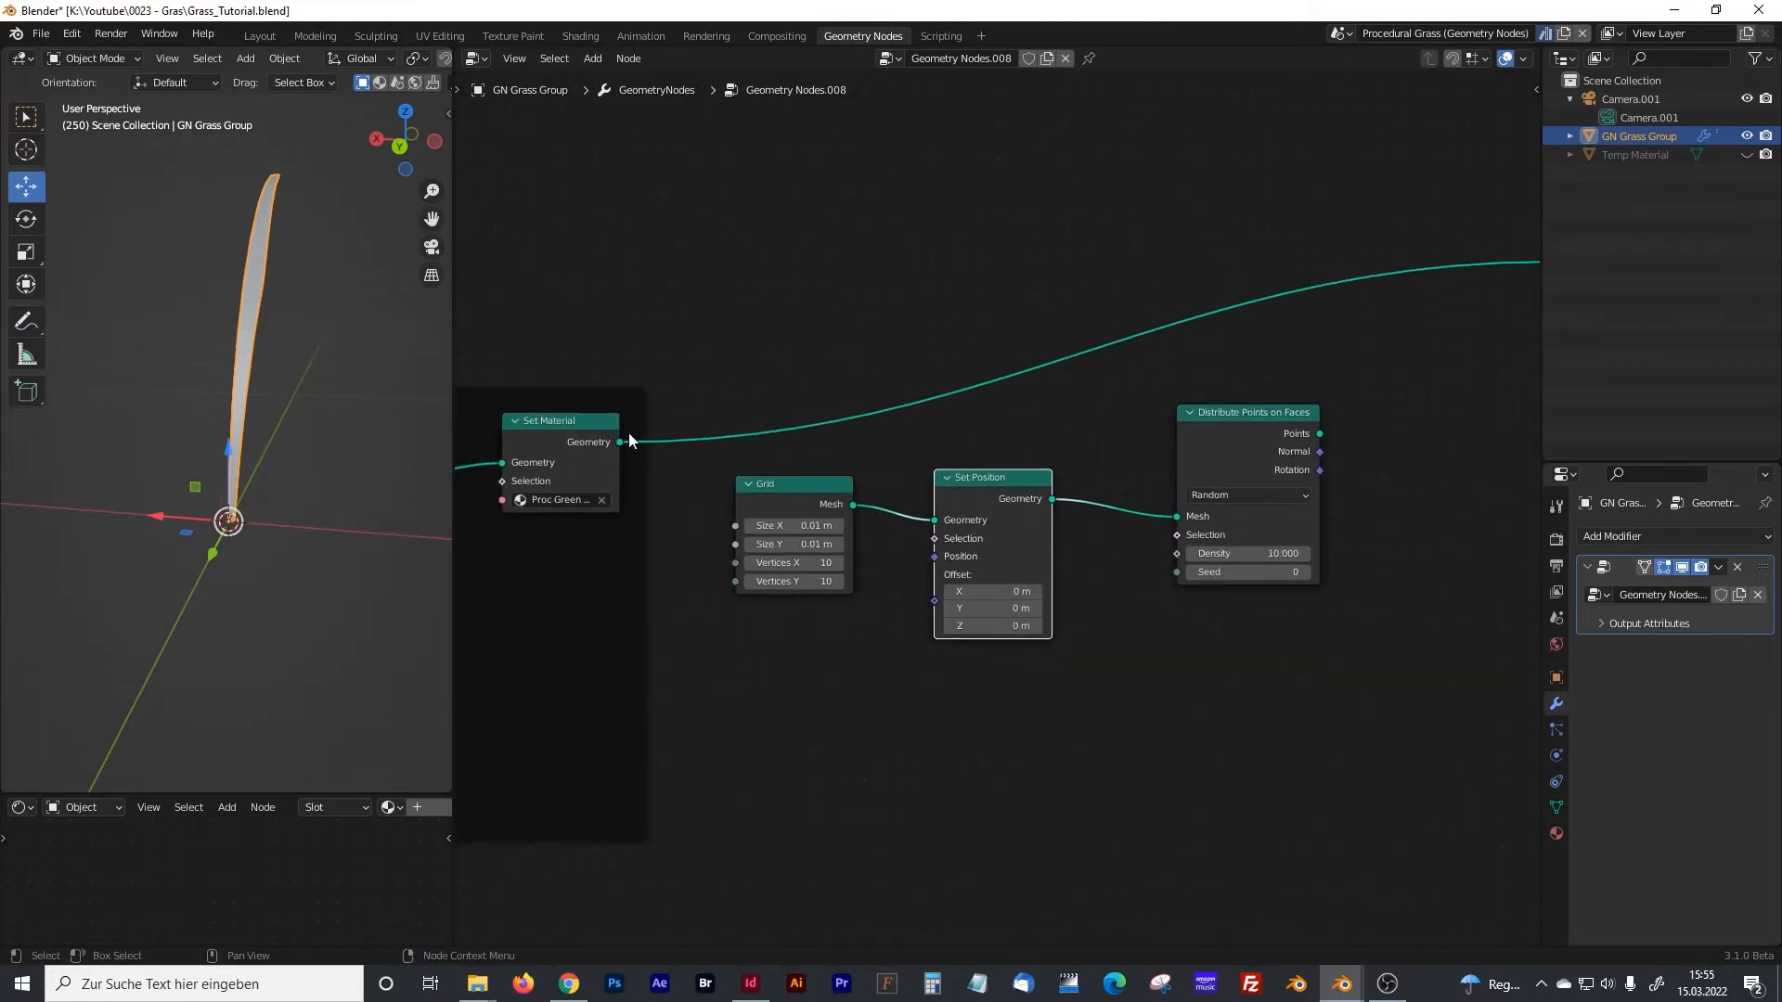
{"action": "left_click_drag", "start_coordinate": [620, 441], "coordinate": [941, 435]}
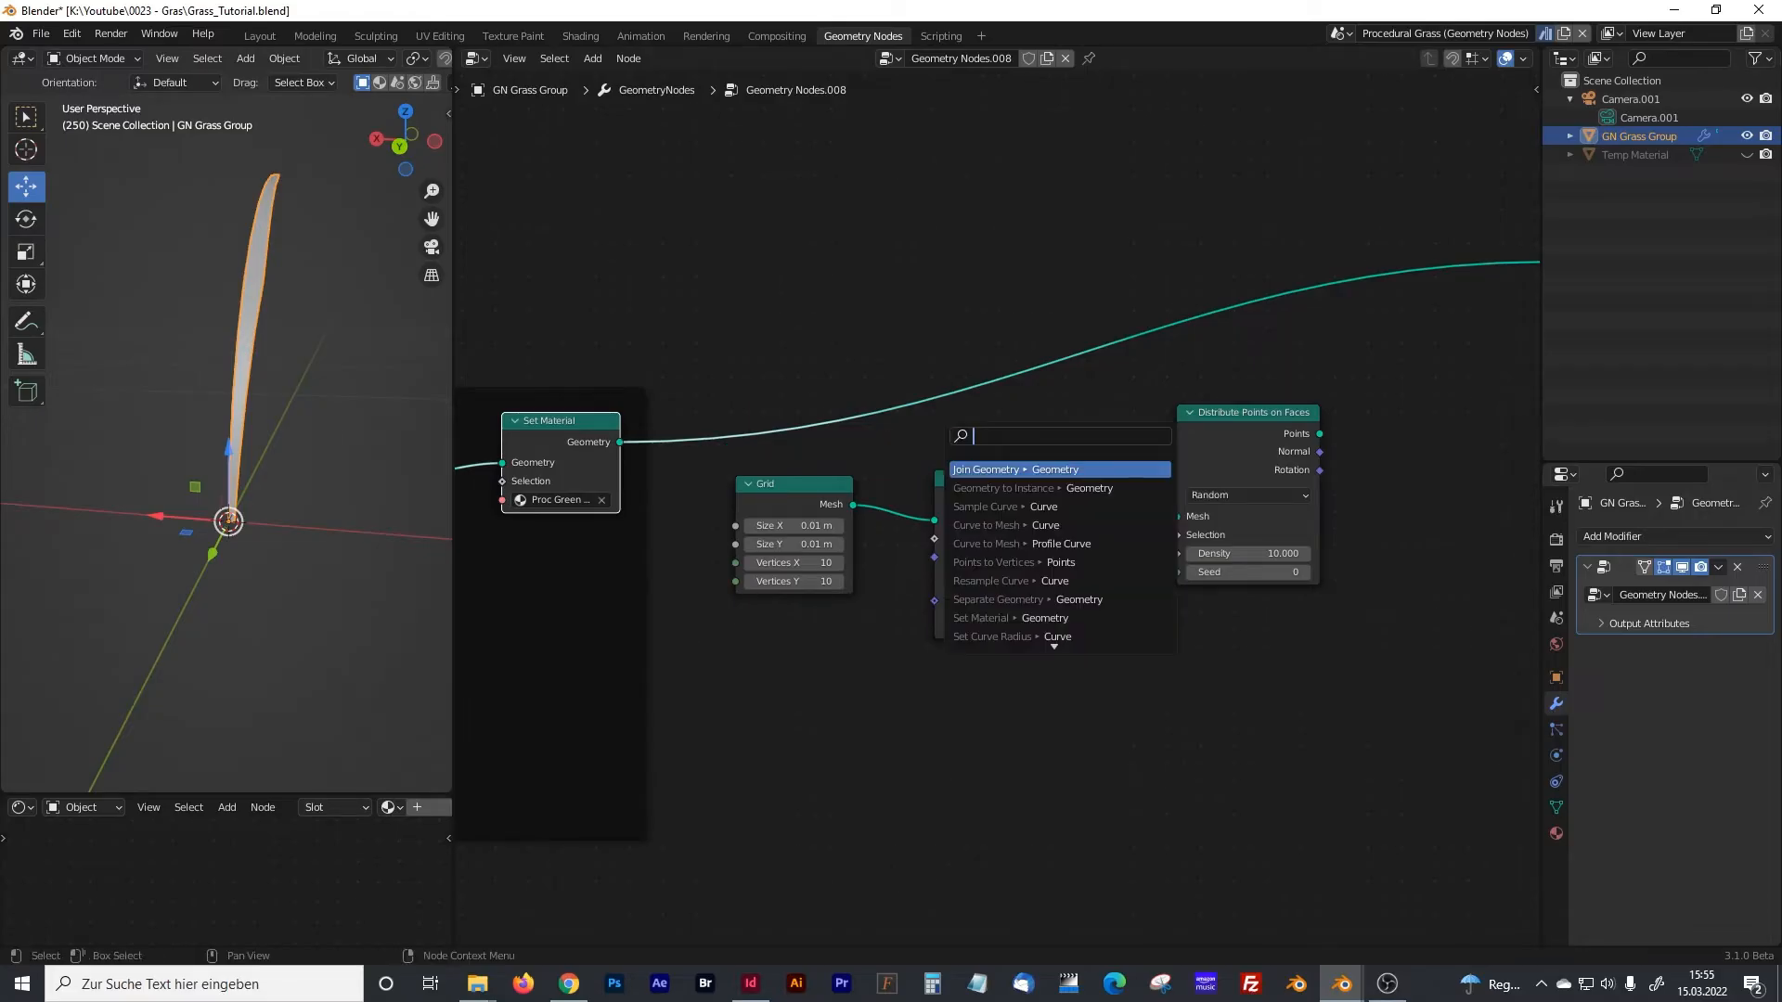
{"action": "left_click", "coordinate": [613, 439]}
{"action": "mouse_move", "coordinate": [620, 444]}
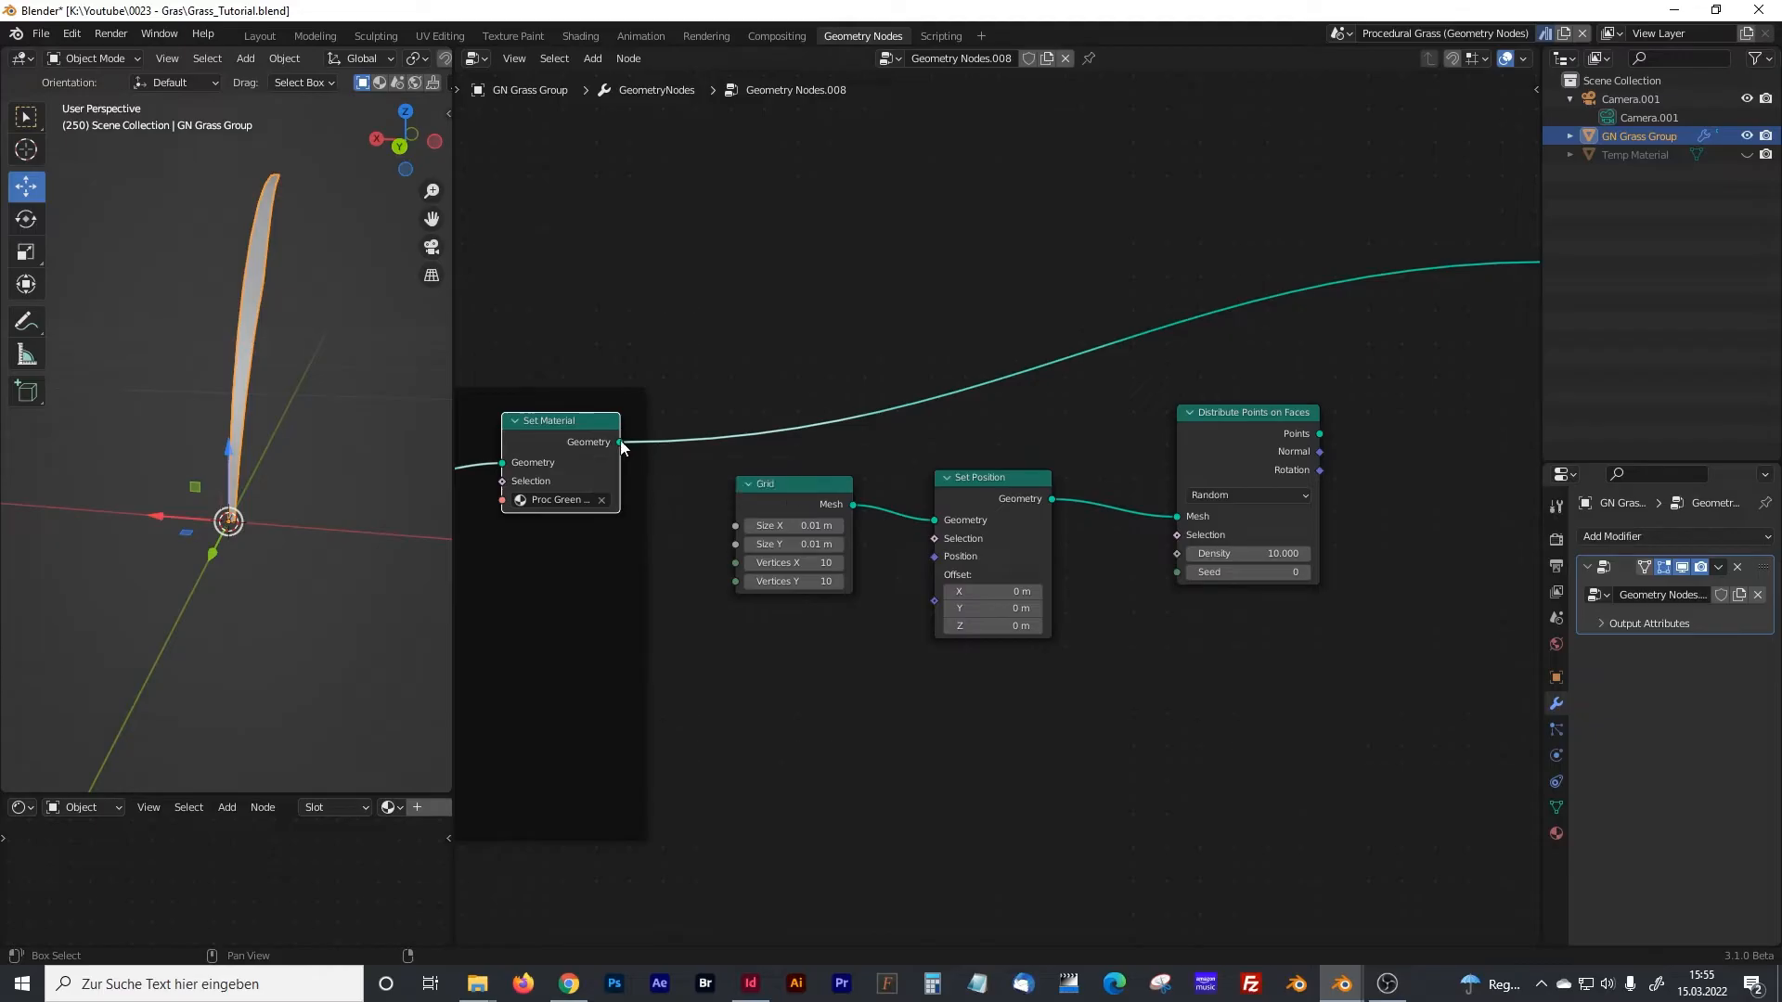
{"action": "left_click_drag", "start_coordinate": [620, 441], "coordinate": [887, 420]}
- Move Distribute Points on Faces closer to Set Position and add an Instance on Points node after it
{"action": "left_click_drag", "start_coordinate": [1204, 411], "coordinate": [1163, 433]}
{"action": "middle_click_drag", "start_coordinate": [1311, 446], "coordinate": [1196, 475]}
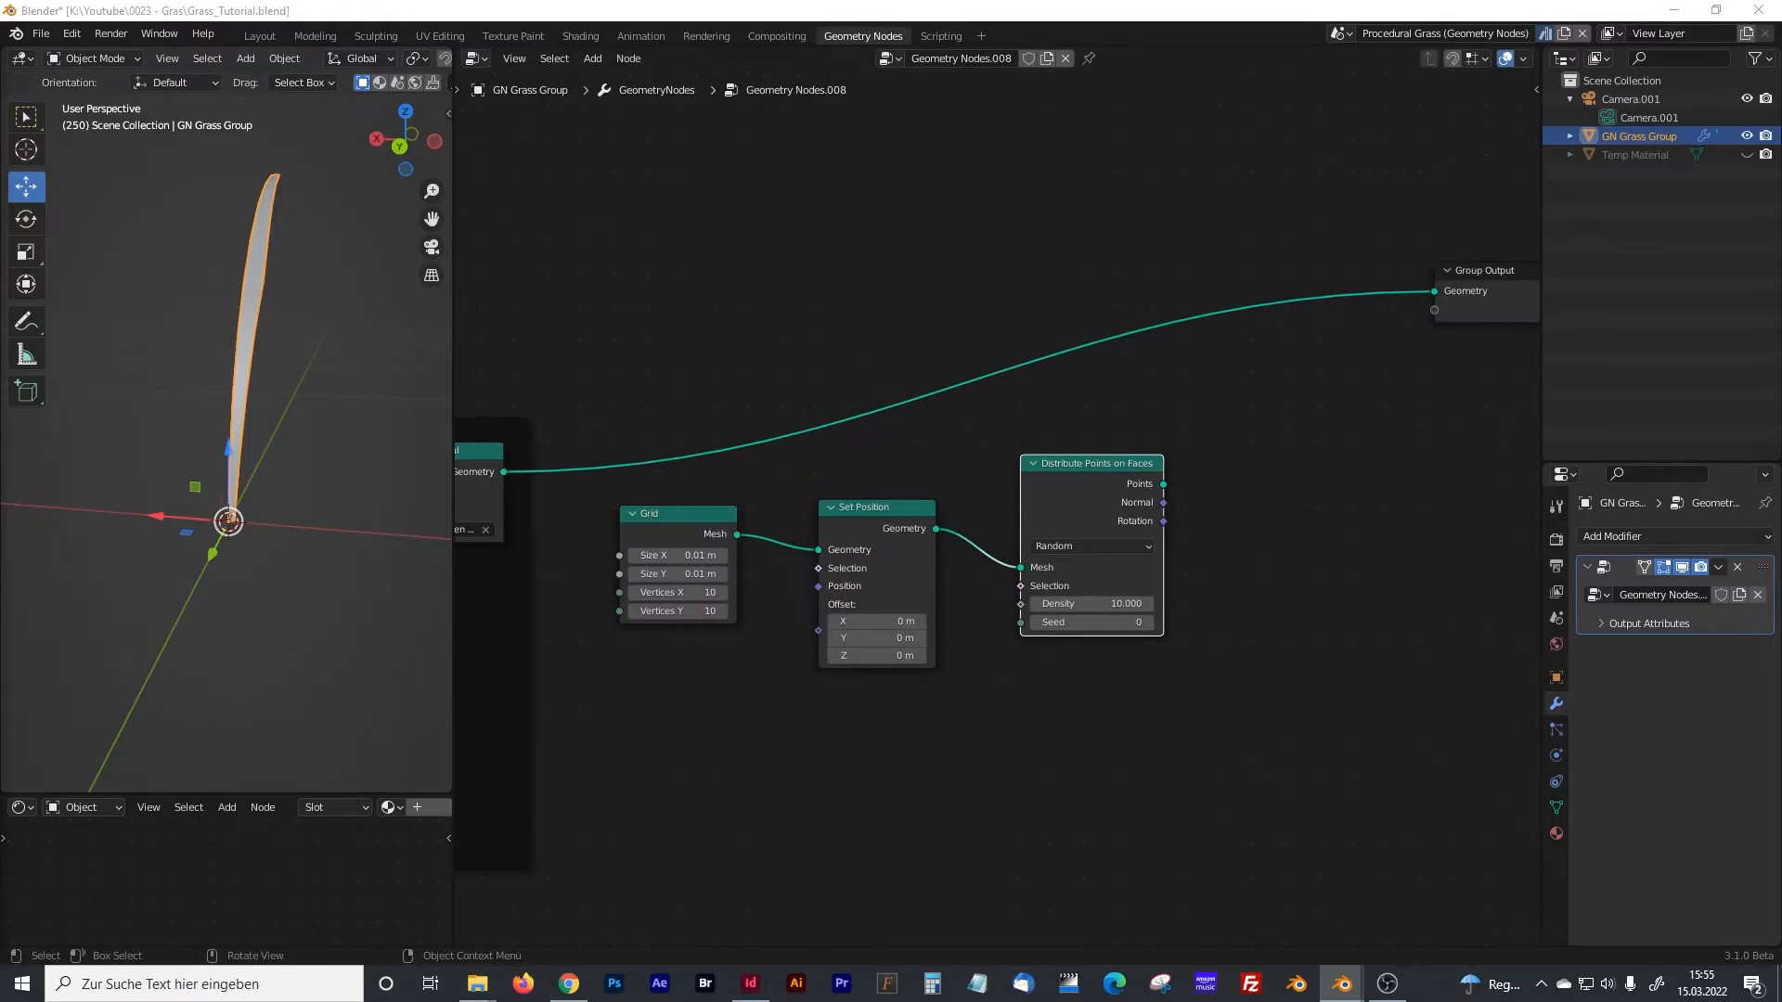
{"action": "left_click", "coordinate": [1075, 755]}
{"action": "key", "text": "shift+a"}
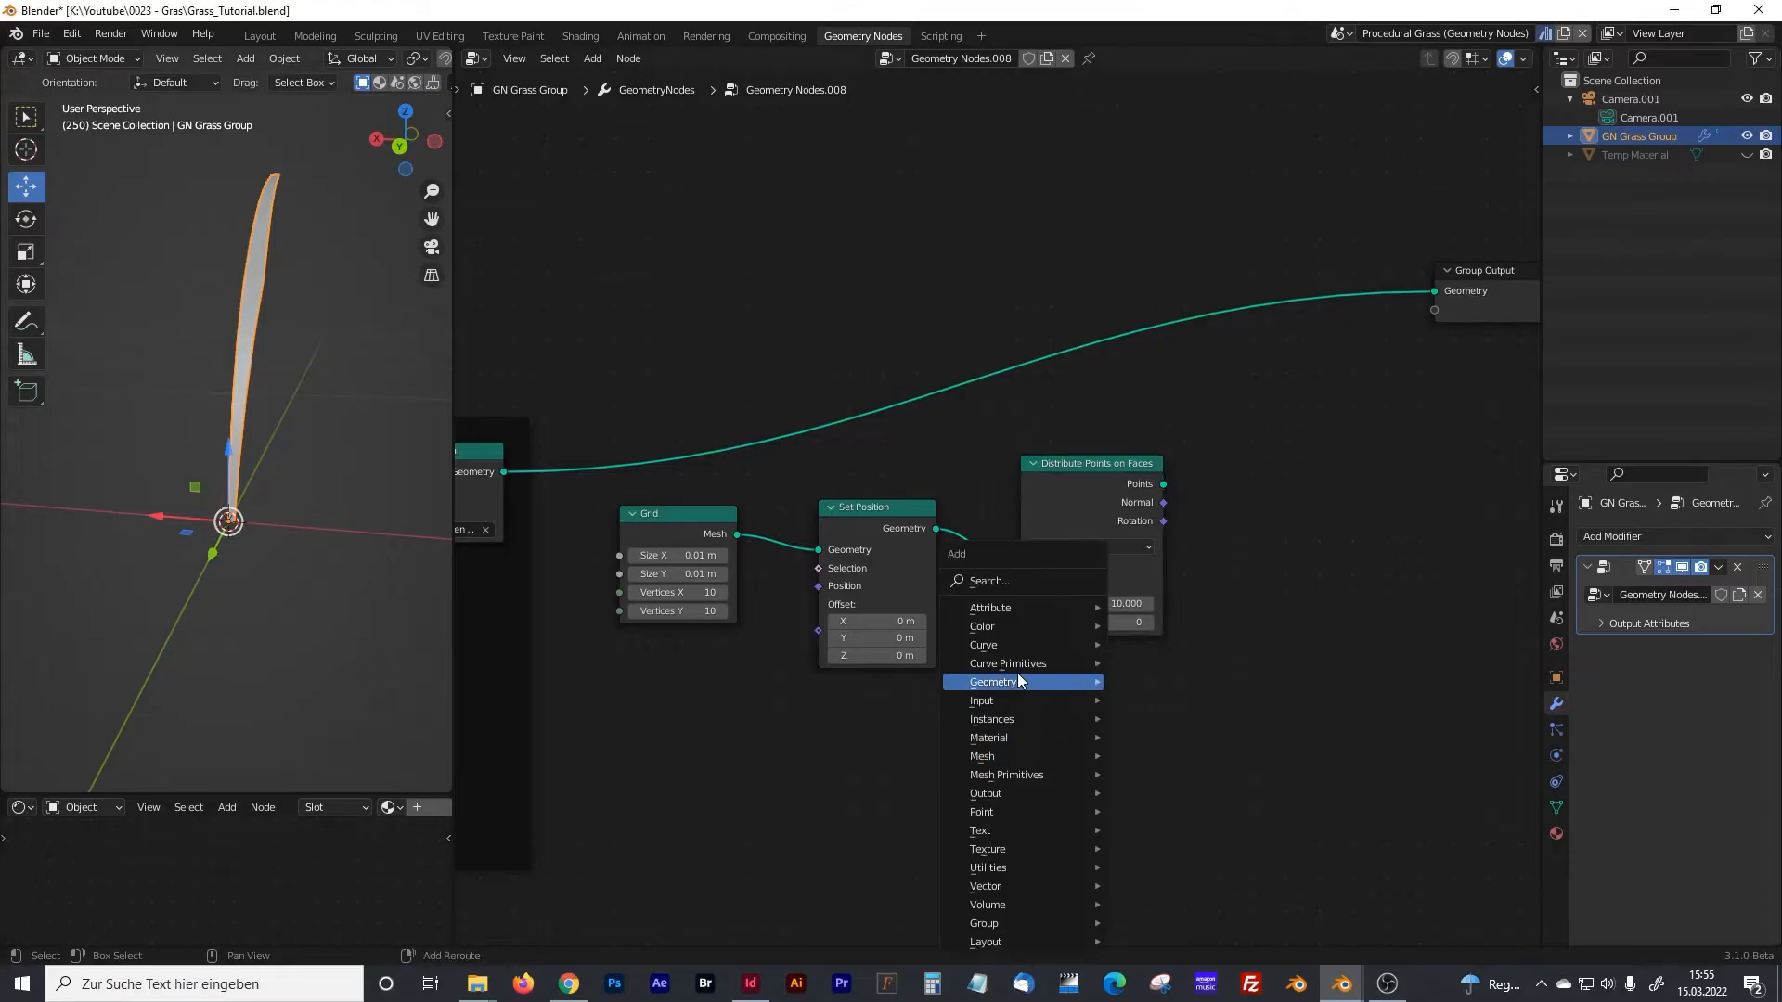
{"action": "left_click", "coordinate": [1020, 589]}
{"action": "type", "text": "instac"}
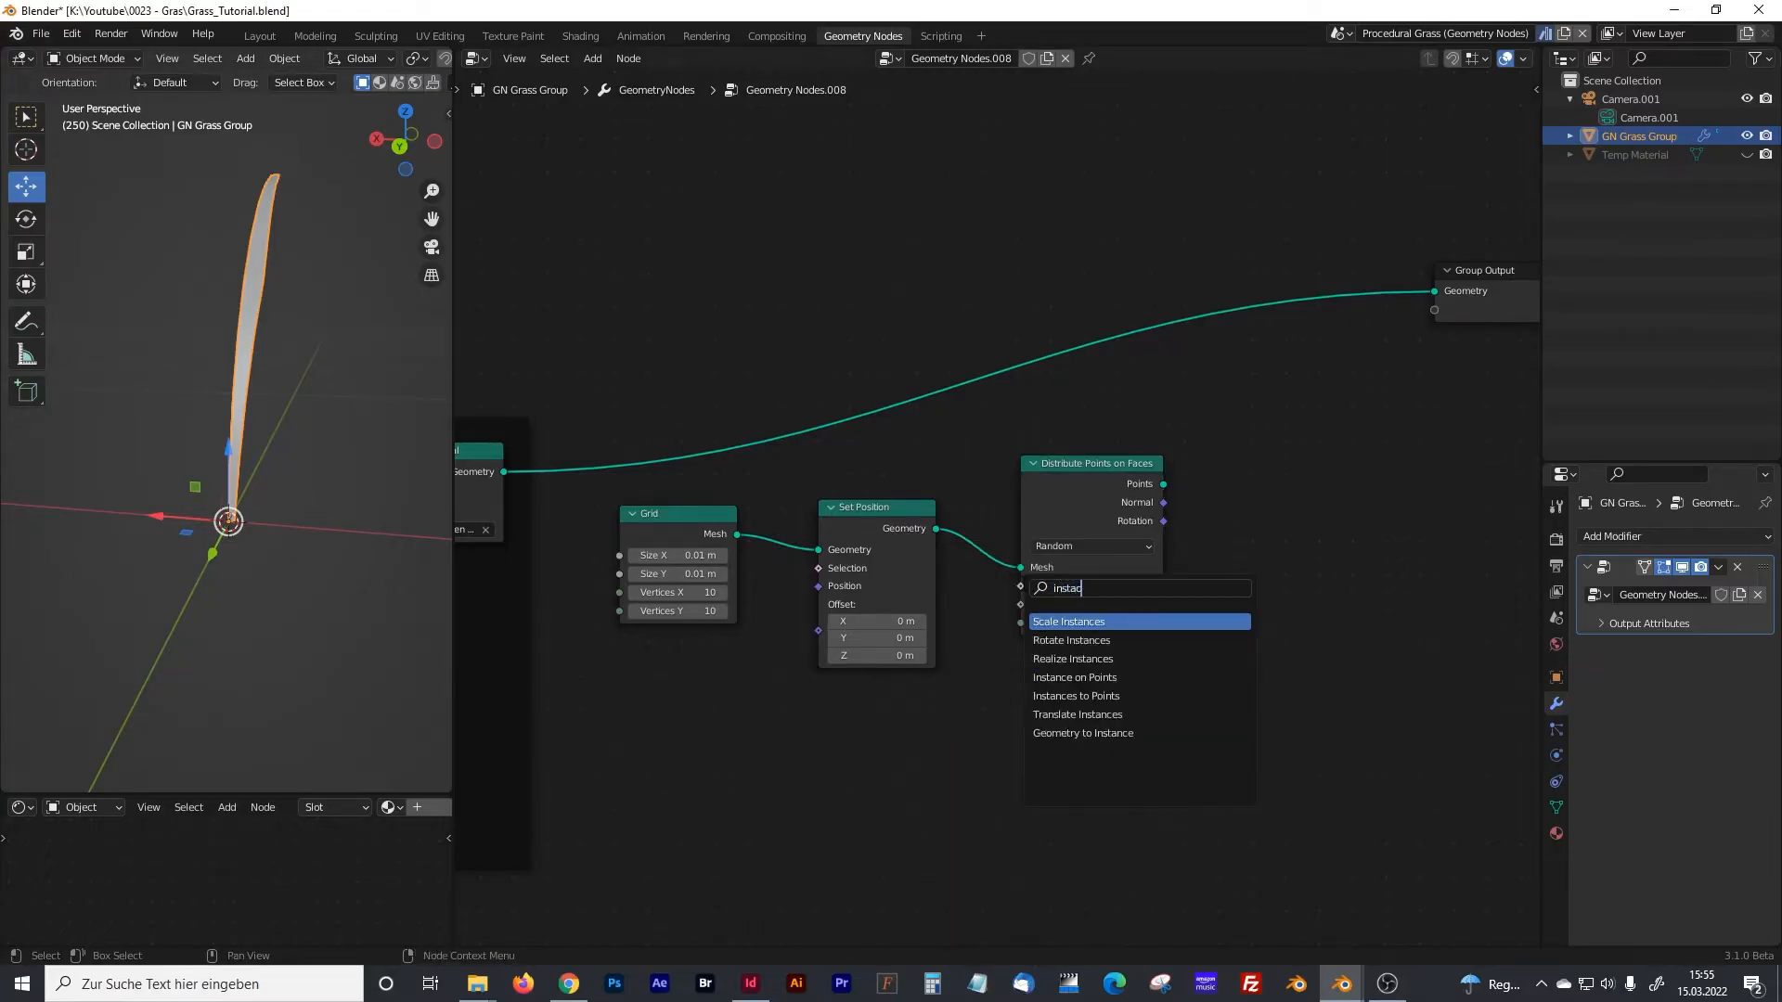
{"action": "key", "text": "Down"}
{"action": "key", "text": "Down"}
{"action": "key", "text": "Down"}
{"action": "key", "text": "Return"}
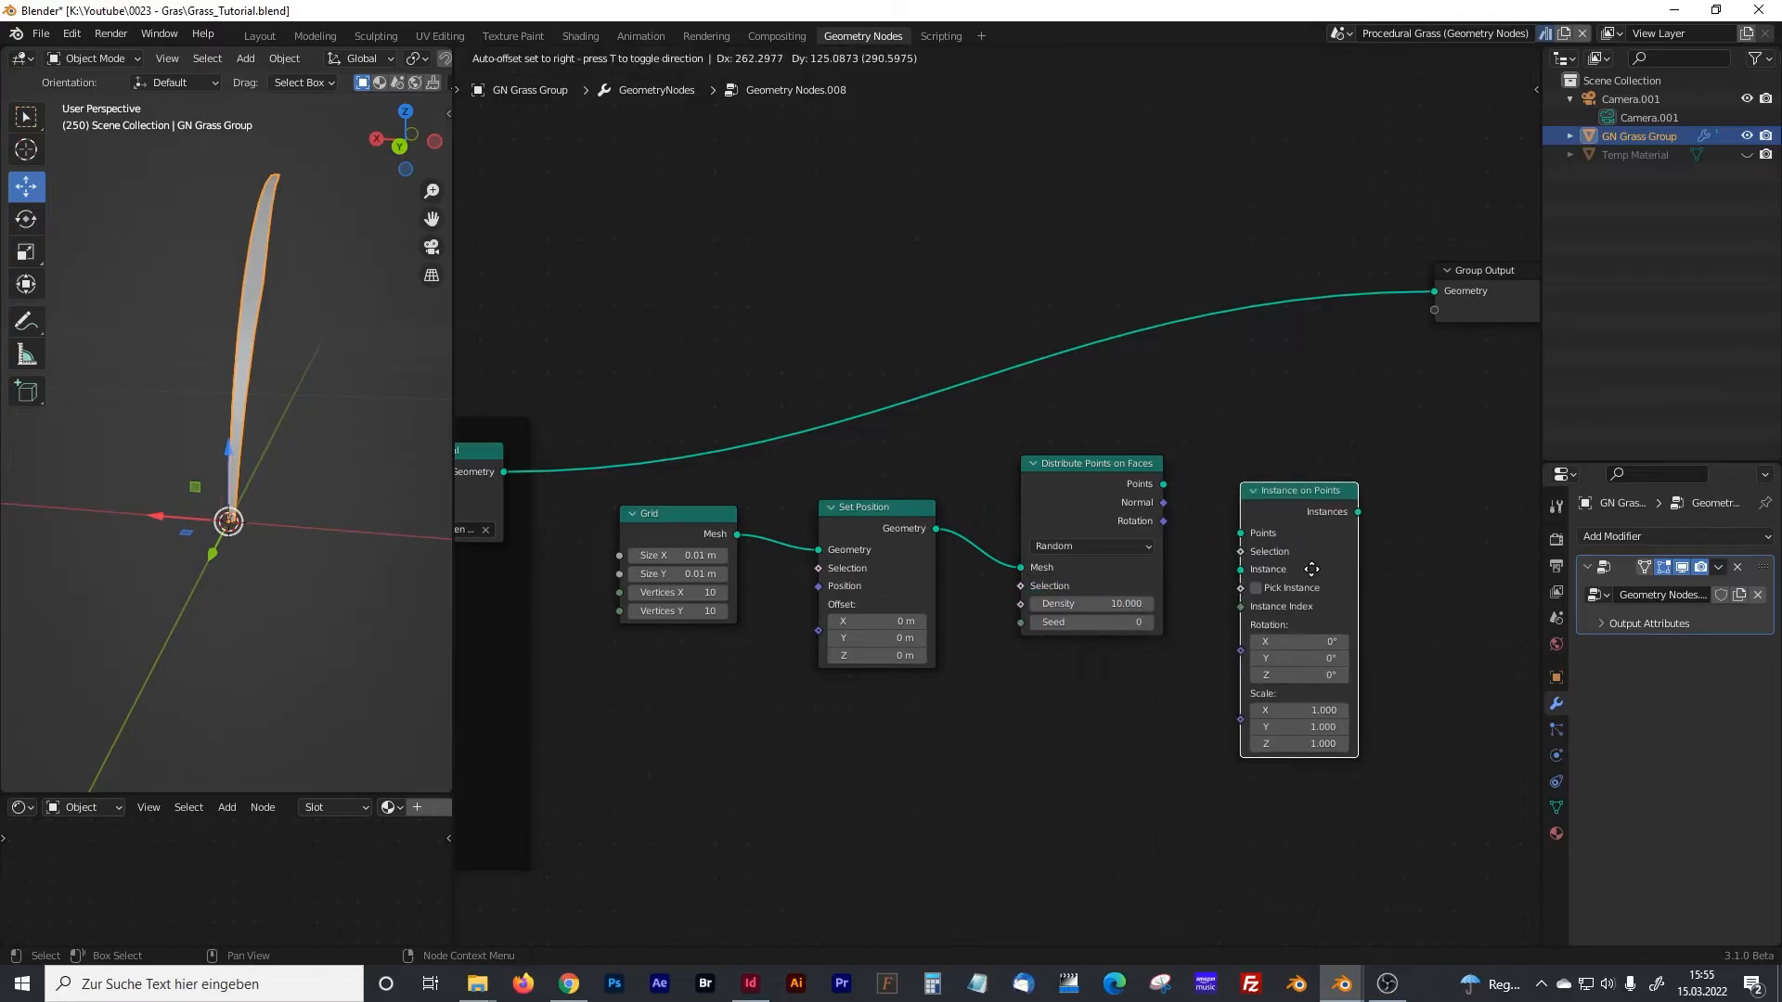
{"action": "left_click", "coordinate": [1244, 496]}
- Raise the Instance on Points node and connect Set Material's Geometry output to its Instance input
{"action": "left_click_drag", "start_coordinate": [1277, 491], "coordinate": [1268, 379]}
{"action": "left_click", "coordinate": [1101, 467]}
{"action": "left_click_drag", "start_coordinate": [1101, 466], "coordinate": [1094, 485]}
{"action": "middle_click_drag", "start_coordinate": [570, 460], "coordinate": [681, 443]}
{"action": "left_click_drag", "start_coordinate": [612, 453], "coordinate": [1340, 436]}
- Move Group Output slightly farther away and connect the Instances output of Instance on Points to its Geometry input
{"action": "middle_click_drag", "start_coordinate": [1375, 356], "coordinate": [1154, 409]}
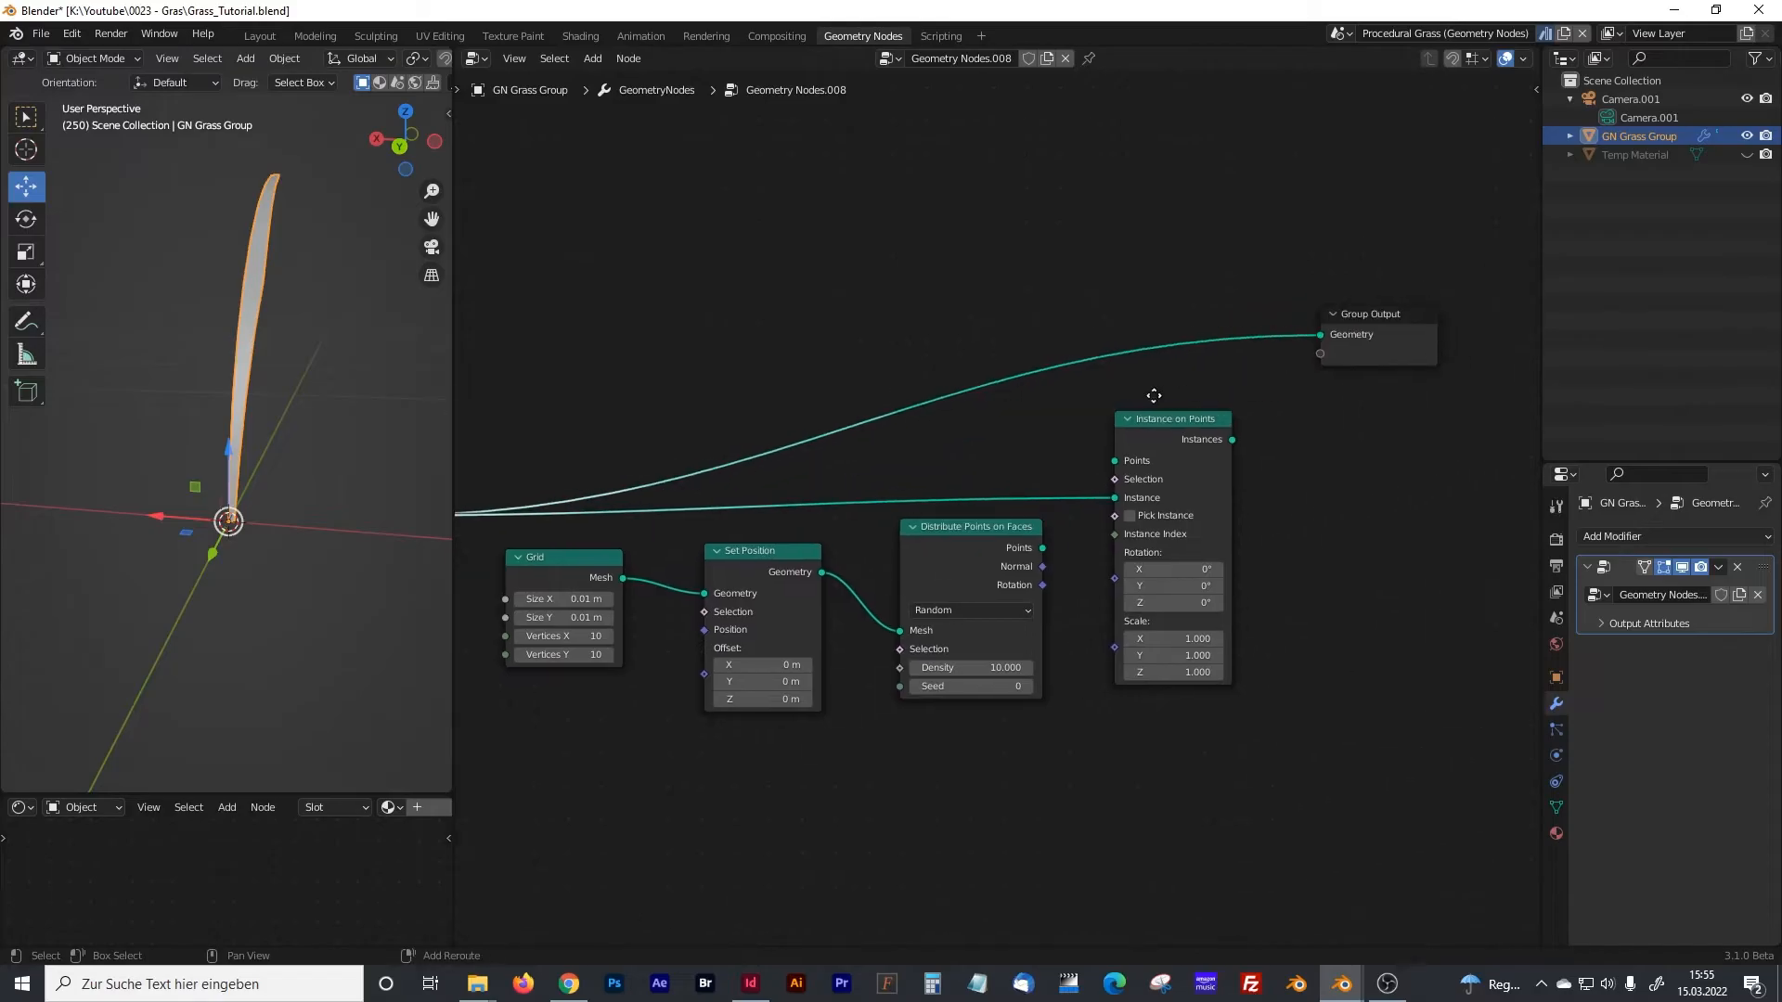
{"action": "left_click_drag", "start_coordinate": [1373, 315], "coordinate": [1394, 313]}
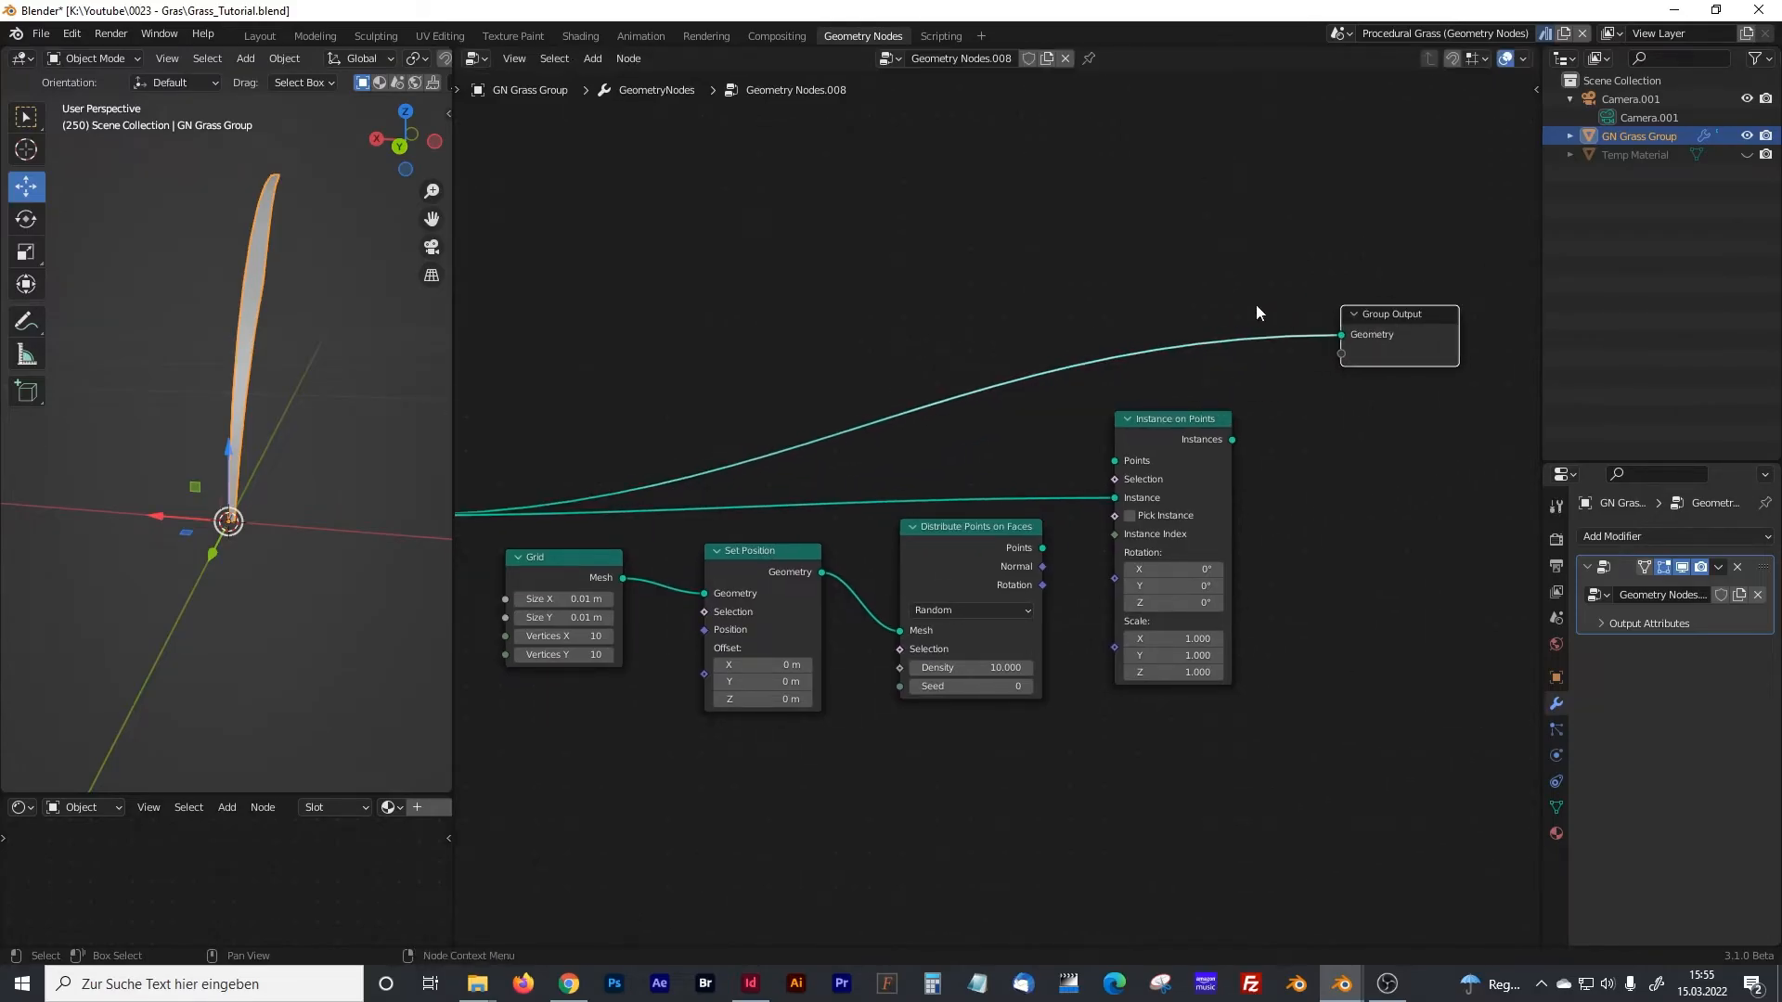
{"action": "left_click_drag", "start_coordinate": [1232, 439], "coordinate": [1340, 339]}
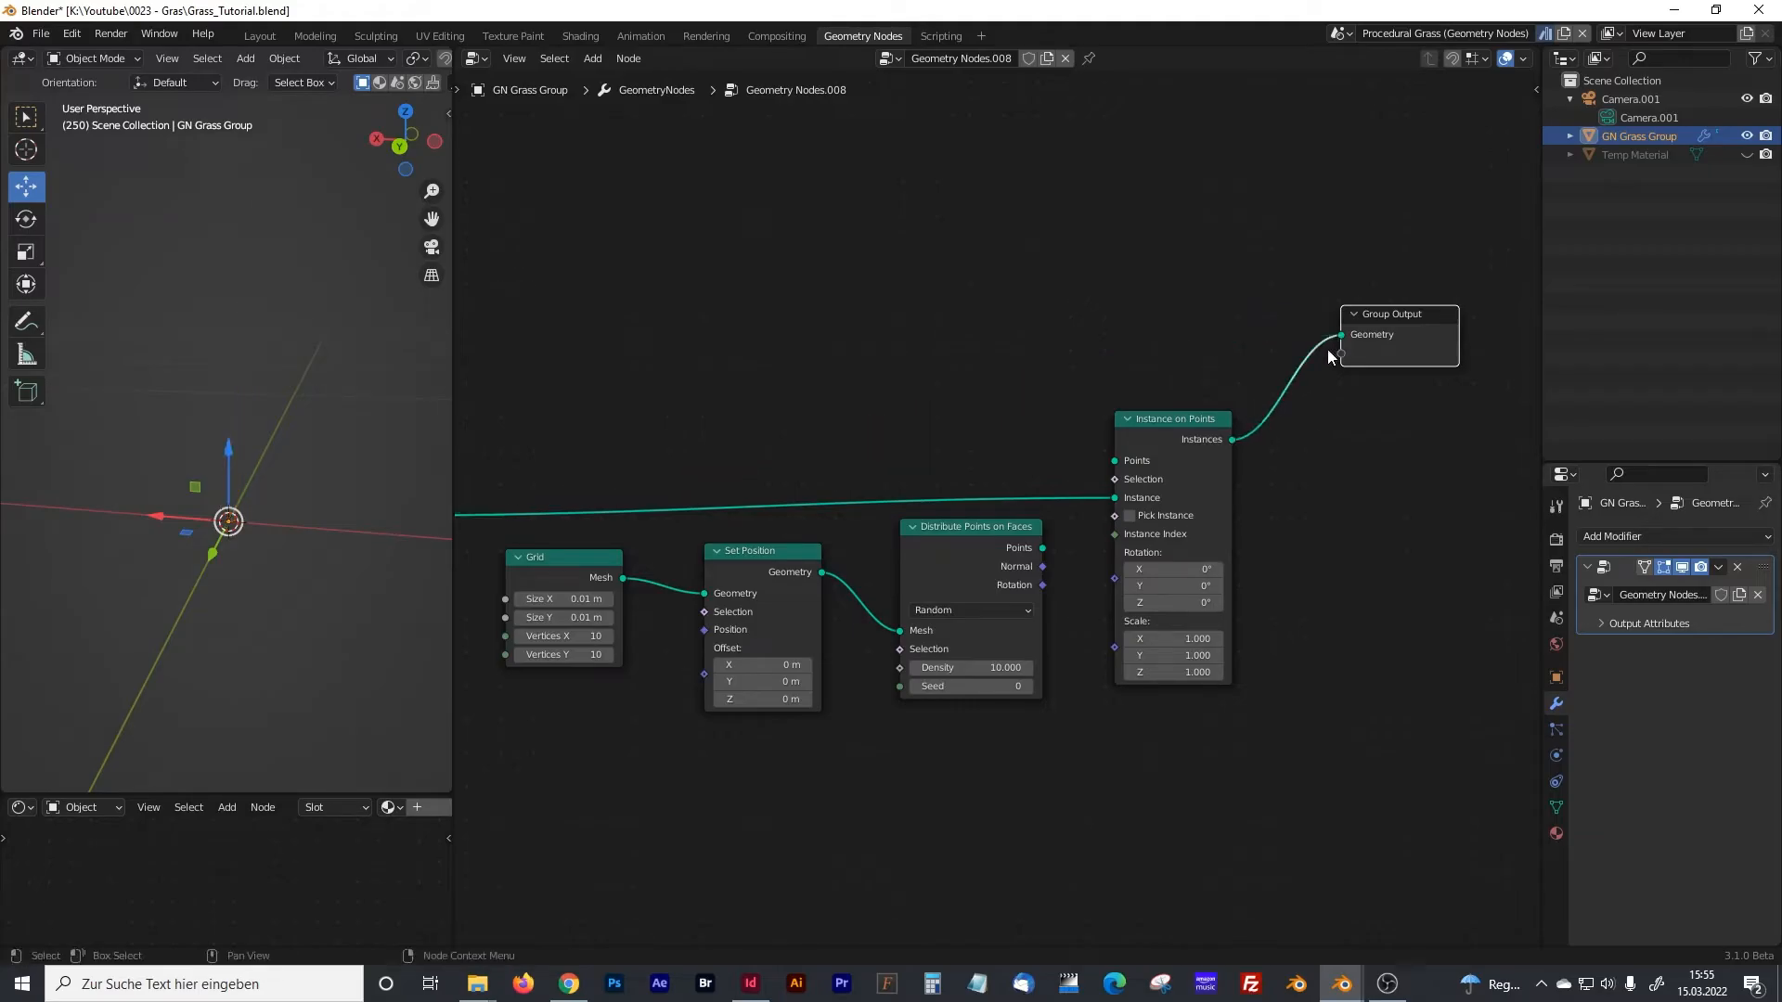
- Connect the Points output of Distribute Points on Faces to the Points input of Instance on Points
{"action": "middle_click_drag", "start_coordinate": [224, 518], "coordinate": [386, 501]}
{"action": "left_click", "coordinate": [1007, 533]}
{"action": "left_click_drag", "start_coordinate": [1007, 532], "coordinate": [1113, 461]}
- Set the Density of Distribute Points on Faces to 10000
{"action": "middle_click_drag", "start_coordinate": [844, 445], "coordinate": [956, 387]}
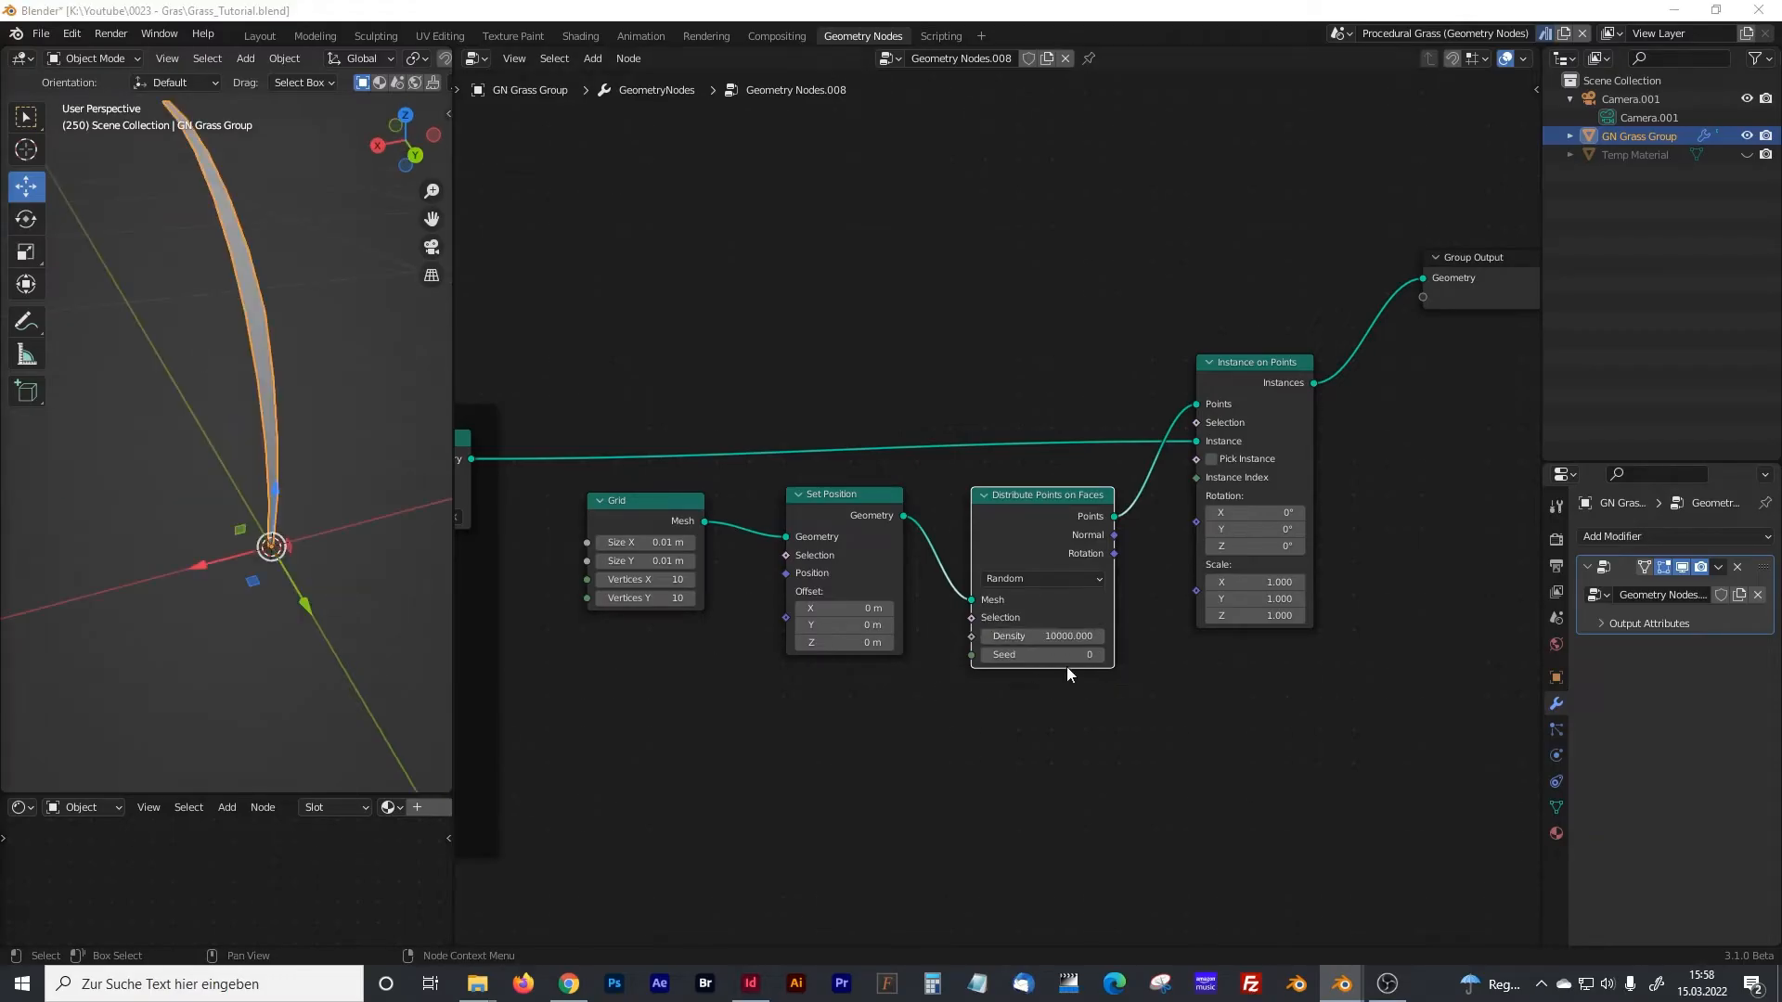
{"action": "left_click", "coordinate": [1091, 627]}
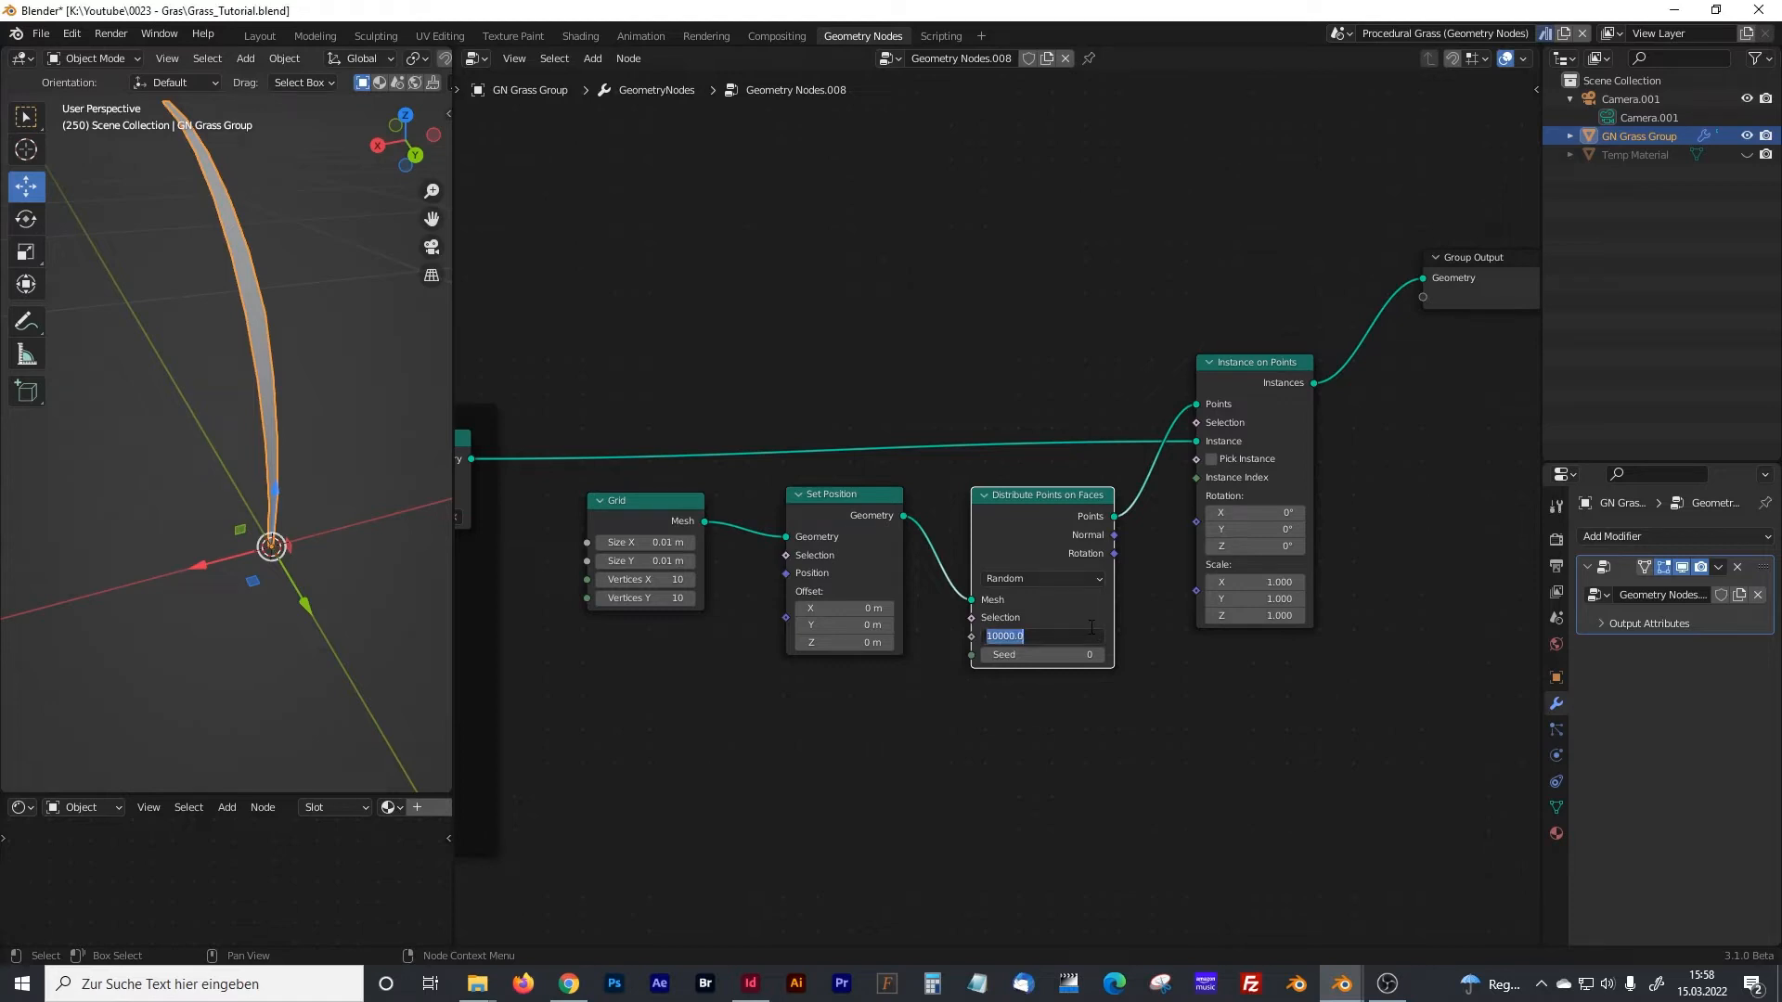
{"action": "type", "text": "10000"}
{"action": "key", "text": "Return"}
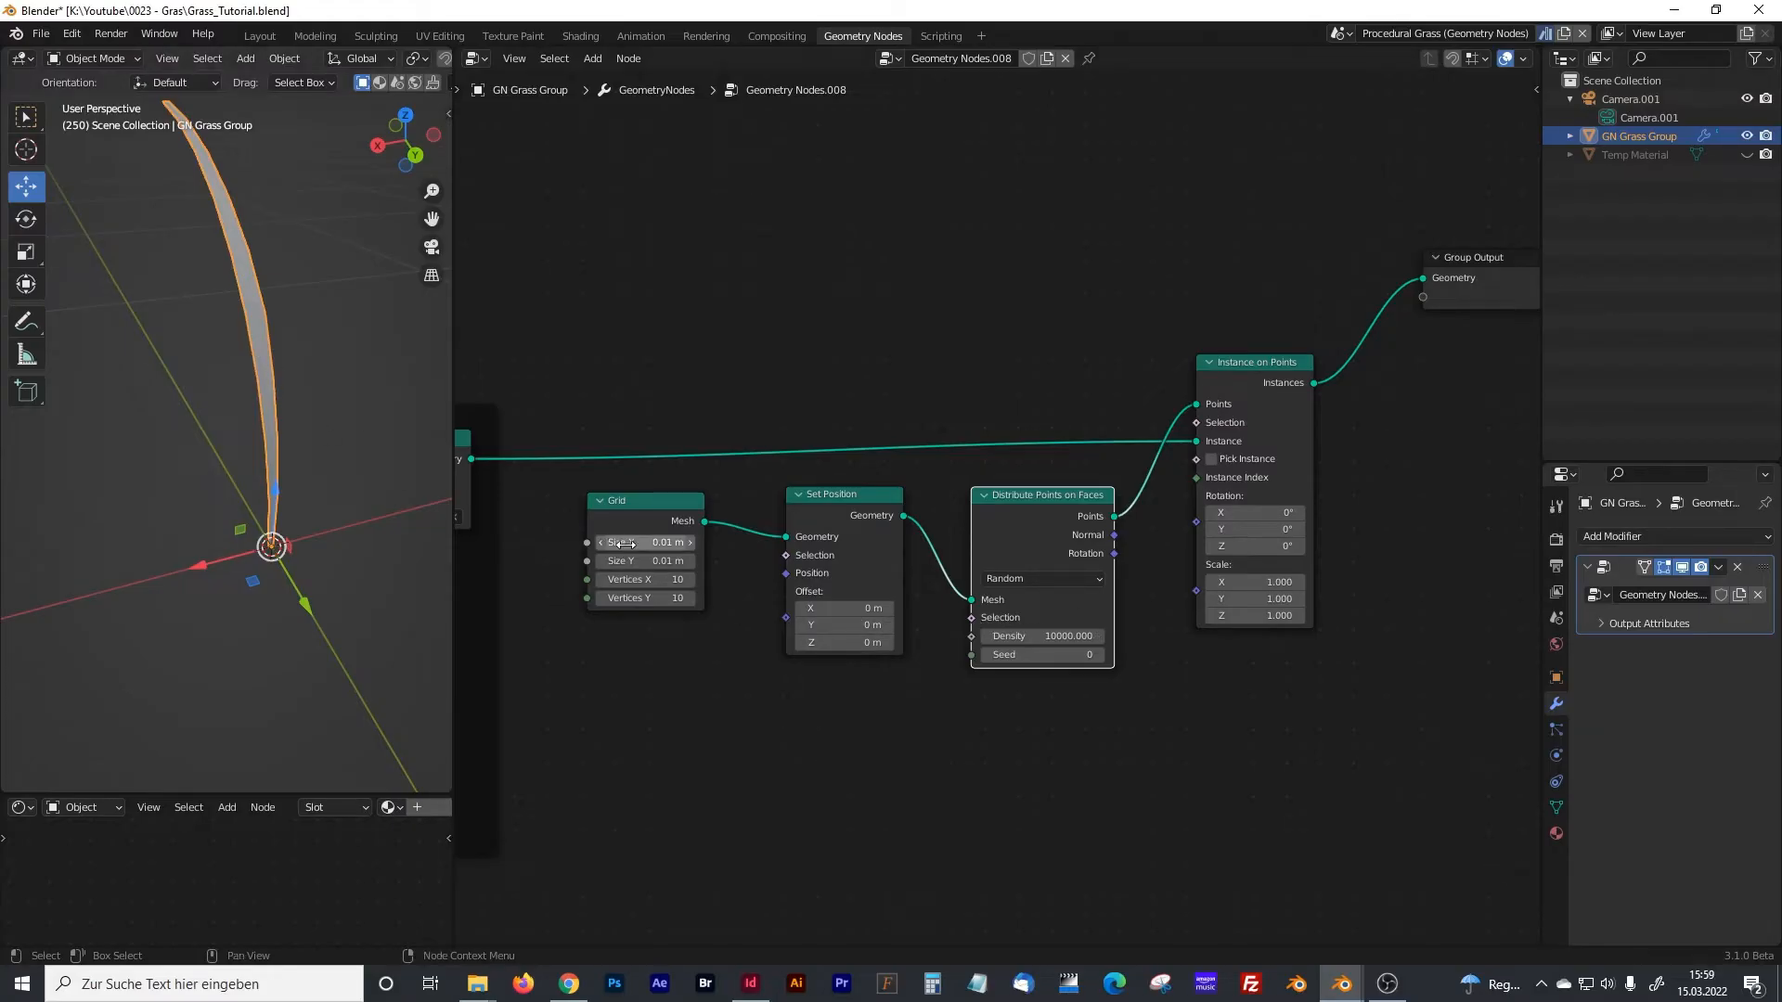
- Set the Grid node's Size X and Size Y to 0.03 m
{"action": "left_click", "coordinate": [655, 544]}
{"action": "left_click", "coordinate": [615, 544]}
{"action": "type", "text": "3"}
{"action": "key", "text": "Tab"}
{"action": "left_click", "coordinate": [615, 561]}
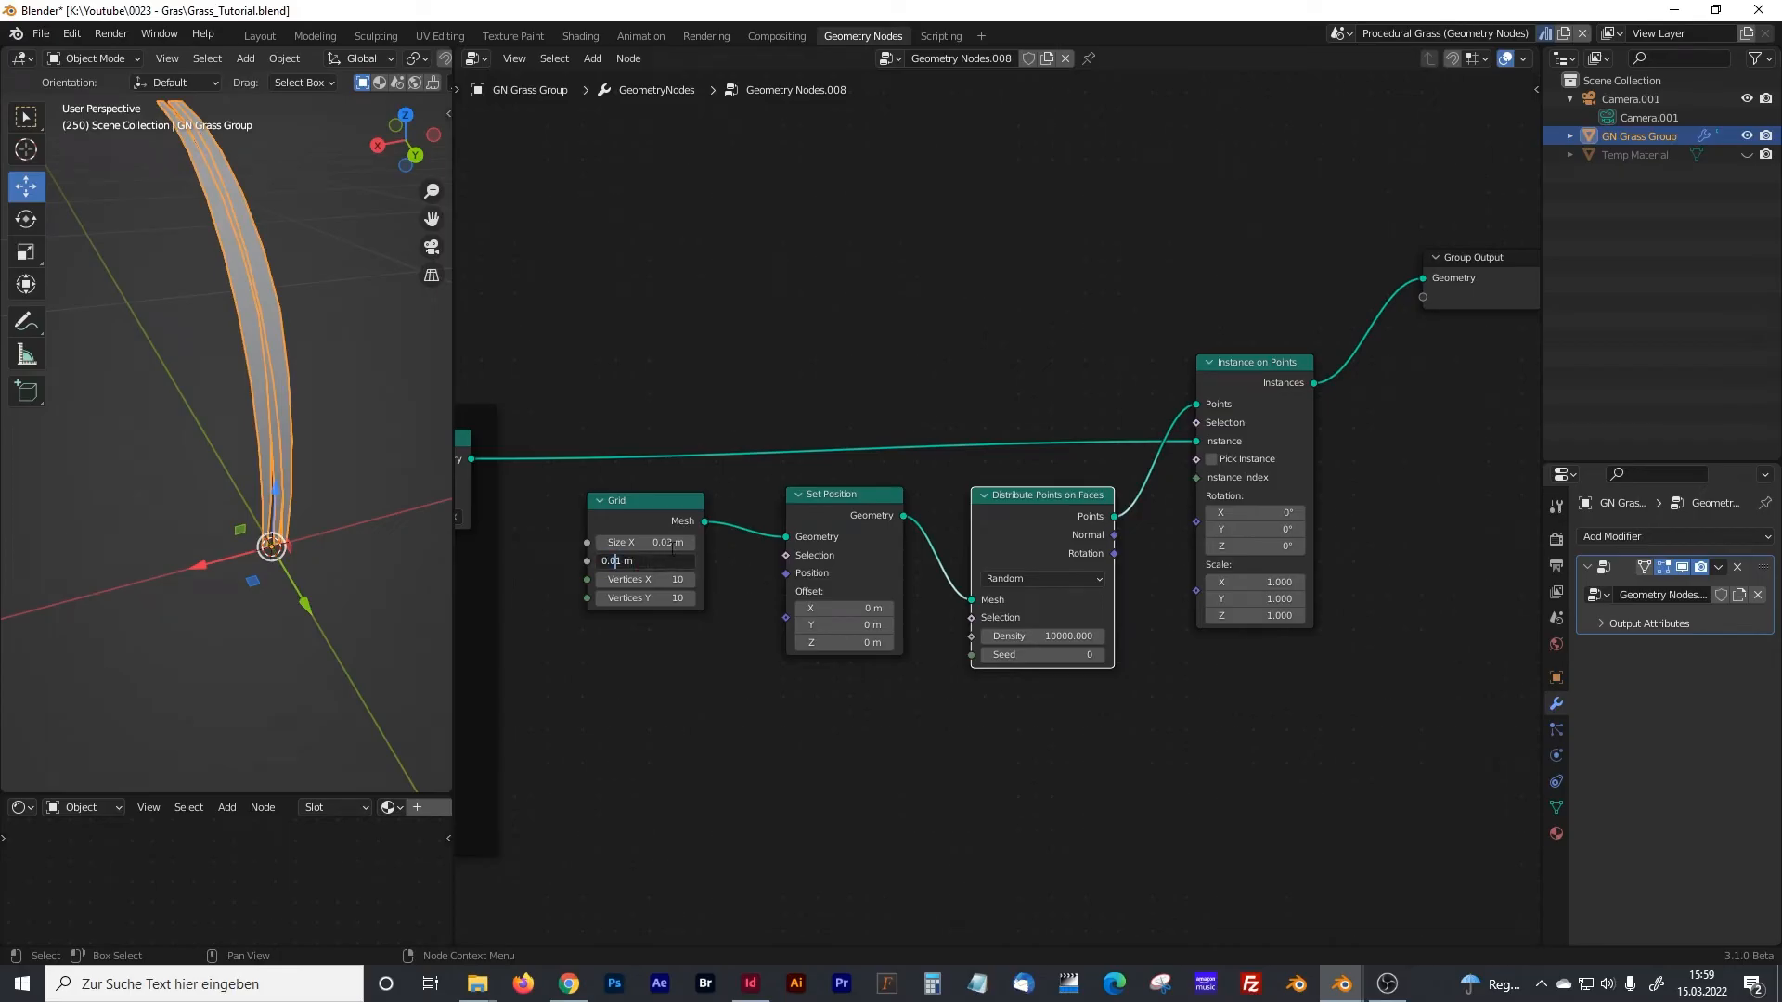
{"action": "type", "text": "3"}
{"action": "key", "text": "Return"}
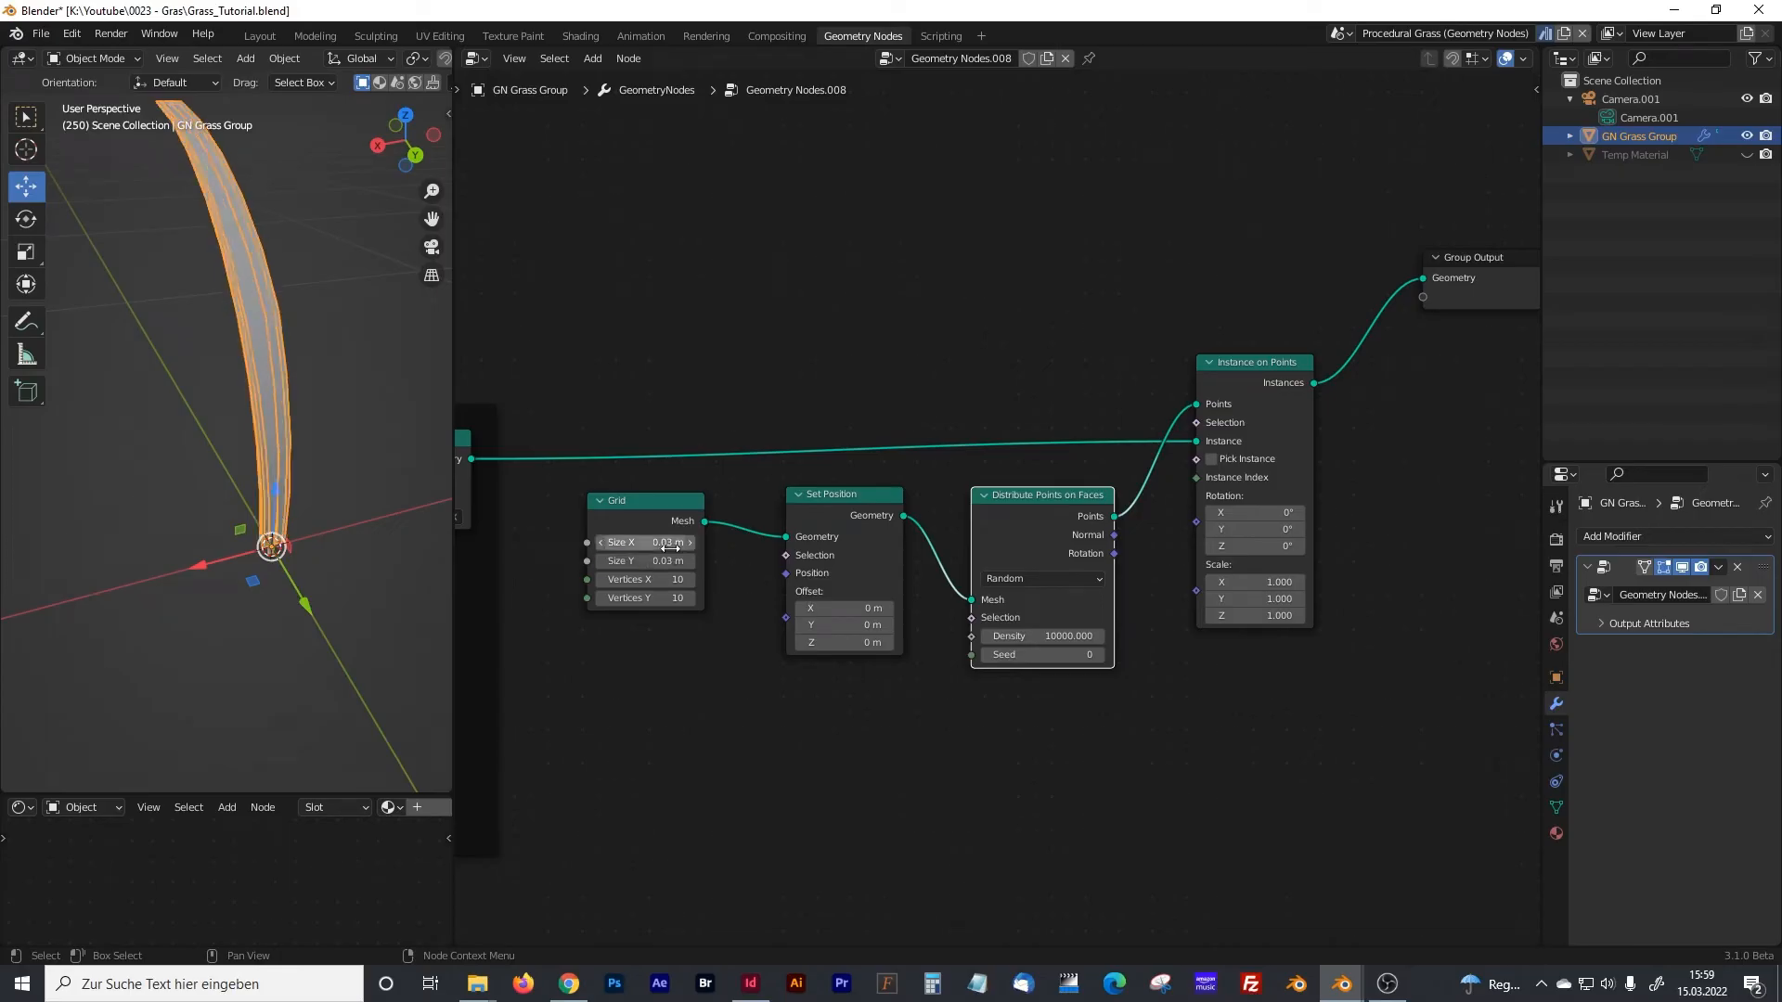
- Deselect the grass object and slightly reposition the Distribute Points on Faces and Instance on Points nodes
{"action": "left_click", "coordinate": [310, 464]}
{"action": "middle_click_drag", "start_coordinate": [284, 501], "coordinate": [292, 464]}
{"action": "left_click_drag", "start_coordinate": [1044, 505], "coordinate": [1032, 495]}
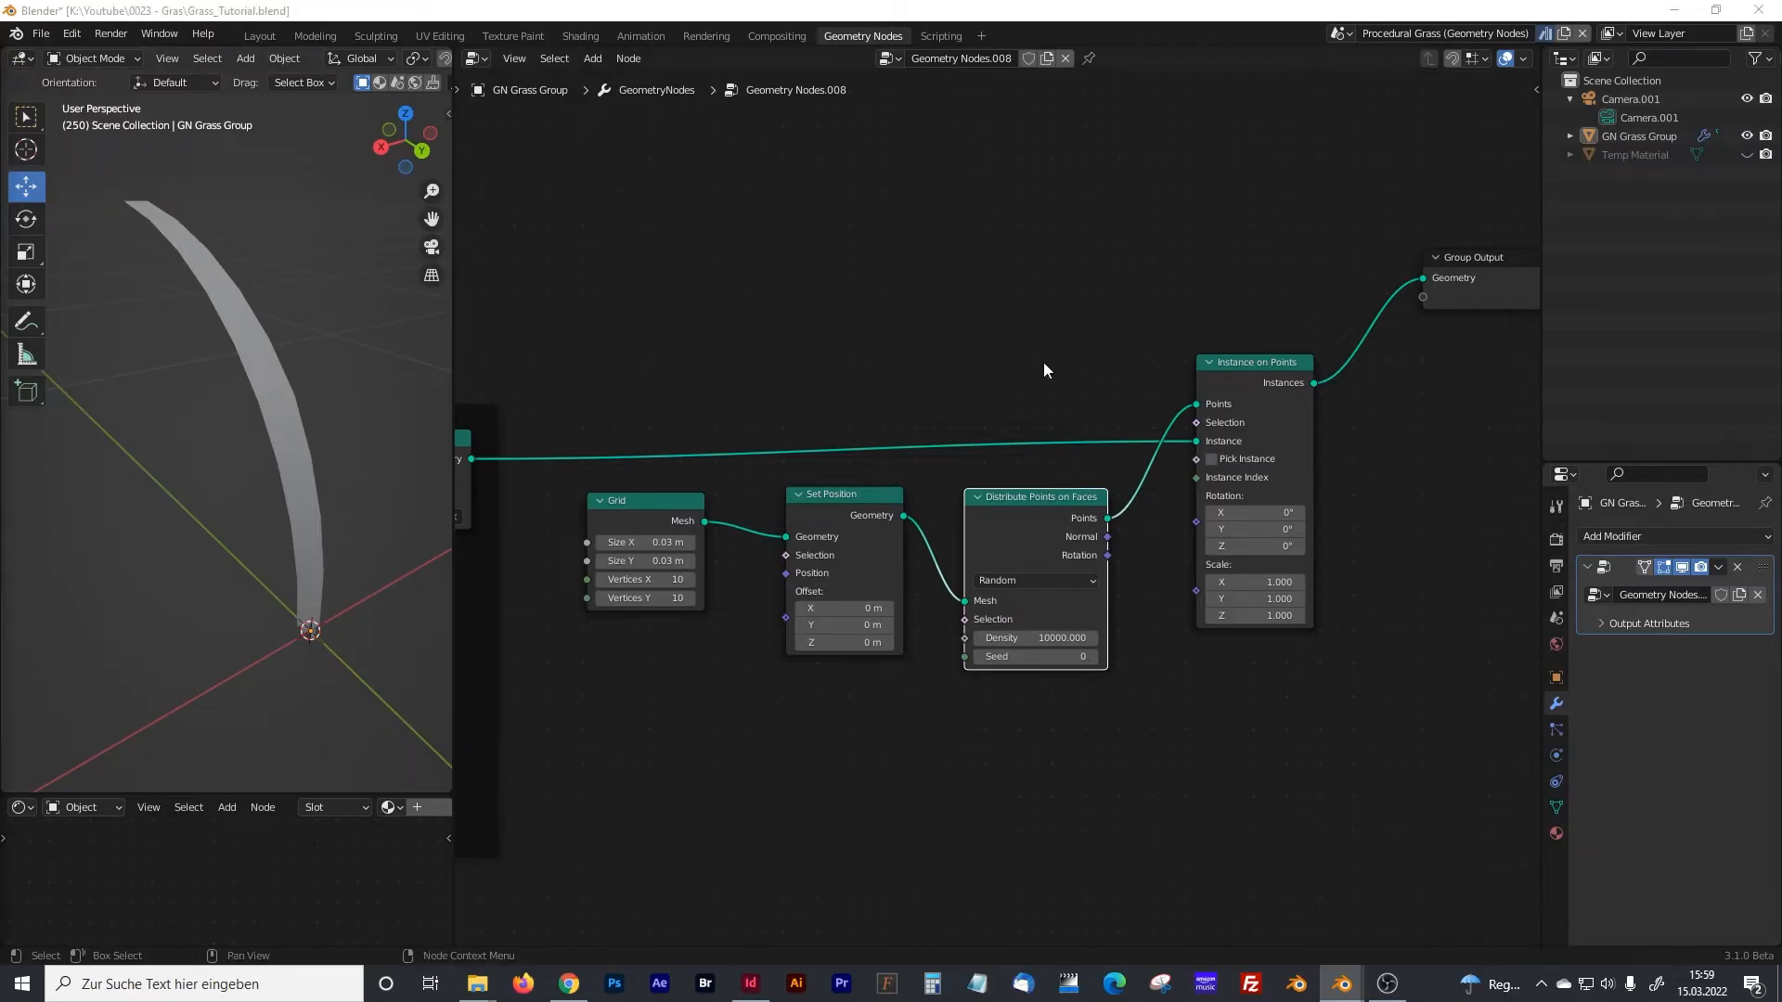
{"action": "middle_click_drag", "start_coordinate": [1016, 418], "coordinate": [910, 271]}
{"action": "left_click_drag", "start_coordinate": [1150, 251], "coordinate": [1178, 260]}
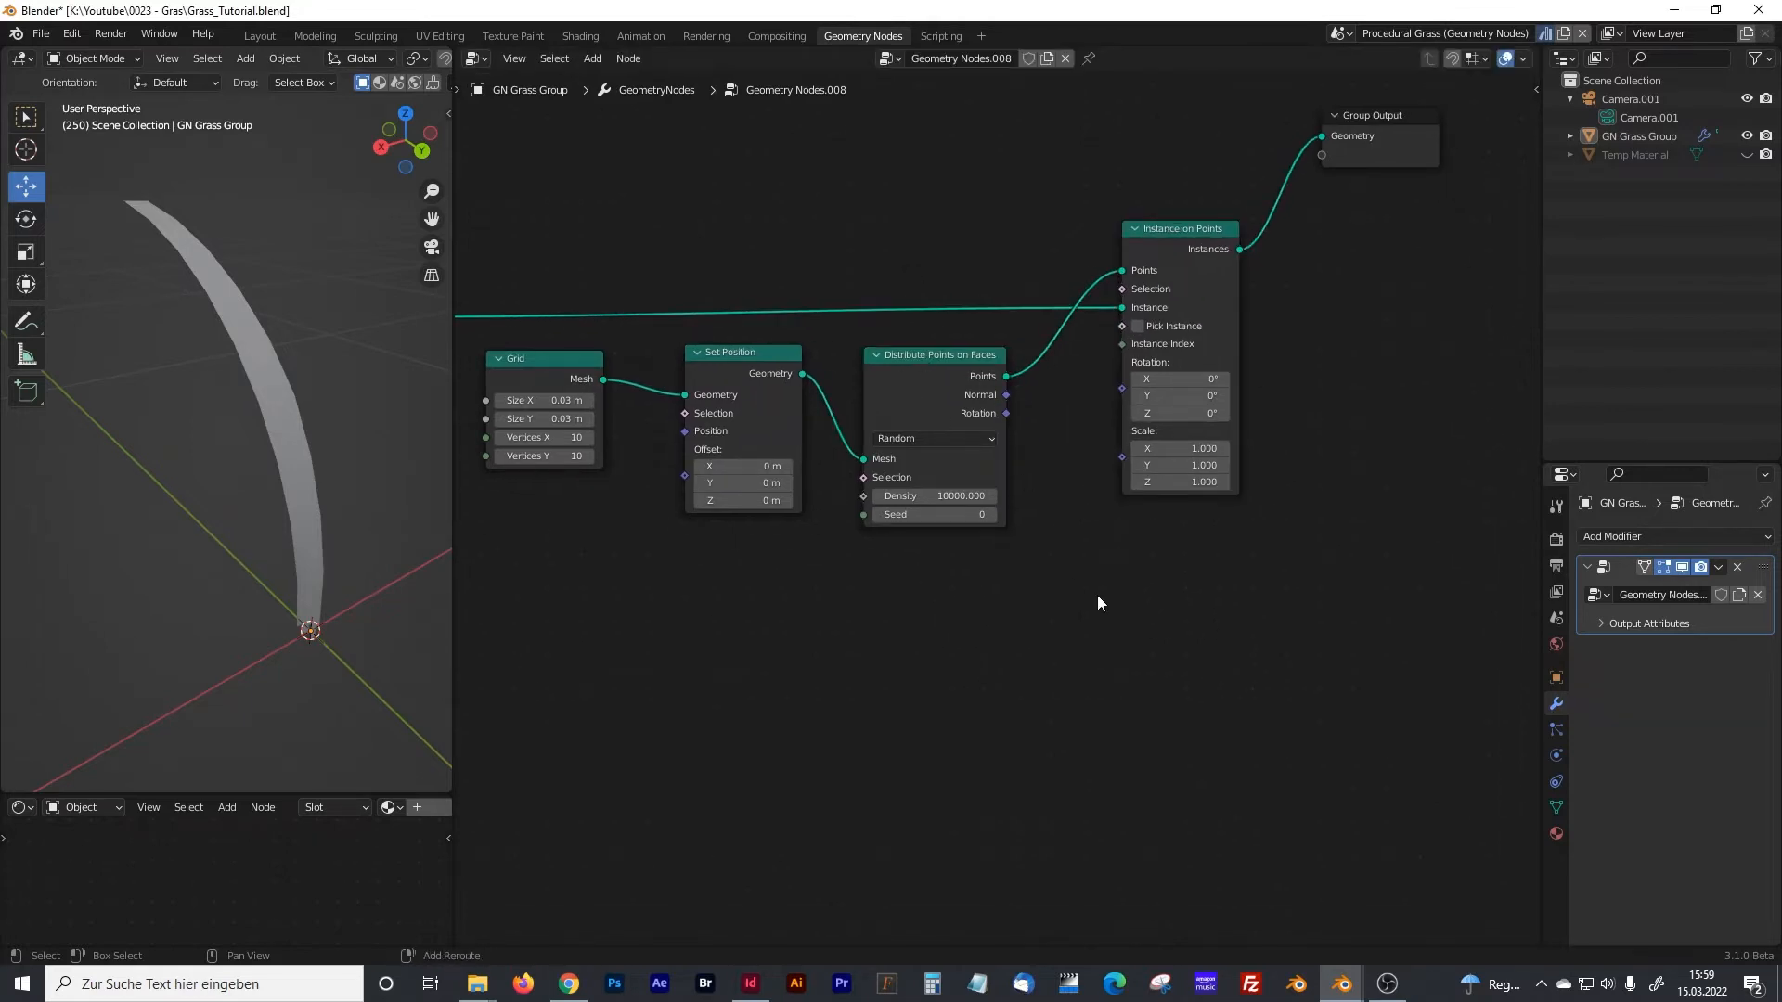
- Add a Random Value node below the Distribute Points on Faces node
{"action": "key", "text": "shift+a"}
{"action": "left_click", "coordinate": [1032, 582]}
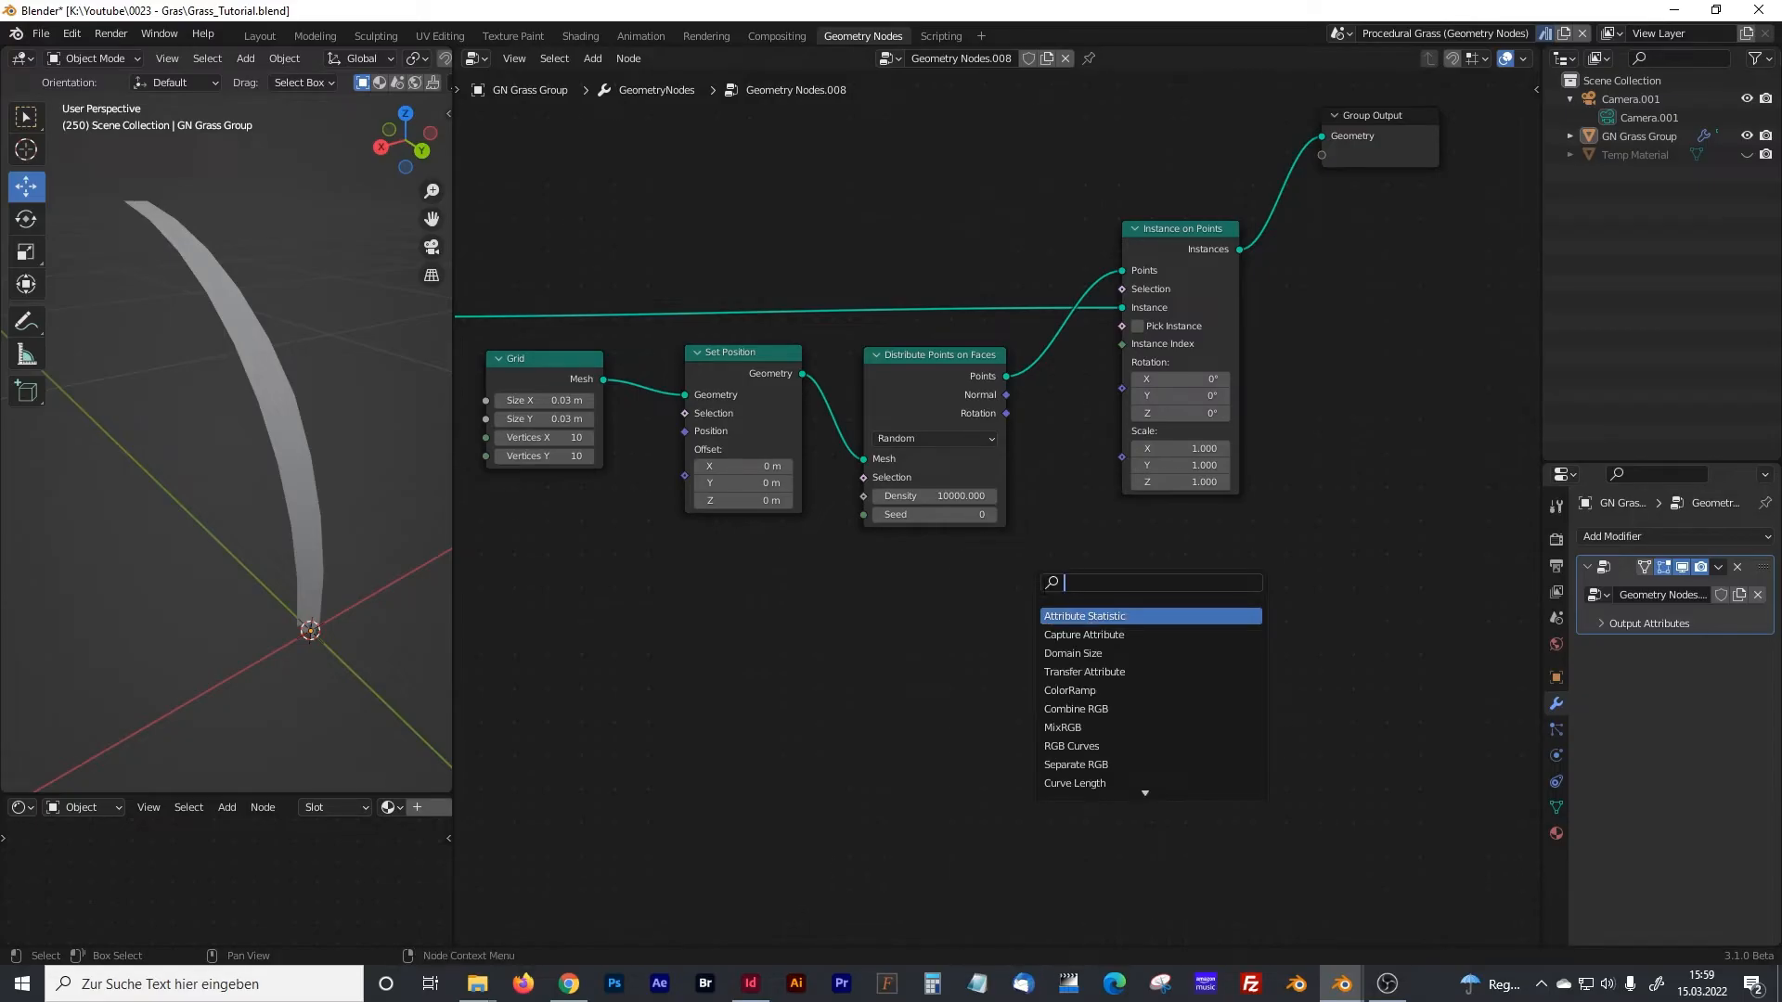
{"action": "type", "text": "and"}
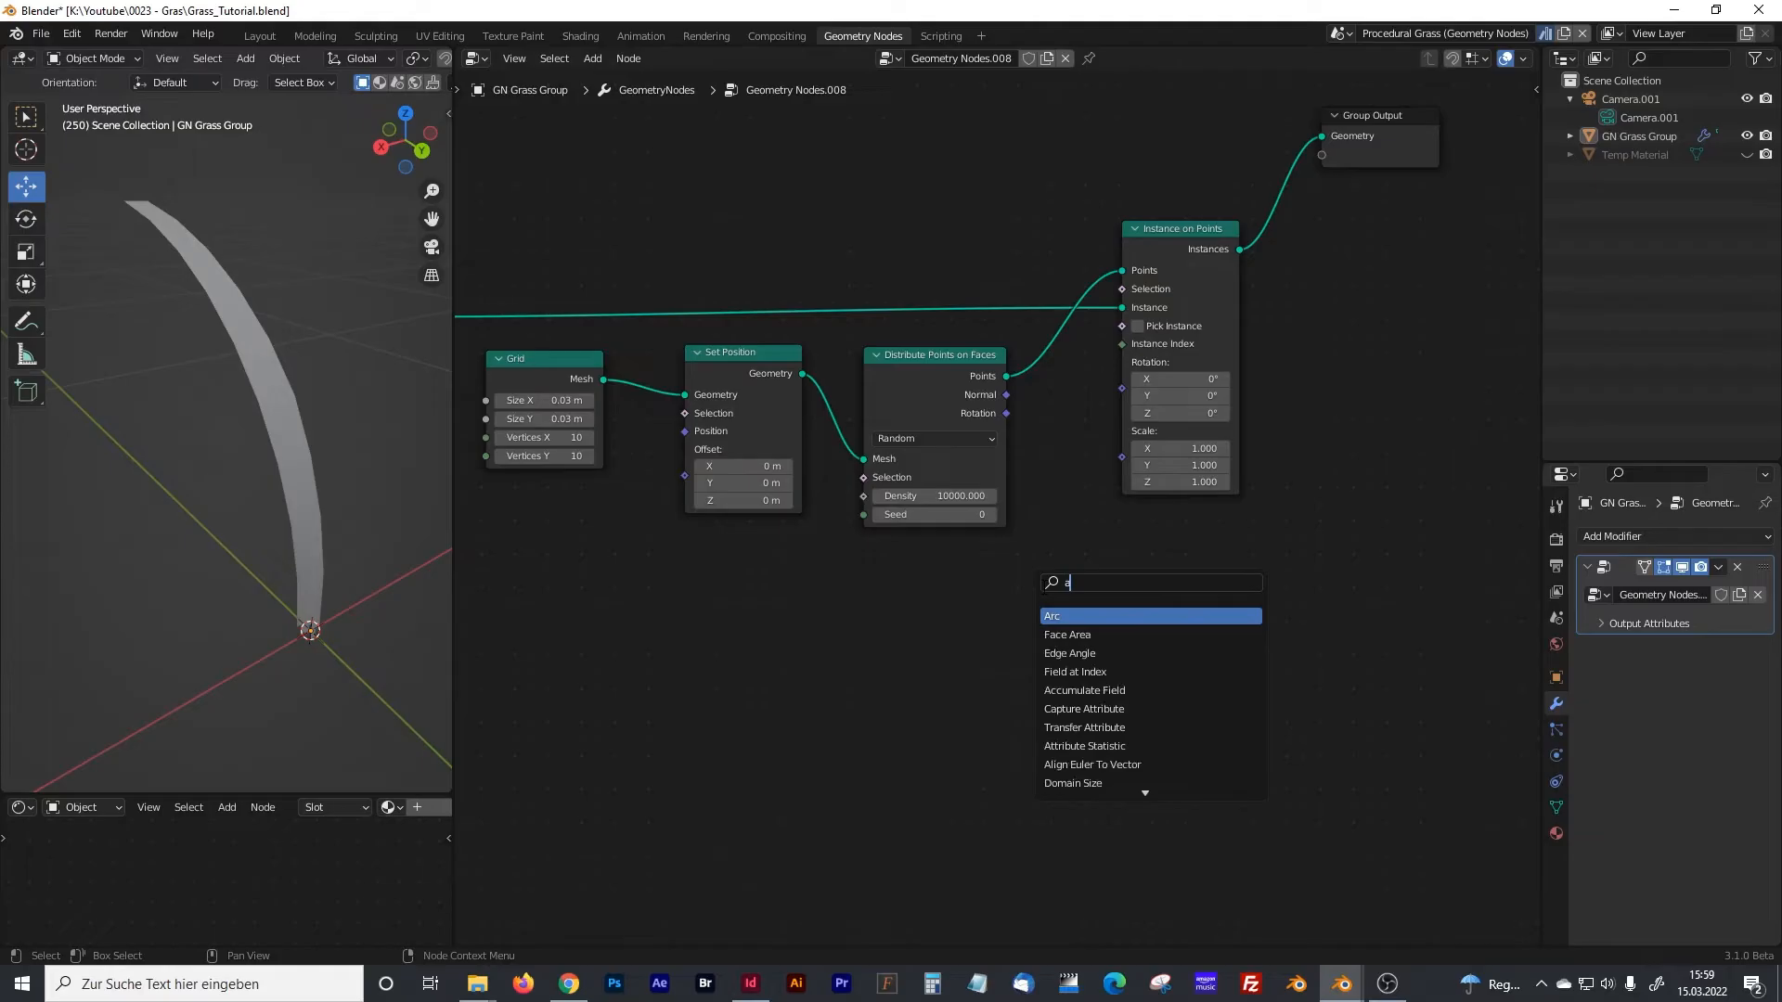
{"action": "key", "text": "BackSpace"}
{"action": "key", "text": "BackSpace"}
{"action": "key", "text": "BackSpace"}
{"action": "type", "text": "rando"}
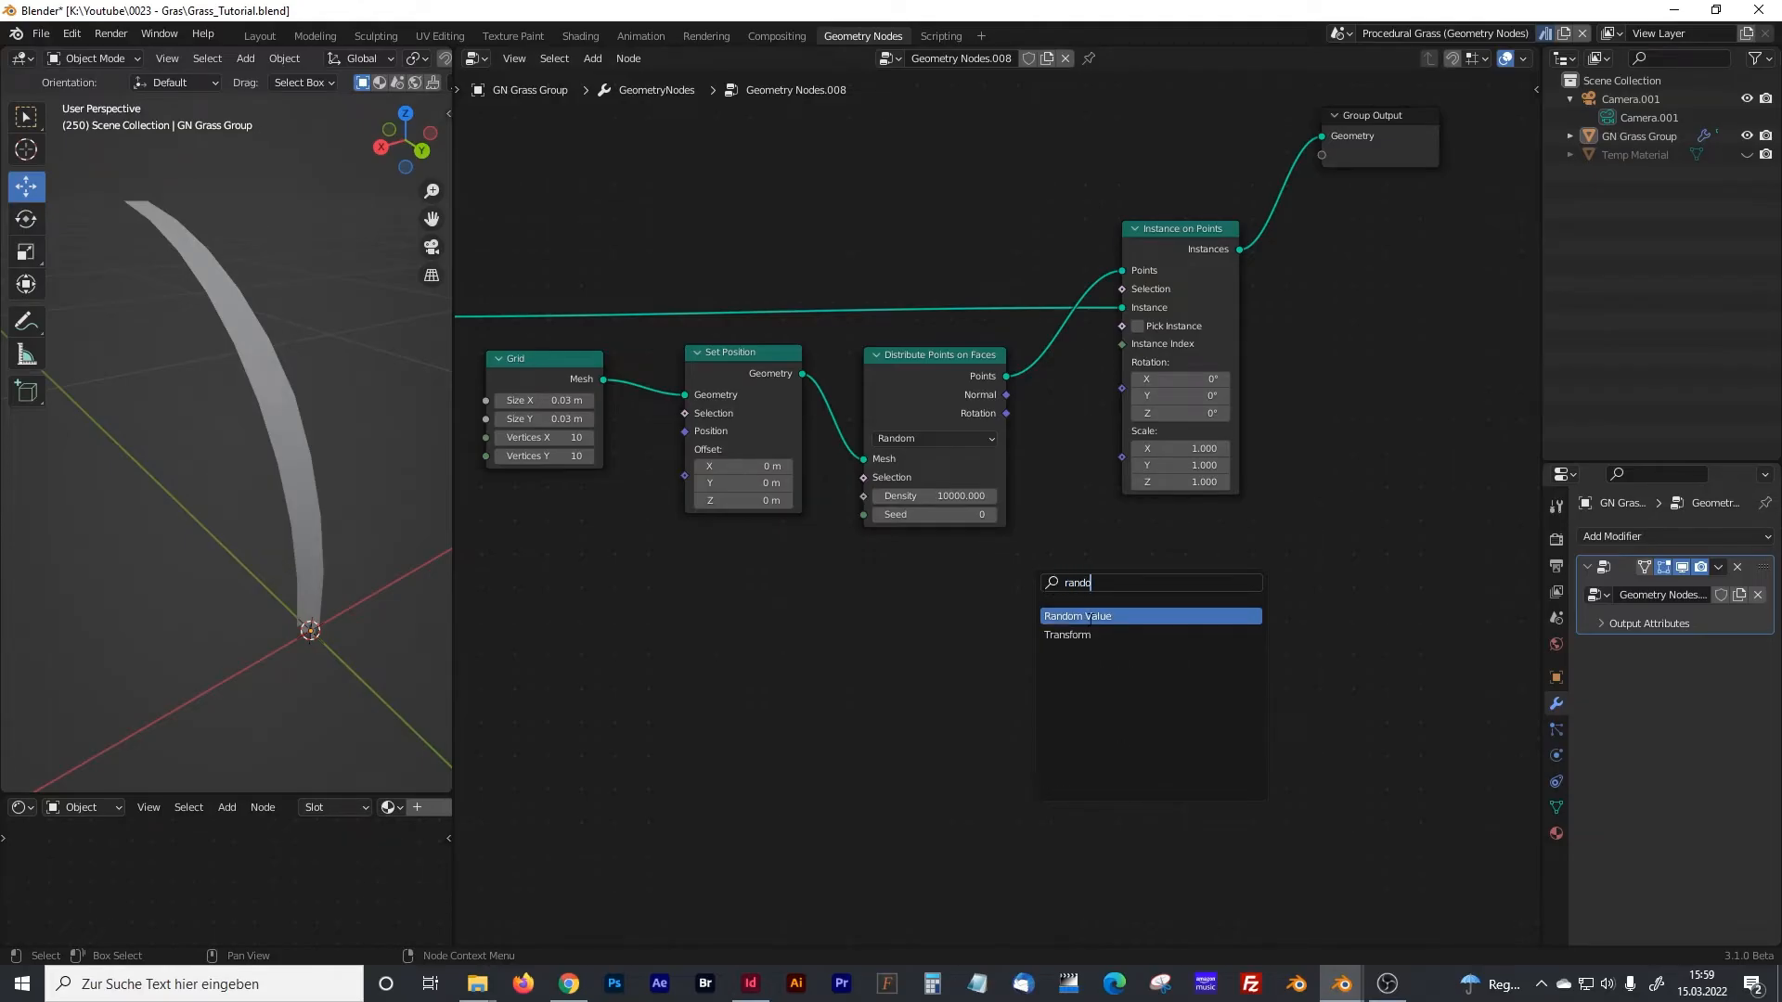
{"action": "left_click", "coordinate": [1091, 616]}
{"action": "left_click", "coordinate": [966, 646]}
- Set the Random Value node's data type to Vector and connect its Value output to the Rotation input of Instance on Points
{"action": "left_click", "coordinate": [965, 658]}
{"action": "left_click", "coordinate": [956, 715]}
{"action": "left_click_drag", "start_coordinate": [1025, 632], "coordinate": [1110, 383]}
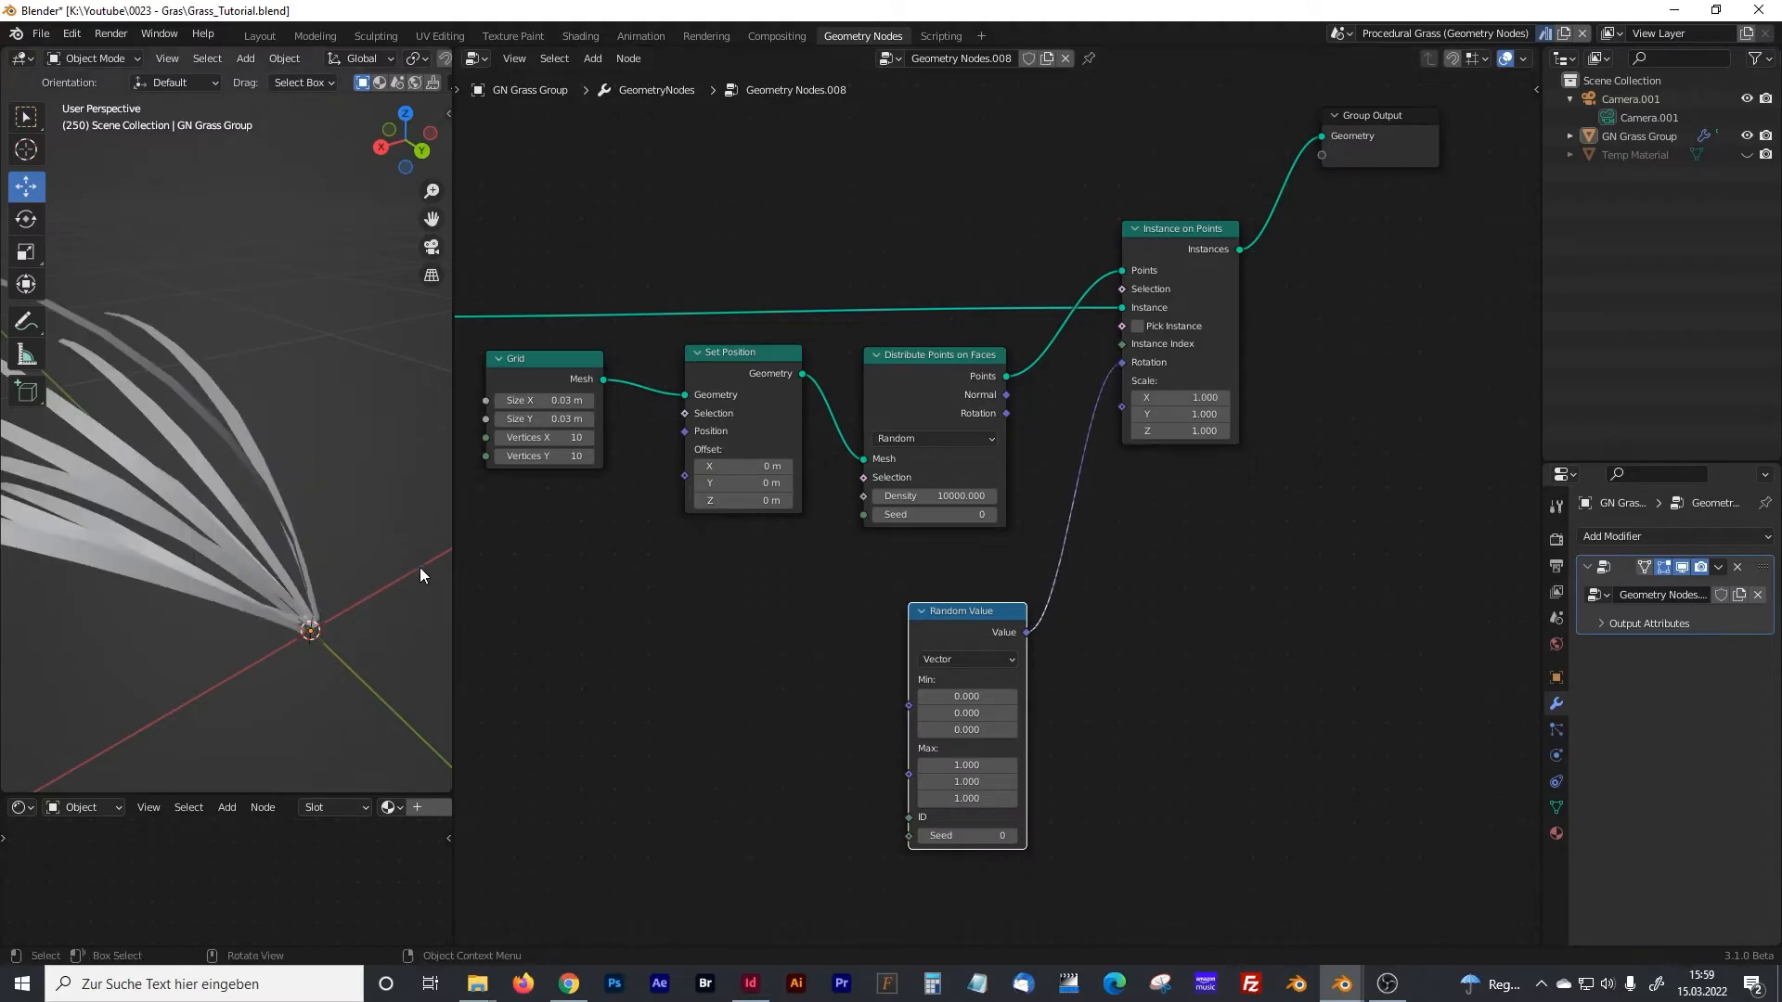
- Enlarge the 3D viewport and set the Random Value node's Max X and Max Y to 0
{"action": "left_click_drag", "start_coordinate": [456, 568], "coordinate": [713, 568]}
{"action": "middle_click_drag", "start_coordinate": [464, 520], "coordinate": [470, 467]}
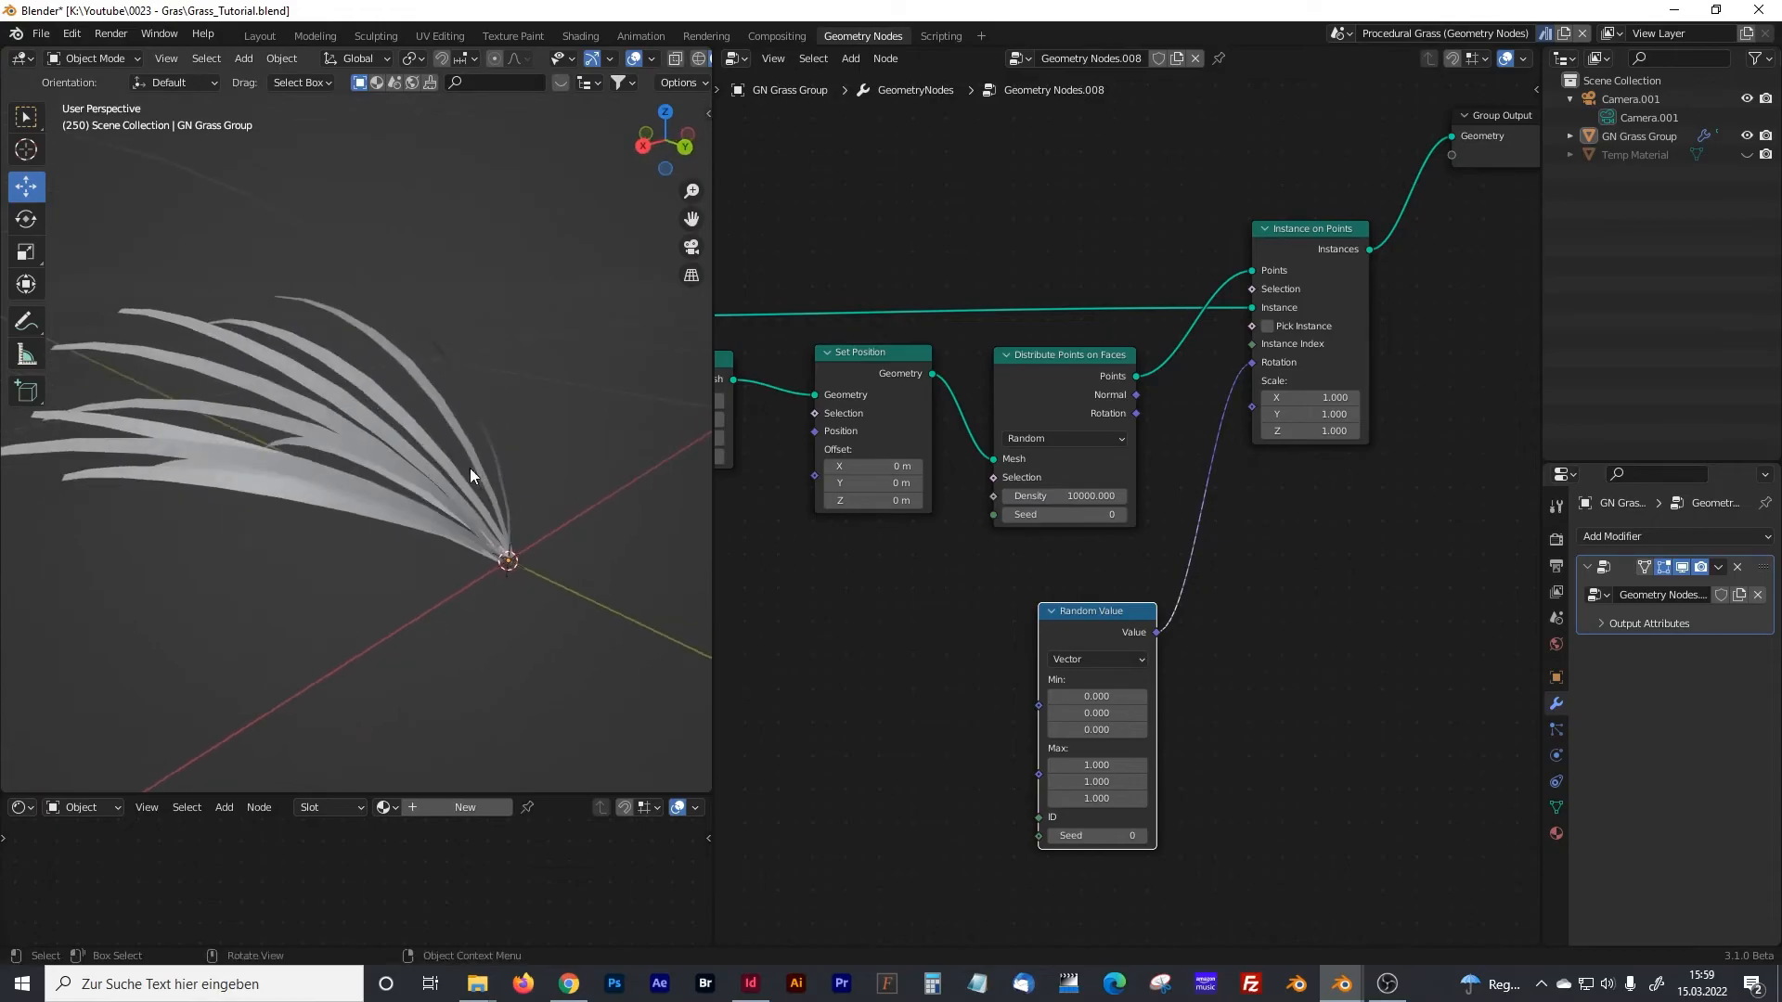
{"action": "left_click", "coordinate": [1110, 767]}
{"action": "type", "text": "0"}
{"action": "key", "text": "Return"}
{"action": "left_click", "coordinate": [1108, 782]}
{"action": "type", "text": "0"}
{"action": "key", "text": "Return"}
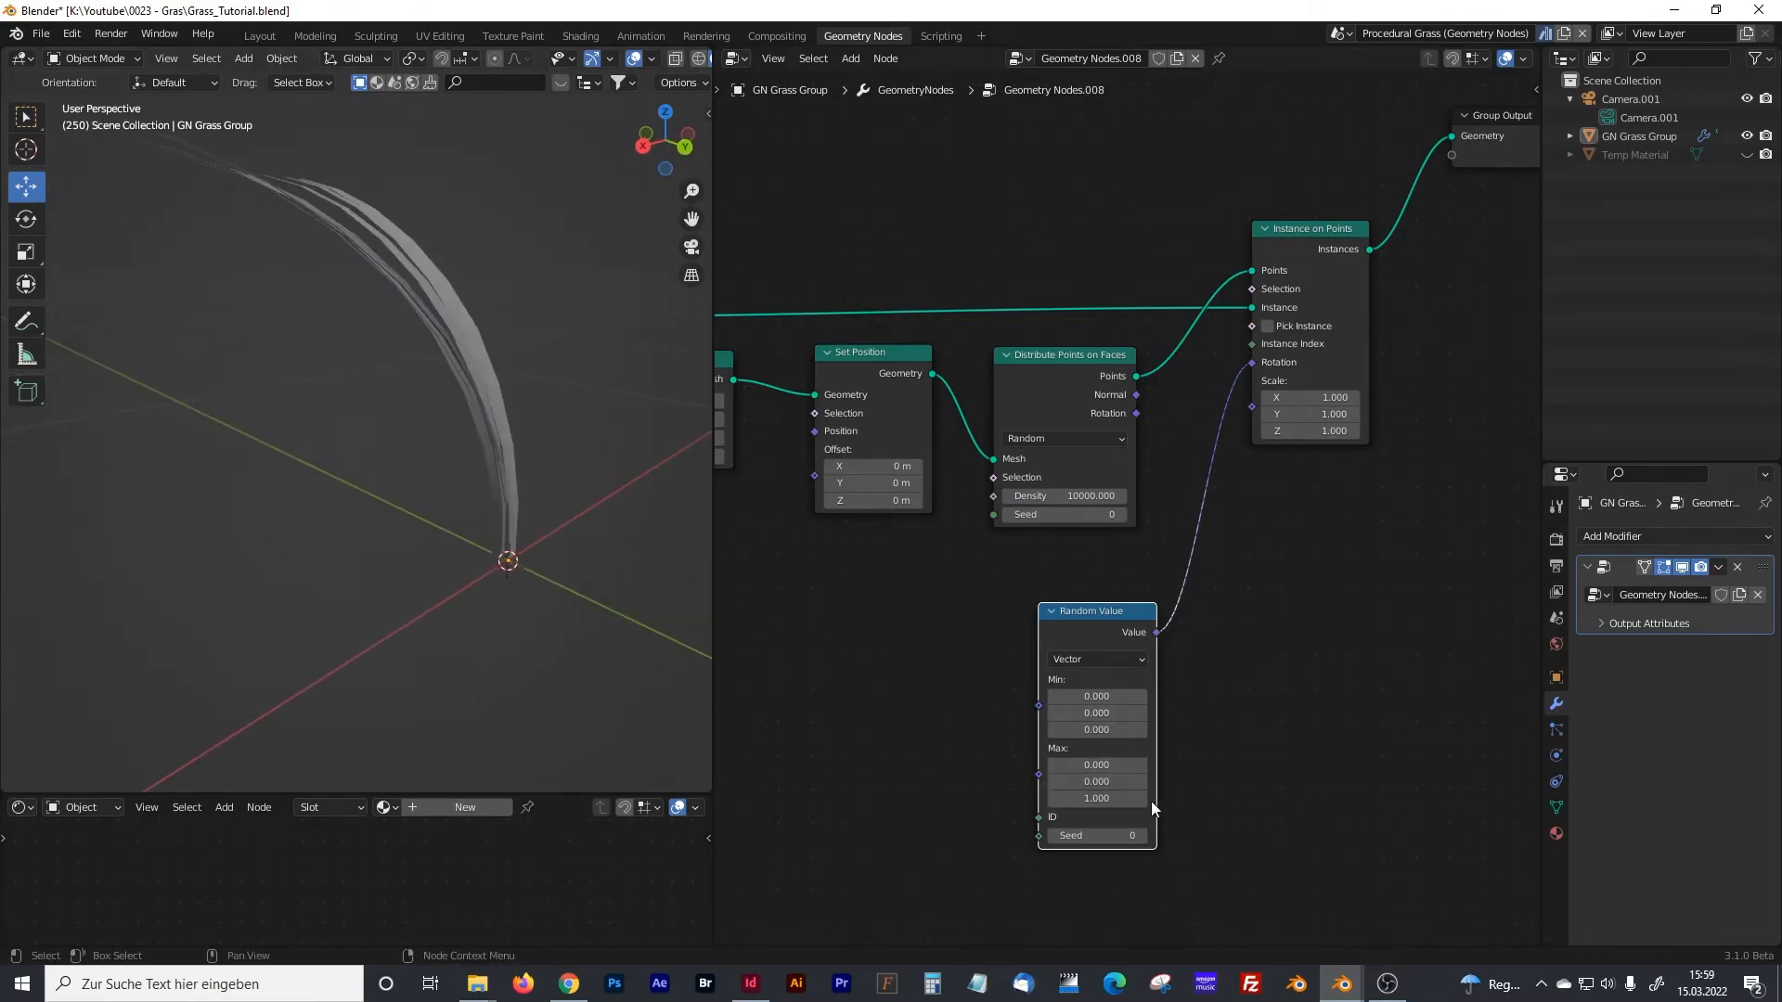
- Set the rotation Random Value node's Max Z to 7.9 and Max X to 1
{"action": "left_click", "coordinate": [1108, 799]}
{"action": "left_click_drag", "start_coordinate": [1108, 799], "coordinate": [1364, 799]}
{"action": "middle_click_drag", "start_coordinate": [505, 575], "coordinate": [432, 580]}
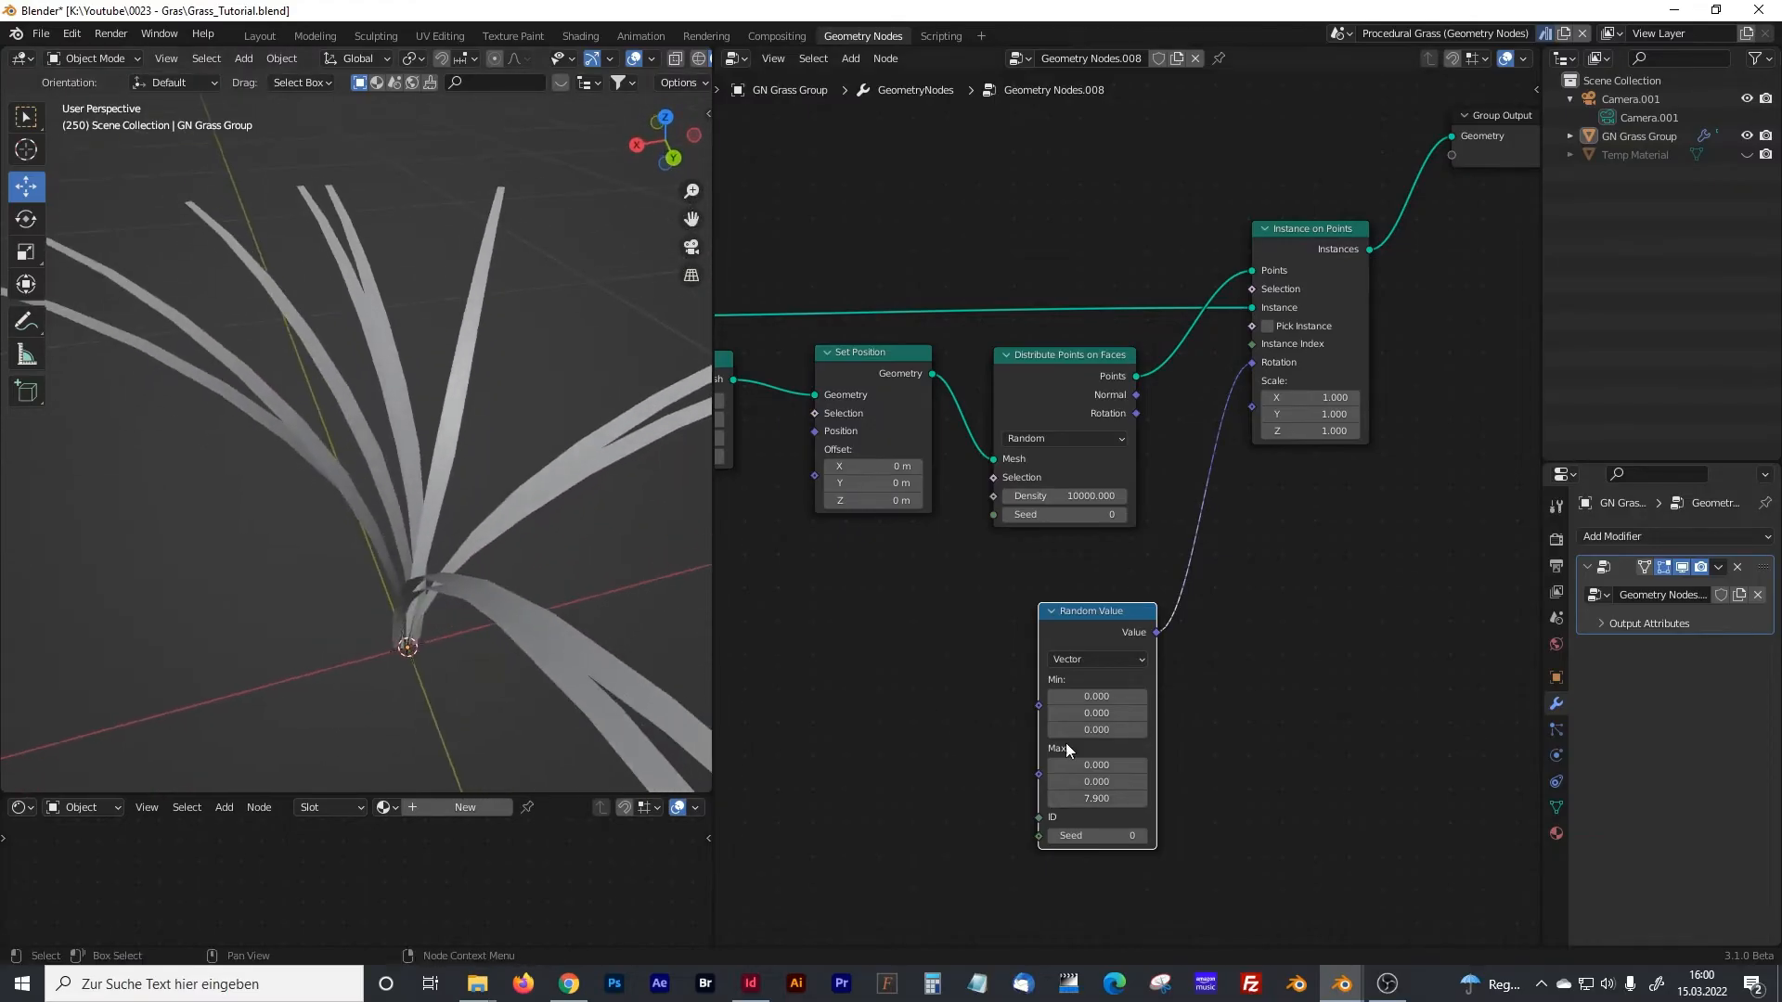
{"action": "left_click", "coordinate": [1096, 763]}
{"action": "type", "text": "1"}
{"action": "key", "text": "Return"}
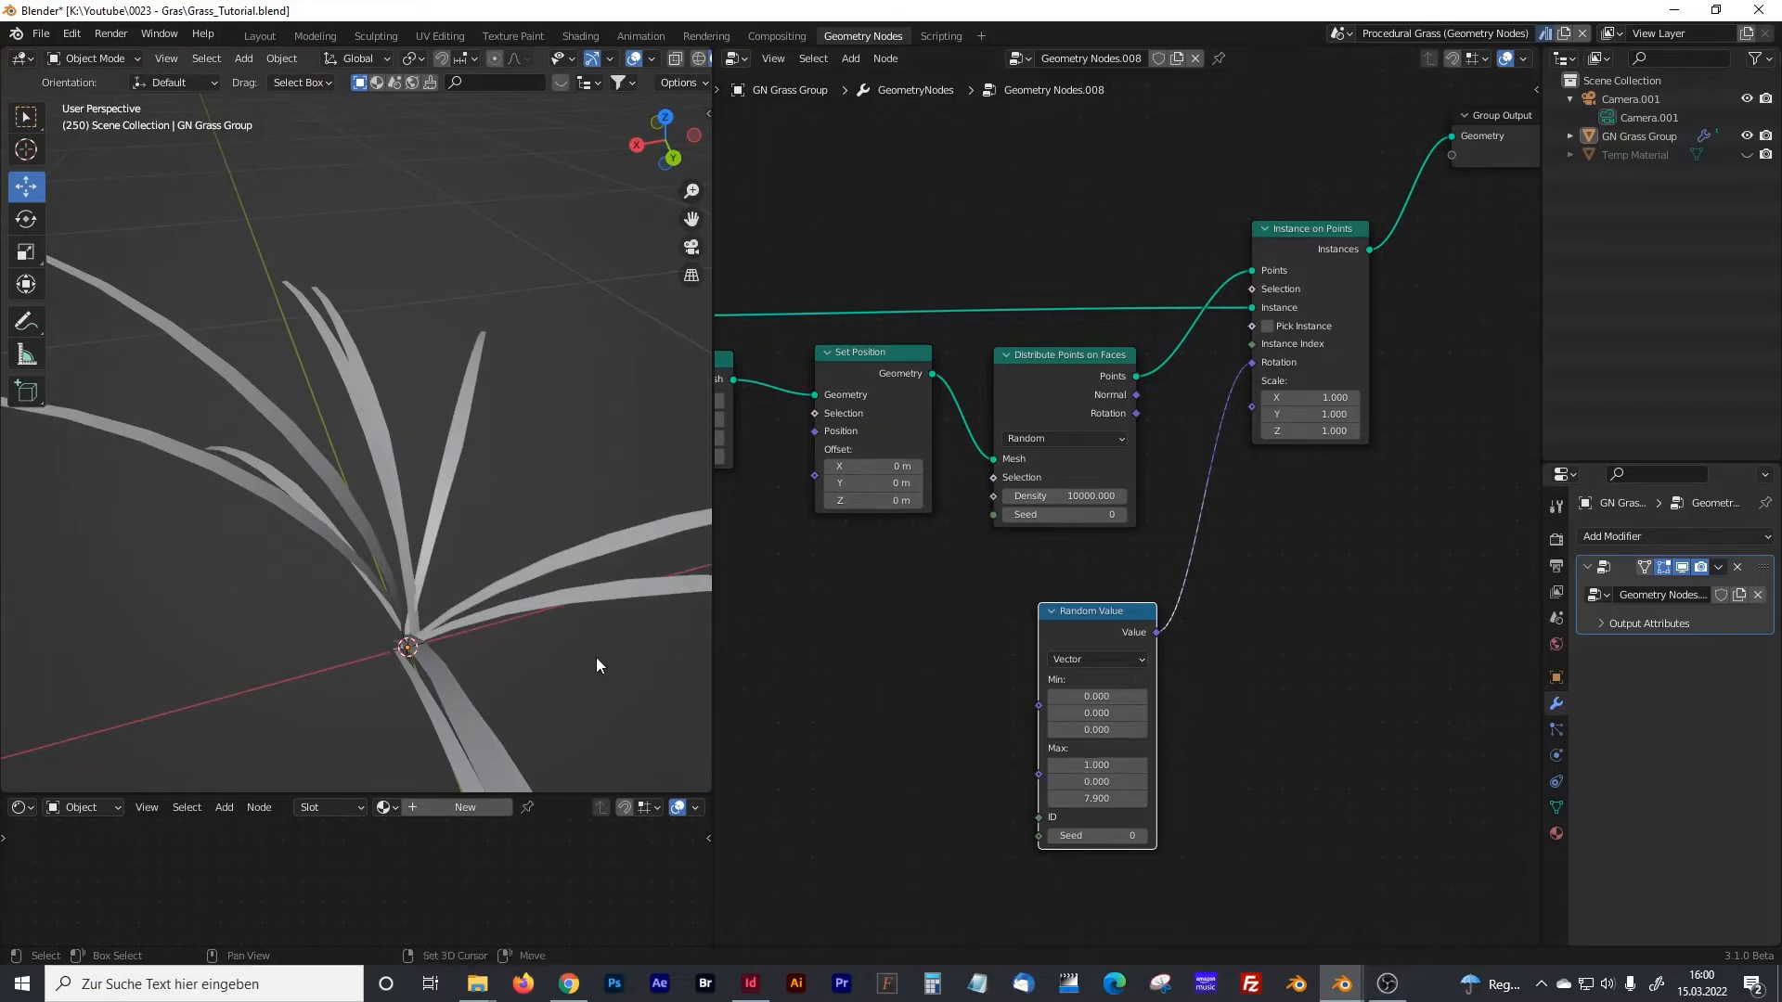
{"action": "middle_click_drag", "start_coordinate": [595, 657], "coordinate": [524, 583]}
{"action": "middle_click_drag", "start_coordinate": [330, 589], "coordinate": [442, 479]}
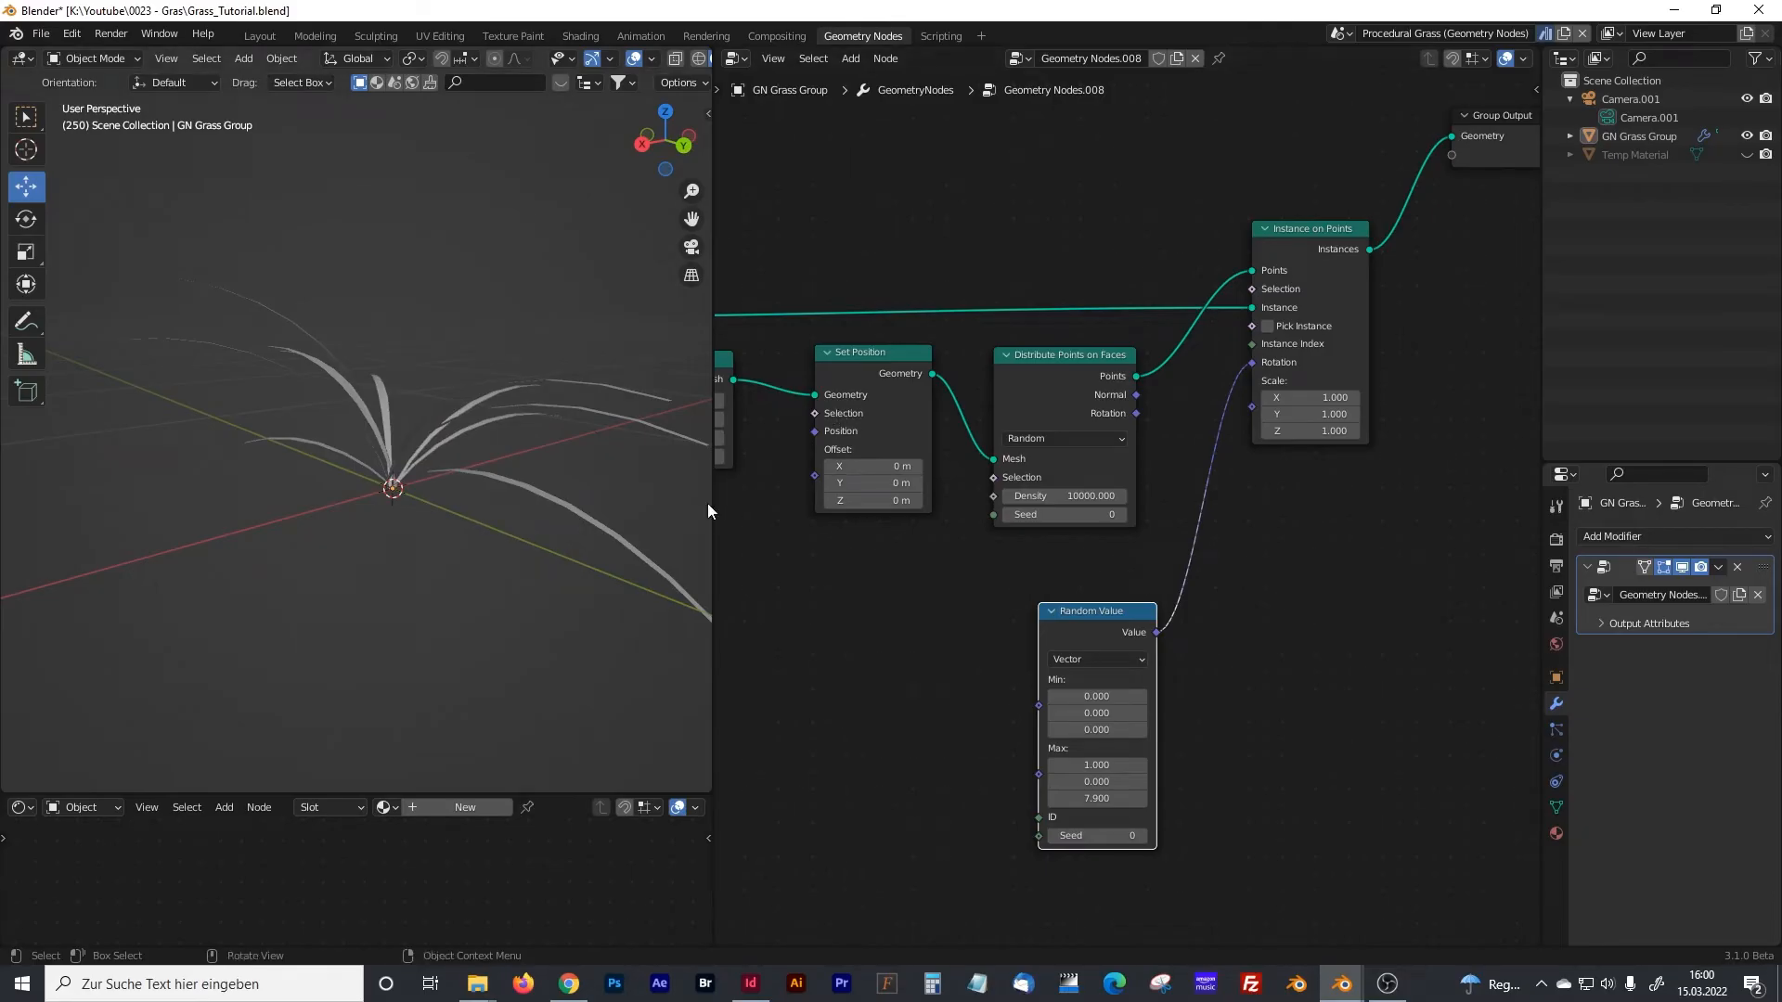
- Set the first value of the Divide node in the Mesh Bending frame to 2.9
{"action": "middle_click_drag", "start_coordinate": [728, 583], "coordinate": [1383, 596]}
{"action": "middle_click_drag", "start_coordinate": [914, 600], "coordinate": [1350, 585]}
{"action": "middle_click_drag", "start_coordinate": [1017, 594], "coordinate": [1286, 576]}
{"action": "middle_click_drag", "start_coordinate": [914, 605], "coordinate": [1403, 592]}
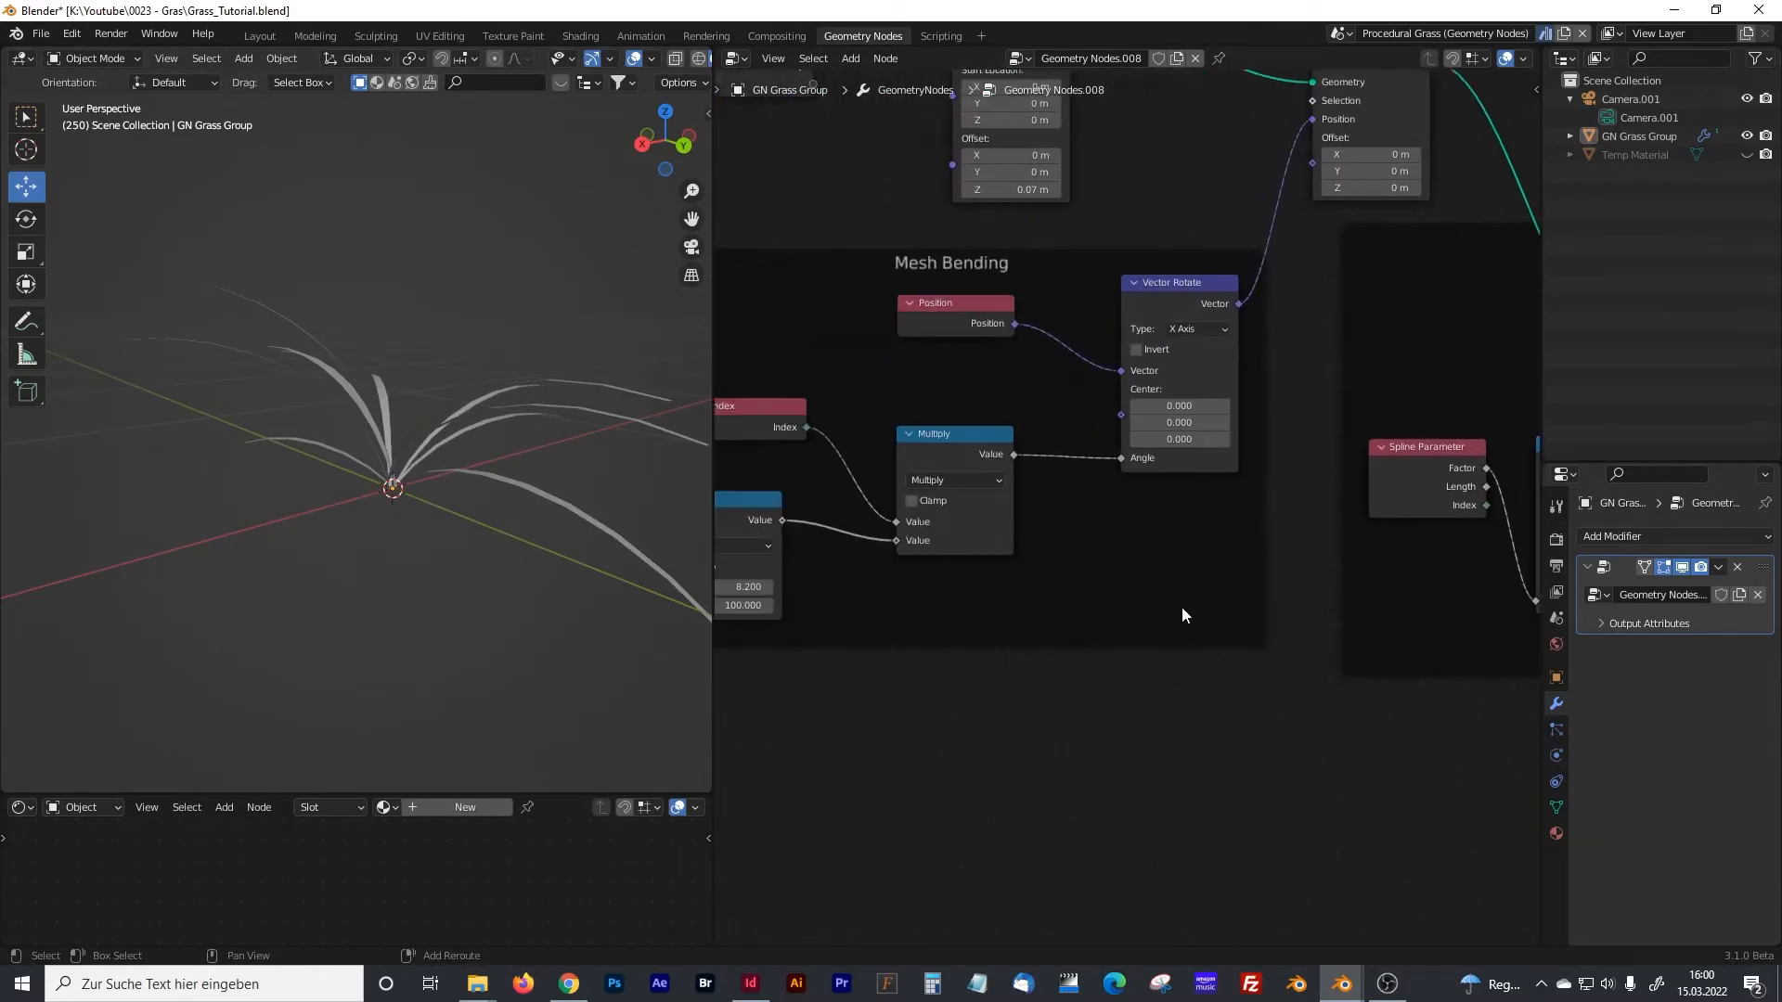
{"action": "middle_click_drag", "start_coordinate": [1104, 607], "coordinate": [1315, 619]}
{"action": "left_click_drag", "start_coordinate": [960, 595], "coordinate": [913, 595]}
- Reduce the Mesh Line node's Count to 7 to shorten the grass blades
{"action": "middle_click_drag", "start_coordinate": [1098, 272], "coordinate": [966, 538]}
{"action": "left_click", "coordinate": [1040, 329]}
{"action": "left_click", "coordinate": [1041, 330]}
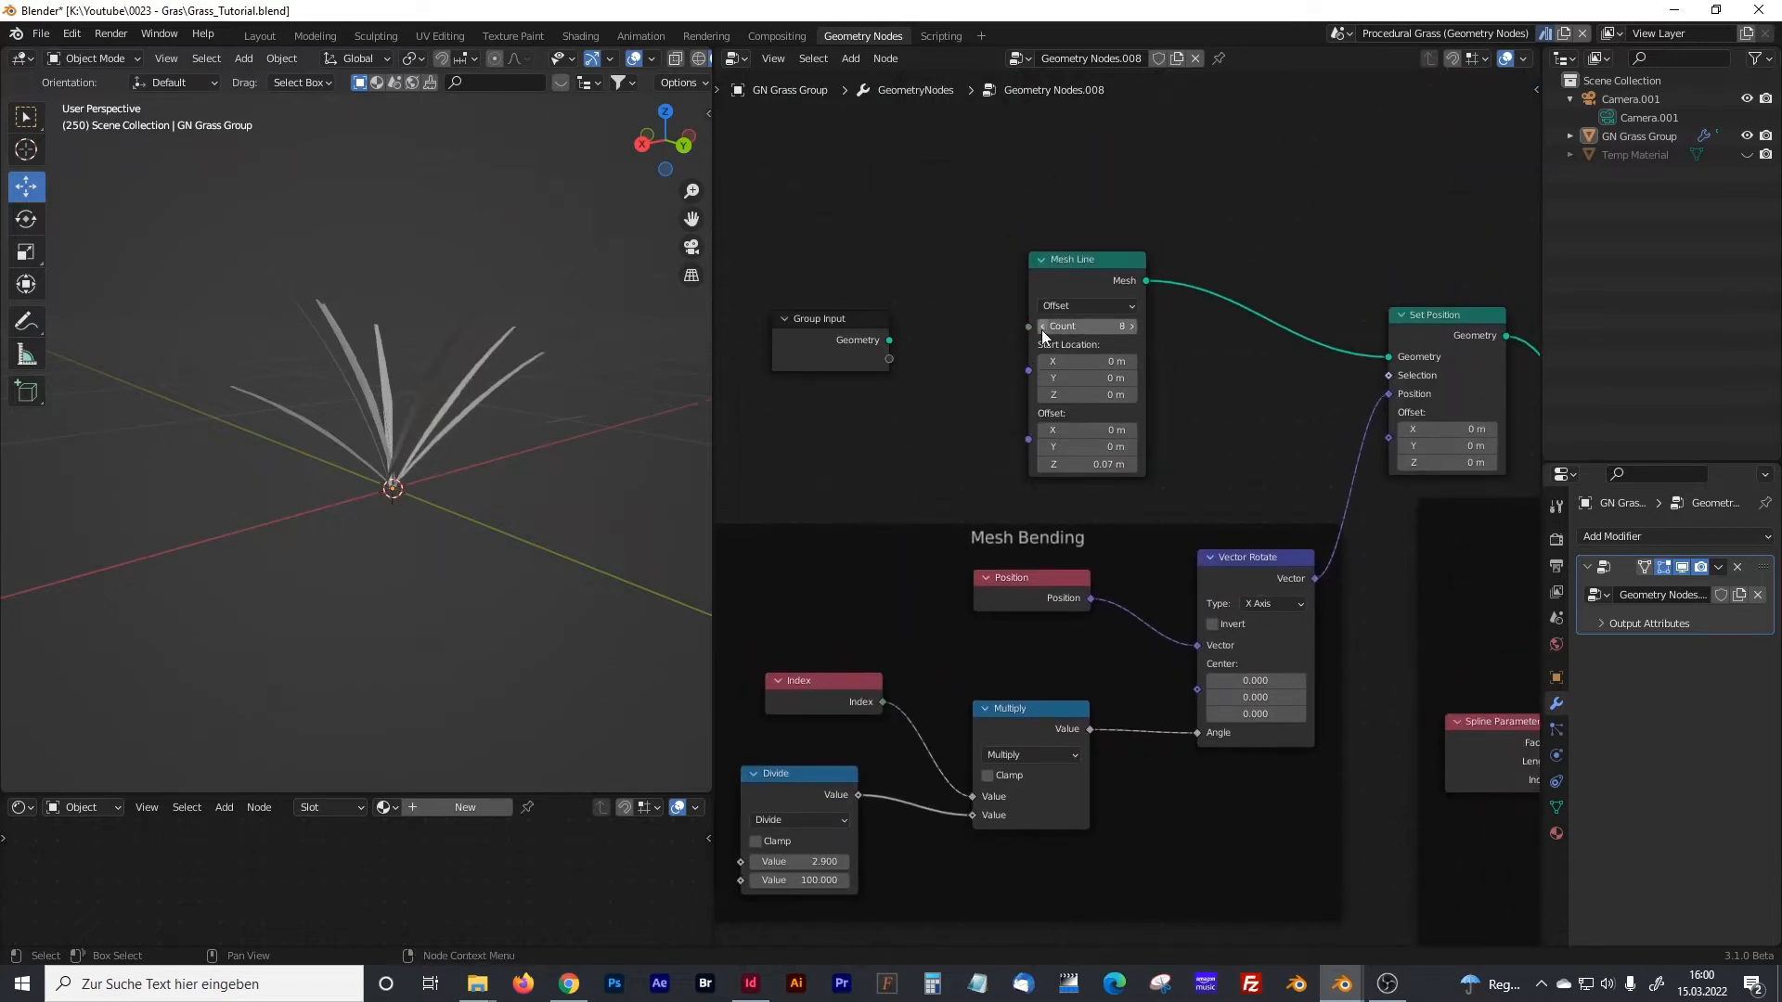
{"action": "left_click", "coordinate": [1041, 330]}
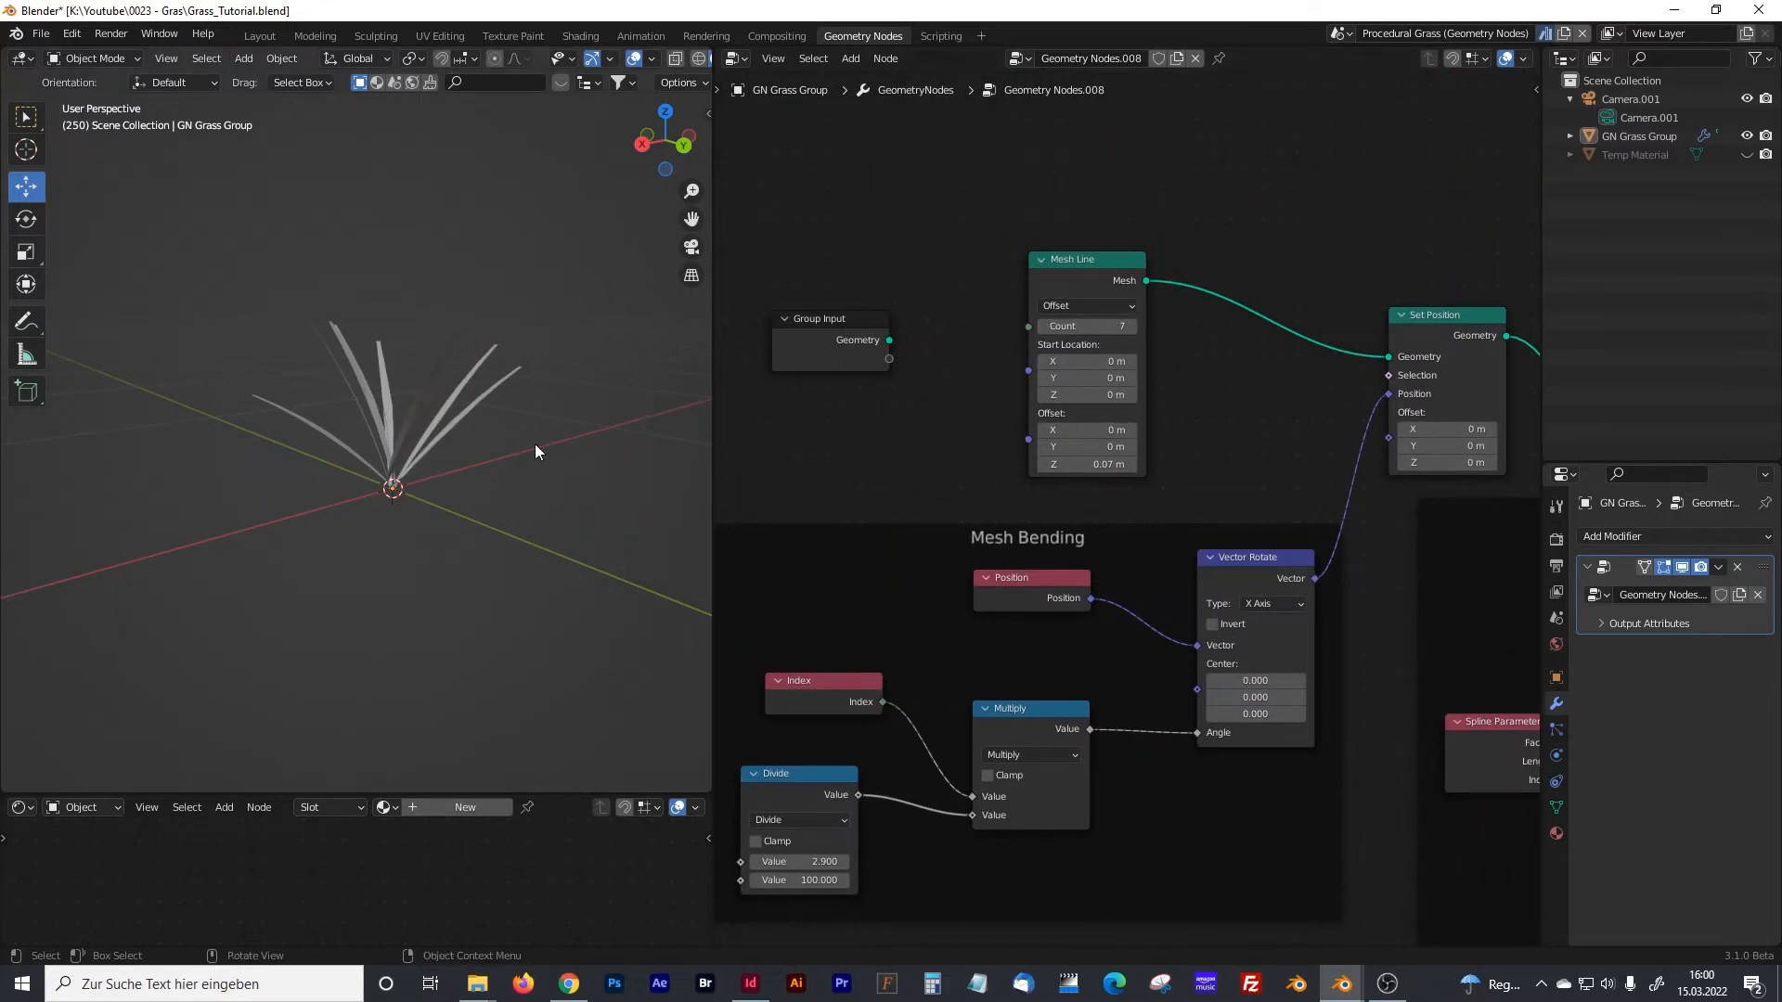
- Set the first value of the Divide node in the Mesh Bending frame to 7.7
{"action": "scroll", "coordinate": [1036, 348], "scroll_direction": "up", "scroll_amount": 1}
{"action": "scroll", "coordinate": [1035, 349], "scroll_direction": "up", "scroll_amount": 1}
{"action": "middle_click_drag", "start_coordinate": [548, 508], "coordinate": [633, 468]}
{"action": "middle_click_drag", "start_coordinate": [846, 693], "coordinate": [1182, 452]}
{"action": "mouse_move", "coordinate": [1038, 752]}
{"action": "left_mouse_down"}
{"action": "mouse_move", "coordinate": [1142, 752]}
{"action": "mouse_move", "coordinate": [1054, 750]}
{"action": "left_mouse_up"}
- Try a Mesh Line Count of 6, then return it to 7
{"action": "middle_click_drag", "start_coordinate": [1224, 410], "coordinate": [990, 640]}
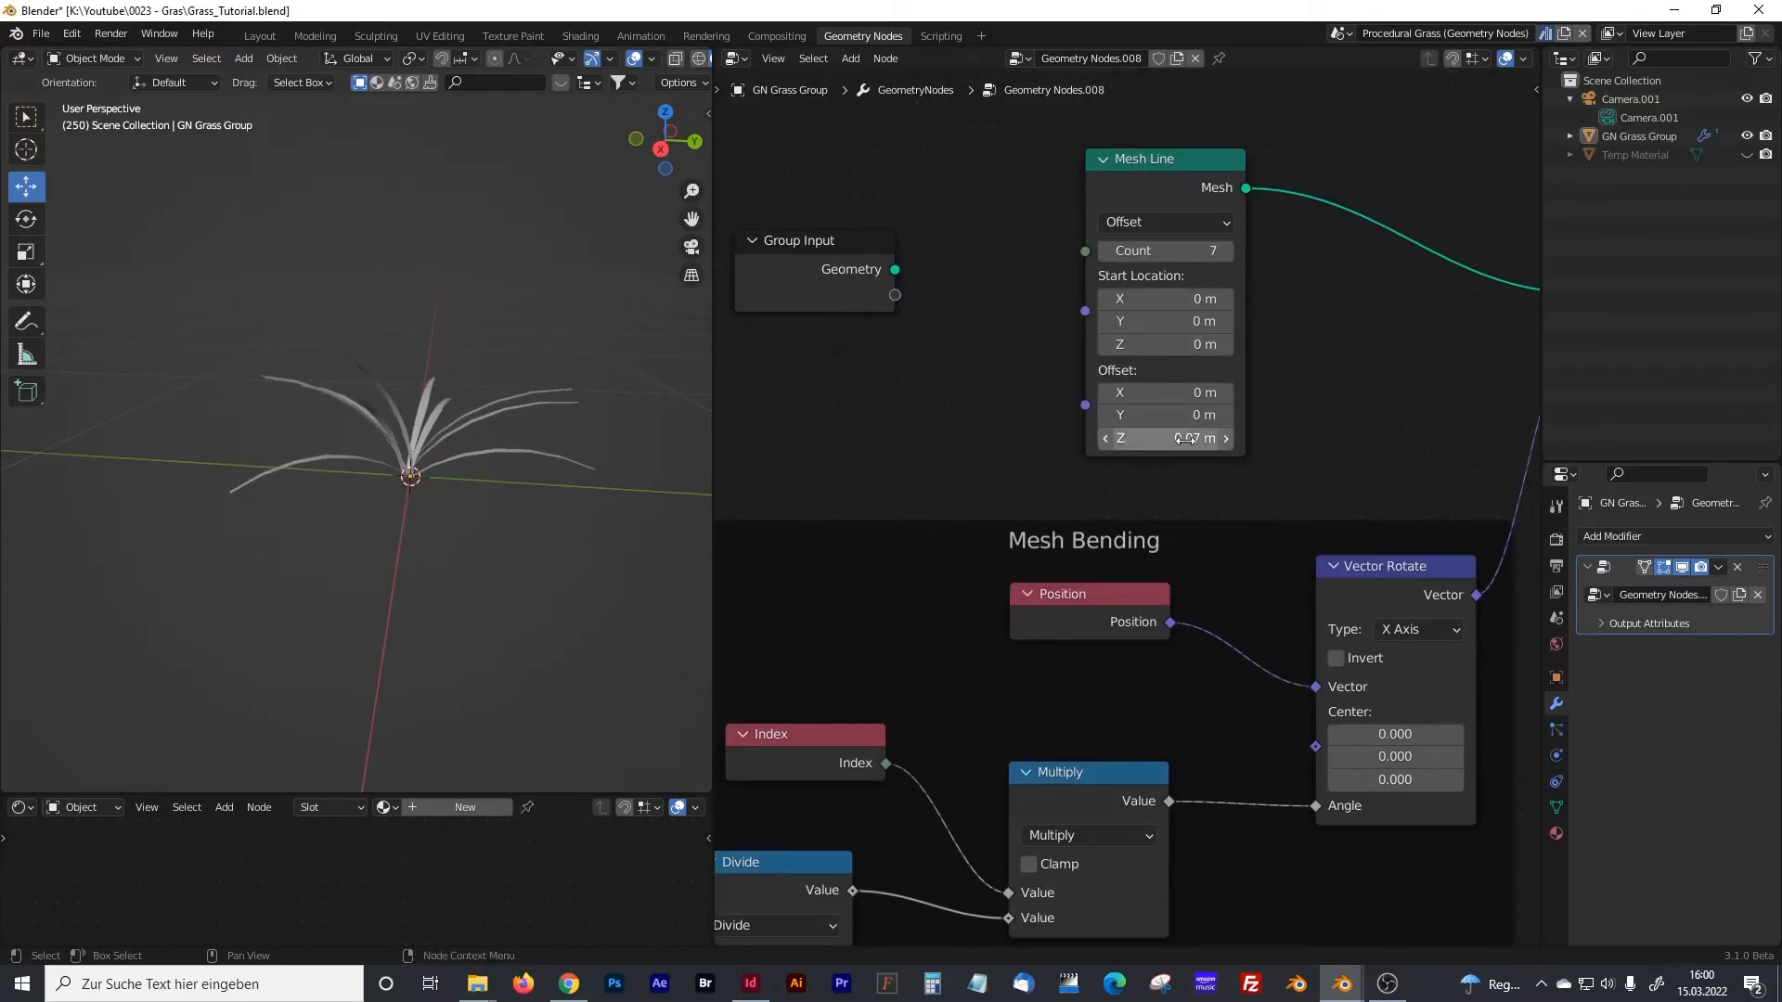
{"action": "left_click", "coordinate": [1104, 252]}
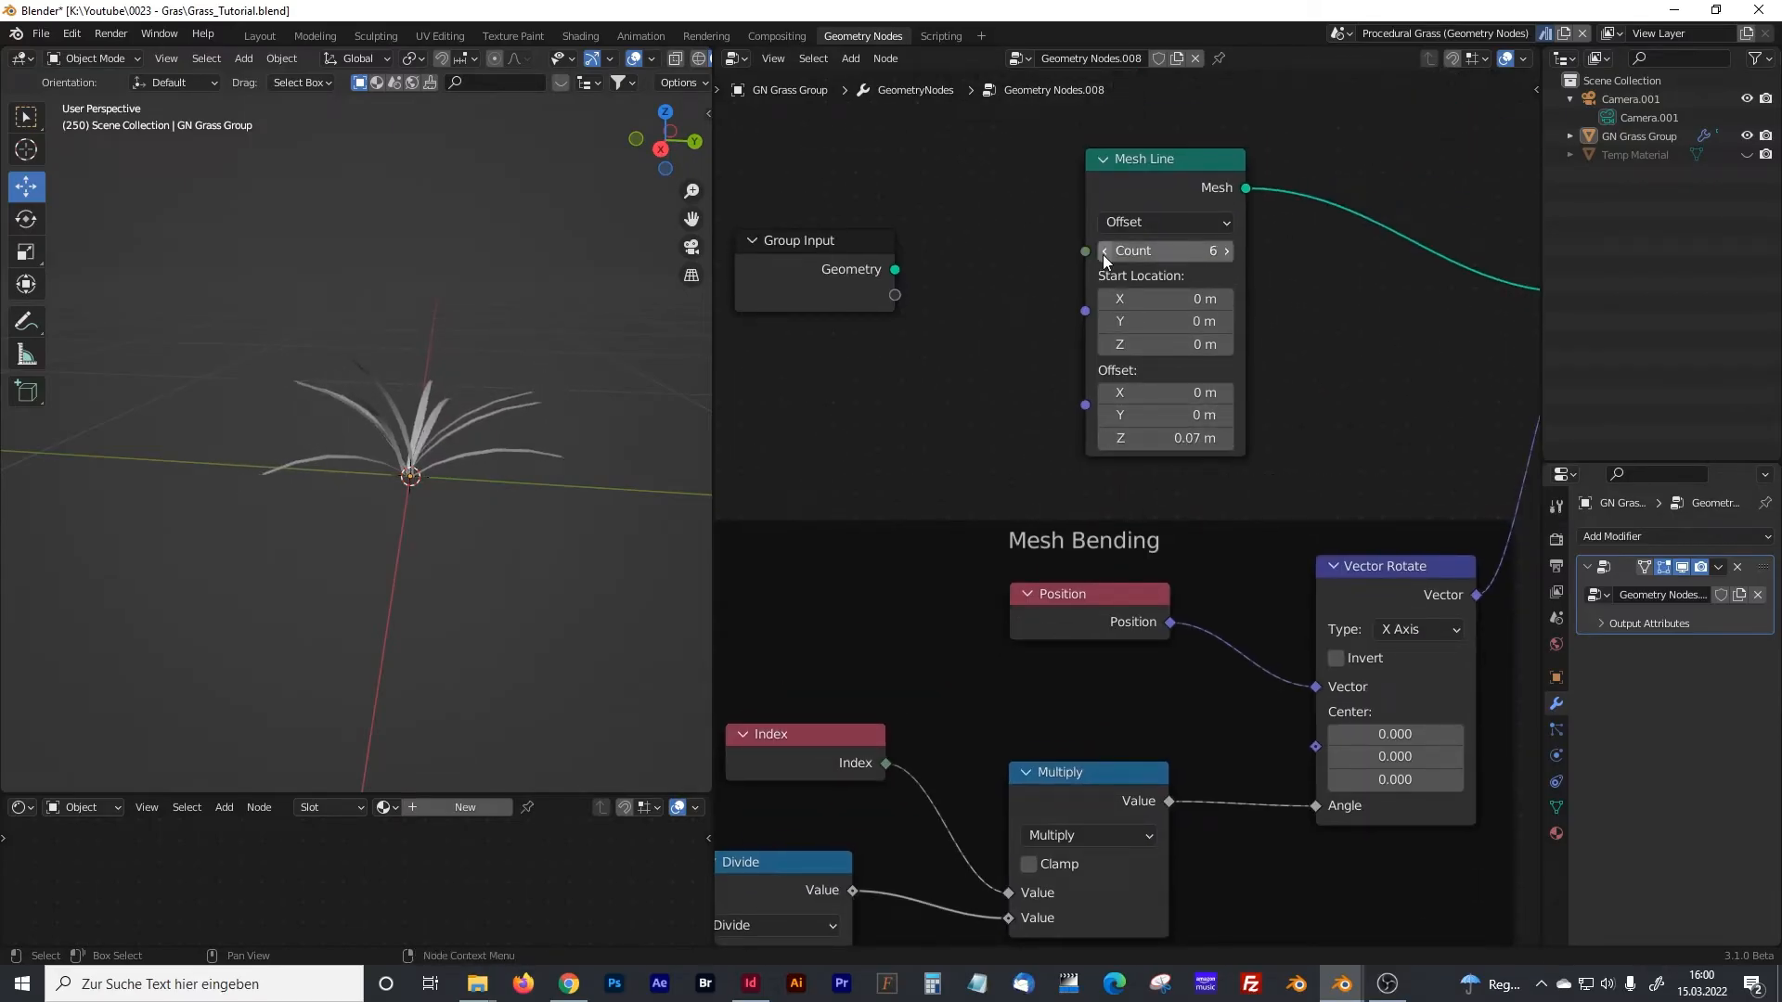
{"action": "left_click", "coordinate": [1227, 251]}
- Set the Max Z of the Random Value node feeding the instance Rotation to 12.8
{"action": "middle_click_drag", "start_coordinate": [1233, 533], "coordinate": [719, 353]}
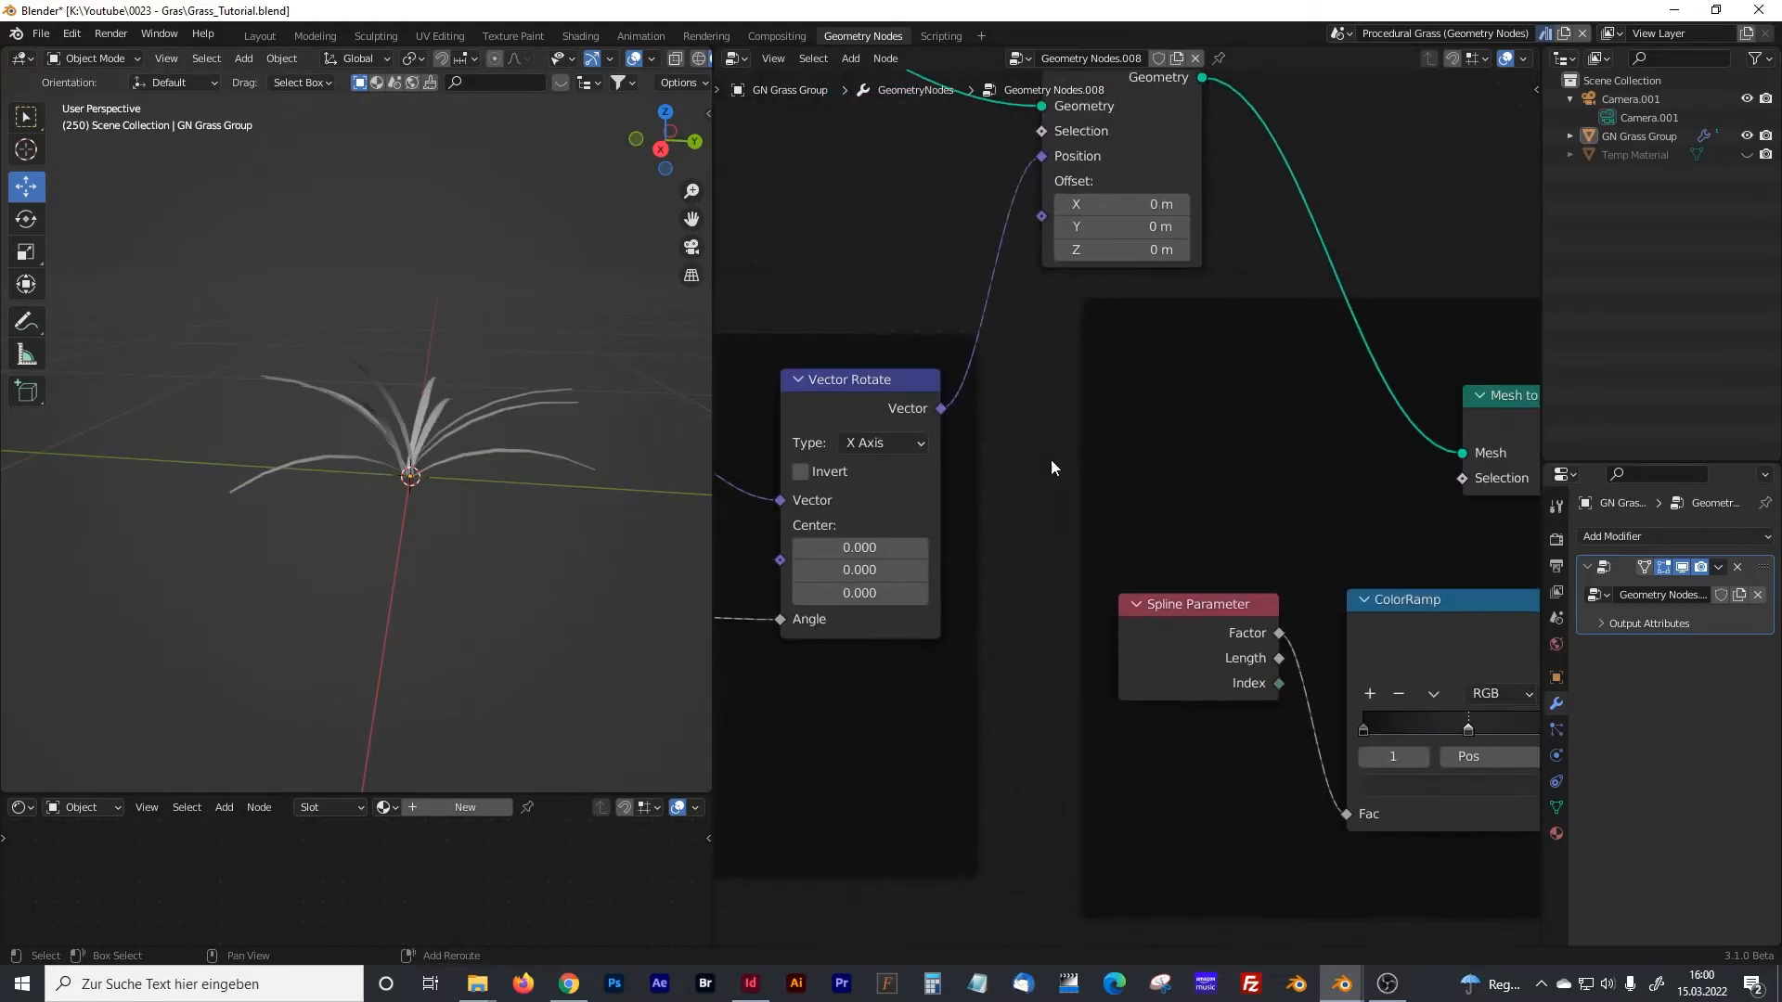
{"action": "middle_click_drag", "start_coordinate": [1374, 561], "coordinate": [1161, 507]}
{"action": "middle_click_drag", "start_coordinate": [1273, 525], "coordinate": [1102, 510]}
{"action": "middle_click_drag", "start_coordinate": [1411, 599], "coordinate": [915, 465]}
{"action": "middle_click_drag", "start_coordinate": [1236, 602], "coordinate": [1118, 586]}
{"action": "scroll", "coordinate": [1117, 586], "scroll_direction": "down", "scroll_amount": 7}
{"action": "middle_click_drag", "start_coordinate": [1268, 561], "coordinate": [971, 553]}
{"action": "middle_click_drag", "start_coordinate": [1266, 558], "coordinate": [852, 531]}
{"action": "middle_click_drag", "start_coordinate": [1121, 526], "coordinate": [1070, 506]}
{"action": "scroll", "coordinate": [1200, 605], "scroll_direction": "up", "scroll_amount": 3}
{"action": "scroll", "coordinate": [1200, 605], "scroll_direction": "up", "scroll_amount": 2}
{"action": "middle_click_drag", "start_coordinate": [1167, 616], "coordinate": [1278, 559]}
{"action": "left_click_drag", "start_coordinate": [1109, 619], "coordinate": [1158, 619]}
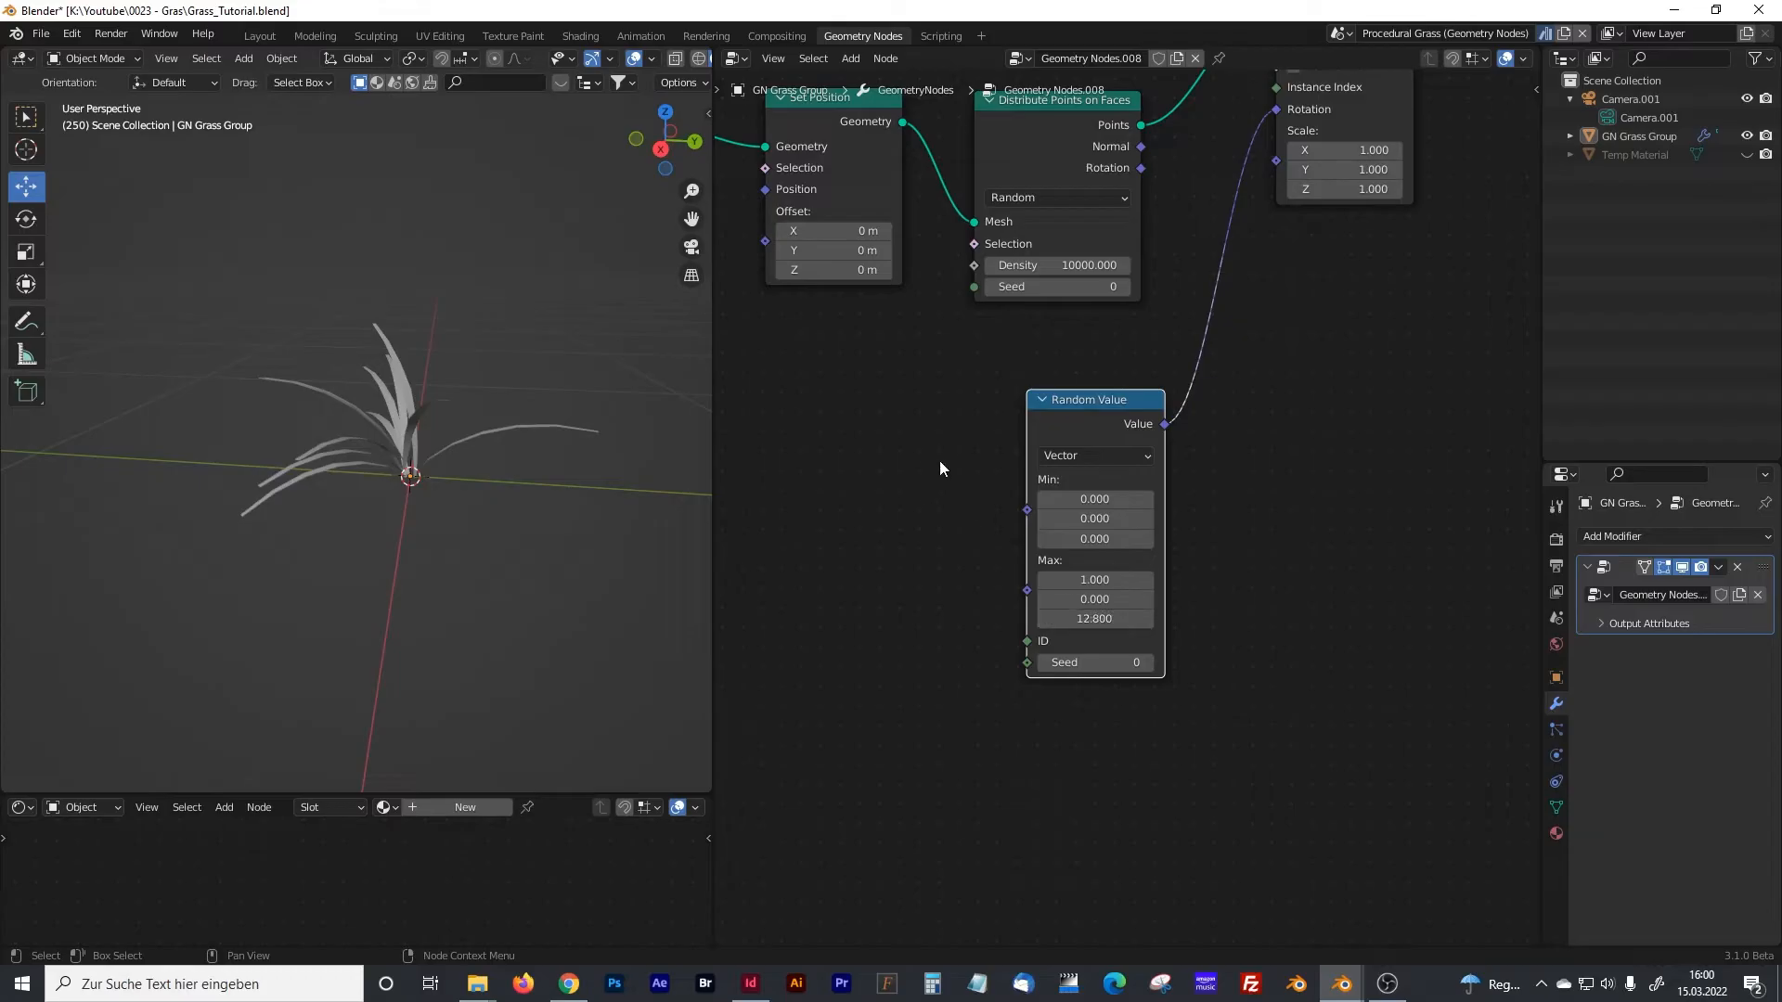
- Space out the Distribute Points on Faces, Instance on Points and Random Value nodes
{"action": "middle_click_drag", "start_coordinate": [1080, 100], "coordinate": [1016, 231]}
{"action": "left_click_drag", "start_coordinate": [1016, 231], "coordinate": [995, 222]}
{"action": "left_click_drag", "start_coordinate": [1223, 99], "coordinate": [1279, 103]}
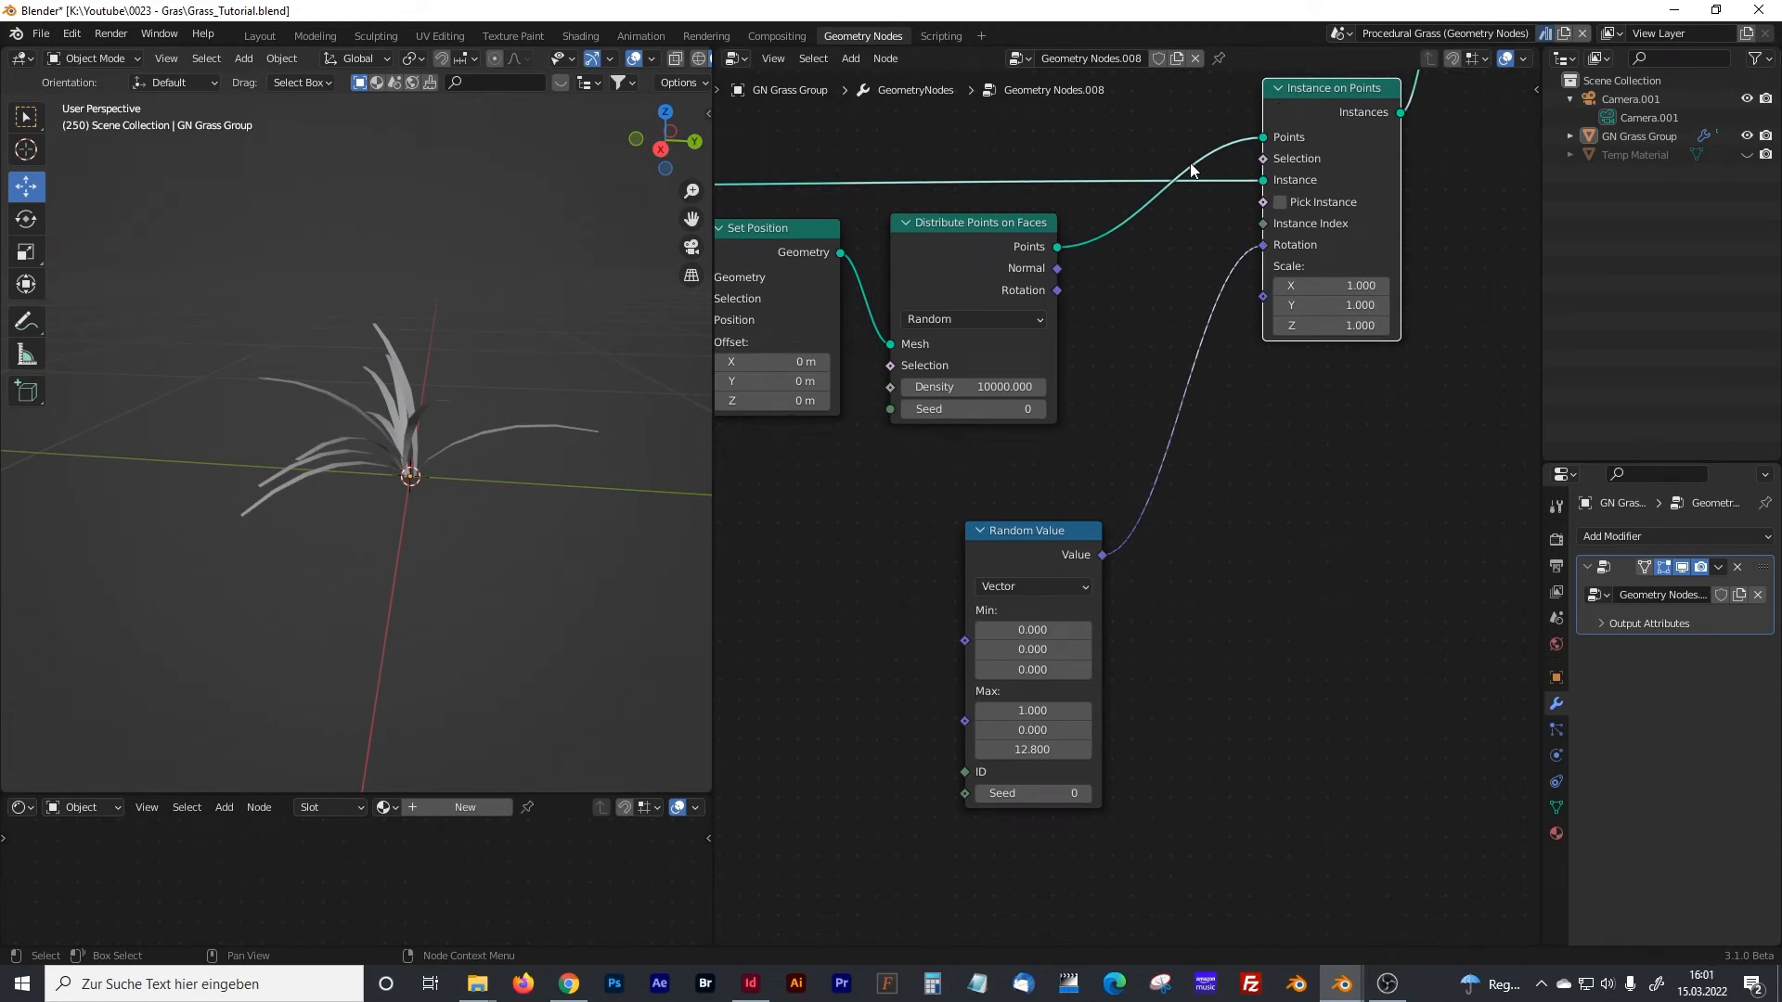
{"action": "left_click_drag", "start_coordinate": [970, 555], "coordinate": [946, 550]}
- Duplicate the Random Value node, place the copy beside the original and set its data type to Float
{"action": "left_click", "coordinate": [1006, 525]}
{"action": "key", "text": "shift+d"}
{"action": "left_click", "coordinate": [1200, 554]}
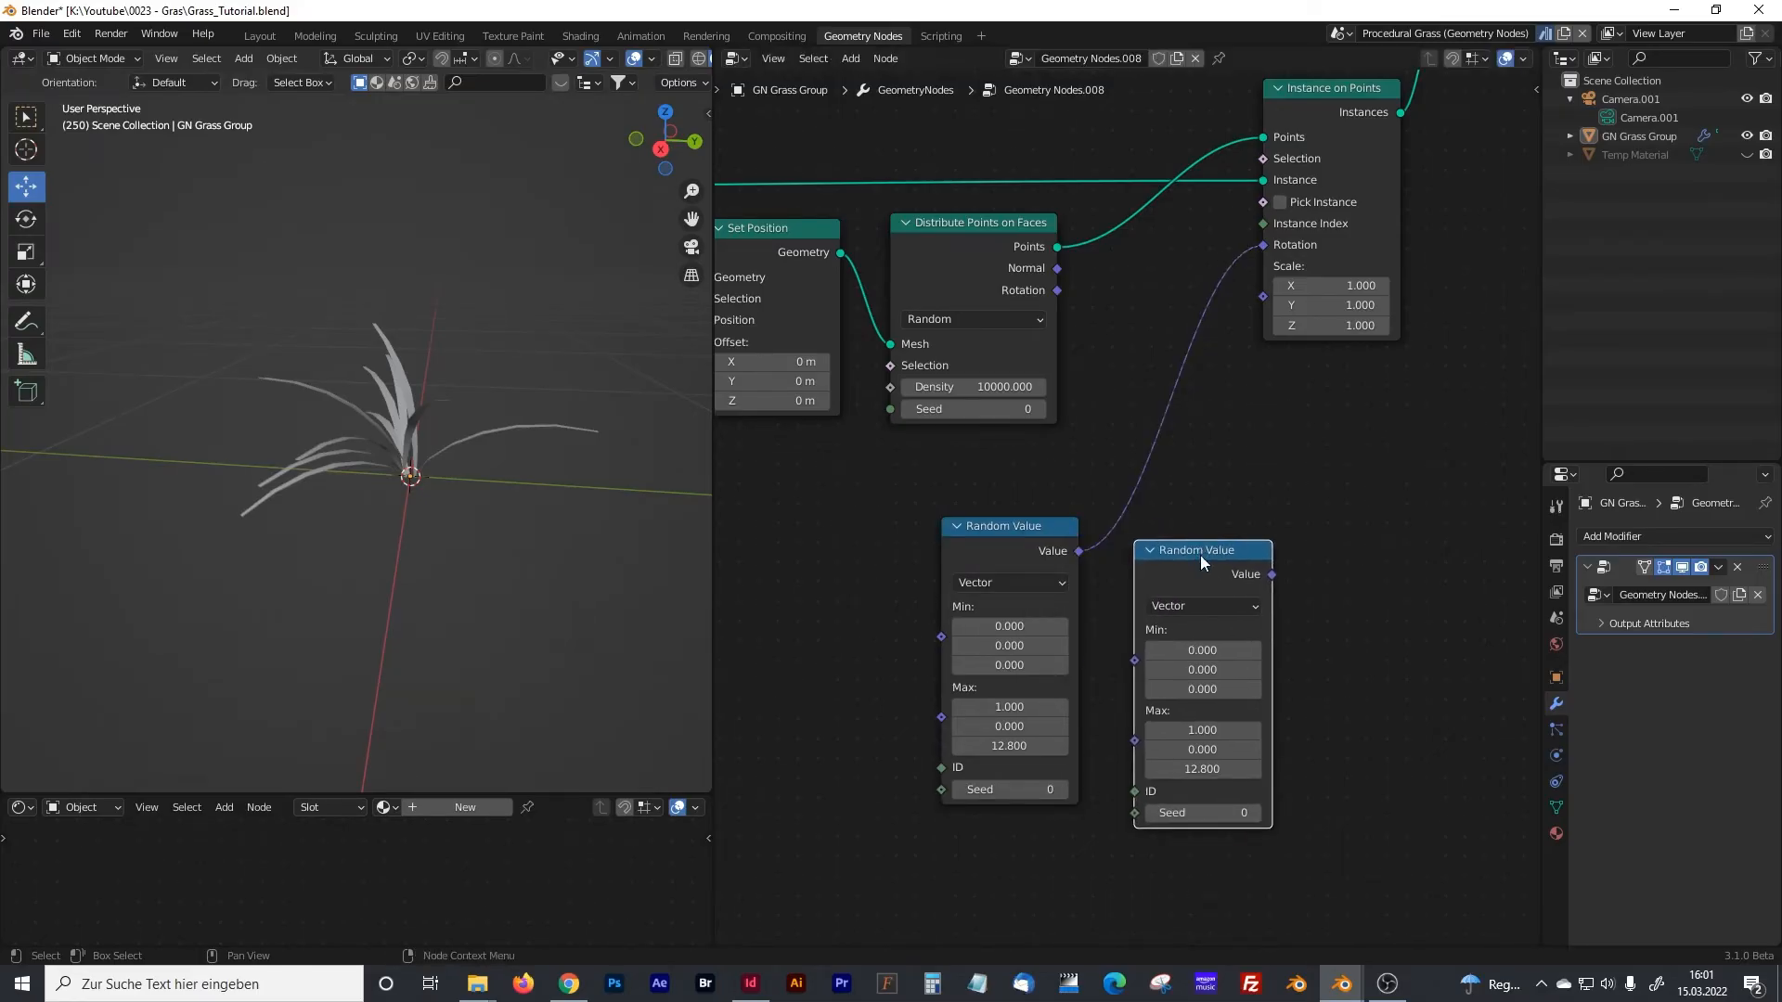
{"action": "left_click", "coordinate": [1180, 606]}
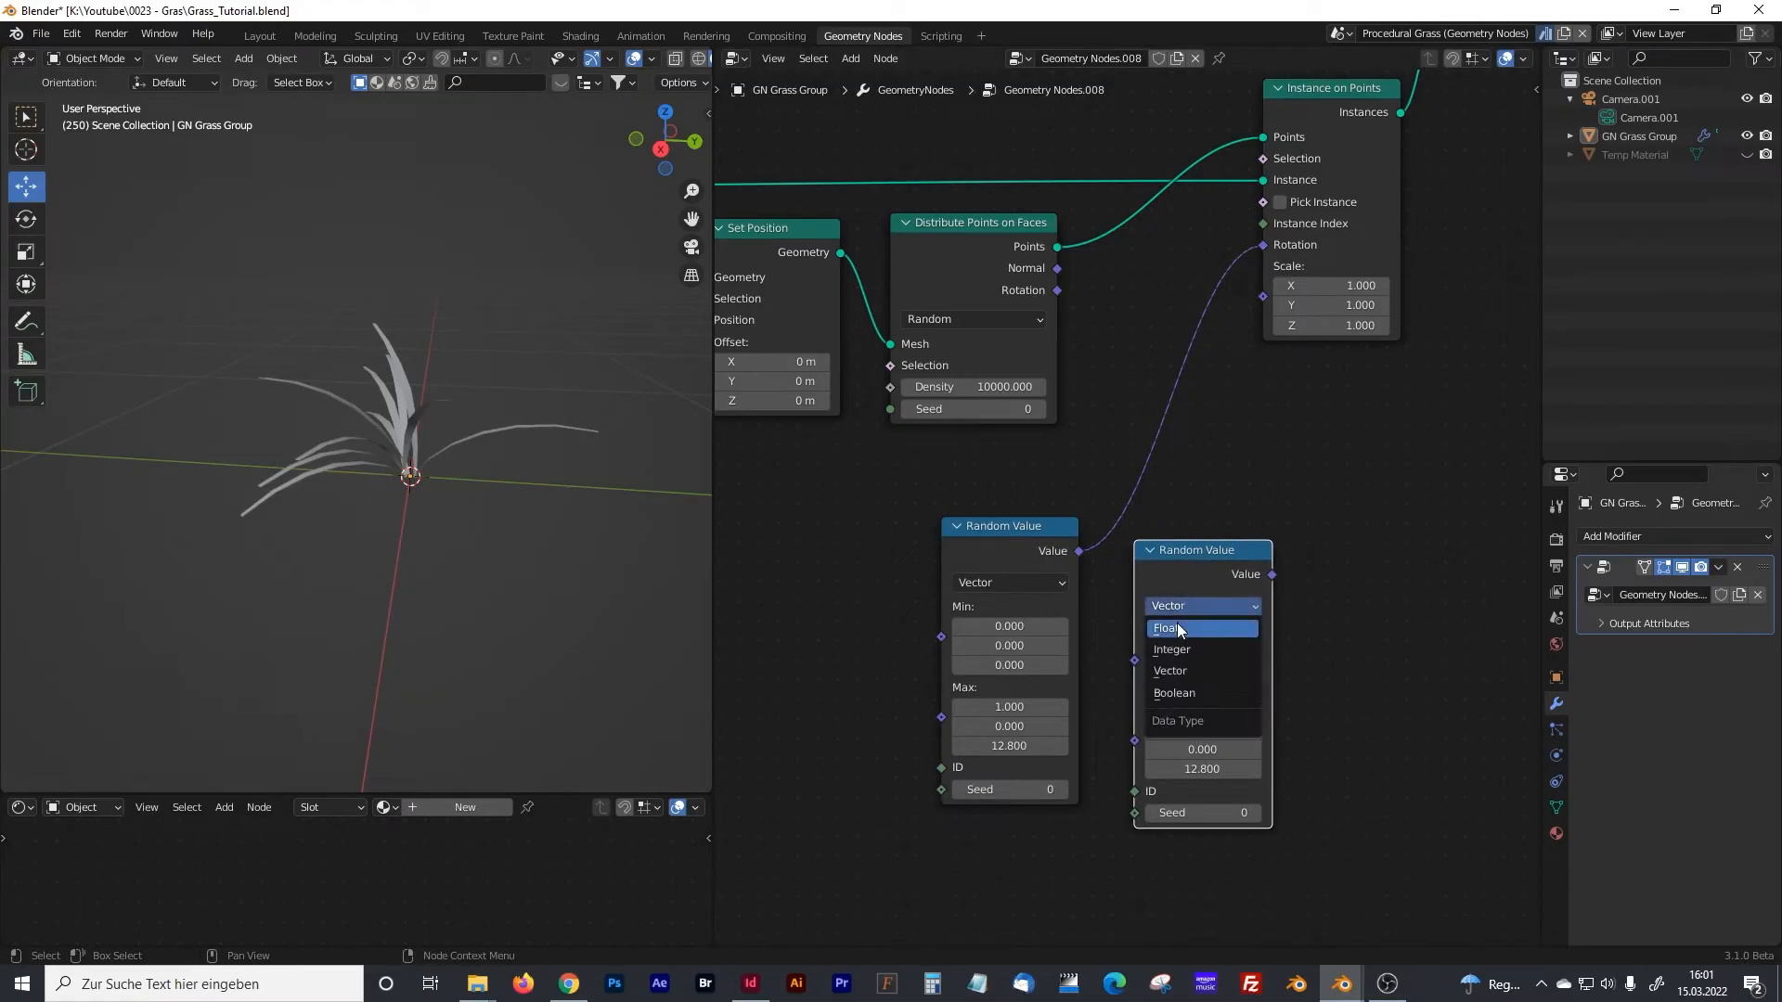
{"action": "left_click", "coordinate": [1183, 626]}
- Connect the Float Random Value to the Scale input of Instance on Points, with Min 0.7 and Max 1.1
{"action": "left_click_drag", "start_coordinate": [1271, 574], "coordinate": [1253, 302]}
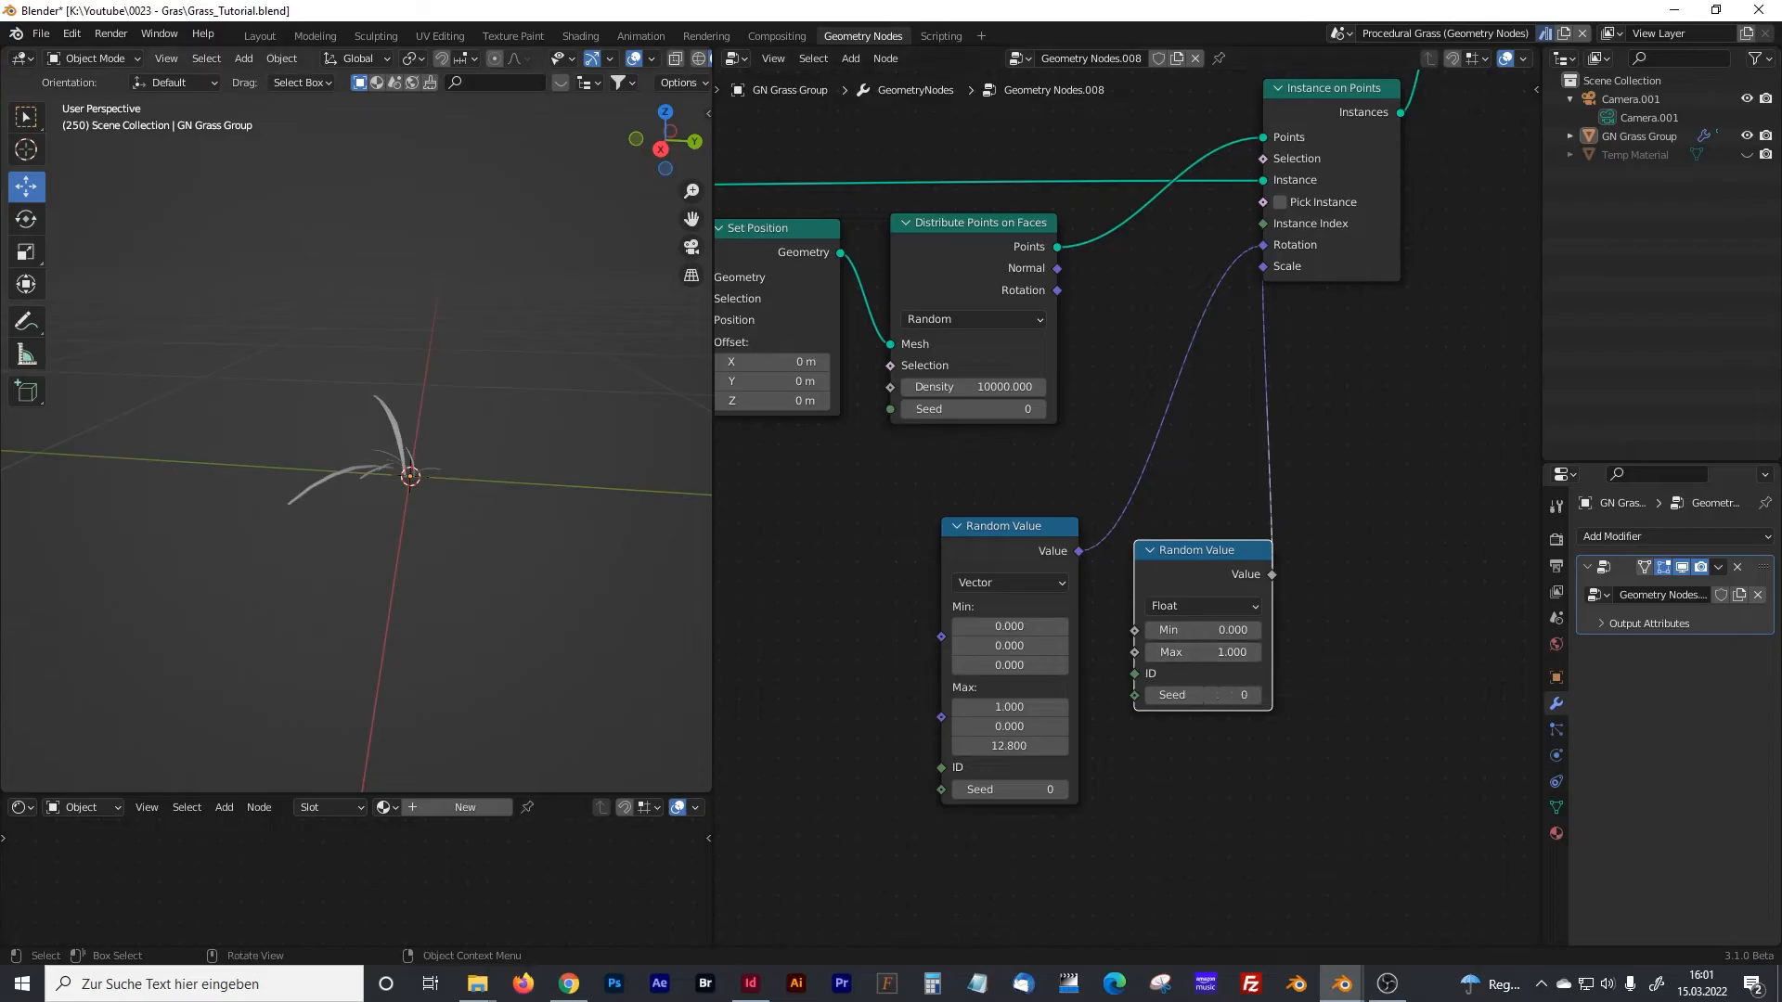
{"action": "mouse_move", "coordinate": [1232, 630]}
{"action": "left_mouse_down"}
{"action": "mouse_move", "coordinate": [1262, 631]}
{"action": "mouse_move", "coordinate": [1249, 651]}
{"action": "left_mouse_up"}
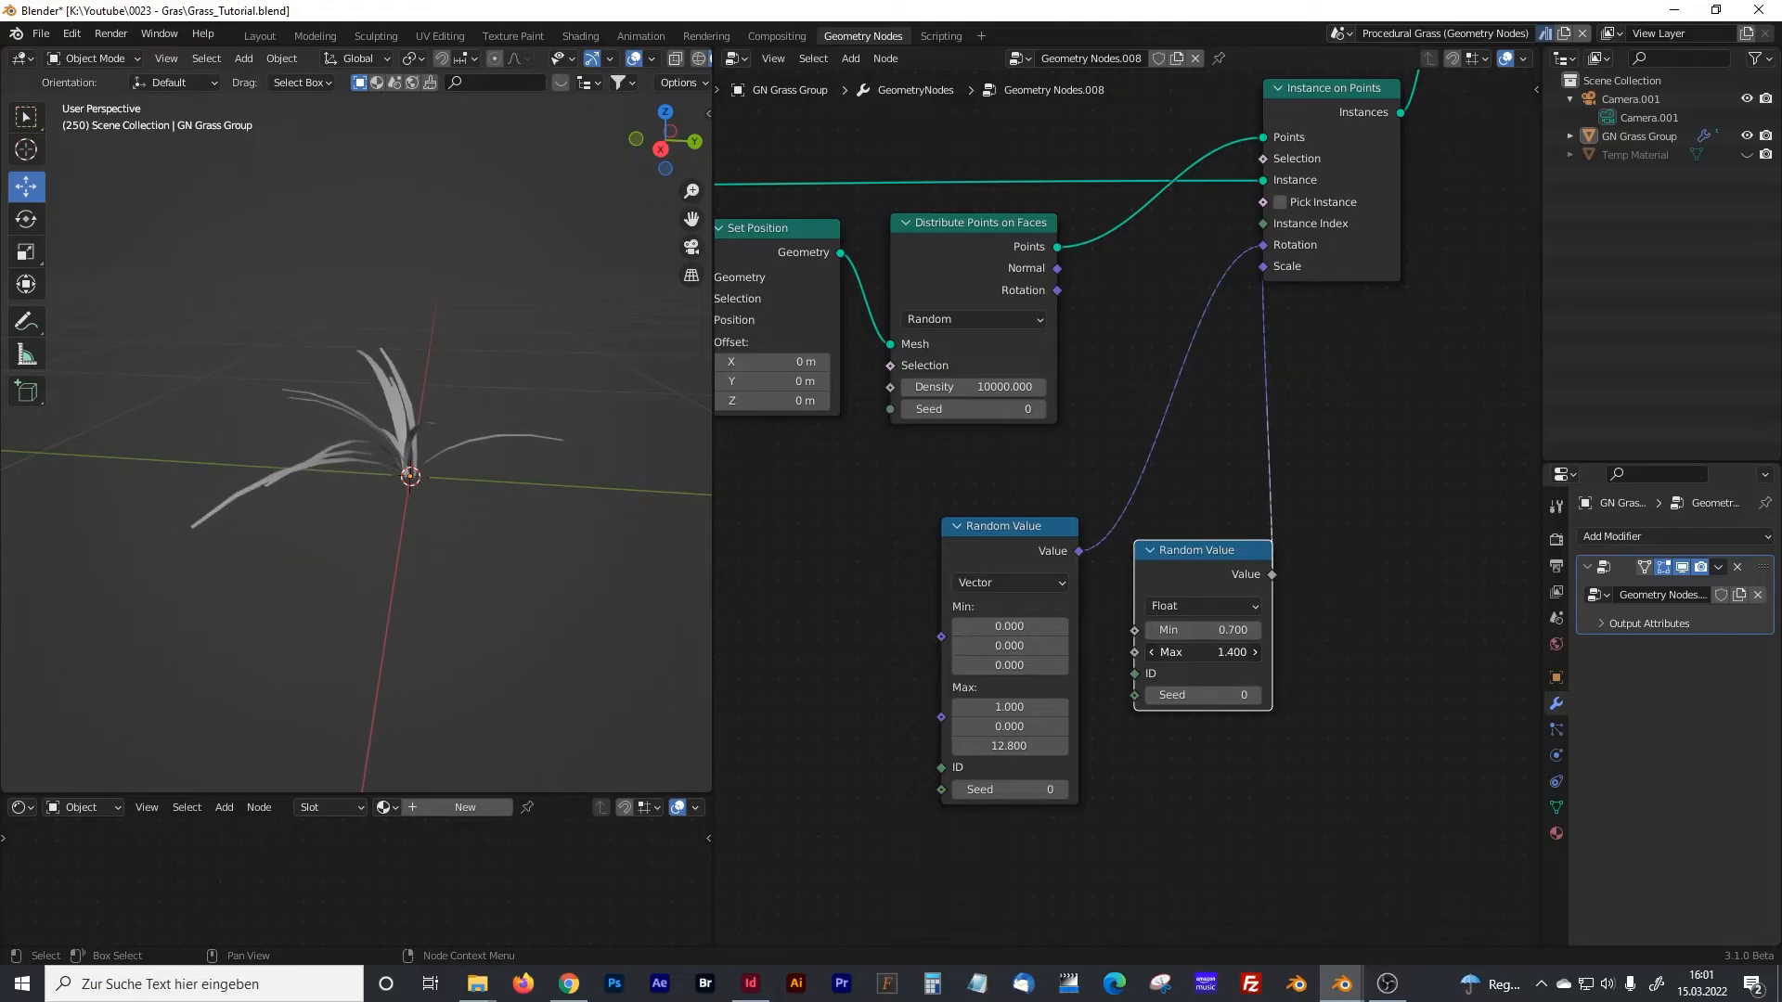
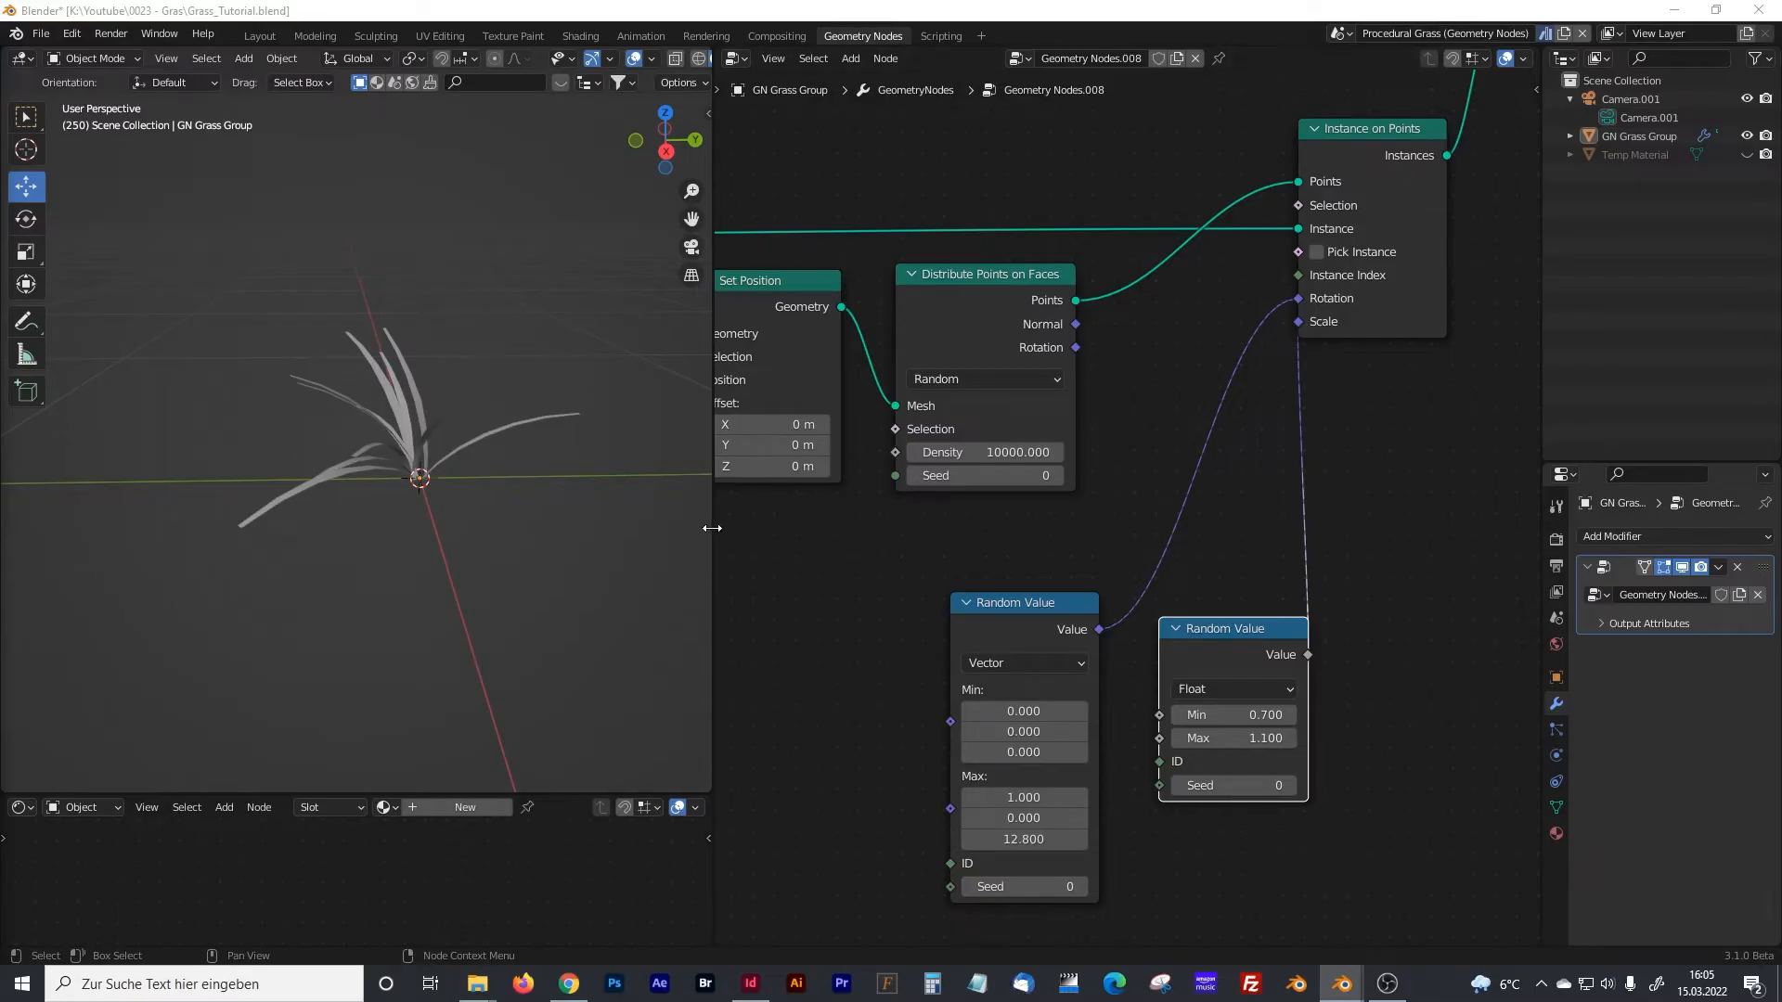
- Join the Grid, Set Position, Distribute Points on Faces, Instance on Points and both Random Value nodes into a new frame
{"action": "left_click_drag", "start_coordinate": [712, 528], "coordinate": [464, 522]}
{"action": "key", "text": "Home"}
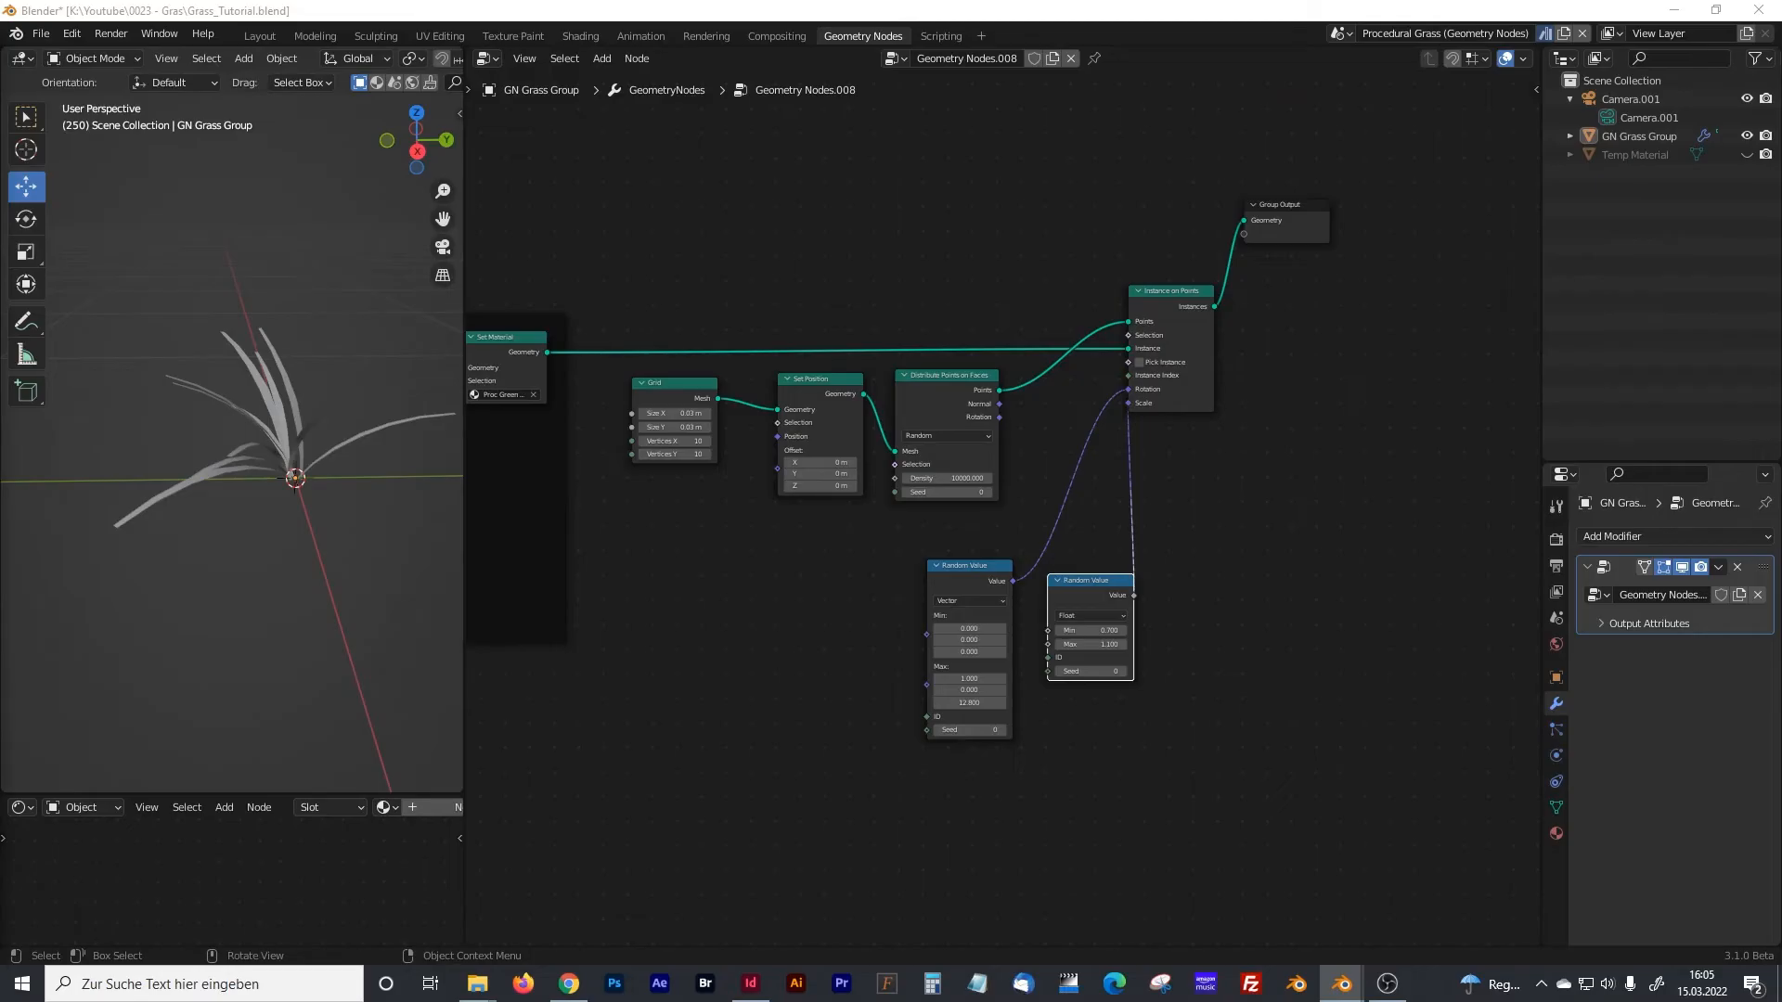
{"action": "left_click_drag", "start_coordinate": [610, 256], "coordinate": [1221, 757]}
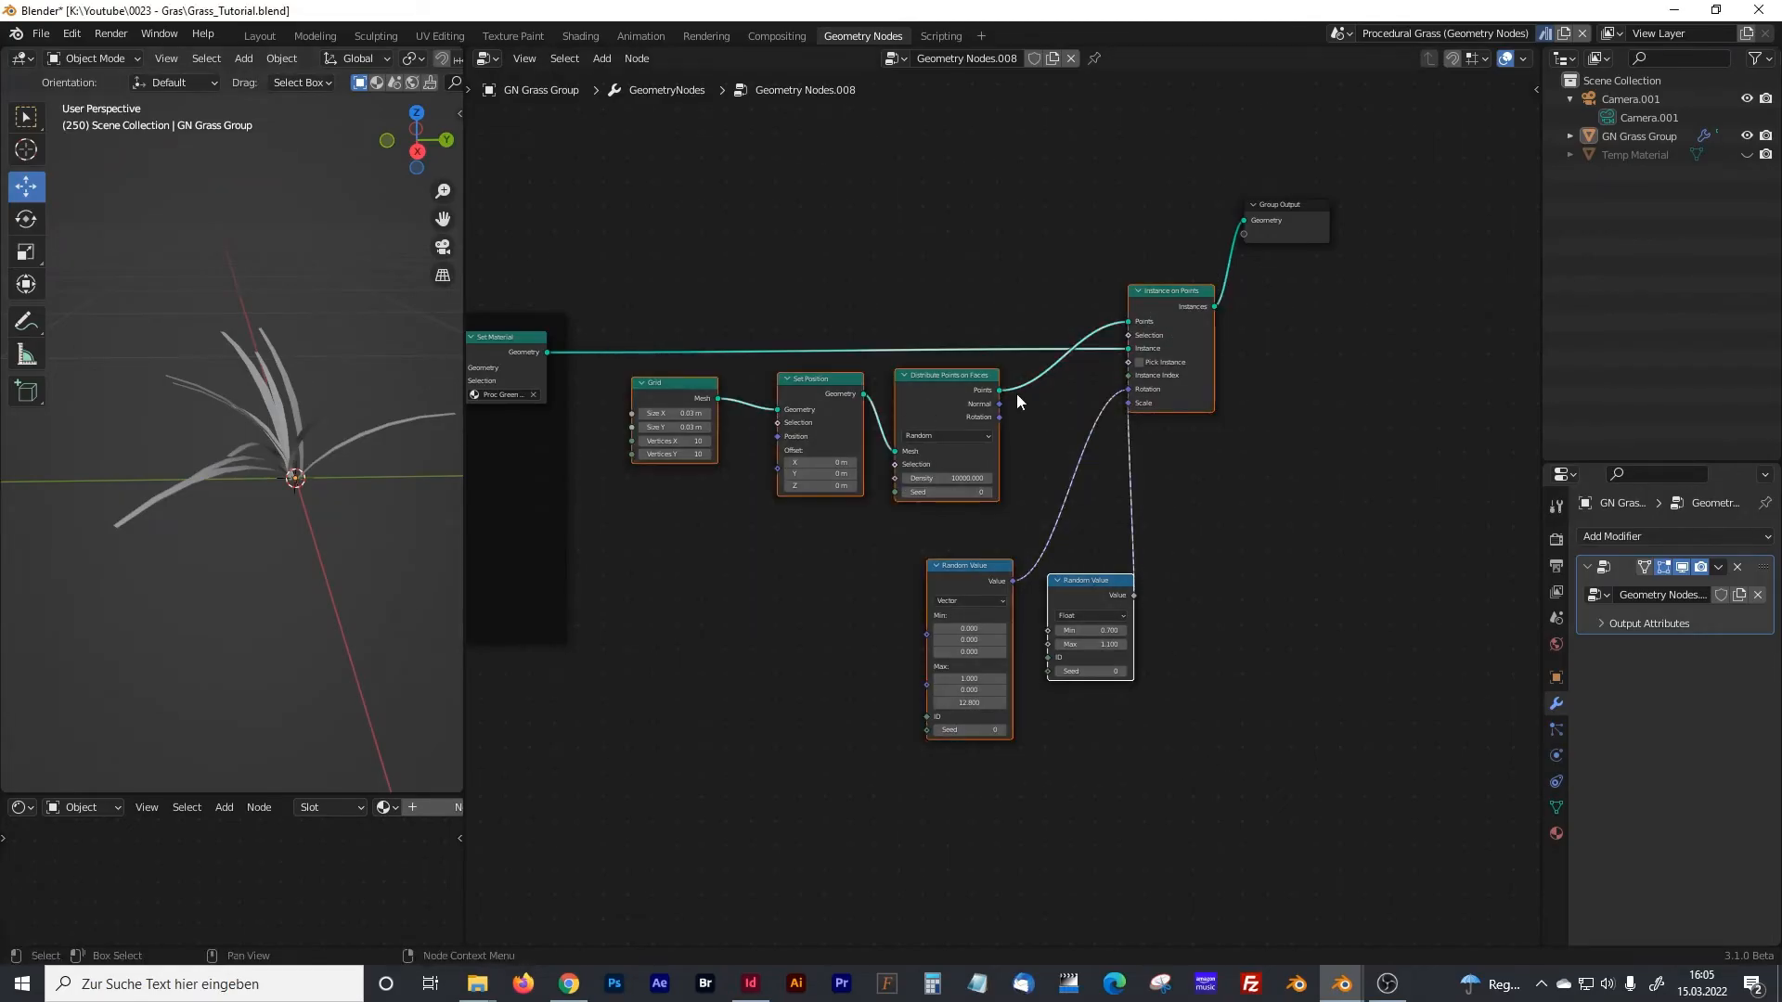
{"action": "key", "text": "ctrl+j"}
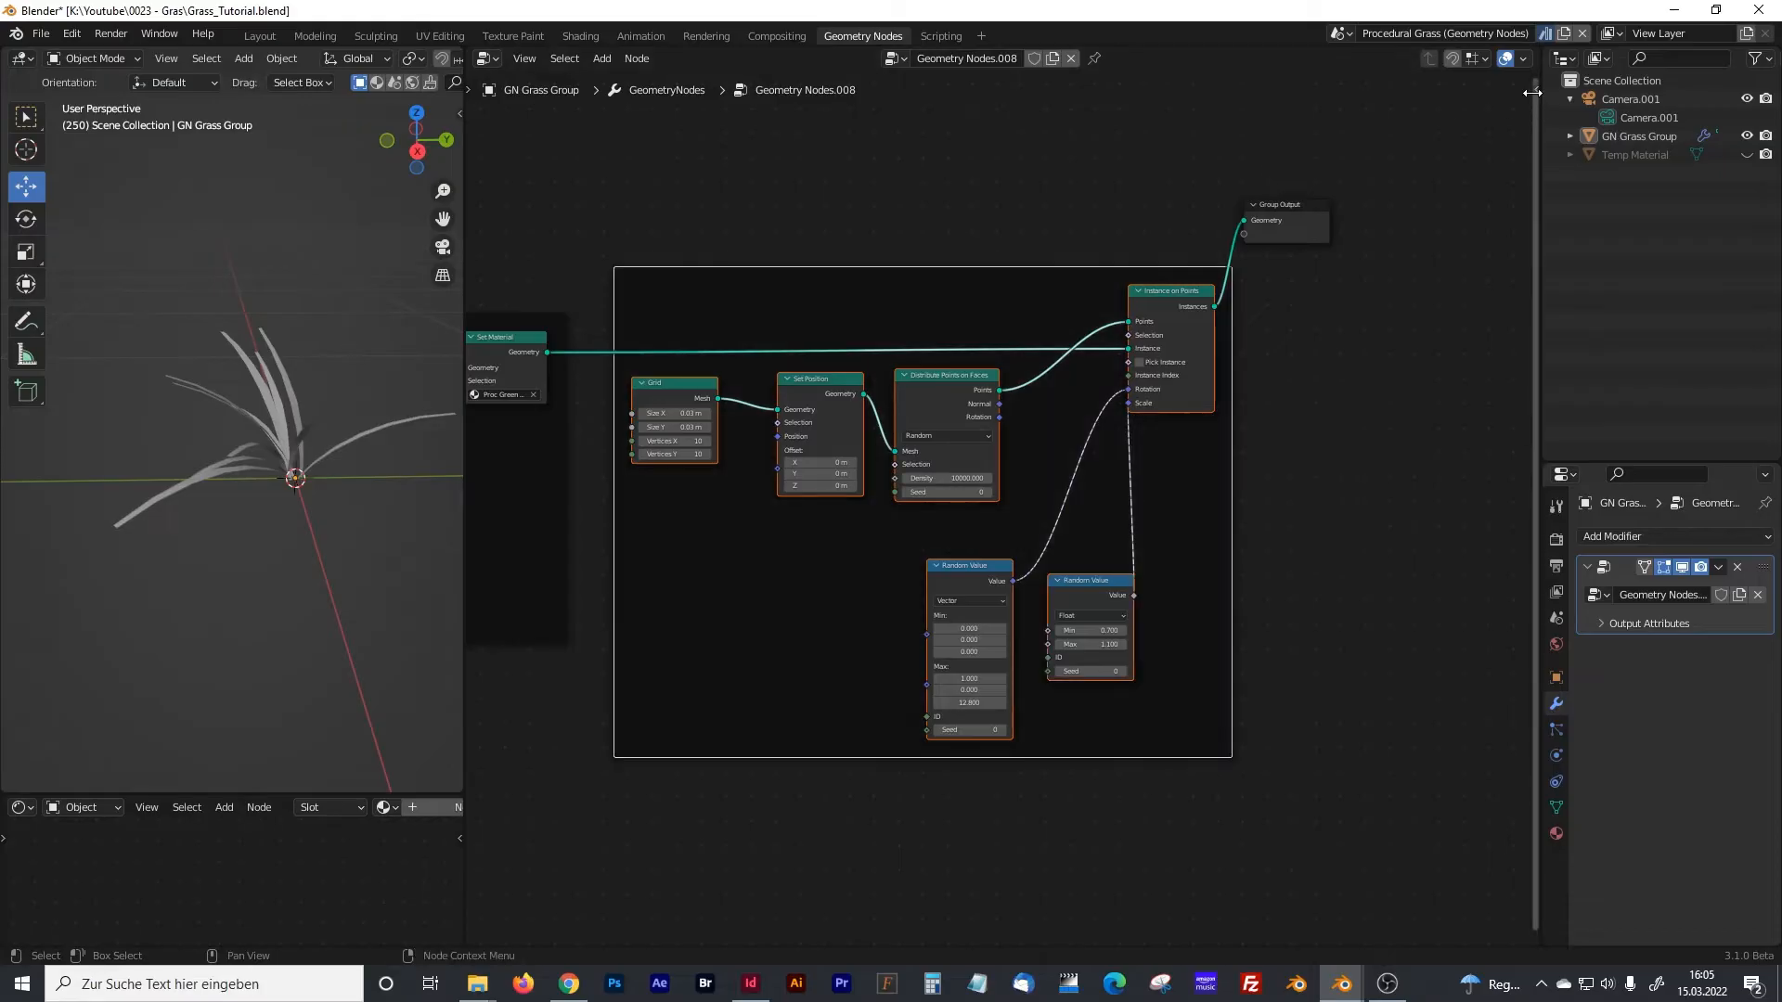
- Label the new frame "Grass Group"
{"action": "key", "text": "n"}
{"action": "left_click", "coordinate": [1463, 134]}
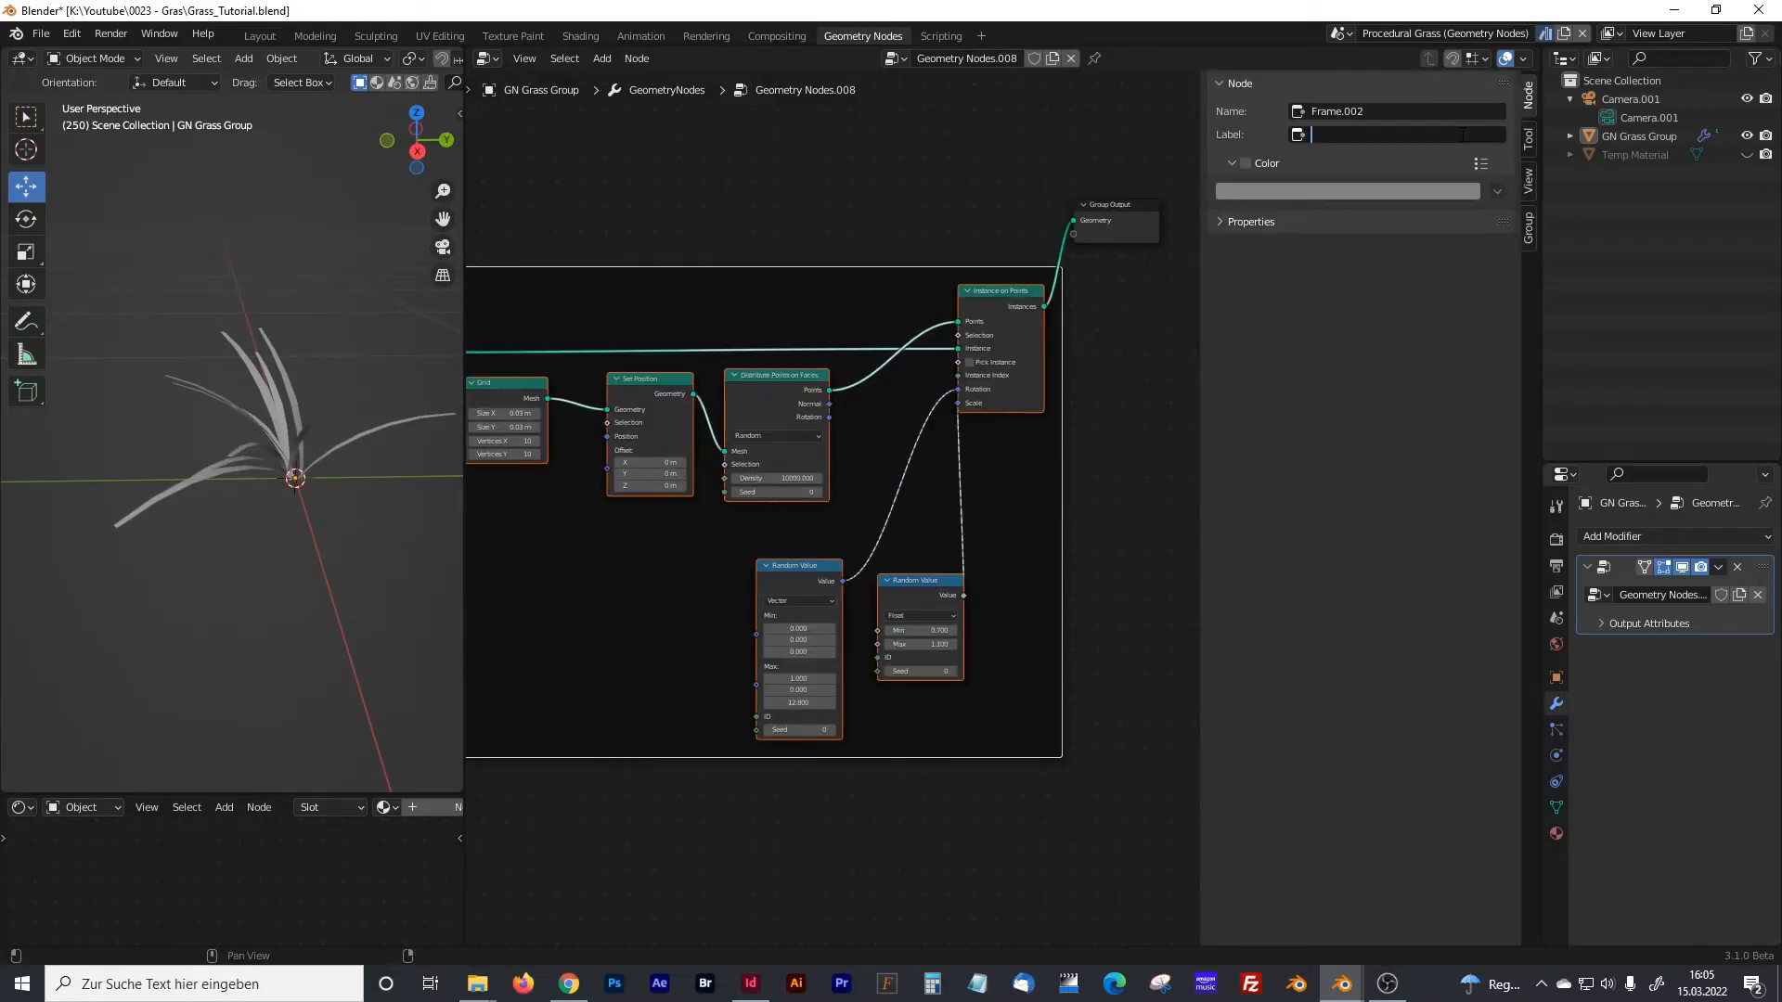
{"action": "type", "text": "Grass Group"}
{"action": "key", "text": "Return"}
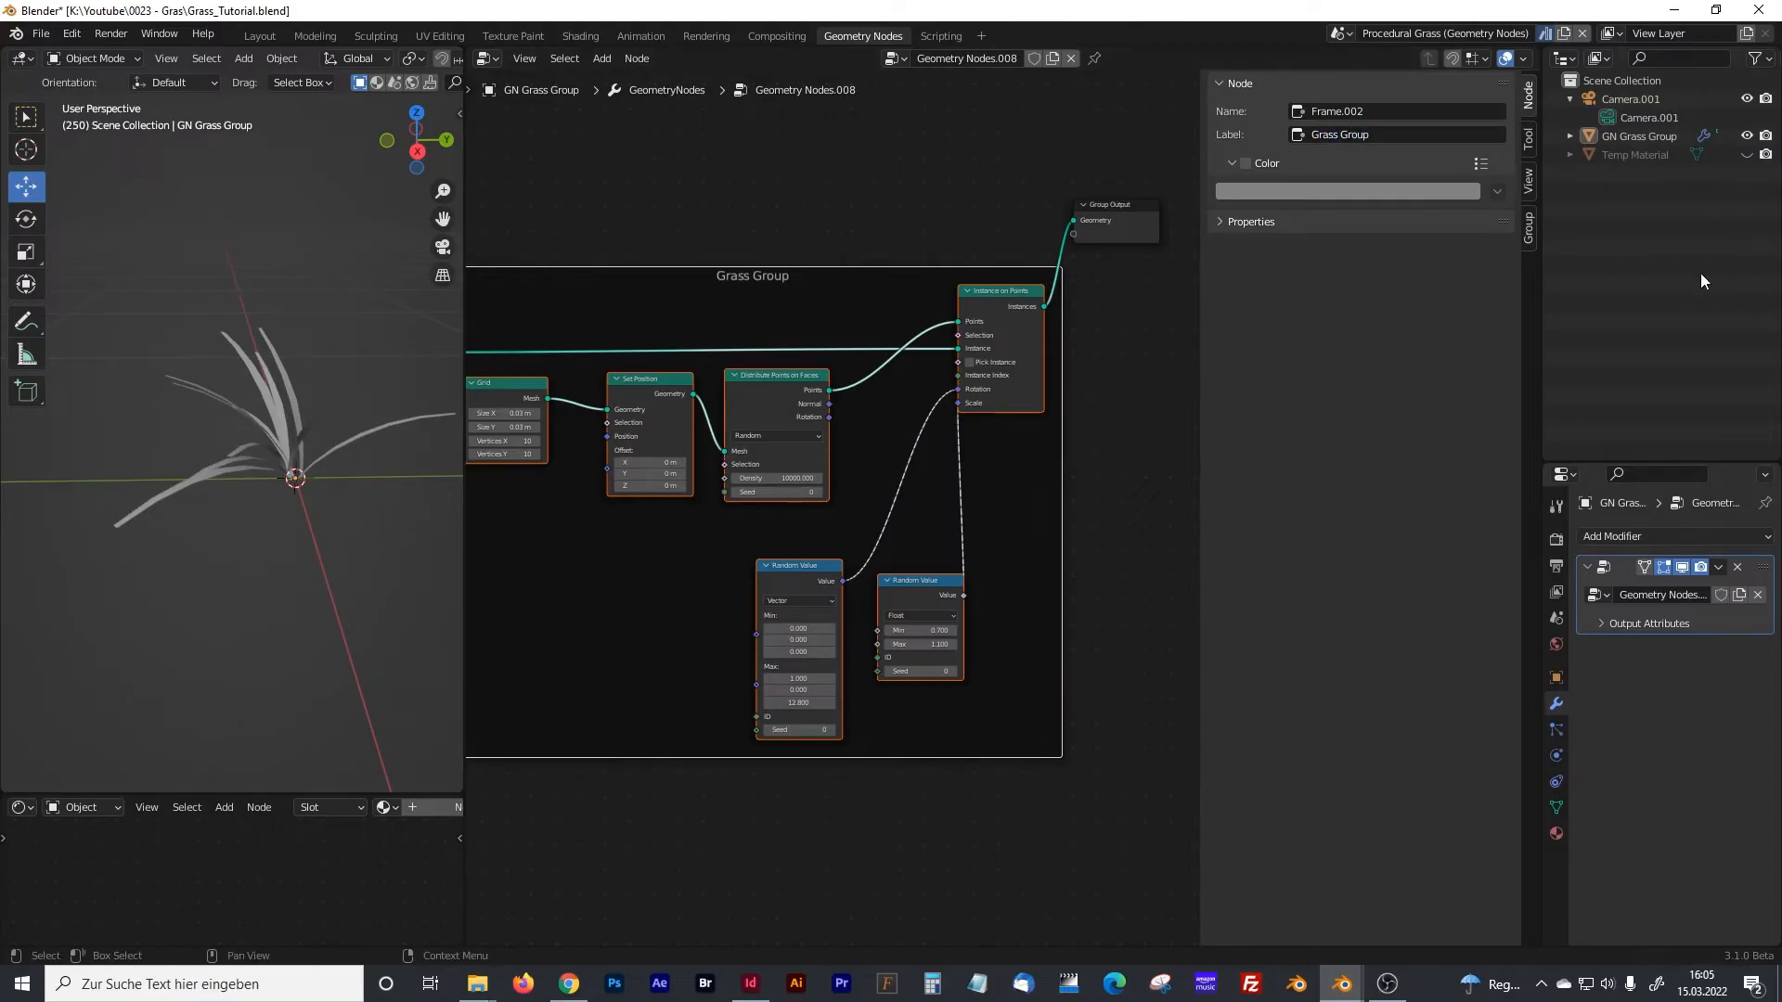
{"action": "key", "text": "n"}
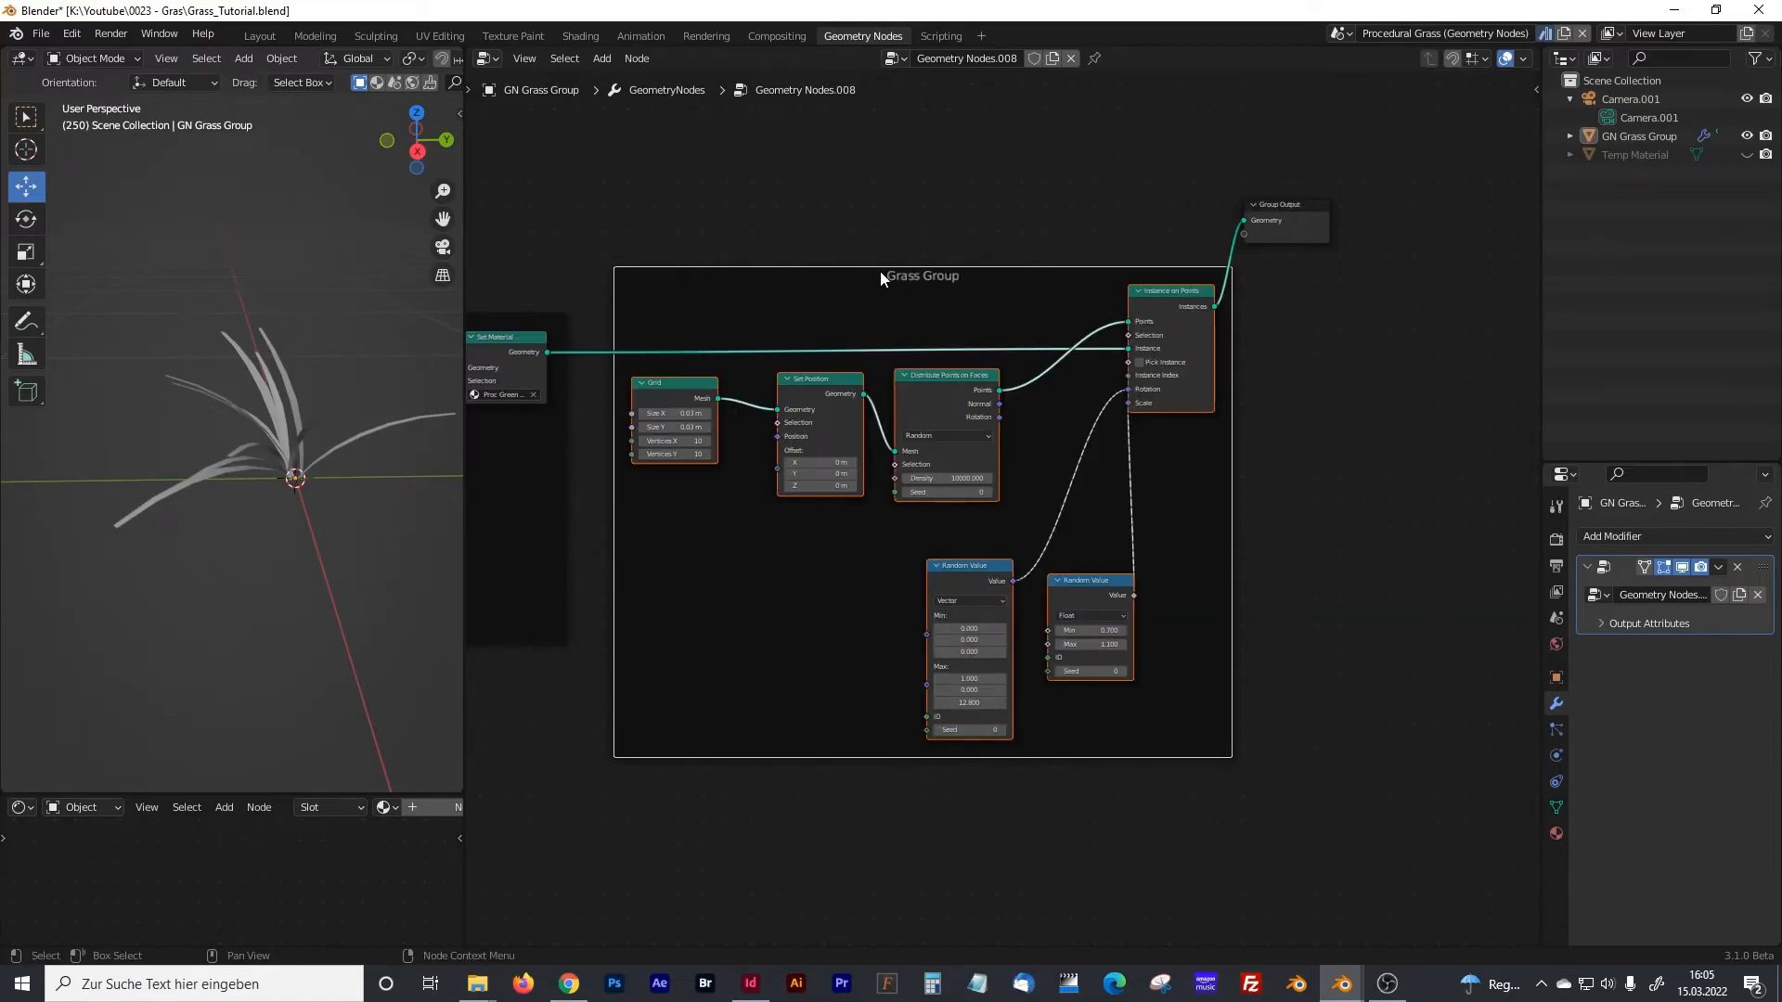
- Duplicate the Vector Rotate node in the Mesh Bending frame and place the copy below the original
{"action": "scroll", "coordinate": [824, 286], "scroll_direction": "left", "scroll_amount": 10, "text": "ctrl"}
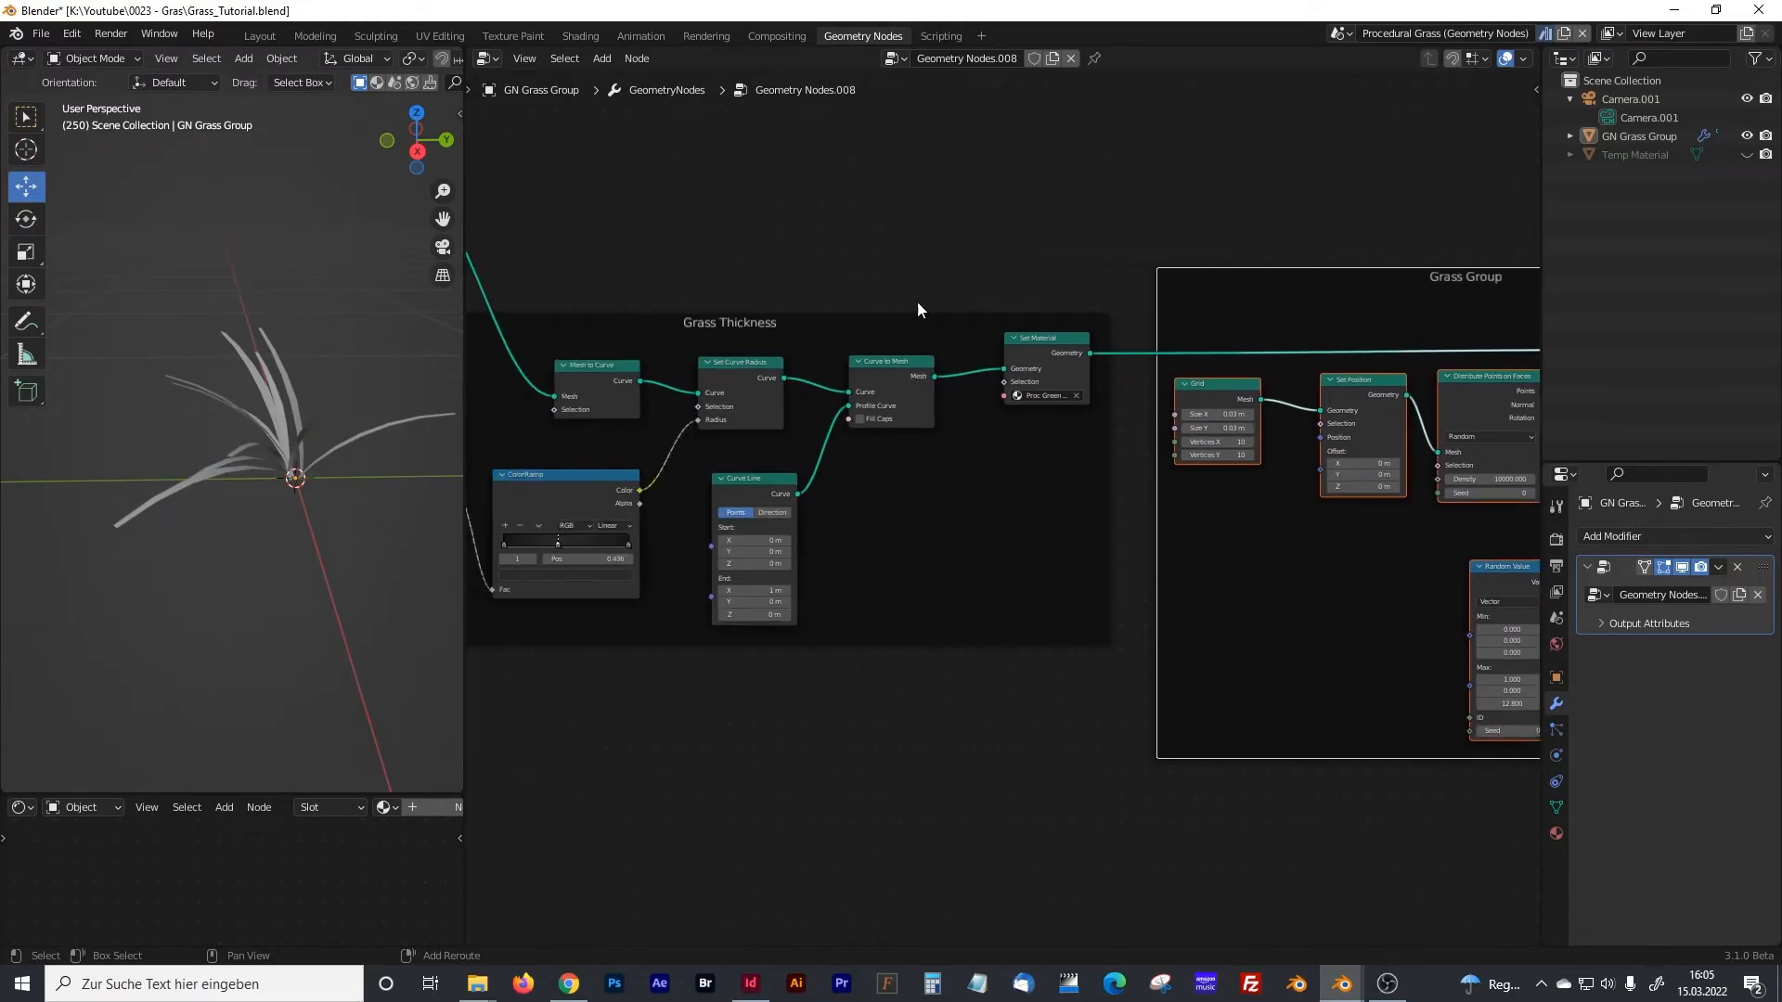
{"action": "scroll", "coordinate": [811, 317], "scroll_direction": "left", "scroll_amount": 8, "text": "ctrl"}
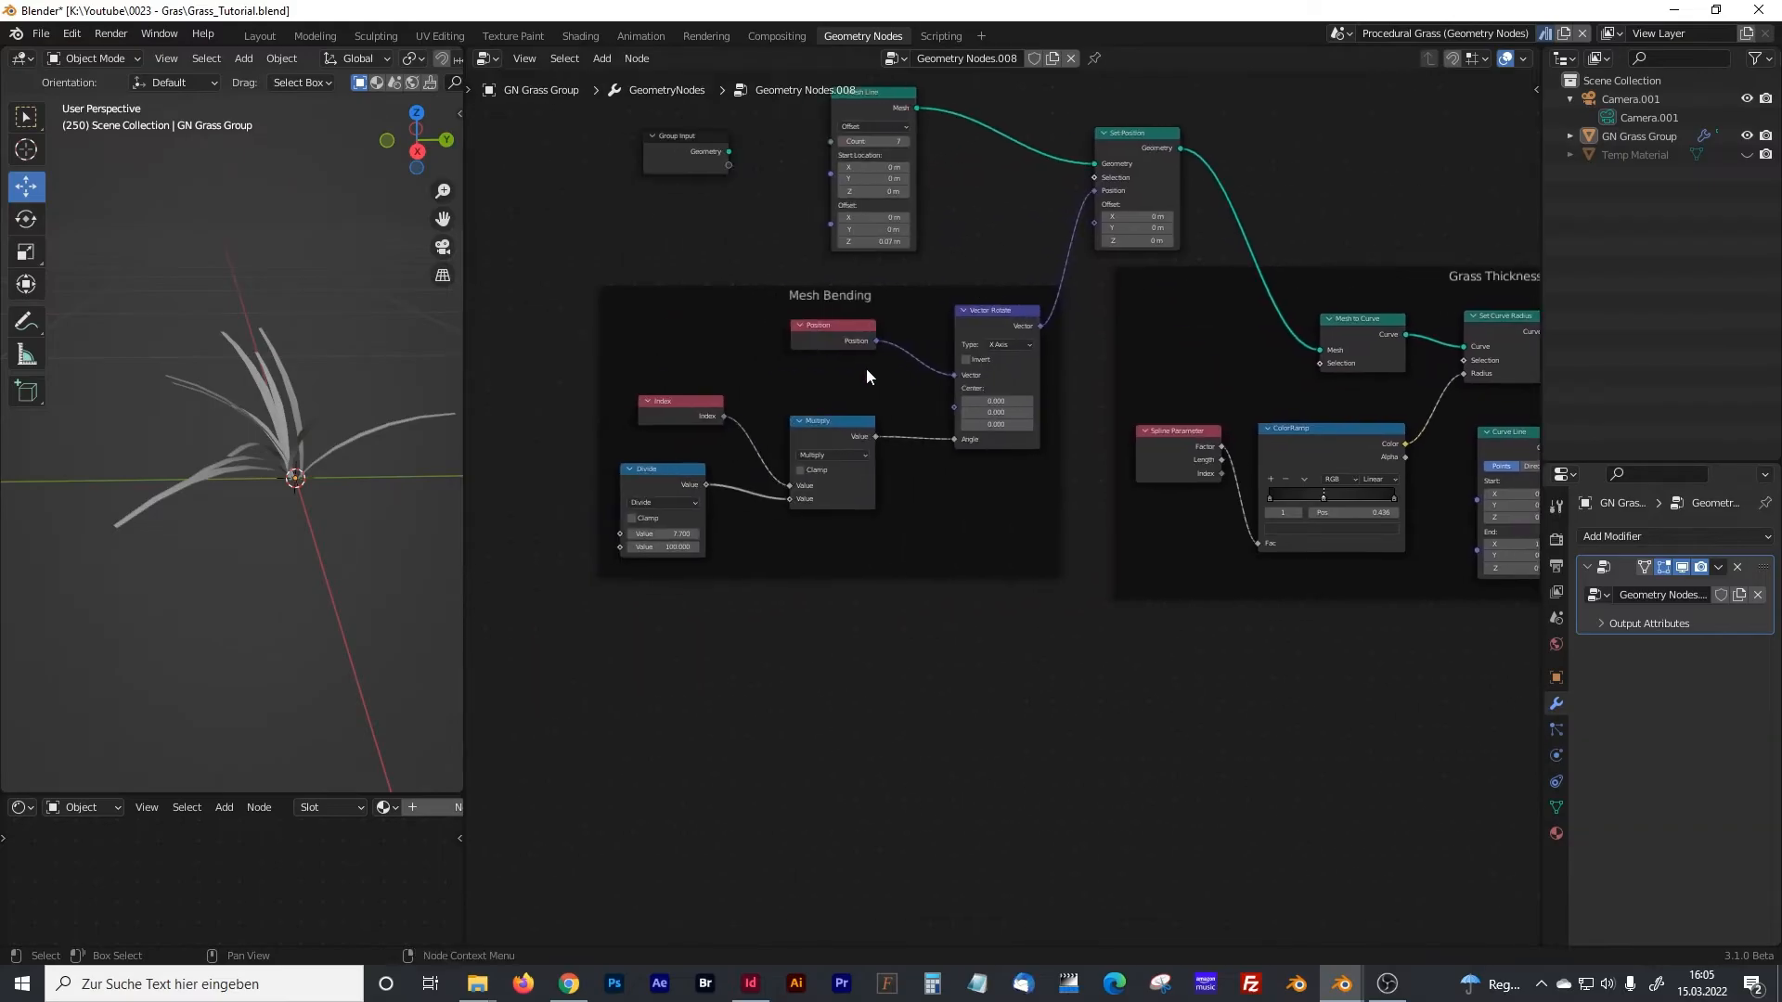
{"action": "scroll", "coordinate": [753, 336], "scroll_direction": "up", "scroll_amount": 2}
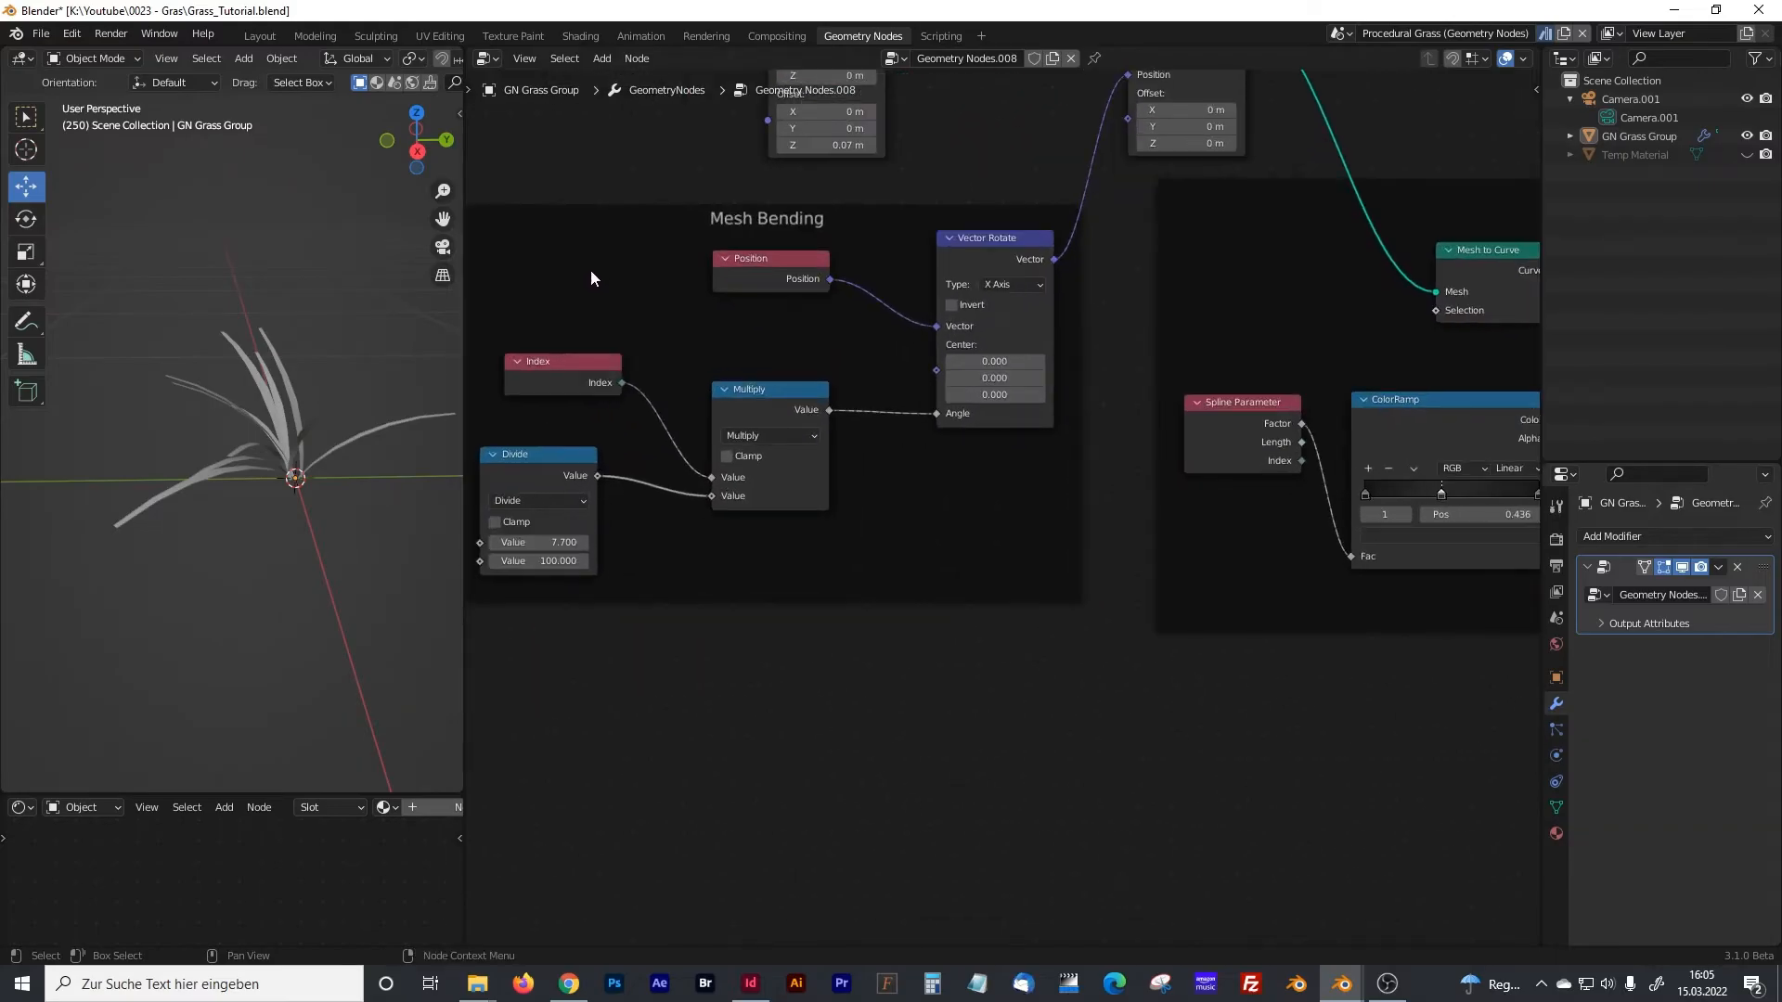
{"action": "left_click_drag", "start_coordinate": [467, 287], "coordinate": [368, 288]}
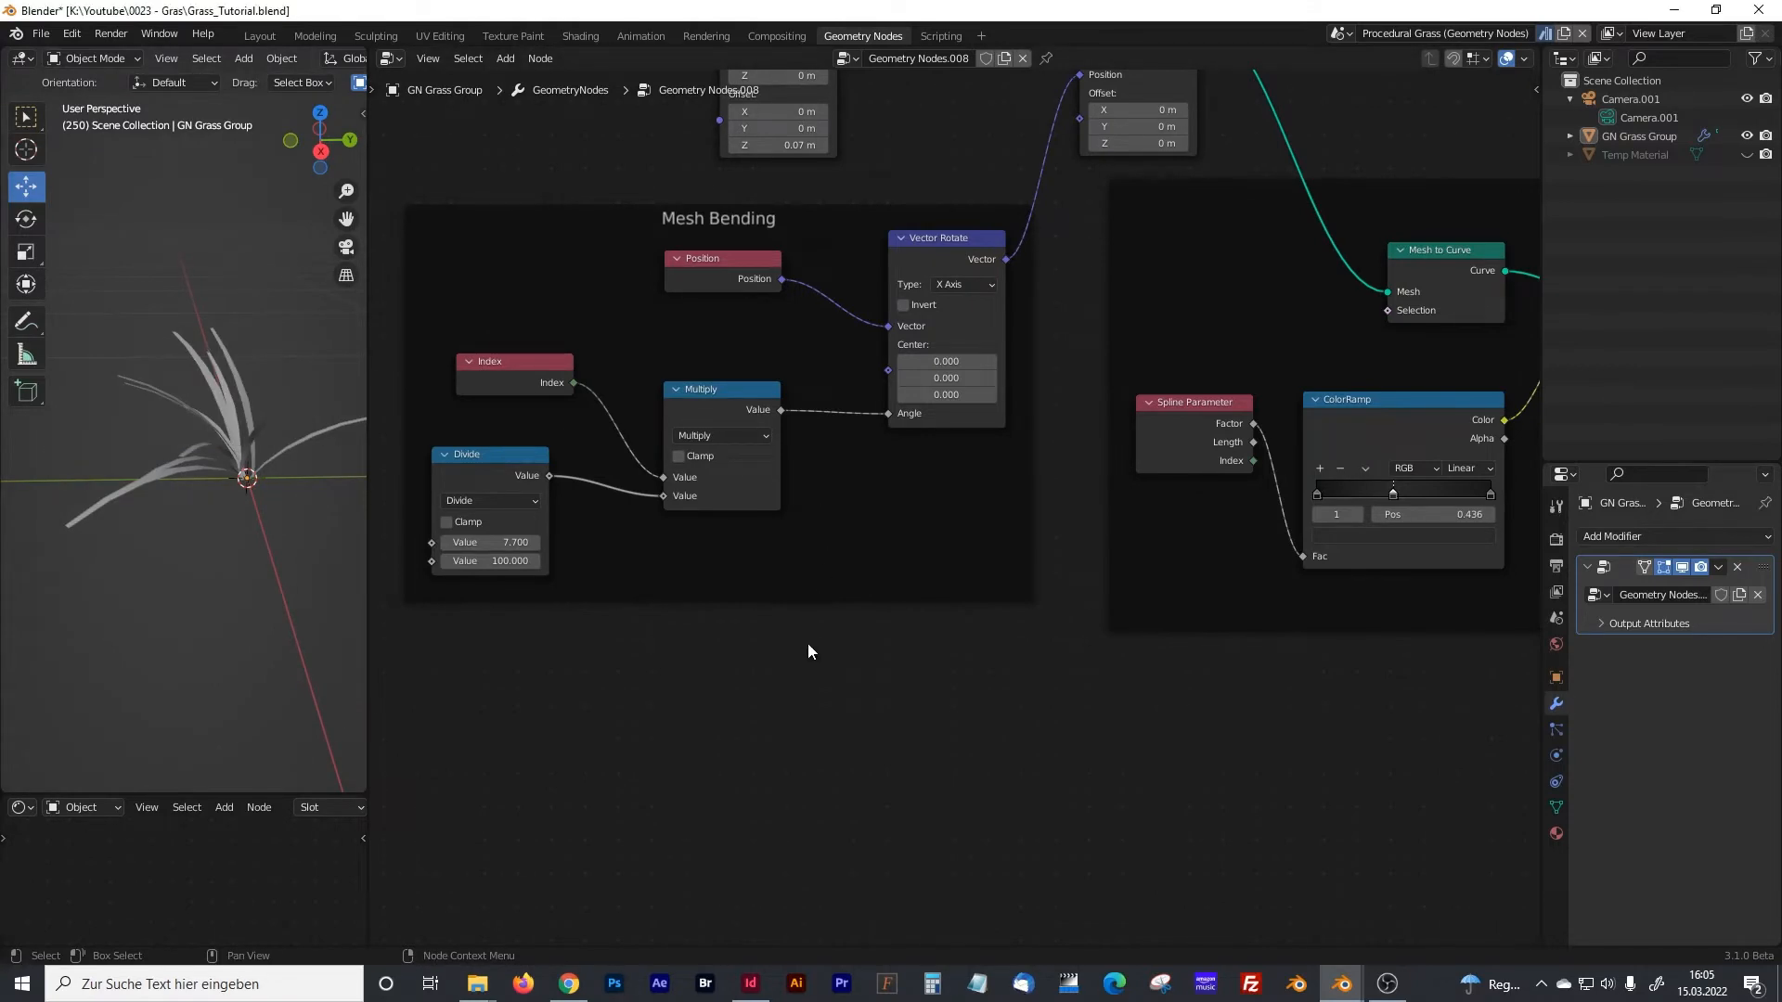
{"action": "left_click", "coordinate": [939, 232]}
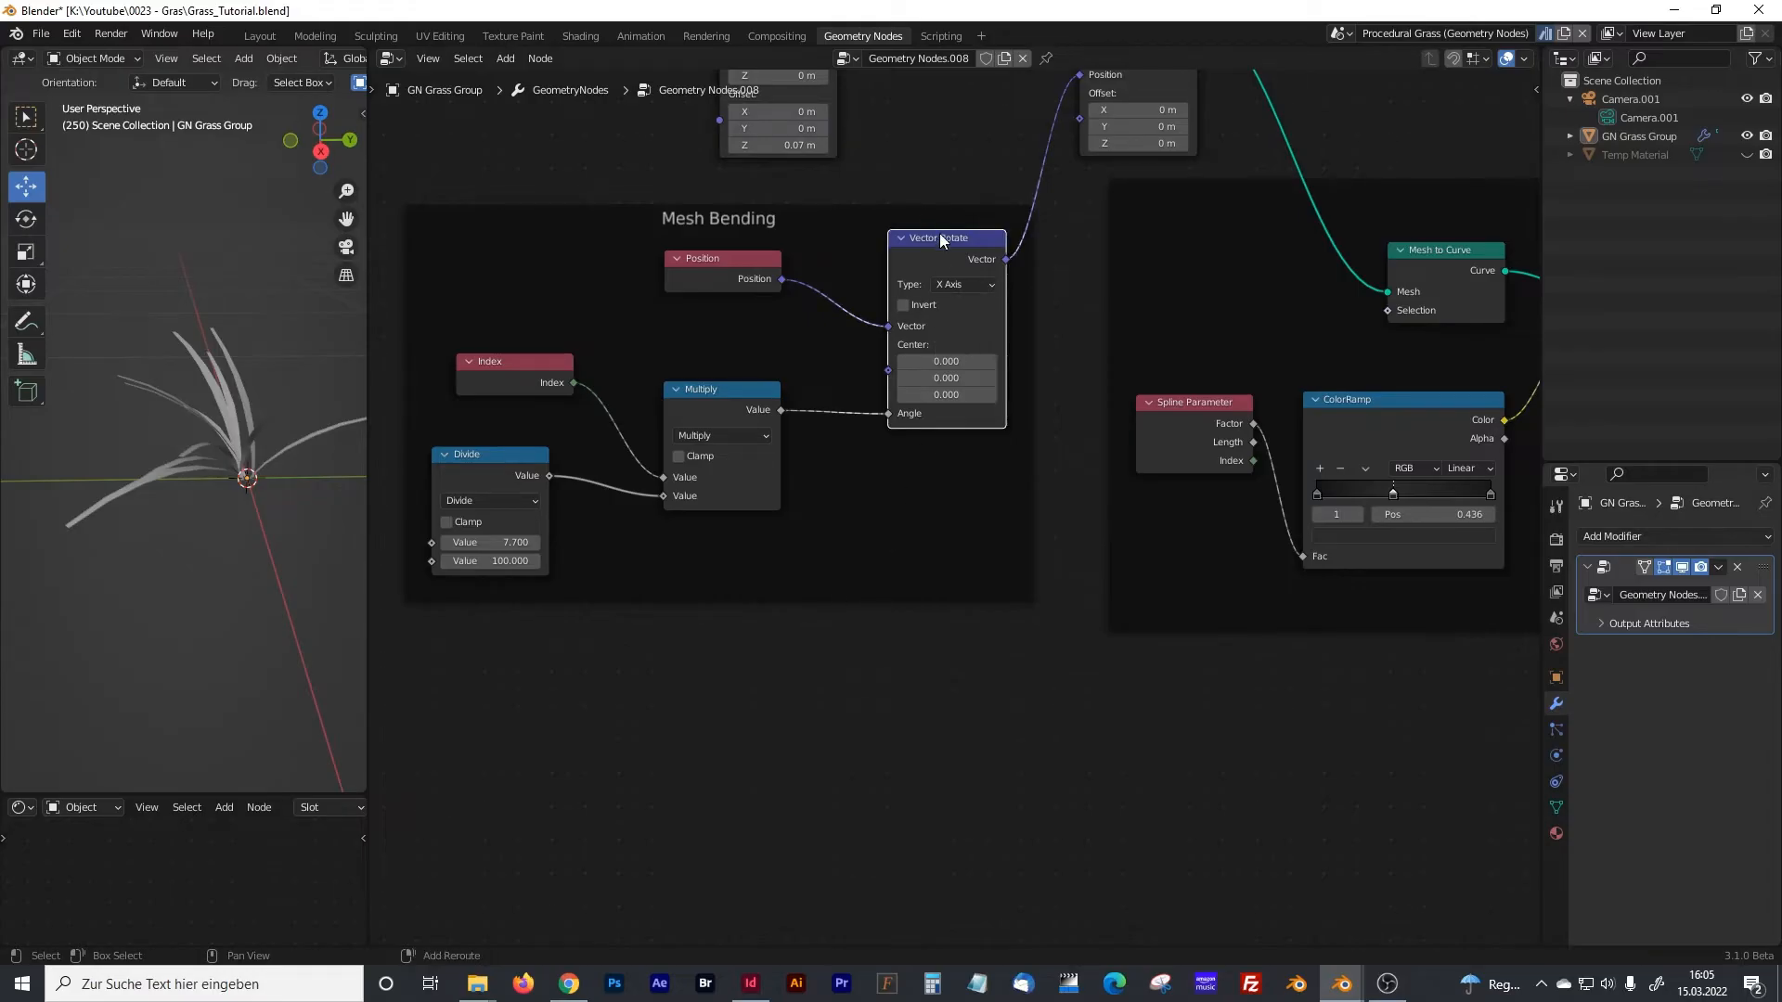
{"action": "key", "text": "shift+d"}
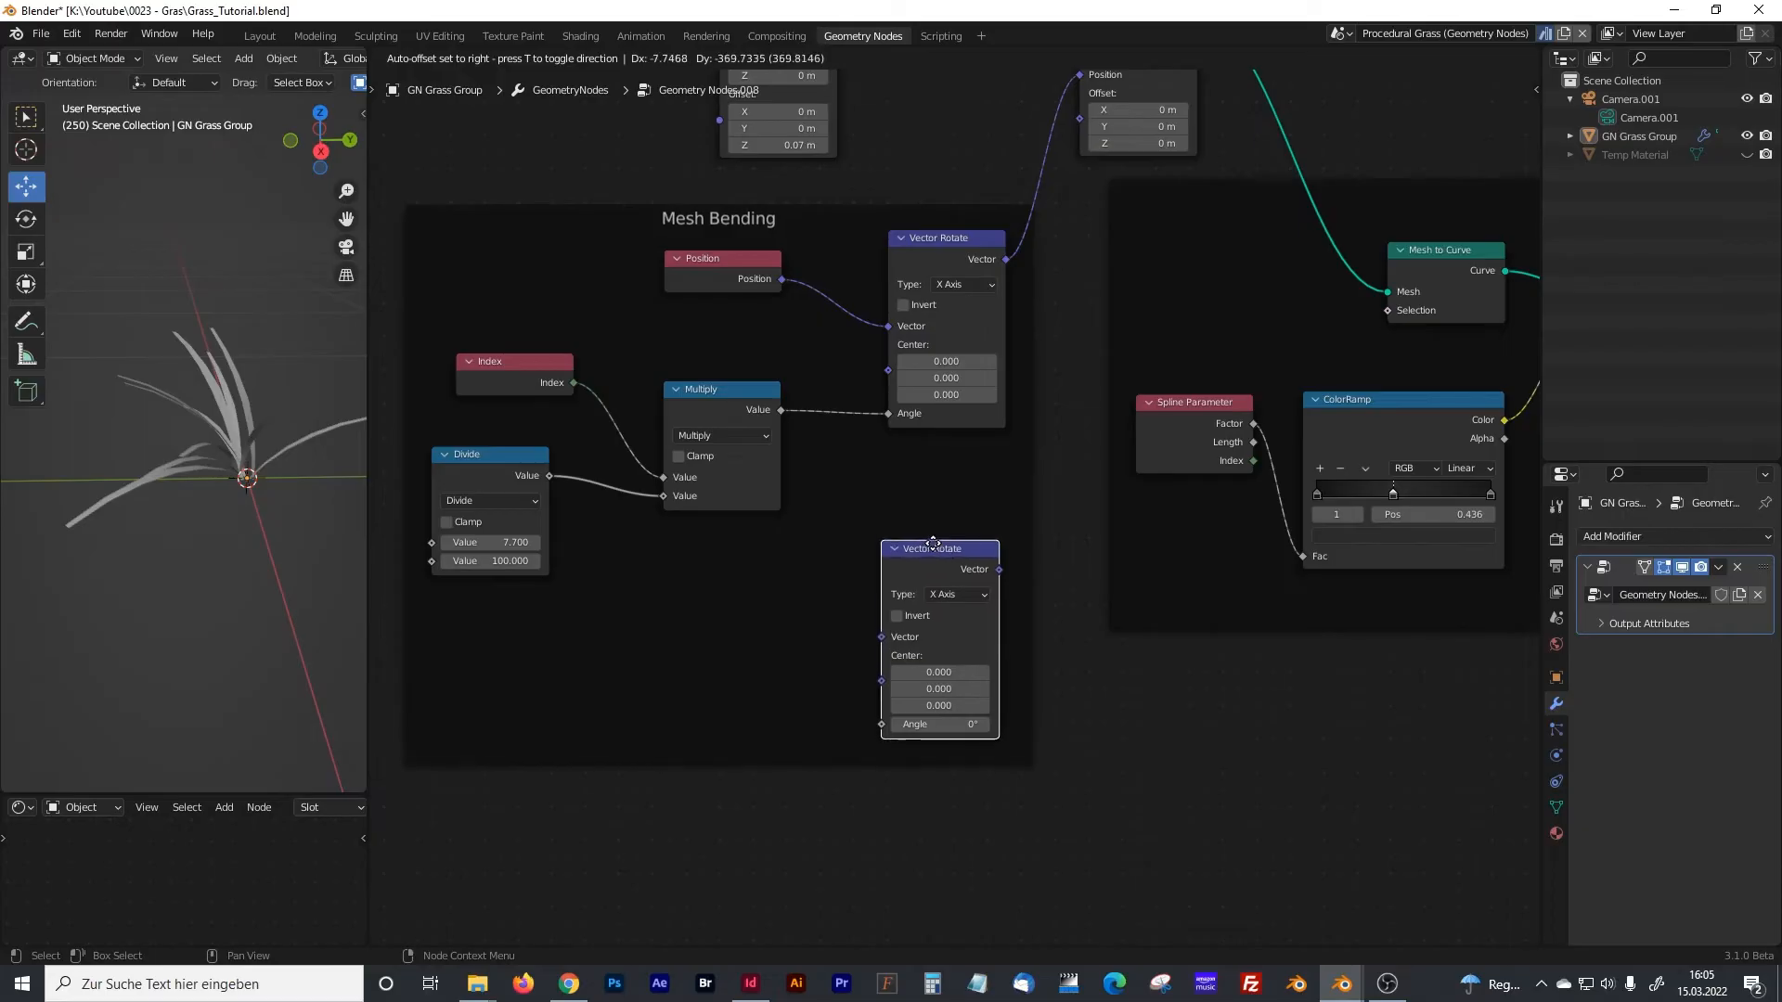
{"action": "left_click", "coordinate": [938, 553]}
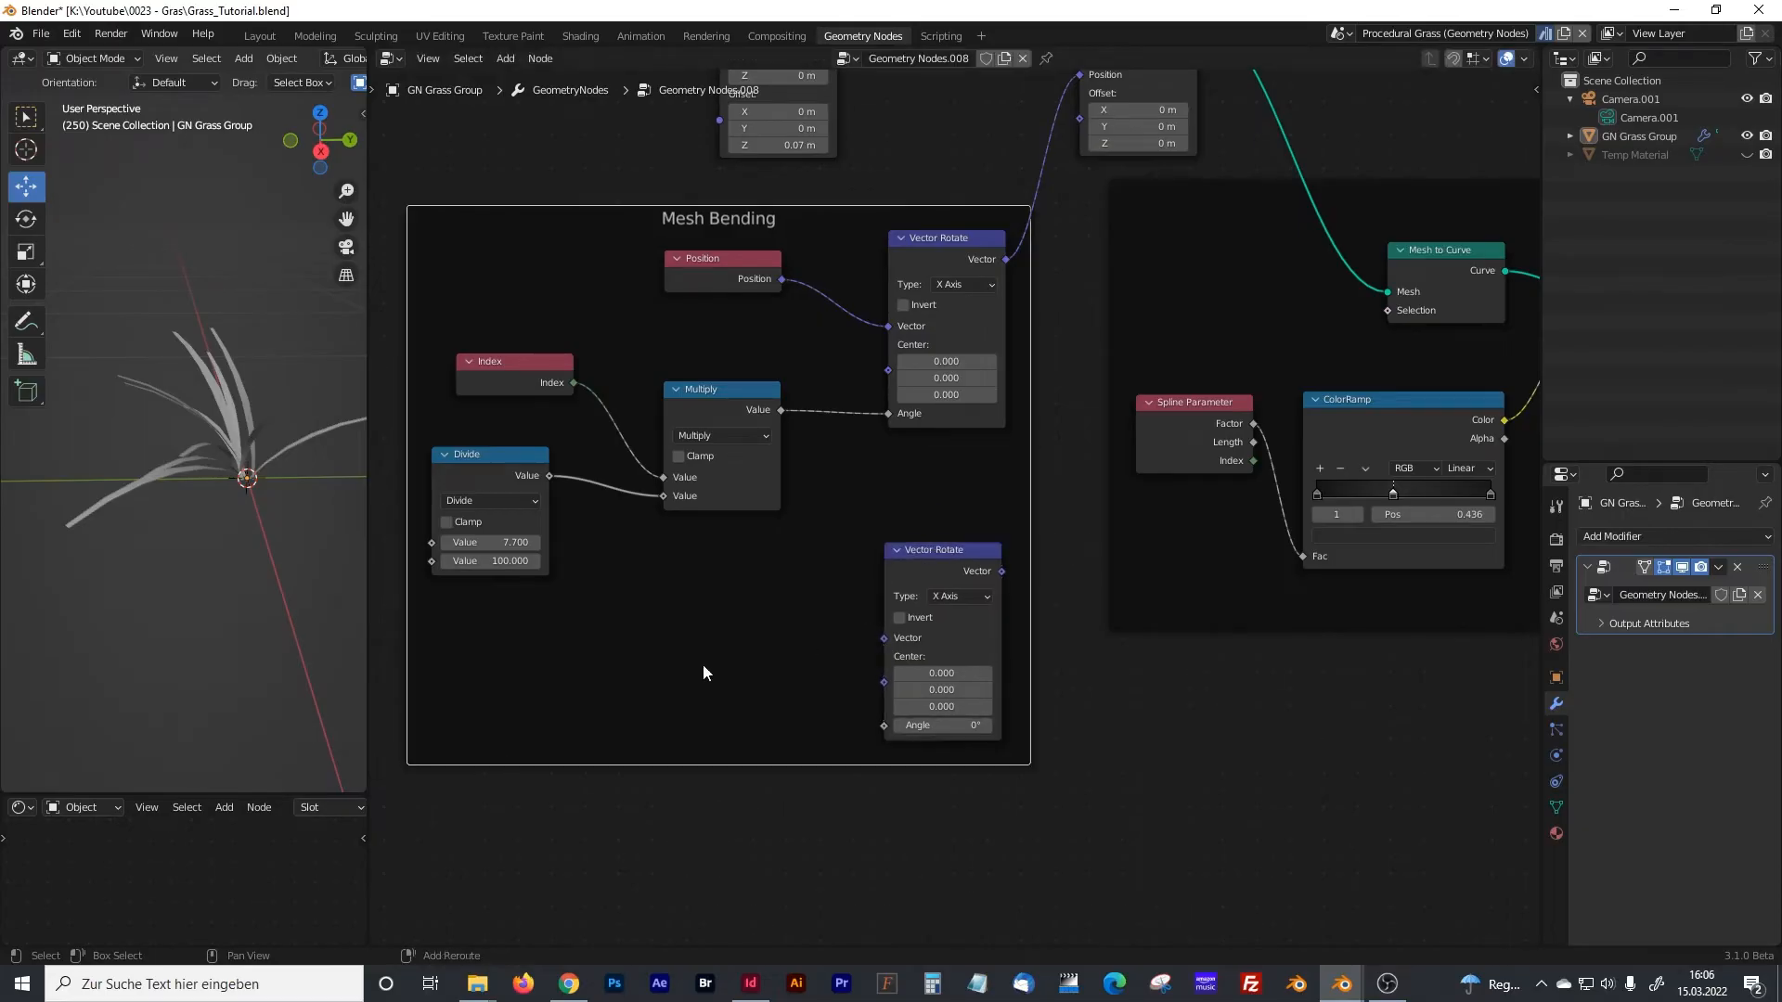
- Add a Random Value node to the Mesh Bending frame, placed below the Divide node
{"action": "key", "text": "shift+a"}
{"action": "left_click", "coordinate": [609, 576]}
{"action": "type", "text": "random"}
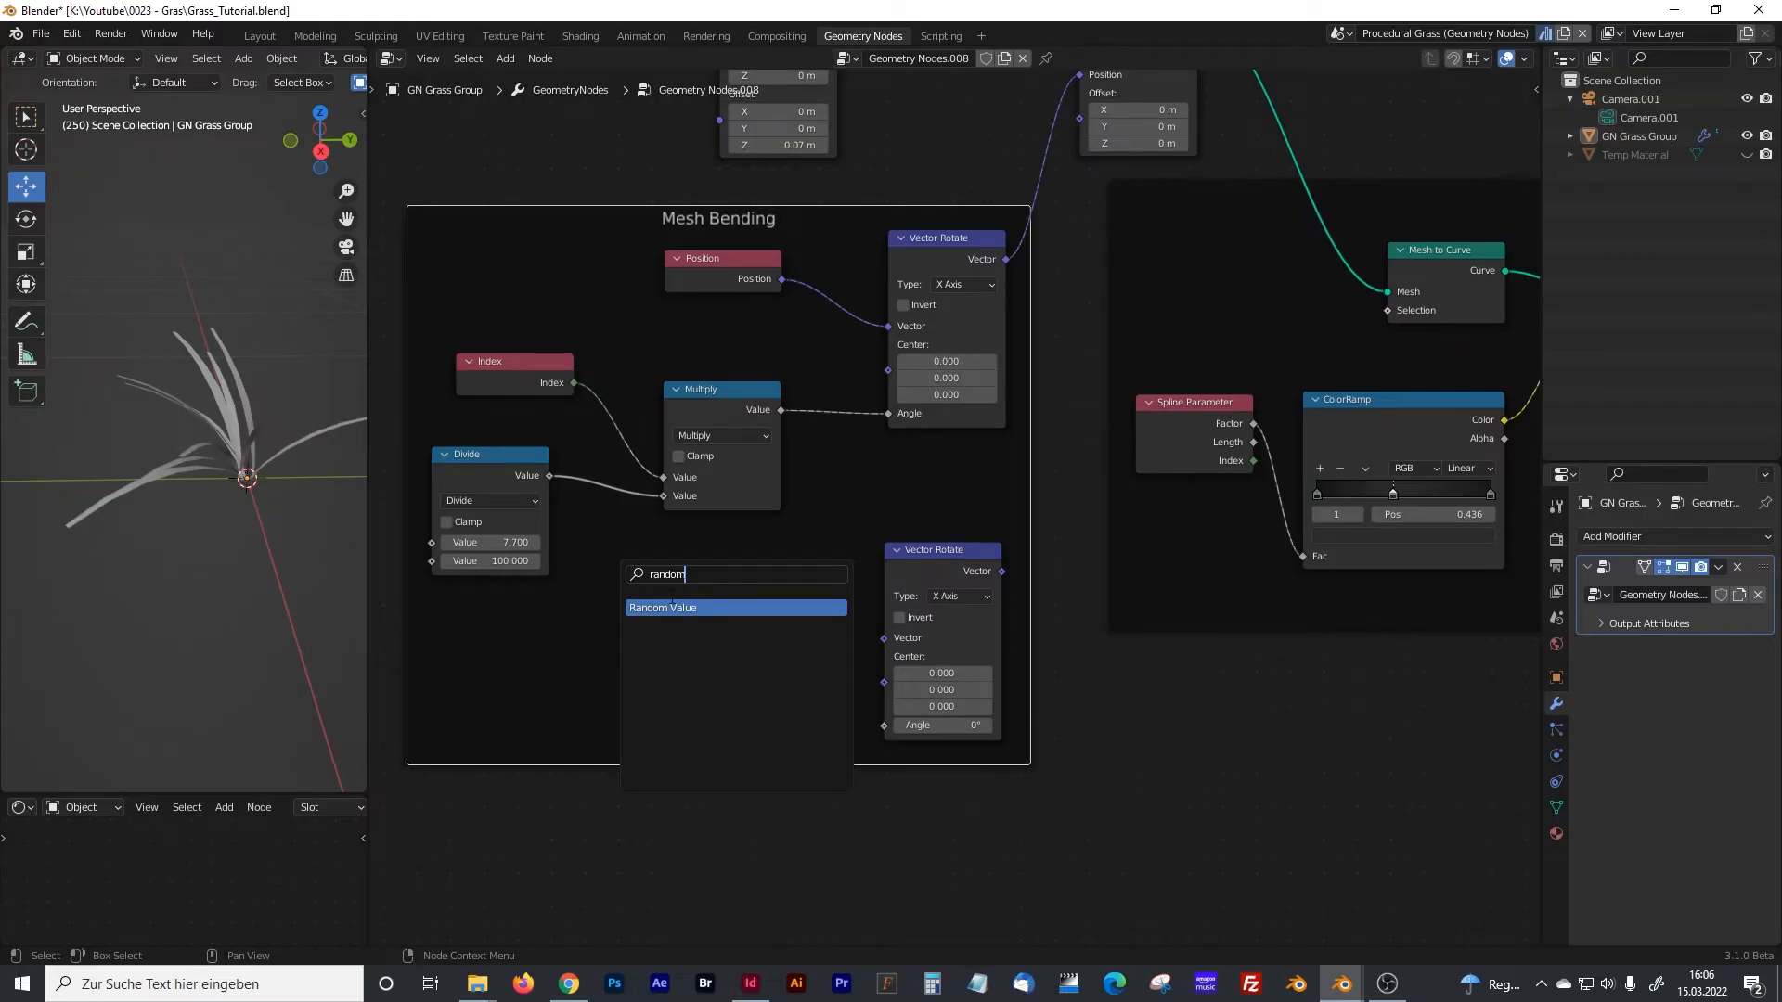
{"action": "left_click", "coordinate": [671, 605]}
{"action": "left_click", "coordinate": [605, 689]}
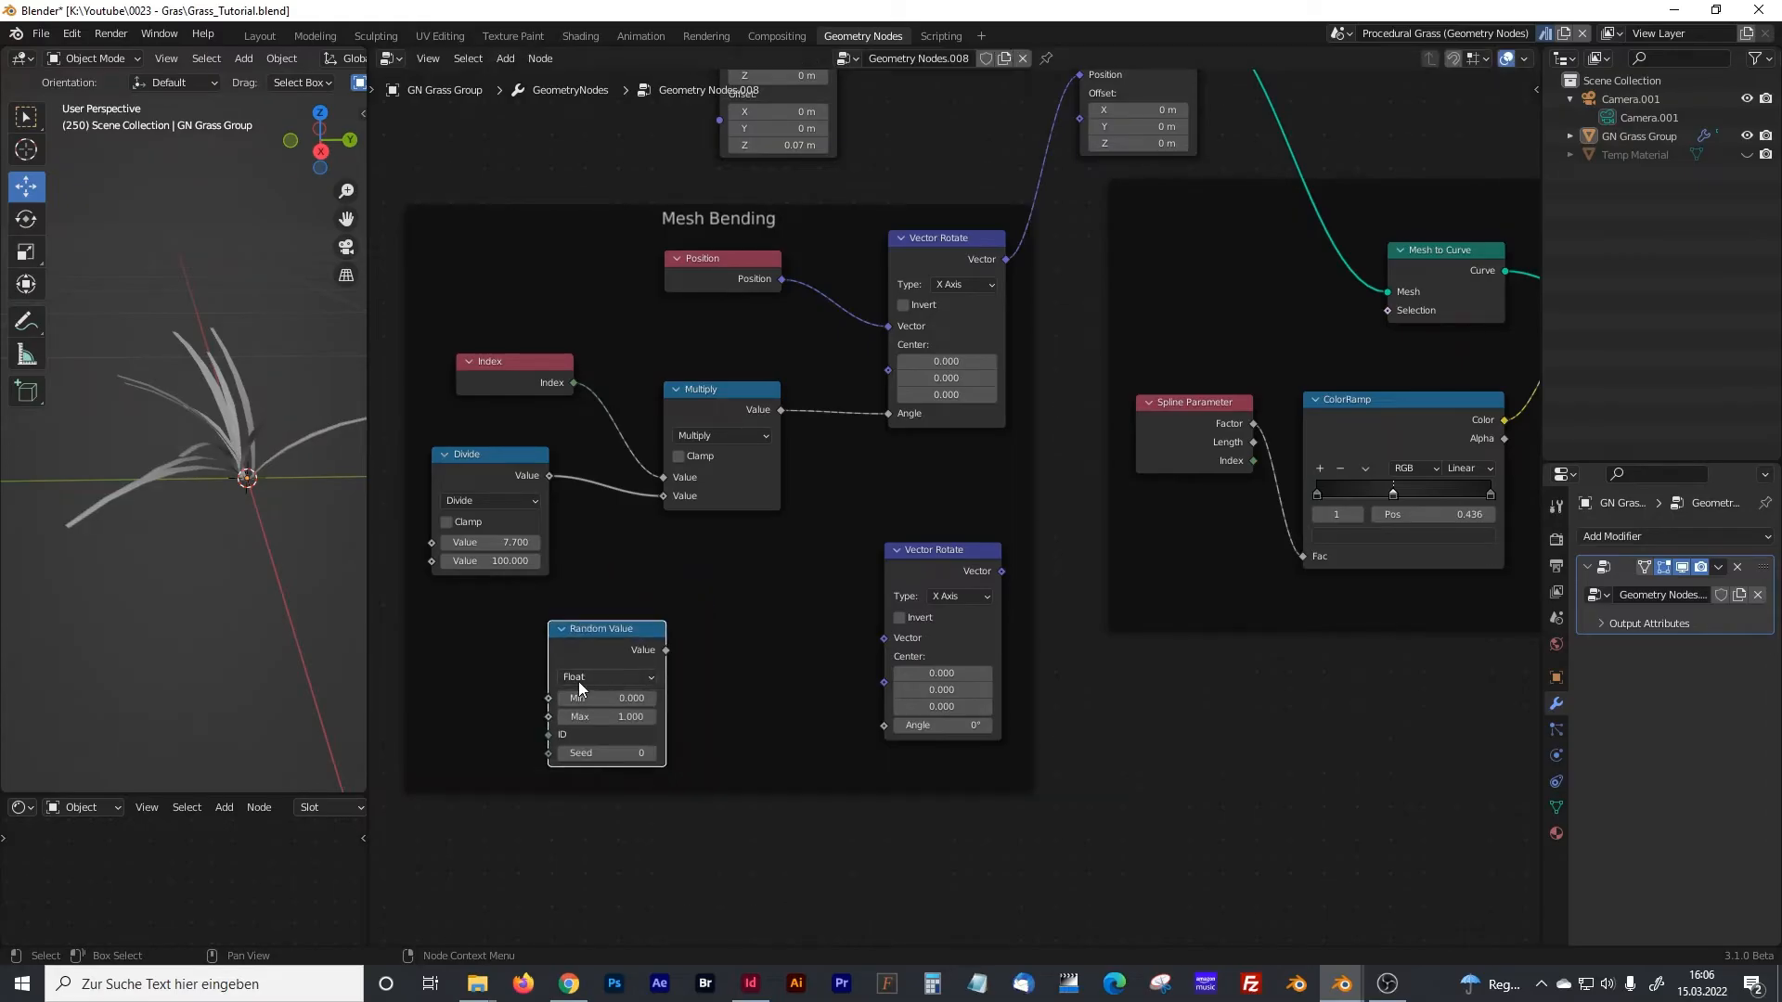
{"action": "left_click_drag", "start_coordinate": [615, 622], "coordinate": [610, 622]}
{"action": "left_click", "coordinate": [735, 644]}
- Add a Math node set to Add between the new Random Value node and the lower Vector Rotate node
{"action": "key", "text": "shift+a"}
{"action": "left_click", "coordinate": [689, 603]}
{"action": "type", "text": "math"}
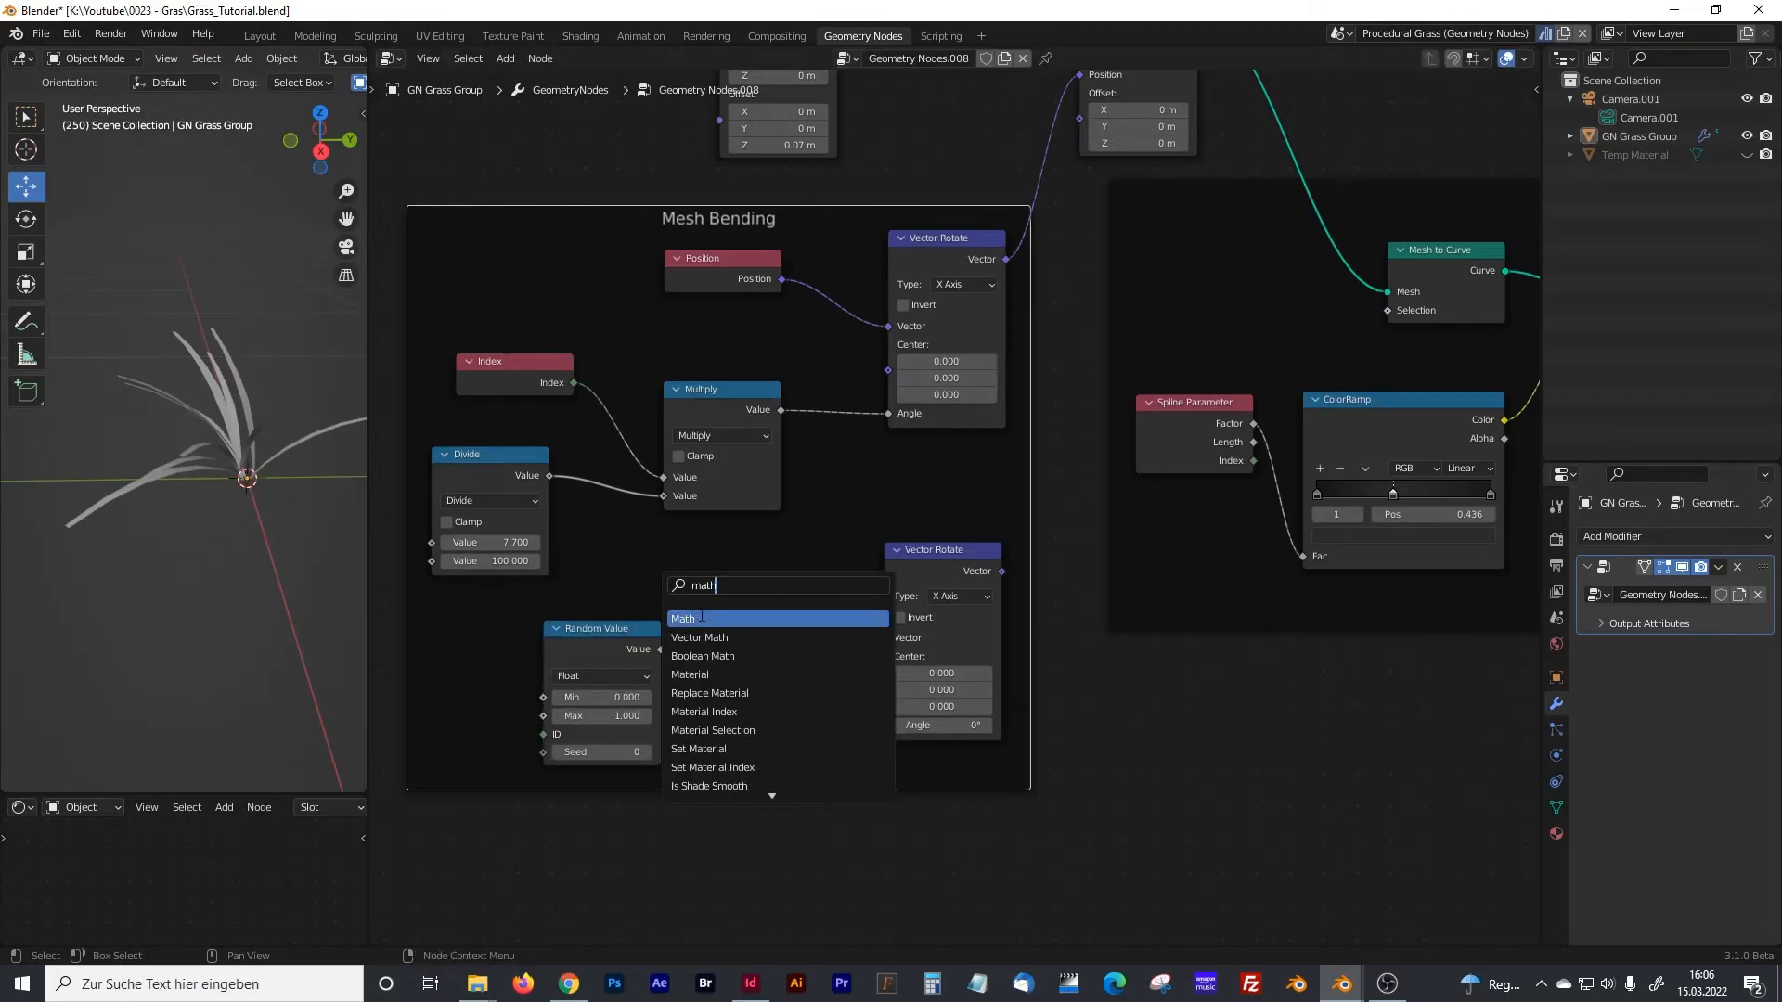
{"action": "left_click", "coordinate": [700, 618]}
{"action": "left_click", "coordinate": [748, 569]}
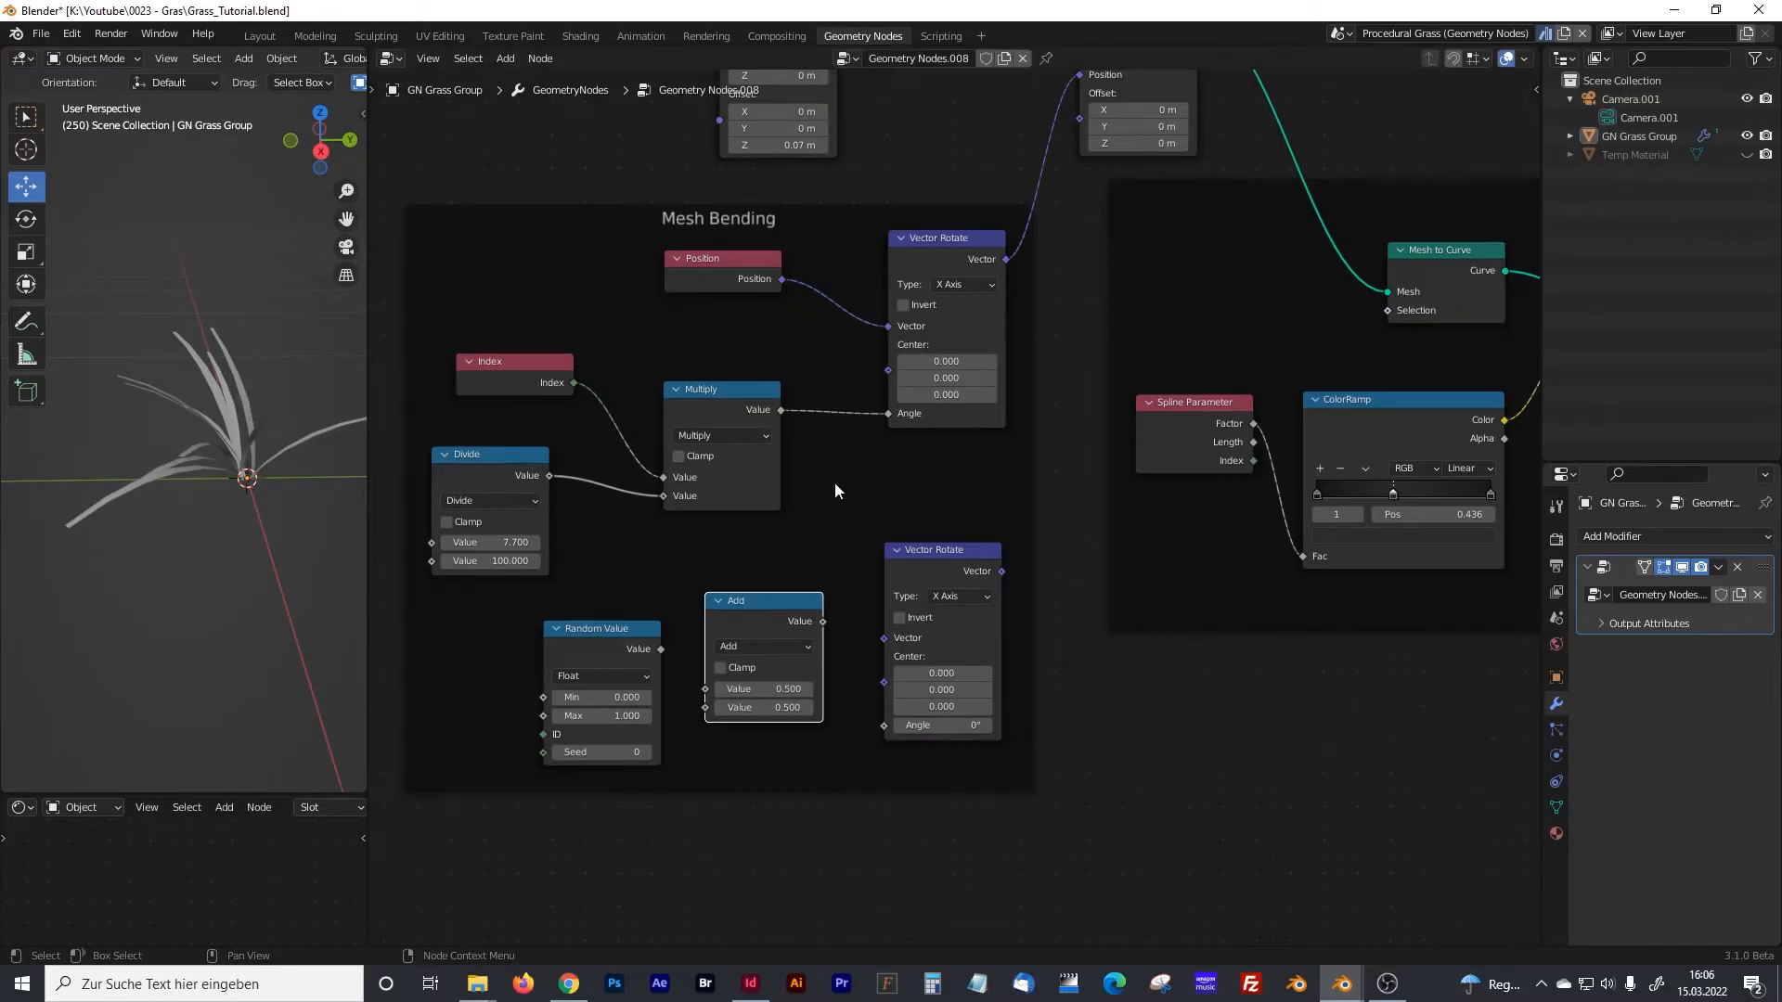
{"action": "middle_click_drag", "start_coordinate": [829, 503], "coordinate": [781, 483]}
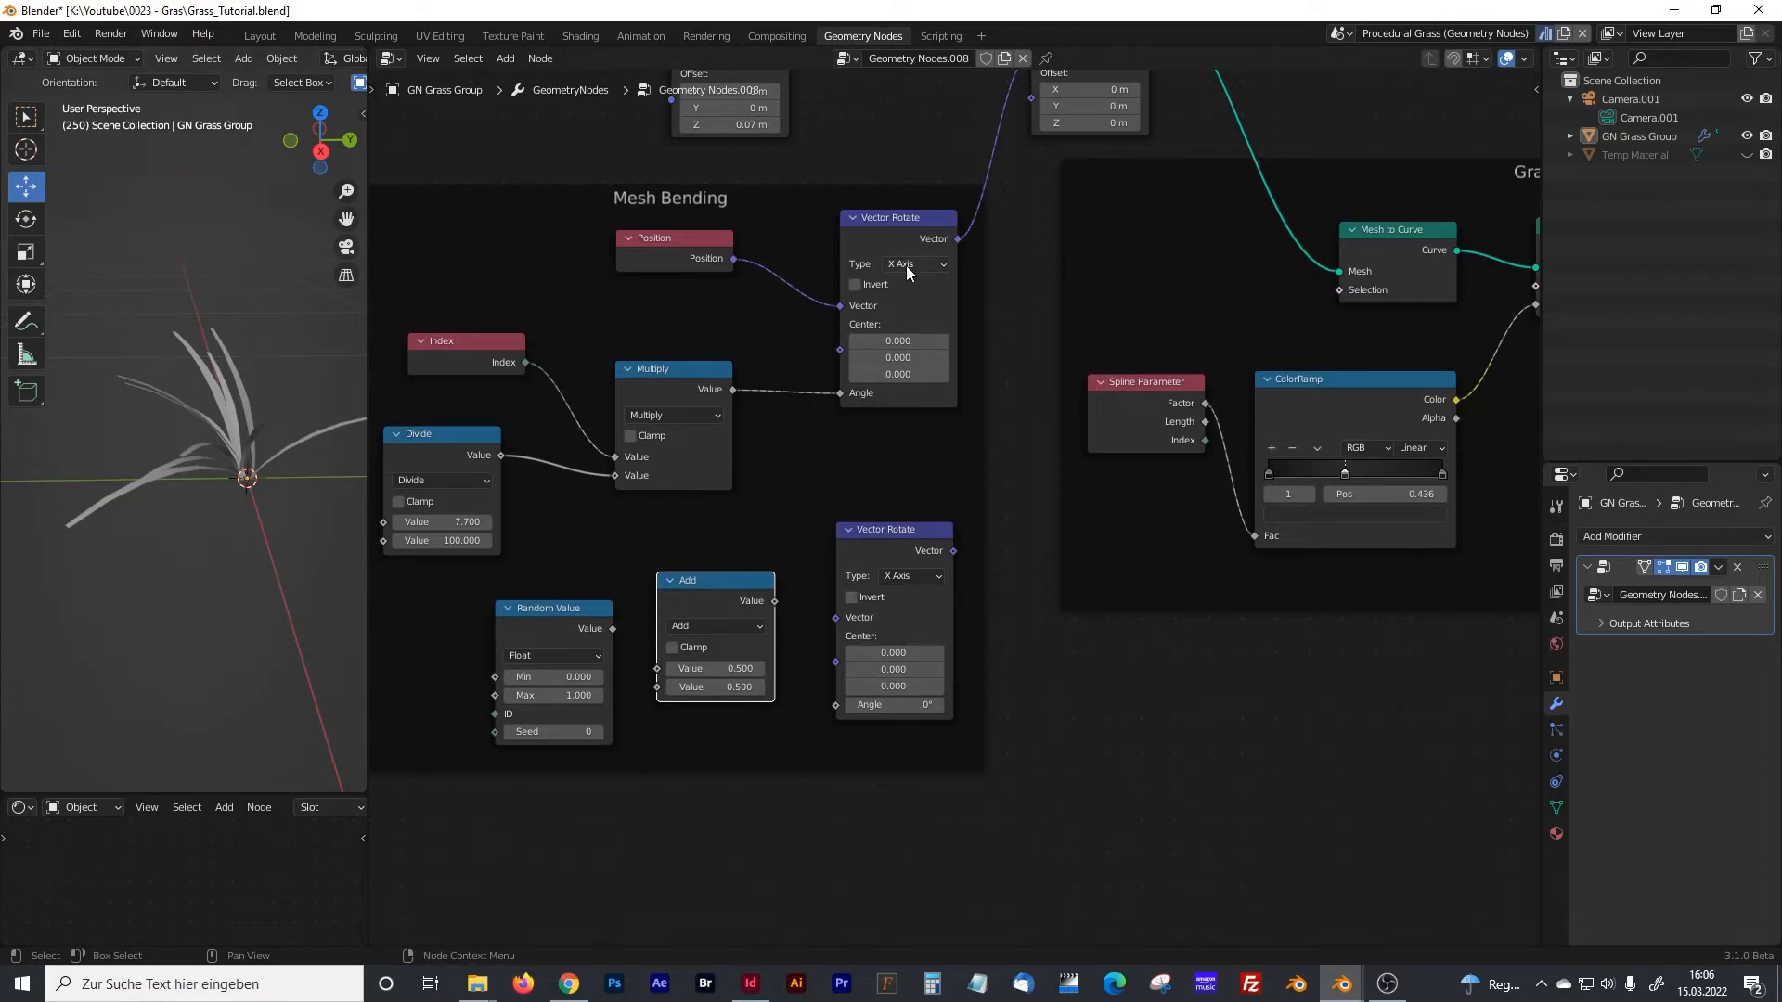
- Set the lower Vector Rotate node's type to Z Axis and move it further right in the frame
{"action": "left_click", "coordinate": [900, 577]}
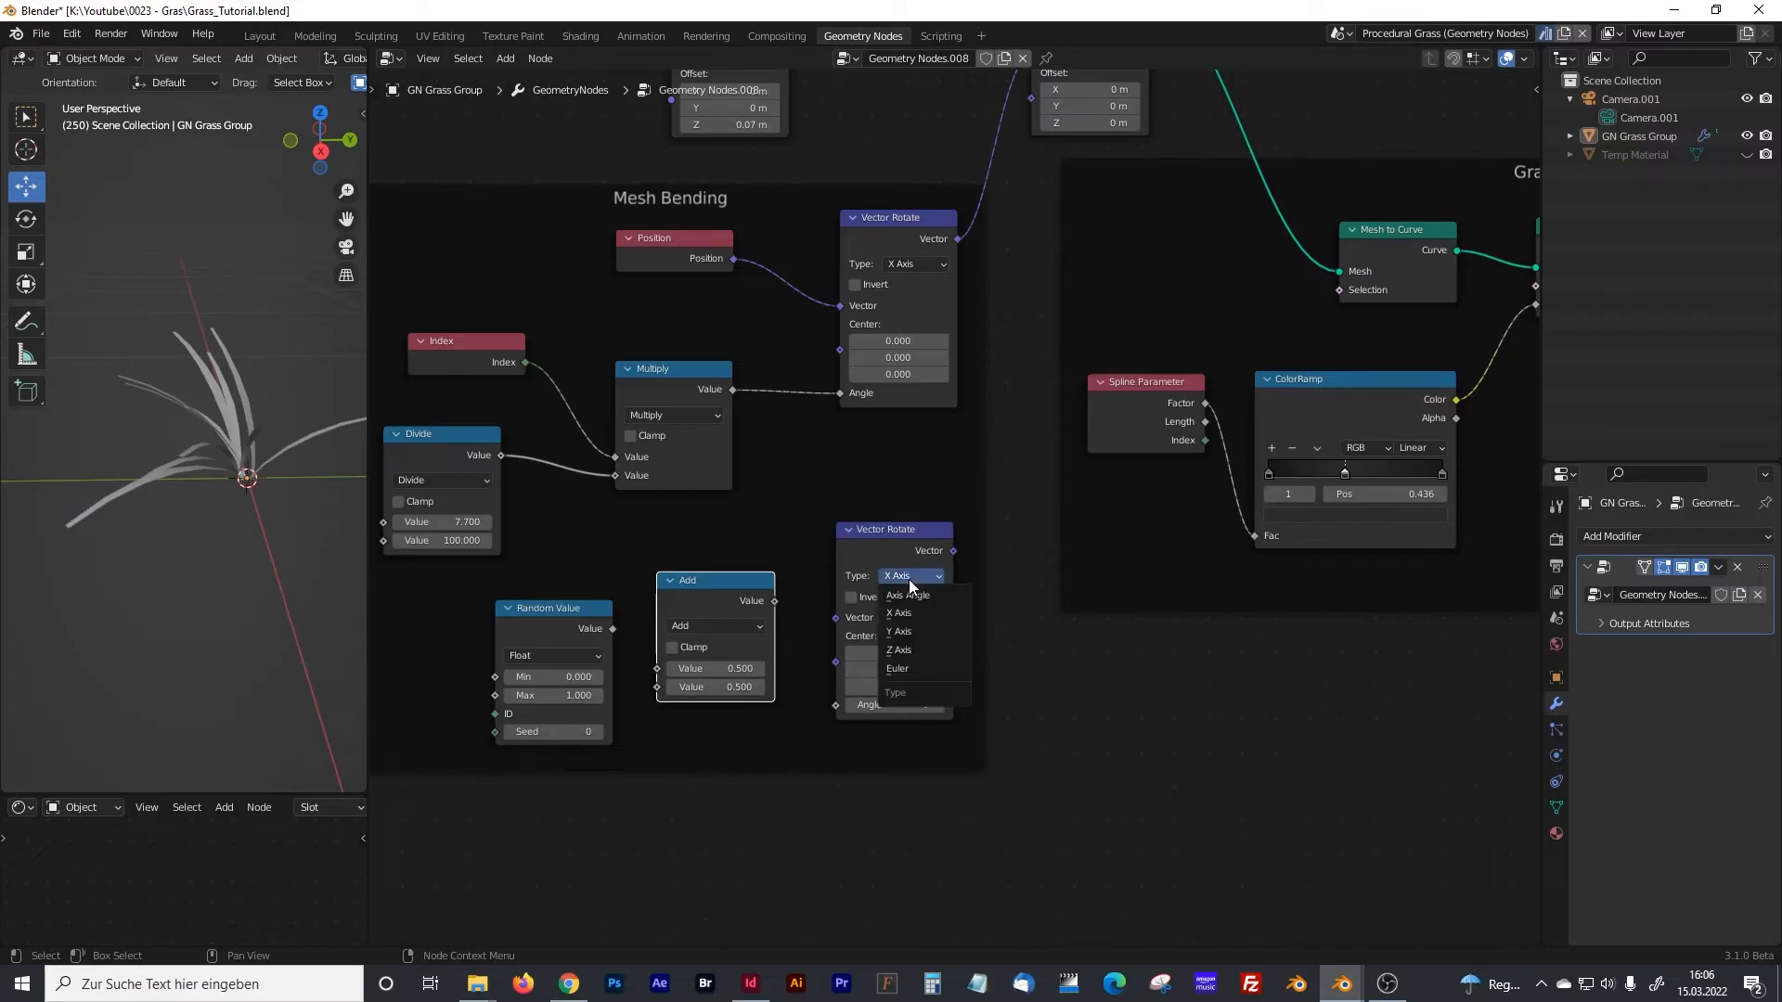
{"action": "left_click", "coordinate": [900, 651]}
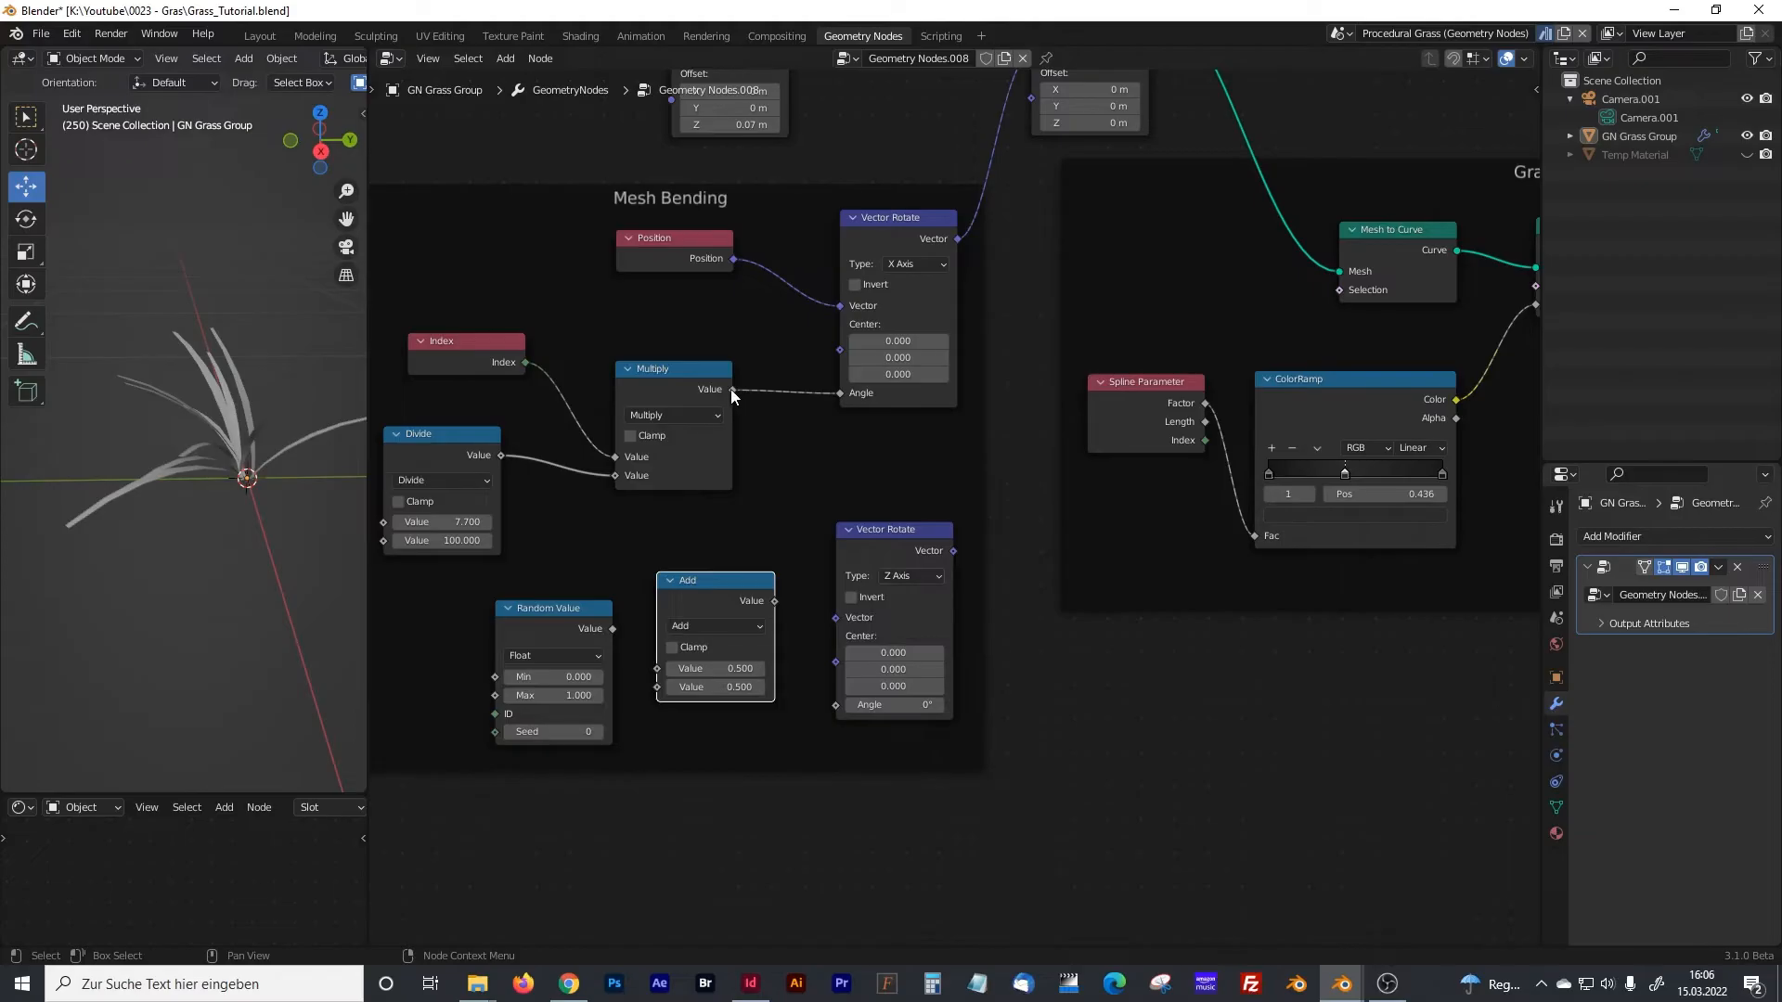
{"action": "left_click_drag", "start_coordinate": [939, 520], "coordinate": [1000, 510]}
{"action": "scroll", "coordinate": [926, 488], "scroll_direction": "down", "scroll_amount": 3}
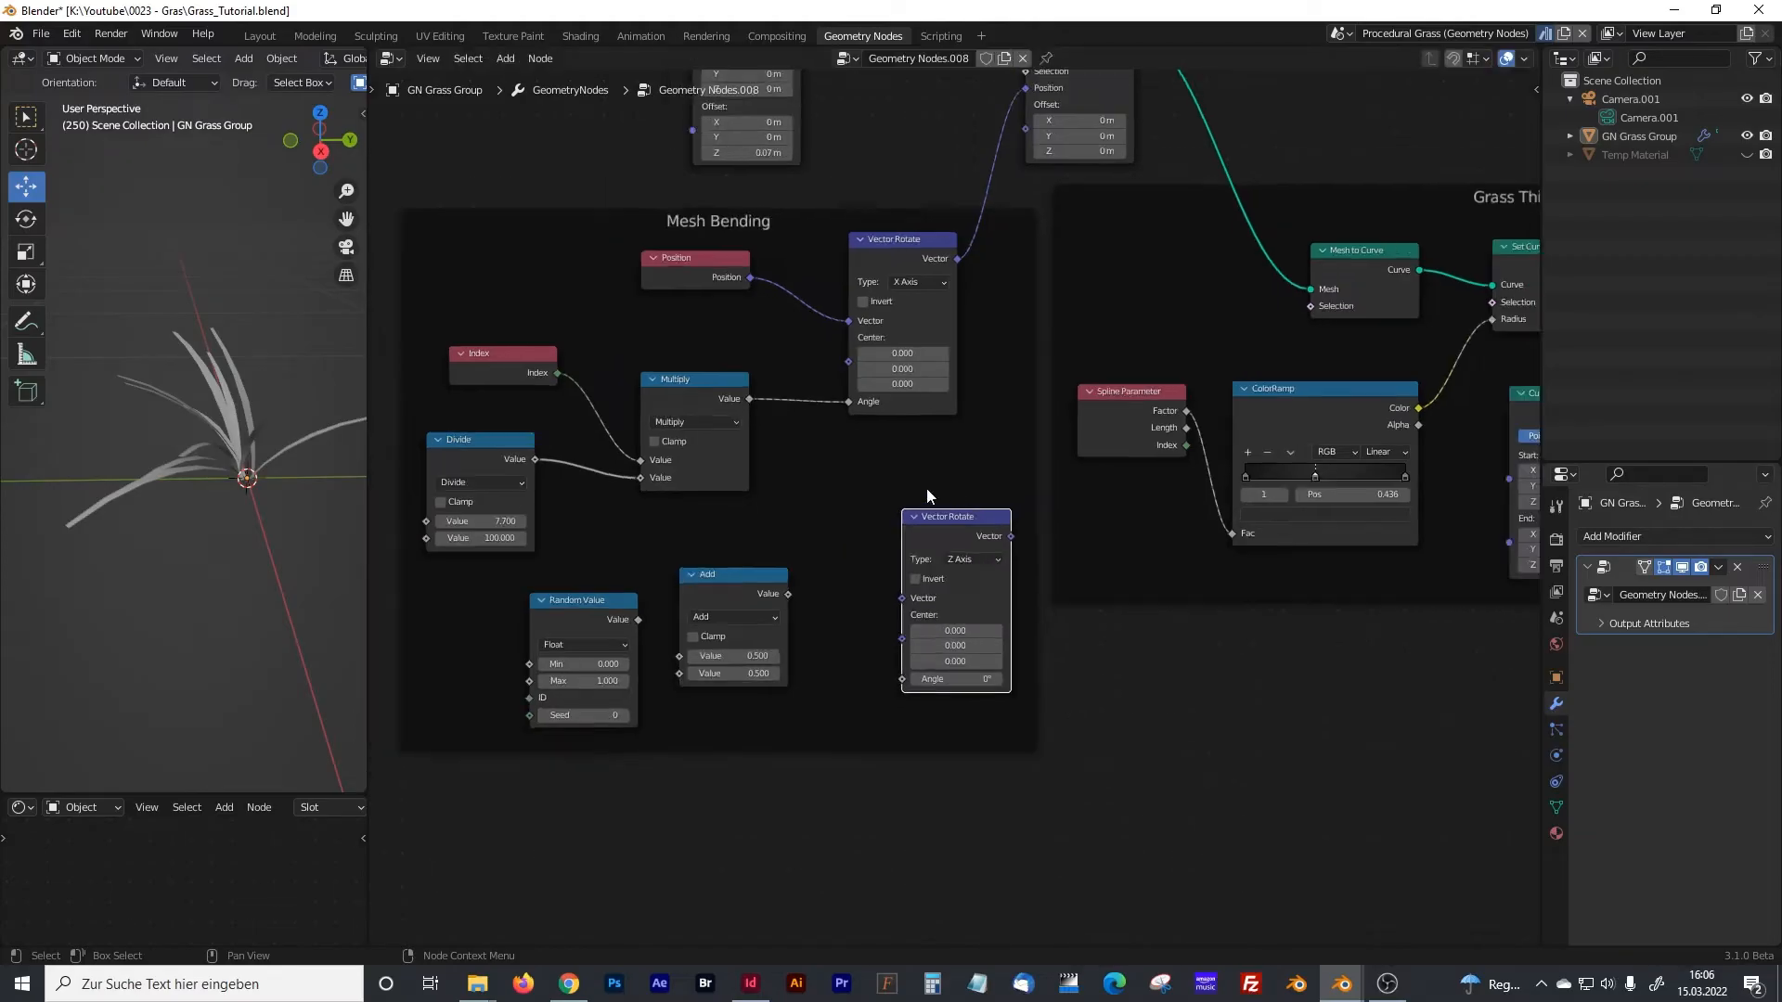
- Chain the X Axis Vector Rotate into the Z Axis one and connect that to the Position input of Set Position
{"action": "left_click_drag", "start_coordinate": [810, 271], "coordinate": [656, 288]}
{"action": "left_click_drag", "start_coordinate": [809, 534], "coordinate": [876, 533]}
{"action": "left_click_drag", "start_coordinate": [802, 313], "coordinate": [823, 597]}
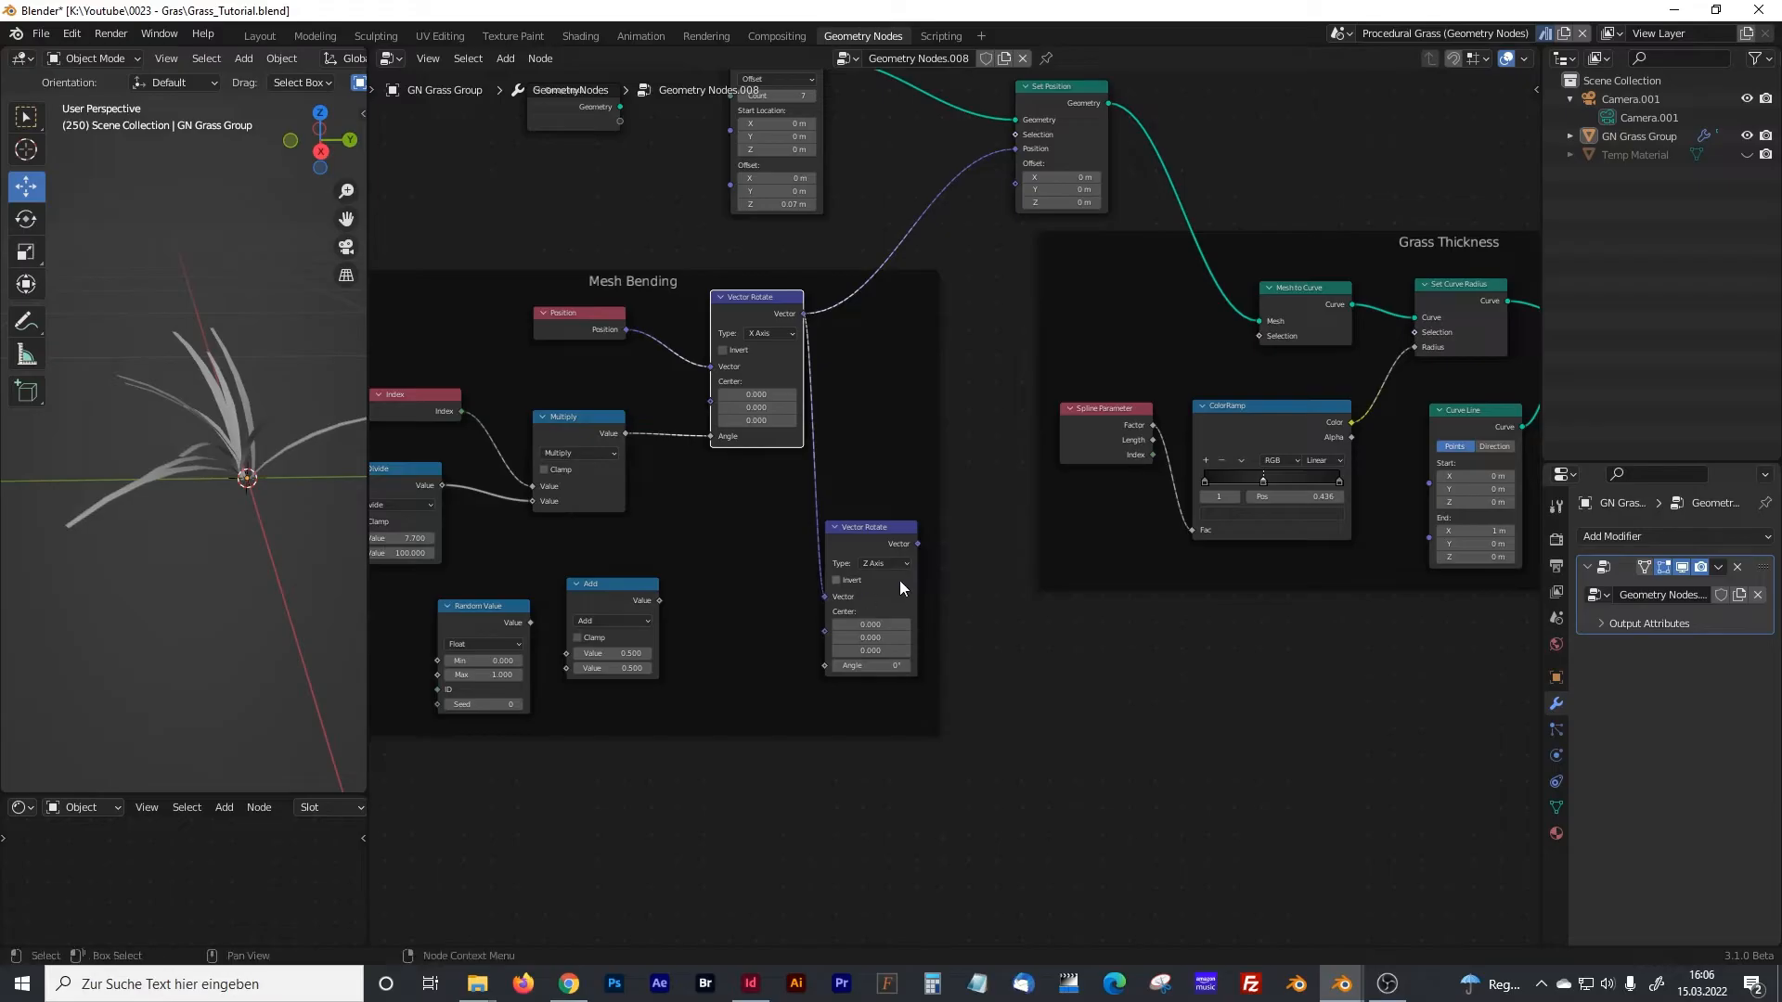
{"action": "left_click_drag", "start_coordinate": [918, 544], "coordinate": [1010, 149]}
- Feed the Multiply and Random Value outputs into the Add node and connect its result to the Z Axis Vector Rotate's Angle
{"action": "left_click_drag", "start_coordinate": [863, 531], "coordinate": [881, 519]}
{"action": "middle_click_drag", "start_coordinate": [701, 562], "coordinate": [789, 528]}
{"action": "left_click_drag", "start_coordinate": [720, 558], "coordinate": [832, 534]}
{"action": "scroll", "coordinate": [732, 451], "scroll_direction": "up", "scroll_amount": 1}
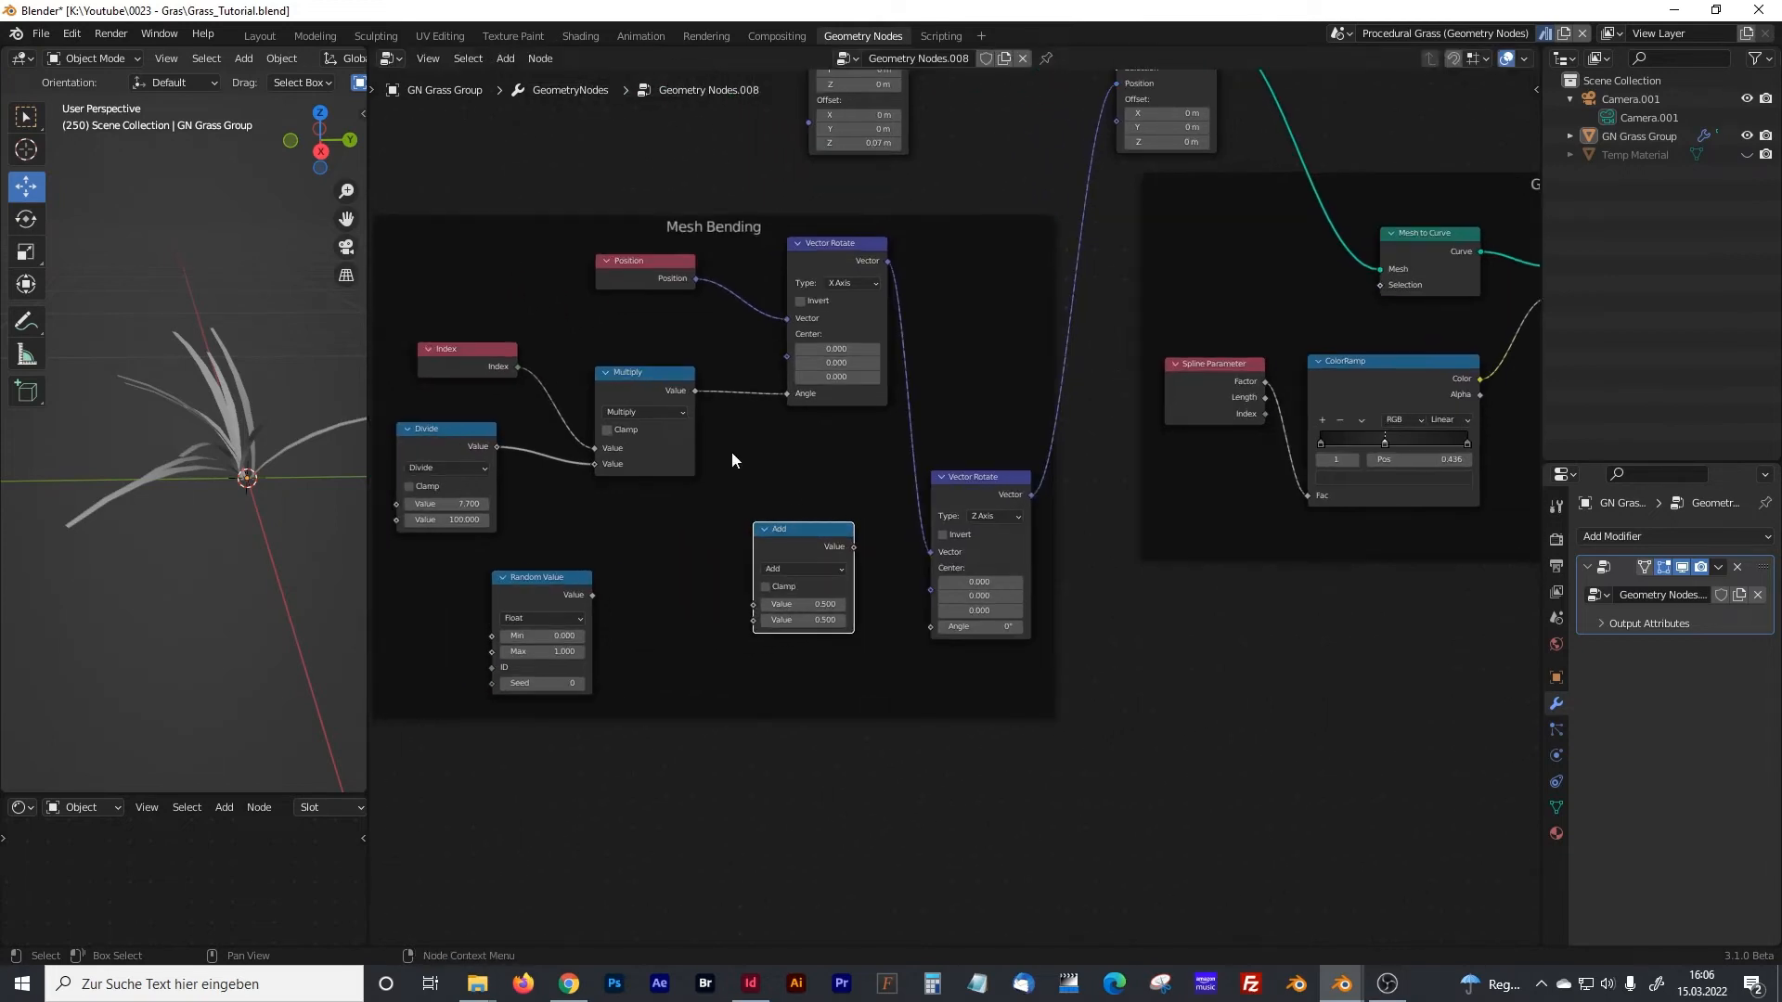
{"action": "left_click_drag", "start_coordinate": [655, 377], "coordinate": [753, 604]}
{"action": "left_click_drag", "start_coordinate": [520, 578], "coordinate": [750, 623]}
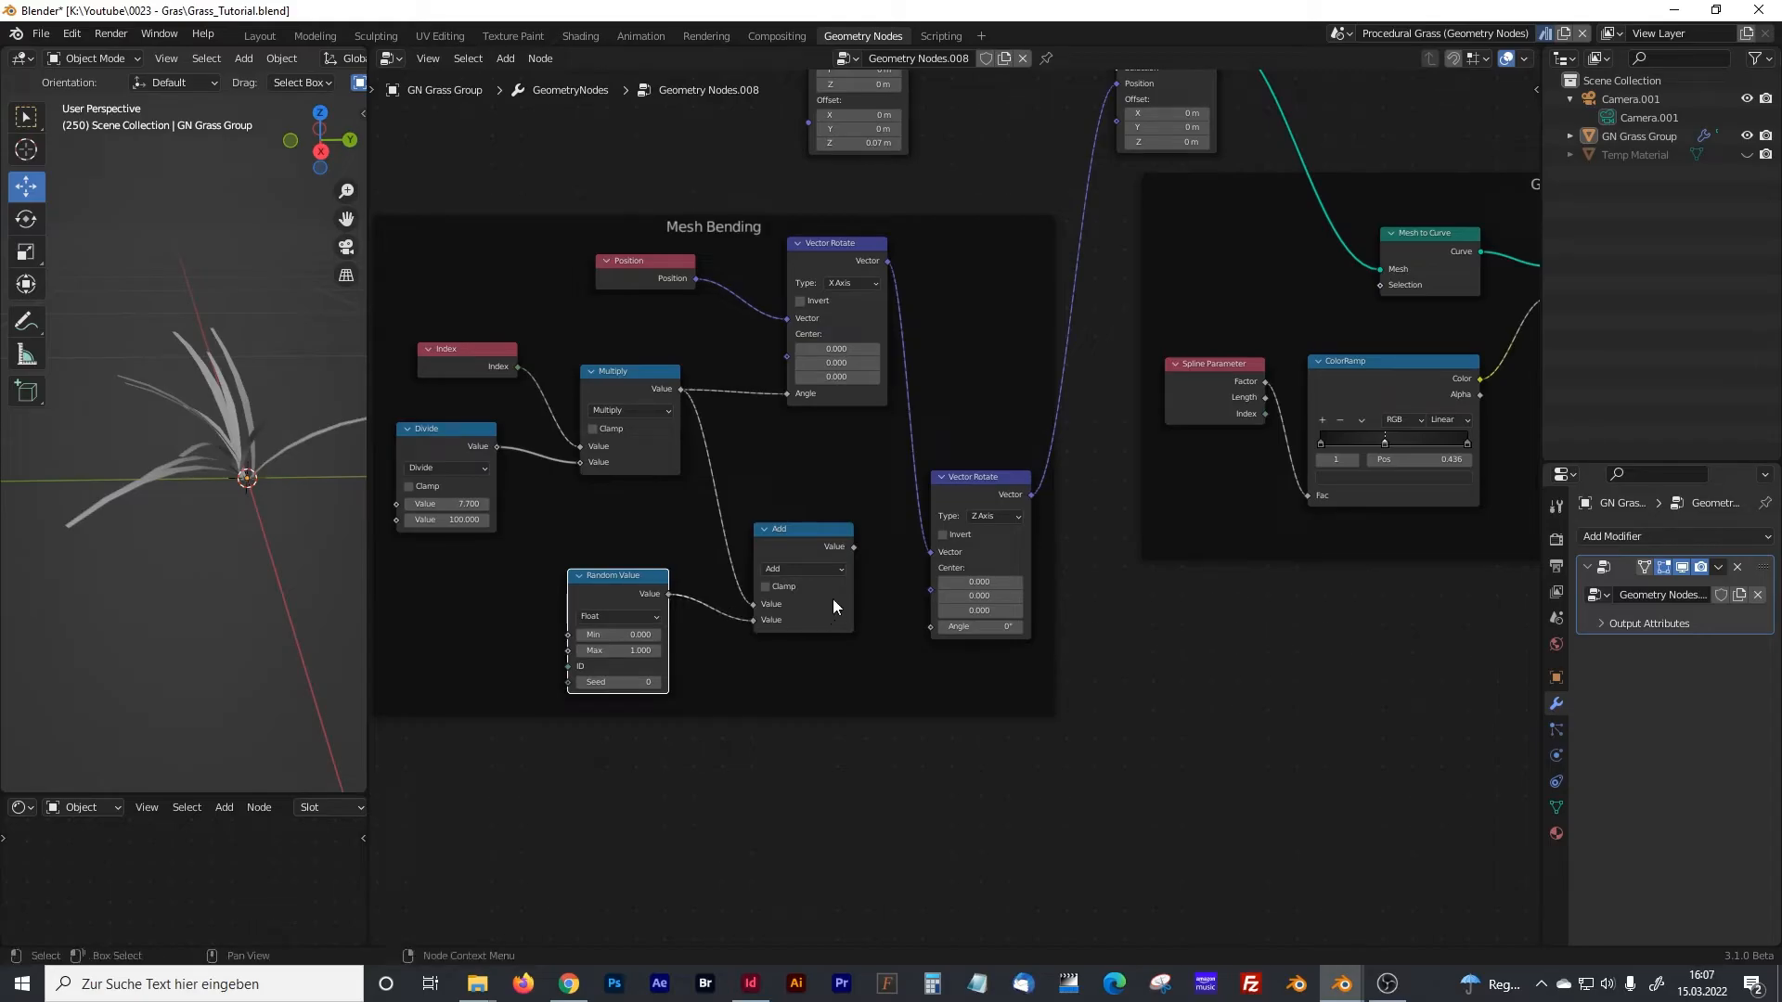
{"action": "left_click_drag", "start_coordinate": [853, 549], "coordinate": [928, 628]}
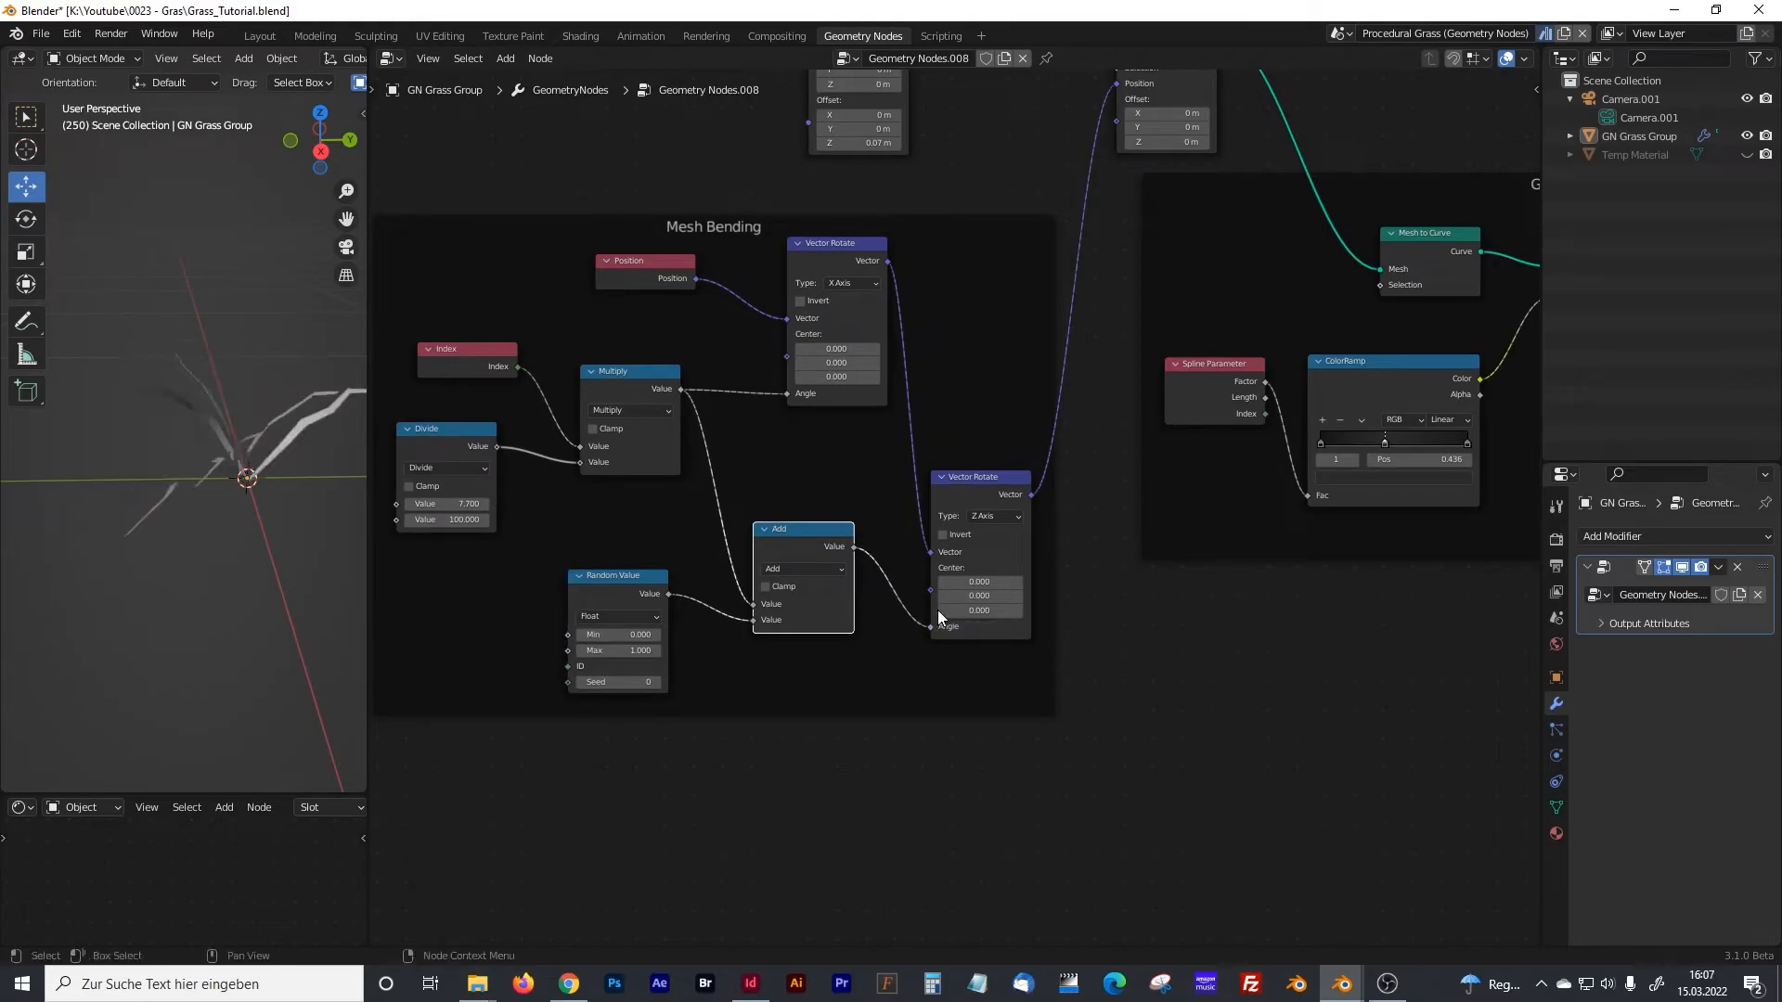
- Join the Random Value, Add and Z Axis Vector Rotate nodes into a nested frame and move it below the other bending nodes
{"action": "left_click", "coordinate": [982, 481], "text": "shift"}
{"action": "left_click", "coordinate": [615, 578], "text": "shift"}
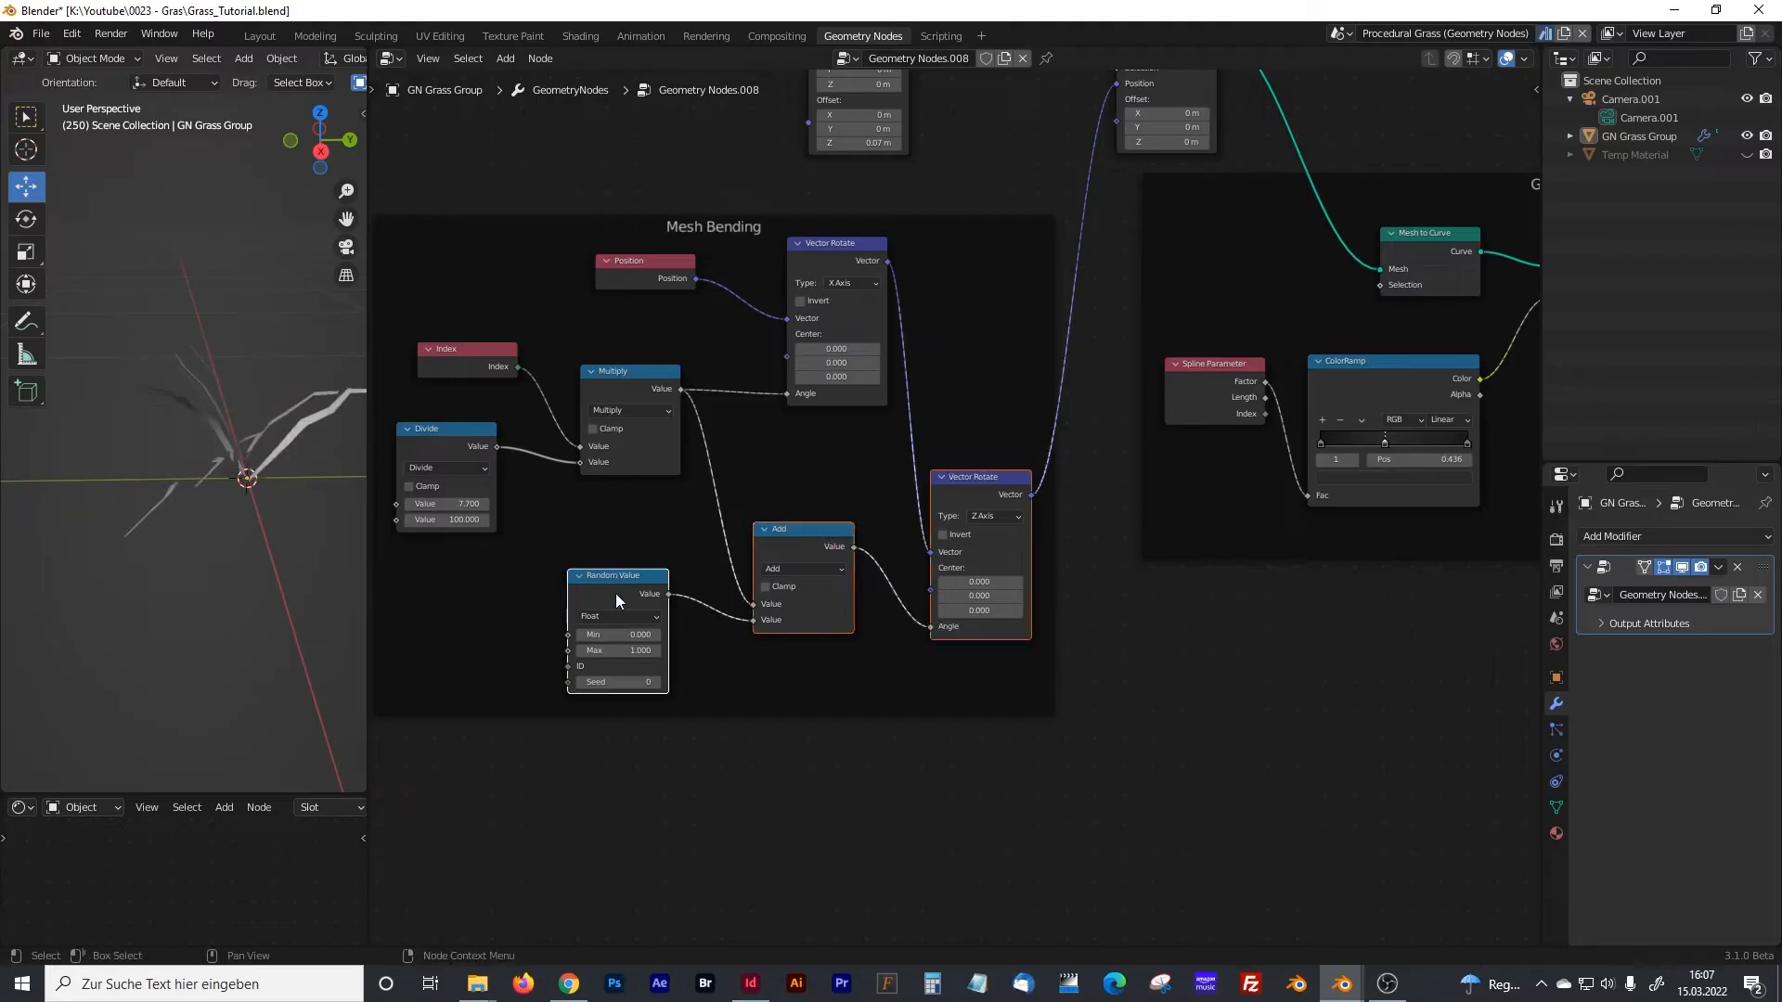
{"action": "key", "text": "ctrl+j"}
{"action": "key", "text": "g"}
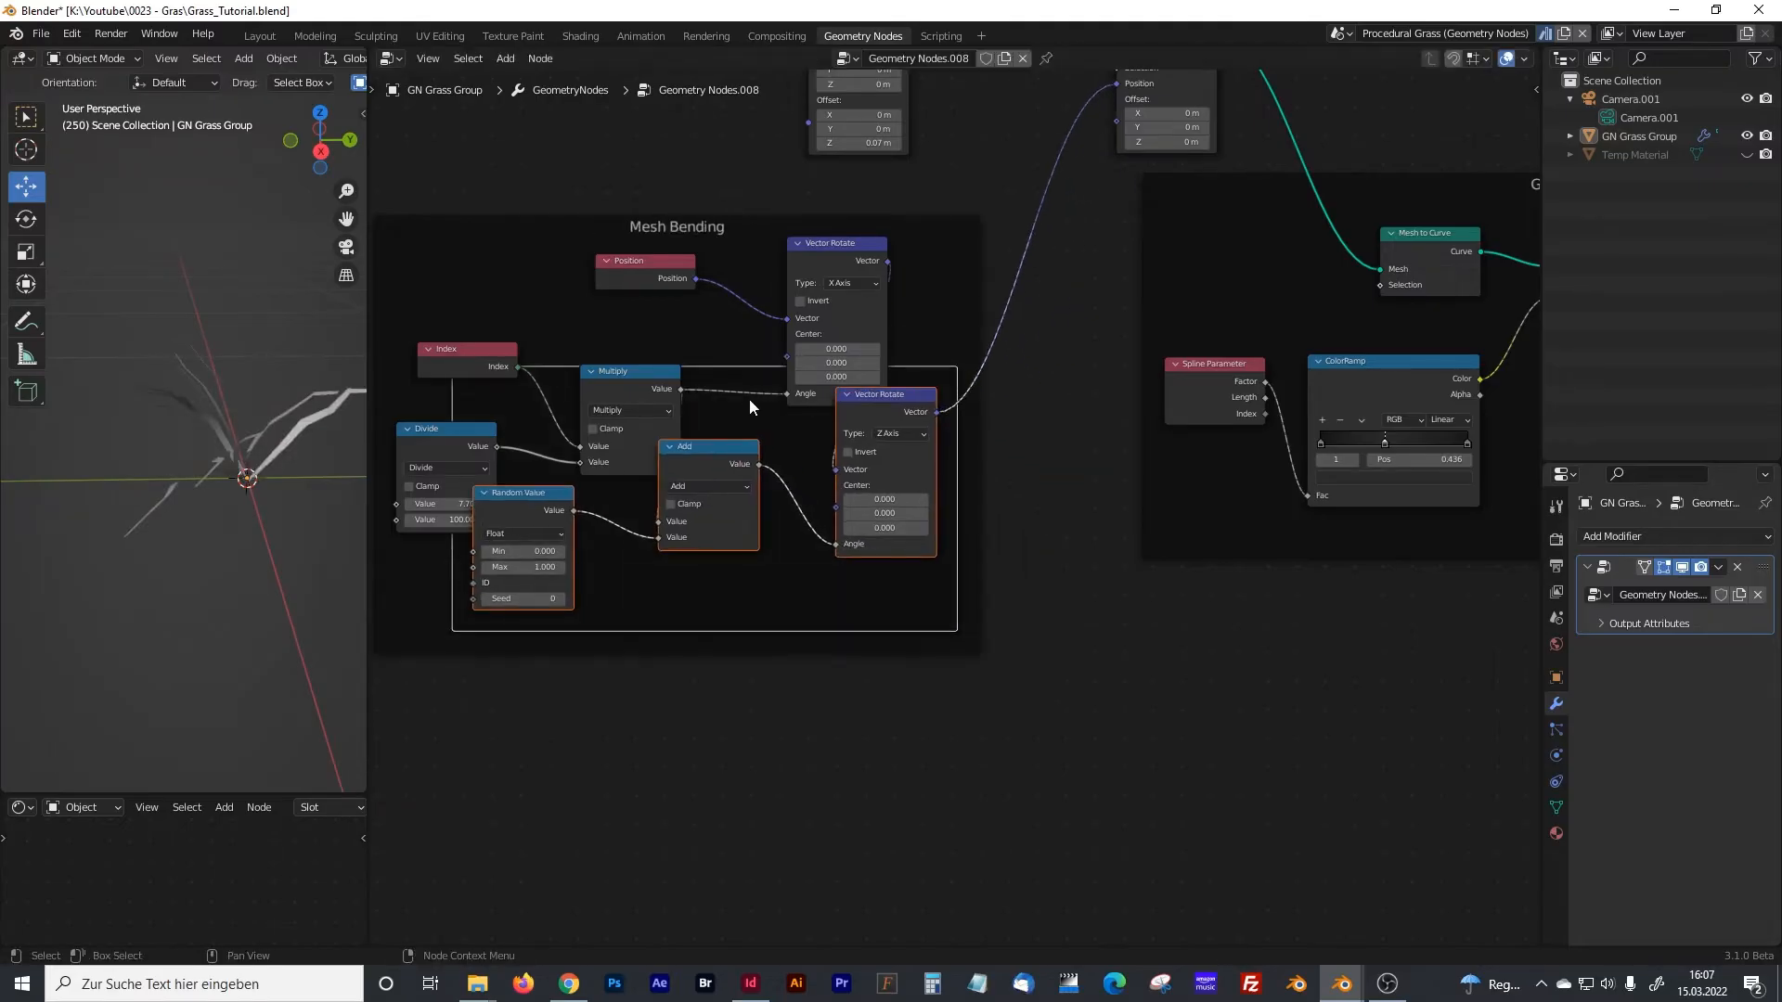
{"action": "left_click", "coordinate": [845, 544]}
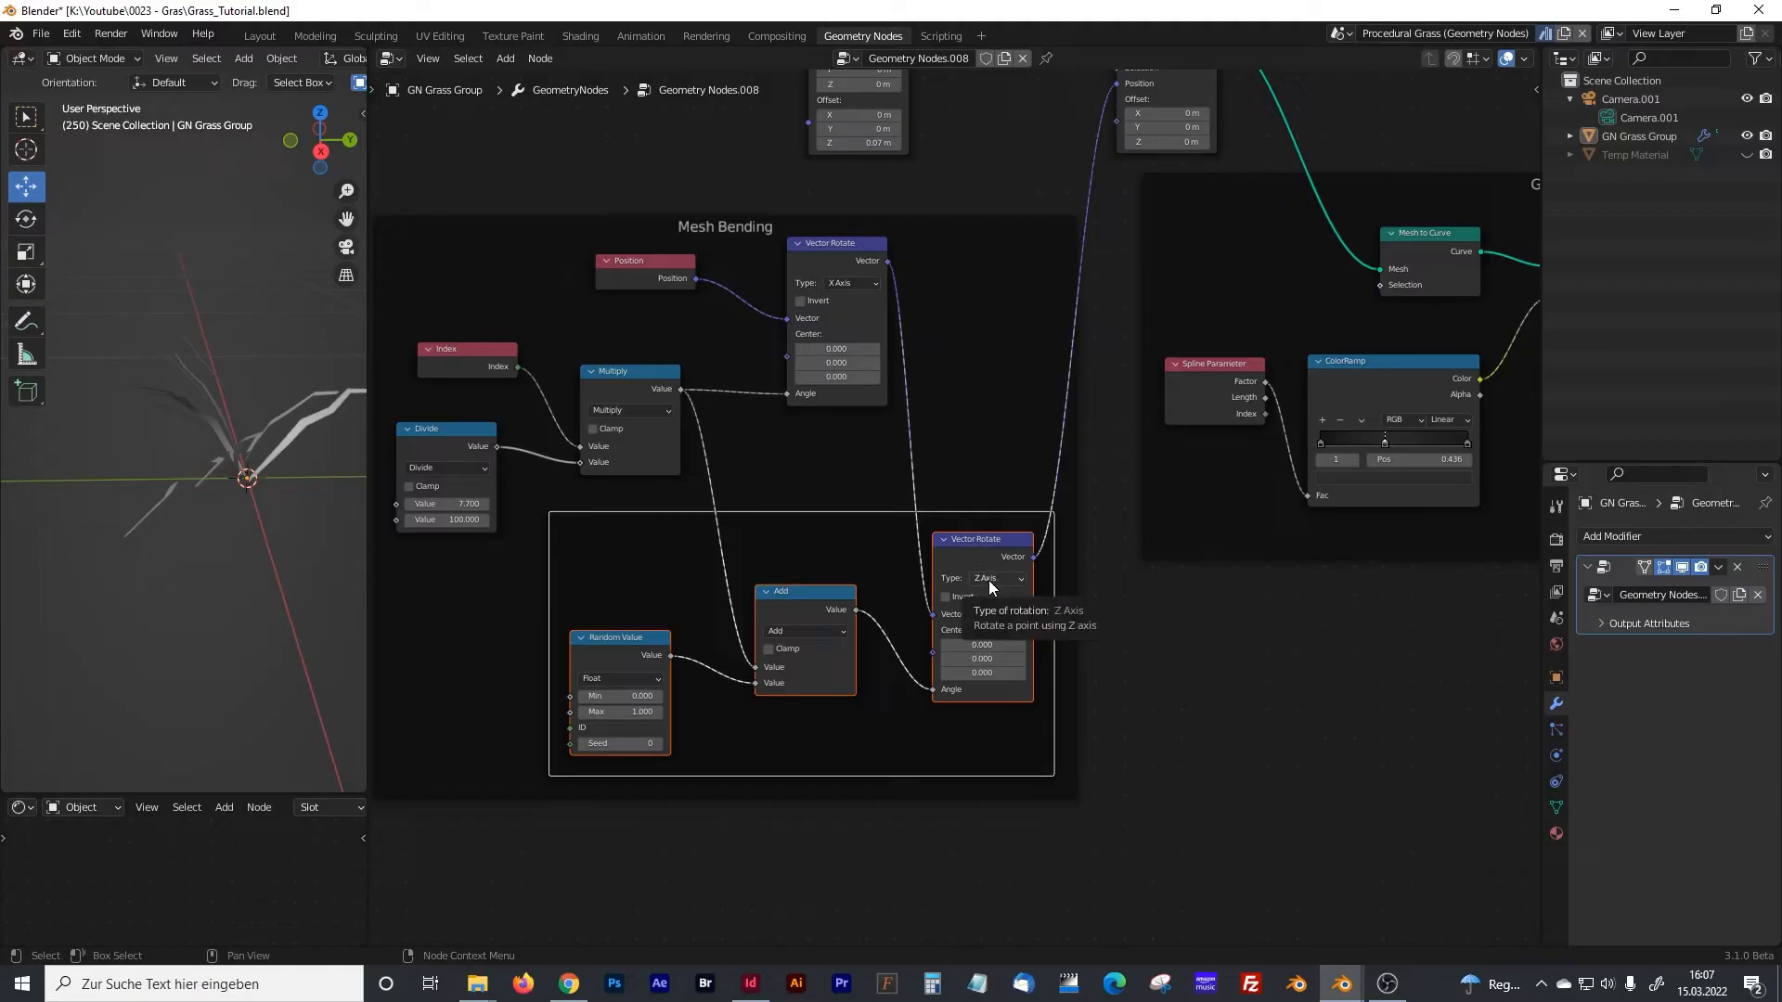
{"action": "left_click_drag", "start_coordinate": [635, 639], "coordinate": [641, 633]}
{"action": "left_click", "coordinate": [626, 633]}
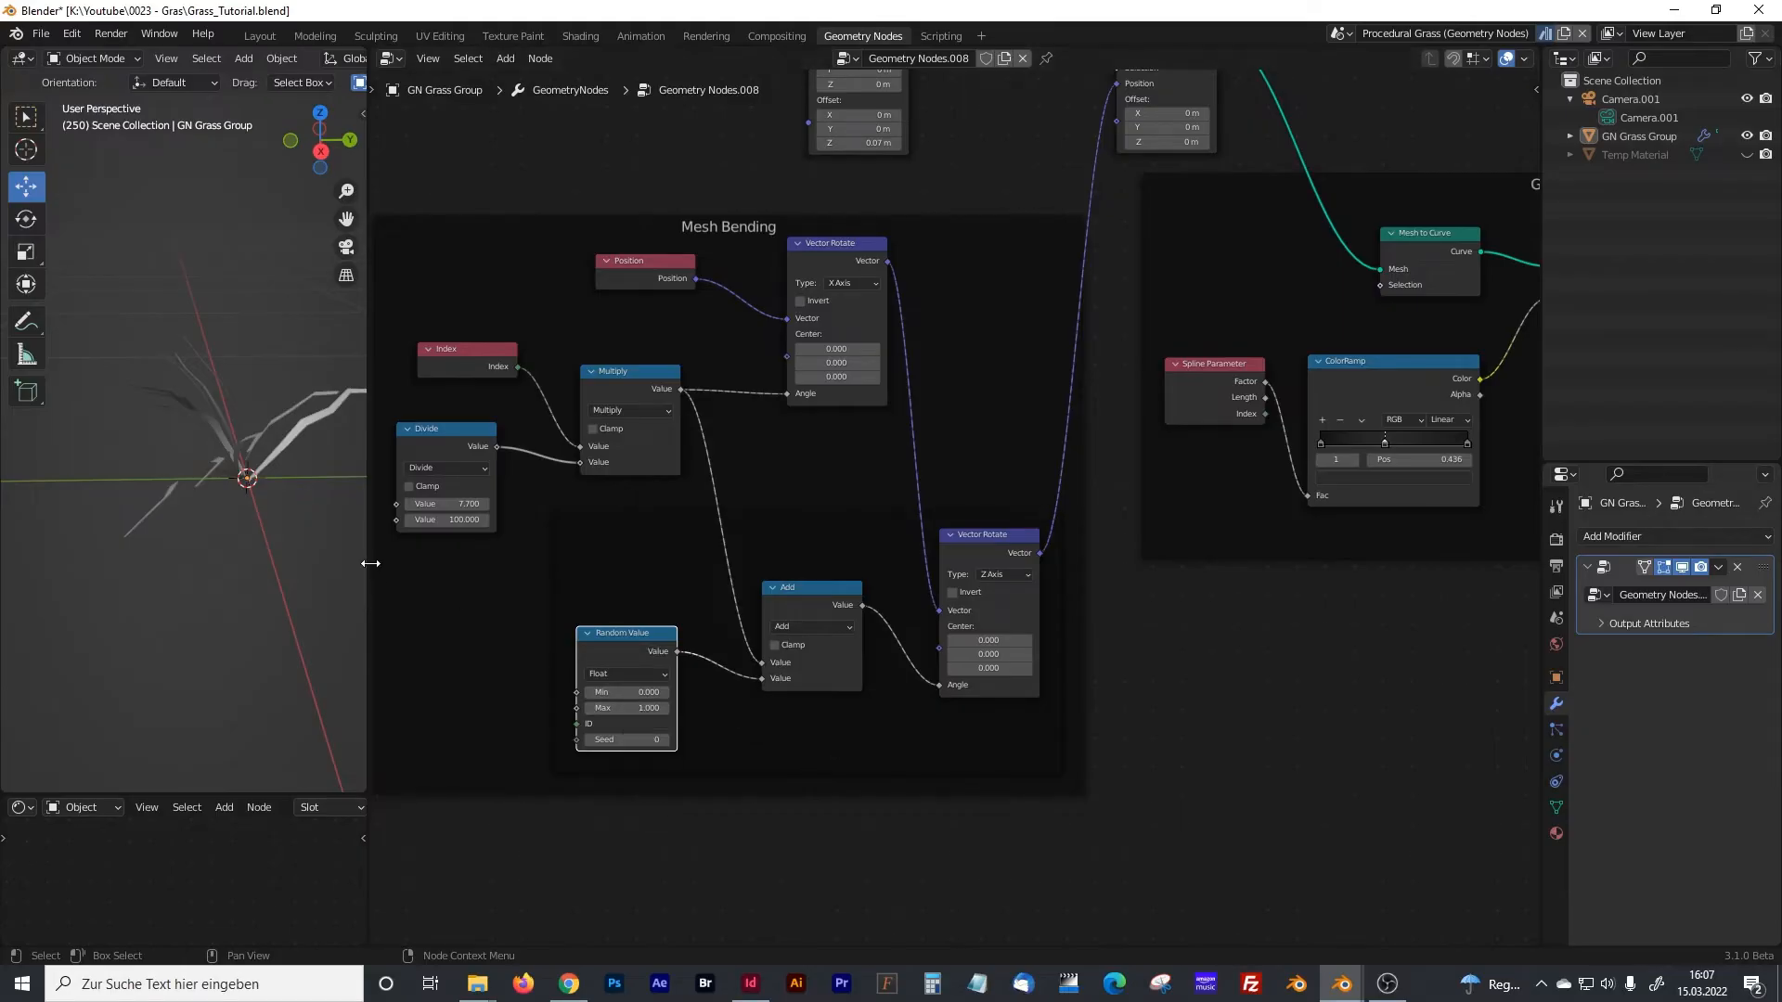
- Widen the 3D viewport and set the Max of the Random Value node in the Mesh Bending frame to 1.4
{"action": "left_click_drag", "start_coordinate": [371, 563], "coordinate": [432, 562]}
{"action": "middle_click_drag", "start_coordinate": [297, 589], "coordinate": [305, 553]}
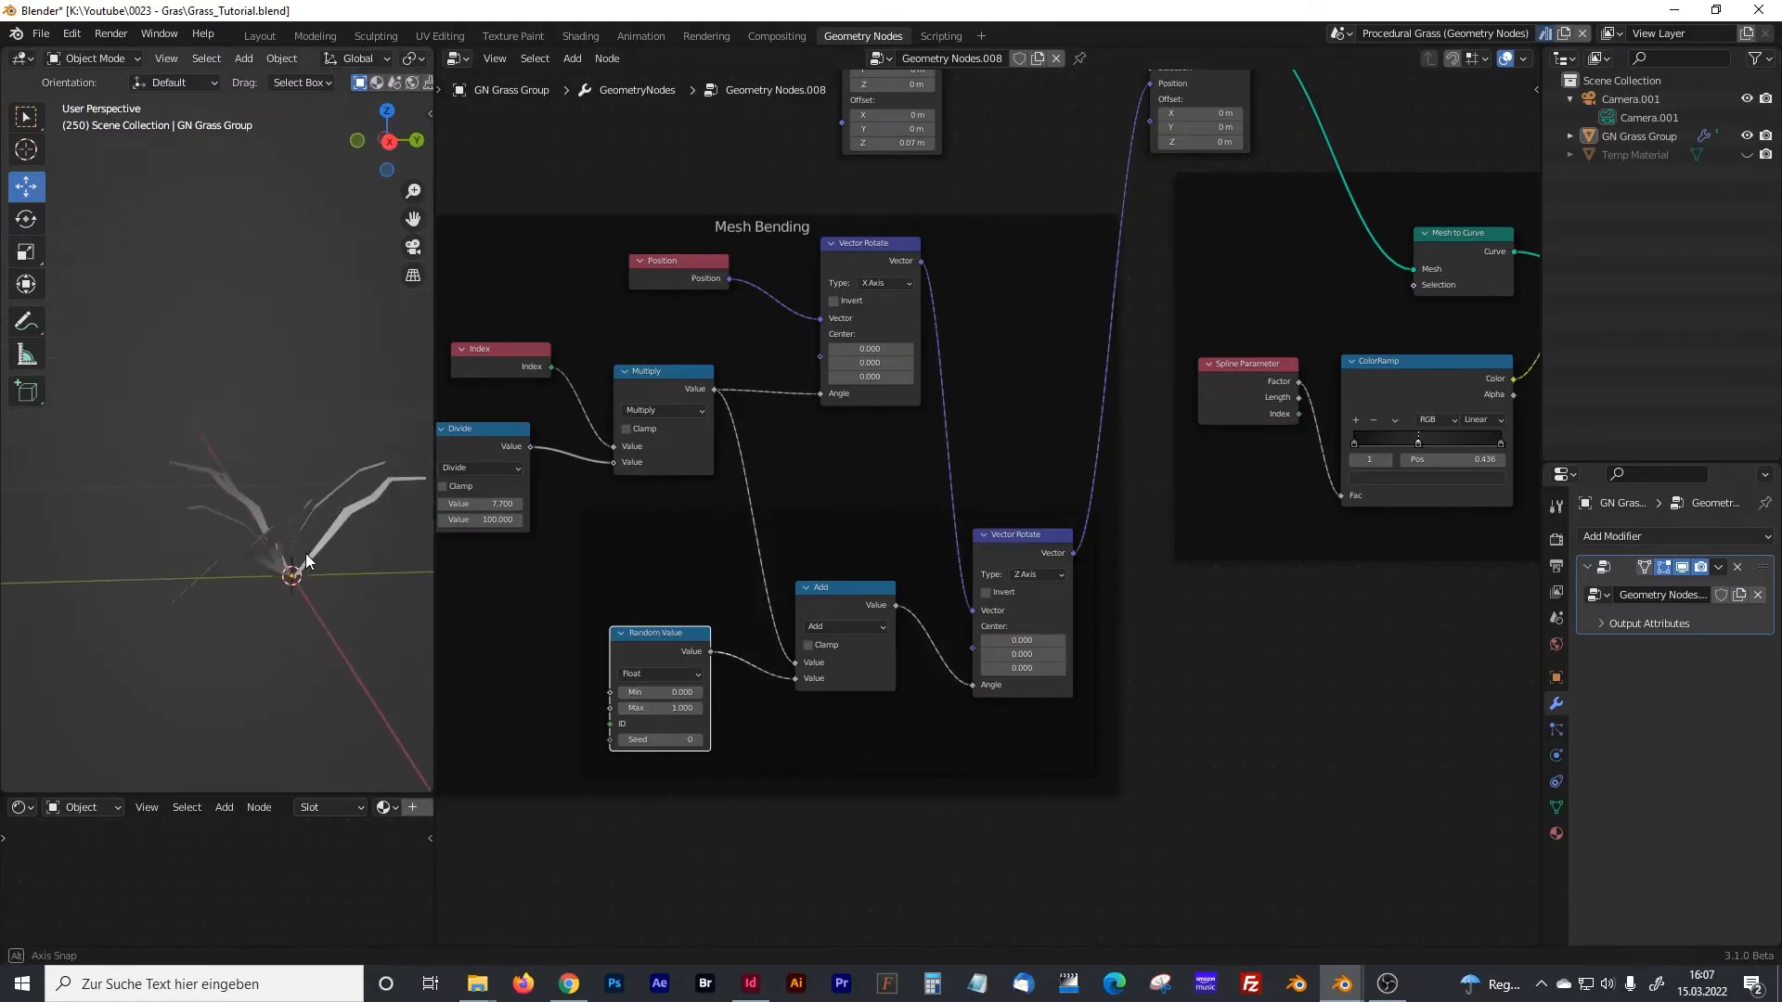
{"action": "mouse_move", "coordinate": [672, 710]}
{"action": "left_mouse_down"}
{"action": "mouse_move", "coordinate": [733, 710]}
{"action": "mouse_move", "coordinate": [688, 710]}
{"action": "left_mouse_up"}
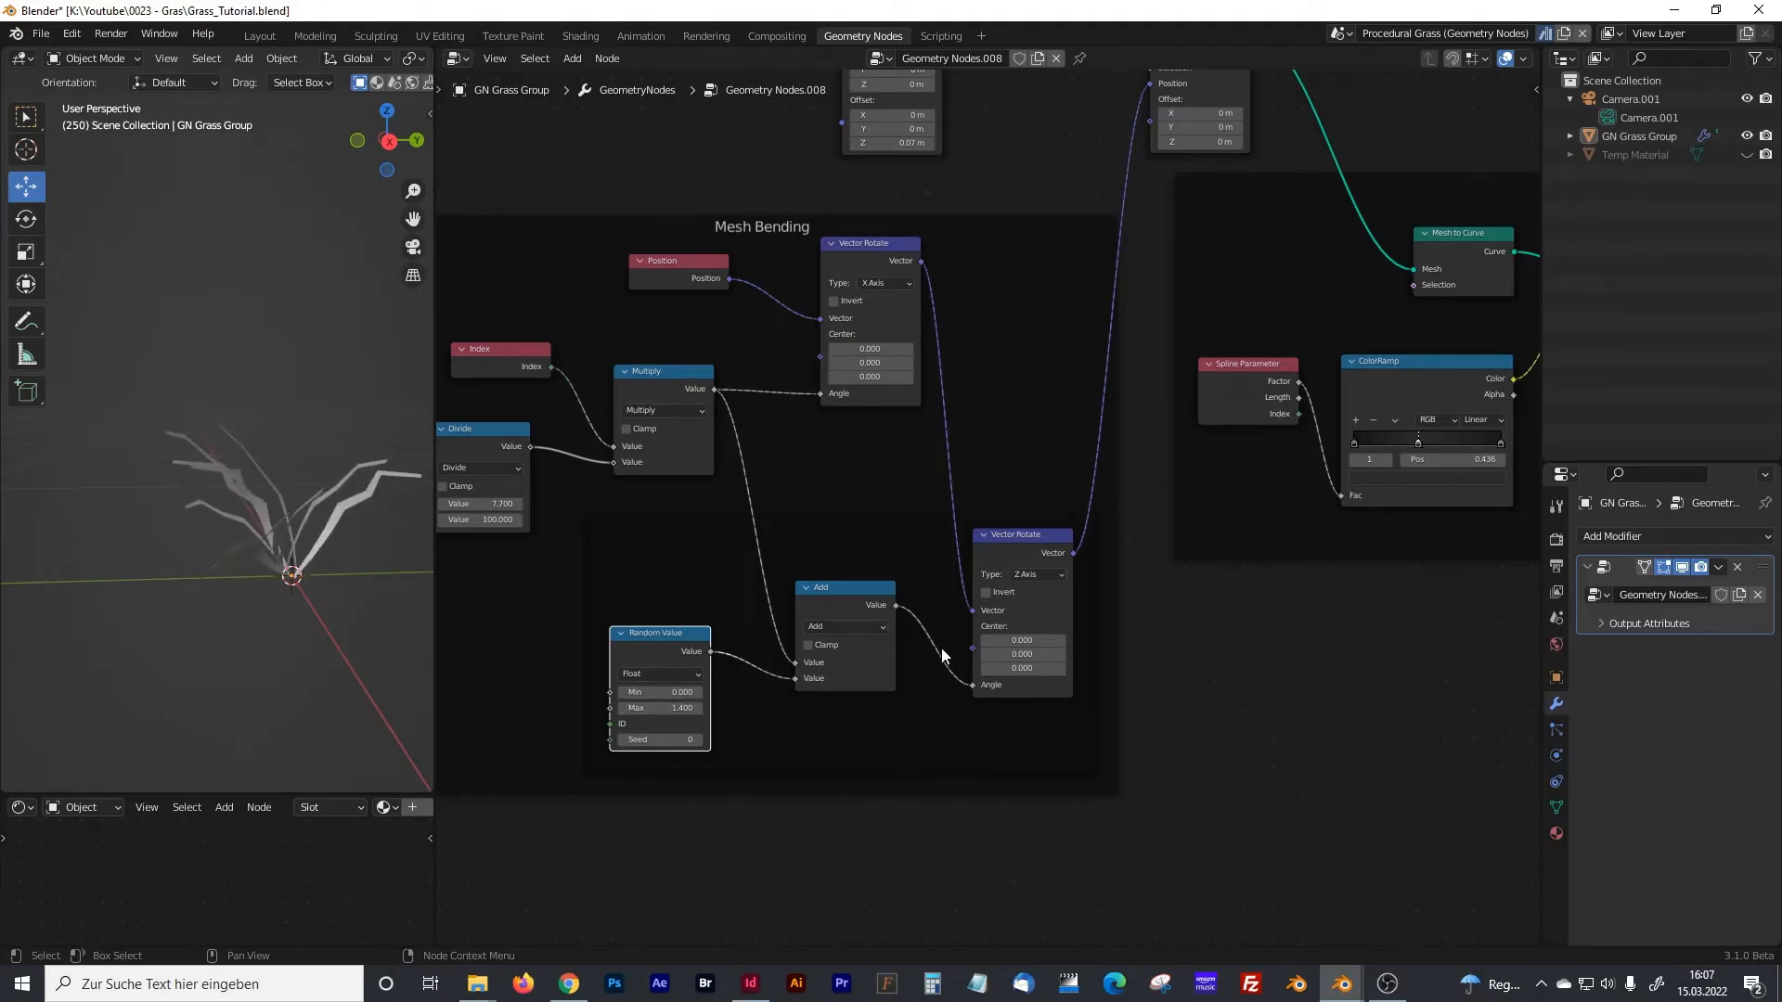
{"action": "middle_click_drag", "start_coordinate": [594, 518], "coordinate": [657, 566]}
{"action": "mouse_move", "coordinate": [554, 552]}
{"action": "left_mouse_down"}
{"action": "mouse_move", "coordinate": [493, 552]}
{"action": "mouse_move", "coordinate": [556, 552]}
{"action": "left_mouse_up"}
- Set the Mesh Line node's Z offset to 0.09 m
{"action": "middle_click_drag", "start_coordinate": [1097, 454], "coordinate": [1065, 639]}
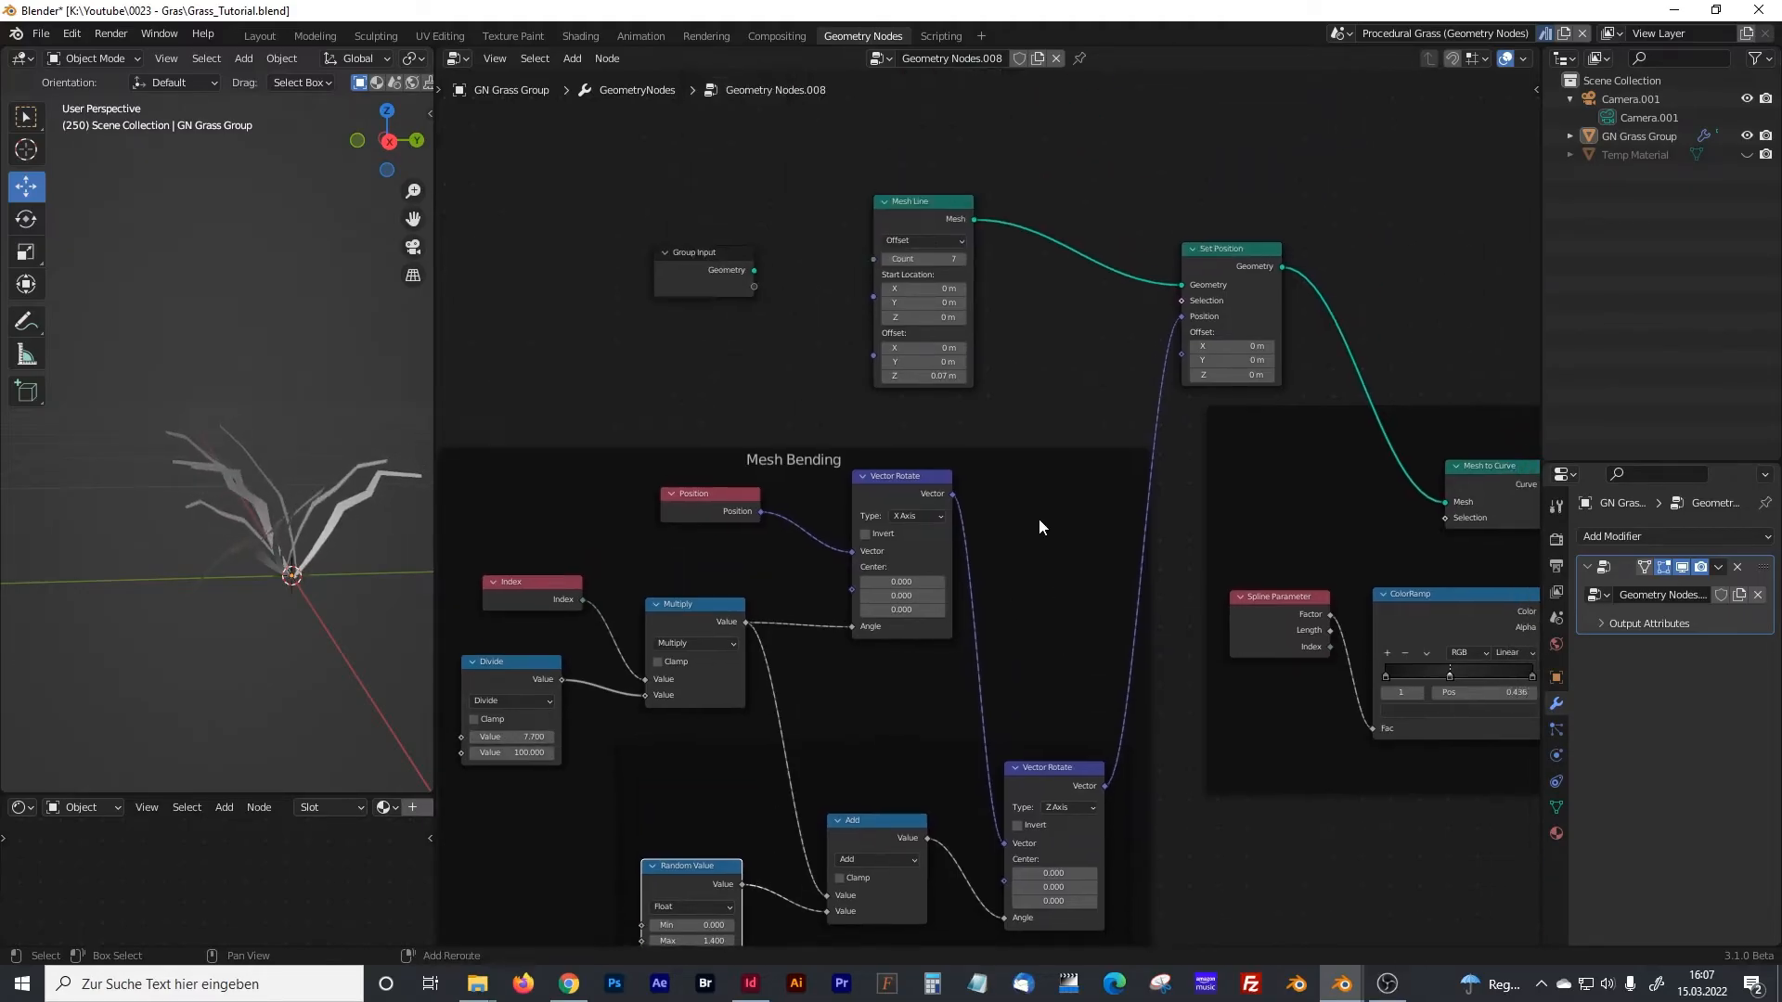
{"action": "mouse_move", "coordinate": [940, 376]}
{"action": "left_mouse_down"}
{"action": "mouse_move", "coordinate": [969, 376]}
{"action": "mouse_move", "coordinate": [941, 376]}
{"action": "left_mouse_up"}
{"action": "left_click", "coordinate": [933, 376]}
{"action": "left_click", "coordinate": [893, 376]}
{"action": "key", "text": "Delete"}
{"action": "type", "text": "9"}
{"action": "key", "text": "Return"}
{"action": "middle_click_drag", "start_coordinate": [375, 514], "coordinate": [307, 557]}
{"action": "scroll", "coordinate": [1238, 470], "scroll_direction": "down", "scroll_amount": 2}
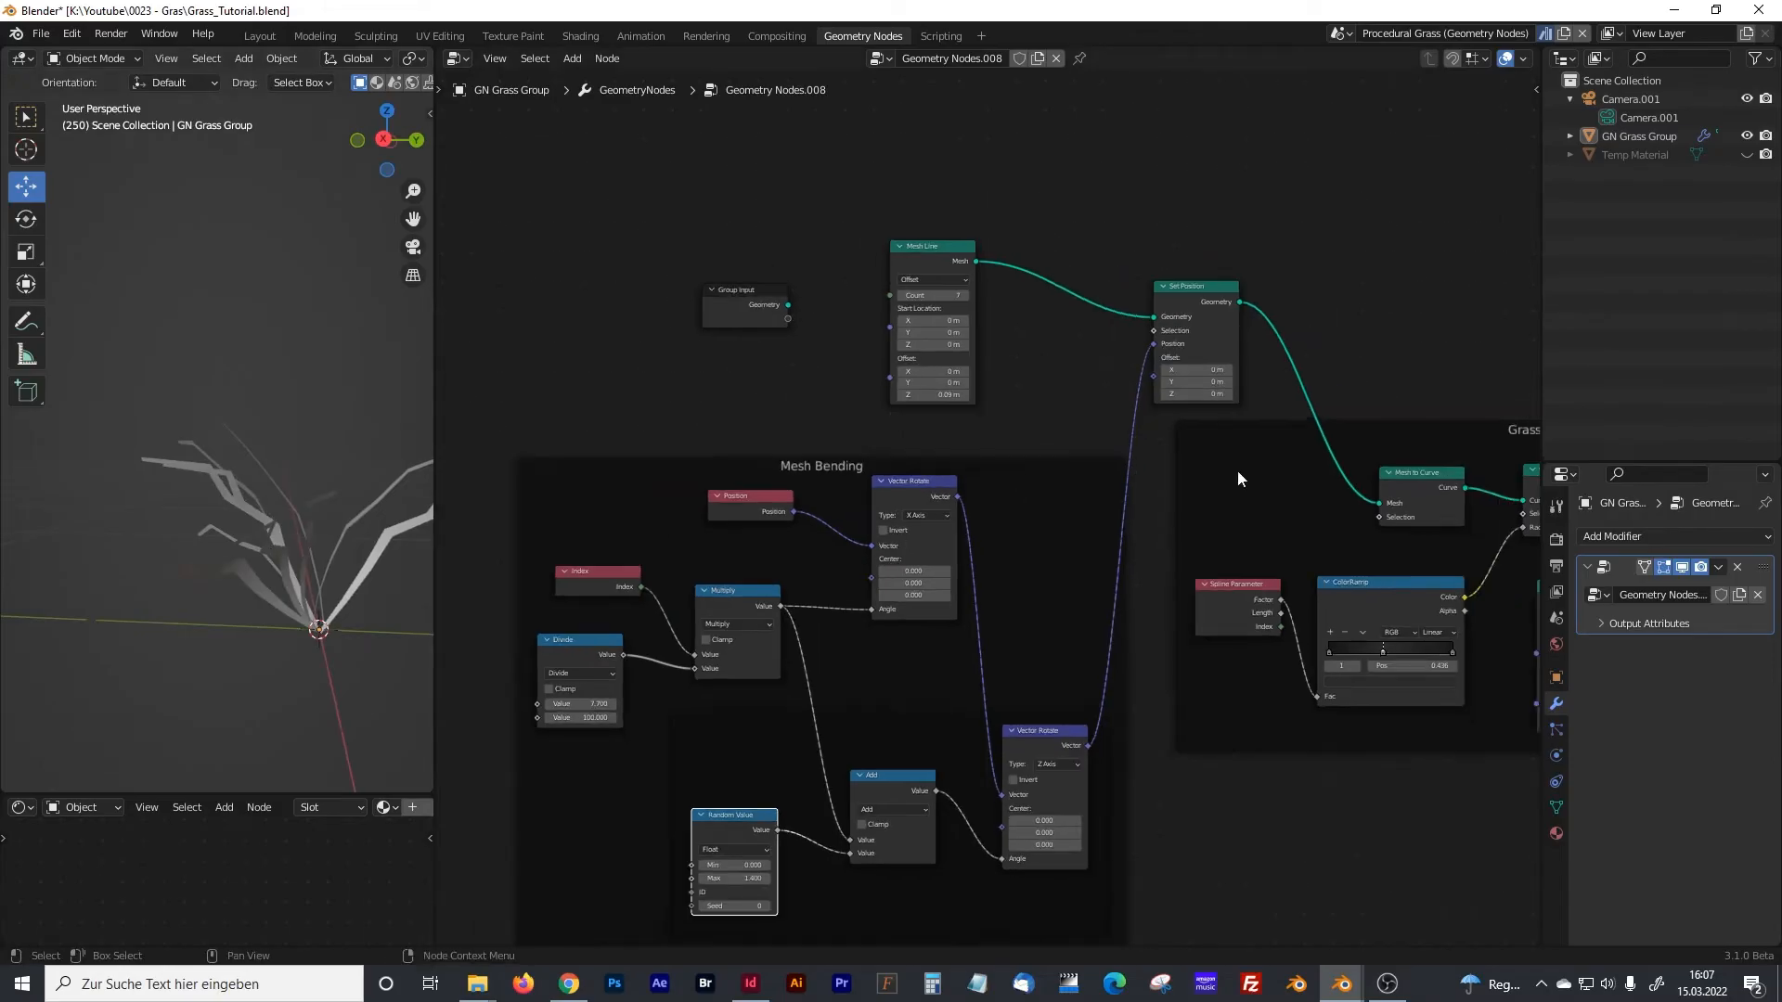
- Move Group Output aside and insert a Subdivision Surface node between it and Instance on Points
{"action": "middle_click_drag", "start_coordinate": [1267, 470], "coordinate": [828, 529]}
{"action": "middle_click_drag", "start_coordinate": [1349, 569], "coordinate": [868, 560]}
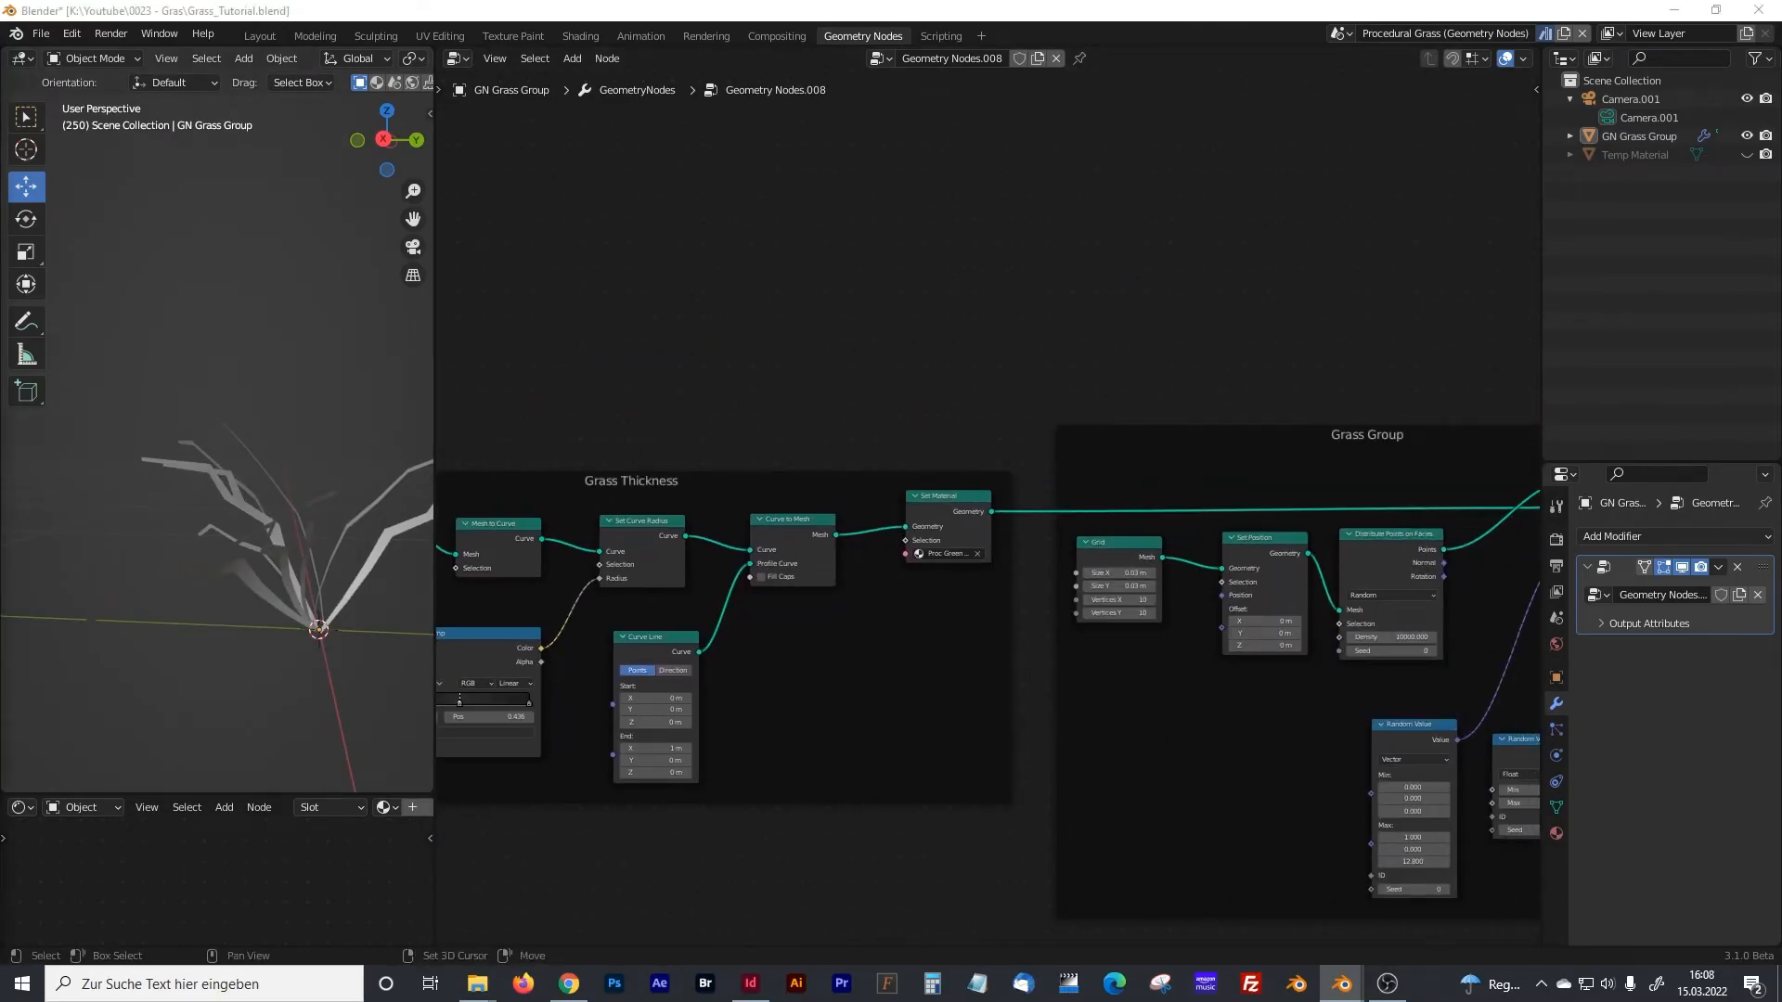
{"action": "middle_click_drag", "start_coordinate": [1490, 463], "coordinate": [937, 451]}
{"action": "left_click_drag", "start_coordinate": [1216, 360], "coordinate": [1366, 364]}
{"action": "left_click", "coordinate": [1252, 472]}
{"action": "key", "text": "shift+a"}
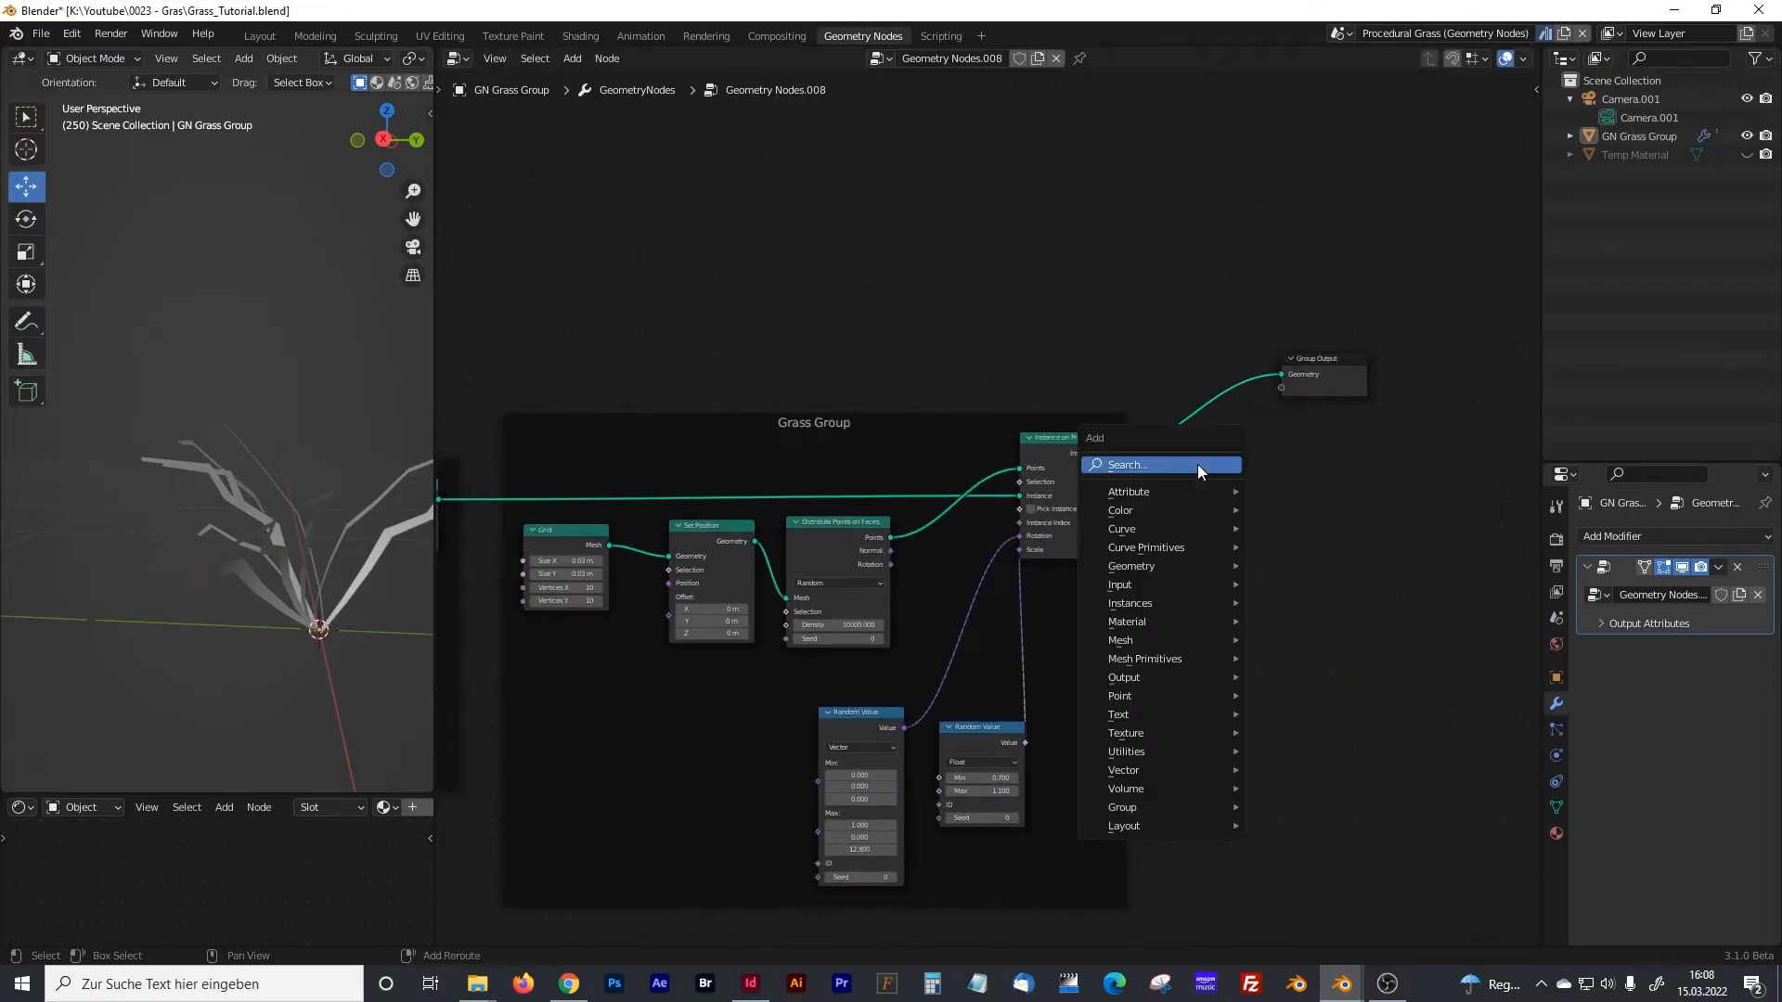
{"action": "left_click", "coordinate": [1197, 464]}
{"action": "type", "text": "sub"}
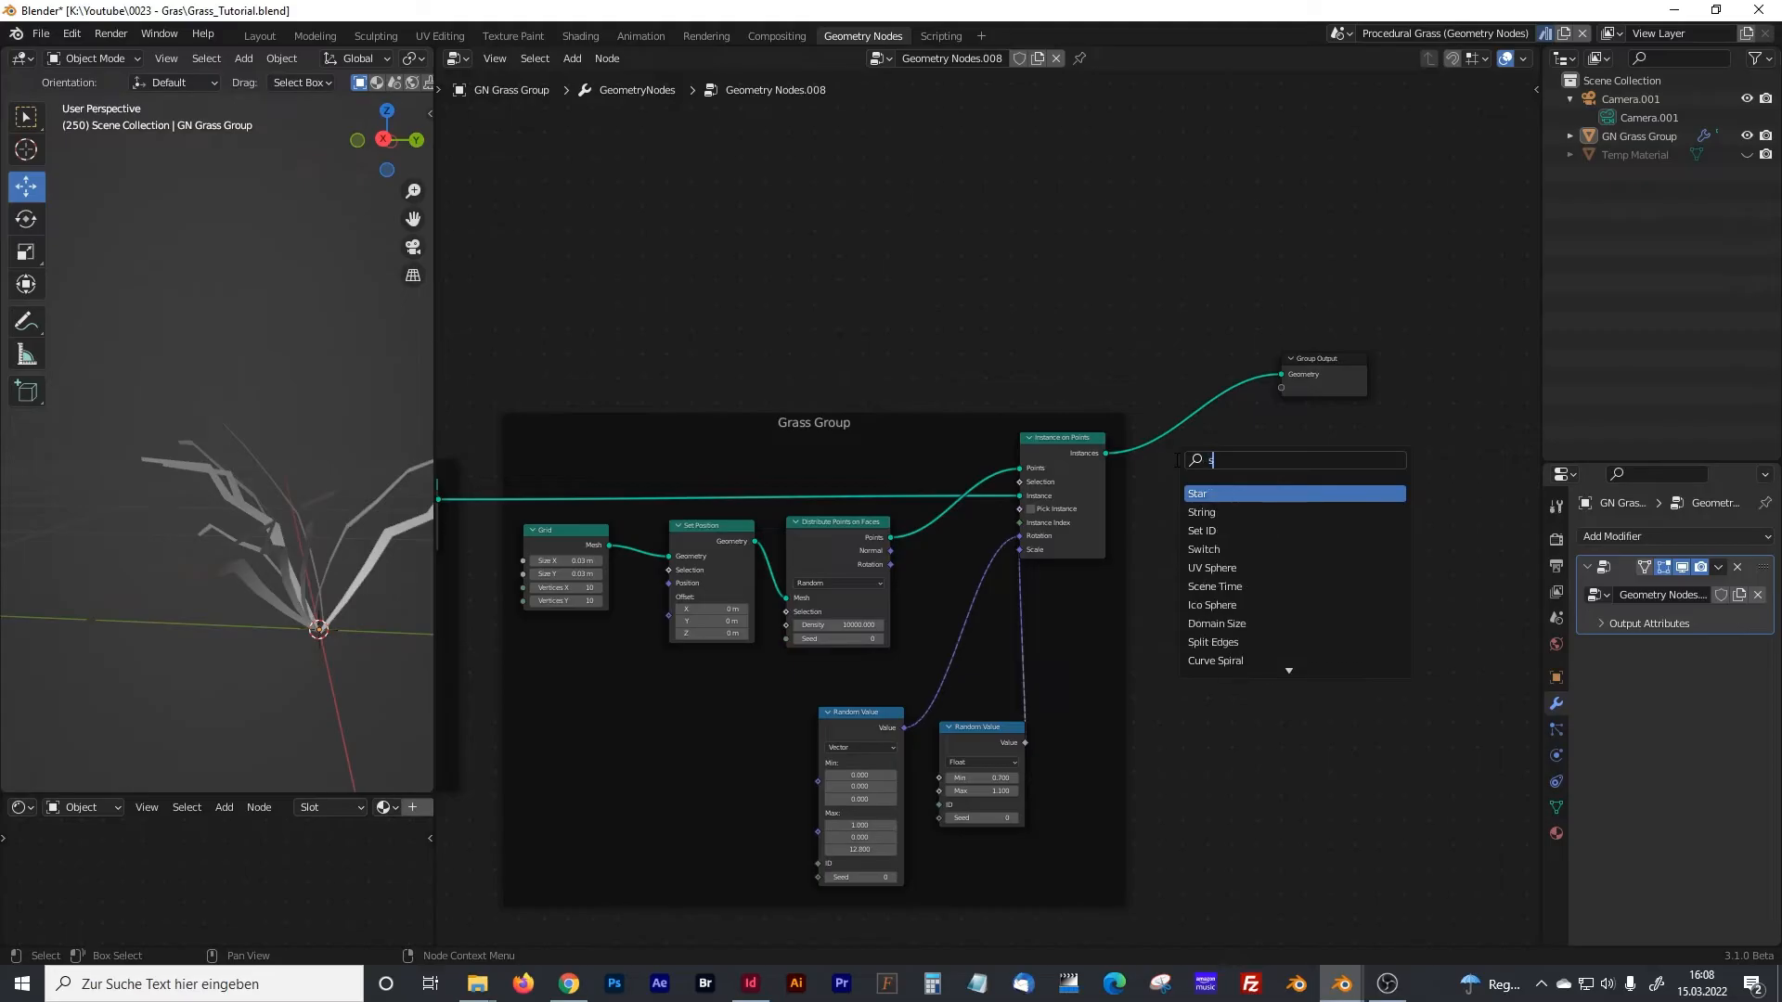
{"action": "key", "text": "Down"}
{"action": "key", "text": "Down"}
{"action": "key", "text": "Return"}
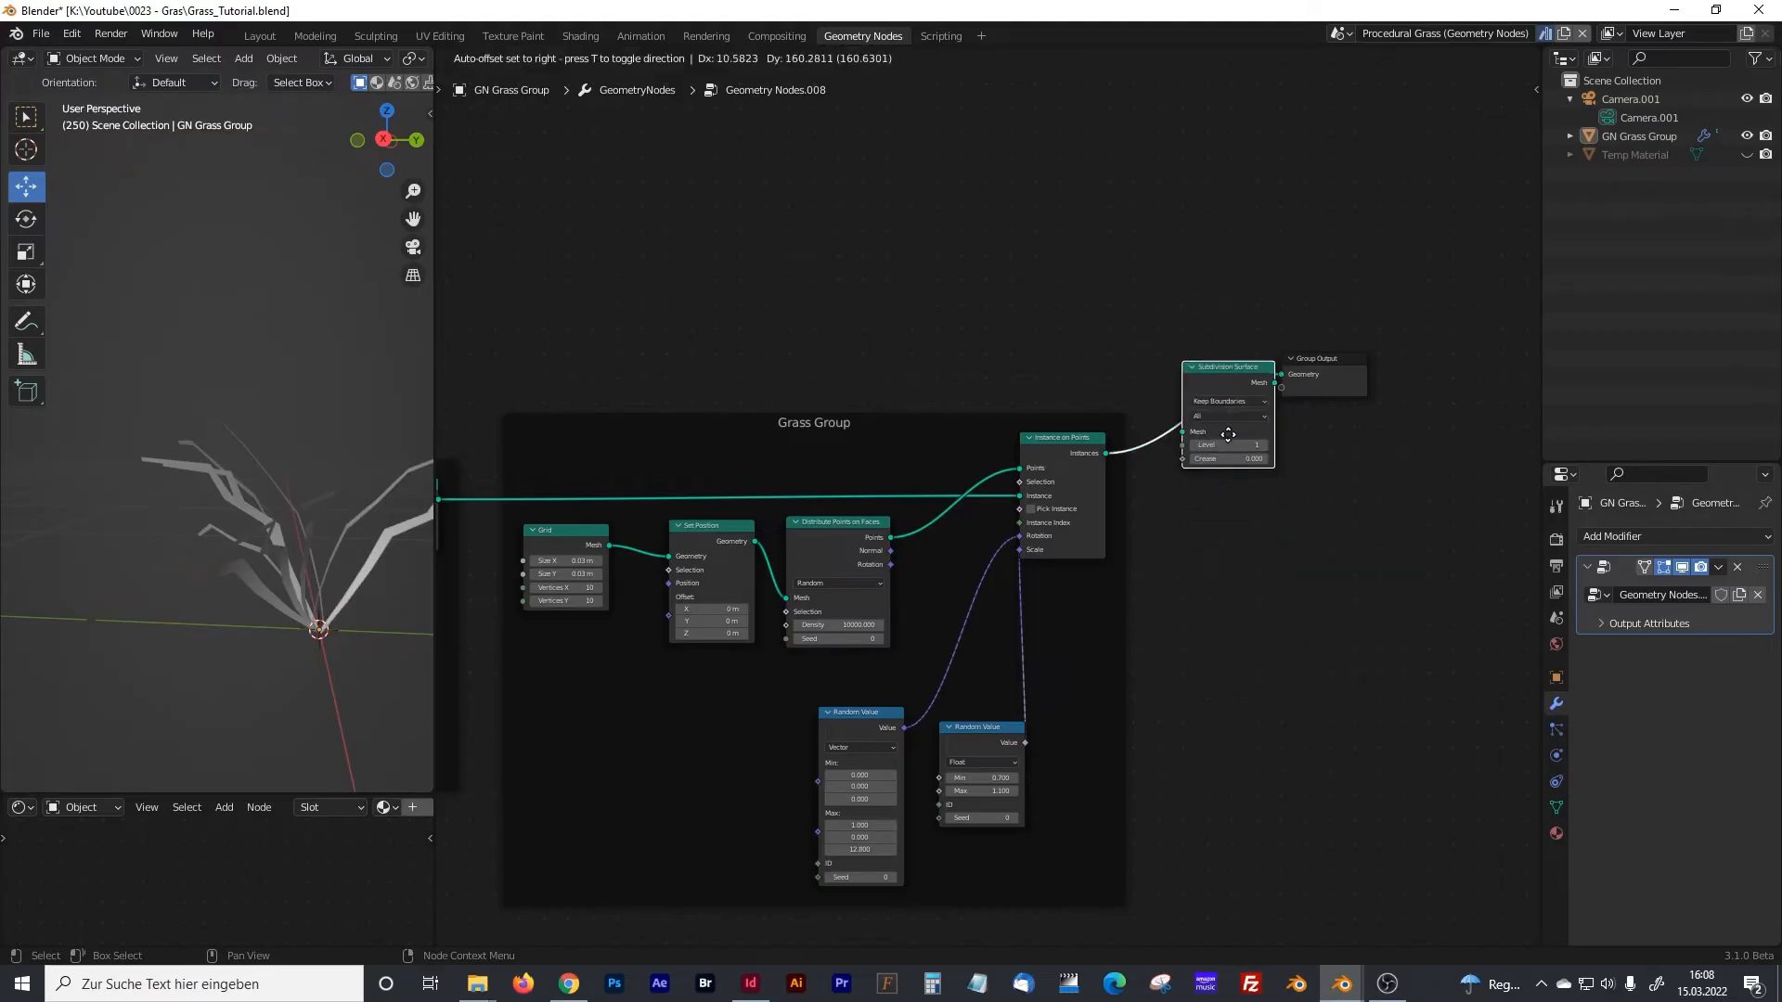
{"action": "left_click", "coordinate": [1222, 438]}
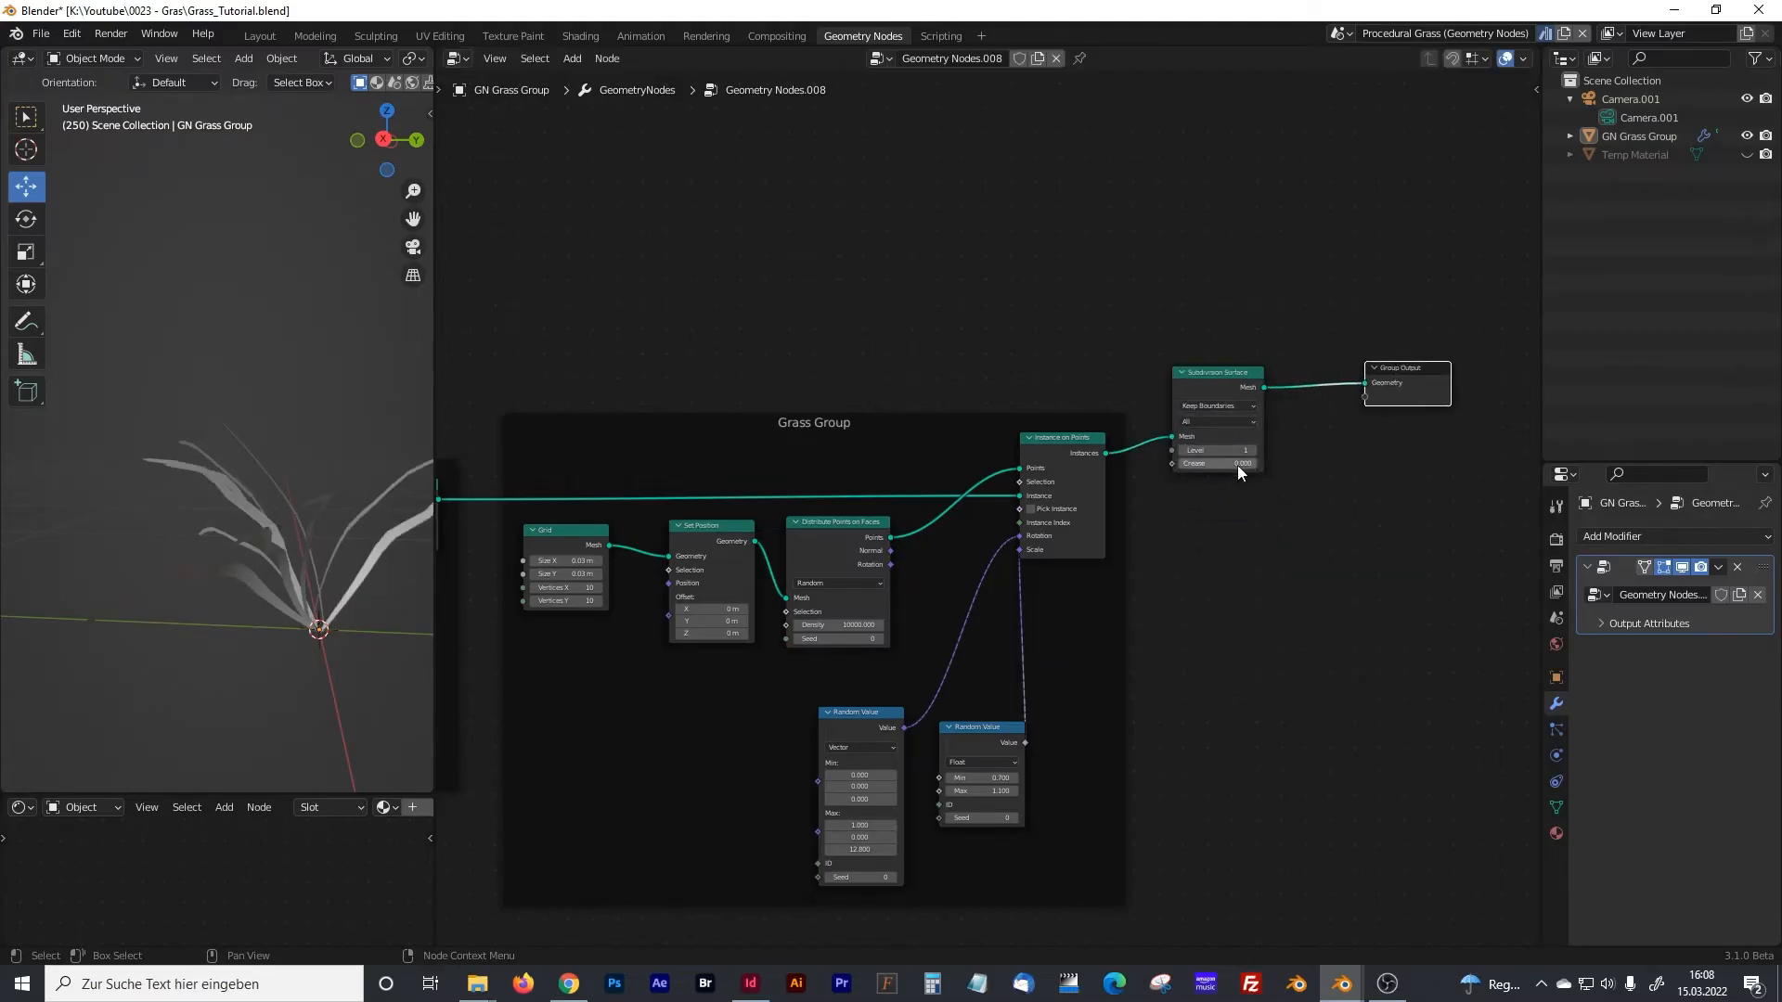
- Widen the 3D viewport further so that more of the grass group is in view
{"action": "scroll", "coordinate": [1238, 465], "scroll_direction": "up", "scroll_amount": 2}
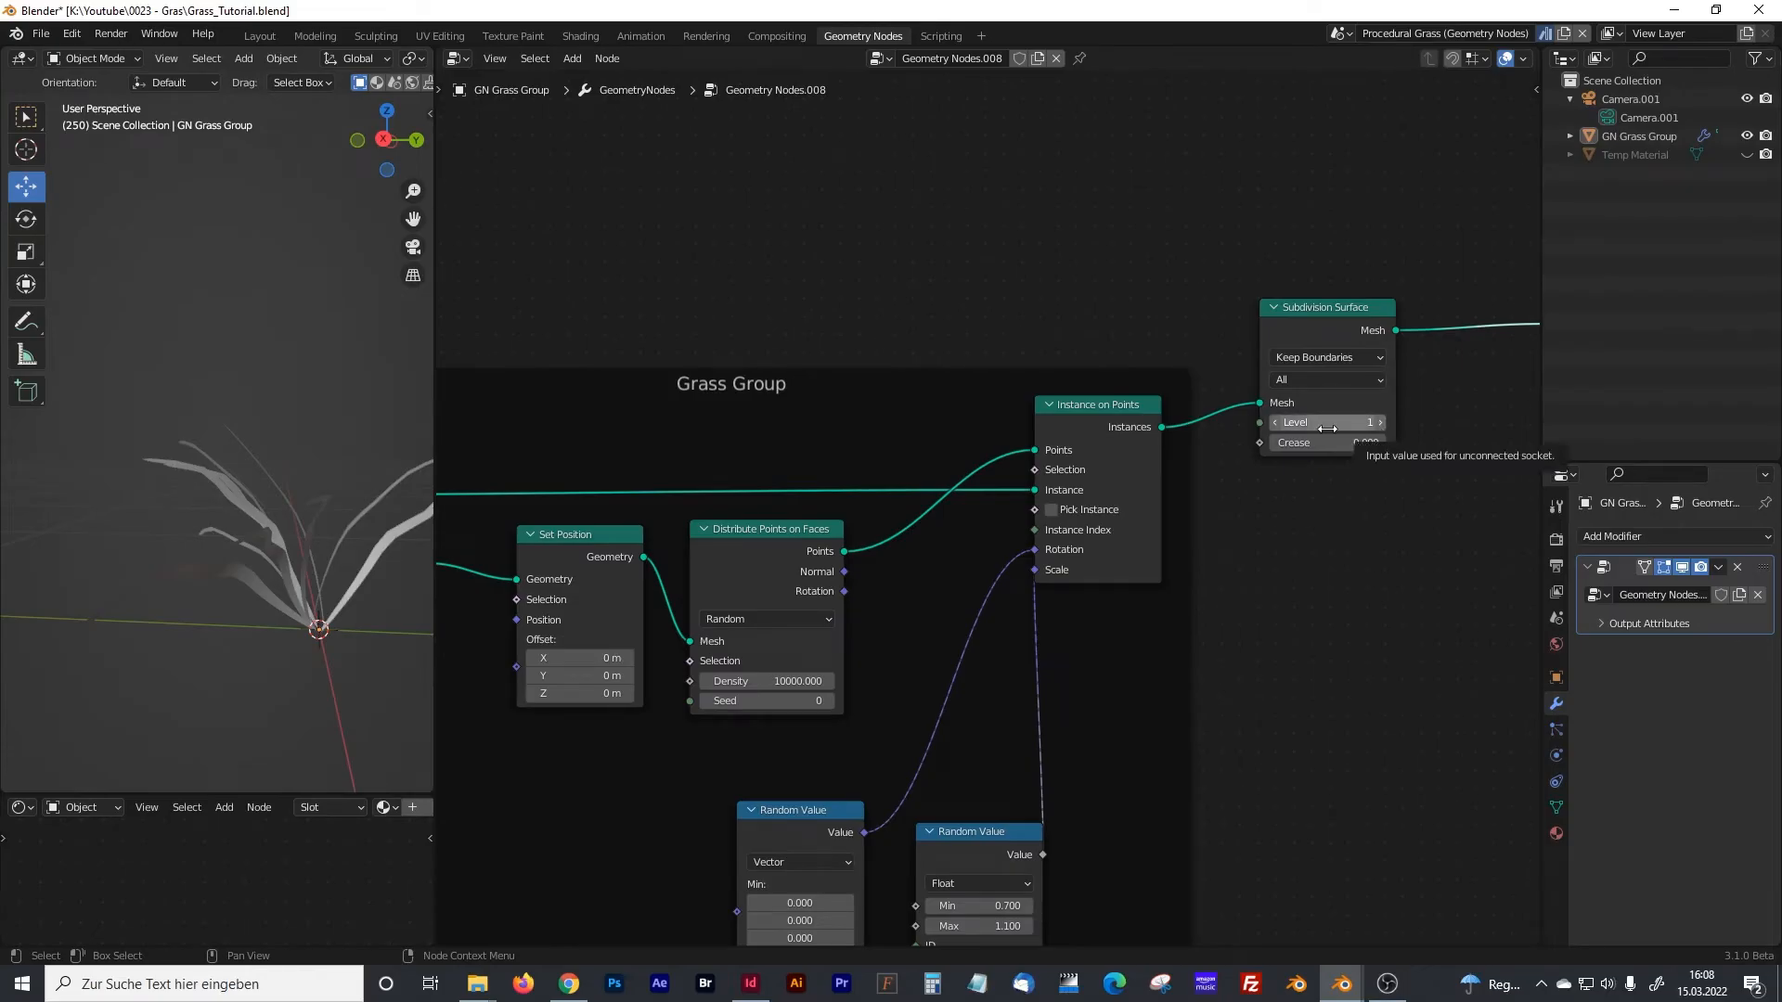
{"action": "left_click_drag", "start_coordinate": [431, 353], "coordinate": [569, 418]}
{"action": "middle_click_drag", "start_coordinate": [420, 488], "coordinate": [566, 527]}
- Set the Density of the Distribute Points on Faces node to 15000
{"action": "middle_click_drag", "start_coordinate": [865, 681], "coordinate": [1010, 574]}
{"action": "left_click", "coordinate": [1010, 573]}
{"action": "key", "text": "Home"}
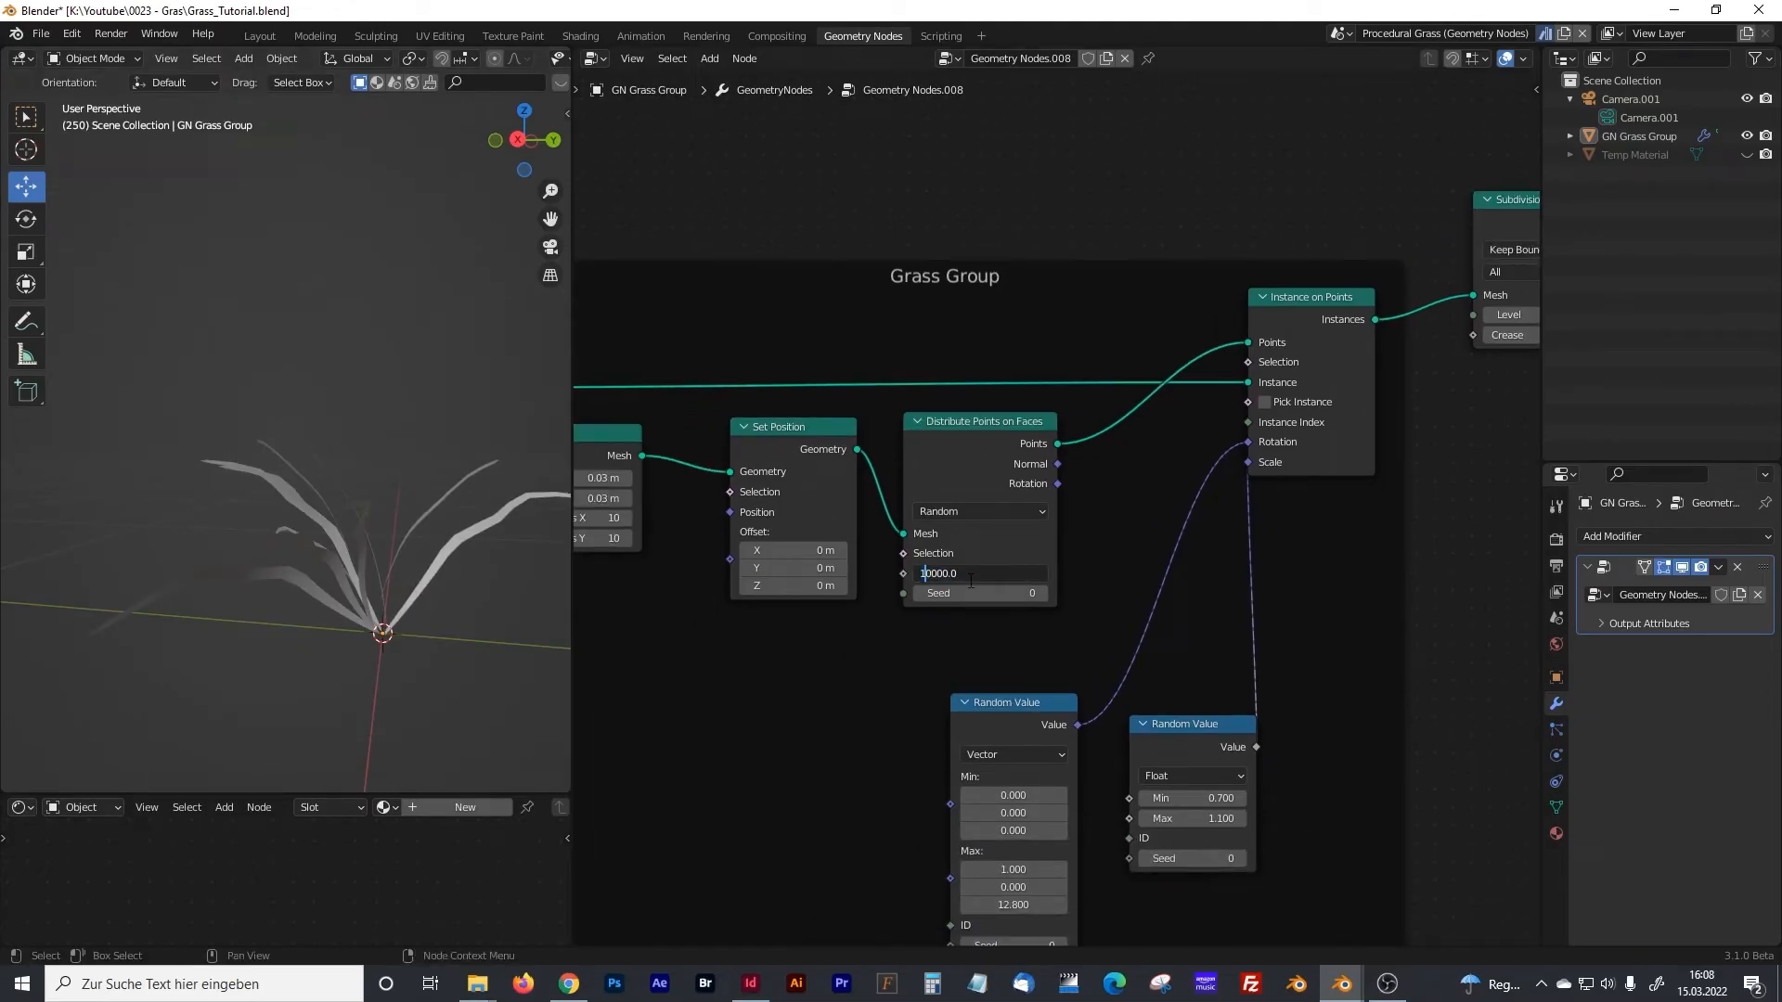
{"action": "key", "text": "Delete"}
{"action": "type", "text": "5"}
{"action": "key", "text": "Return"}
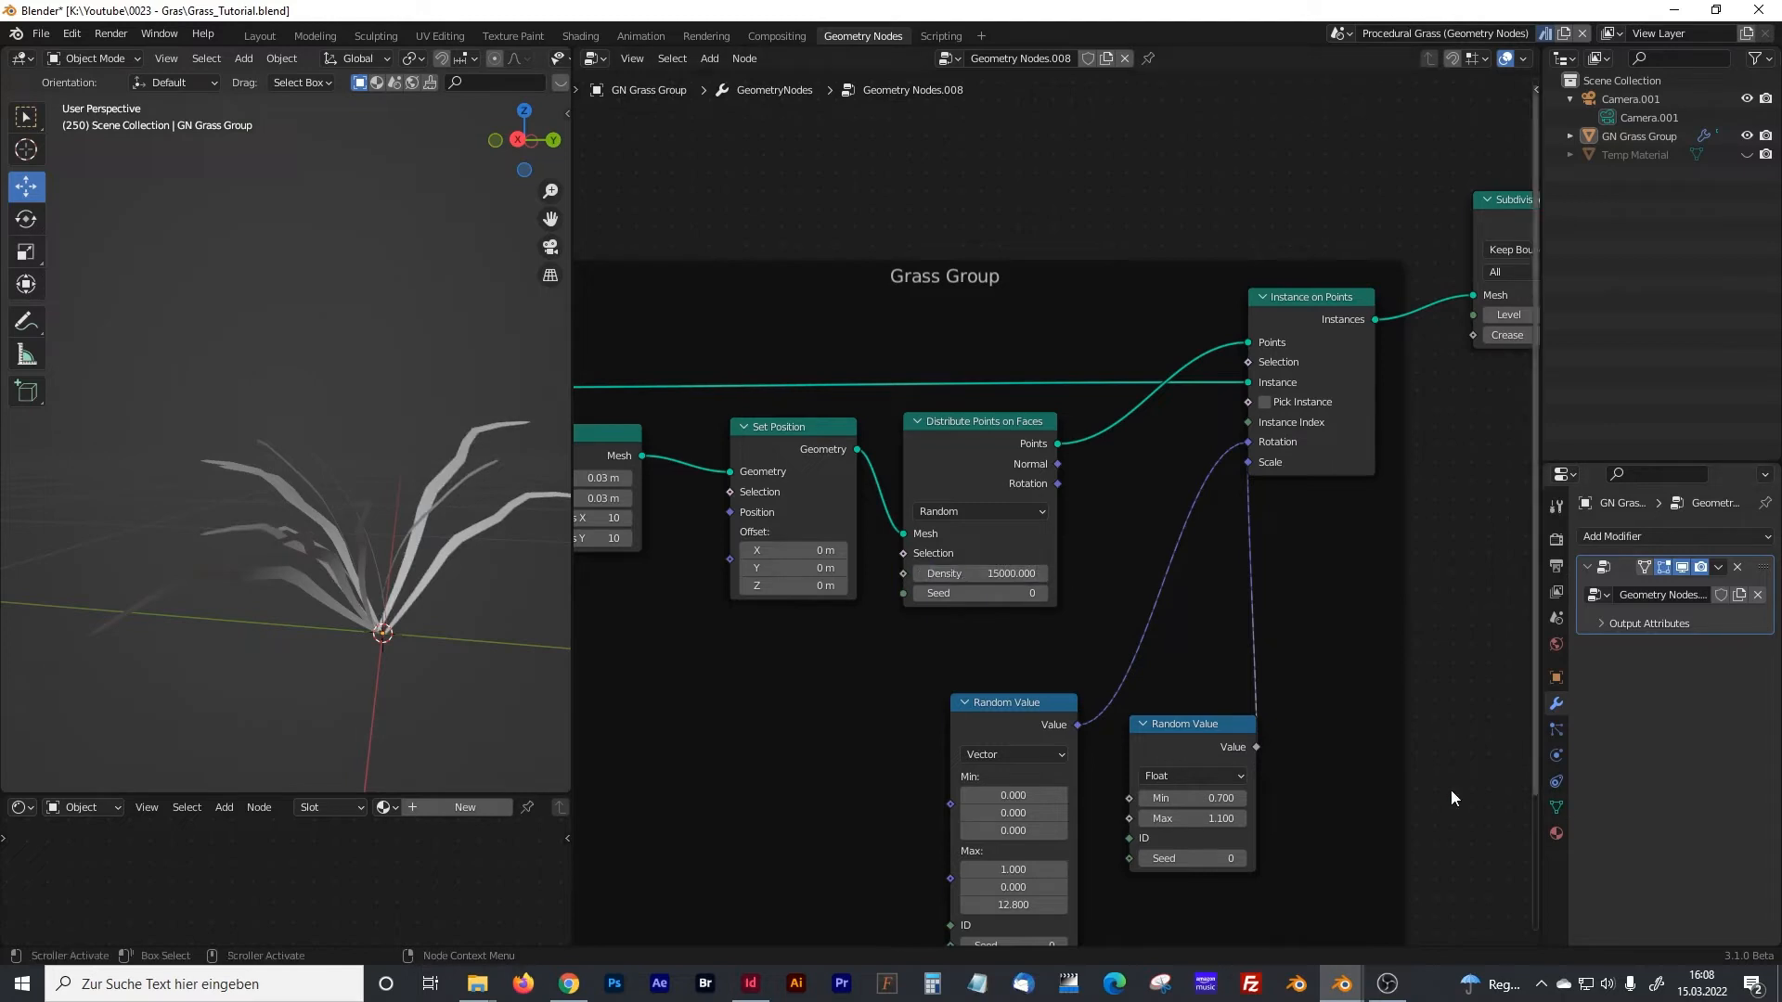
{"action": "left_click", "coordinate": [993, 576]}
{"action": "left_click", "coordinate": [928, 574]}
{"action": "key", "text": "Return"}
- Set both Size X and Size Y of the Grid node in the Grass Group frame to 0.1 m
{"action": "middle_click_drag", "start_coordinate": [711, 726], "coordinate": [1020, 761]}
{"action": "left_click", "coordinate": [847, 534]}
{"action": "left_click", "coordinate": [855, 534]}
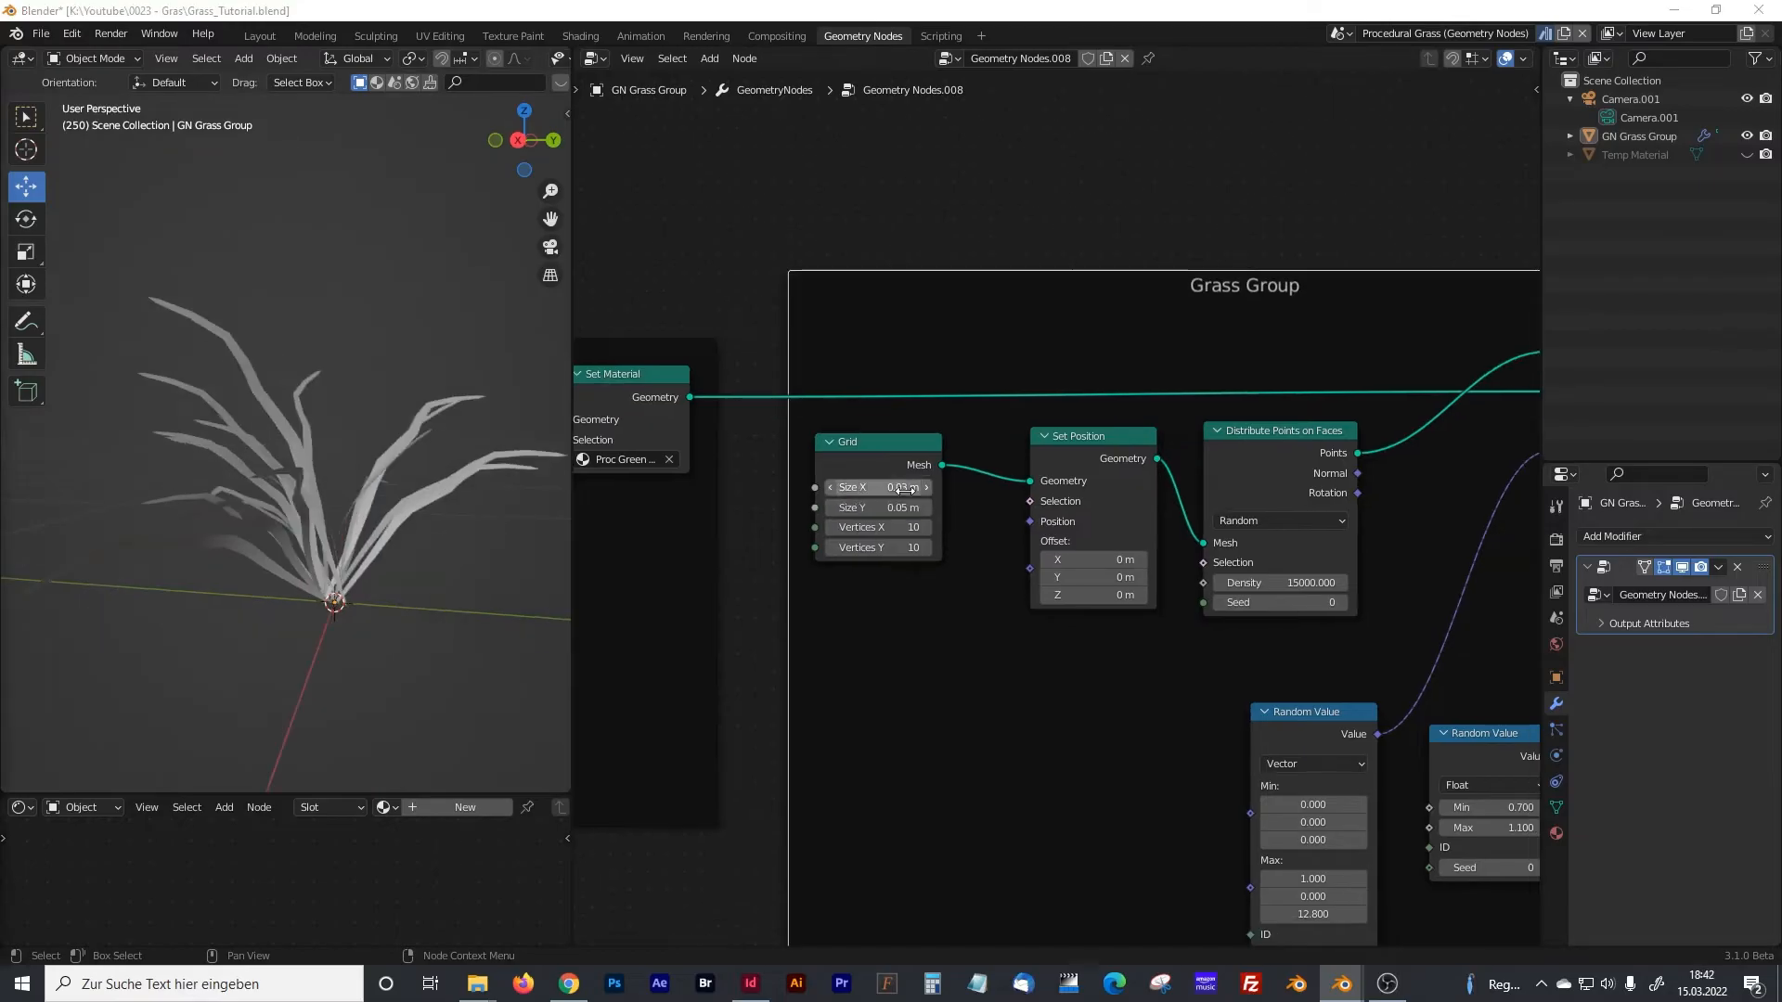
{"action": "left_click", "coordinate": [847, 487]}
{"action": "left_click", "coordinate": [847, 488]}
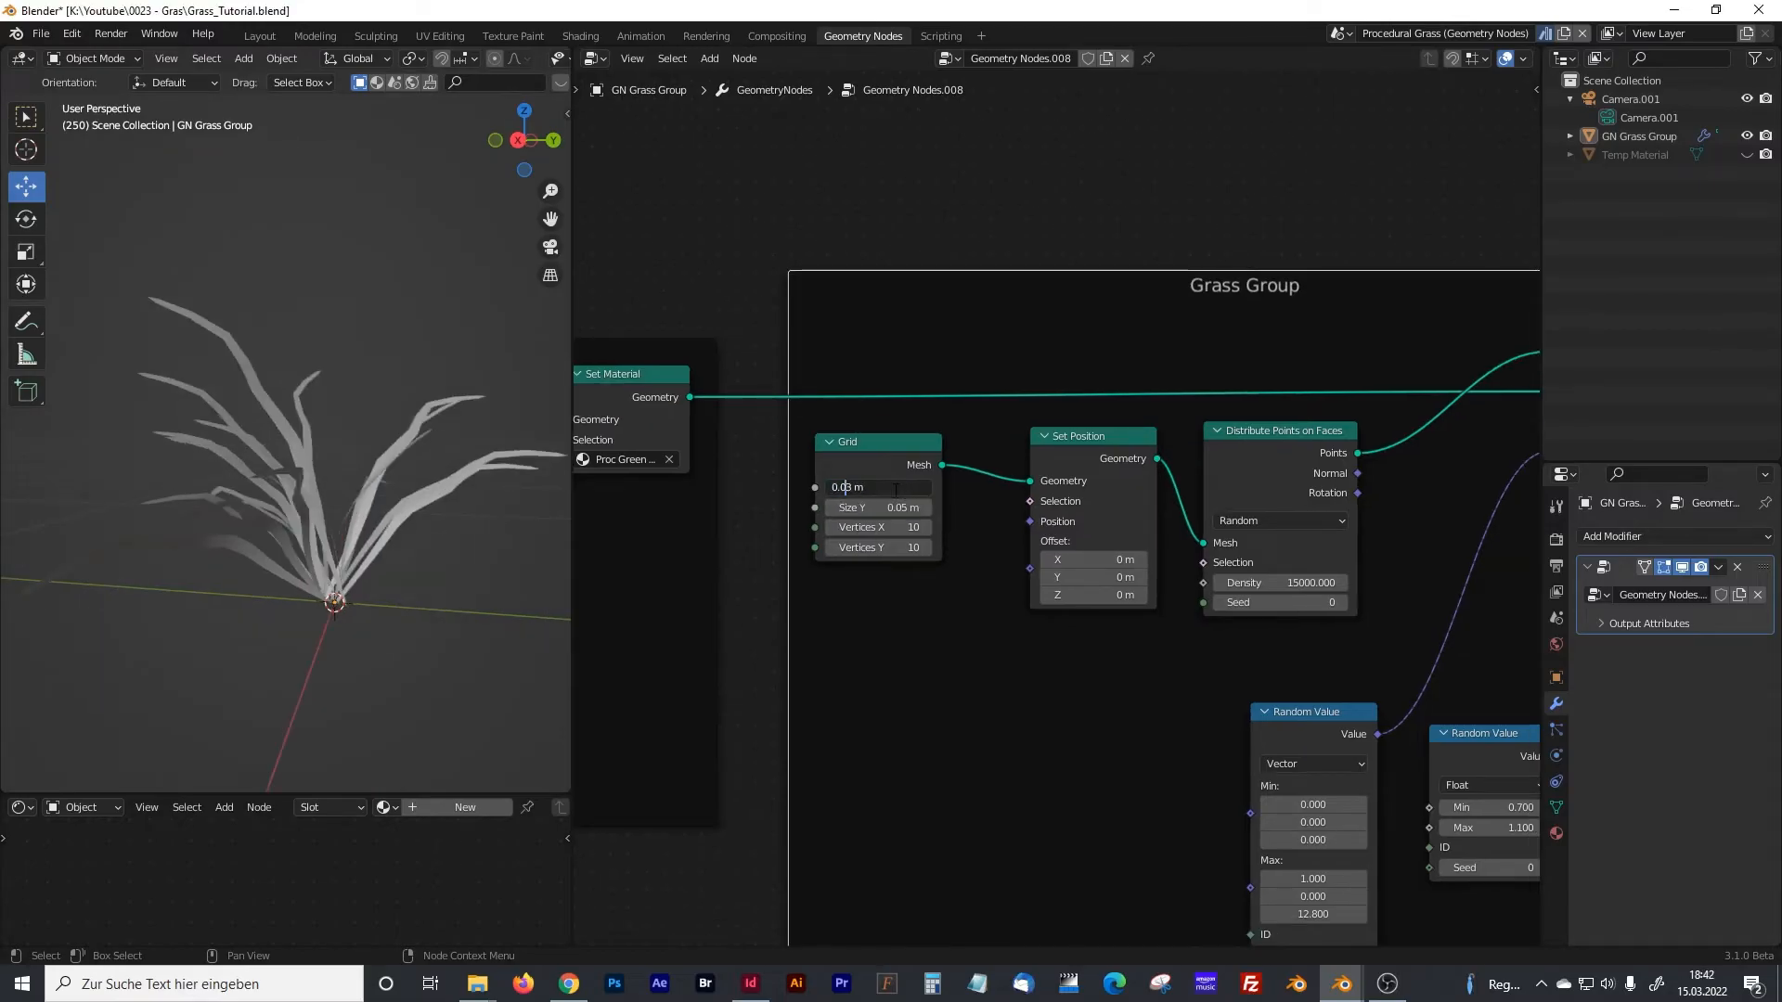
{"action": "key", "text": "Delete"}
{"action": "key", "text": "Delete"}
{"action": "type", "text": "1"}
{"action": "key", "text": "Return"}
{"action": "left_click", "coordinate": [907, 507]}
{"action": "left_click", "coordinate": [846, 508]}
{"action": "key", "text": "BackSpace"}
{"action": "key", "text": "Delete"}
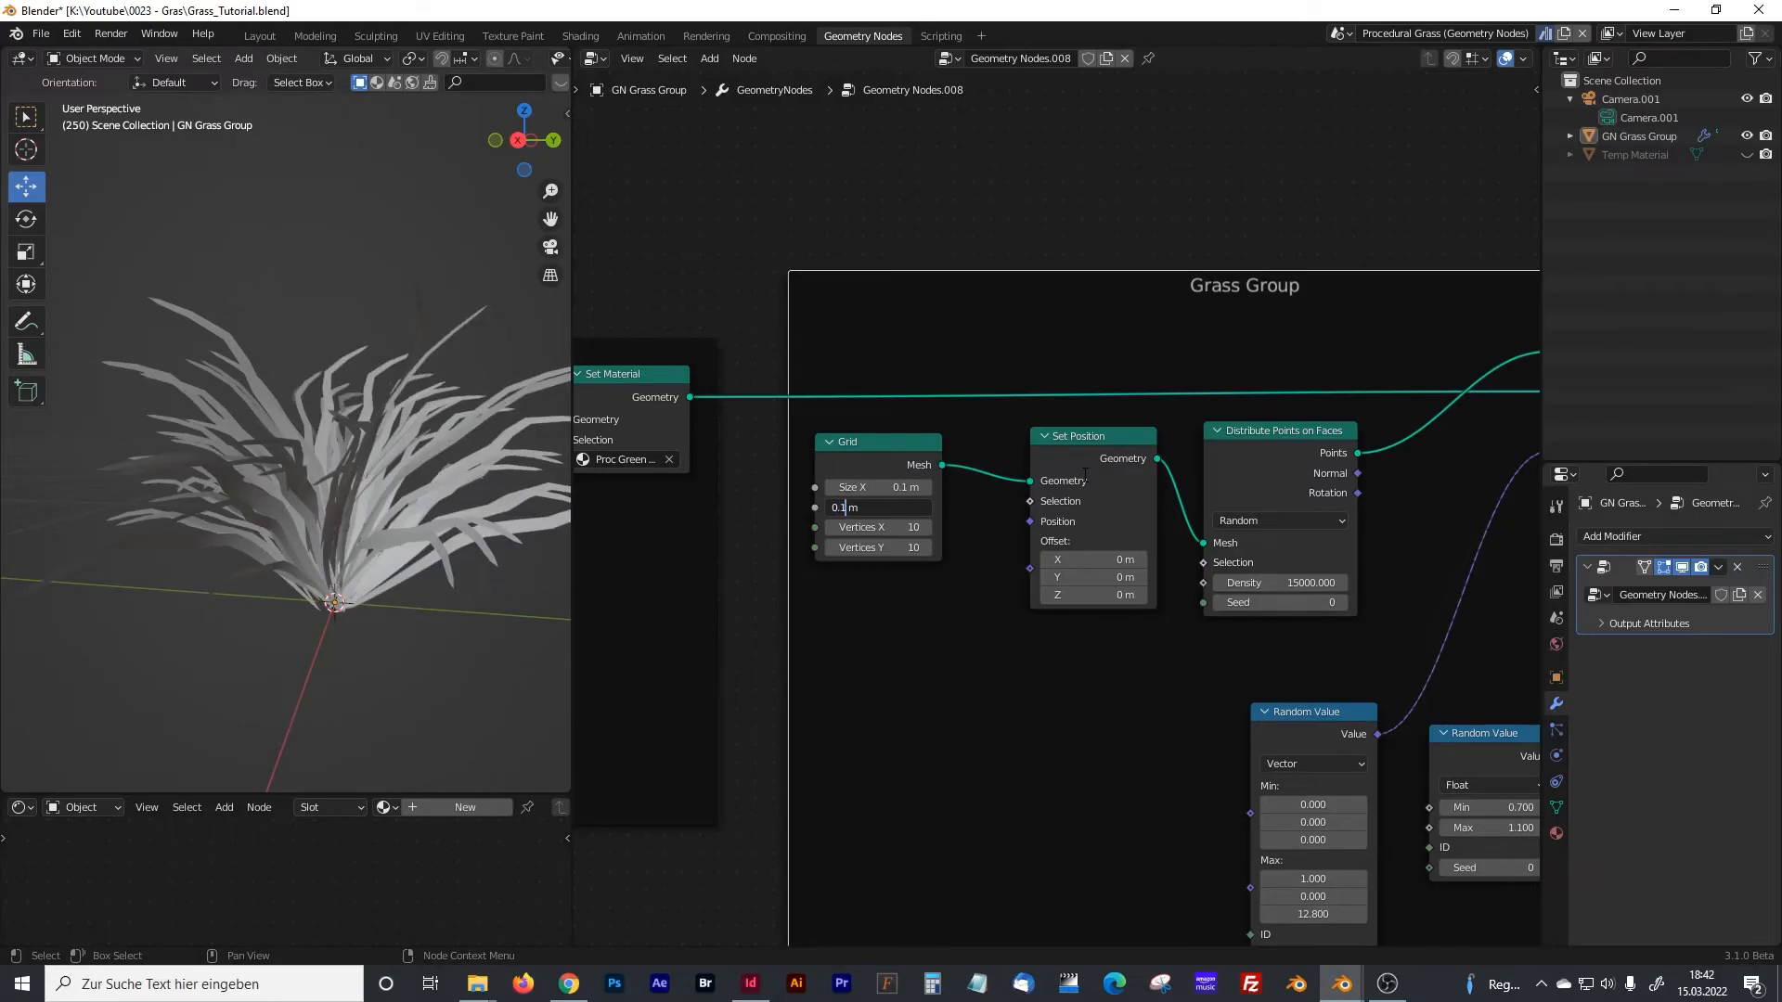
{"action": "type", "text": "1"}
{"action": "key", "text": "Return"}
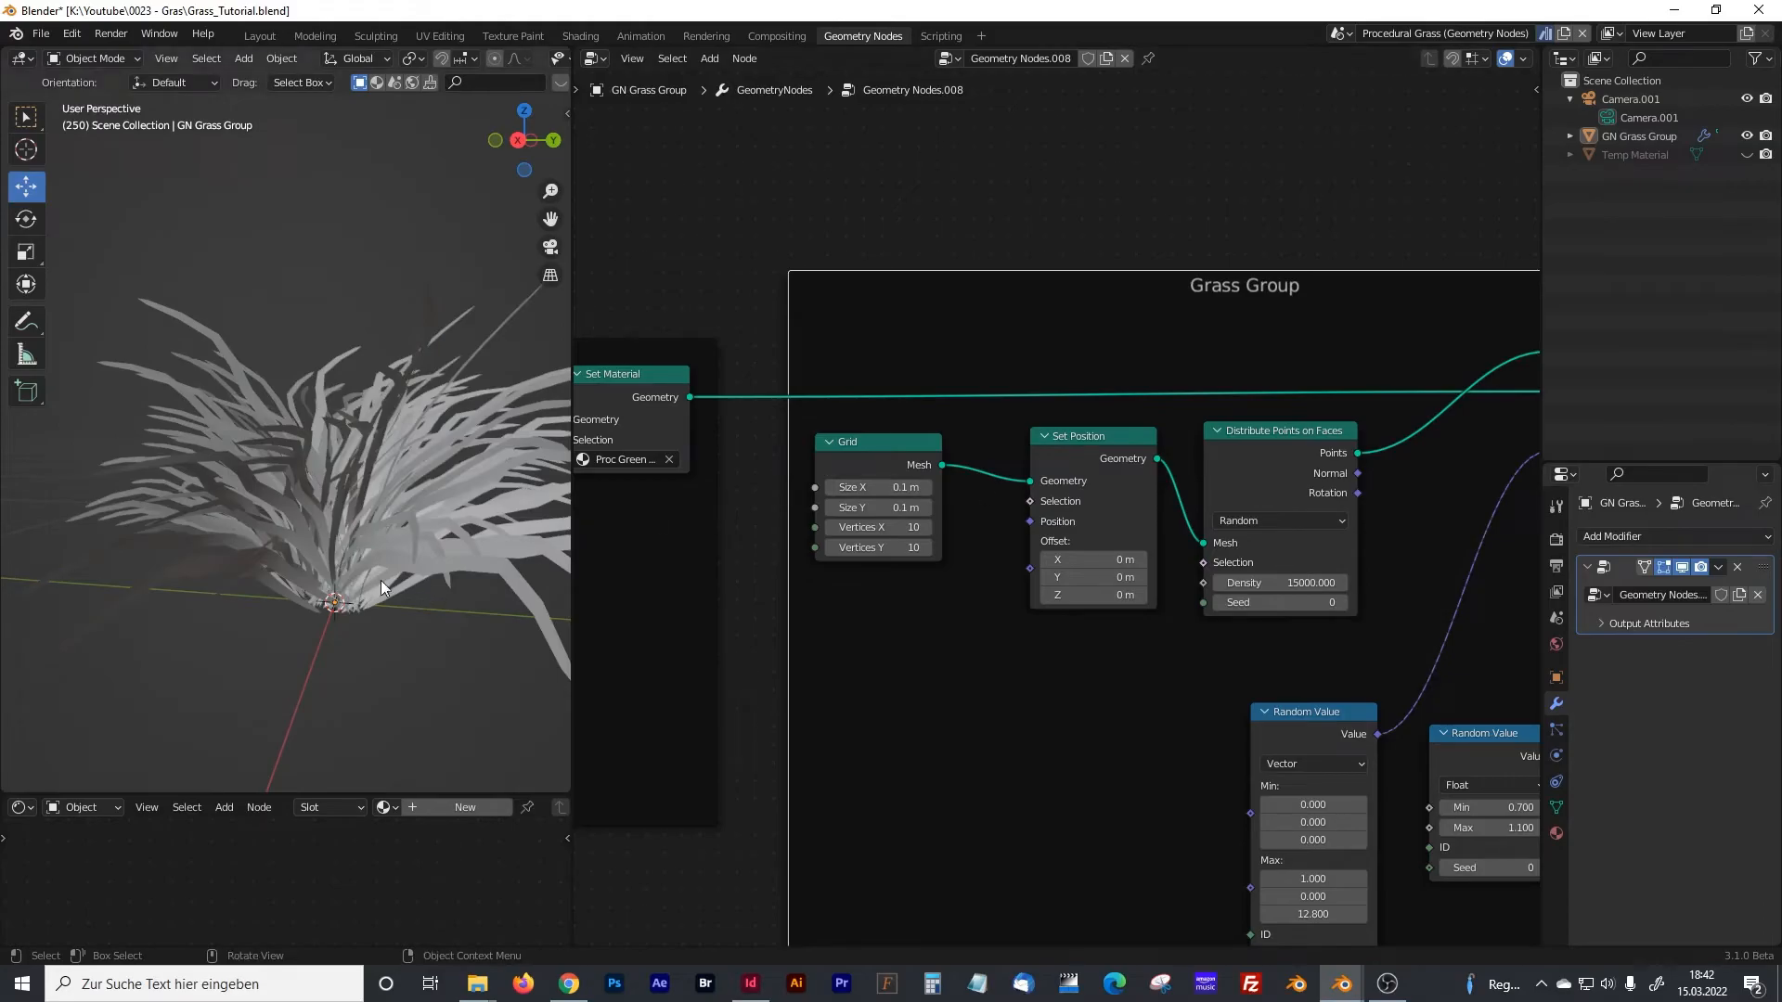
- Set the Density of Distribute Points on Faces to 10000 and fine-tune it to 9922.6
{"action": "left_click", "coordinate": [1289, 585]}
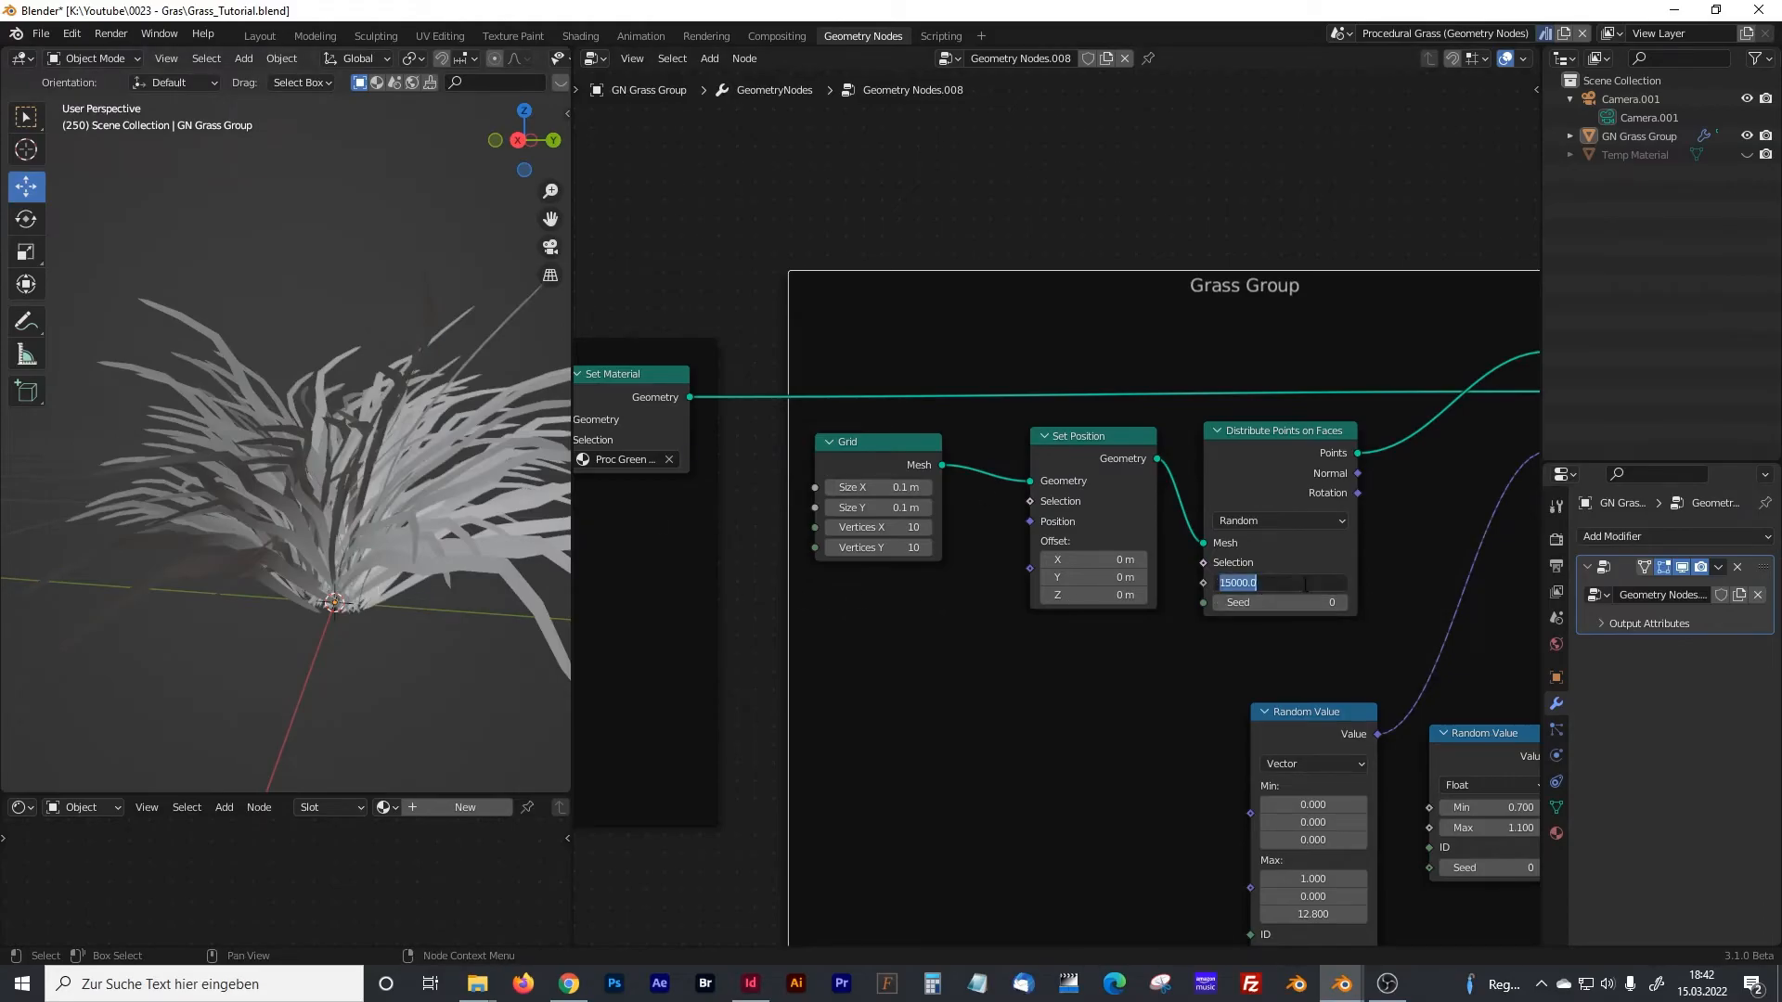
{"action": "type", "text": "10000"}
{"action": "key", "text": "Return"}
{"action": "left_click_drag", "start_coordinate": [1303, 583], "coordinate": [1290, 582]}
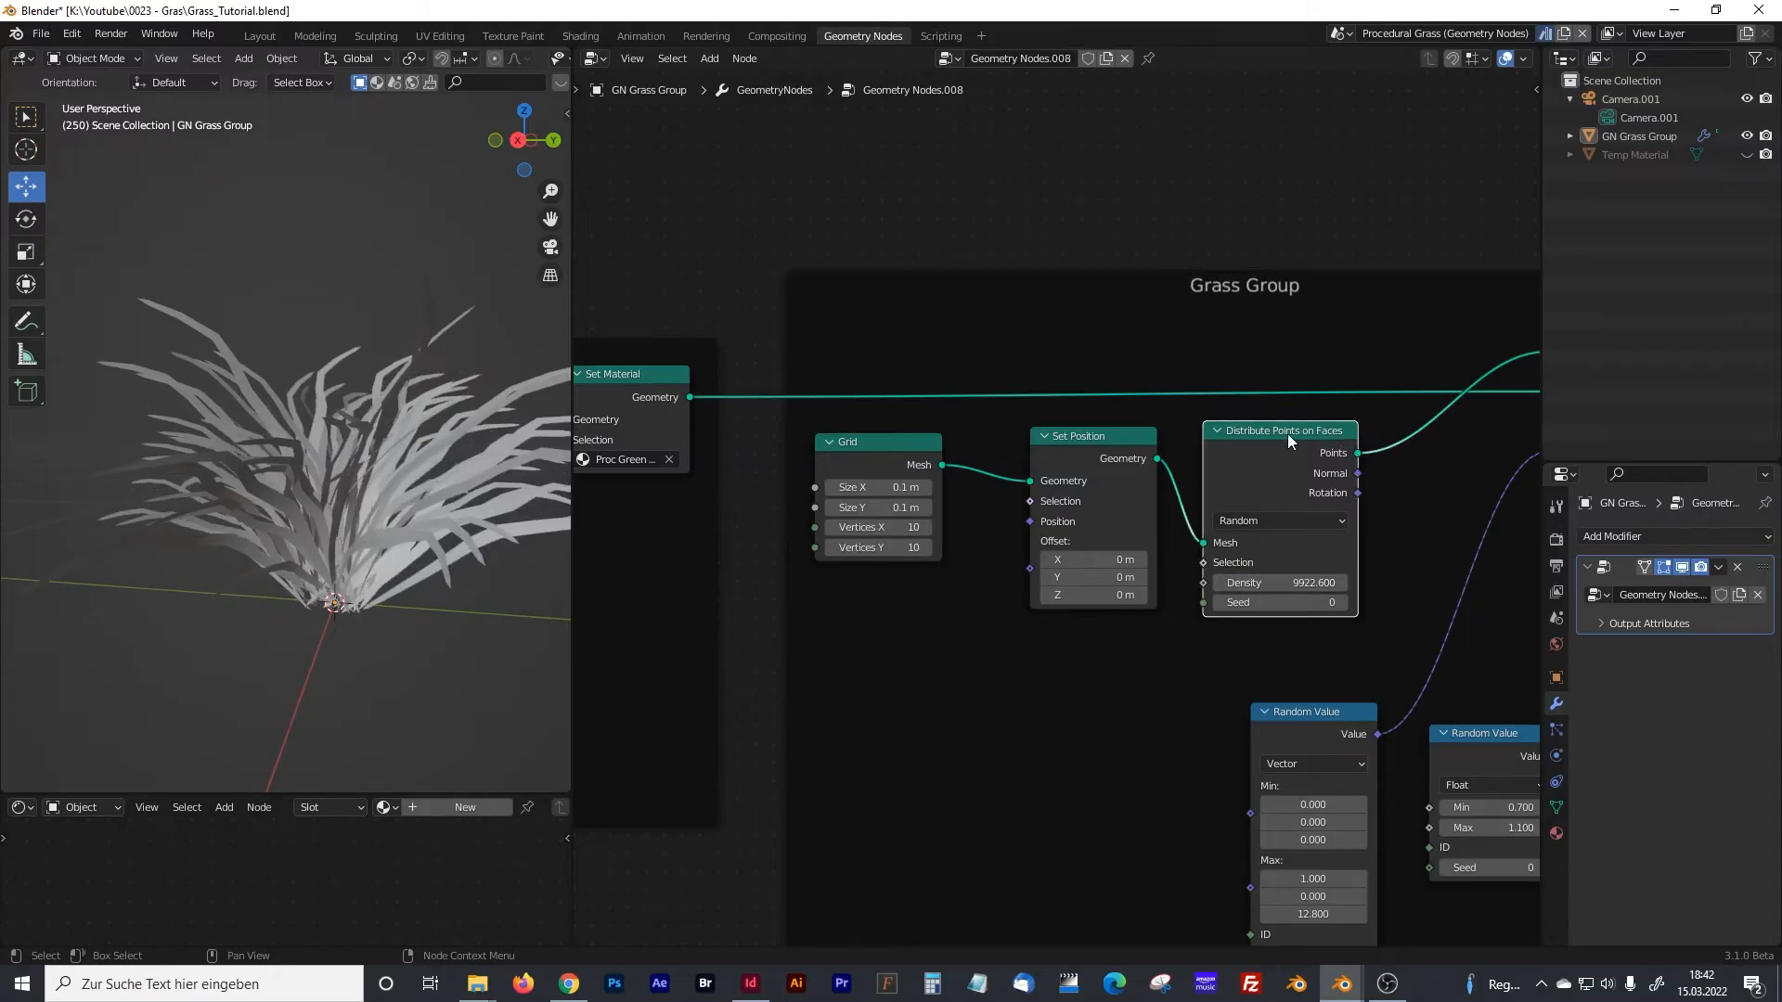
- Make room around the Set Position node, add a Math node below it and set its operation to Multiply
{"action": "left_click_drag", "start_coordinate": [1288, 432], "coordinate": [1330, 440]}
{"action": "left_click_drag", "start_coordinate": [1145, 442], "coordinate": [1138, 437]}
{"action": "key", "text": "shift+a"}
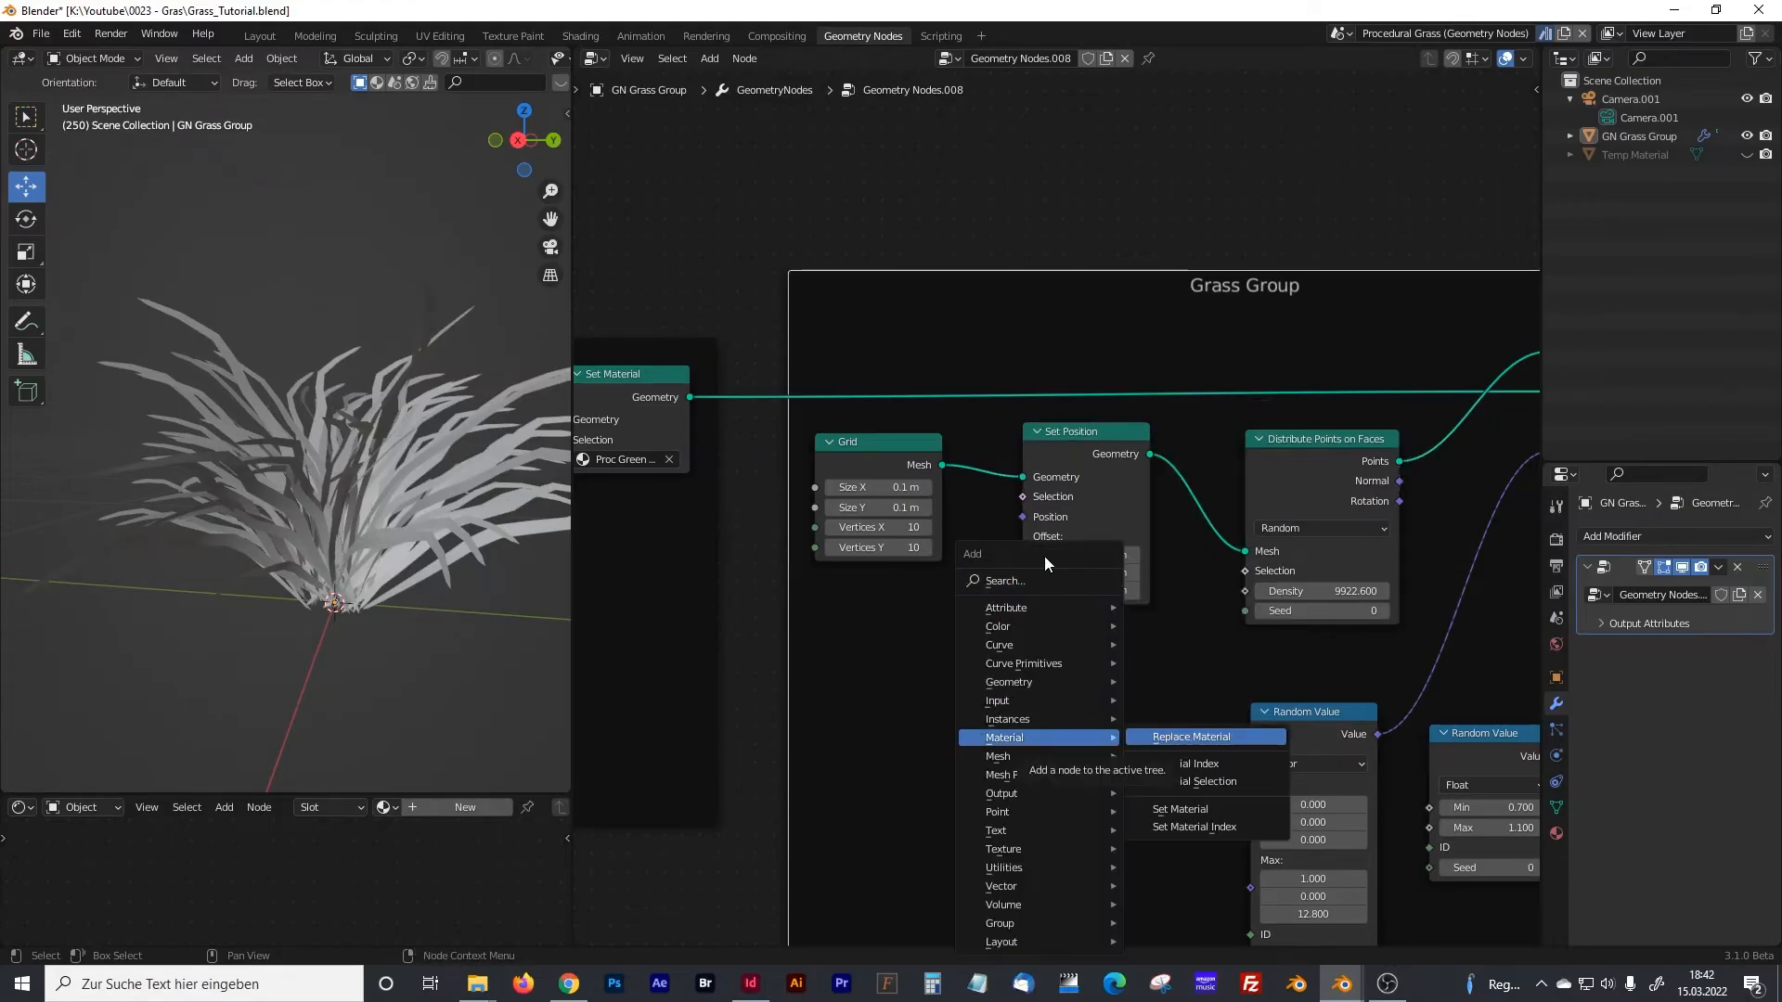
{"action": "left_click", "coordinate": [1067, 581]}
{"action": "type", "text": "math"}
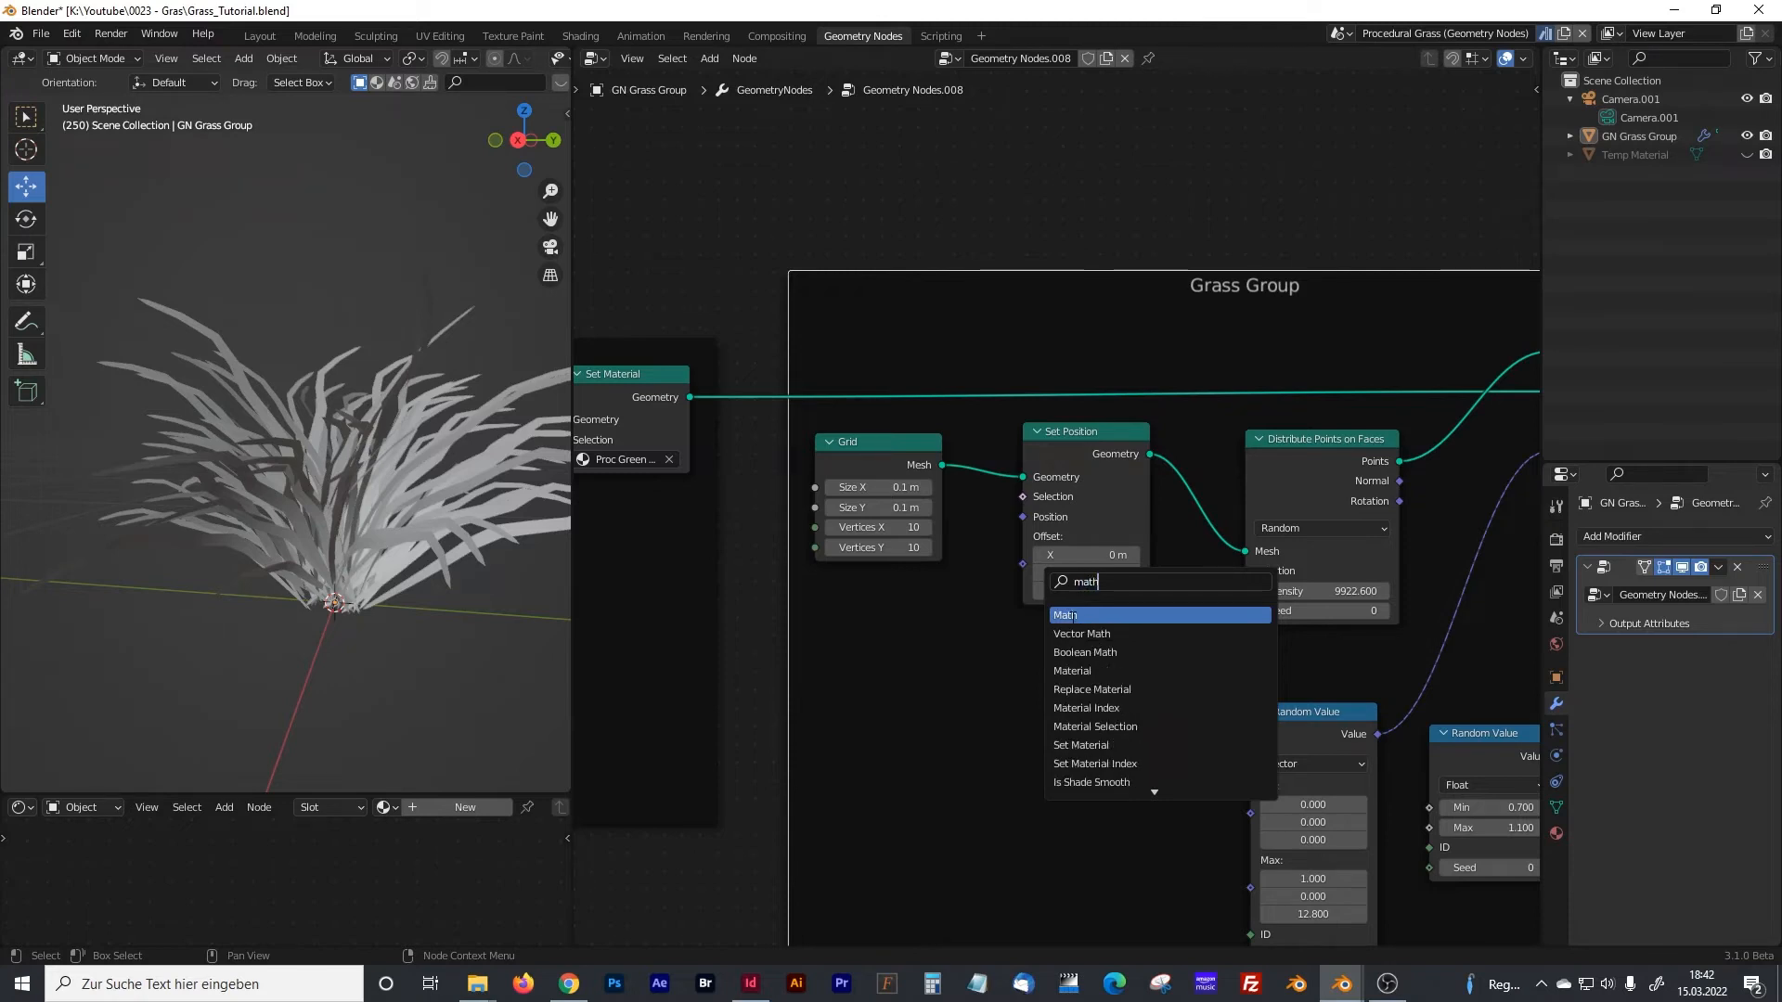
{"action": "left_click", "coordinate": [1073, 616]}
{"action": "left_click", "coordinate": [1042, 682]}
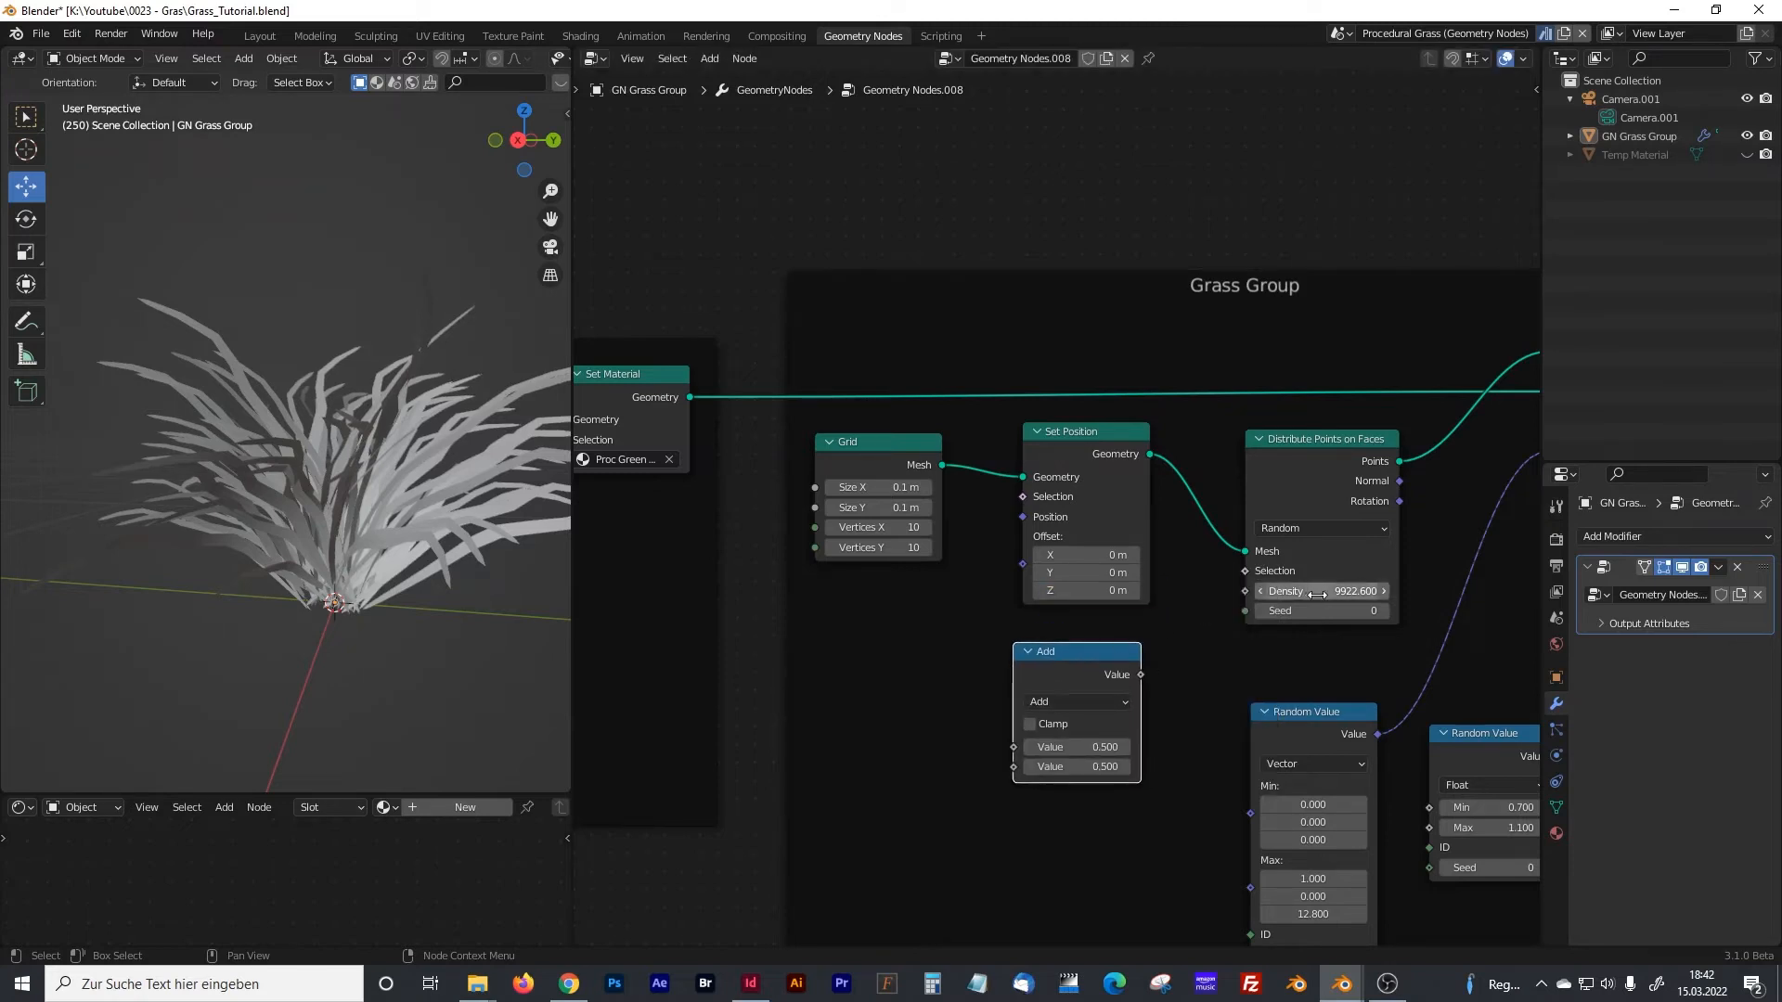
{"action": "left_click", "coordinate": [1047, 700]}
{"action": "left_click", "coordinate": [1059, 512]}
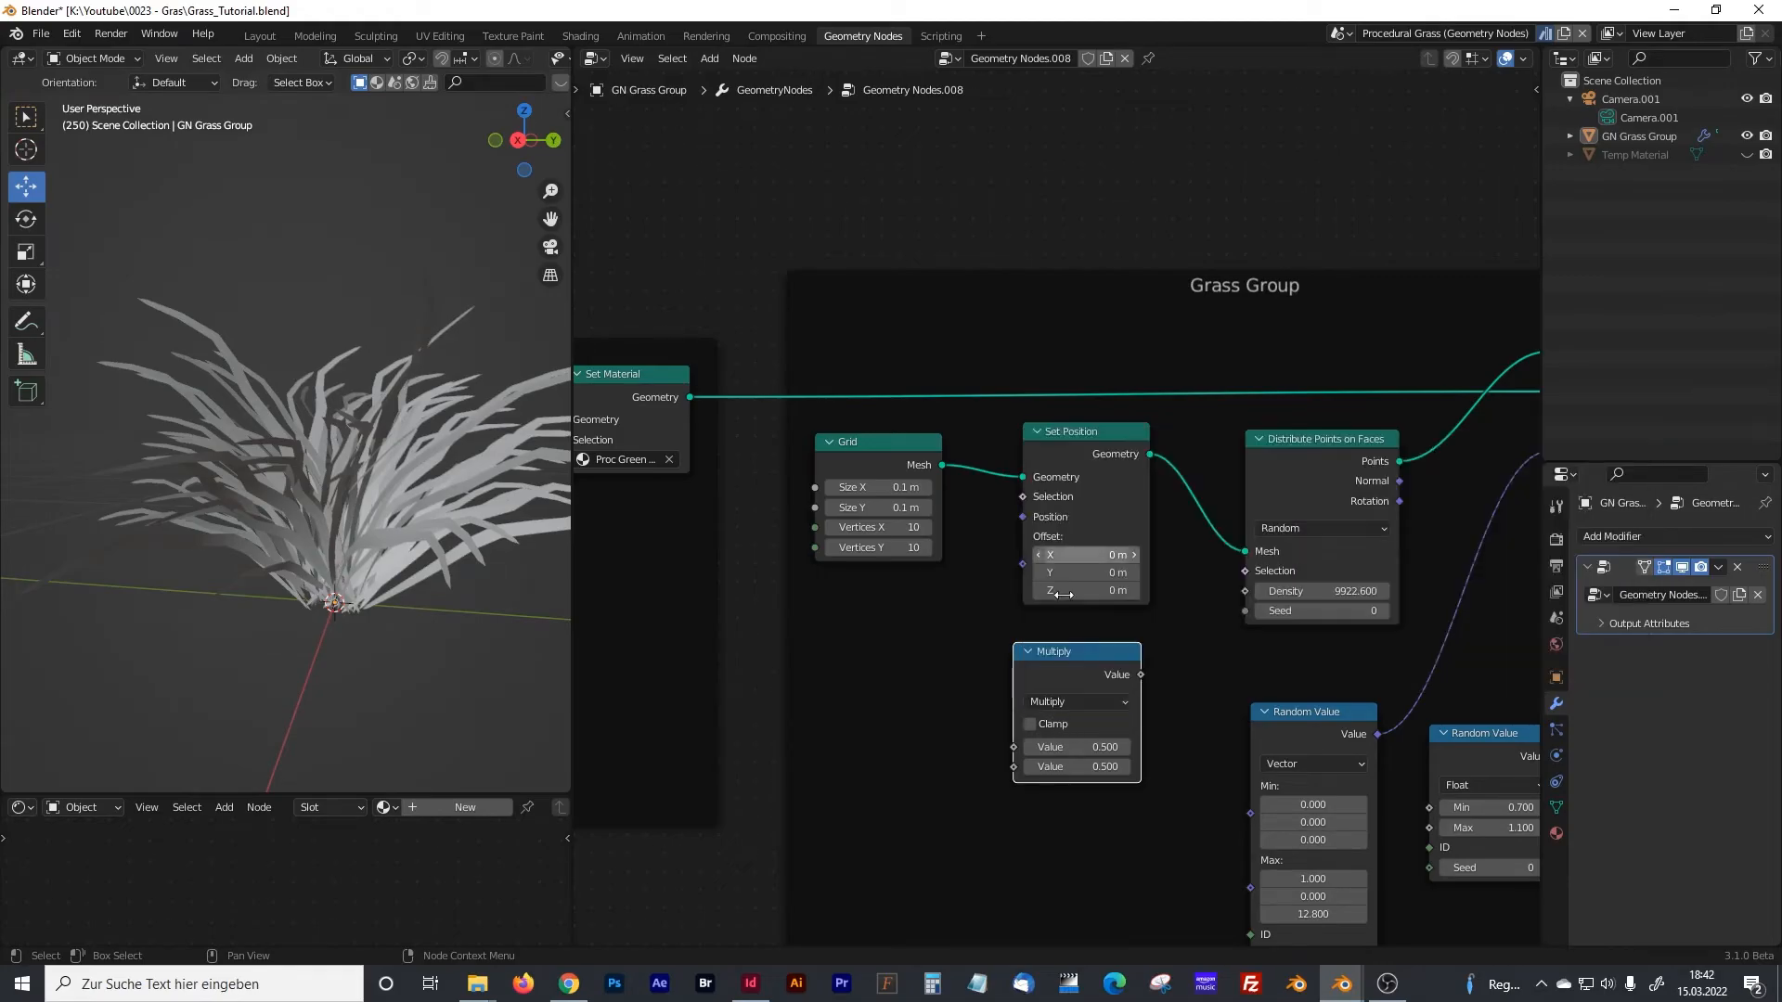
- Connect the new Multiply node to the Density of Distribute Points on Faces, with its two values set to 2.2 and 1000
{"action": "left_click", "coordinate": [1103, 769]}
{"action": "type", "text": "1000"}
{"action": "key", "text": "Return"}
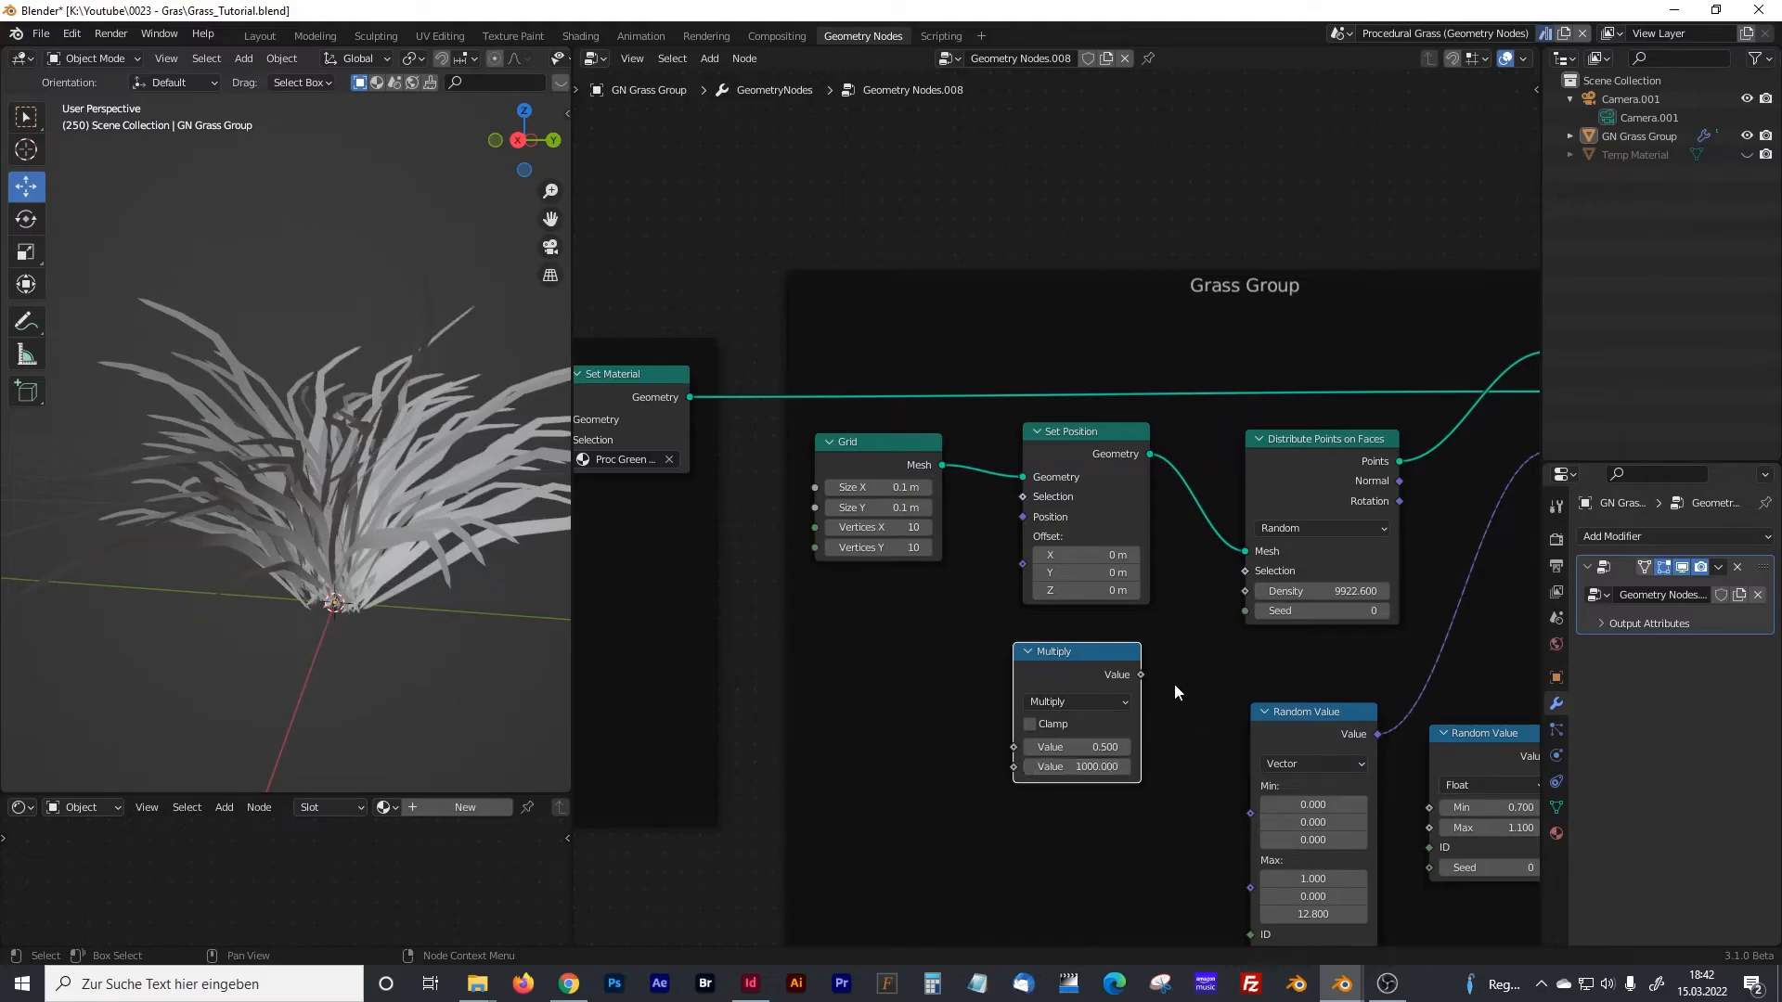
{"action": "left_click_drag", "start_coordinate": [1139, 674], "coordinate": [1245, 591]}
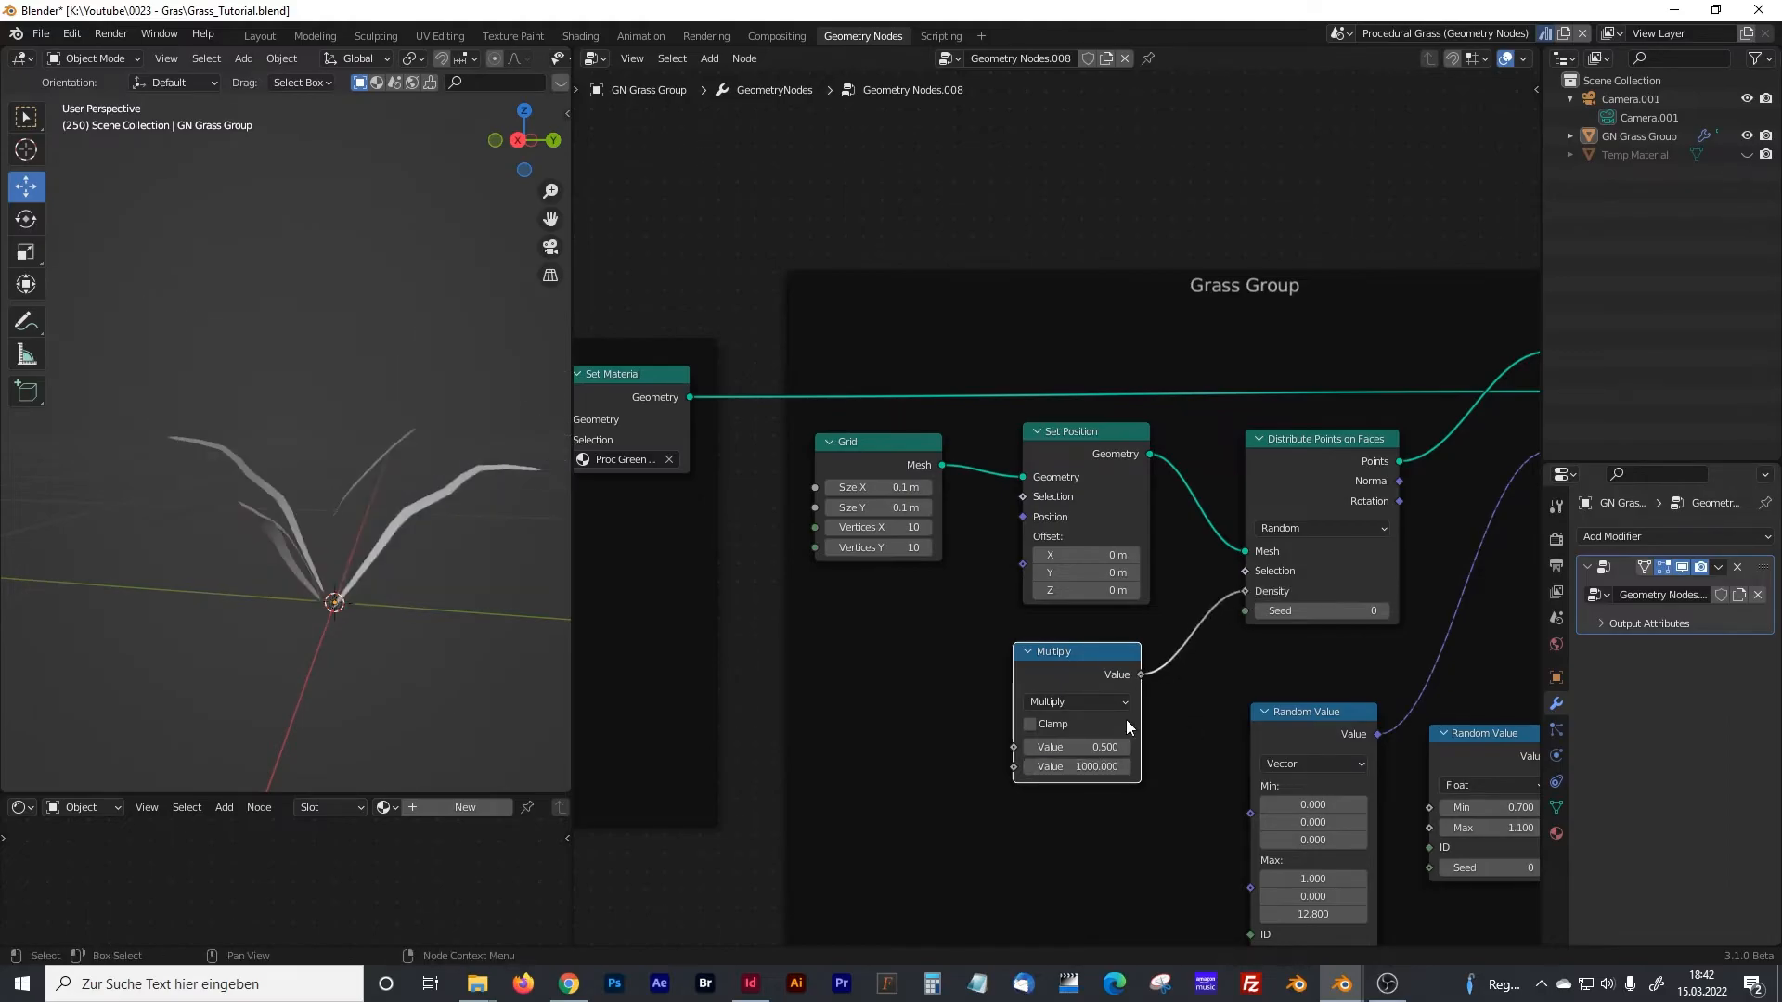
{"action": "mouse_move", "coordinate": [1101, 745]}
{"action": "left_mouse_down"}
{"action": "mouse_move", "coordinate": [1162, 745]}
{"action": "mouse_move", "coordinate": [1110, 741]}
{"action": "left_mouse_up"}
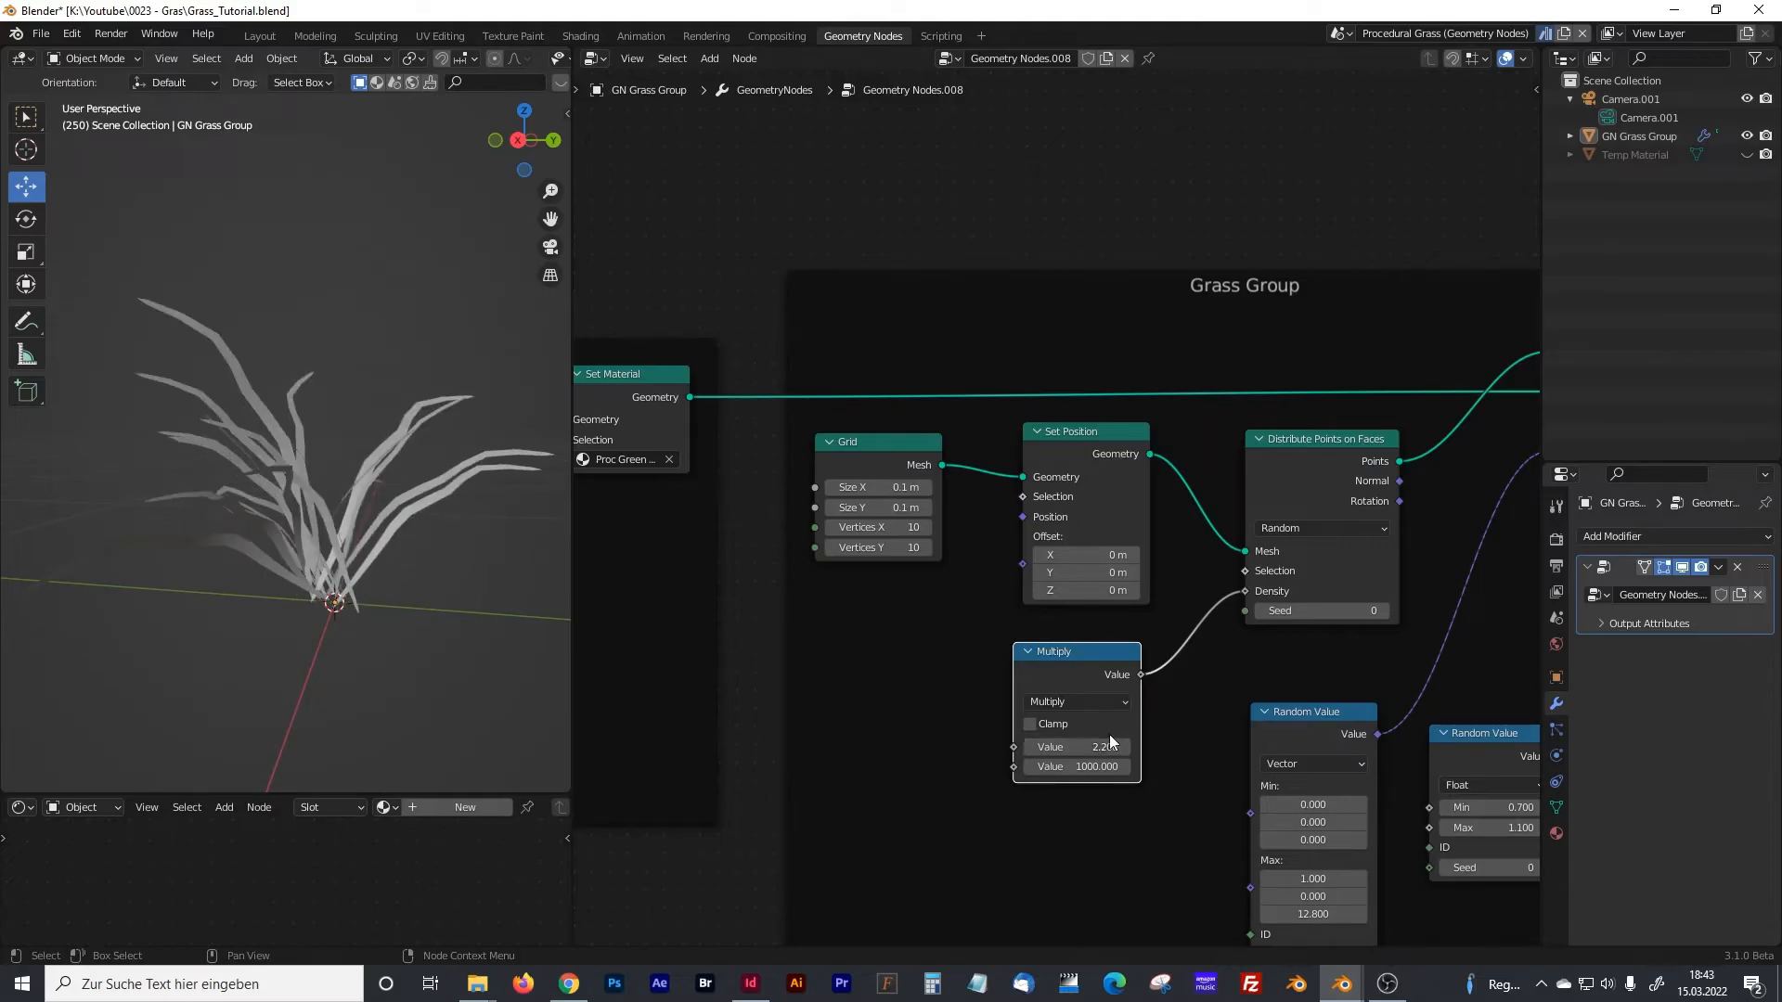
- Try Size Y values of 0.3 m and 0.2 m on the Grid node
{"action": "left_click", "coordinate": [876, 508]}
{"action": "left_click", "coordinate": [844, 507]}
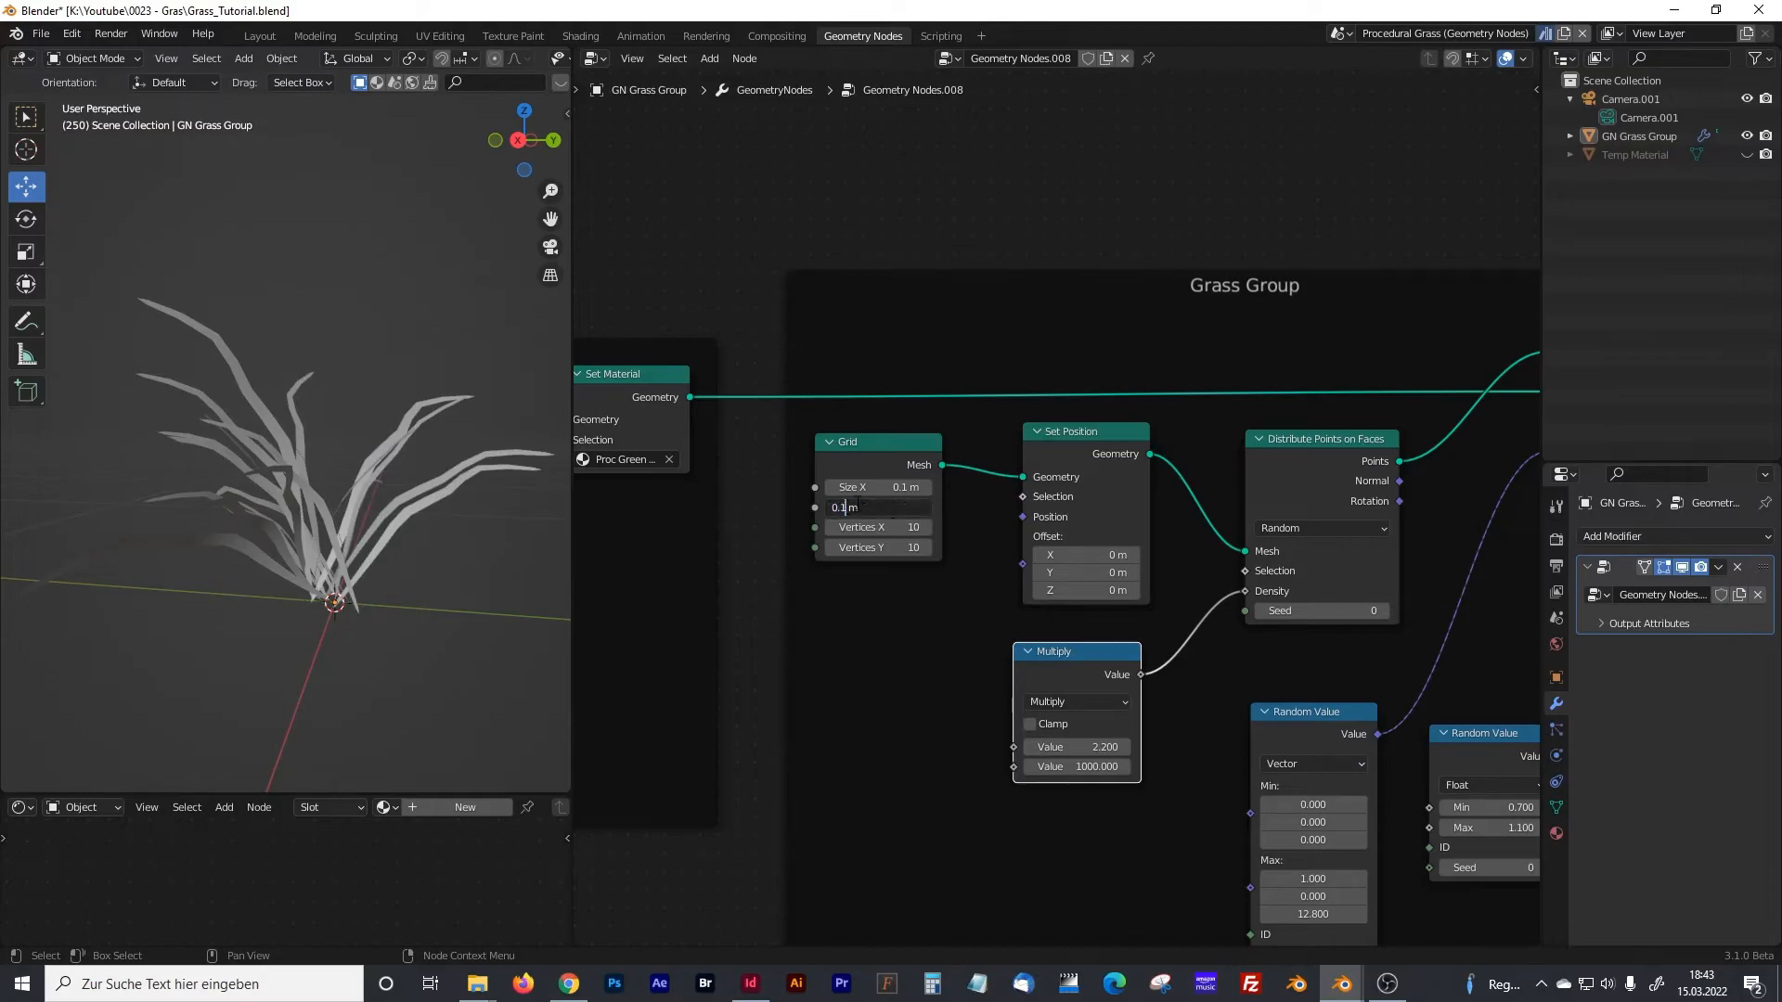
{"action": "key", "text": "BackSpace"}
{"action": "type", "text": "3"}
{"action": "key", "text": "Return"}
{"action": "left_click", "coordinate": [854, 508]}
{"action": "left_click", "coordinate": [840, 507]}
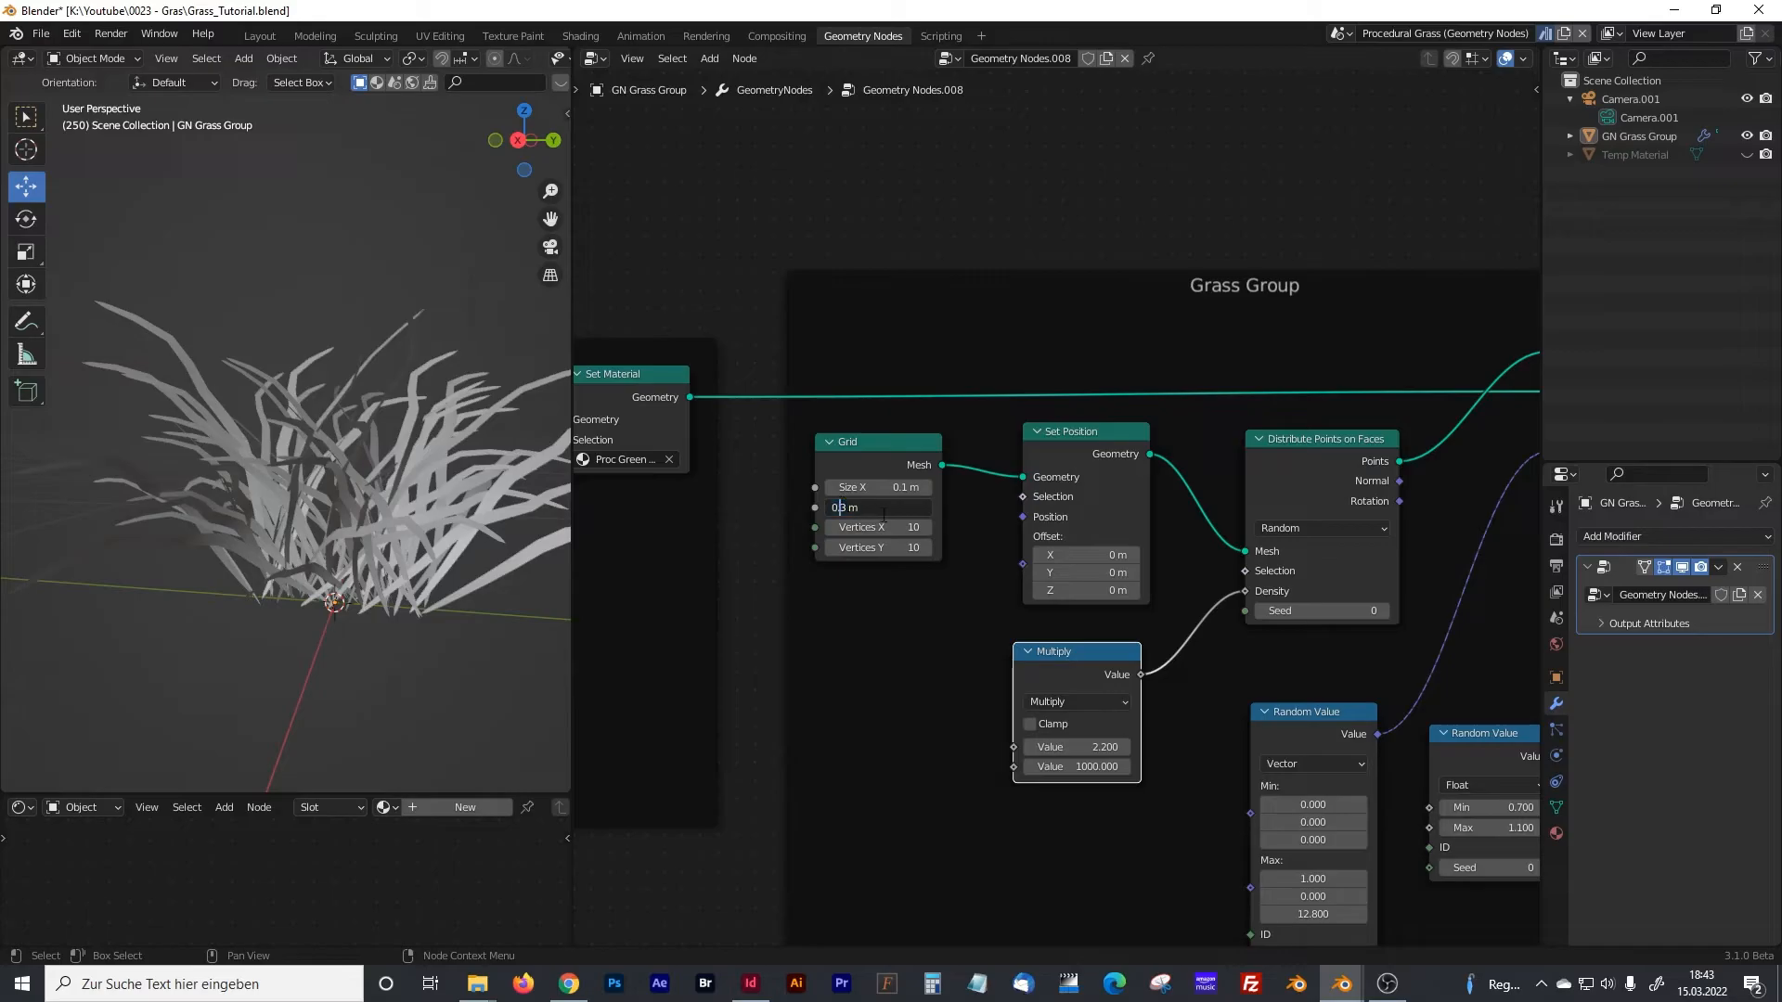
{"action": "key", "text": "Delete"}
{"action": "type", "text": "2"}
{"action": "key", "text": "Return"}
- Set Size Y of the Grid node to 0.15 m
{"action": "left_click", "coordinate": [878, 509]}
{"action": "left_click", "coordinate": [842, 509]}
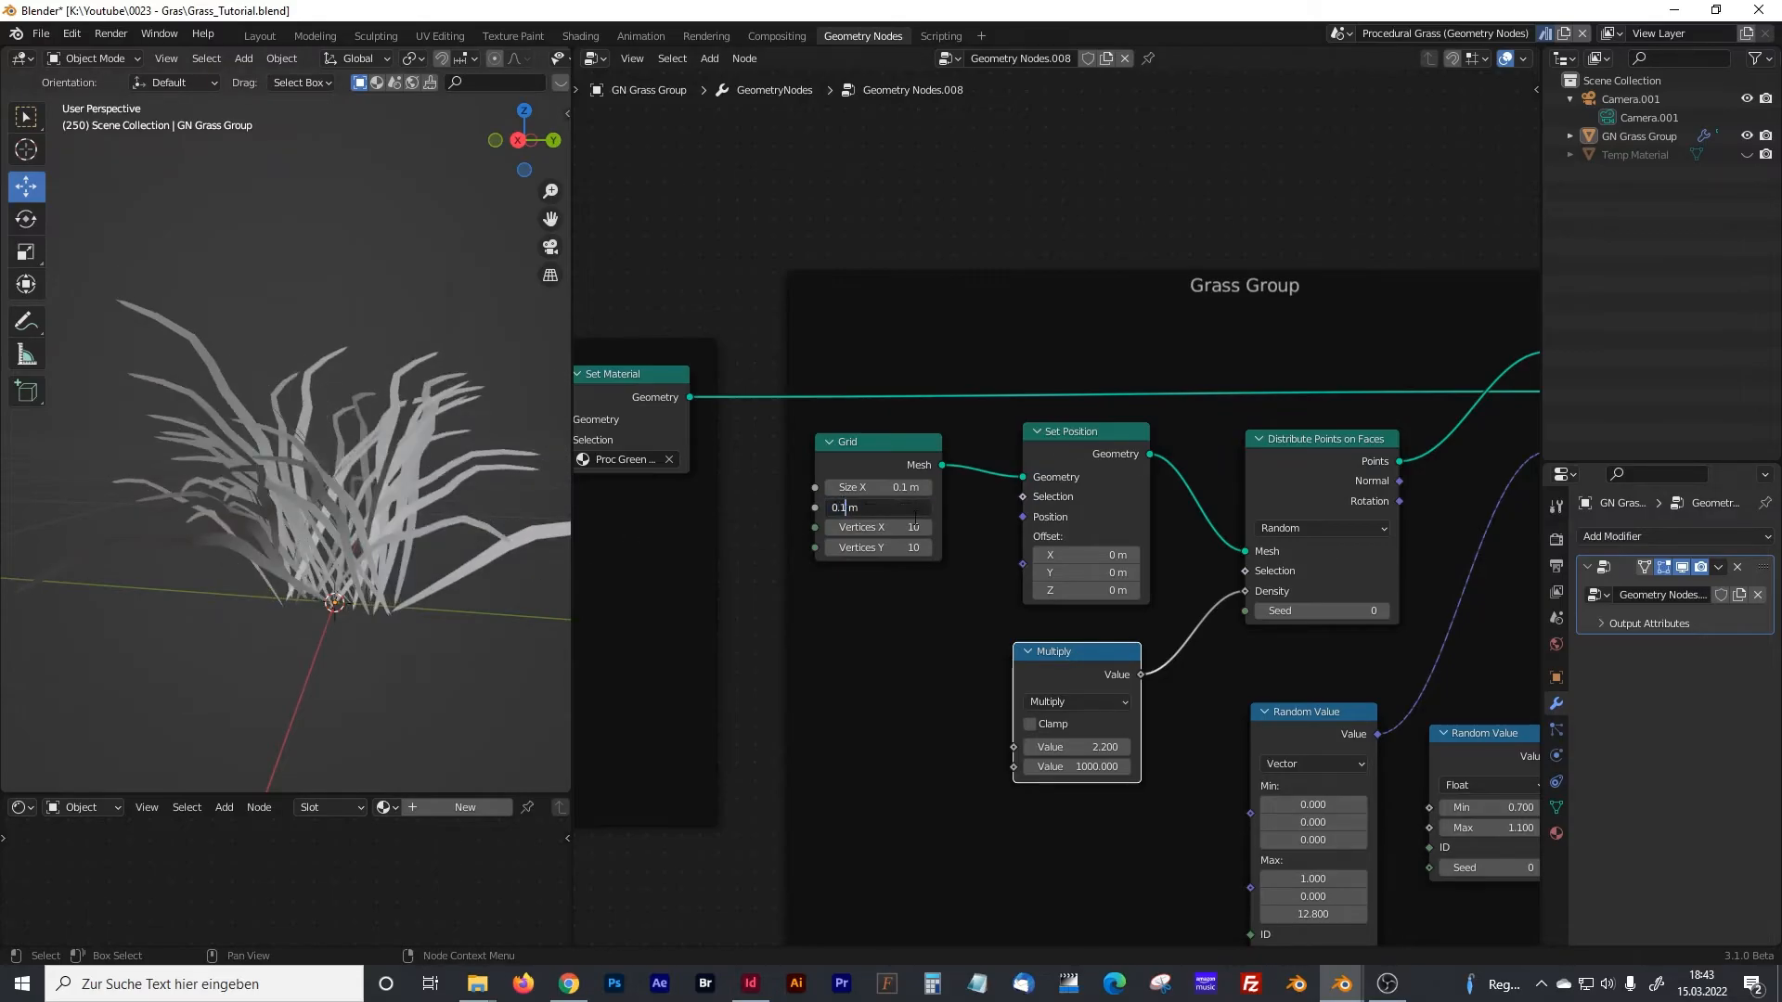
{"action": "key", "text": "Return"}
- Set the first value of the Divide node in the Mesh Bending frame to 3.5 and adjust the Max of its Random Value node
{"action": "mouse_move", "coordinate": [482, 506]}
{"action": "middle_mouse_down"}
{"action": "mouse_move", "coordinate": [370, 511]}
{"action": "mouse_move", "coordinate": [316, 601]}
{"action": "mouse_move", "coordinate": [304, 520]}
{"action": "mouse_move", "coordinate": [373, 512]}
{"action": "mouse_move", "coordinate": [448, 537]}
{"action": "mouse_move", "coordinate": [466, 500]}
{"action": "mouse_move", "coordinate": [538, 506]}
{"action": "mouse_move", "coordinate": [236, 479]}
{"action": "mouse_move", "coordinate": [471, 533]}
{"action": "middle_mouse_up"}
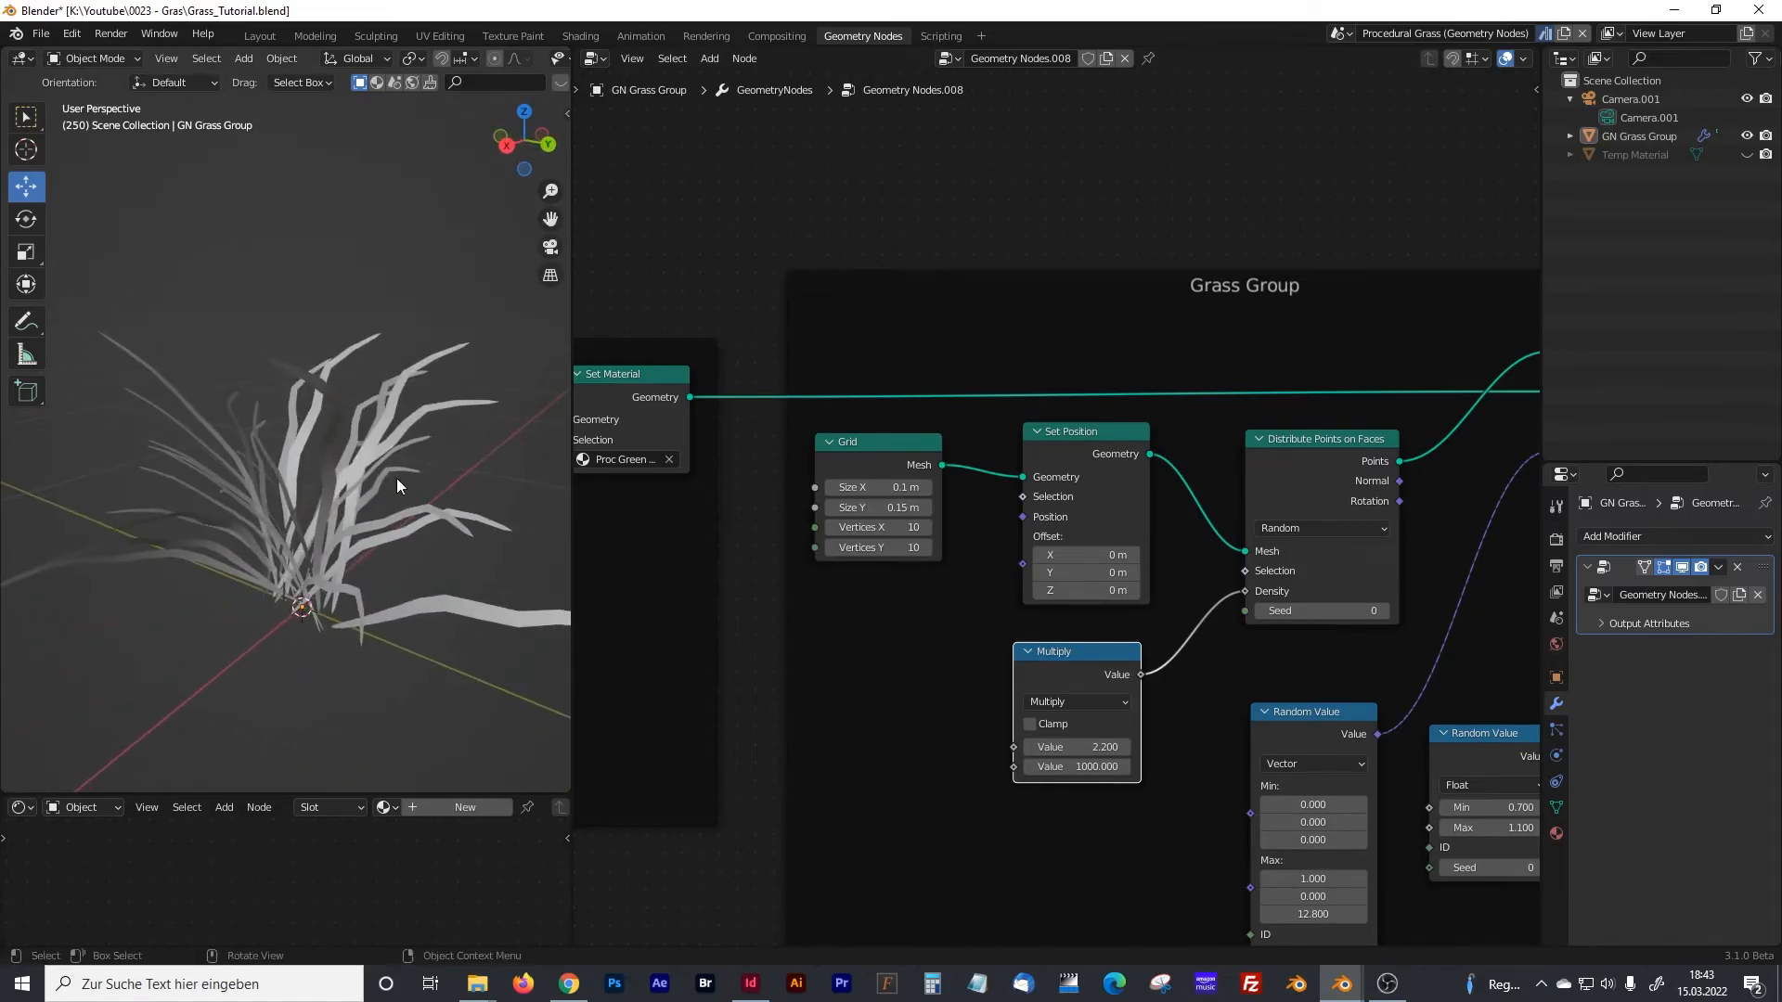
{"action": "left_click_drag", "start_coordinate": [568, 329], "coordinate": [644, 332]}
{"action": "scroll", "coordinate": [1007, 483], "scroll_direction": "down", "scroll_amount": 1}
{"action": "middle_click_drag", "start_coordinate": [1020, 464], "coordinate": [1084, 563]}
{"action": "left_click_drag", "start_coordinate": [733, 575], "coordinate": [696, 574]}
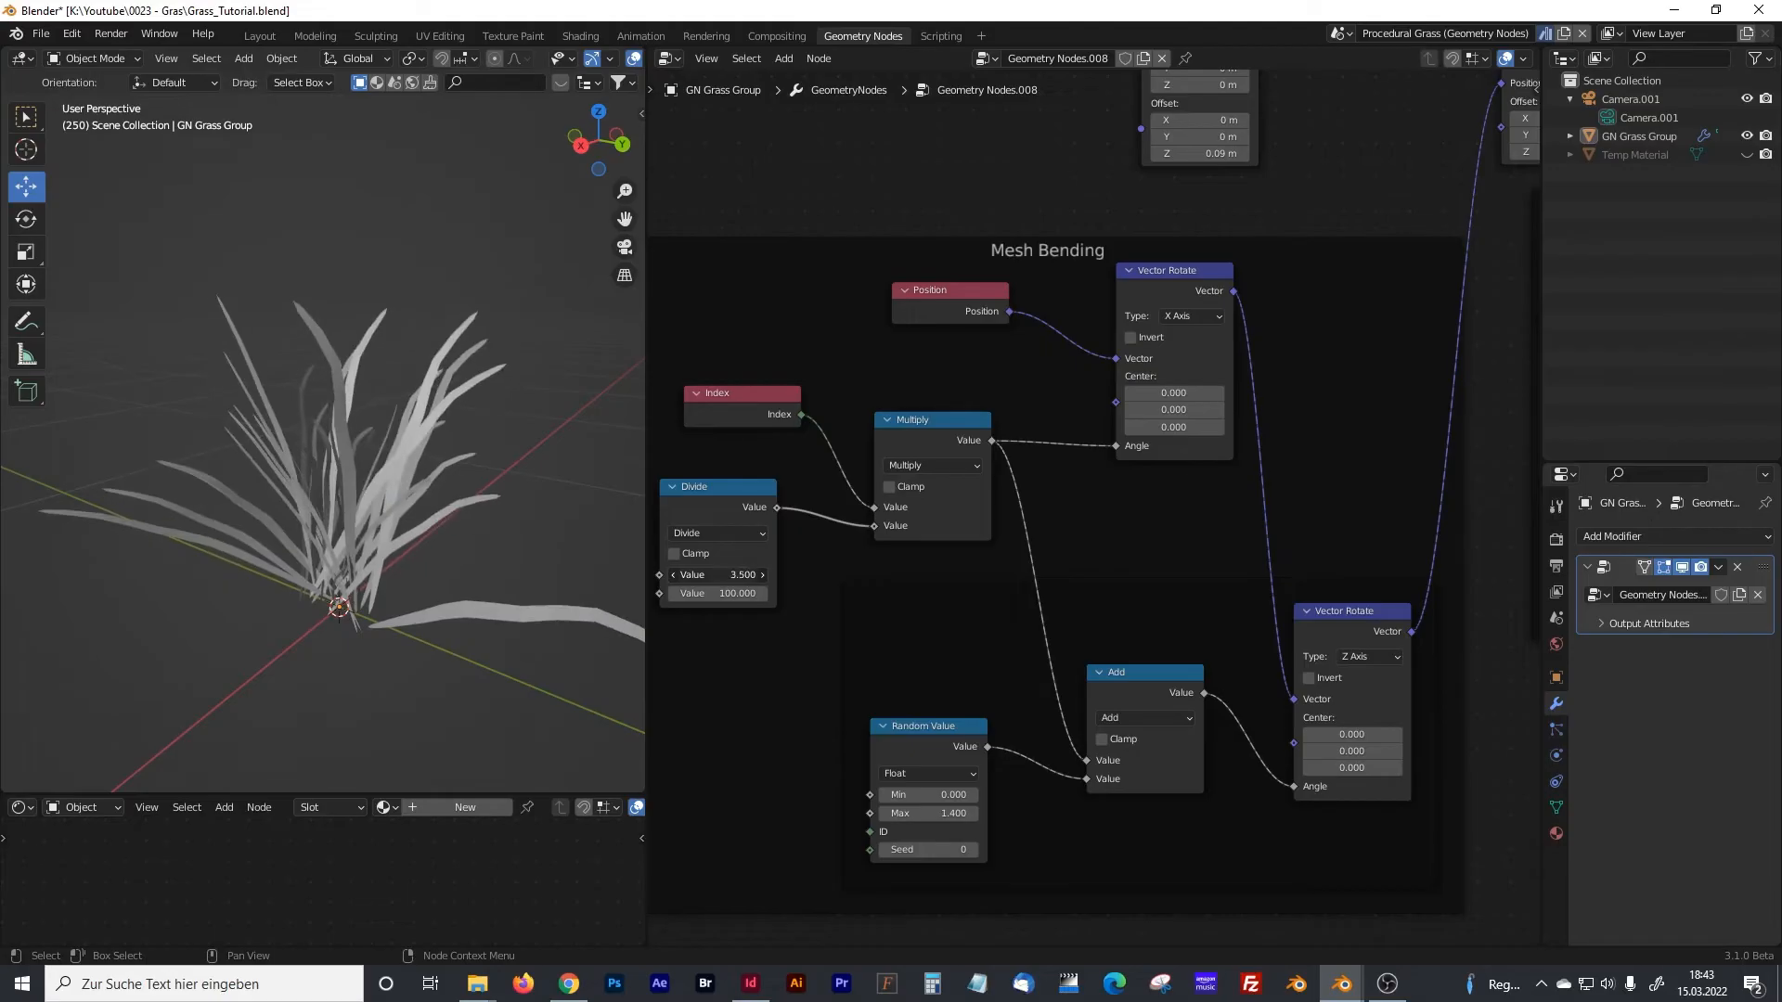
{"action": "left_click_drag", "start_coordinate": [928, 813], "coordinate": [962, 813]}
{"action": "middle_click_drag", "start_coordinate": [327, 459], "coordinate": [403, 471]}
- Move the Group Input node well clear of the other nodes and narrow the 3D viewport to give the node editor more room
{"action": "scroll", "coordinate": [1000, 453], "scroll_direction": "down", "scroll_amount": 6}
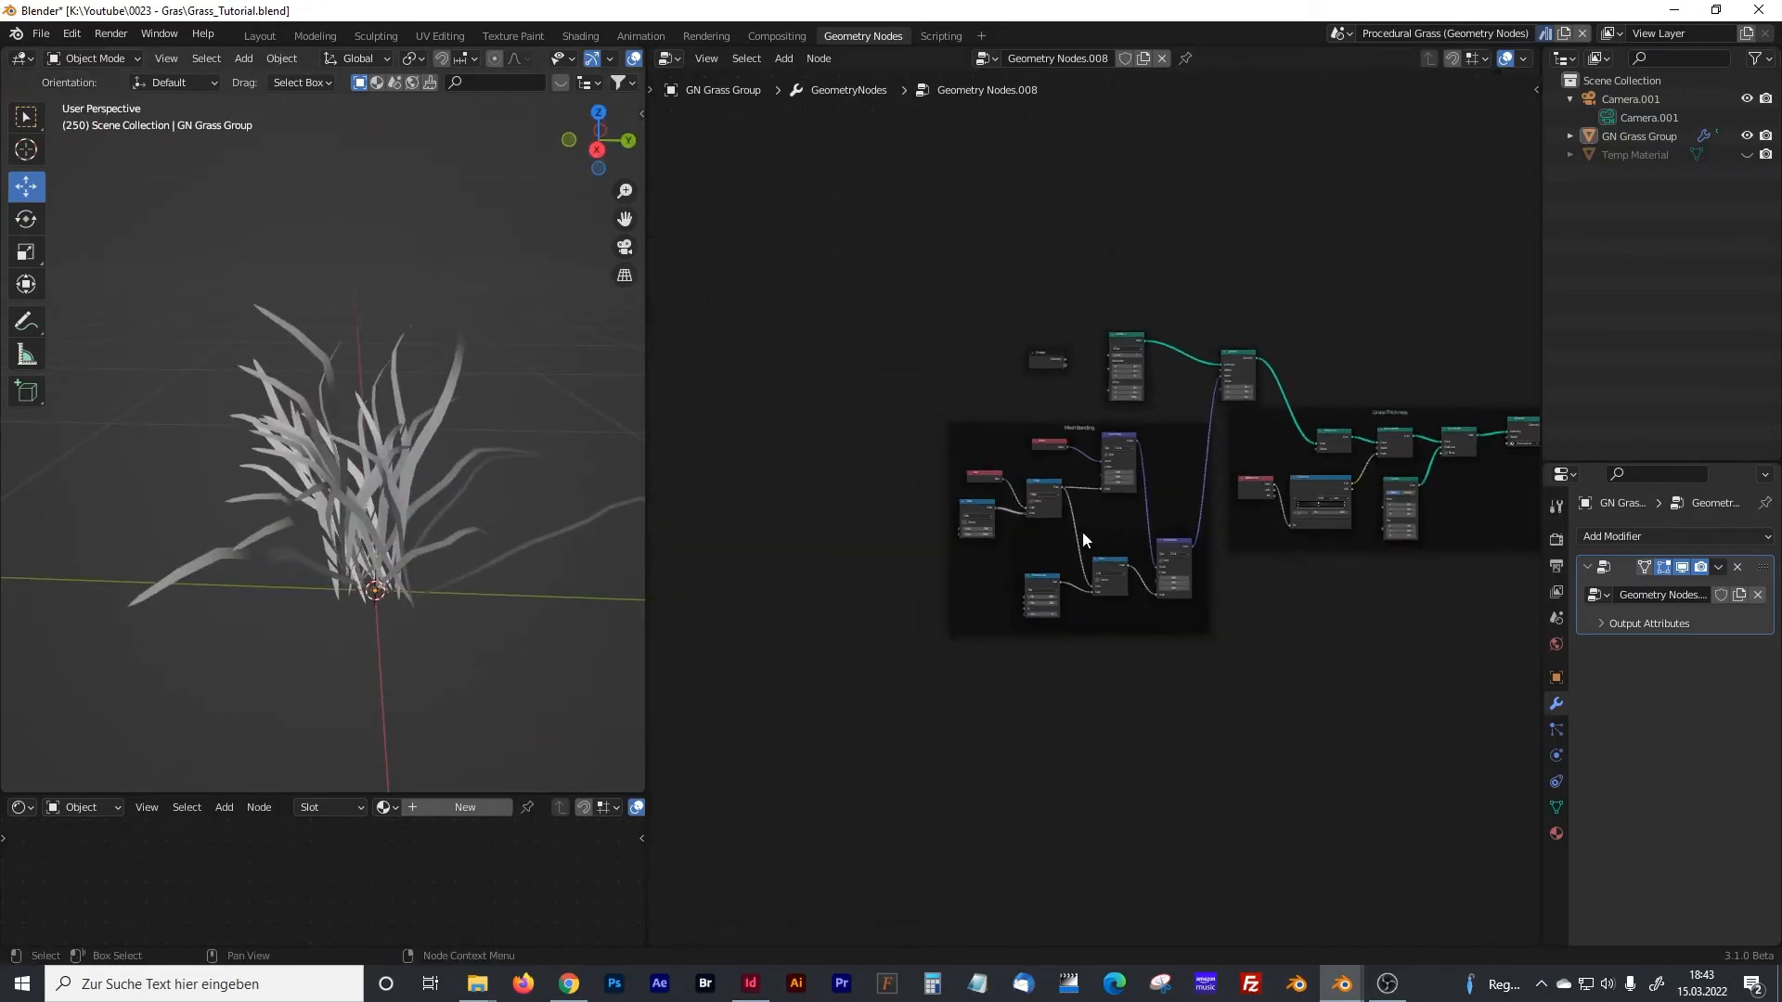
{"action": "middle_click_drag", "start_coordinate": [1082, 532], "coordinate": [809, 529]}
{"action": "scroll", "coordinate": [905, 406], "scroll_direction": "down", "scroll_amount": 1}
{"action": "left_click_drag", "start_coordinate": [838, 383], "coordinate": [685, 368]}
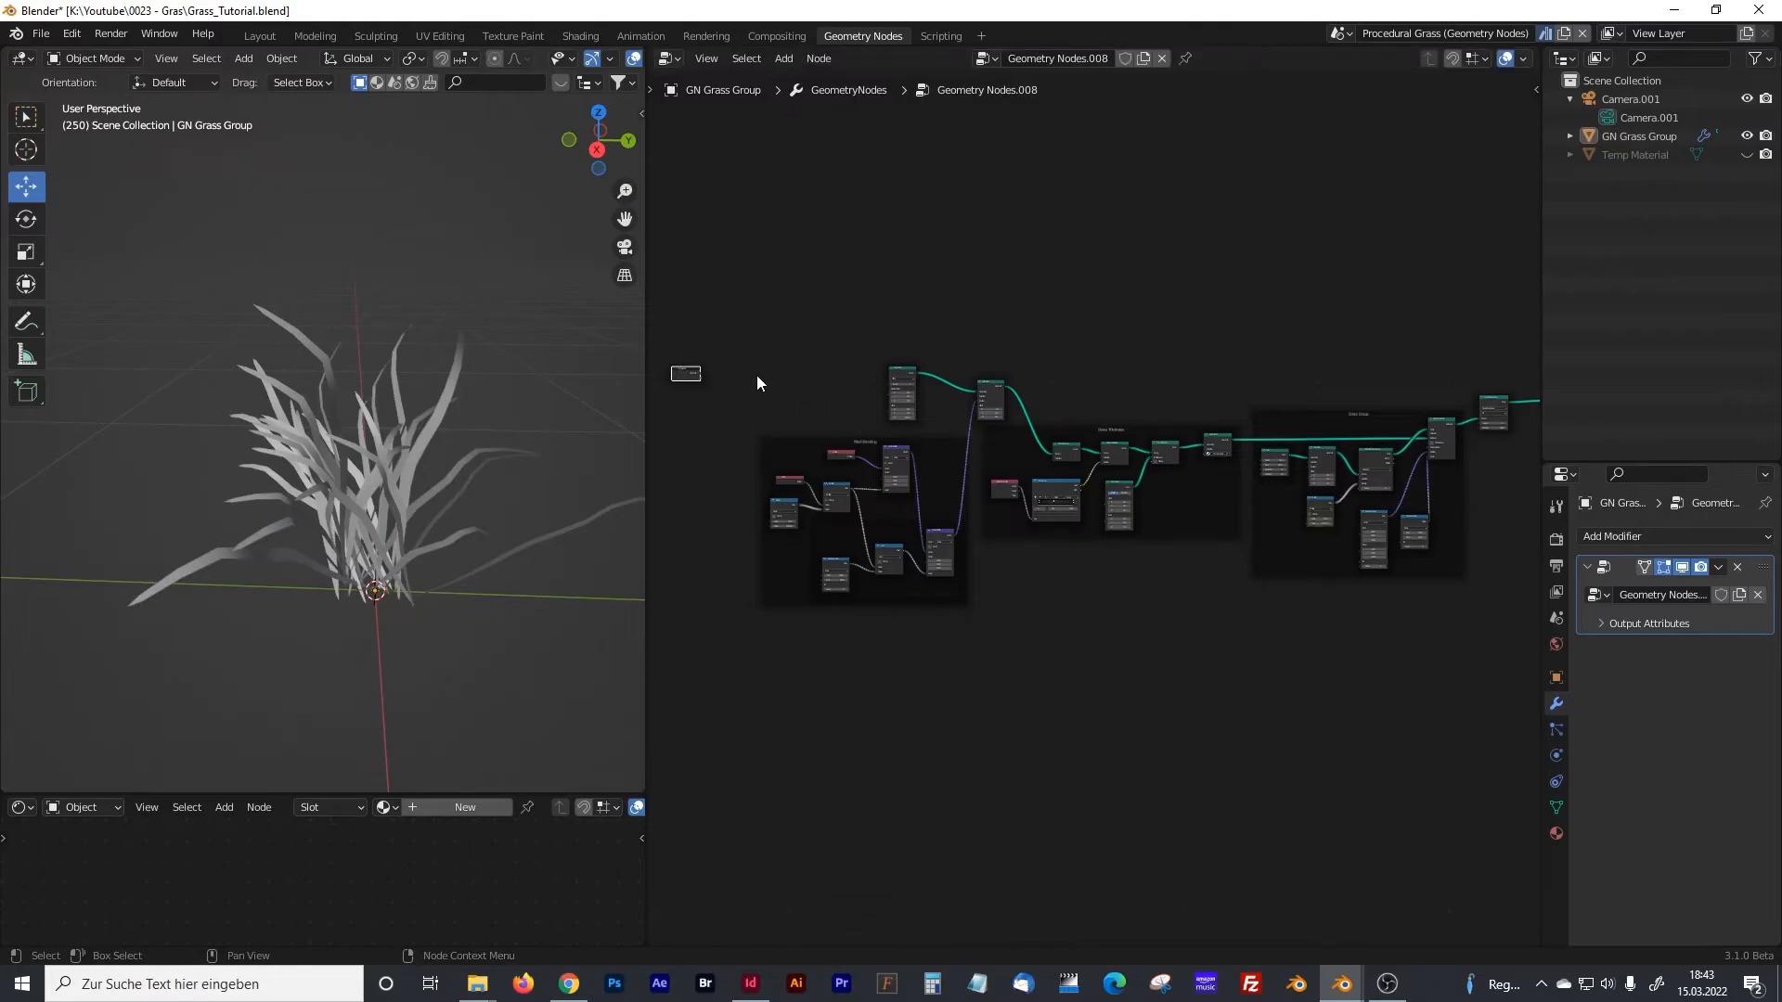
{"action": "middle_click_drag", "start_coordinate": [1246, 515], "coordinate": [1066, 549]}
{"action": "scroll", "coordinate": [902, 540], "scroll_direction": "up", "scroll_amount": 3}
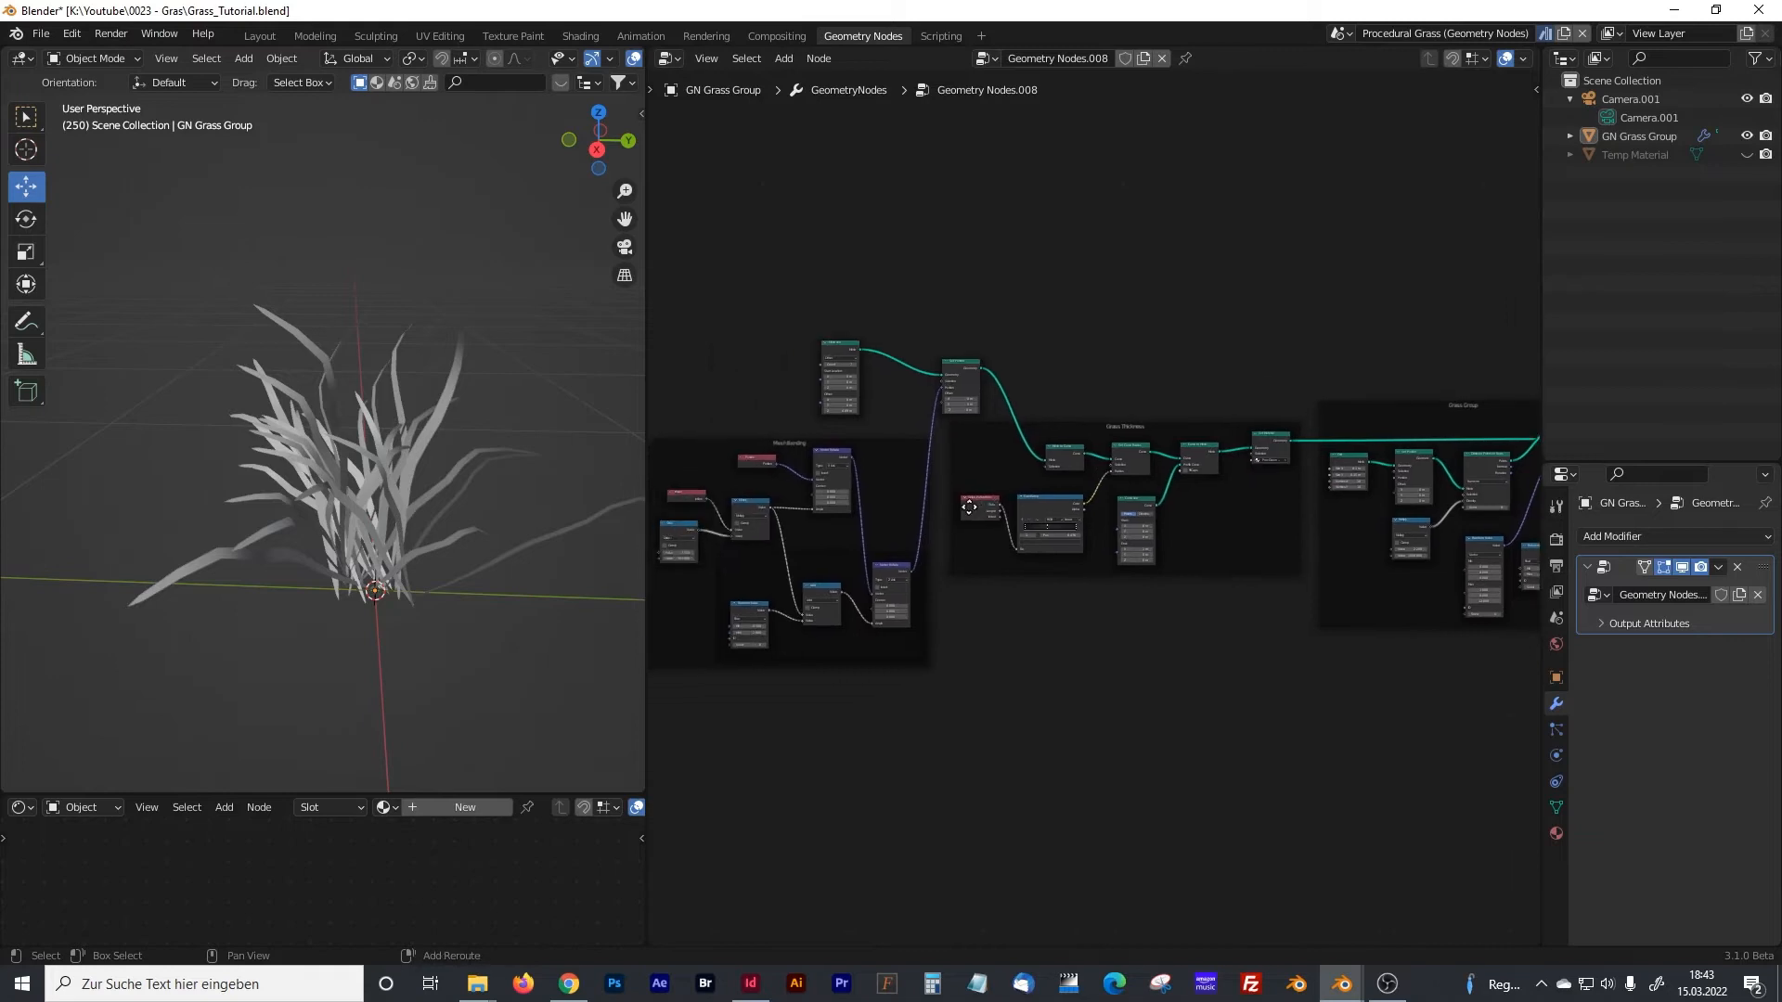
{"action": "left_click_drag", "start_coordinate": [653, 411], "coordinate": [461, 406]}
{"action": "scroll", "coordinate": [844, 476], "scroll_direction": "up", "scroll_amount": 3}
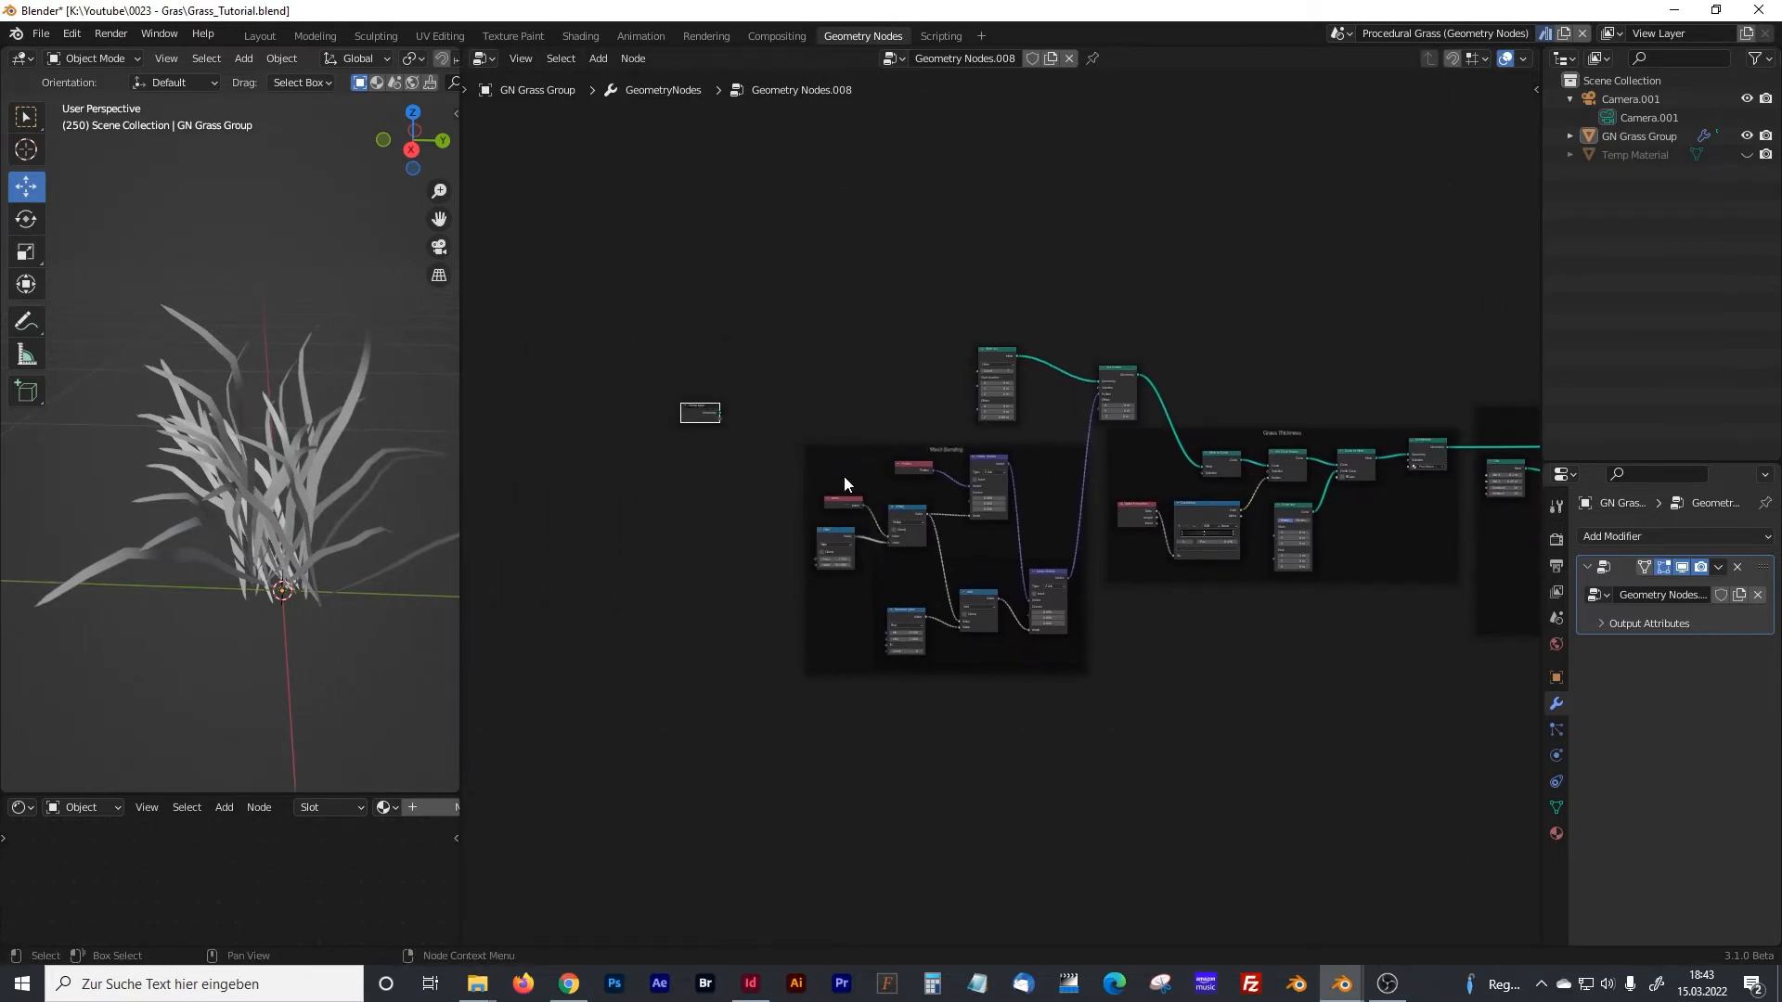
{"action": "scroll", "coordinate": [872, 536], "scroll_direction": "up", "scroll_amount": 4}
{"action": "middle_click_drag", "start_coordinate": [686, 369], "coordinate": [1137, 466]}
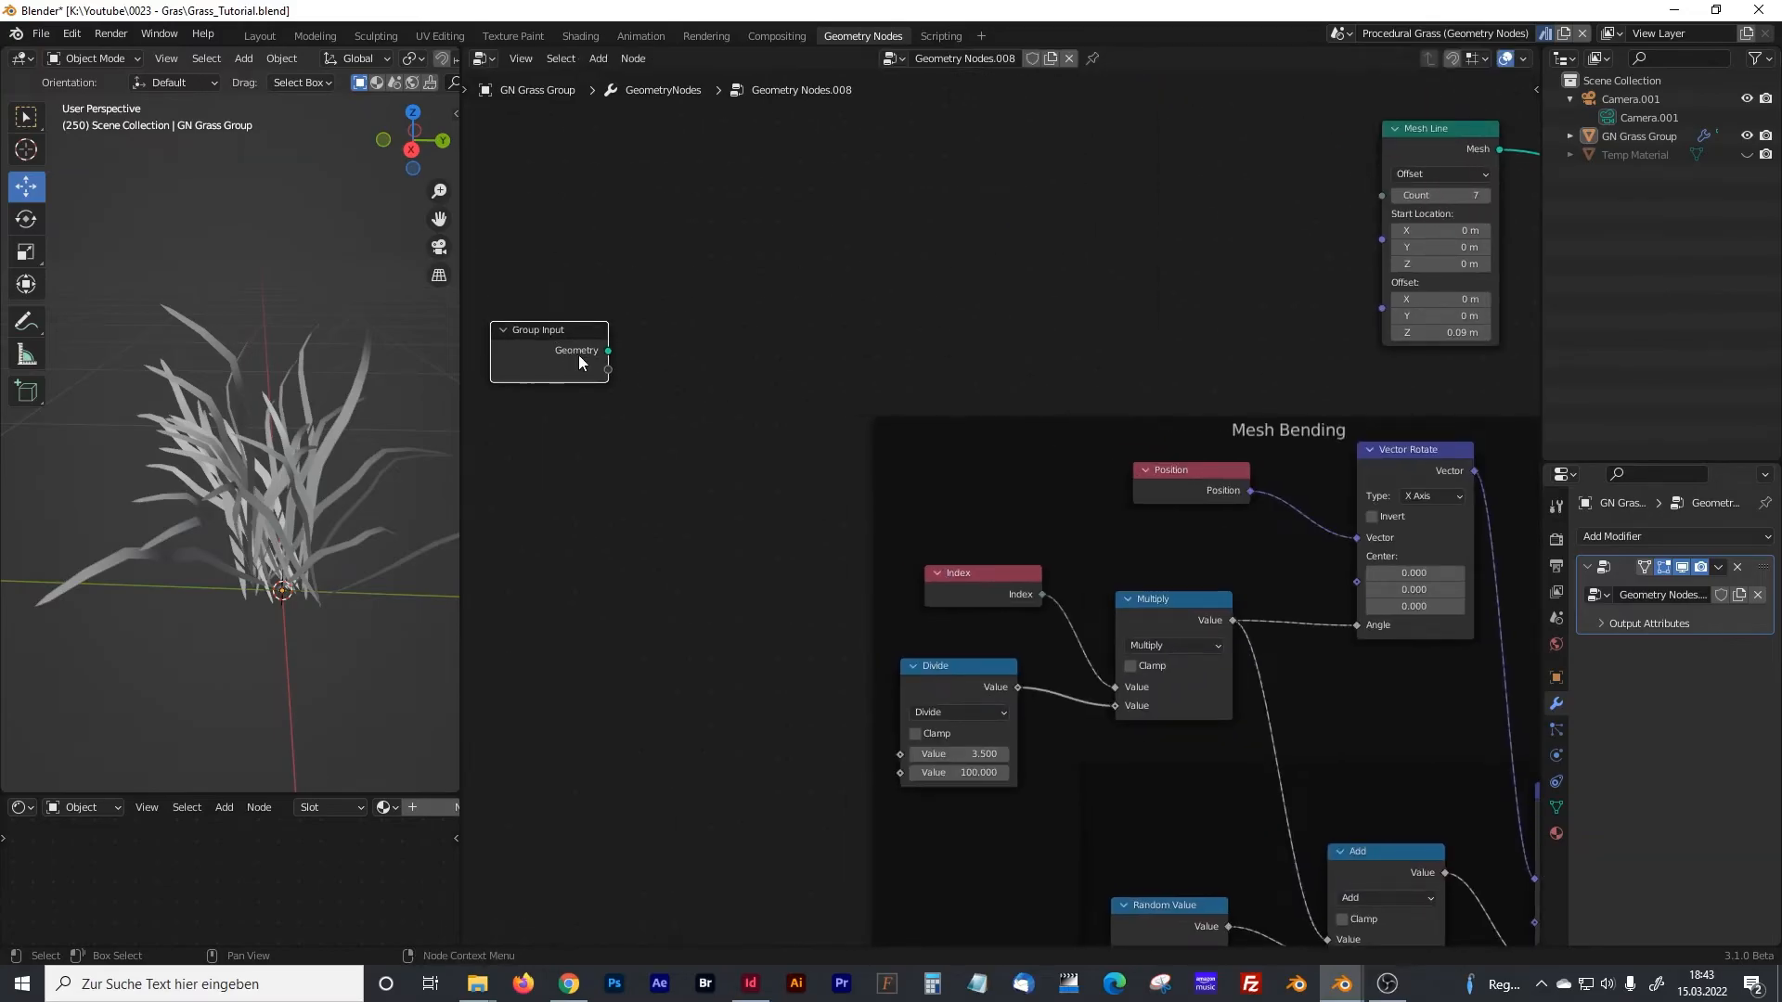
{"action": "scroll", "coordinate": [915, 441], "scroll_direction": "down", "scroll_amount": 3}
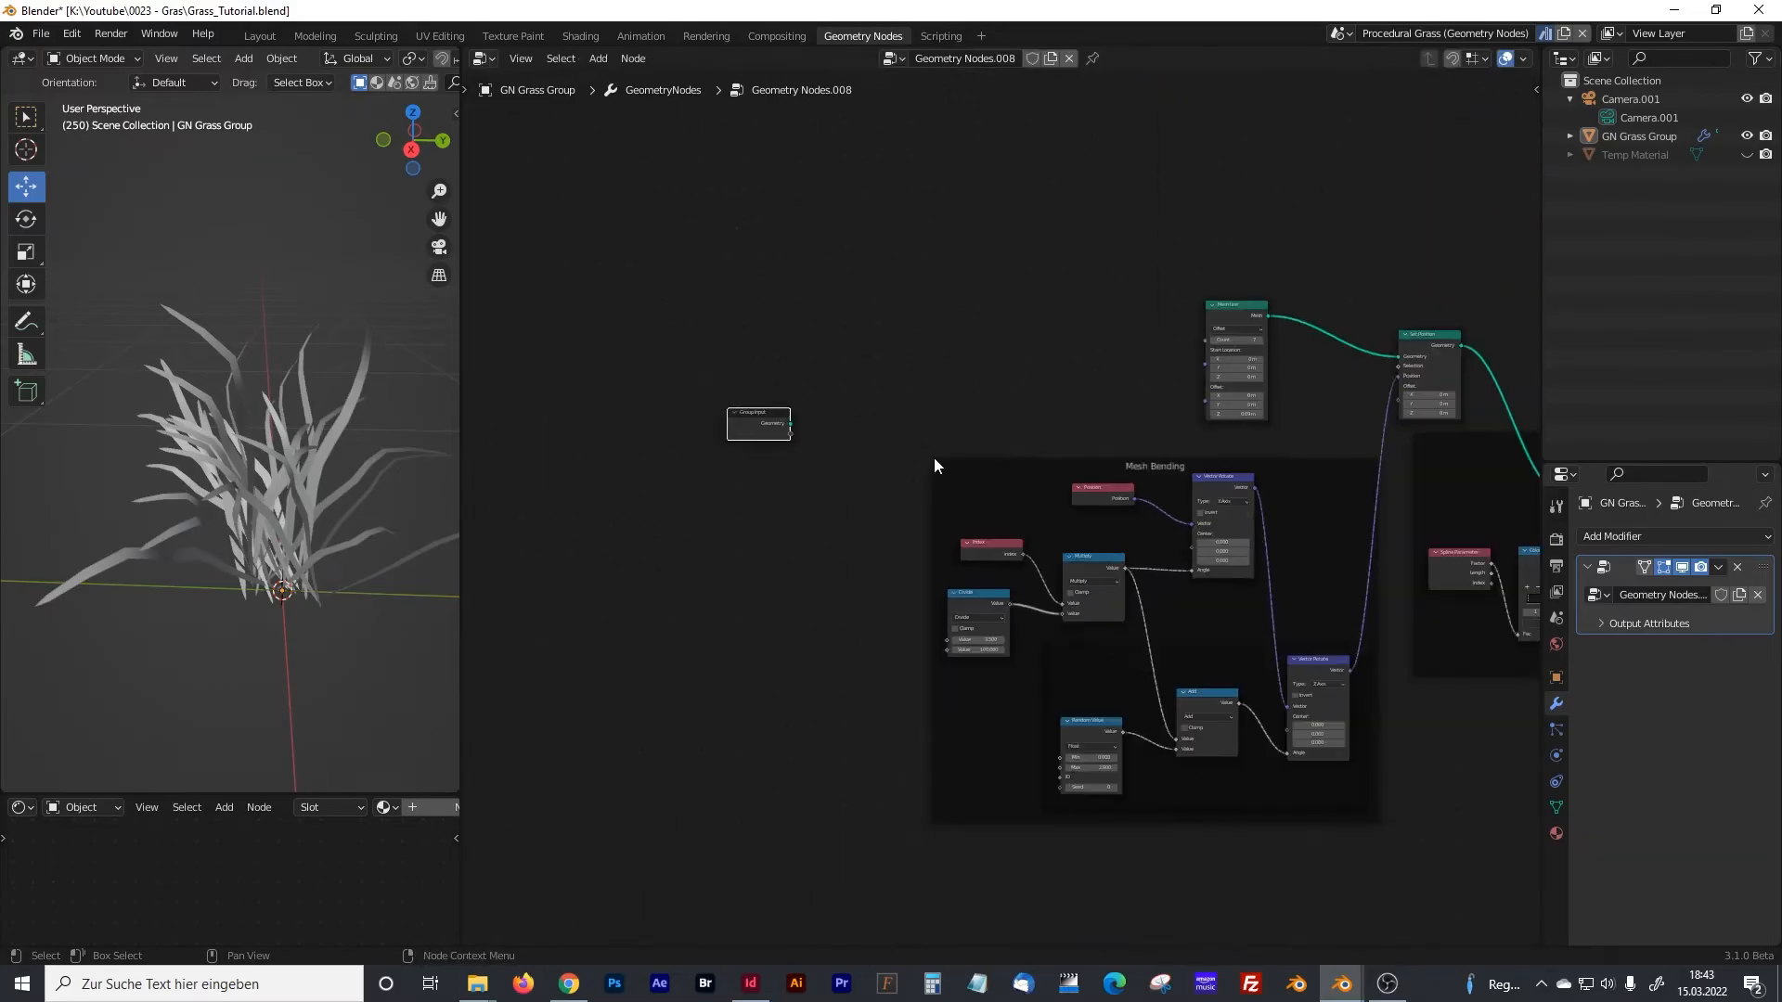
- Join all nodes and frames between the Group Input and Group Output in one new frame
{"action": "scroll", "coordinate": [1151, 368], "scroll_direction": "down", "scroll_amount": 5}
{"action": "middle_click_drag", "start_coordinate": [1147, 410], "coordinate": [980, 372]}
{"action": "scroll", "coordinate": [743, 269], "scroll_direction": "down", "scroll_amount": 3}
{"action": "left_click_drag", "start_coordinate": [583, 280], "coordinate": [1456, 608]}
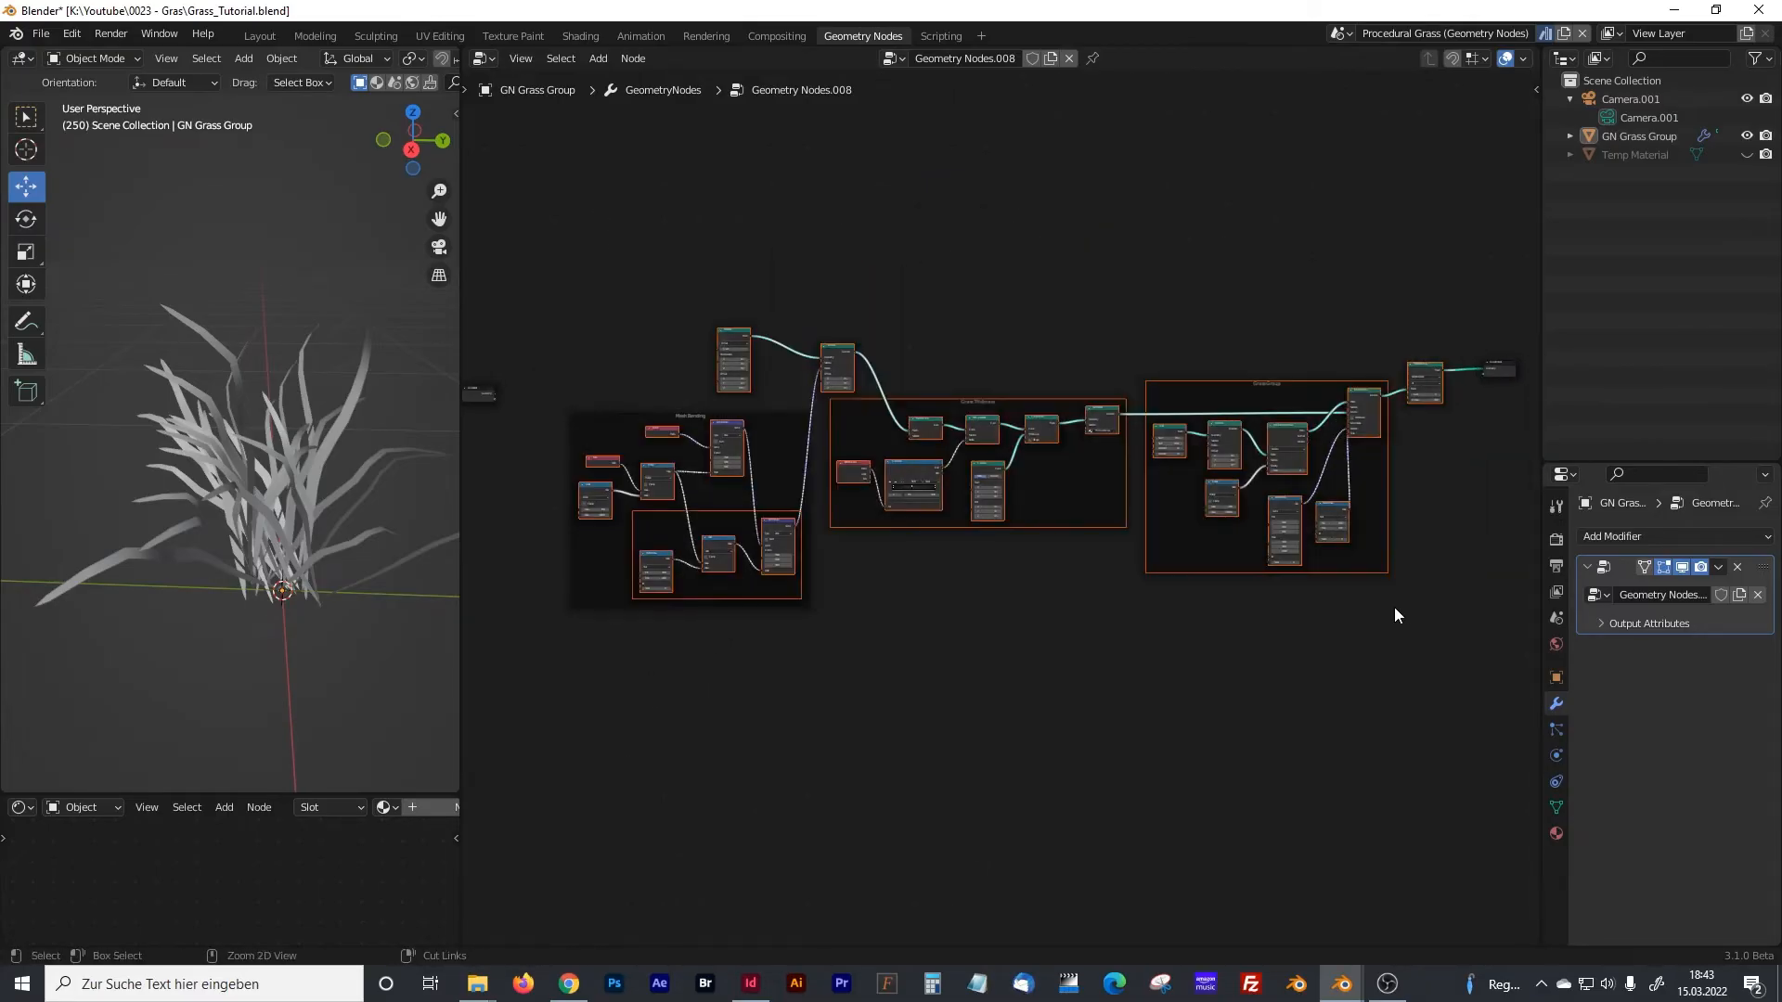
{"action": "left_click_drag", "start_coordinate": [562, 249], "coordinate": [1450, 674]}
{"action": "key", "text": "ctrl+j"}
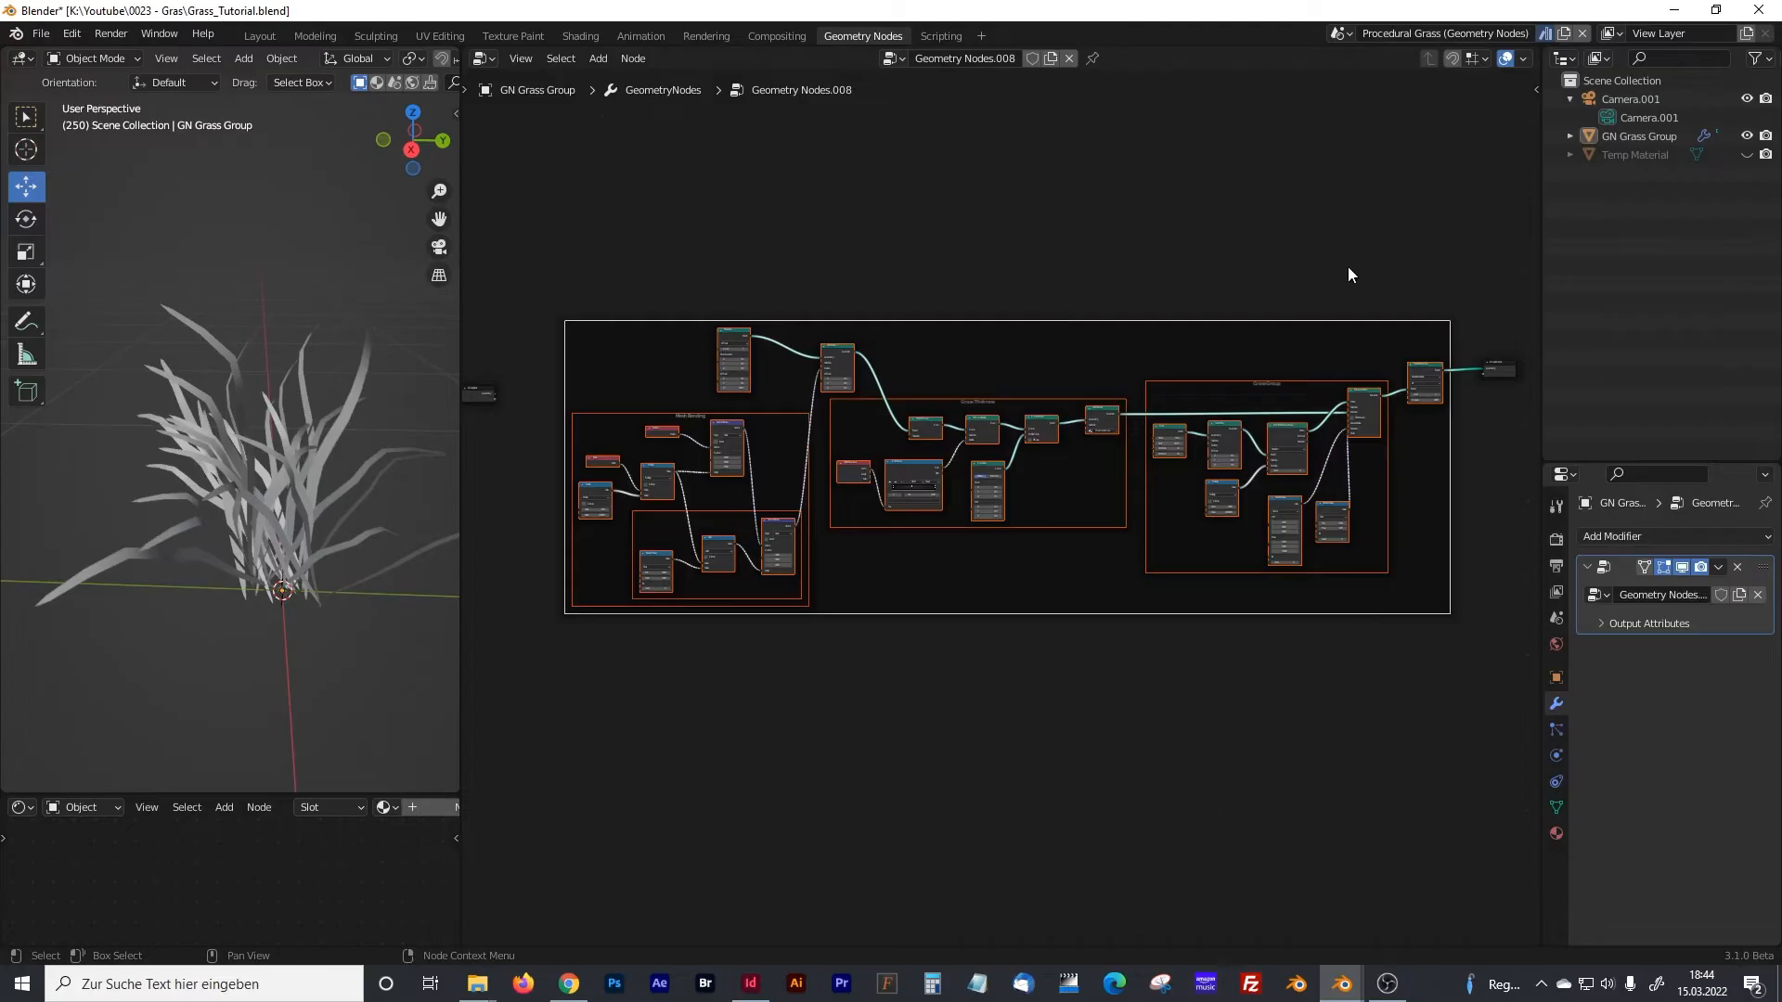
- Label the new outer frame "Green Grass Group"
{"action": "left_click", "coordinate": [1536, 90]}
{"action": "left_click", "coordinate": [1431, 133]}
{"action": "type", "text": "Green"}
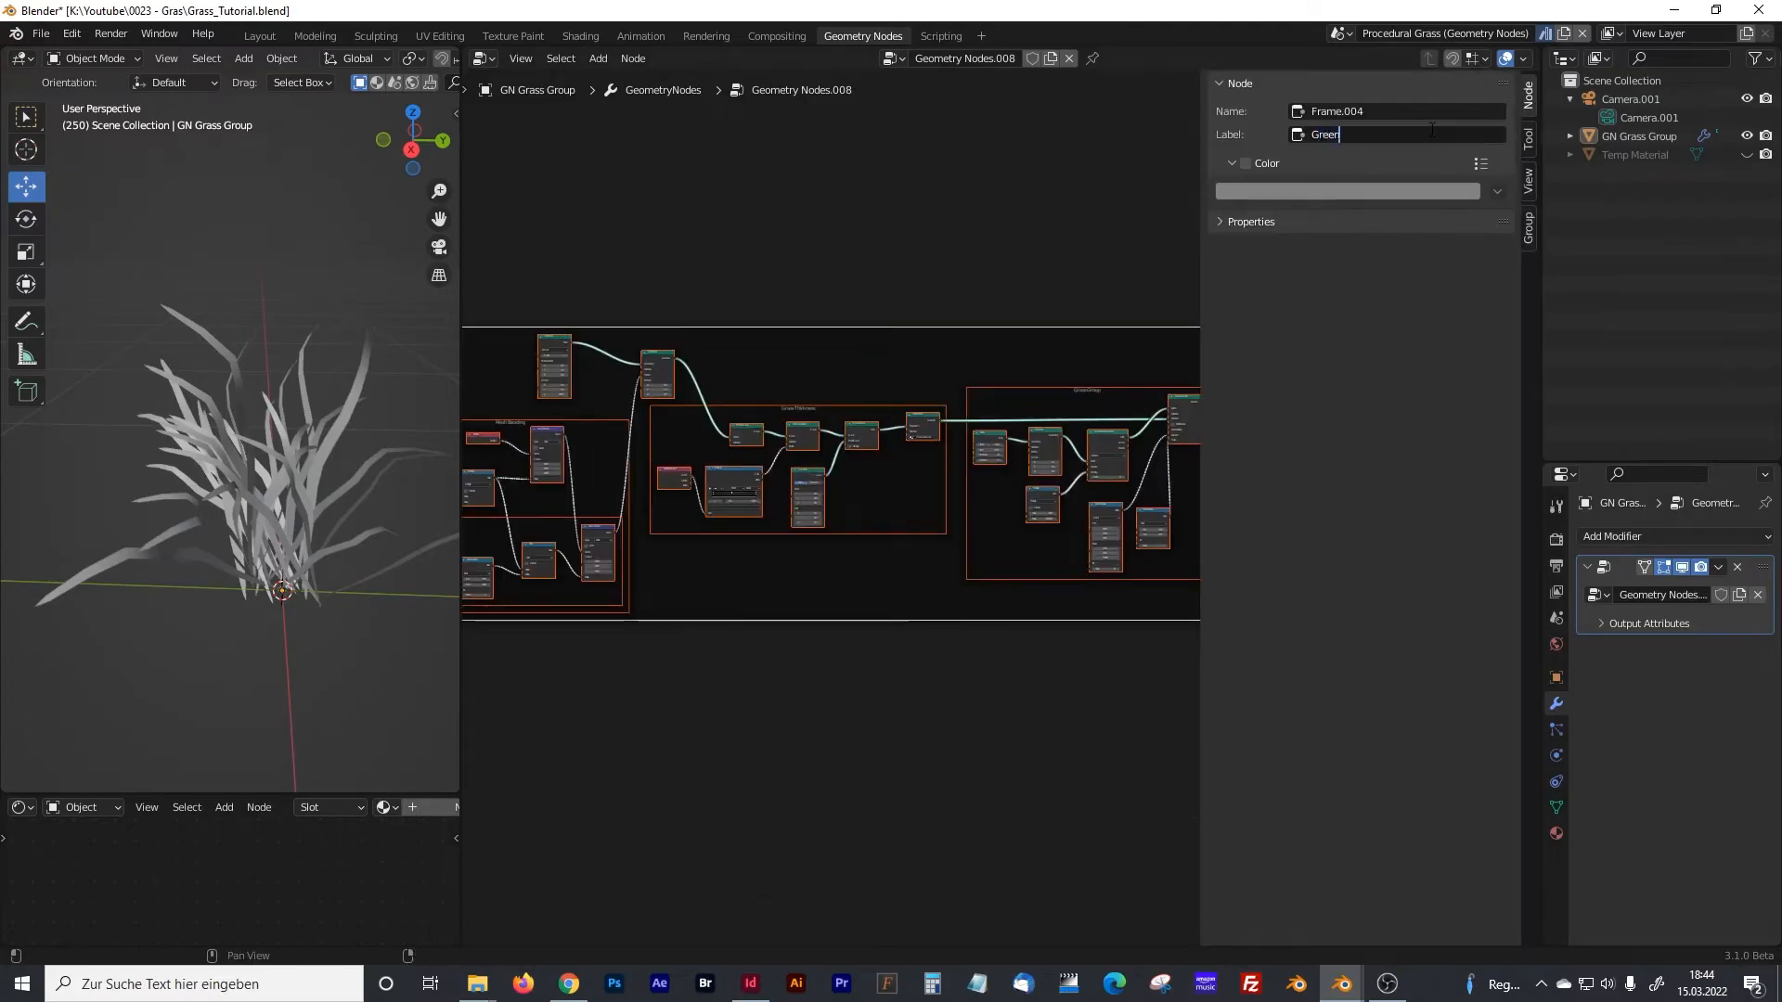
{"action": "type", "text": " Grass Group"}
{"action": "key", "text": "Return"}
{"action": "key", "text": "n"}
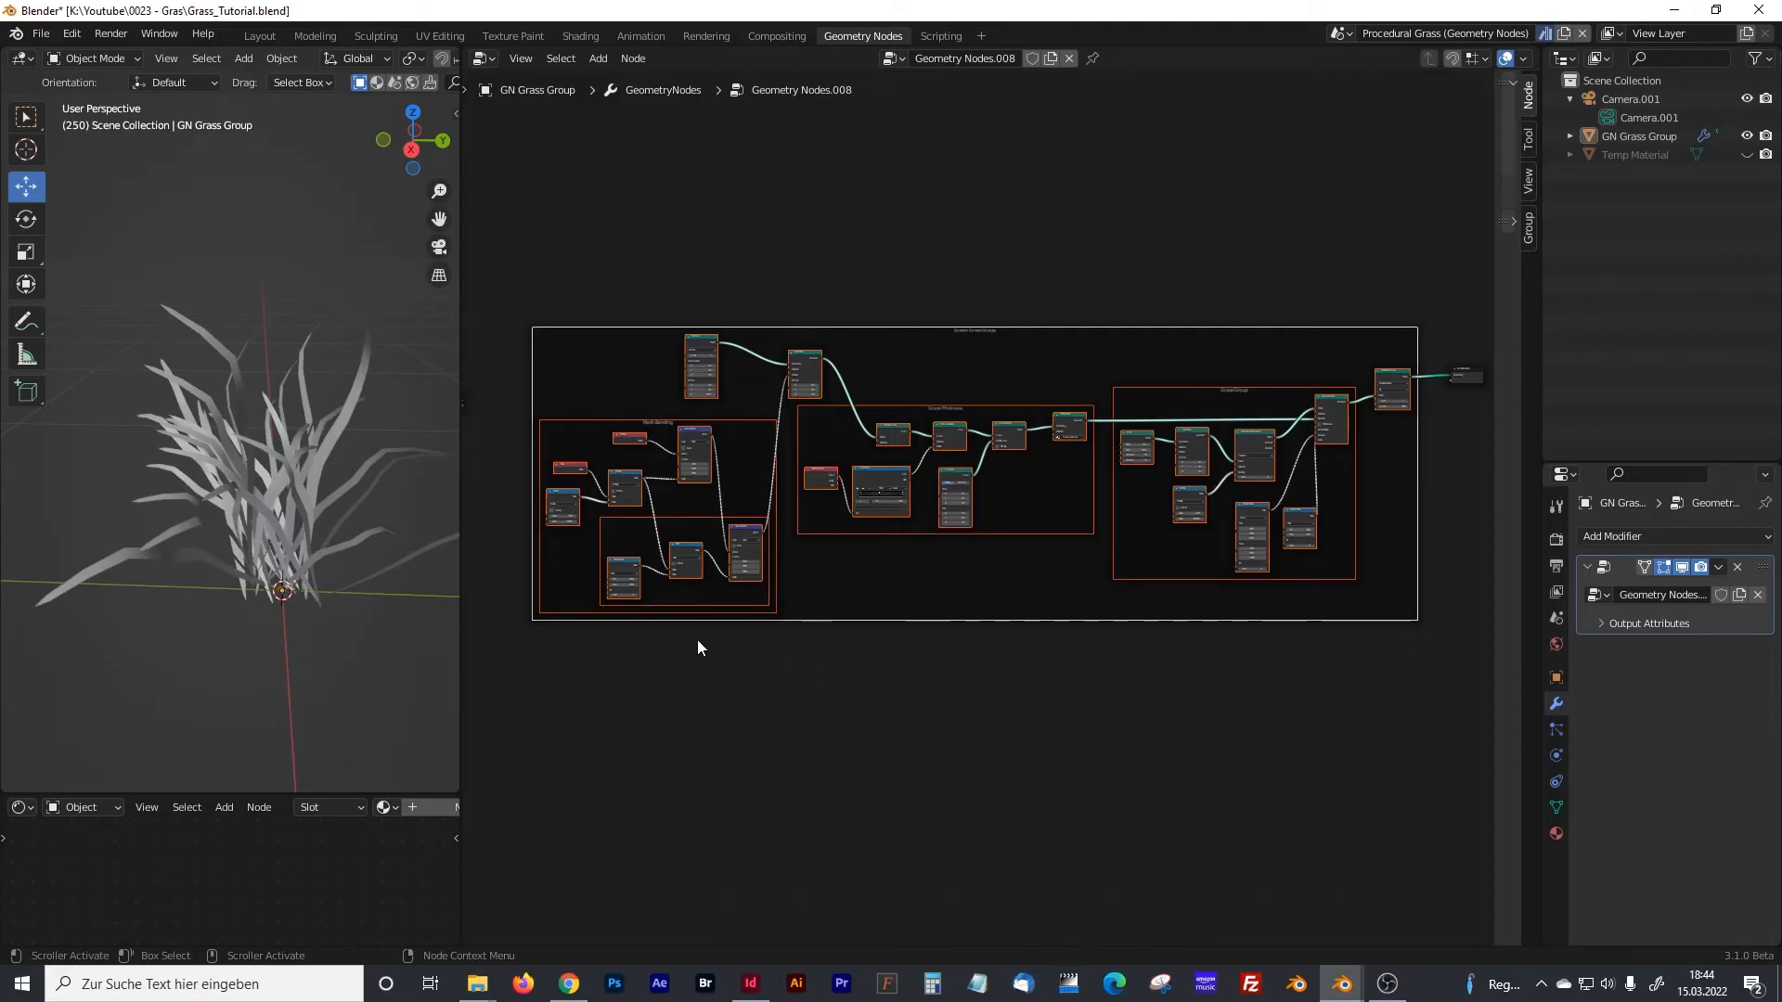
- Expose the first value of the Divide node in the Mesh Bending frame as a new input on the Group Input node
{"action": "scroll", "coordinate": [697, 642], "scroll_direction": "up", "scroll_amount": 4}
{"action": "middle_click_drag", "start_coordinate": [614, 614], "coordinate": [1021, 692]}
{"action": "scroll", "coordinate": [677, 508], "scroll_direction": "up", "scroll_amount": 3}
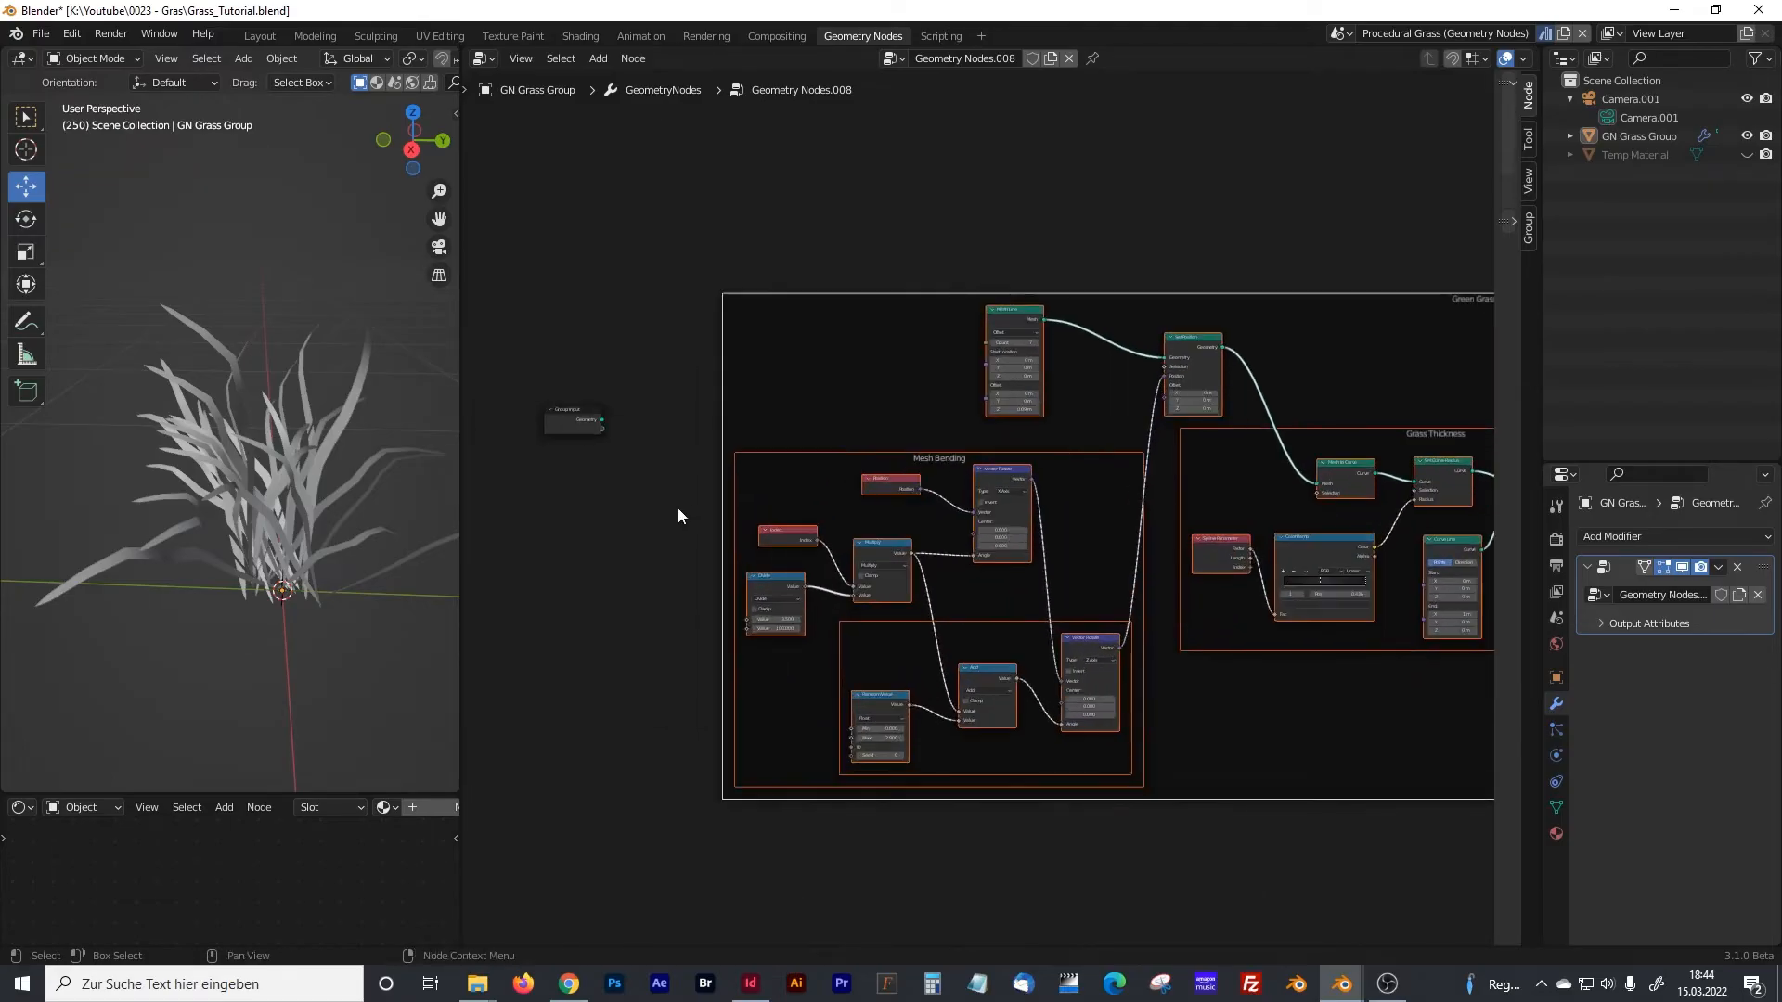
{"action": "scroll", "coordinate": [677, 508], "scroll_direction": "up", "scroll_amount": 5}
{"action": "middle_click_drag", "start_coordinate": [497, 370], "coordinate": [759, 442]}
{"action": "left_click", "coordinate": [759, 442]}
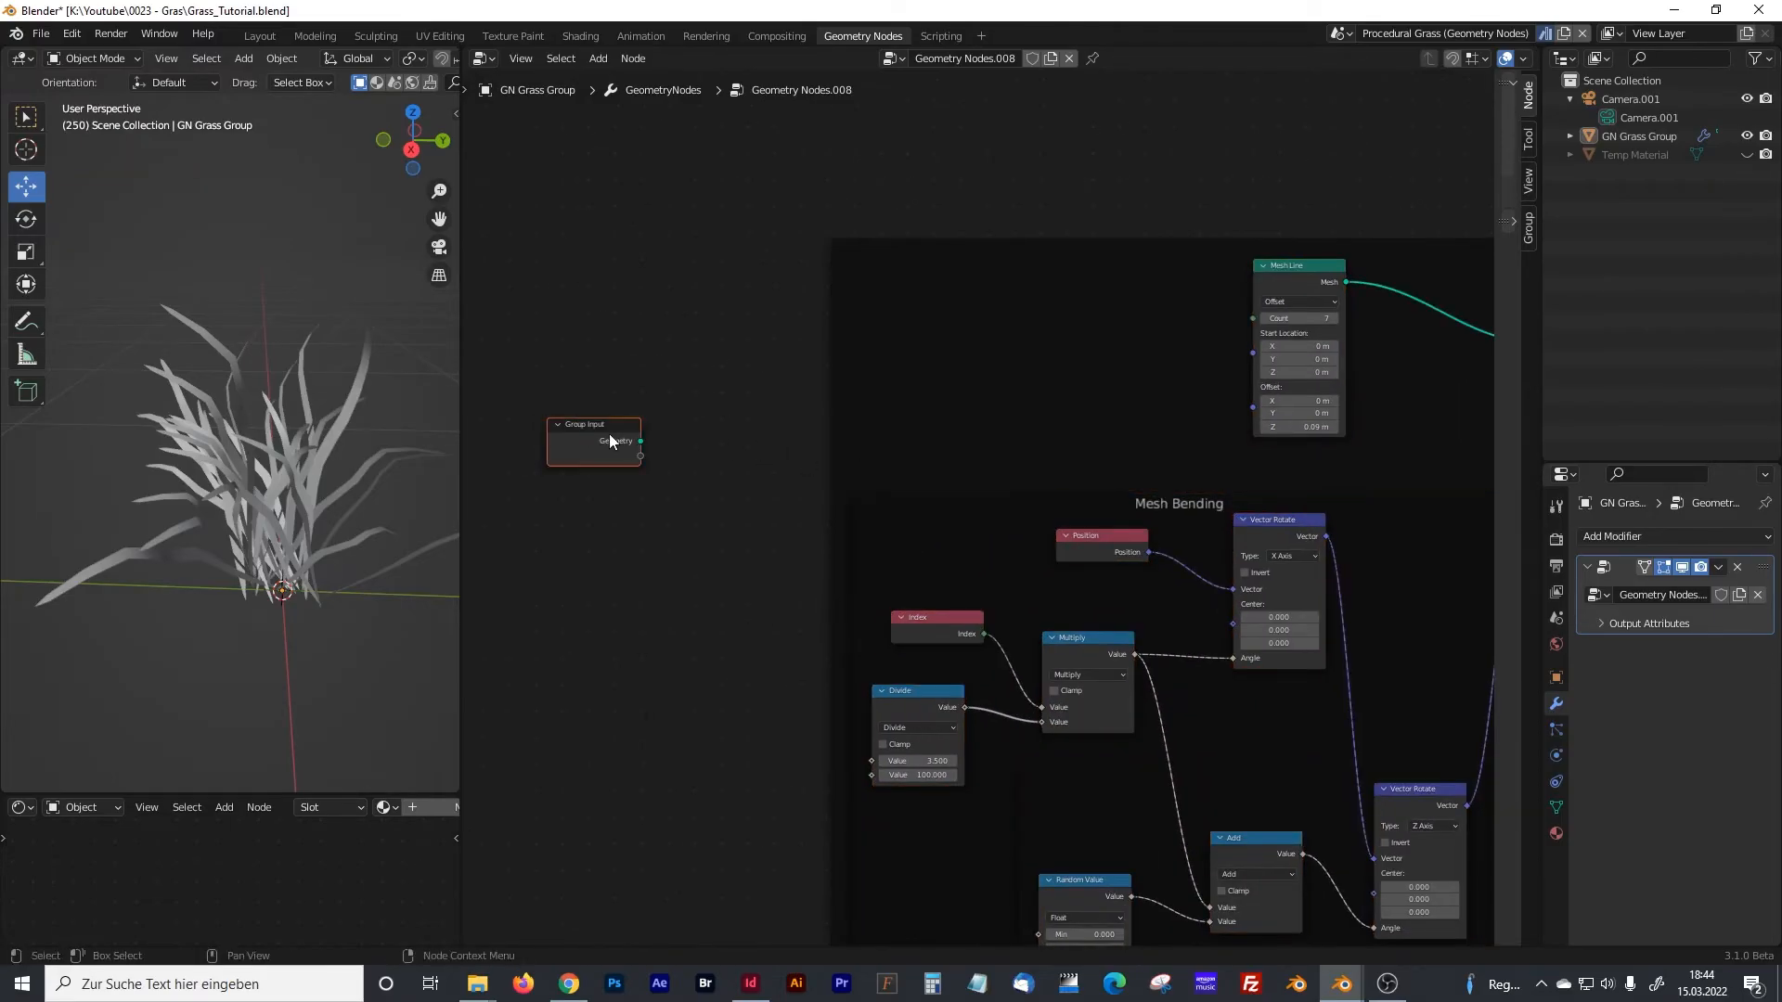
{"action": "scroll", "coordinate": [672, 444], "scroll_direction": "up", "scroll_amount": 2}
{"action": "middle_click_drag", "start_coordinate": [684, 450], "coordinate": [796, 466]}
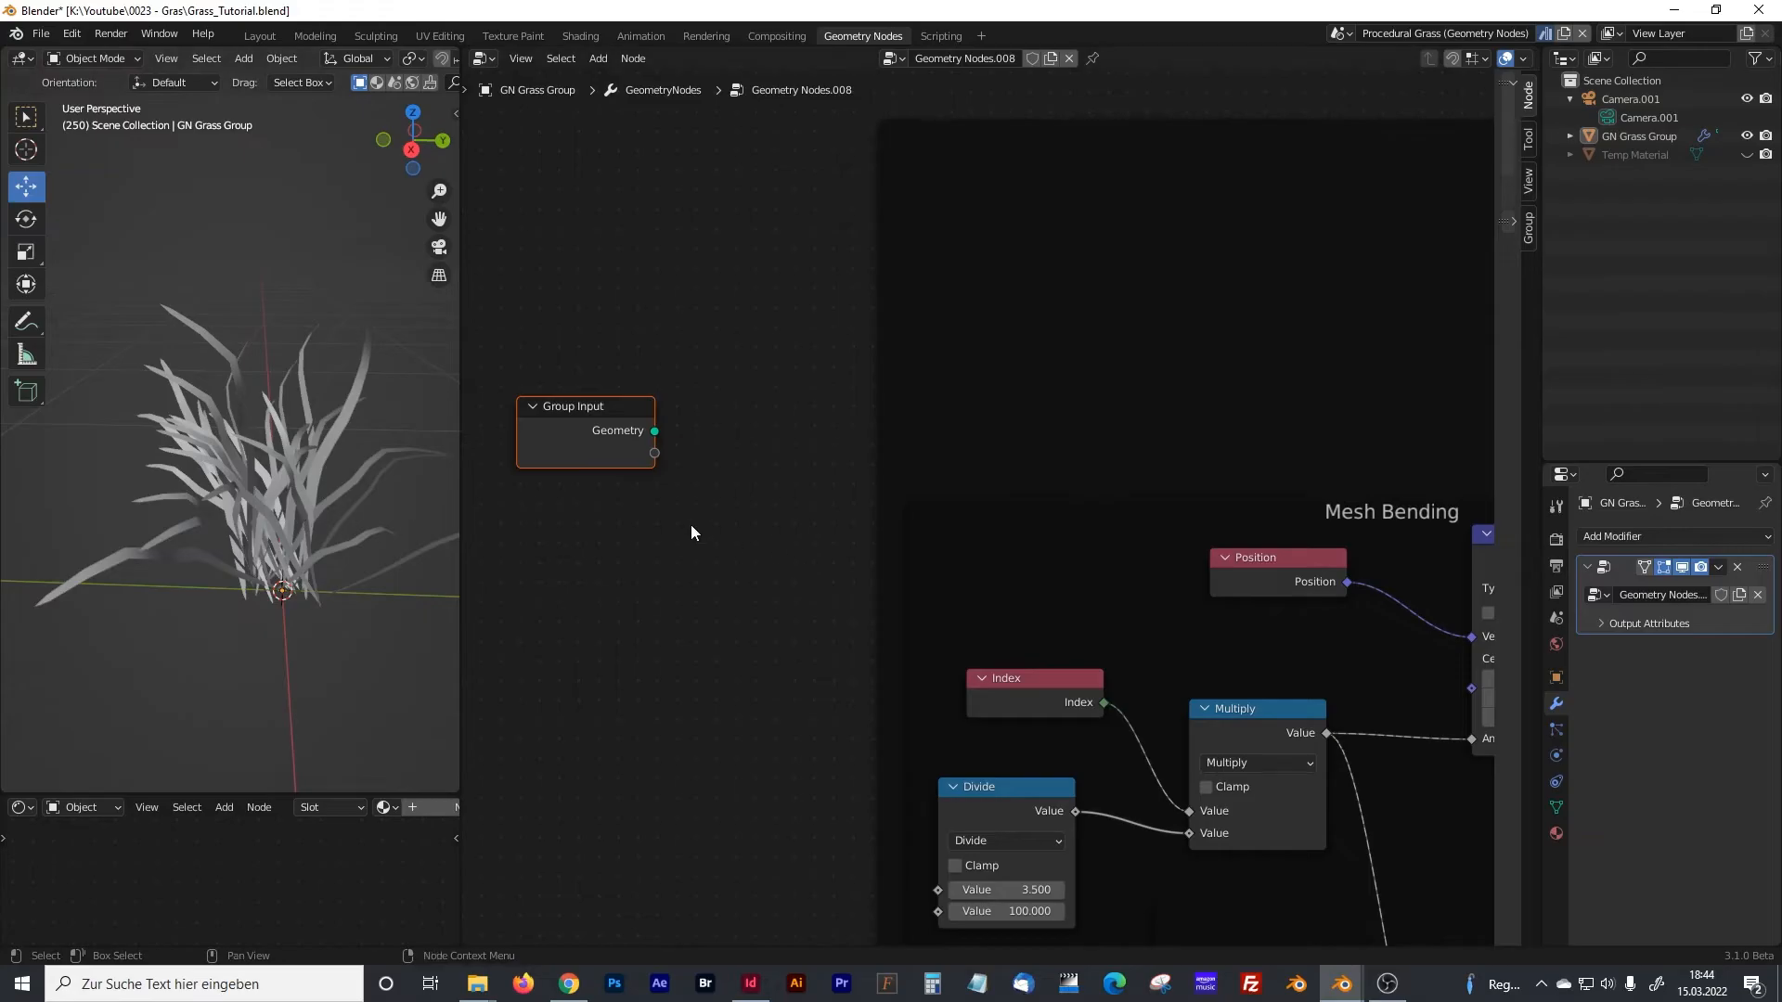
{"action": "middle_click_drag", "start_coordinate": [1038, 605], "coordinate": [1001, 411]}
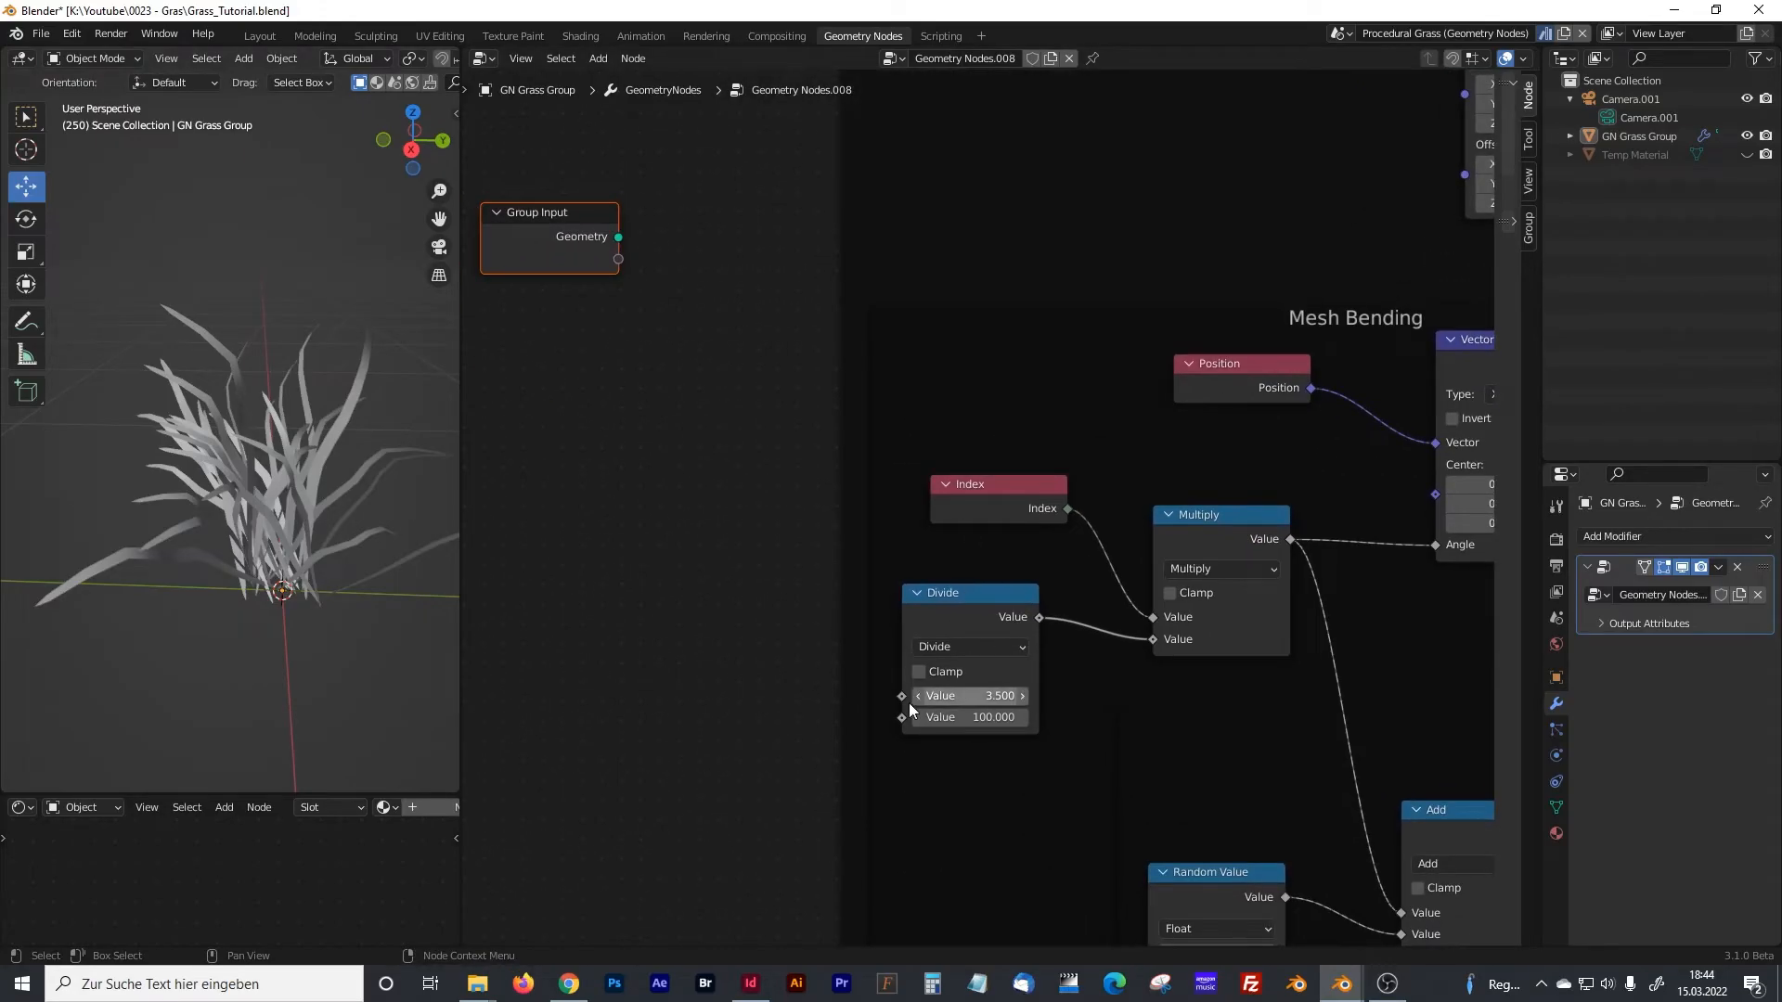
{"action": "left_click_drag", "start_coordinate": [979, 697], "coordinate": [619, 259]}
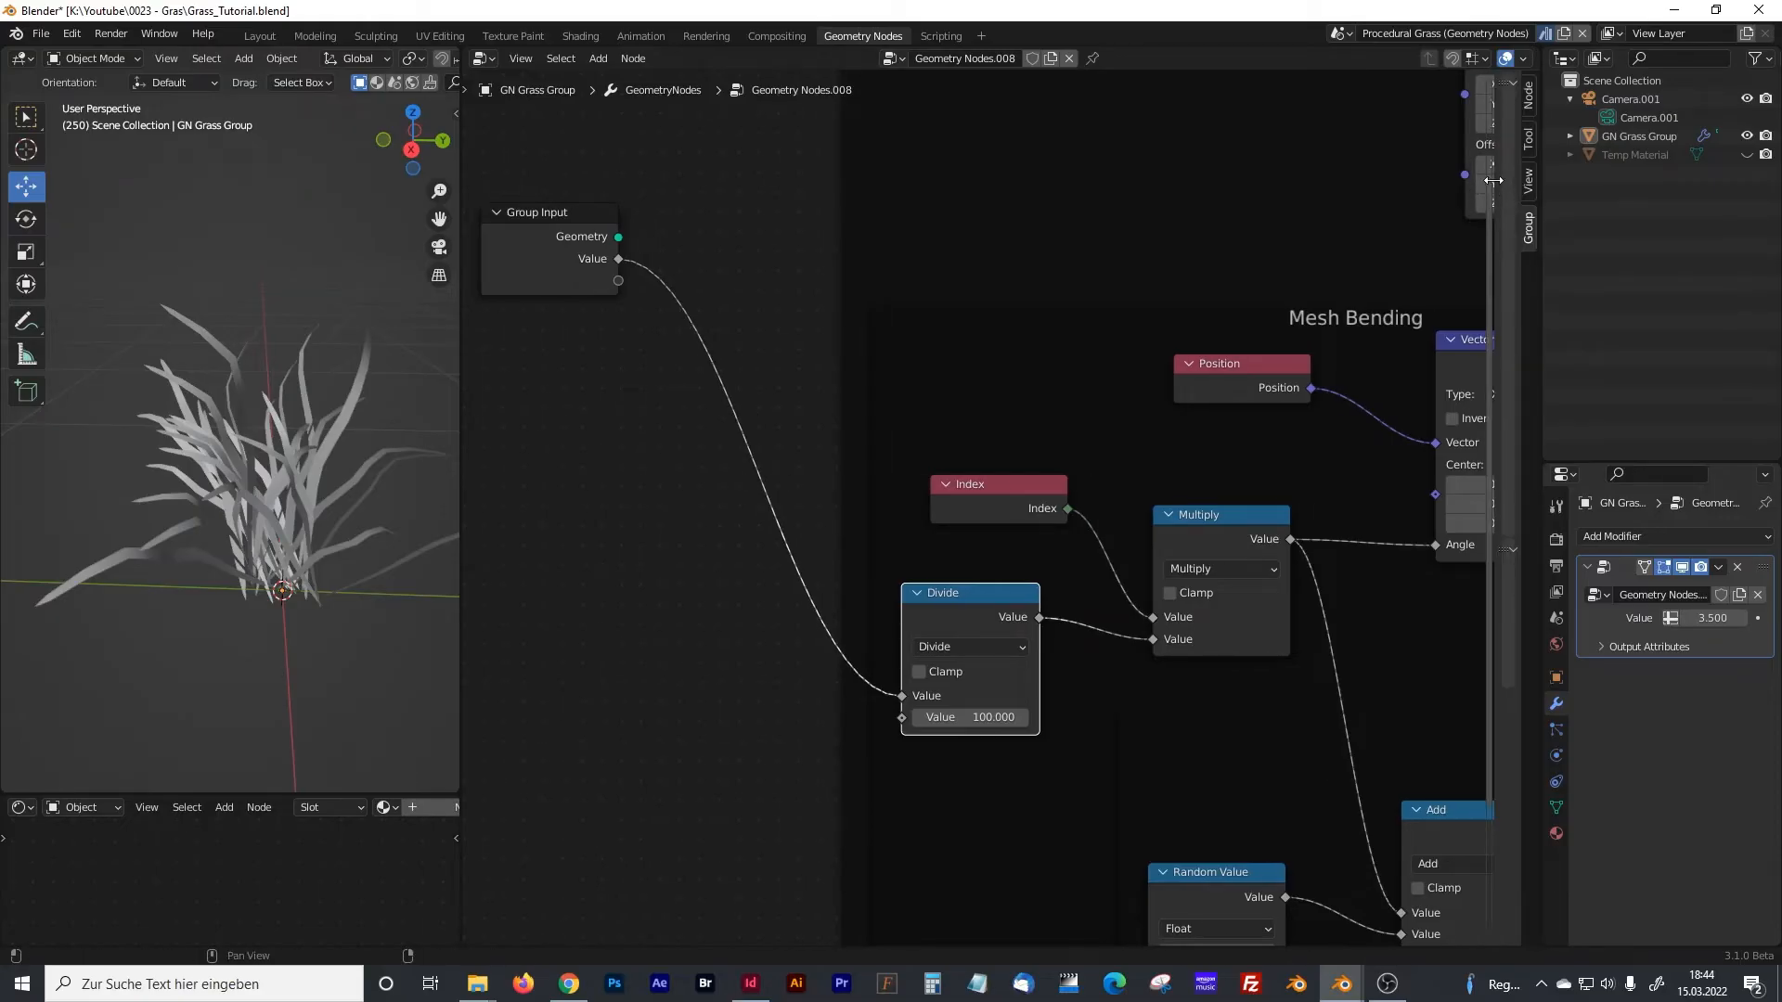
- Rename the group's Value input to "Bending Factor"
{"action": "left_click_drag", "start_coordinate": [1490, 180], "coordinate": [1304, 167]}
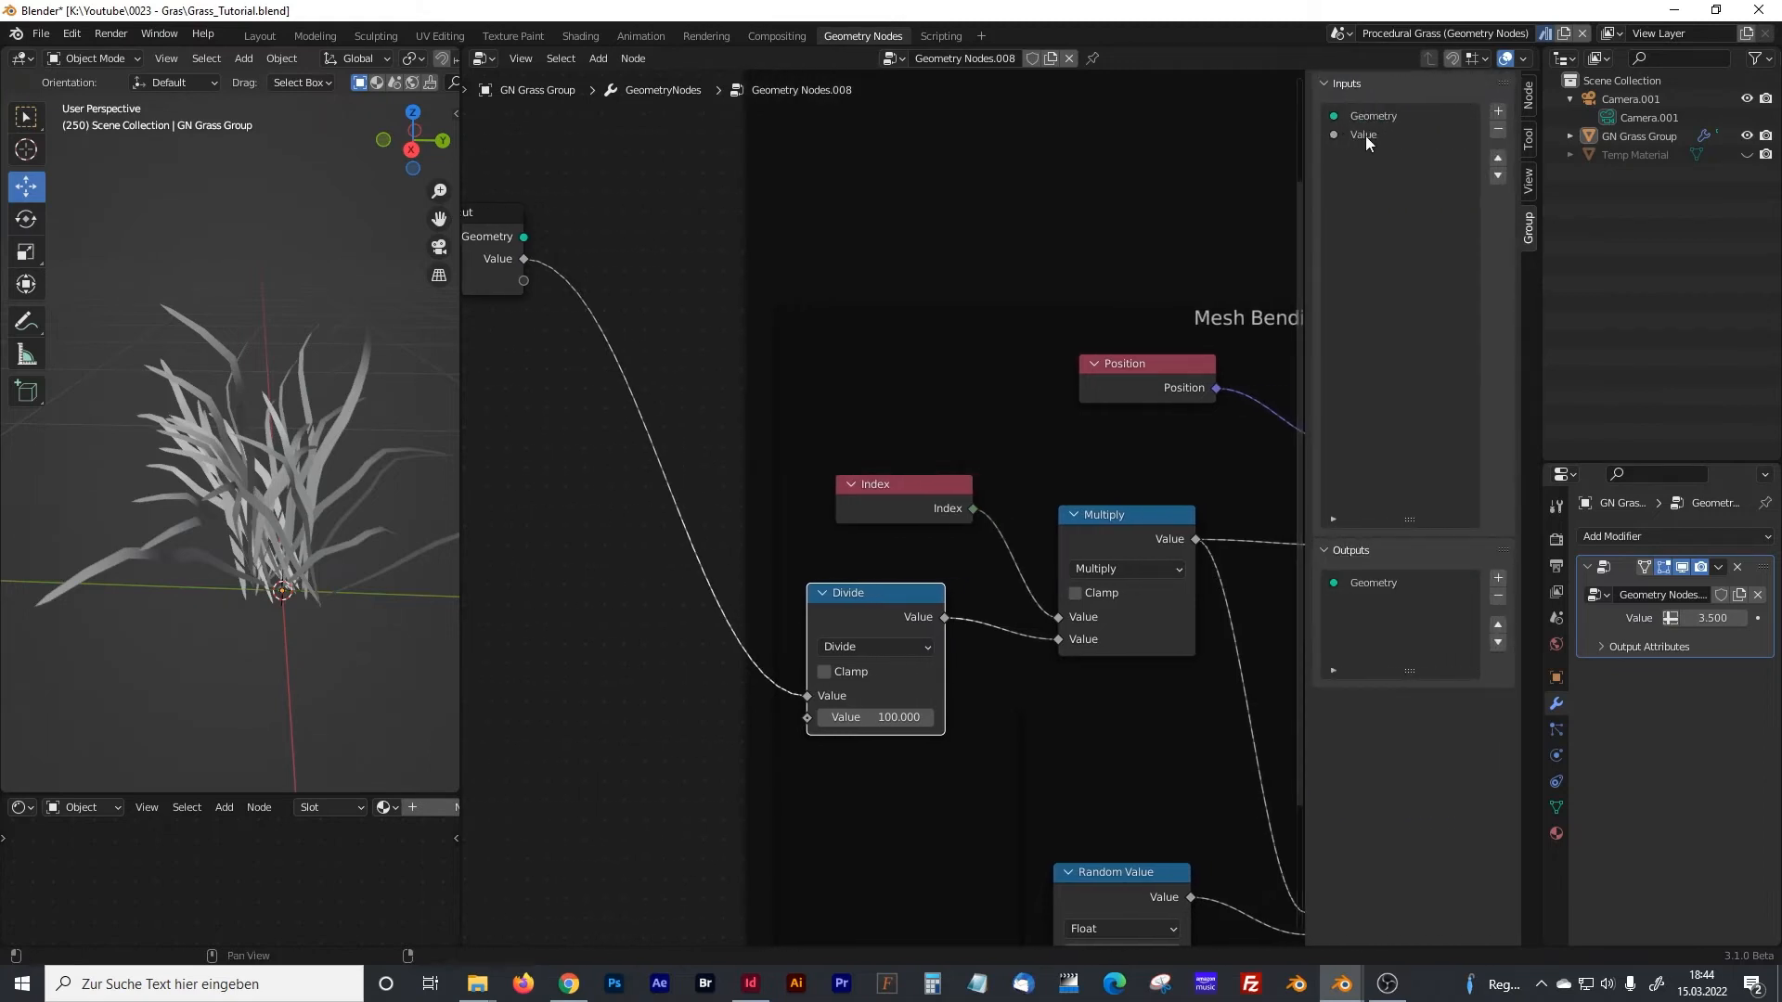
{"action": "left_click", "coordinate": [1364, 137]}
{"action": "left_click", "coordinate": [1445, 568]}
{"action": "type", "text": "Bending"}
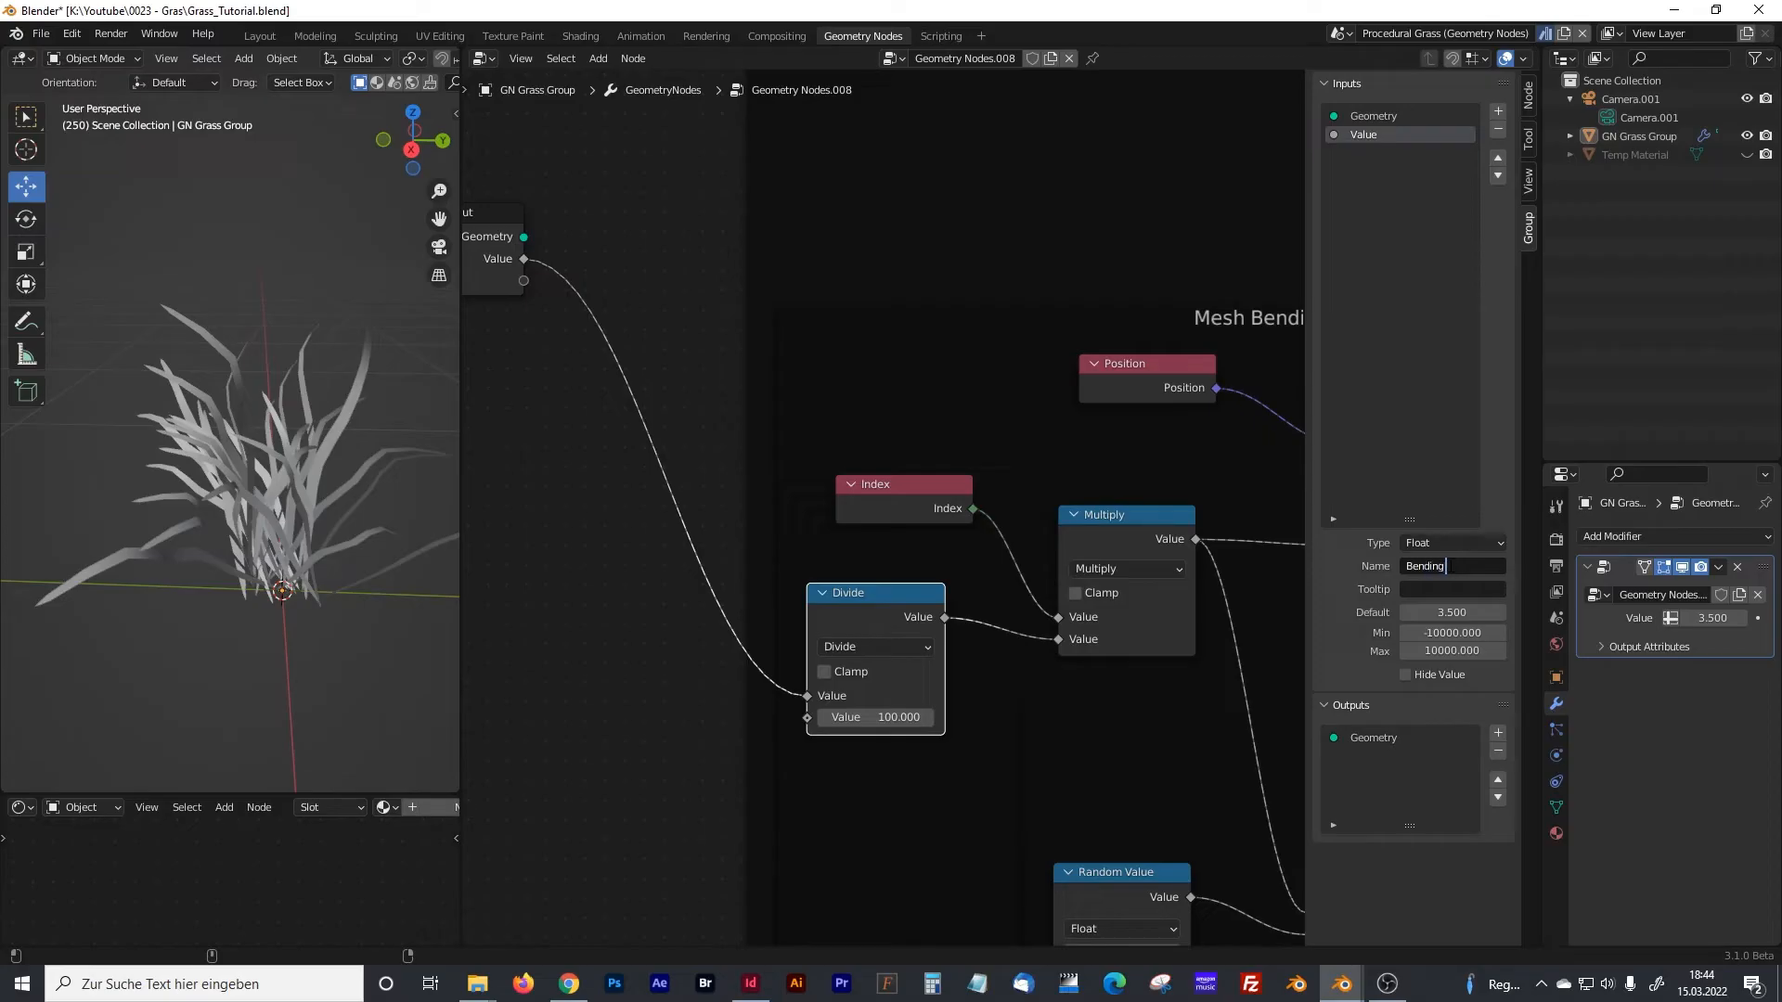
{"action": "type", "text": "Factor"}
{"action": "key", "text": "Return"}
- Expose the Count of the Mesh Line node as a new input on the Group Input node
{"action": "middle_click_drag", "start_coordinate": [1115, 738], "coordinate": [854, 781]}
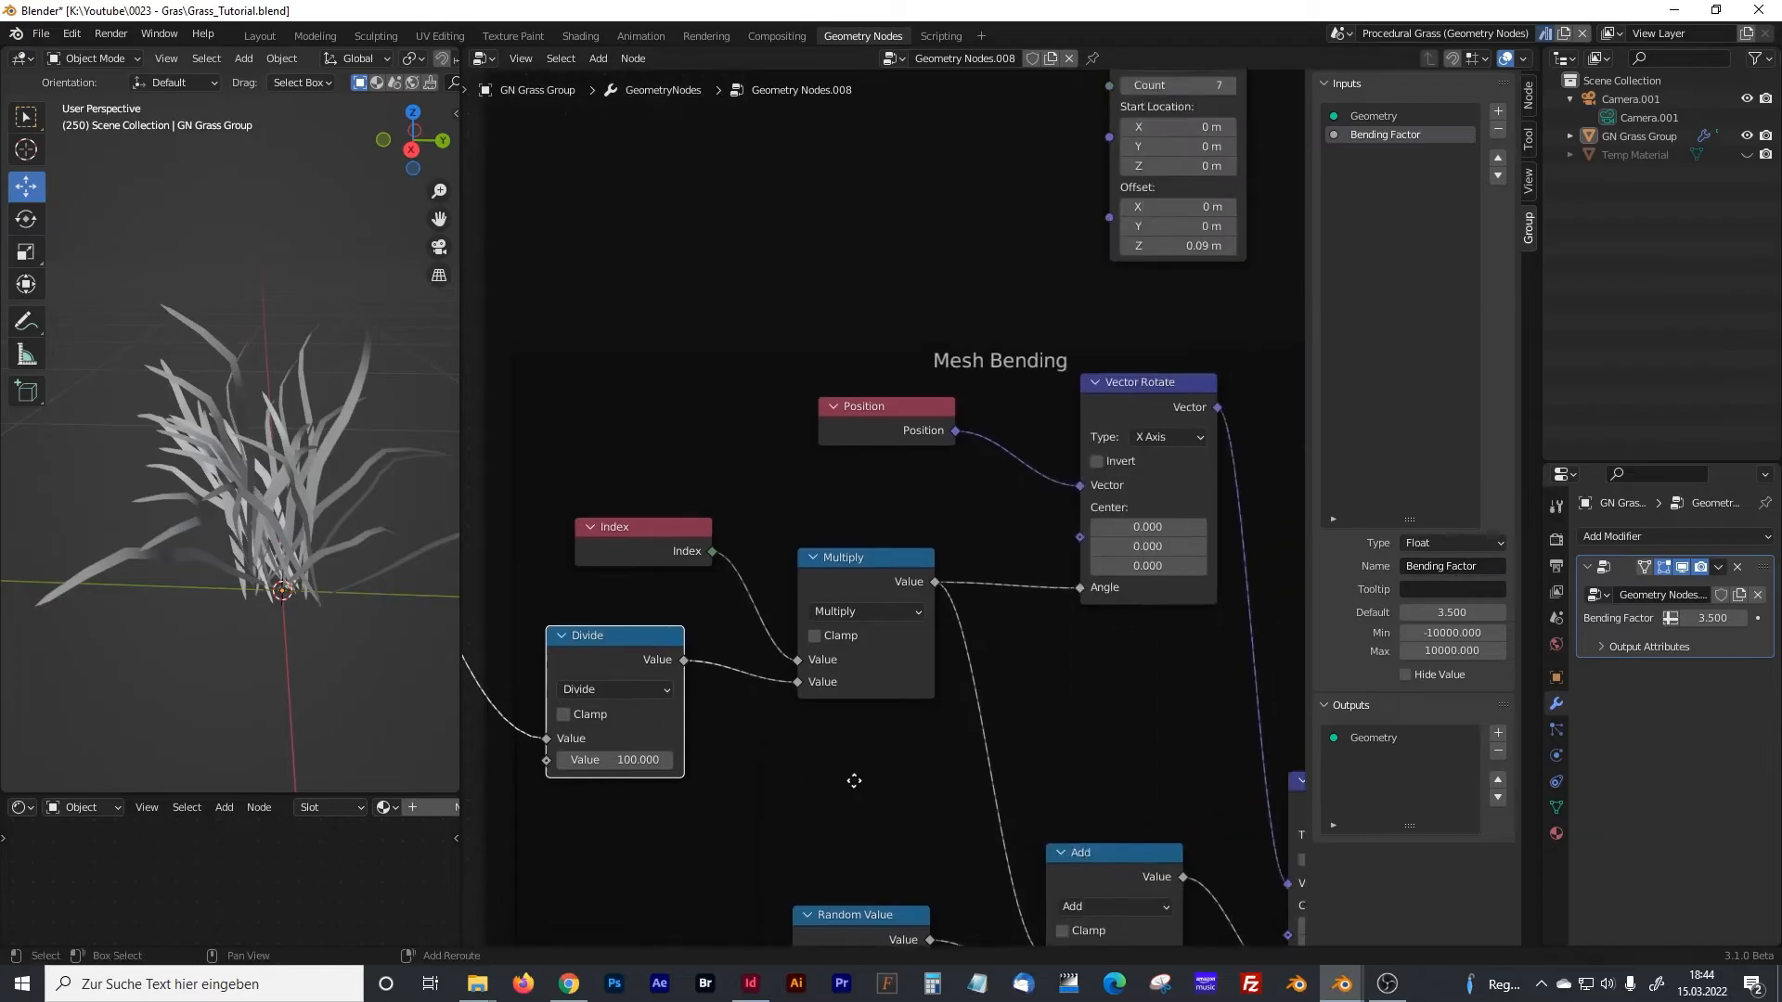
{"action": "middle_click_drag", "start_coordinate": [994, 518], "coordinate": [903, 720]}
{"action": "scroll", "coordinate": [1008, 453], "scroll_direction": "down", "scroll_amount": 1}
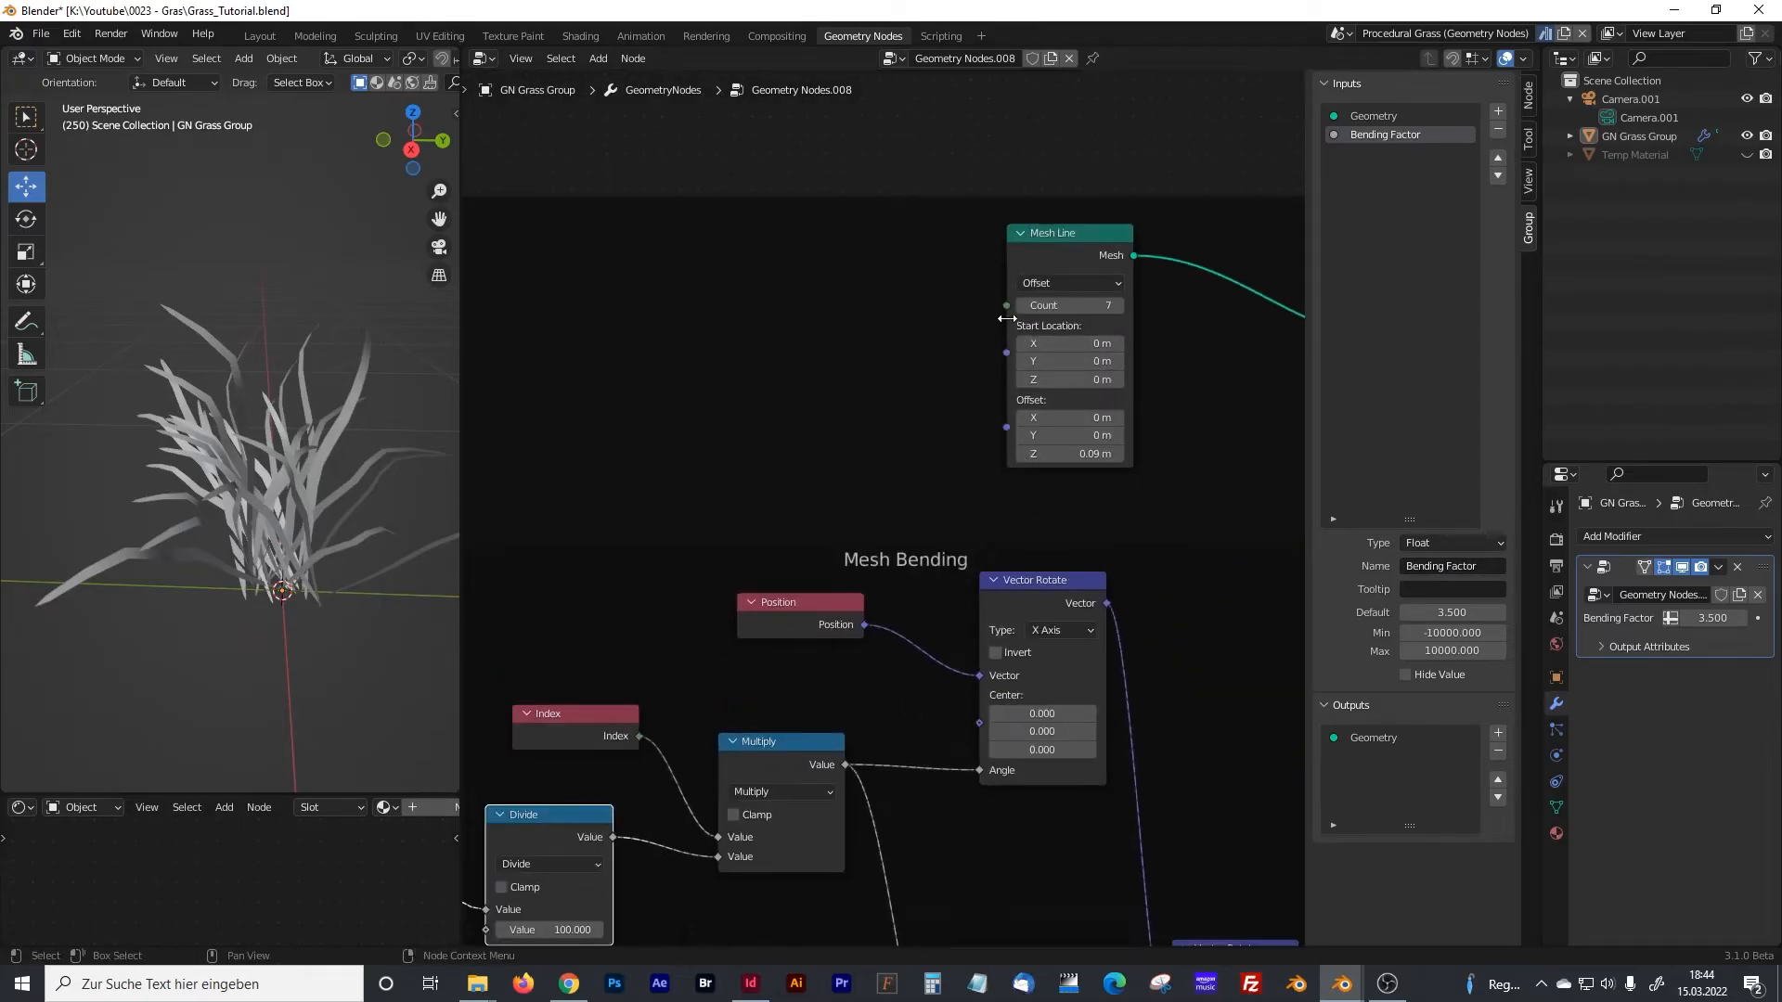
{"action": "left_click_drag", "start_coordinate": [1099, 307], "coordinate": [614, 528]}
{"action": "left_click", "coordinate": [612, 526]}
- Rename the group's Count input to "Green Grass Lenght"
{"action": "left_click", "coordinate": [1370, 152]}
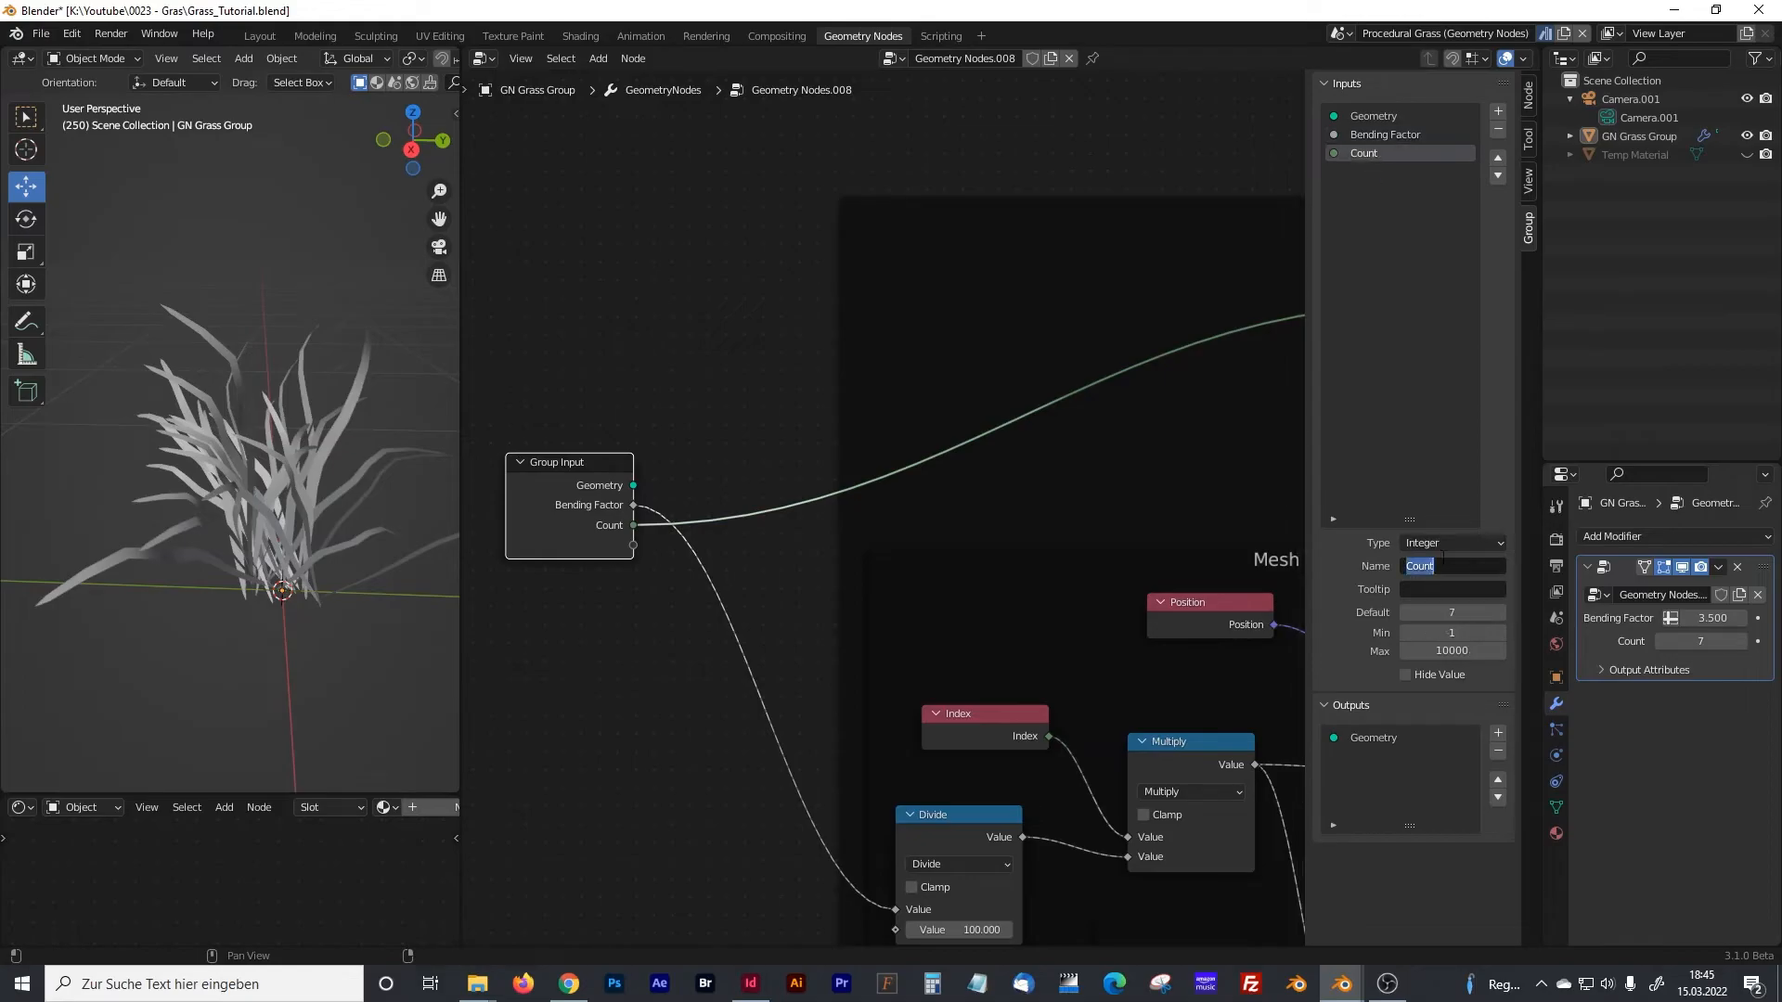
{"action": "type", "text": "Green Grass Lenght"}
{"action": "key", "text": "Return"}
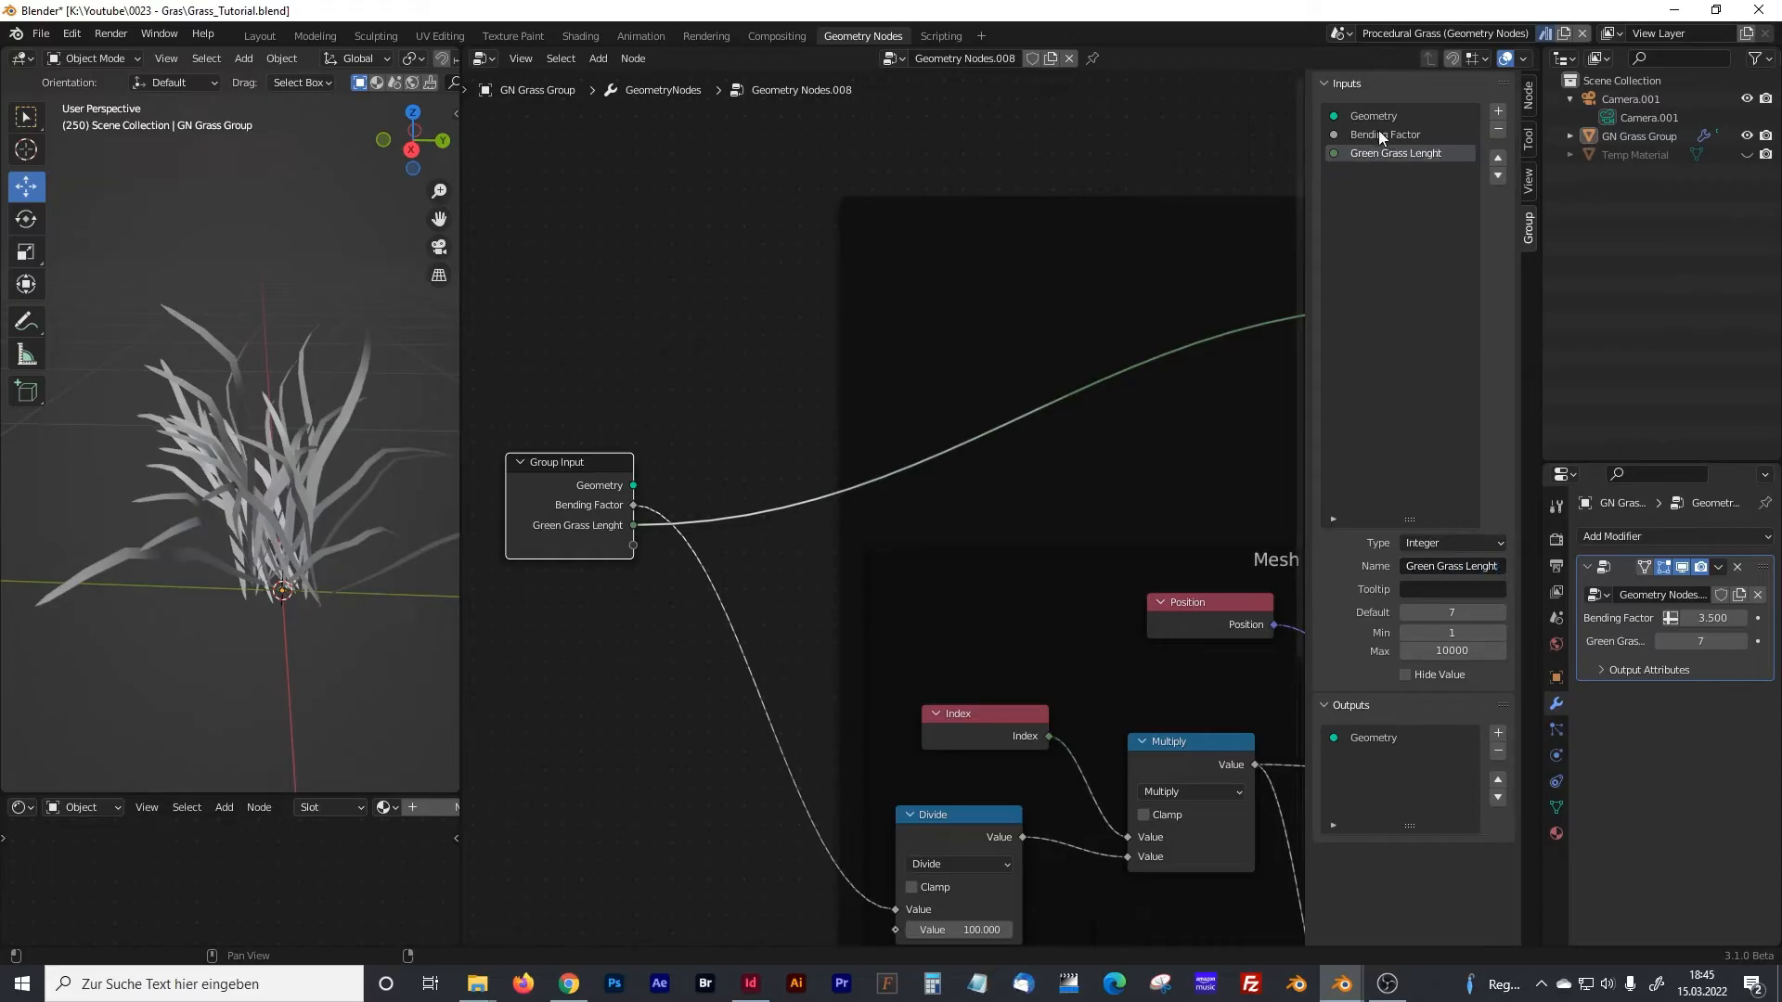
- Rename the Bending Factor group input to "GG Bending Factor"
{"action": "left_click", "coordinate": [1378, 133]}
{"action": "left_click", "coordinate": [1407, 566]}
{"action": "type", "text": "GG Bending Factor"}
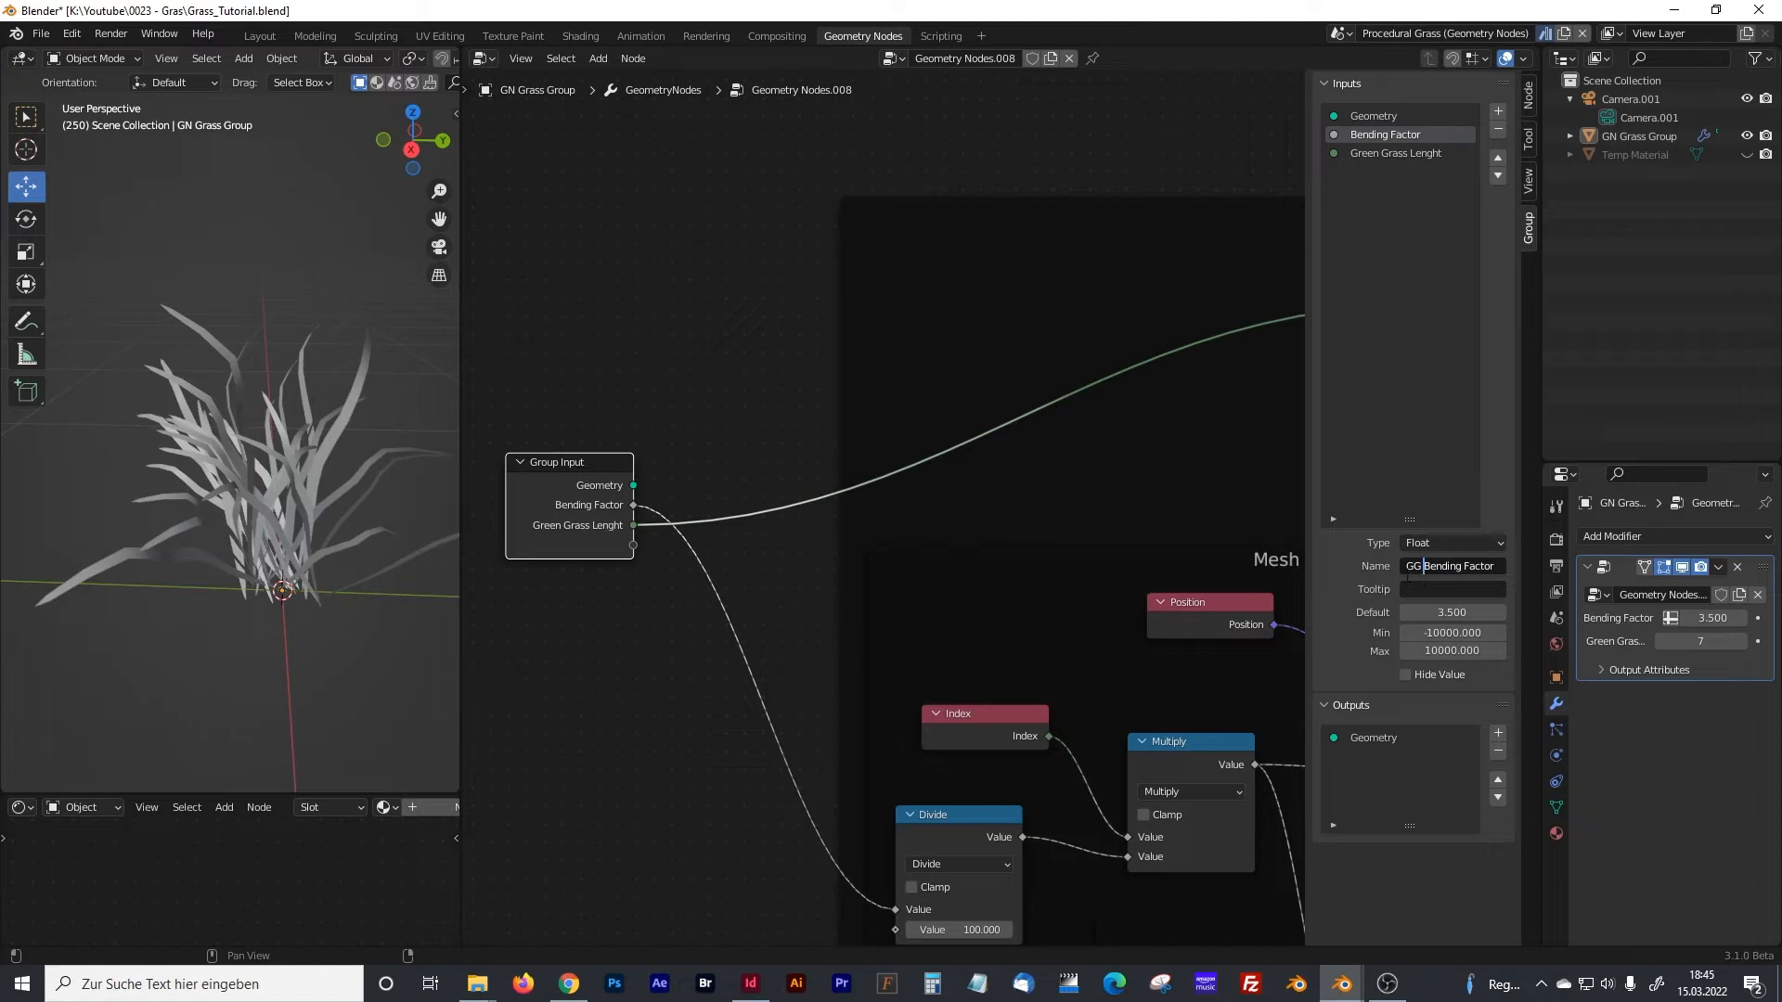
- Rename the Green Grass Lenght group input to "GGLenght"
{"action": "double_click", "coordinate": [1378, 154]}
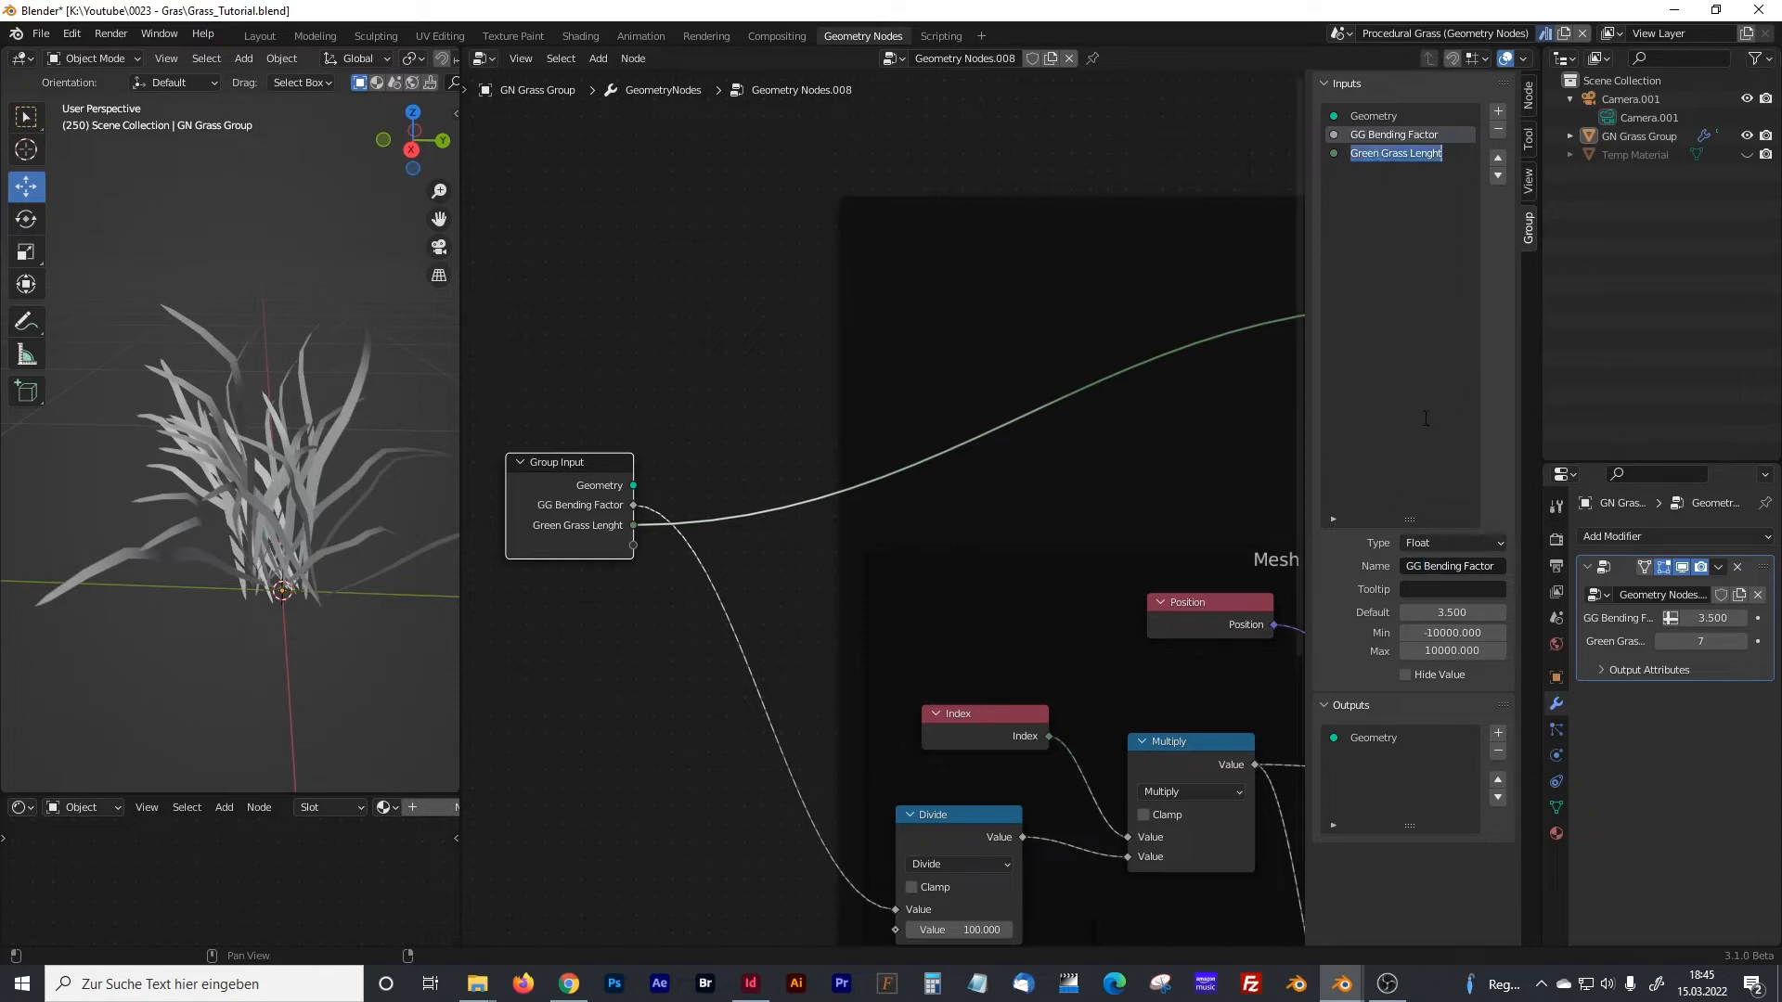
{"action": "key", "text": "Return"}
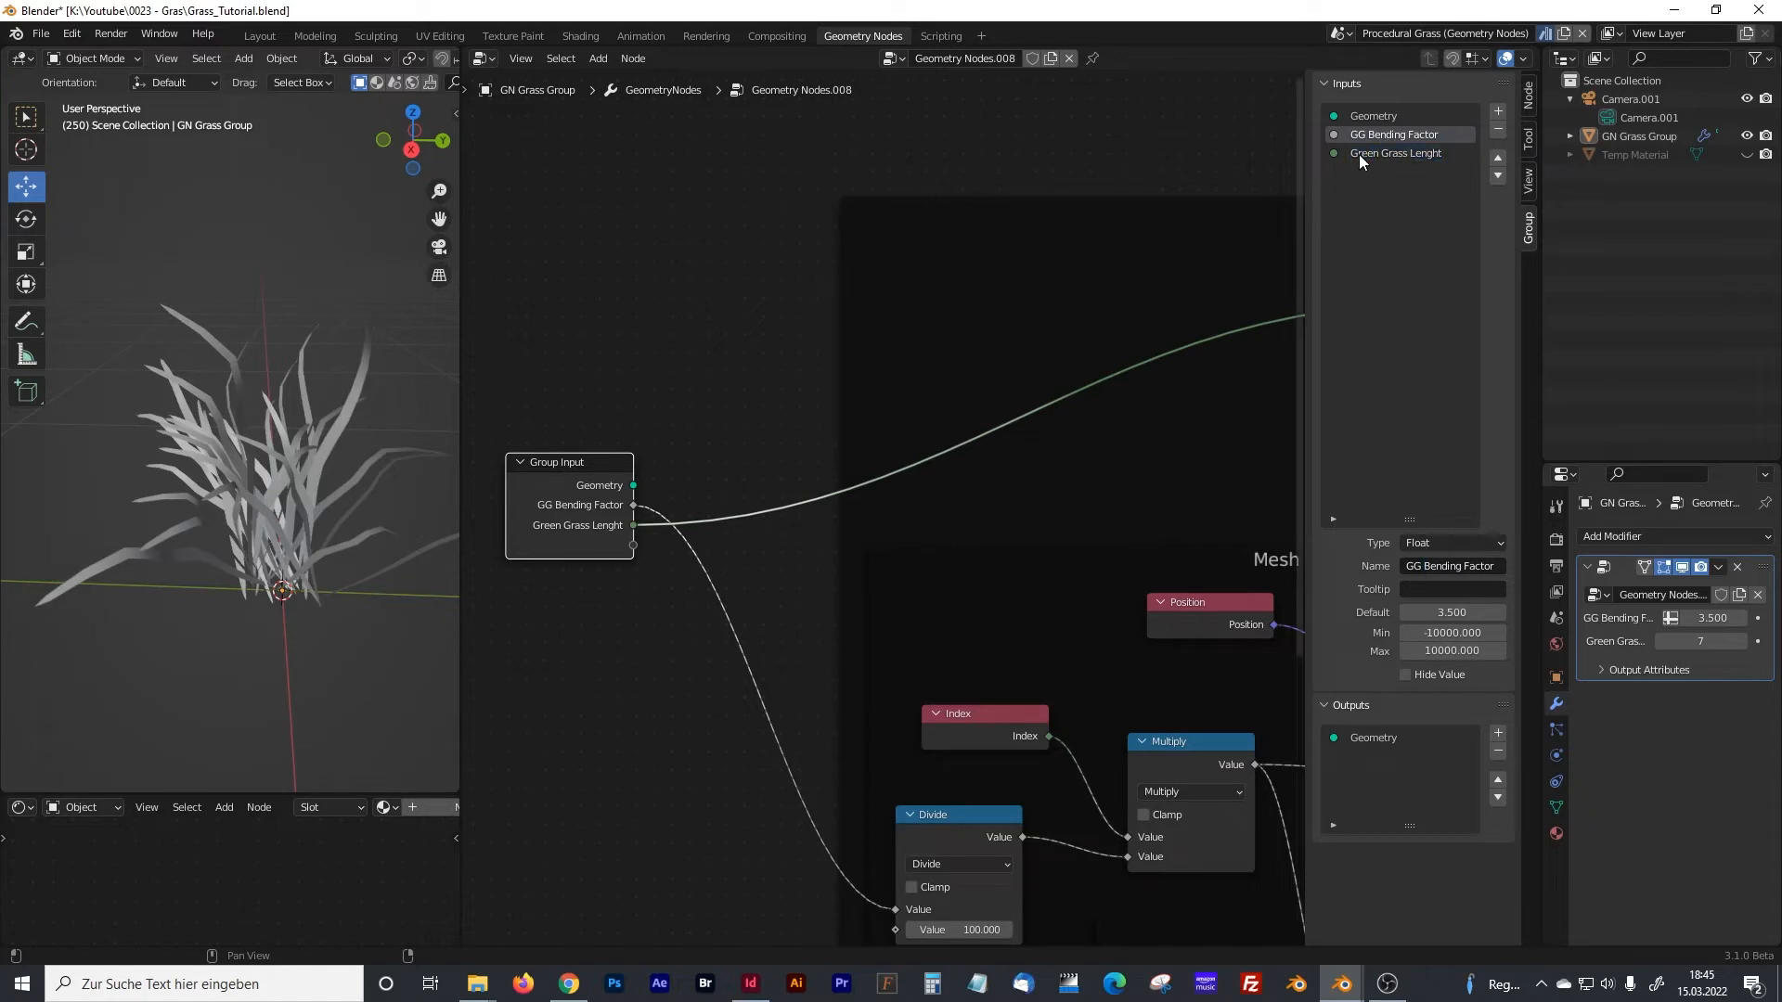
{"action": "left_click", "coordinate": [1373, 154]}
{"action": "double_click", "coordinate": [1443, 565]}
{"action": "left_click_drag", "start_coordinate": [1466, 565], "coordinate": [1367, 541]}
{"action": "type", "text": "GG"}
{"action": "key", "text": "Return"}
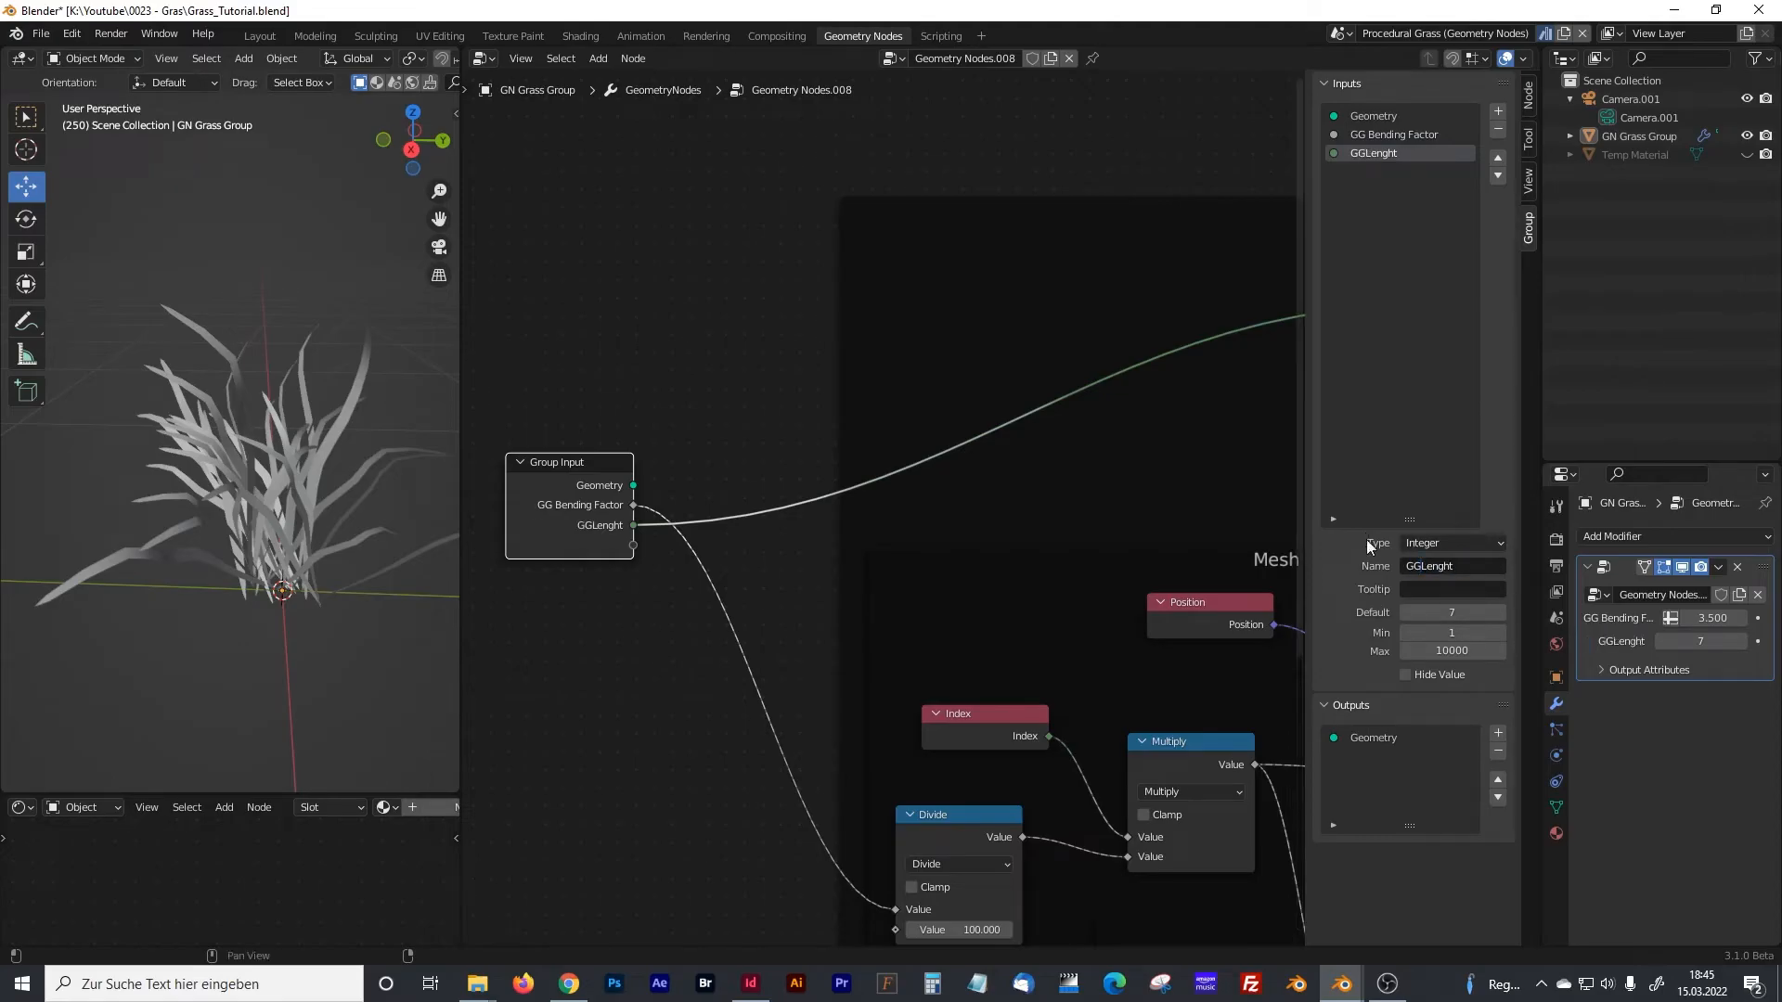
- Expose the Max value of the Mesh Bending frame's Random Value node as a group input named "GG Distortion"
{"action": "left_click", "coordinate": [1060, 629]}
{"action": "middle_click_drag", "start_coordinate": [1059, 622], "coordinate": [914, 430]}
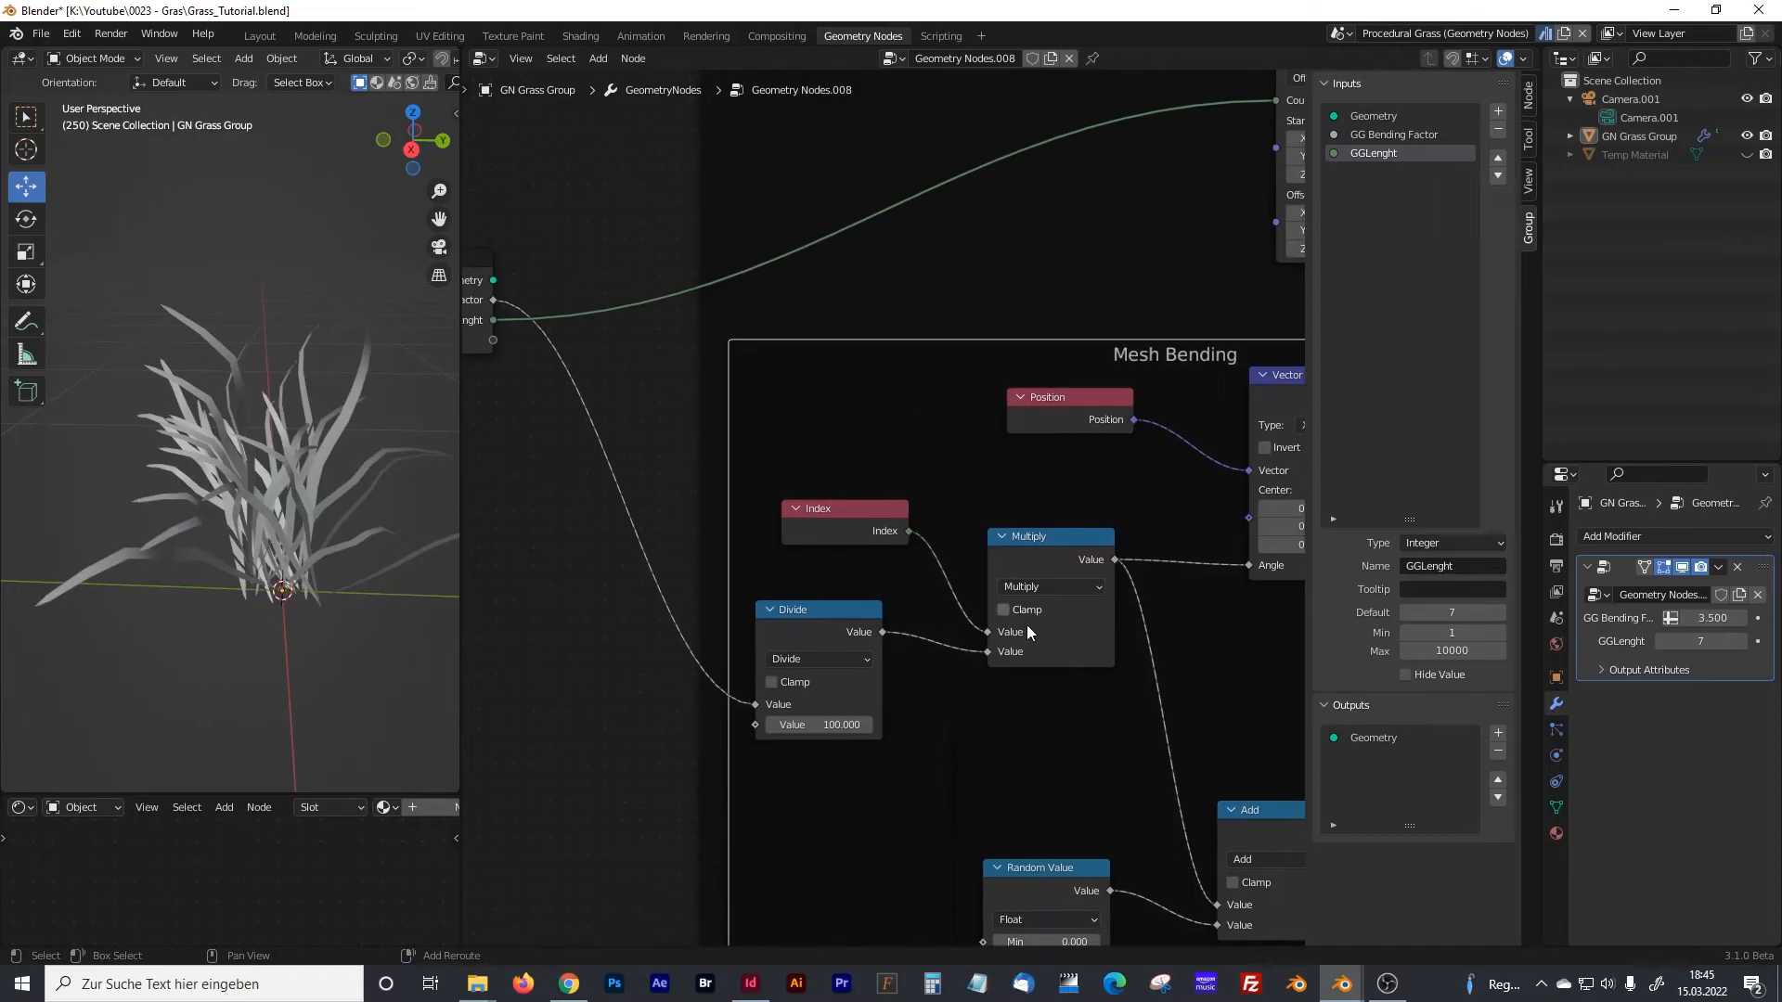
{"action": "middle_click_drag", "start_coordinate": [1062, 772], "coordinate": [936, 597]}
{"action": "left_click_drag", "start_coordinate": [930, 796], "coordinate": [985, 795]}
{"action": "left_click_drag", "start_coordinate": [861, 796], "coordinate": [692, 202]}
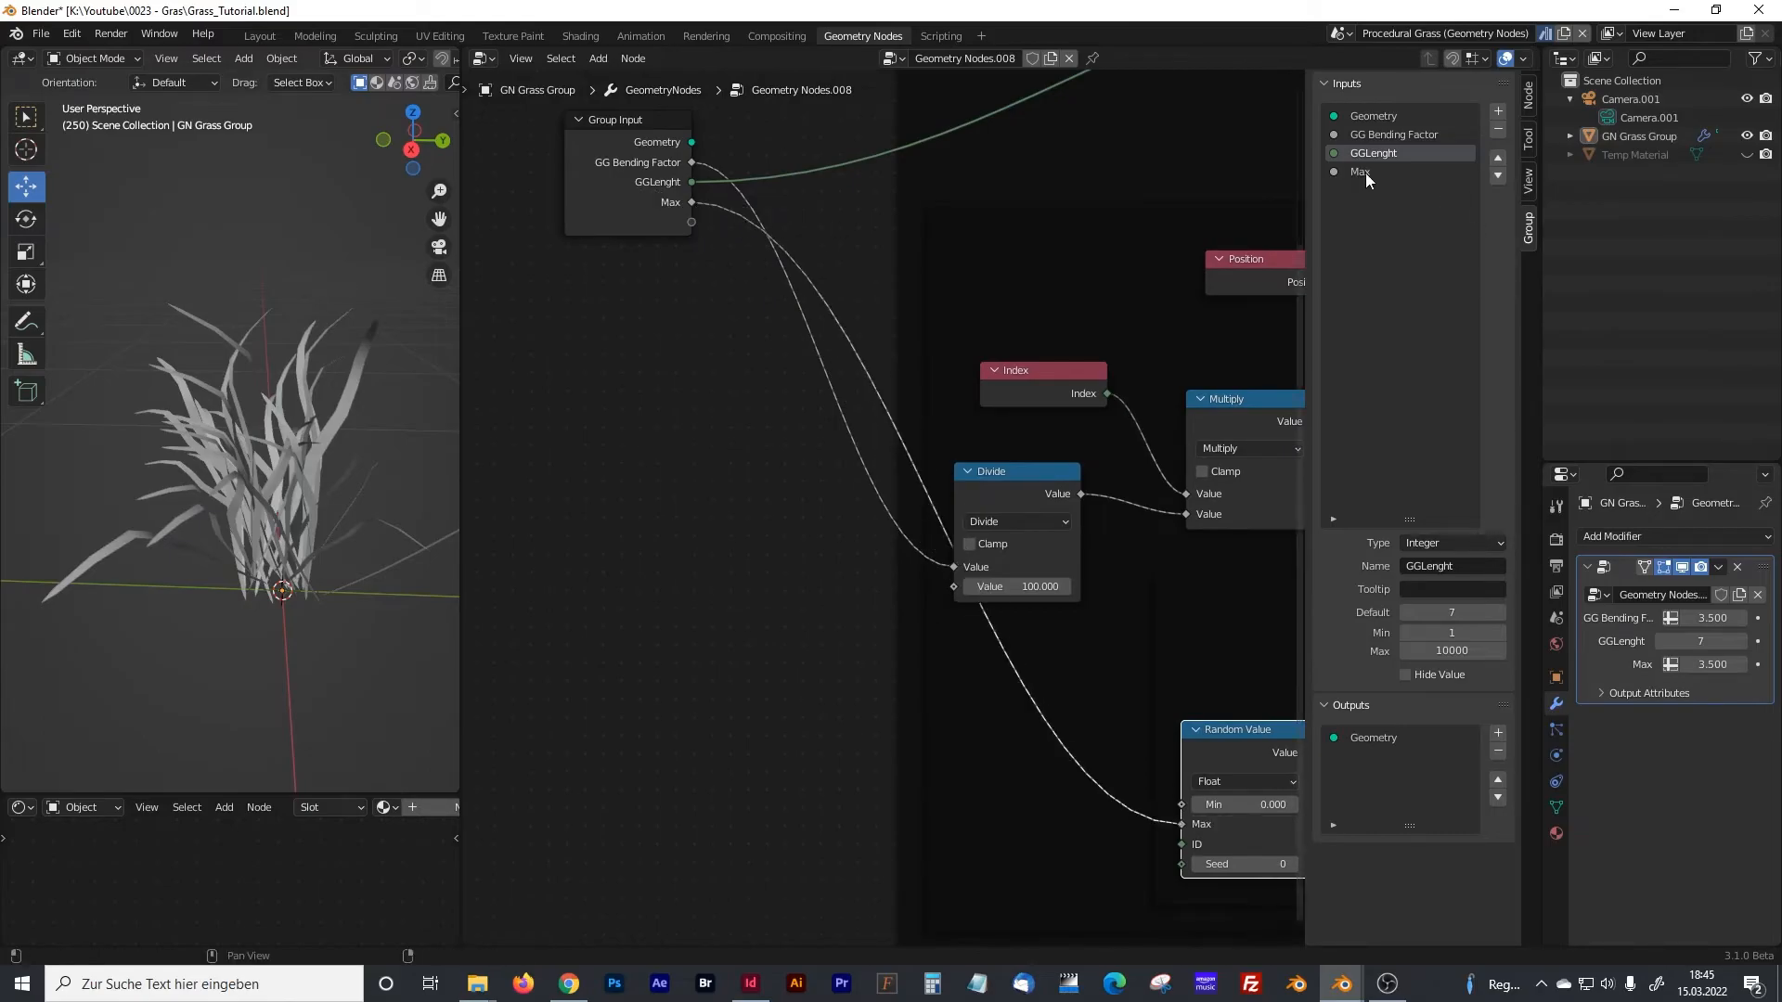
{"action": "type", "text": "GG DFistortion"}
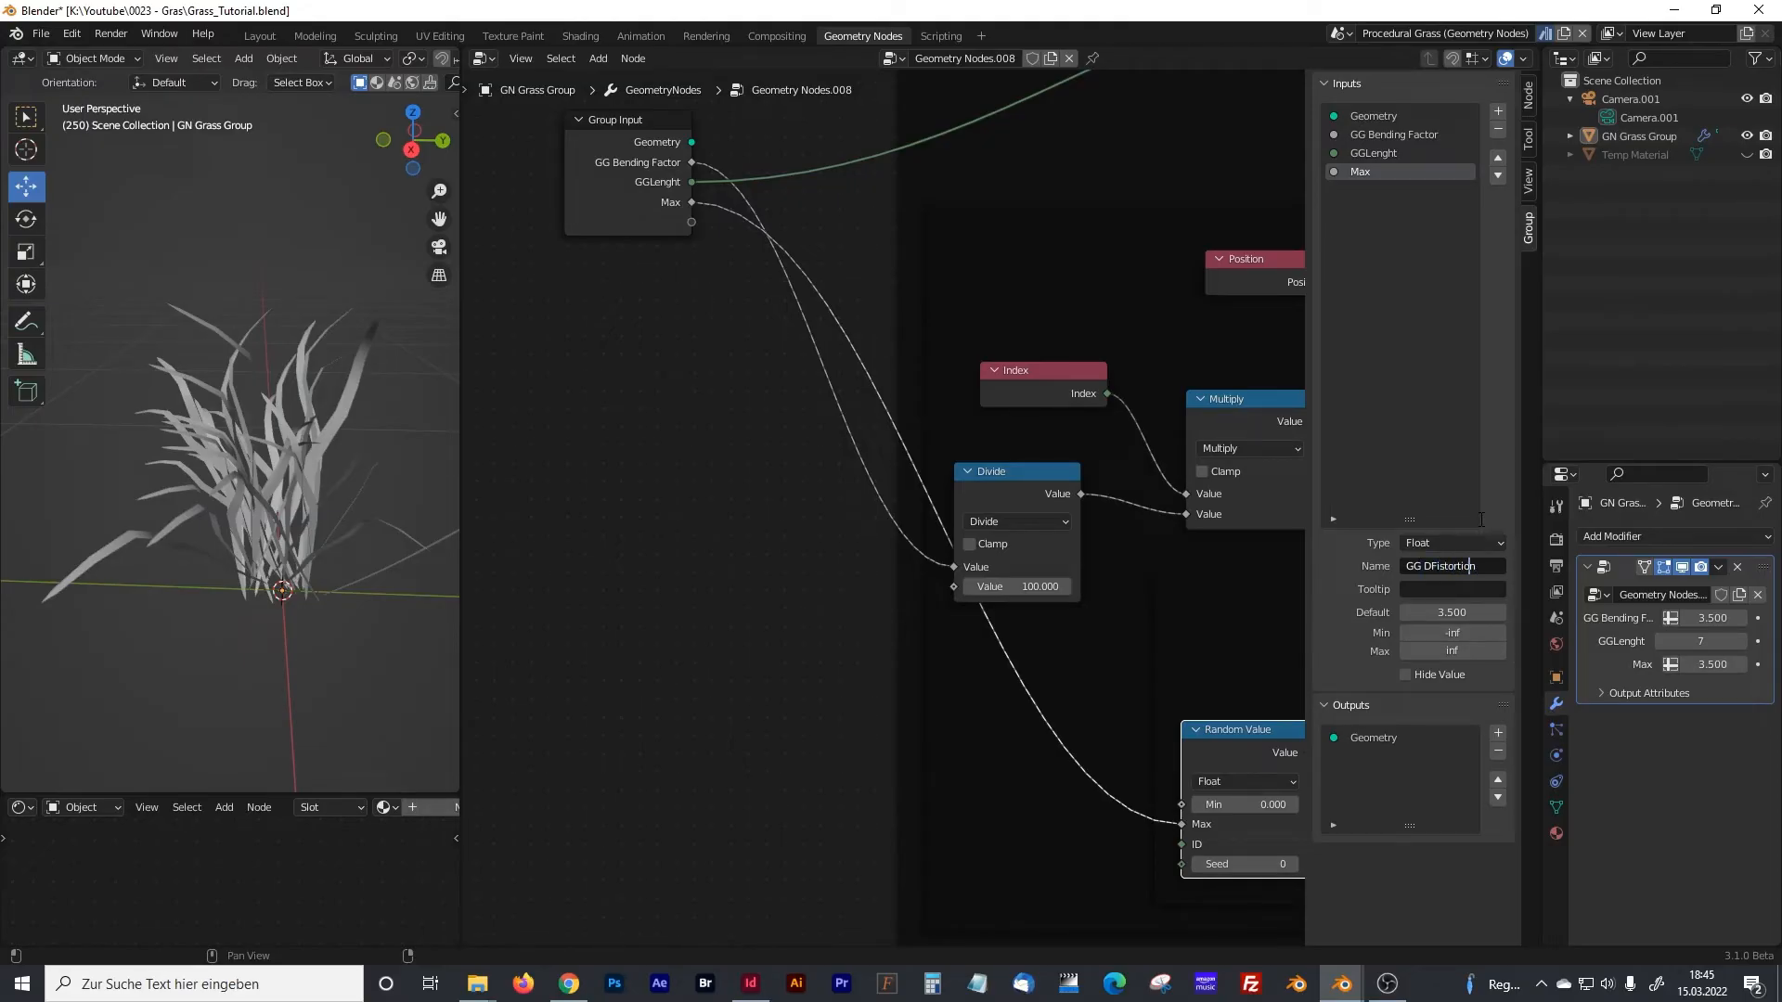
{"action": "key", "text": "Return"}
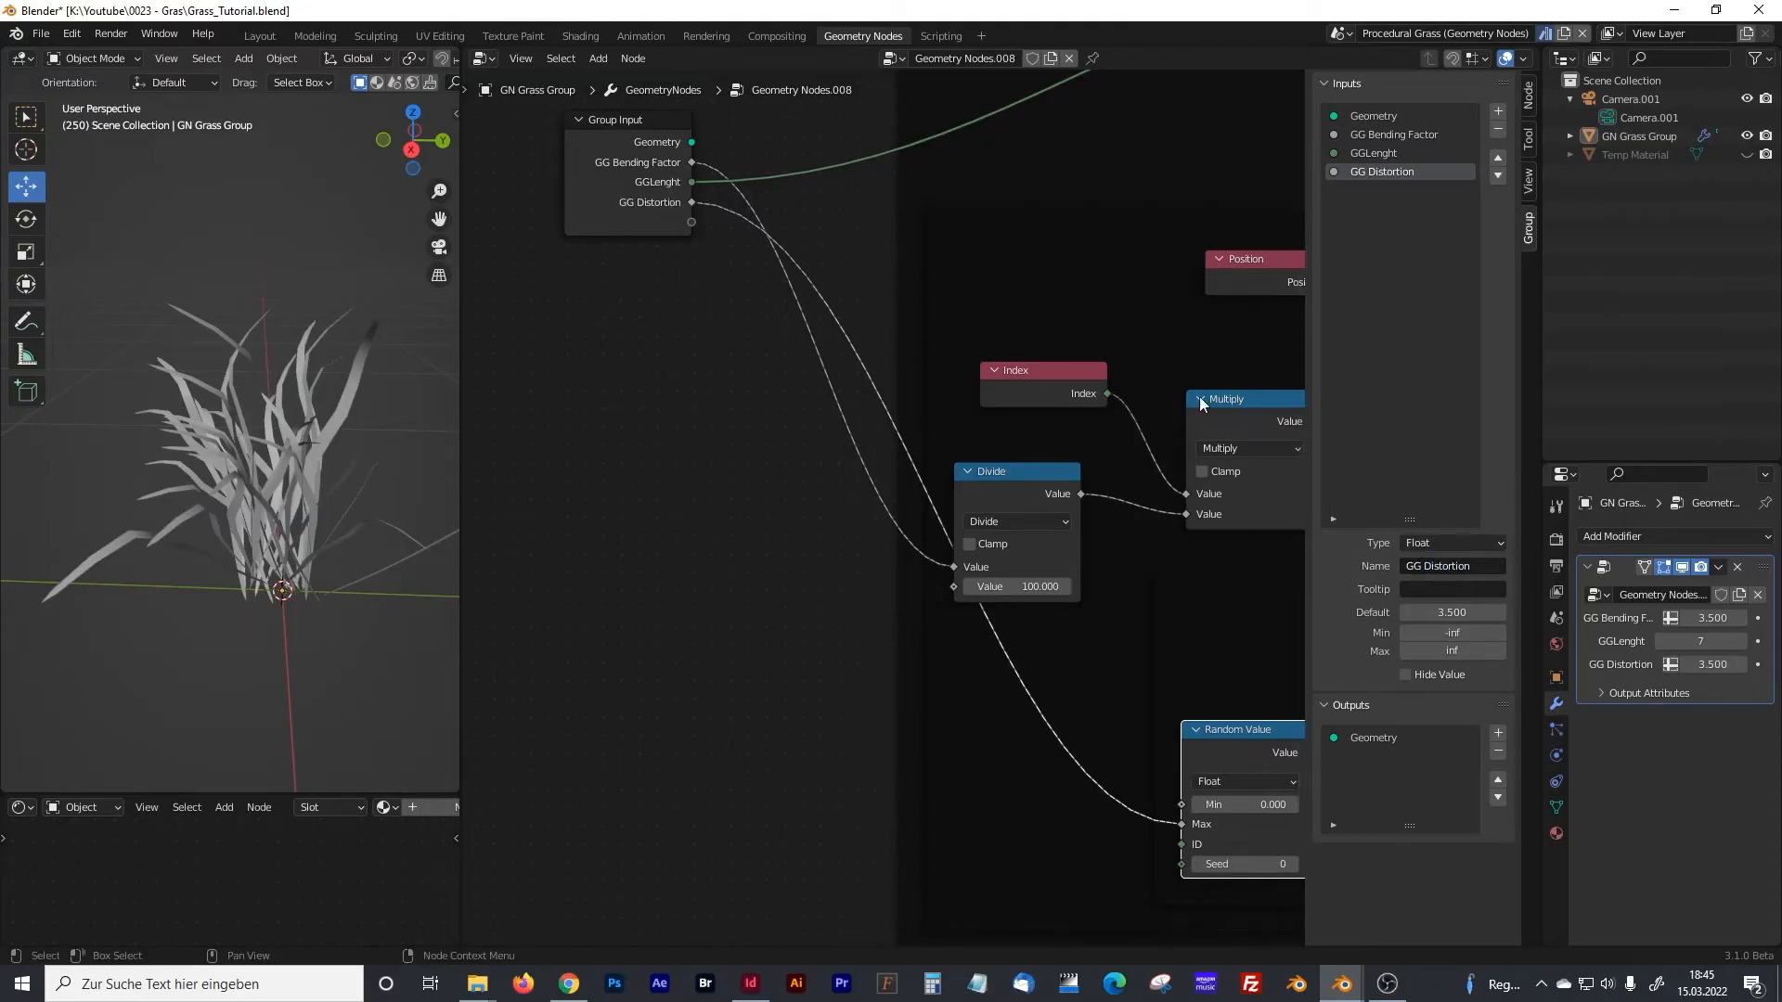
- Try a Z offset of 0.19 m on the Mesh Line node and return it to 0.09 m
{"action": "scroll", "coordinate": [1199, 398], "scroll_direction": "down", "scroll_amount": 2}
{"action": "middle_click_drag", "start_coordinate": [1199, 398], "coordinate": [734, 537]}
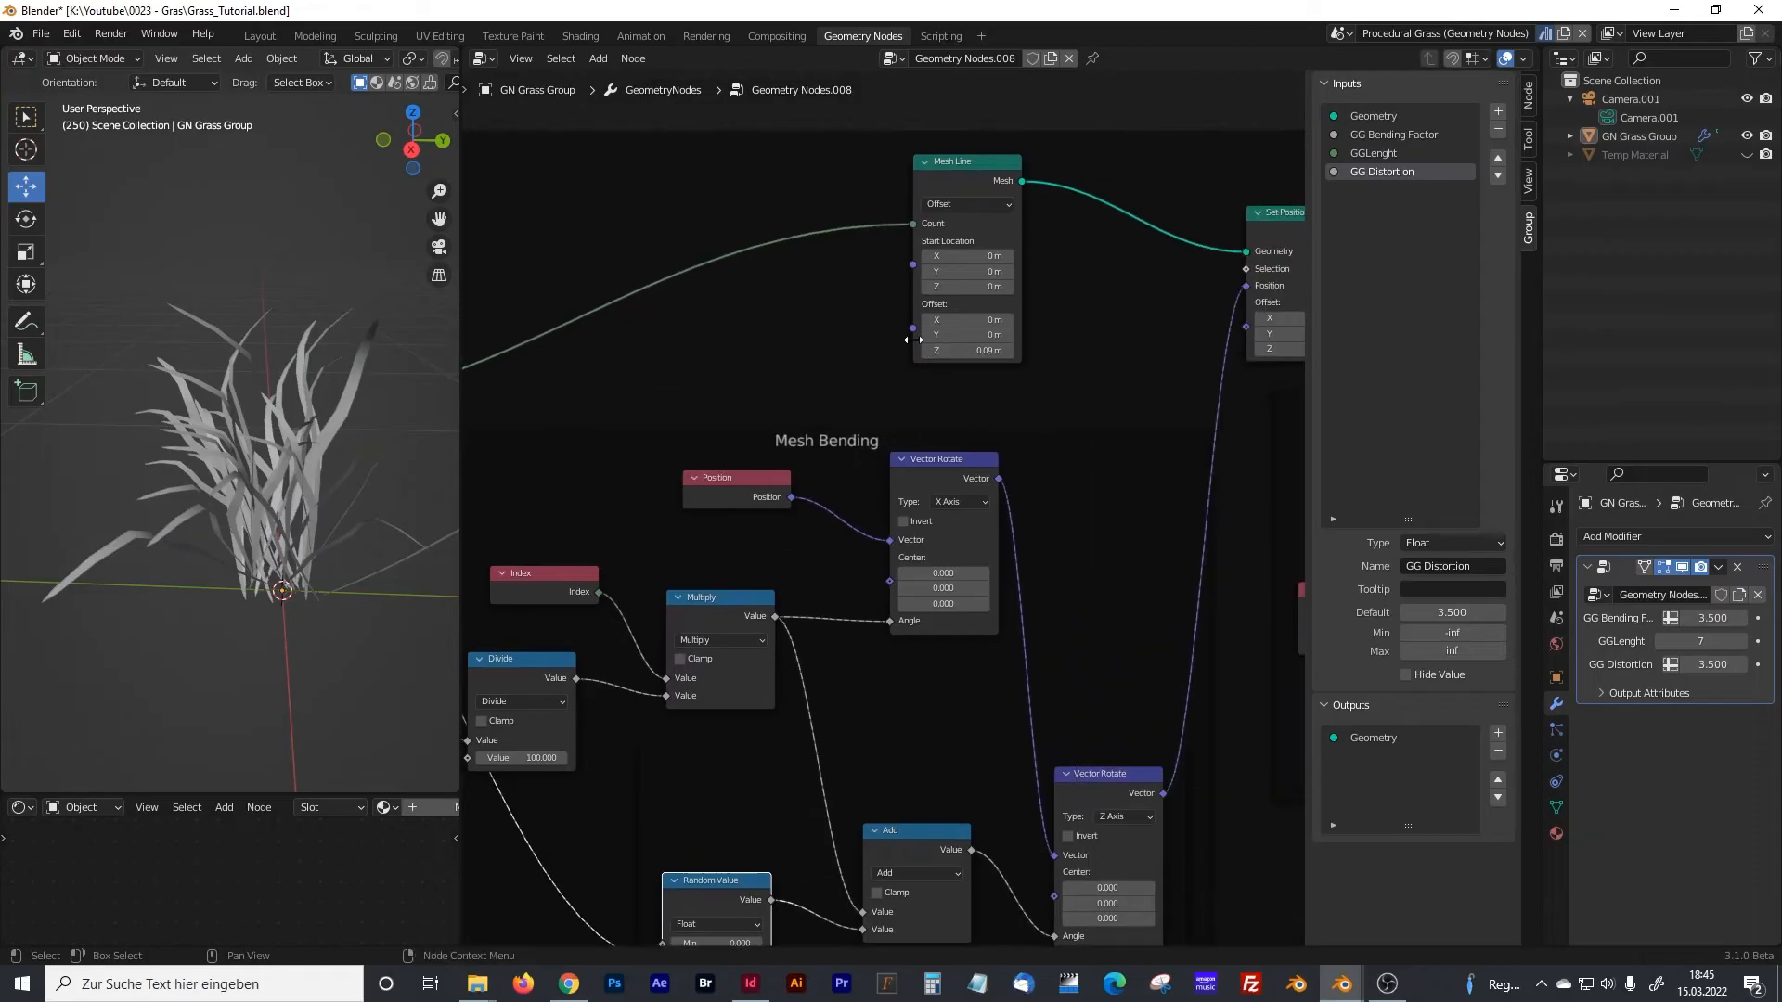
{"action": "left_click", "coordinate": [1008, 350]}
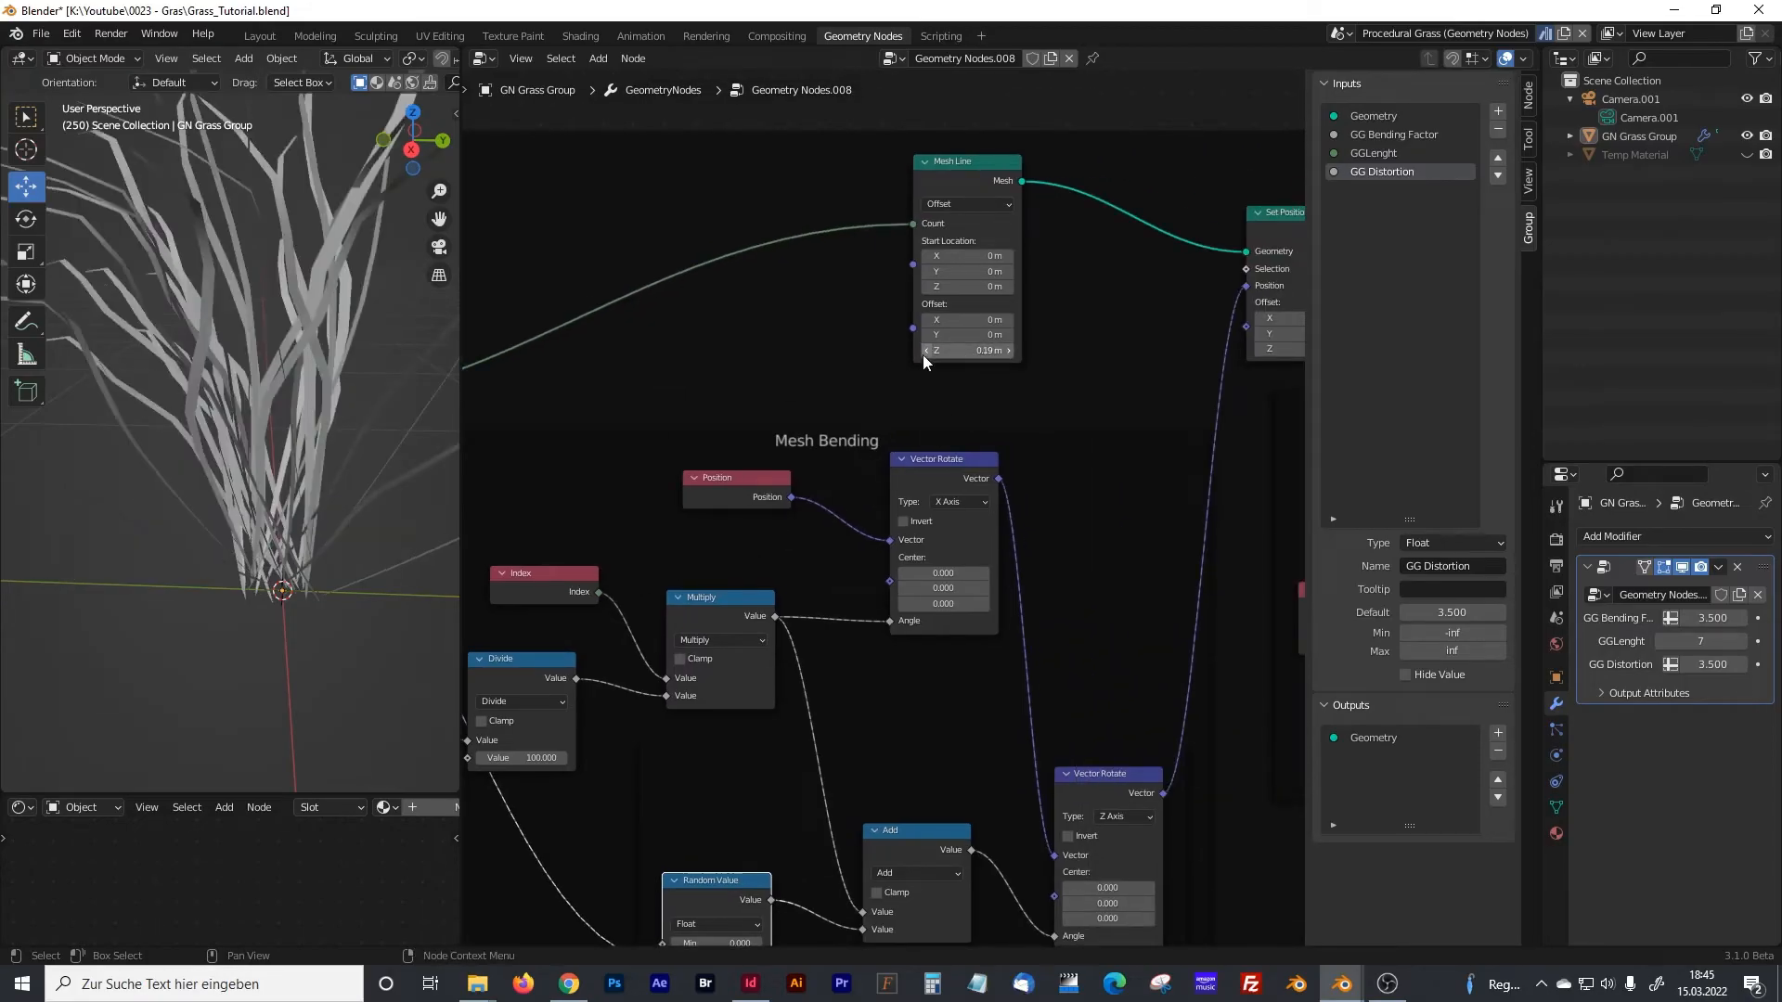
{"action": "left_click", "coordinate": [924, 352]}
- Add a Combine XYZ node beside the Mesh Line node
{"action": "key", "text": "shift+a"}
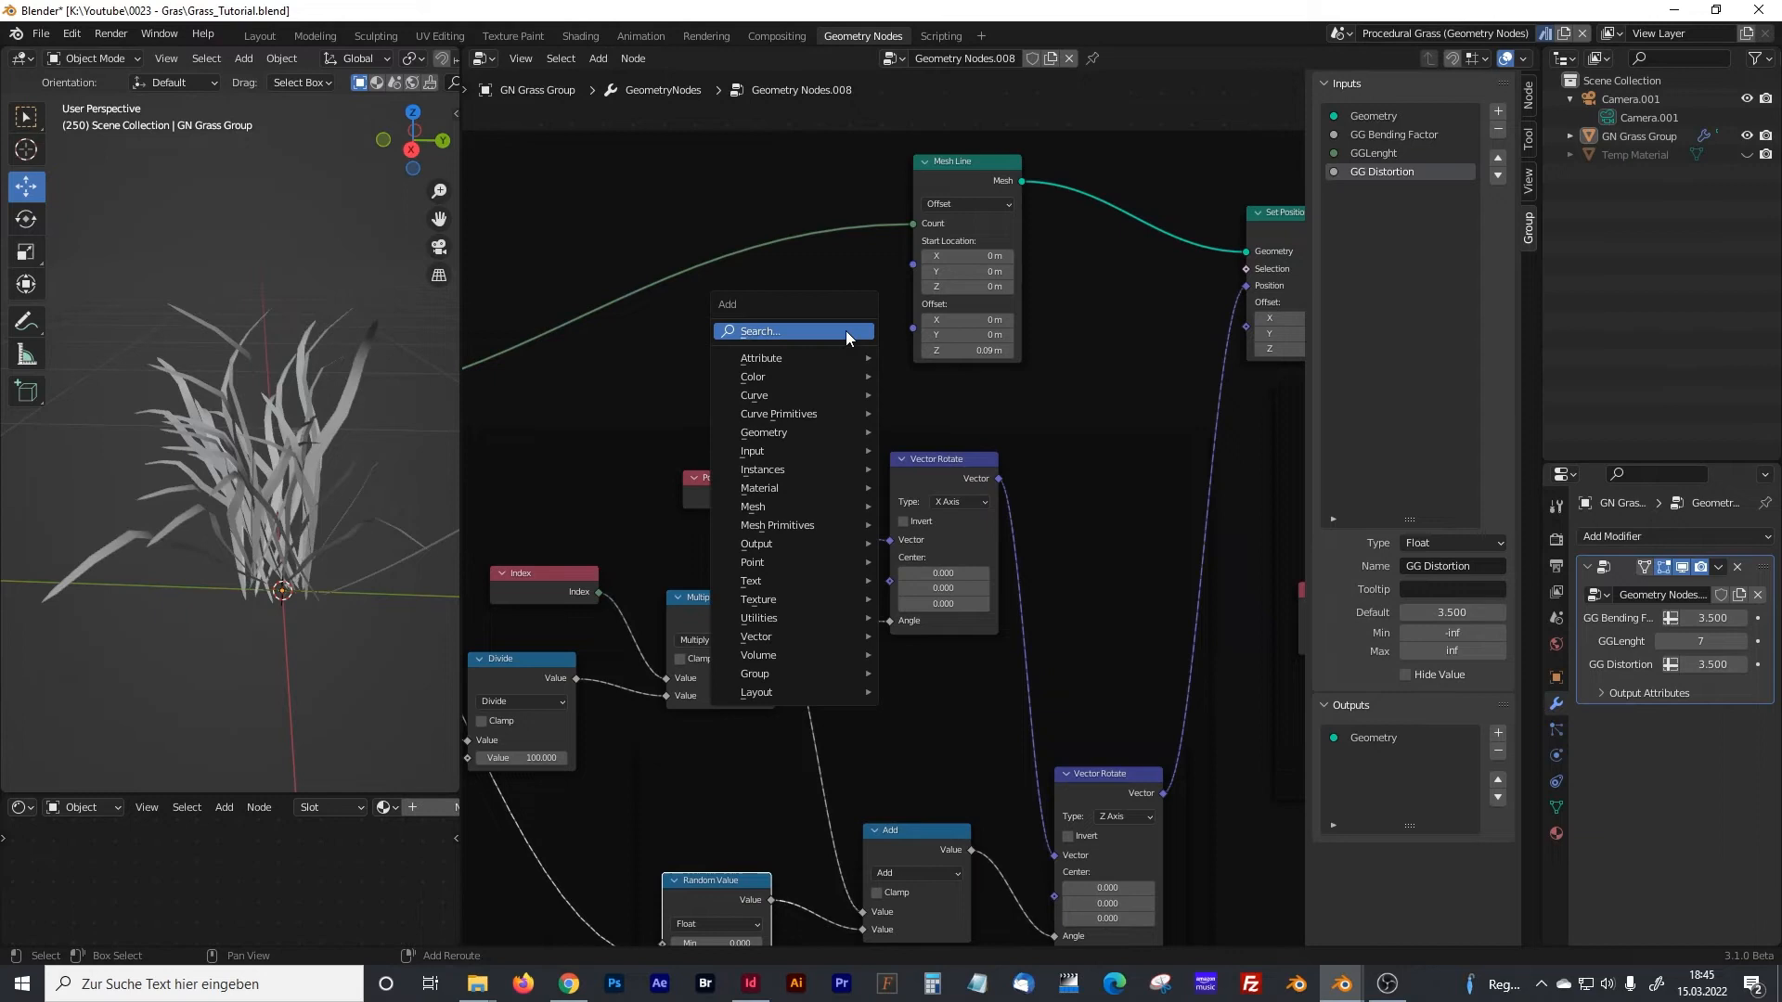
{"action": "left_click", "coordinate": [827, 329]}
{"action": "type", "text": "combi"}
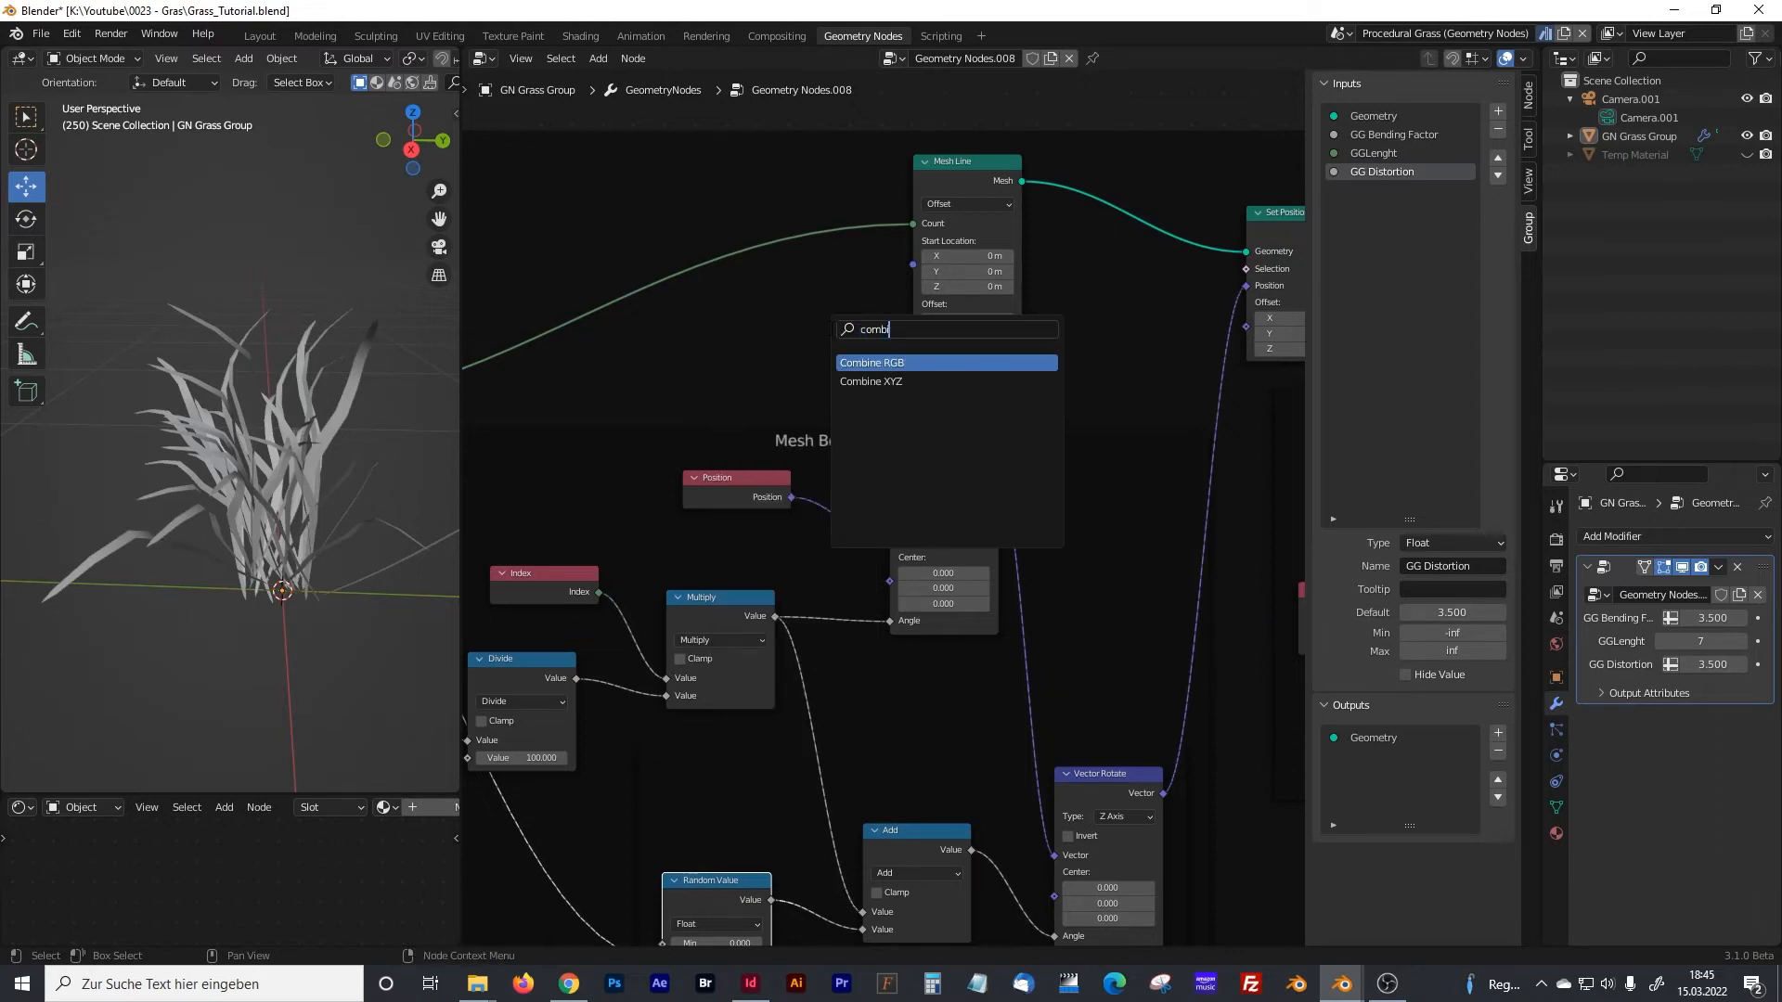
{"action": "key", "text": "Down"}
{"action": "key", "text": "Return"}
{"action": "left_click", "coordinate": [795, 325]}
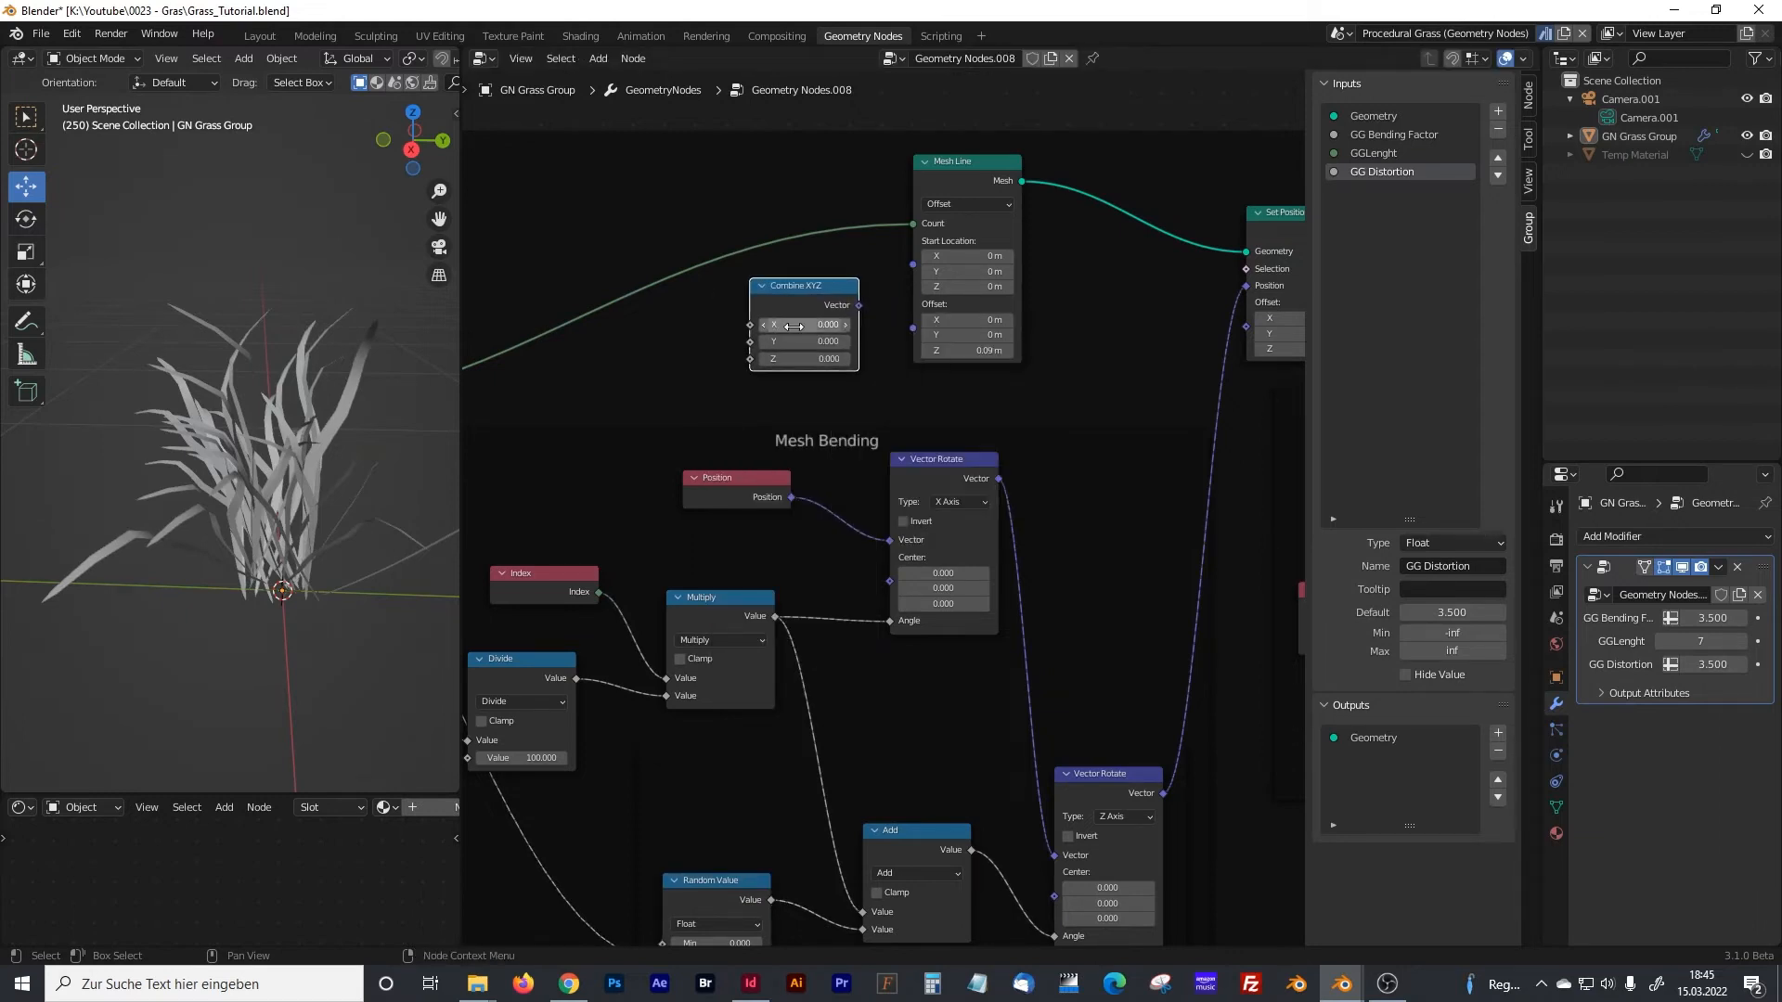
- Set the Combine XYZ node's Z to 0.09 and connect its Vector to the Mesh Line's Offset
{"action": "left_click", "coordinate": [826, 360]}
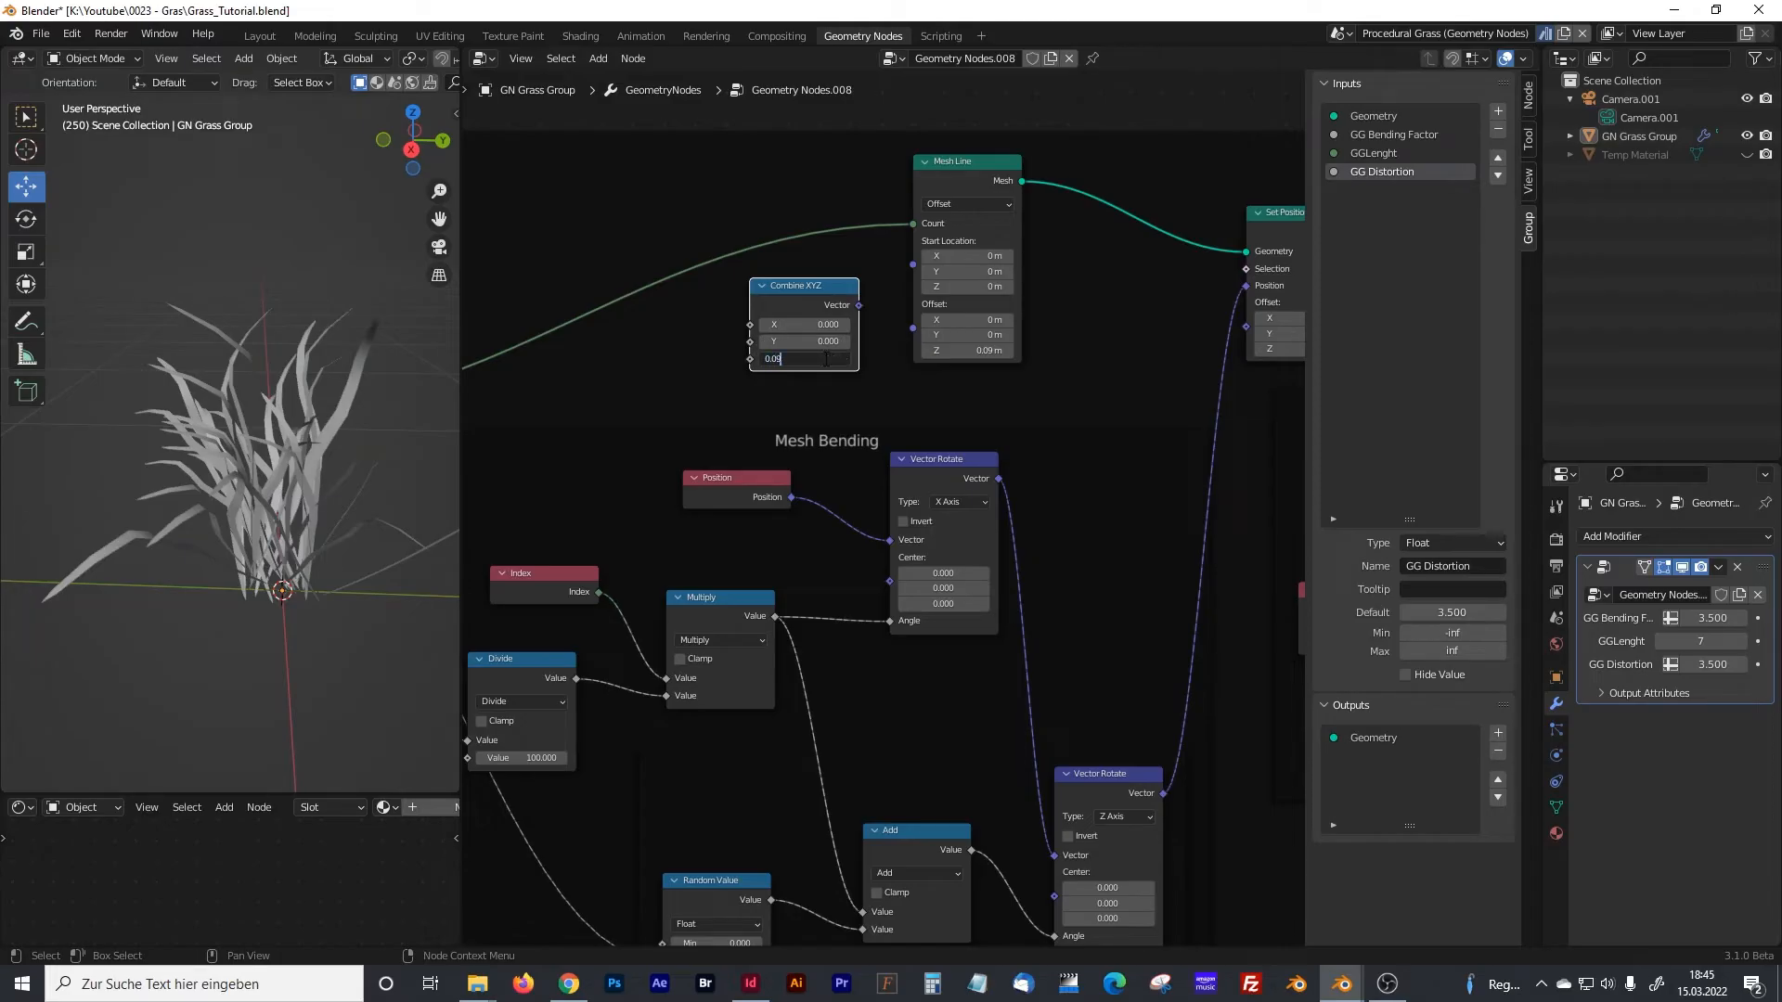
{"action": "type", "text": "0.09"}
{"action": "key", "text": "Return"}
{"action": "left_click_drag", "start_coordinate": [860, 305], "coordinate": [913, 327]}
- Expose the Combine XYZ node's Z value as a group input named "GG Height"
{"action": "middle_click_drag", "start_coordinate": [773, 404], "coordinate": [1106, 367]}
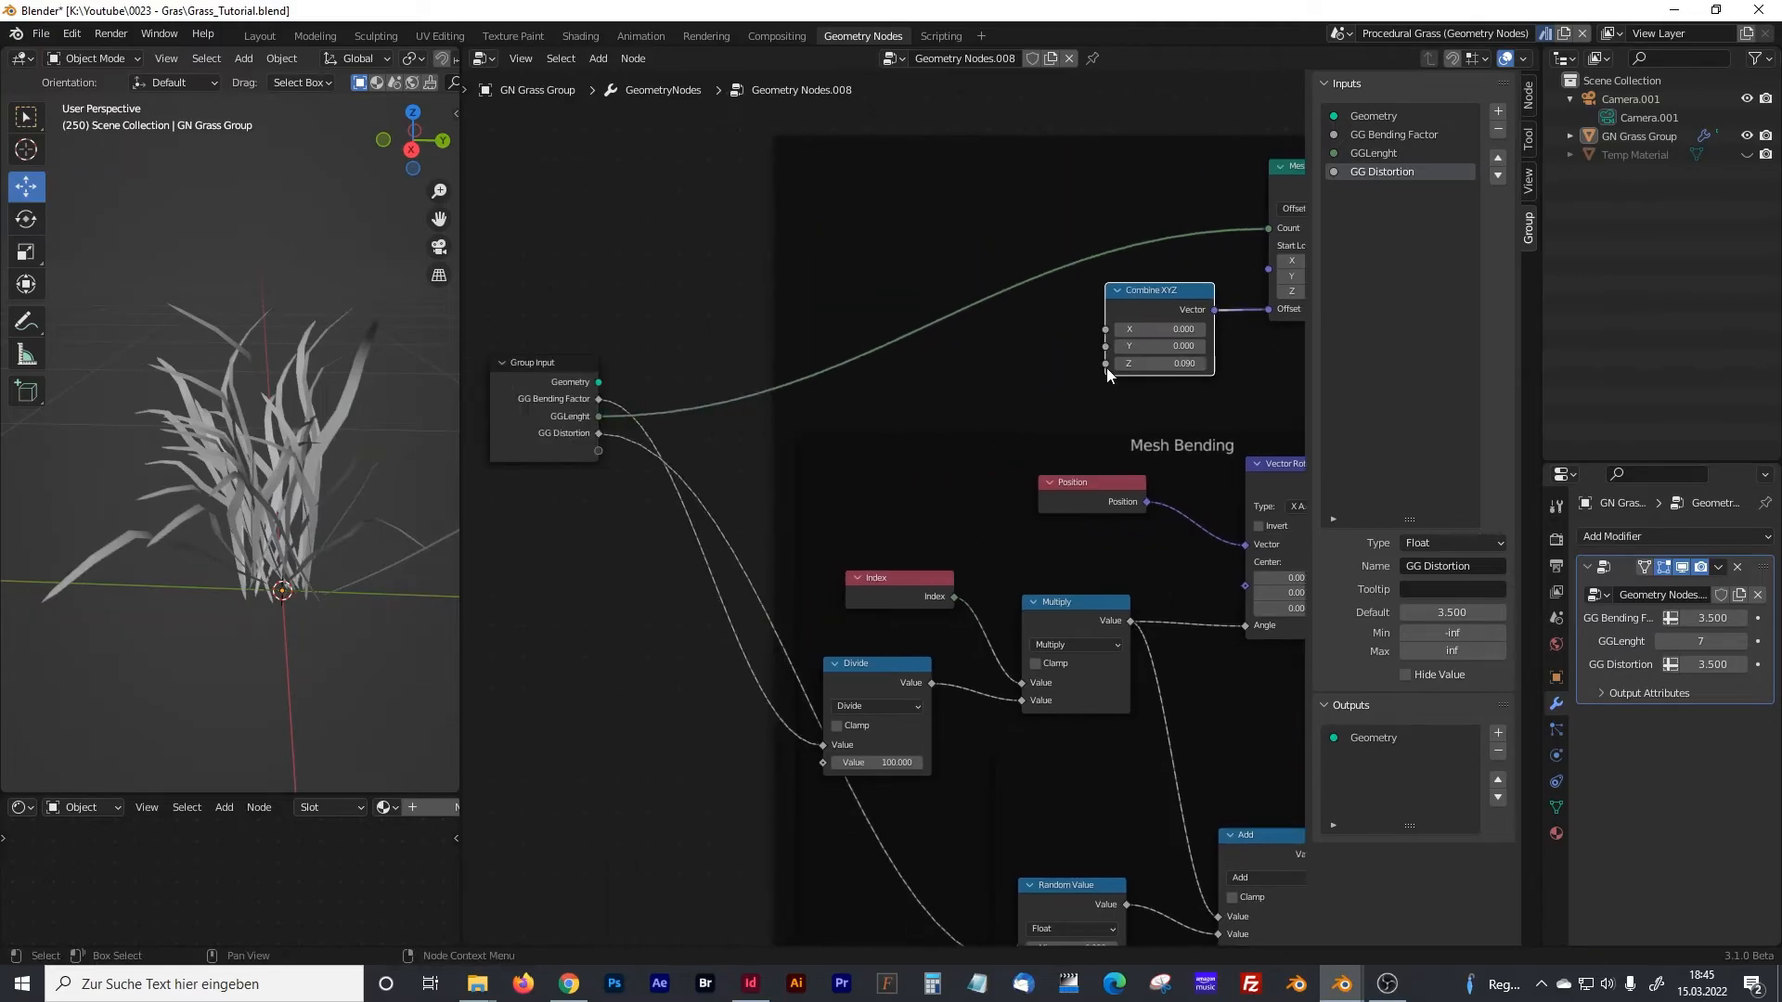
{"action": "left_click_drag", "start_coordinate": [1104, 364], "coordinate": [597, 451]}
{"action": "left_click", "coordinate": [1392, 190]}
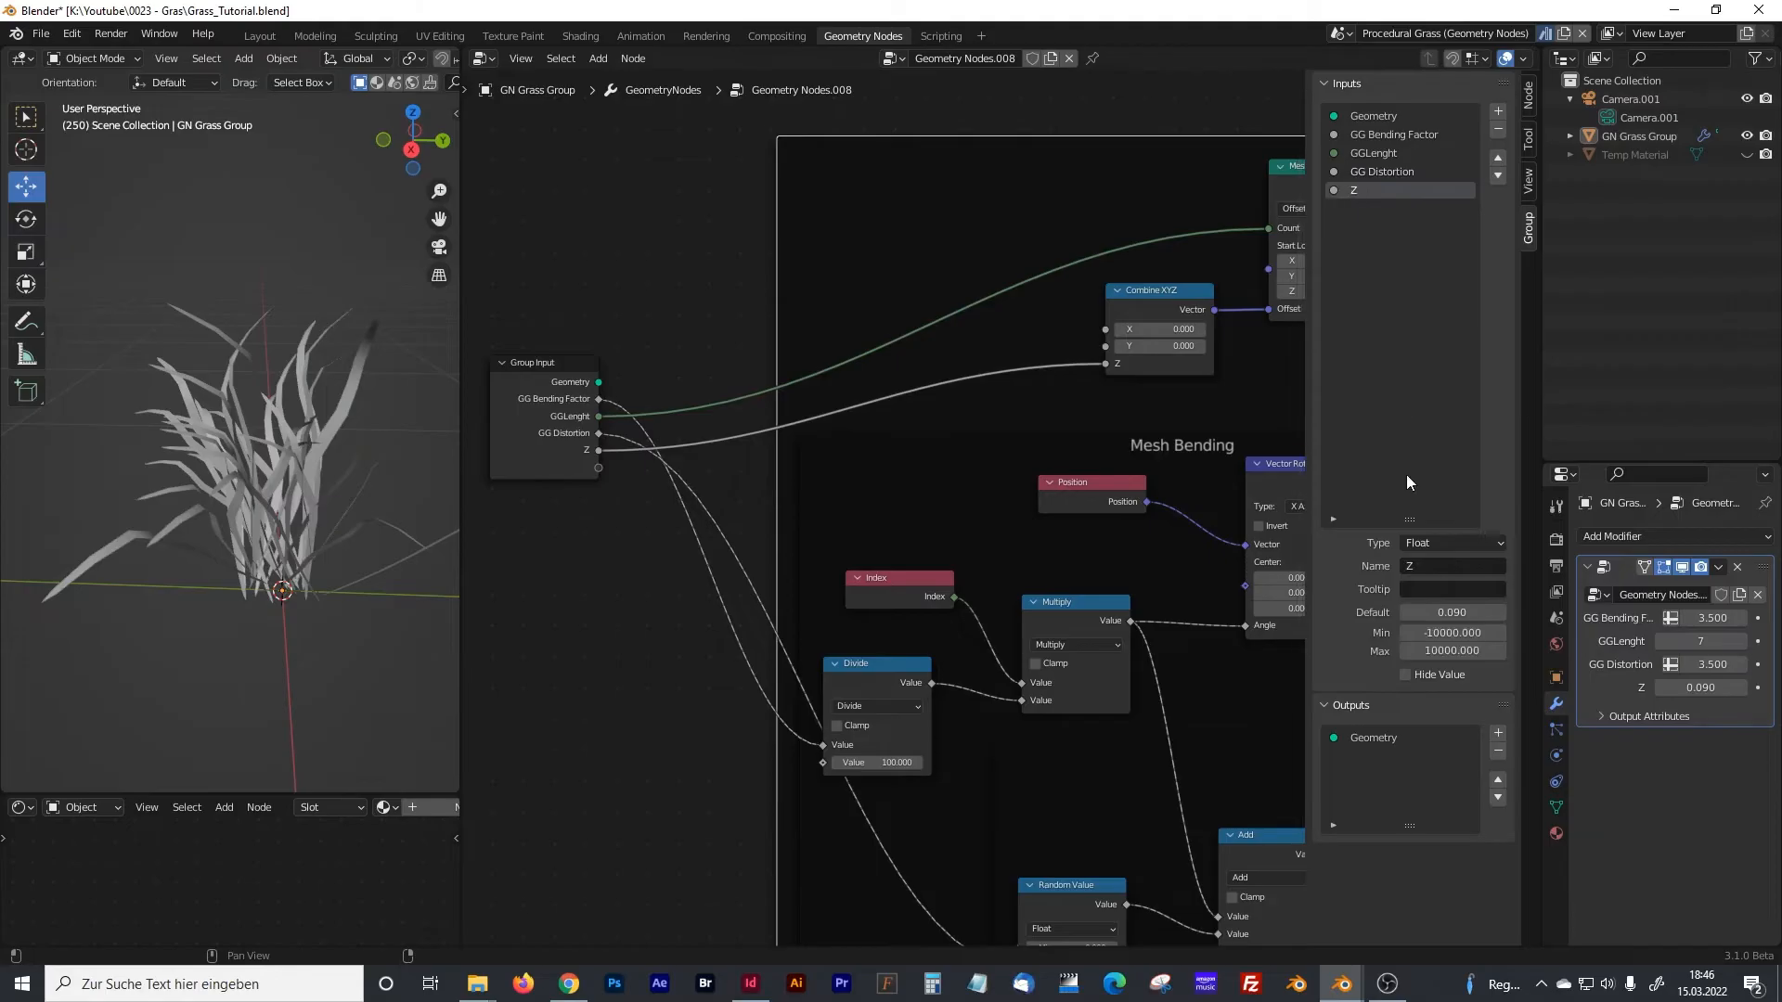
{"action": "left_click", "coordinate": [1403, 565]}
{"action": "type", "text": "GG Height"}
{"action": "key", "text": "Return"}
- Set the first value of the Grass Group's Multiply node to 3.4 and link it to a new Group Input socket
{"action": "scroll", "coordinate": [1095, 475], "scroll_direction": "down", "scroll_amount": 3}
{"action": "scroll", "coordinate": [1095, 475], "scroll_direction": "up", "scroll_amount": 1}
{"action": "middle_click_drag", "start_coordinate": [1095, 475], "coordinate": [603, 495]}
{"action": "middle_click_drag", "start_coordinate": [952, 479], "coordinate": [684, 492]}
{"action": "middle_click_drag", "start_coordinate": [1168, 493], "coordinate": [761, 487]}
{"action": "middle_click_drag", "start_coordinate": [1043, 475], "coordinate": [824, 438]}
{"action": "scroll", "coordinate": [934, 602], "scroll_direction": "up", "scroll_amount": 3}
{"action": "middle_click_drag", "start_coordinate": [1051, 617], "coordinate": [1065, 444]}
{"action": "scroll", "coordinate": [927, 595], "scroll_direction": "up", "scroll_amount": 1}
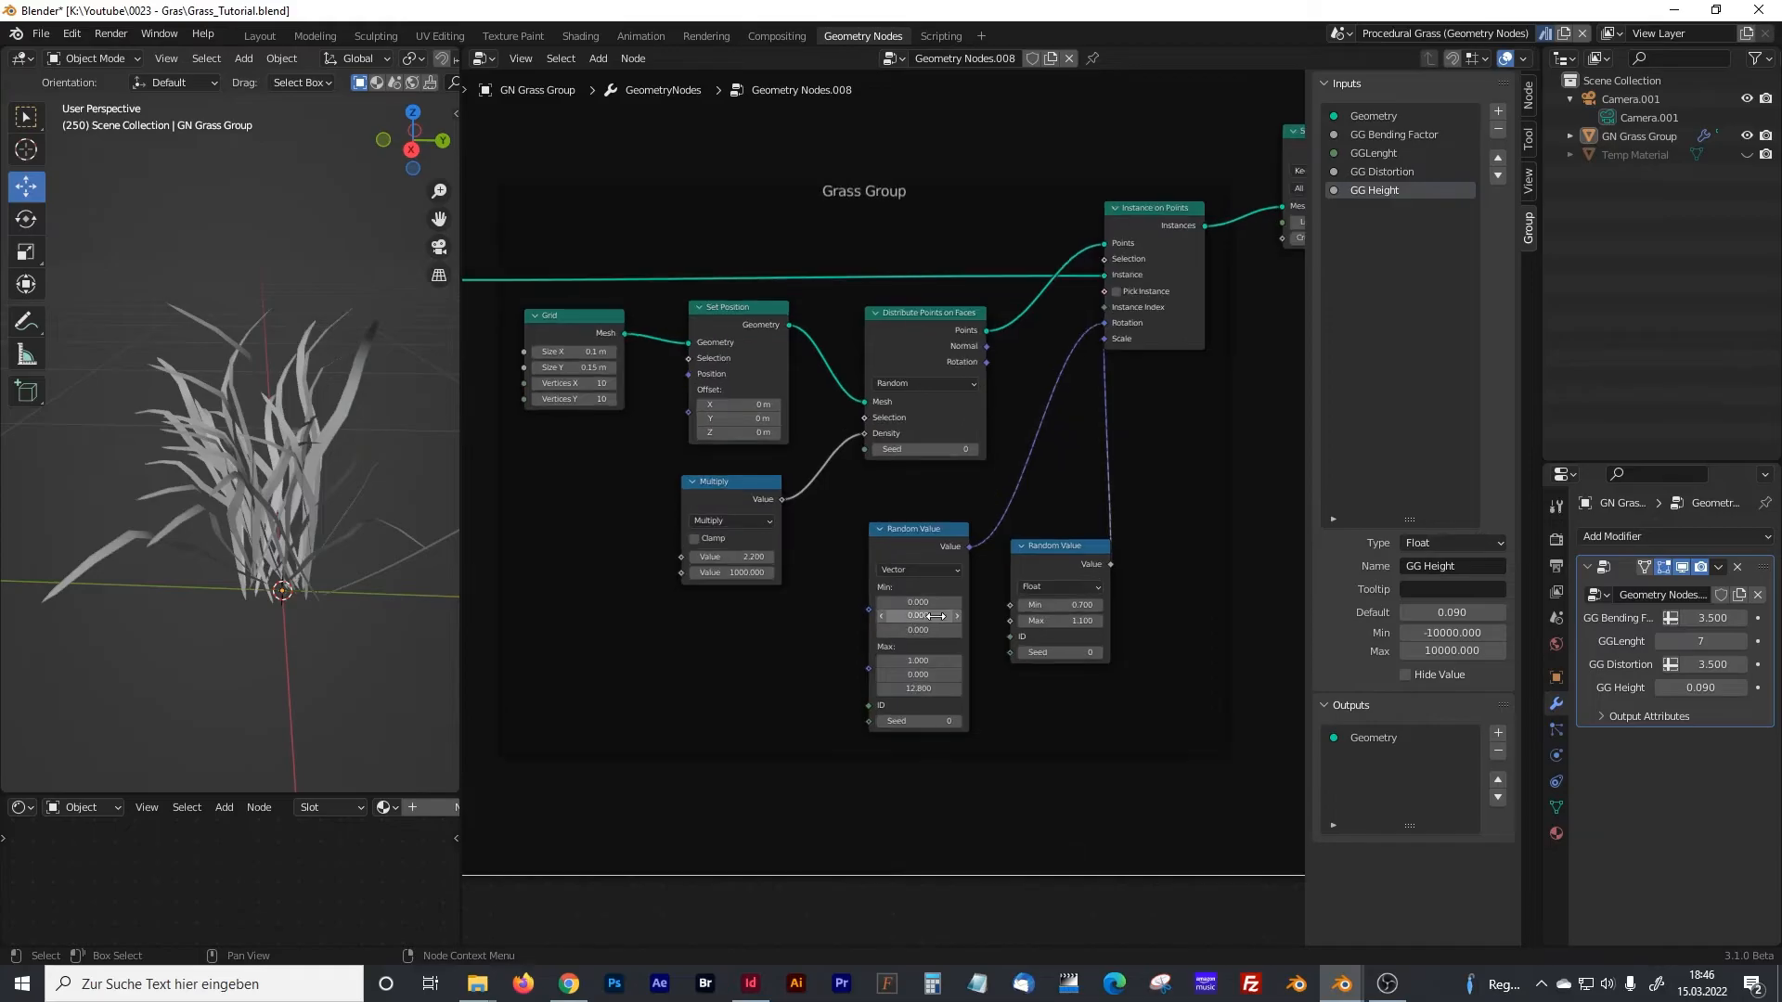
{"action": "left_click_drag", "start_coordinate": [751, 557], "coordinate": [783, 400]}
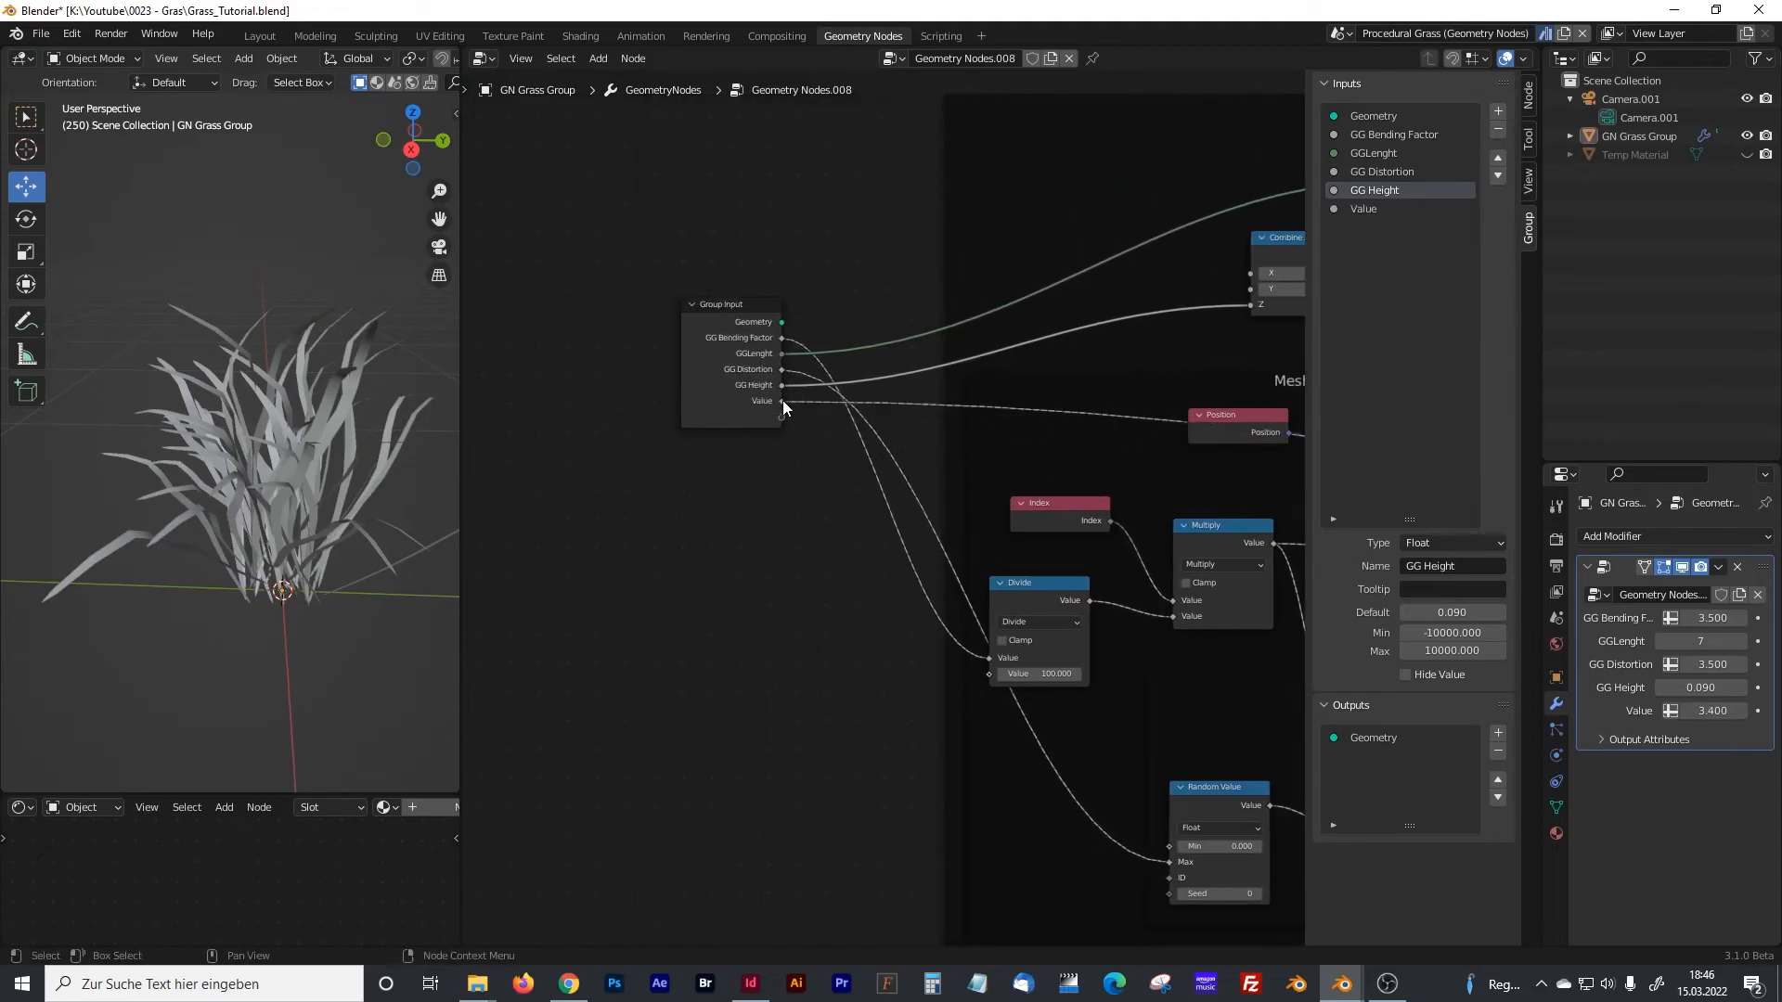
- Rename the new Value group input to "GG Density"
{"action": "left_click", "coordinate": [1362, 209]}
{"action": "left_click", "coordinate": [1438, 560]}
{"action": "type", "text": "GG Denso"}
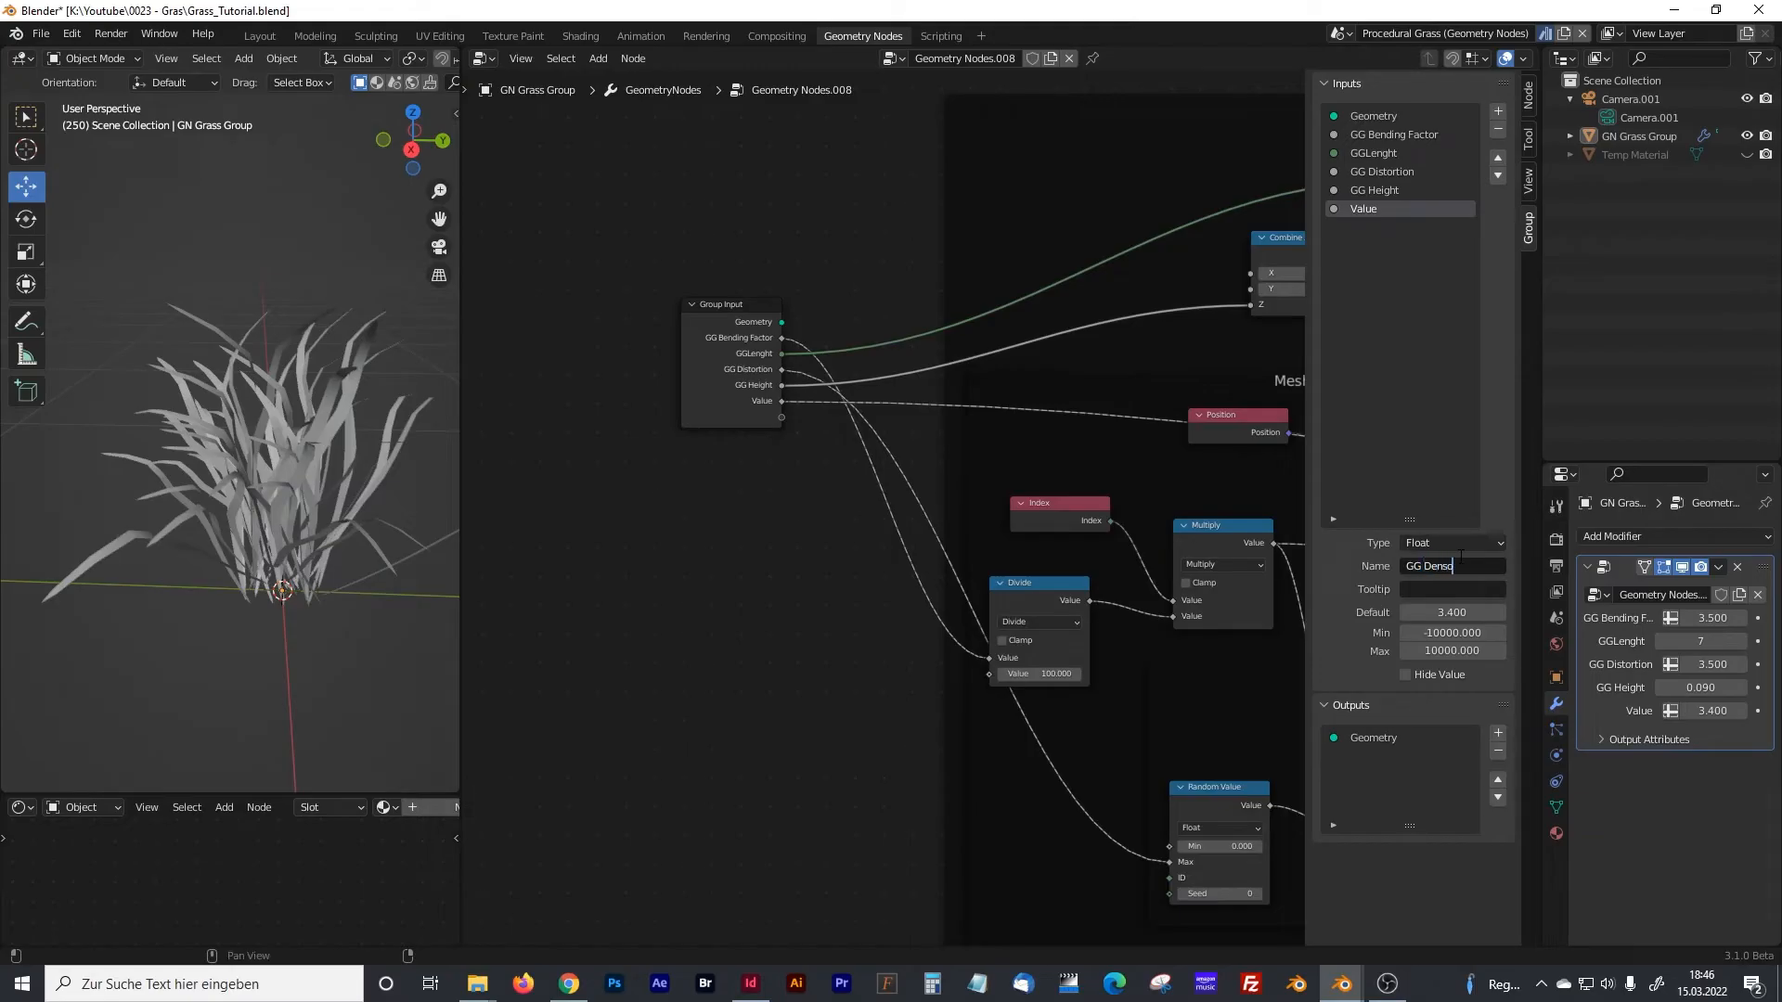
{"action": "key", "text": "Return"}
{"action": "left_click", "coordinate": [1490, 570]}
{"action": "left_click", "coordinate": [1447, 566]}
{"action": "key", "text": "Delete"}
{"action": "type", "text": "i"}
{"action": "key", "text": "Return"}
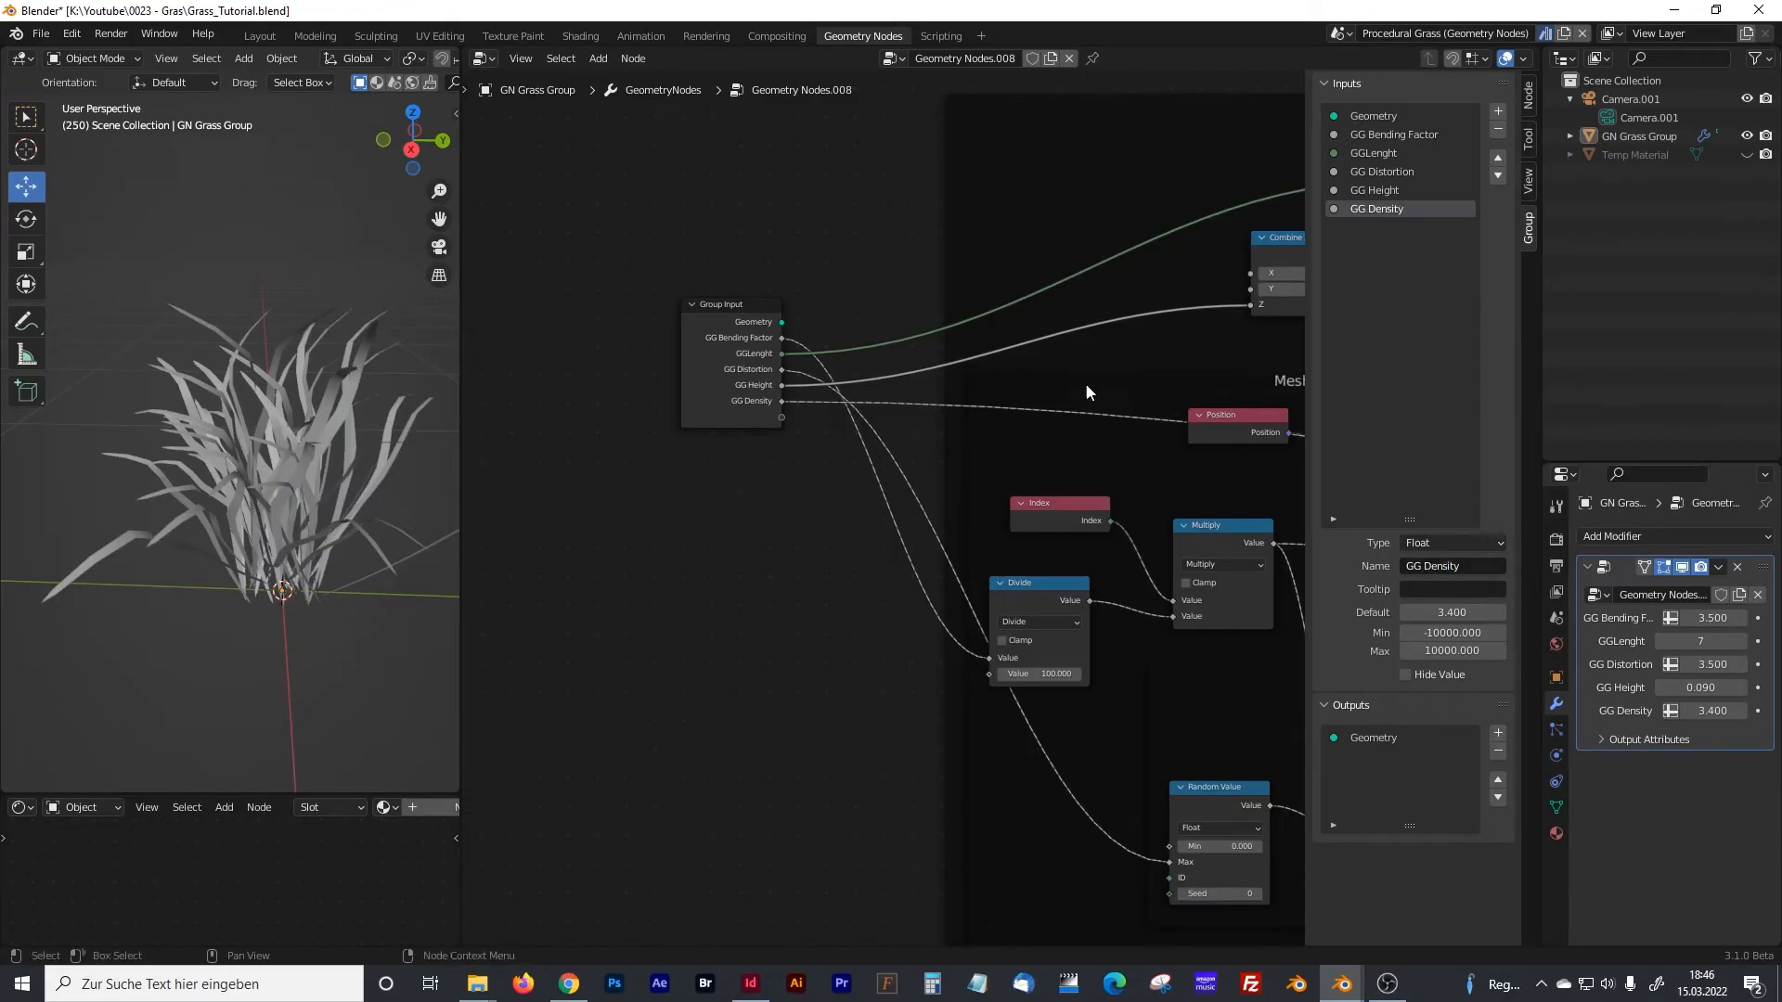
- Expose the Min of the float Random Value node driving instance scale as a group input named "GG Min Size"
{"action": "scroll", "coordinate": [1123, 381], "scroll_direction": "right", "scroll_amount": 5, "text": "ctrl"}
{"action": "middle_click_drag", "start_coordinate": [1015, 509], "coordinate": [727, 553]}
{"action": "scroll", "coordinate": [993, 649], "scroll_direction": "up", "scroll_amount": 3}
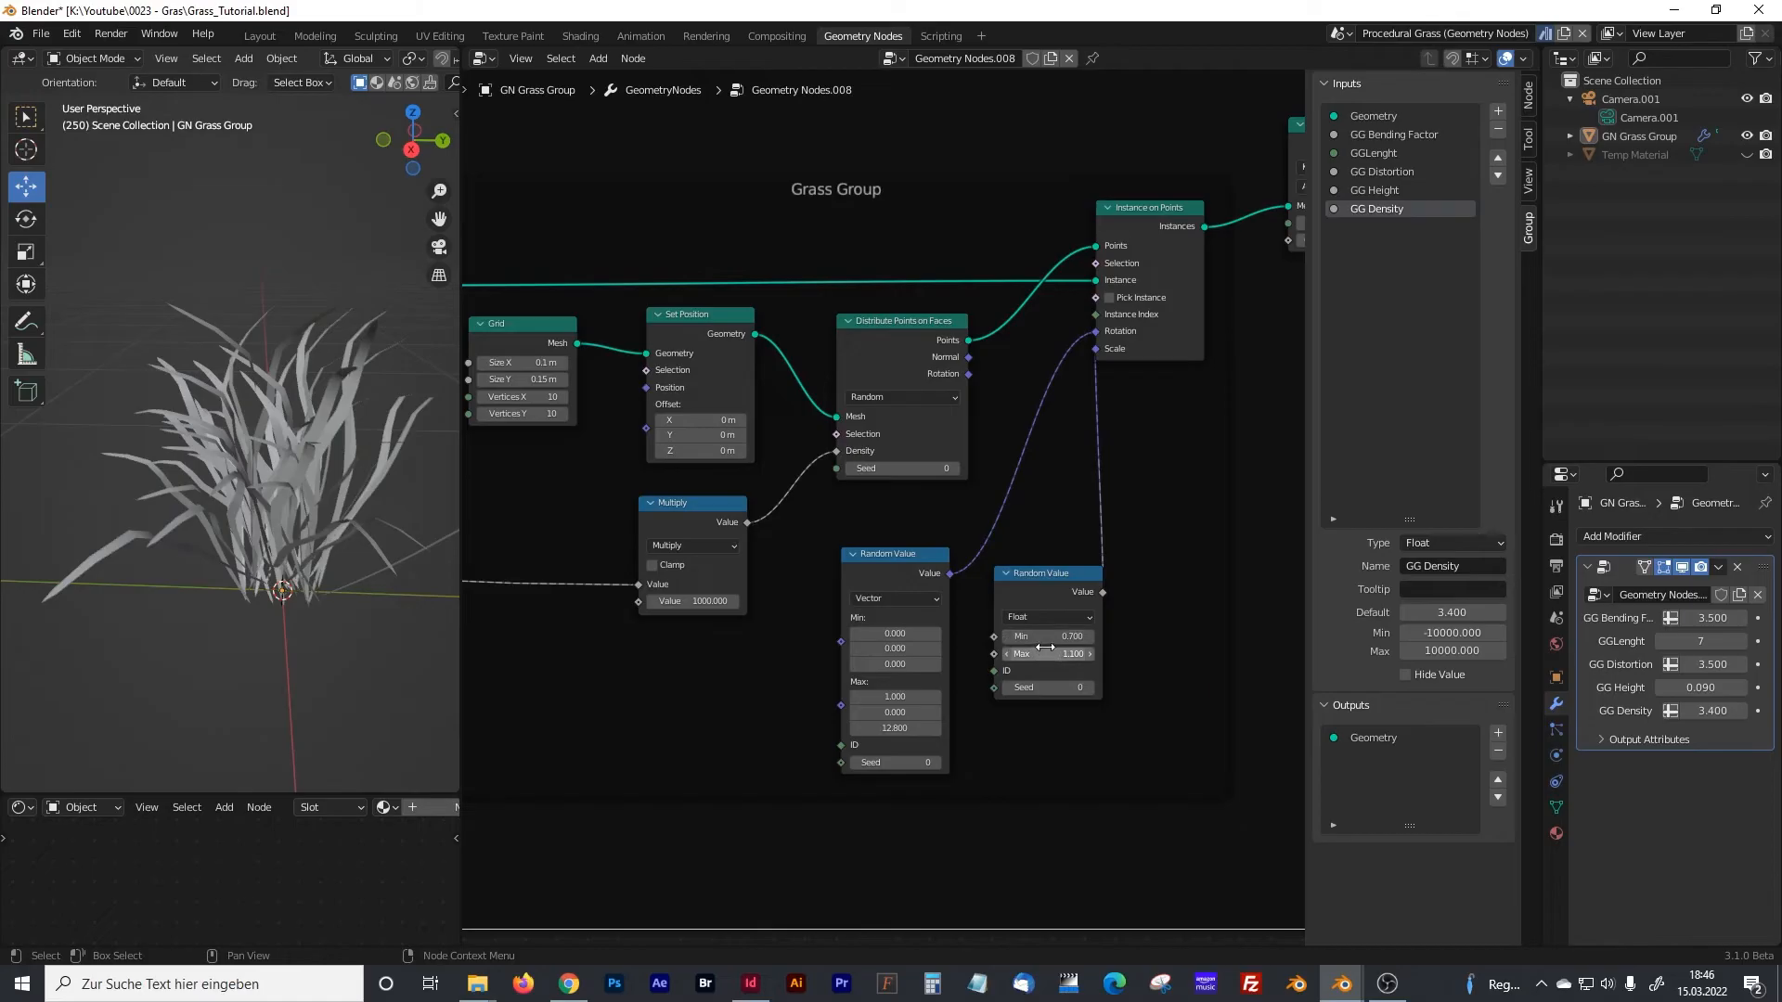
{"action": "left_click_drag", "start_coordinate": [994, 636], "coordinate": [880, 349]}
{"action": "left_click", "coordinate": [1414, 568]}
{"action": "type", "text": "G Min "}
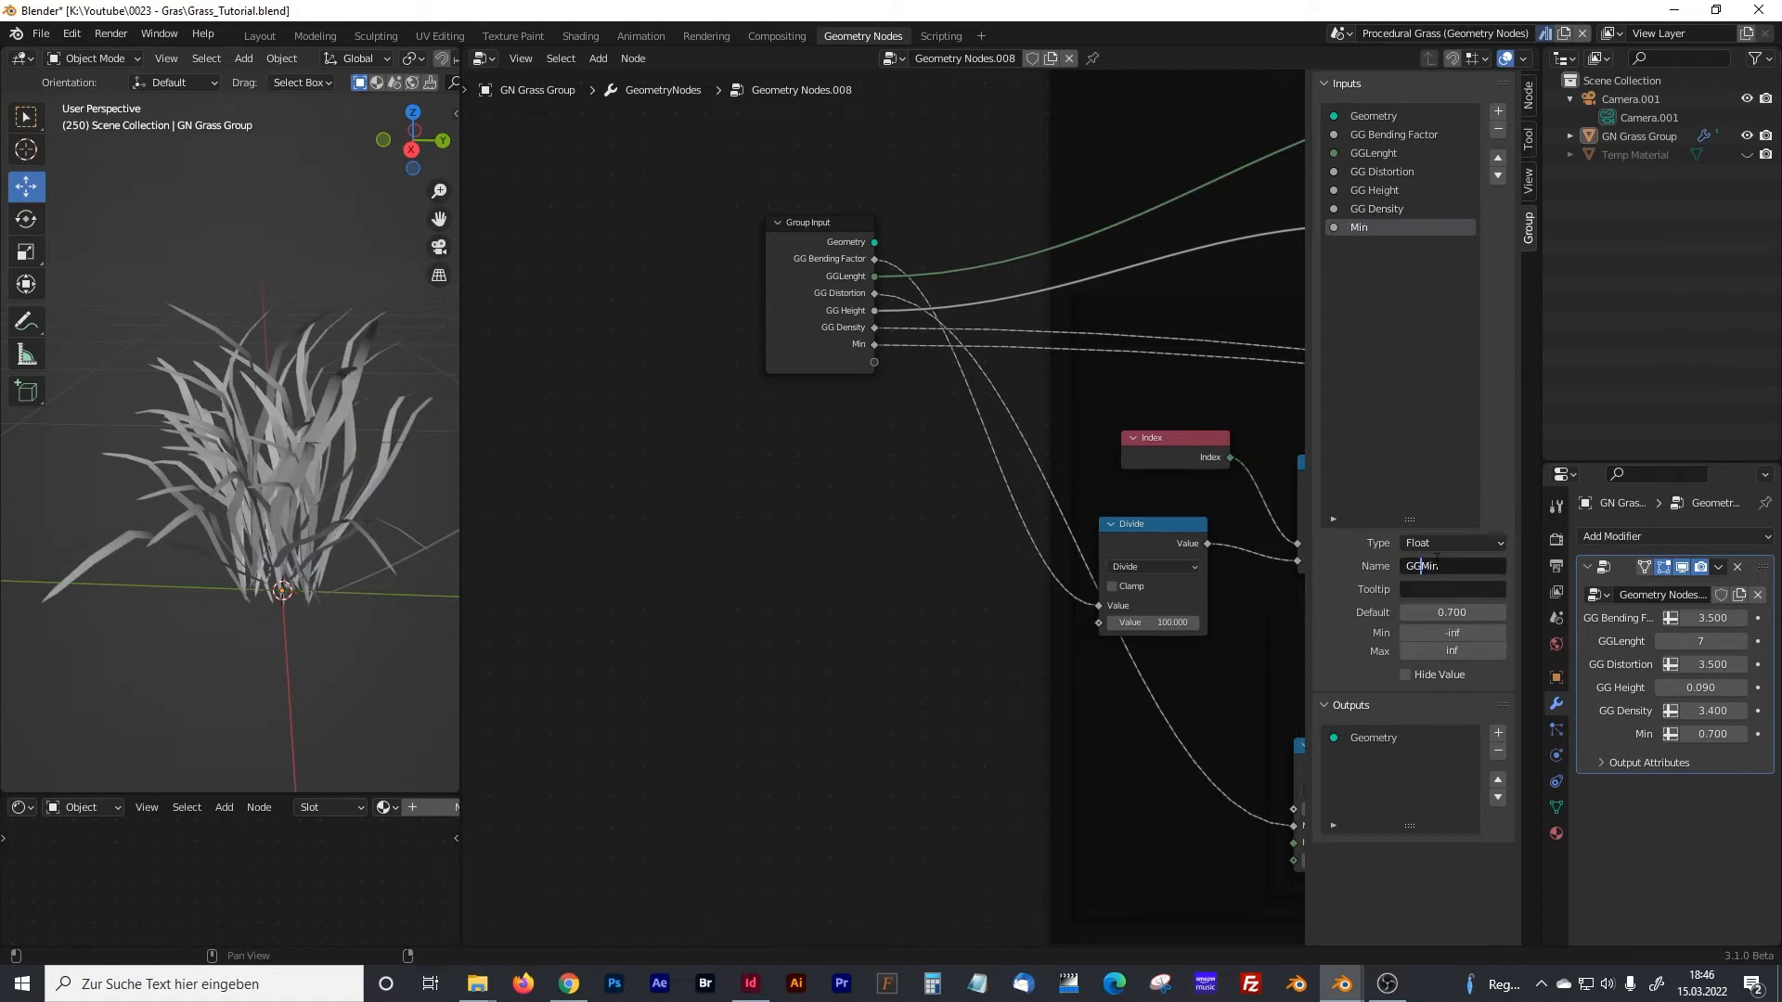
{"action": "type", "text": "Size"}
{"action": "key", "text": "Return"}
- Expose the Max of the float Random Value node driving instance scale as a group input named "GG Max Size"
{"action": "key", "text": "Home"}
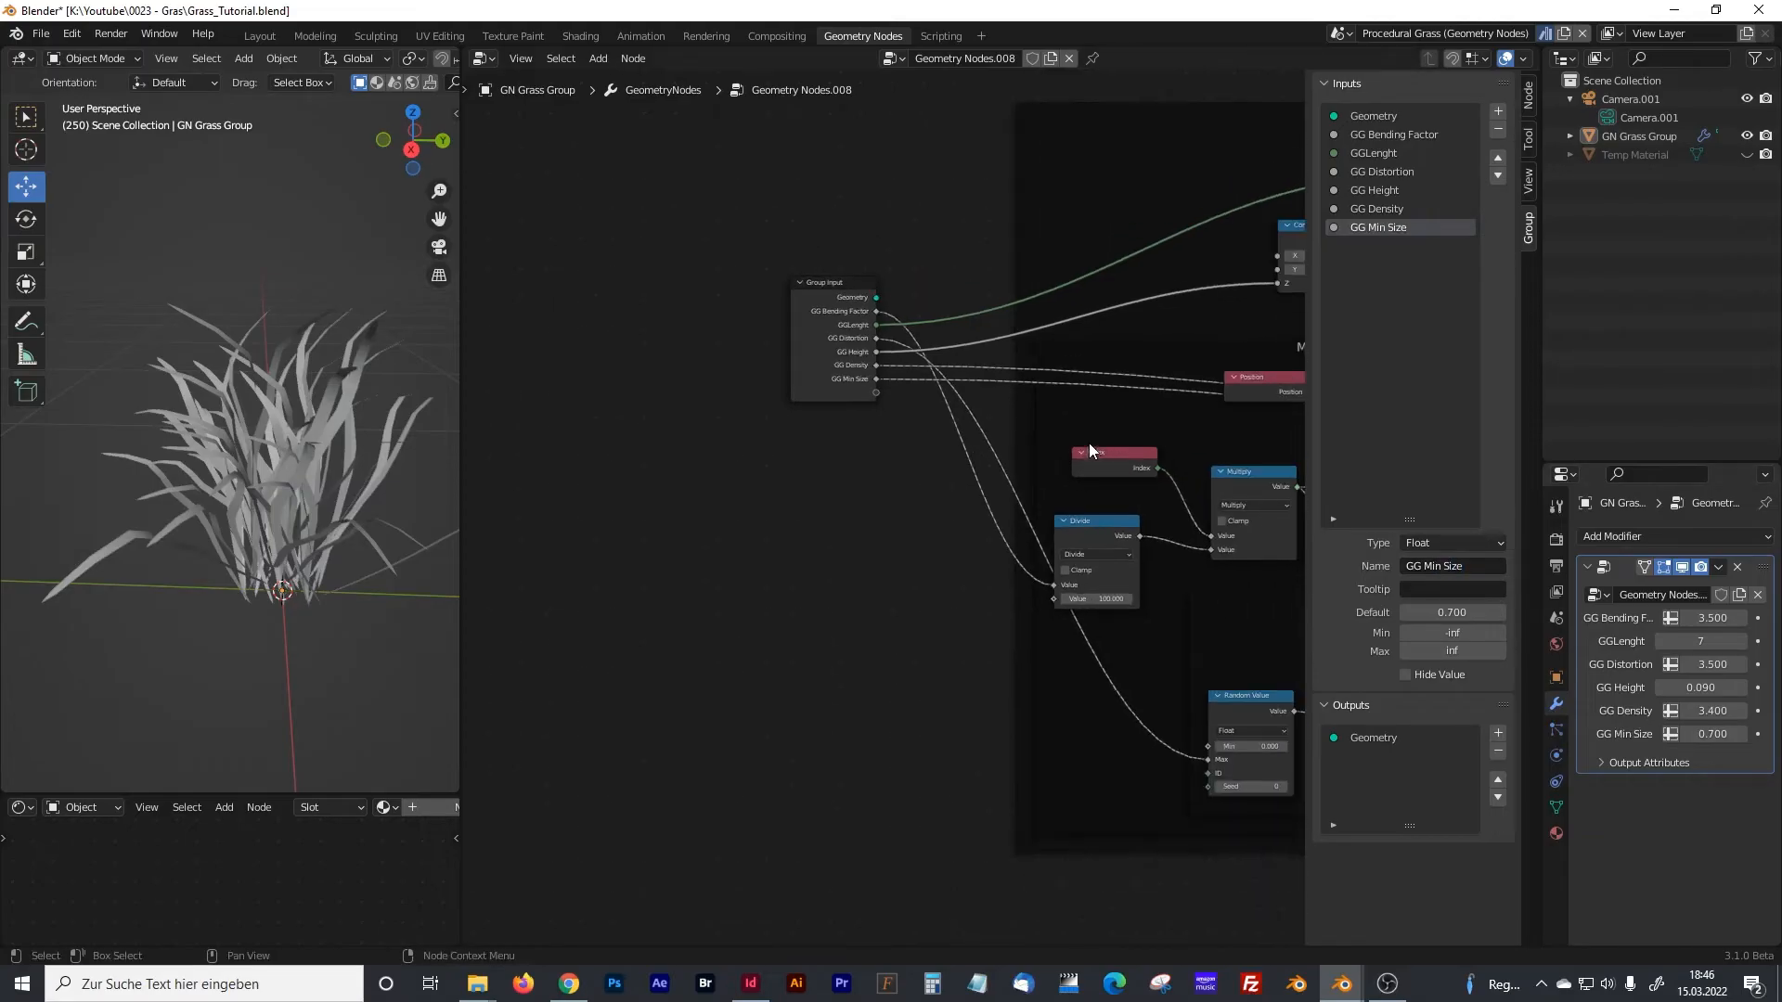
{"action": "middle_click_drag", "start_coordinate": [1117, 470], "coordinate": [733, 471]}
{"action": "mouse_move", "coordinate": [1229, 549]}
{"action": "middle_mouse_down"}
{"action": "mouse_move", "coordinate": [1014, 557]}
{"action": "mouse_move", "coordinate": [808, 593]}
{"action": "middle_mouse_up"}
{"action": "mouse_move", "coordinate": [1137, 596]}
{"action": "middle_mouse_down"}
{"action": "mouse_move", "coordinate": [1073, 631]}
{"action": "mouse_move", "coordinate": [907, 630]}
{"action": "mouse_move", "coordinate": [832, 601]}
{"action": "middle_mouse_up"}
{"action": "scroll", "coordinate": [1074, 631], "scroll_direction": "up", "scroll_amount": 4}
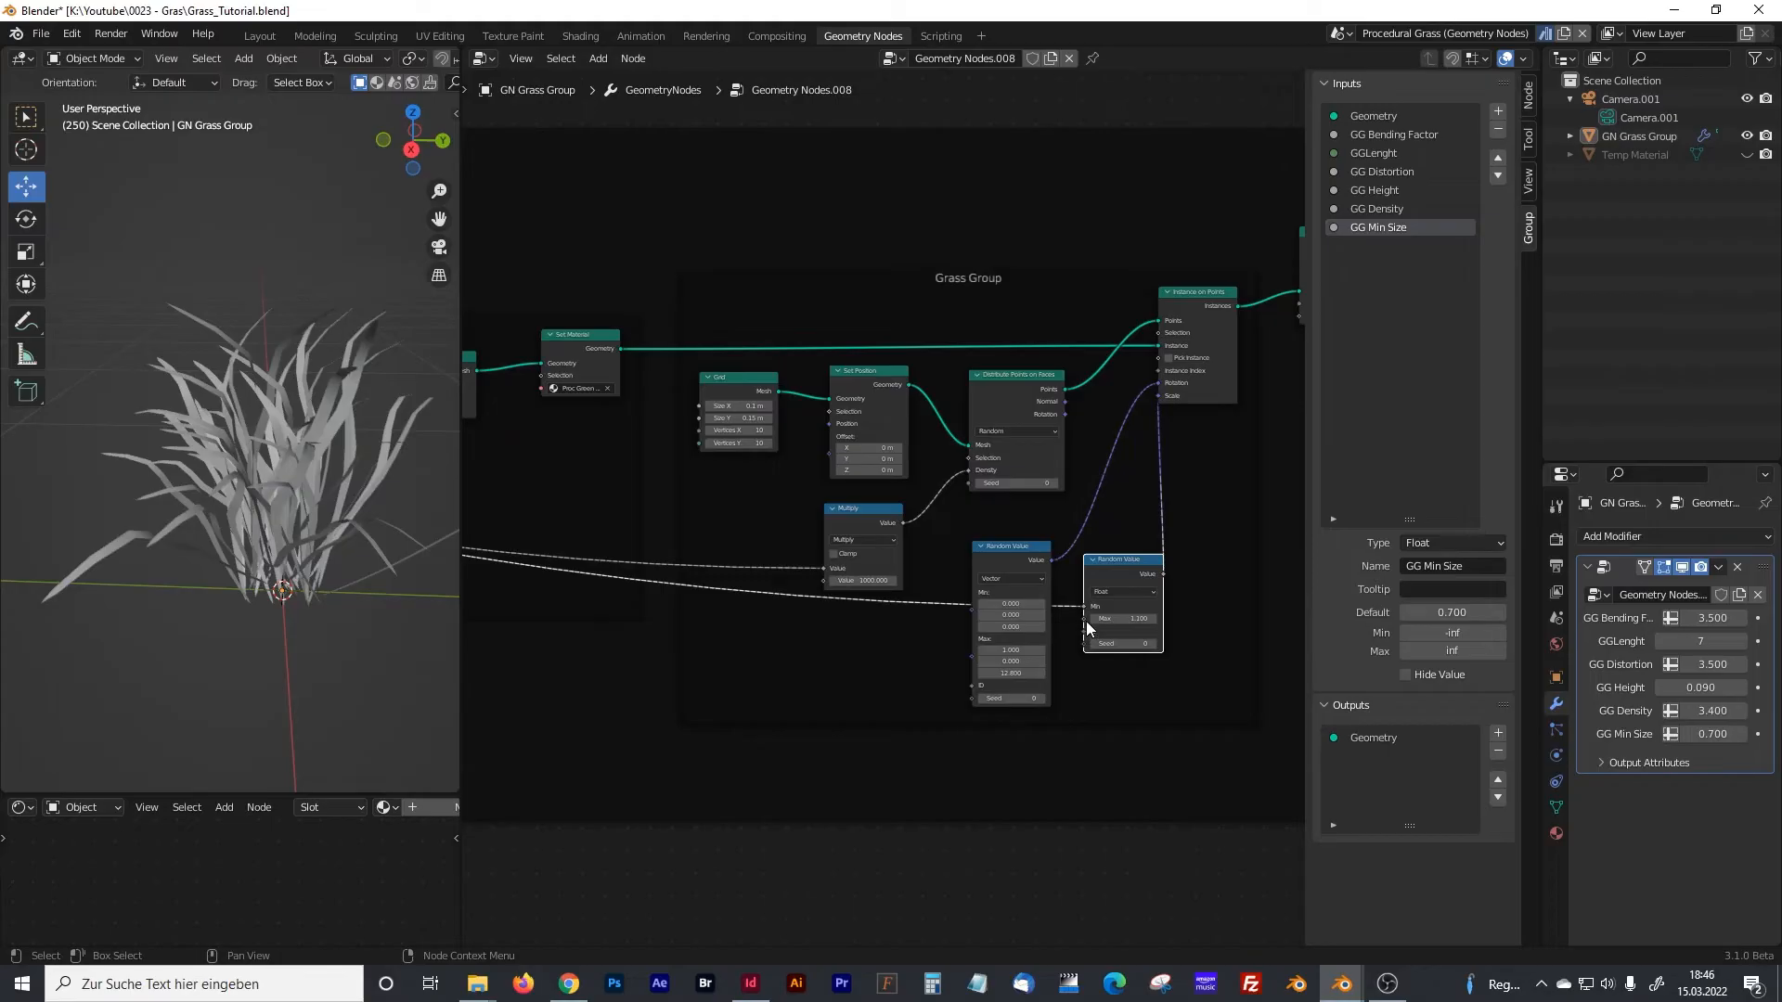
{"action": "left_click_drag", "start_coordinate": [1084, 618], "coordinate": [664, 399]}
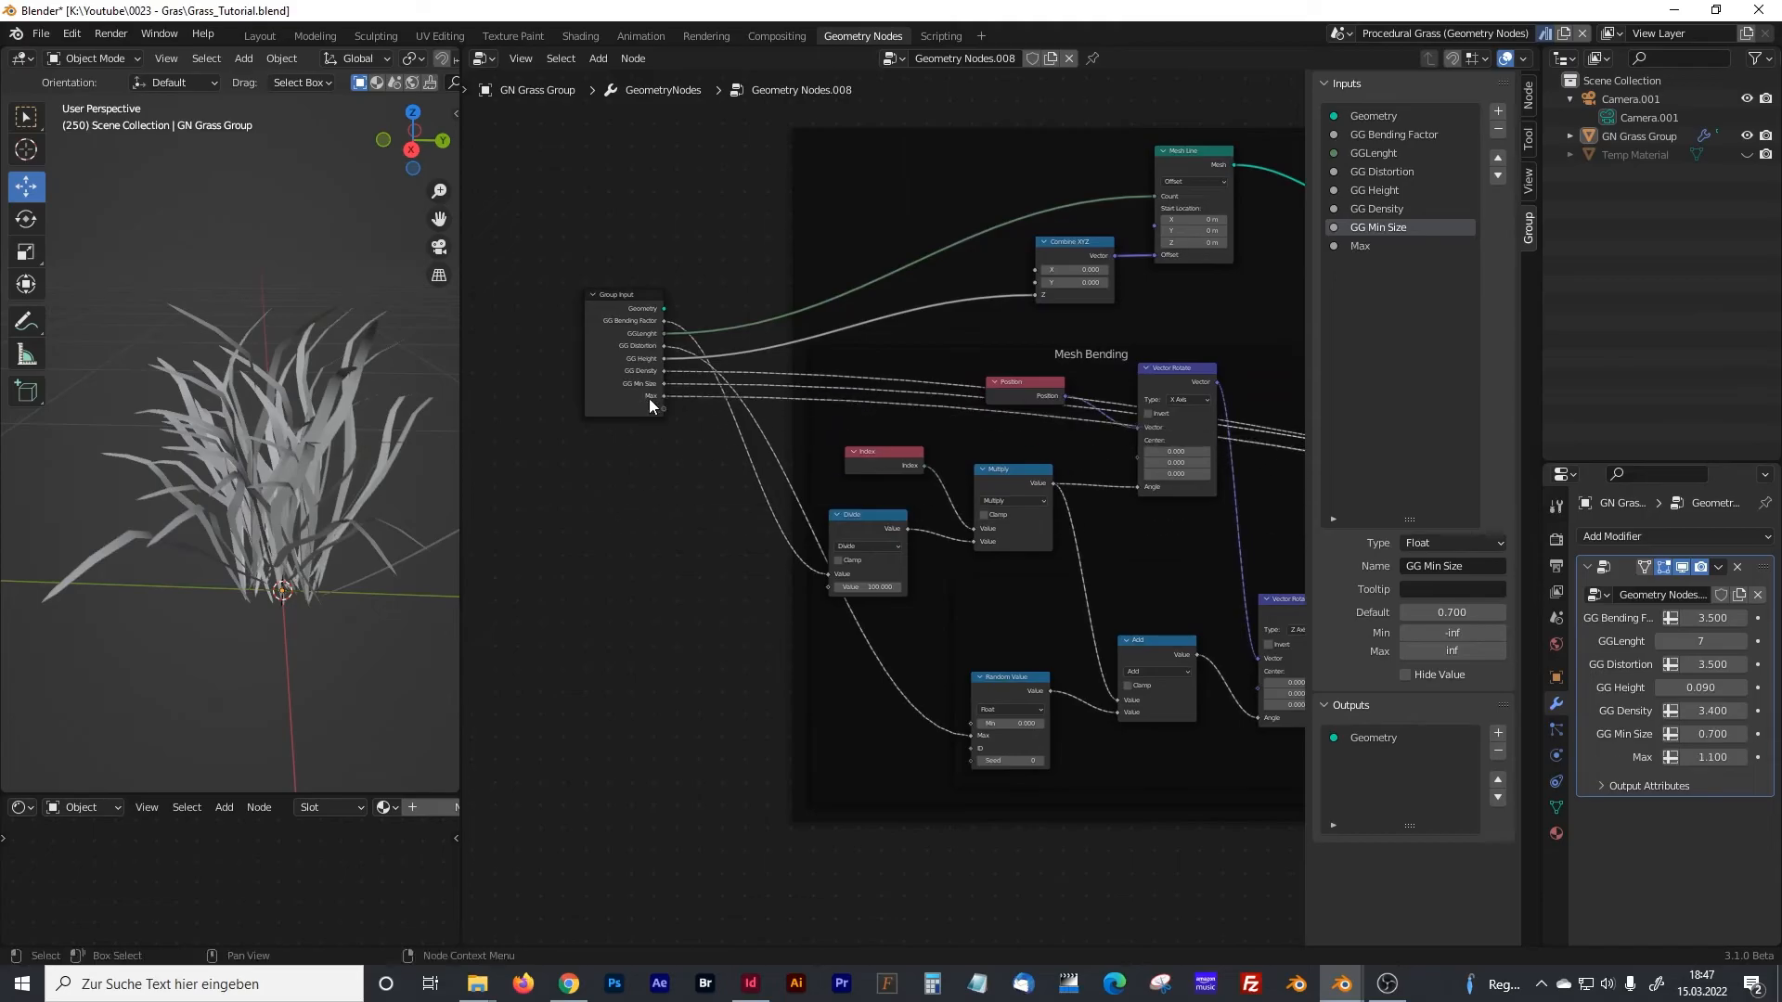
{"action": "left_click", "coordinate": [1372, 247]}
{"action": "left_click", "coordinate": [1411, 566]}
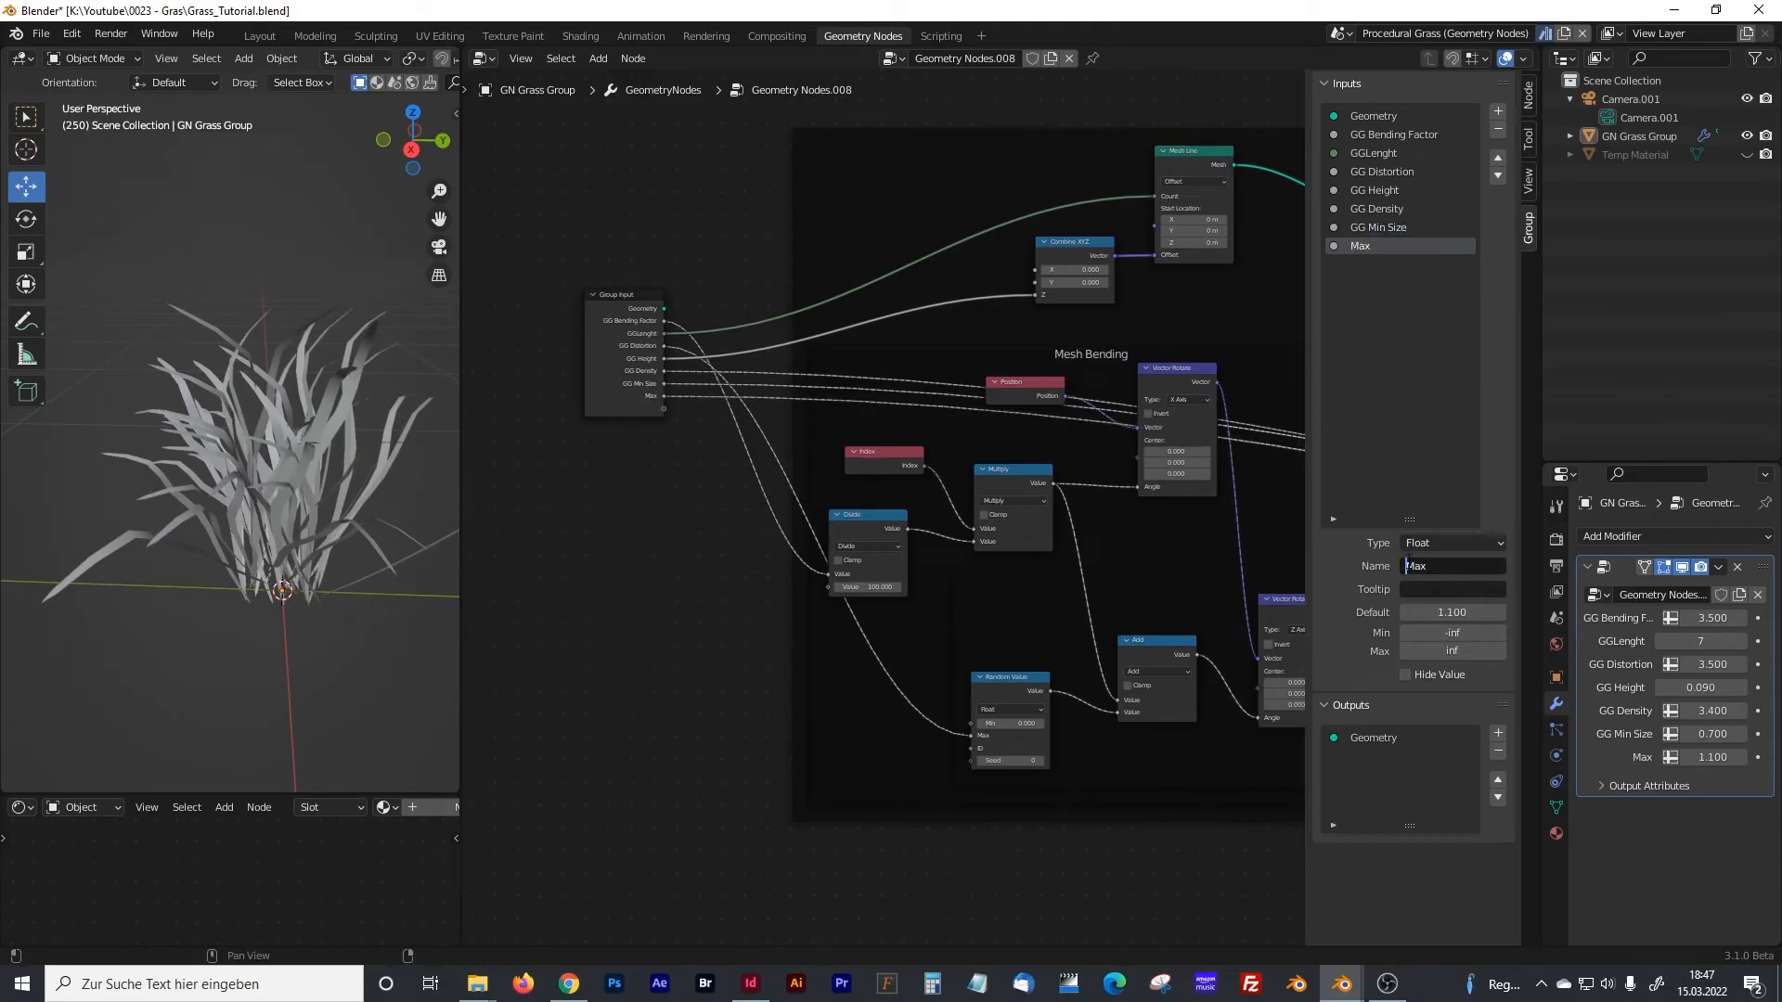
{"action": "type", "text": "GG Max Size"}
{"action": "key", "text": "Return"}
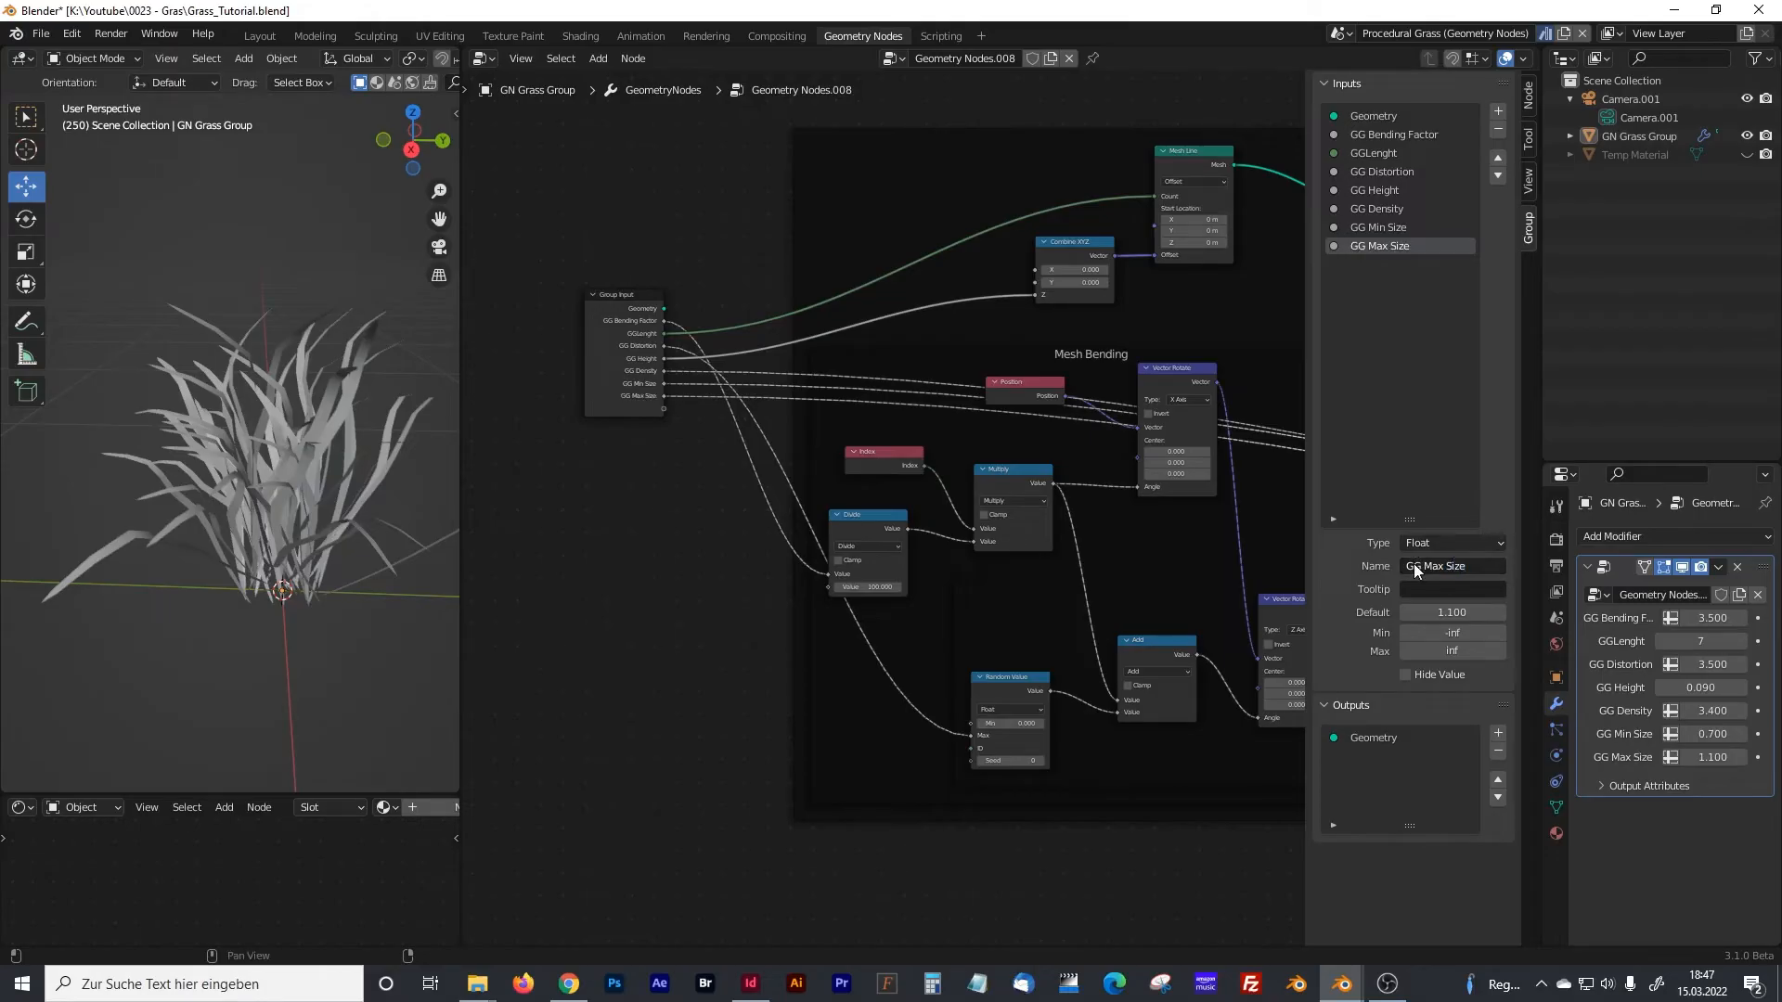
- Expose the Distribute Points on Faces node's Seed as a group input named "GG Seed"
{"action": "middle_click_drag", "start_coordinate": [1085, 480], "coordinate": [861, 501]}
{"action": "middle_click_drag", "start_coordinate": [1175, 448], "coordinate": [863, 475]}
{"action": "middle_click_drag", "start_coordinate": [1155, 478], "coordinate": [603, 493]}
{"action": "middle_click_drag", "start_coordinate": [1248, 473], "coordinate": [593, 465]}
{"action": "scroll", "coordinate": [1125, 505], "scroll_direction": "up", "scroll_amount": 5}
{"action": "left_click_drag", "start_coordinate": [1062, 582], "coordinate": [801, 476]}
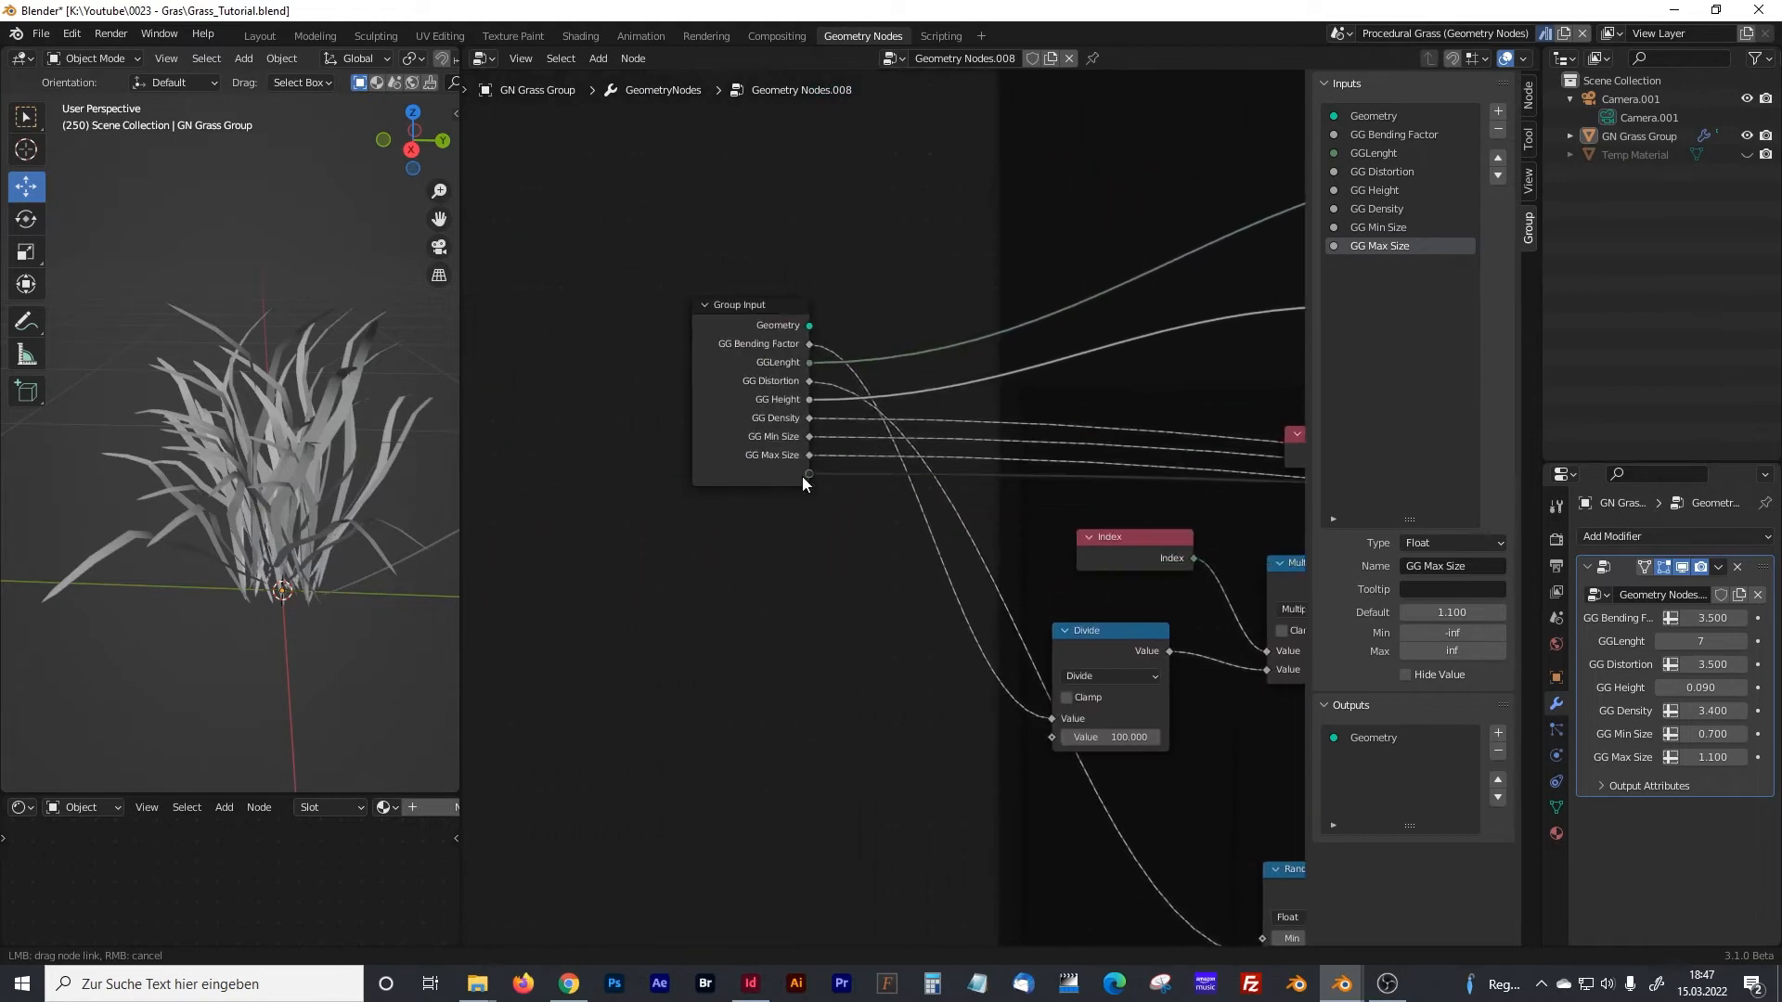
{"action": "left_click", "coordinate": [1410, 567]}
{"action": "left_click", "coordinate": [1407, 566]}
{"action": "type", "text": "GG Seed"}
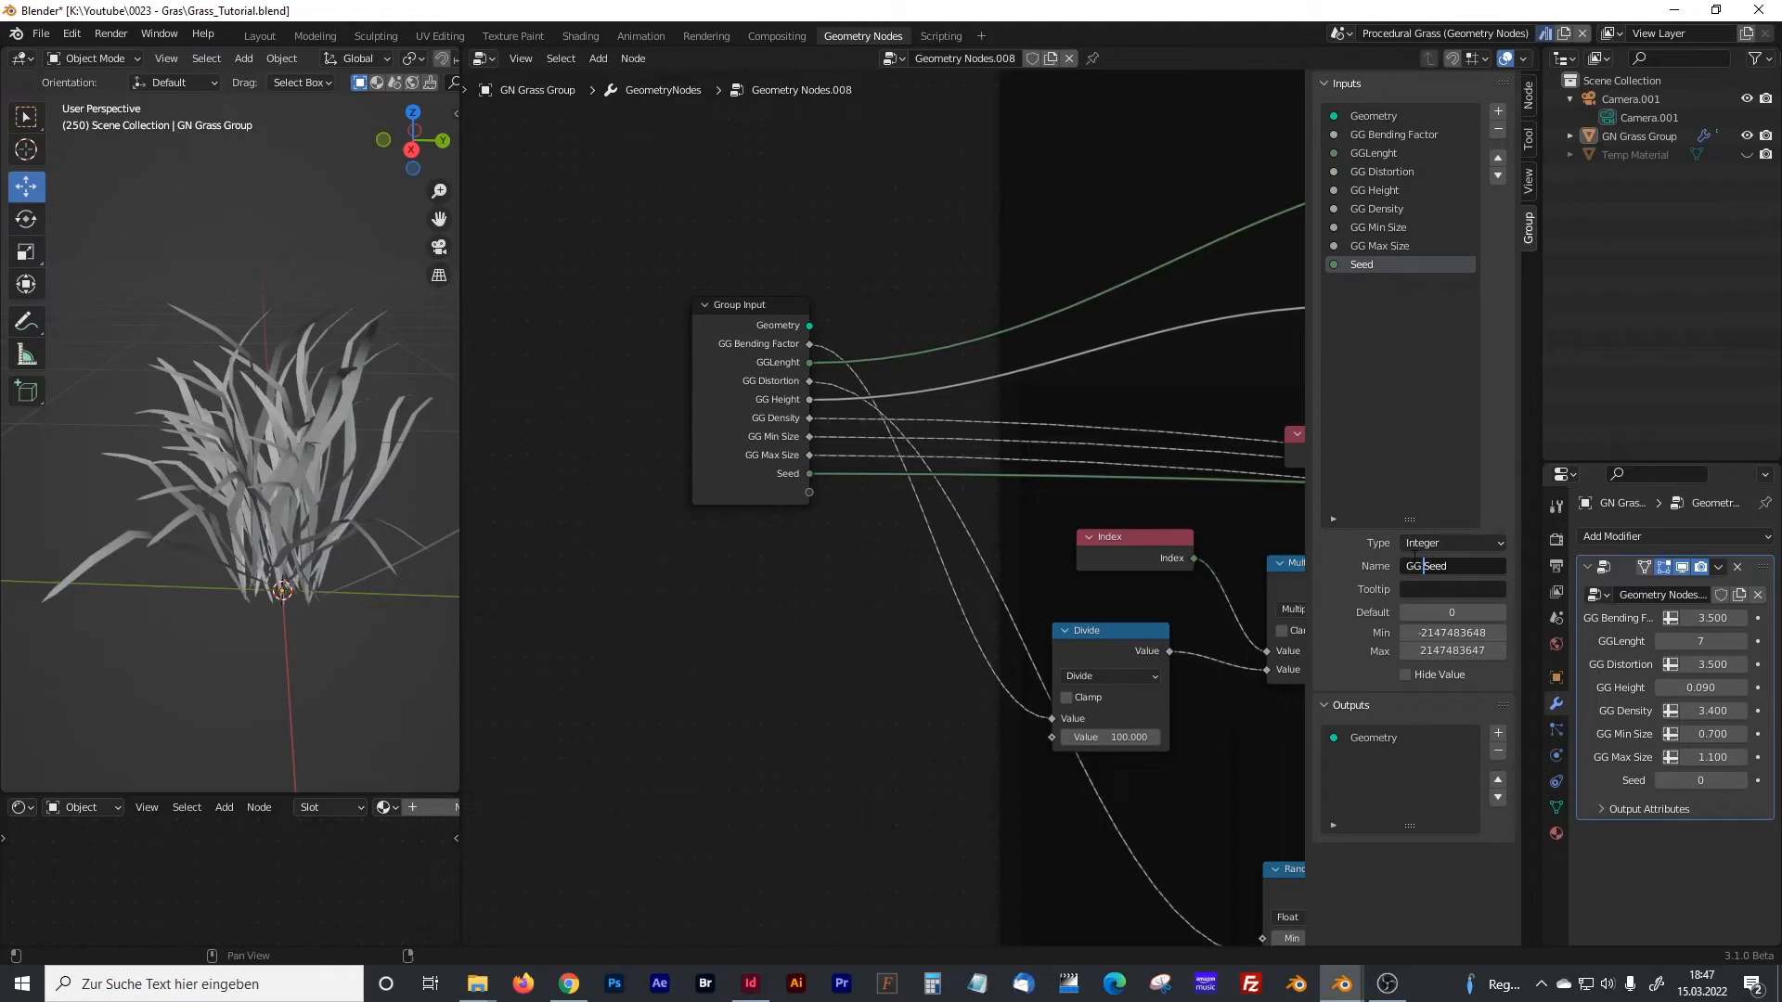
{"action": "key", "text": "Return"}
- Duplicate the whole framed grass node setup of GN Grass Group, without Group Input and Output, and place the copy below the original
{"action": "left_click", "coordinate": [1640, 138]}
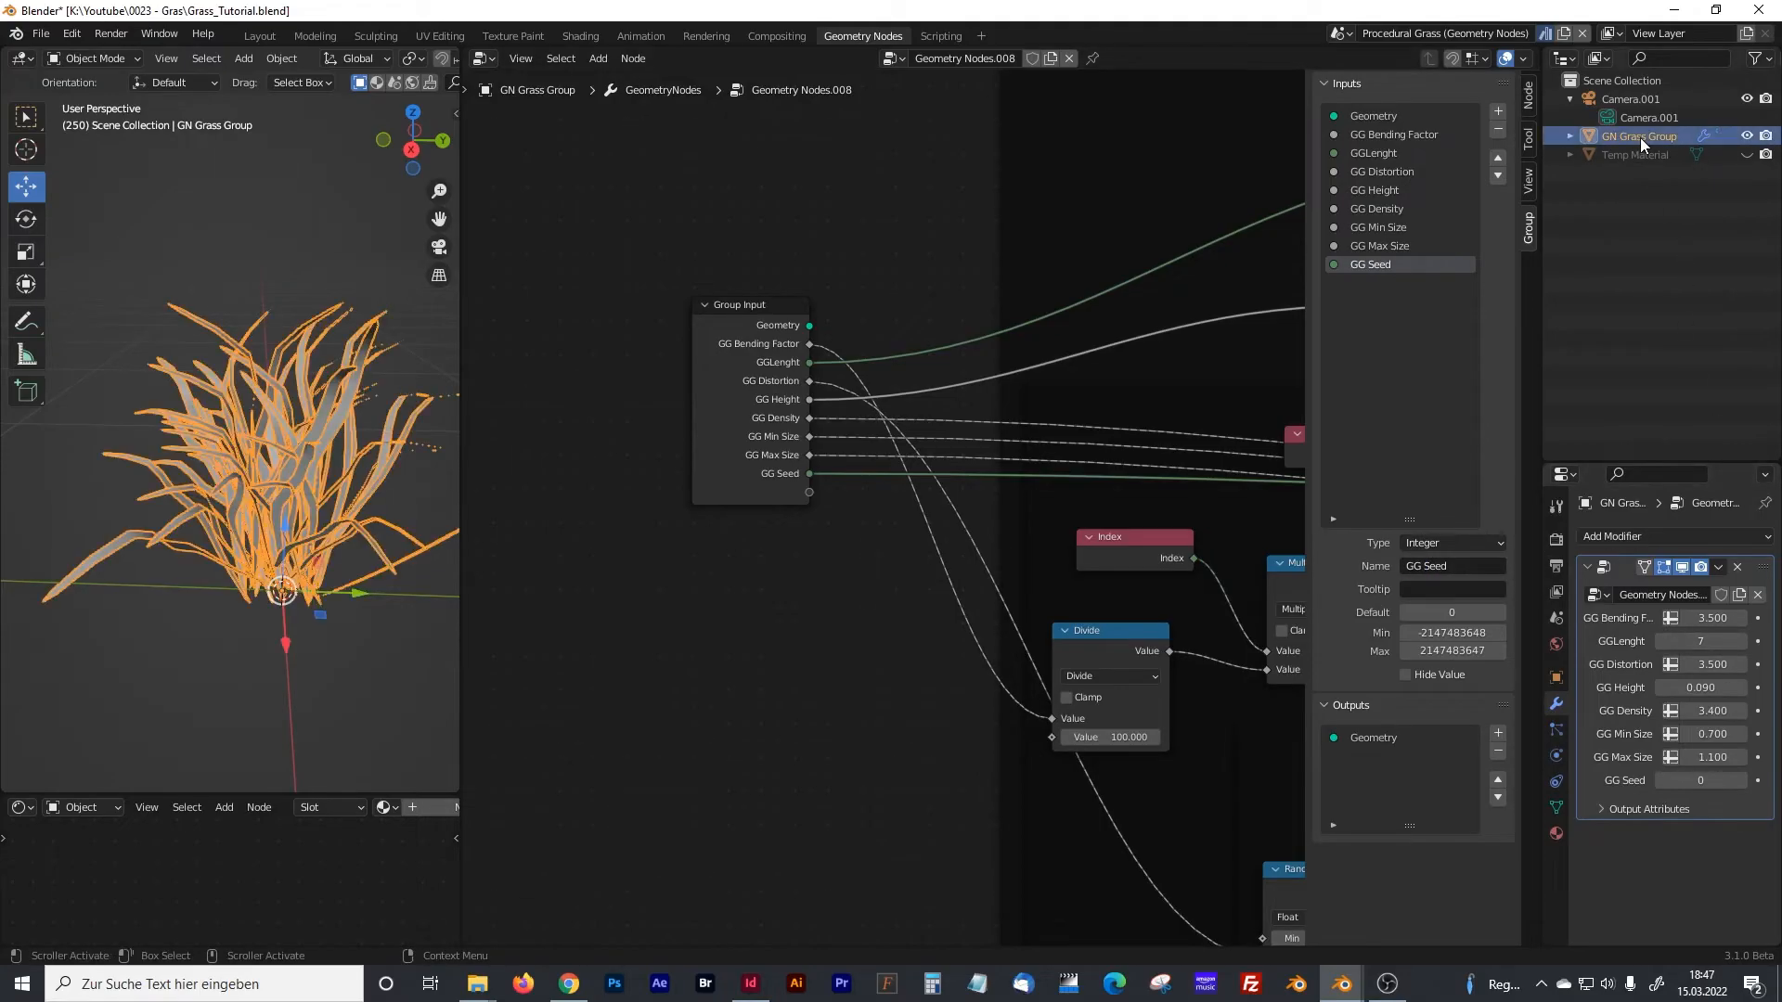
{"action": "scroll", "coordinate": [922, 505], "scroll_direction": "down", "scroll_amount": 4}
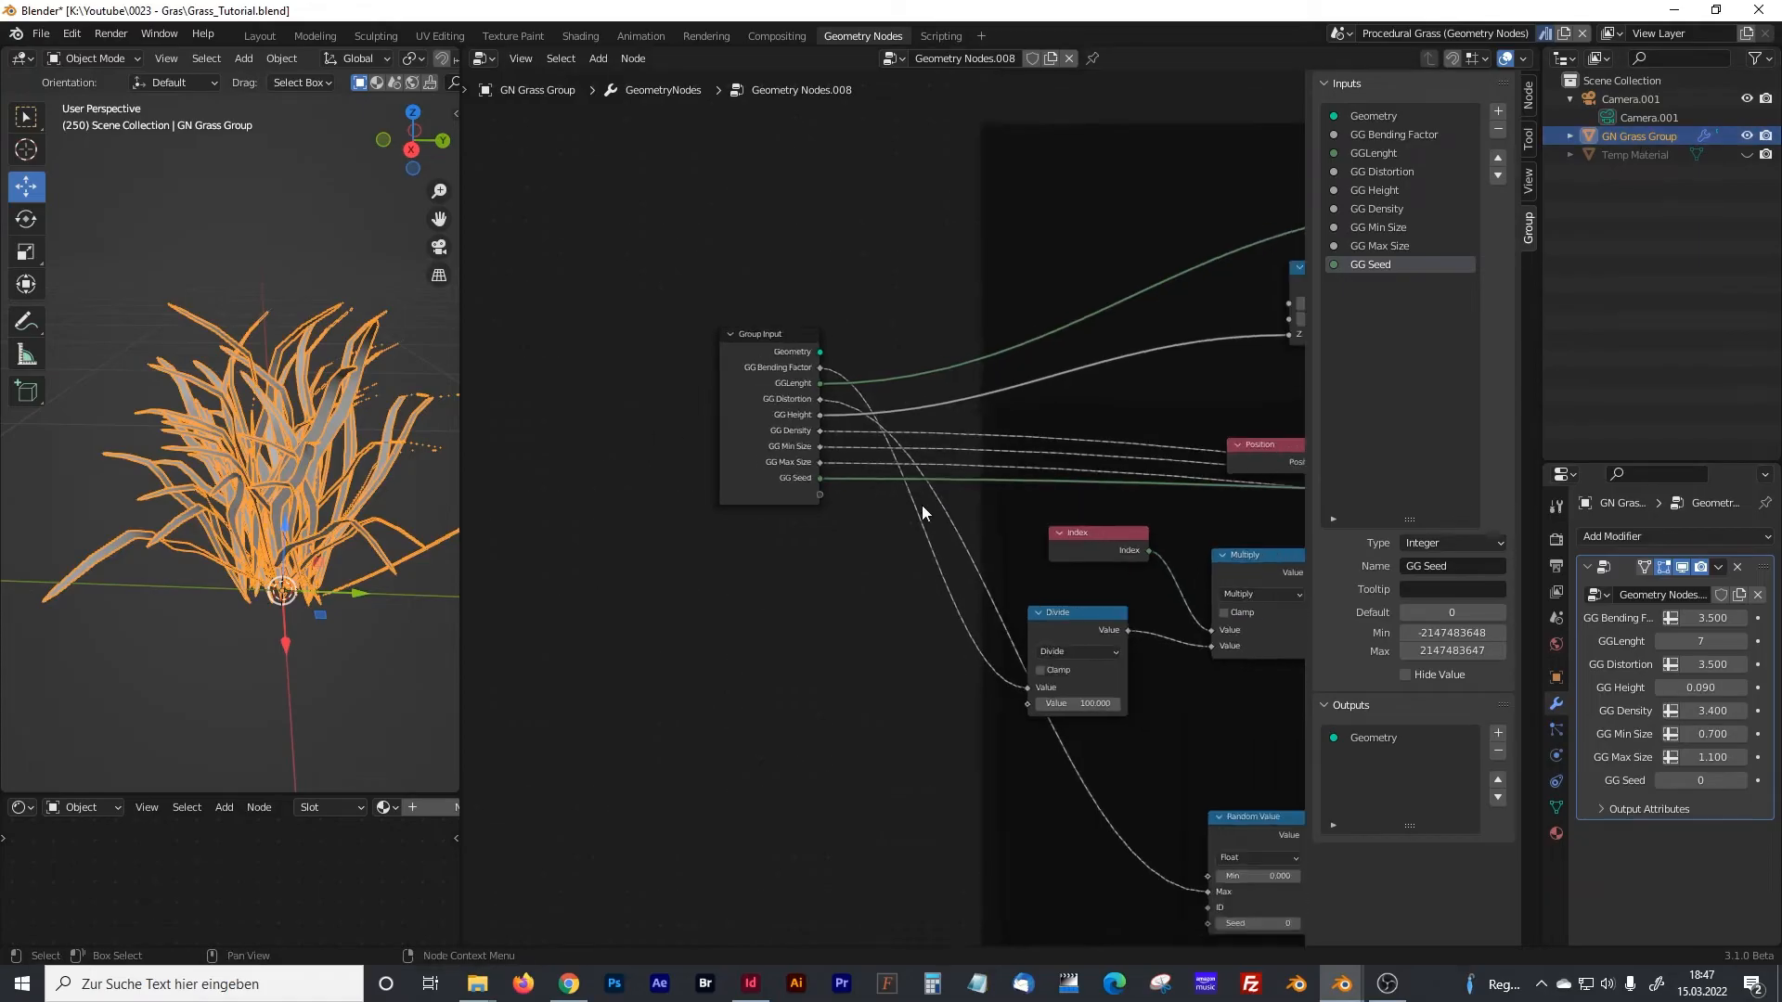
{"action": "scroll", "coordinate": [921, 505], "scroll_direction": "down", "scroll_amount": 5}
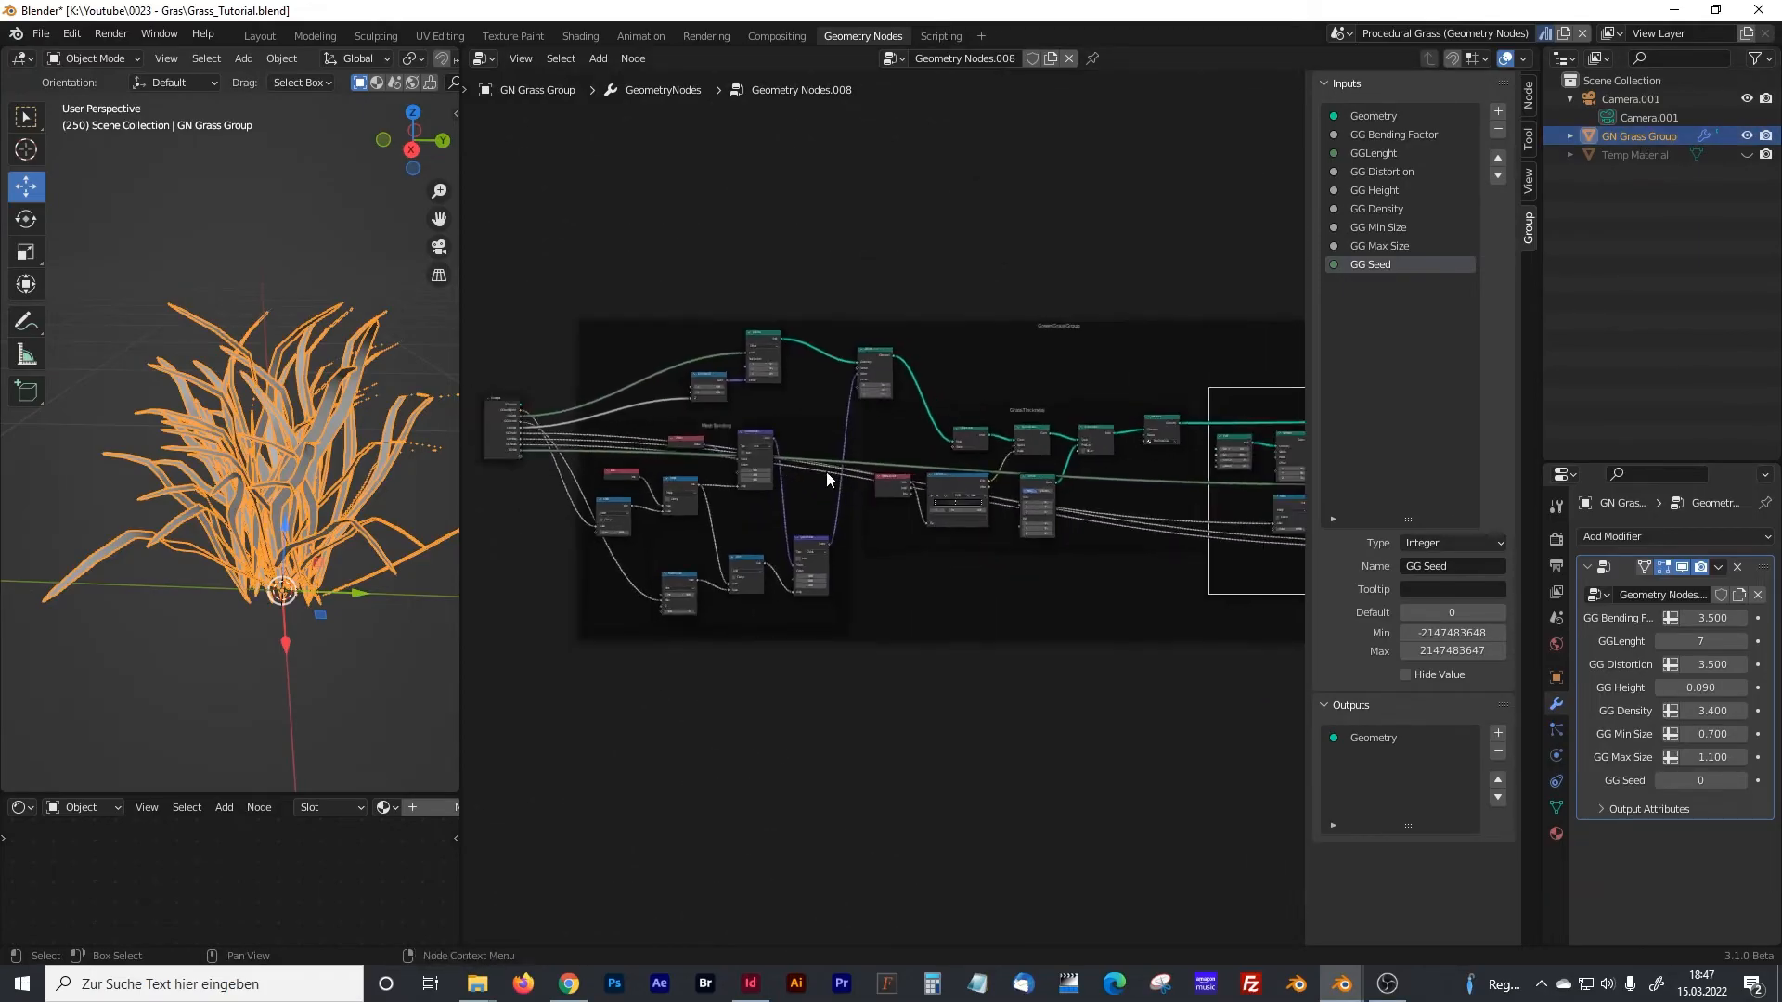
{"action": "middle_click_drag", "start_coordinate": [939, 489], "coordinate": [841, 484]}
{"action": "left_click_drag", "start_coordinate": [573, 351], "coordinate": [1234, 627]}
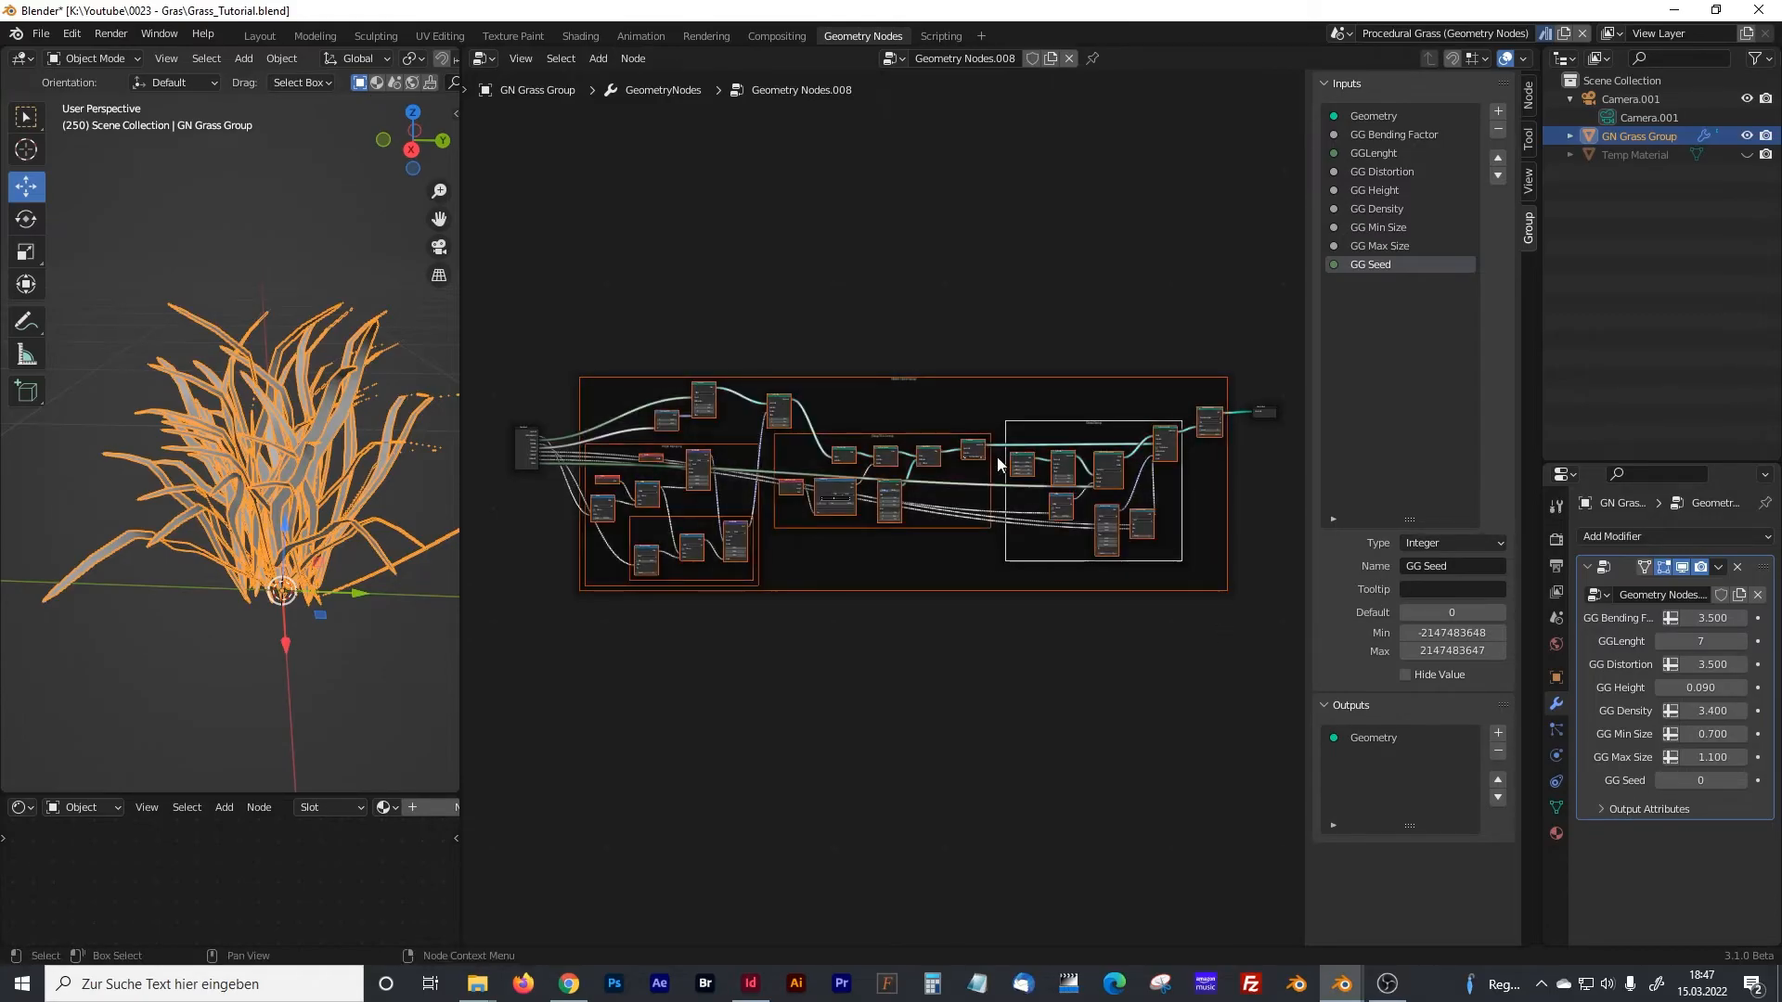
{"action": "key", "text": "shift+d"}
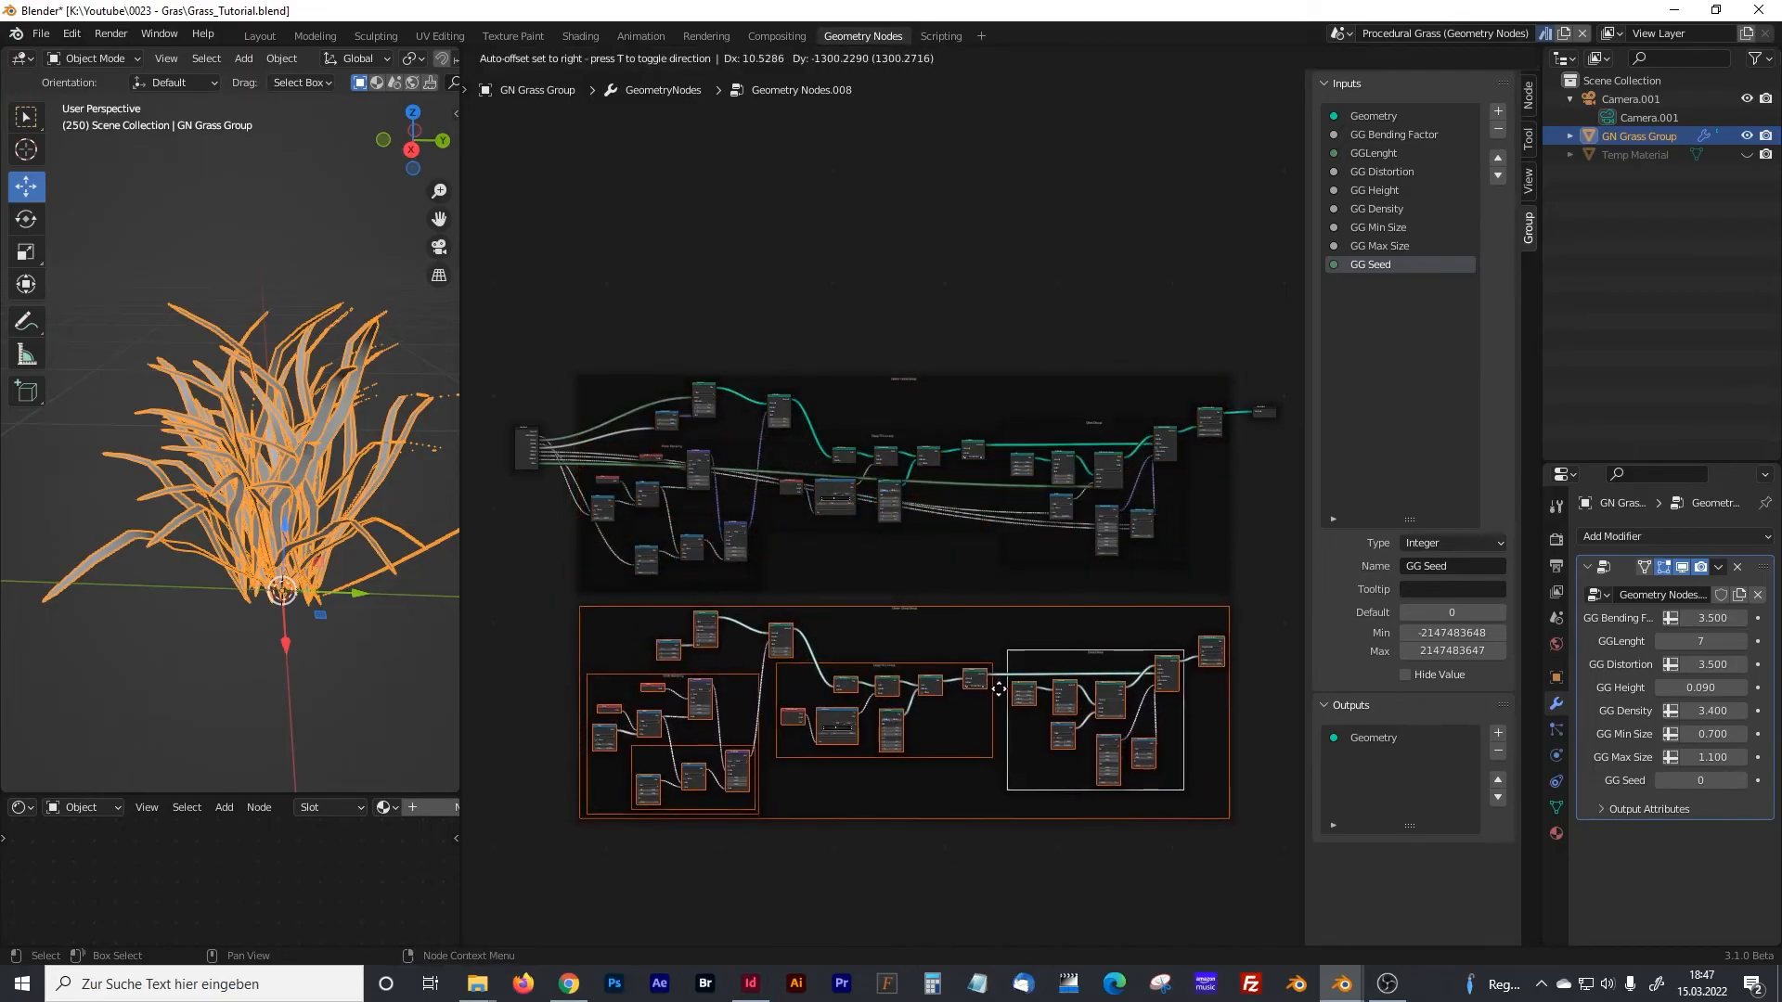
{"action": "left_click", "coordinate": [999, 693]}
{"action": "left_click", "coordinate": [784, 362]}
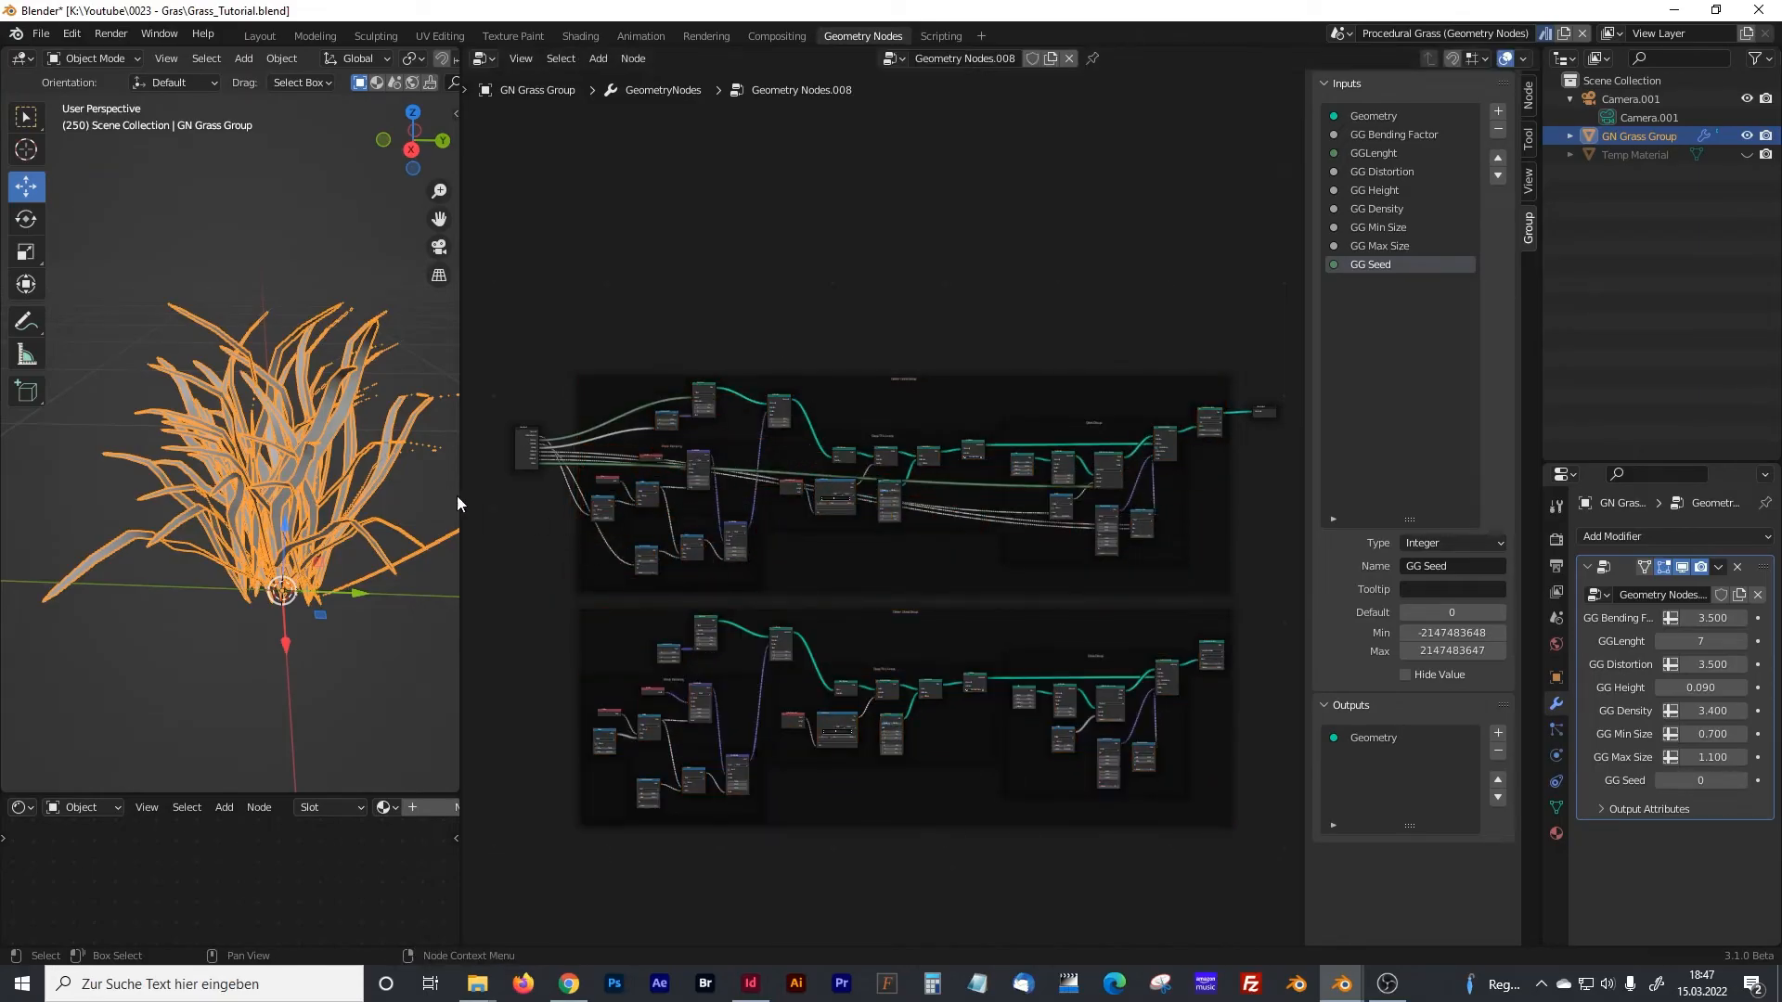
- Widen the node editor and move the Group Input node lower, toward the gap between the original and duplicated frames
{"action": "left_click_drag", "start_coordinate": [457, 496], "coordinate": [378, 495]}
{"action": "scroll", "coordinate": [508, 615], "scroll_direction": "up", "scroll_amount": 1}
{"action": "scroll", "coordinate": [509, 616], "scroll_direction": "up", "scroll_amount": 4}
{"action": "middle_click_drag", "start_coordinate": [547, 614], "coordinate": [805, 447]}
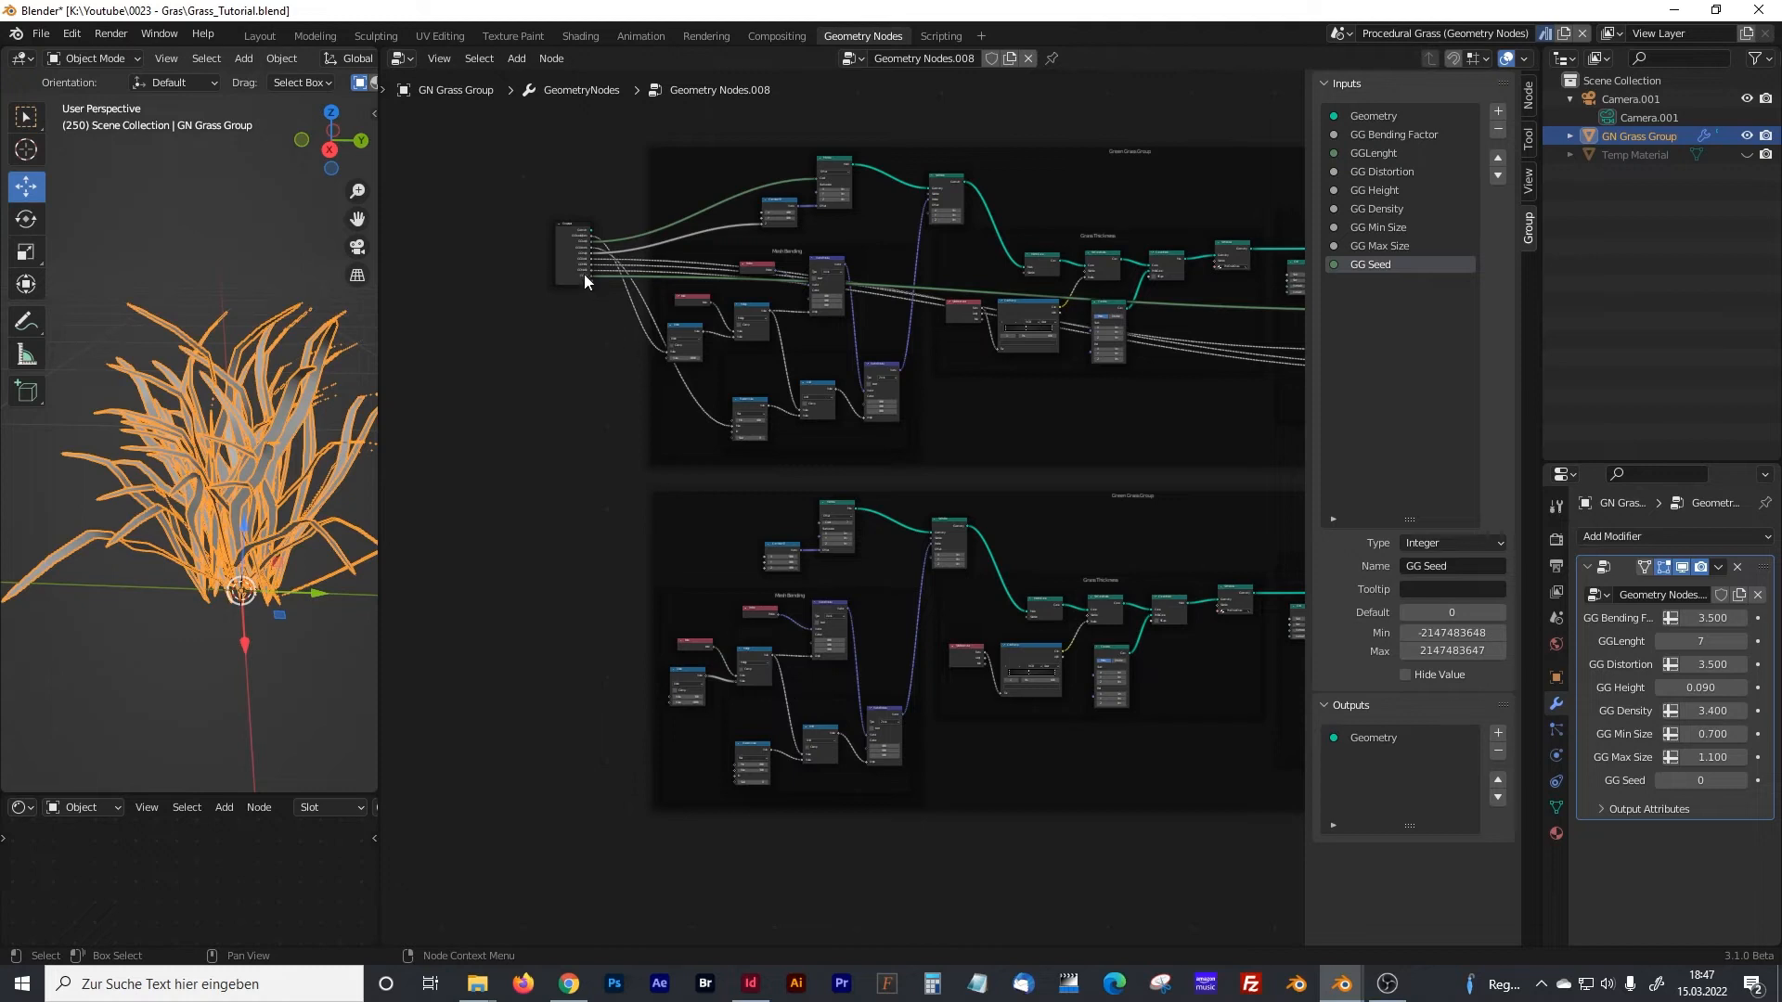
{"action": "left_click_drag", "start_coordinate": [575, 224], "coordinate": [504, 328]}
- Assign the Proc Brown Grass material in the duplicated setup's Set Material node
{"action": "scroll", "coordinate": [926, 577], "scroll_direction": "up", "scroll_amount": 5}
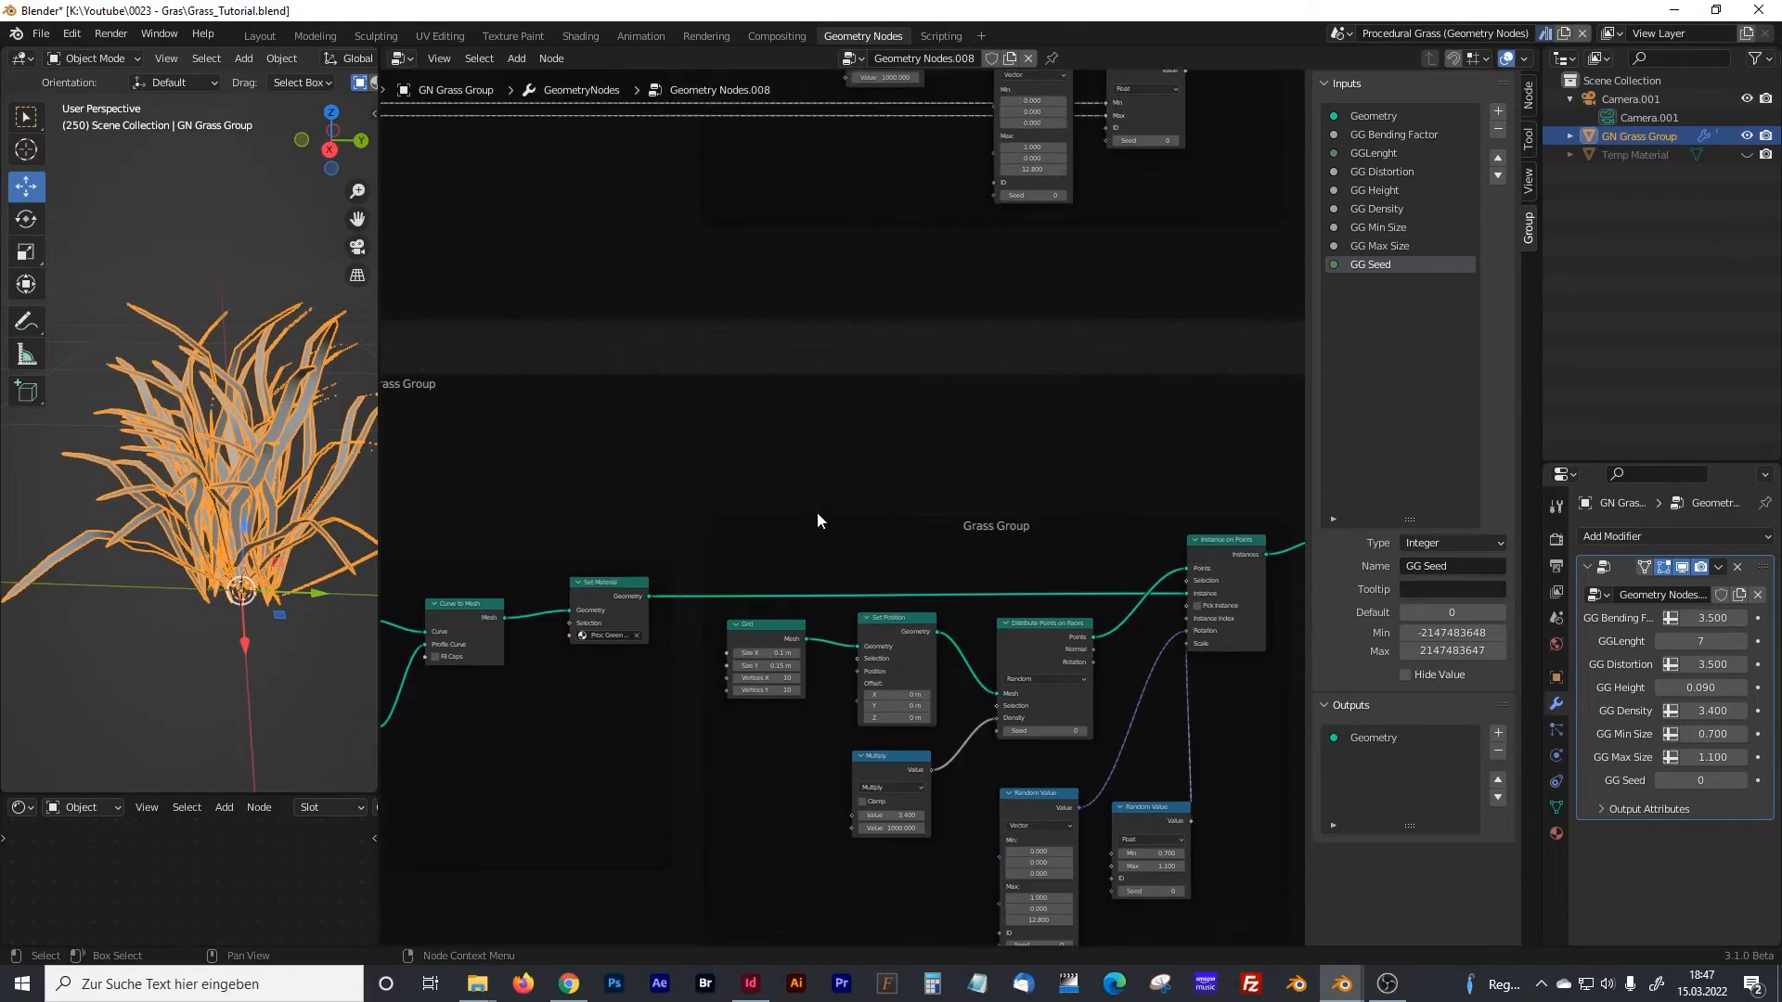
{"action": "scroll", "coordinate": [831, 571], "scroll_direction": "up", "scroll_amount": 3}
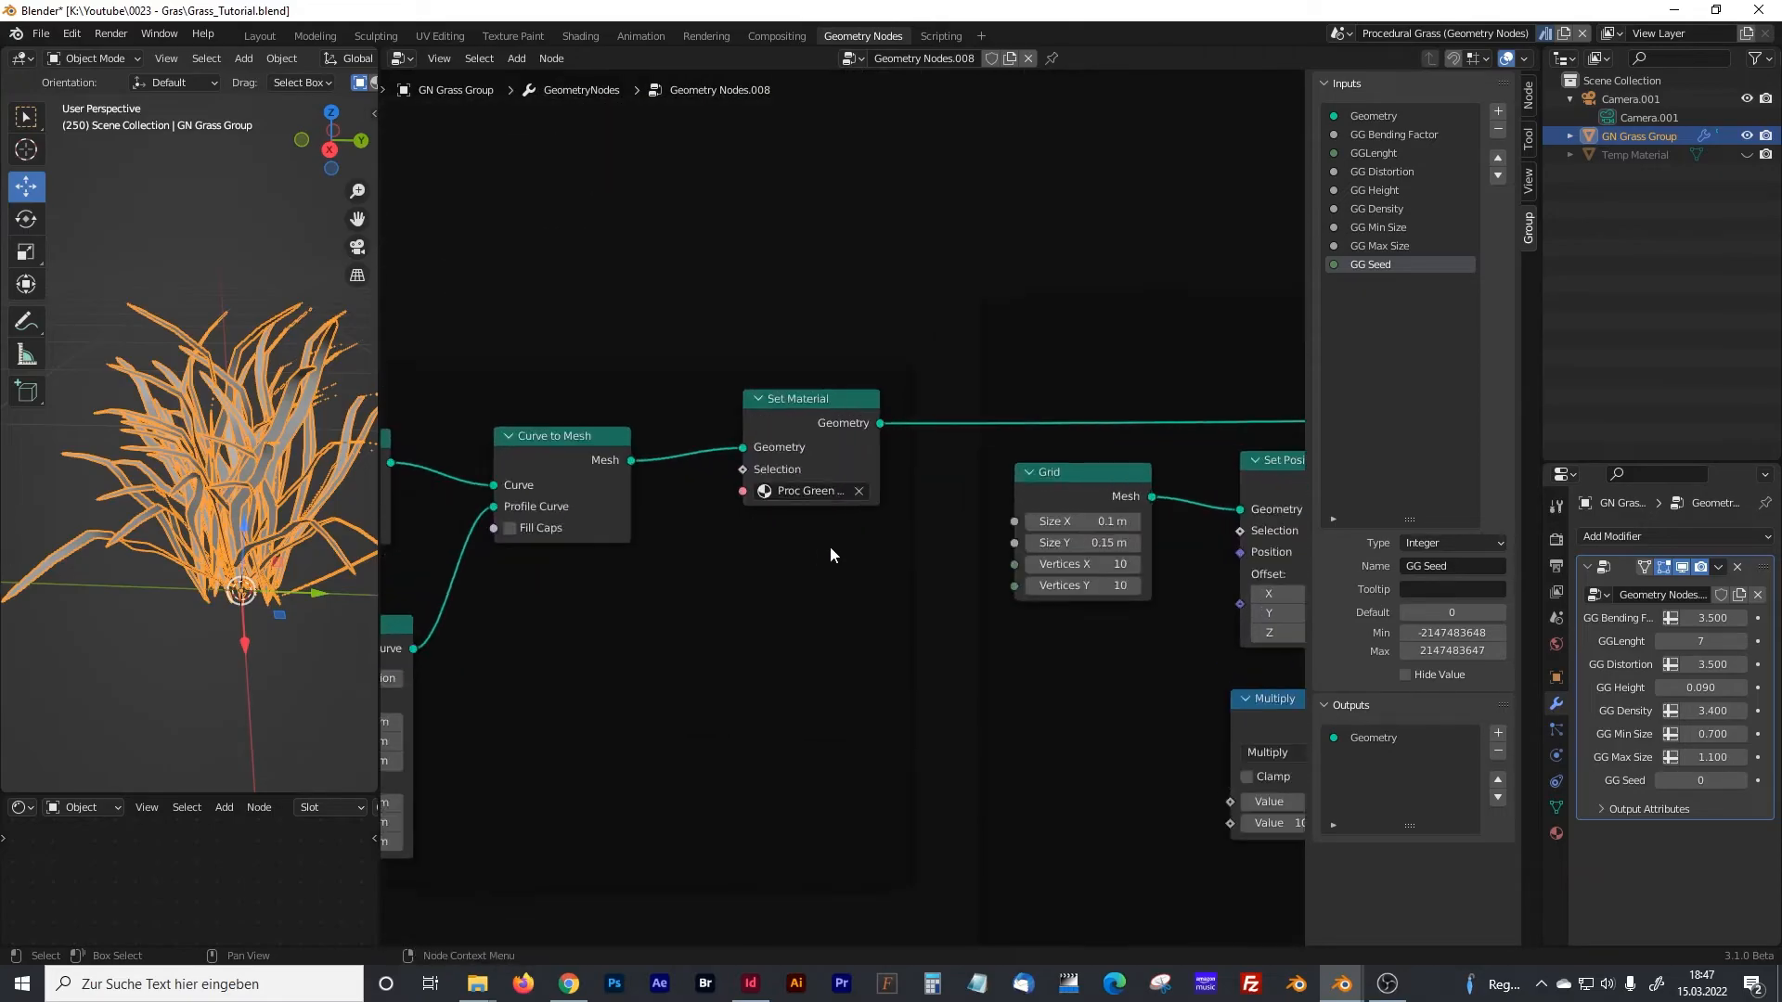
{"action": "left_click", "coordinate": [805, 482]}
{"action": "type", "text": "proc"}
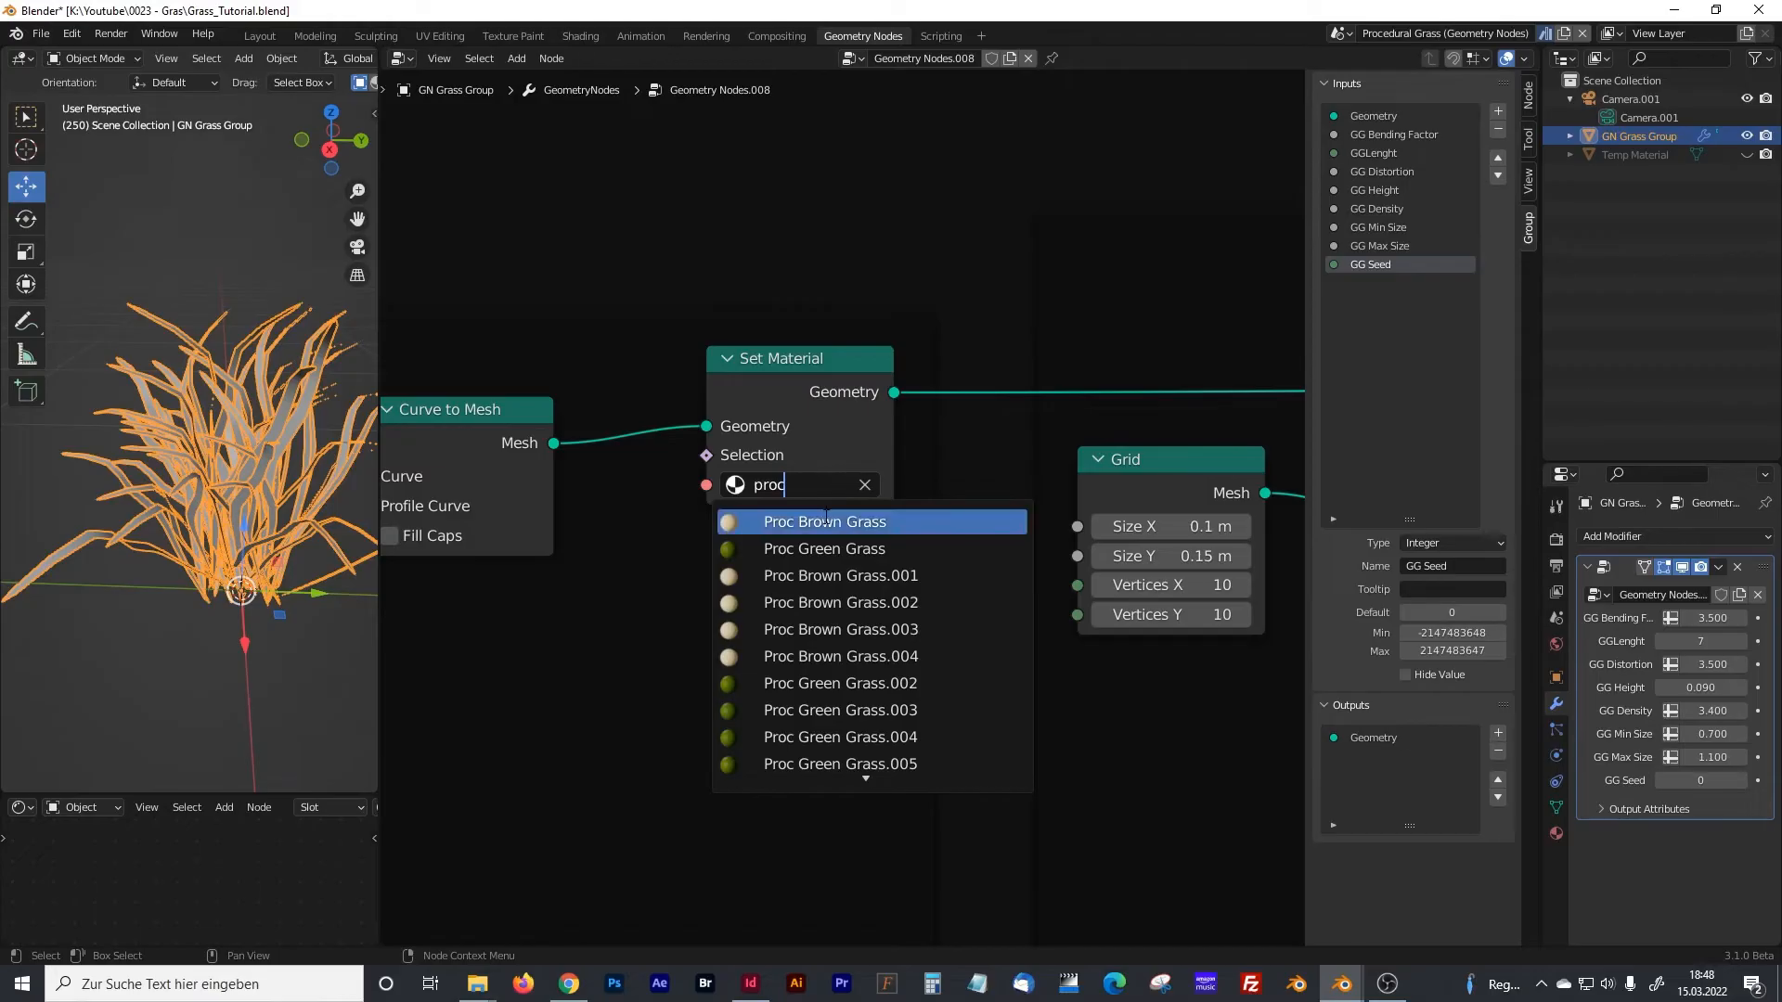
{"action": "left_click", "coordinate": [826, 520]}
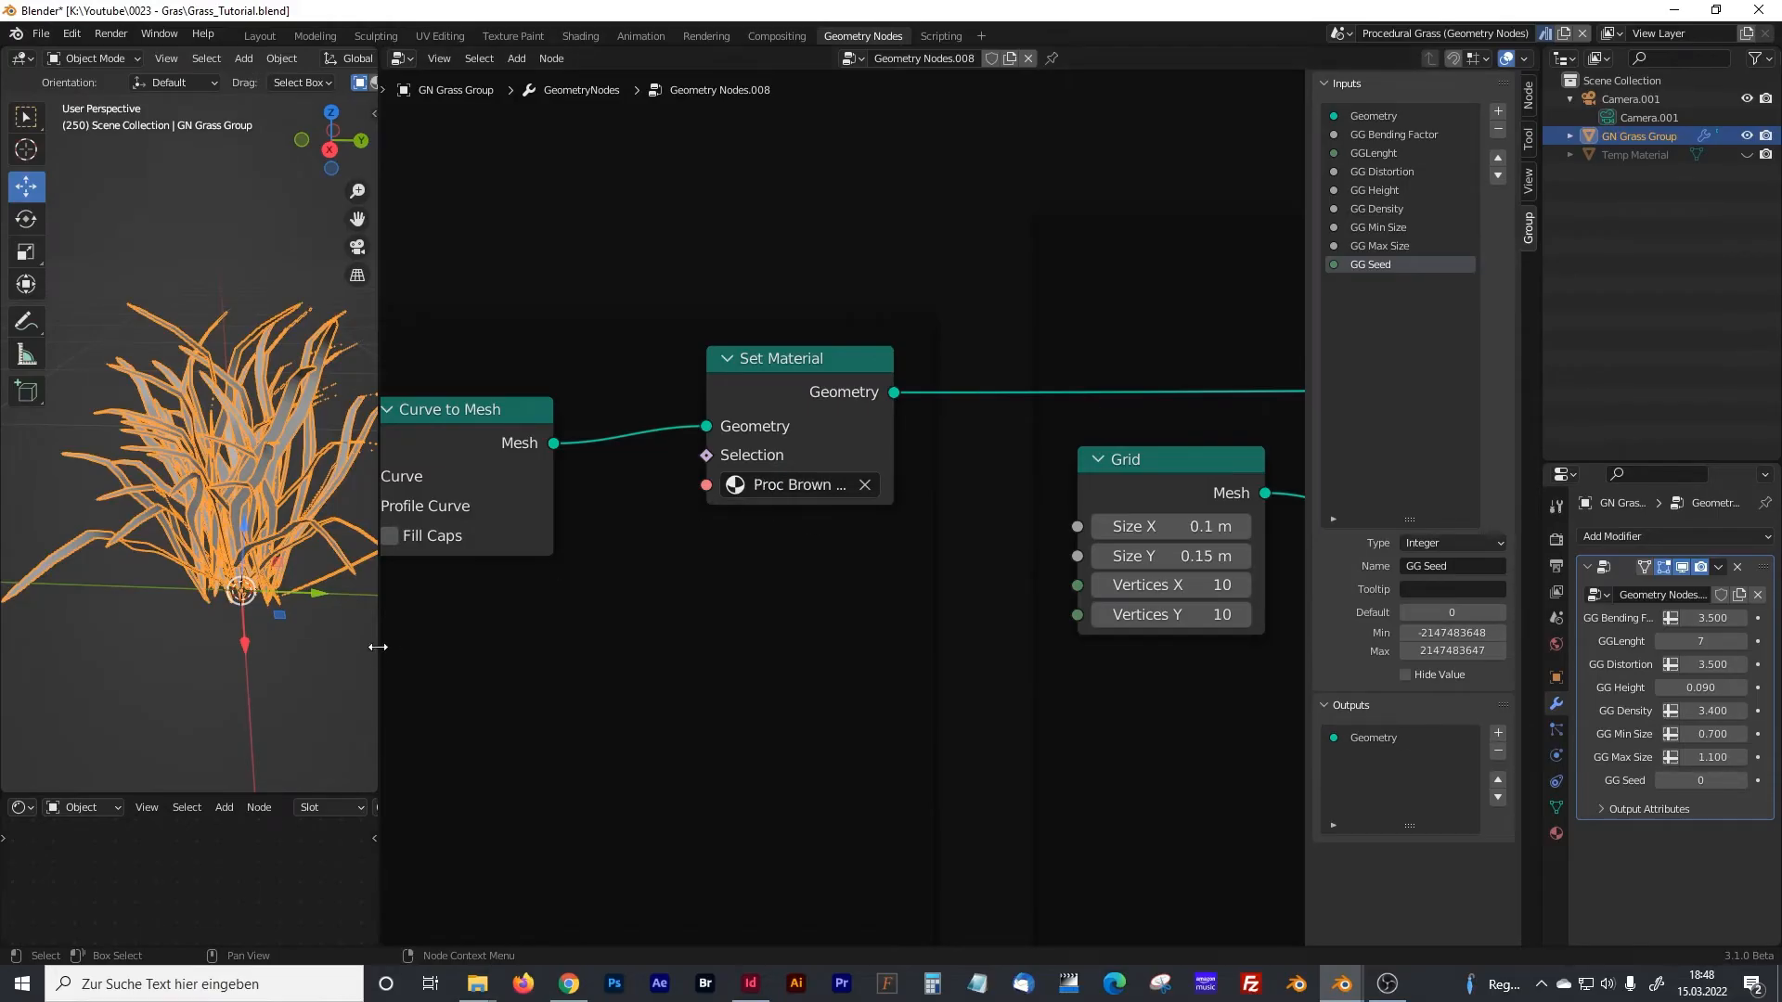
- Select the Temp Material object, enlarge the shader editor and load the Proc Brown Grass material into its slot
{"action": "left_click", "coordinate": [1611, 158]}
{"action": "left_click_drag", "start_coordinate": [381, 351], "coordinate": [915, 382]}
{"action": "left_click_drag", "start_coordinate": [728, 797], "coordinate": [627, 300]}
{"action": "left_click", "coordinate": [471, 284]}
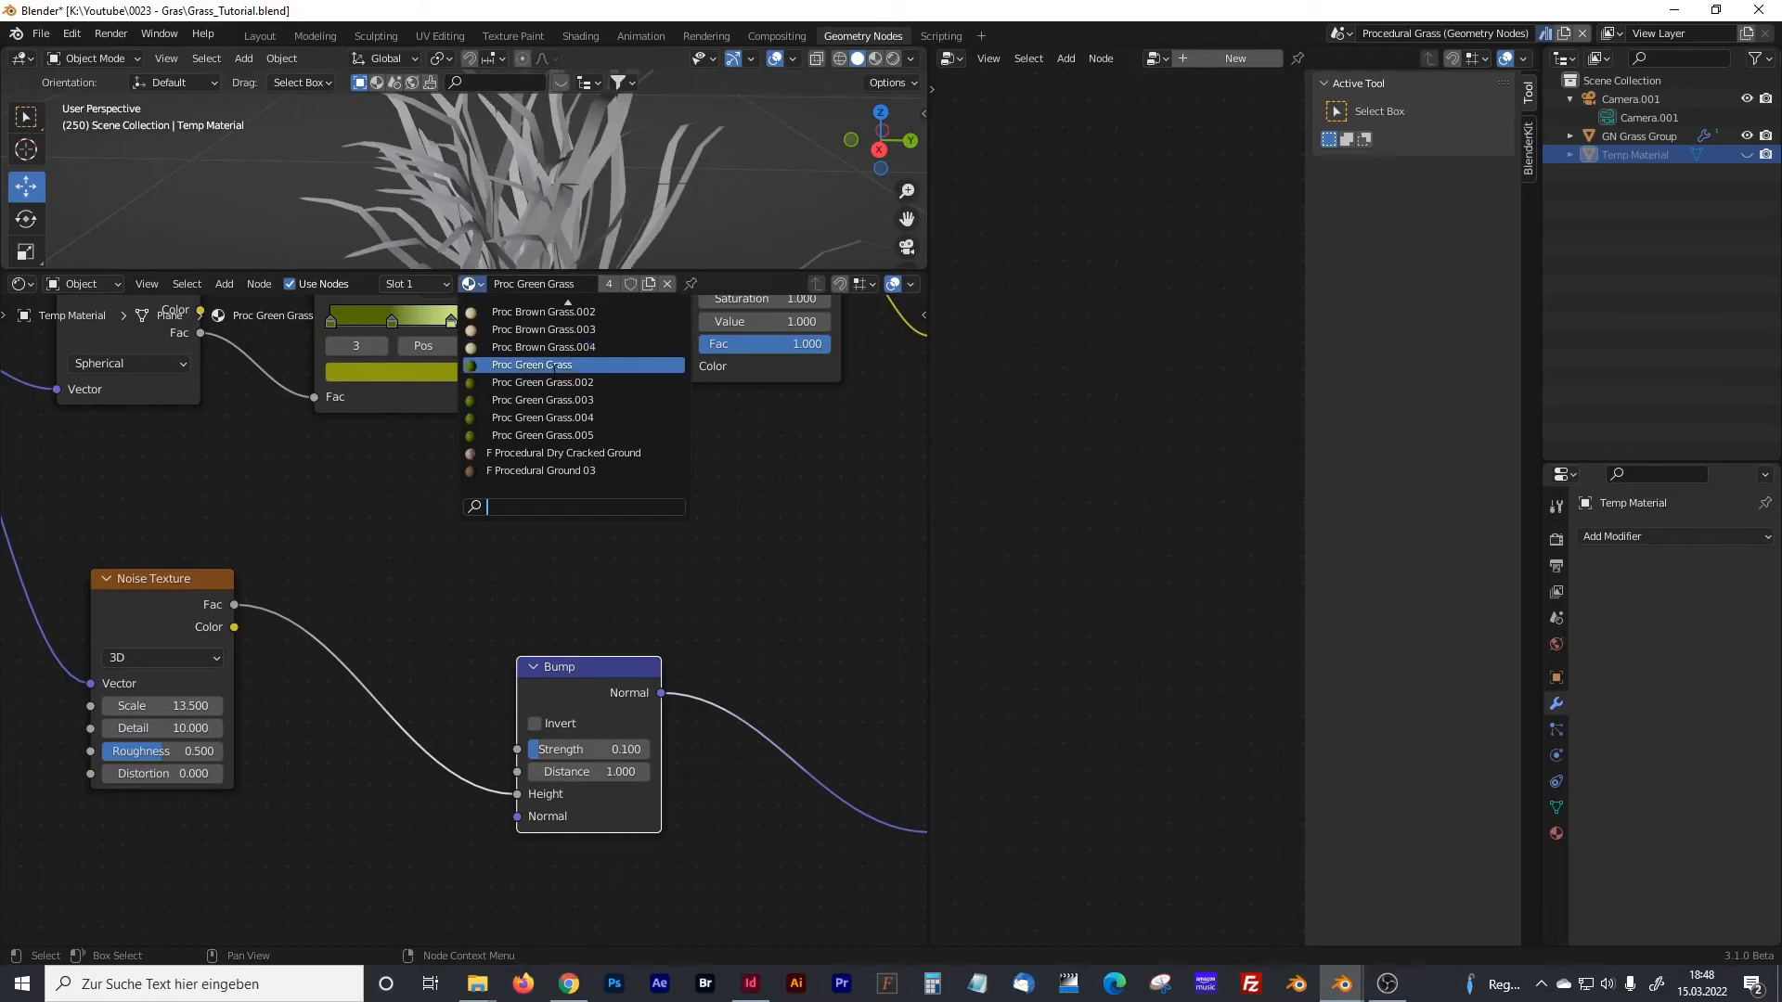
{"action": "scroll", "coordinate": [566, 313], "scroll_direction": "up", "scroll_amount": 2}
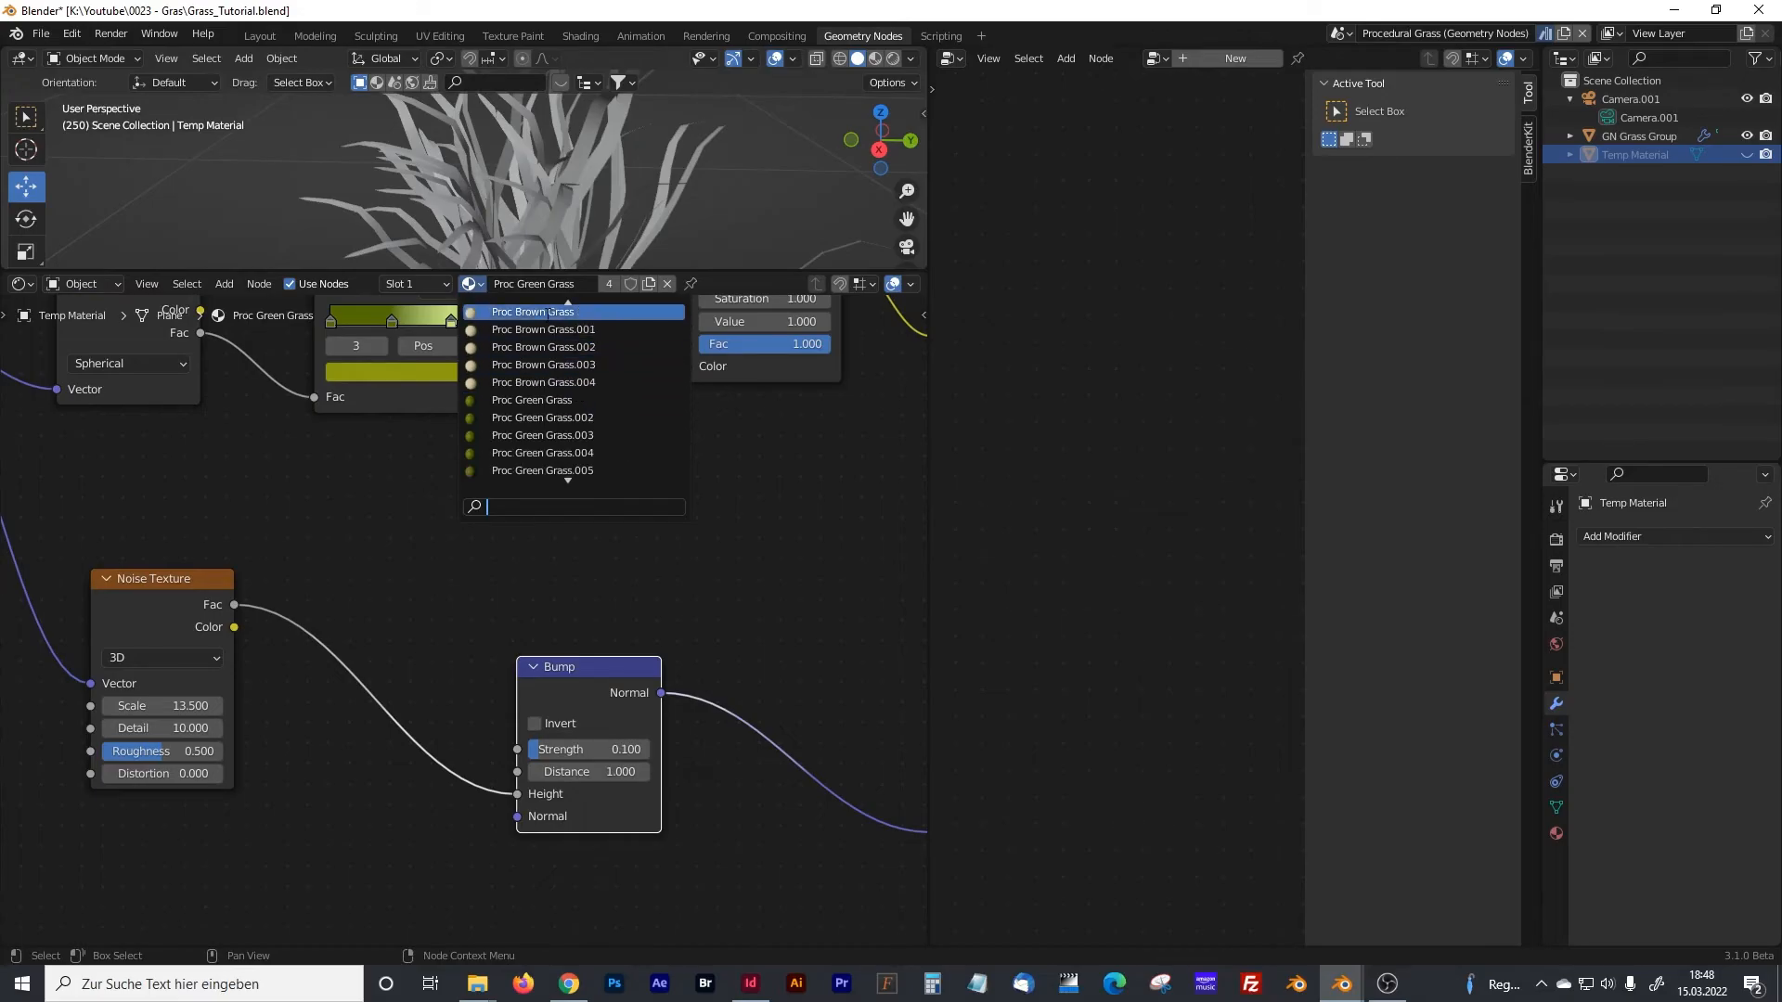
{"action": "left_click", "coordinate": [564, 311]}
- Delete the spare shader nodes lying below the main Proc Brown Grass node tree and frame the remaining nodes
{"action": "scroll", "coordinate": [561, 532], "scroll_direction": "down", "scroll_amount": 8}
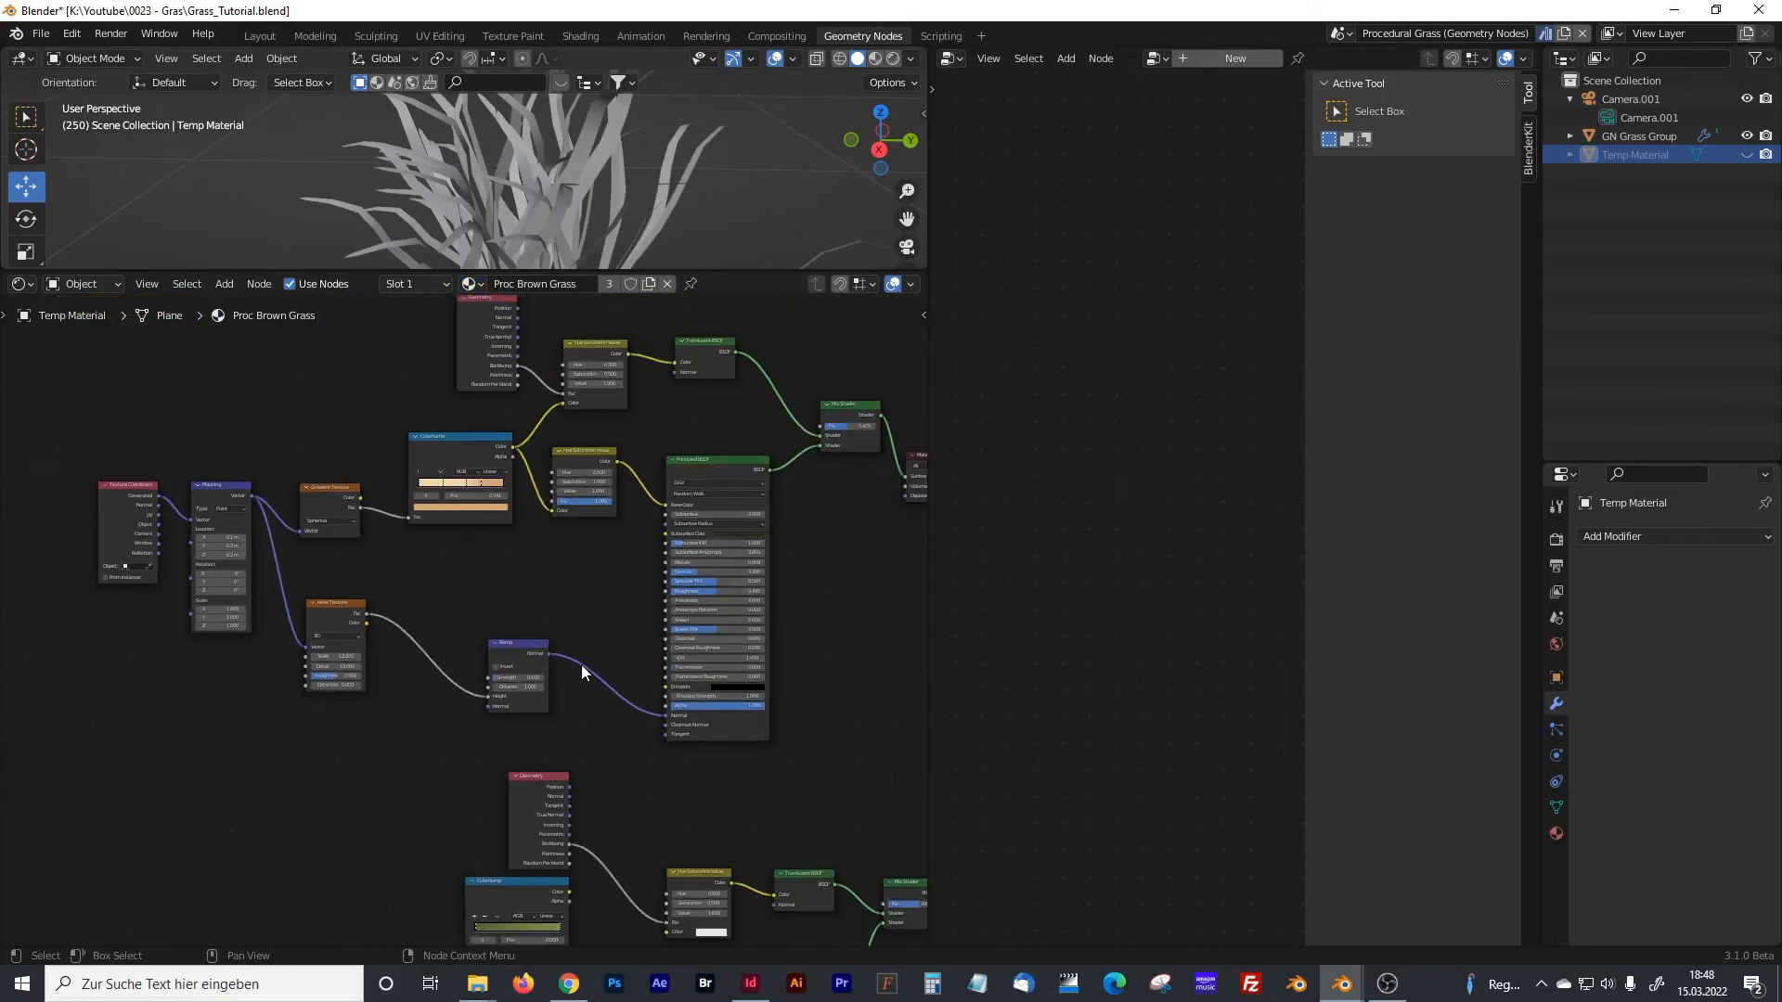
{"action": "middle_click_drag", "start_coordinate": [382, 788], "coordinate": [338, 559]}
{"action": "left_click_drag", "start_coordinate": [175, 505], "coordinate": [815, 873]}
{"action": "key", "text": "Delete"}
{"action": "key", "text": "Home"}
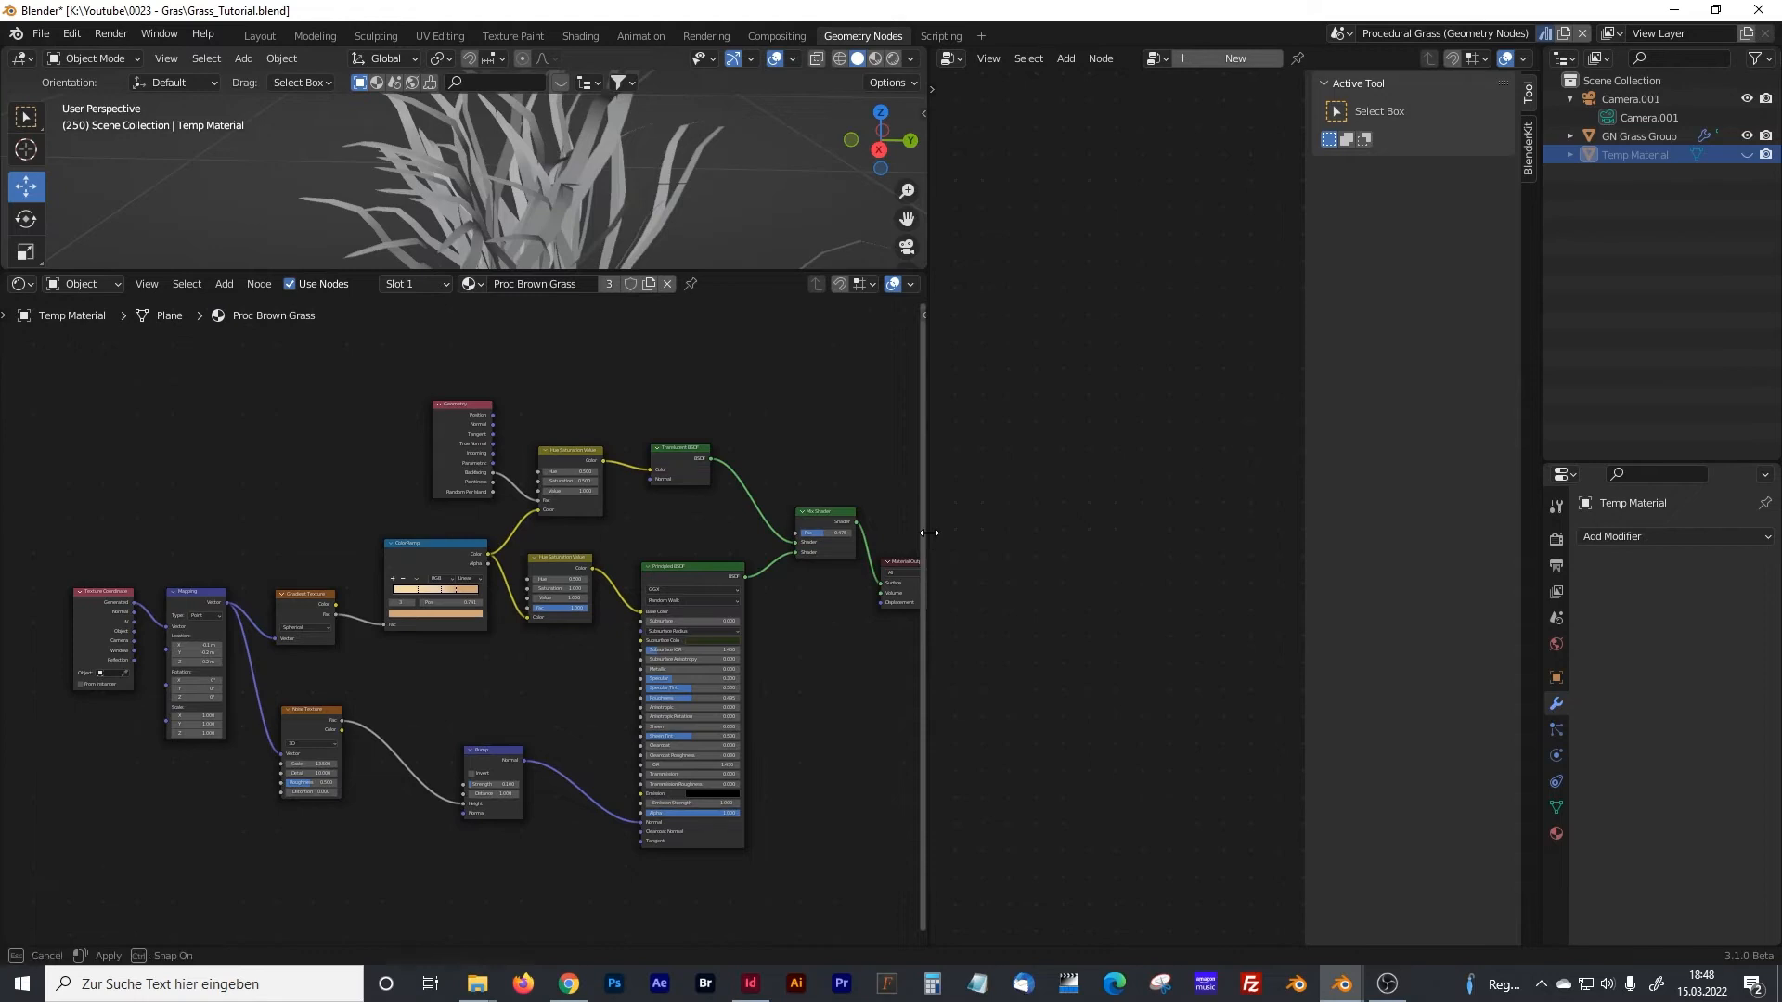
- Examine the Proc Brown Grass shader from Texture Coordinate through ColorRamp, Hue Saturation Value and Principled BSDF to Material Output
{"action": "left_click_drag", "start_coordinate": [927, 531], "coordinate": [1011, 537]}
{"action": "scroll", "coordinate": [449, 592], "scroll_direction": "up", "scroll_amount": 8}
{"action": "middle_click_drag", "start_coordinate": [185, 511], "coordinate": [599, 430]}
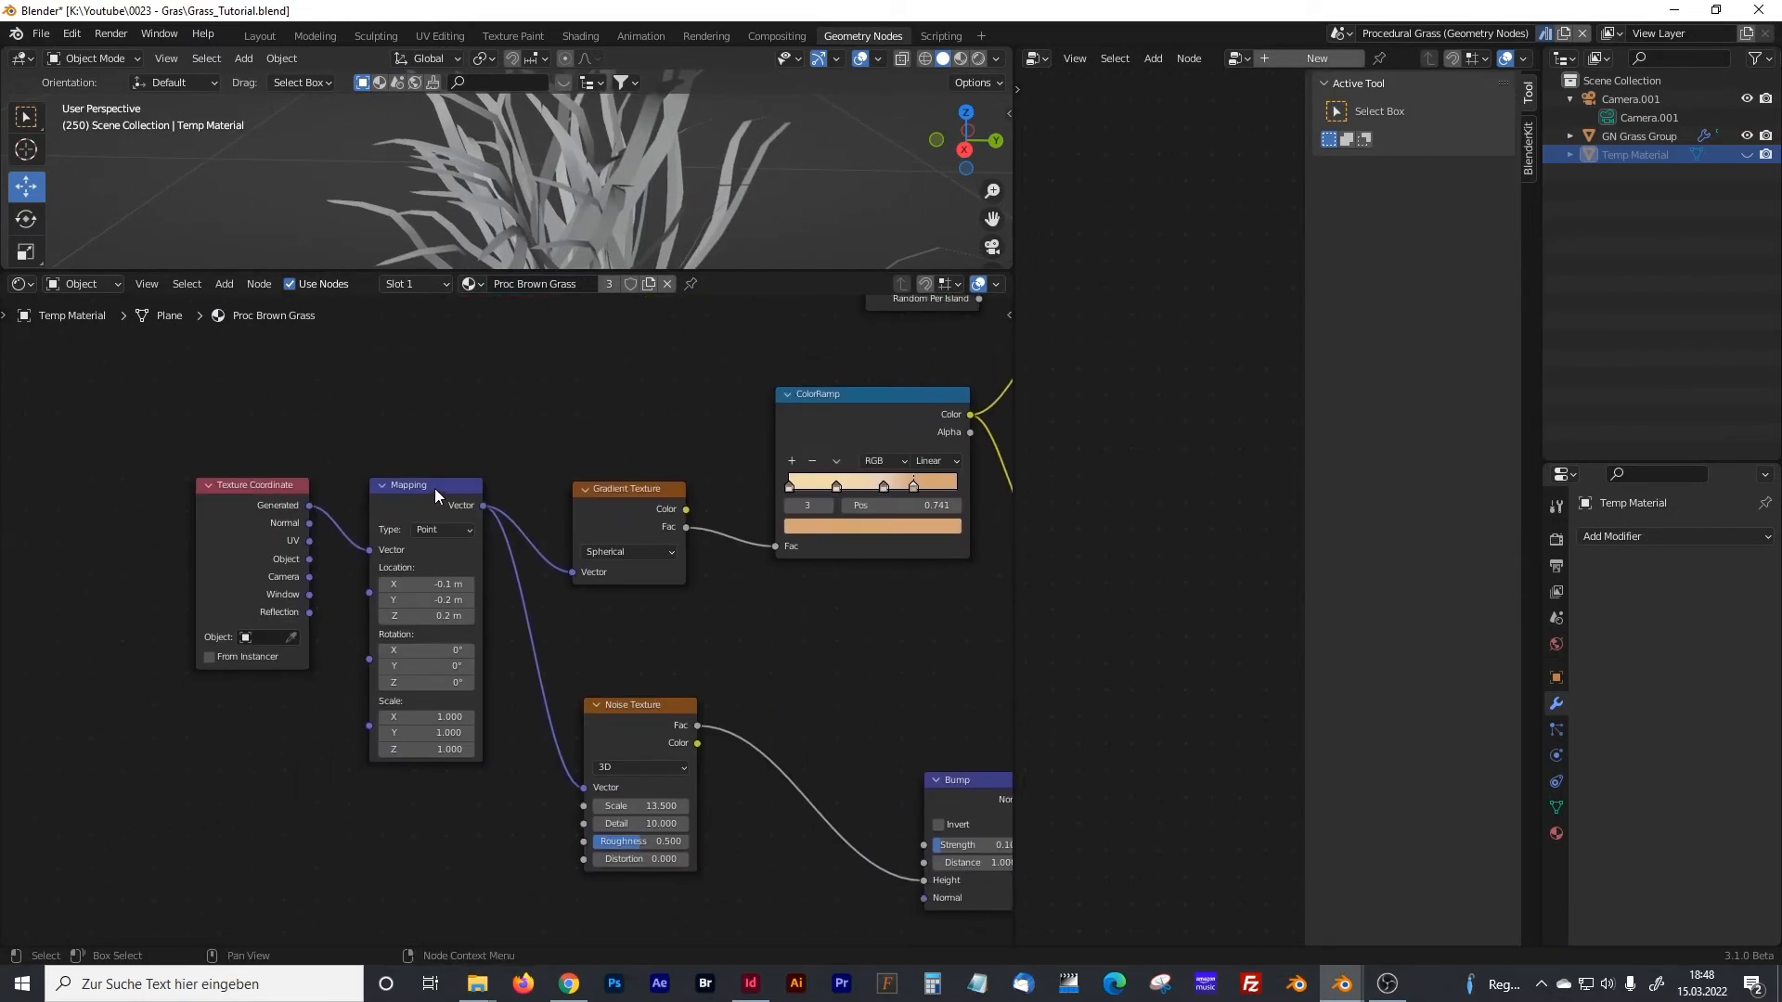
{"action": "middle_click_drag", "start_coordinate": [774, 608], "coordinate": [435, 577]}
{"action": "middle_click_drag", "start_coordinate": [666, 612], "coordinate": [429, 864]}
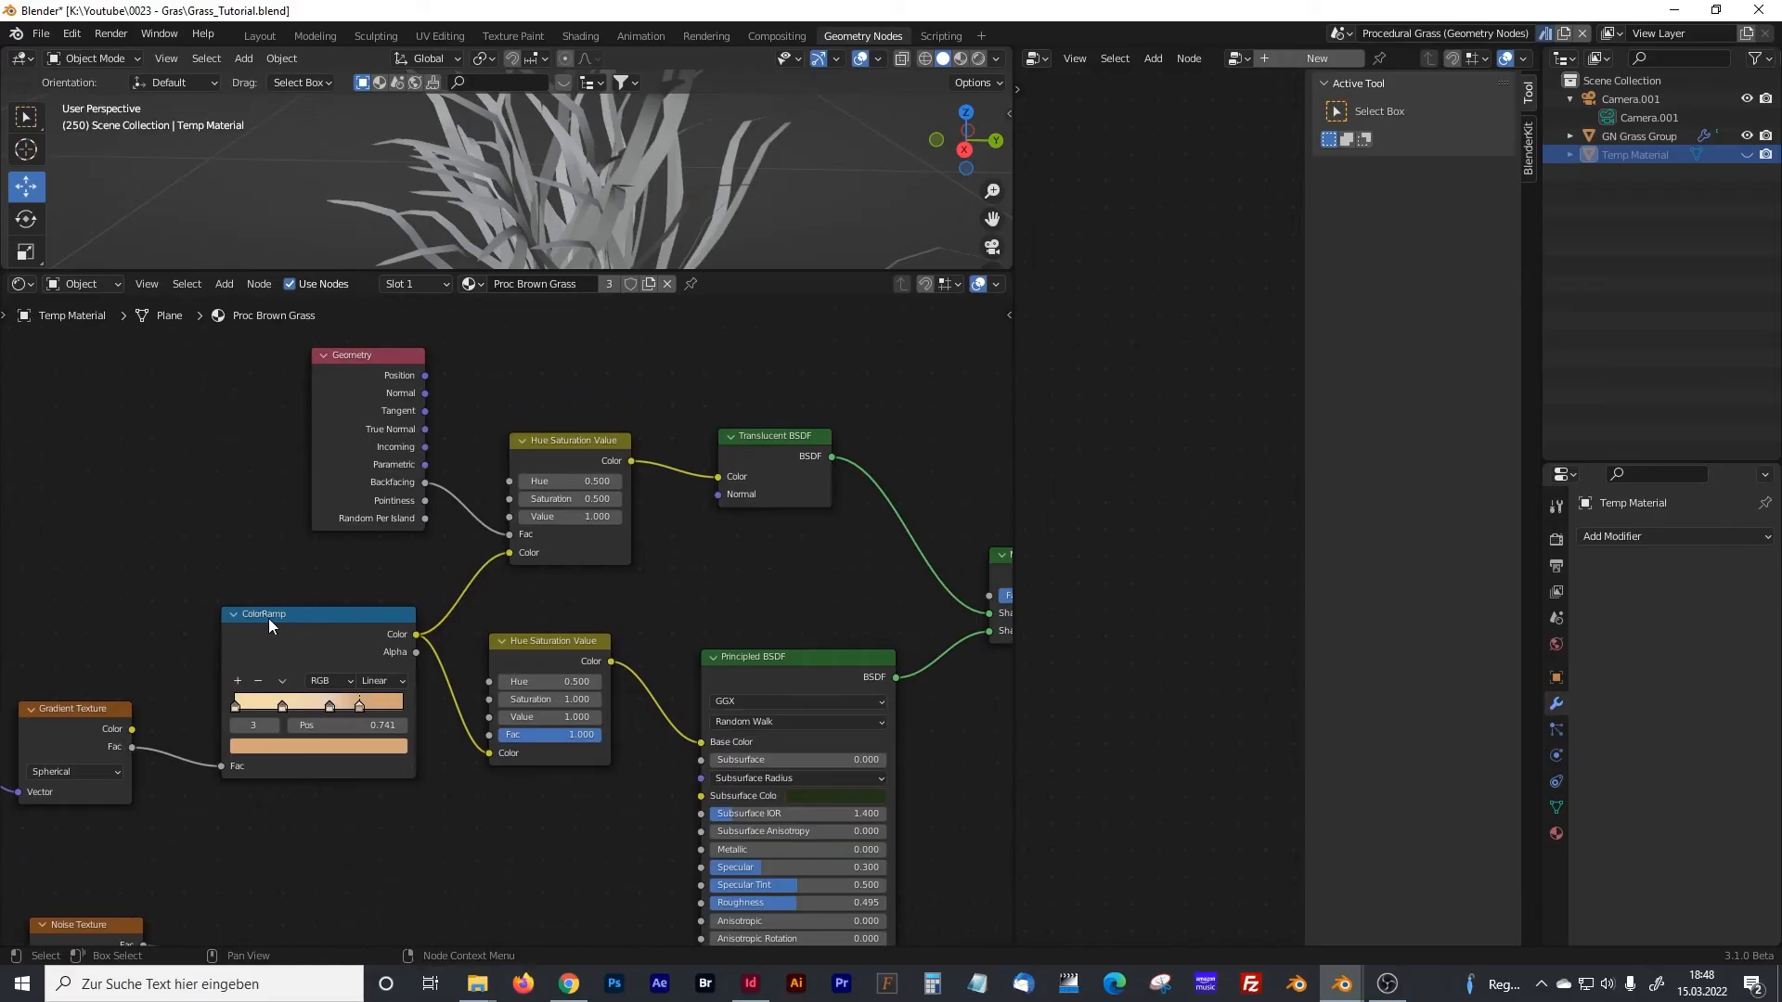
{"action": "left_click_drag", "start_coordinate": [365, 360], "coordinate": [366, 371]}
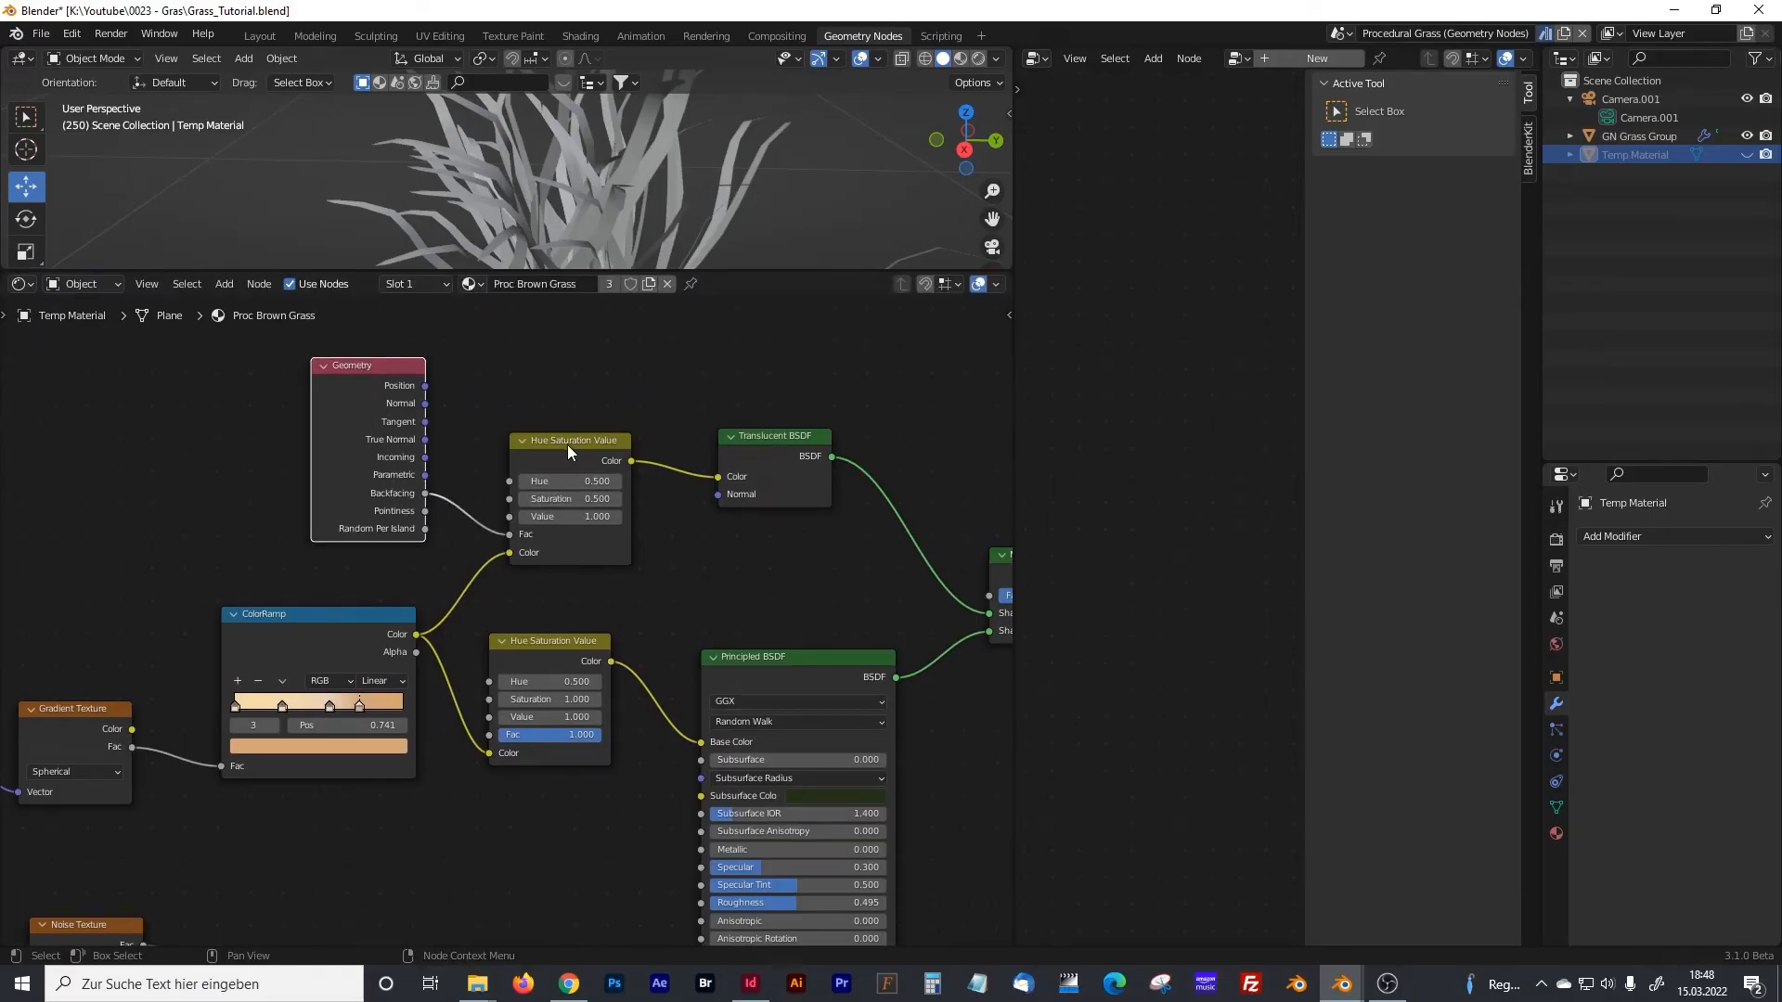
{"action": "scroll", "coordinate": [566, 443], "scroll_direction": "up", "scroll_amount": 1}
{"action": "middle_click_drag", "start_coordinate": [783, 610], "coordinate": [509, 568]}
{"action": "middle_click_drag", "start_coordinate": [638, 536], "coordinate": [503, 542]}
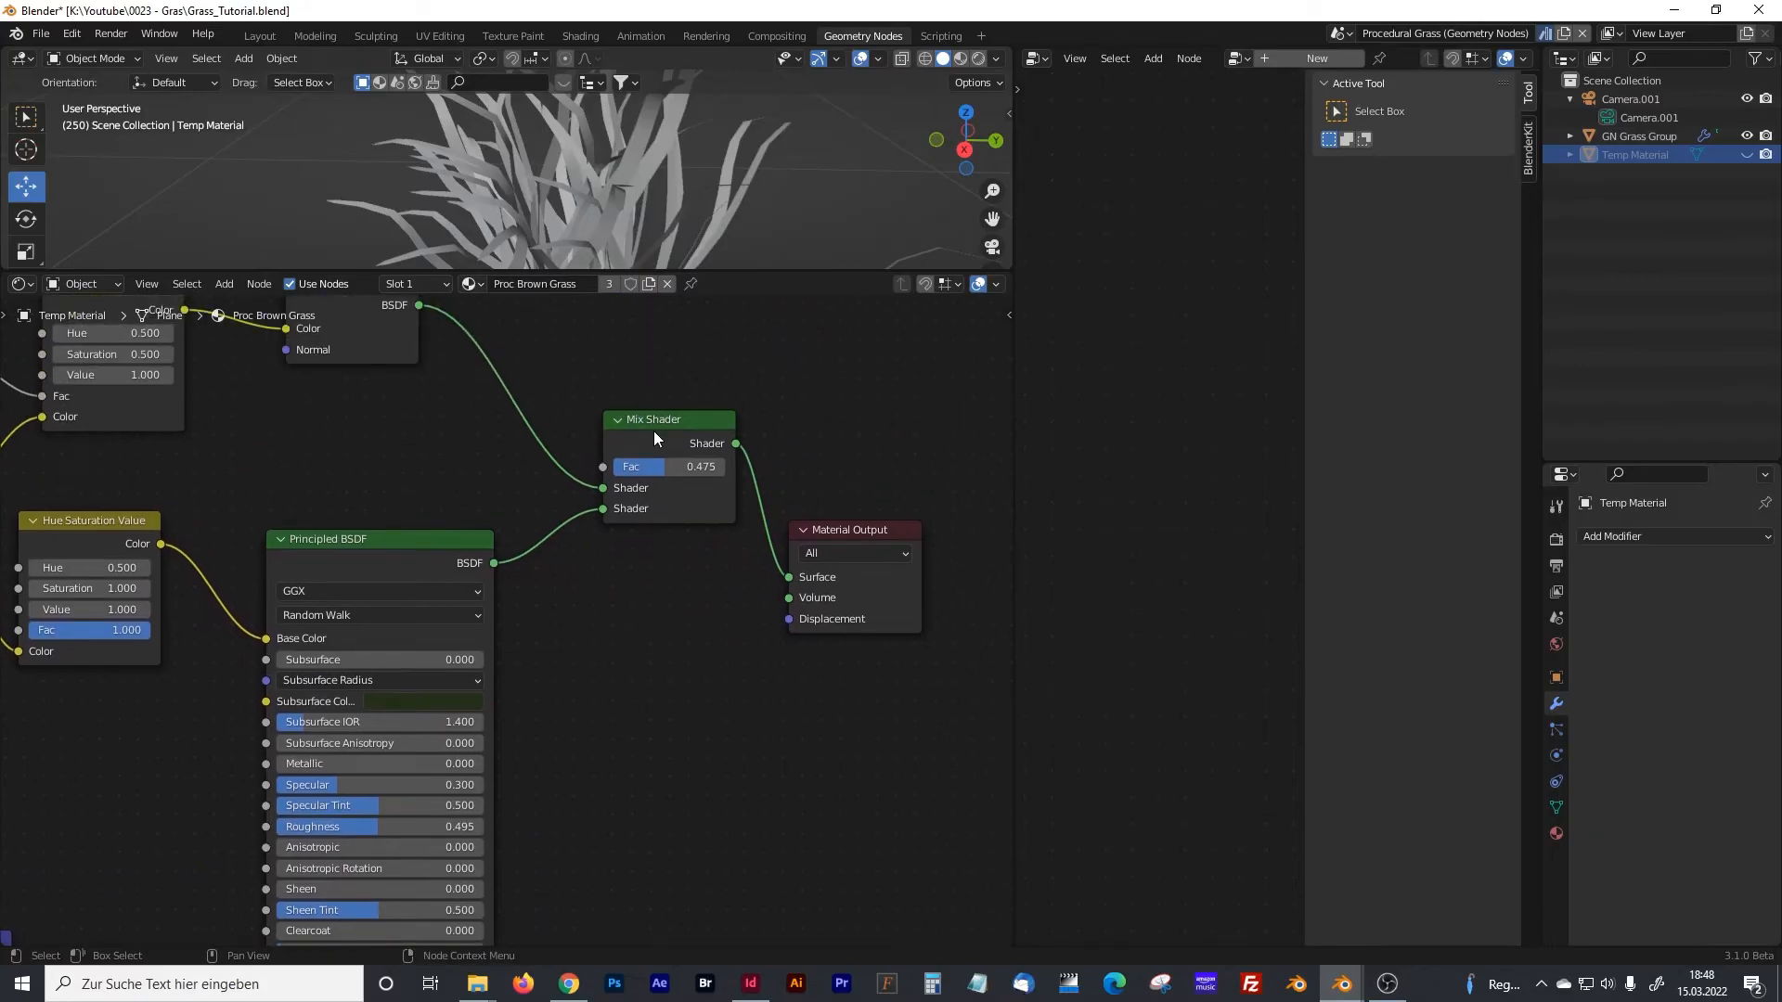
{"action": "middle_click_drag", "start_coordinate": [660, 722], "coordinate": [745, 543]}
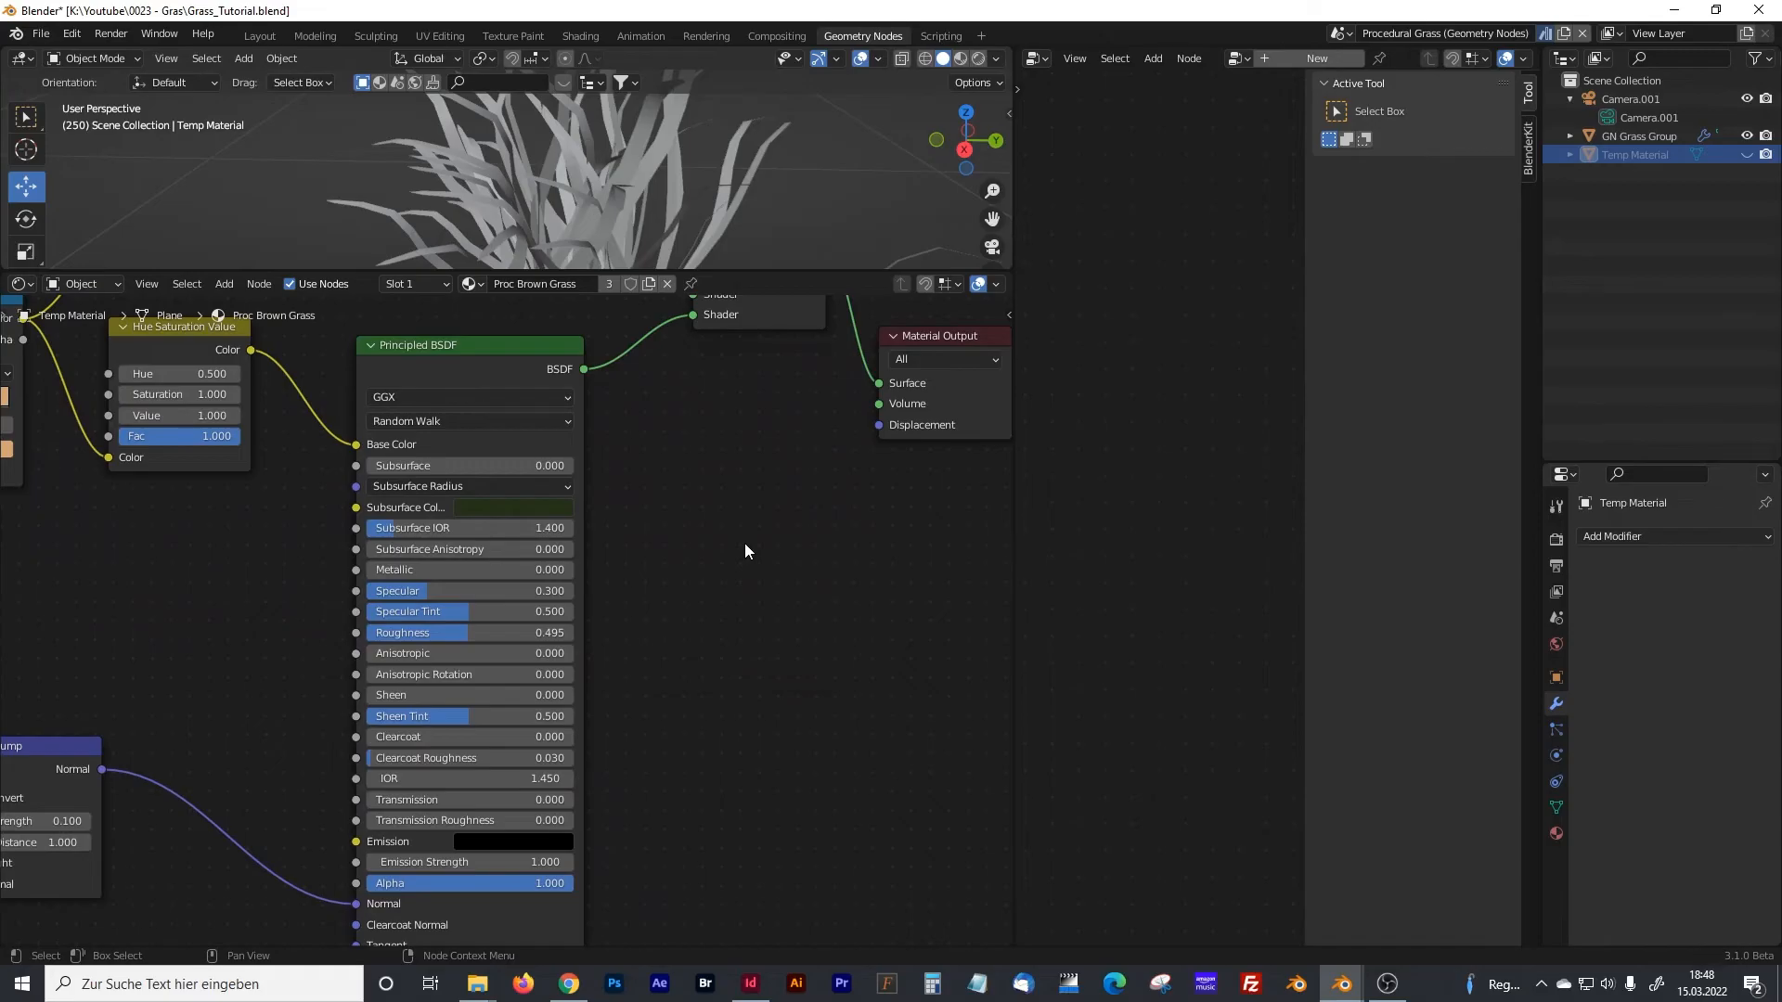
{"action": "scroll", "coordinate": [745, 543], "scroll_direction": "down", "scroll_amount": 6}
{"action": "middle_click_drag", "start_coordinate": [206, 495], "coordinate": [474, 625]}
{"action": "scroll", "coordinate": [474, 626], "scroll_direction": "up", "scroll_amount": 6}
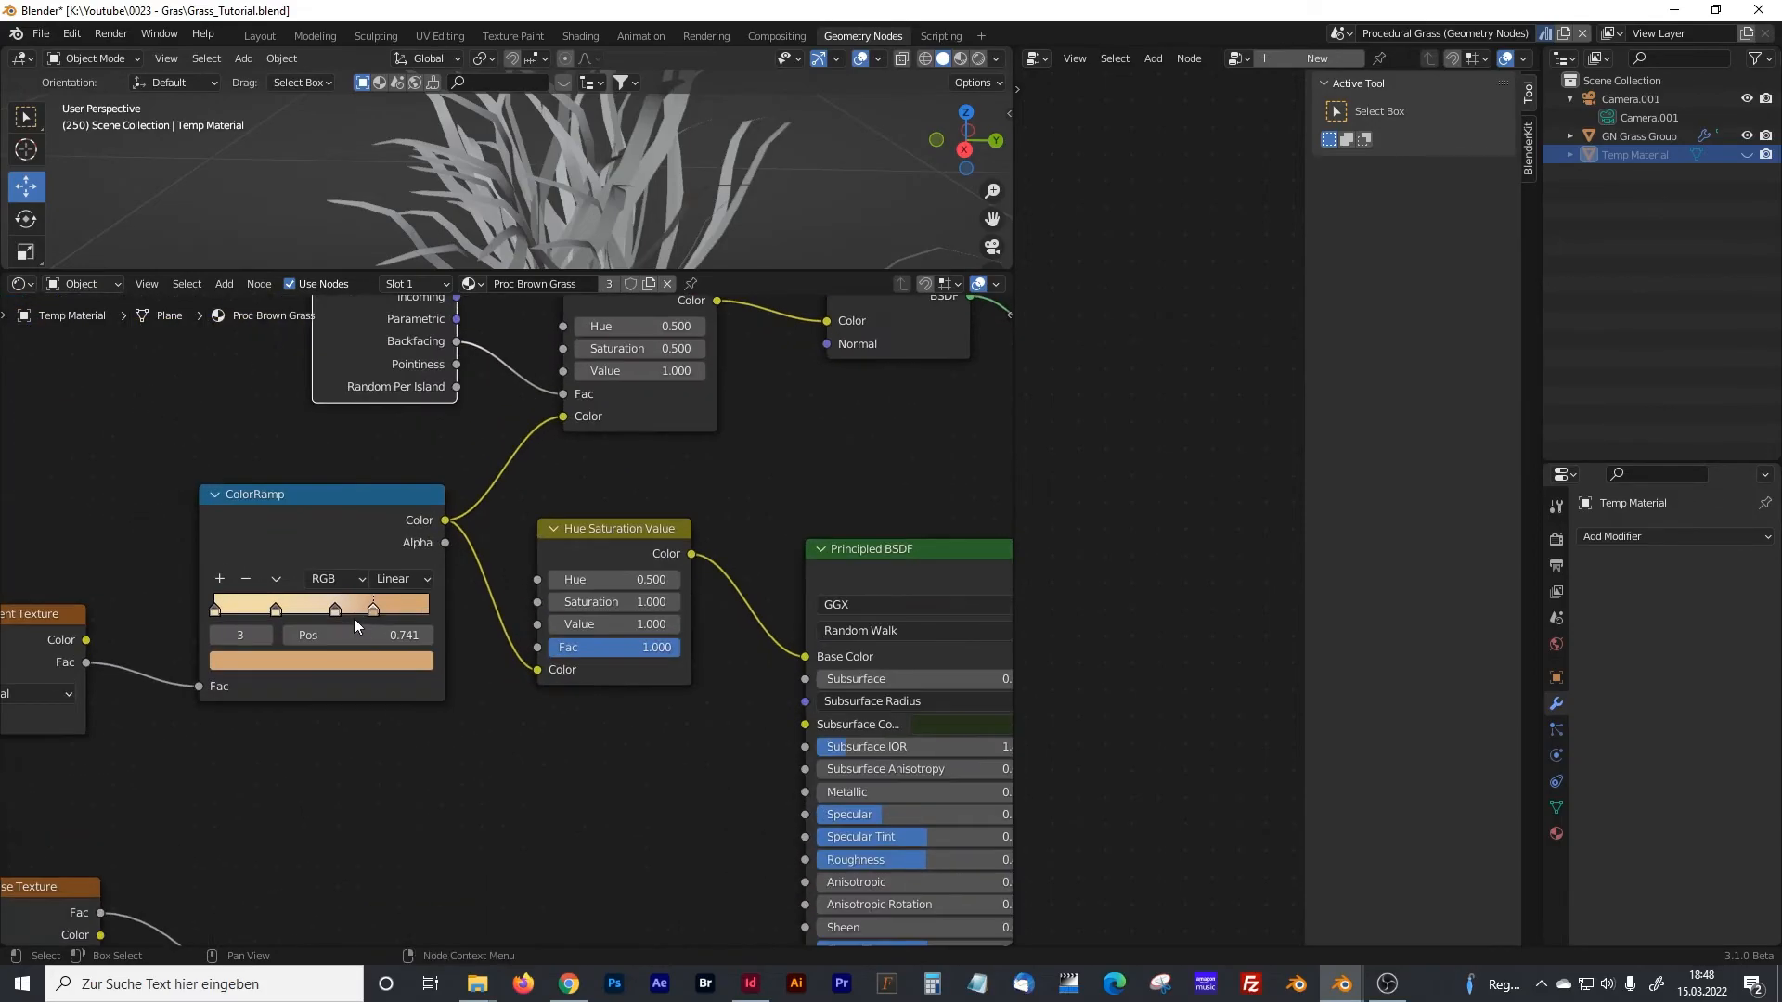
{"action": "middle_click_drag", "start_coordinate": [162, 393], "coordinate": [402, 435]}
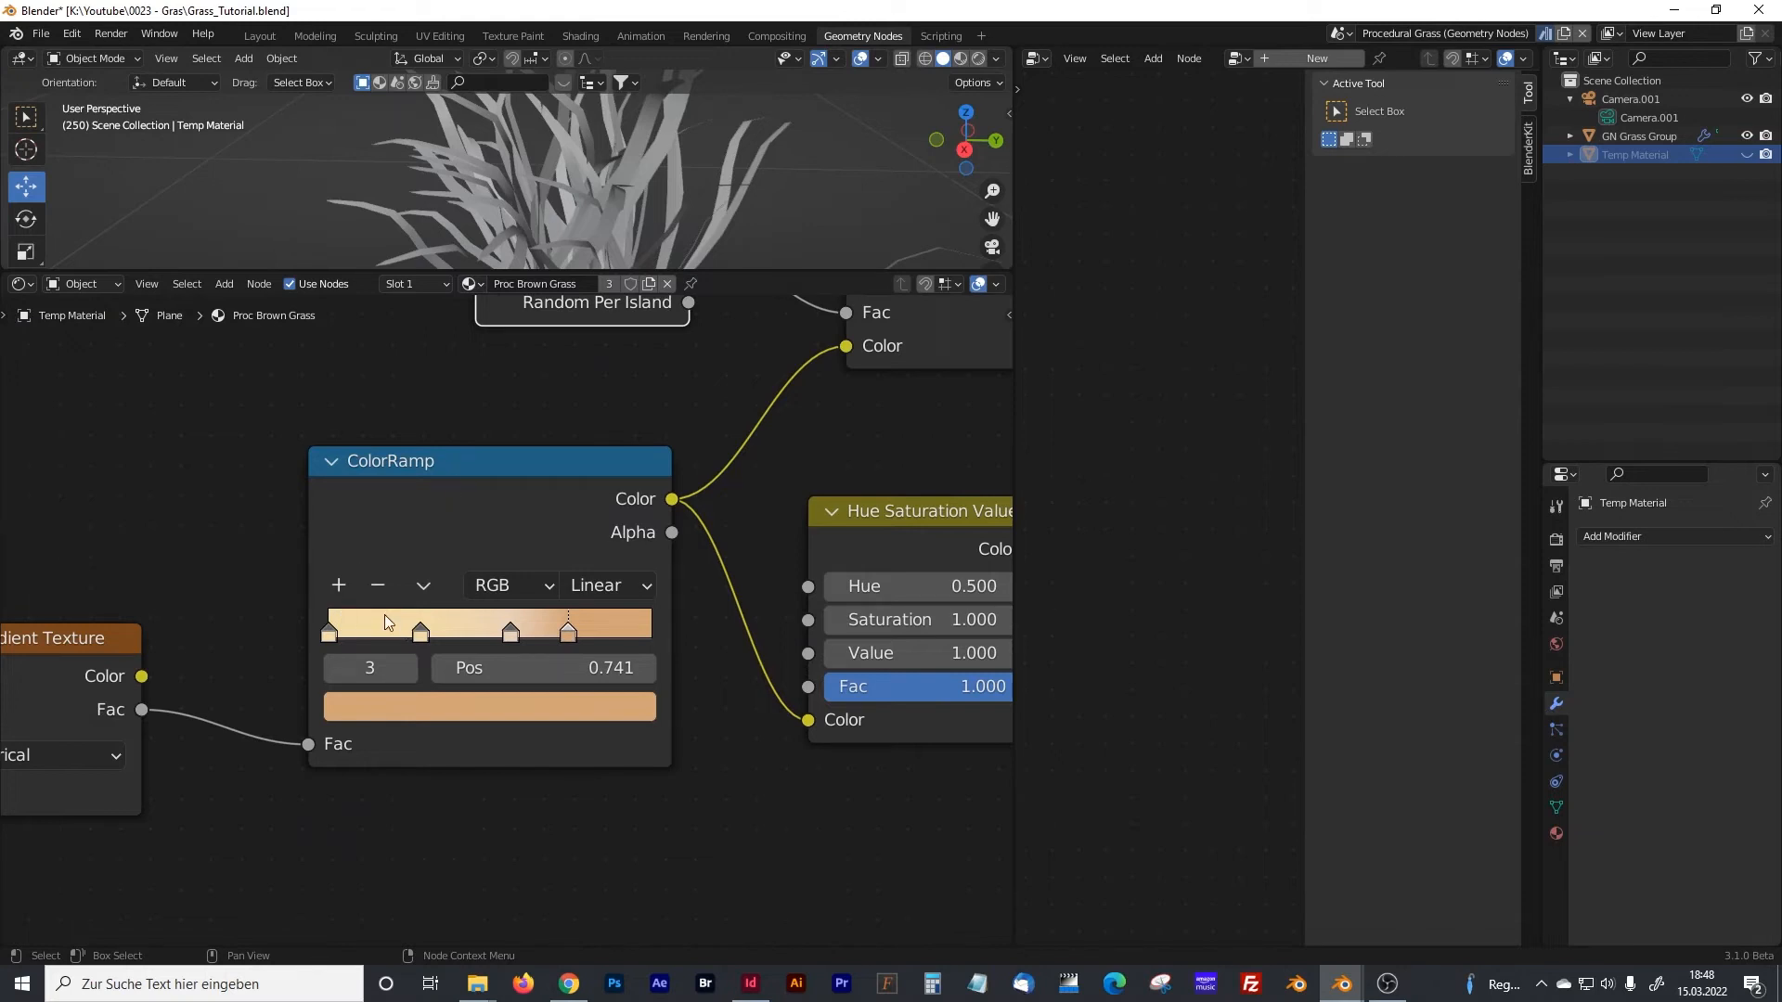
- Check the colours of the first and last stops of the Proc Brown Grass ColorRamp
{"action": "left_click", "coordinate": [330, 635]}
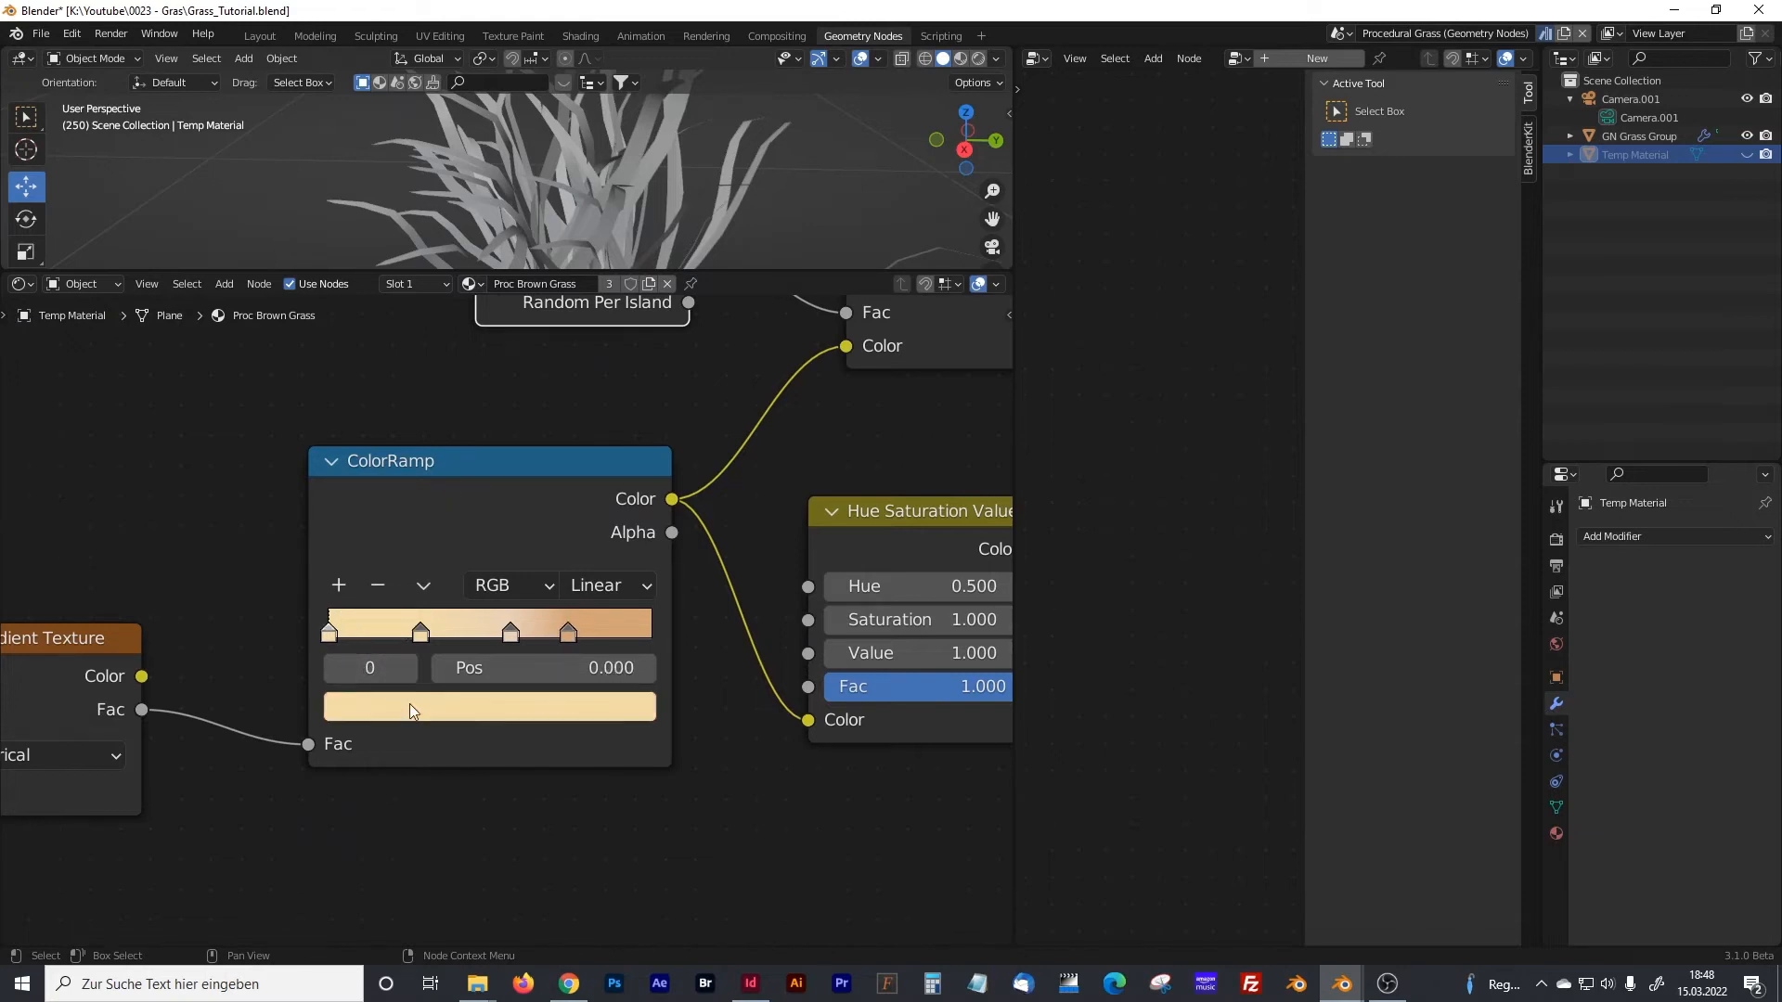
{"action": "left_click", "coordinate": [423, 709]}
{"action": "left_click", "coordinate": [569, 635]}
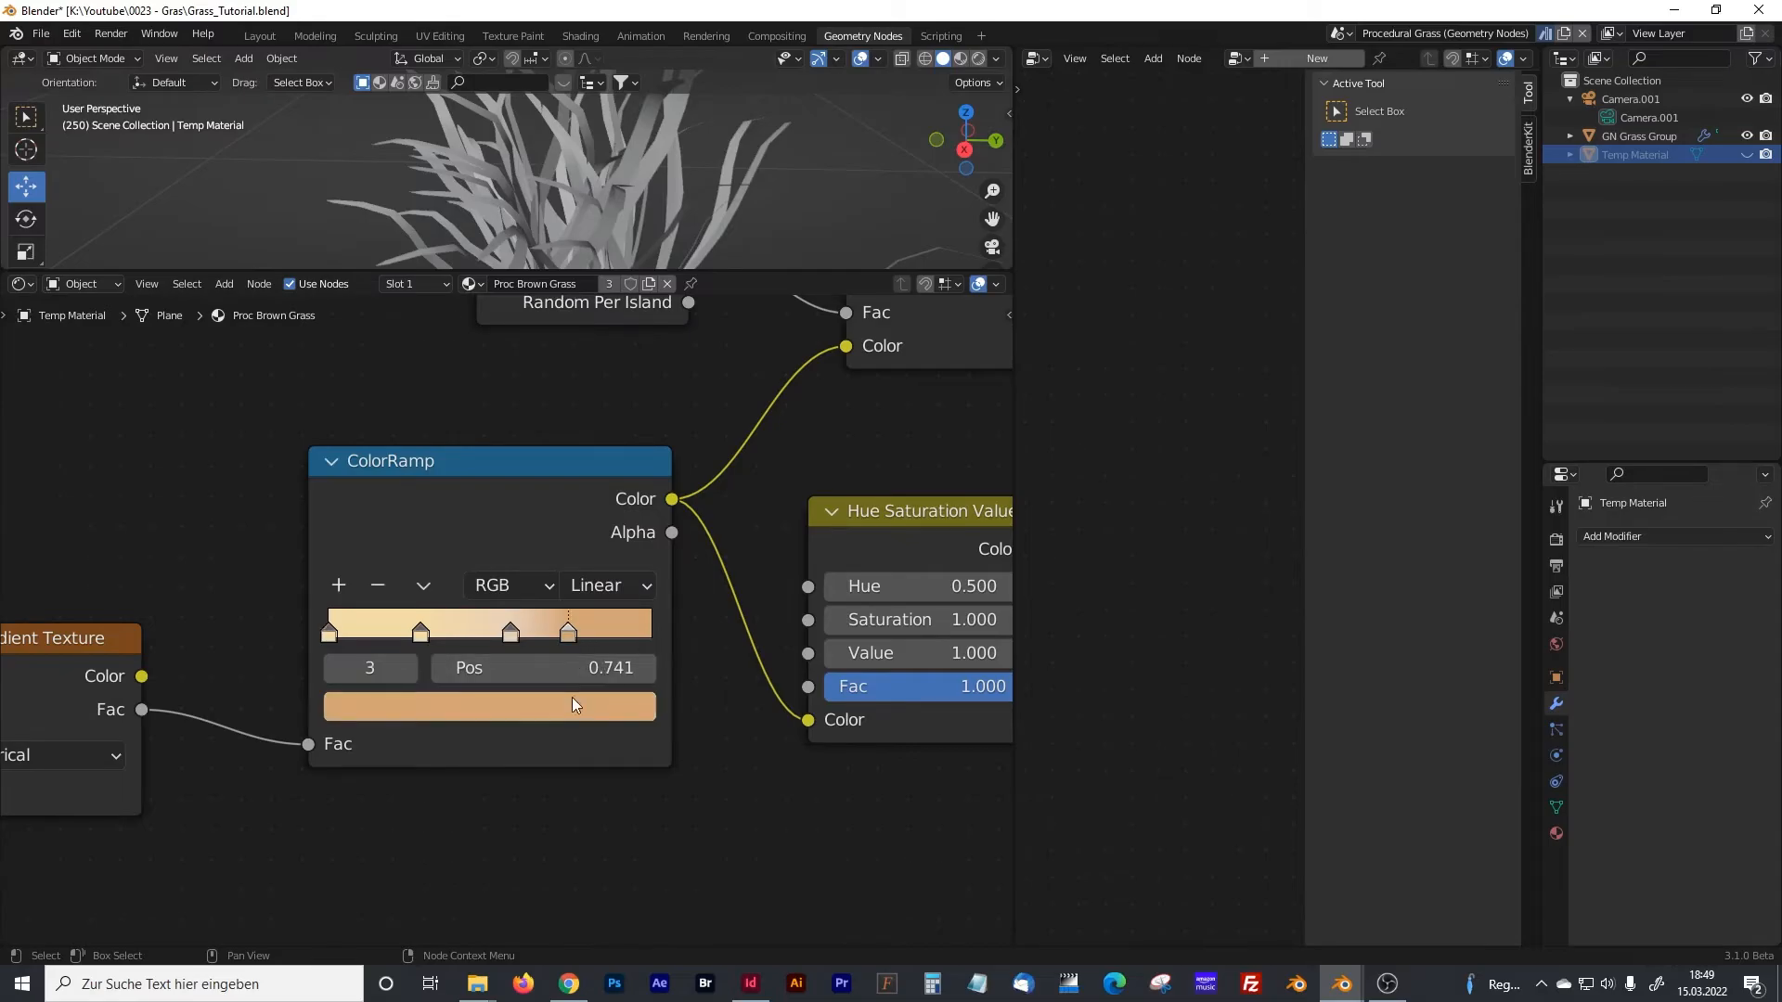
{"action": "left_click", "coordinate": [572, 703]}
{"action": "scroll", "coordinate": [625, 542], "scroll_direction": "down", "scroll_amount": 4}
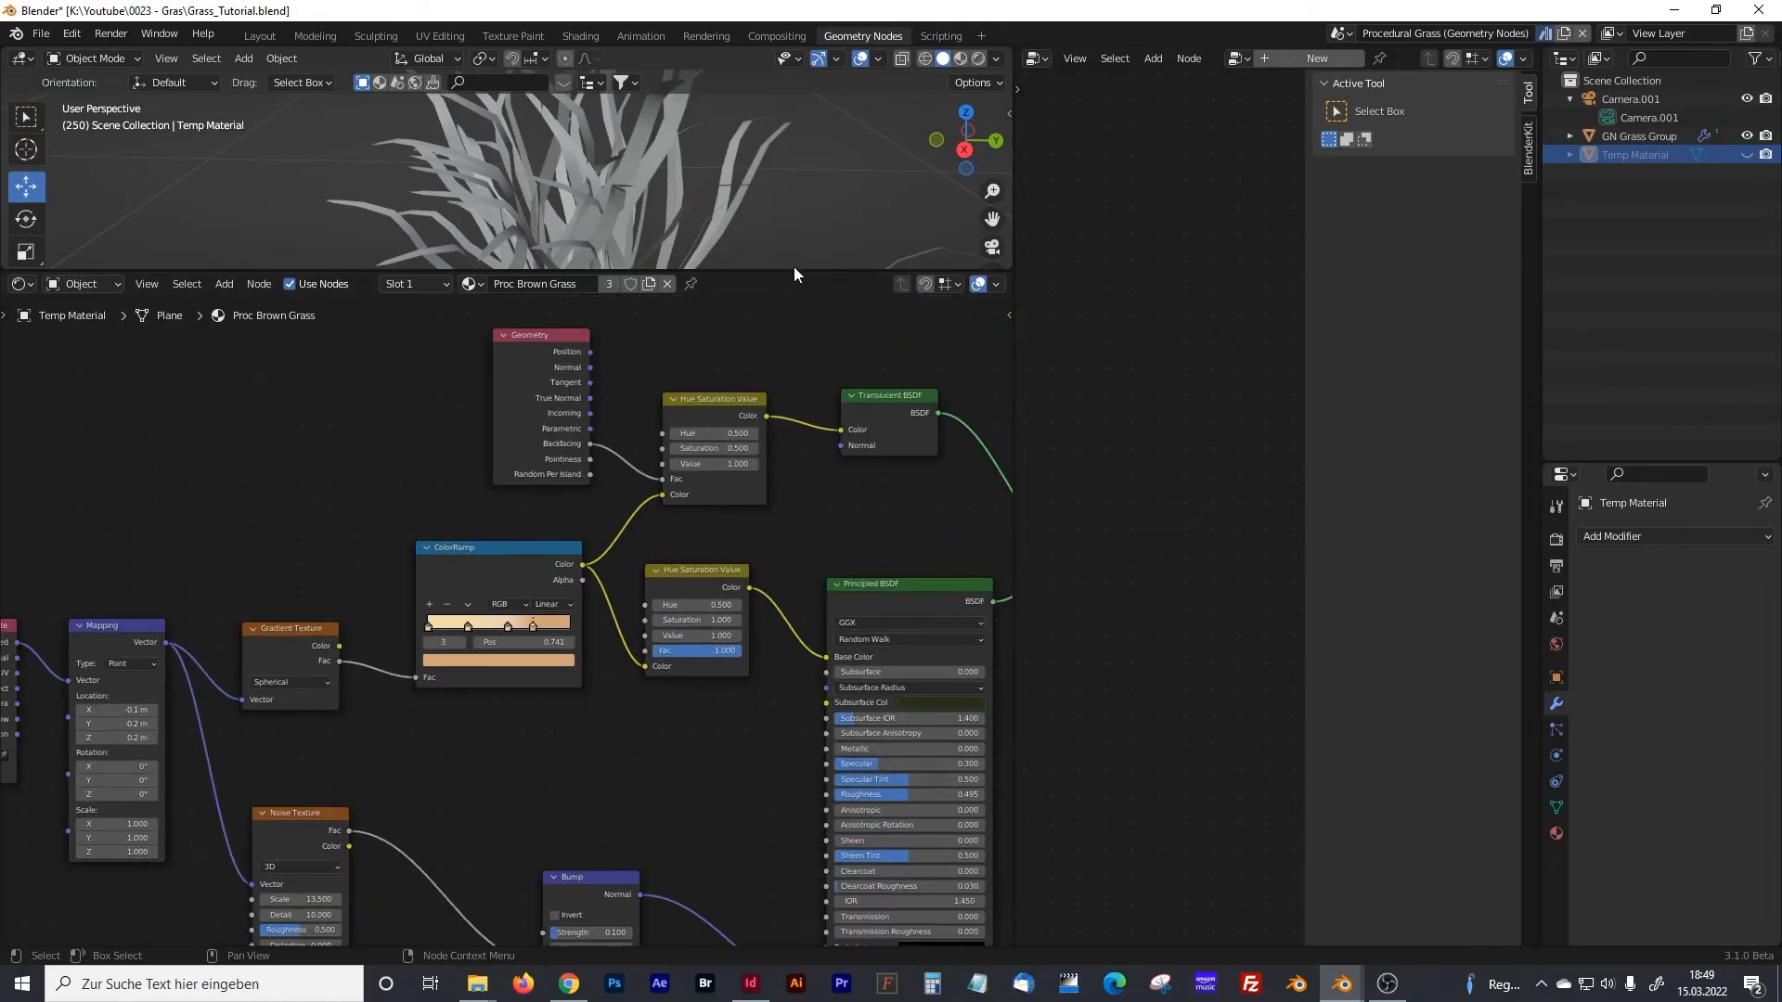
- Shrink the shader editor, widen the geometry node editor again and select the GN Grass Group object
{"action": "left_click_drag", "start_coordinate": [787, 268], "coordinate": [787, 816]}
{"action": "left_click_drag", "start_coordinate": [1011, 541], "coordinate": [503, 548]}
{"action": "left_click", "coordinate": [309, 479]}
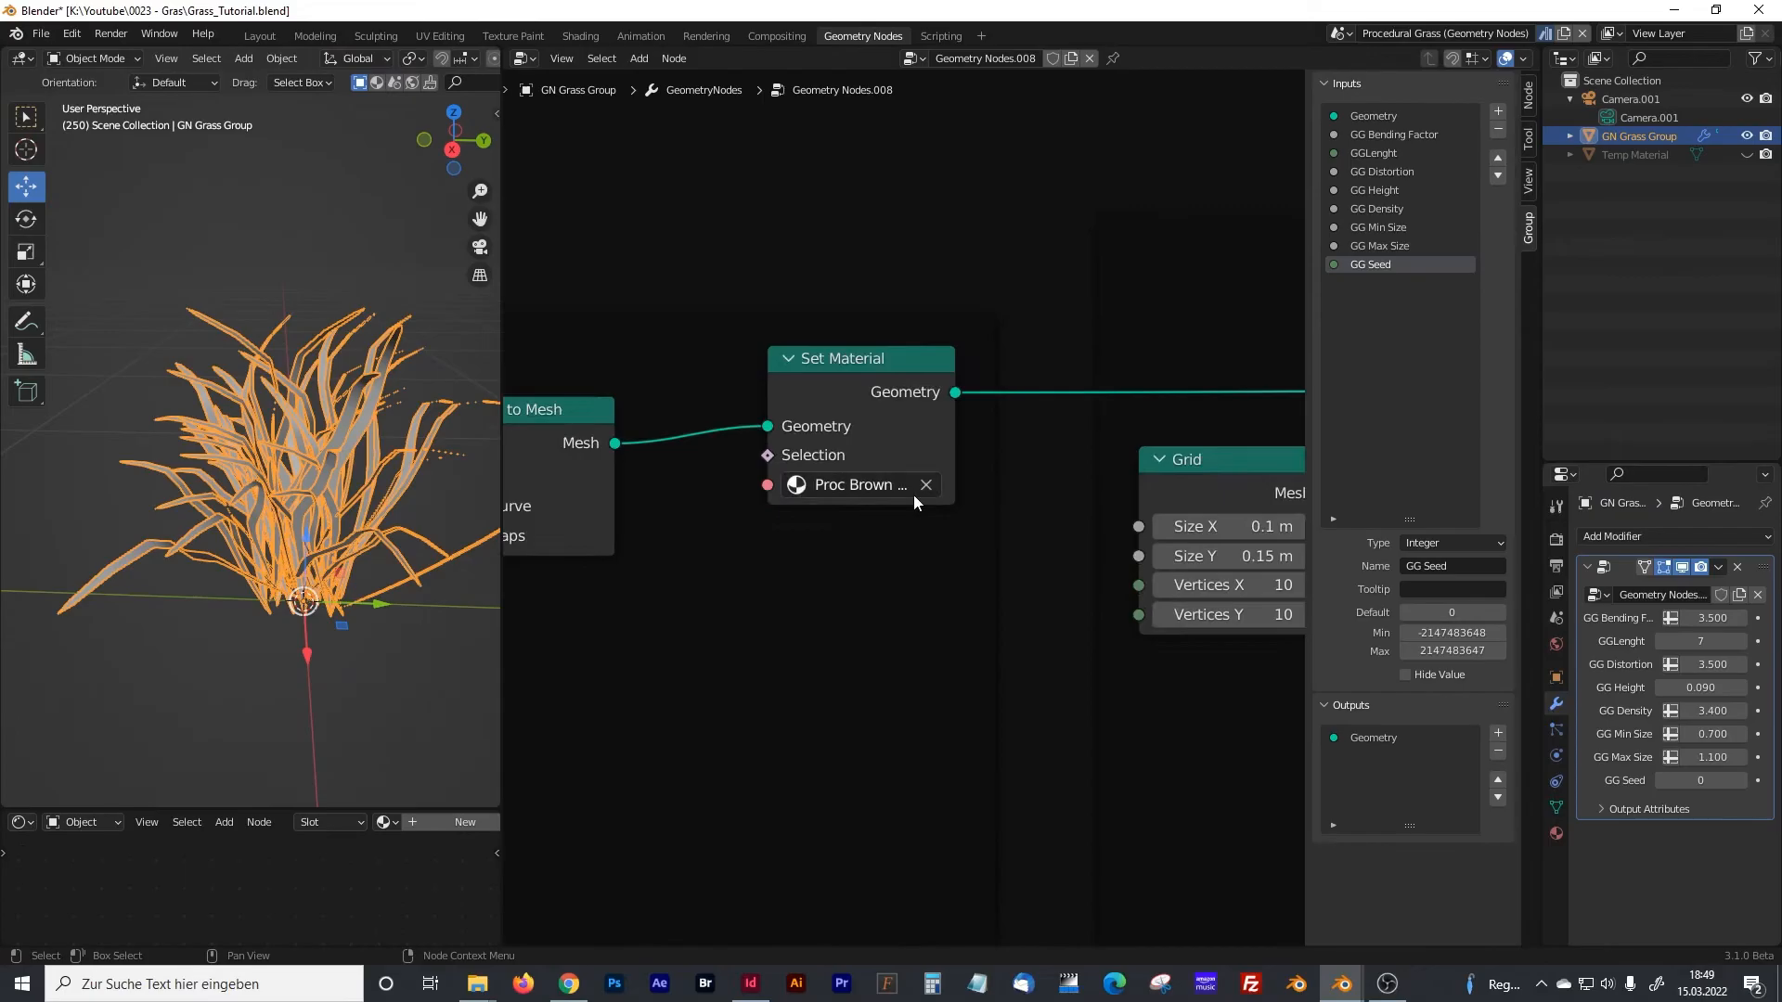
- Examine the duplicated grass setup from the Set Material node back to its Mesh Bending frame
{"action": "scroll", "coordinate": [913, 494], "scroll_direction": "down", "scroll_amount": 7}
{"action": "middle_click_drag", "start_coordinate": [749, 376], "coordinate": [922, 503], "text": "shift"}
{"action": "middle_click_drag", "start_coordinate": [790, 481], "coordinate": [954, 443], "text": "shift"}
{"action": "scroll", "coordinate": [793, 508], "scroll_direction": "up", "scroll_amount": 2}
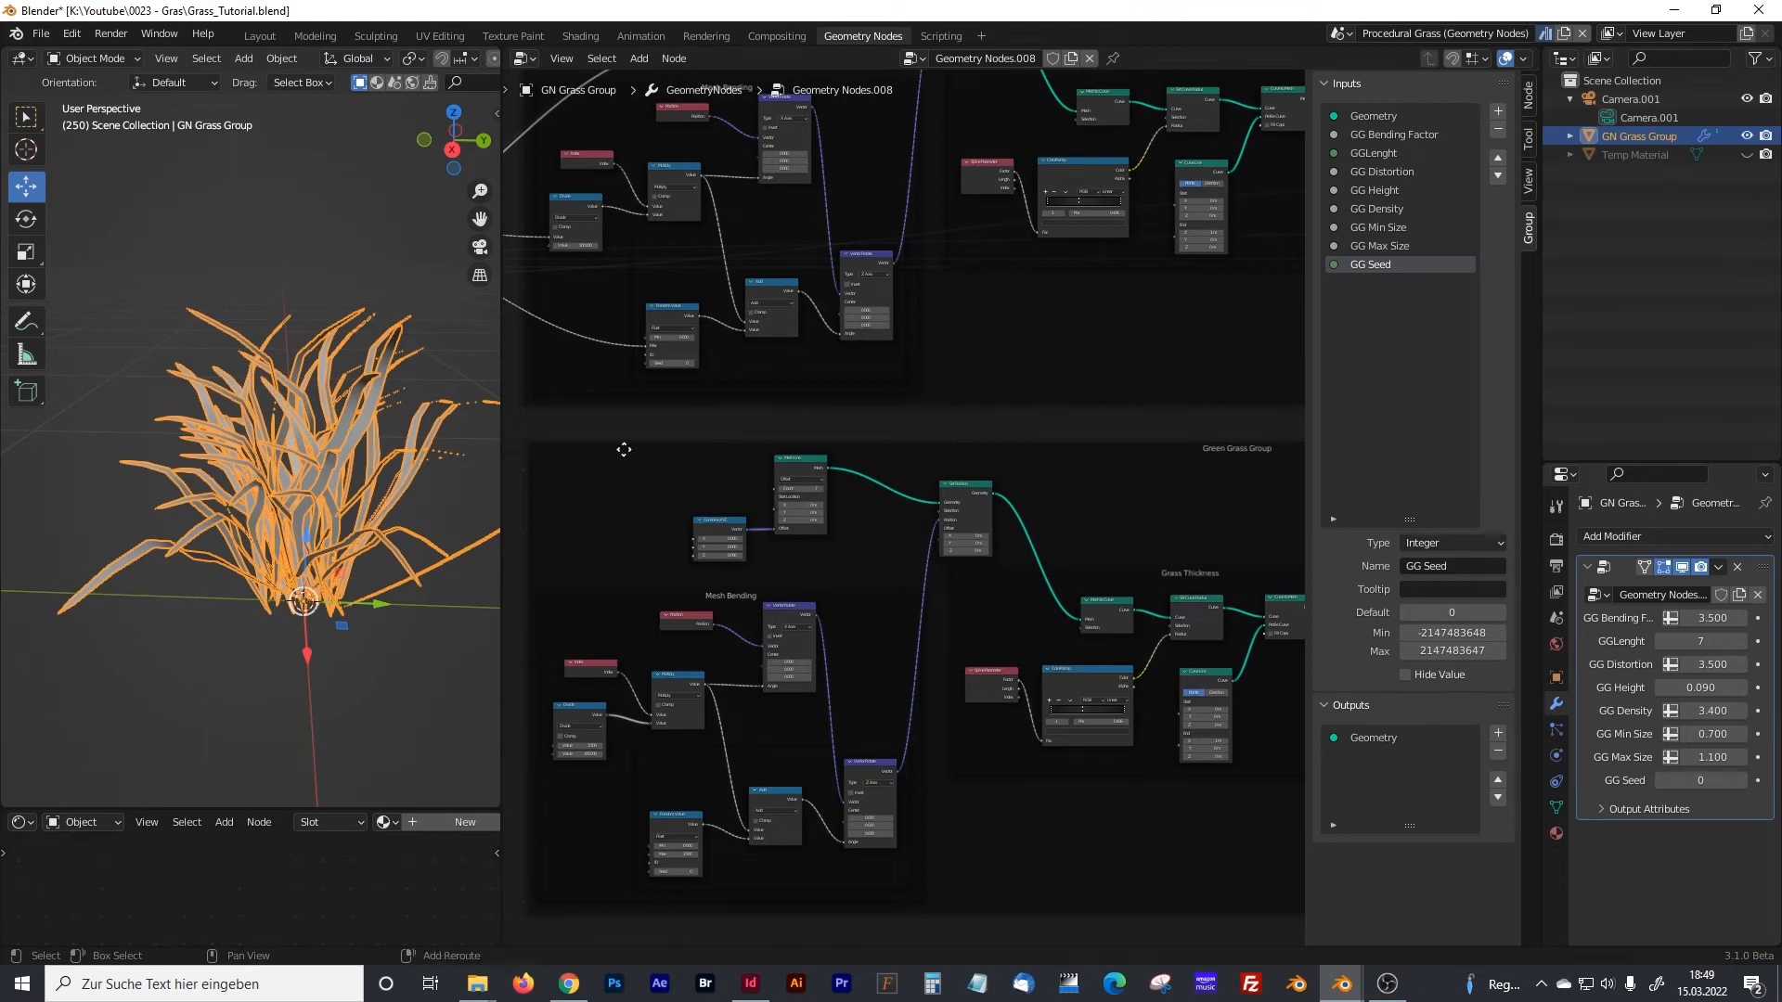
{"action": "middle_click_drag", "start_coordinate": [624, 448], "coordinate": [883, 563], "text": "shift"}
{"action": "scroll", "coordinate": [694, 502], "scroll_direction": "up", "scroll_amount": 3}
{"action": "middle_click_drag", "start_coordinate": [694, 501], "coordinate": [846, 546], "text": "shift"}
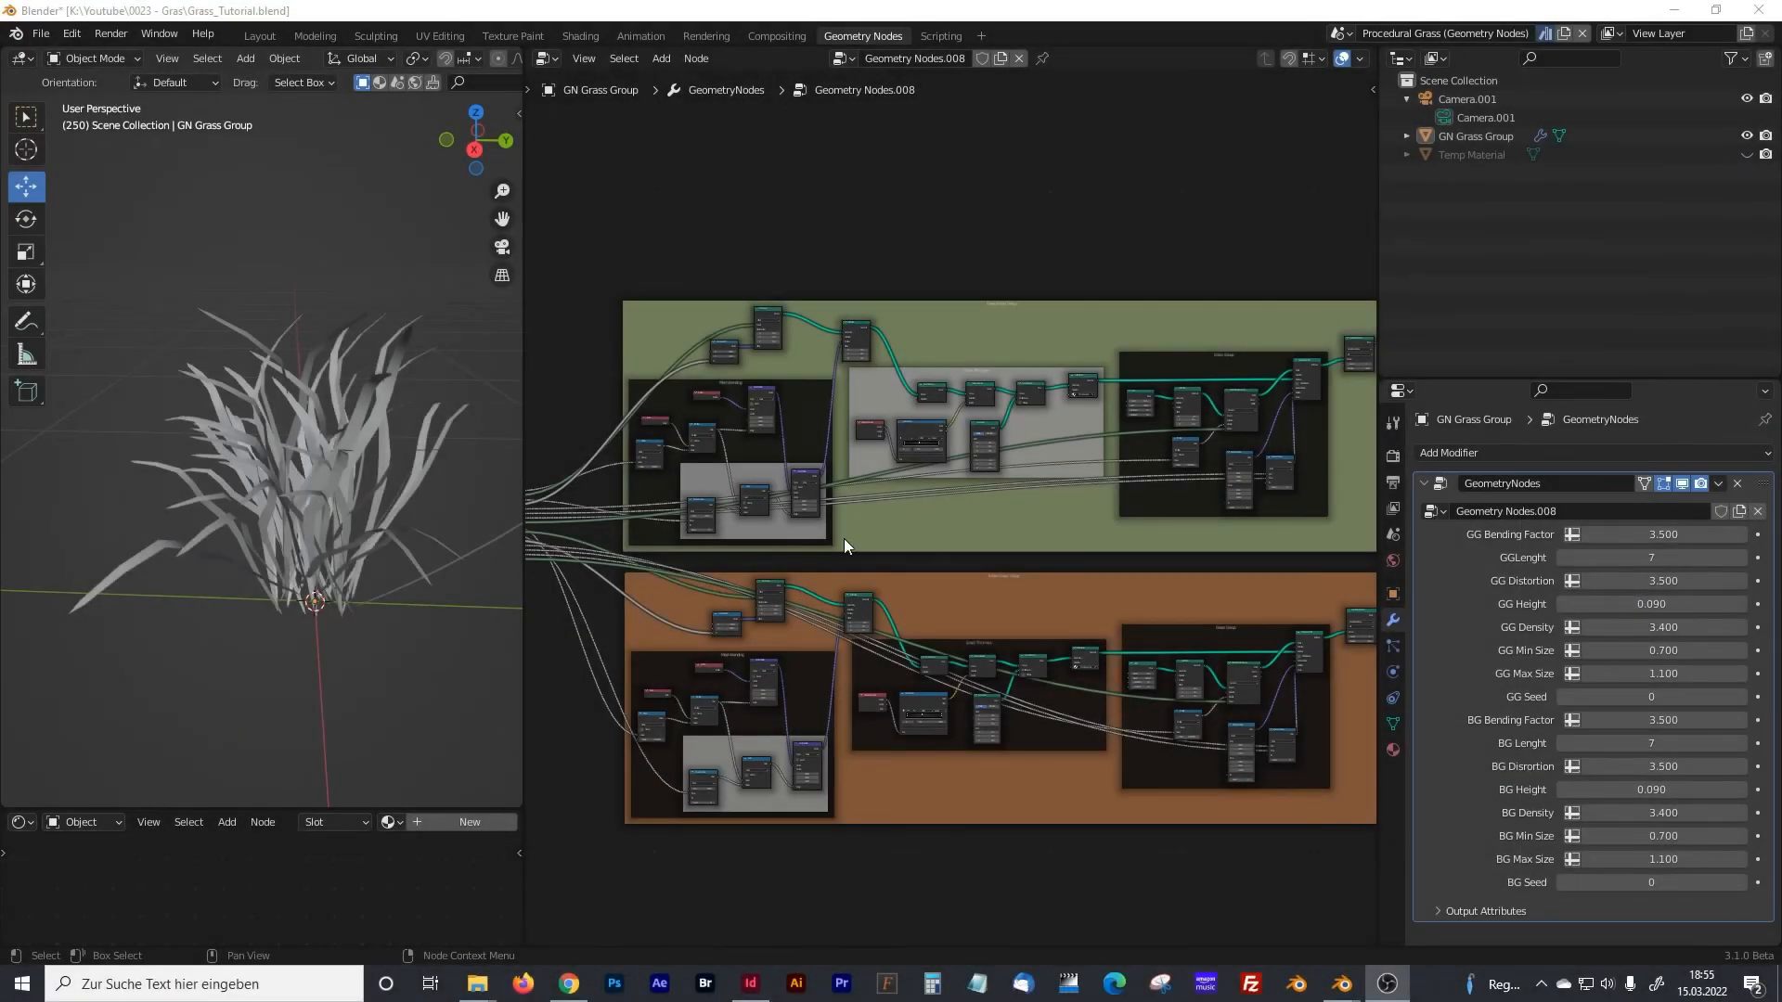
- Examine the green and brown grass frames and the GG and BG sockets on the Group Input node
{"action": "middle_click_drag", "start_coordinate": [844, 538], "coordinate": [1064, 530], "text": "shift"}
{"action": "scroll", "coordinate": [783, 533], "scroll_direction": "up", "scroll_amount": 2}
{"action": "scroll", "coordinate": [782, 532], "scroll_direction": "up", "scroll_amount": 6}
{"action": "middle_click_drag", "start_coordinate": [997, 632], "coordinate": [1011, 401], "text": "shift"}
{"action": "middle_click_drag", "start_coordinate": [898, 479], "coordinate": [692, 534], "text": "shift"}
{"action": "scroll", "coordinate": [956, 485], "scroll_direction": "down", "scroll_amount": 9}
{"action": "middle_click_drag", "start_coordinate": [1080, 531], "coordinate": [961, 543]}
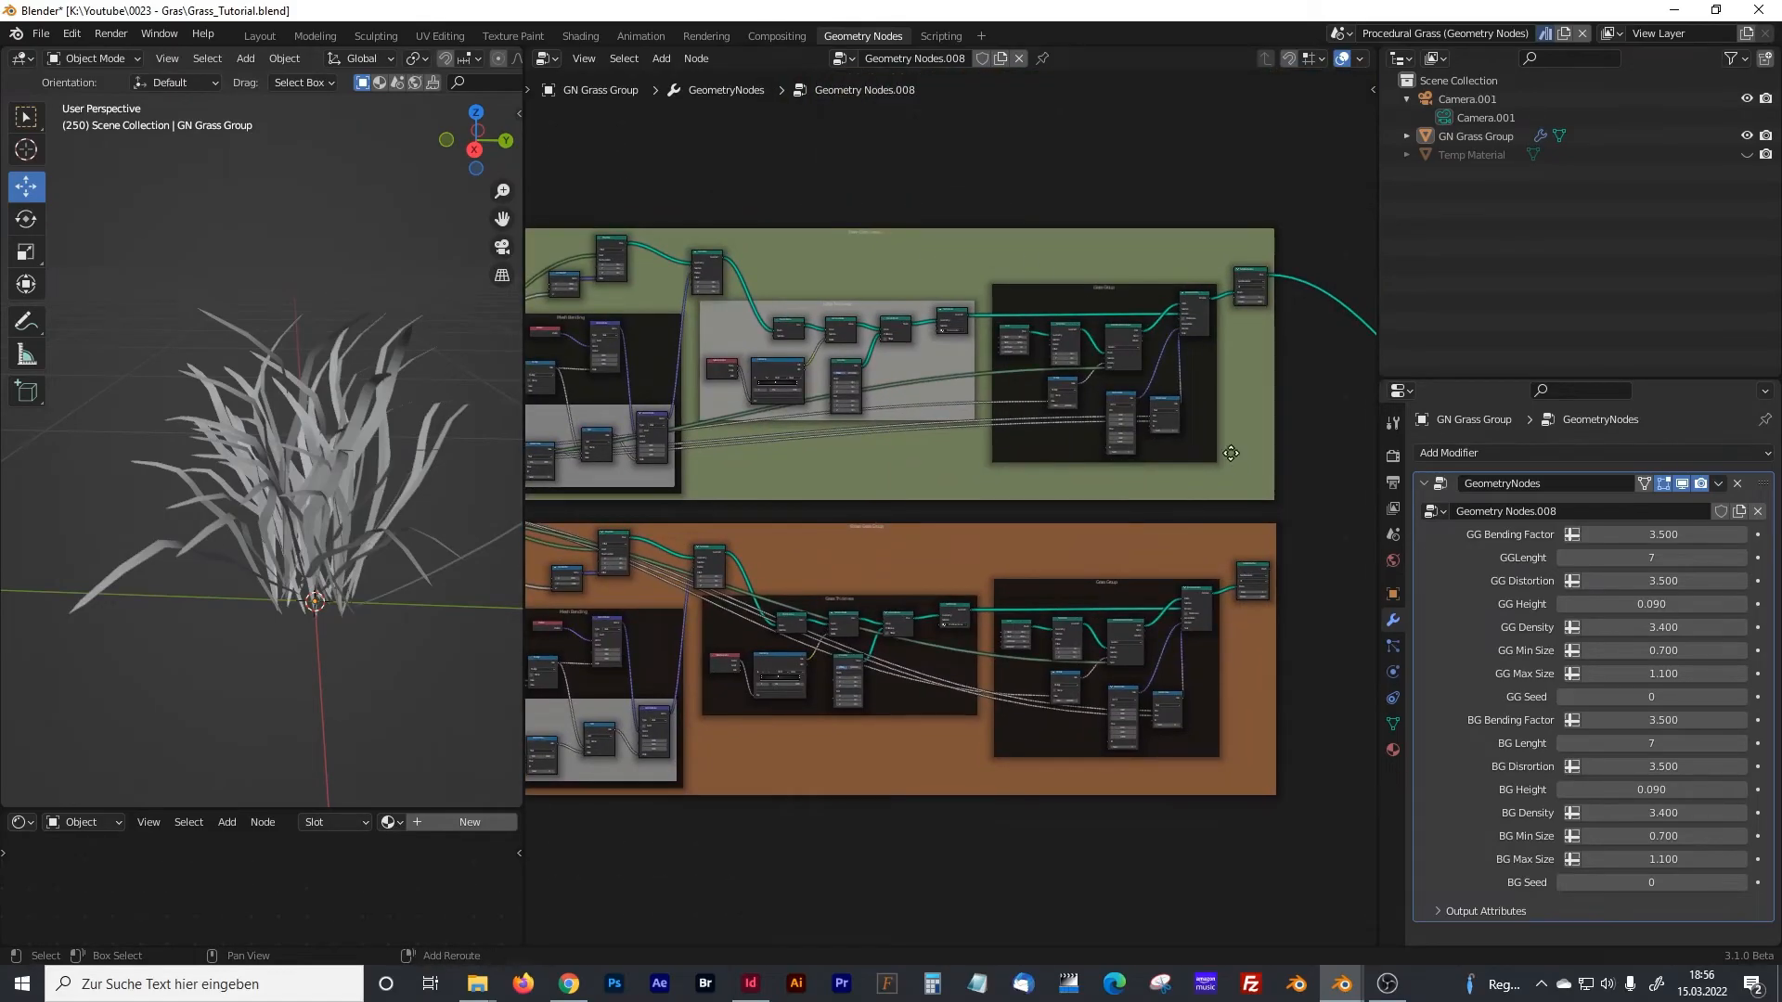
{"action": "middle_click_drag", "start_coordinate": [1265, 408], "coordinate": [1069, 423]}
{"action": "middle_click_drag", "start_coordinate": [593, 508], "coordinate": [1263, 506]}
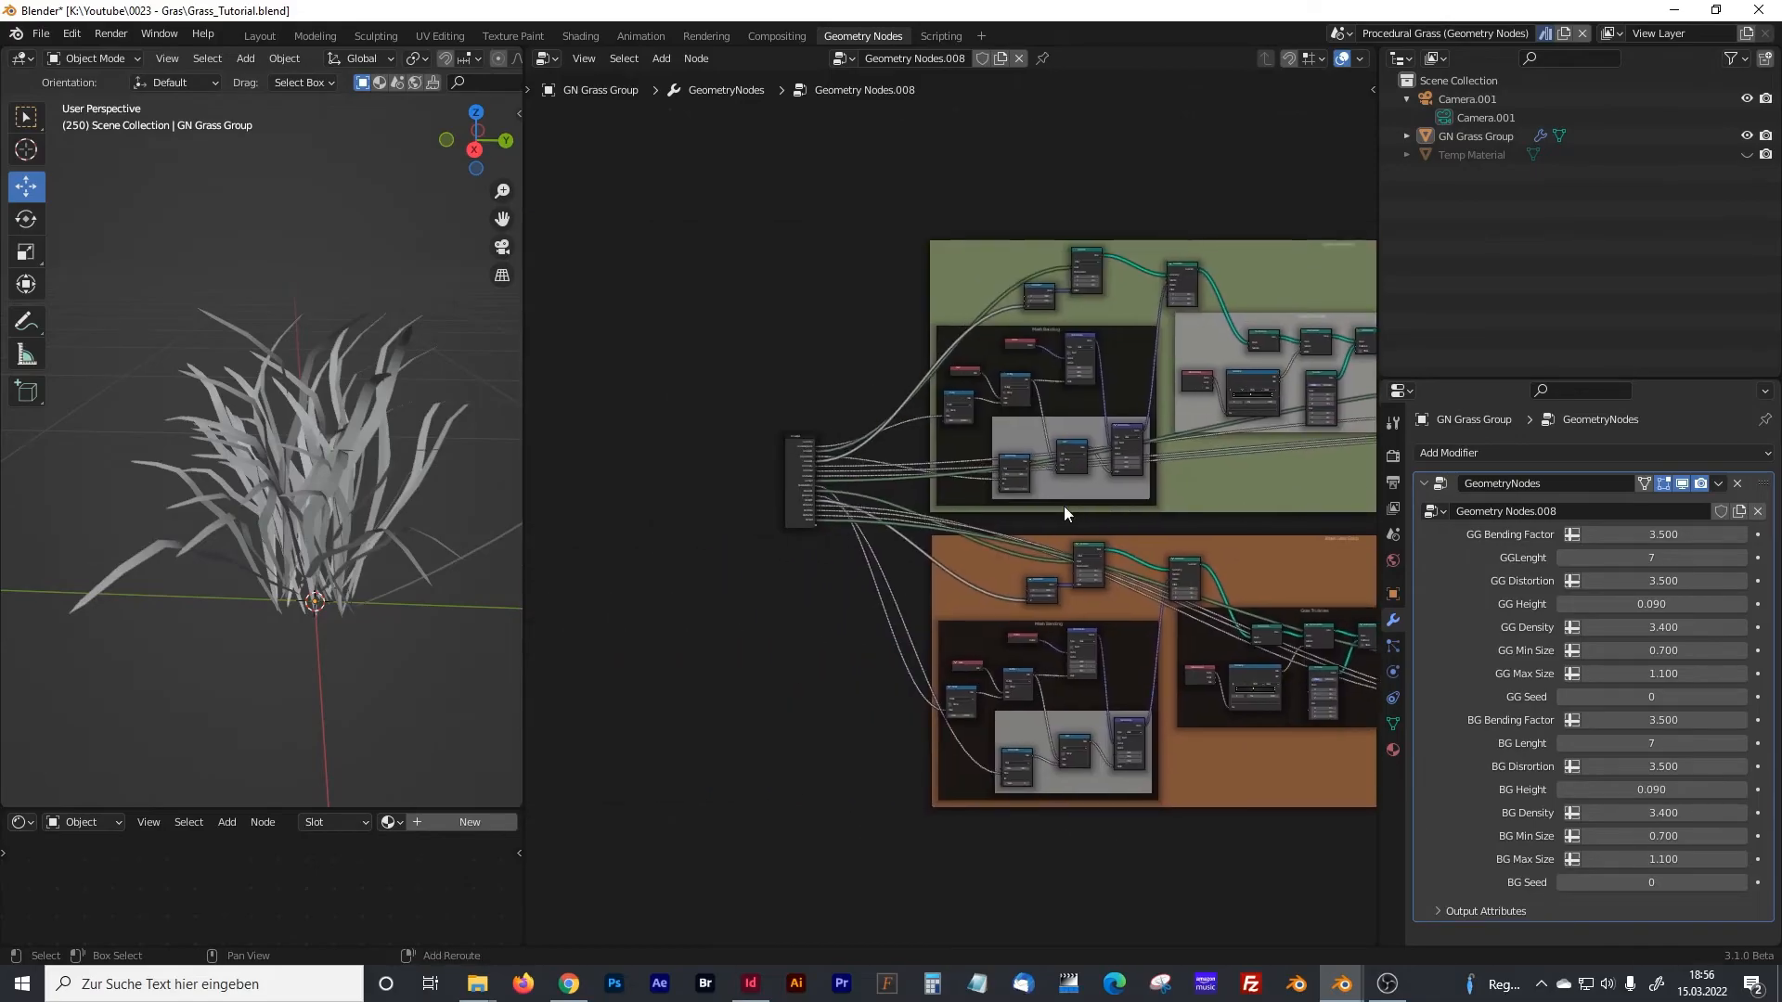
{"action": "scroll", "coordinate": [1030, 499], "scroll_direction": "up", "scroll_amount": 13}
{"action": "middle_click_drag", "start_coordinate": [764, 446], "coordinate": [1002, 476]}
{"action": "scroll", "coordinate": [868, 466], "scroll_direction": "up", "scroll_amount": 4}
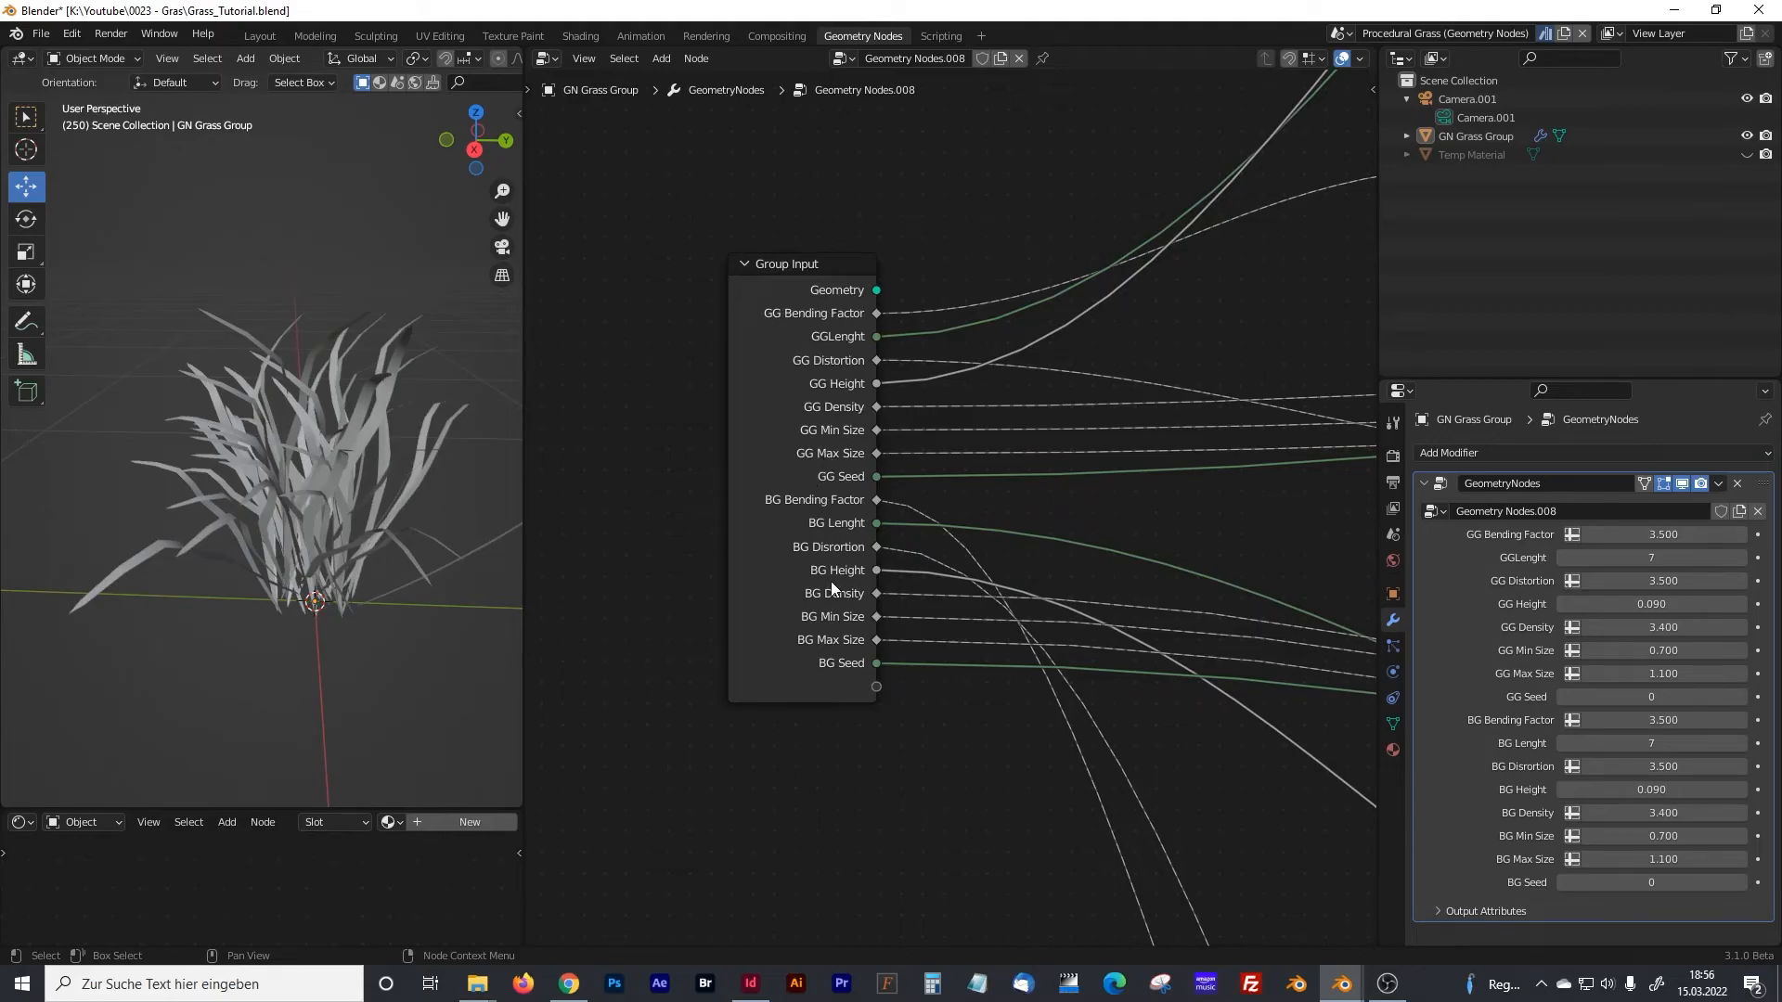
- Switch the 3D viewport to rendered shading and view the grass clump from a low side angle
{"action": "left_click_drag", "start_coordinate": [525, 416], "coordinate": [831, 416]}
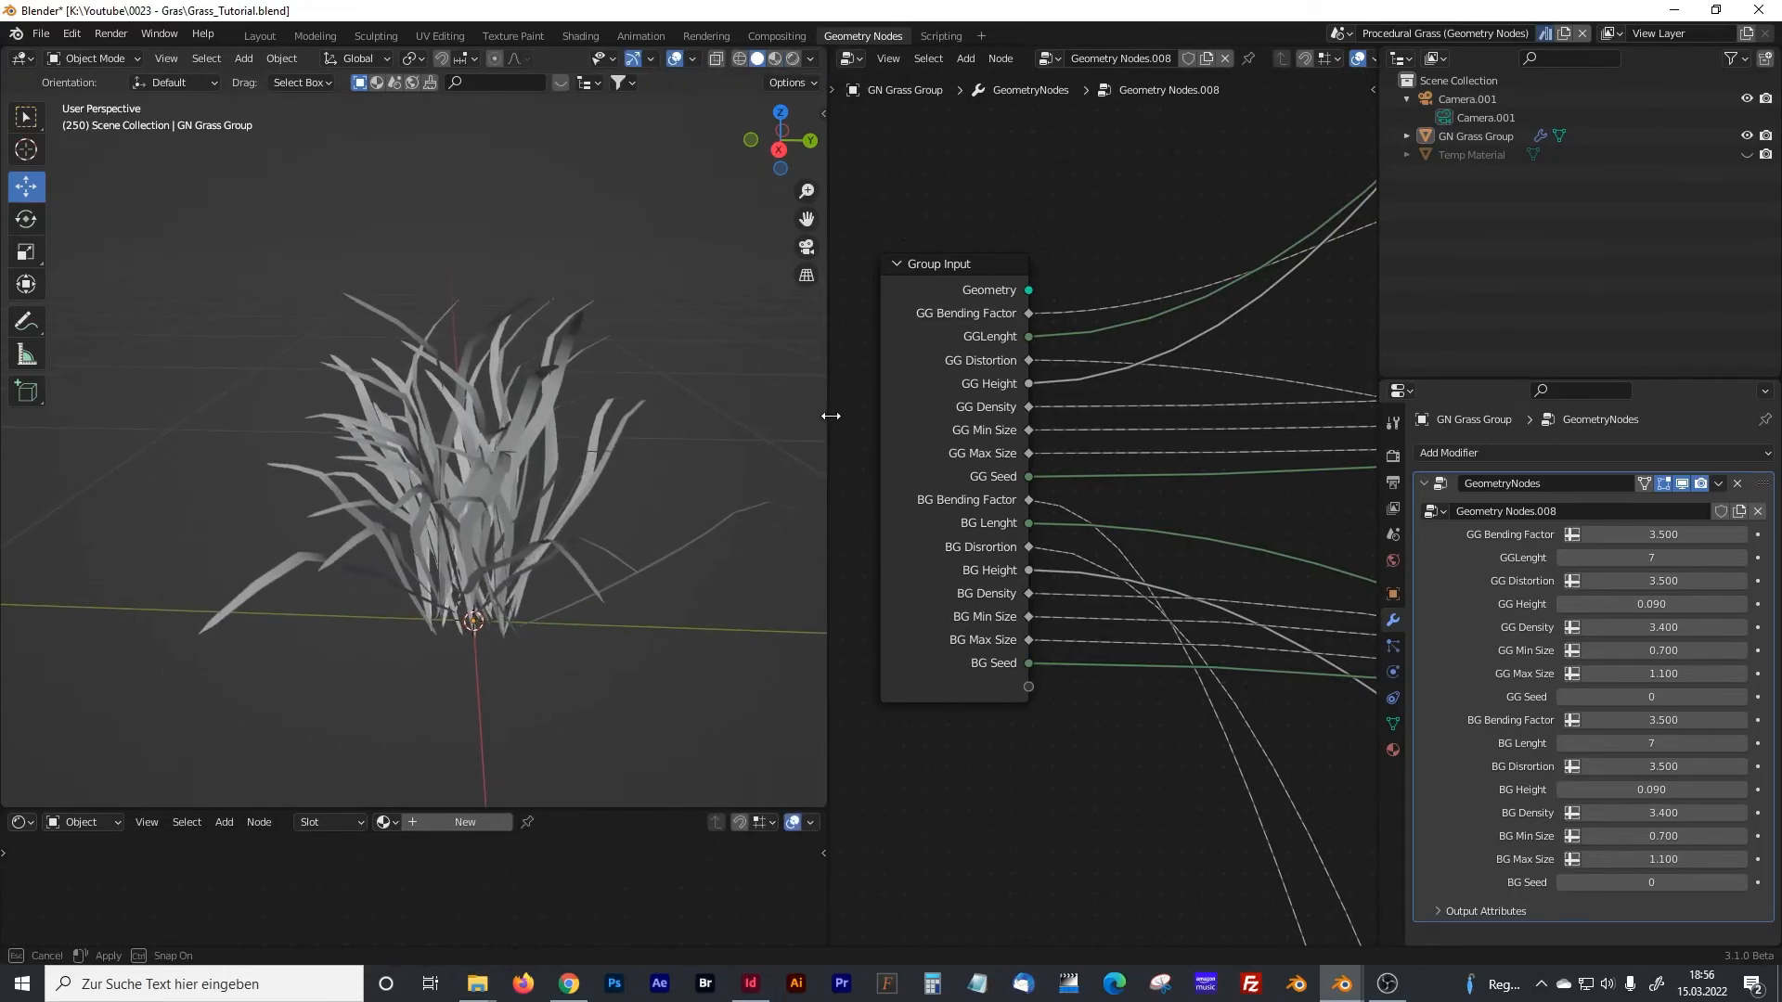
{"action": "left_click", "coordinate": [793, 58]}
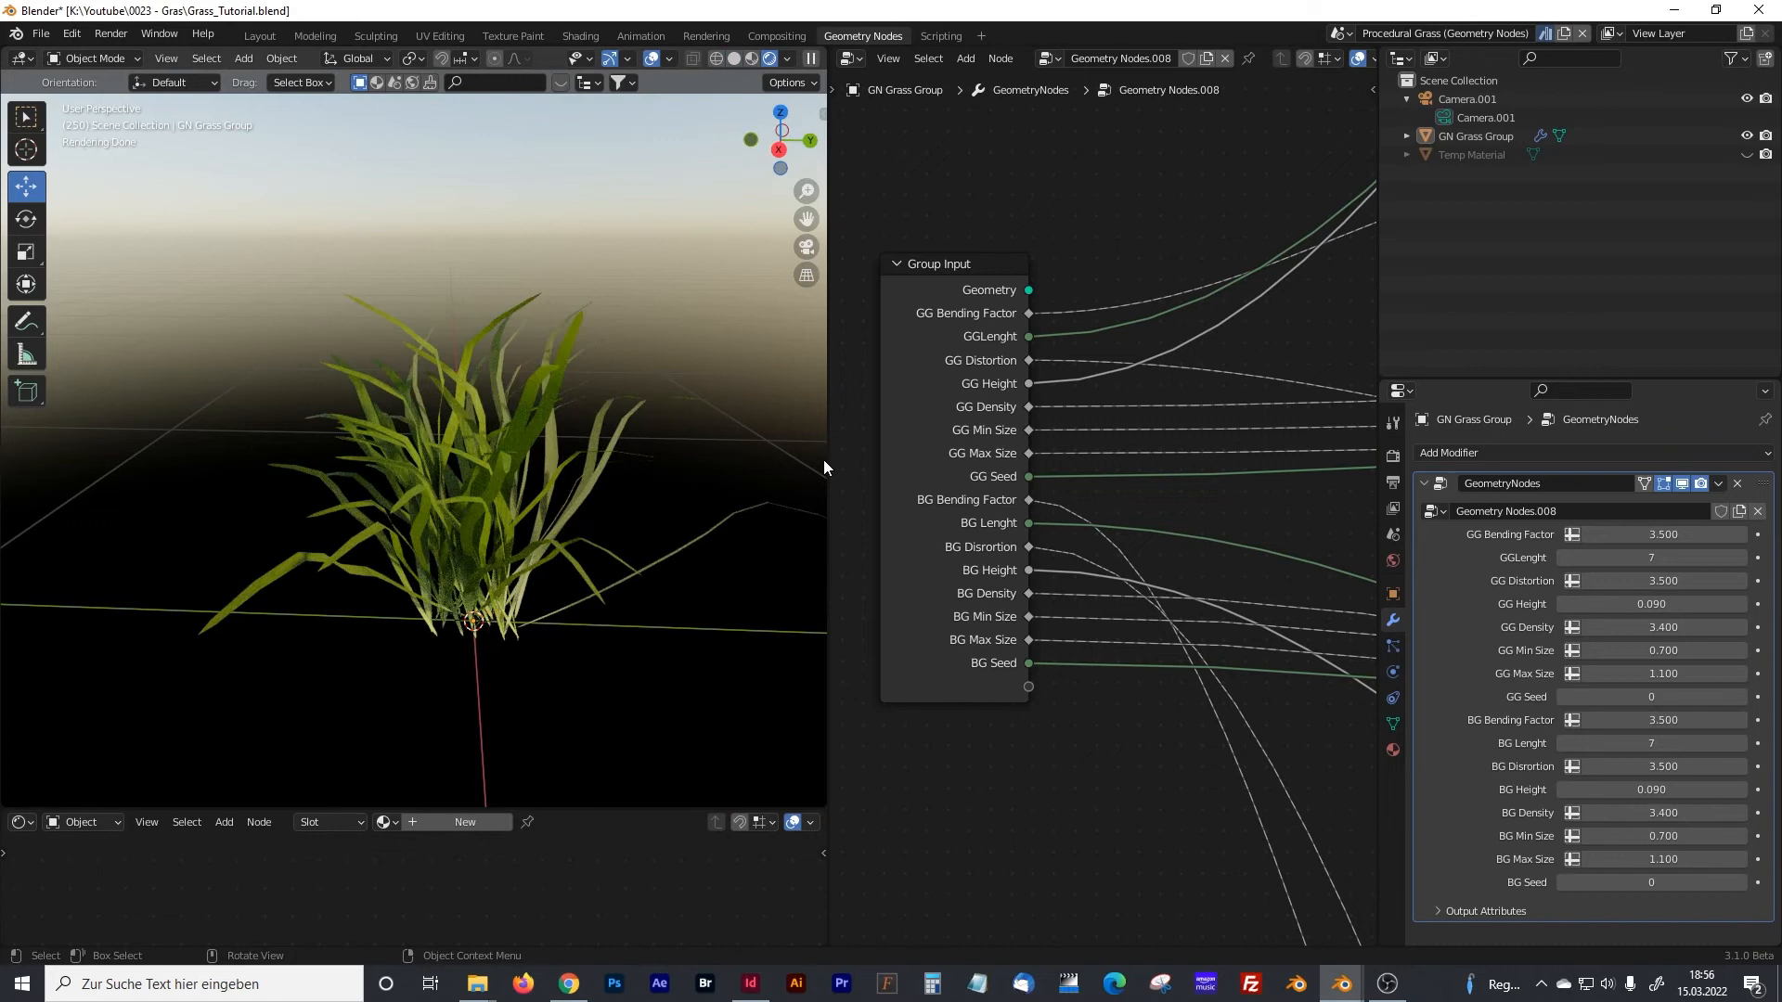
{"action": "left_click_drag", "start_coordinate": [827, 466], "coordinate": [601, 466]}
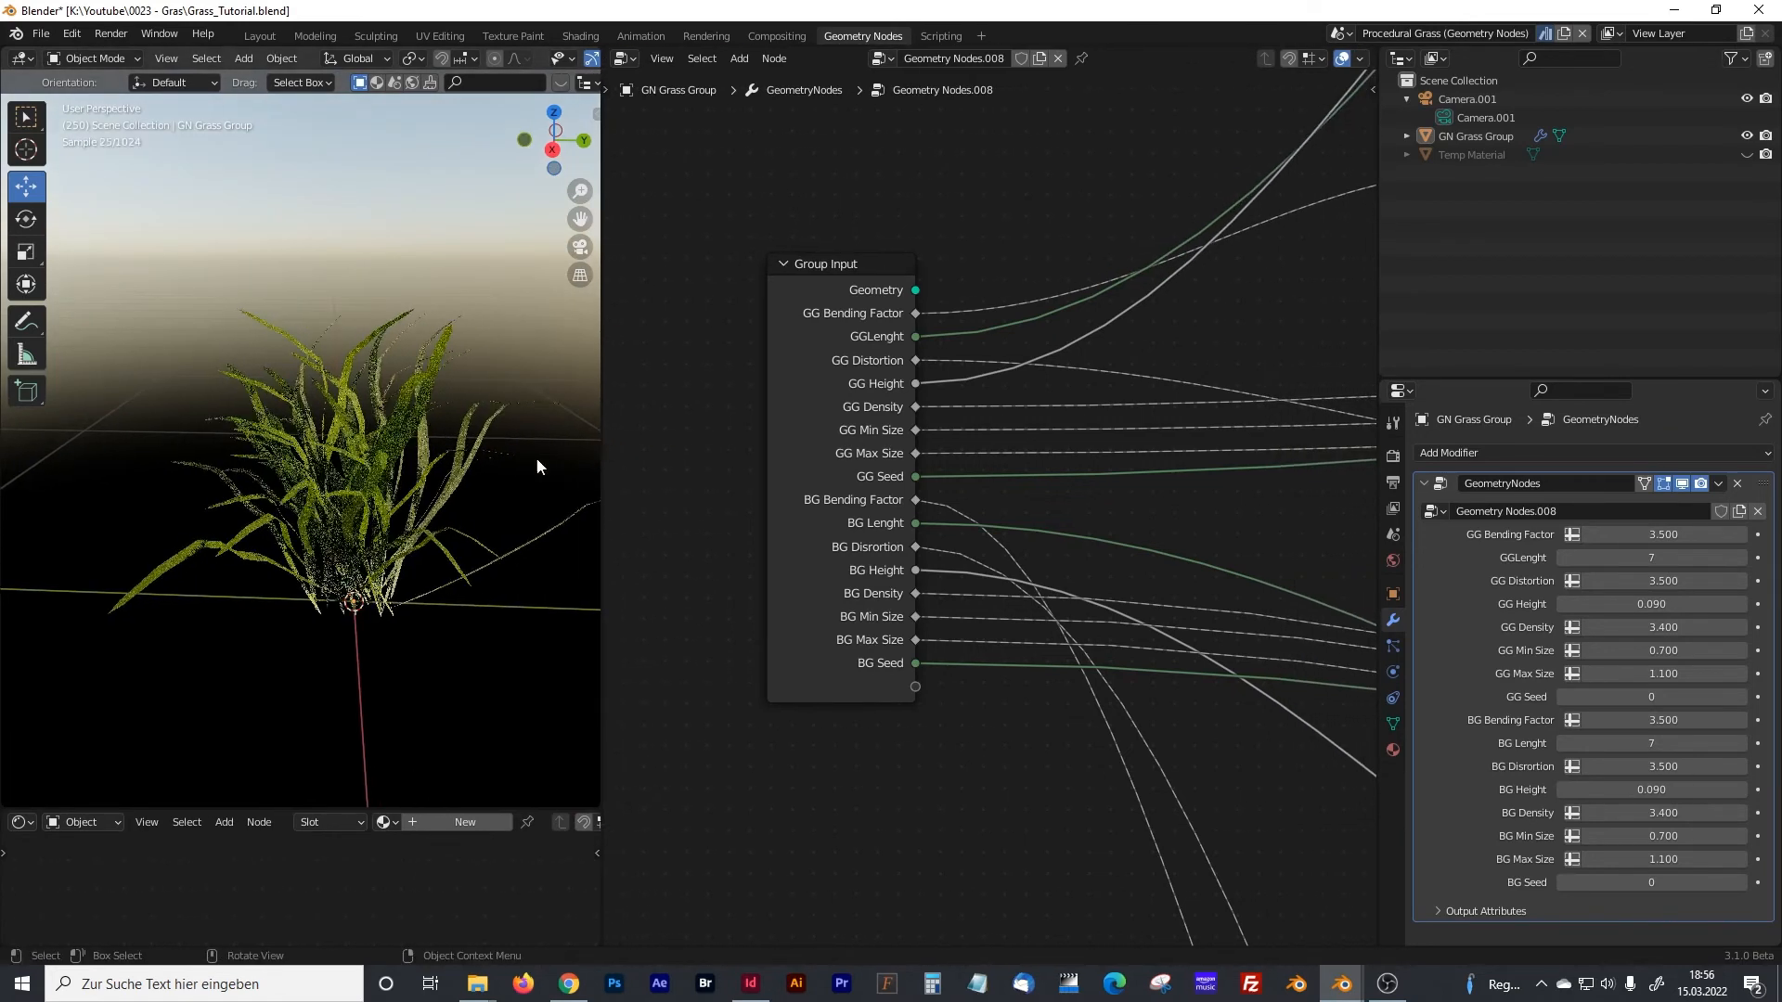
{"action": "middle_click_drag", "start_coordinate": [364, 496], "coordinate": [377, 440]}
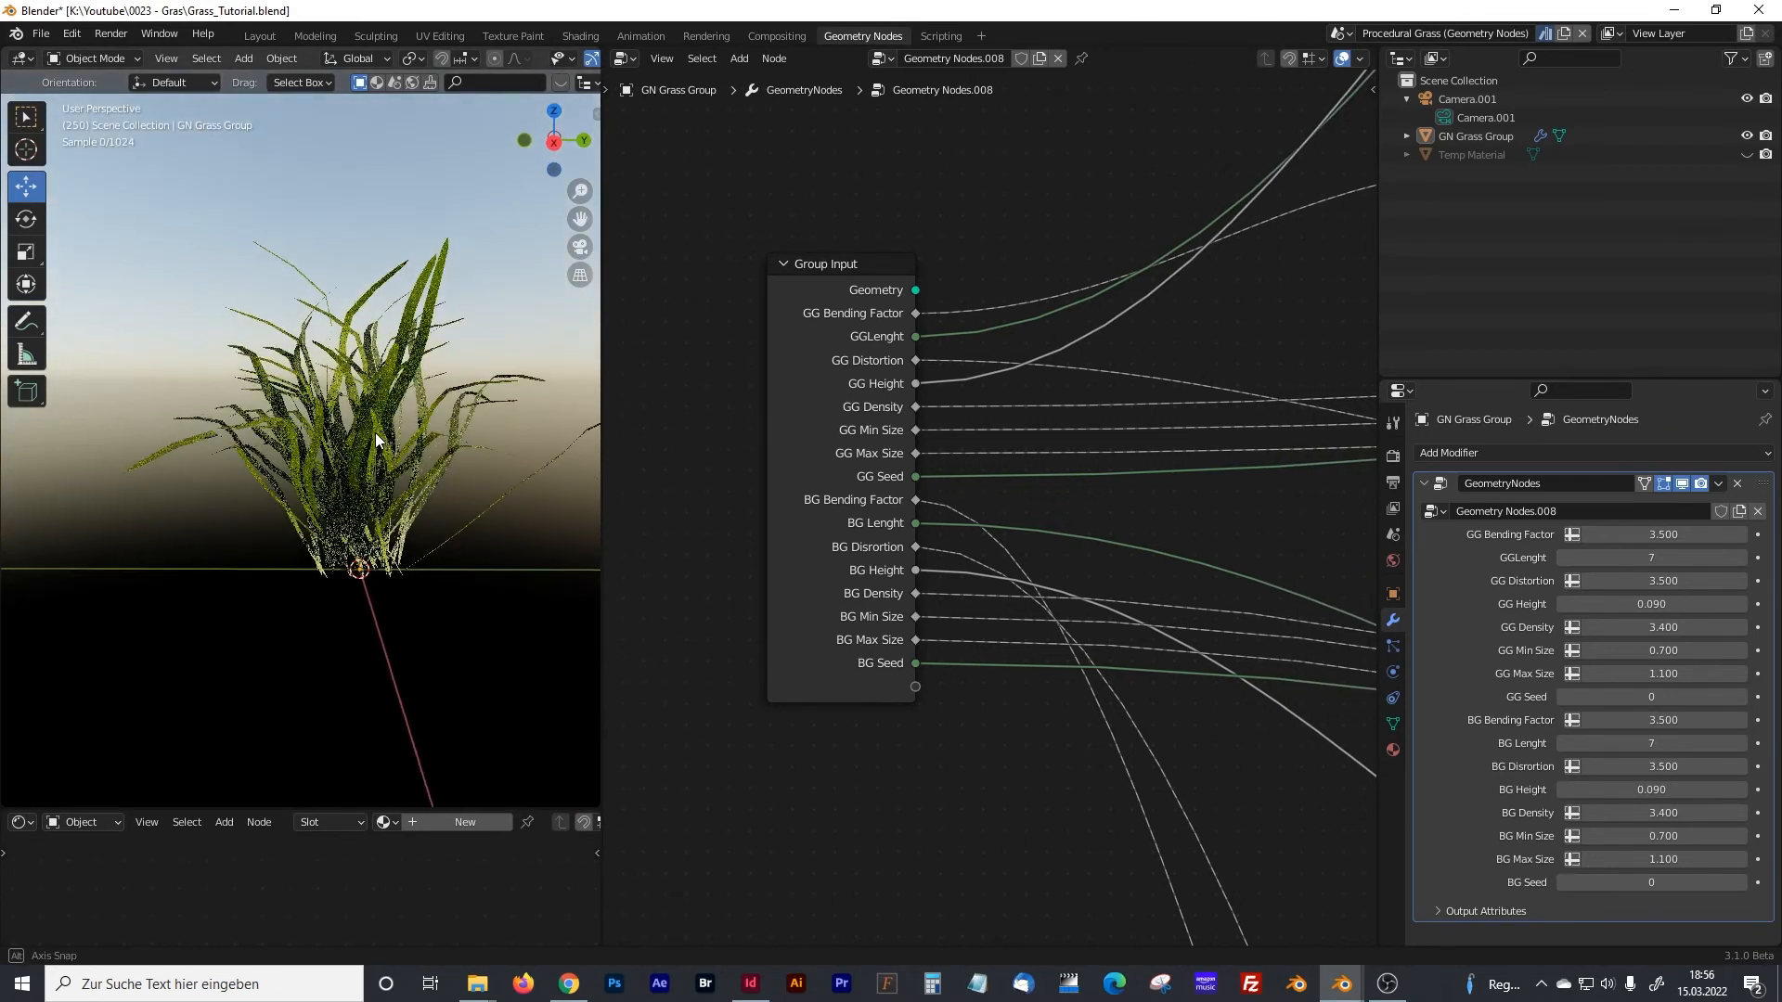
- Show the World shader nodes in an enlarged shader editor and examine the Sky Texture and Background settings
{"action": "left_click_drag", "start_coordinate": [520, 805], "coordinate": [520, 416]}
{"action": "left_click", "coordinate": [21, 428]}
{"action": "left_click", "coordinate": [65, 429]}
{"action": "left_click", "coordinate": [63, 443]}
{"action": "left_click", "coordinate": [70, 433]}
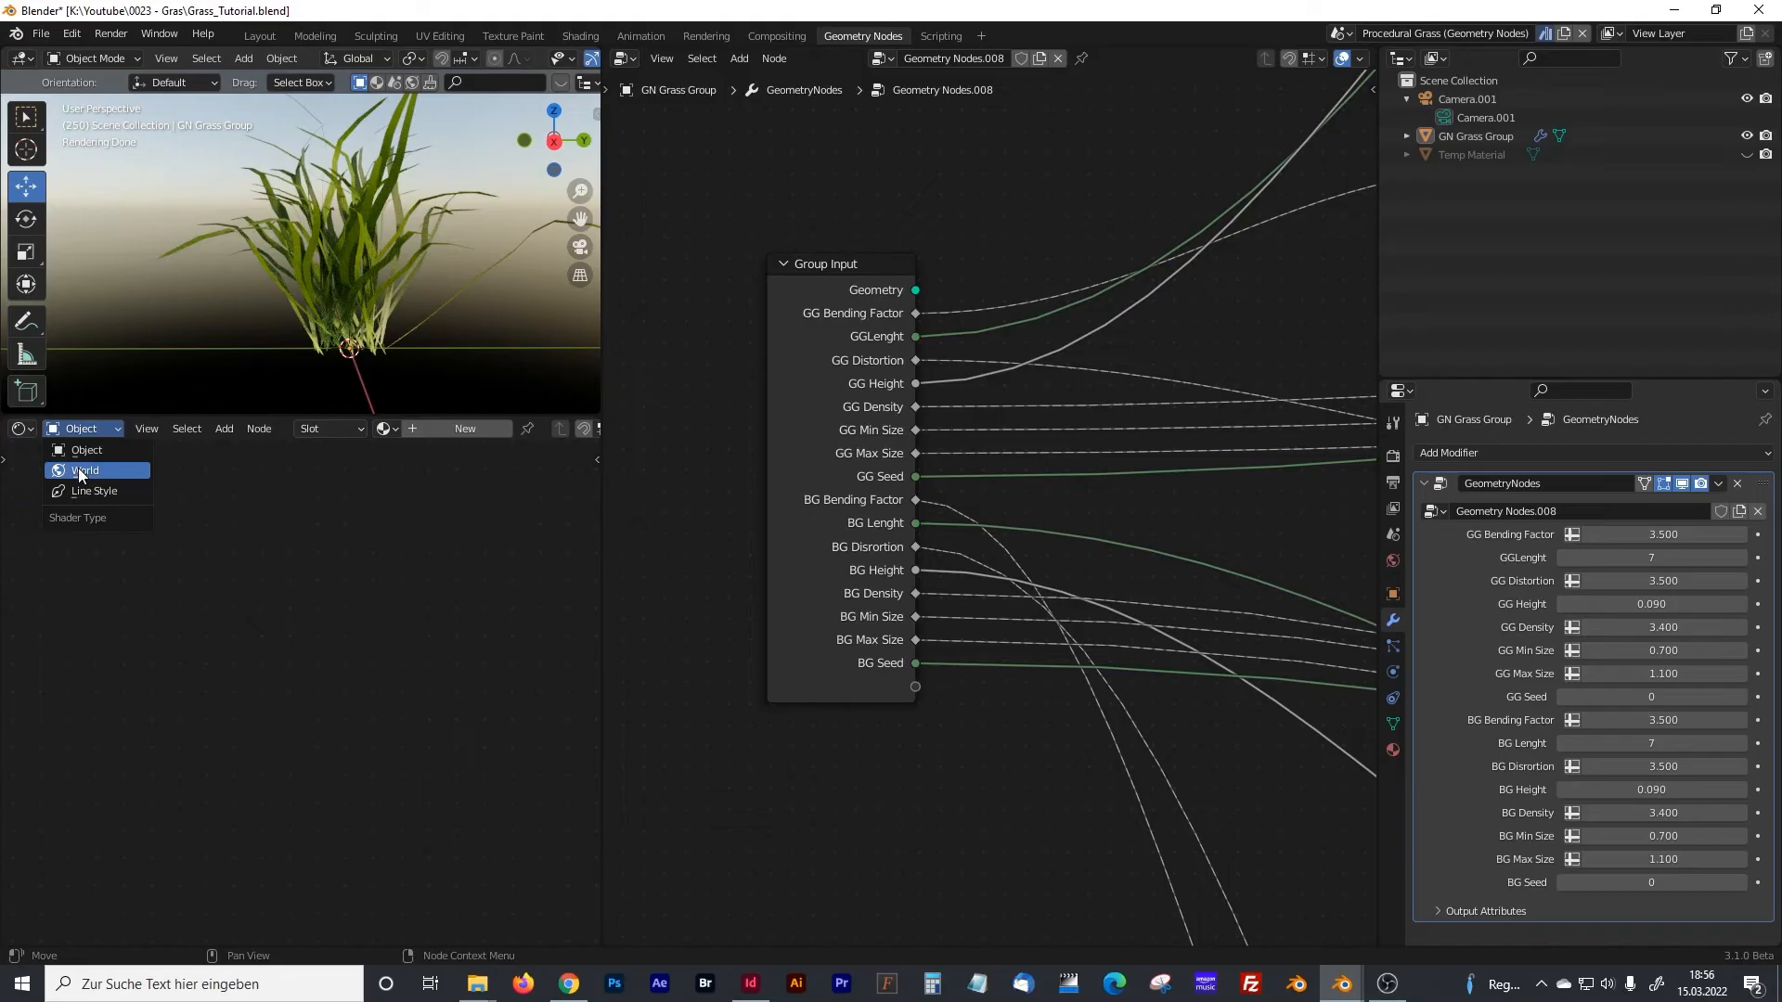
{"action": "left_click", "coordinate": [78, 467]}
{"action": "scroll", "coordinate": [324, 632], "scroll_direction": "up", "scroll_amount": 3}
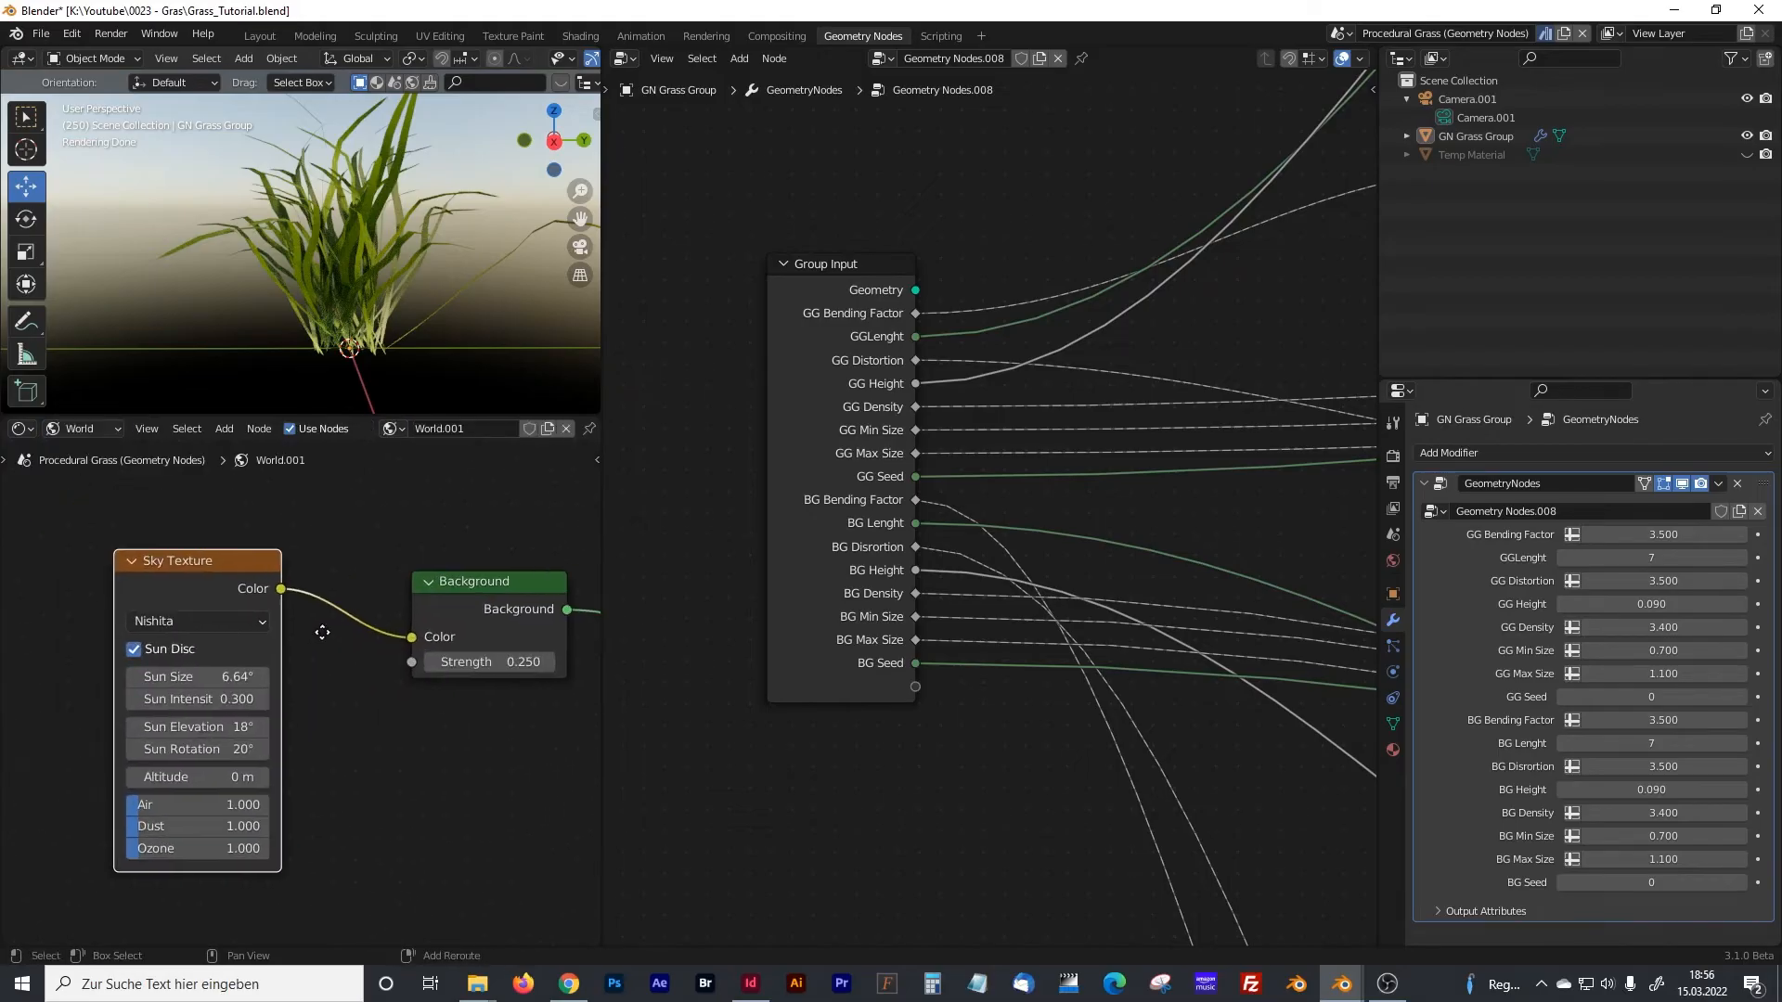
{"action": "middle_click_drag", "start_coordinate": [322, 632], "coordinate": [343, 651]}
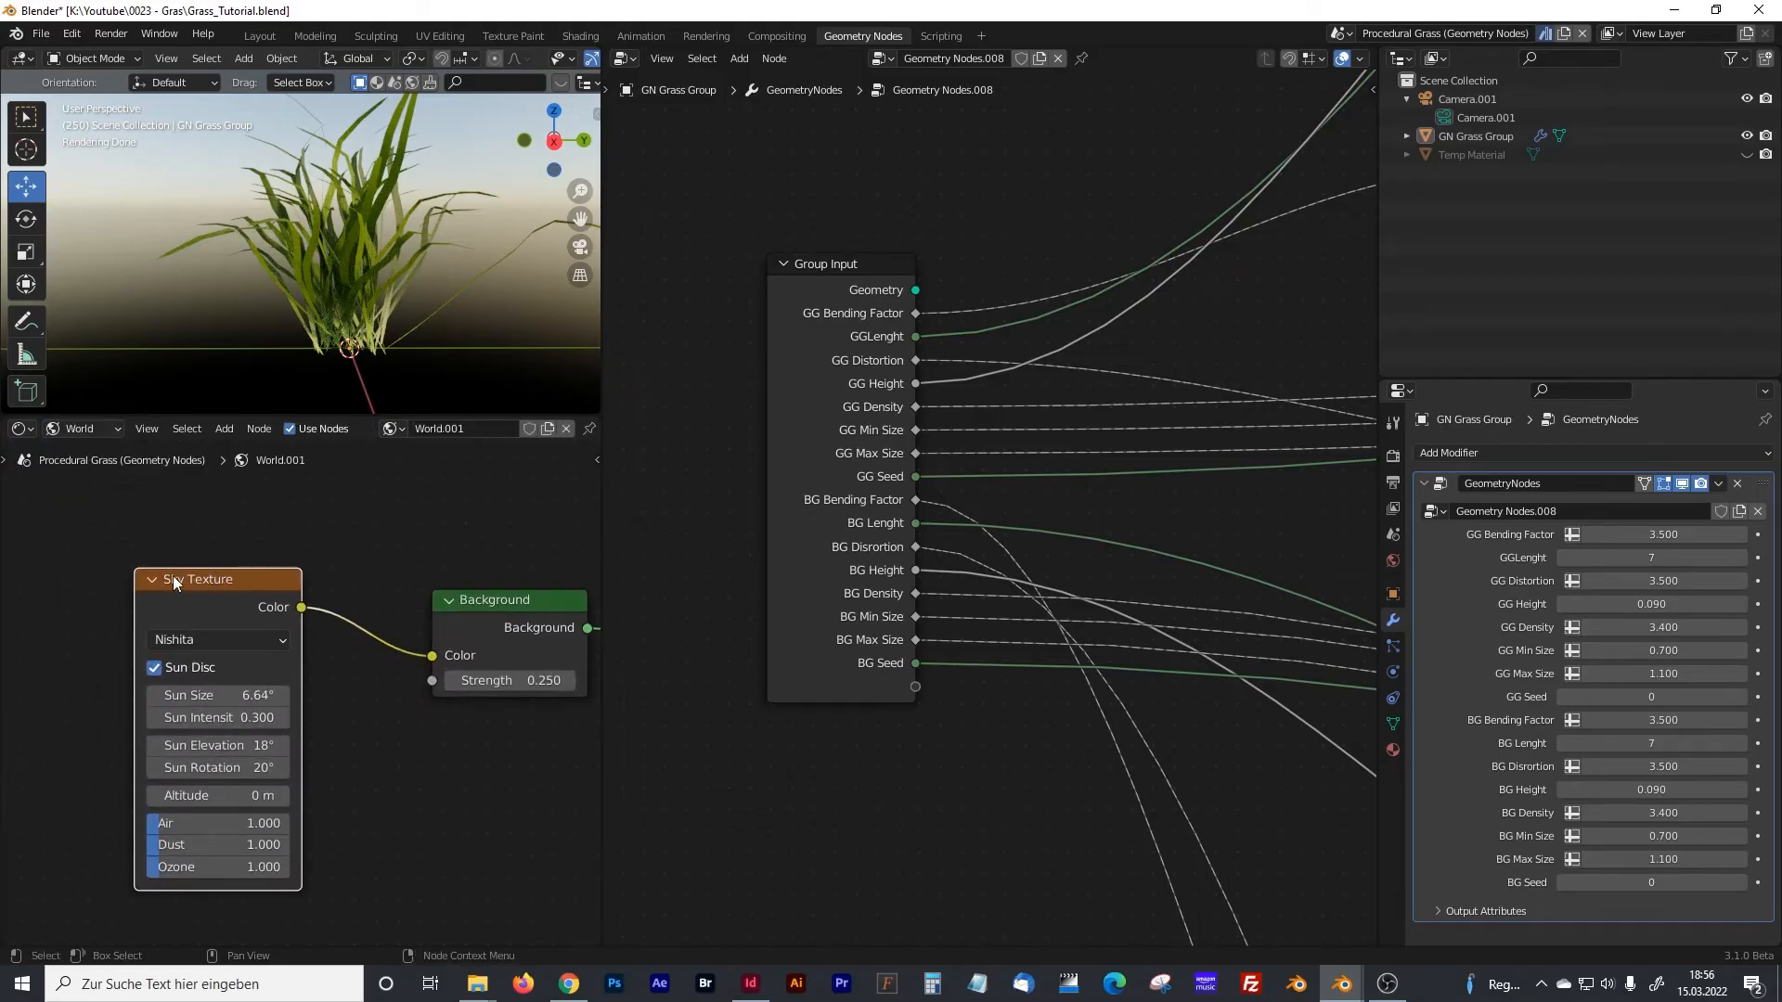
{"action": "middle_click_drag", "start_coordinate": [466, 602], "coordinate": [415, 613]}
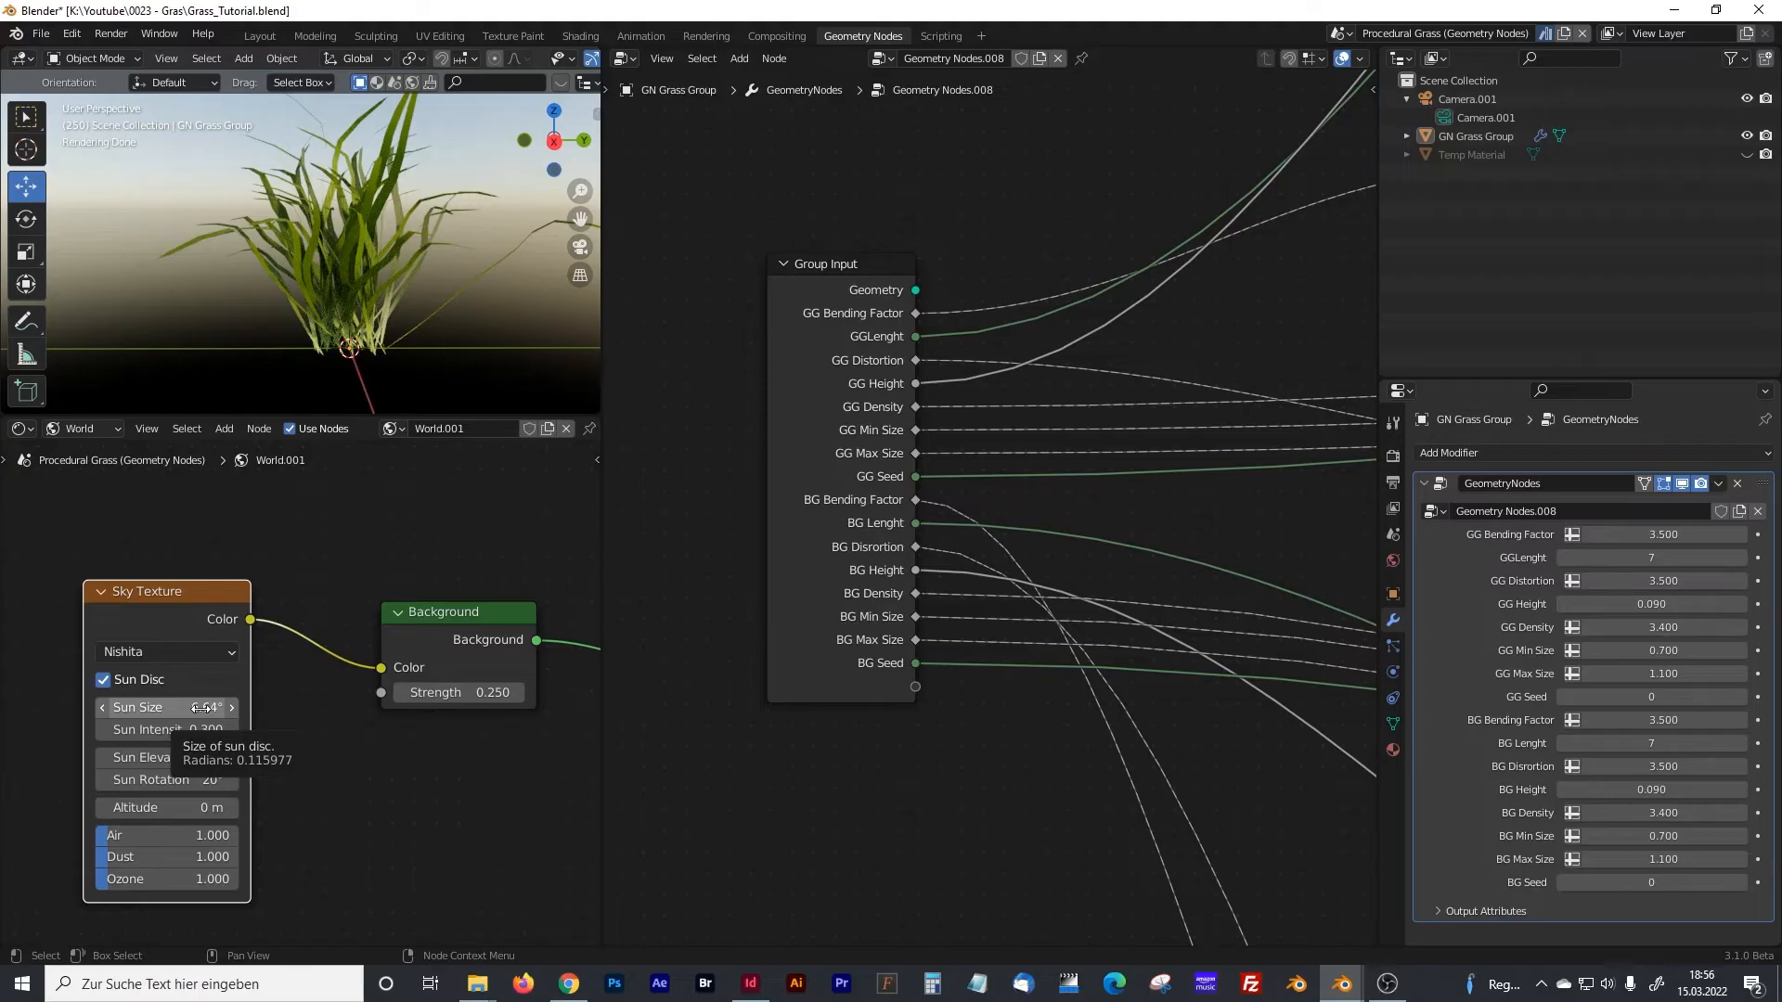
- Return the shader editor to Object shaders, shrink it beneath the 3D viewport and widen the geometry node editor
{"action": "left_click", "coordinate": [18, 427]}
{"action": "left_click", "coordinate": [82, 428]}
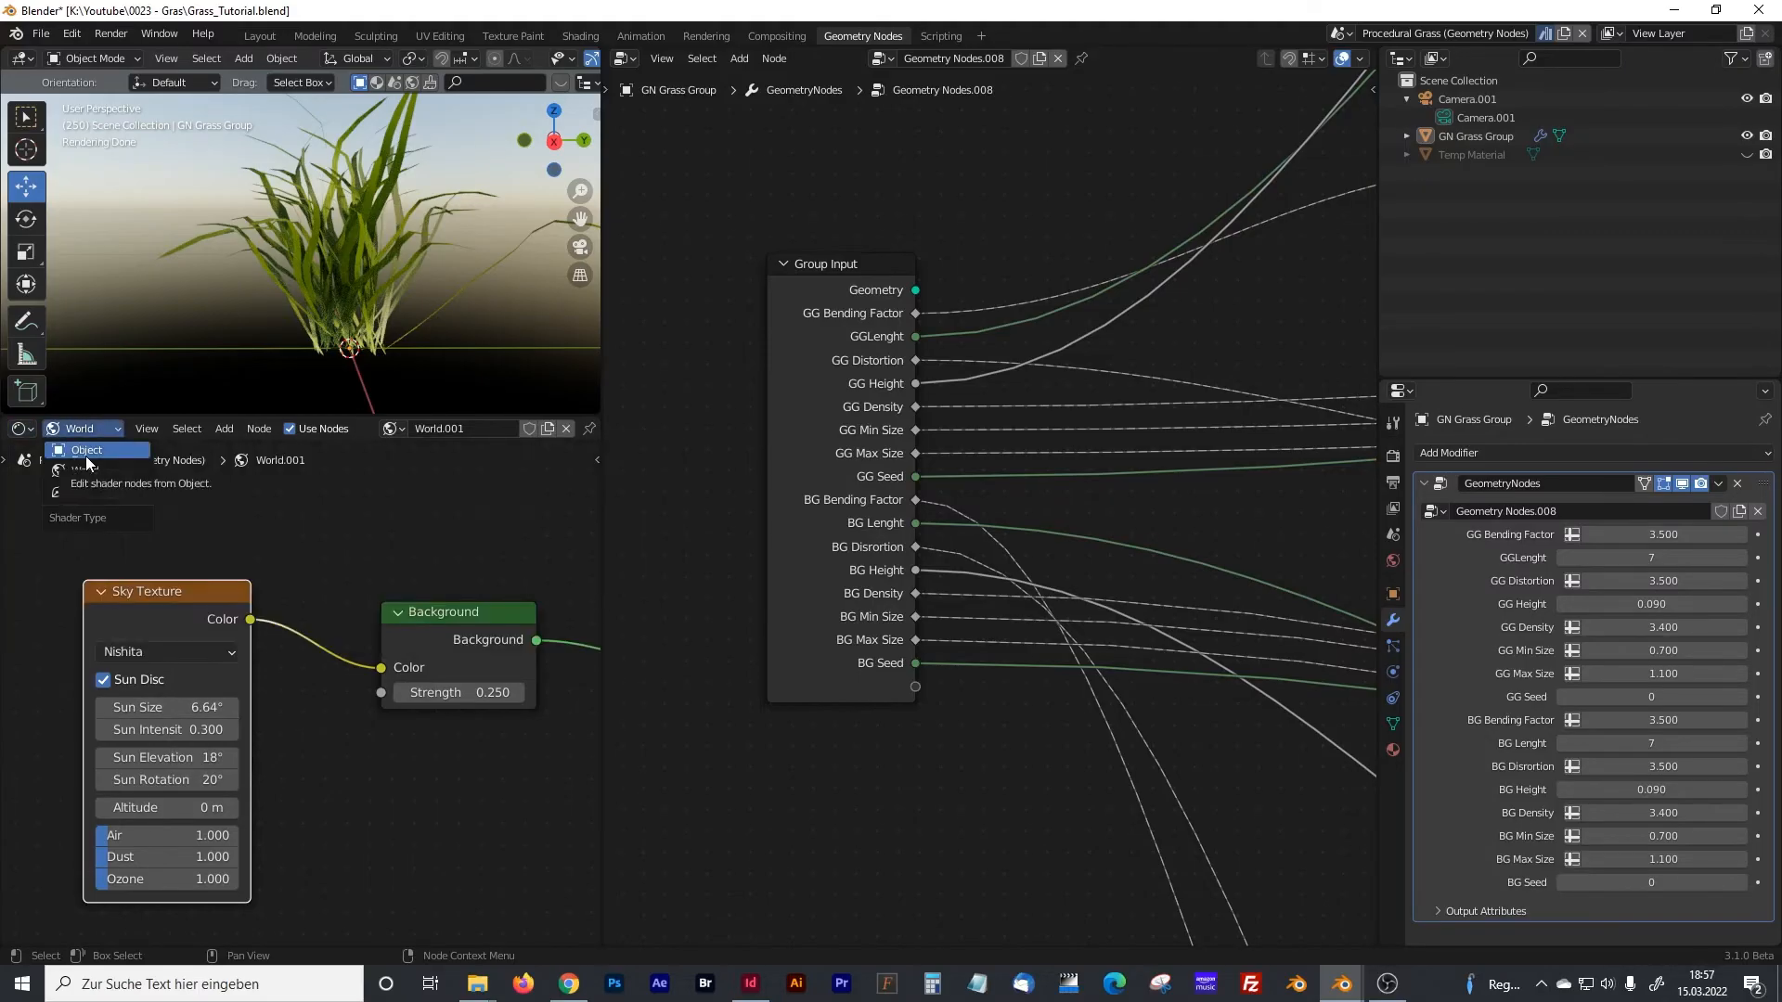
{"action": "left_click", "coordinate": [87, 456]}
{"action": "left_click_drag", "start_coordinate": [266, 416], "coordinate": [232, 840]}
{"action": "left_click_drag", "start_coordinate": [600, 546], "coordinate": [549, 536]}
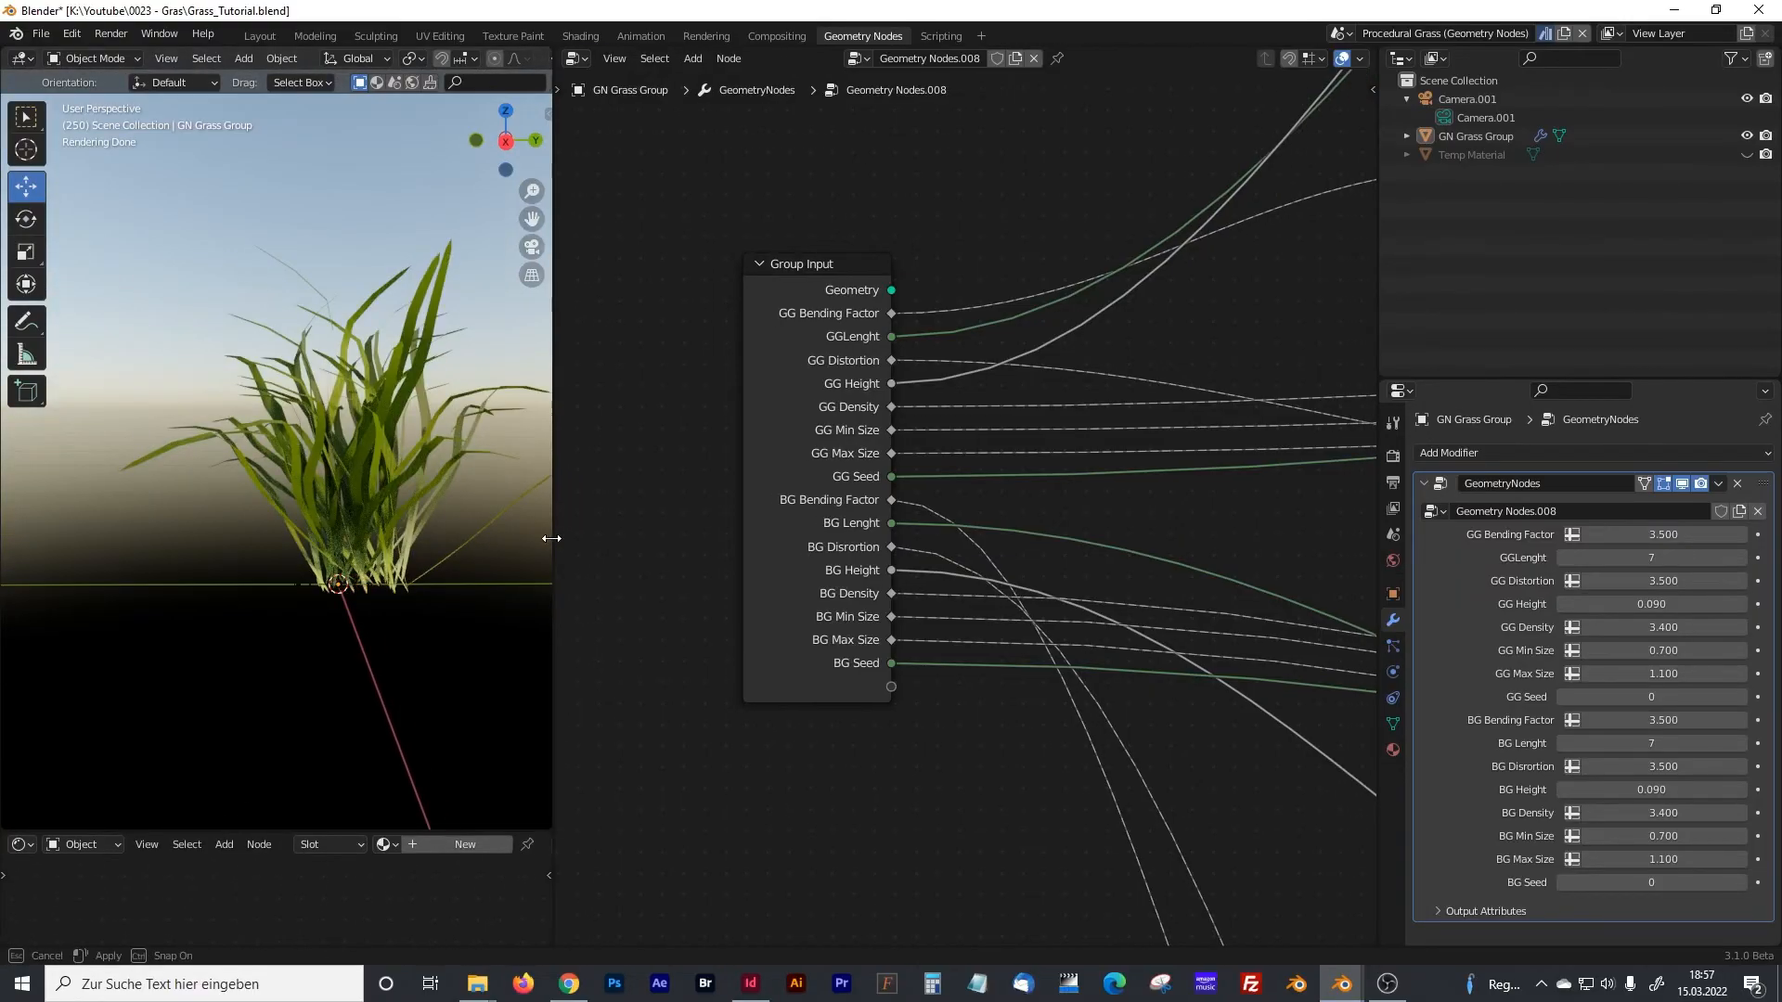
- Add a Join Geometry node on the link between the green grass frame and the Group Output
{"action": "scroll", "coordinate": [969, 505], "scroll_direction": "down", "scroll_amount": 5}
{"action": "middle_click_drag", "start_coordinate": [1240, 516], "coordinate": [566, 492]}
{"action": "middle_click_drag", "start_coordinate": [1300, 565], "coordinate": [557, 547]}
{"action": "middle_click_drag", "start_coordinate": [993, 547], "coordinate": [943, 544]}
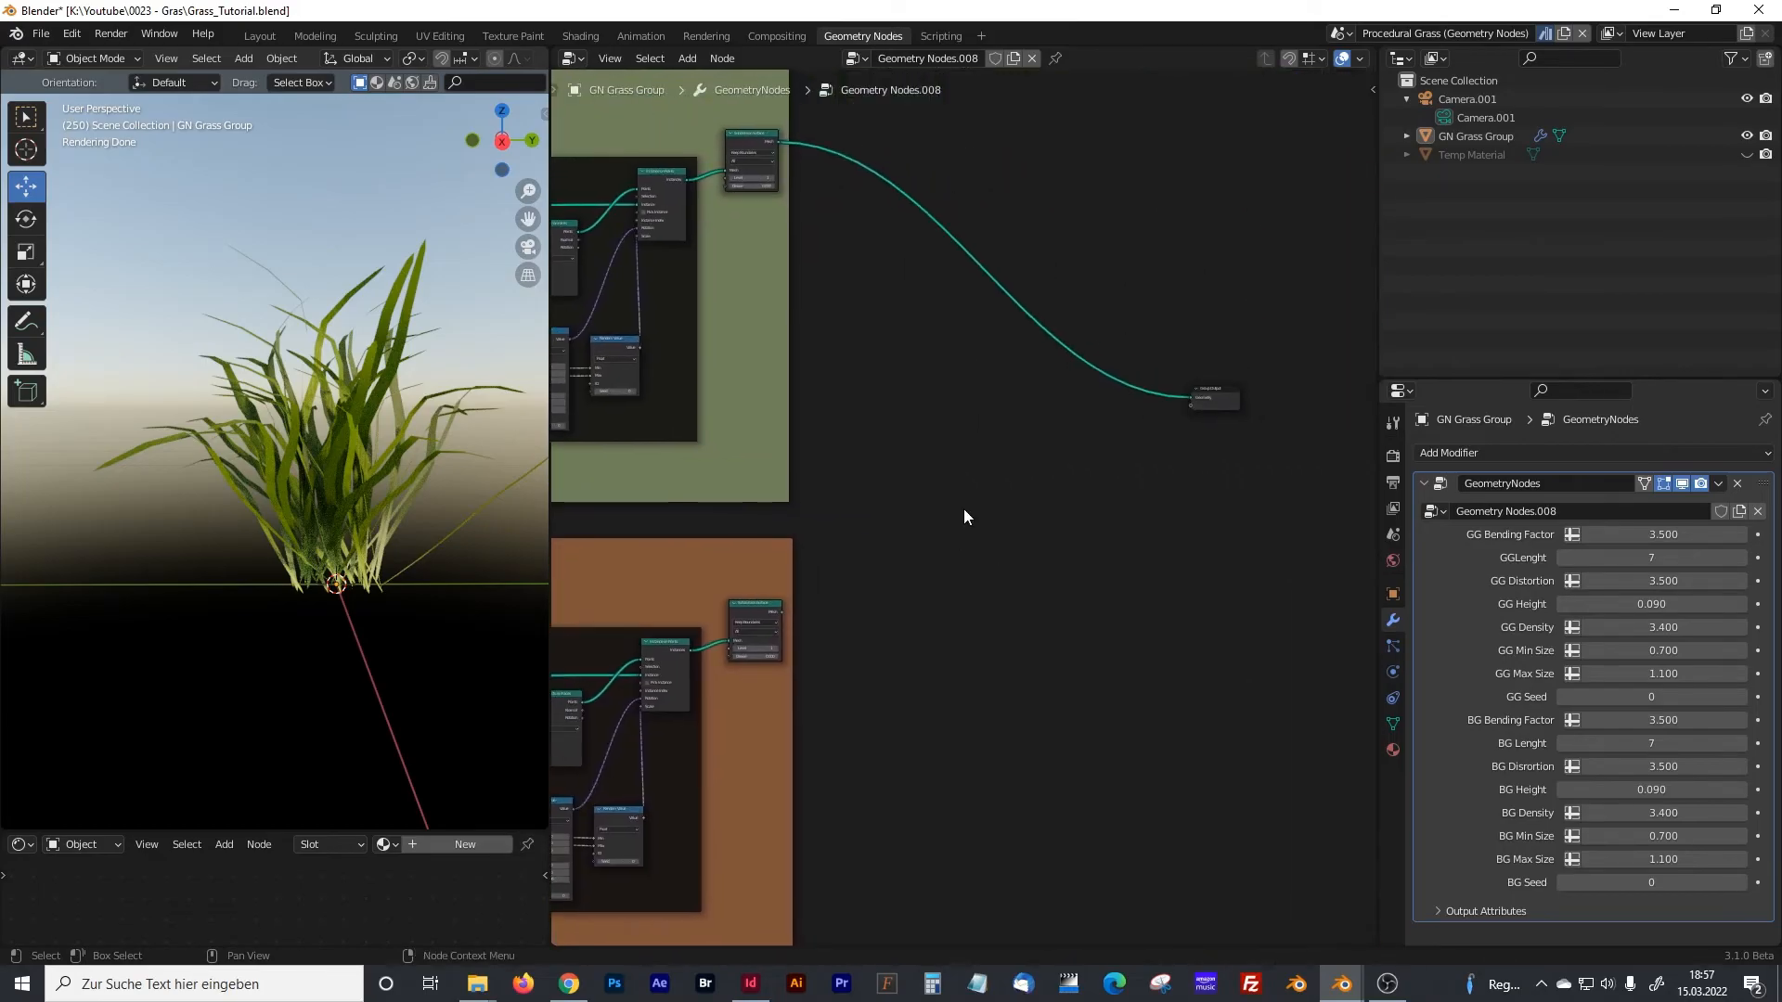
{"action": "scroll", "coordinate": [963, 509], "scroll_direction": "up", "scroll_amount": 1}
{"action": "key", "text": "shift+a"}
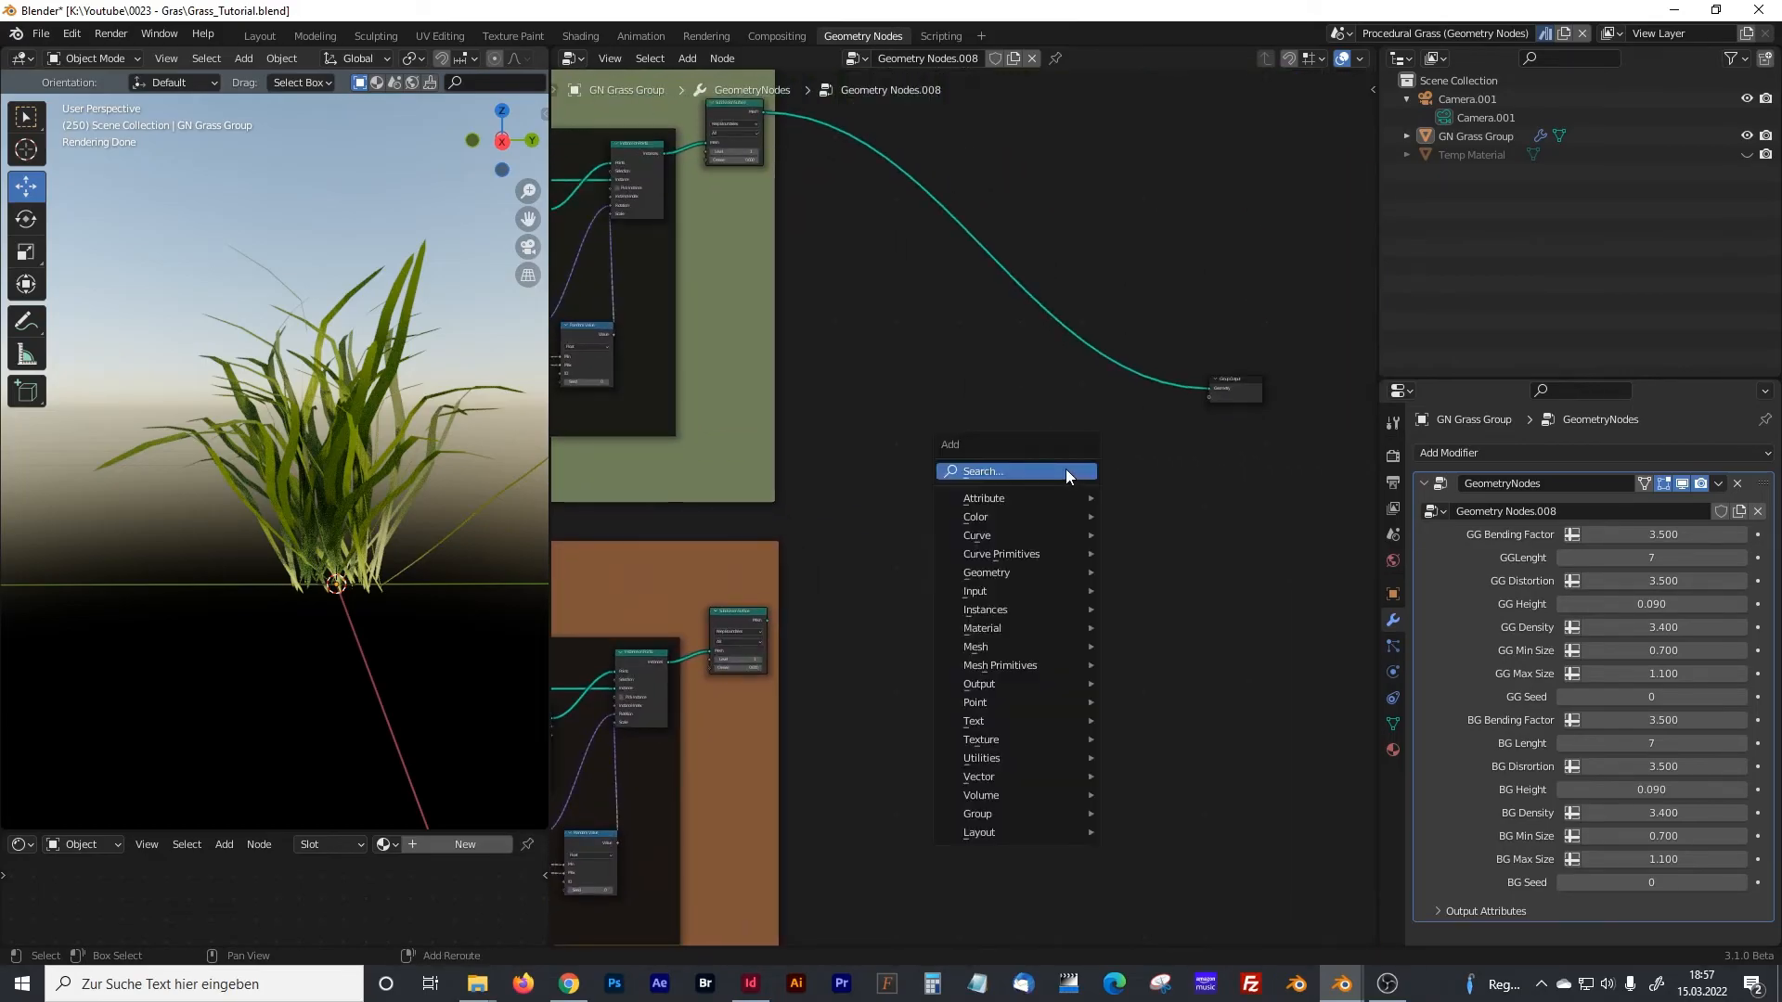
{"action": "left_click", "coordinate": [1067, 470]}
{"action": "type", "text": "join"}
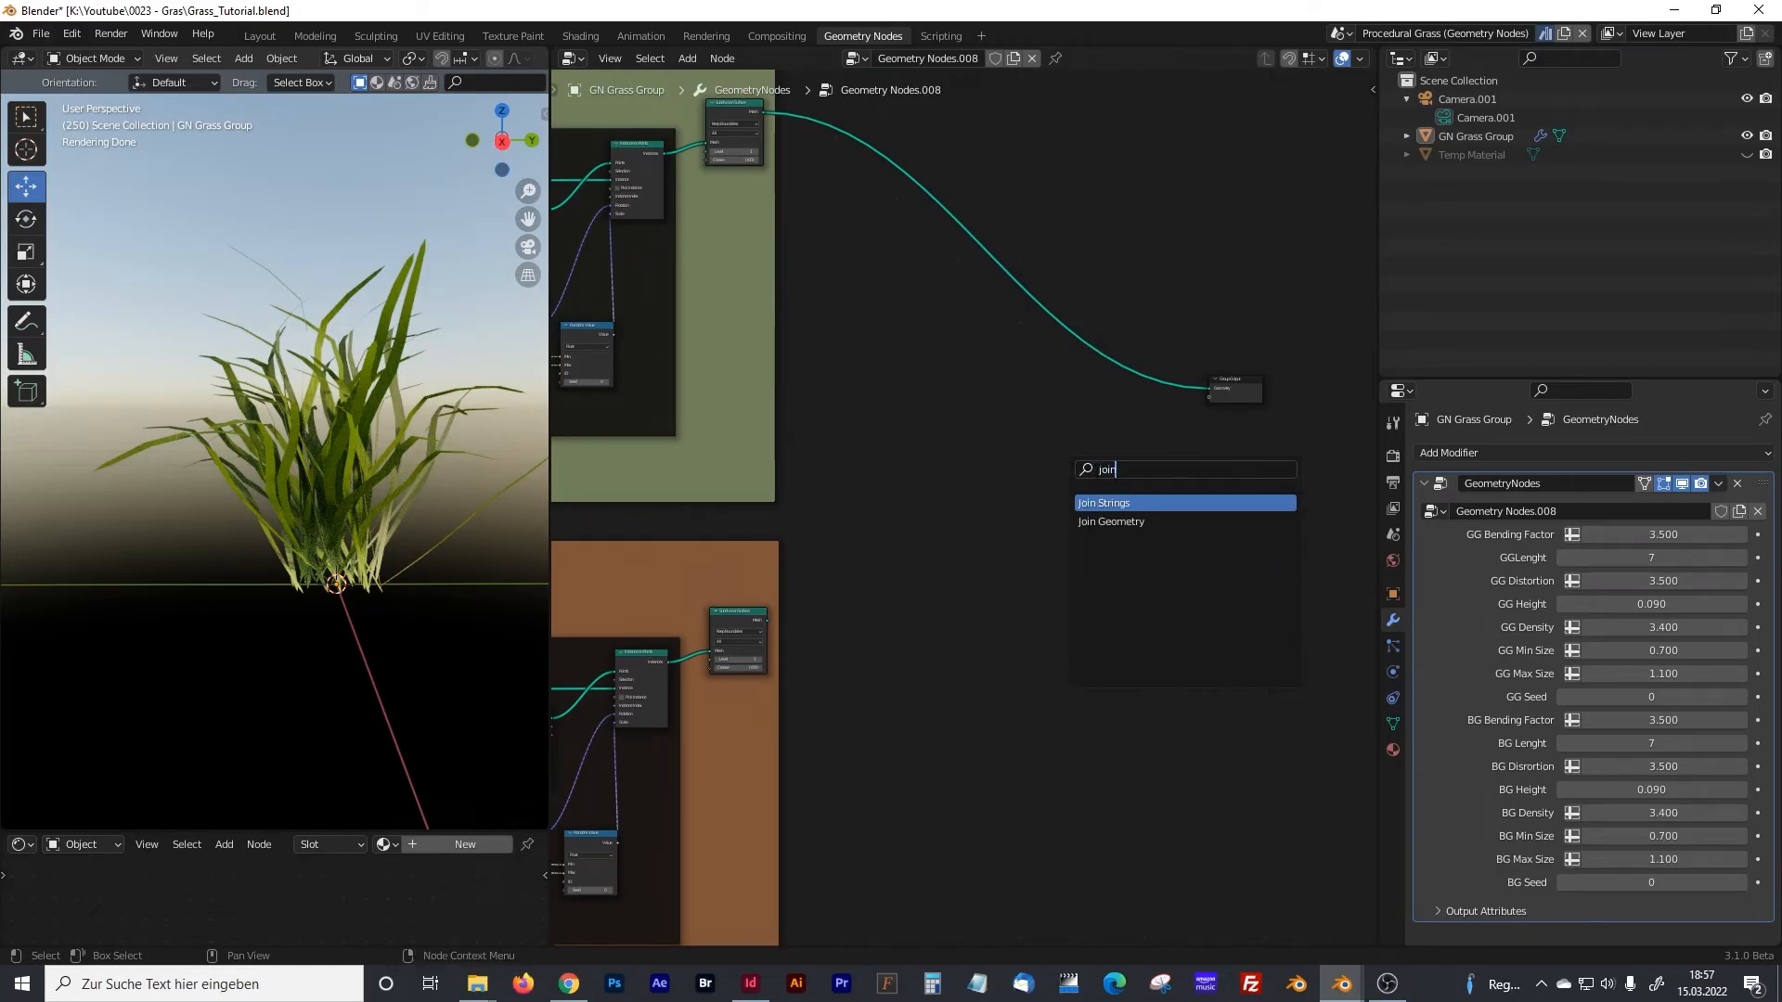
{"action": "left_click", "coordinate": [1105, 522]}
{"action": "scroll", "coordinate": [1128, 472], "scroll_direction": "up", "scroll_amount": 9}
{"action": "middle_click_drag", "start_coordinate": [1076, 376], "coordinate": [990, 547]}
- Connect the brown grass's Subdivision Surface mesh output to the Join Geometry input alongside the green grass
{"action": "scroll", "coordinate": [993, 526], "scroll_direction": "down", "scroll_amount": 4}
{"action": "middle_click_drag", "start_coordinate": [826, 316], "coordinate": [899, 483], "text": "shift"}
{"action": "left_click_drag", "start_coordinate": [677, 217], "coordinate": [1330, 630]}
{"action": "middle_click_drag", "start_coordinate": [895, 692], "coordinate": [1119, 387]}
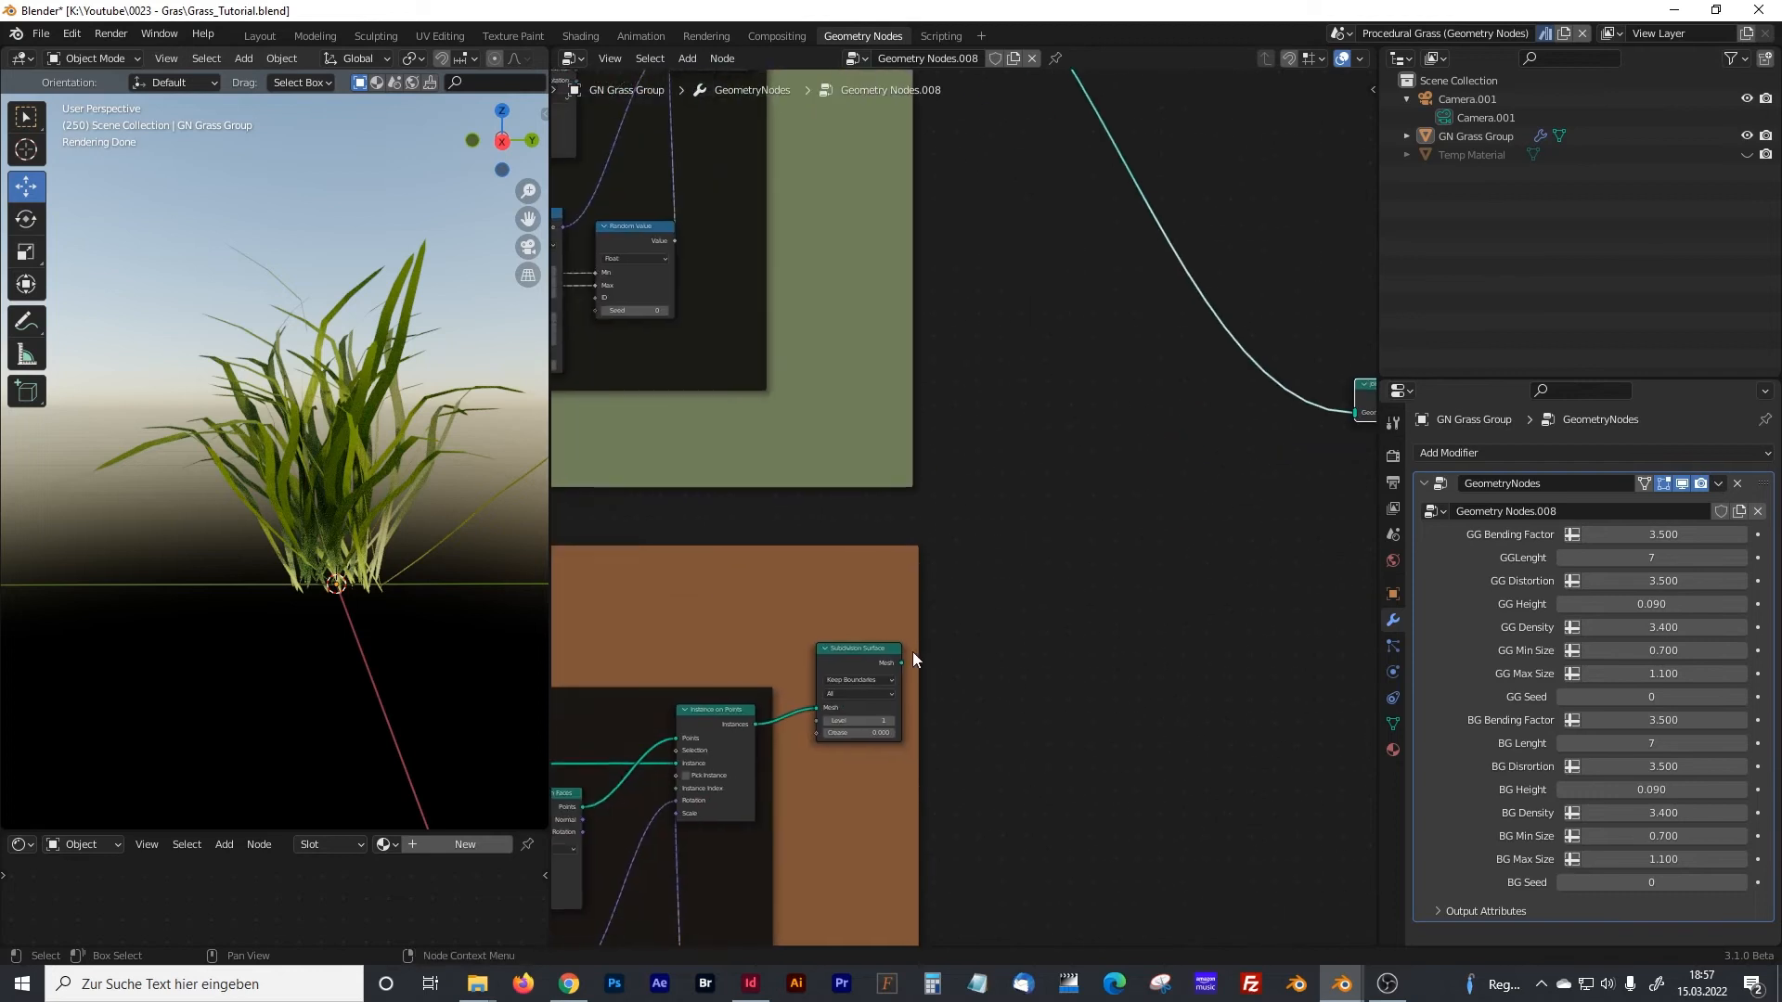
{"action": "left_click_drag", "start_coordinate": [902, 662], "coordinate": [1351, 420]}
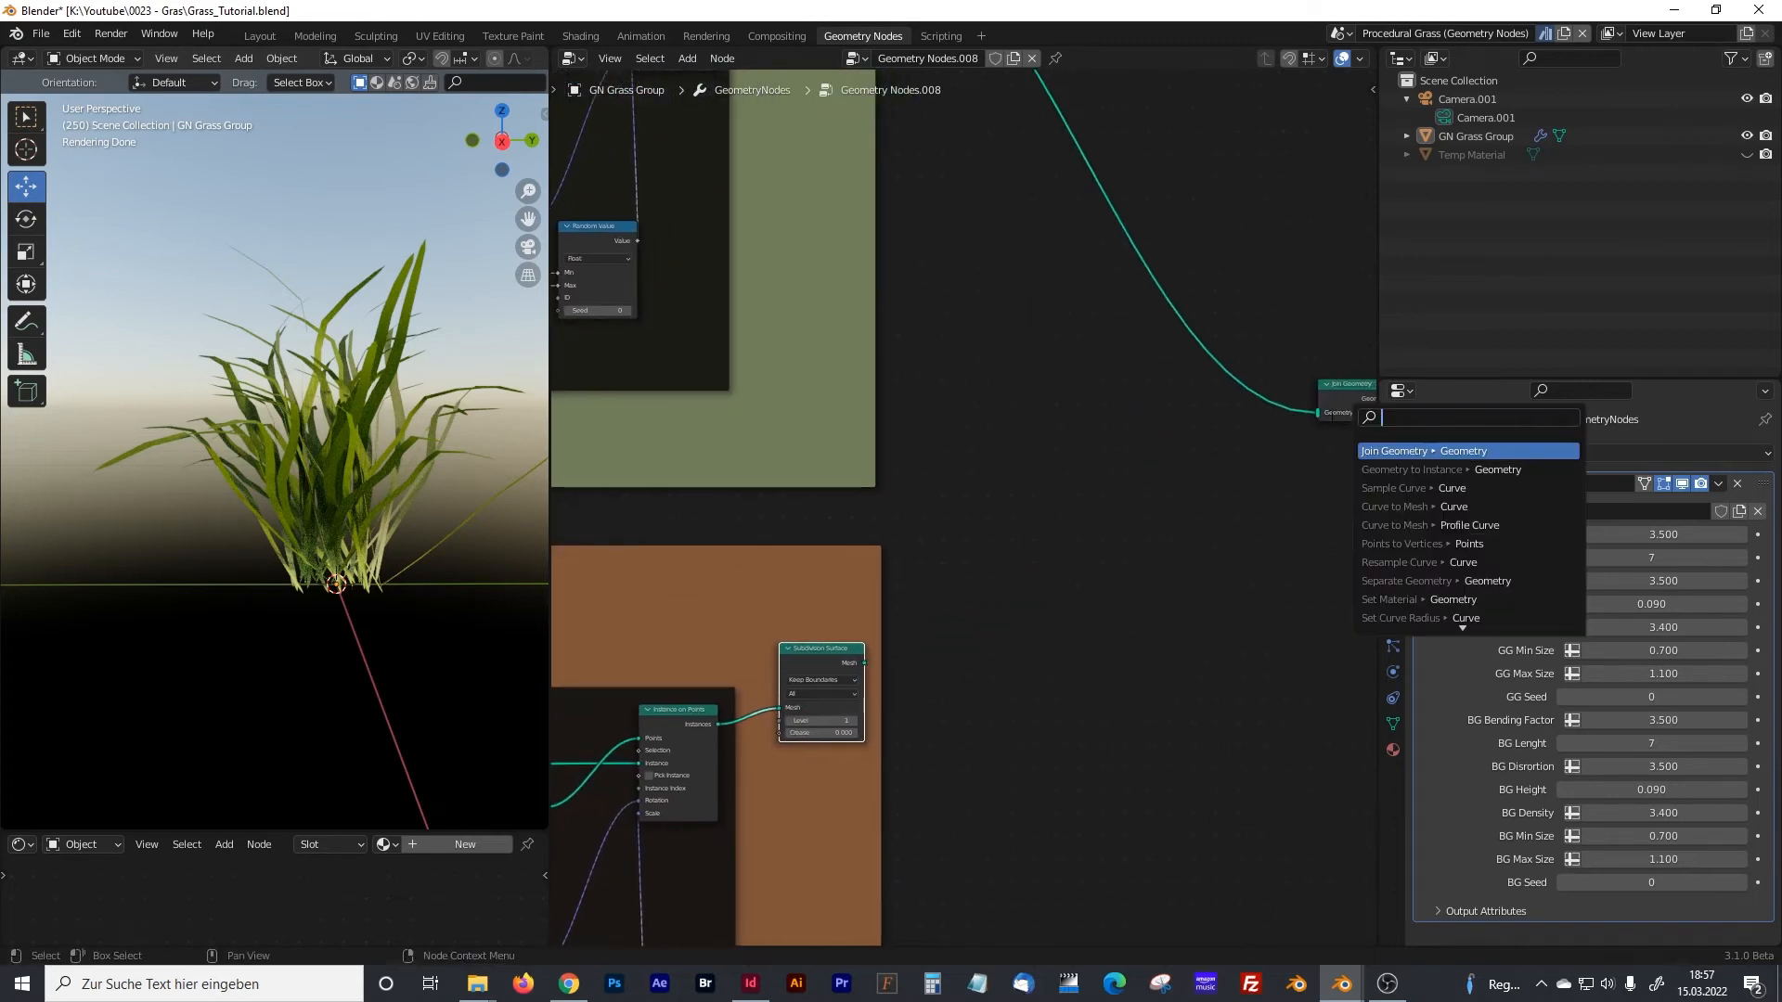
{"action": "left_click_drag", "start_coordinate": [865, 663], "coordinate": [1317, 413]}
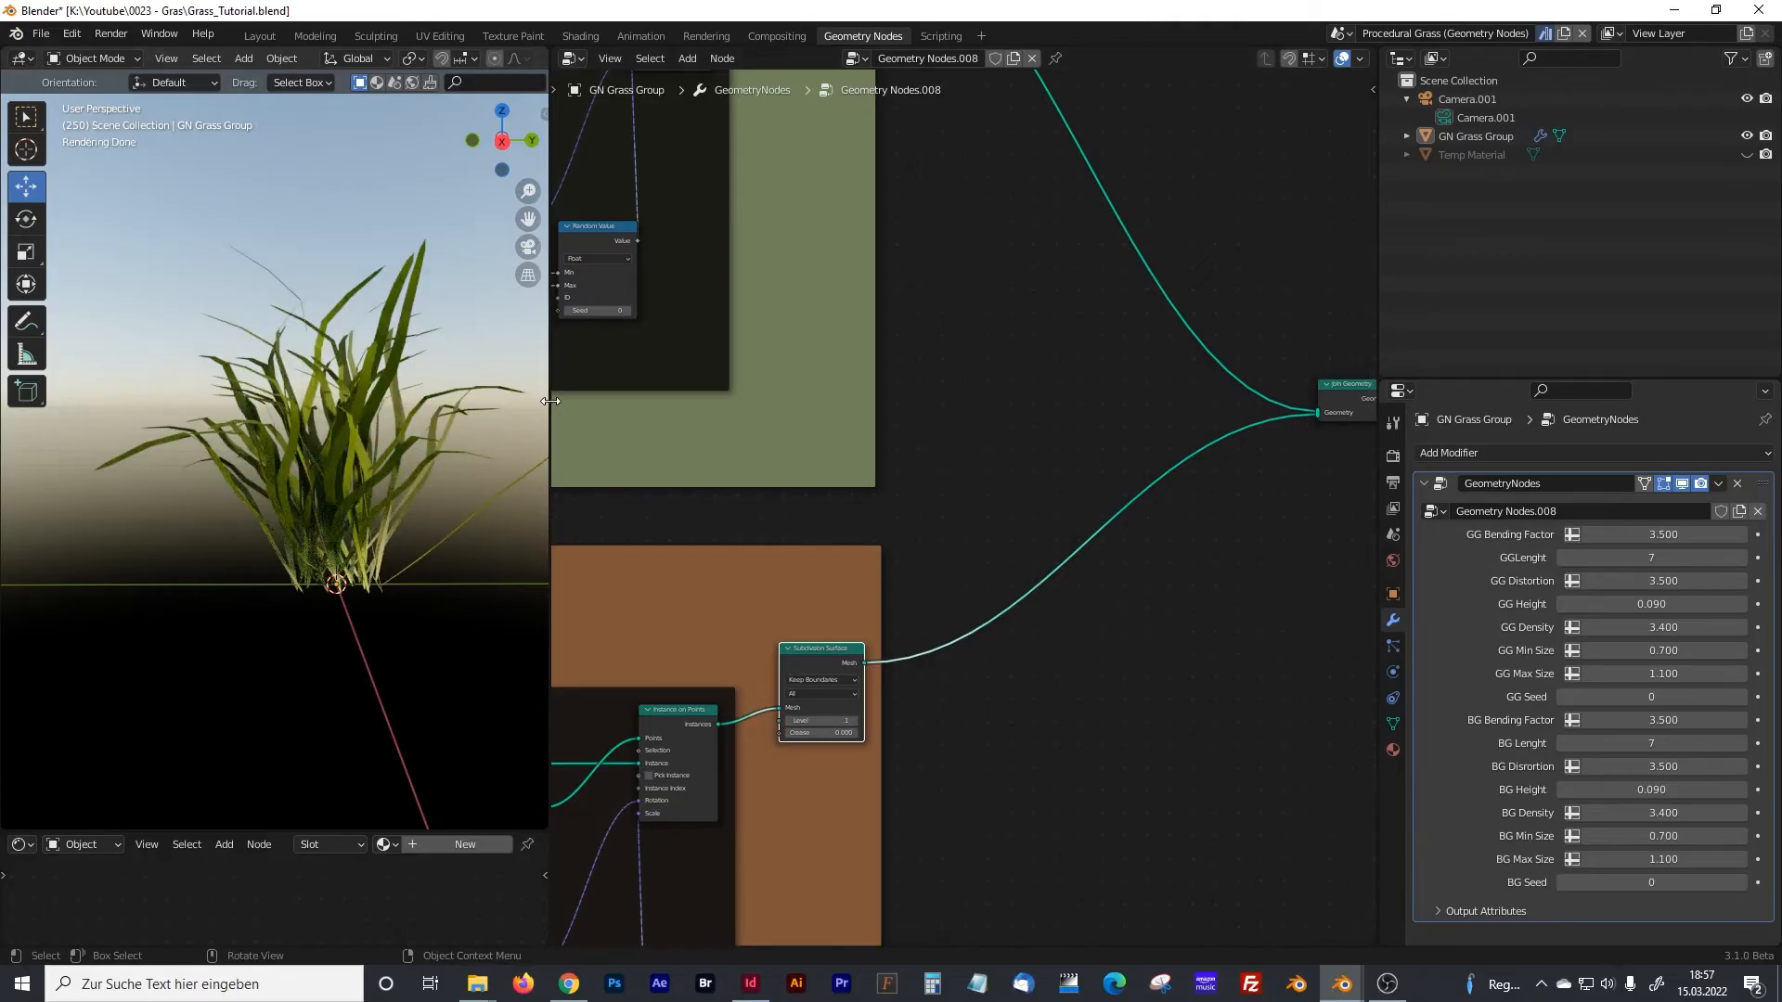
- Widen the 3D viewport and set the modifier's BG Seed to 1
{"action": "left_click_drag", "start_coordinate": [551, 401], "coordinate": [739, 401]}
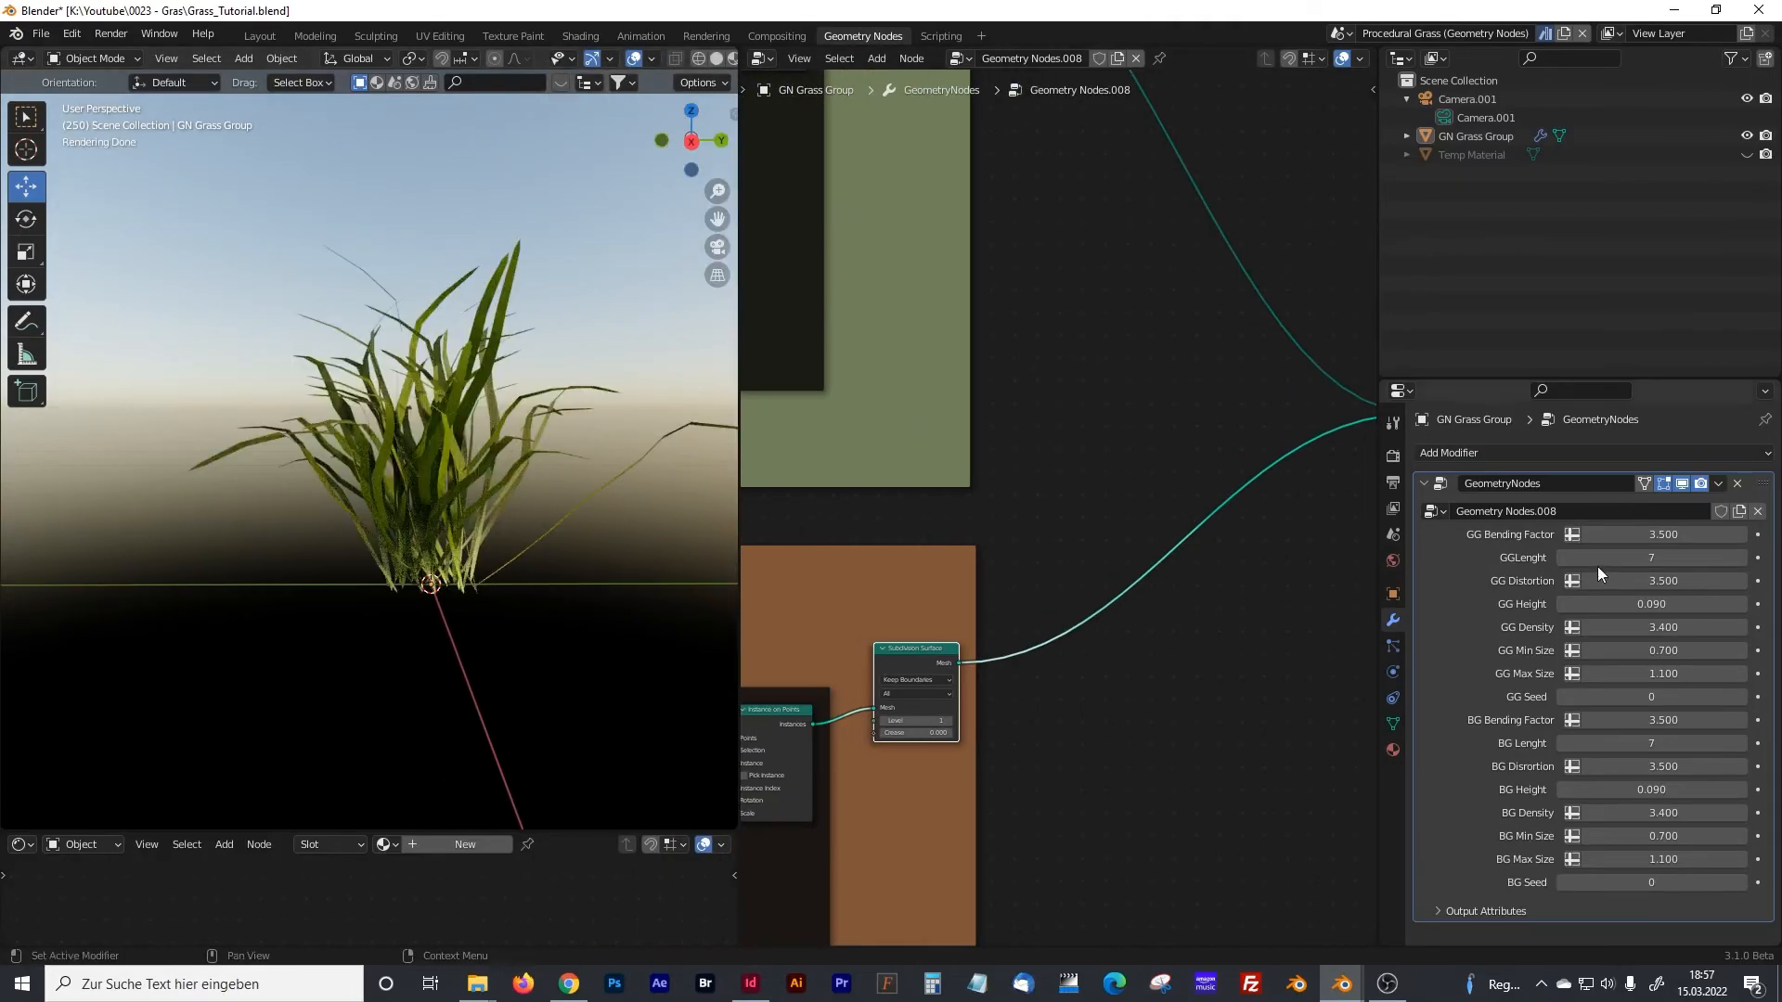
{"action": "middle_click_drag", "start_coordinate": [624, 513], "coordinate": [454, 477]}
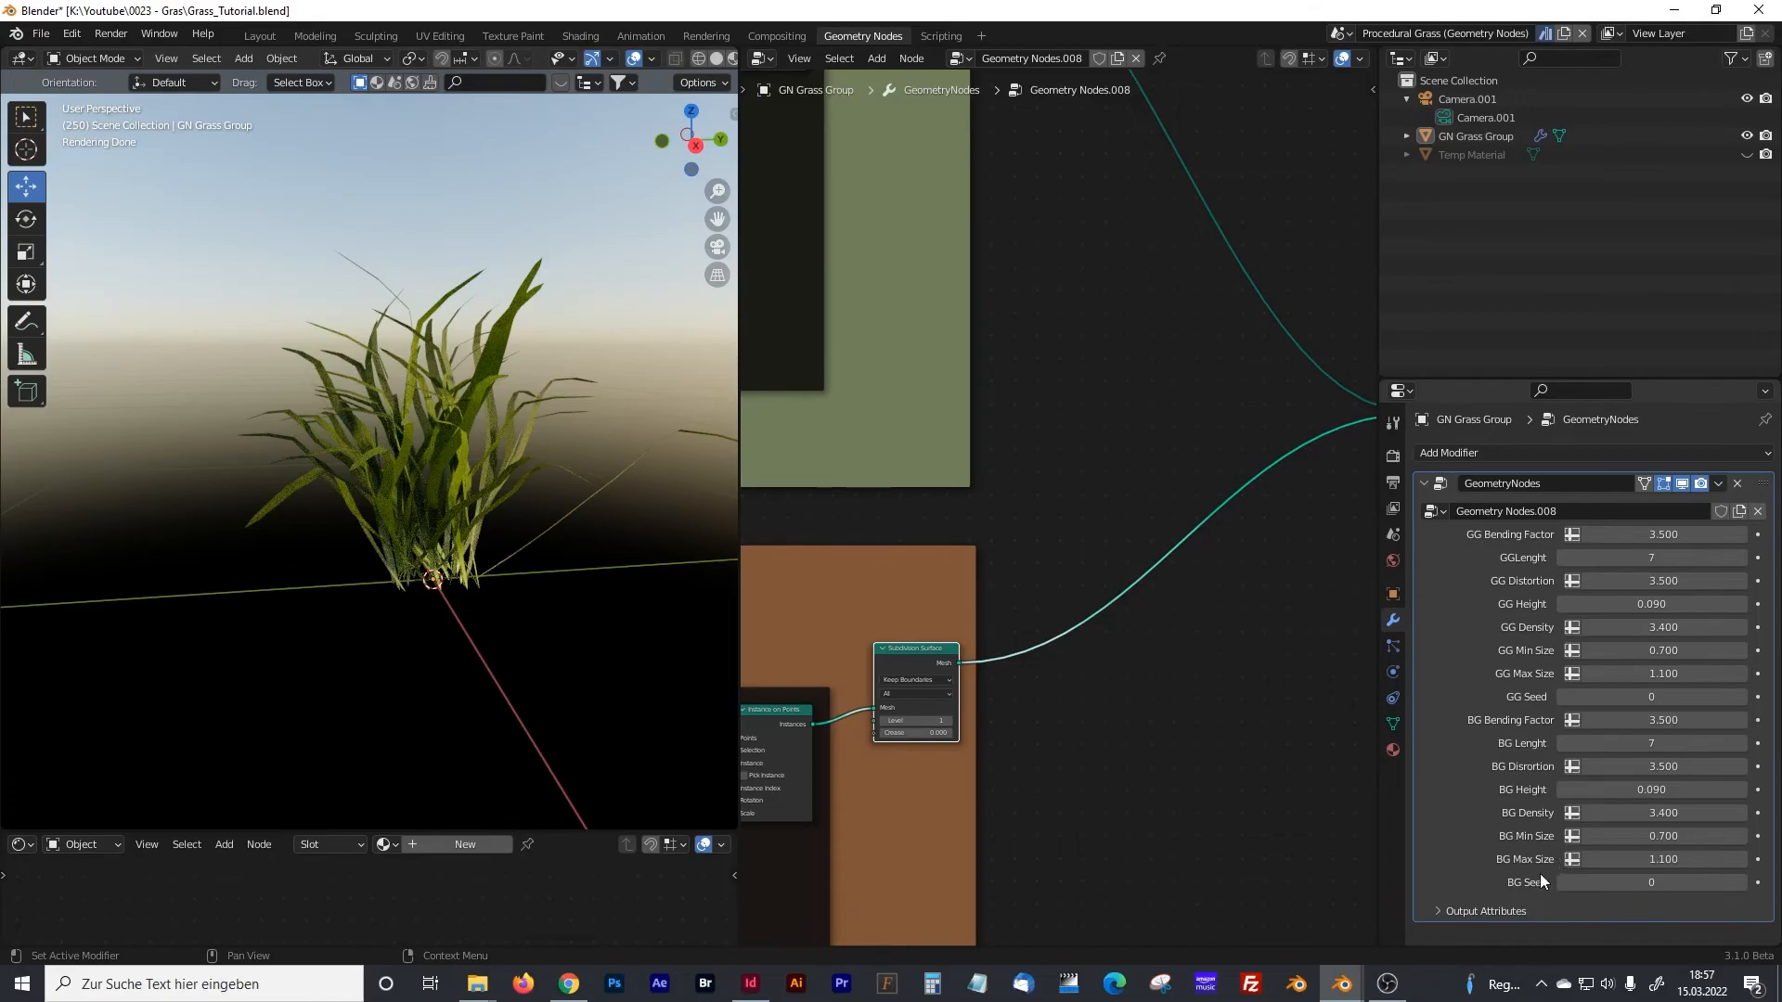
{"action": "left_click", "coordinate": [1741, 882]}
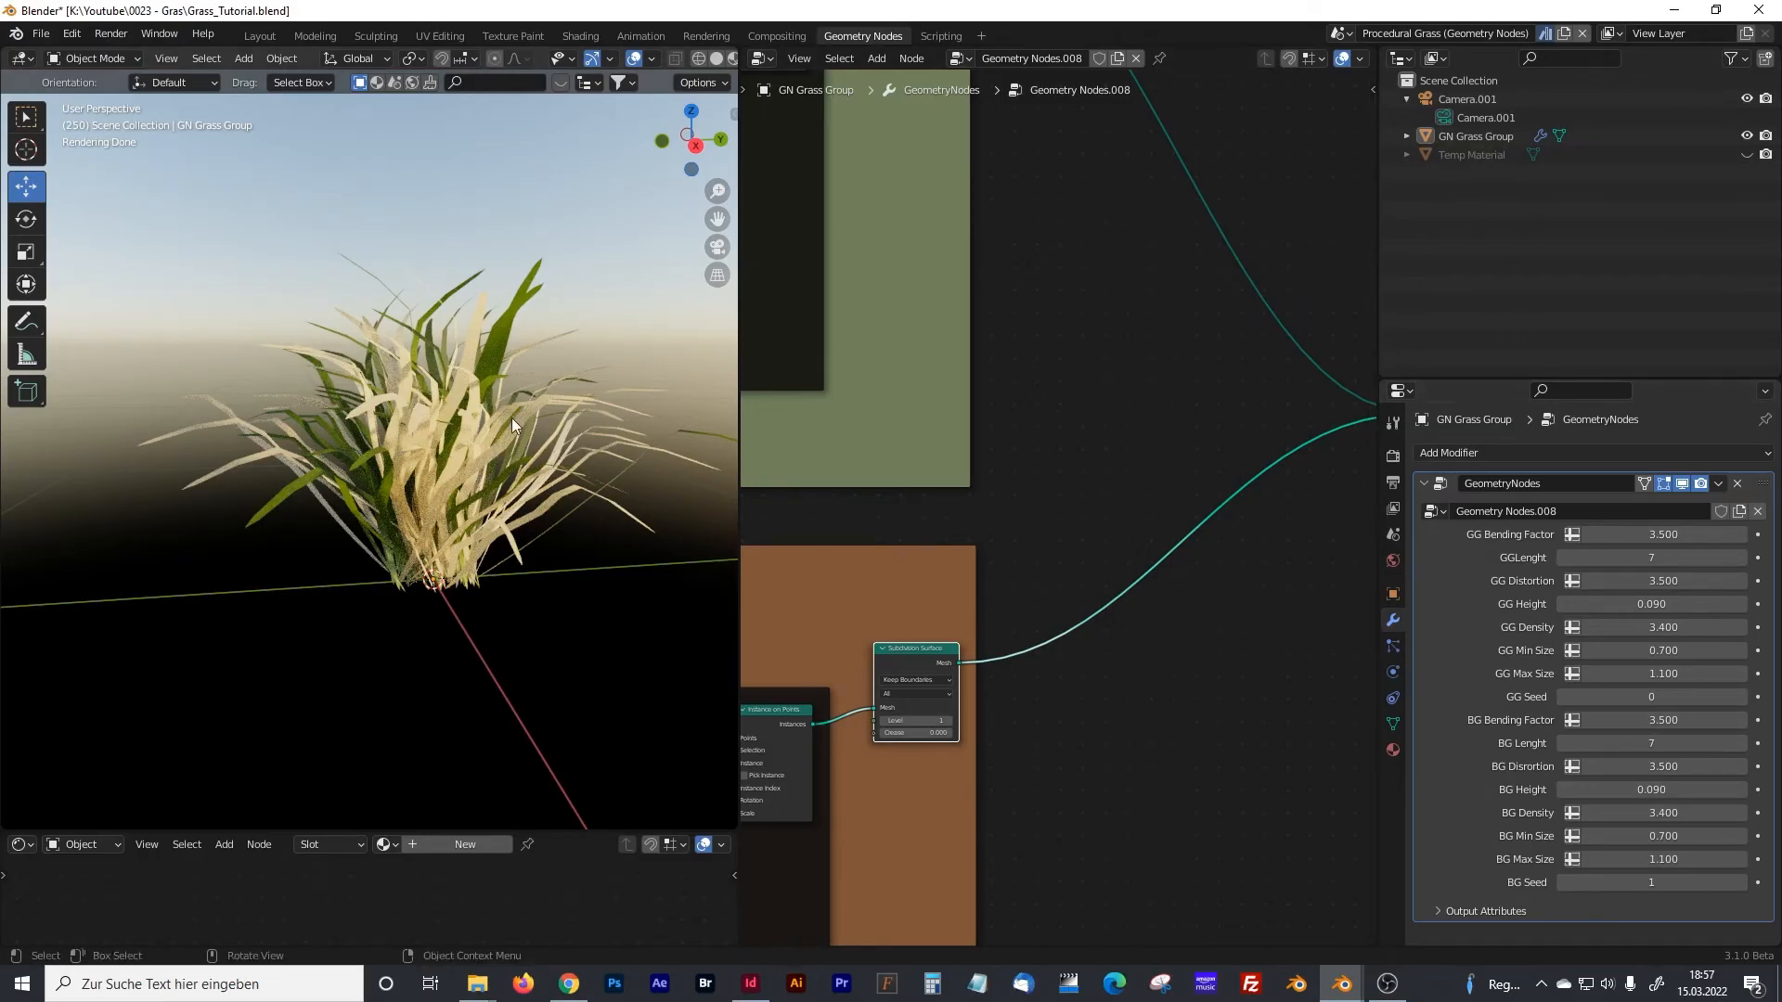
- Move the first stop of the brown grass's thickness ColorRamp to position 0.068 and adjust its brightness
{"action": "middle_click_drag", "start_coordinate": [827, 588], "coordinate": [997, 529]}
{"action": "scroll", "coordinate": [981, 518], "scroll_direction": "up", "scroll_amount": 4}
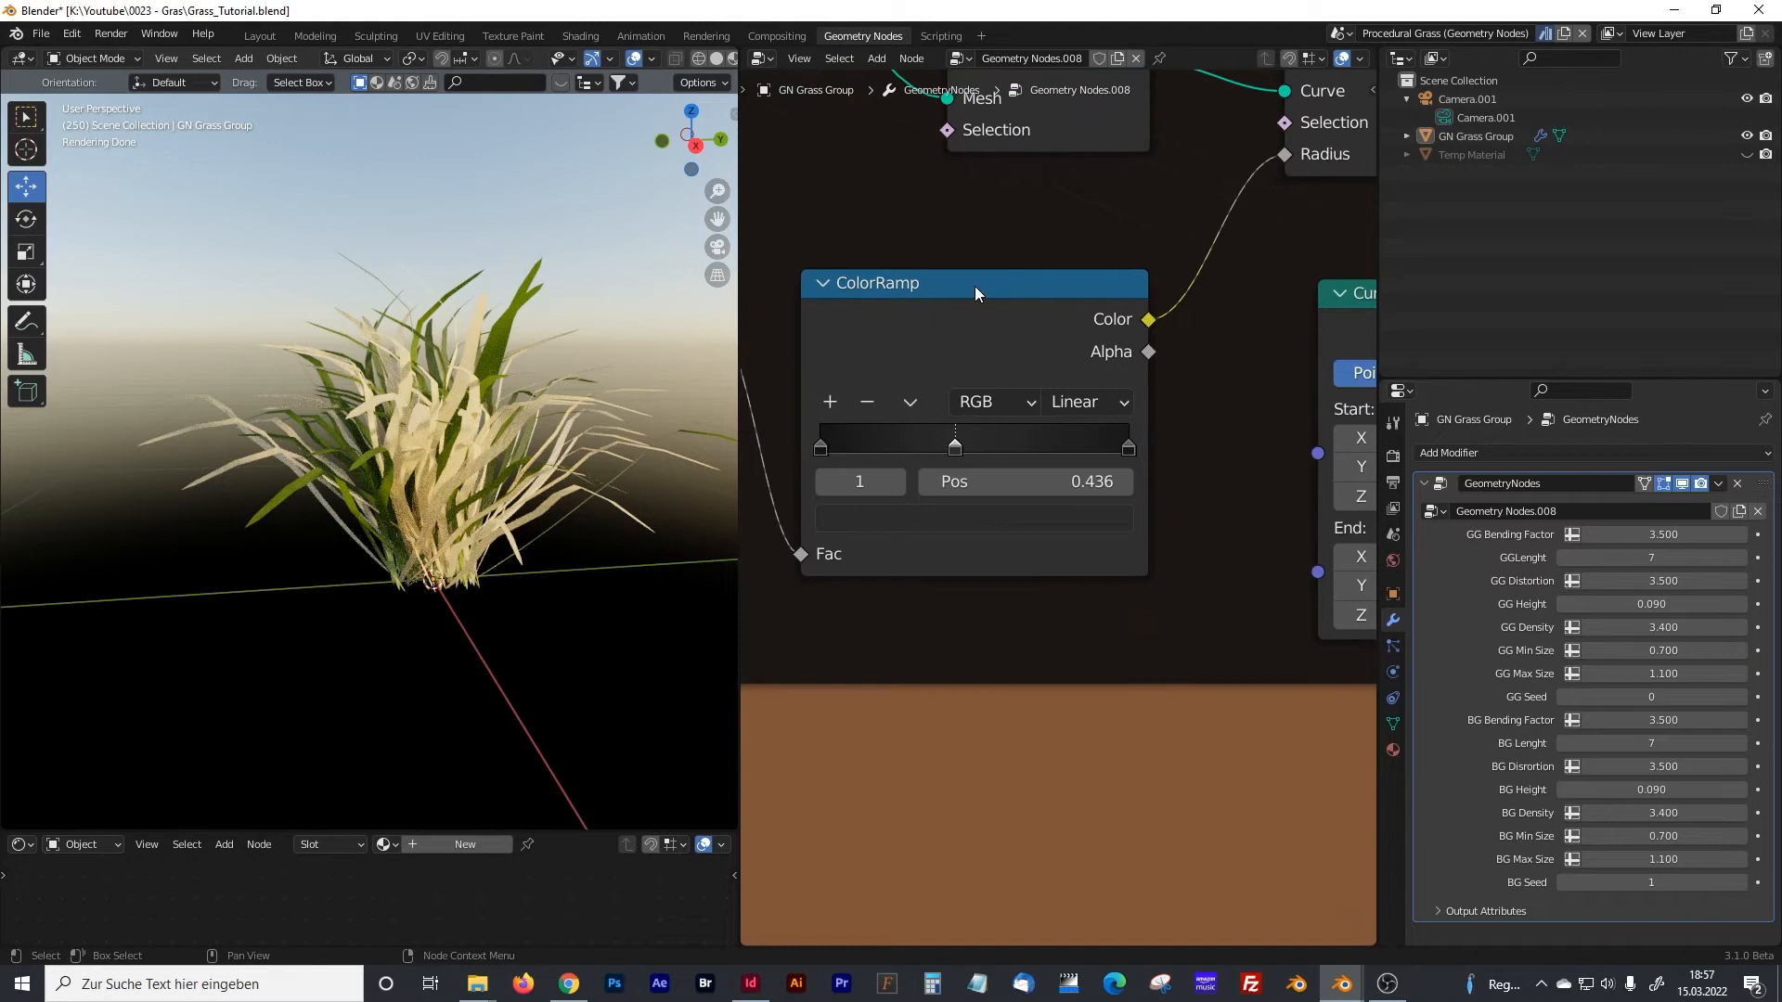
{"action": "left_click_drag", "start_coordinate": [822, 451], "coordinate": [842, 451]}
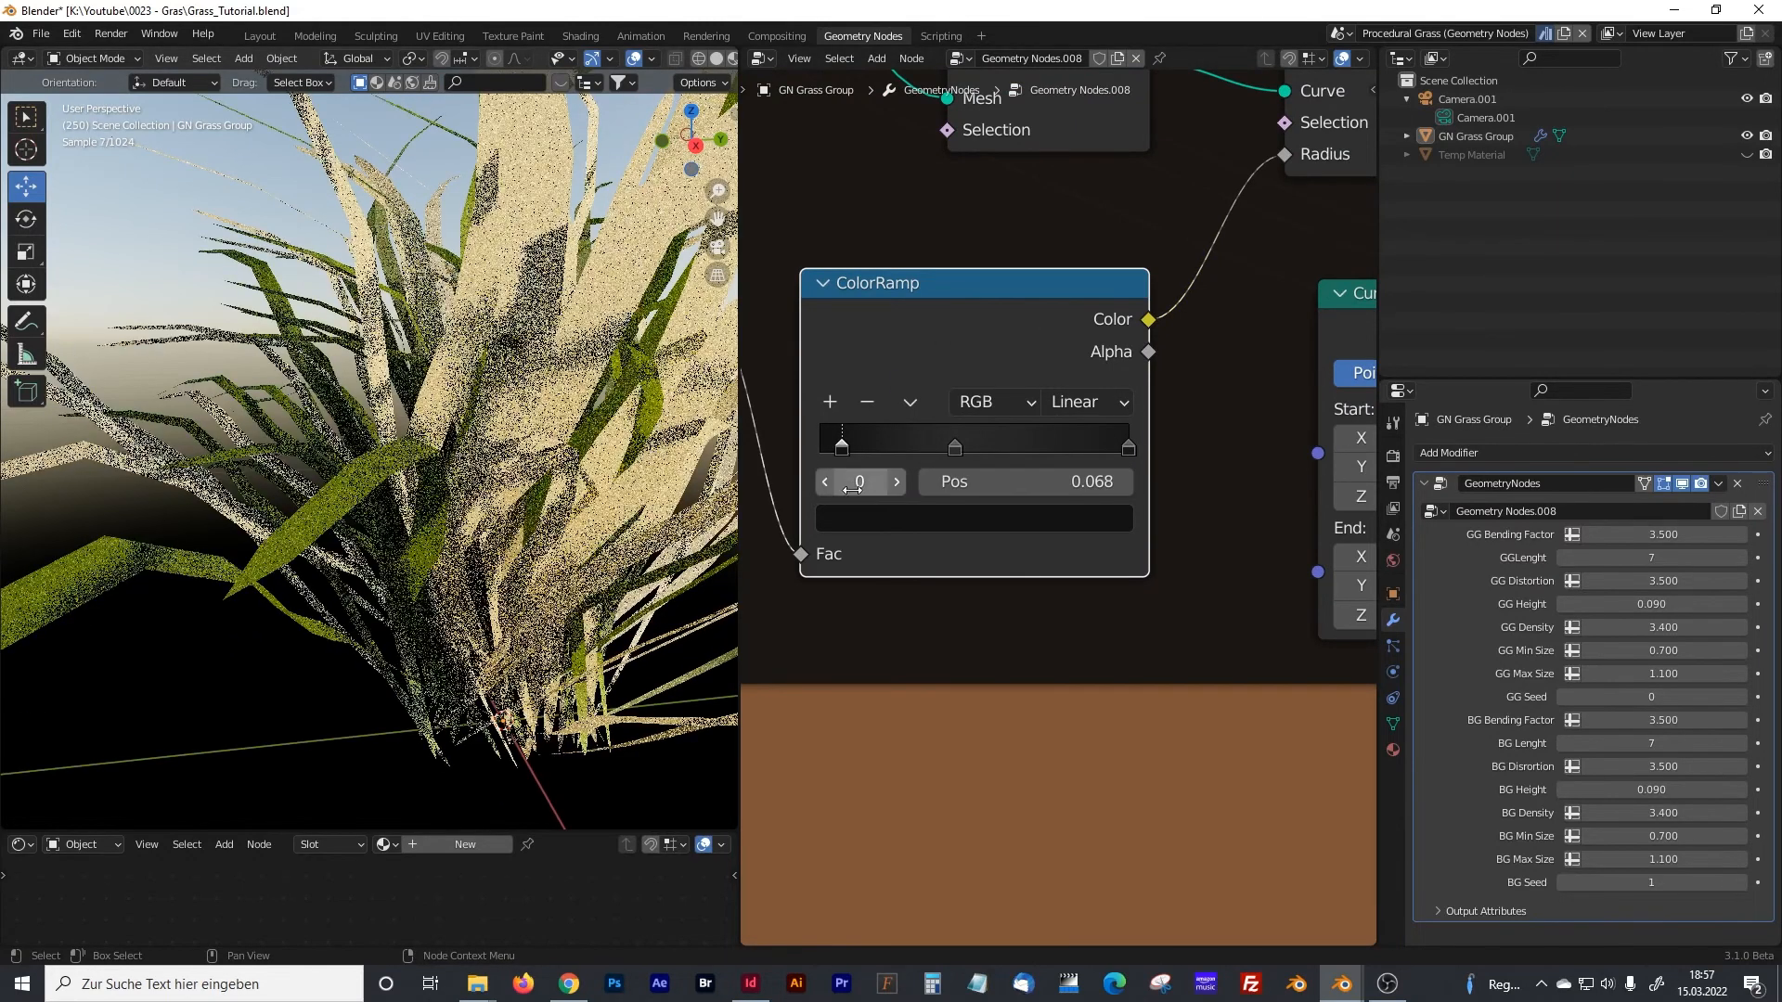
{"action": "left_click", "coordinate": [881, 519]}
{"action": "mouse_move", "coordinate": [1066, 300]}
{"action": "left_mouse_down"}
{"action": "mouse_move", "coordinate": [1065, 316]}
{"action": "mouse_move", "coordinate": [1065, 294]}
{"action": "left_mouse_up"}
- Open the colour of the thickness ColorRamp's middle stop, then darken the last stop to nearly black
{"action": "left_click", "coordinate": [955, 449]}
{"action": "left_click", "coordinate": [966, 516]}
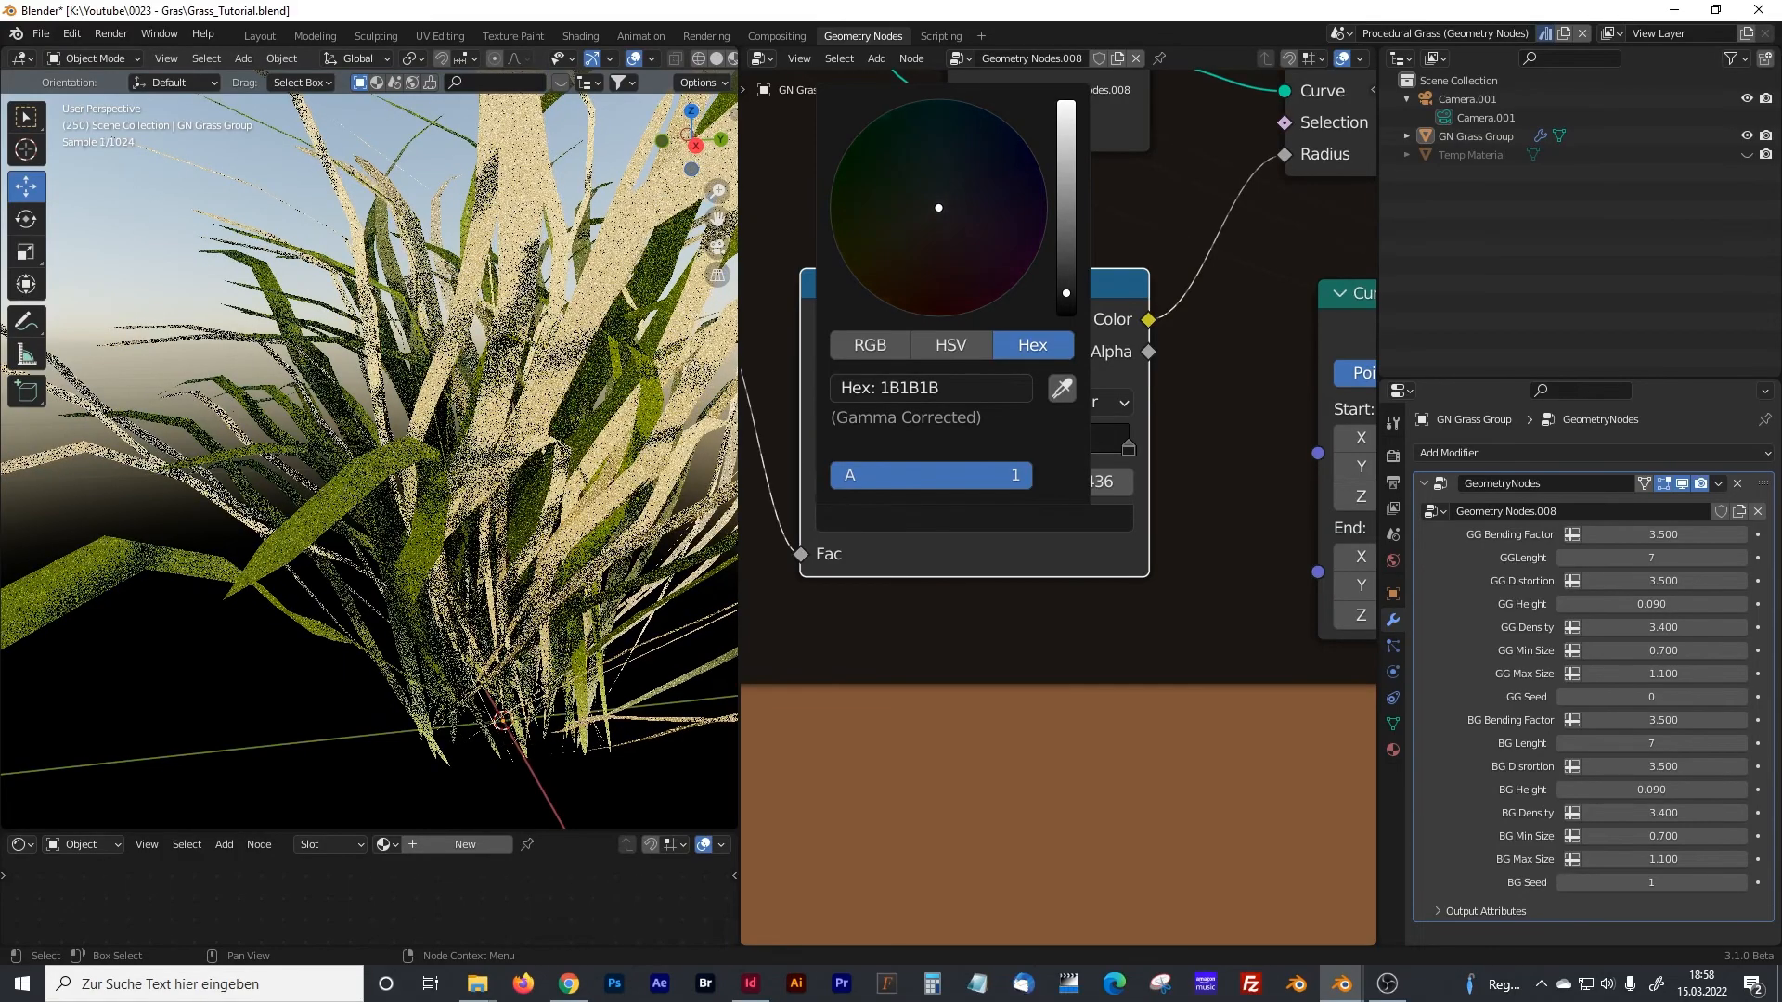
{"action": "left_click", "coordinate": [1127, 451]}
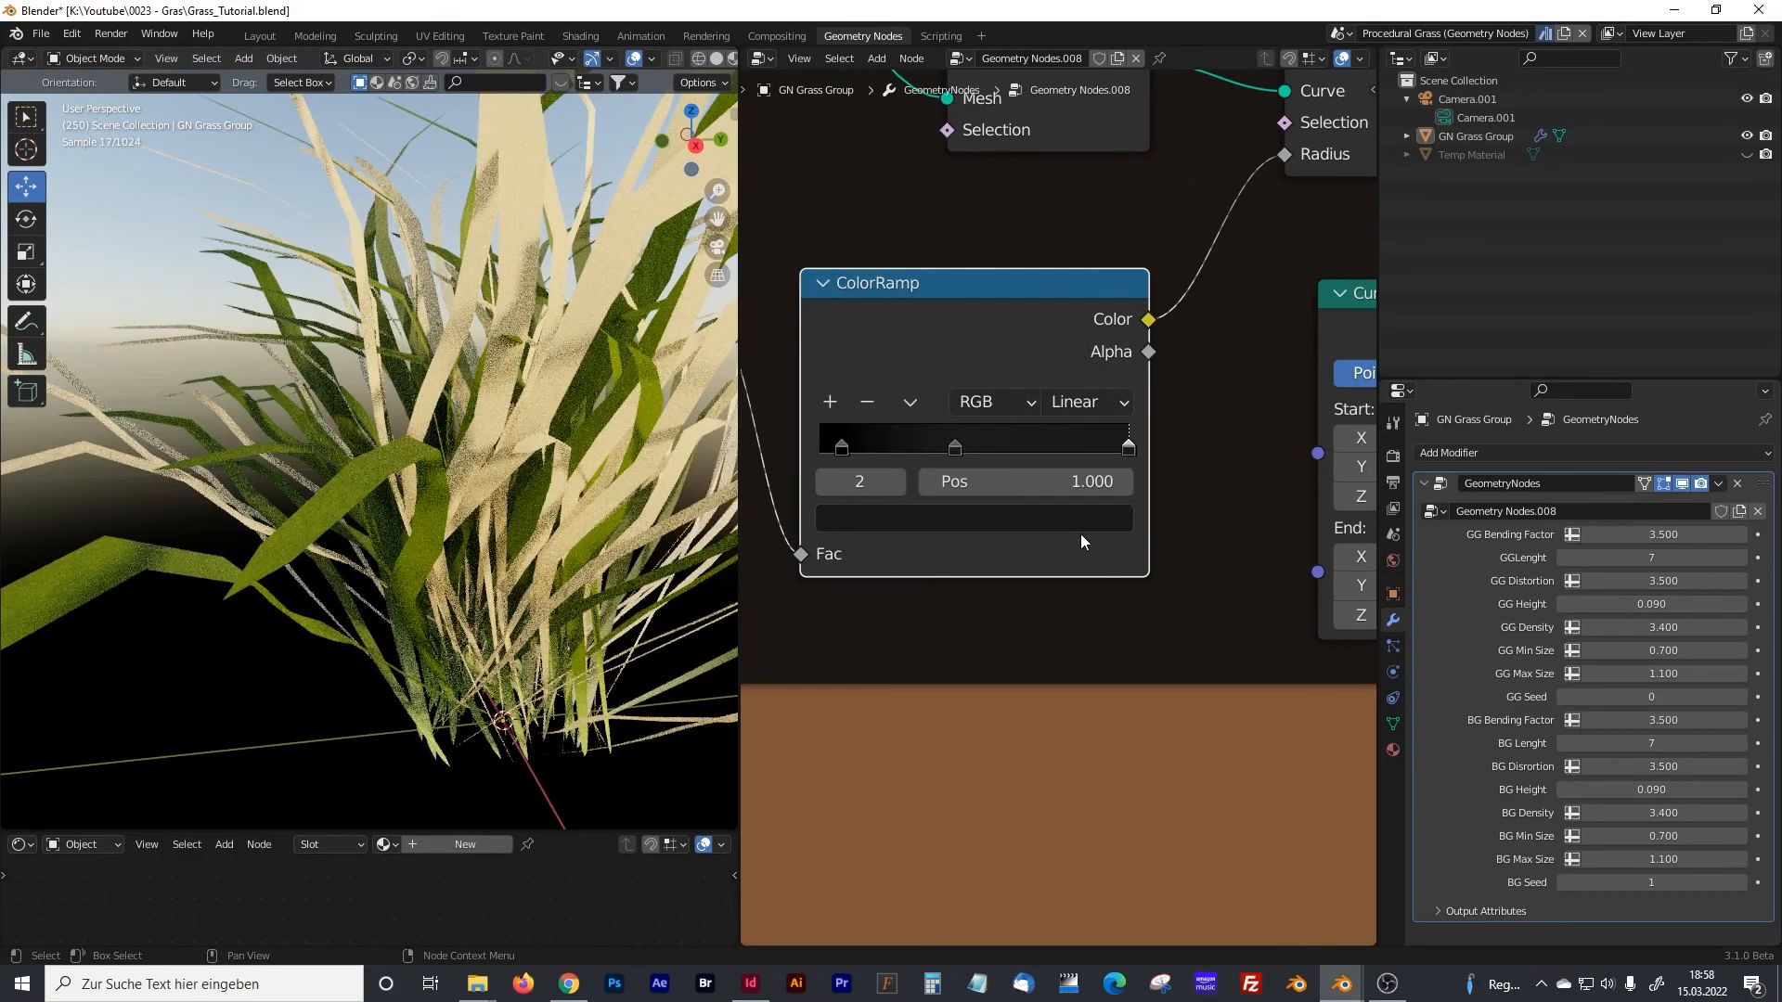
{"action": "left_click", "coordinate": [1080, 520]}
{"action": "left_click_drag", "start_coordinate": [1062, 298], "coordinate": [1066, 314]}
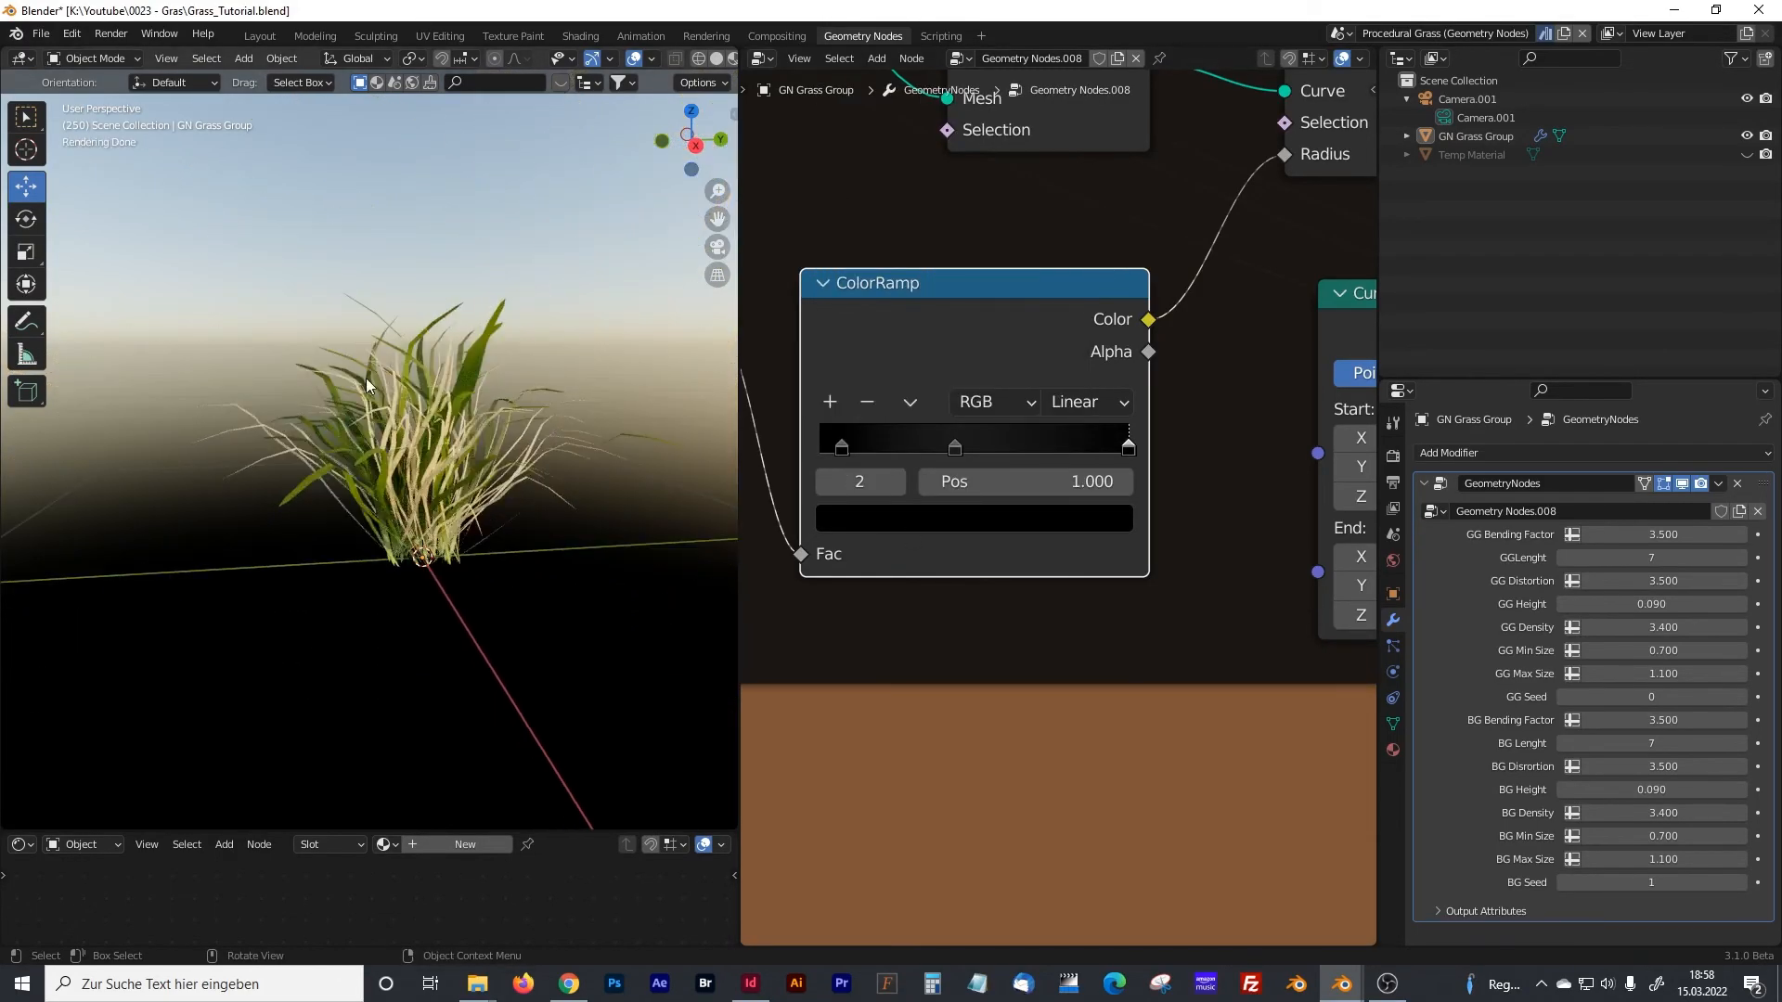
- Examine the brown grass's Grass Thickness and Grass Group frames, including the Grid, Multiply and Random Value nodes
{"action": "scroll", "coordinate": [1177, 422], "scroll_direction": "down", "scroll_amount": 2}
{"action": "scroll", "coordinate": [1179, 425], "scroll_direction": "down", "scroll_amount": 5}
{"action": "middle_click_drag", "start_coordinate": [1197, 450], "coordinate": [918, 453]}
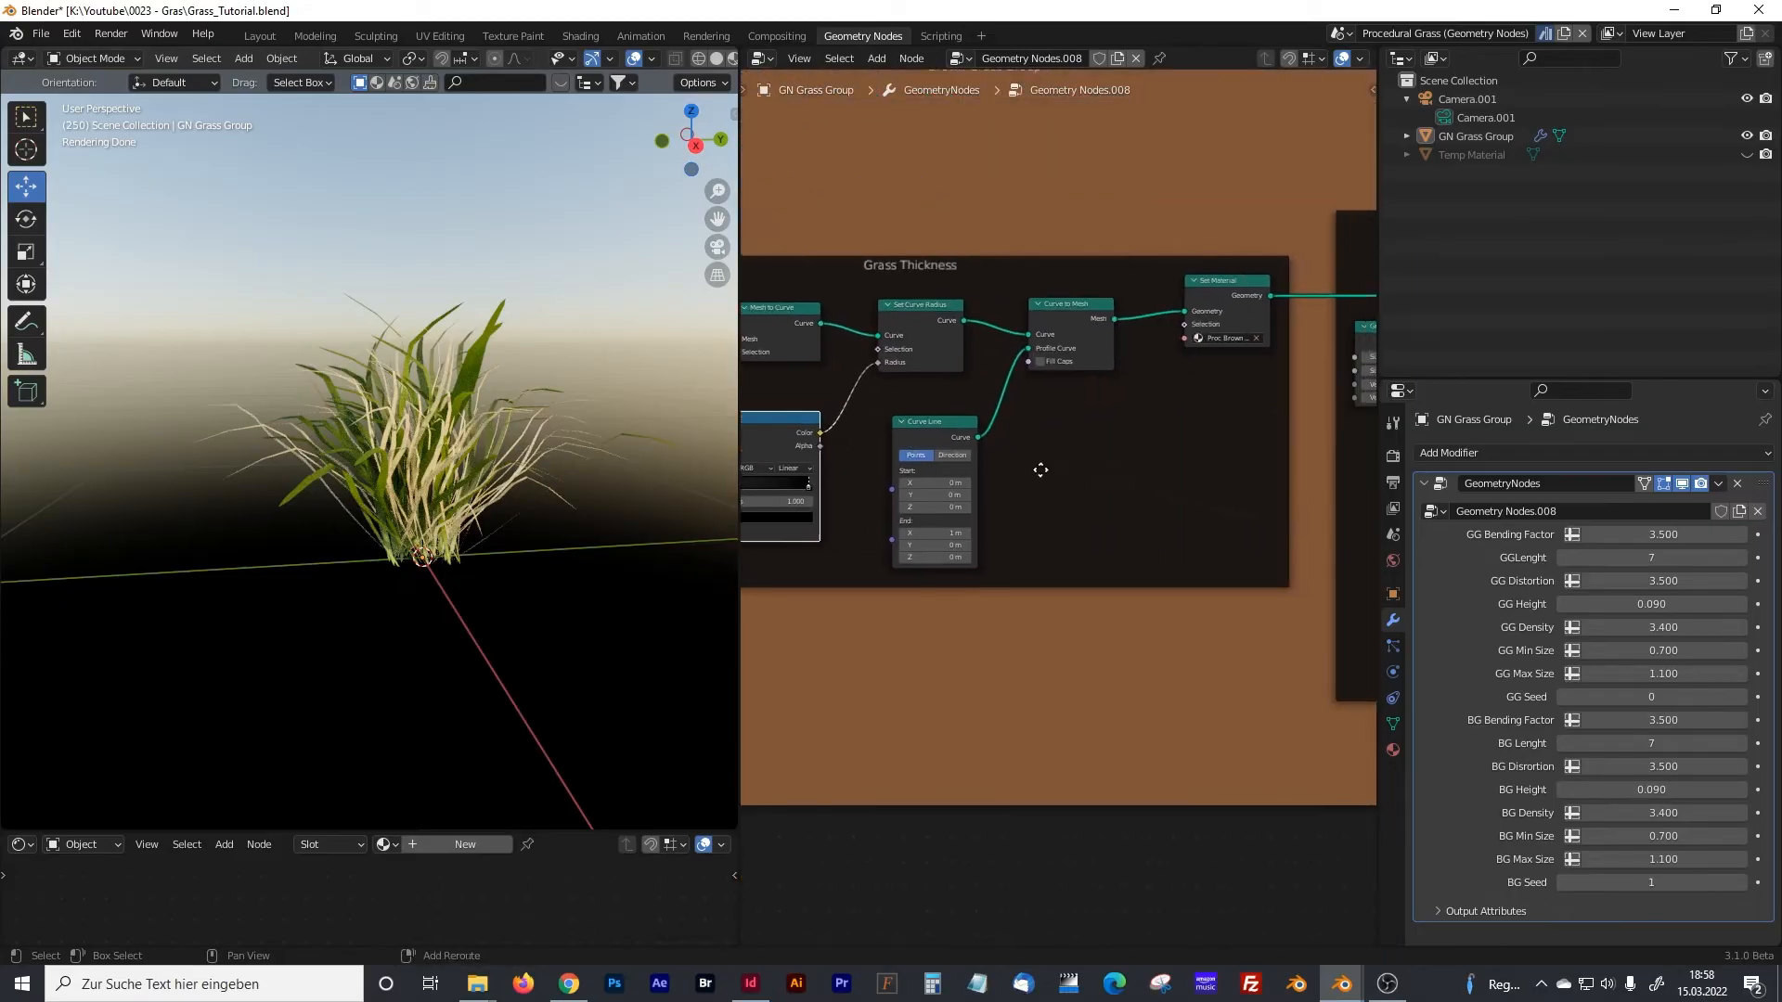
{"action": "middle_click_drag", "start_coordinate": [1218, 487], "coordinate": [943, 489]}
{"action": "middle_click_drag", "start_coordinate": [1241, 546], "coordinate": [1058, 527]}
{"action": "scroll", "coordinate": [1059, 525], "scroll_direction": "up", "scroll_amount": 1}
{"action": "middle_click_drag", "start_coordinate": [1221, 546], "coordinate": [1012, 497]}
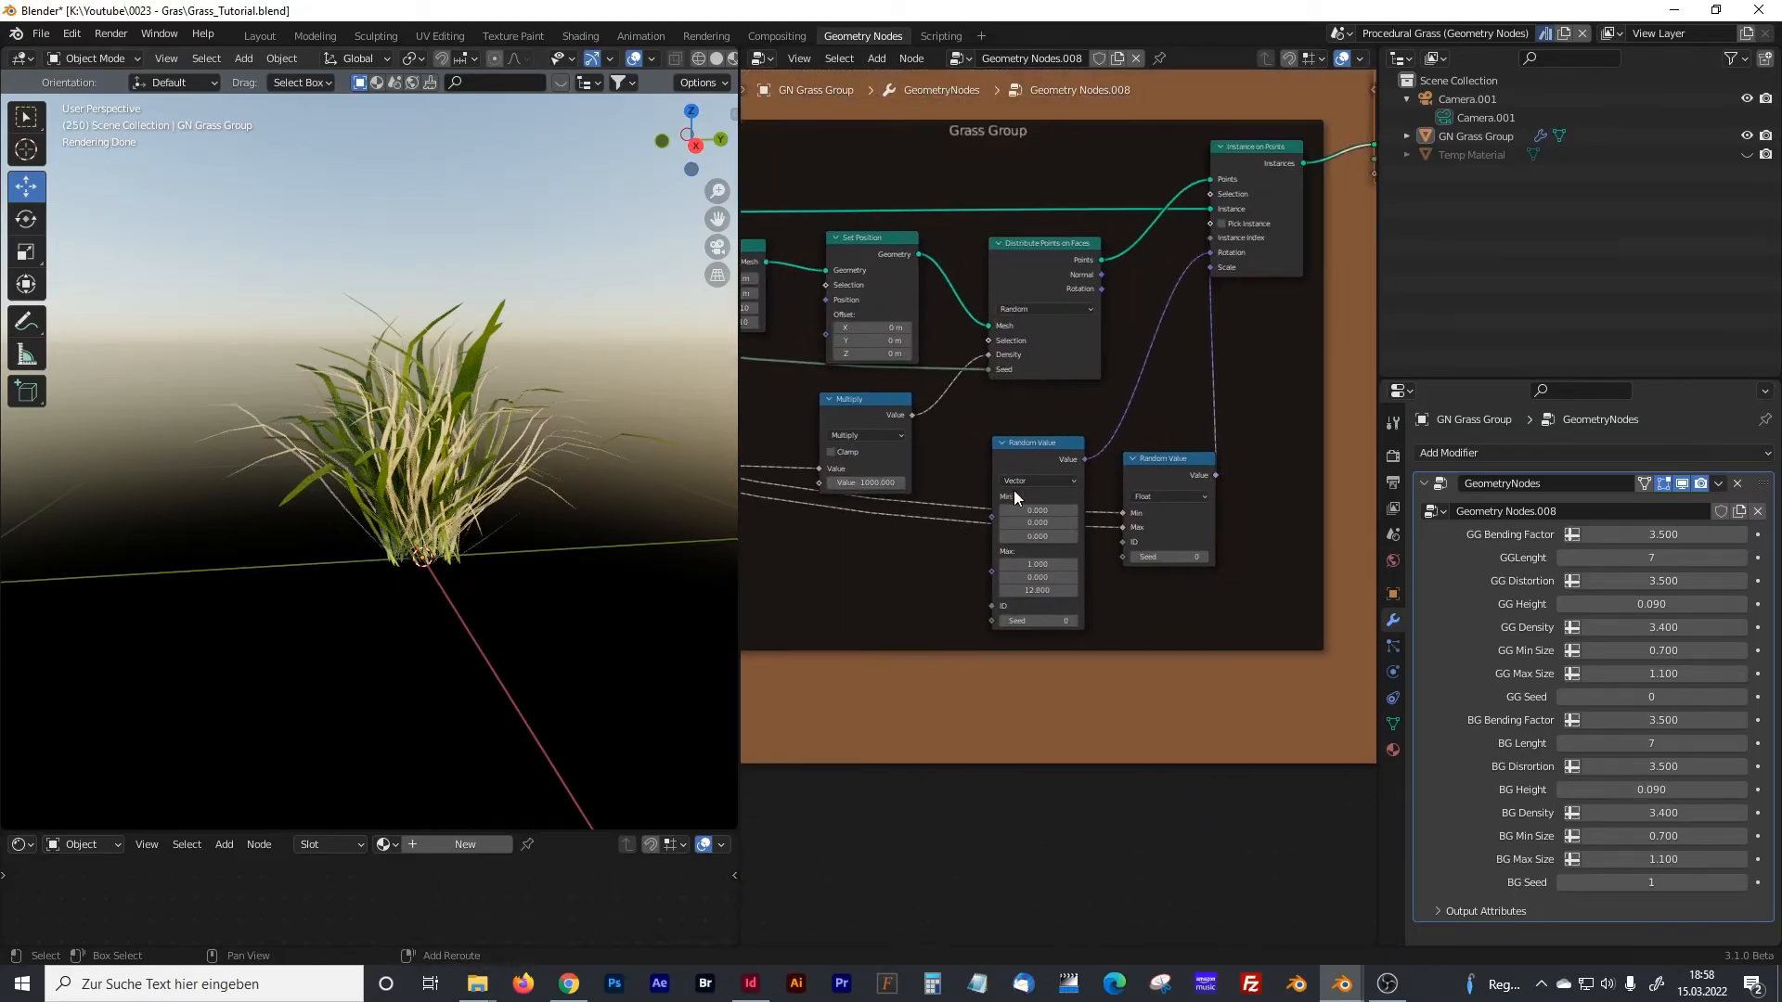
{"action": "middle_click_drag", "start_coordinate": [941, 405], "coordinate": [1047, 498]}
{"action": "middle_click_drag", "start_coordinate": [884, 464], "coordinate": [1079, 512]}
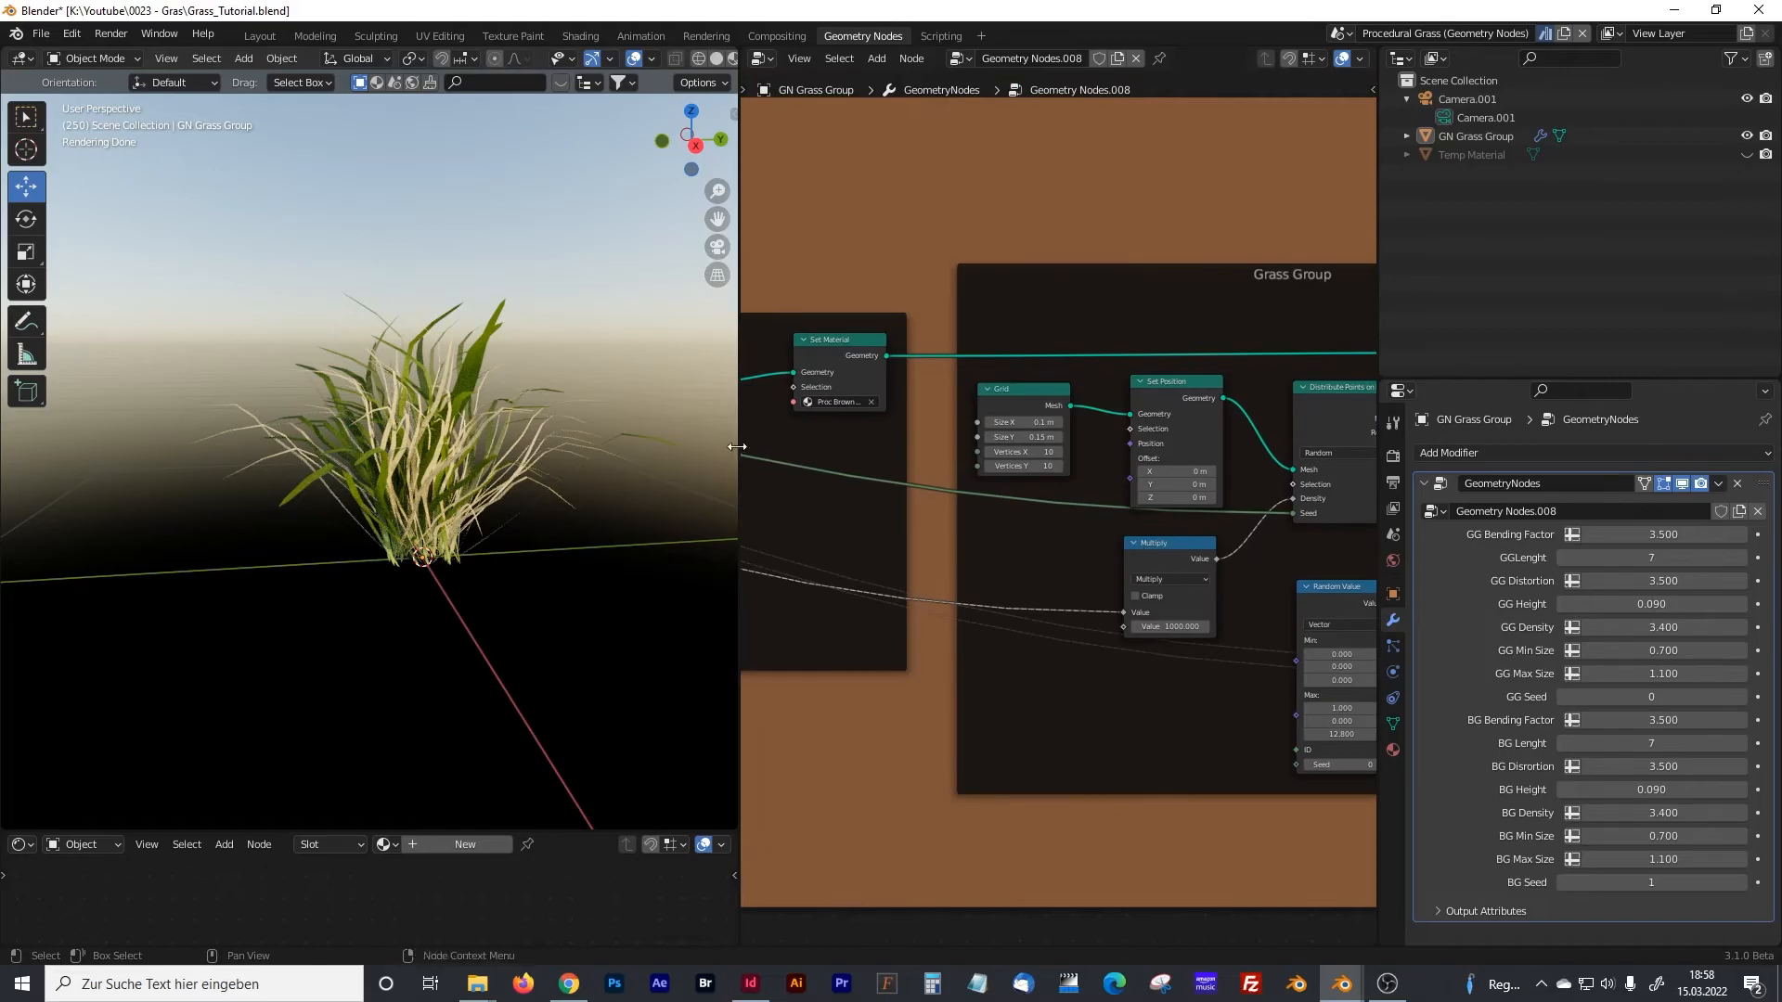
{"action": "left_click_drag", "start_coordinate": [734, 441], "coordinate": [448, 440]}
{"action": "scroll", "coordinate": [956, 506], "scroll_direction": "up", "scroll_amount": 2}
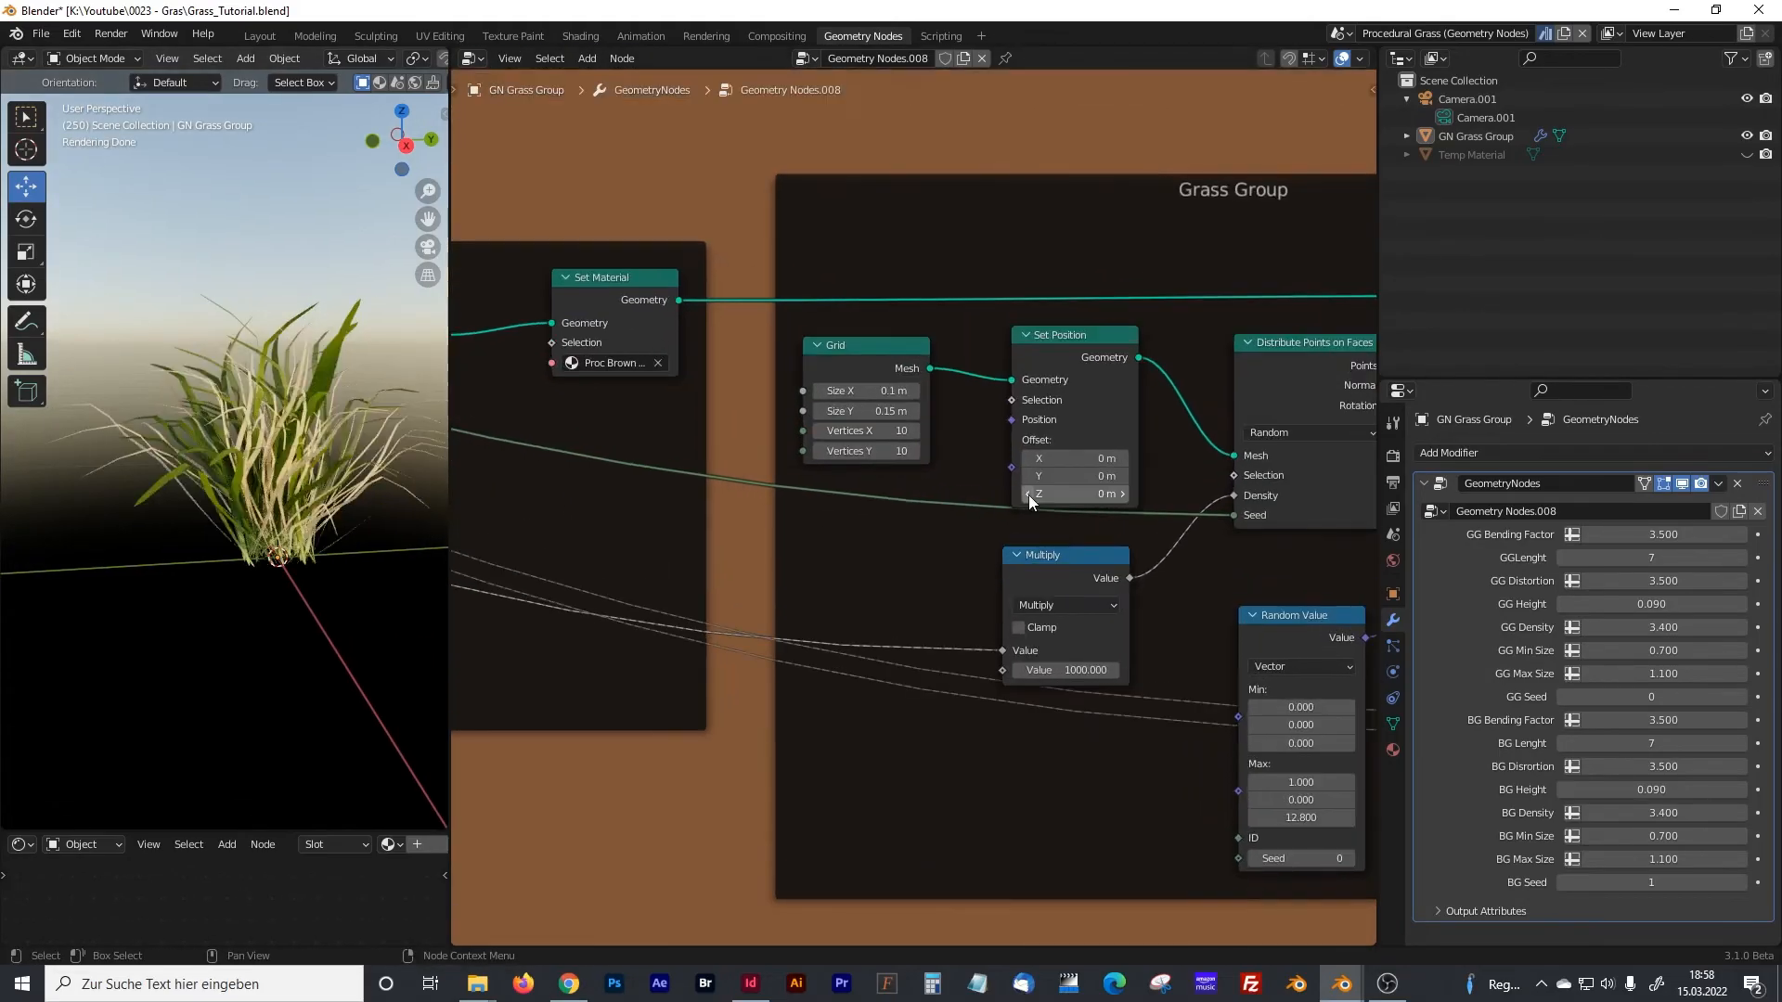
{"action": "middle_click_drag", "start_coordinate": [1177, 597], "coordinate": [1110, 582]}
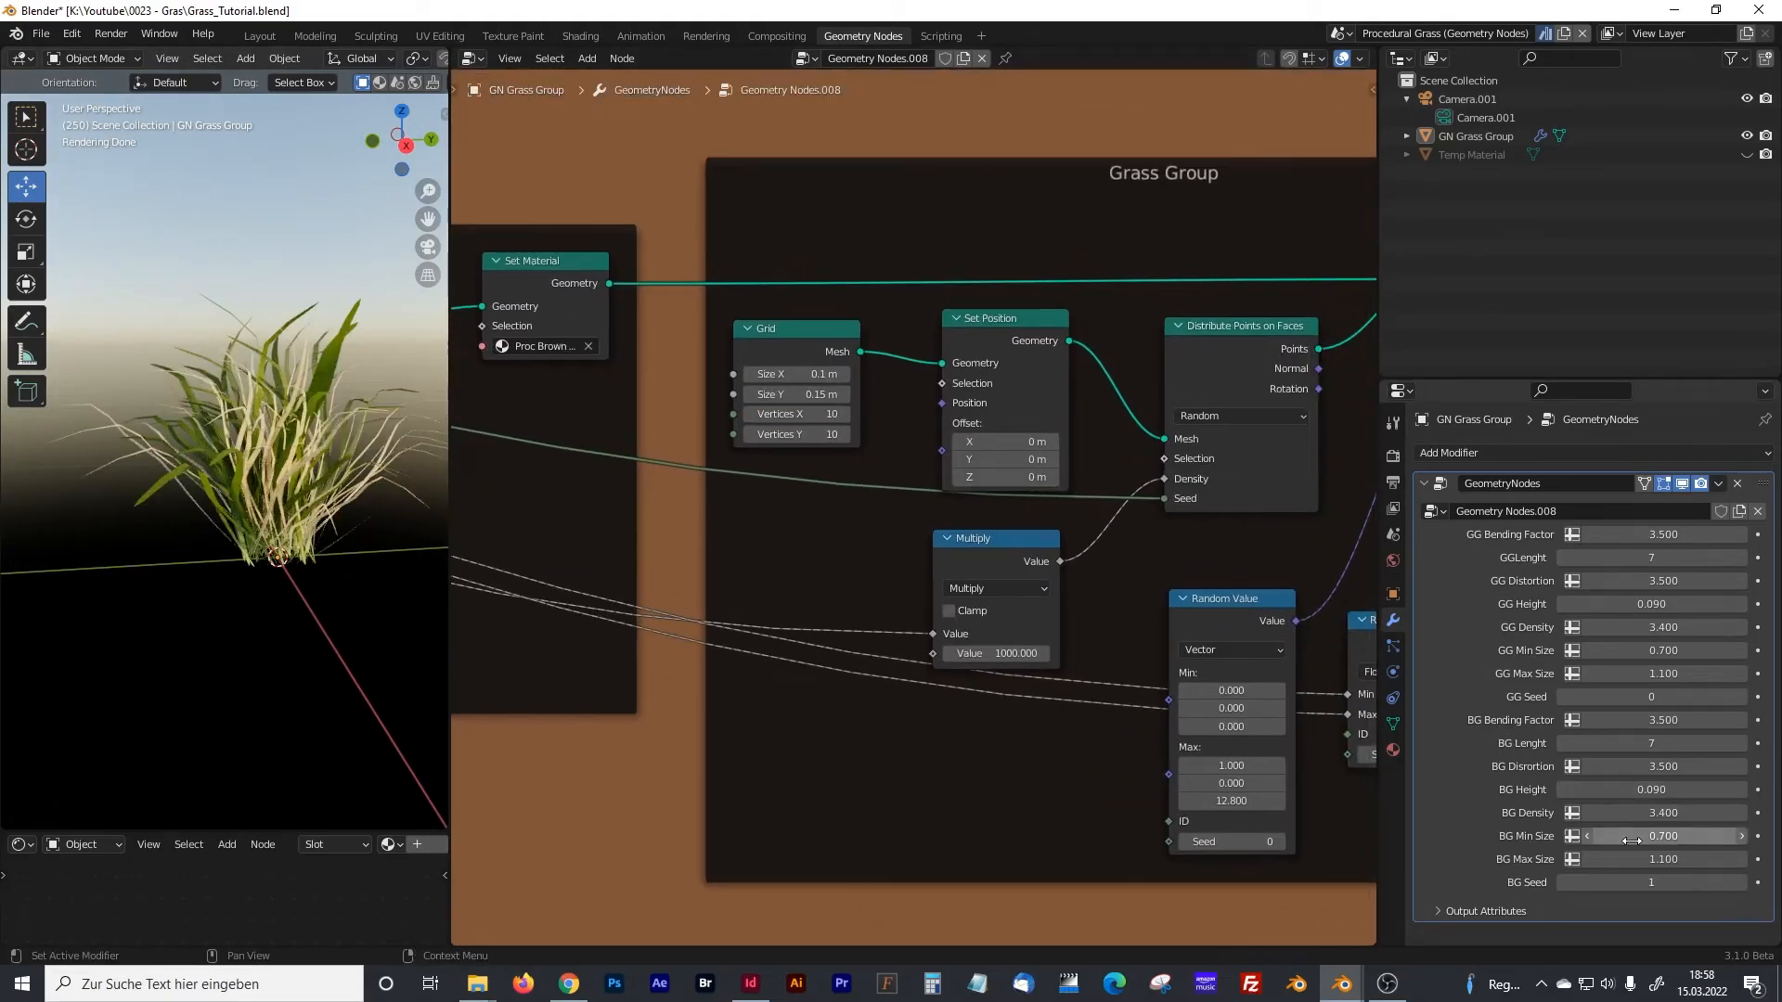
- Set BG Density to 2.270 and BG Height to 0.080, inspecting the clump in an enlarged 3D viewport
{"action": "left_click_drag", "start_coordinate": [1650, 812], "coordinate": [1596, 812]}
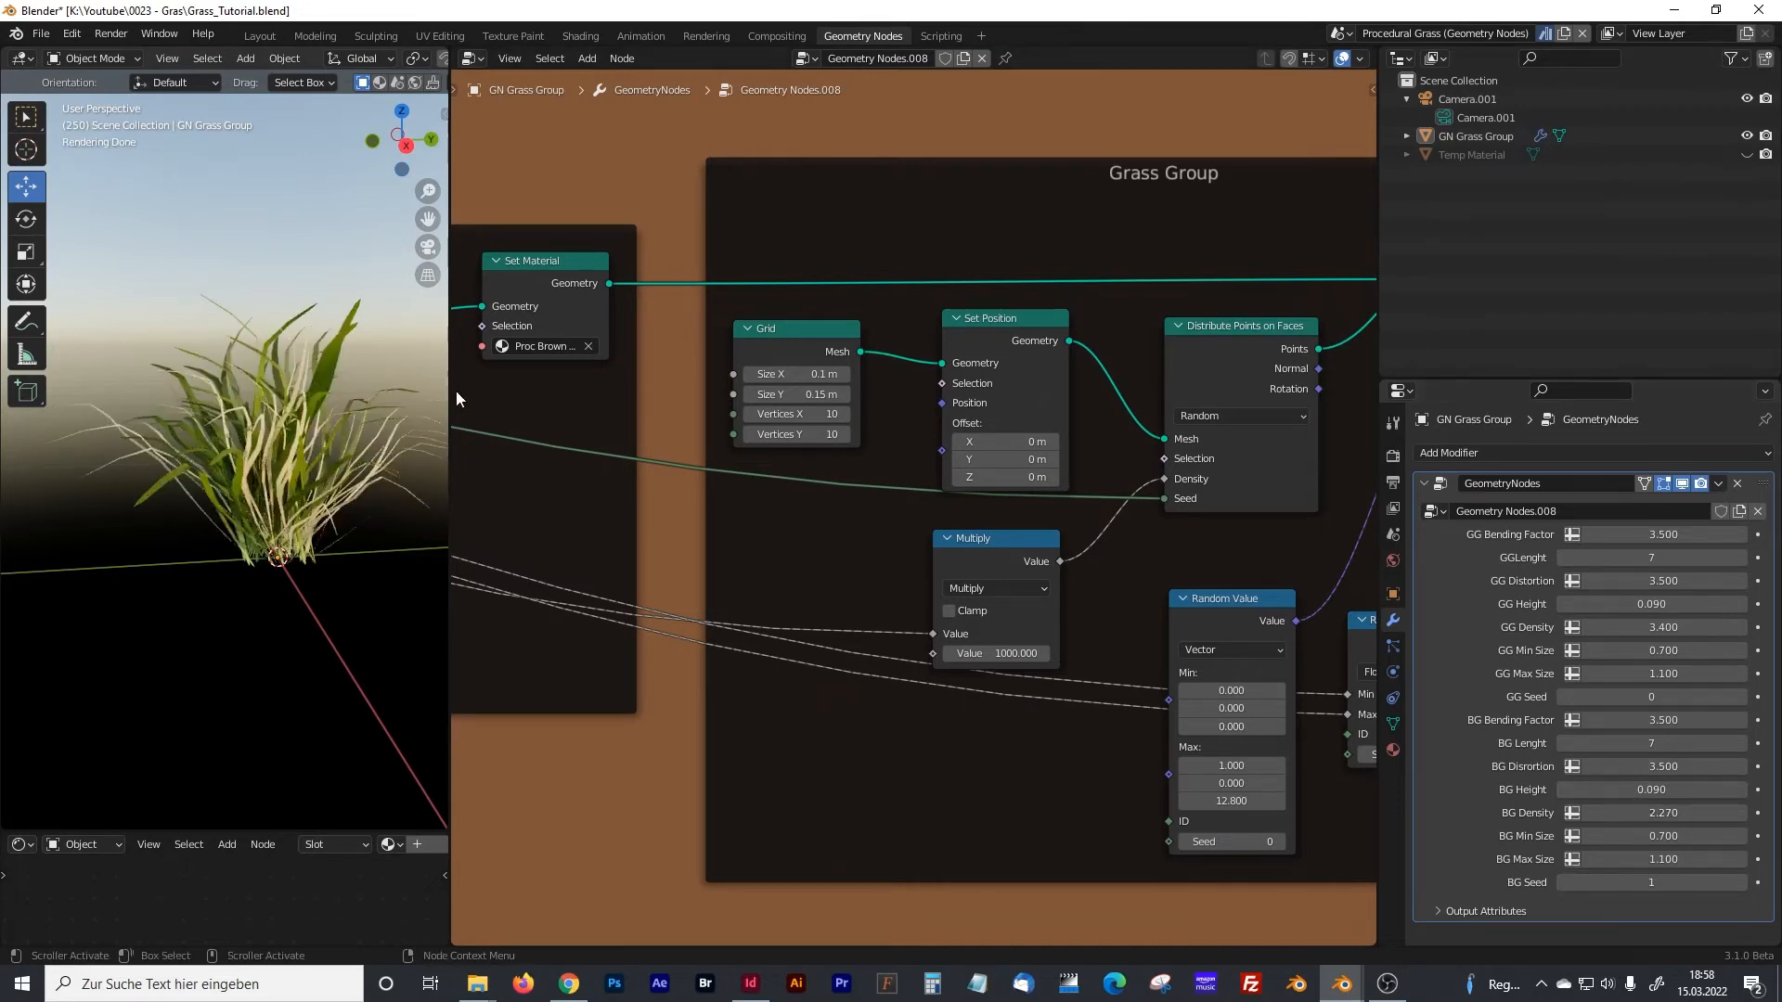
{"action": "left_click_drag", "start_coordinate": [450, 399], "coordinate": [1110, 399]}
{"action": "scroll", "coordinate": [604, 418], "scroll_direction": "up", "scroll_amount": 2}
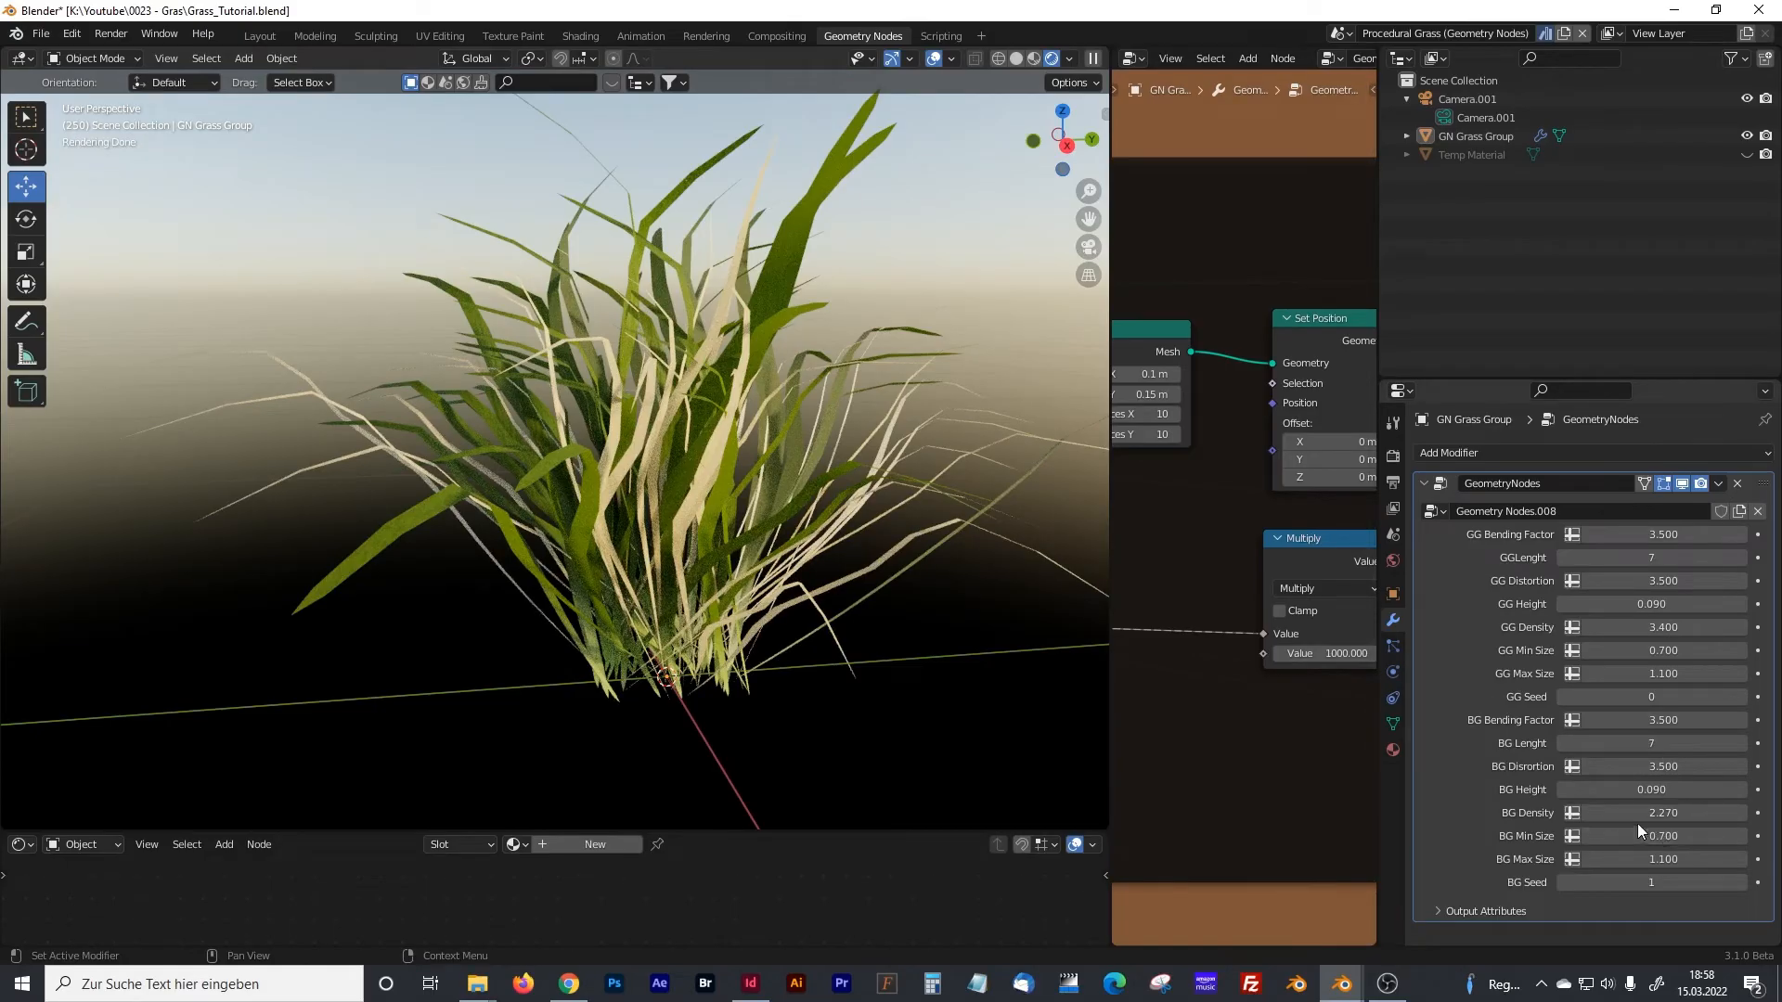
{"action": "left_click", "coordinate": [1563, 788]}
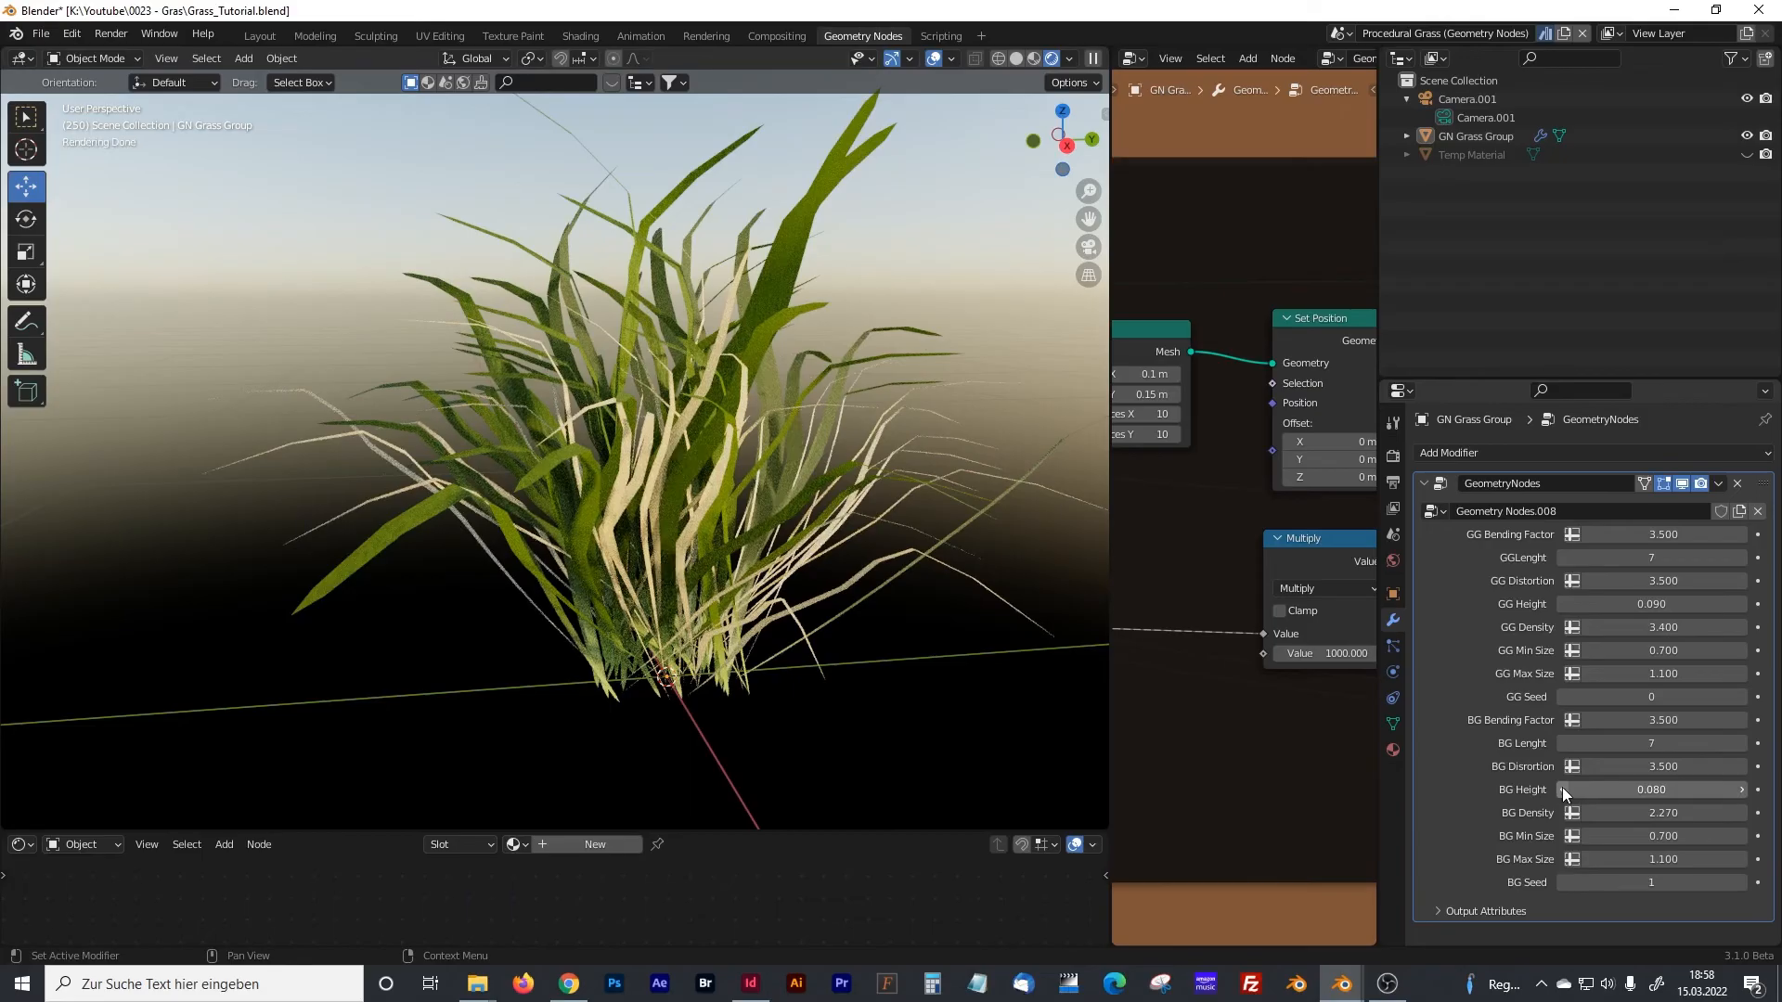
{"action": "middle_click_drag", "start_coordinate": [928, 603], "coordinate": [680, 500]}
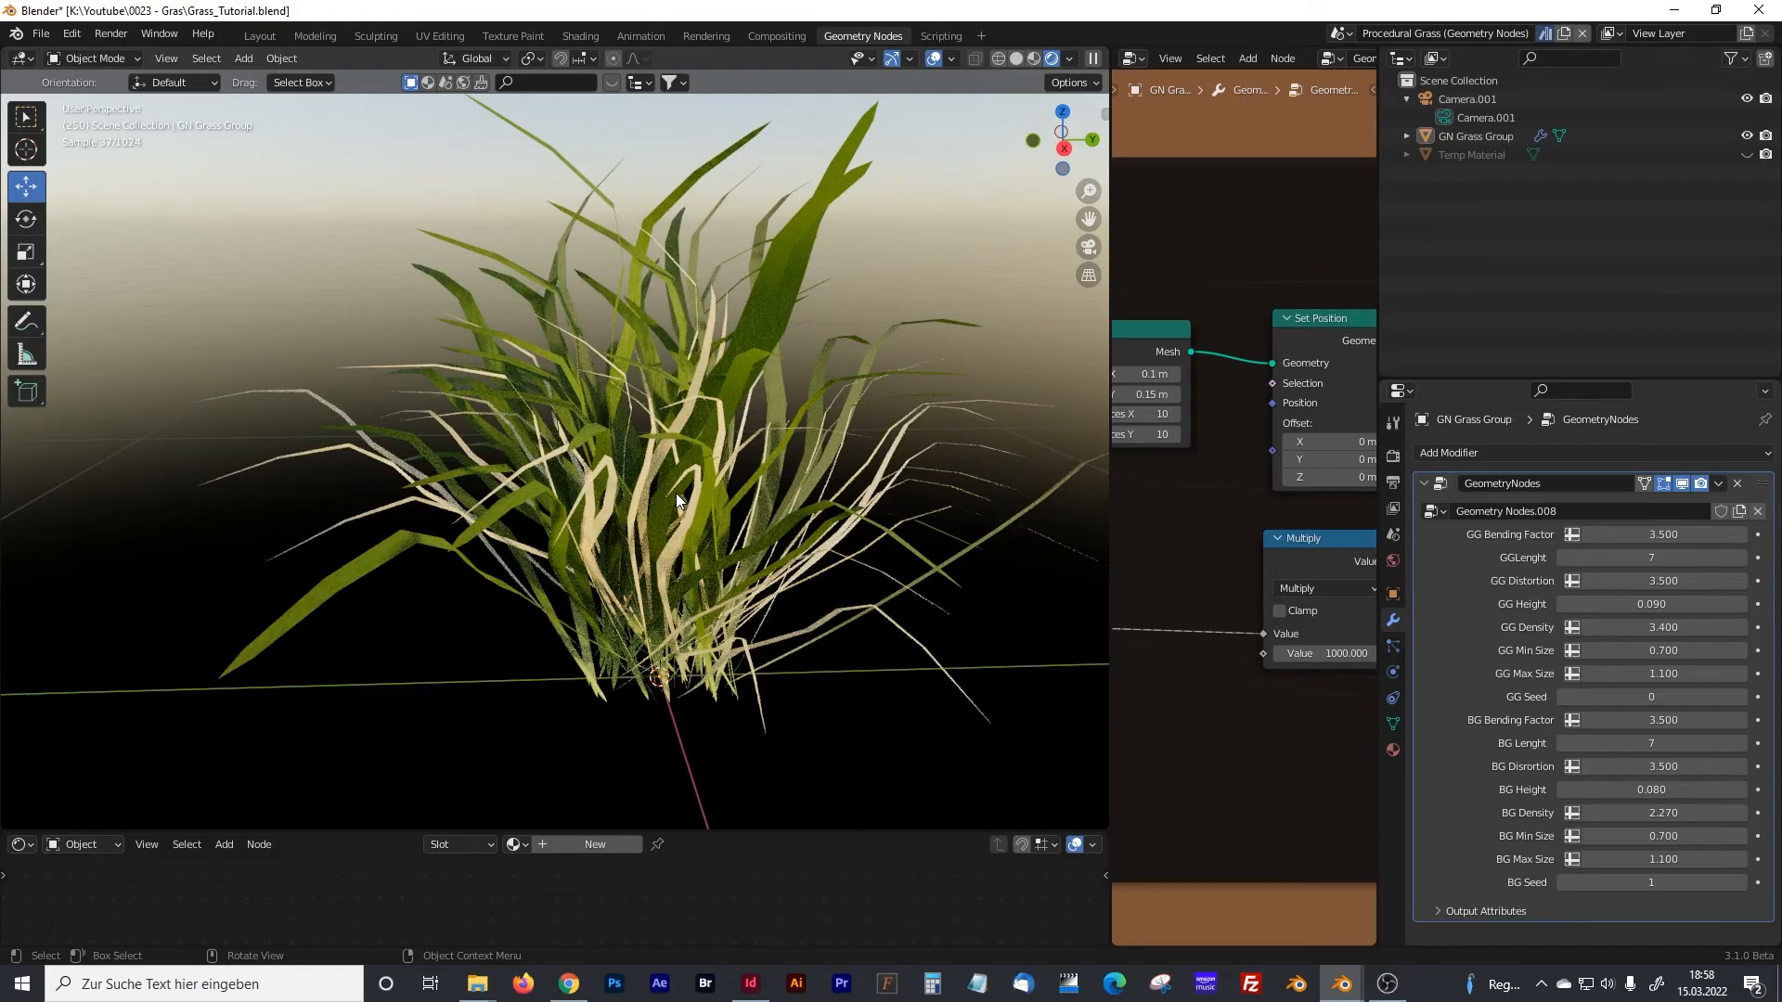
{"action": "scroll", "coordinate": [680, 499], "scroll_direction": "down", "scroll_amount": 3}
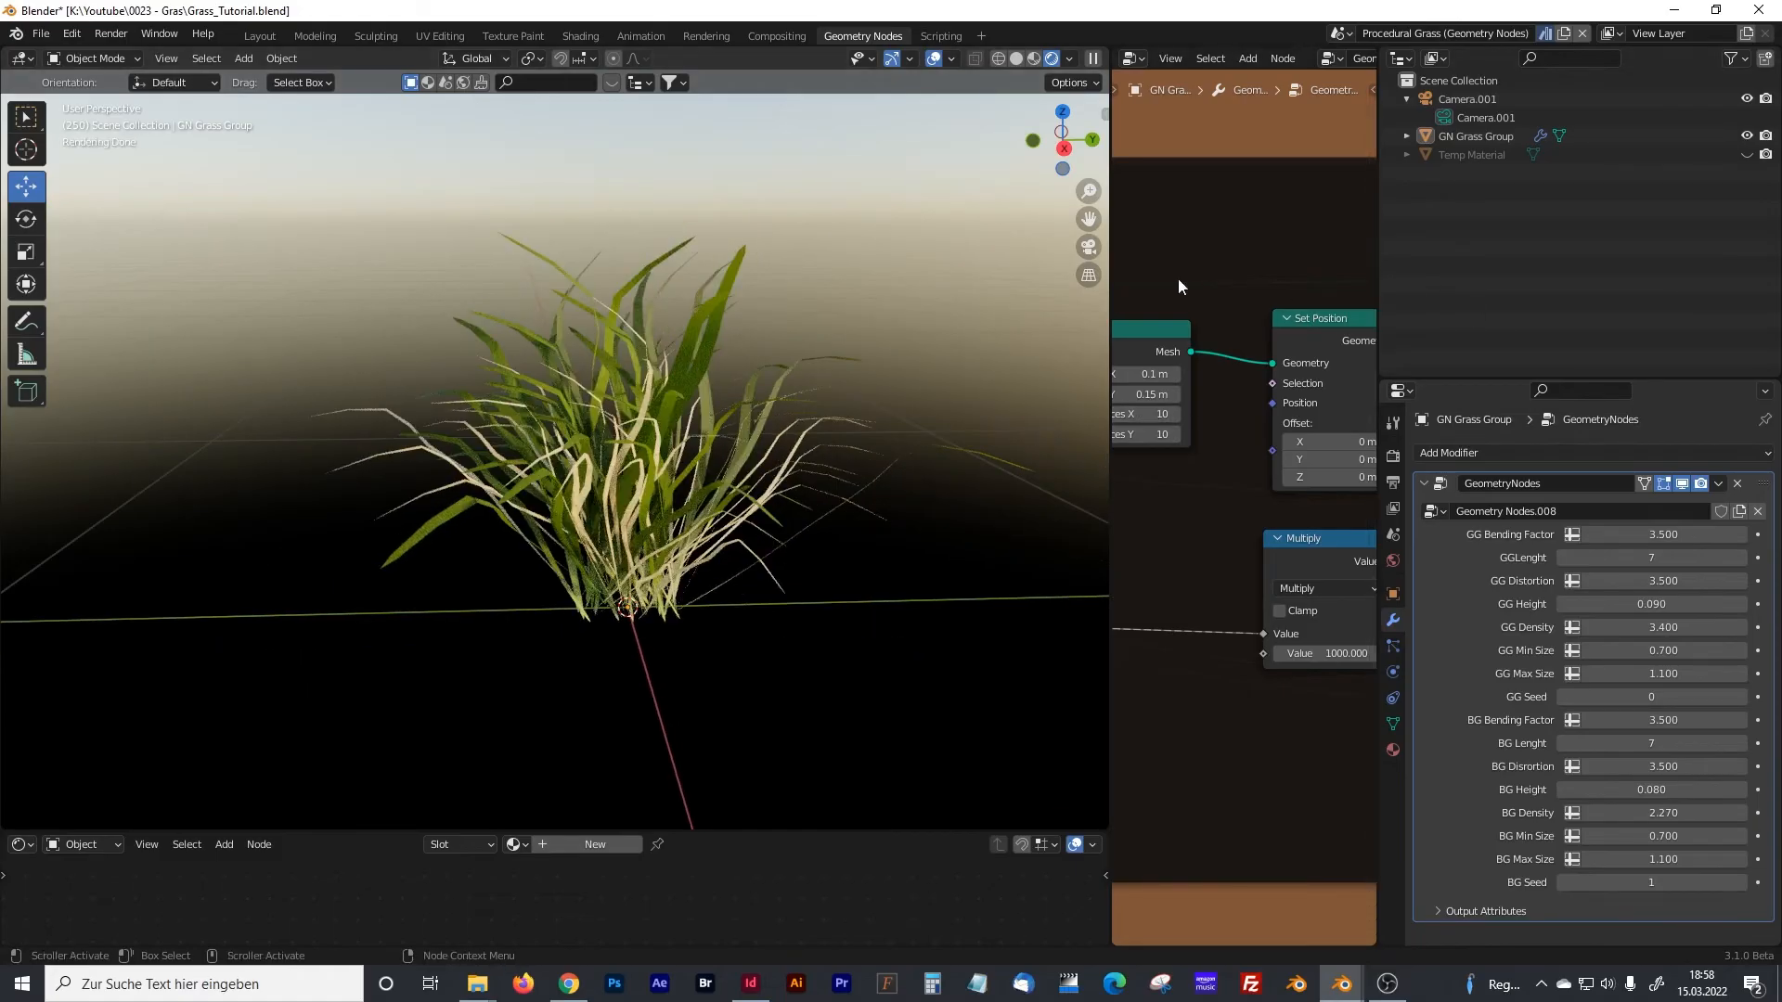
{"action": "left_click_drag", "start_coordinate": [1112, 268], "coordinate": [1018, 268]}
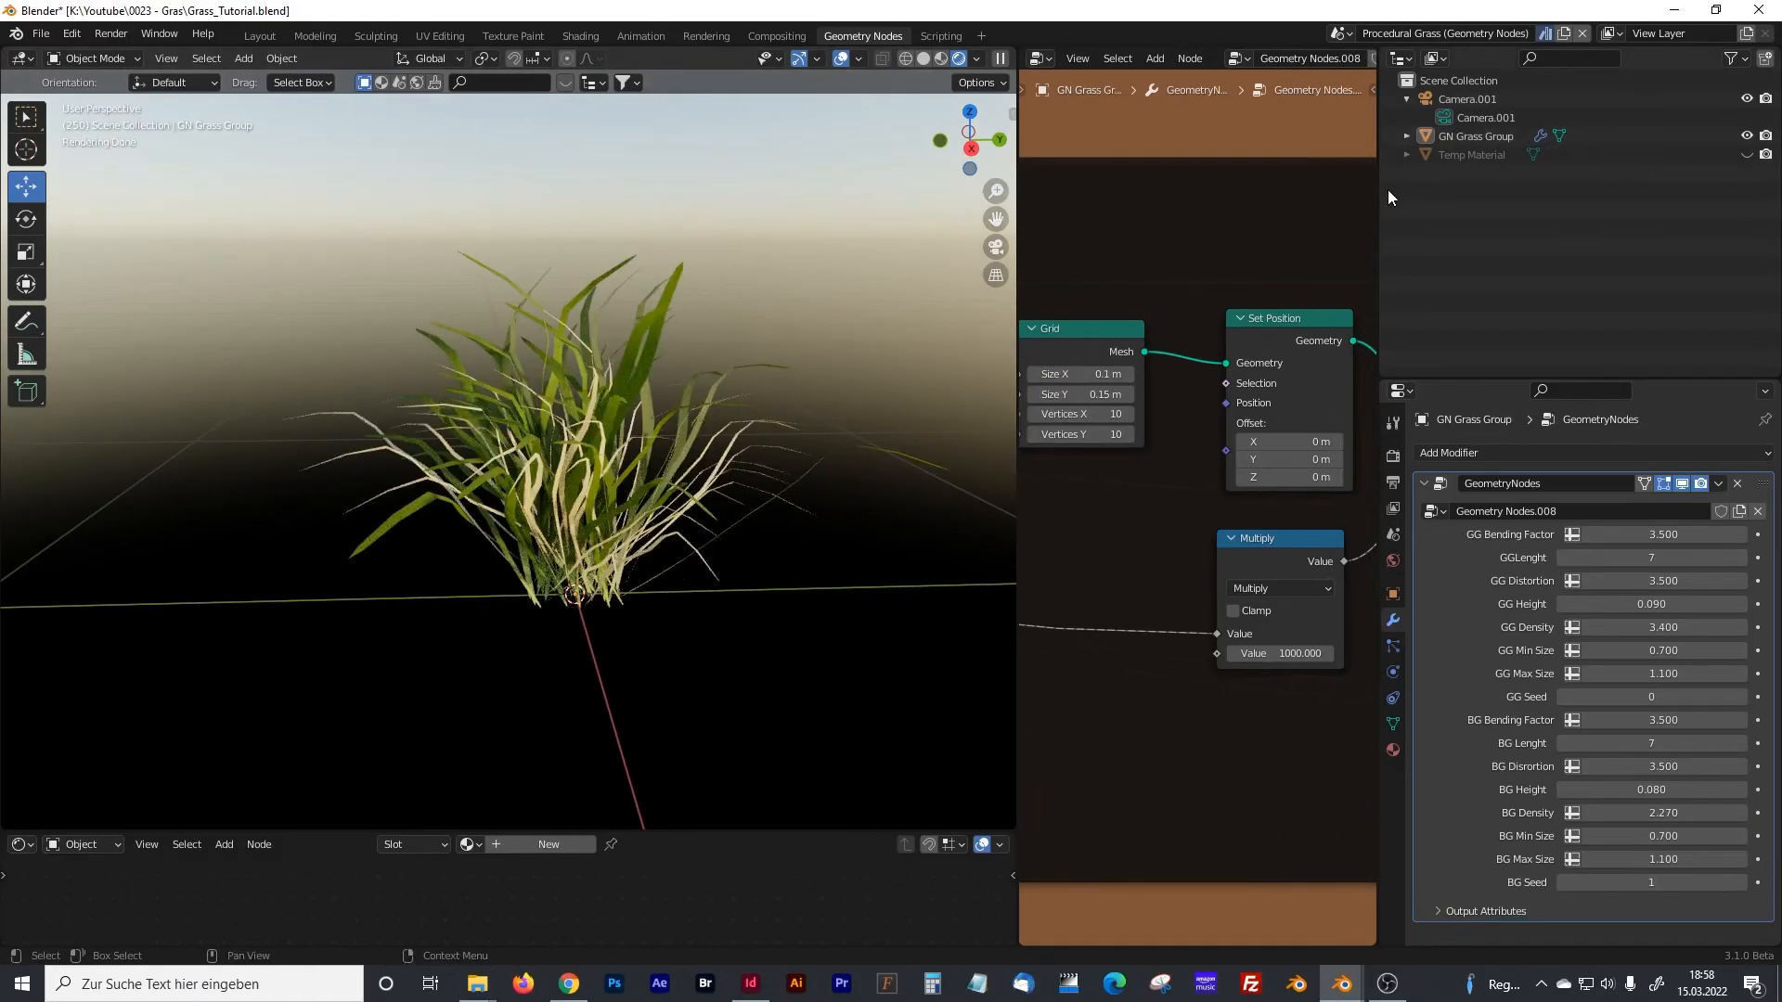
- Create a new collection named Grass and move the GN Grass Group object into it
{"action": "left_click", "coordinate": [1766, 59]}
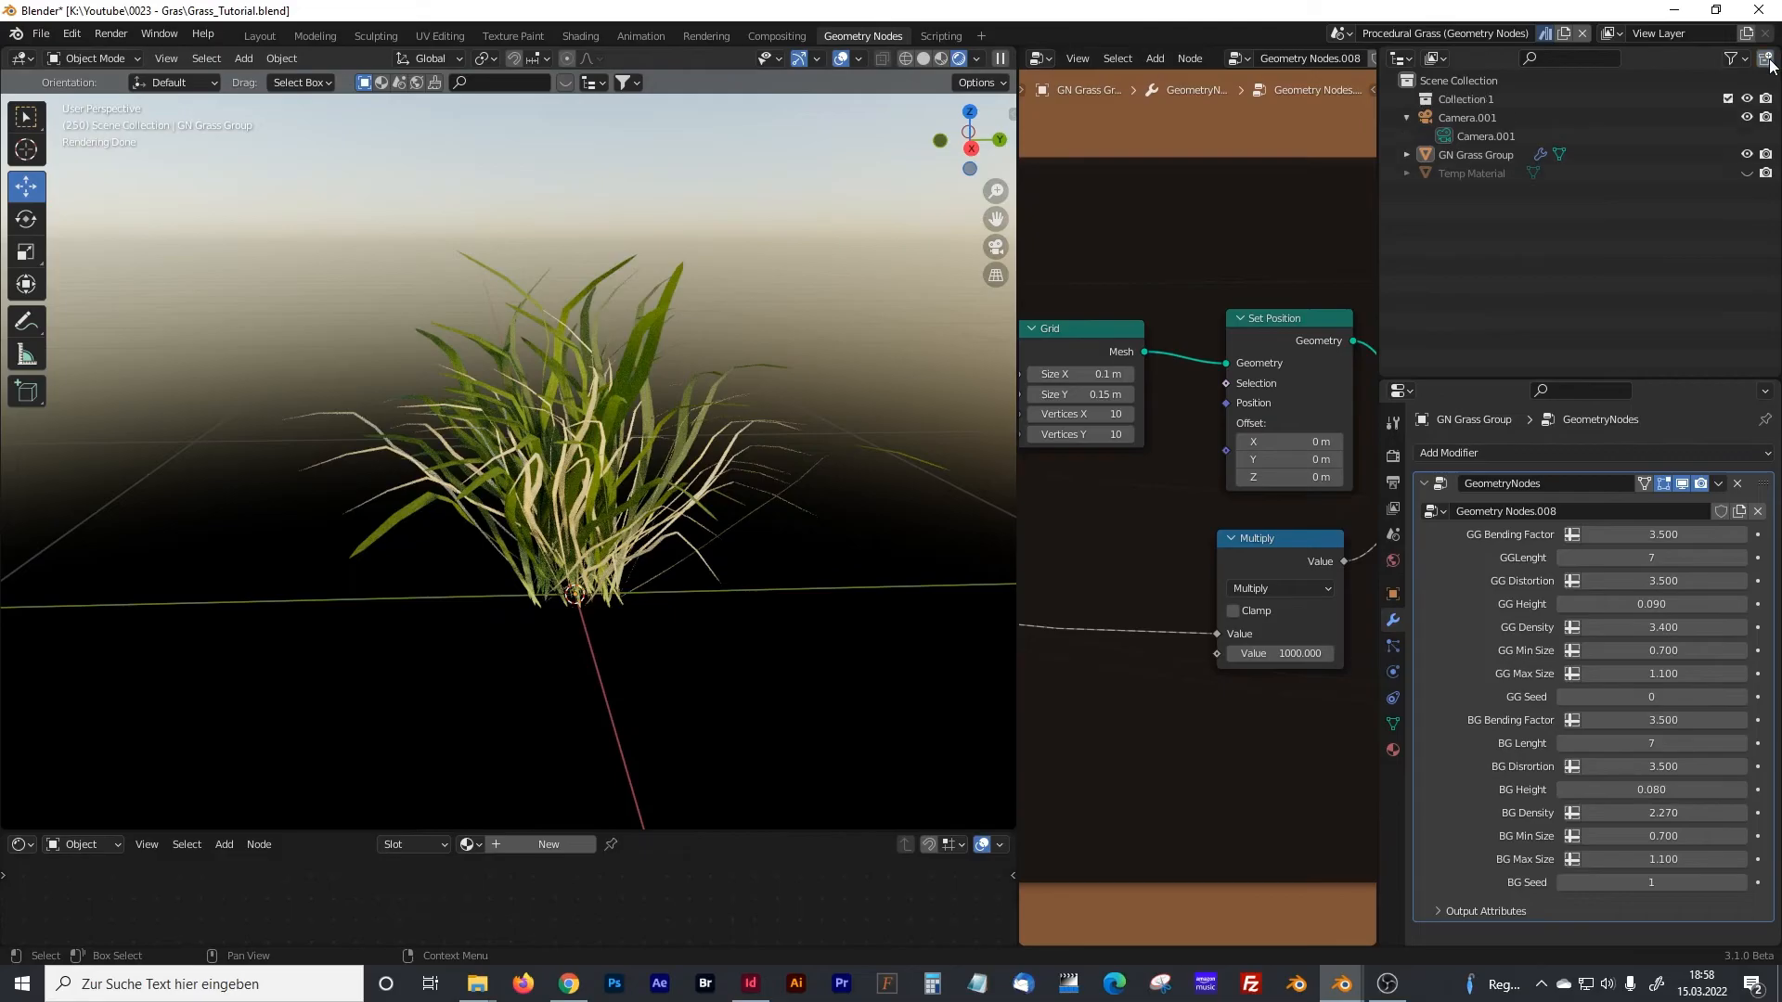
{"action": "double_click", "coordinate": [1470, 101]}
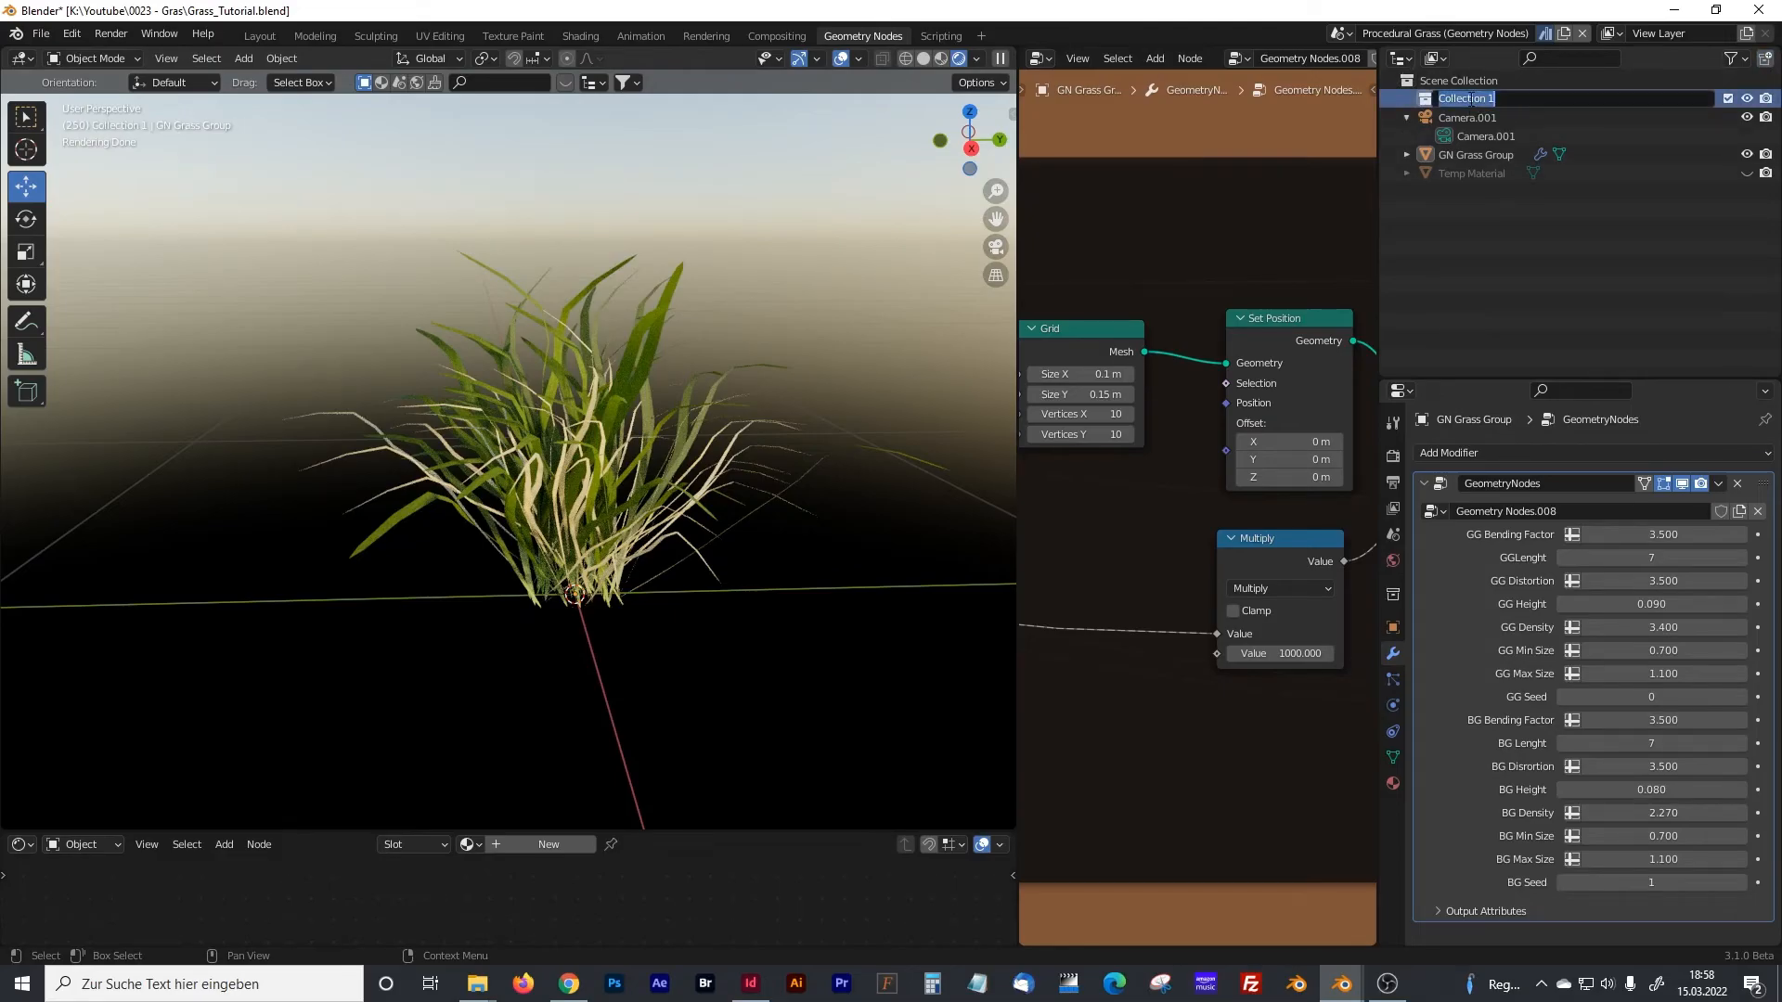
{"action": "type", "text": "Grass"}
{"action": "key", "text": "Return"}
{"action": "left_click", "coordinate": [1442, 154]}
{"action": "left_click_drag", "start_coordinate": [1443, 154], "coordinate": [1455, 102]}
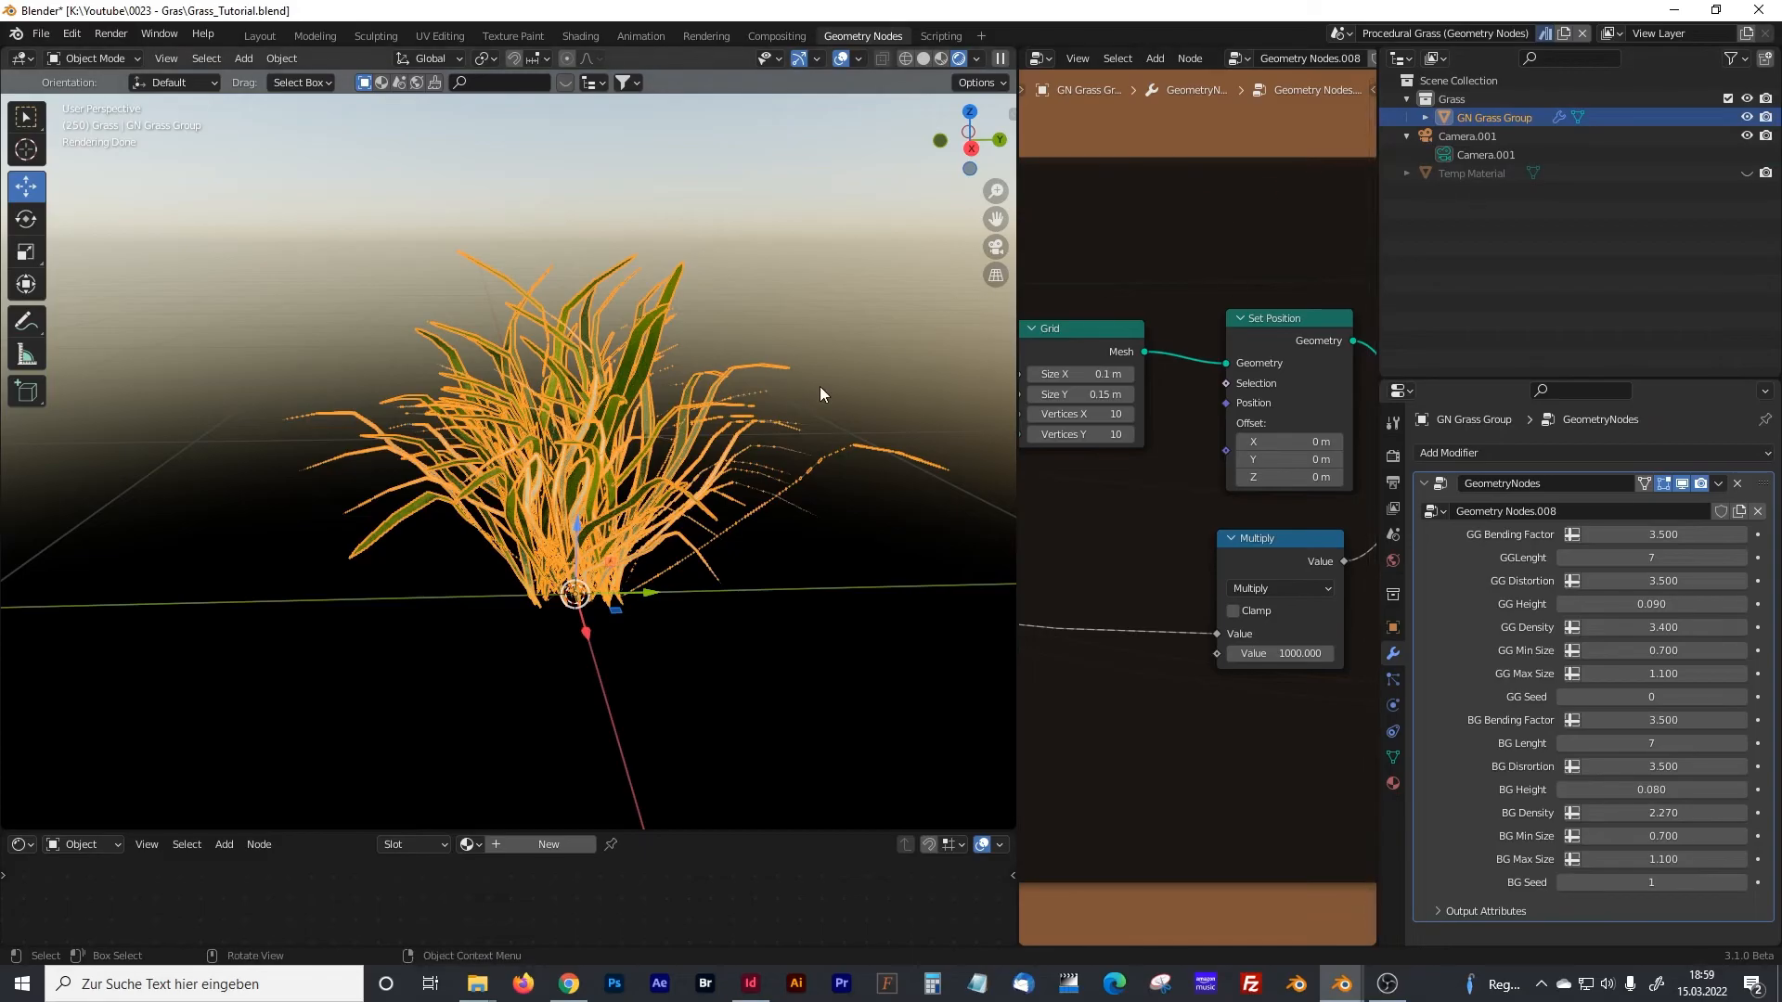
- Paste a copy of GN Grass Group into the scene and move the copy along the Y axis beside the original
{"action": "middle_click_drag", "start_coordinate": [699, 425], "coordinate": [777, 470]}
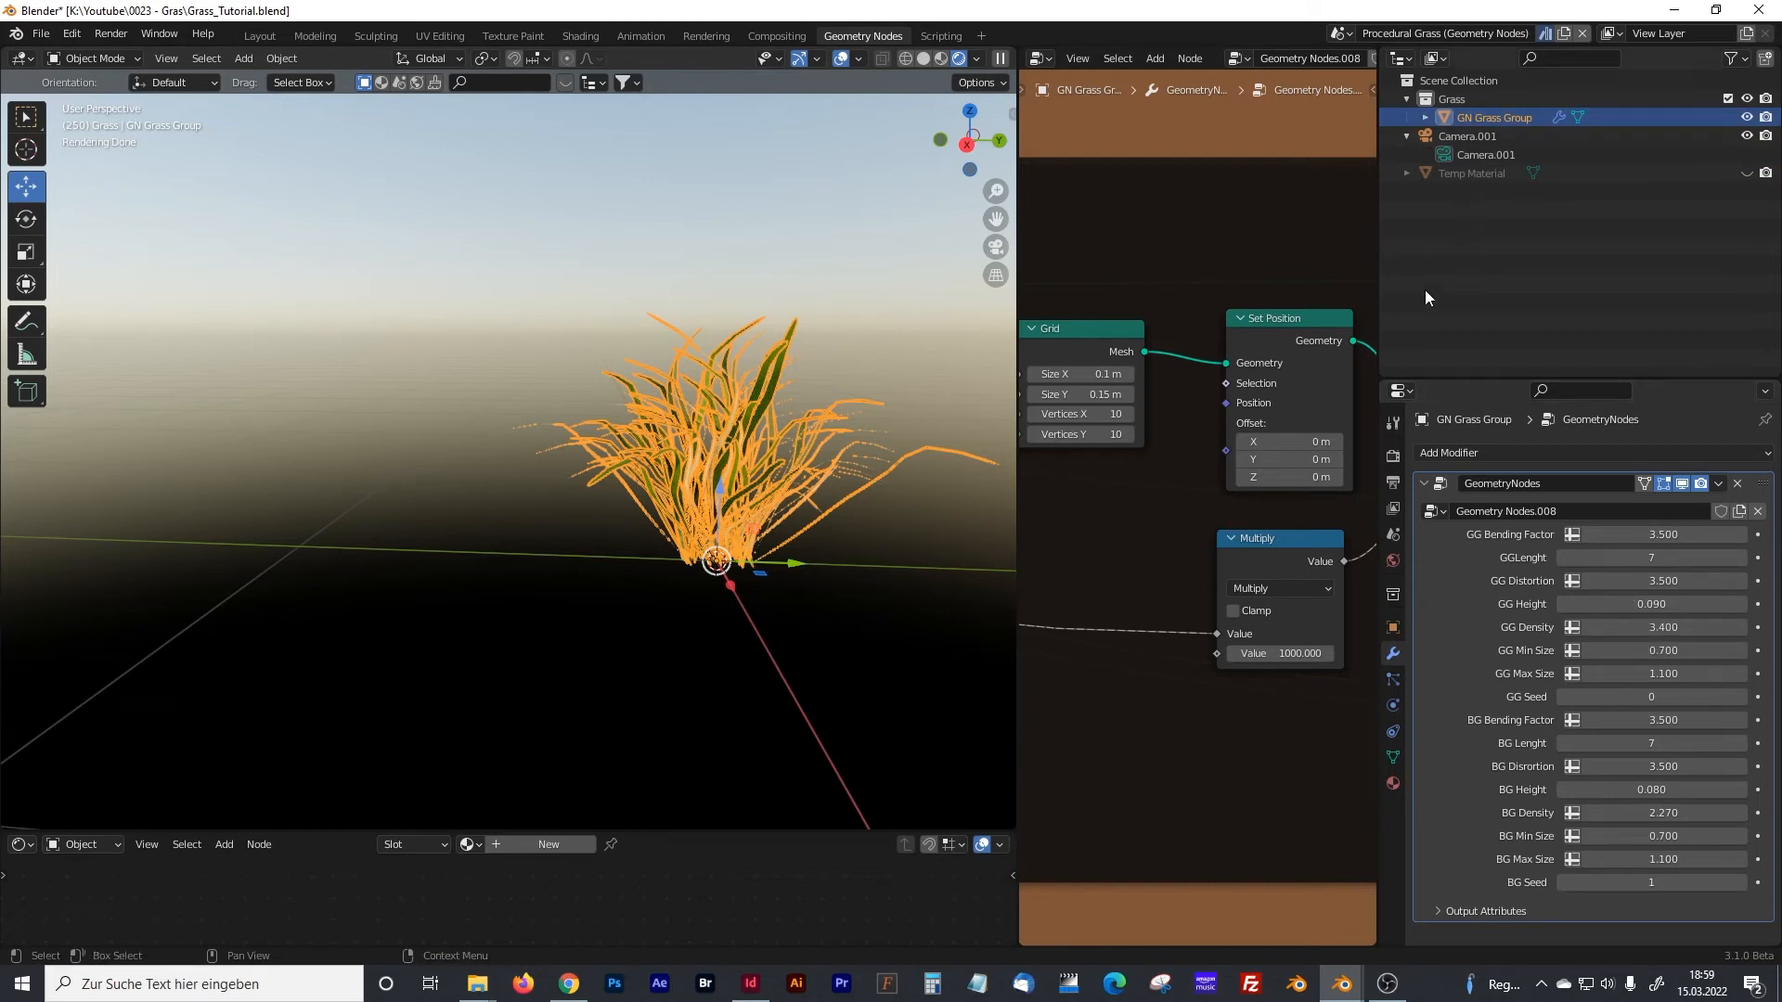
{"action": "left_click", "coordinate": [1455, 260]}
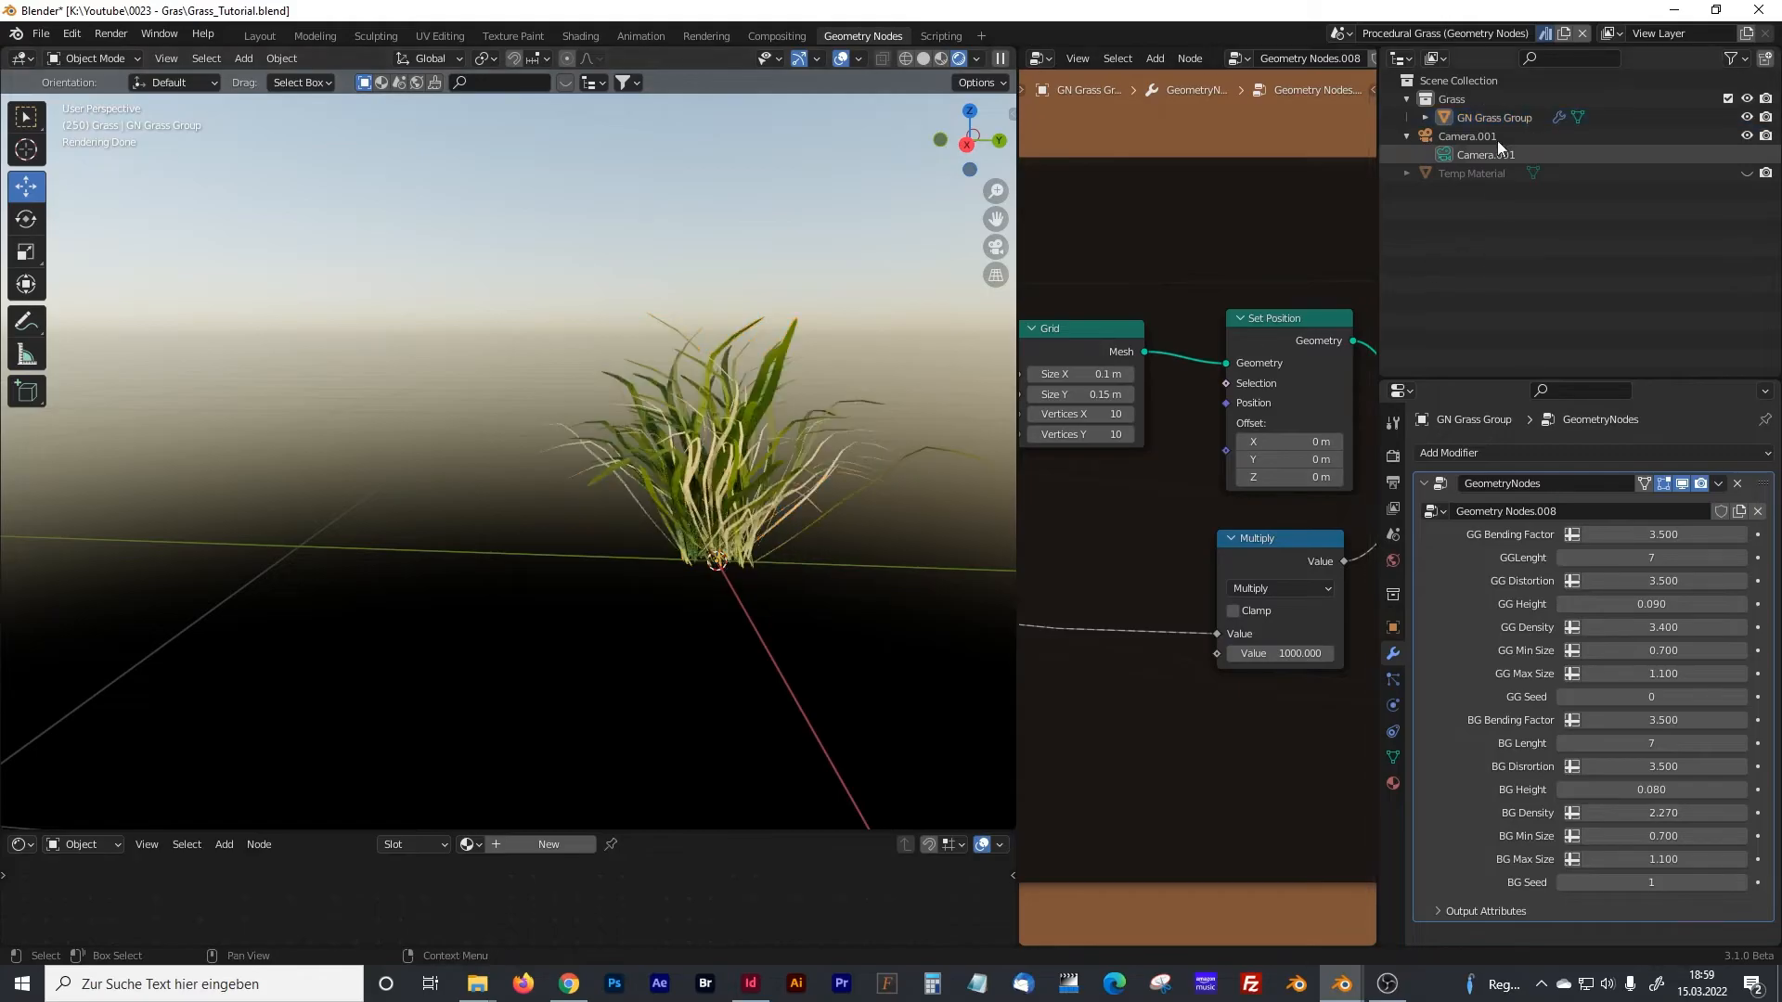
{"action": "left_click", "coordinate": [1494, 118]}
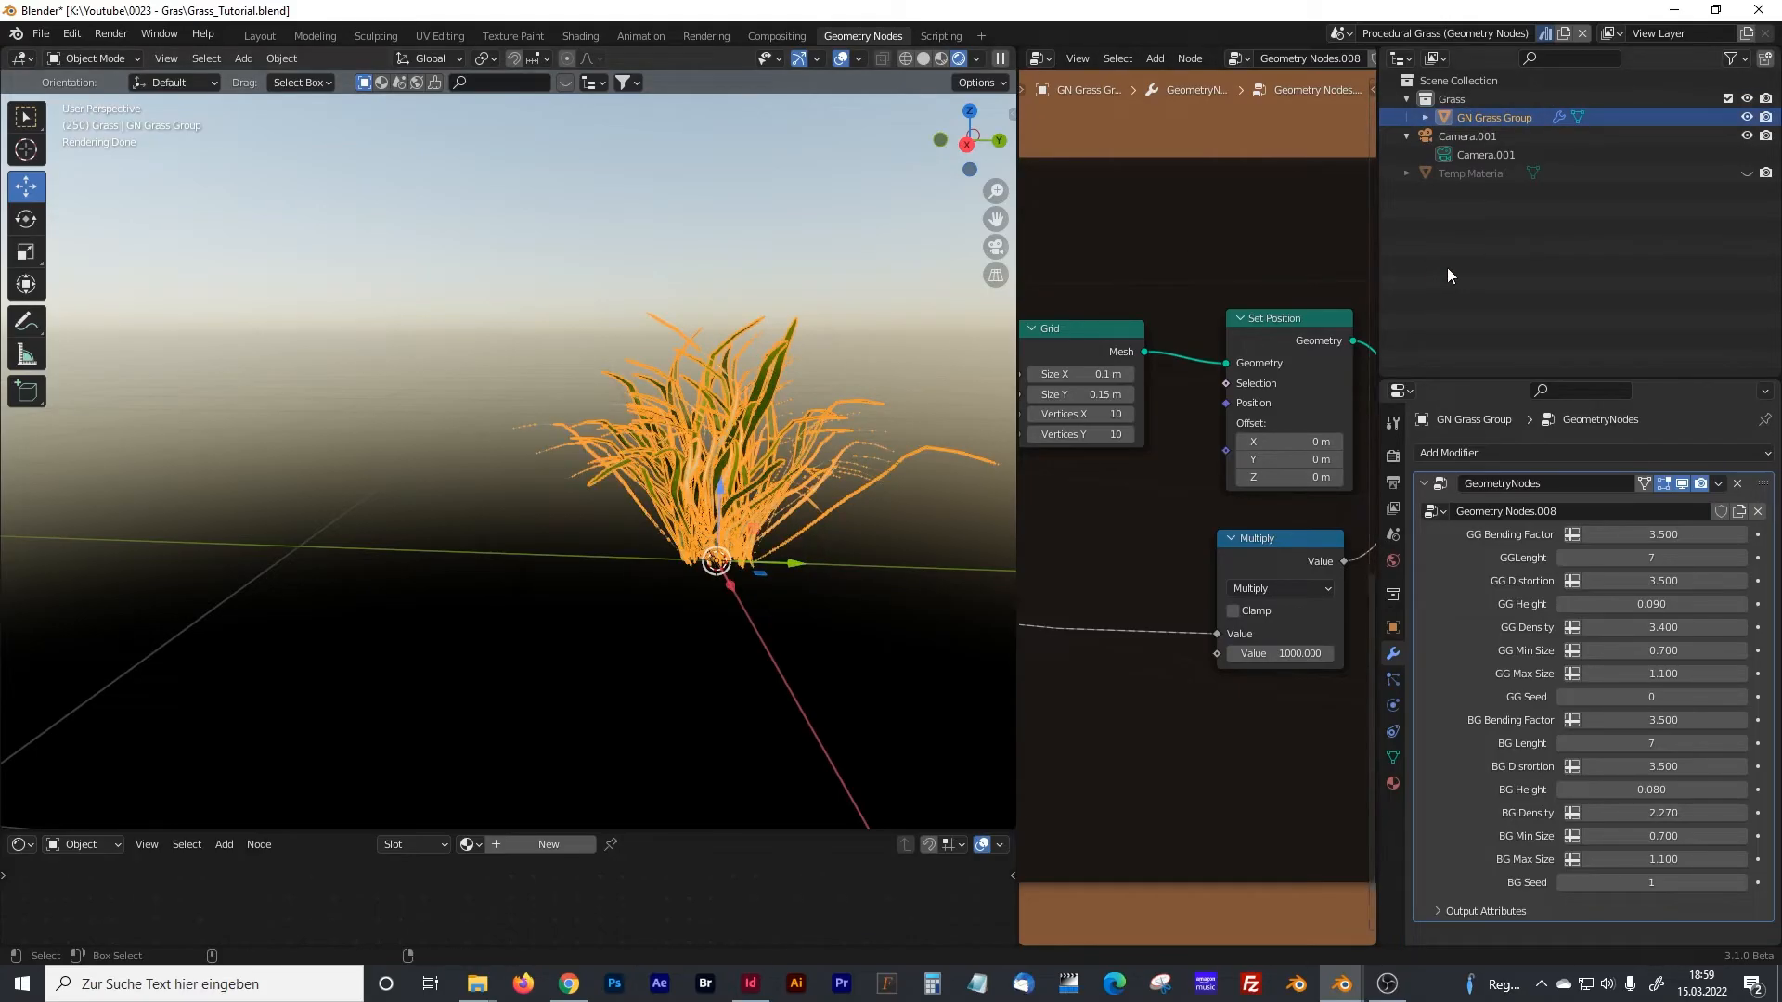
{"action": "key", "text": "ctrl+c"}
{"action": "left_click", "coordinate": [1492, 232]}
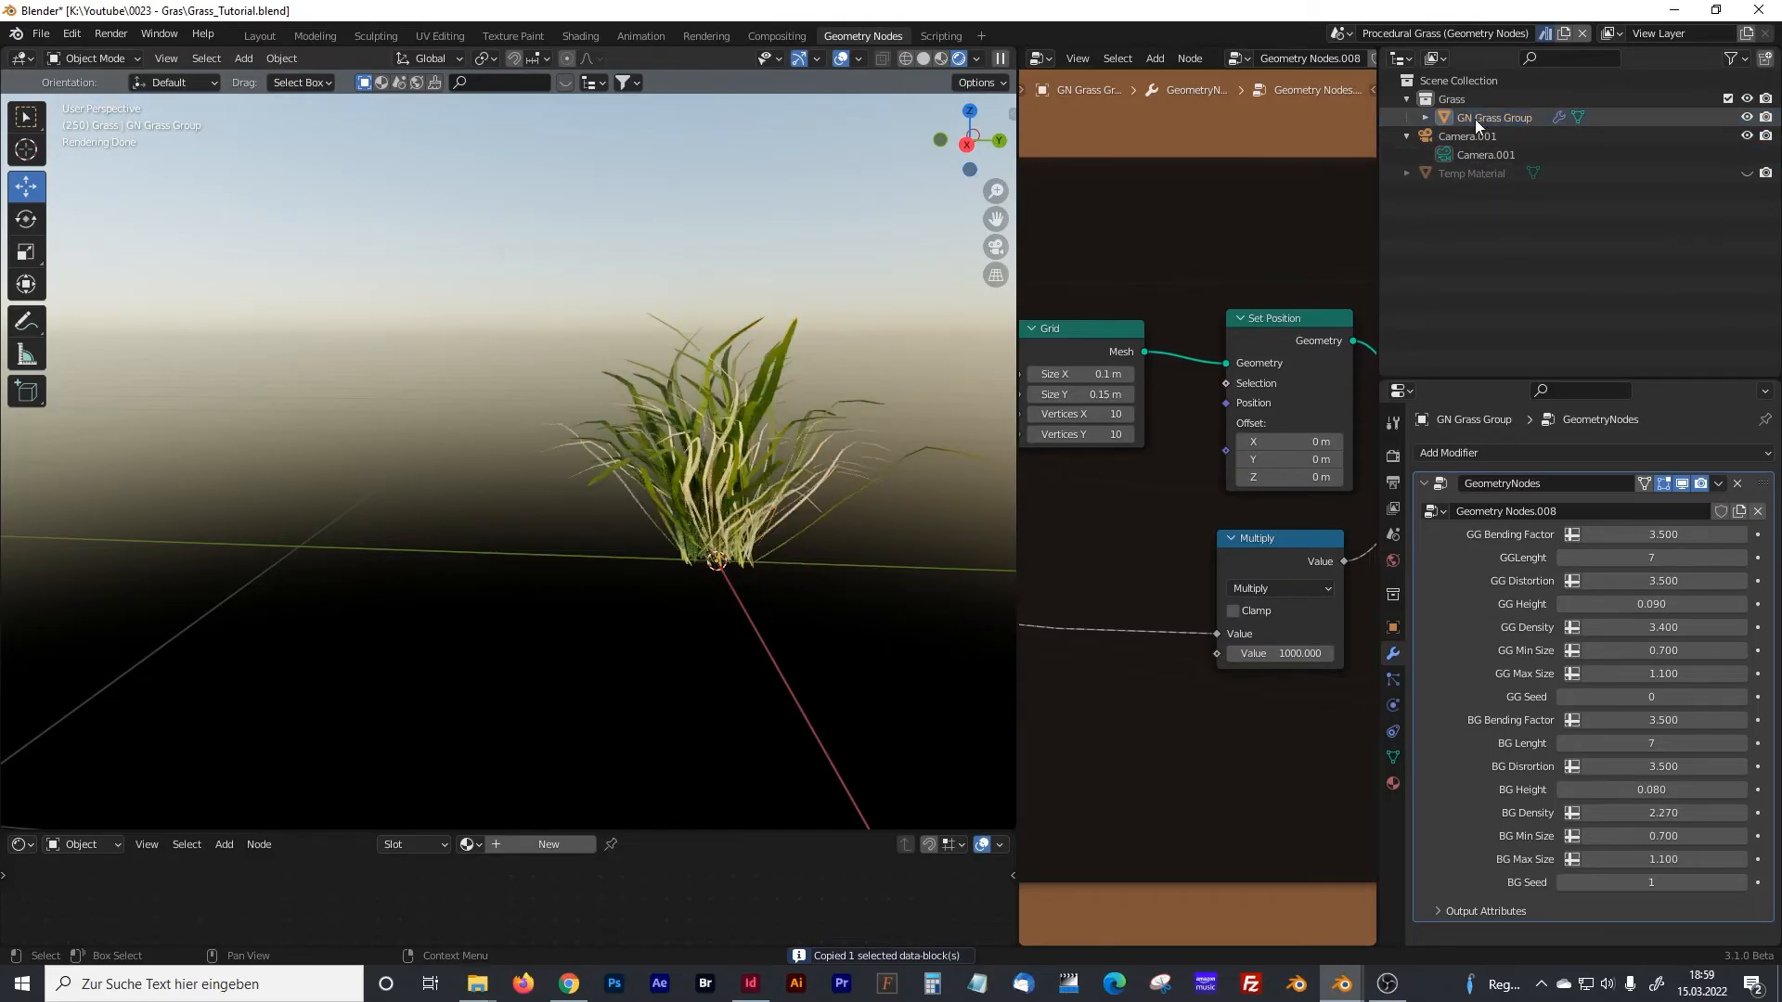
{"action": "left_click", "coordinate": [1485, 118]}
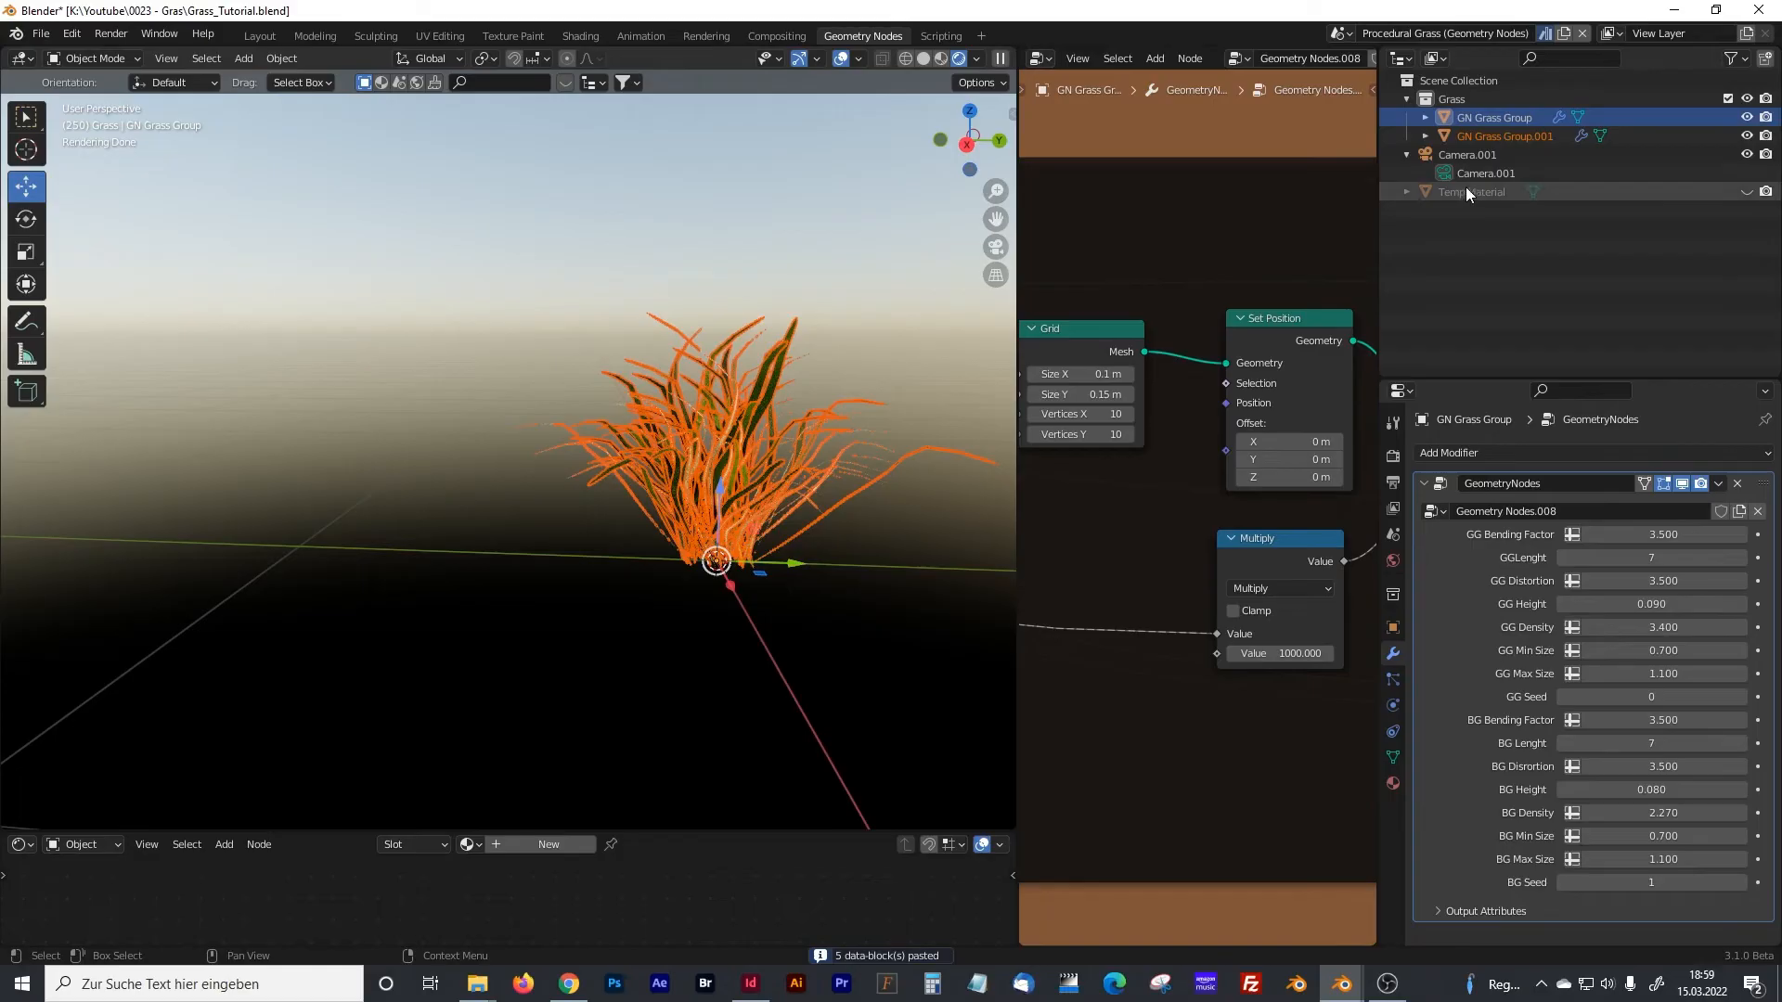
{"action": "left_click", "coordinate": [1482, 137]}
{"action": "left_click_drag", "start_coordinate": [795, 564], "coordinate": [474, 544]}
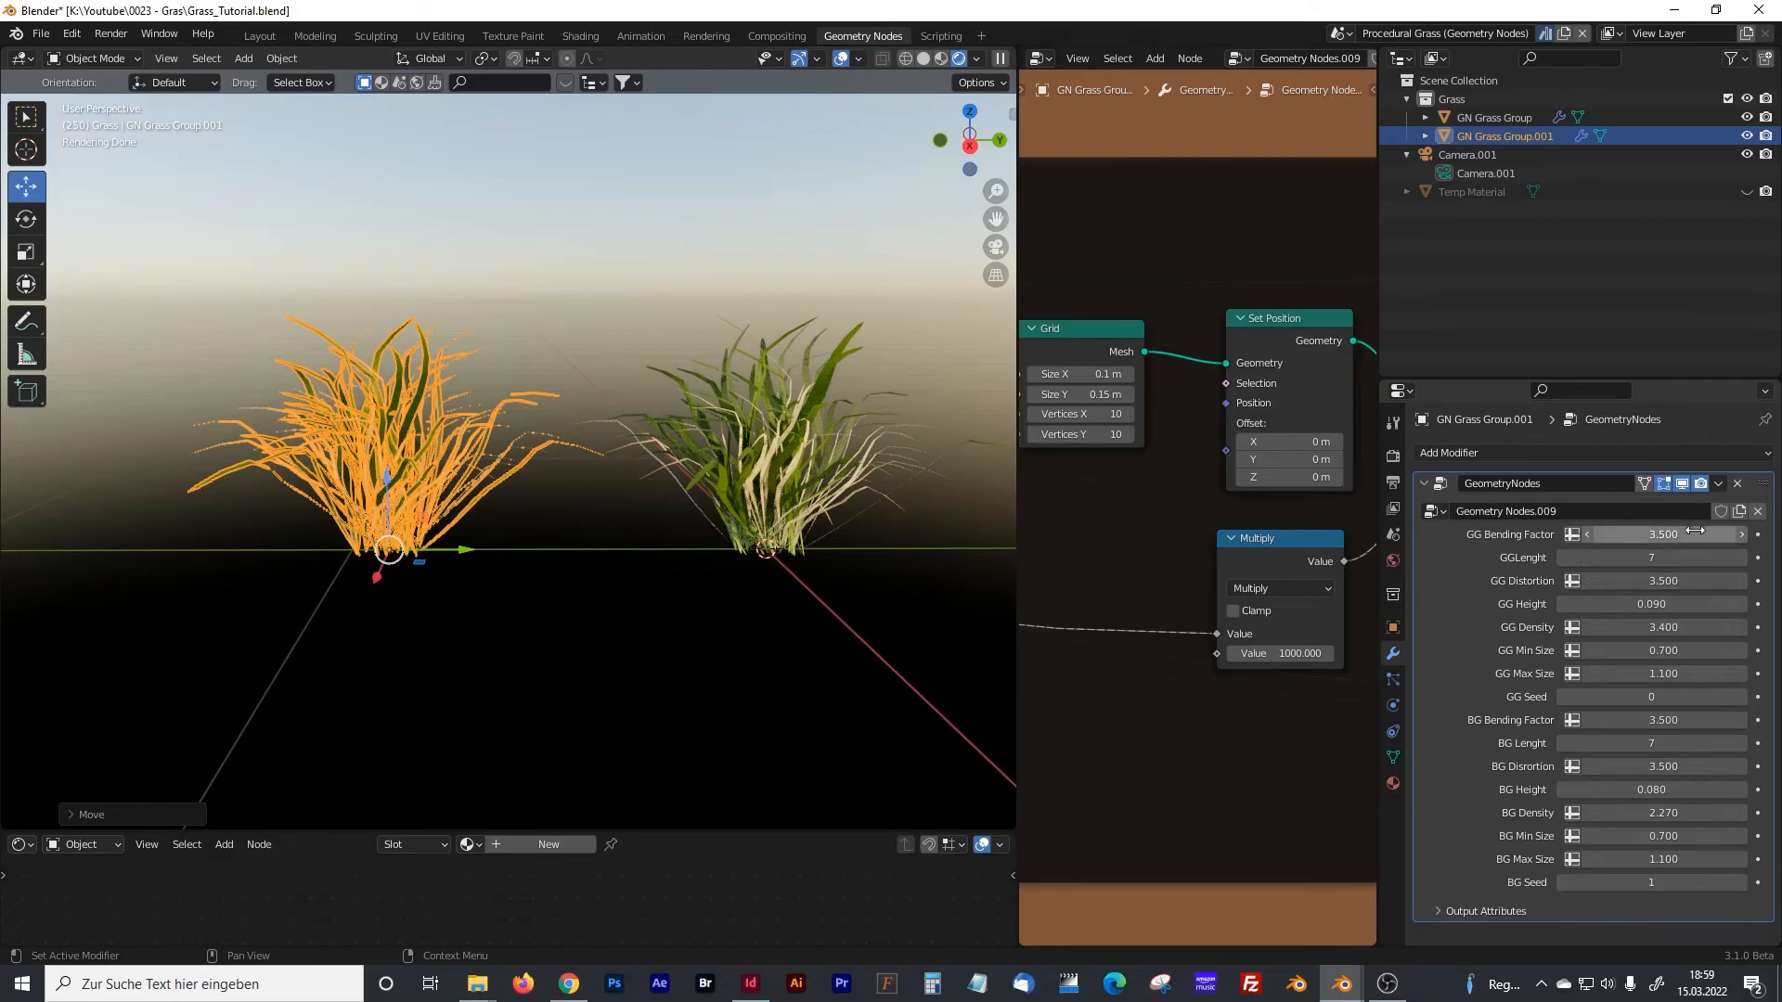
- Set the copied clump's GG Bending Factor to 1.960, GG Height 0.070, GG Density 2.680, BG Density 1.480, GG Seed 1 and BG Seed 2
{"action": "left_click_drag", "start_coordinate": [1589, 531], "coordinate": [1494, 532]}
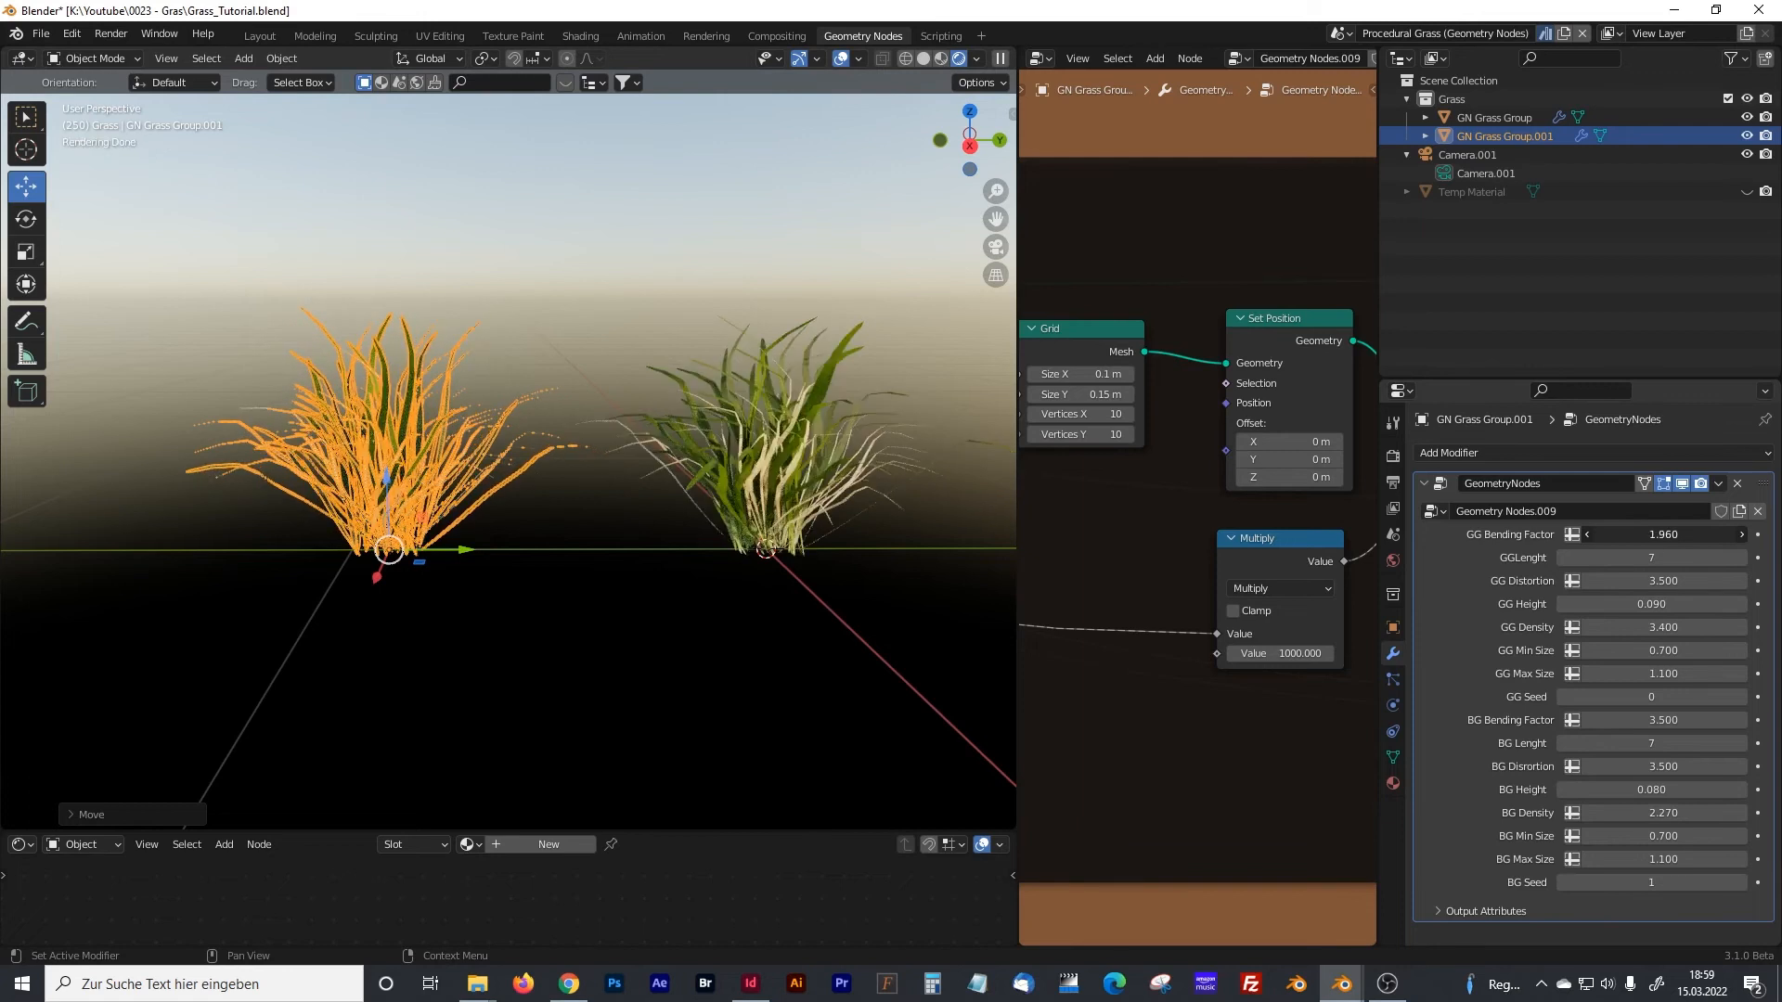
{"action": "left_click_drag", "start_coordinate": [1651, 604], "coordinate": [1613, 628]}
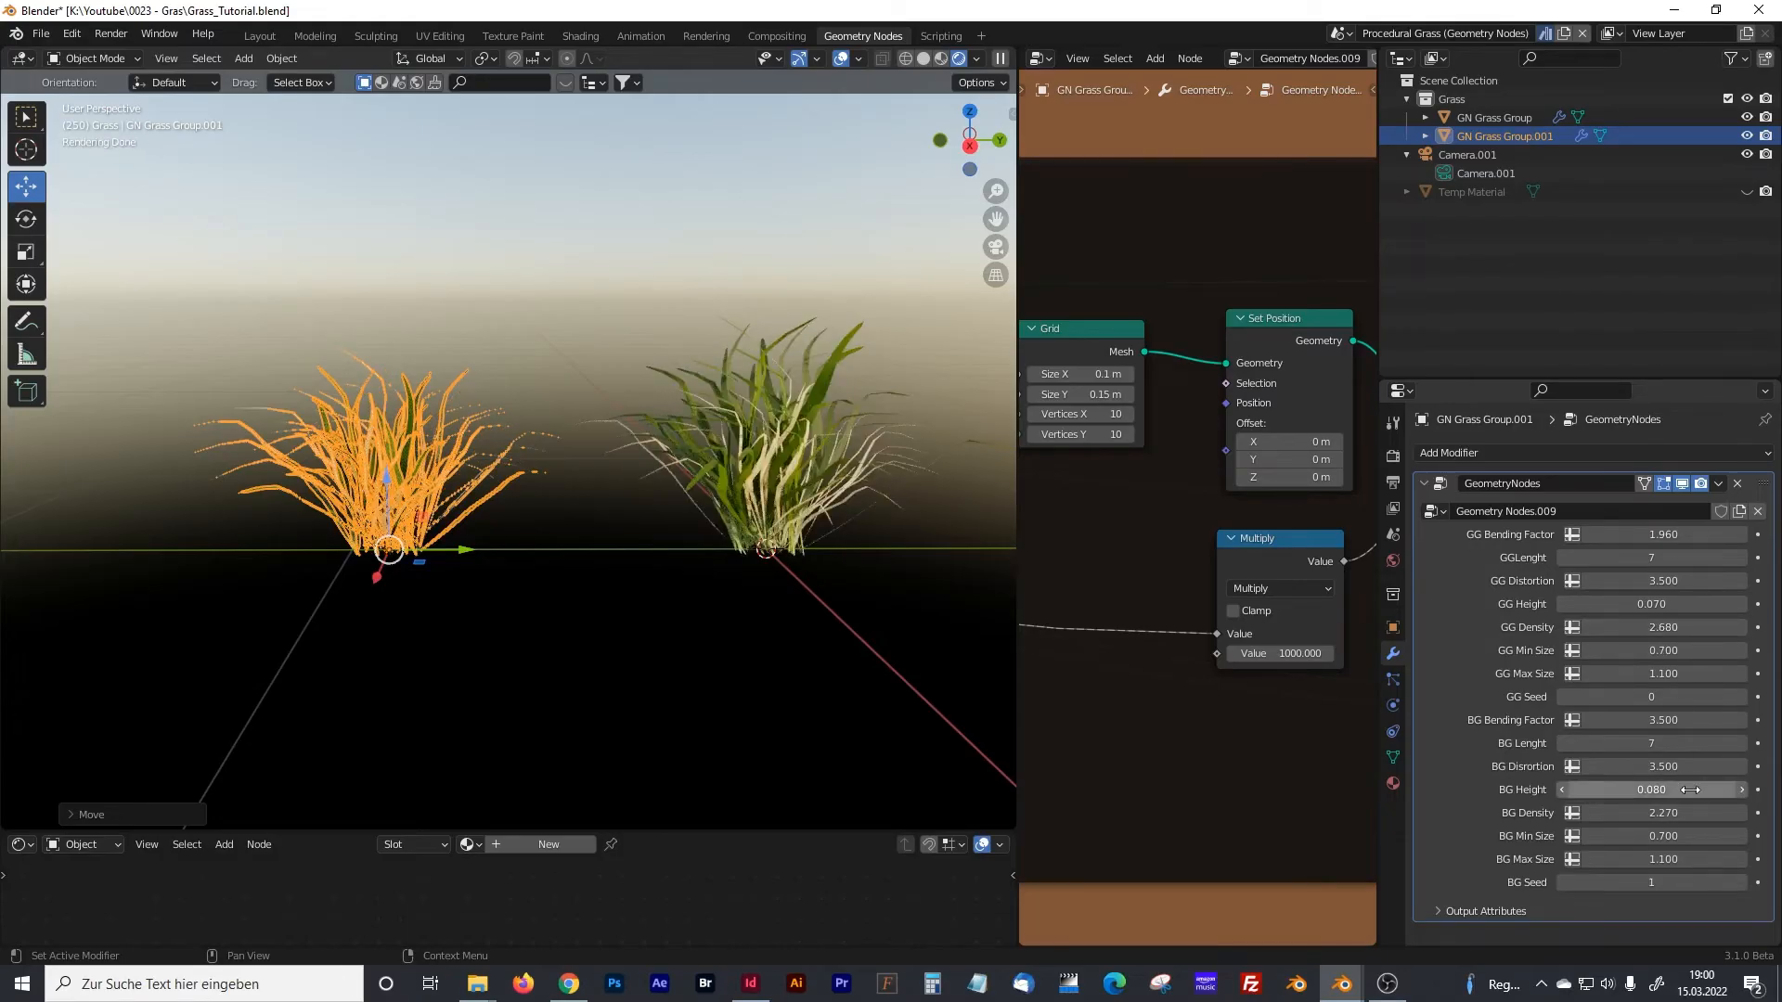
{"action": "left_click_drag", "start_coordinate": [1650, 812], "coordinate": [1619, 812]}
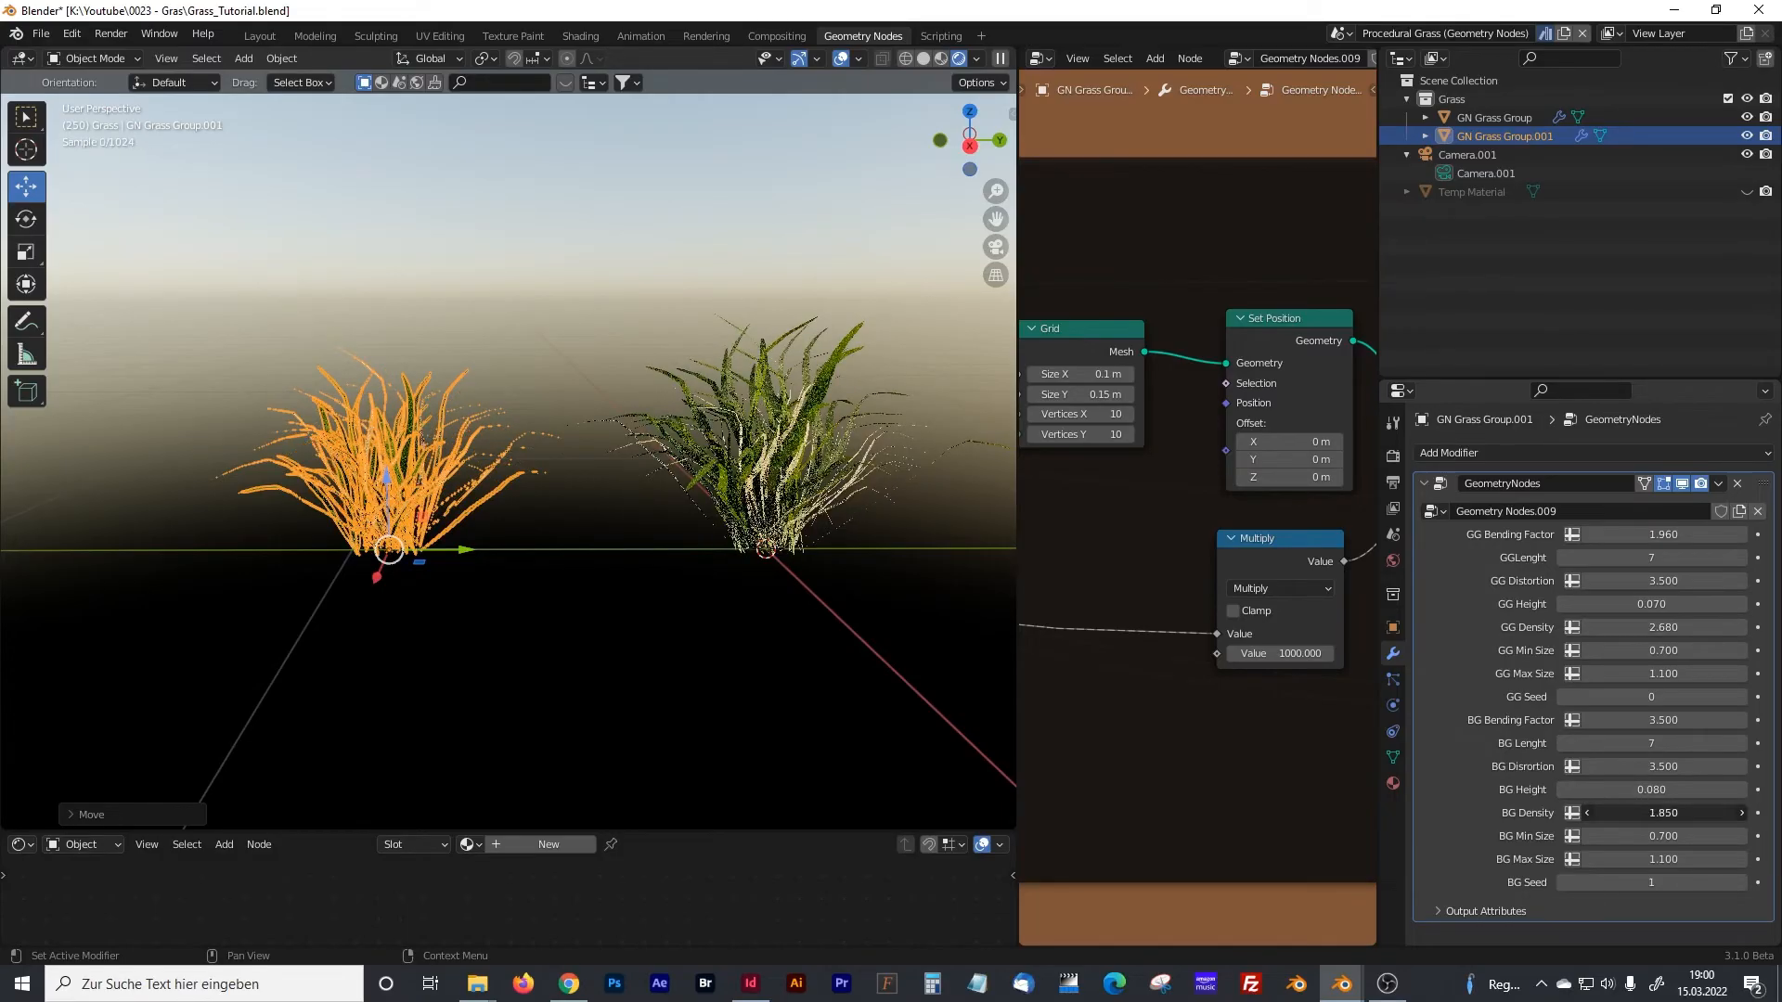
{"action": "left_click", "coordinate": [525, 319]}
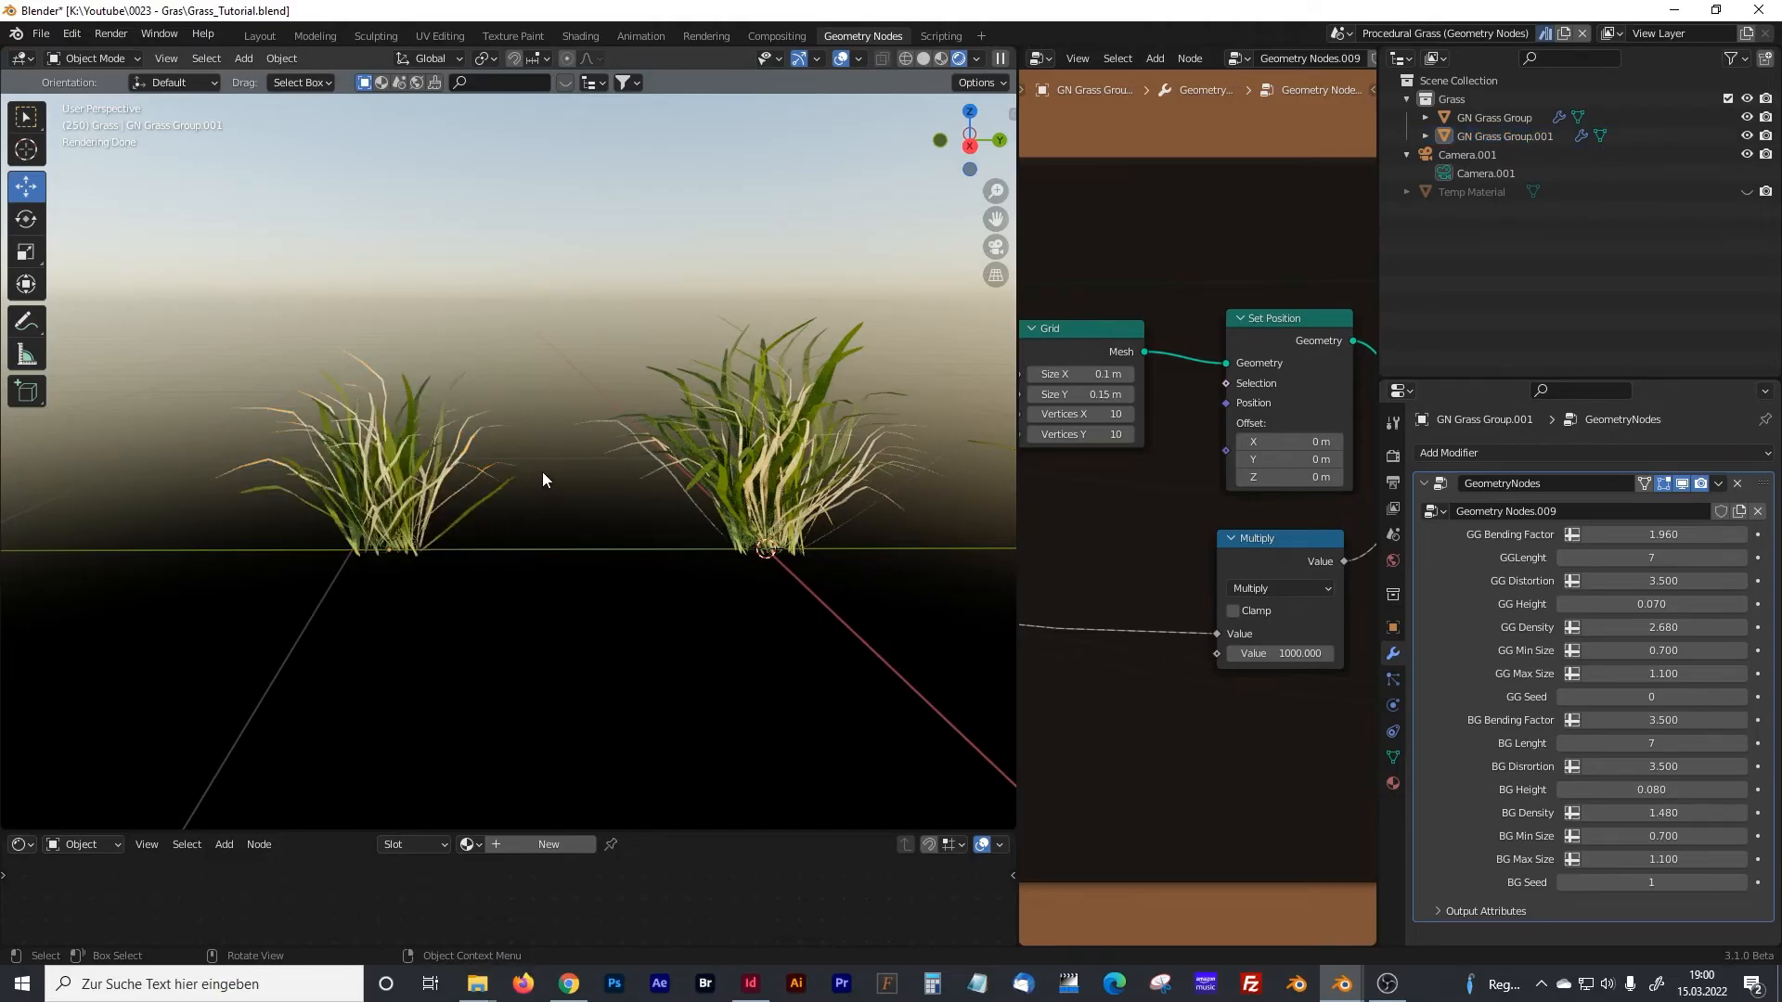
{"action": "left_click", "coordinate": [1741, 882]}
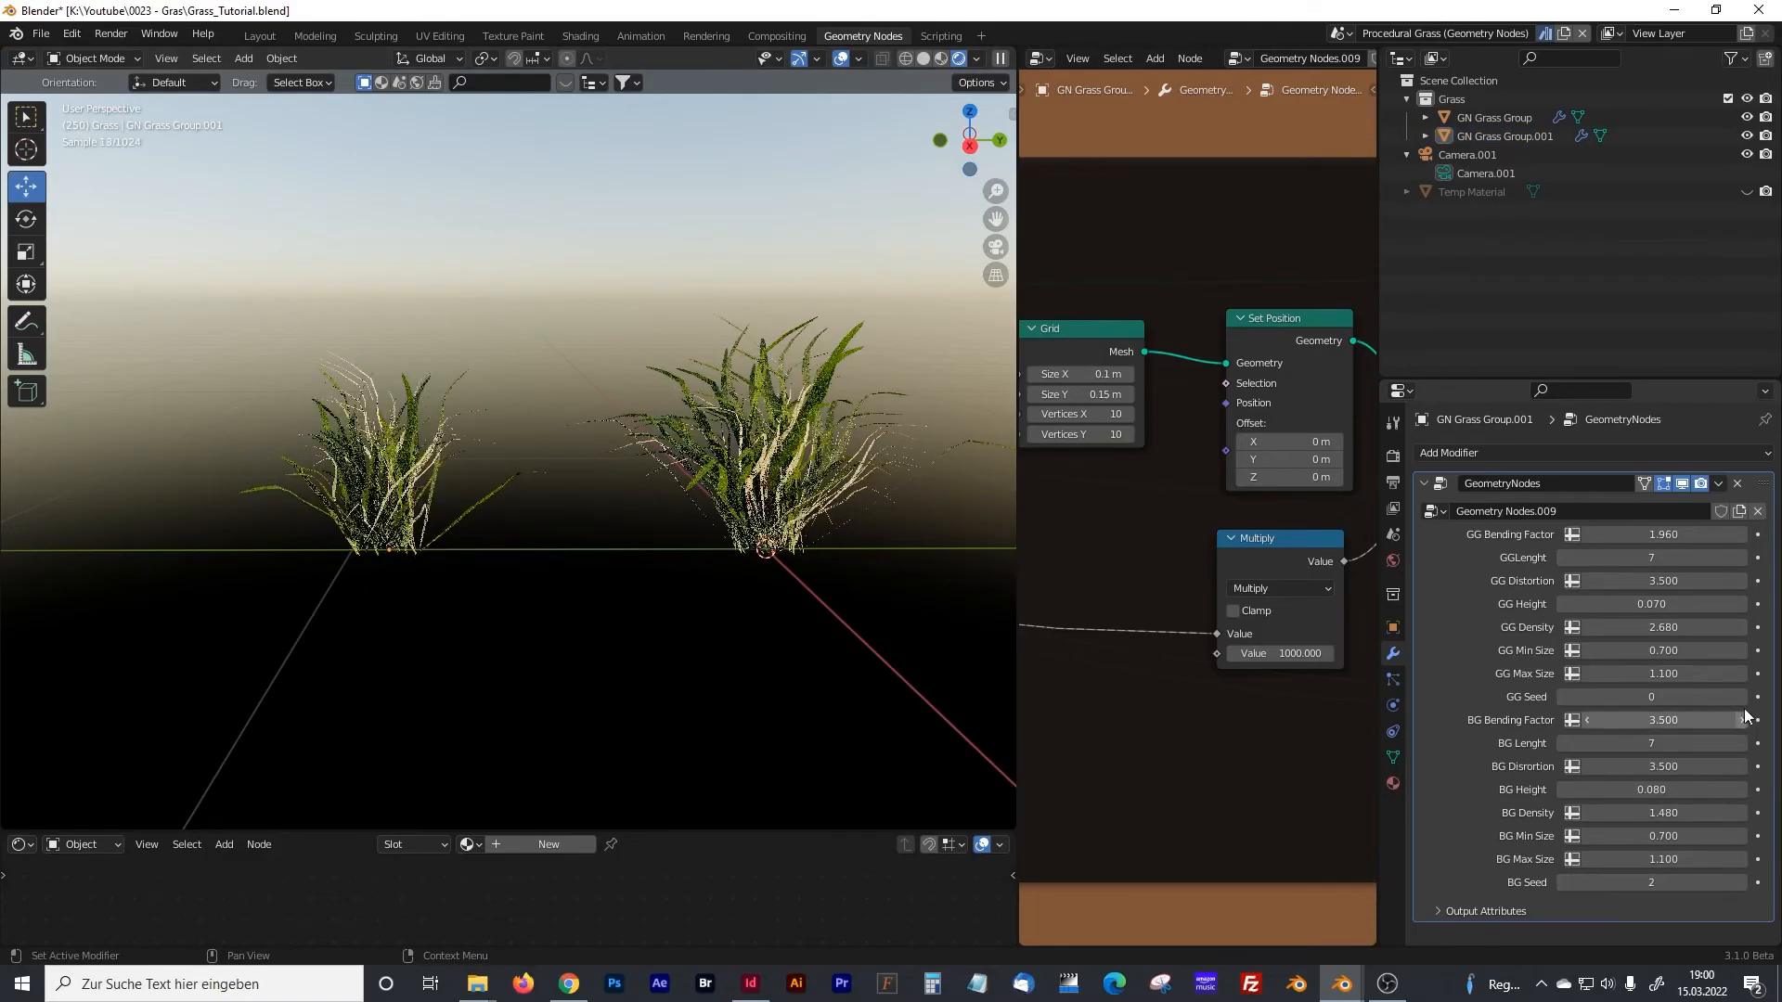
{"action": "left_click", "coordinate": [1741, 696]}
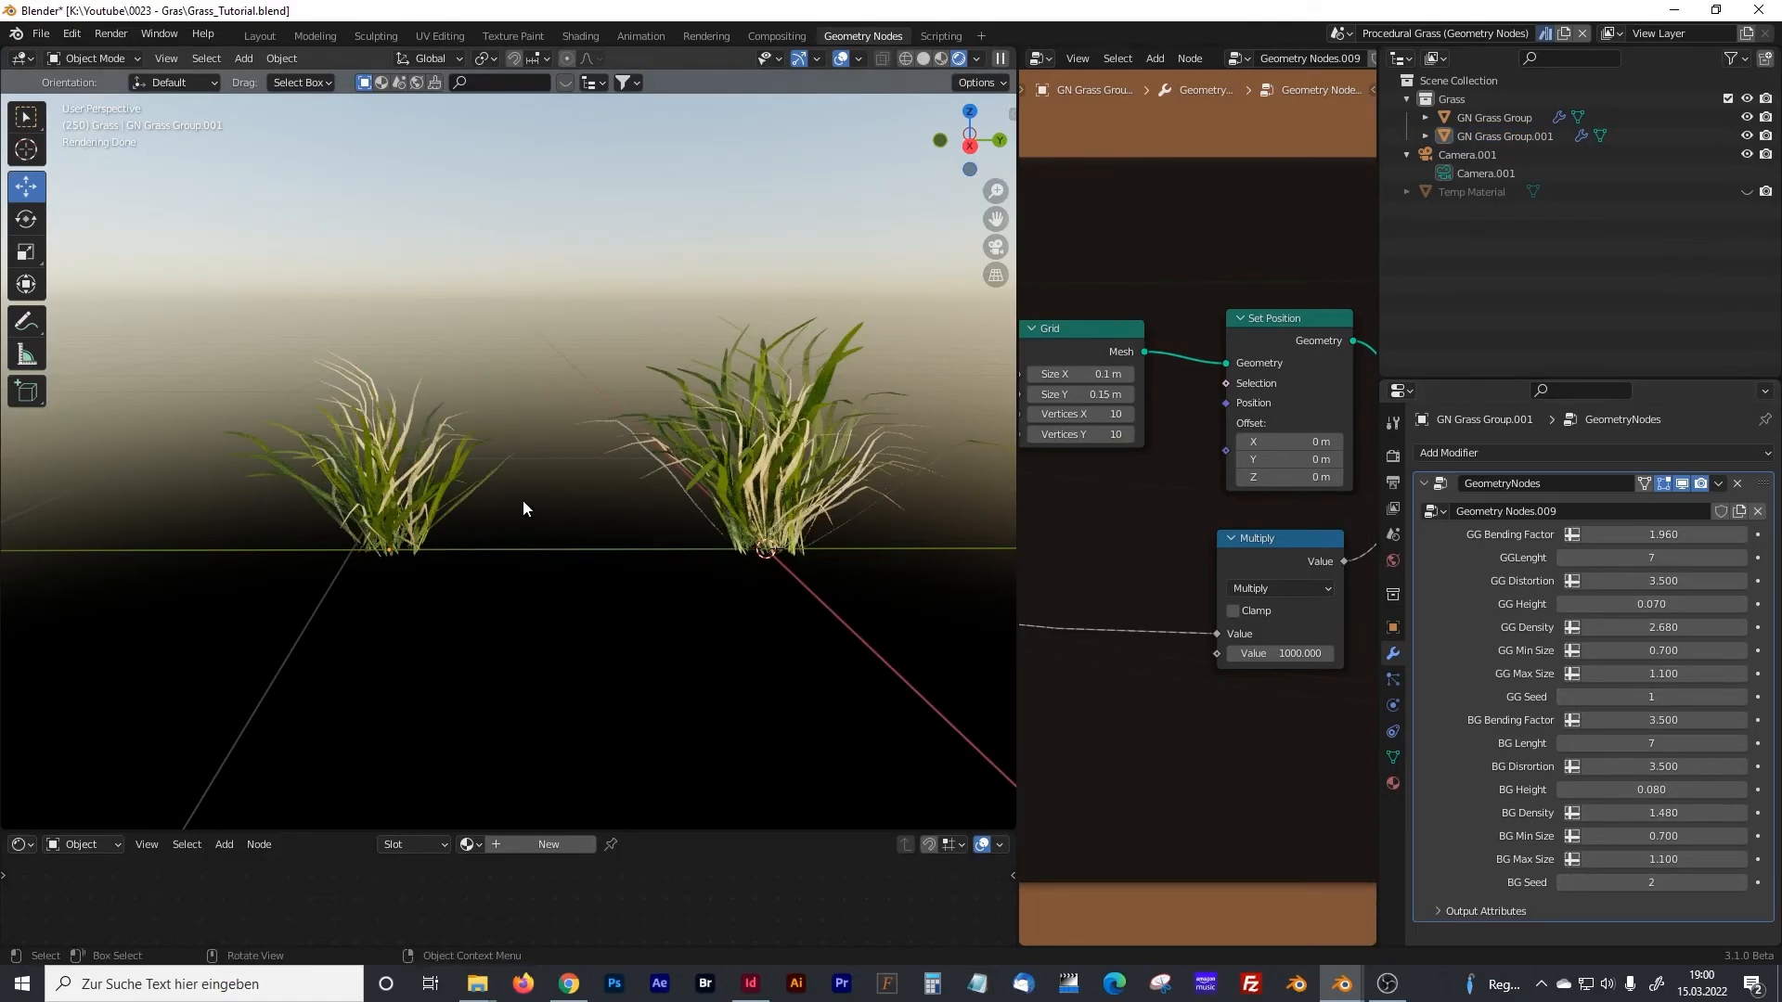
- Paste a copy of GN Grass Group.001 and move it along the Y axis beside the first copy
{"action": "left_click", "coordinate": [405, 496]}
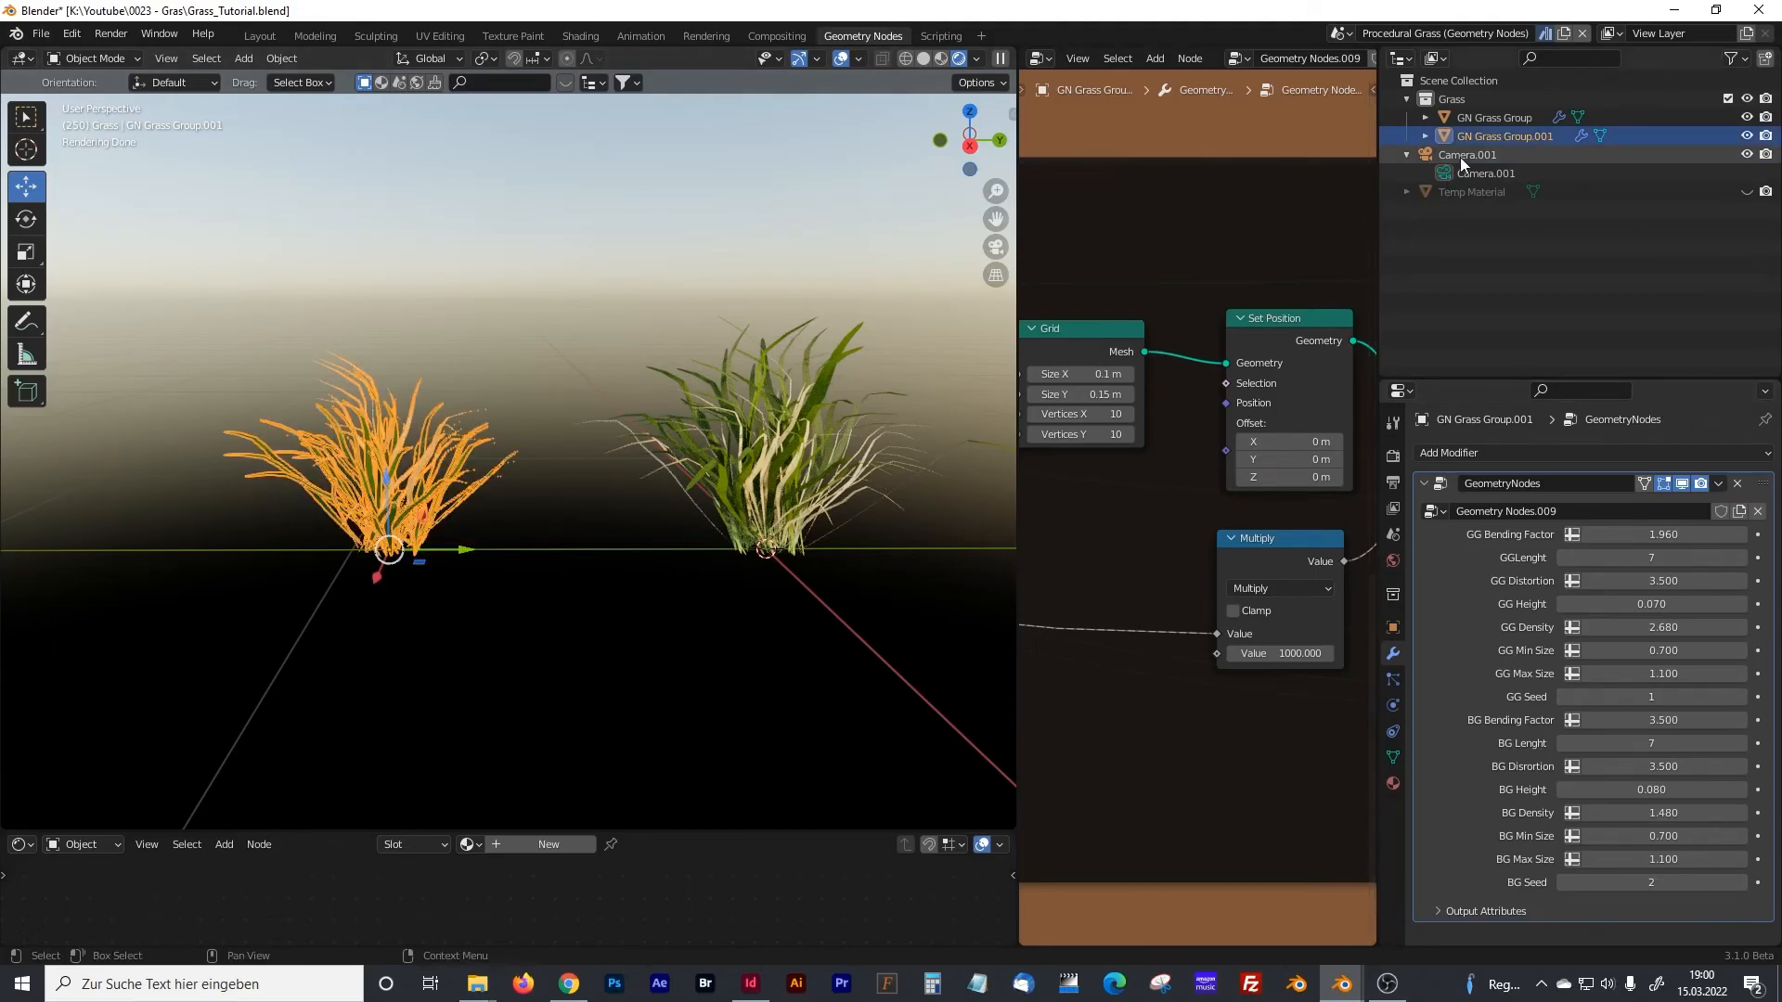
{"action": "key", "text": "ctrl+c"}
{"action": "key", "text": "ctrl+v"}
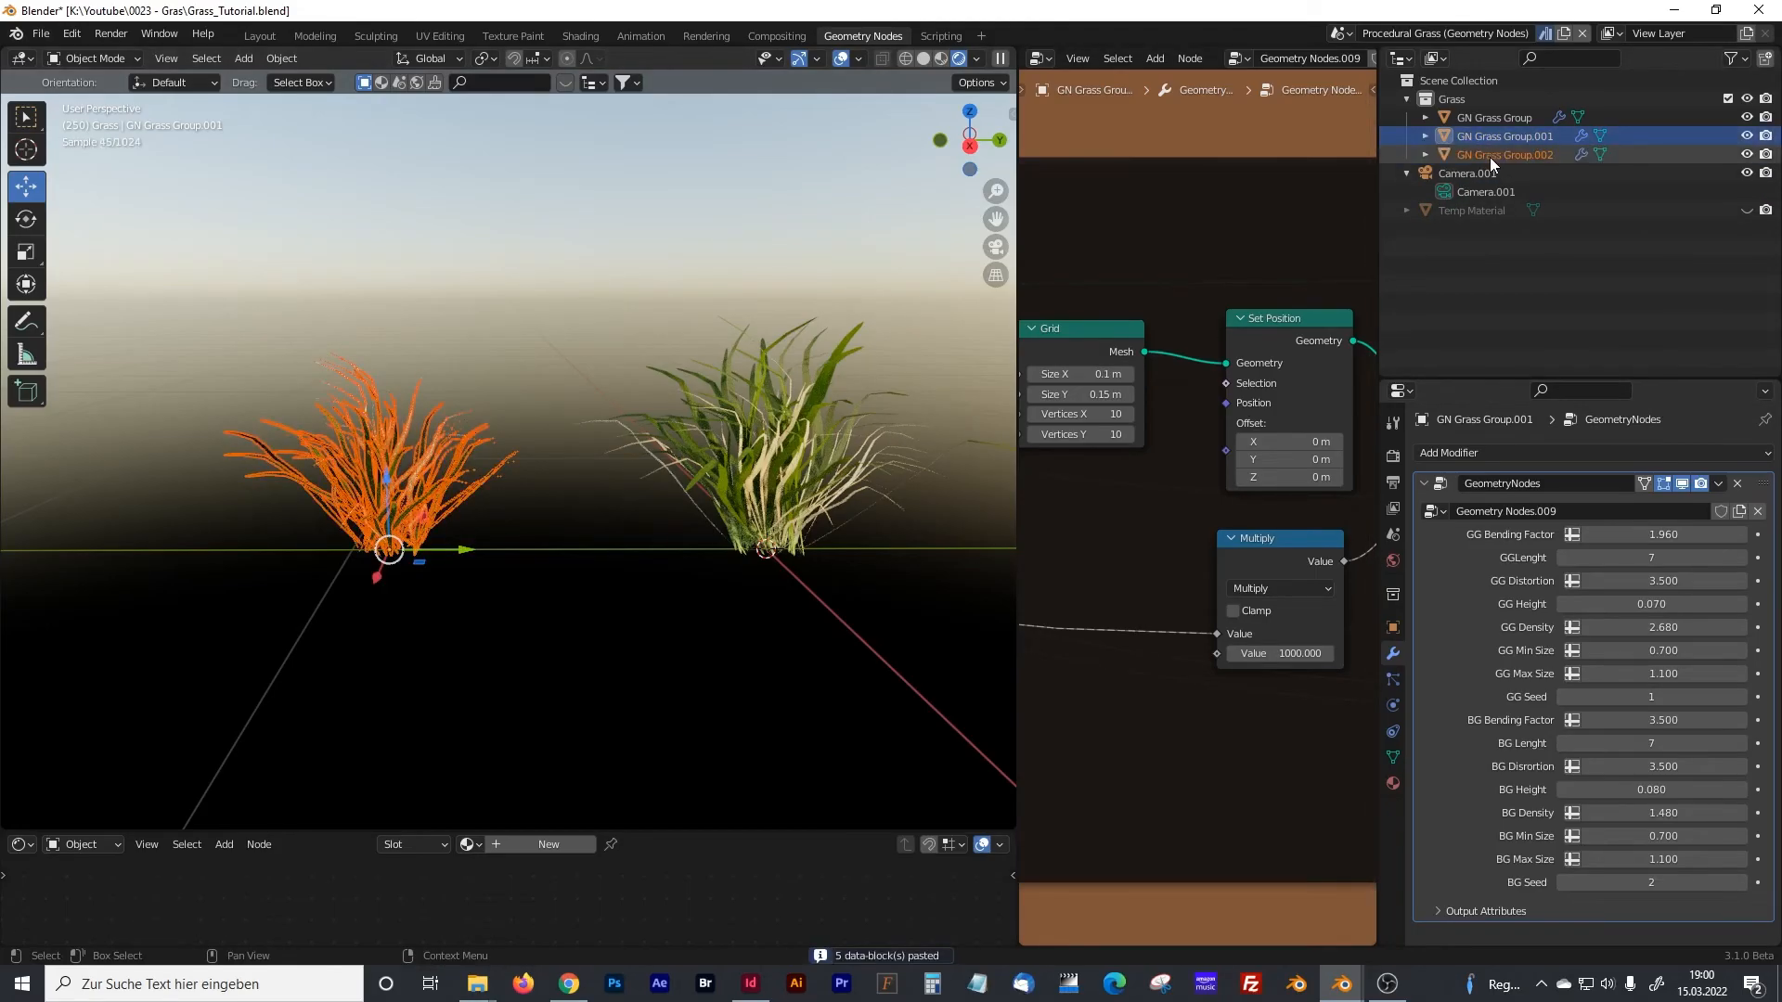
{"action": "middle_click_drag", "start_coordinate": [627, 499], "coordinate": [791, 535]}
{"action": "left_click_drag", "start_coordinate": [746, 535], "coordinate": [461, 519]}
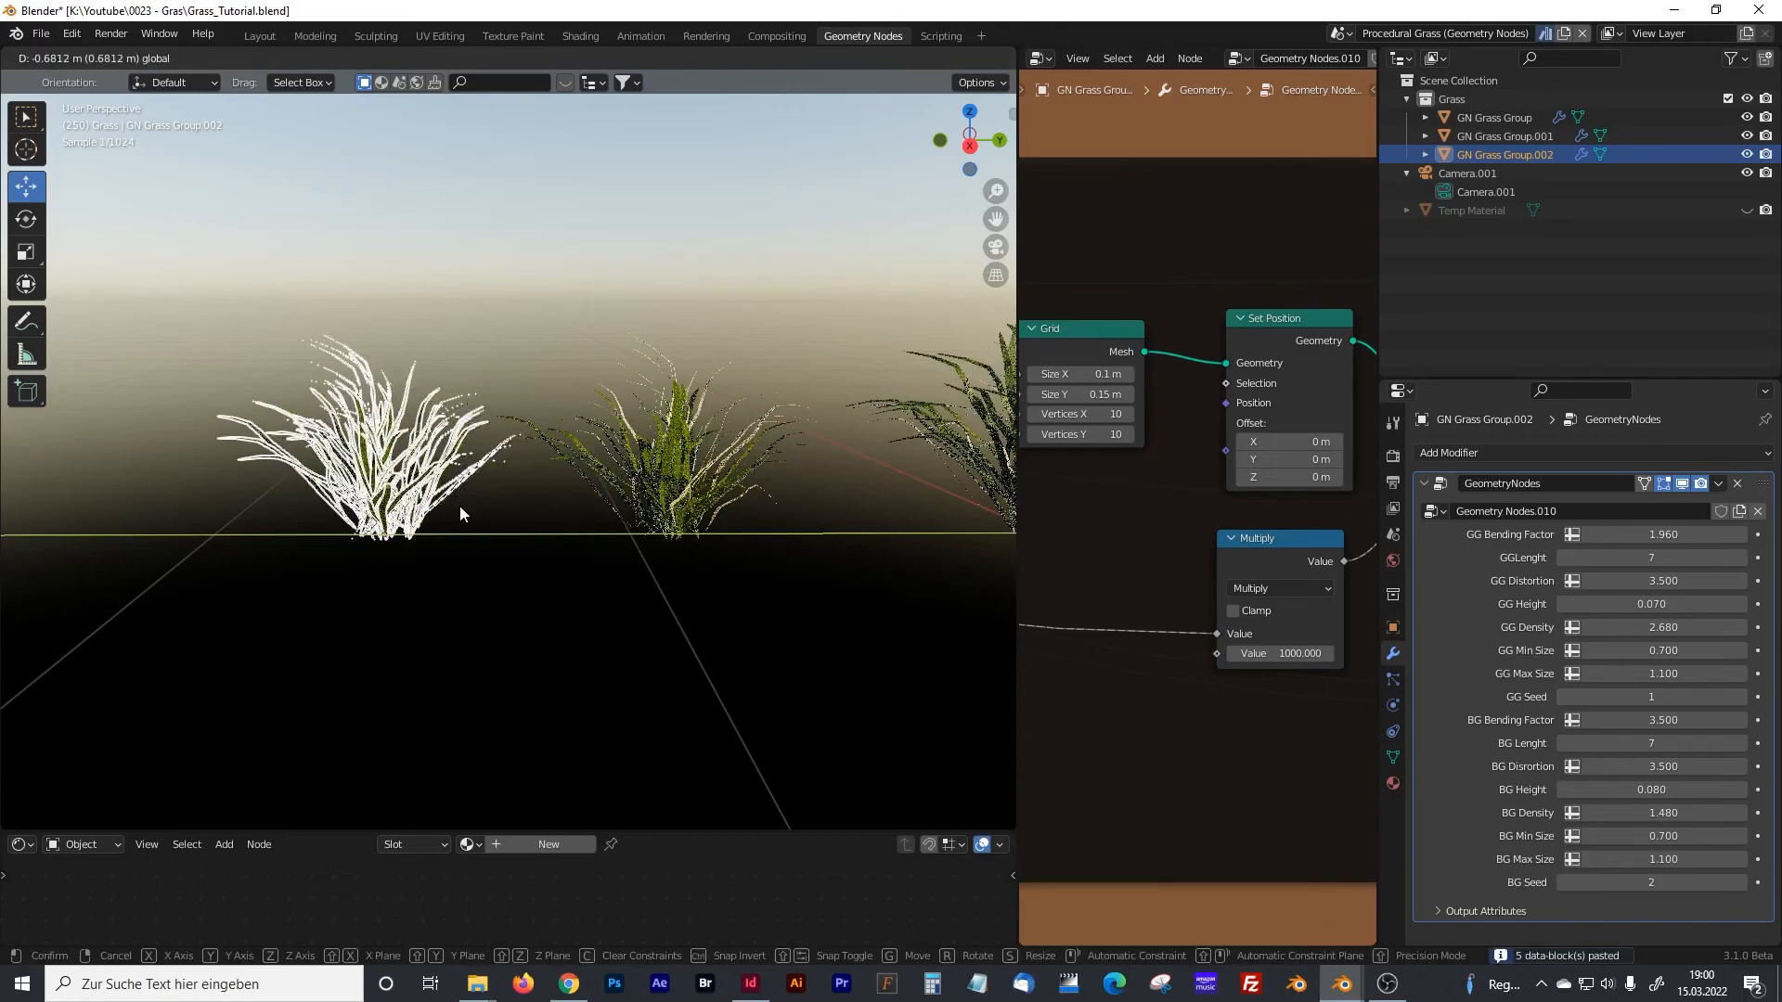
- Set the new copy's BG Seed to 4, BG Bending Factor to 6.370 and BG Distortion to 3.670
{"action": "left_click", "coordinate": [1741, 882]}
{"action": "left_click", "coordinate": [1741, 882]}
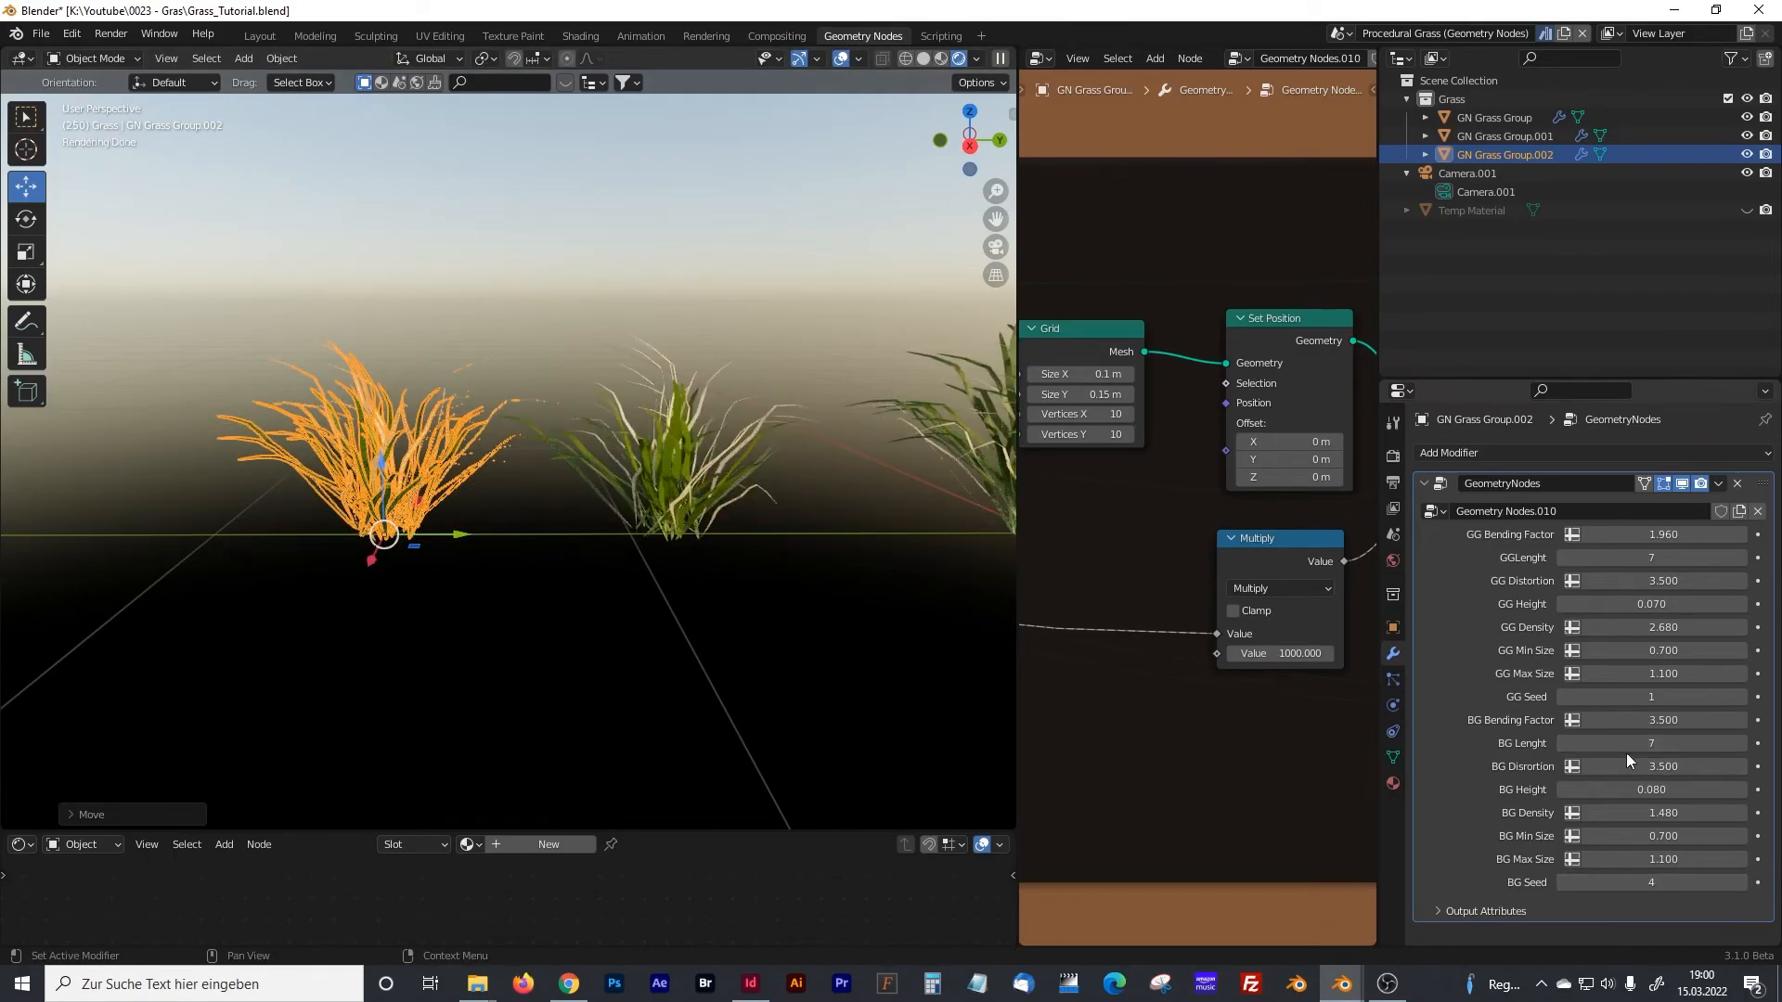
{"action": "left_click_drag", "start_coordinate": [1668, 767], "coordinate": [1527, 766]}
{"action": "left_click_drag", "start_coordinate": [1661, 720], "coordinate": [1750, 720]}
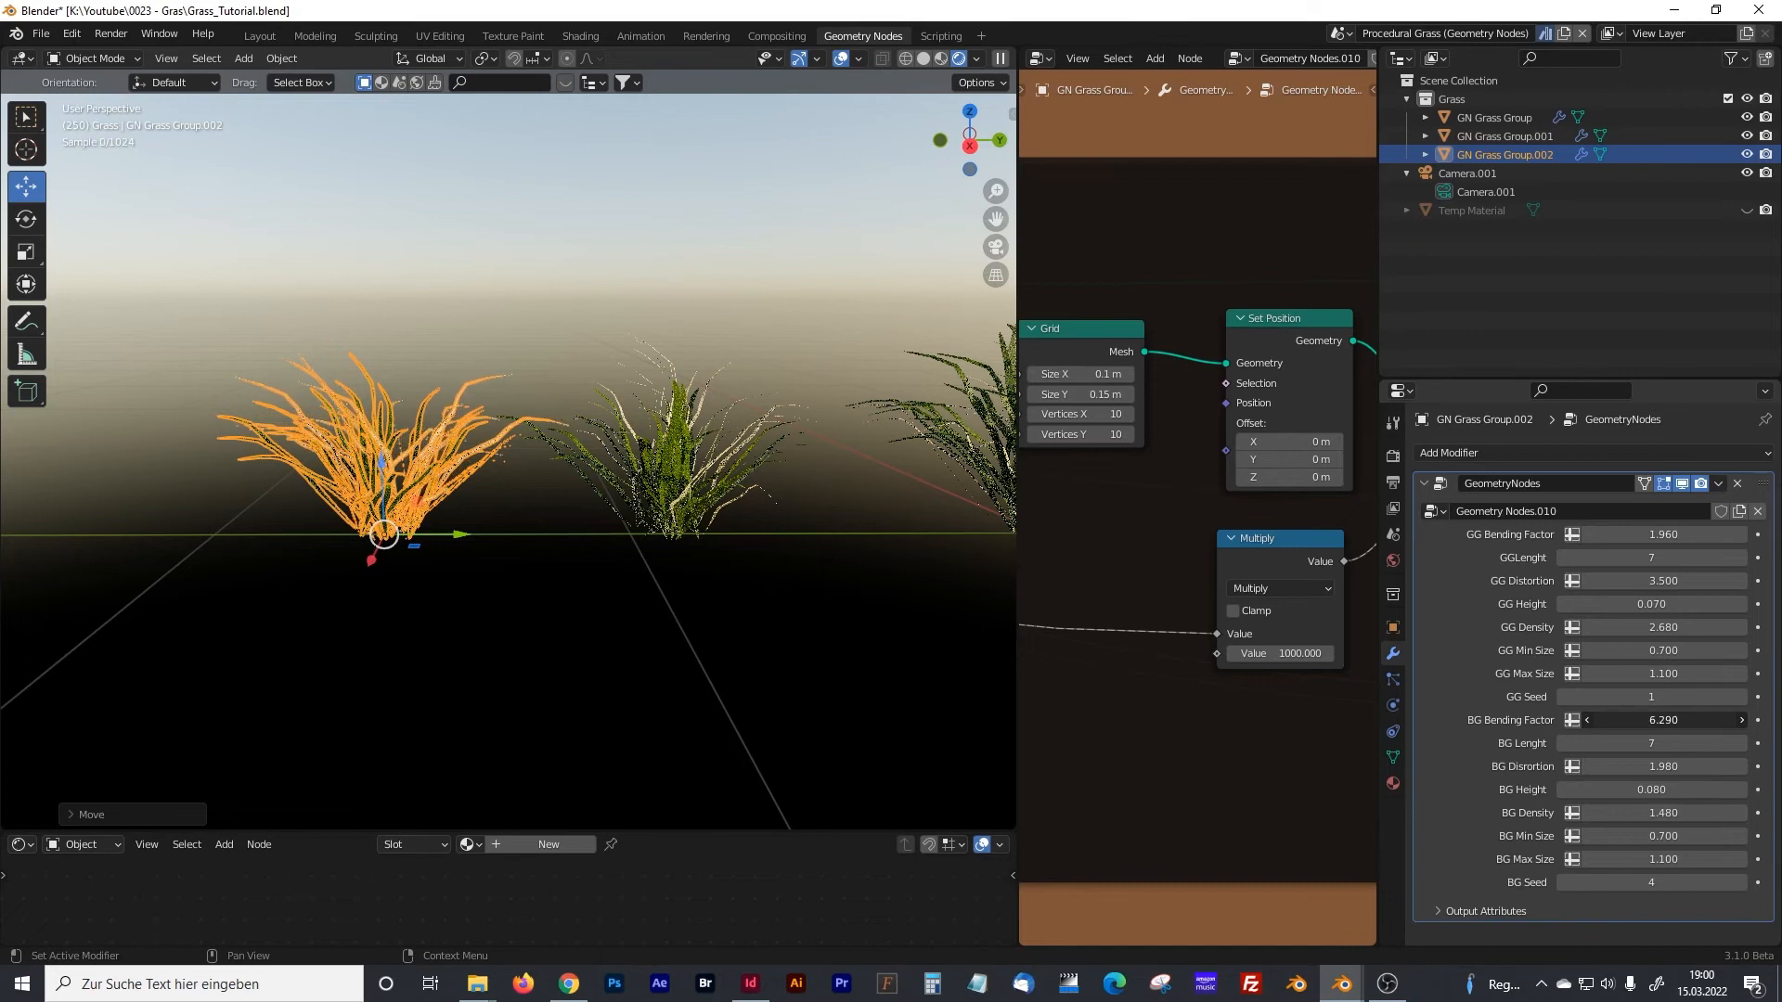
{"action": "left_click_drag", "start_coordinate": [1663, 766], "coordinate": [1731, 766]}
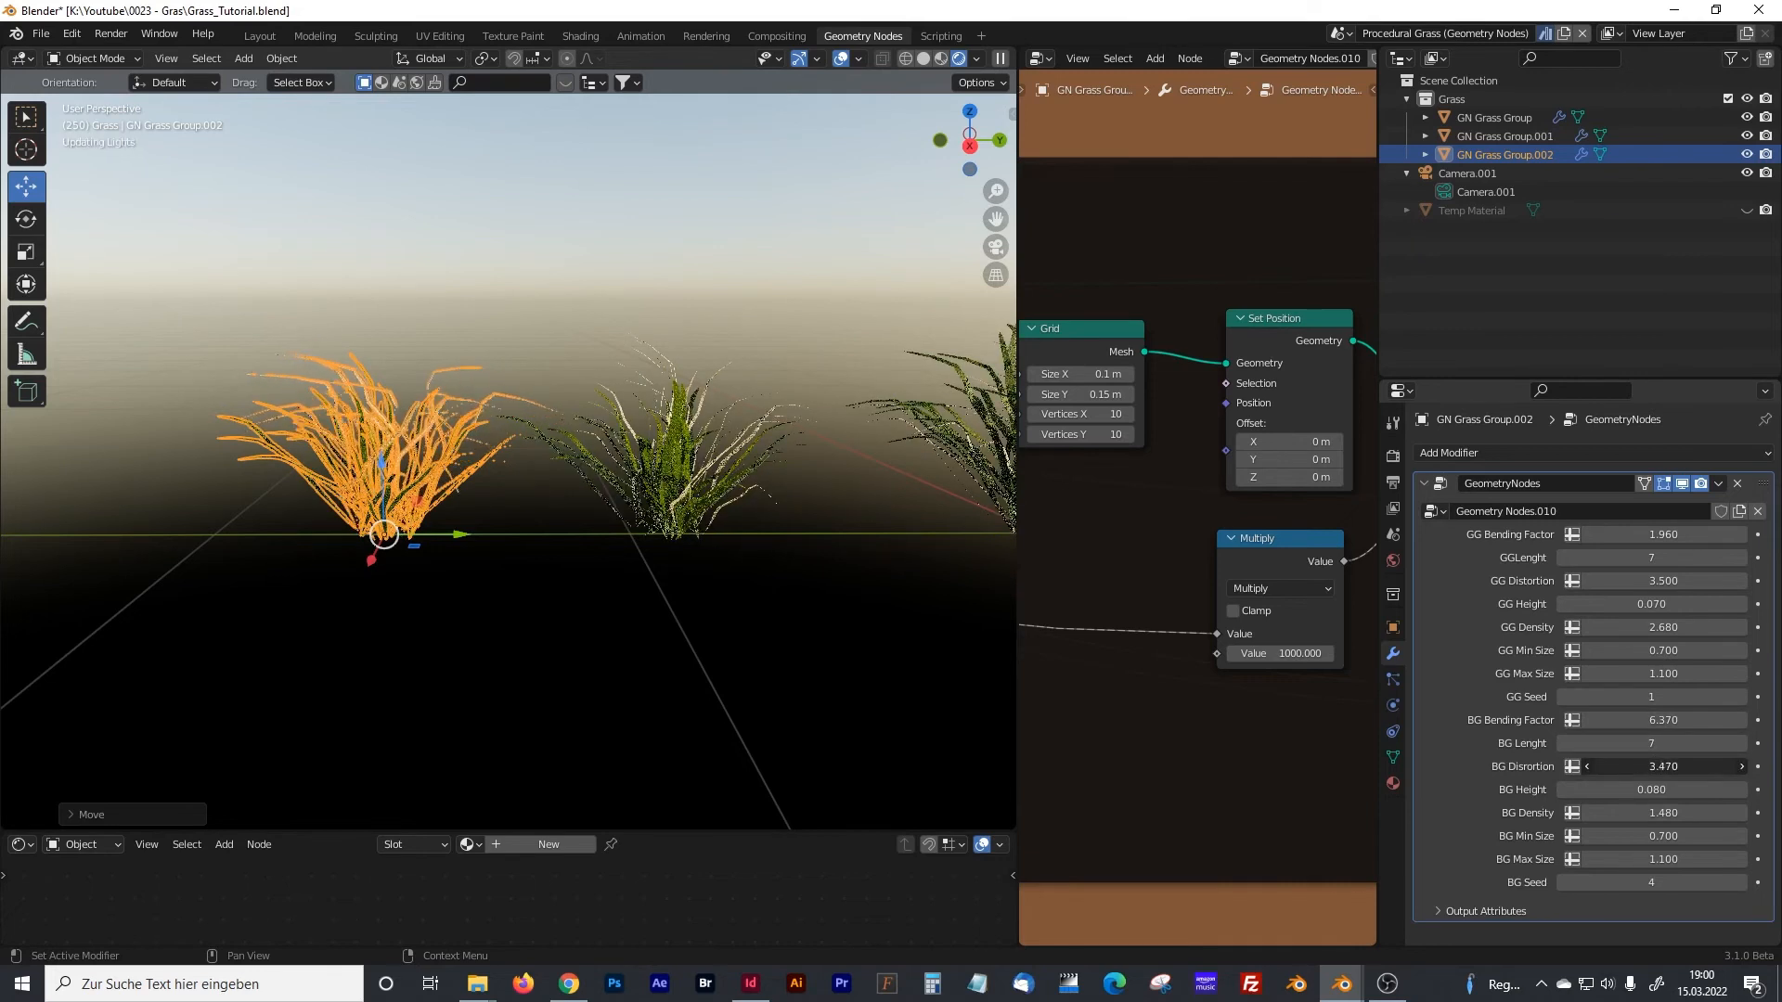
- Set GN Grass Group.002's GG Distortion to 4.360, GG Bending Factor 3.900, GG Height 0.060, BG Height 0.050 and BG Lenght 6
{"action": "left_click_drag", "start_coordinate": [1661, 581], "coordinate": [1708, 535]}
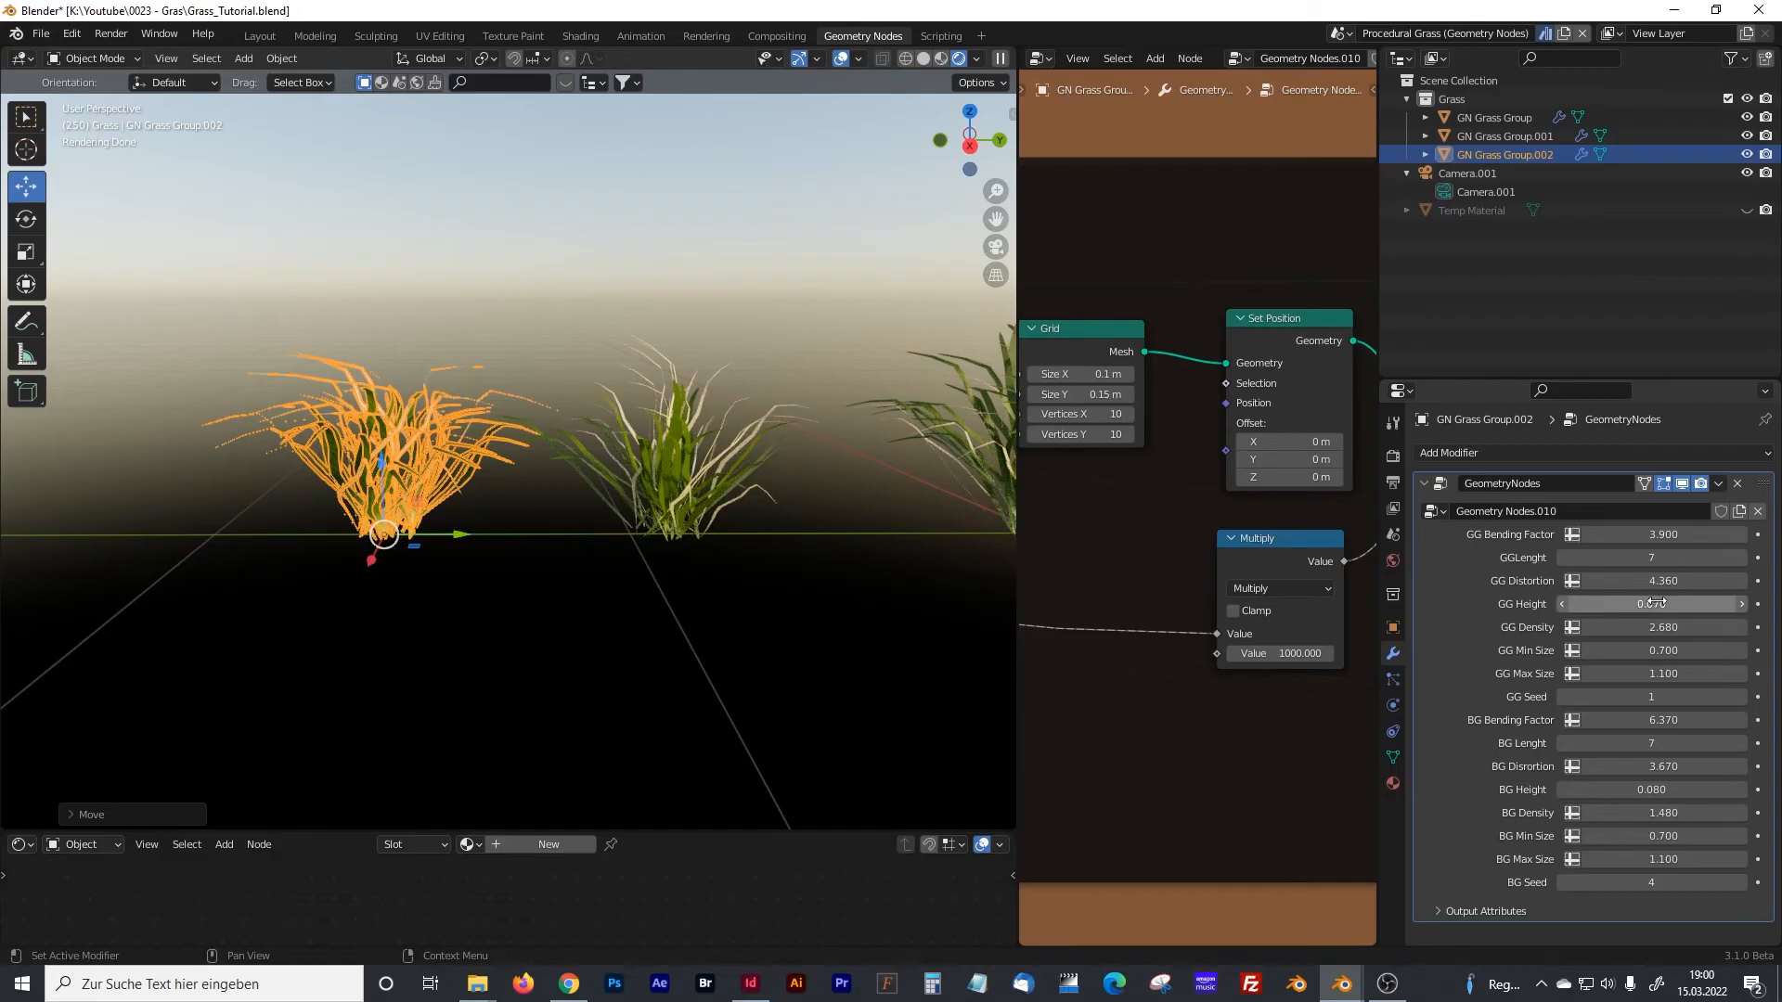
{"action": "left_click_drag", "start_coordinate": [1654, 604], "coordinate": [1651, 604]}
{"action": "left_click", "coordinate": [544, 320]}
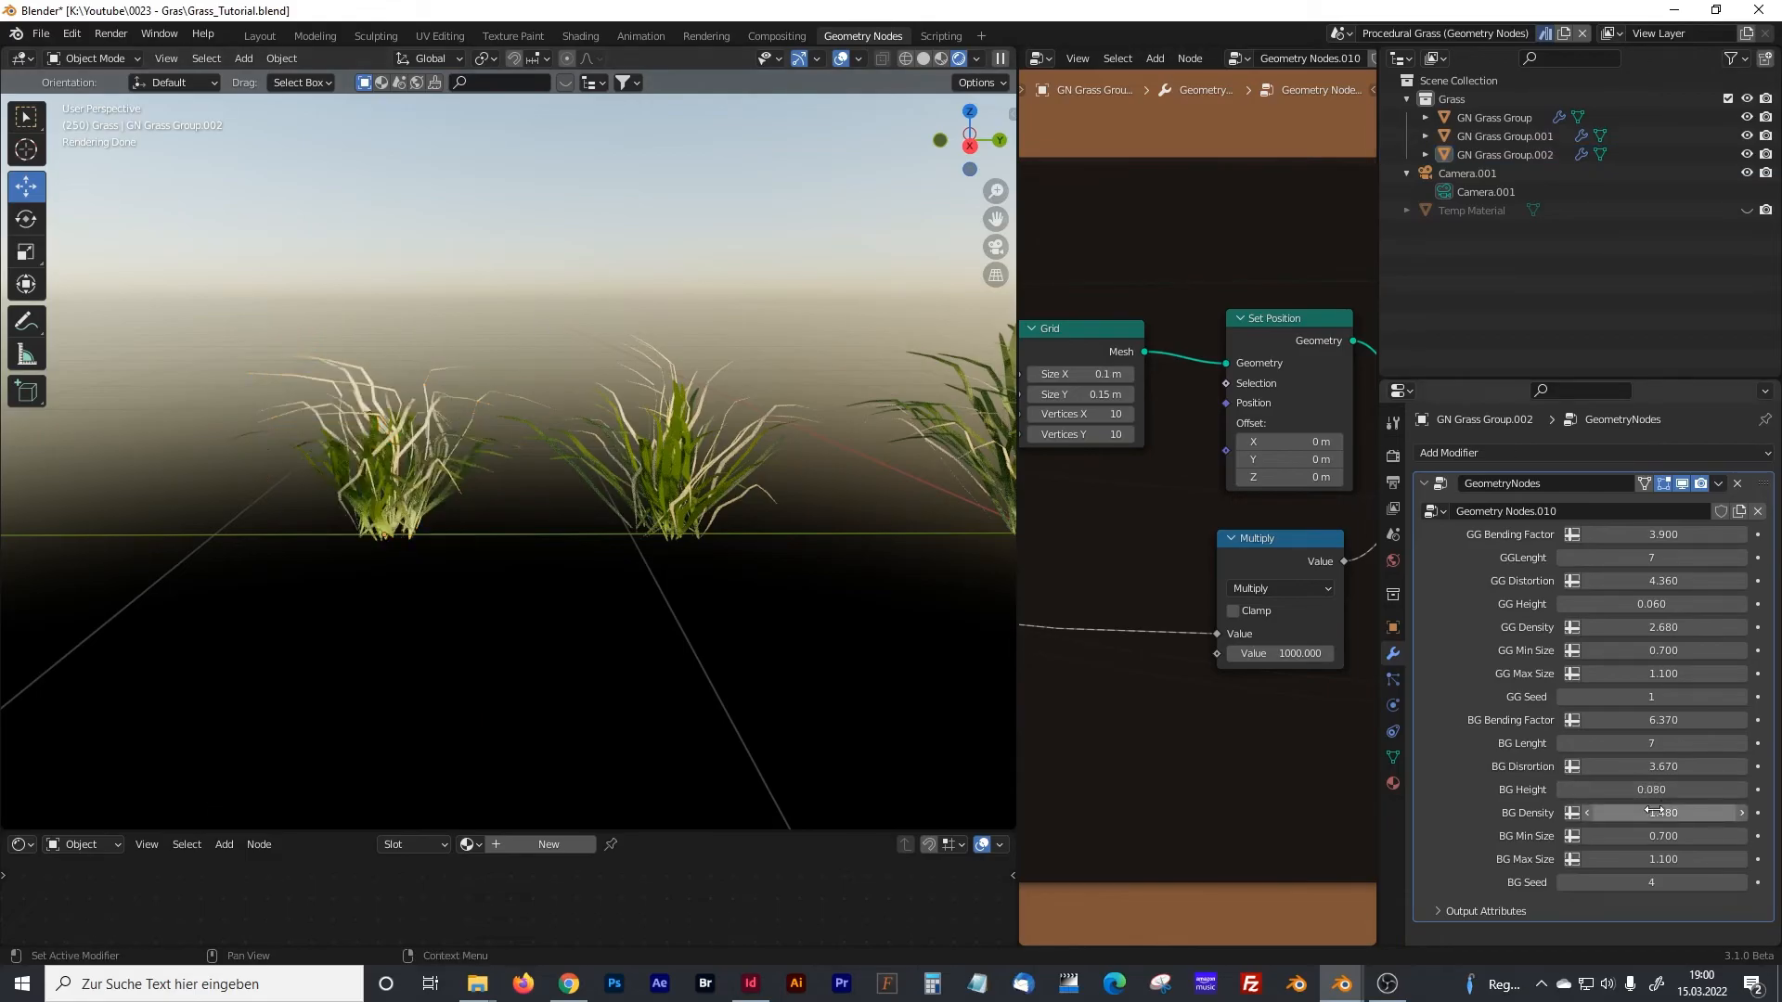
{"action": "left_click", "coordinate": [1563, 793]}
{"action": "left_click", "coordinate": [1563, 792]}
{"action": "left_click", "coordinate": [1562, 792]}
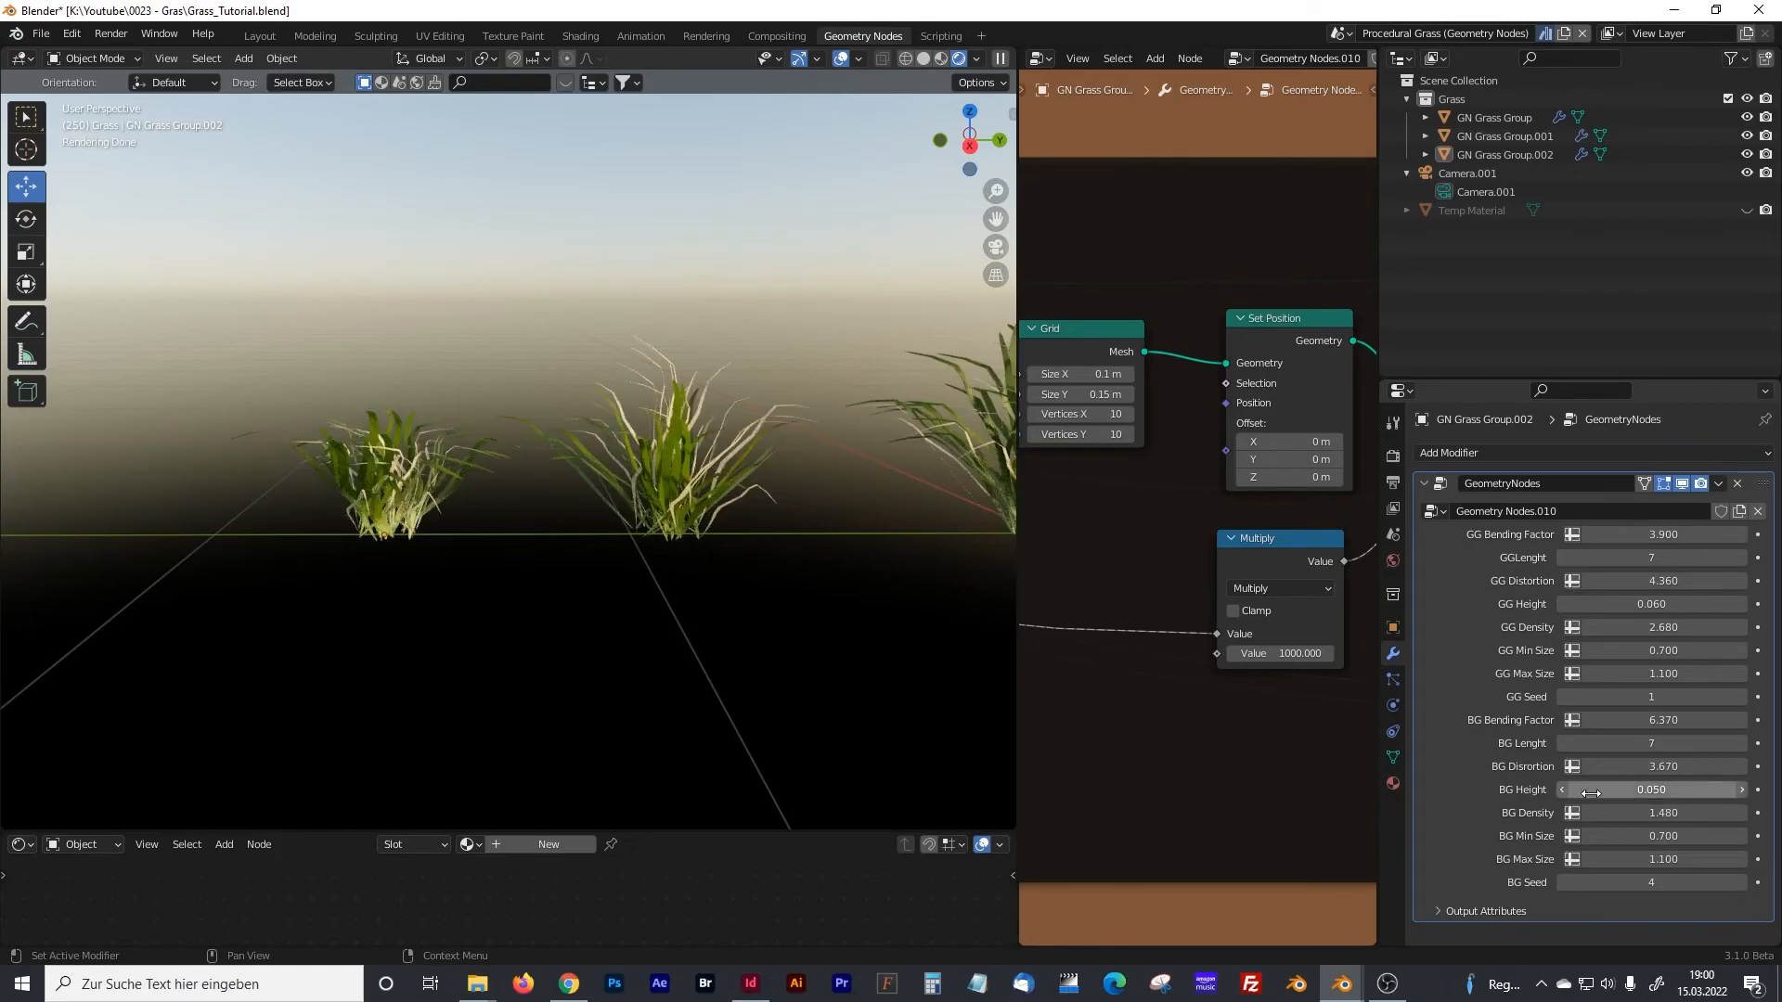
{"action": "left_click", "coordinate": [1565, 743]}
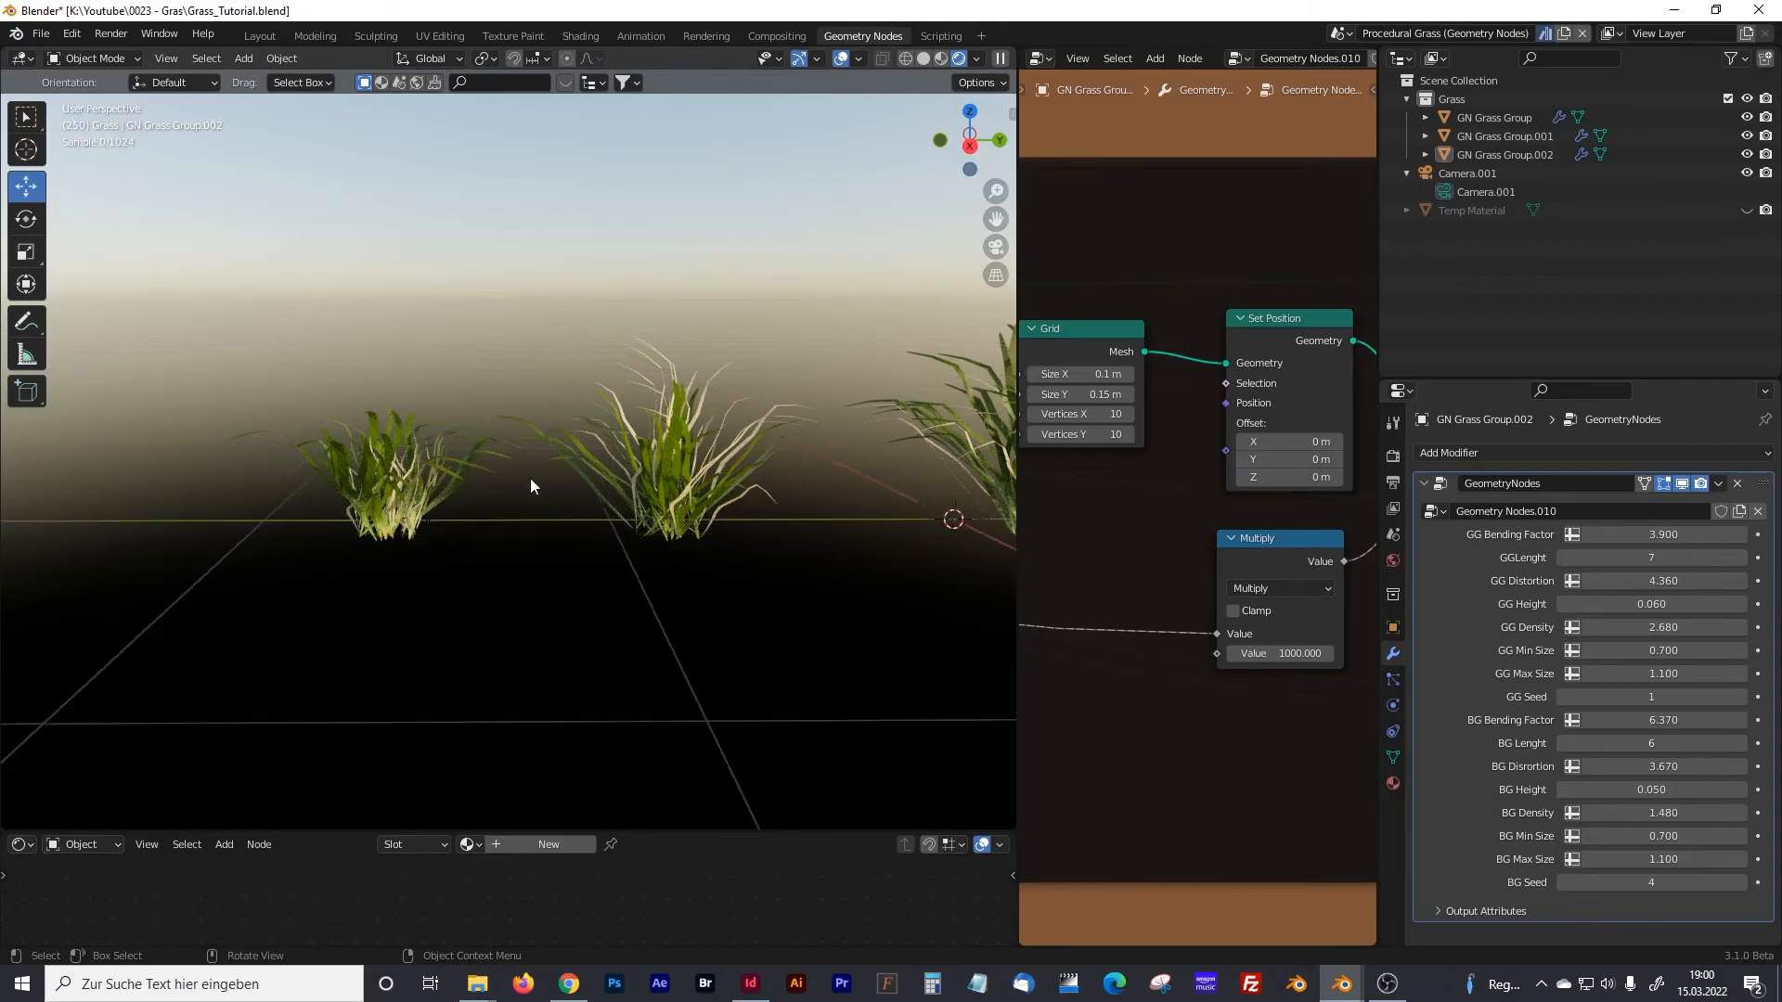
- Compare the three grass clumps side by side from different angles
{"action": "scroll", "coordinate": [531, 477], "scroll_direction": "down", "scroll_amount": 2}
{"action": "left_click", "coordinate": [423, 482]}
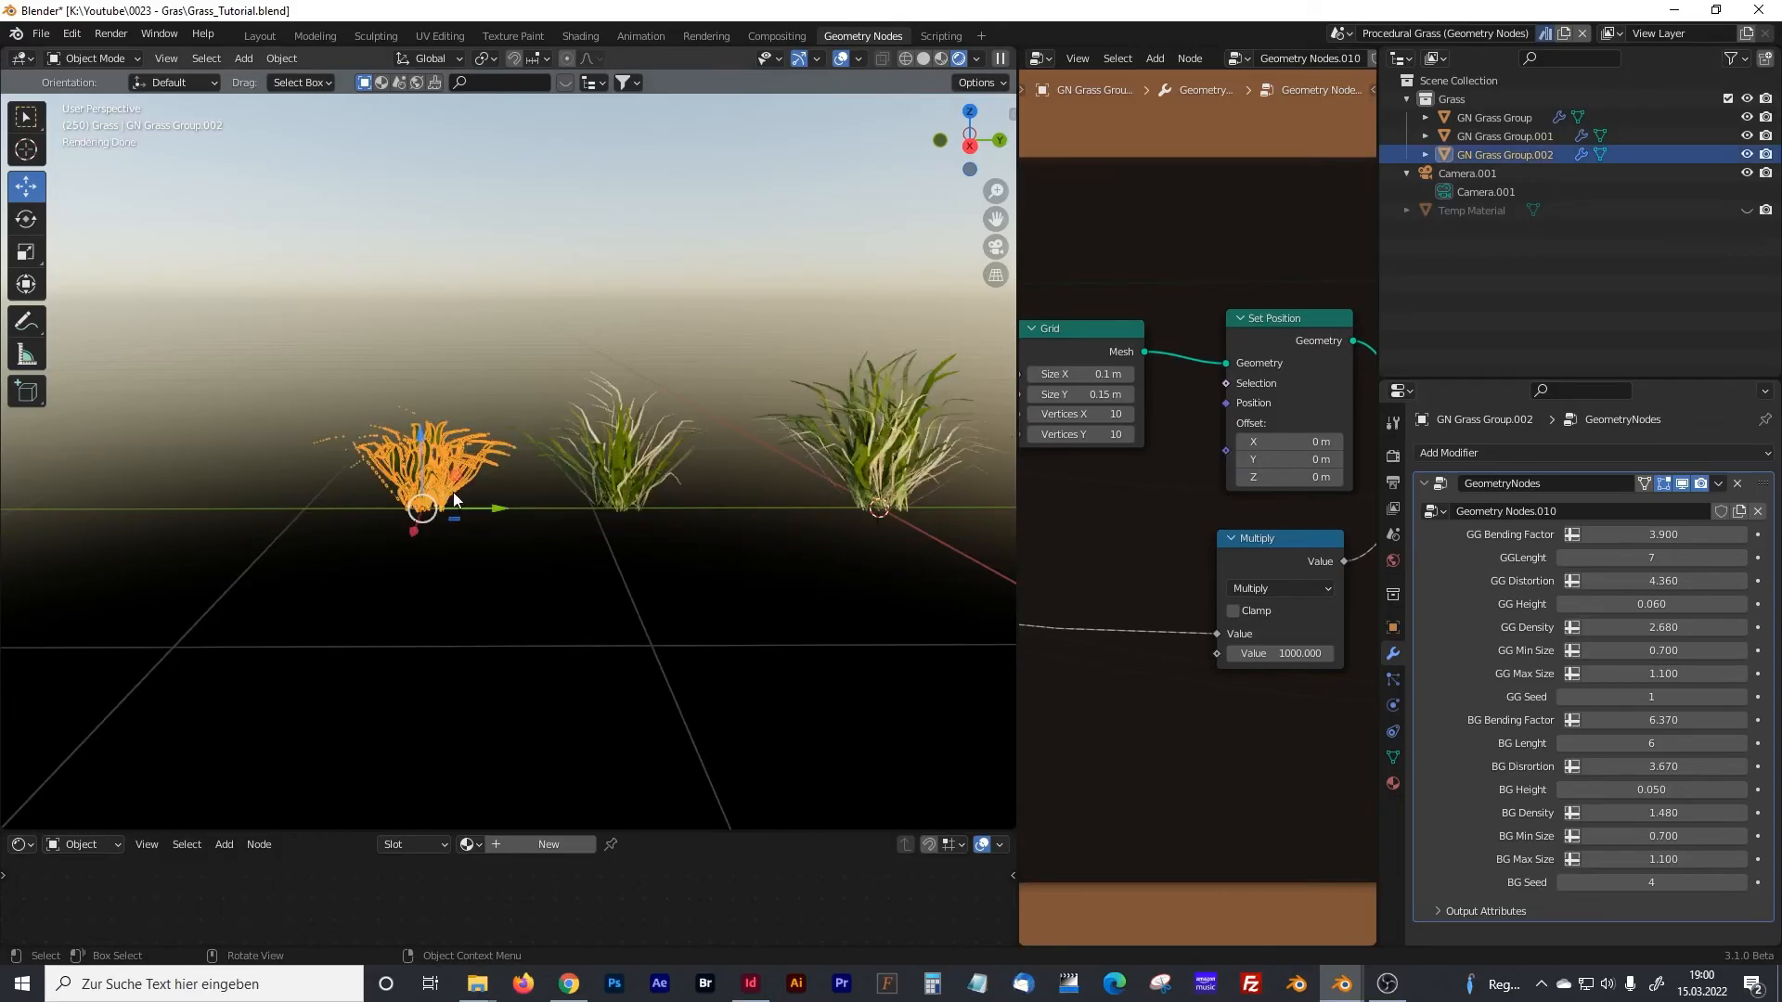
{"action": "left_click", "coordinate": [571, 317]}
{"action": "middle_click_drag", "start_coordinate": [678, 418], "coordinate": [696, 437]}
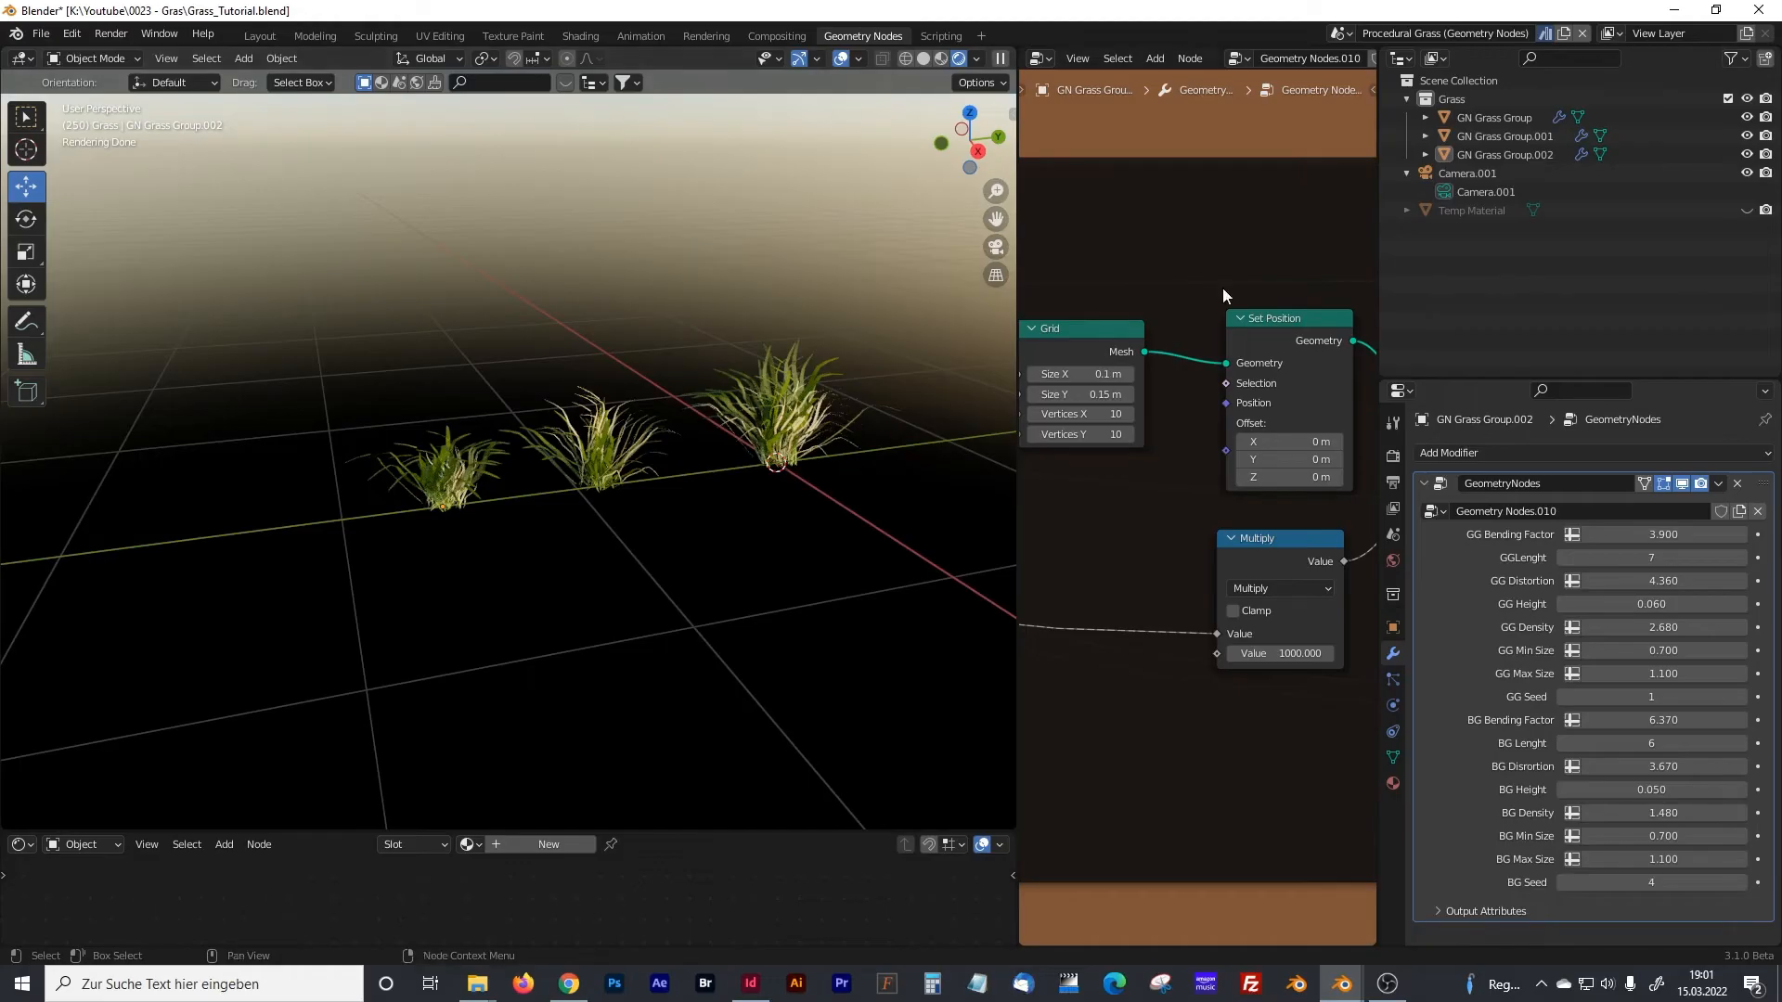
{"action": "middle_click_drag", "start_coordinate": [777, 425], "coordinate": [736, 423]}
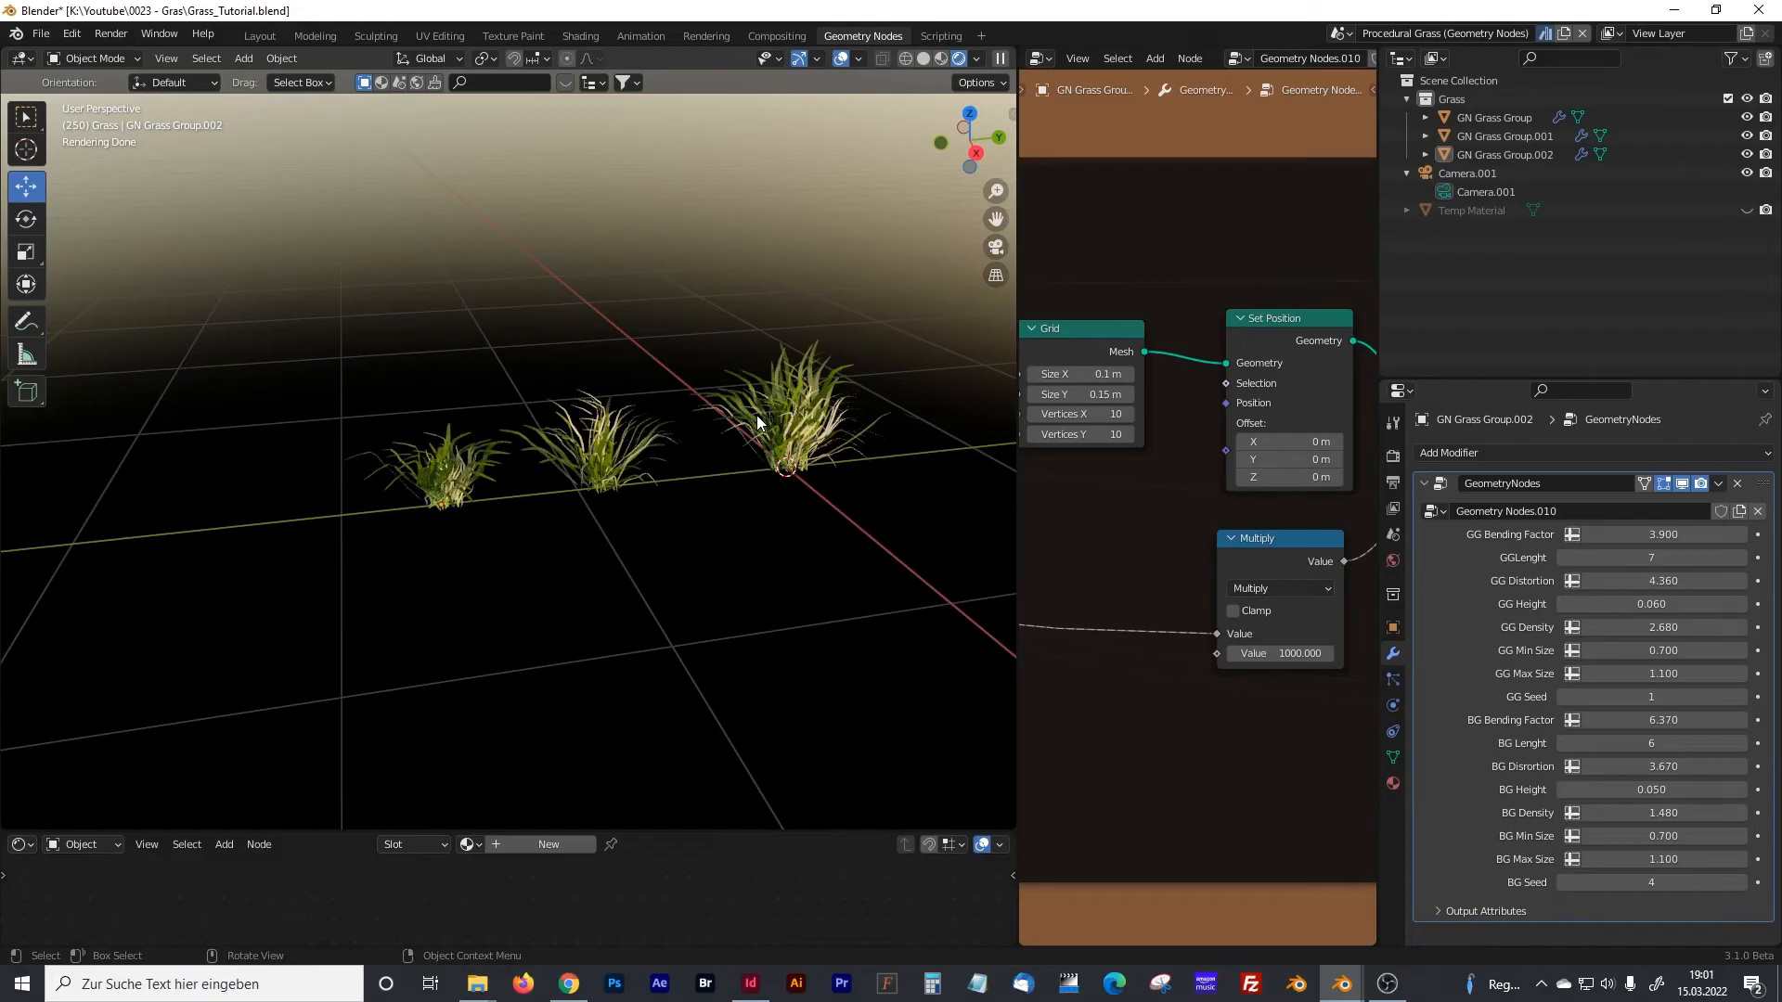
{"action": "middle_click_drag", "start_coordinate": [743, 420], "coordinate": [720, 423]}
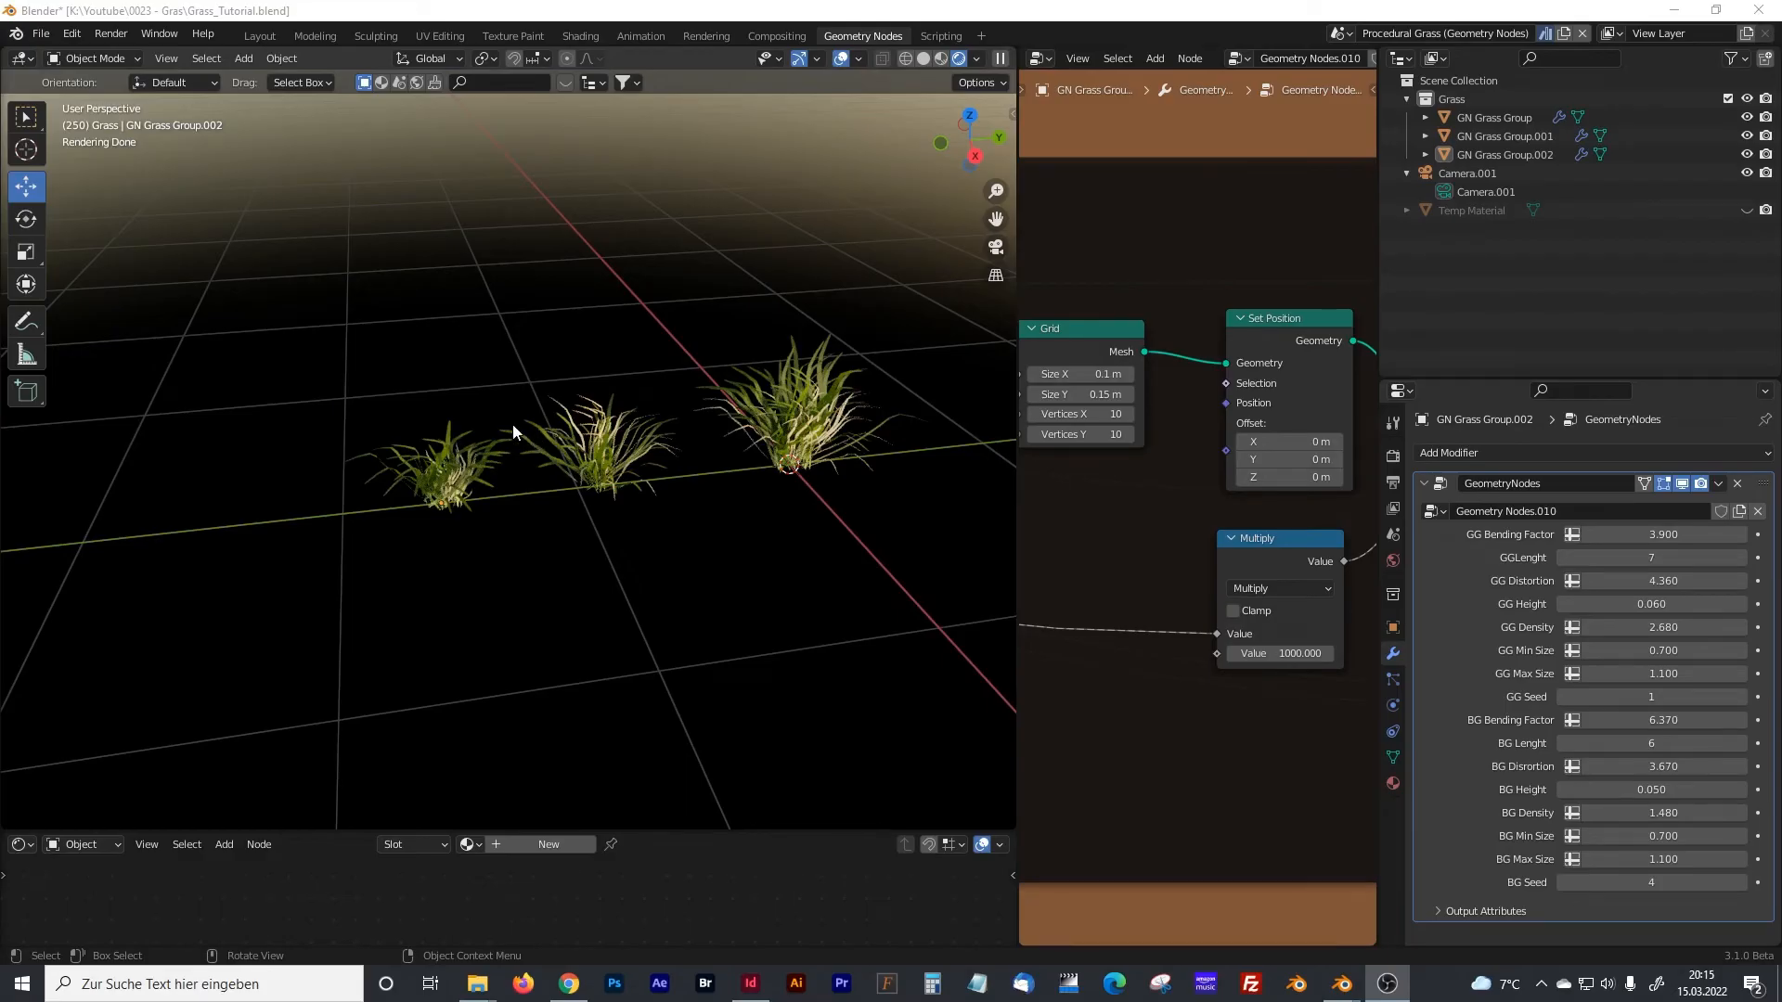
- Add a cube mesh object to the scene
{"action": "key", "text": "shift+a"}
{"action": "mouse_move", "coordinate": [481, 386]}
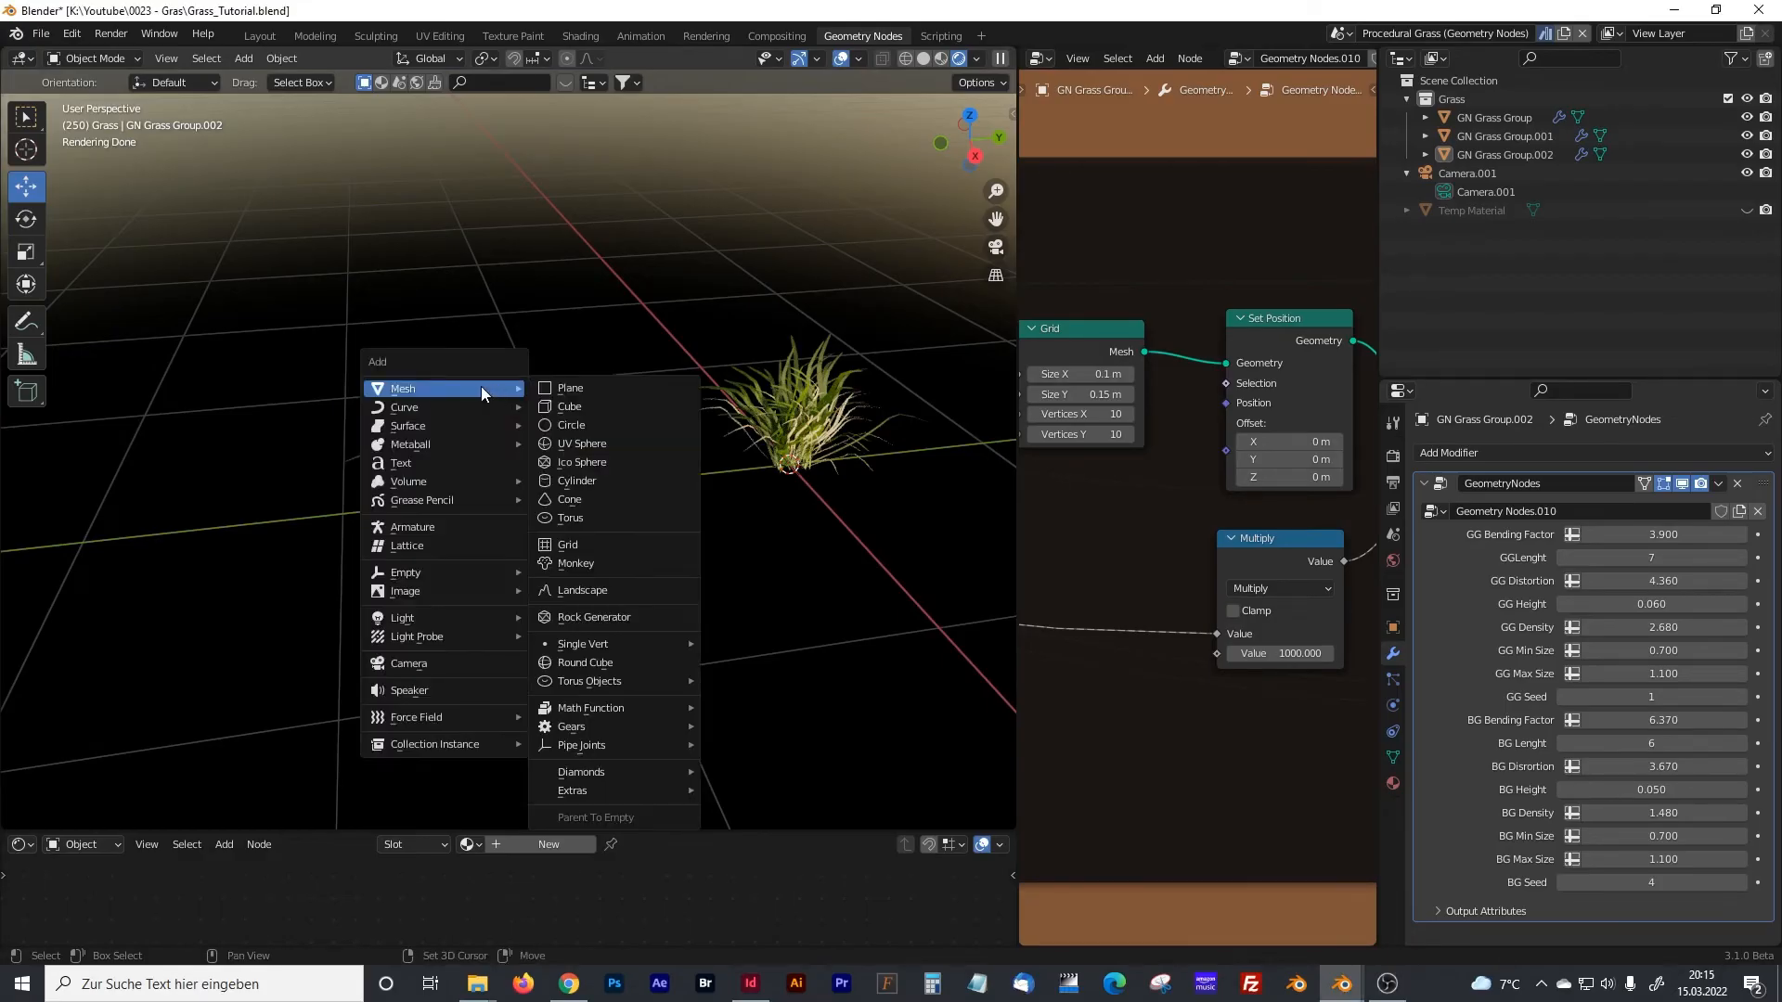
{"action": "left_click", "coordinate": [564, 401]}
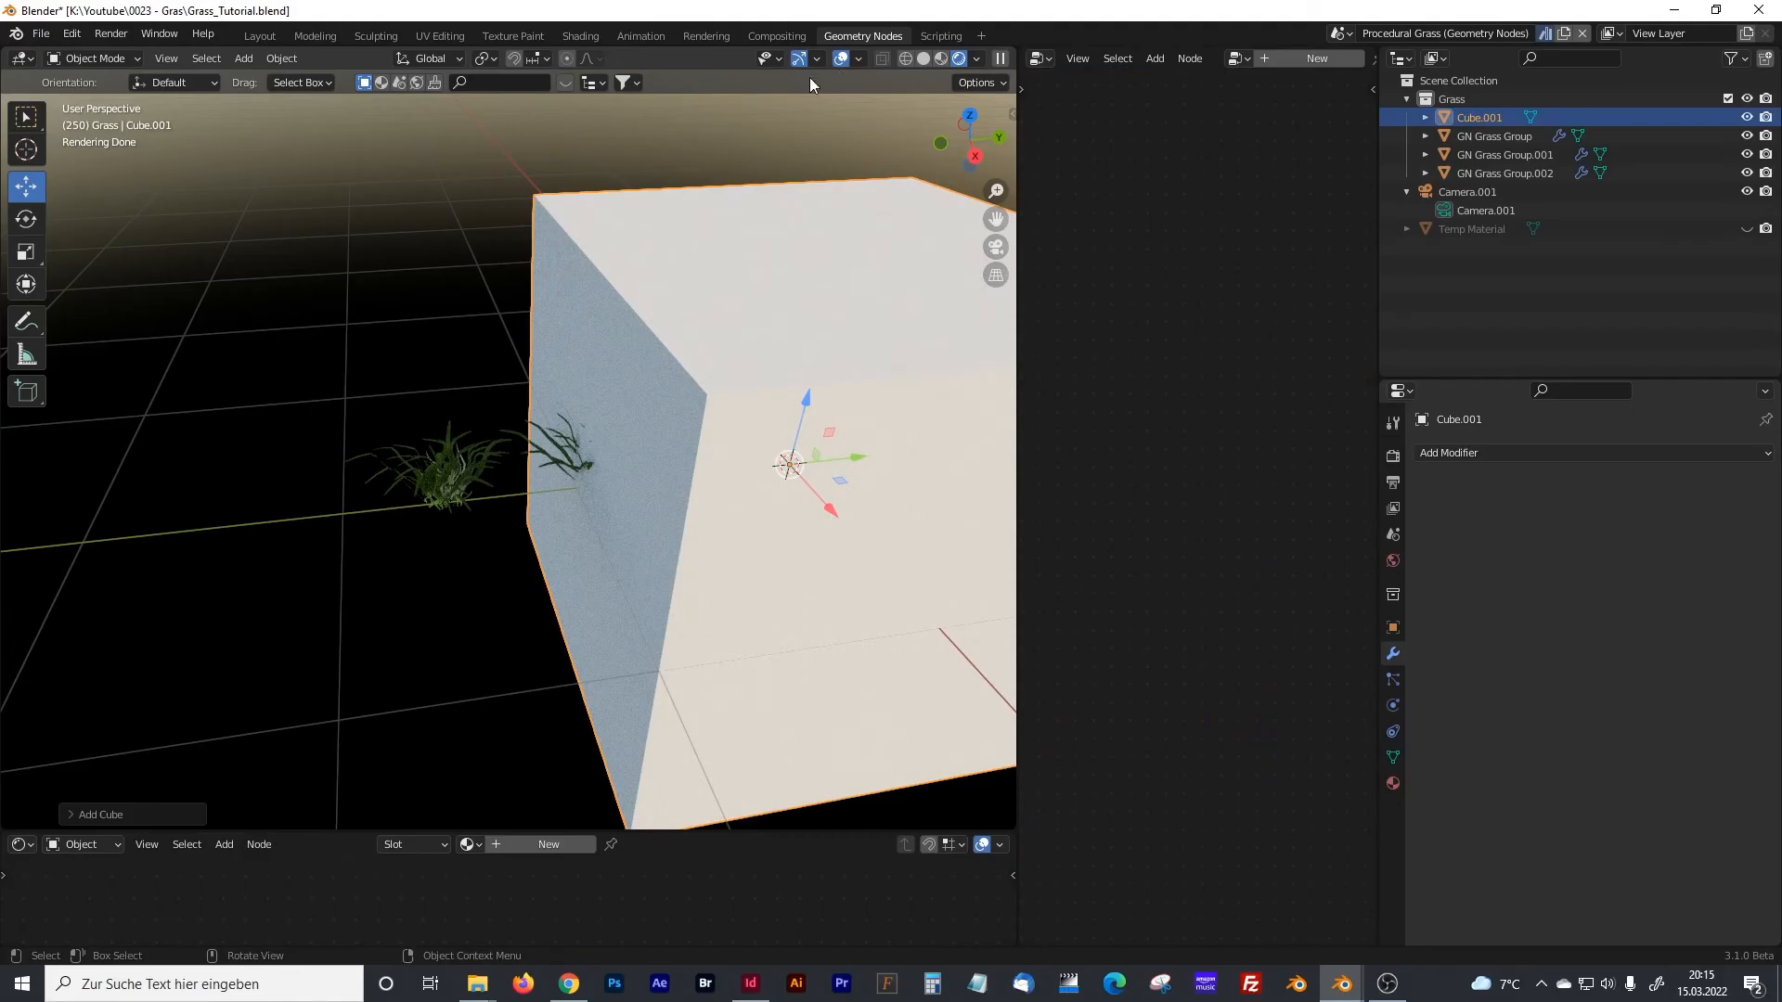
{"action": "middle_click_drag", "start_coordinate": [822, 365], "coordinate": [605, 348], "text": "shift"}
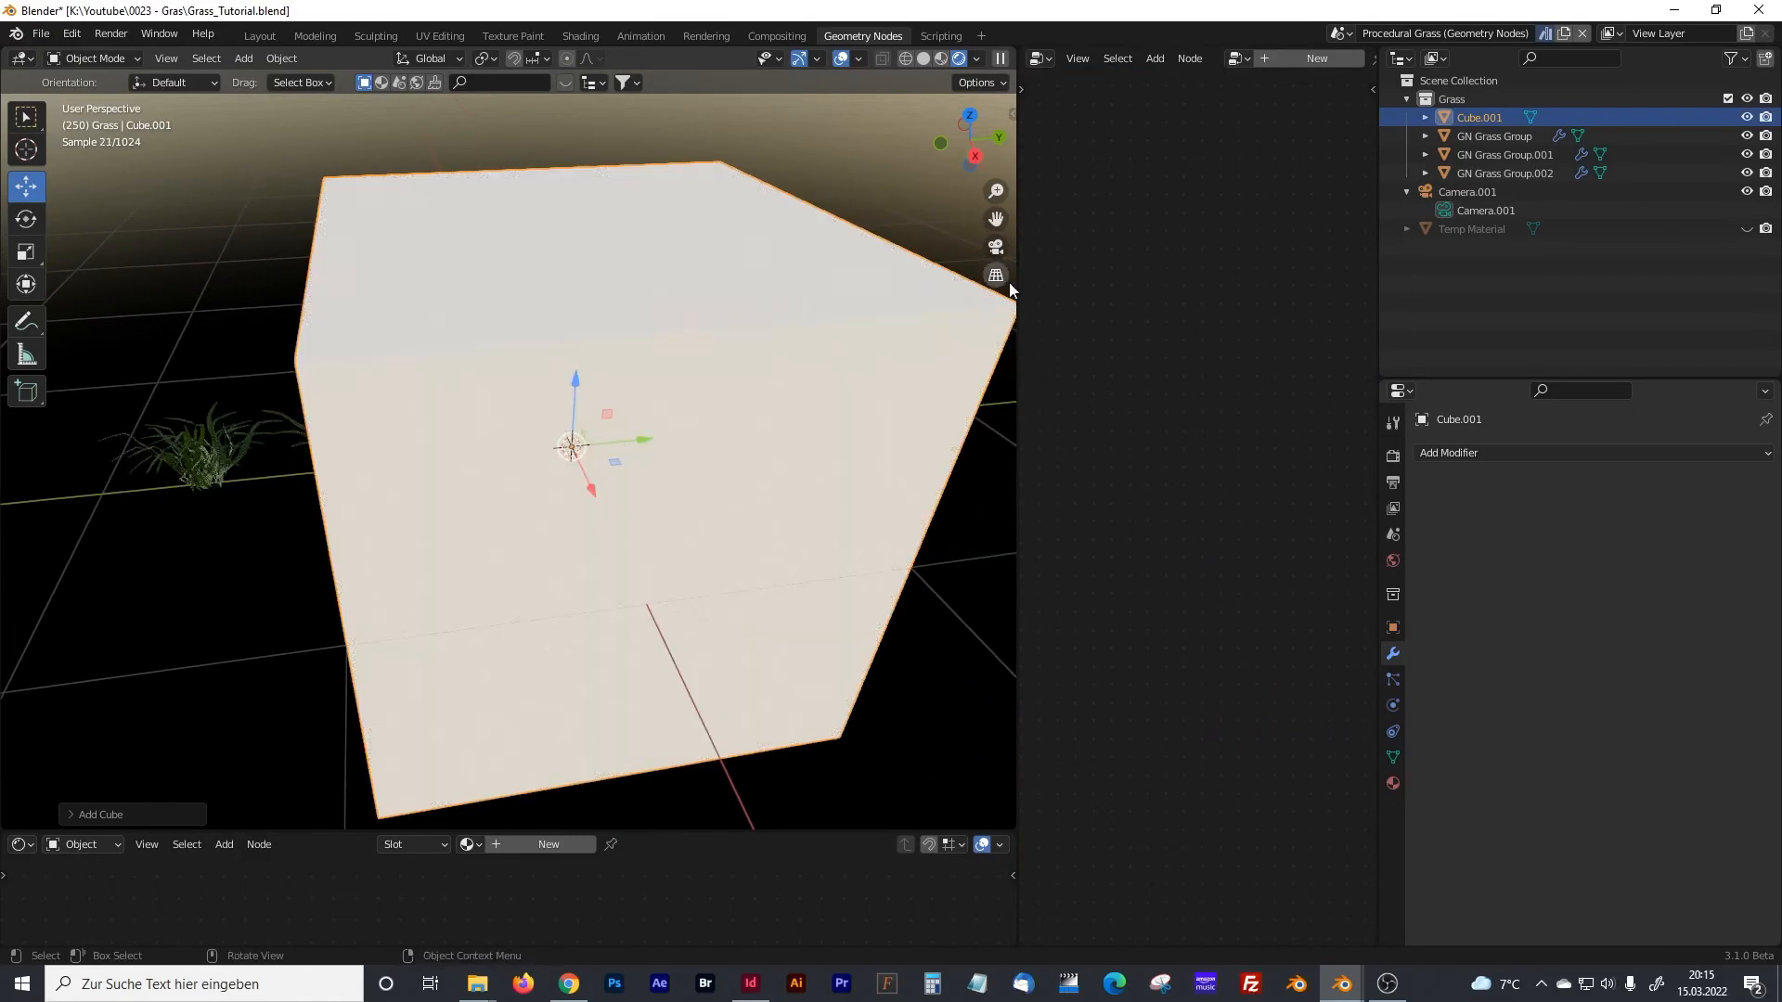
- Create a new geometry node tree for the cube in an enlarged node editor, moving Group Input away from Group Output
{"action": "left_click_drag", "start_coordinate": [1014, 249], "coordinate": [729, 248]}
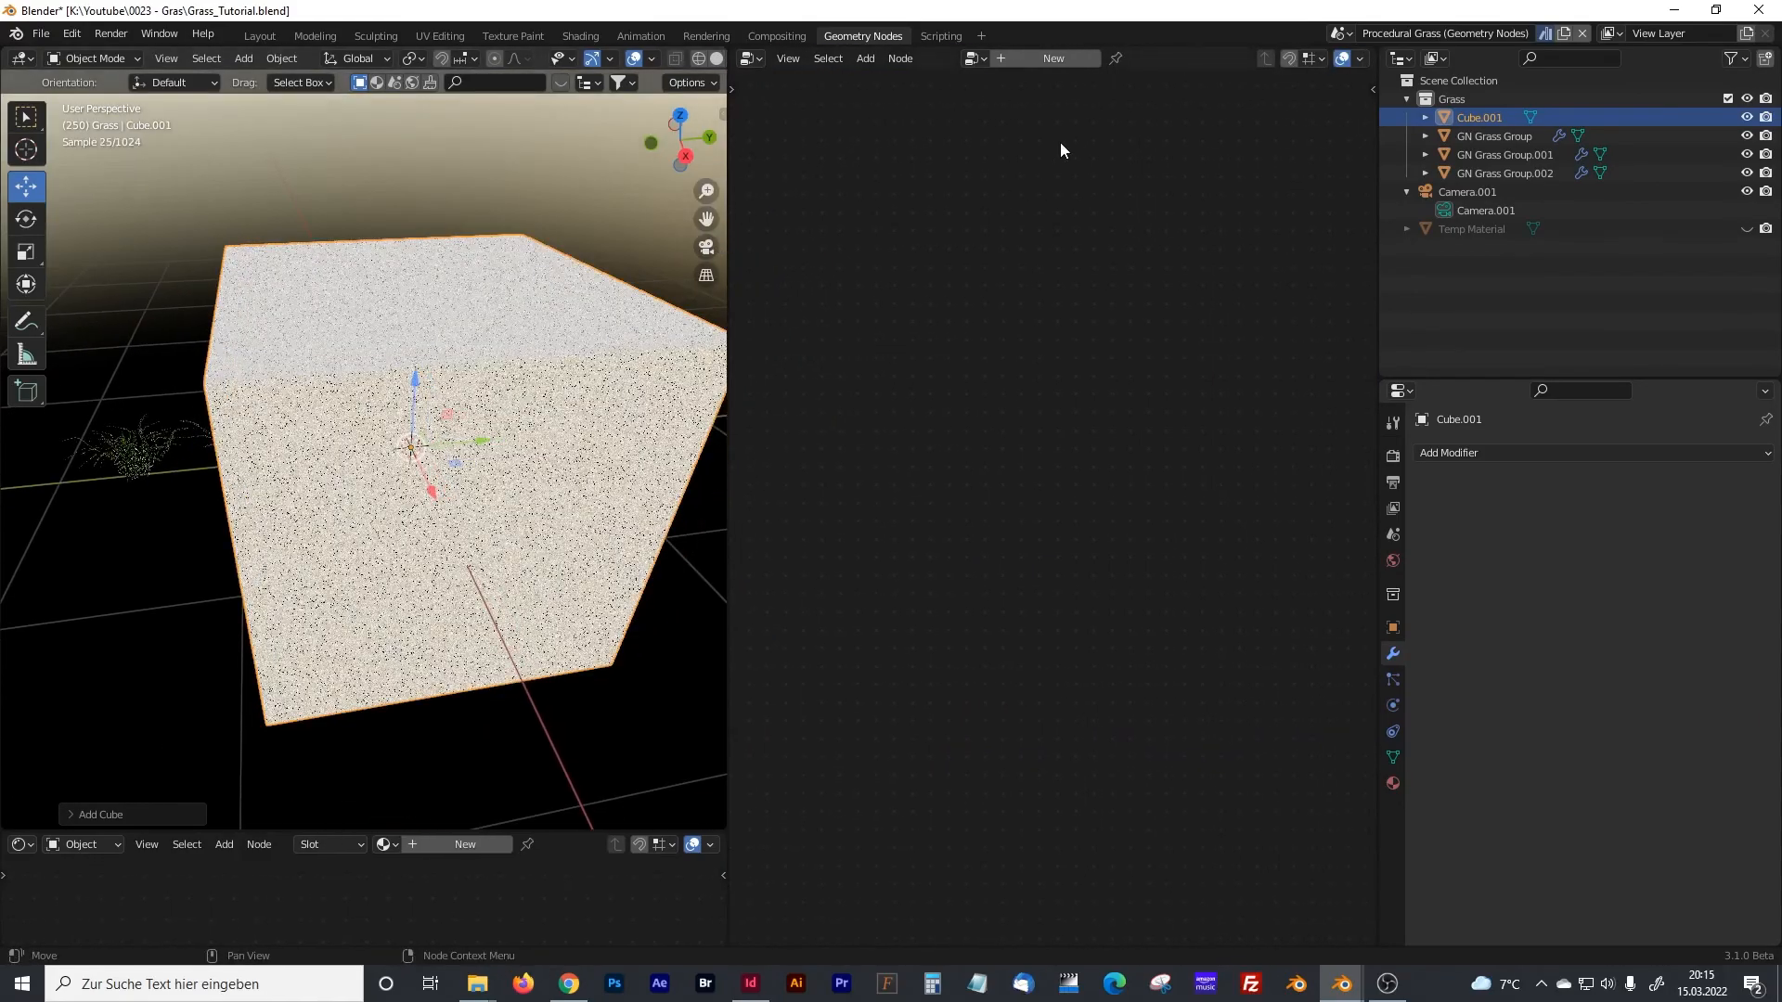
{"action": "left_click", "coordinate": [1043, 58]}
{"action": "left_click_drag", "start_coordinate": [728, 185], "coordinate": [430, 185]}
{"action": "right_click_drag", "start_coordinate": [866, 486], "coordinate": [882, 643], "text": "ctrl"}
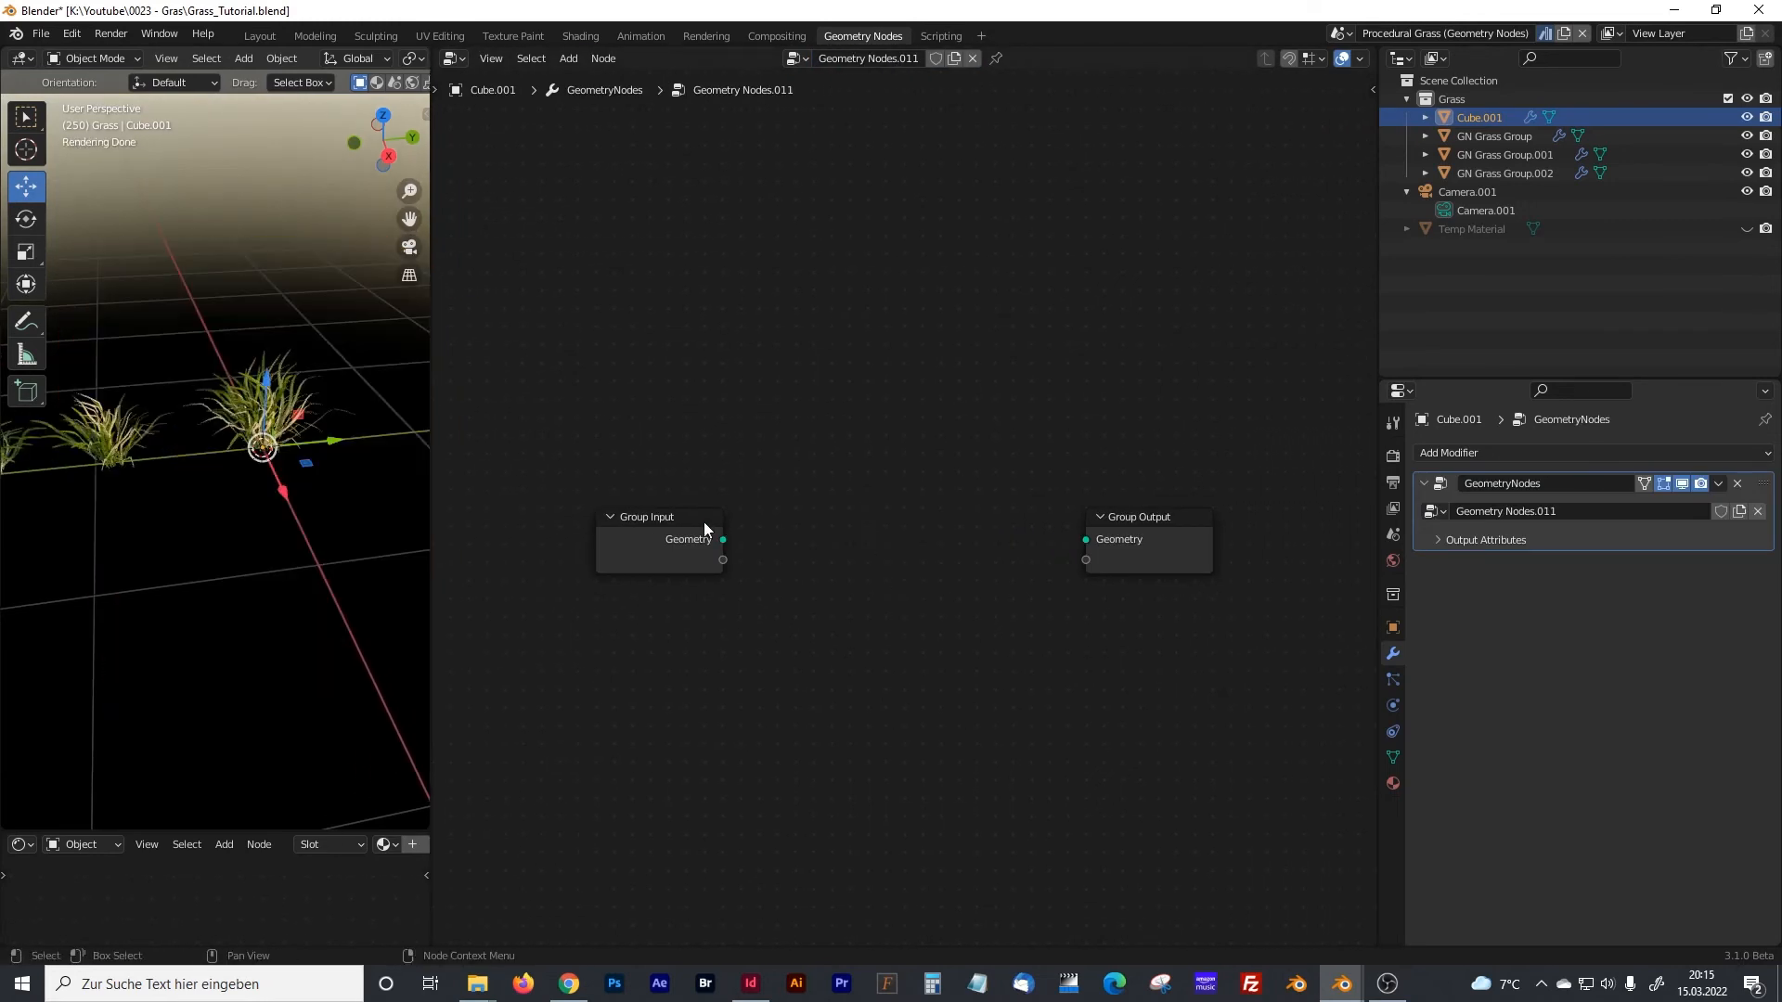
{"action": "left_click_drag", "start_coordinate": [703, 522], "coordinate": [536, 501]}
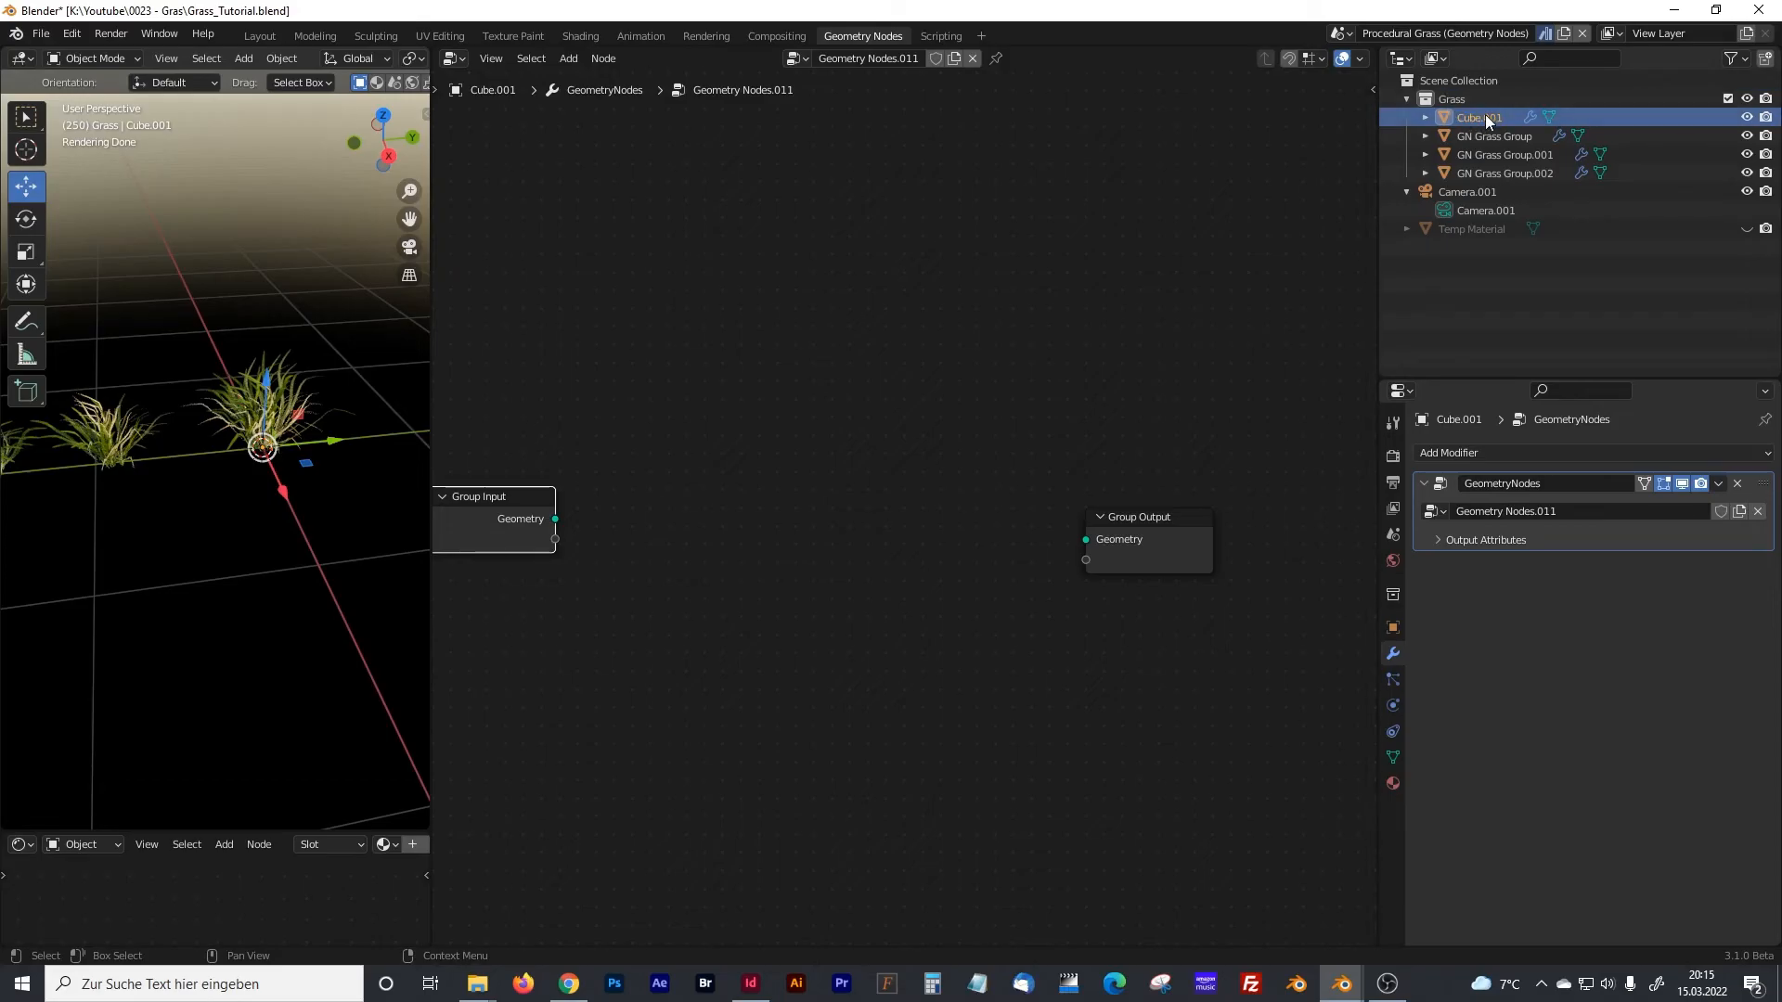
- Move the cube out of the Grass collection into the Scene Collection and rename it GN Landscape
{"action": "left_click_drag", "start_coordinate": [1485, 117], "coordinate": [1452, 76]}
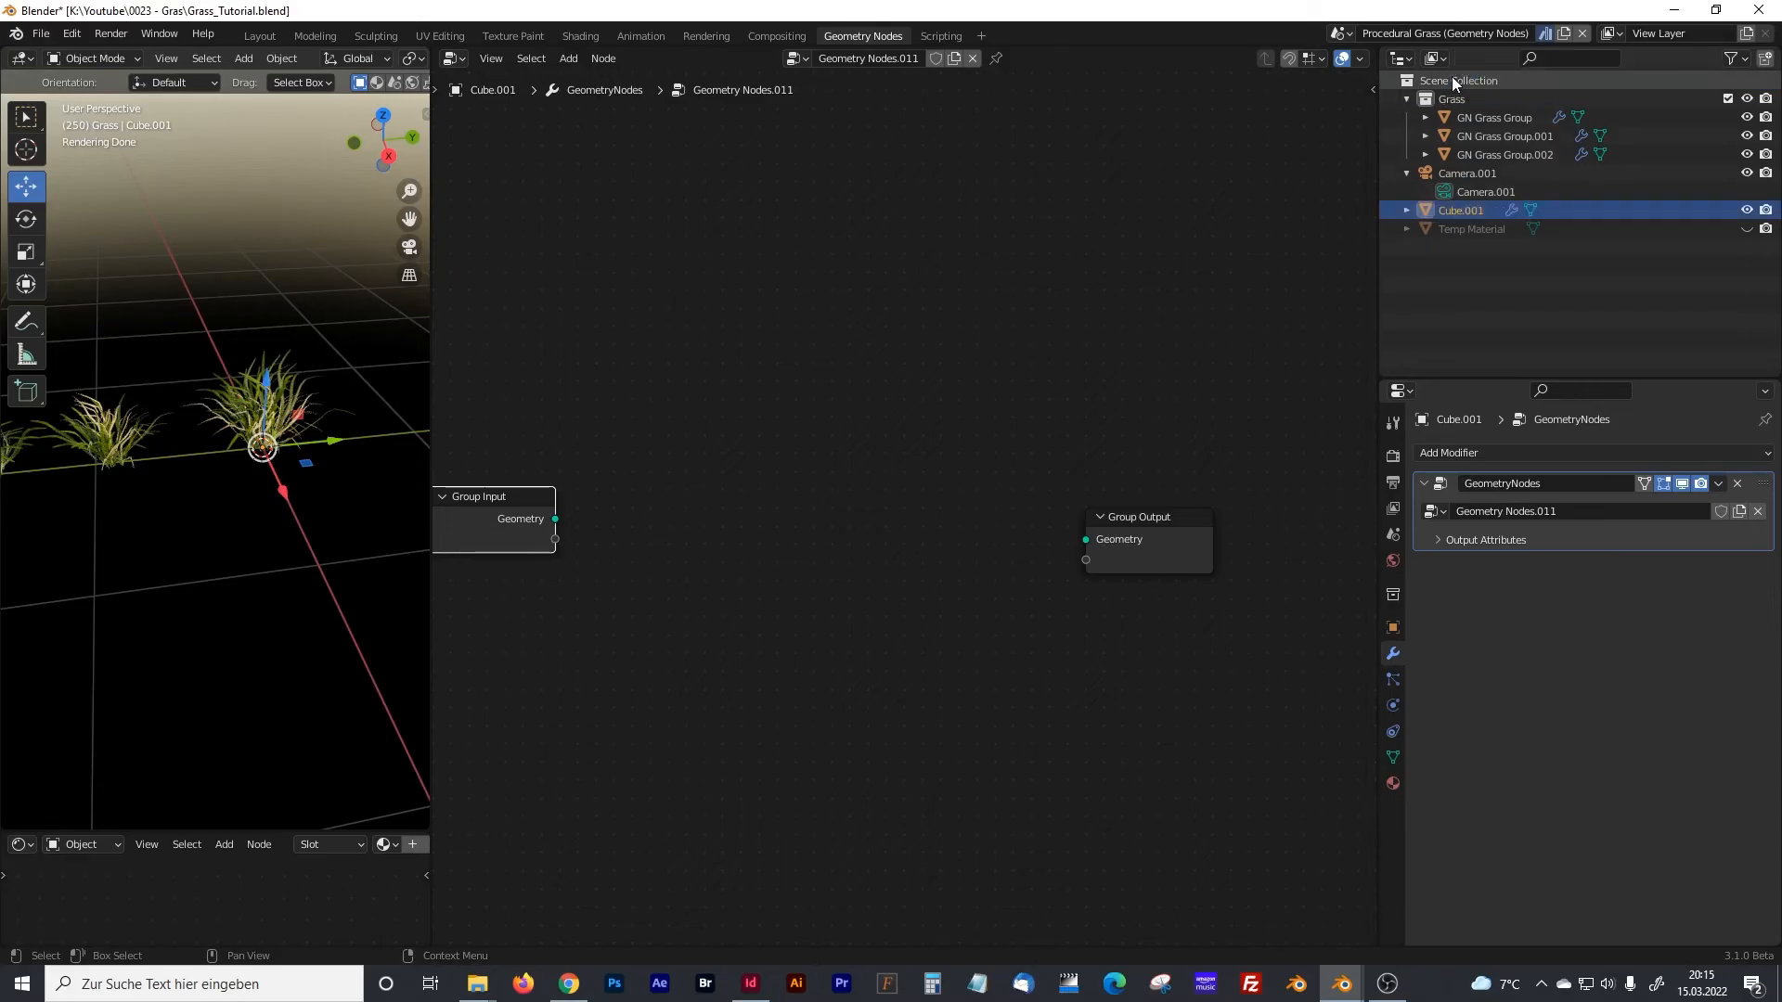
{"action": "double_click", "coordinate": [1456, 209]}
{"action": "type", "text": "GN Landscape"}
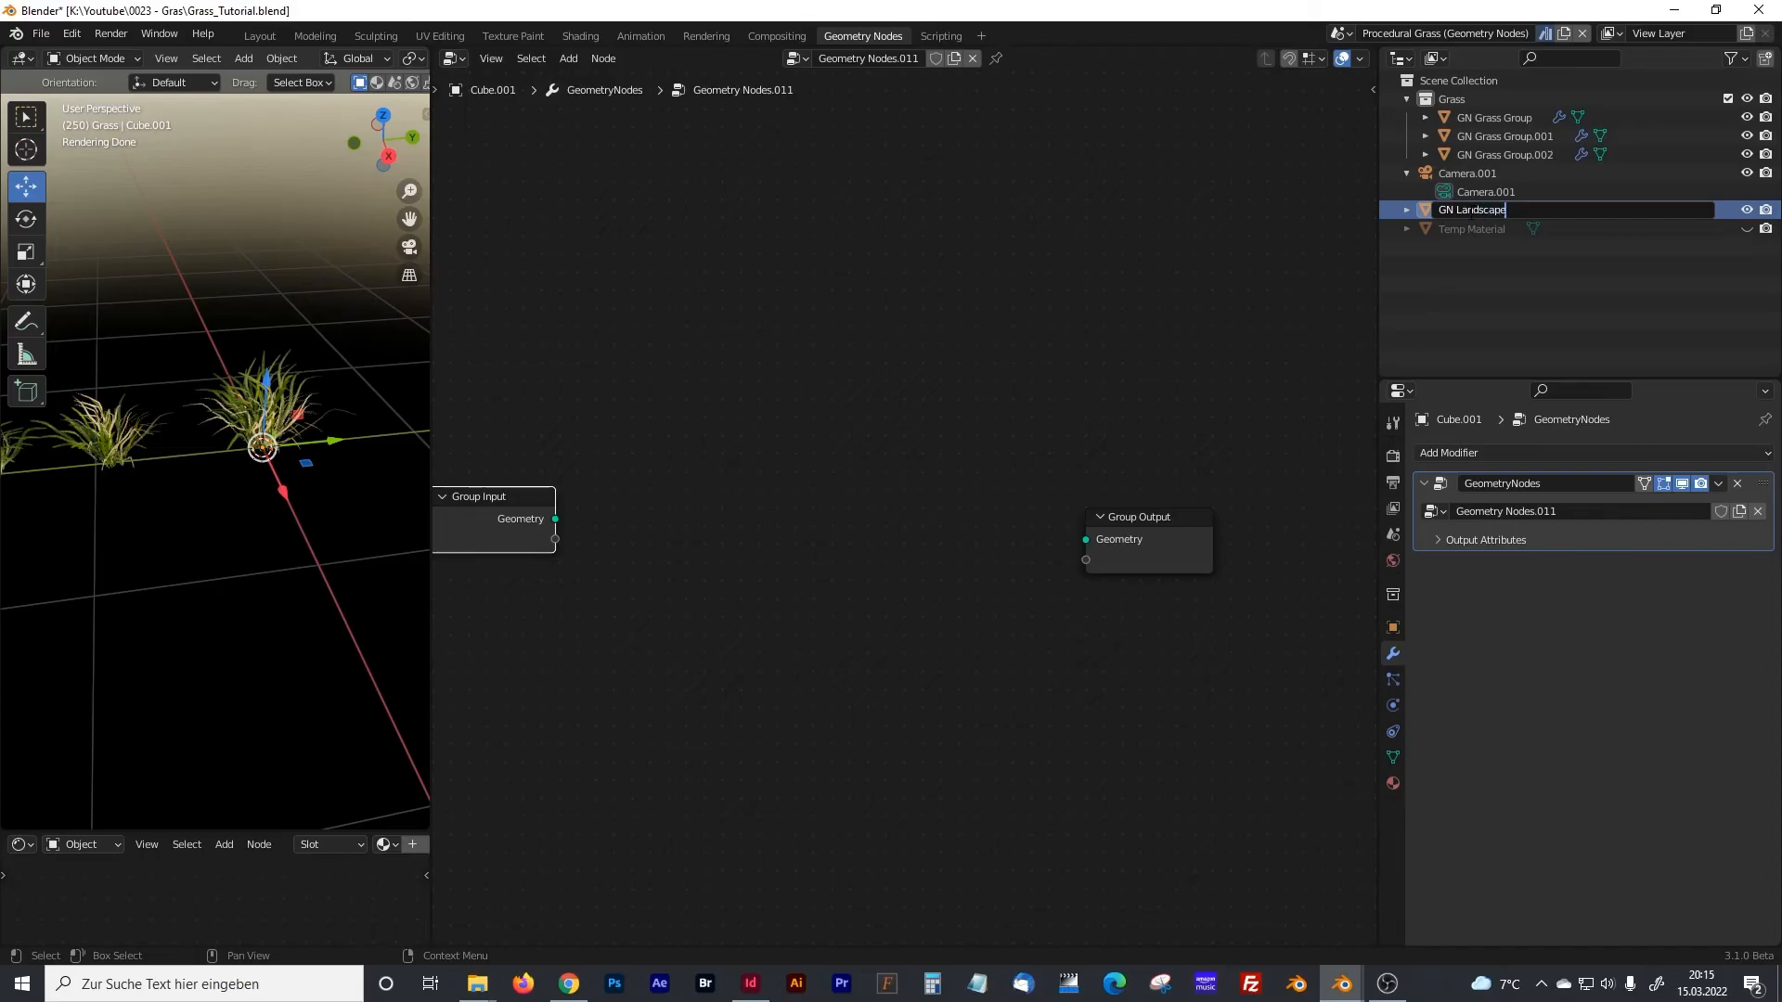
{"action": "key", "text": "Return"}
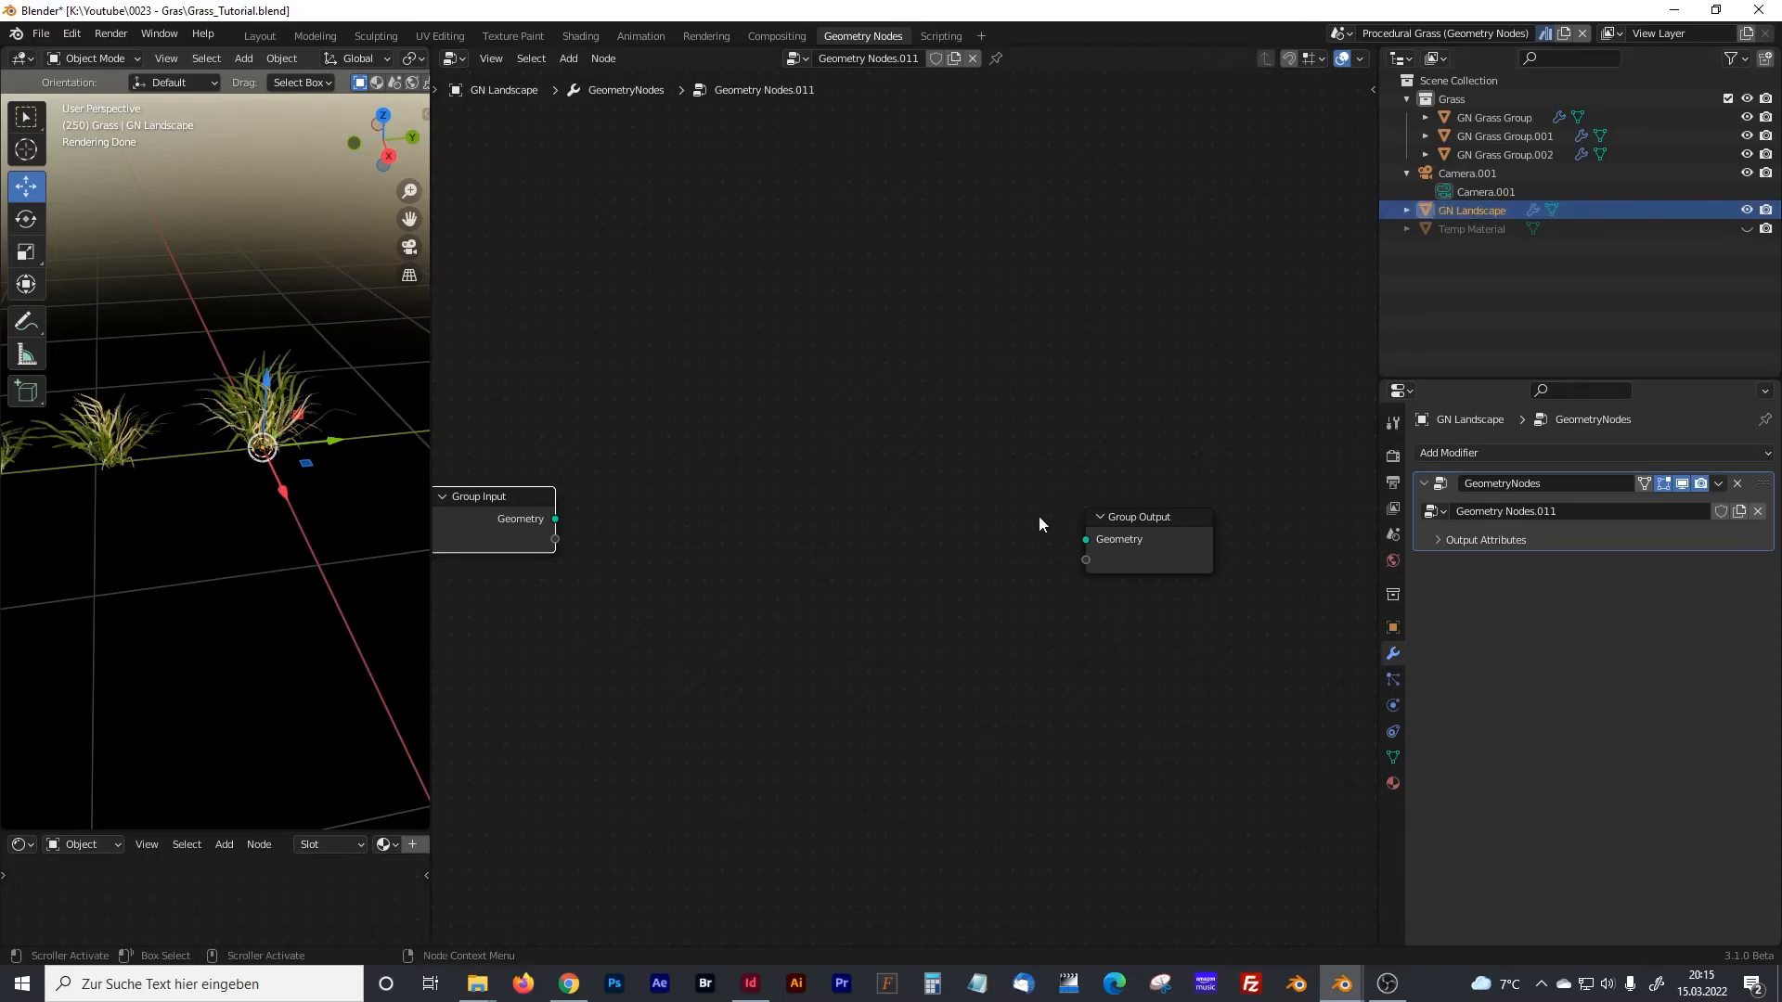
- Add a Grid node beside Group Input and move Group Output farther away to make room
{"action": "key", "text": "shift+a"}
{"action": "mouse_move", "coordinate": [733, 554]}
{"action": "left_click", "coordinate": [709, 399]}
{"action": "type", "text": "grid"}
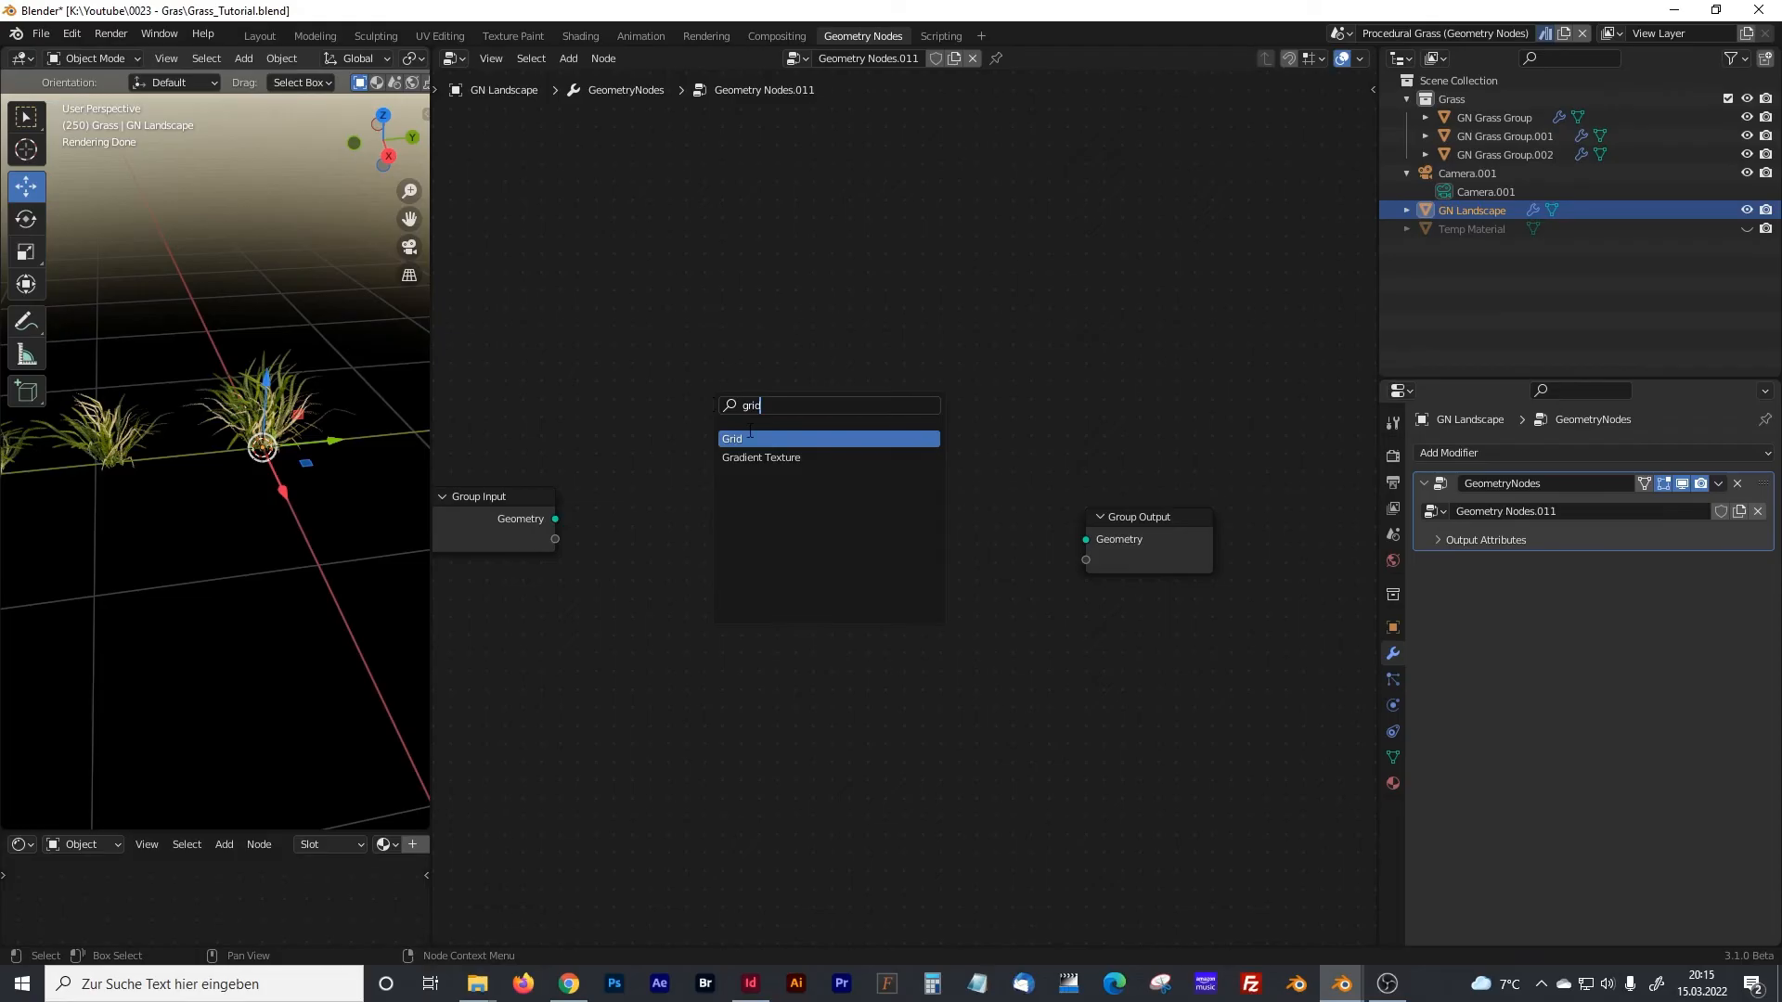
{"action": "key", "text": "Return"}
{"action": "left_click", "coordinate": [720, 521]}
{"action": "middle_click_drag", "start_coordinate": [926, 548], "coordinate": [883, 455]}
{"action": "scroll", "coordinate": [891, 460], "scroll_direction": "down", "scroll_amount": 1}
{"action": "left_click_drag", "start_coordinate": [1067, 440], "coordinate": [1245, 444]}
- Set the Grid node's Size X and Y to 10 m and Vertices X and Y to 200
{"action": "left_click", "coordinate": [764, 466]}
{"action": "type", "text": "10"}
{"action": "key", "text": "Tab"}
{"action": "type", "text": "1"}
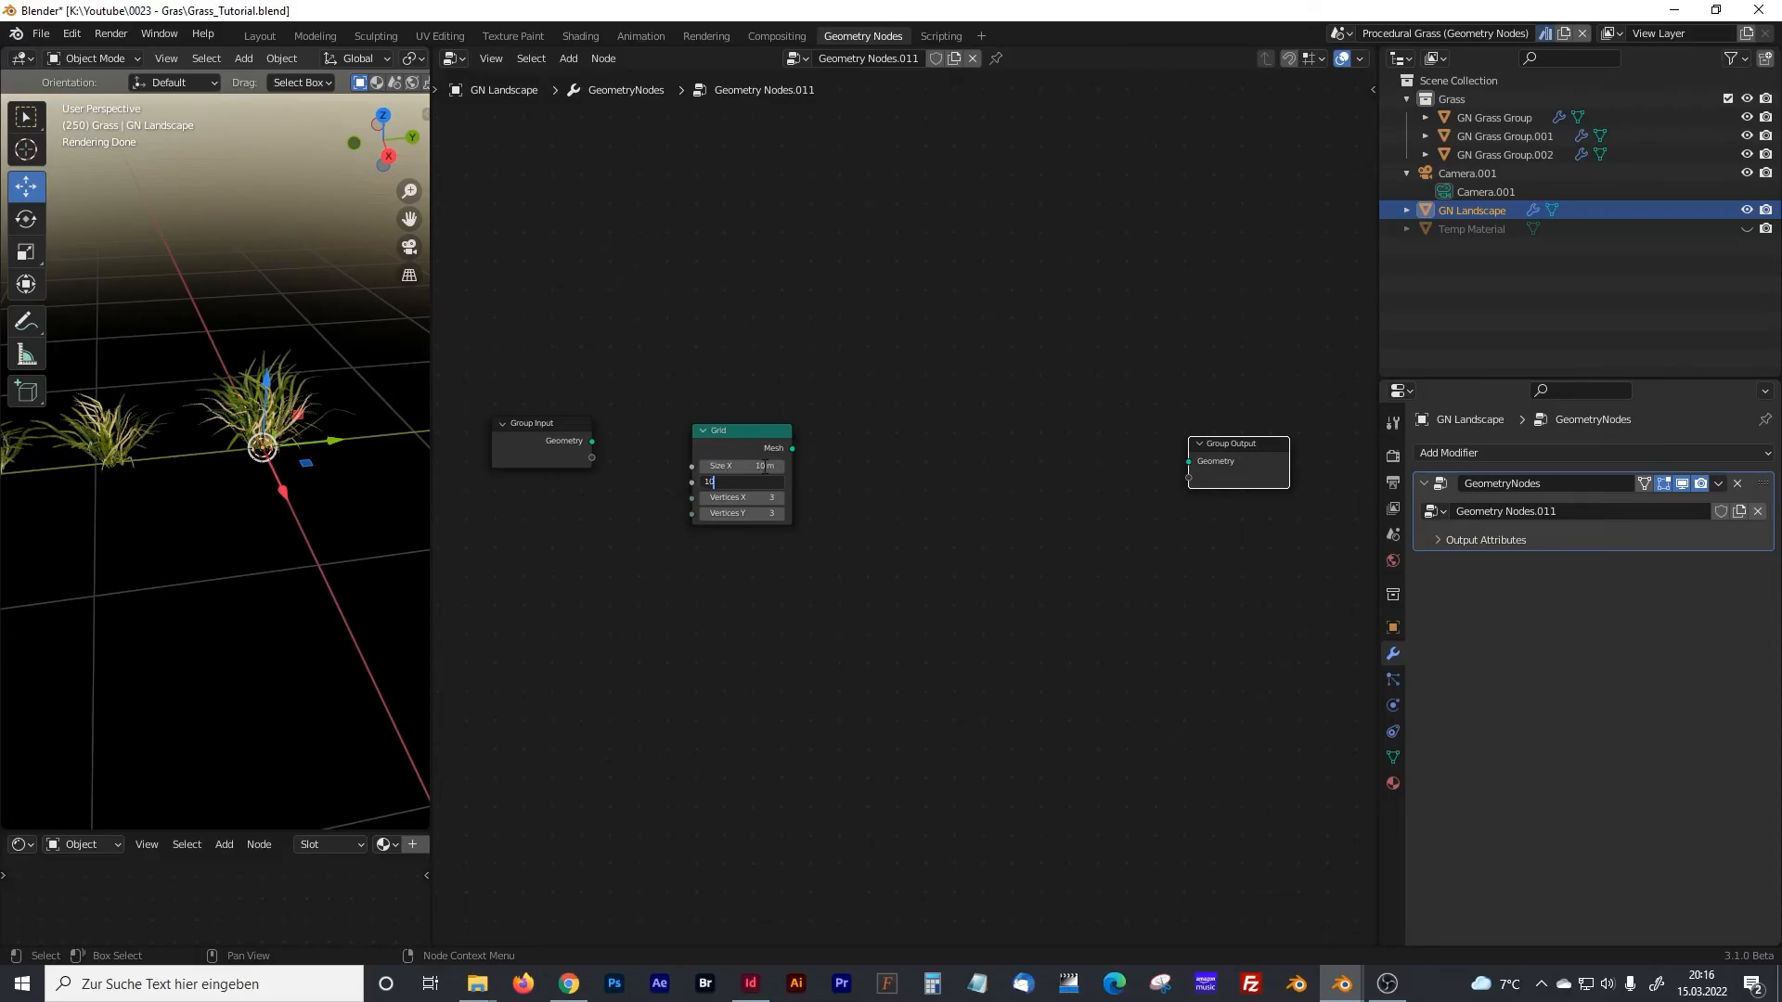
{"action": "key", "text": "Tab"}
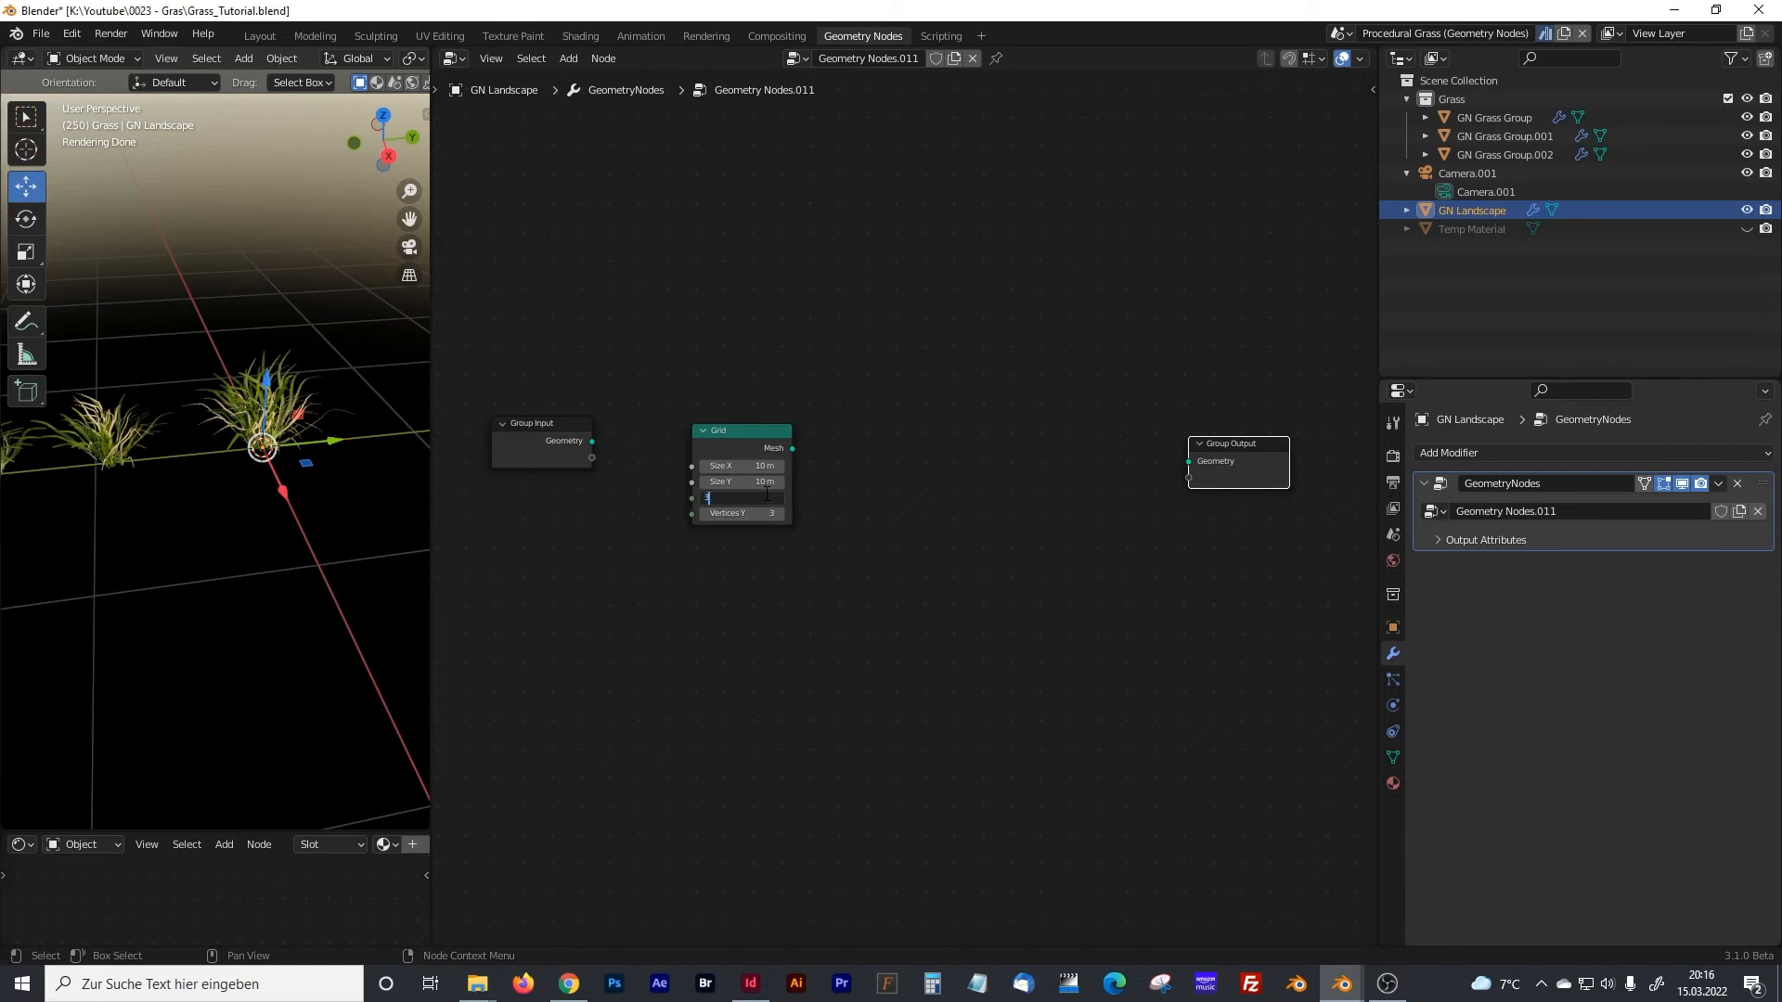
{"action": "key", "text": "Tab"}
{"action": "type", "text": "20"}
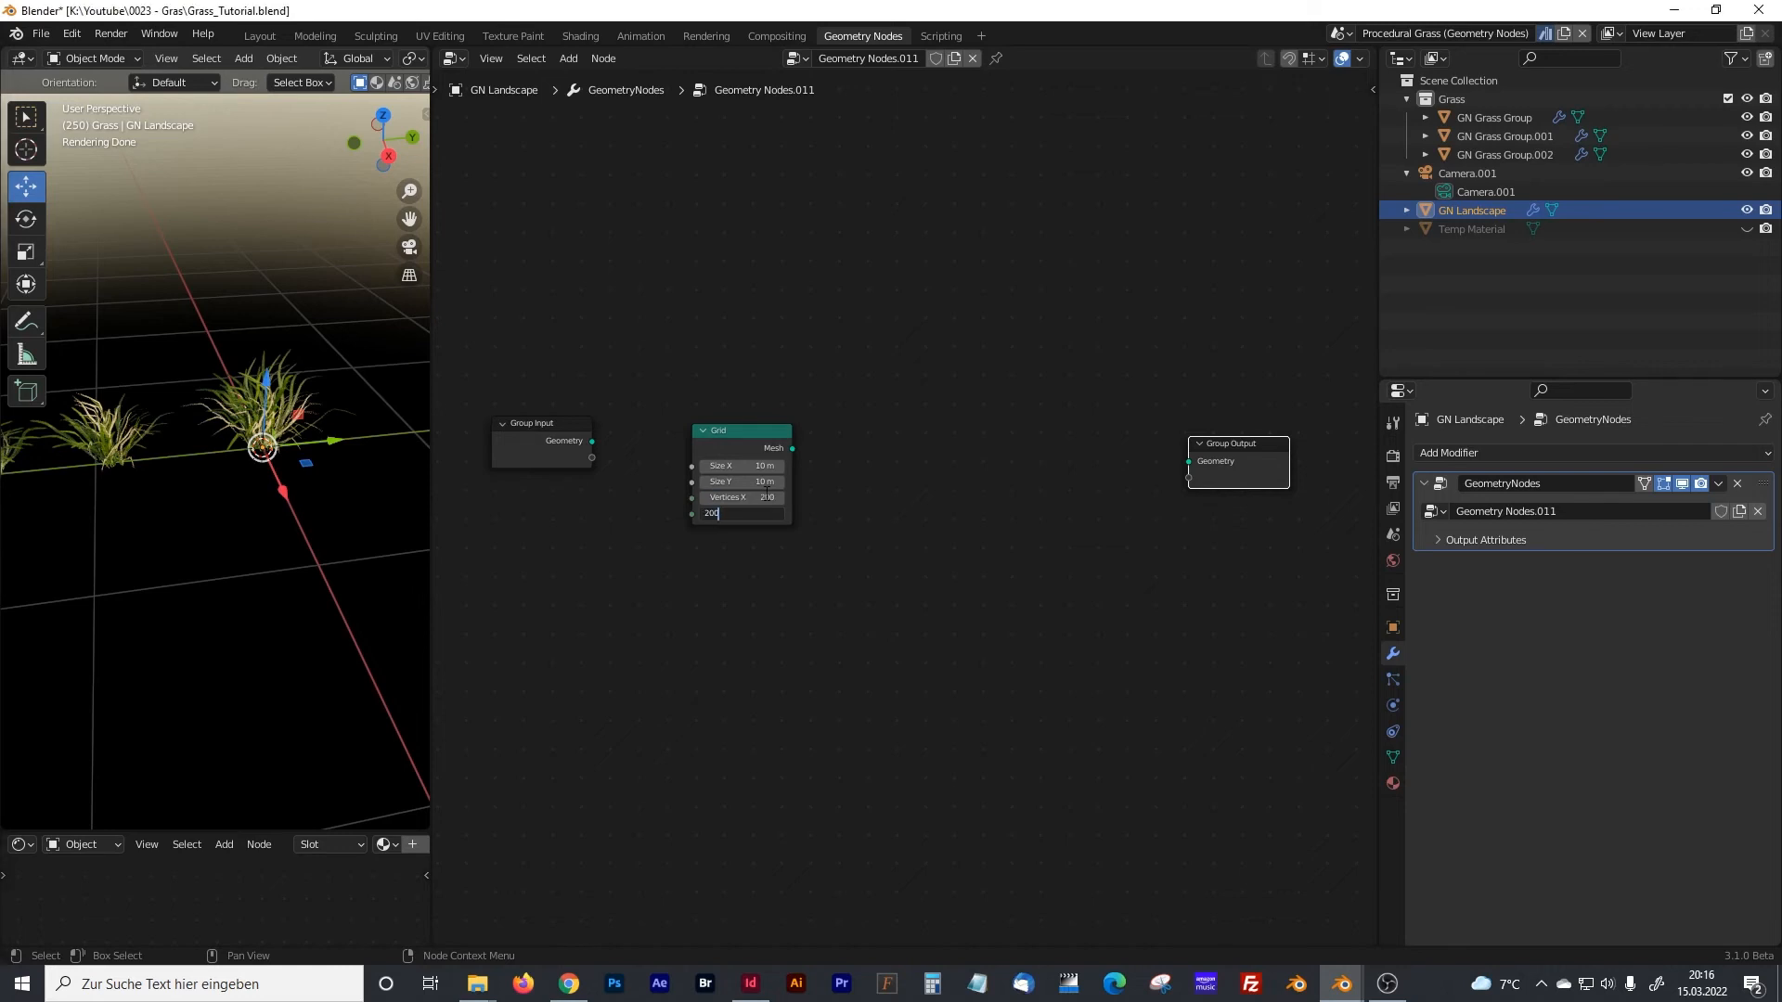
{"action": "key", "text": "Return"}
- Add a Set Position node and link it between the Grid's Mesh output and Group Output
{"action": "scroll", "coordinate": [941, 561], "scroll_direction": "up", "scroll_amount": 1}
{"action": "key", "text": "alt+a"}
{"action": "key", "text": "shift+a"}
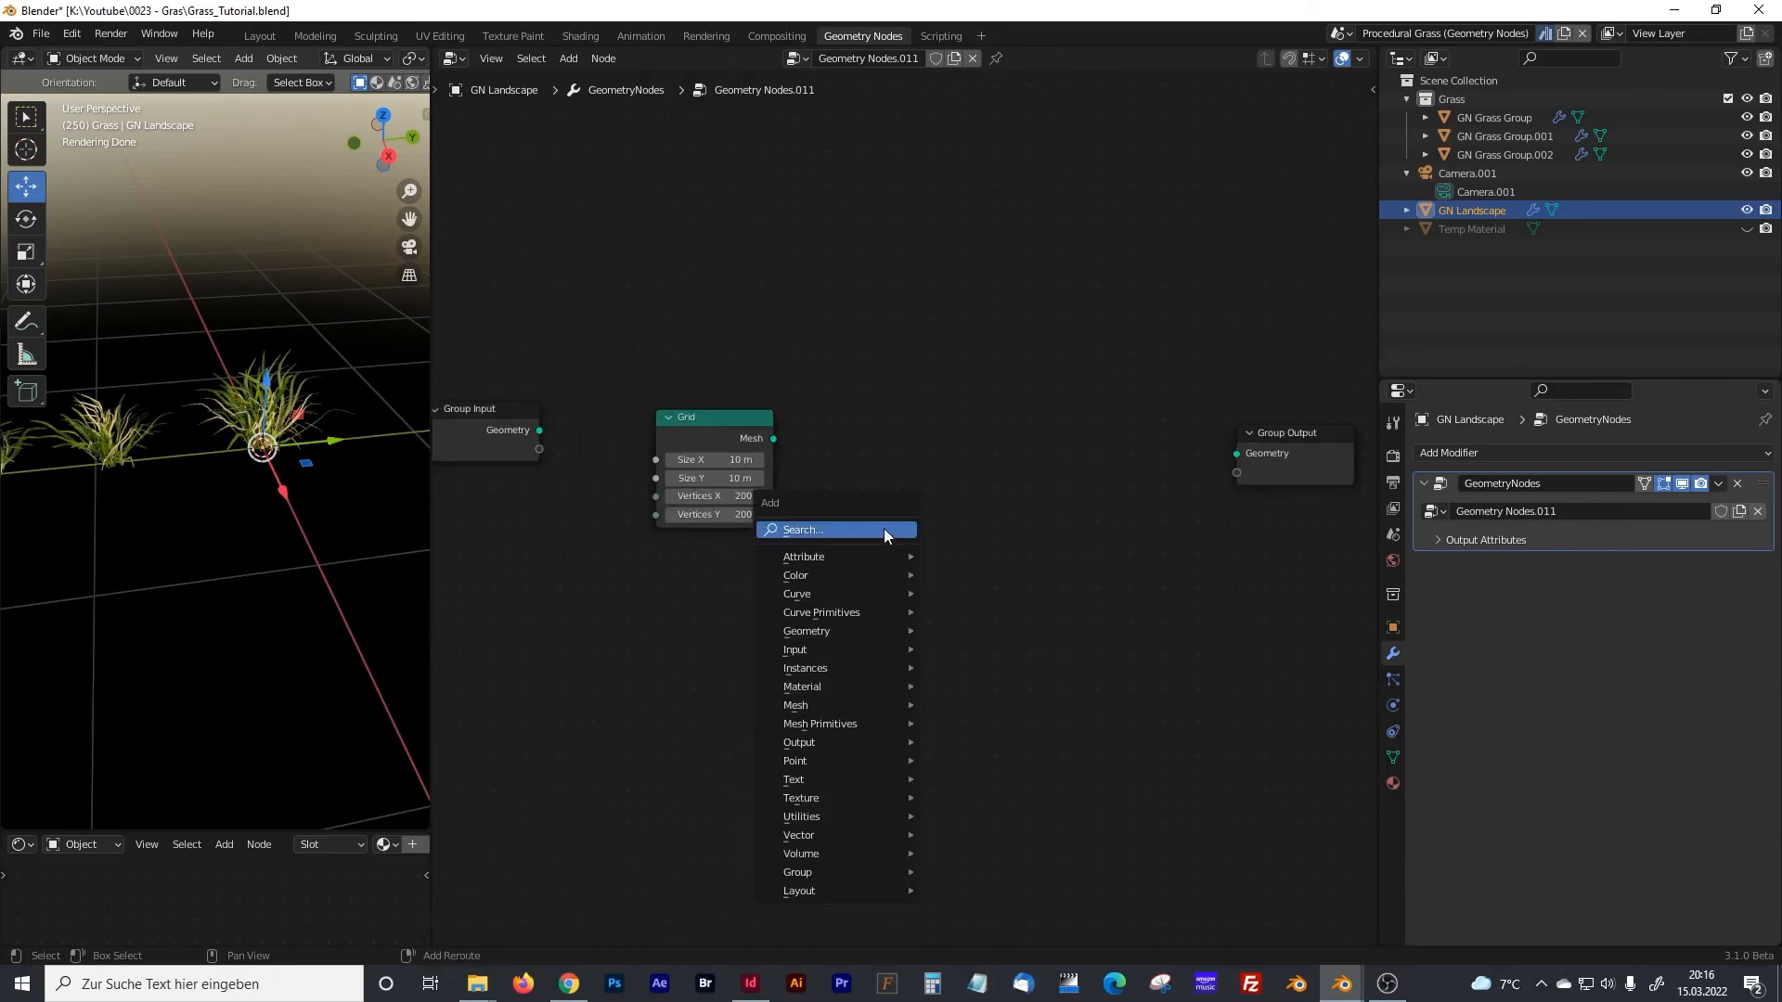
{"action": "left_click", "coordinate": [883, 529]}
{"action": "type", "text": "set"}
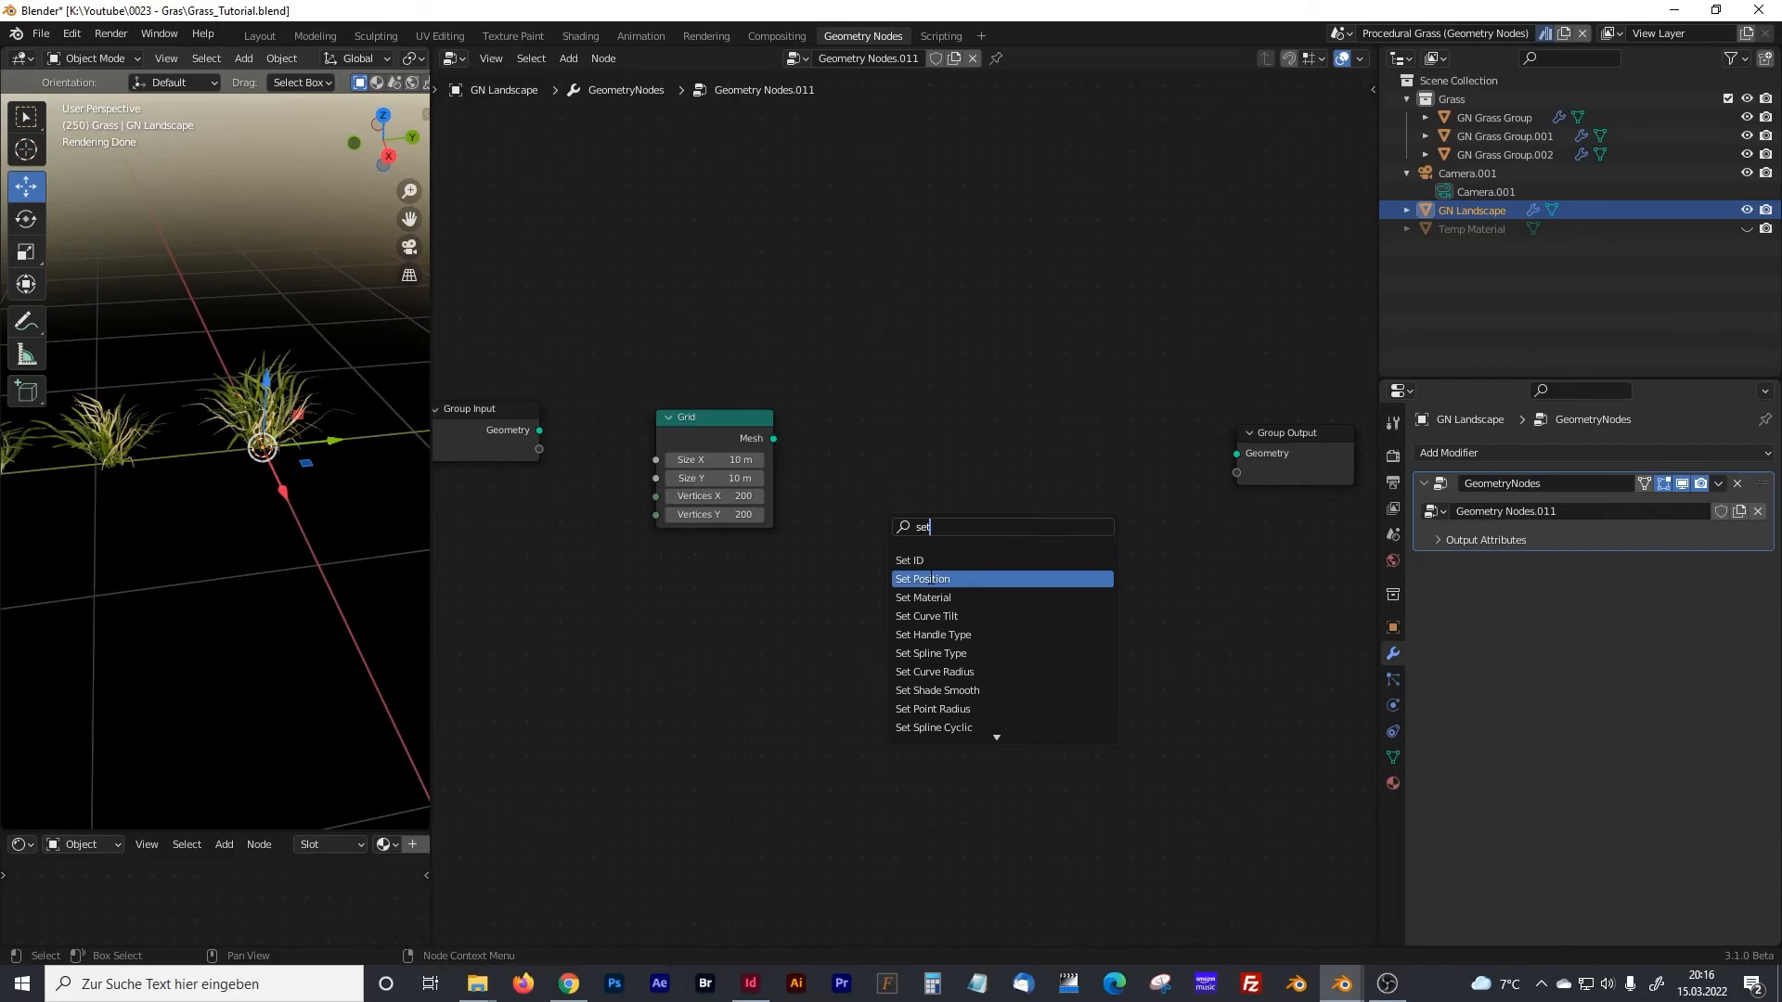
{"action": "left_click", "coordinate": [929, 578]}
{"action": "left_click_drag", "start_coordinate": [775, 438], "coordinate": [906, 463]}
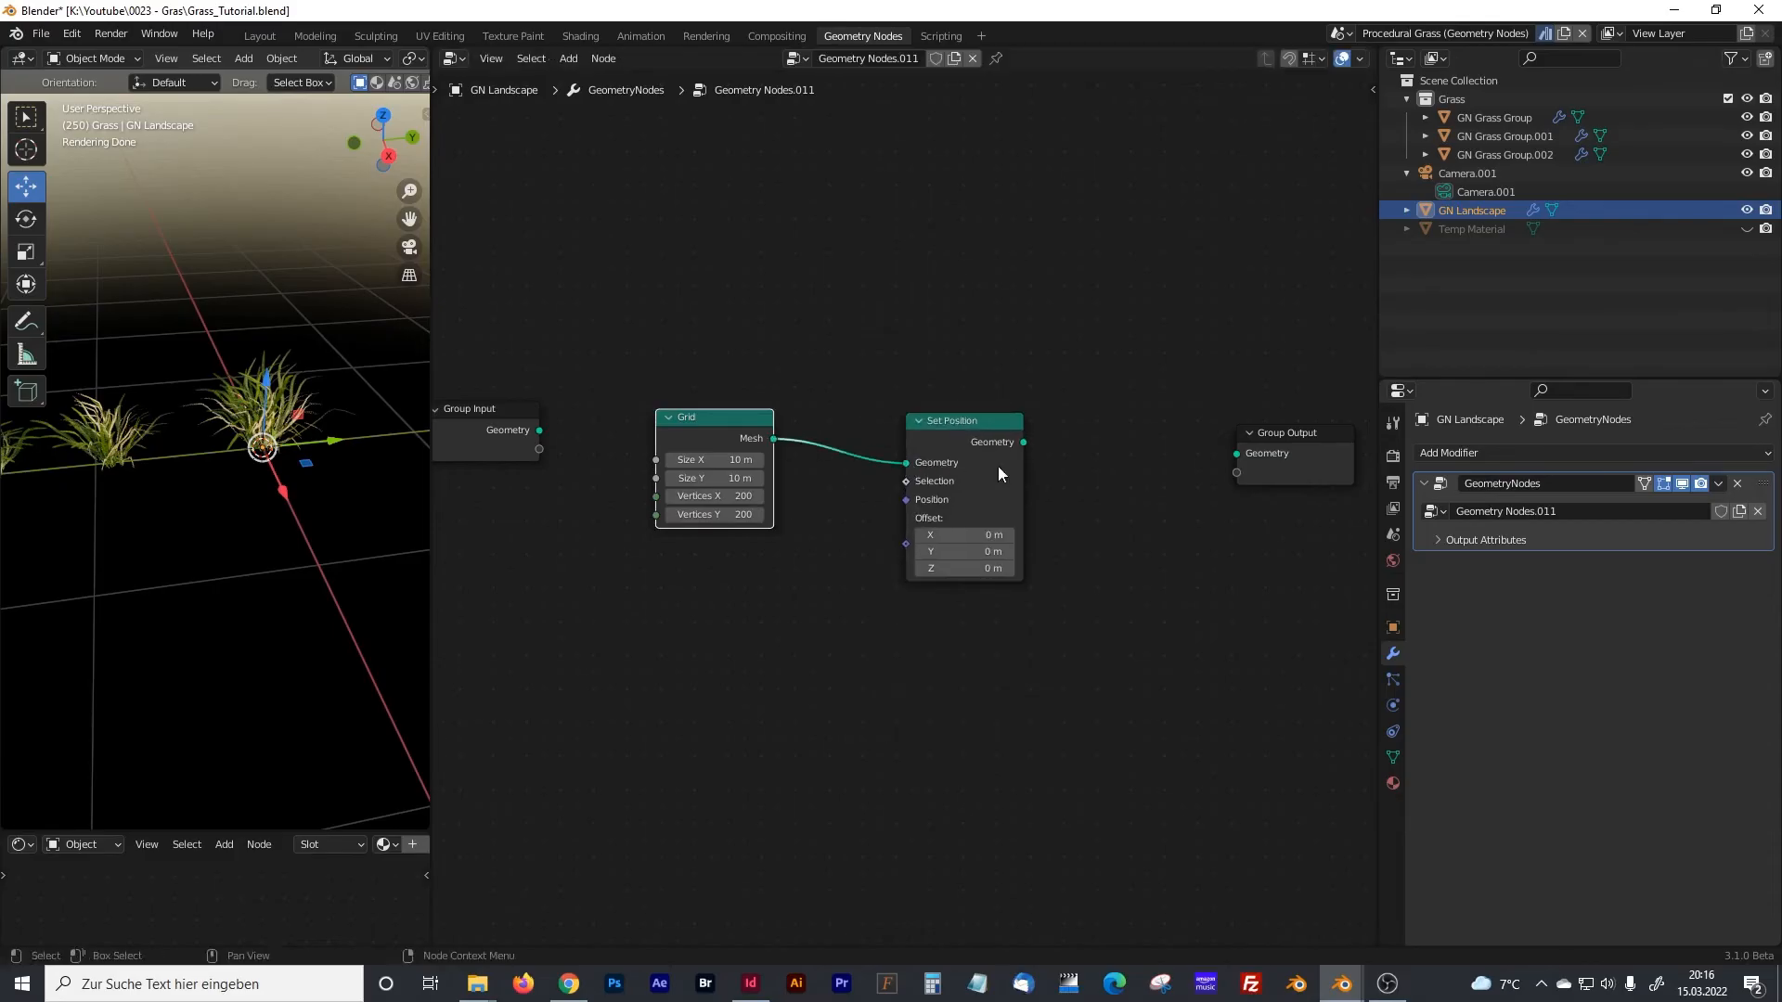
{"action": "left_click_drag", "start_coordinate": [1022, 441], "coordinate": [1236, 453]}
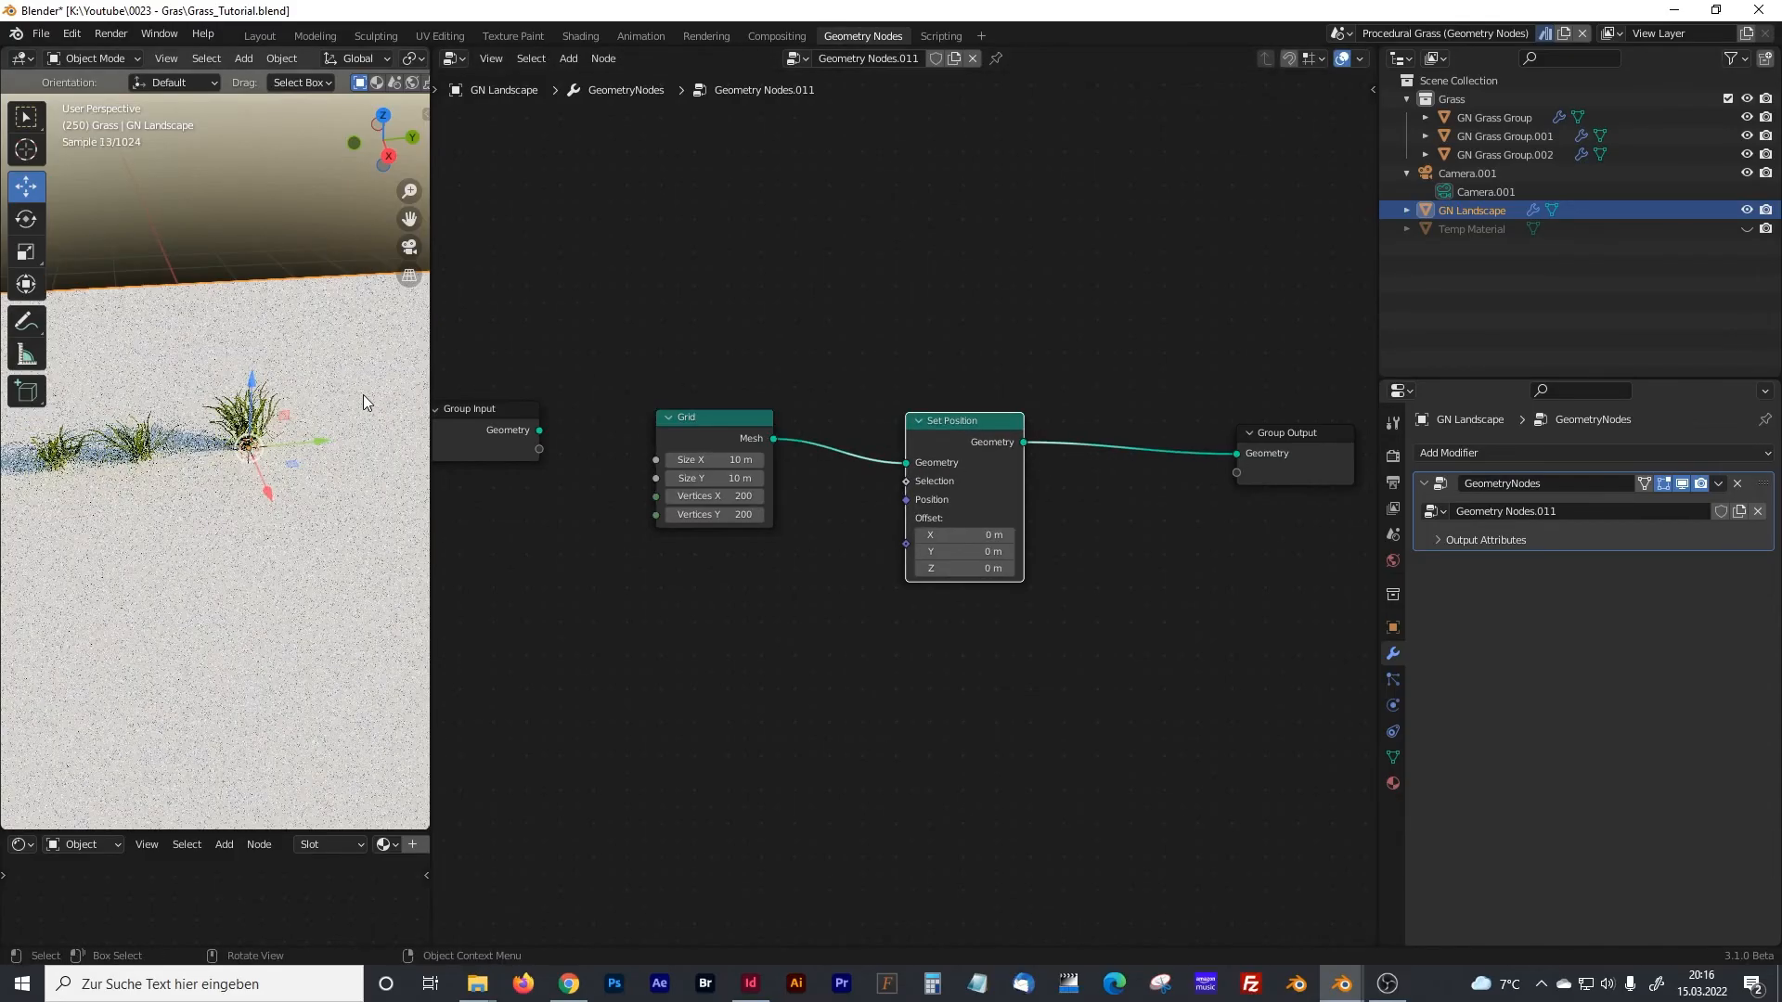
- Move the three grass clump objects down below the landscape plane and select GN Landscape again
{"action": "scroll", "coordinate": [364, 393], "scroll_direction": "down", "scroll_amount": 5}
{"action": "left_click_drag", "start_coordinate": [431, 380], "coordinate": [534, 381]}
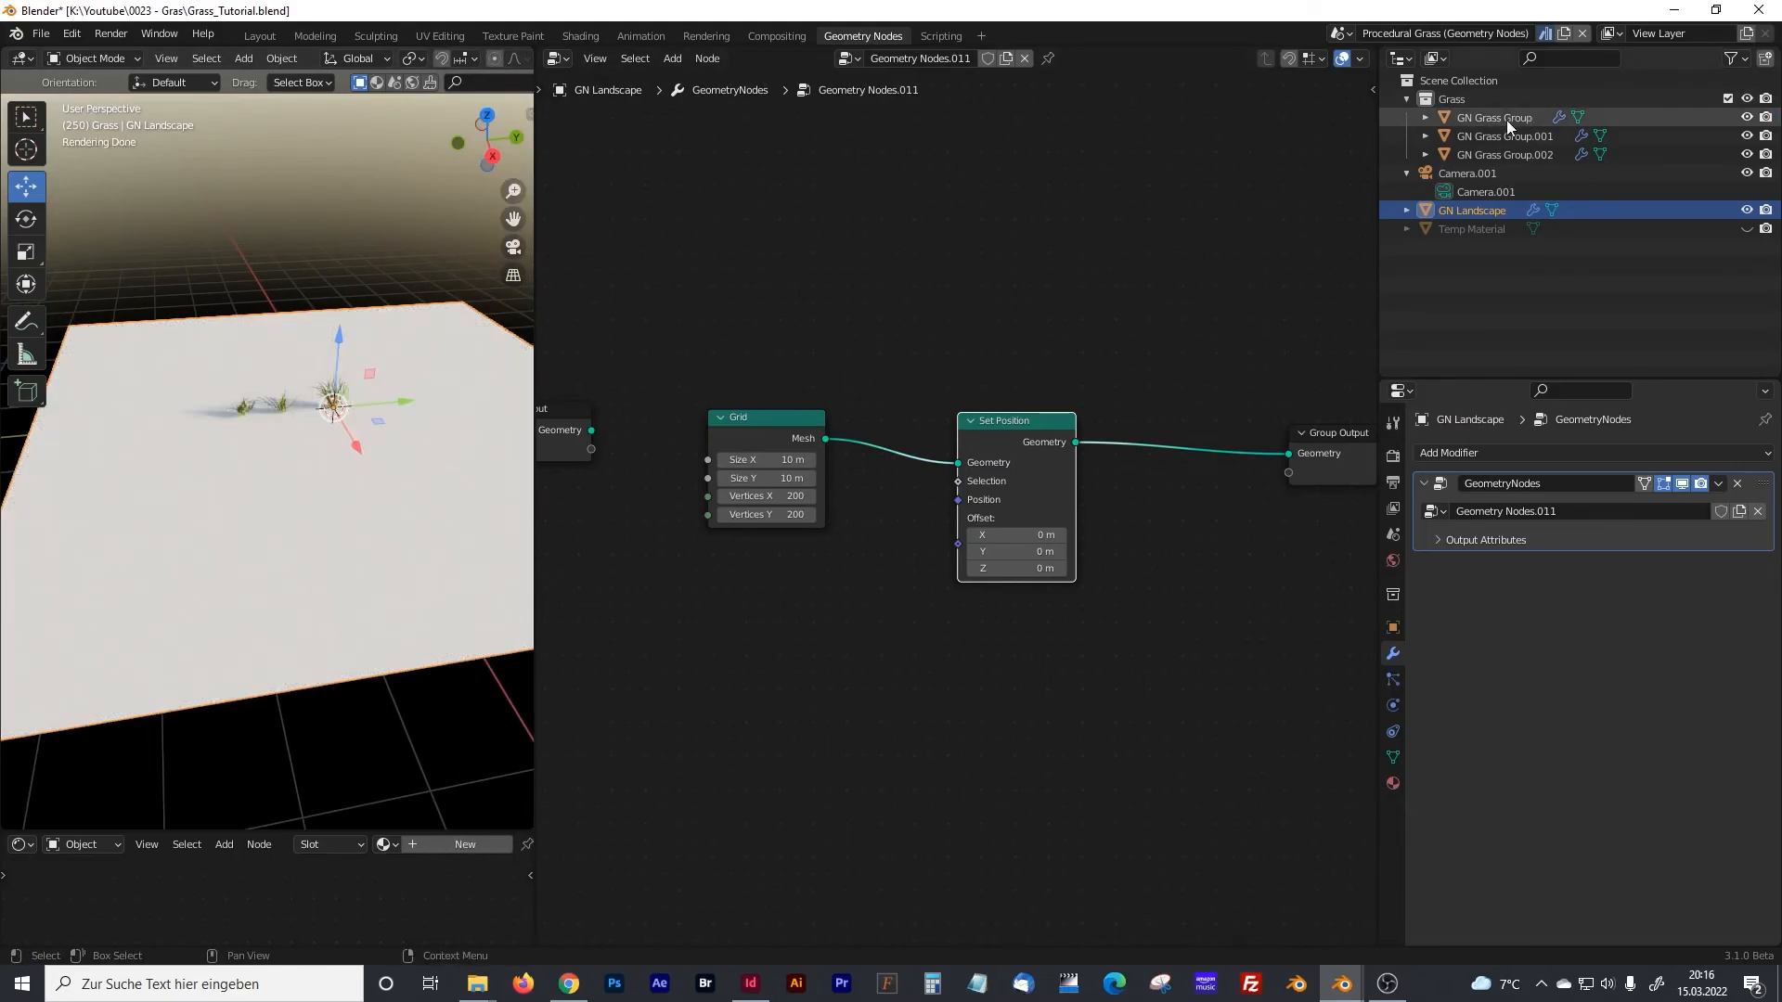
{"action": "left_click", "coordinate": [1506, 120]}
{"action": "left_click", "coordinate": [1492, 155], "text": "shift"}
{"action": "left_click_drag", "start_coordinate": [288, 338], "coordinate": [288, 434]}
{"action": "middle_click_drag", "start_coordinate": [308, 633], "coordinate": [464, 301]}
{"action": "left_click_drag", "start_coordinate": [532, 284], "coordinate": [453, 278]}
{"action": "left_click", "coordinate": [426, 371]}
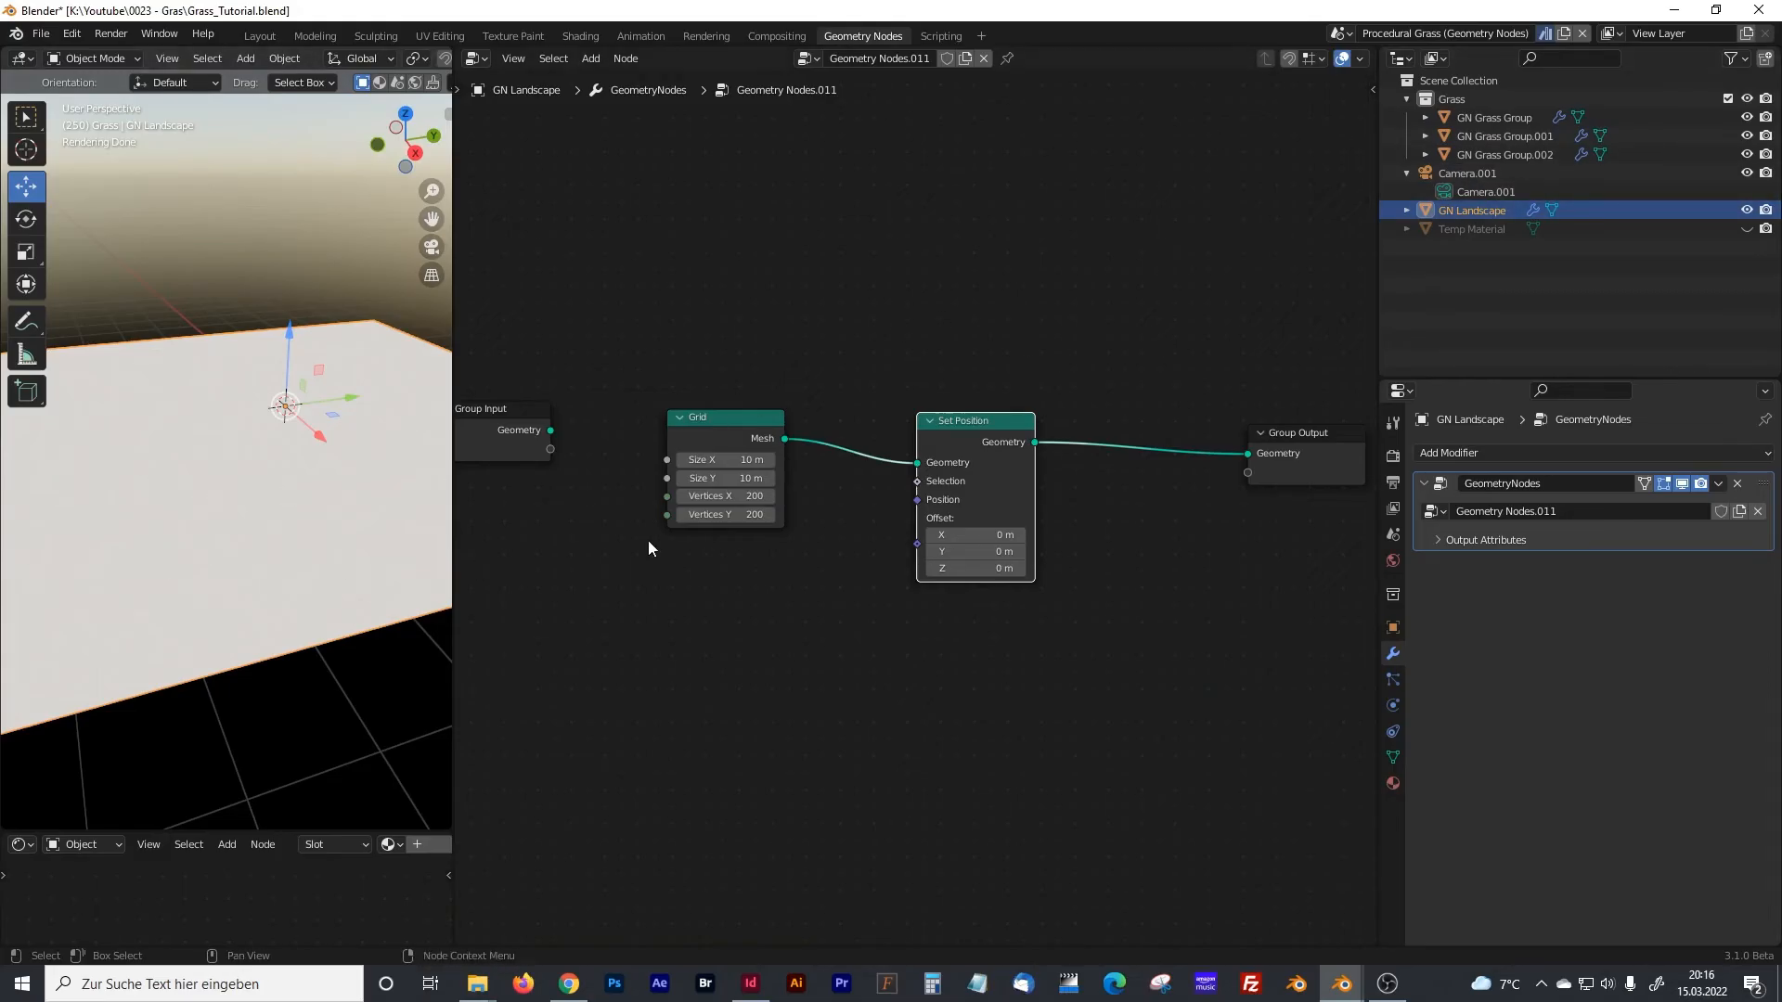
- Move the Grid node closer to Group Input and add a Noise Texture node below them
{"action": "left_click_drag", "start_coordinate": [700, 418], "coordinate": [656, 410]}
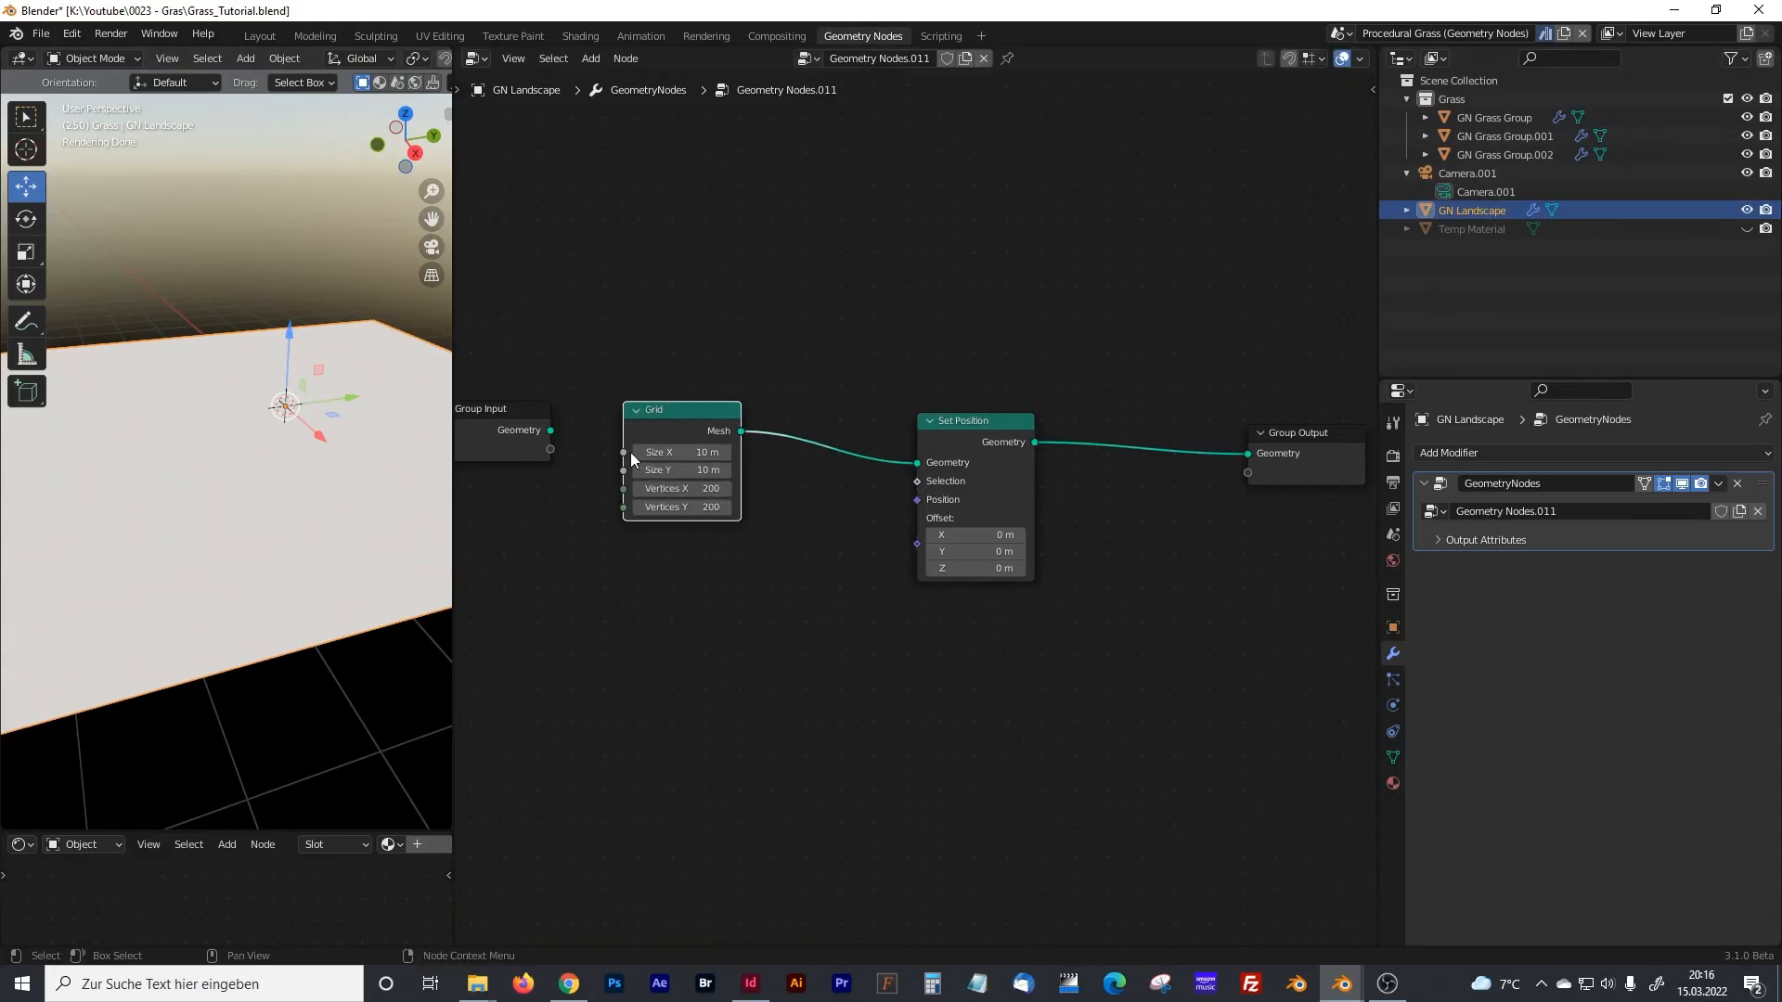
{"action": "middle_click_drag", "start_coordinate": [731, 649], "coordinate": [722, 563]}
{"action": "middle_click_drag", "start_coordinate": [647, 630], "coordinate": [782, 605]}
{"action": "left_click", "coordinate": [782, 604]}
{"action": "key", "text": "shift+a"}
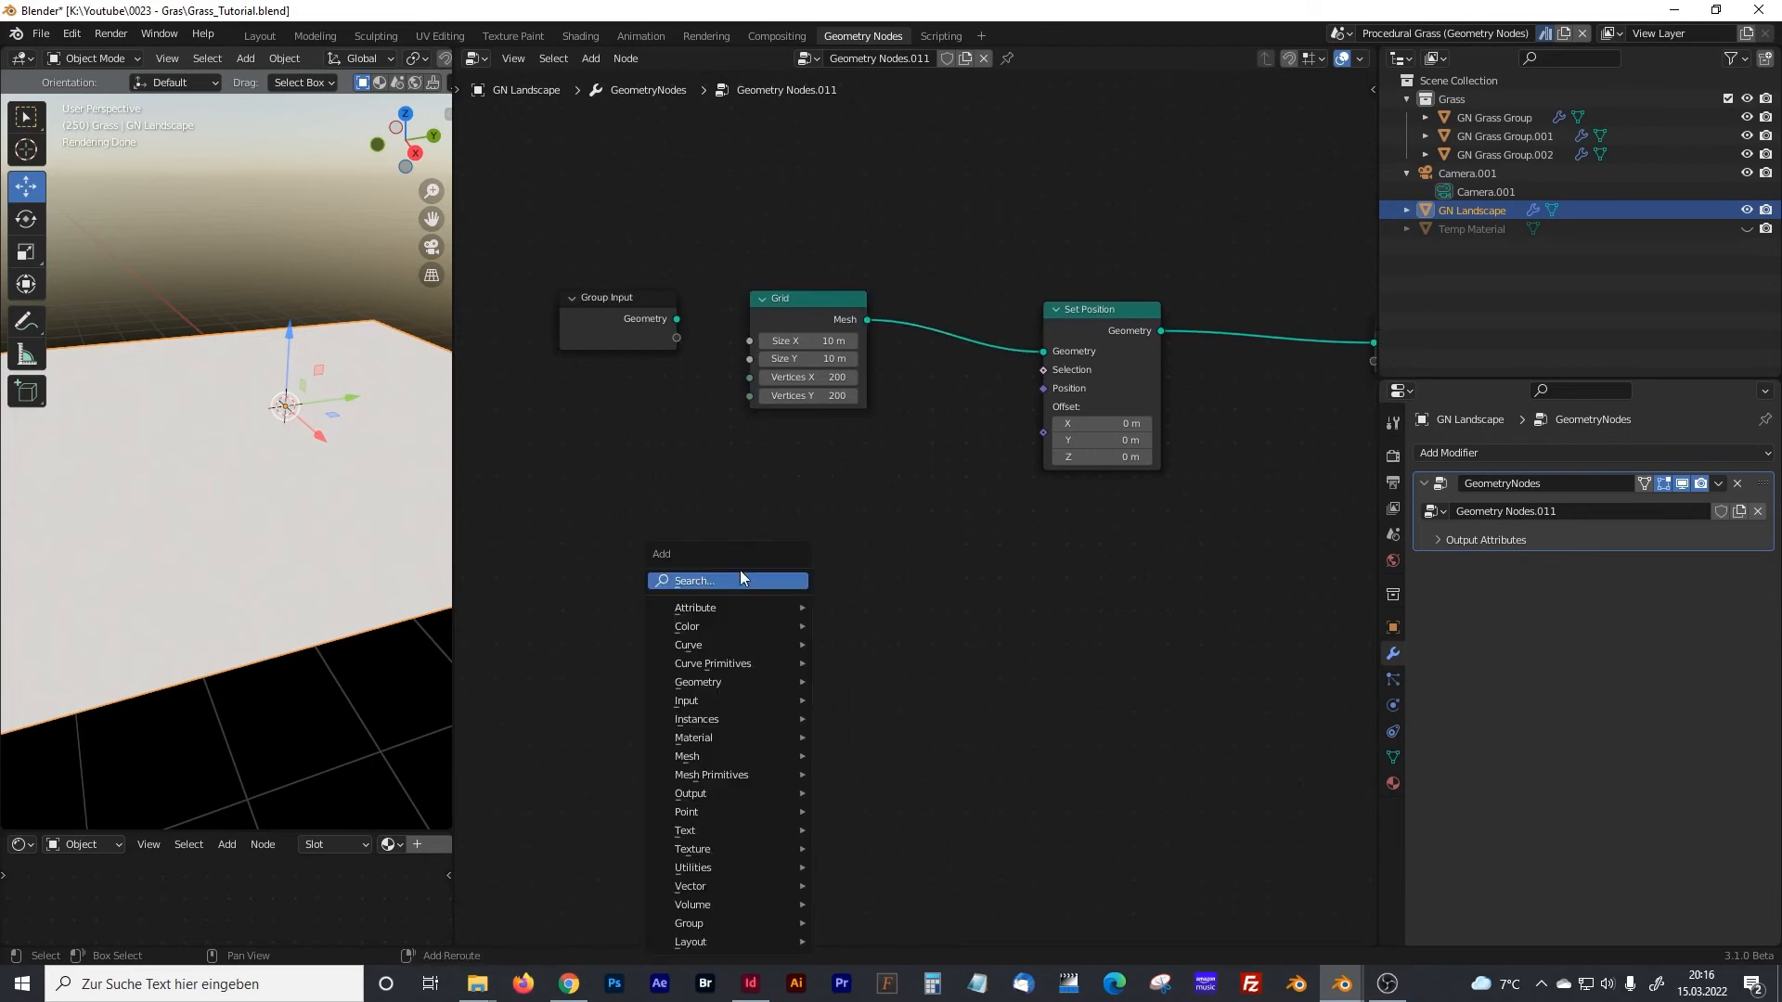
{"action": "left_click", "coordinate": [756, 576]}
{"action": "type", "text": "noise"}
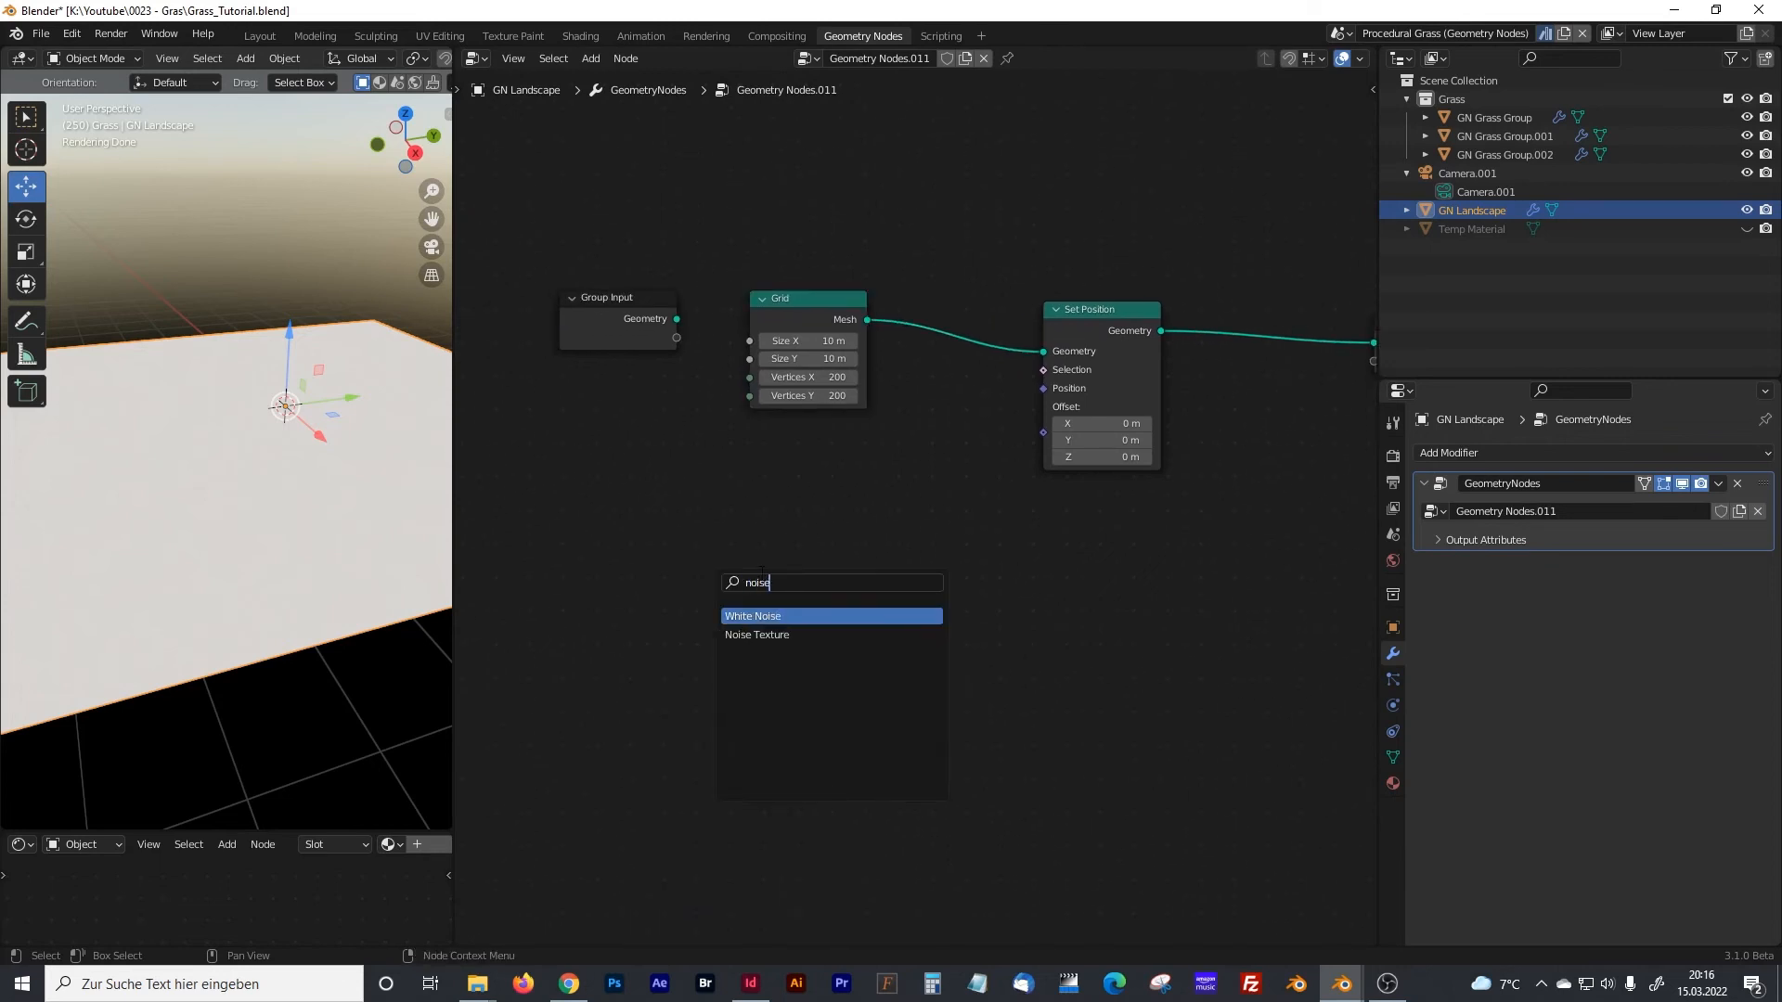
{"action": "left_click", "coordinate": [776, 637]}
{"action": "left_click", "coordinate": [733, 640]}
- Add an RGB Curves node beside Noise Texture and move Set Position closer to Group Output
{"action": "key", "text": "shift+a"}
{"action": "left_click", "coordinate": [674, 582]}
{"action": "type", "text": "rgb"}
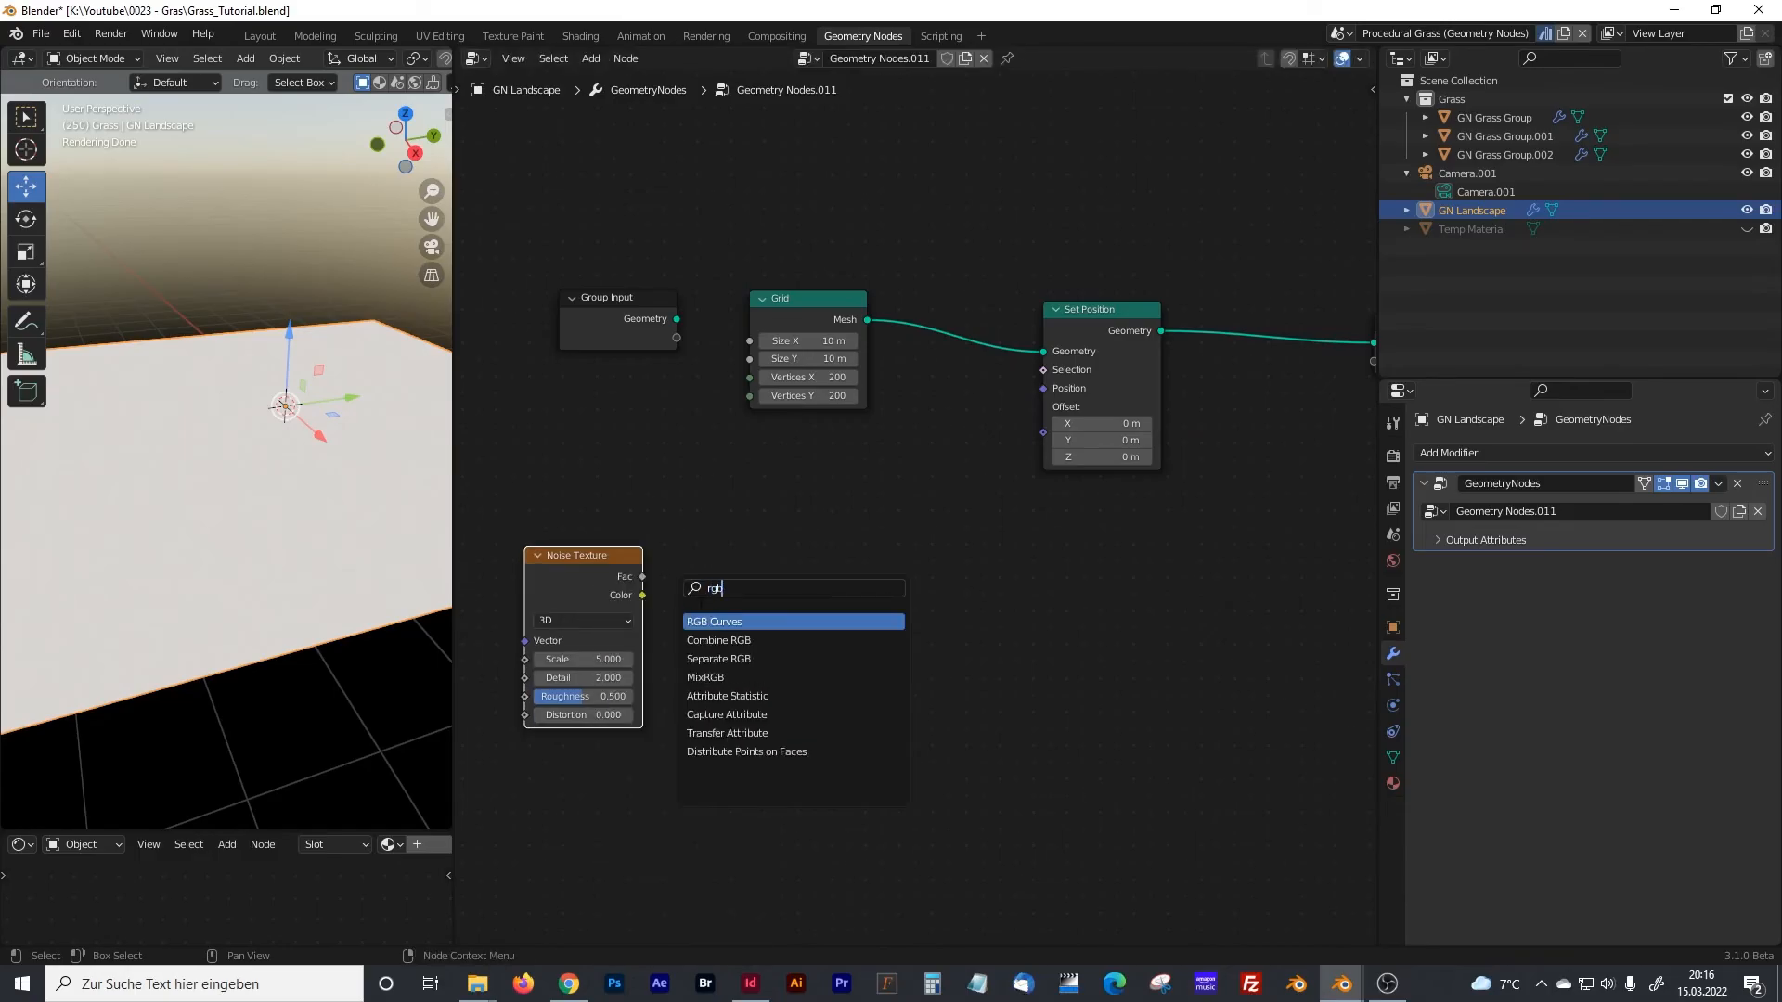
{"action": "key", "text": "Return"}
{"action": "left_click", "coordinate": [724, 578]}
{"action": "middle_click_drag", "start_coordinate": [1008, 656], "coordinate": [812, 656]}
{"action": "left_click_drag", "start_coordinate": [938, 349], "coordinate": [1076, 349]}
{"action": "key", "text": "shift+a"}
{"action": "left_click", "coordinate": [867, 572]}
{"action": "type", "text": "ve"}
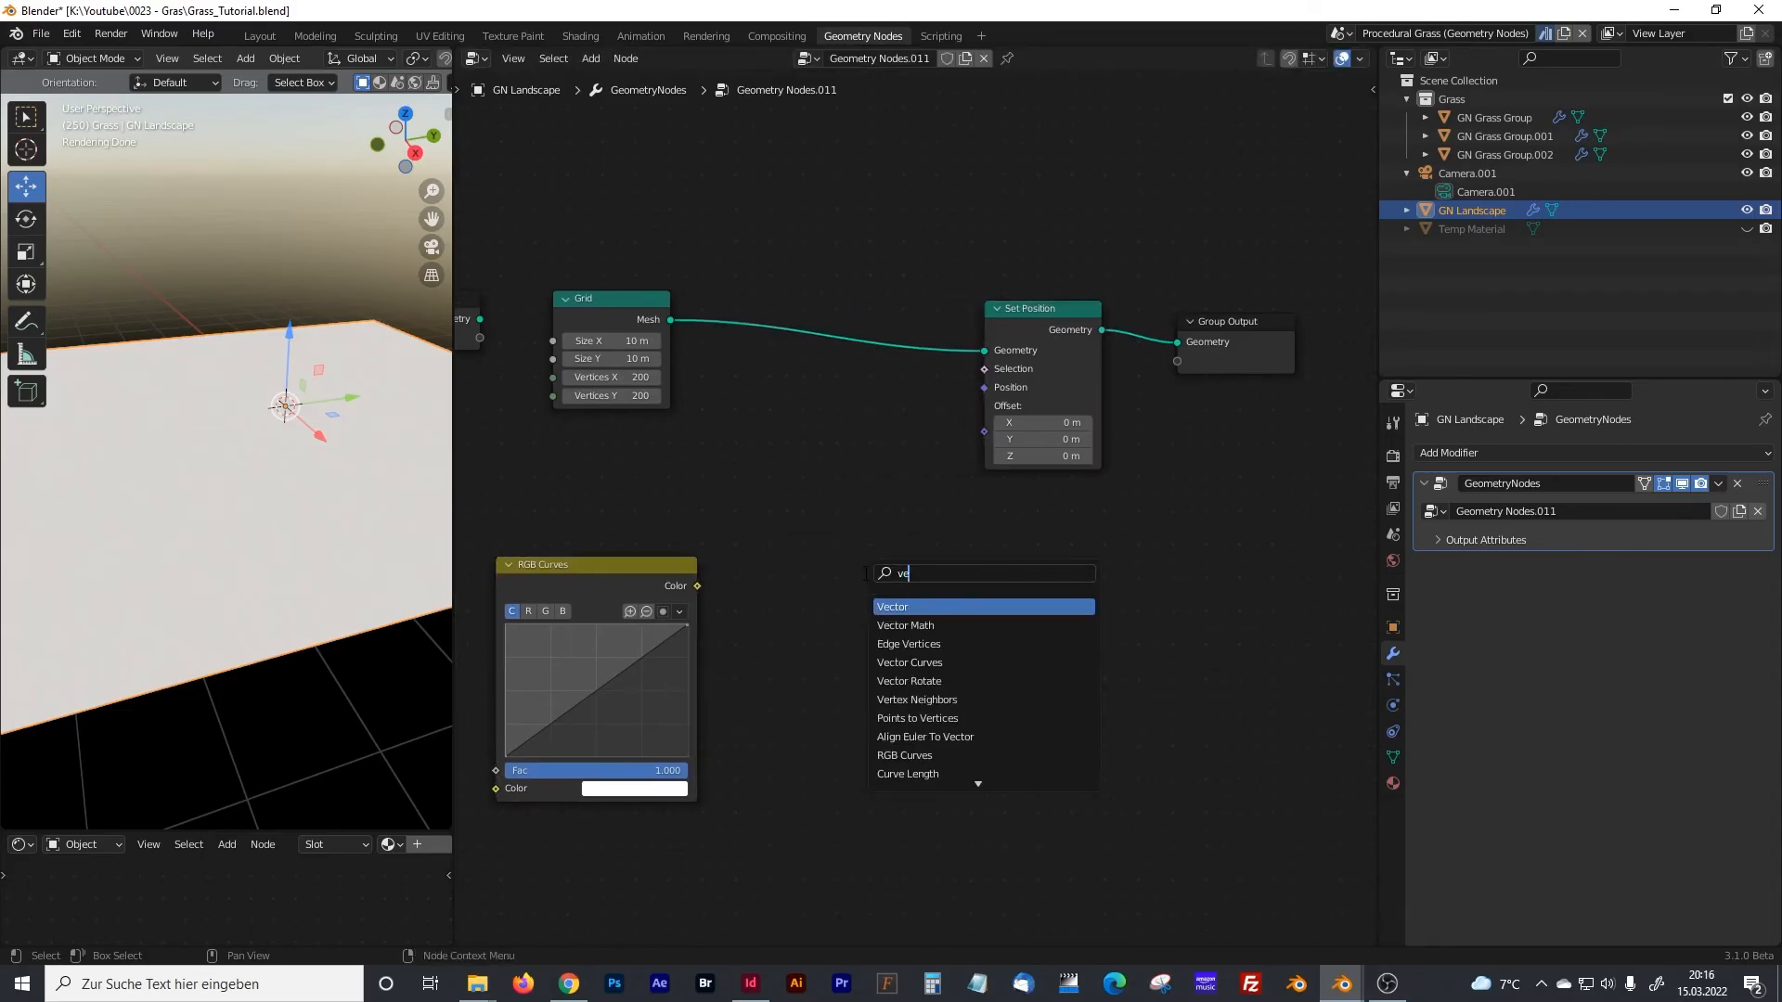
{"action": "key", "text": "Return"}
{"action": "left_click", "coordinate": [867, 598]}
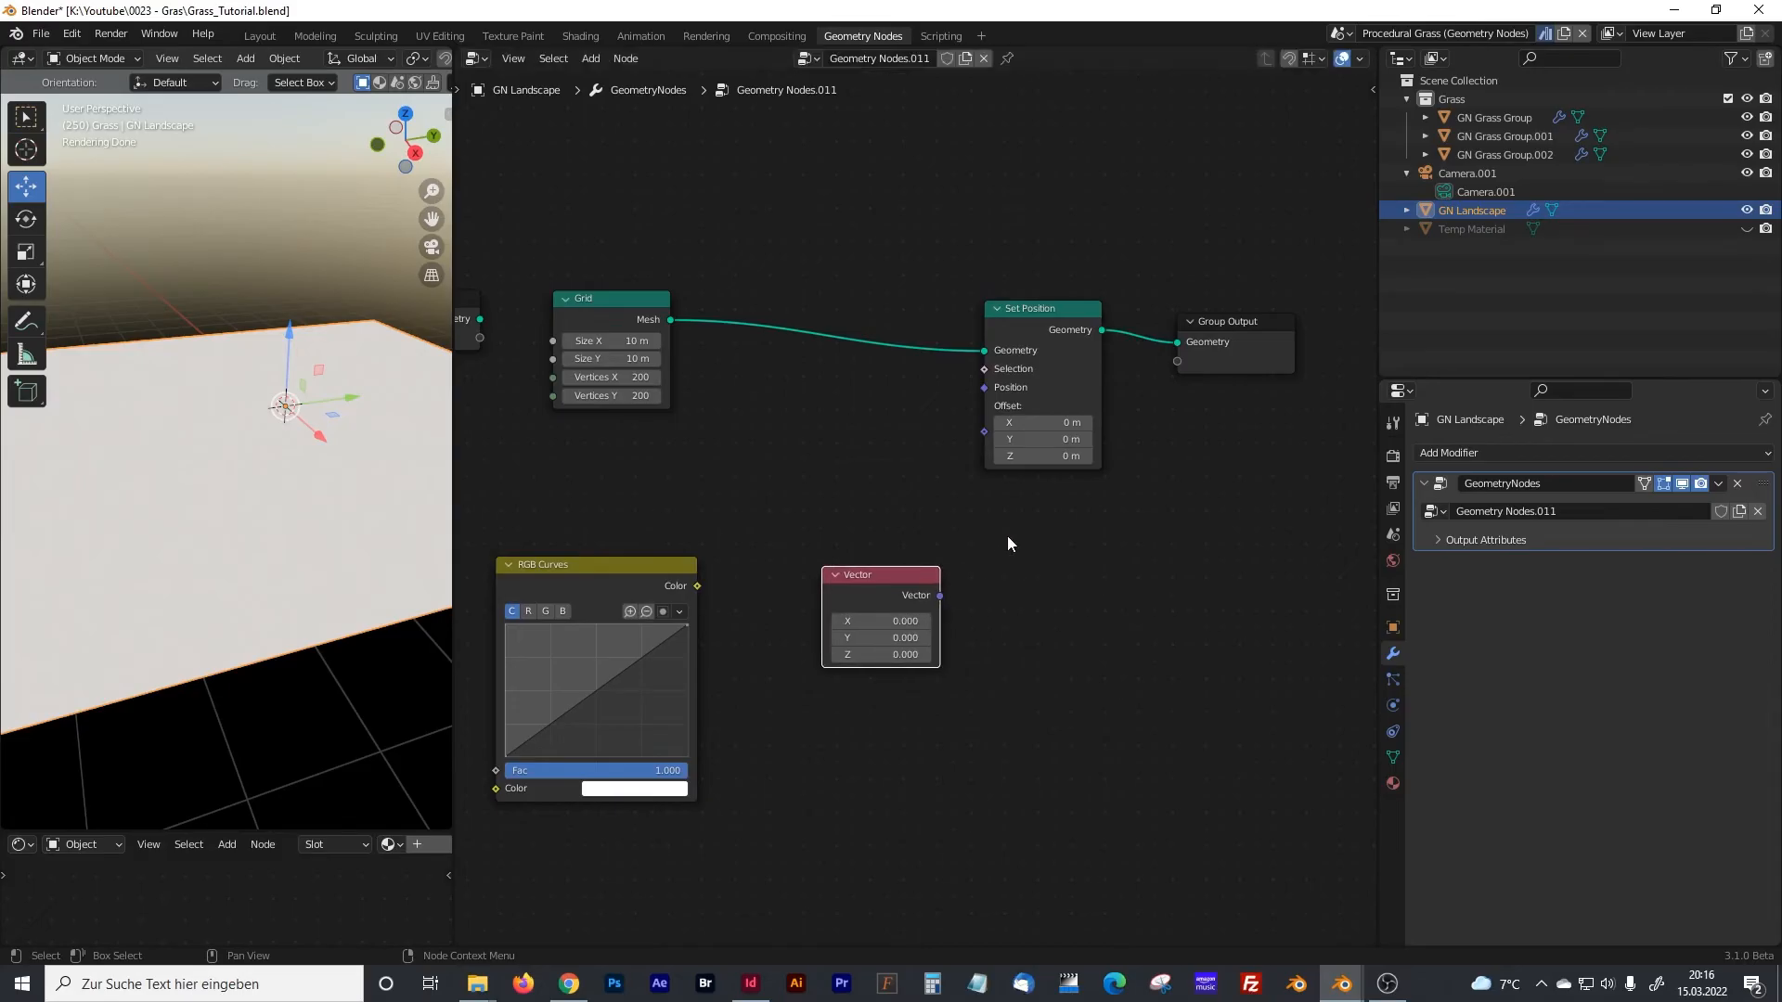
{"action": "key", "text": "x"}
- Add a Vector Math node set to Add beside RGB Curves and move Set Position and Group Output farther away
{"action": "key", "text": "shift+a"}
{"action": "left_click", "coordinate": [882, 558]}
{"action": "type", "text": "vect"}
{"action": "left_click", "coordinate": [916, 618]}
{"action": "left_click", "coordinate": [902, 588]}
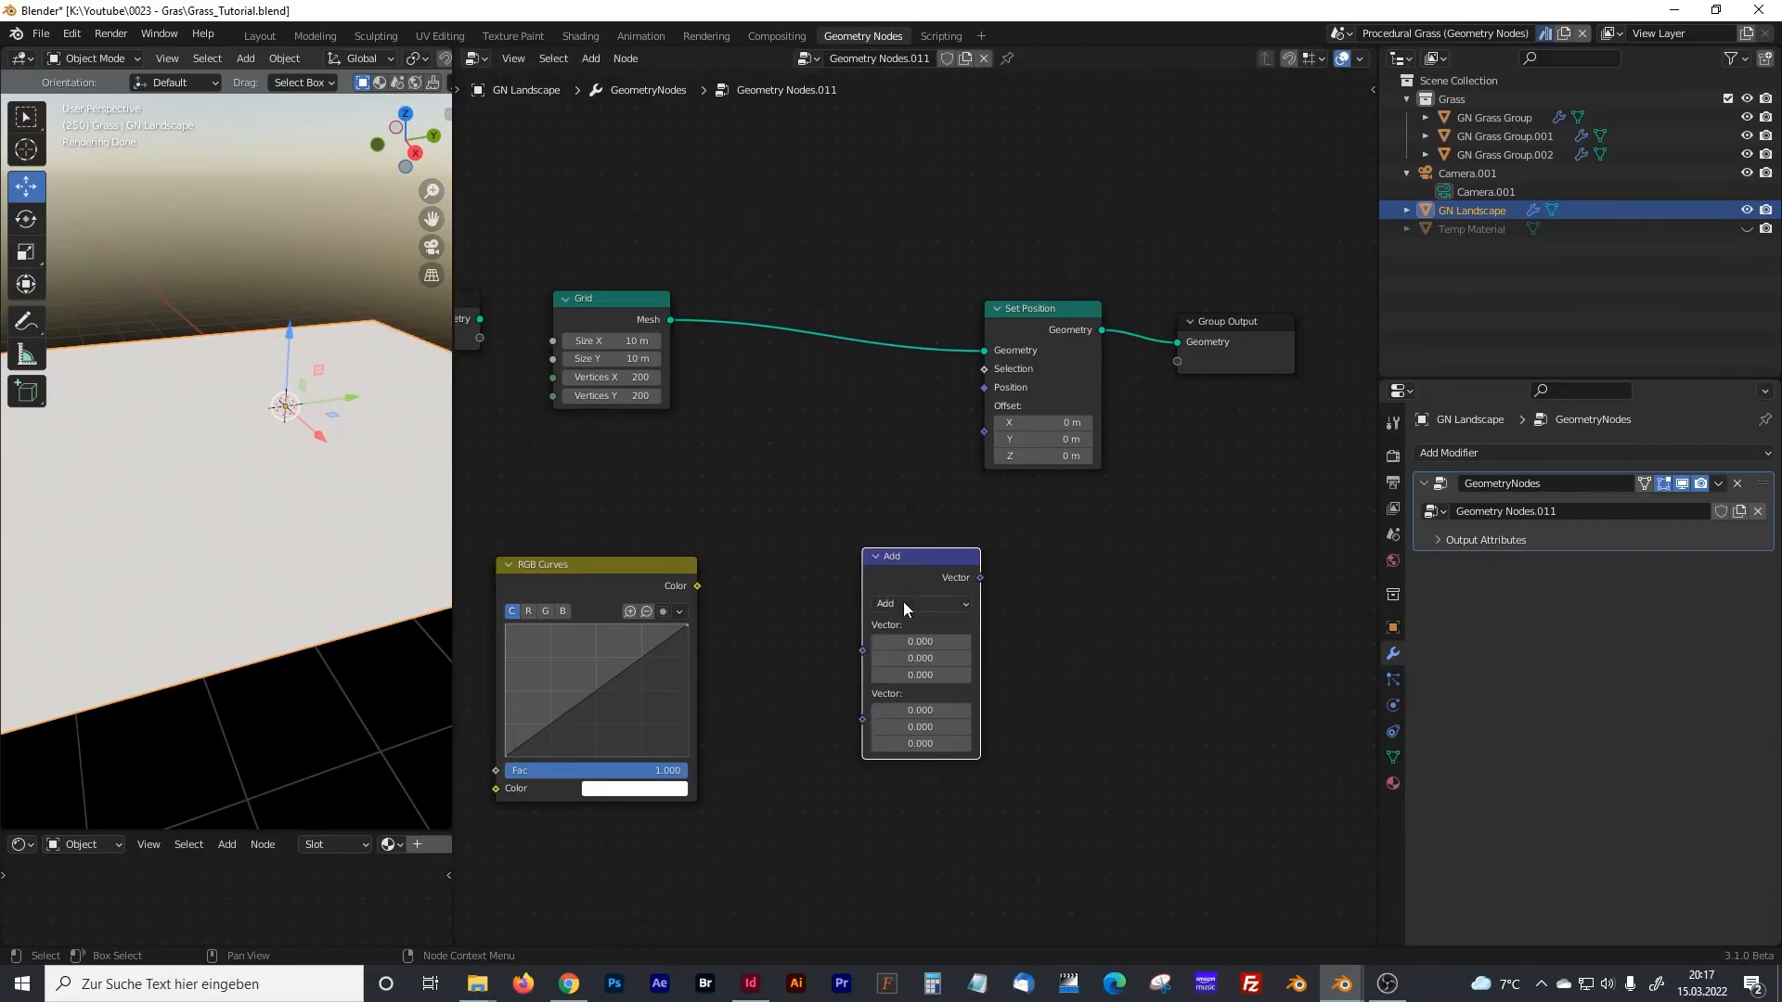
{"action": "left_click_drag", "start_coordinate": [989, 341], "coordinate": [1144, 333]}
{"action": "left_click", "coordinate": [887, 500]}
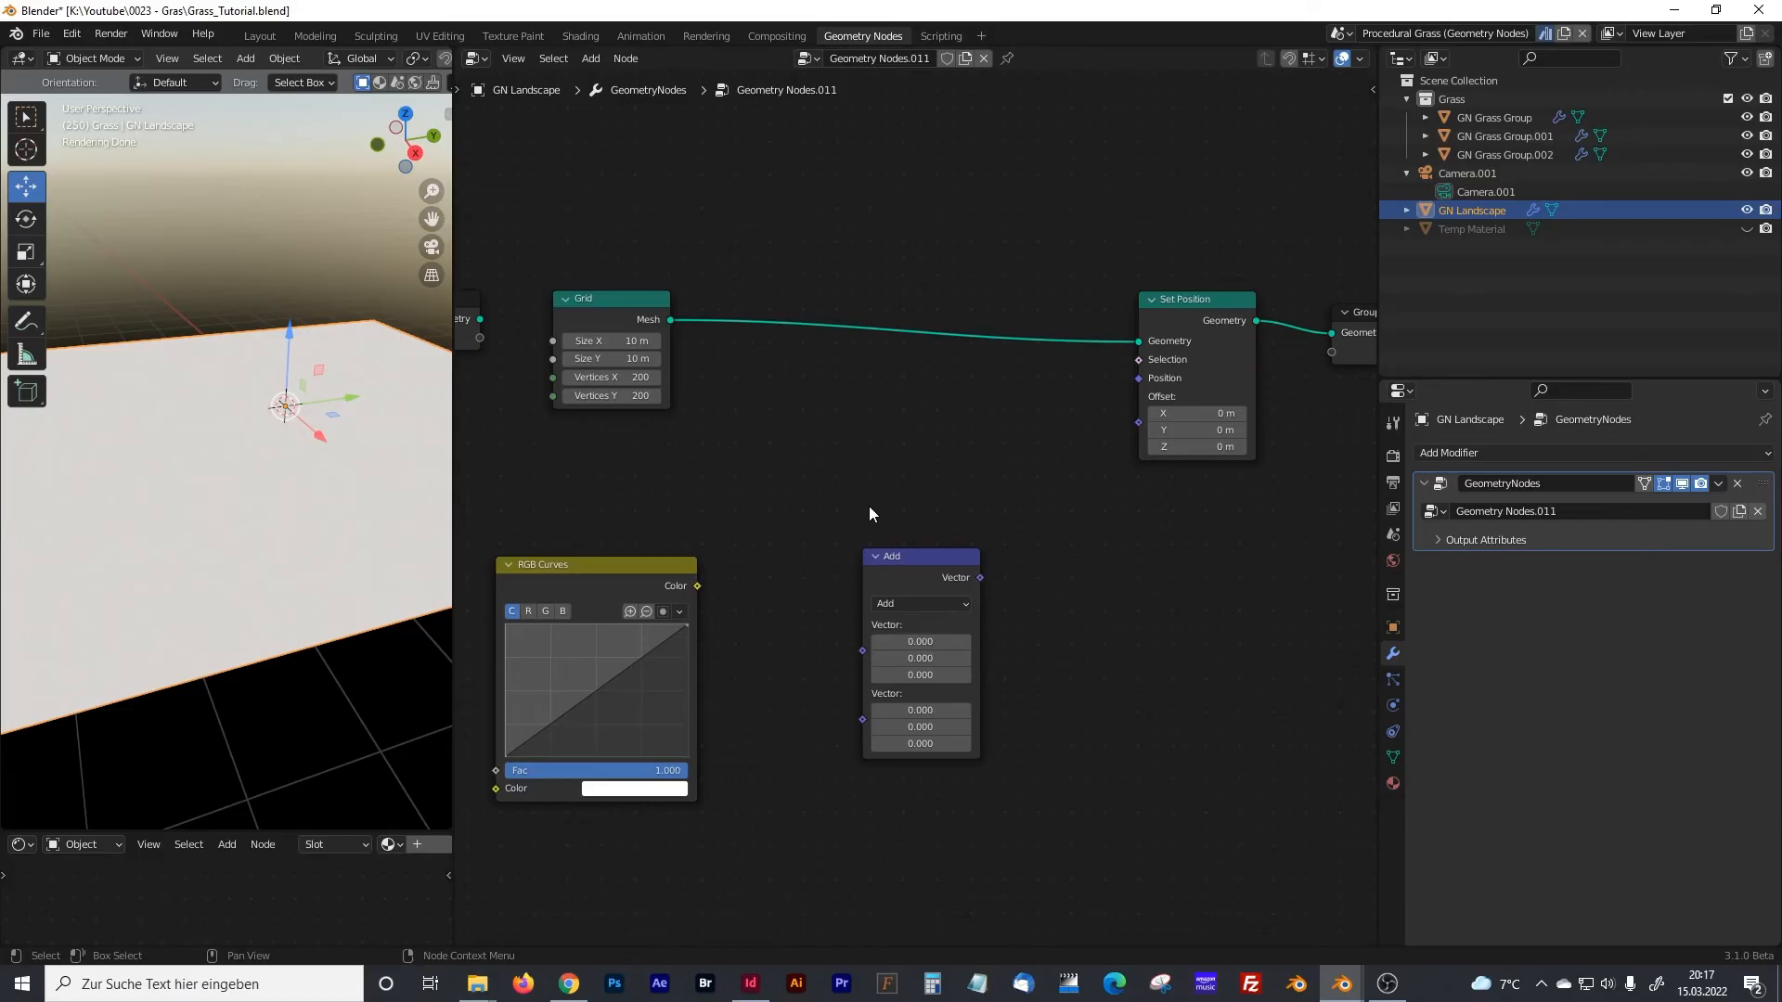
- Move Noise Texture and RGB Curves away from the Add node and place a Position node in the gap
{"action": "middle_click_drag", "start_coordinate": [826, 548], "coordinate": [1037, 499]}
{"action": "left_click_drag", "start_coordinate": [532, 453], "coordinate": [791, 598]}
{"action": "left_click_drag", "start_coordinate": [800, 527], "coordinate": [632, 515]}
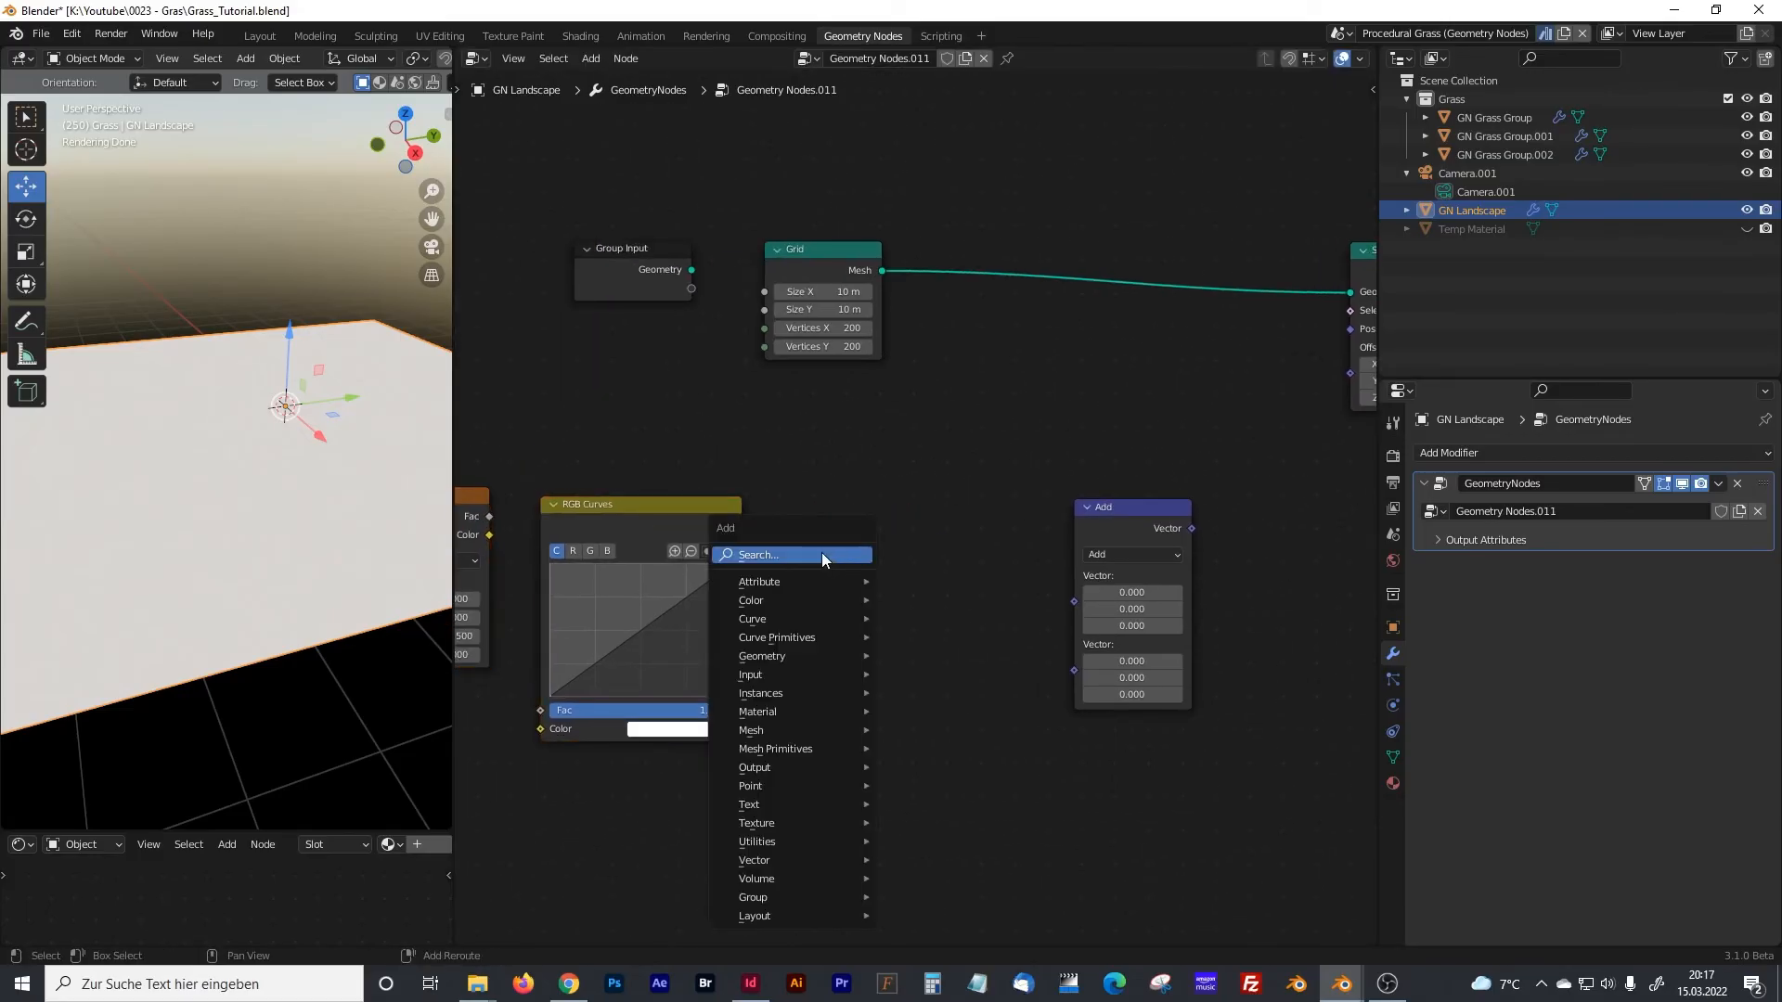
{"action": "left_click", "coordinate": [821, 553]}
{"action": "type", "text": "posc"}
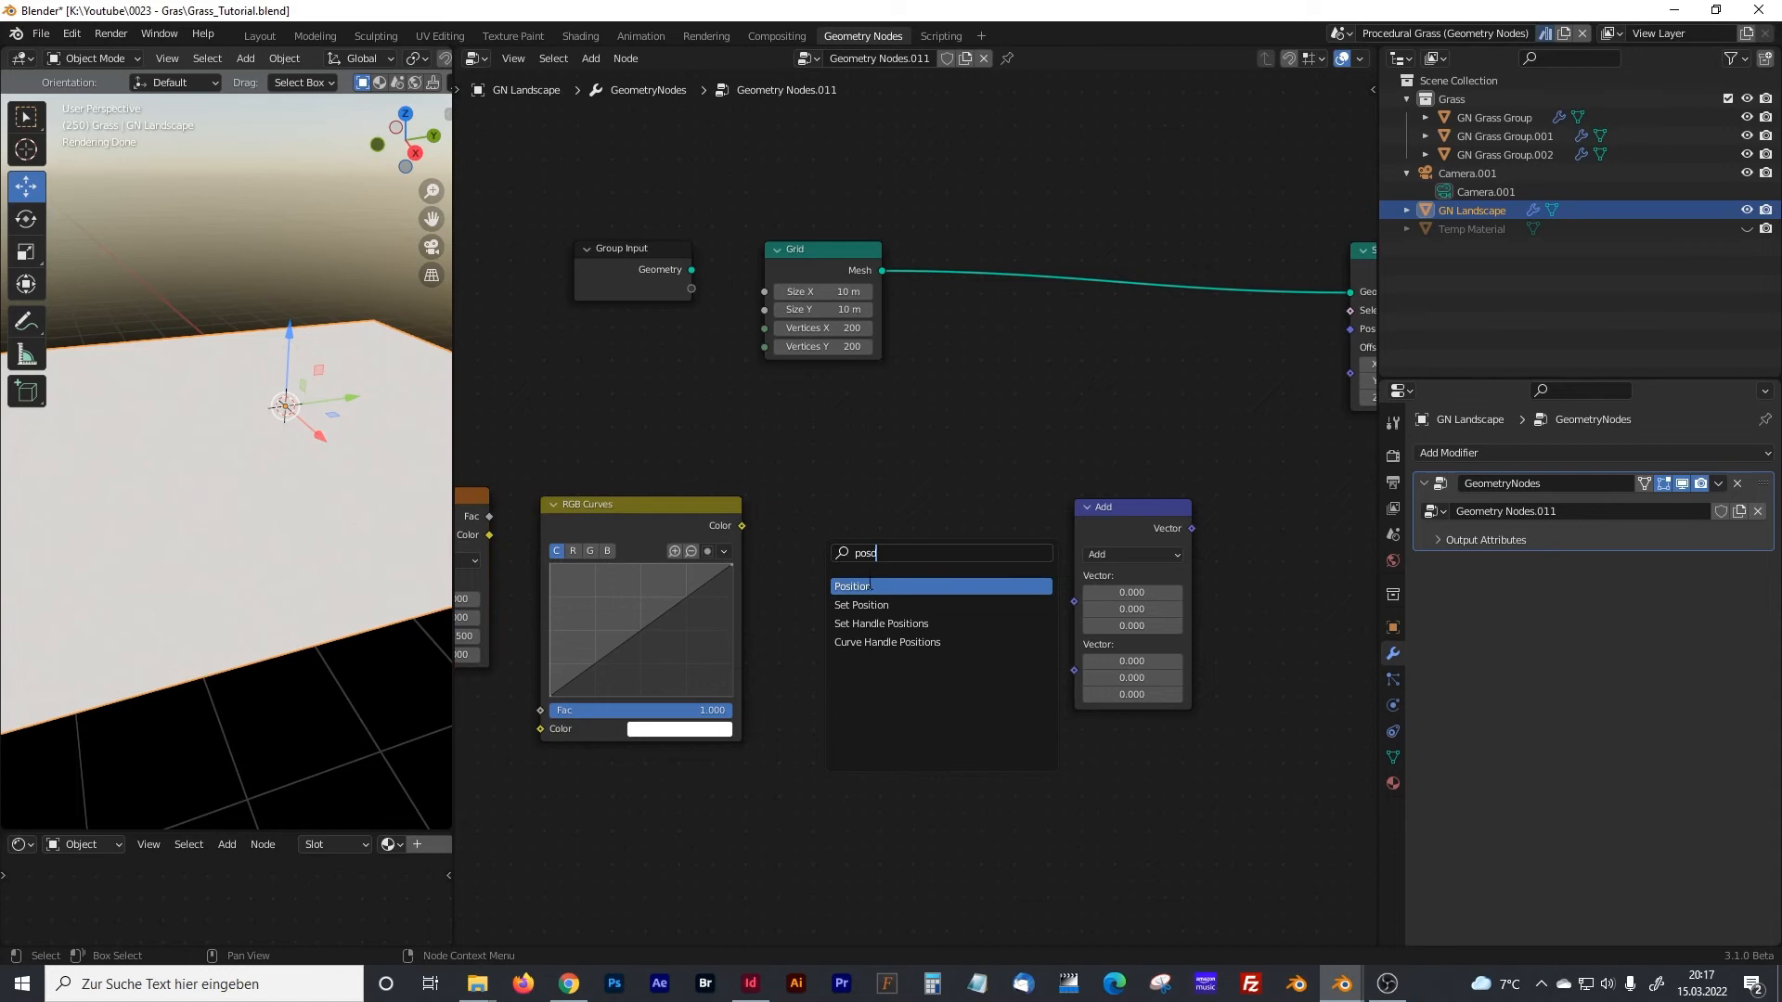
{"action": "left_click", "coordinate": [870, 586]}
- Add a Combine XYZ node beneath the Position node
{"action": "key", "text": "shift+a"}
{"action": "left_click", "coordinate": [865, 583]}
{"action": "type", "text": "combi"}
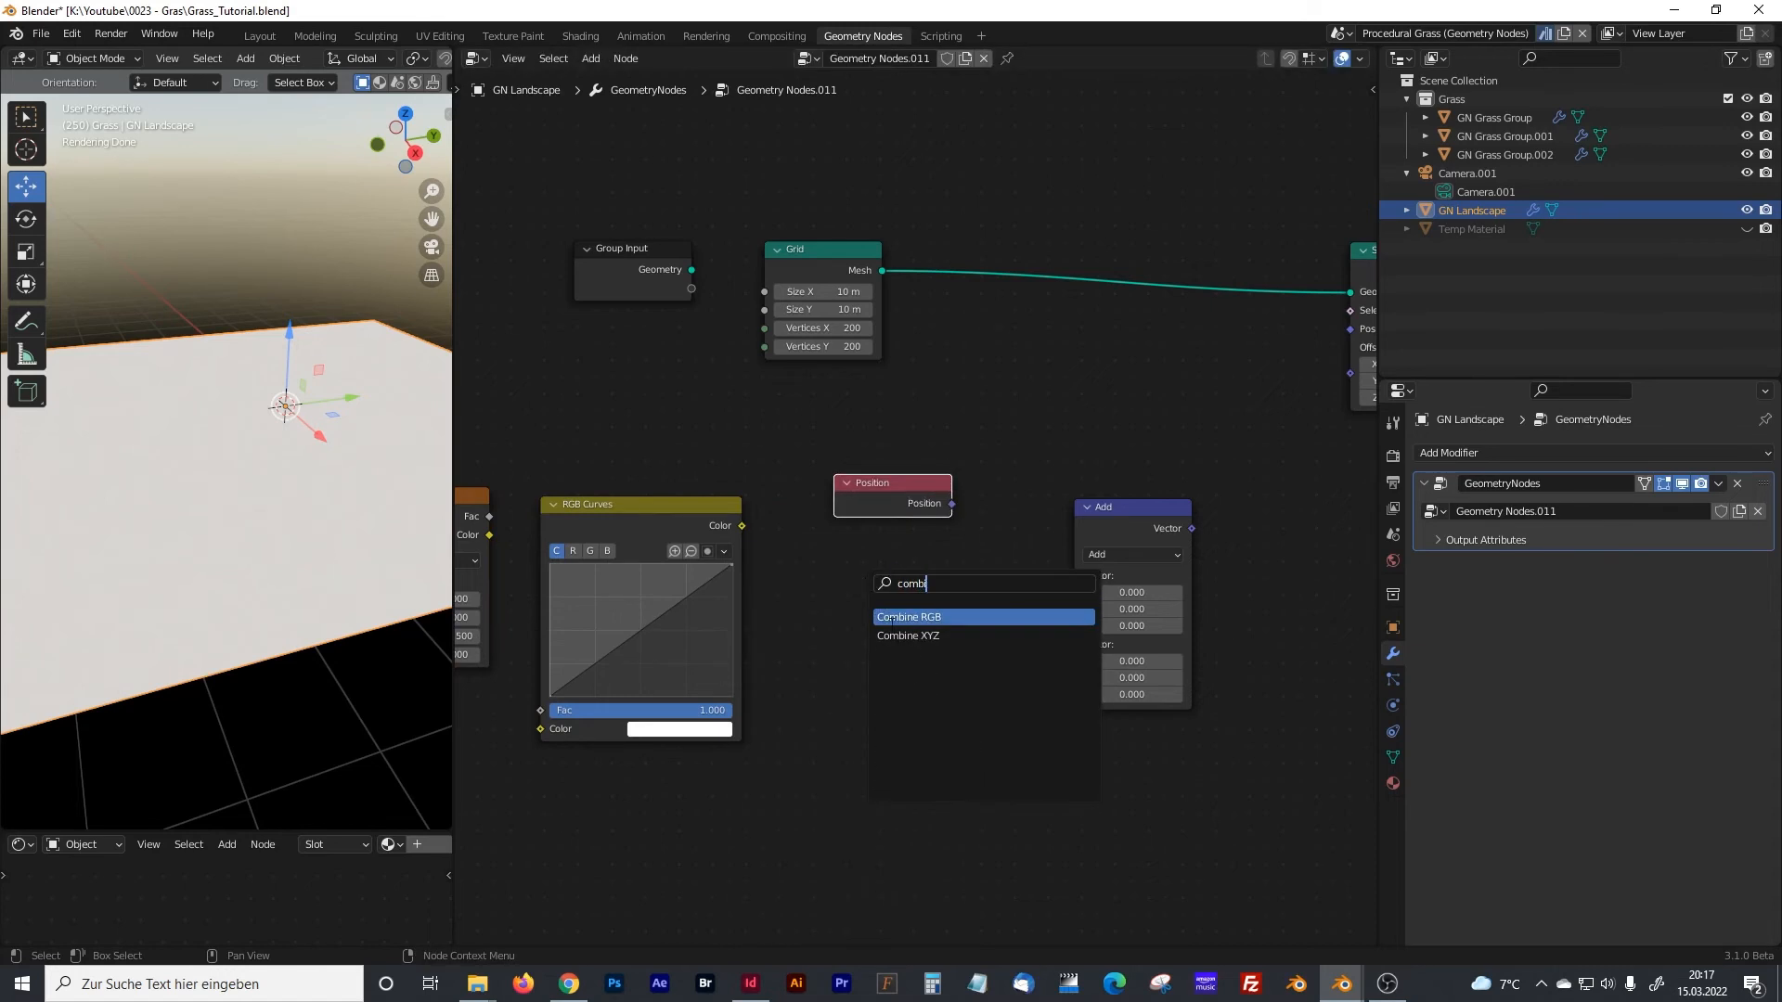
{"action": "left_click", "coordinate": [907, 636]}
{"action": "left_click", "coordinate": [905, 617]}
- Link Noise Texture's Fac through RGB Curves' Color to Combine XYZ's Z and set the noise Scale to 0.1
{"action": "middle_click_drag", "start_coordinate": [511, 524], "coordinate": [702, 508]}
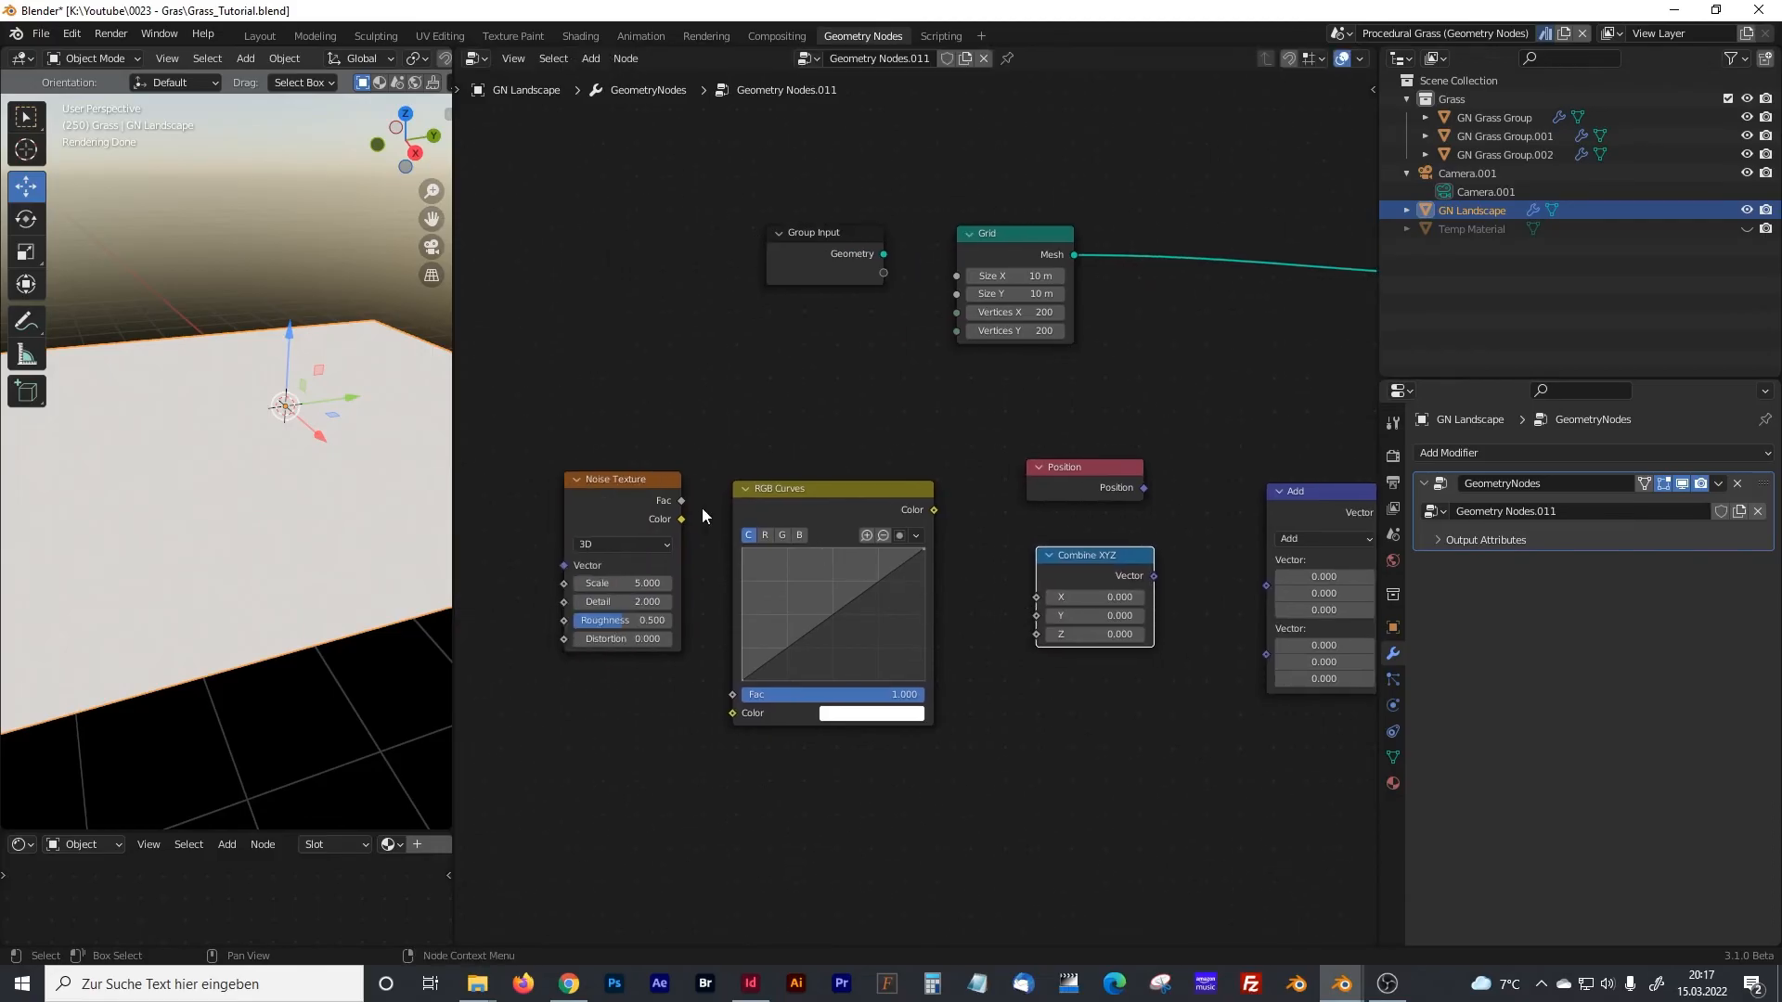
{"action": "left_click_drag", "start_coordinate": [647, 482], "coordinate": [698, 522]}
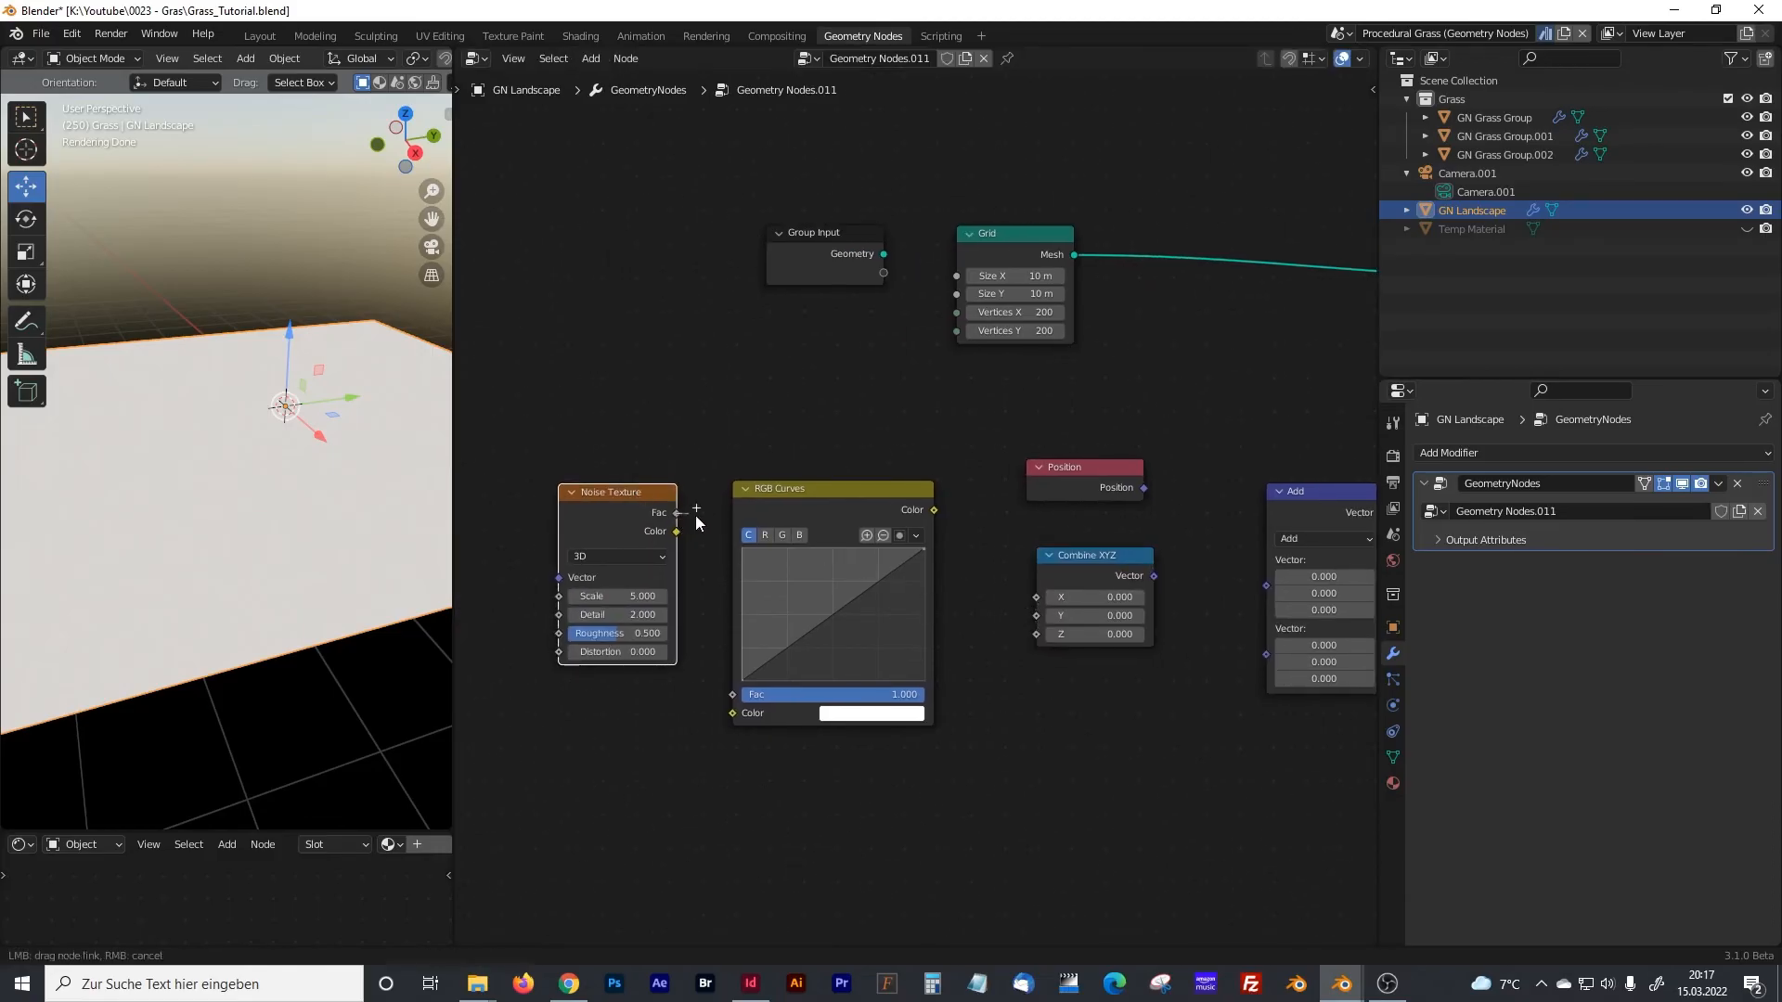
{"action": "left_click_drag", "start_coordinate": [714, 602], "coordinate": [728, 725]}
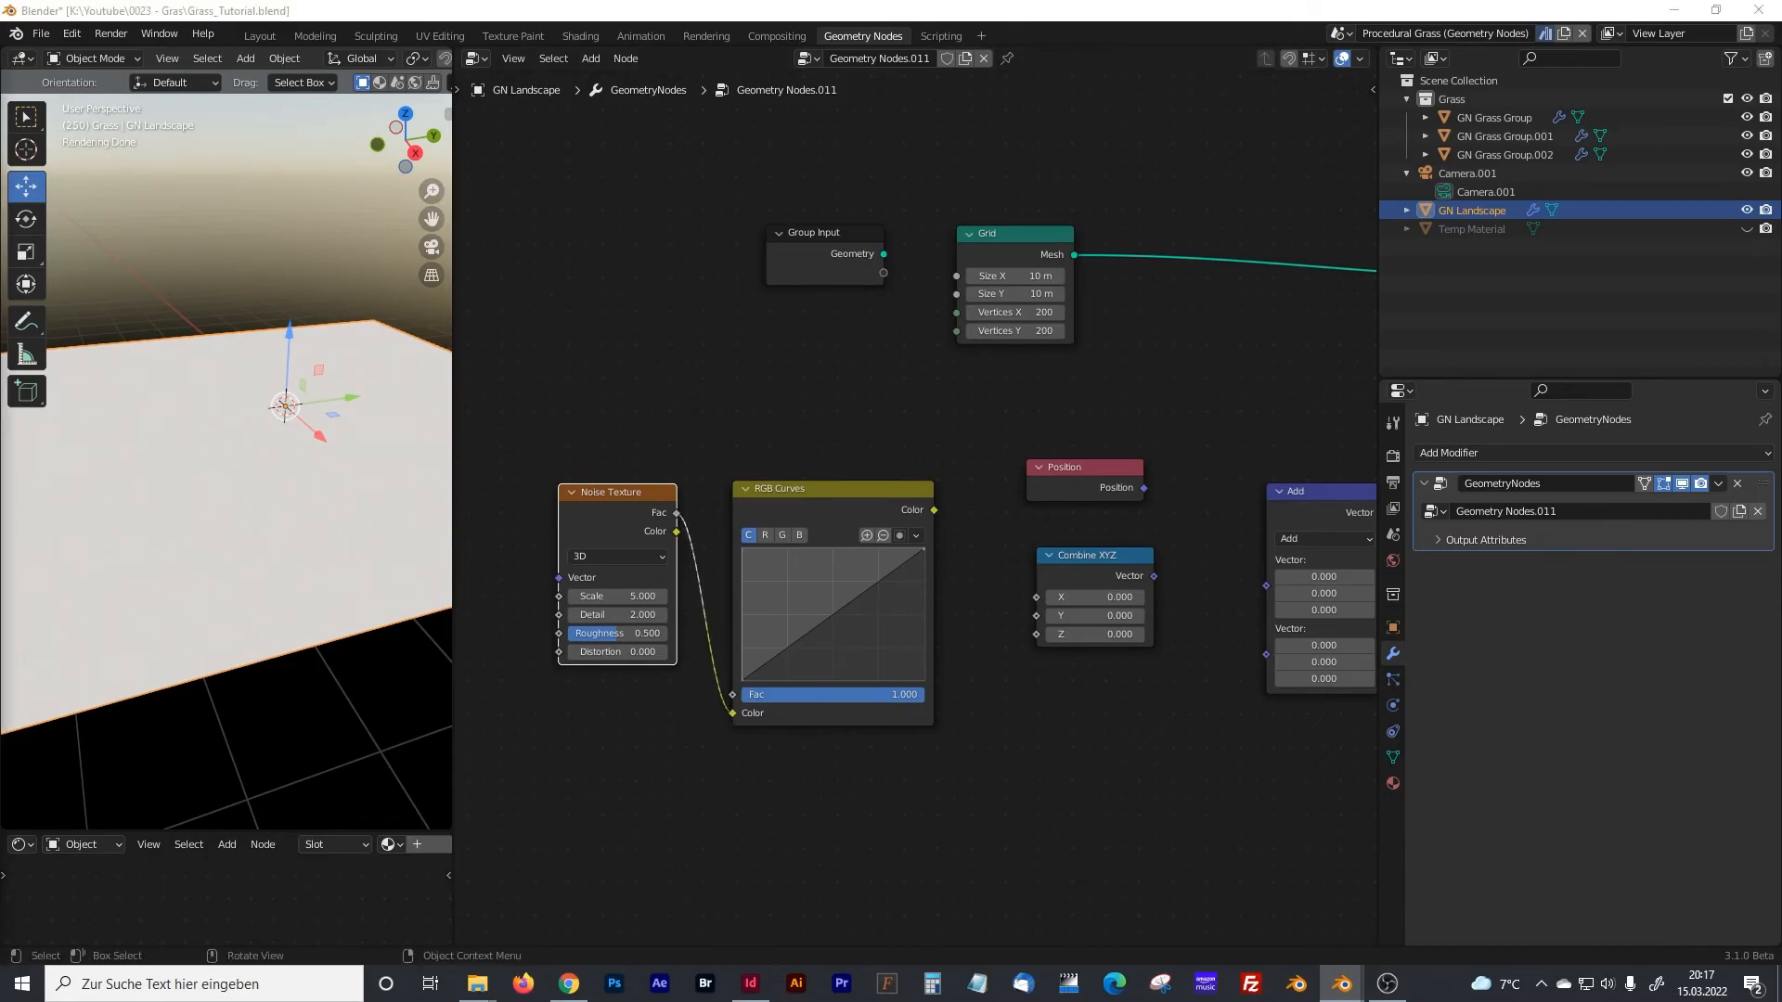
{"action": "double_click", "coordinate": [644, 594]}
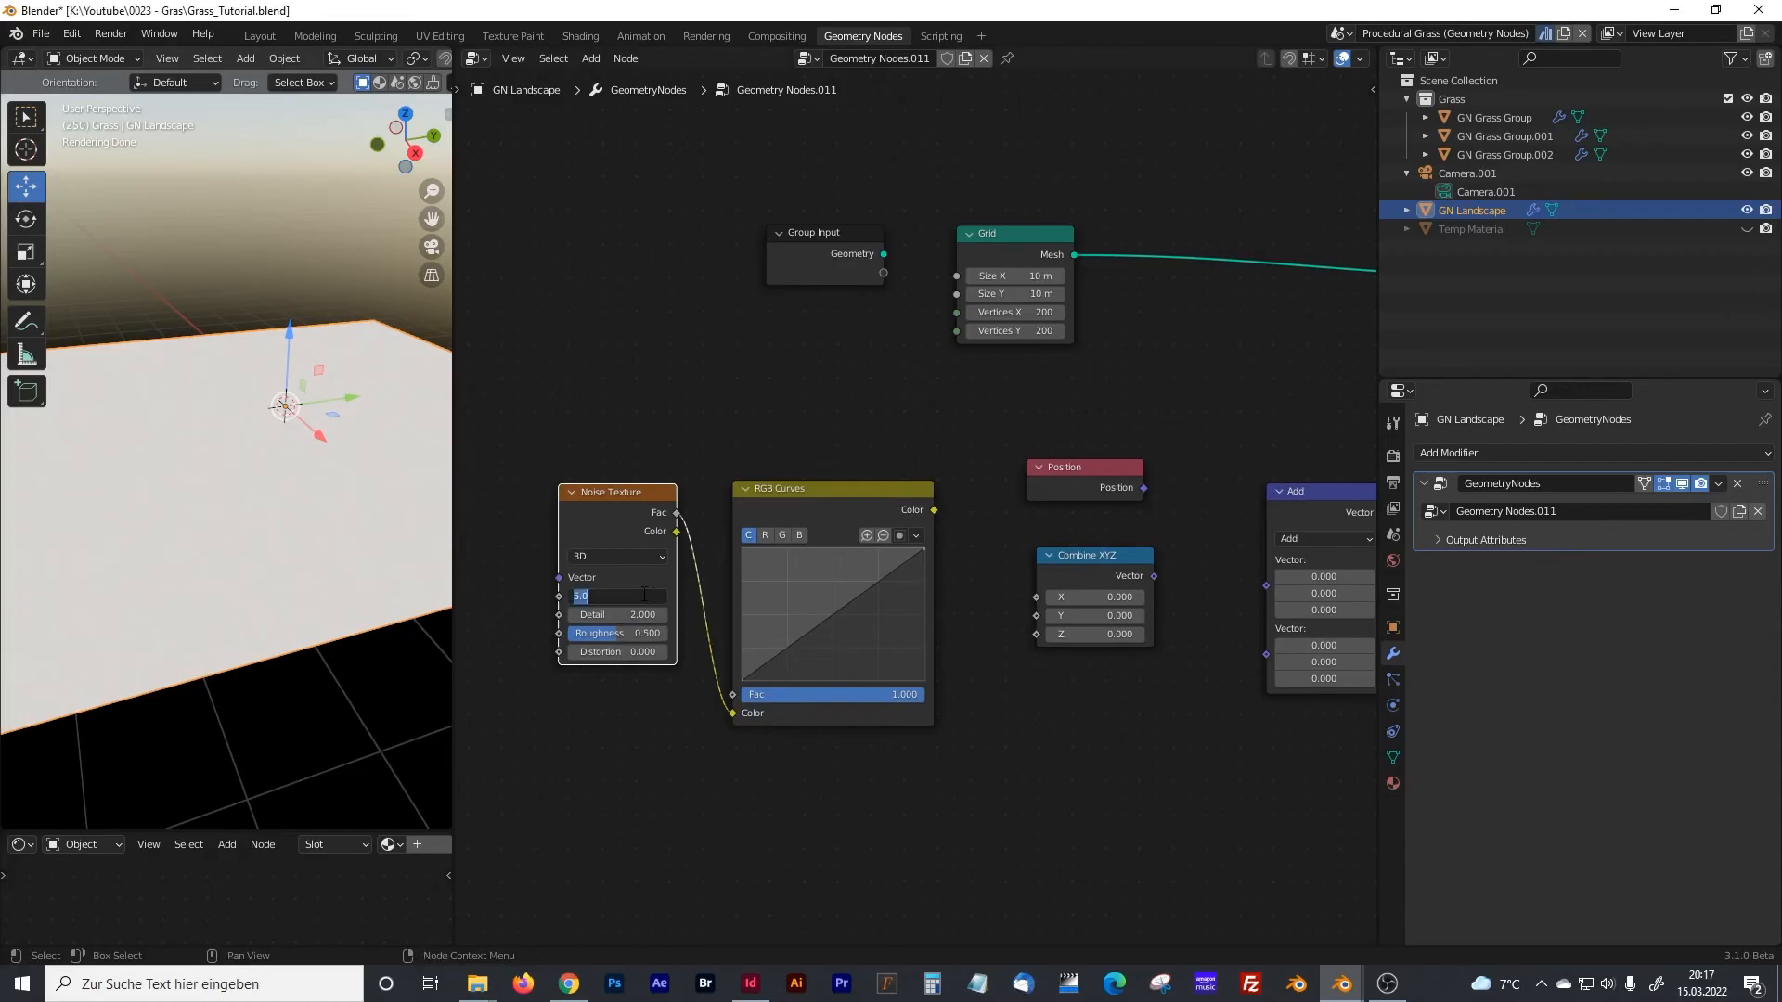
{"action": "type", "text": "0.1"}
{"action": "key", "text": "Return"}
{"action": "middle_click_drag", "start_coordinate": [982, 509], "coordinate": [864, 471]}
{"action": "left_click_drag", "start_coordinate": [816, 471], "coordinate": [920, 599]}
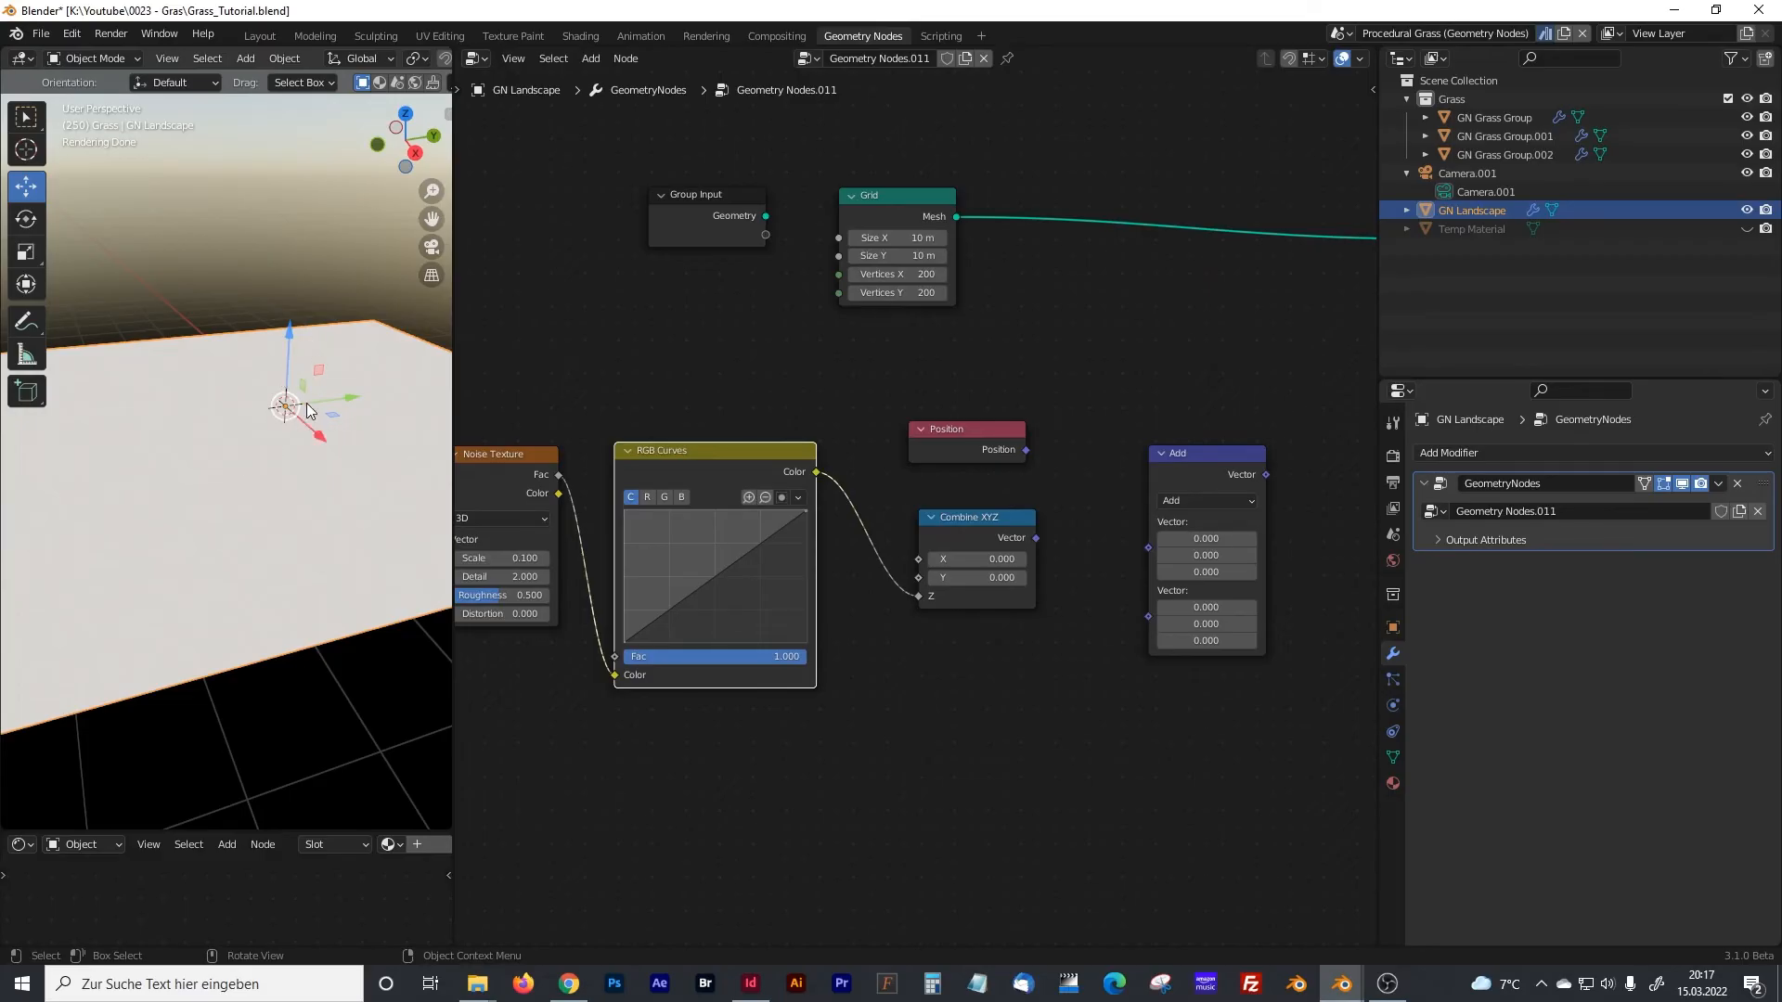
- Link Position and Combine XYZ to the Add node's two vector inputs and its result to Set Position's Offset
{"action": "left_click_drag", "start_coordinate": [946, 431], "coordinate": [956, 440]}
{"action": "middle_click_drag", "start_coordinate": [1040, 460], "coordinate": [899, 457]}
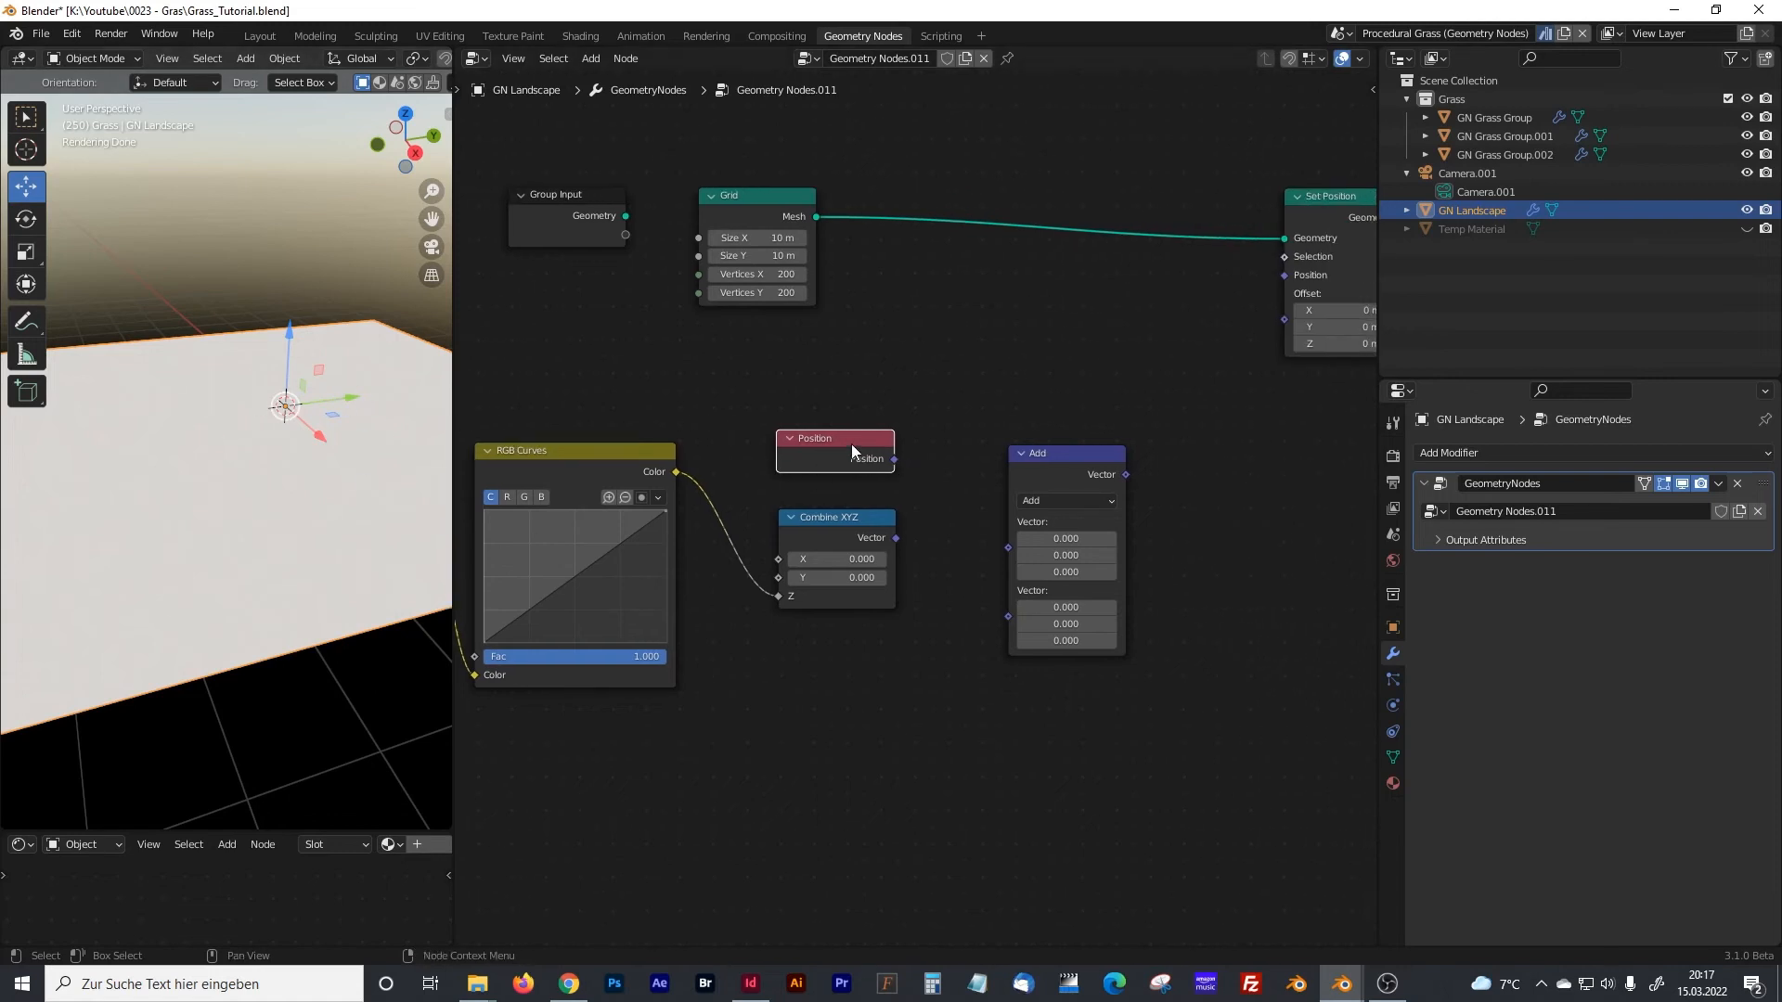
{"action": "left_click_drag", "start_coordinate": [852, 450], "coordinate": [1004, 543]}
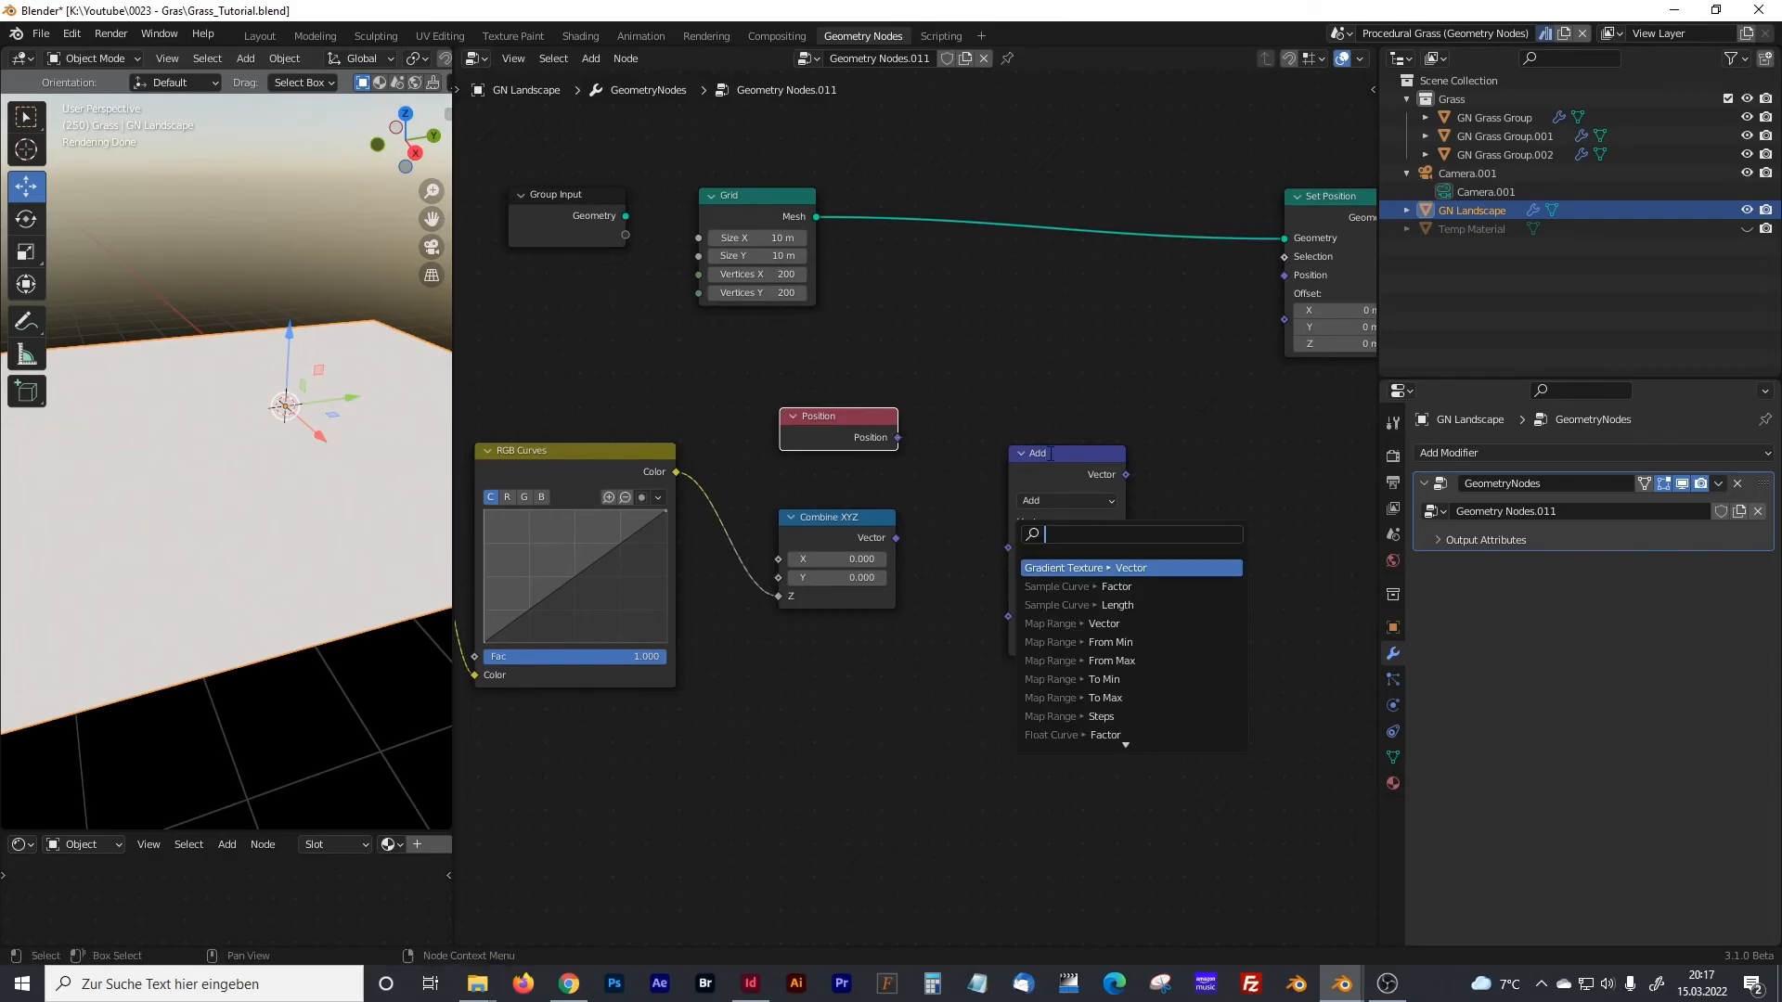
{"action": "left_click_drag", "start_coordinate": [897, 438], "coordinate": [1010, 545]}
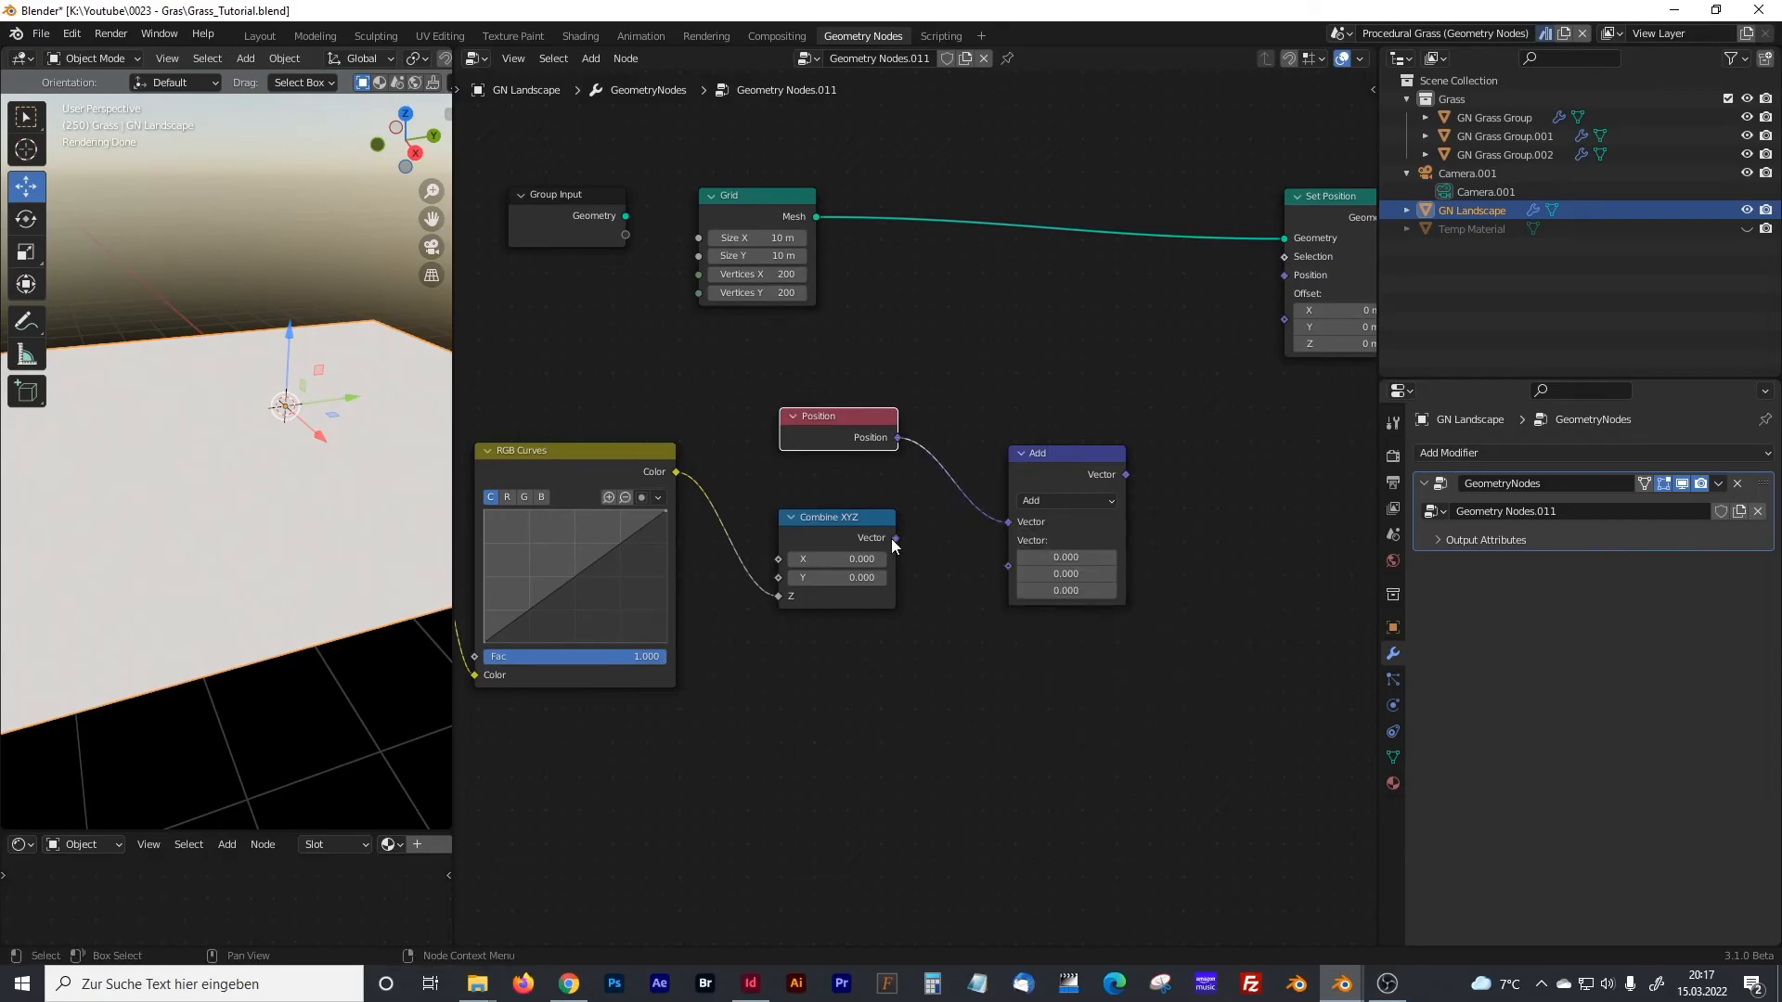
{"action": "left_click", "coordinate": [892, 538]}
{"action": "left_click_drag", "start_coordinate": [895, 539], "coordinate": [1011, 565]}
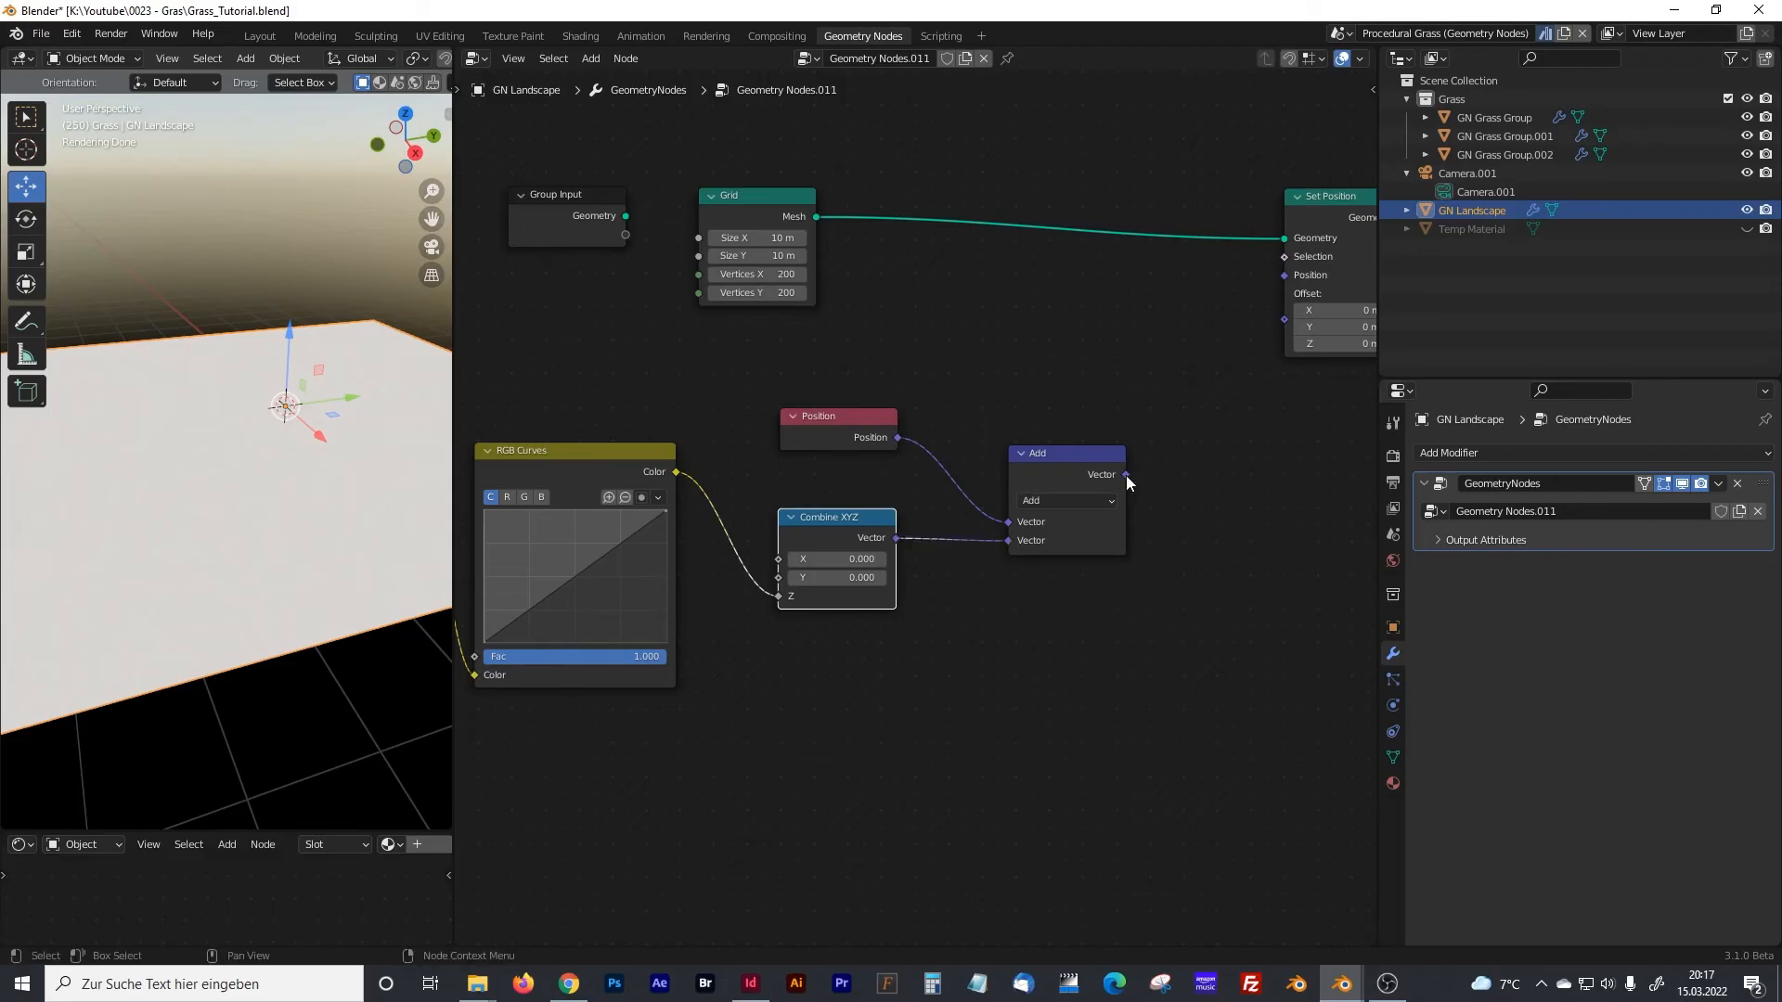
{"action": "left_click", "coordinate": [1126, 476]}
{"action": "left_click_drag", "start_coordinate": [1125, 475], "coordinate": [1282, 299]}
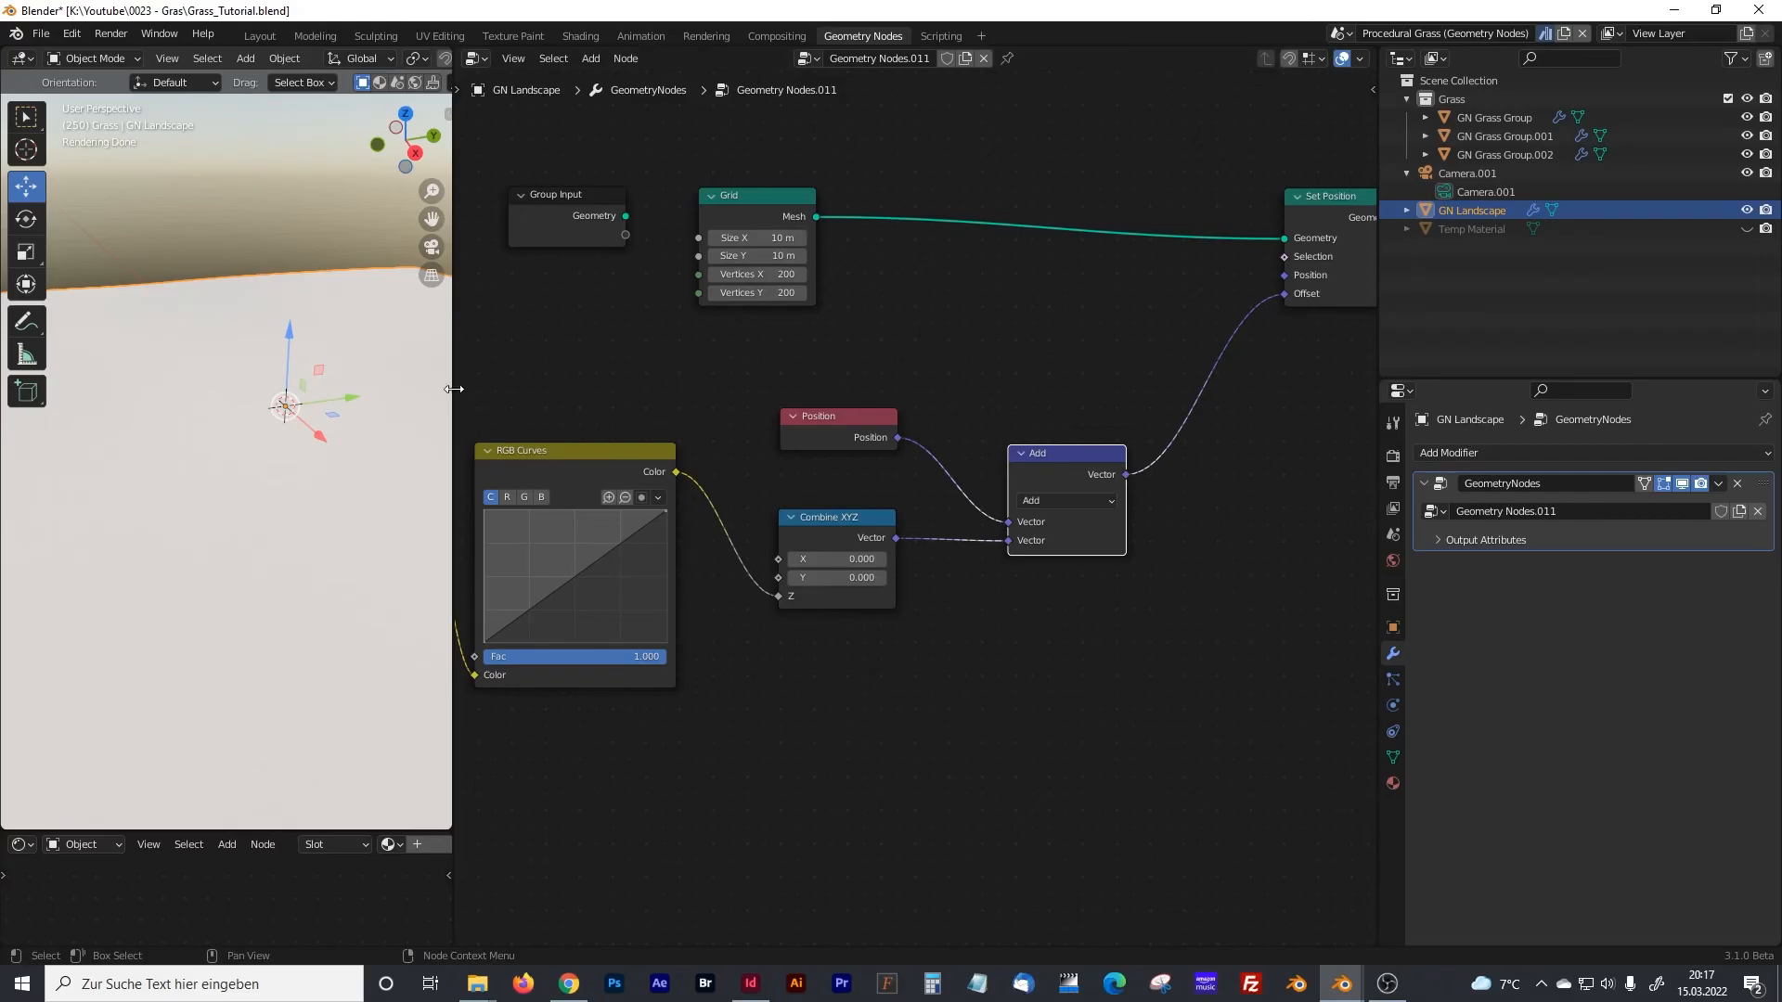
- Switch the viewport to solid shading to view the landscape surface
{"action": "left_click_drag", "start_coordinate": [454, 391], "coordinate": [685, 392]}
{"action": "left_click", "coordinate": [690, 118]}
{"action": "left_click_drag", "start_coordinate": [688, 119], "coordinate": [787, 122]}
{"action": "left_click", "coordinate": [716, 59]}
{"action": "mouse_move", "coordinate": [683, 130]}
{"action": "middle_mouse_down"}
{"action": "mouse_move", "coordinate": [604, 275]}
{"action": "mouse_move", "coordinate": [471, 308]}
{"action": "mouse_move", "coordinate": [497, 340]}
{"action": "middle_mouse_up"}
{"action": "left_click_drag", "start_coordinate": [787, 380], "coordinate": [524, 388]}
- Reshape the RGB Curves curve into a wave with added control points, placing one at 0.2954, 0.4812
{"action": "middle_click_drag", "start_coordinate": [657, 389], "coordinate": [963, 358]}
{"action": "mouse_move", "coordinate": [957, 521]}
{"action": "left_mouse_down"}
{"action": "mouse_move", "coordinate": [968, 535]}
{"action": "mouse_move", "coordinate": [938, 533]}
{"action": "mouse_move", "coordinate": [934, 513]}
{"action": "left_mouse_up"}
{"action": "mouse_move", "coordinate": [877, 529]}
{"action": "left_mouse_down"}
{"action": "mouse_move", "coordinate": [900, 543]}
{"action": "mouse_move", "coordinate": [878, 548]}
{"action": "left_mouse_up"}
{"action": "middle_click_drag", "start_coordinate": [394, 383], "coordinate": [302, 402]}
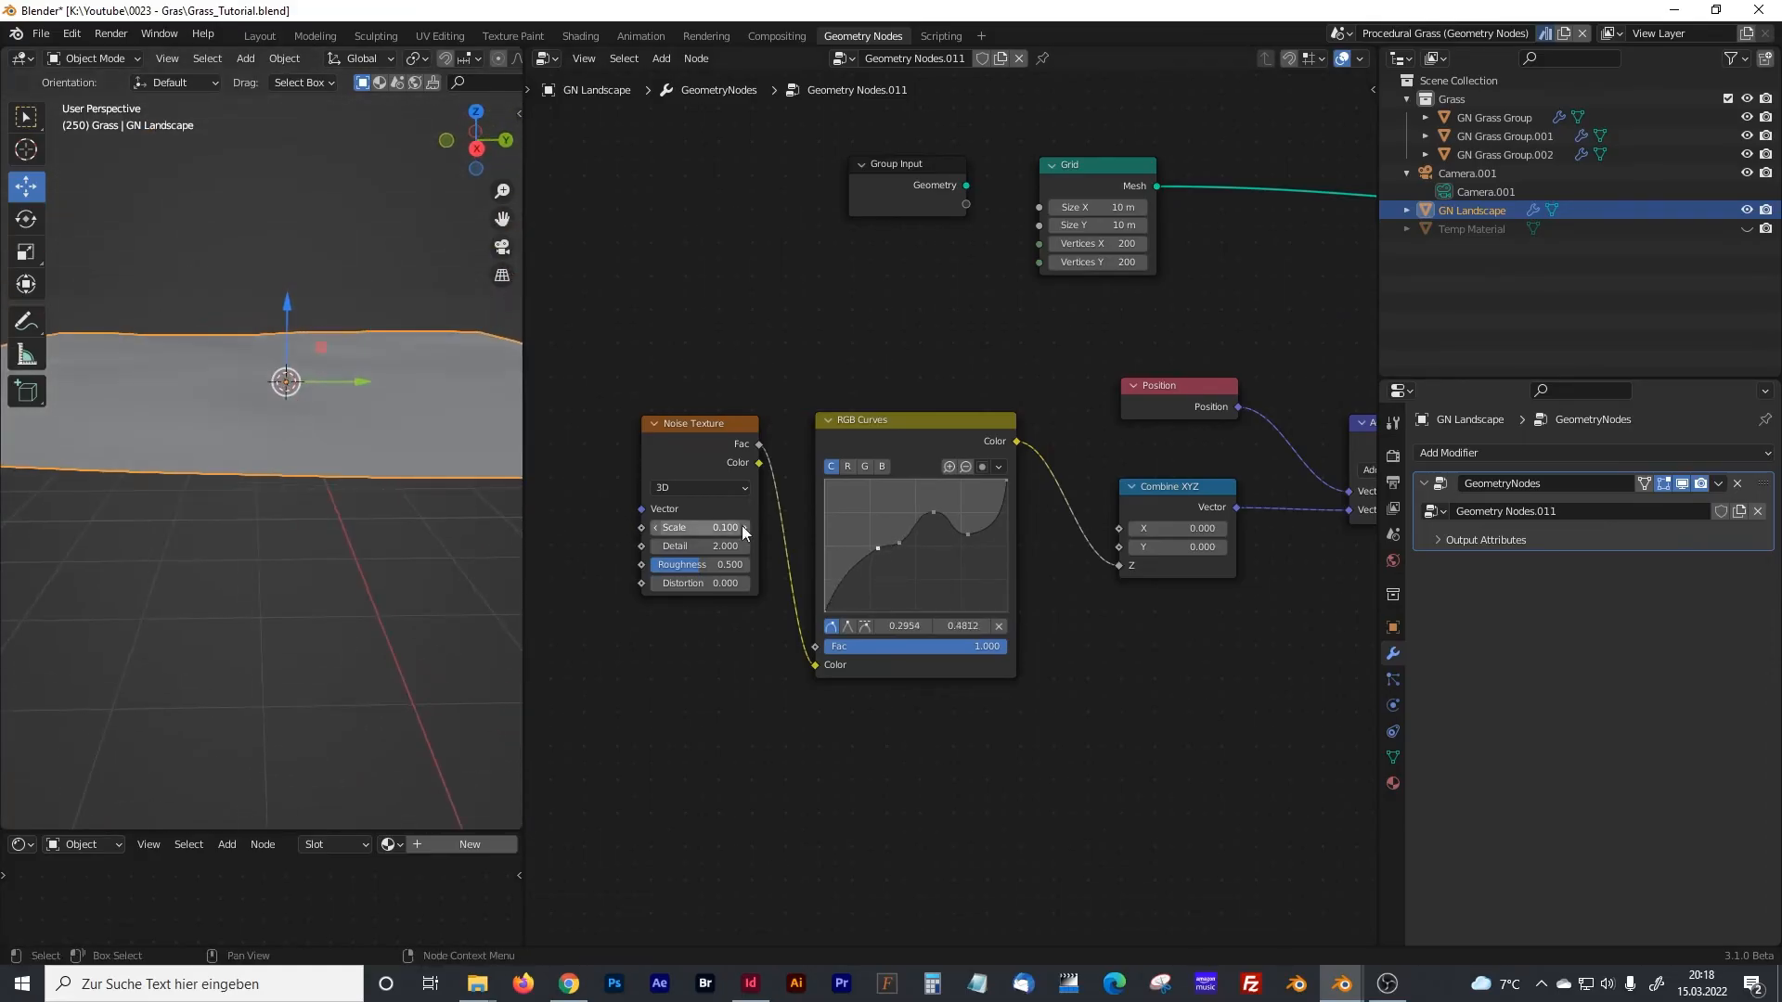
- Set the RGB Curves Fac to 3
{"action": "left_click", "coordinate": [982, 642]}
{"action": "type", "text": "3"}
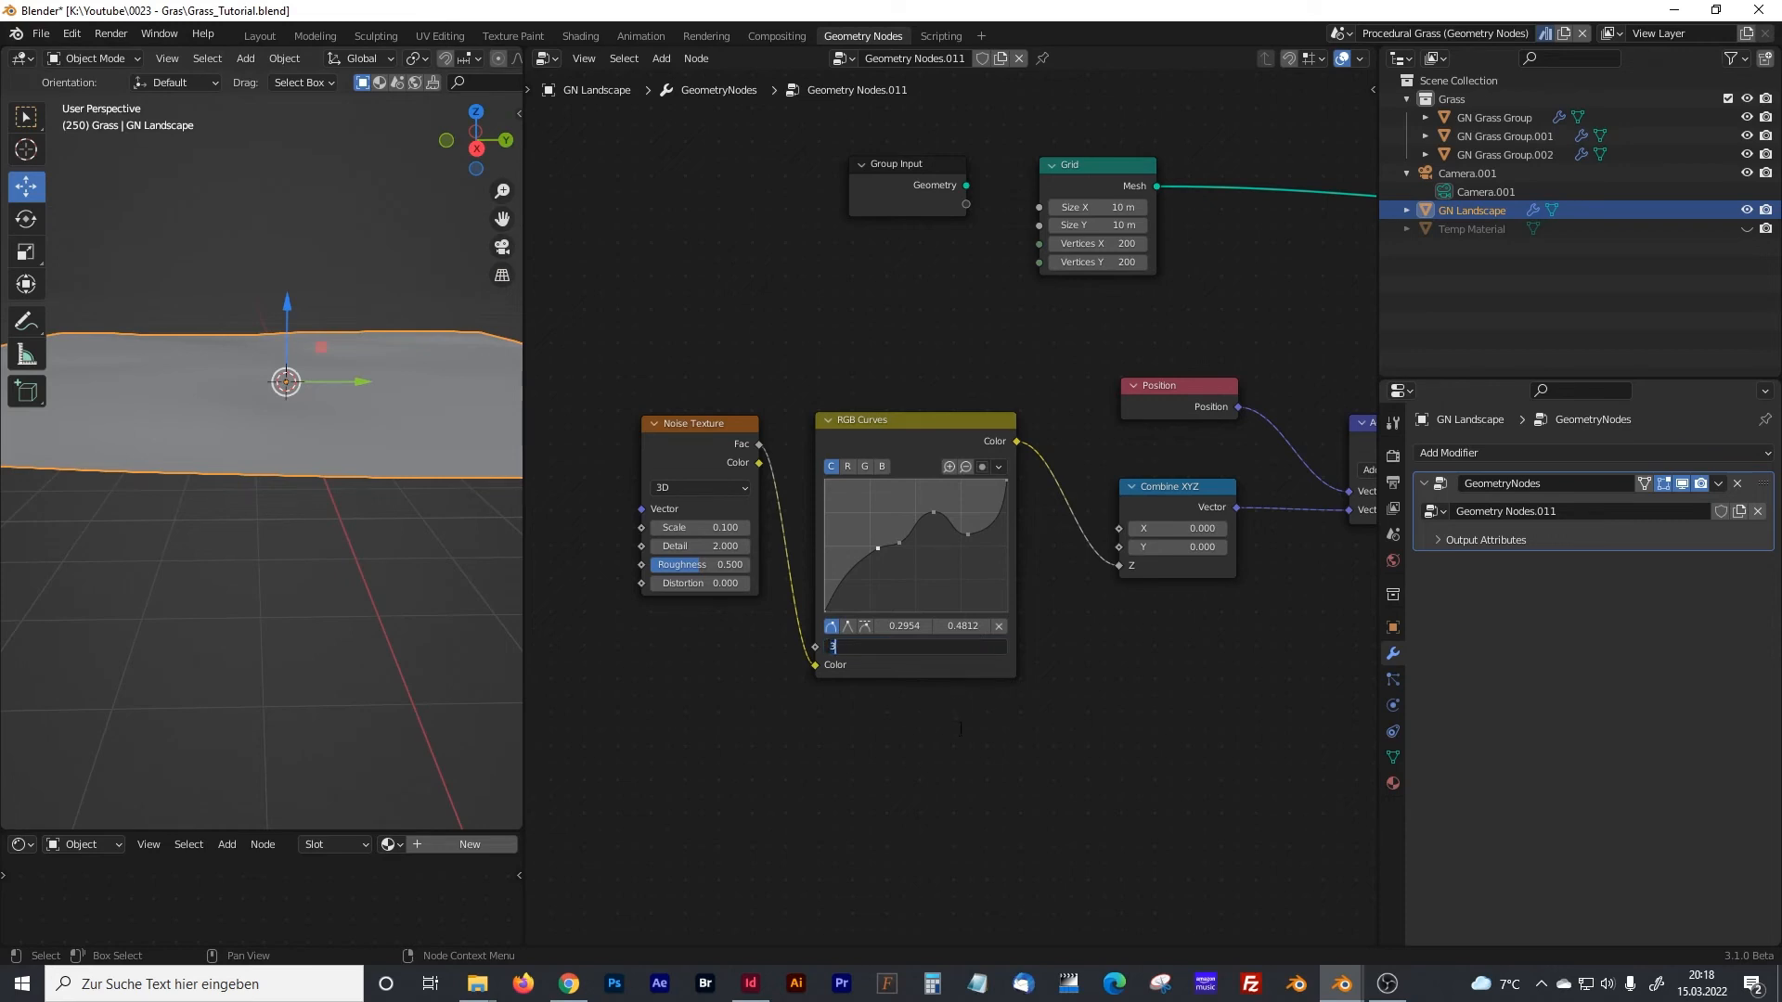
{"action": "key", "text": "Return"}
{"action": "mouse_move", "coordinate": [301, 432]}
{"action": "middle_mouse_down"}
{"action": "mouse_move", "coordinate": [320, 497]}
{"action": "mouse_move", "coordinate": [293, 457]}
{"action": "middle_mouse_up"}
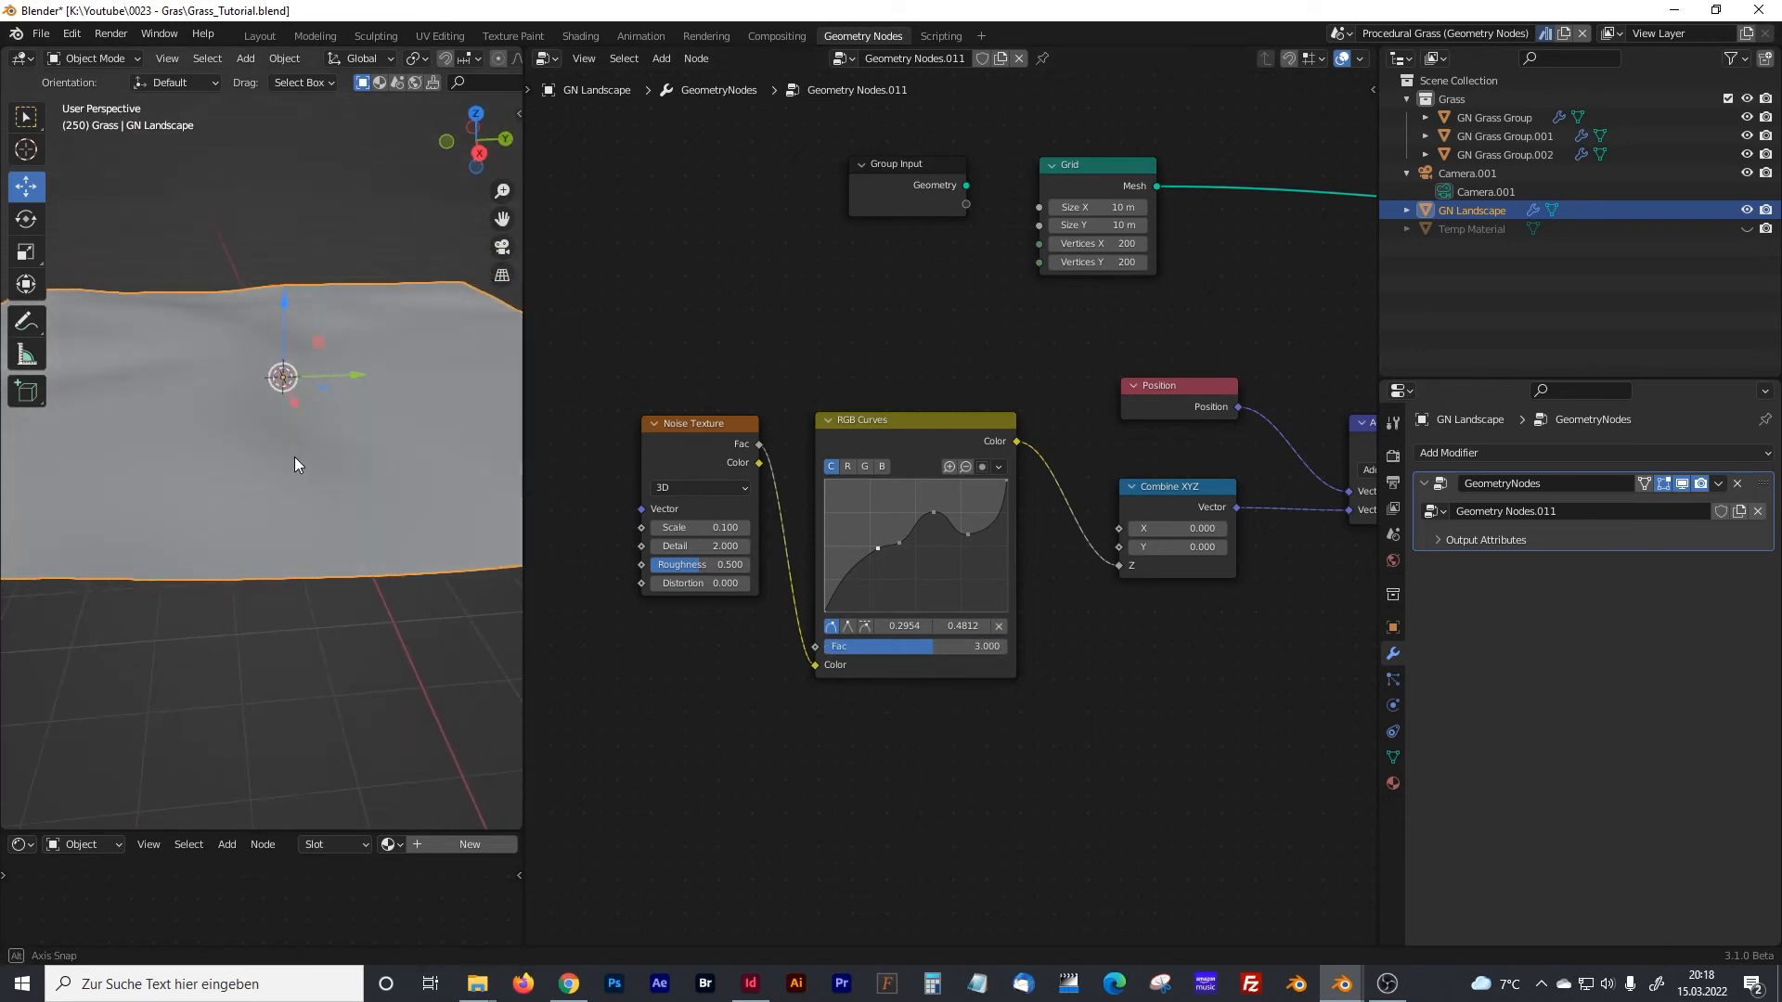
{"action": "left_click", "coordinate": [976, 647]}
{"action": "type", "text": "3"}
{"action": "key", "text": "Return"}
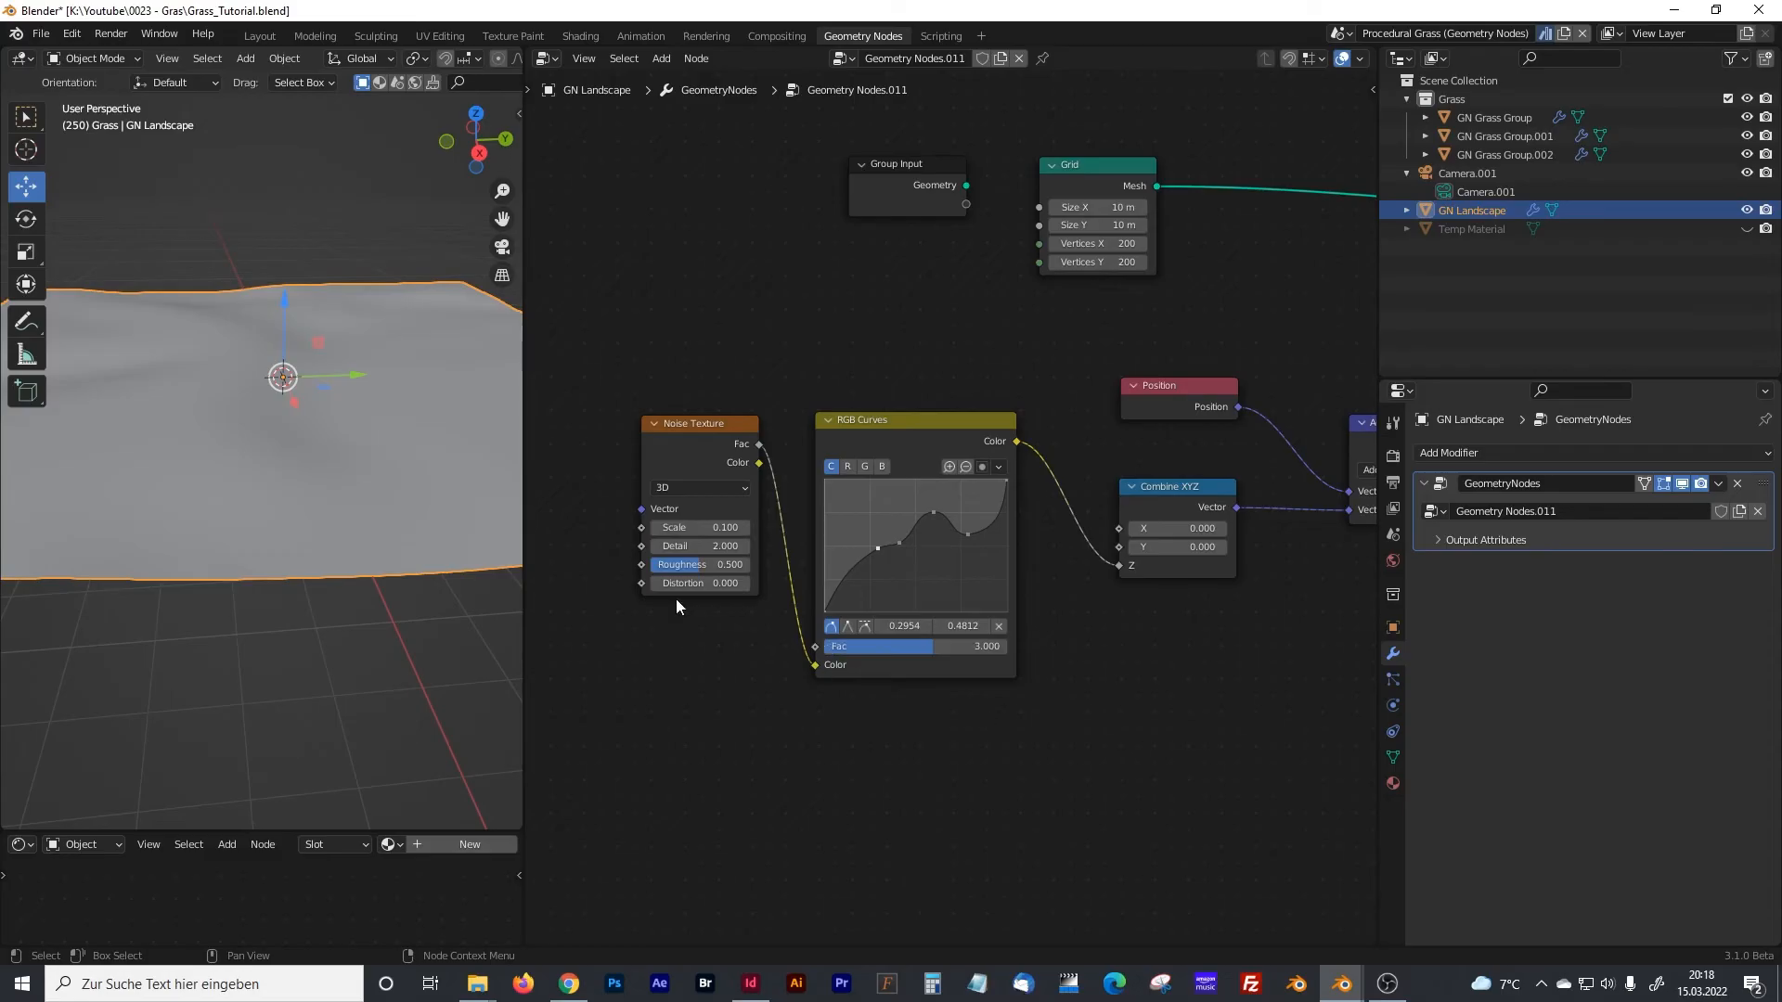
- Try a lower Scale value on the Noise Texture node
{"action": "left_click", "coordinate": [724, 528]}
{"action": "type", "text": "0.1"}
{"action": "key", "text": "BackSpace"}
{"action": "type", "text": "08"}
{"action": "key", "text": "Return"}
- Set the Noise Texture's Scale to 0.2 and inspect the terrain's bumps from several angles
{"action": "left_click", "coordinate": [743, 527]}
{"action": "left_click", "coordinate": [711, 526]}
{"action": "key", "text": "BackSpace"}
{"action": "key", "text": "BackSpace"}
{"action": "type", "text": "2"}
{"action": "key", "text": "Return"}
{"action": "middle_click_drag", "start_coordinate": [482, 487], "coordinate": [340, 427]}
{"action": "left_click_drag", "start_coordinate": [523, 359], "coordinate": [553, 362]}
{"action": "middle_click_drag", "start_coordinate": [483, 427], "coordinate": [309, 456]}
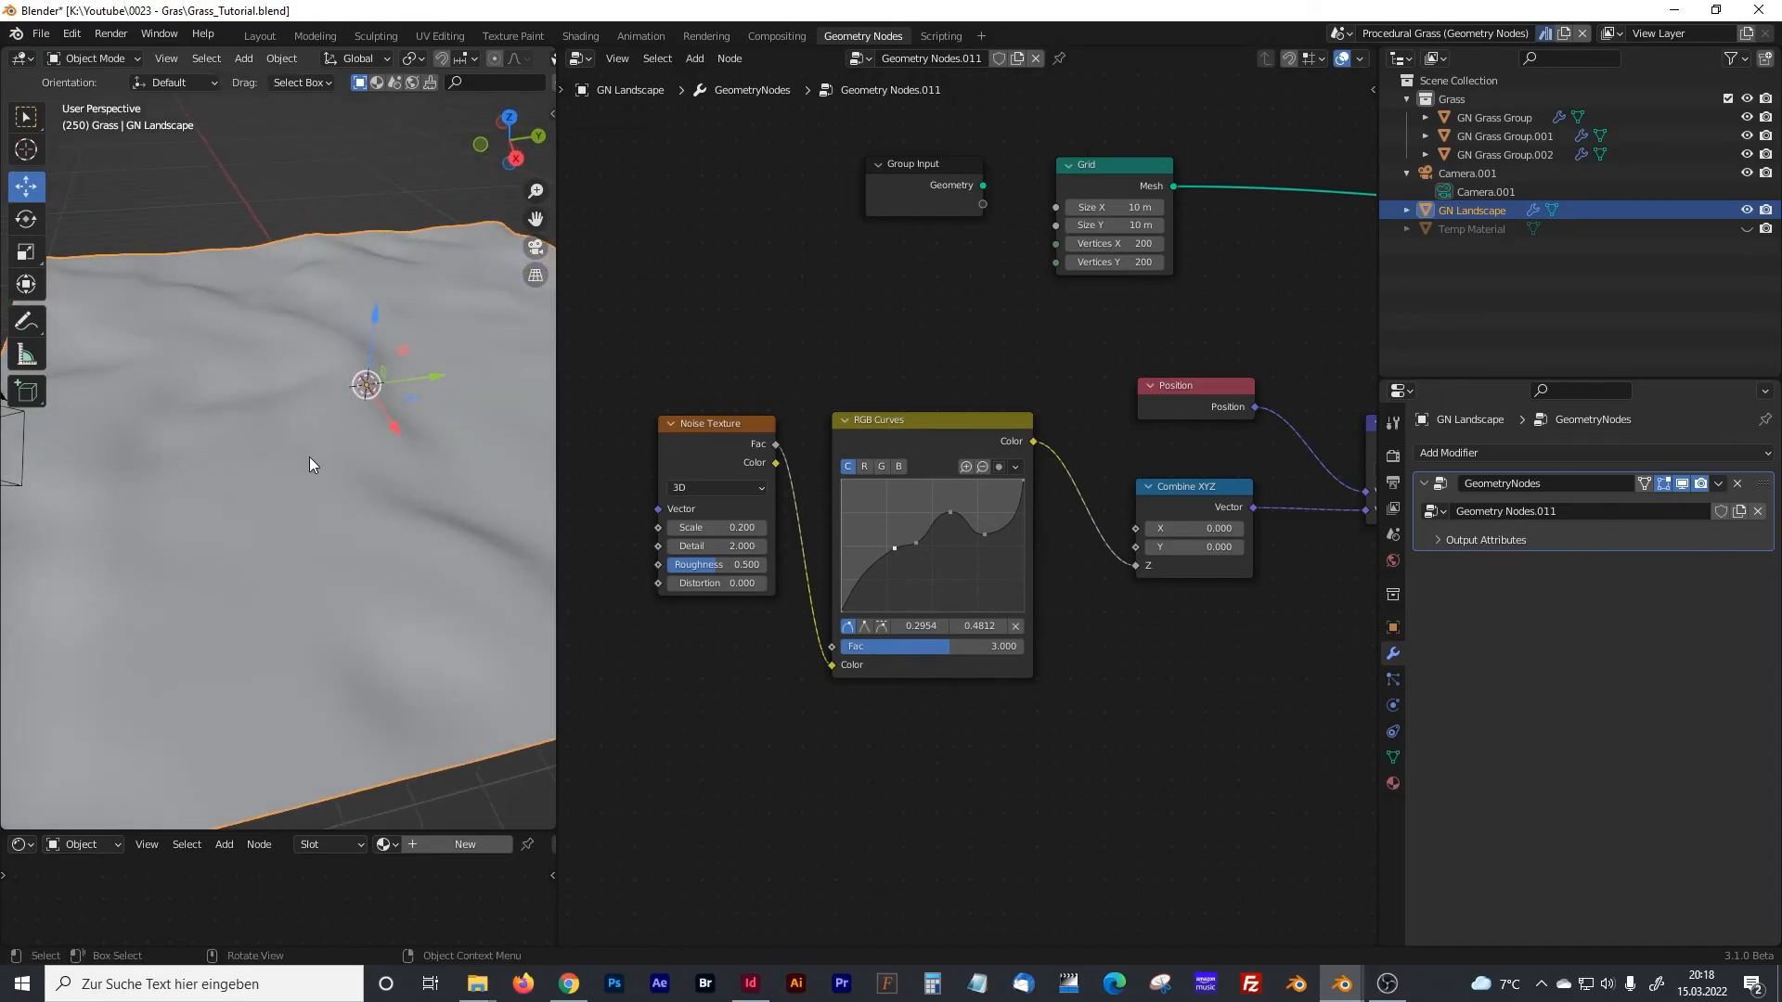
- Enlarge the node editor and move Group Output farther away from Set Position to make room
{"action": "left_click_drag", "start_coordinate": [554, 395], "coordinate": [362, 398]}
{"action": "scroll", "coordinate": [774, 404], "scroll_direction": "down", "scroll_amount": 6}
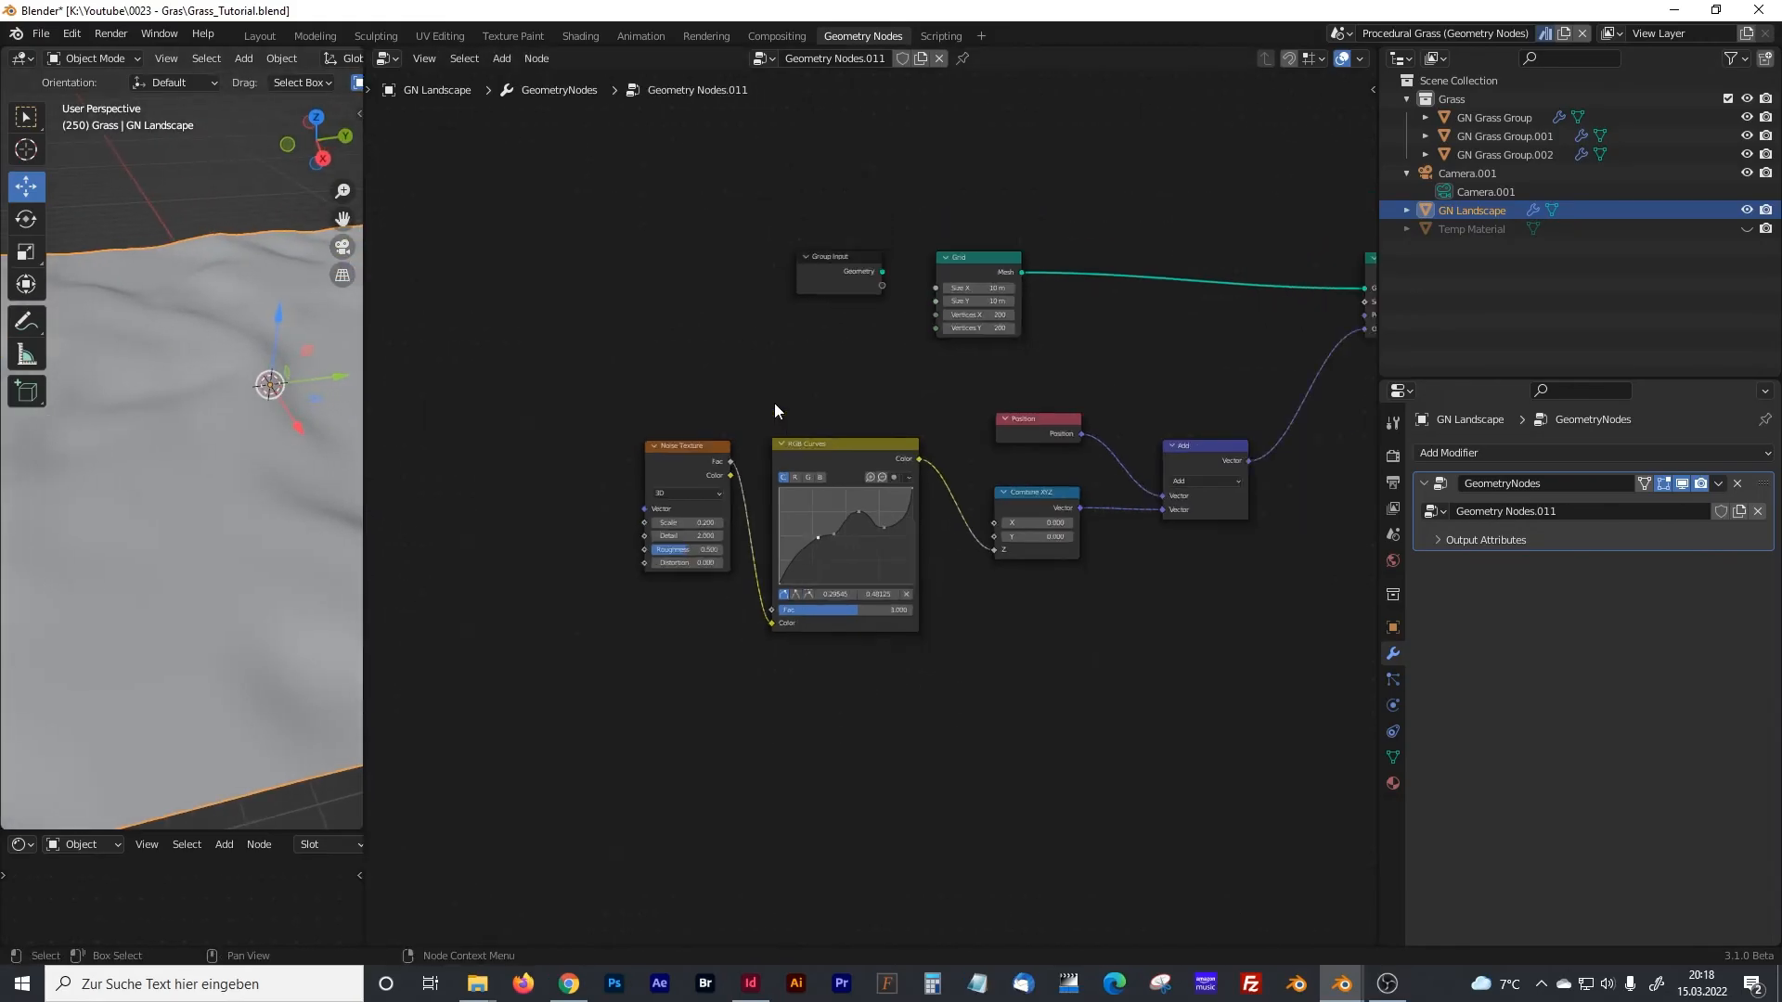
{"action": "middle_click_drag", "start_coordinate": [878, 416], "coordinate": [748, 426], "text": "shift"}
{"action": "middle_click_drag", "start_coordinate": [977, 437], "coordinate": [552, 422], "text": "shift"}
{"action": "left_click_drag", "start_coordinate": [905, 305], "coordinate": [1197, 295]}
- Add a Set Material node on the link between Set Position and Group Output
{"action": "left_click", "coordinate": [866, 478]}
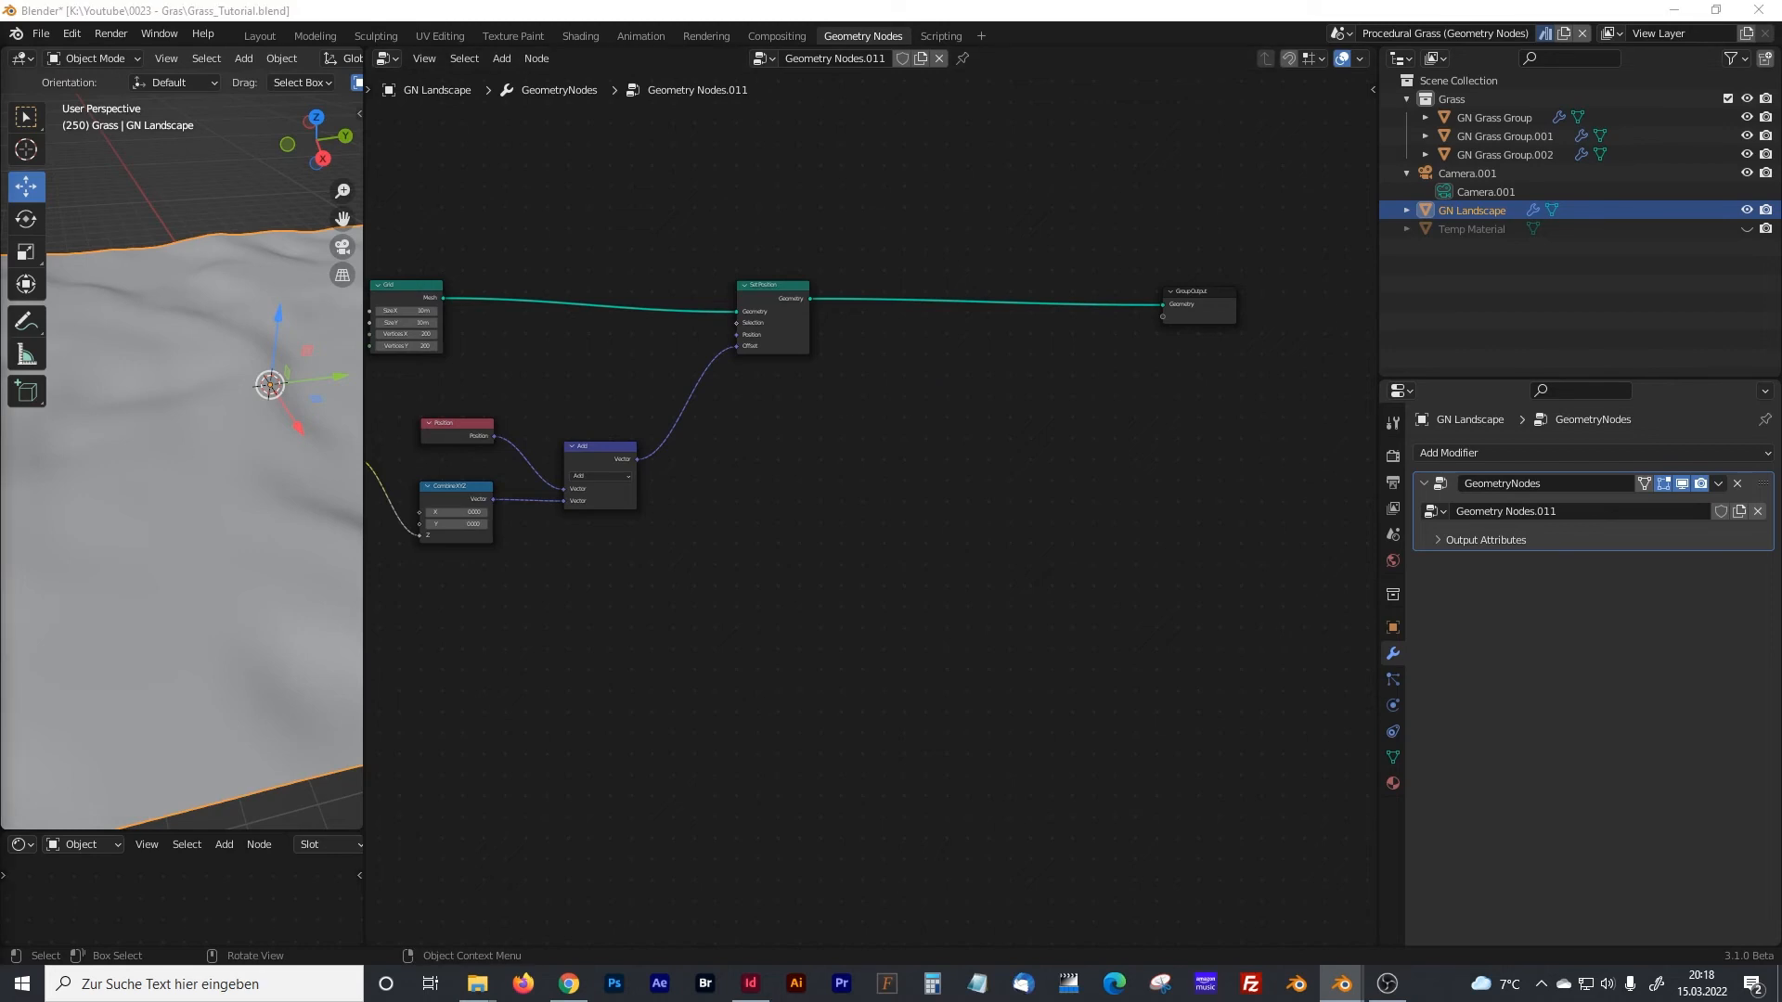
{"action": "key", "text": "shift+a"}
{"action": "type", "text": "se"}
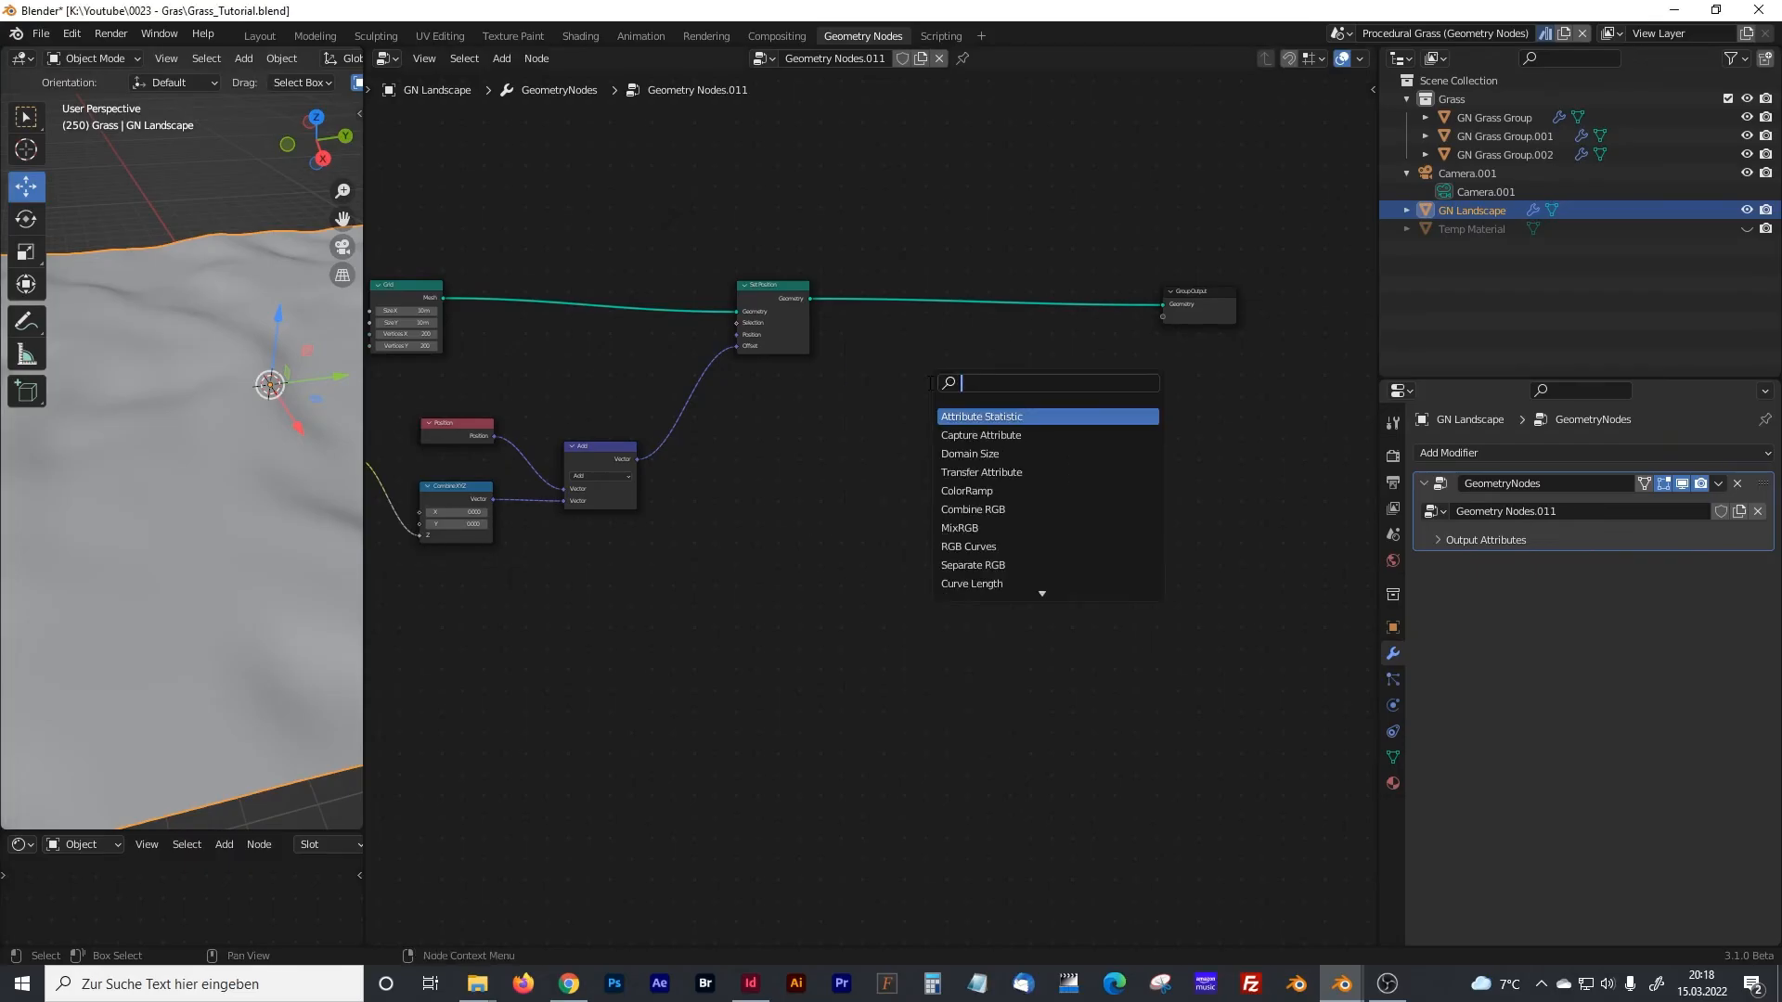
{"action": "type", "text": "t"}
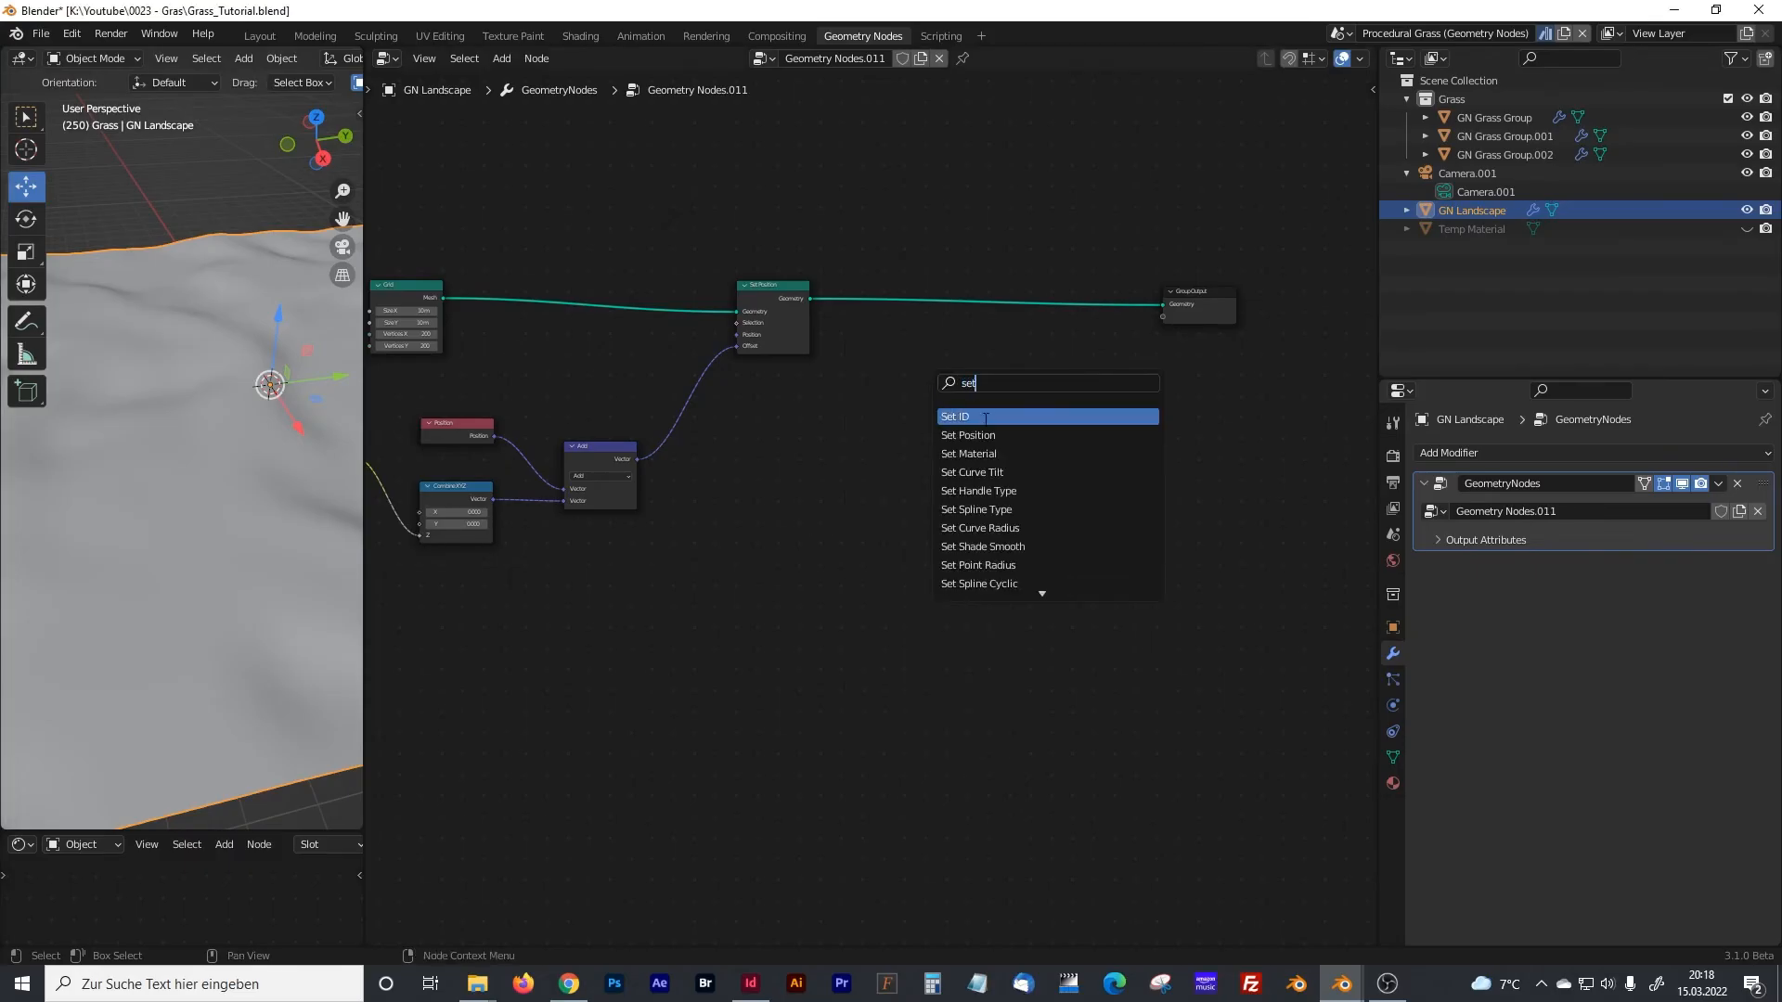
{"action": "type", "text": " mat"}
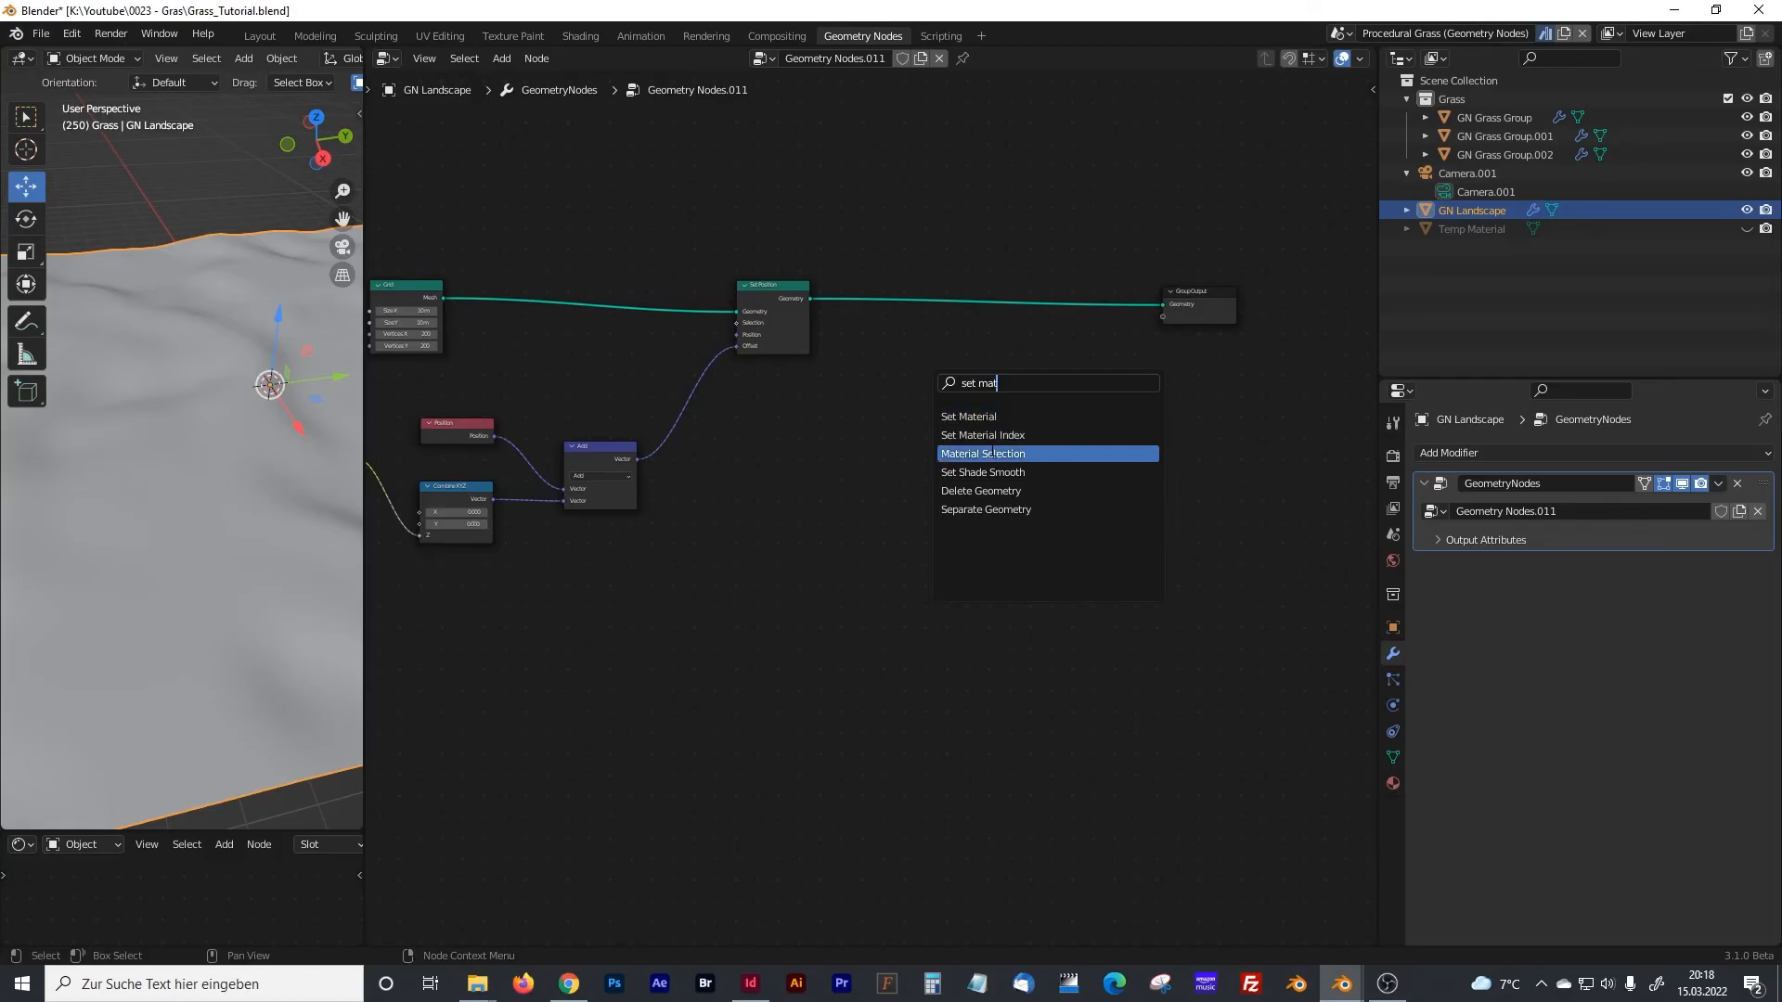
{"action": "left_click", "coordinate": [969, 417]}
{"action": "left_click", "coordinate": [970, 318]}
- Assign the Procedural Dry Cracked Ground material in the Set Material node
{"action": "scroll", "coordinate": [976, 405], "scroll_direction": "up", "scroll_amount": 1}
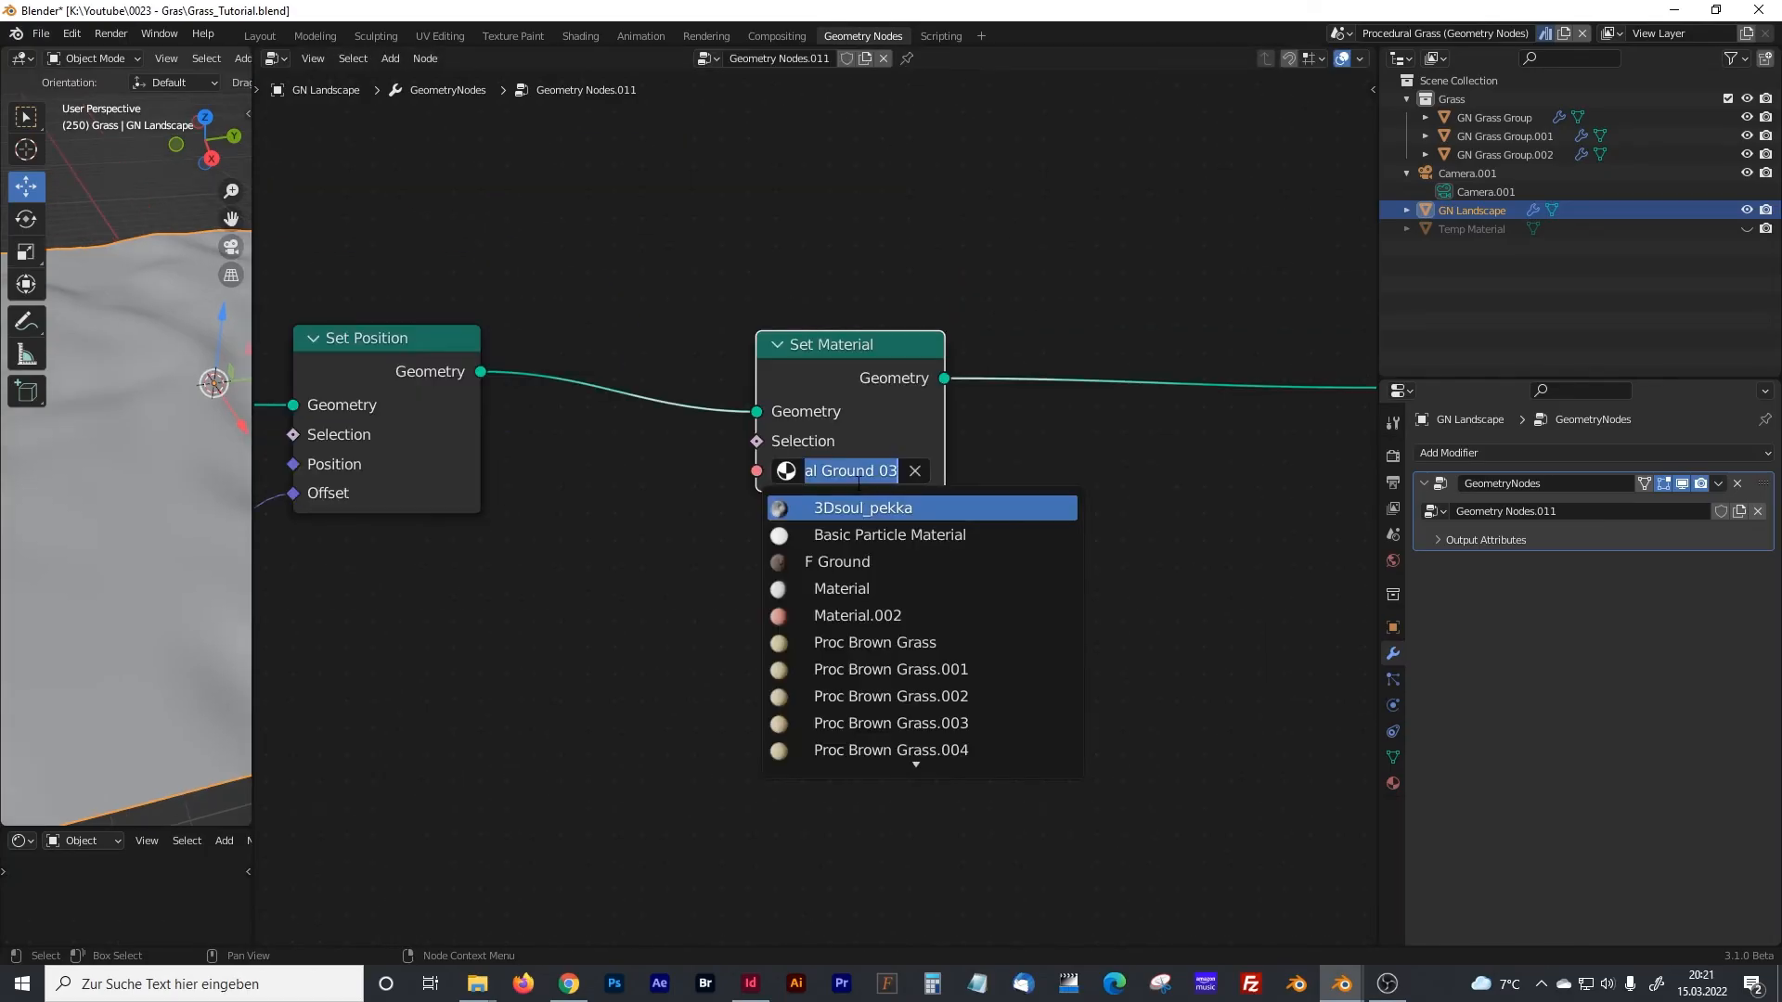
{"action": "type", "text": "gro"}
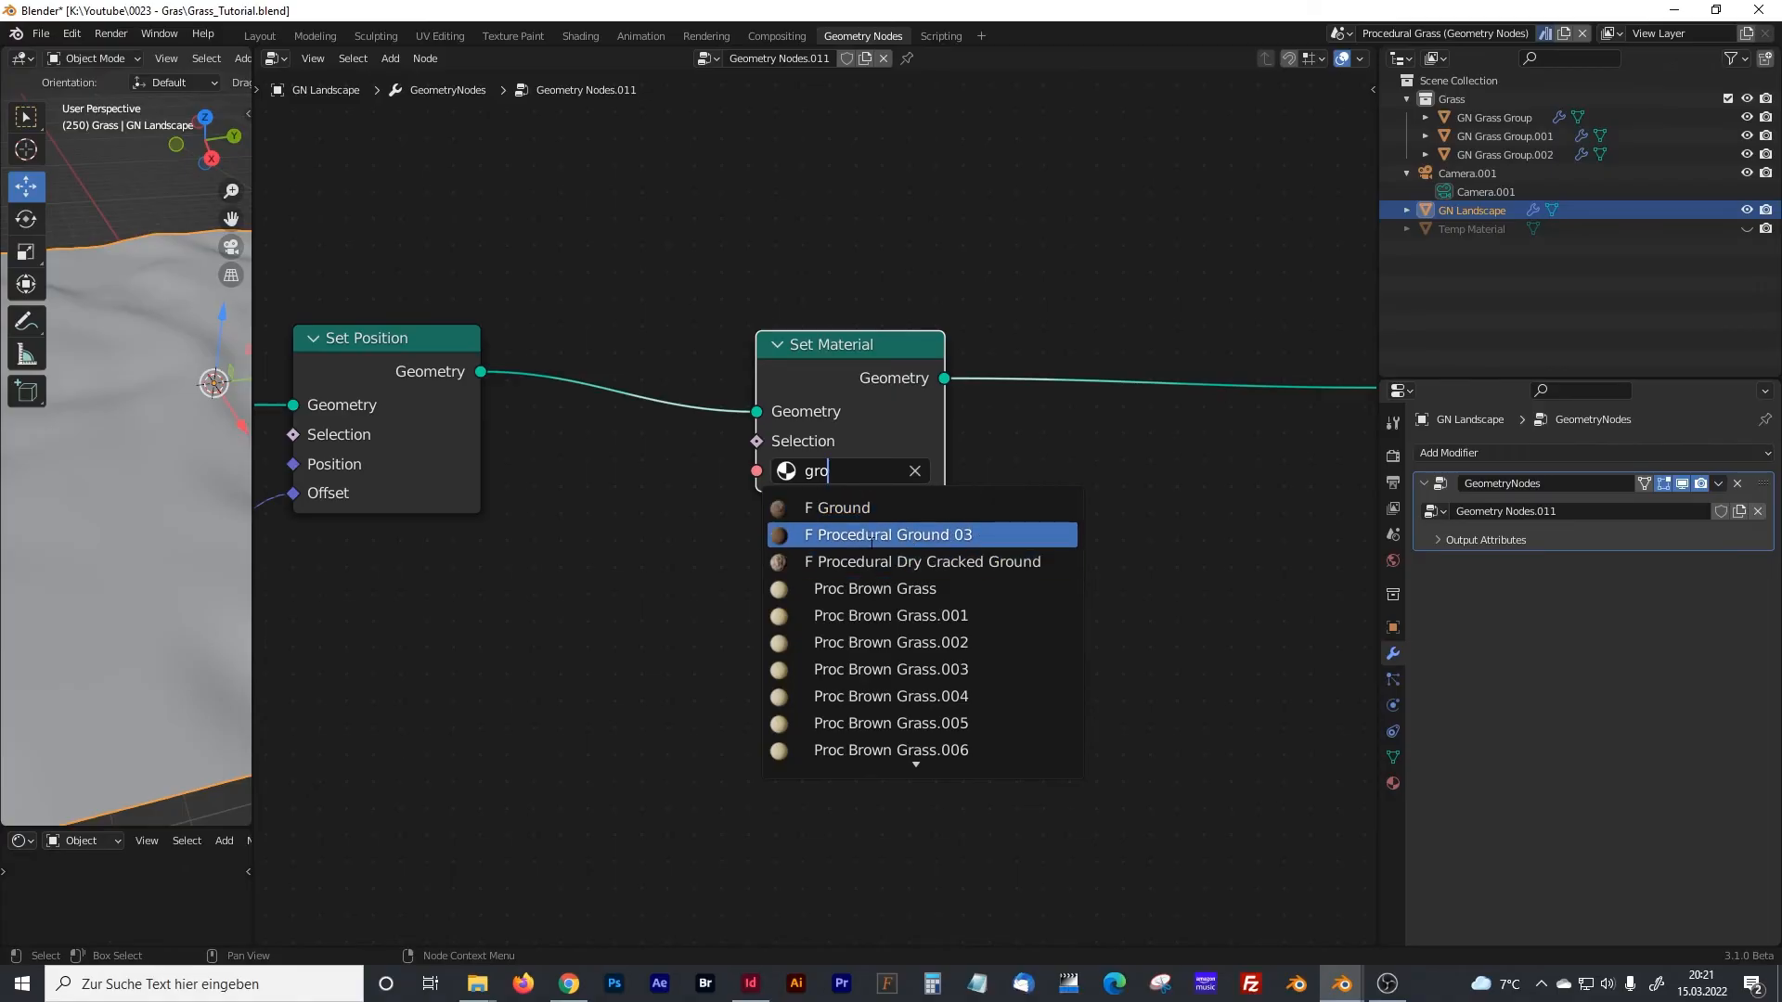
{"action": "left_click", "coordinate": [953, 562]}
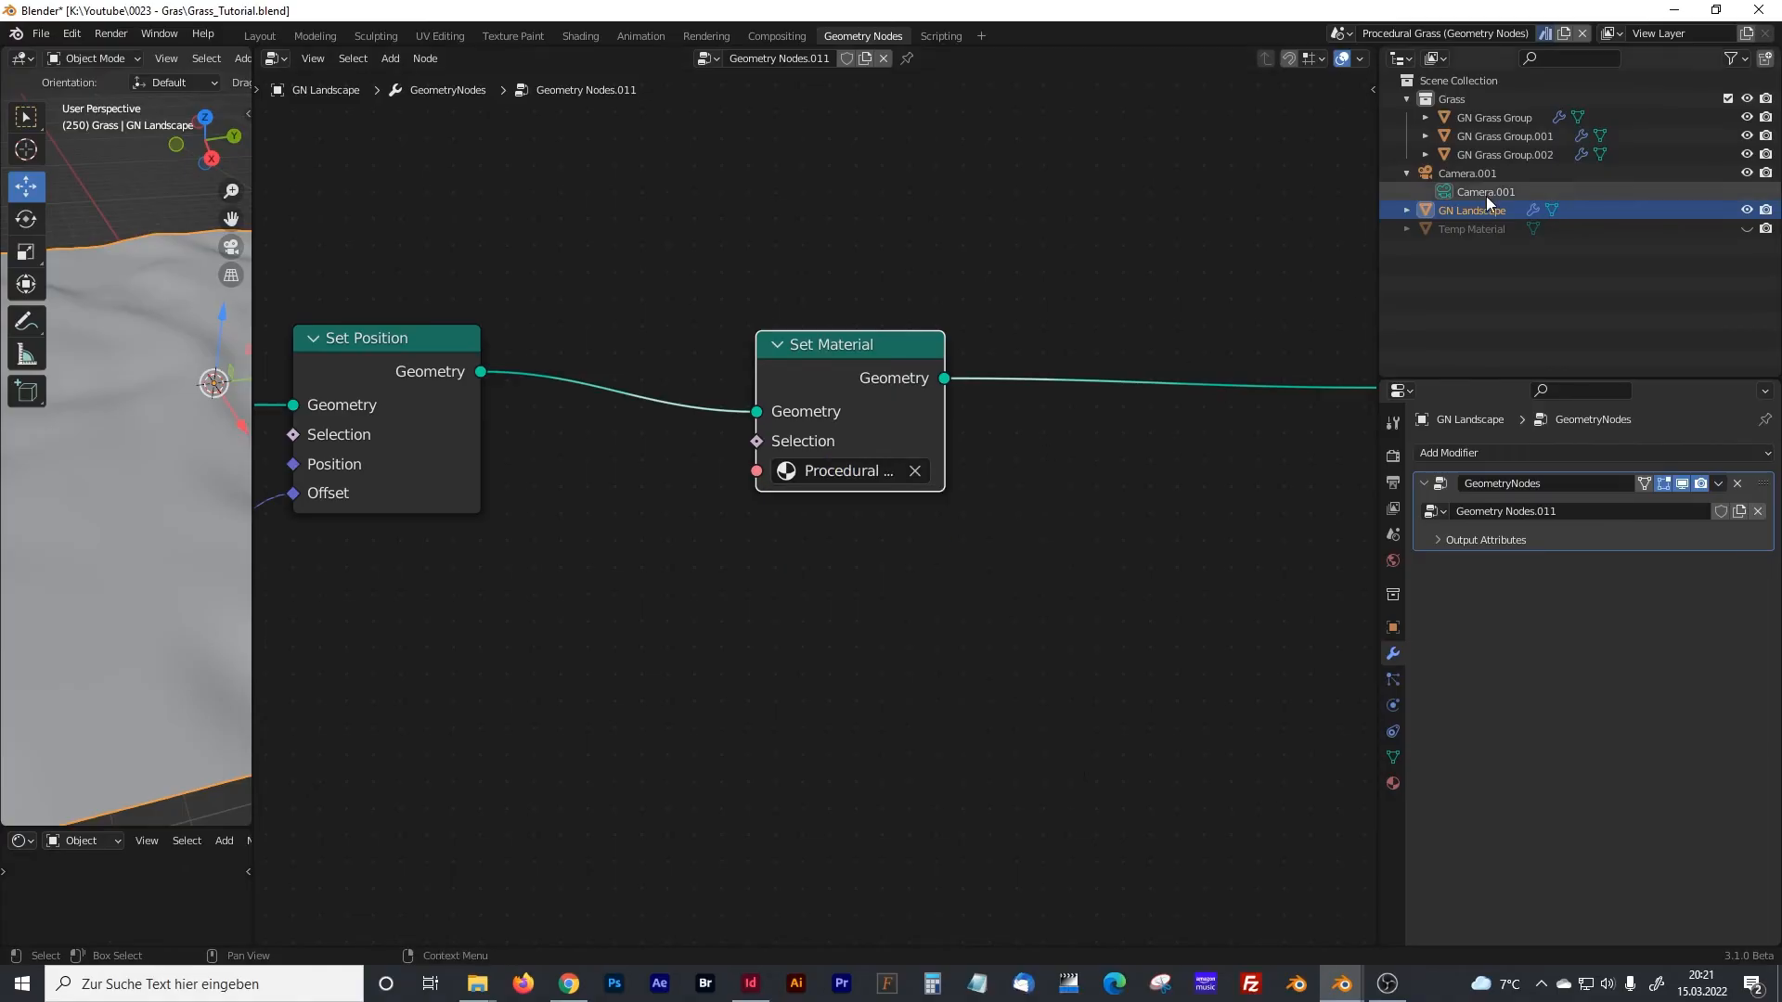
- Select the Temp Material object and examine the Procedural Dry Cracked Ground shader nodes in an enlarged shader editor
{"action": "left_click", "coordinate": [1468, 229]}
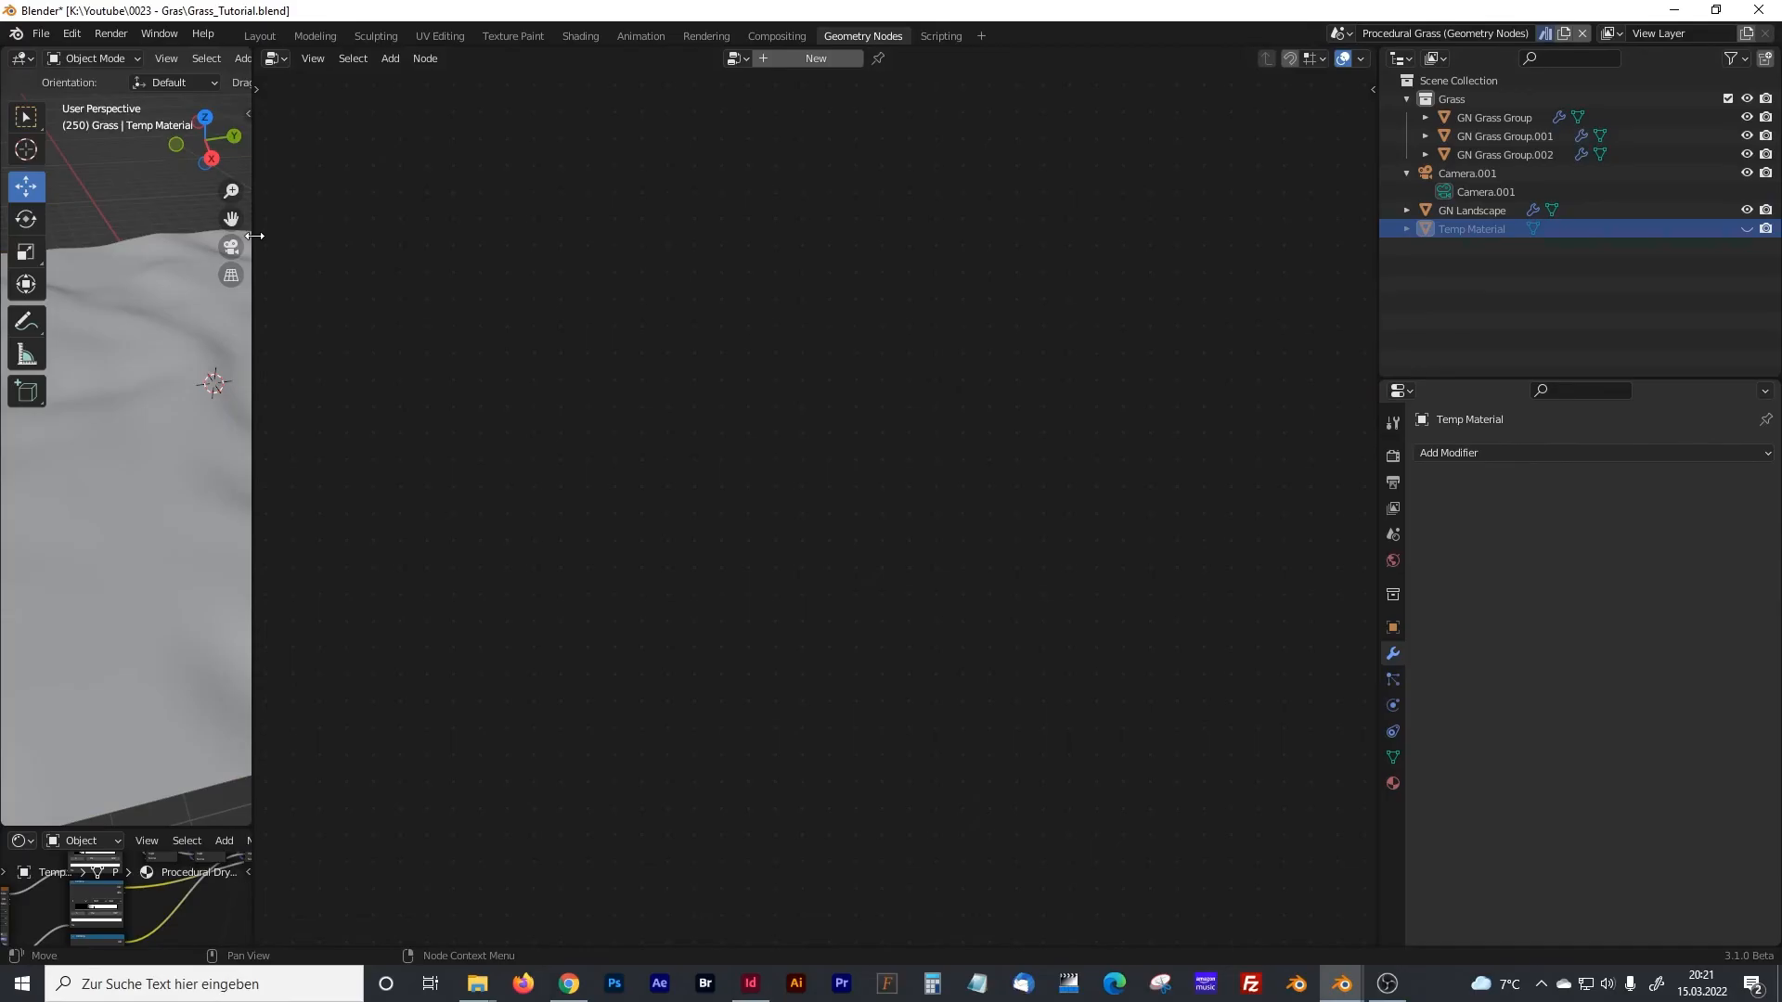
{"action": "left_click_drag", "start_coordinate": [257, 243], "coordinate": [1190, 297]}
{"action": "left_click_drag", "start_coordinate": [804, 830], "coordinate": [770, 179]}
{"action": "scroll", "coordinate": [645, 463], "scroll_direction": "up", "scroll_amount": 3}
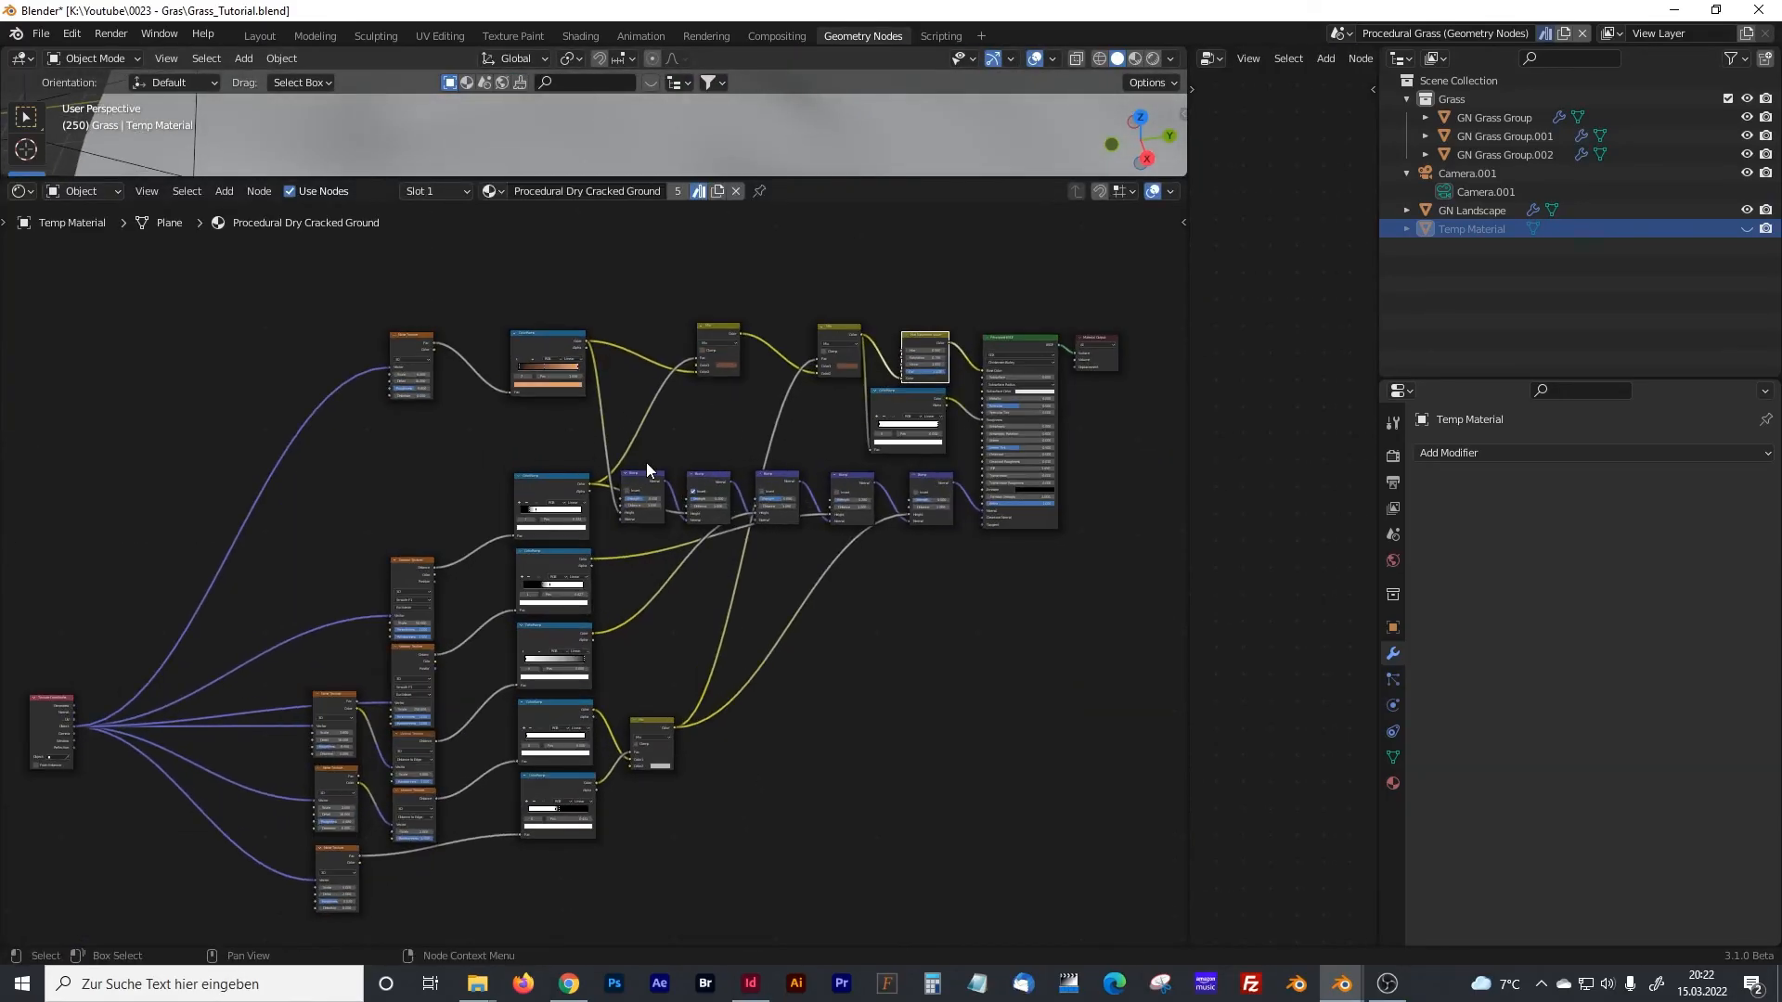
{"action": "scroll", "coordinate": [646, 462], "scroll_direction": "up", "scroll_amount": 3}
{"action": "scroll", "coordinate": [666, 433], "scroll_direction": "down", "scroll_amount": 3}
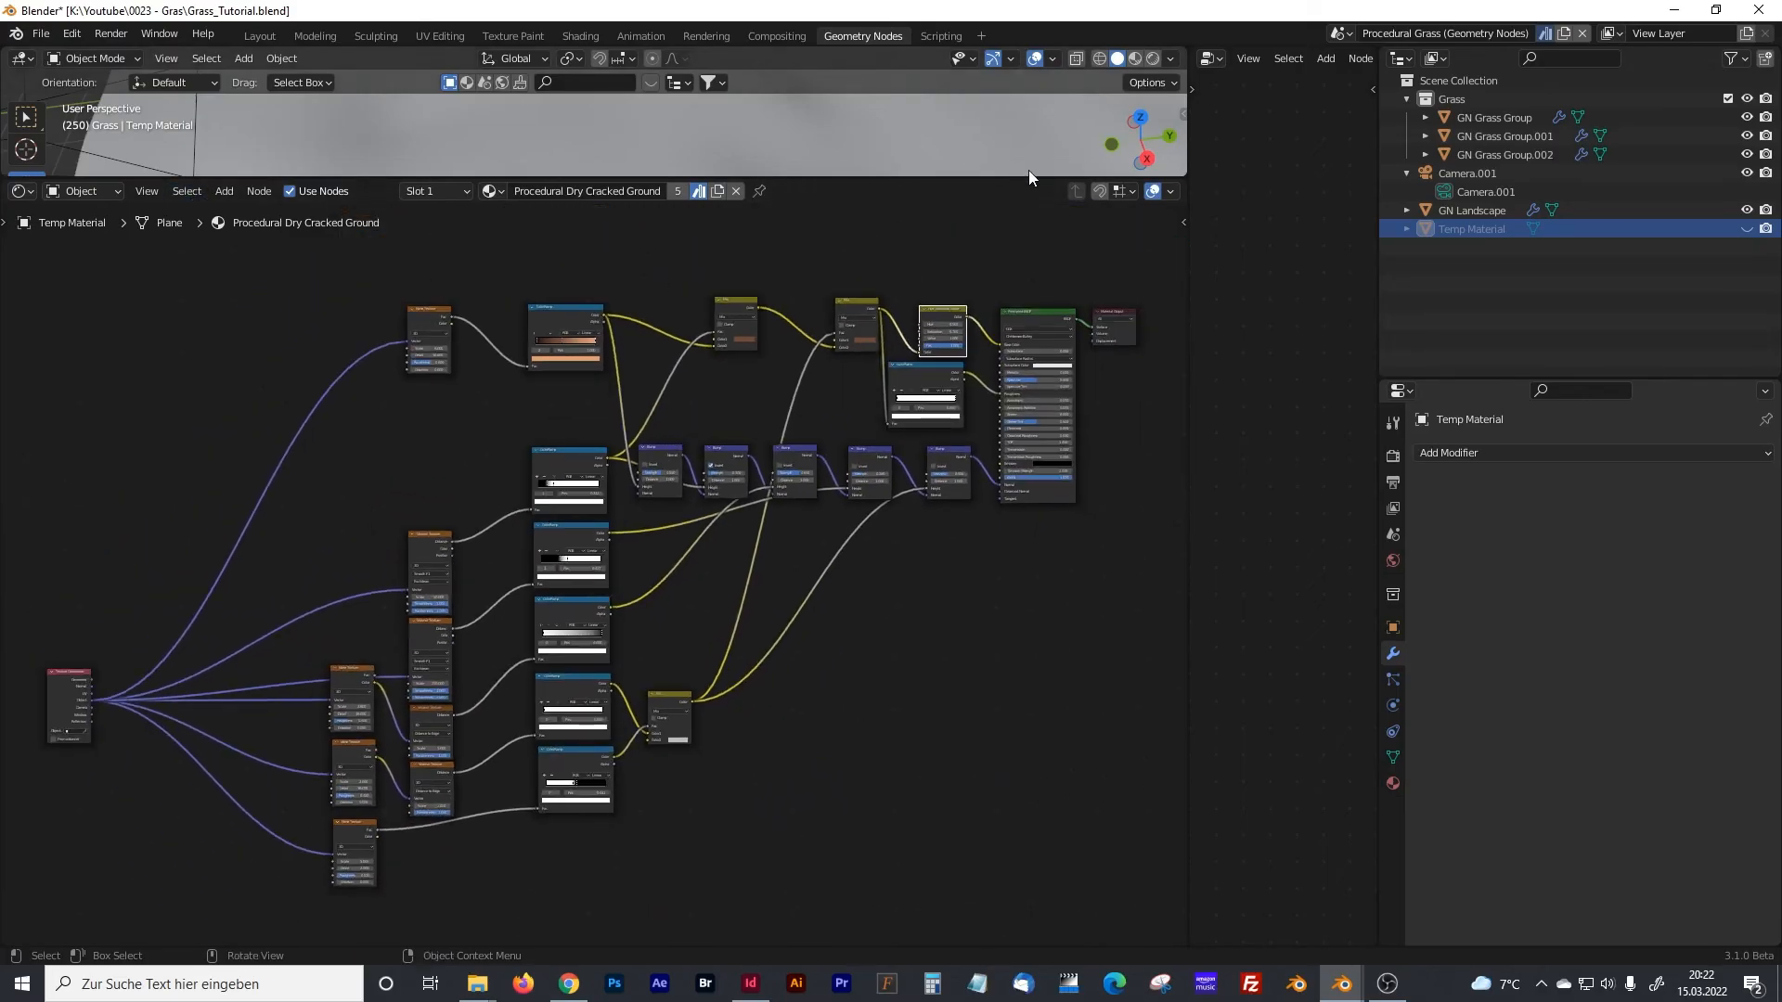
- Enlarge the 3D view and search BlenderKit's materials for "ground"
{"action": "left_click_drag", "start_coordinate": [1009, 179], "coordinate": [1014, 795]}
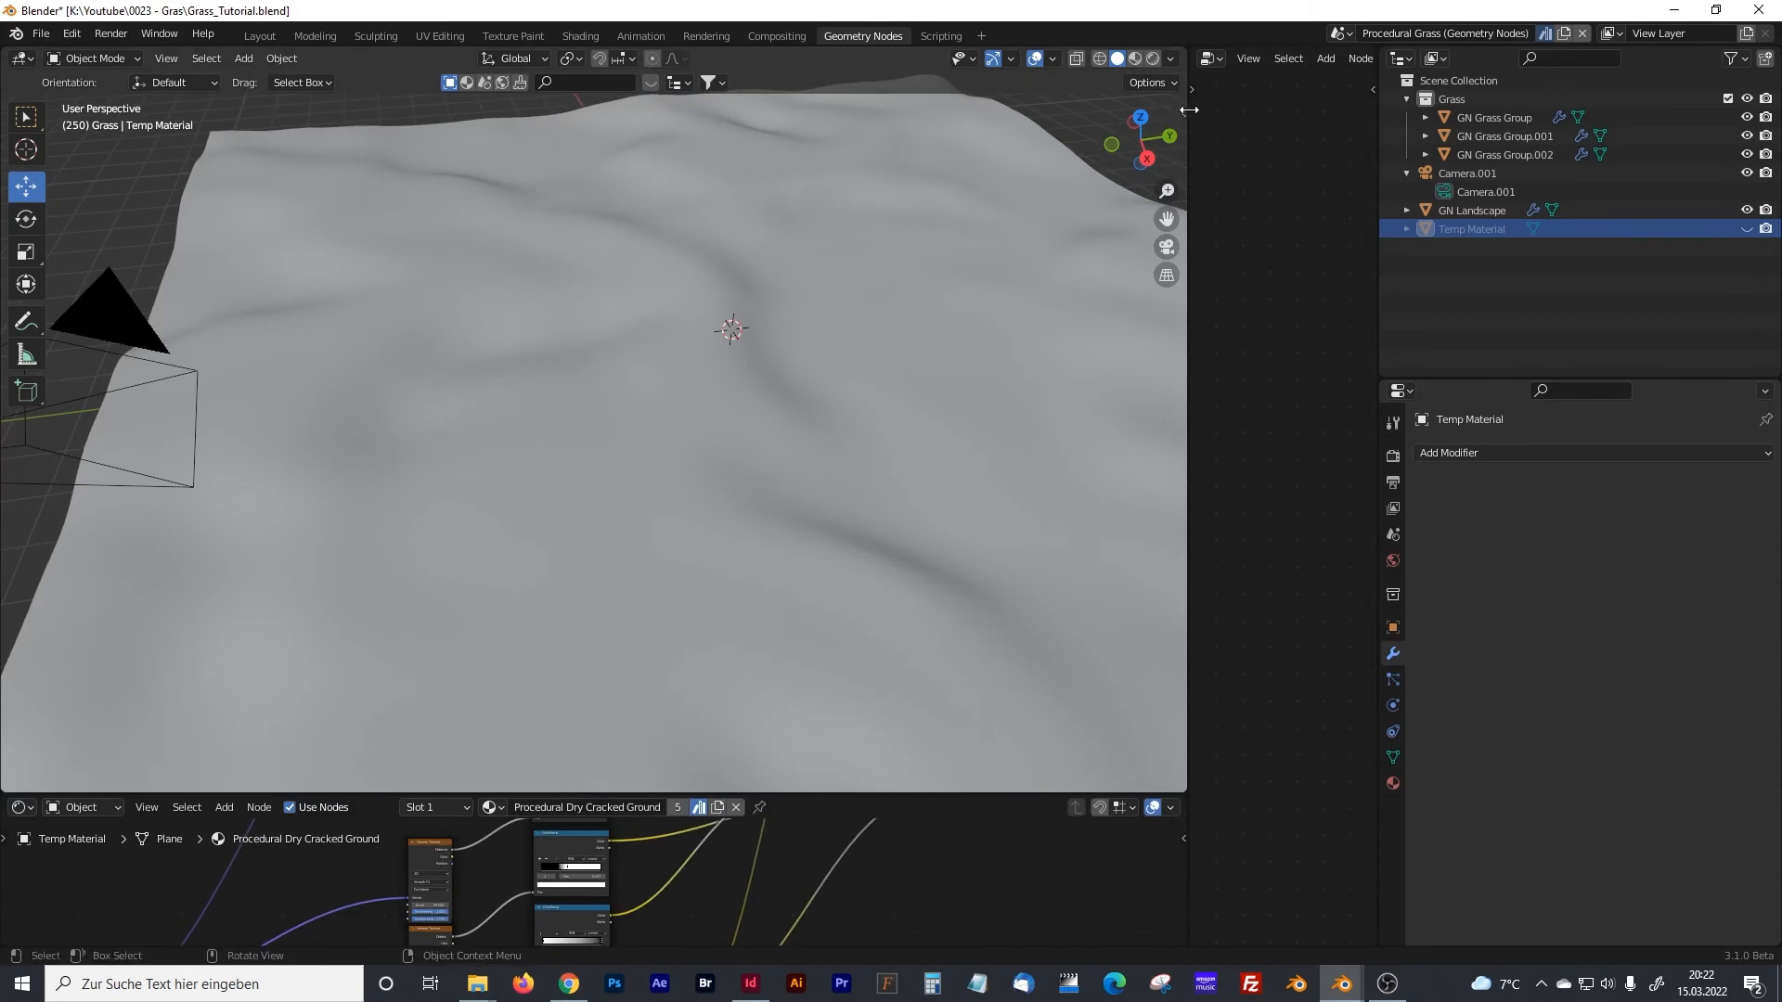
{"action": "key", "text": "n"}
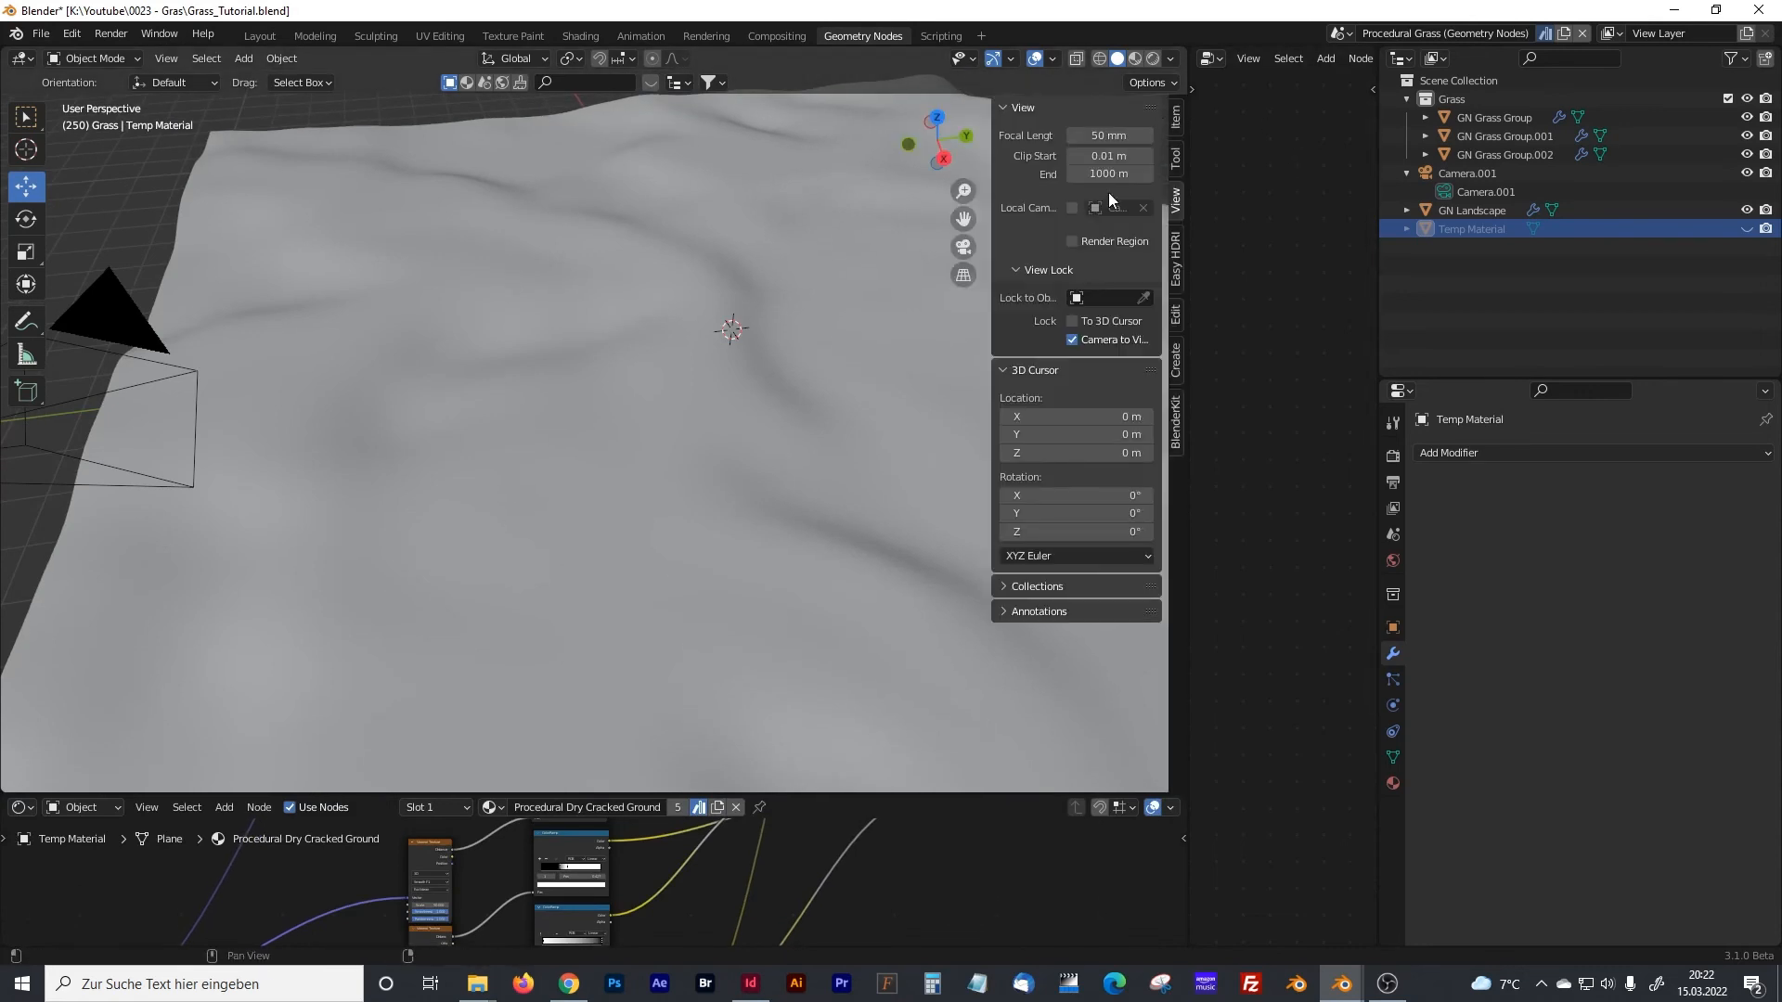
{"action": "left_click", "coordinate": [1176, 421]}
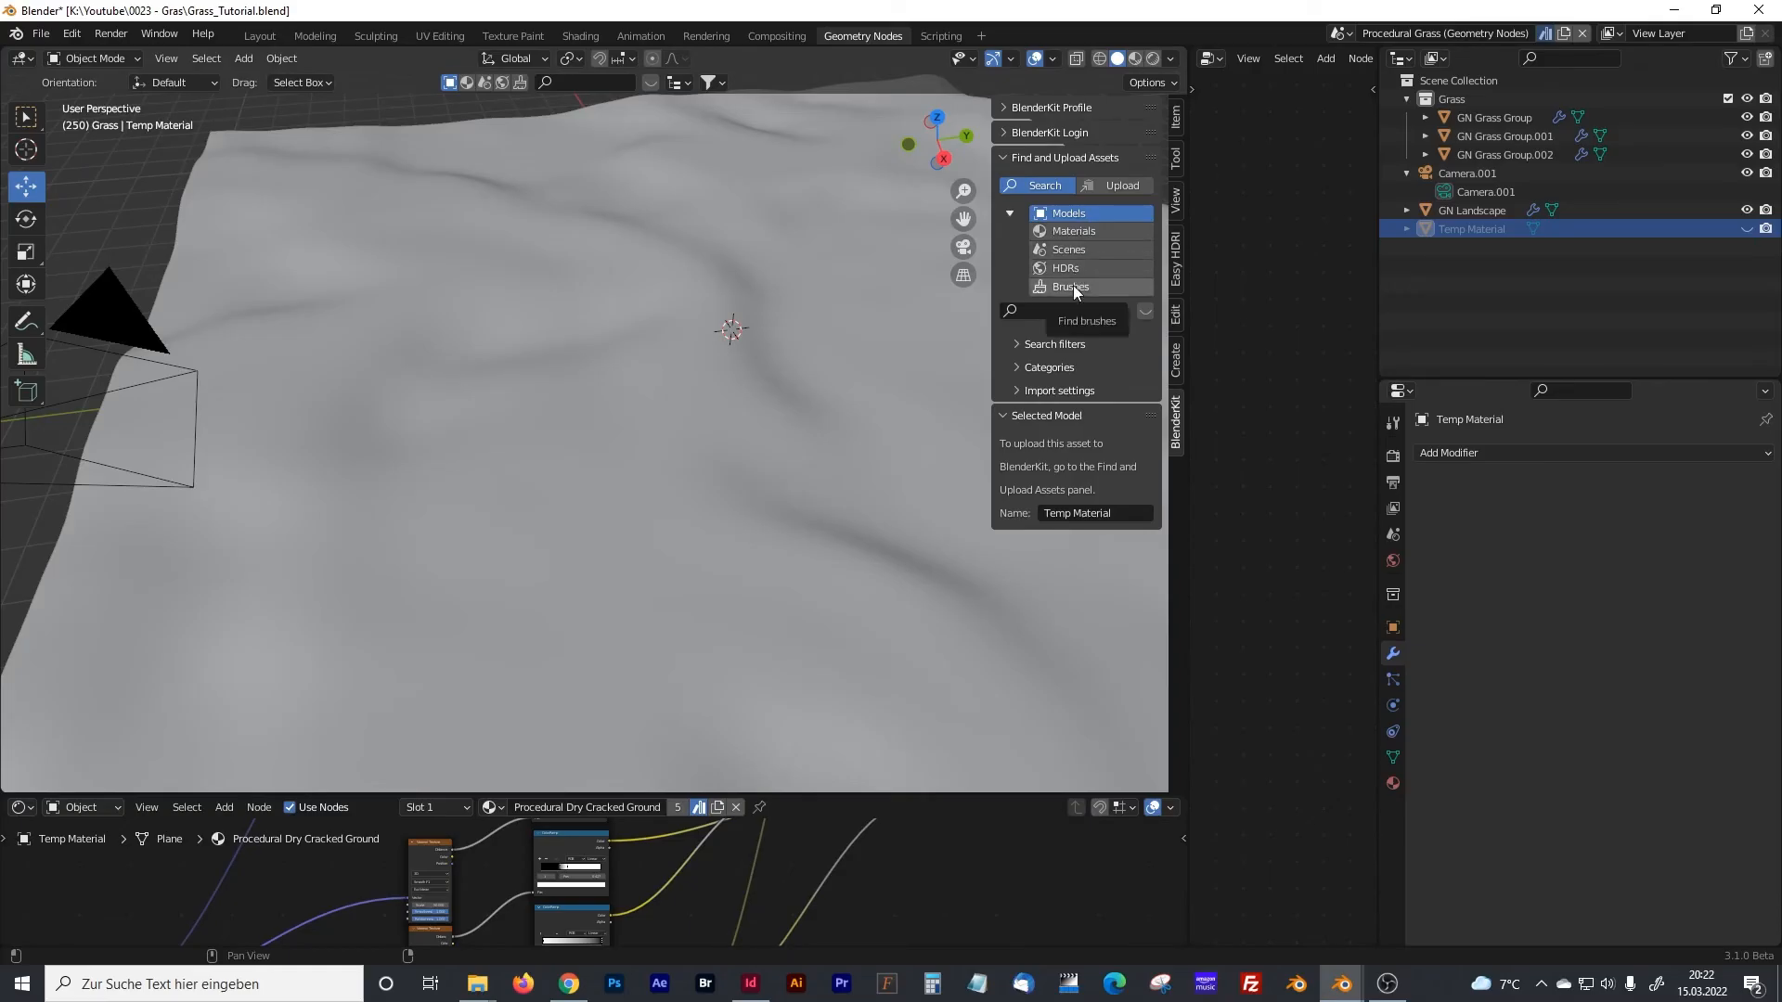
{"action": "left_click", "coordinate": [1082, 232]}
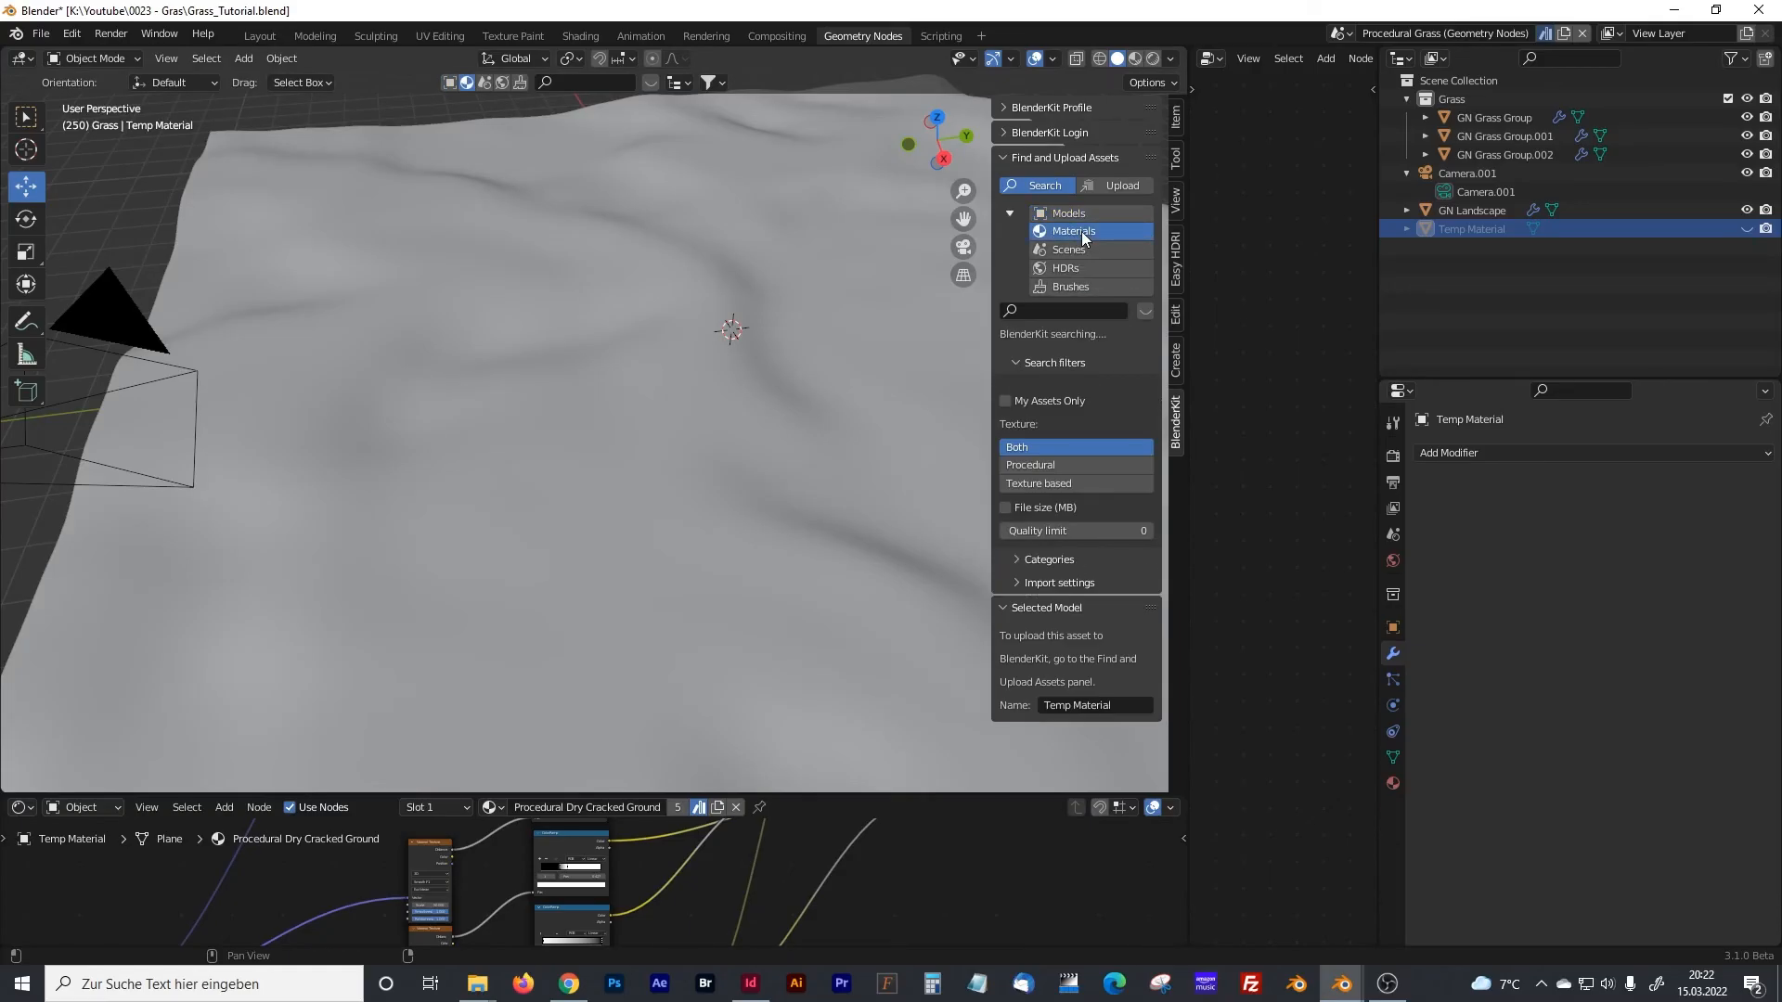
{"action": "left_click", "coordinate": [1145, 312]}
{"action": "left_click", "coordinate": [1089, 312]}
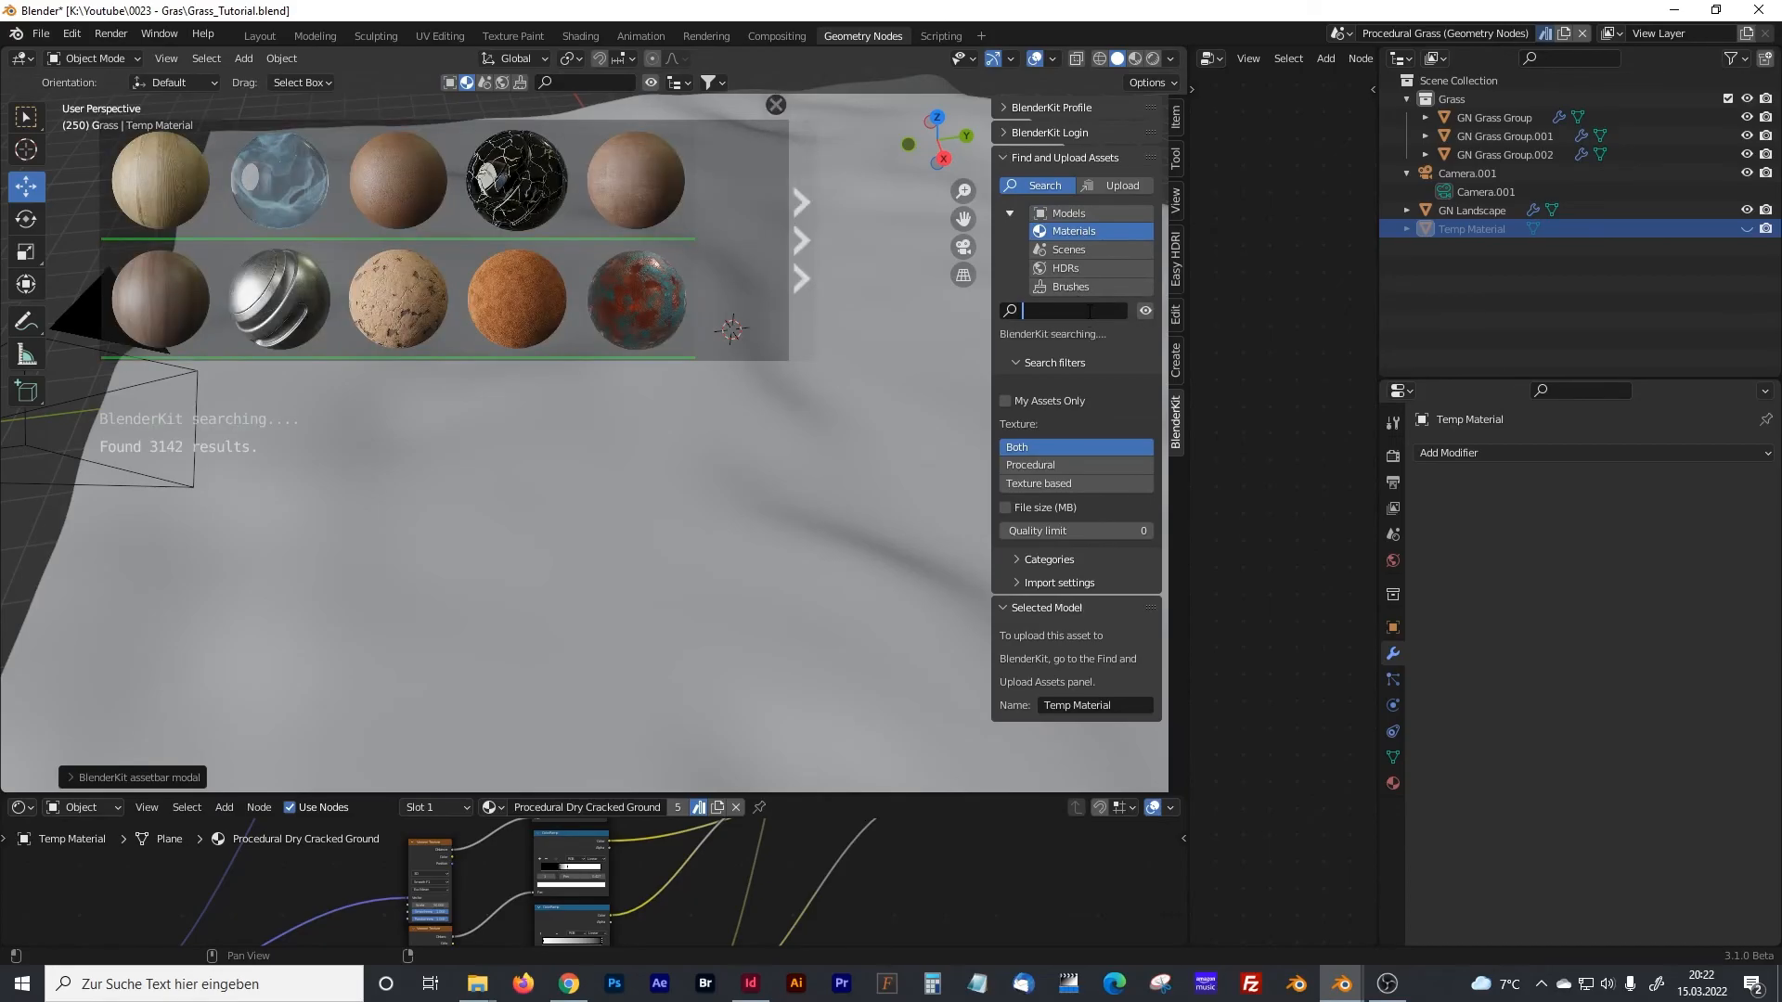
{"action": "type", "text": "ground"}
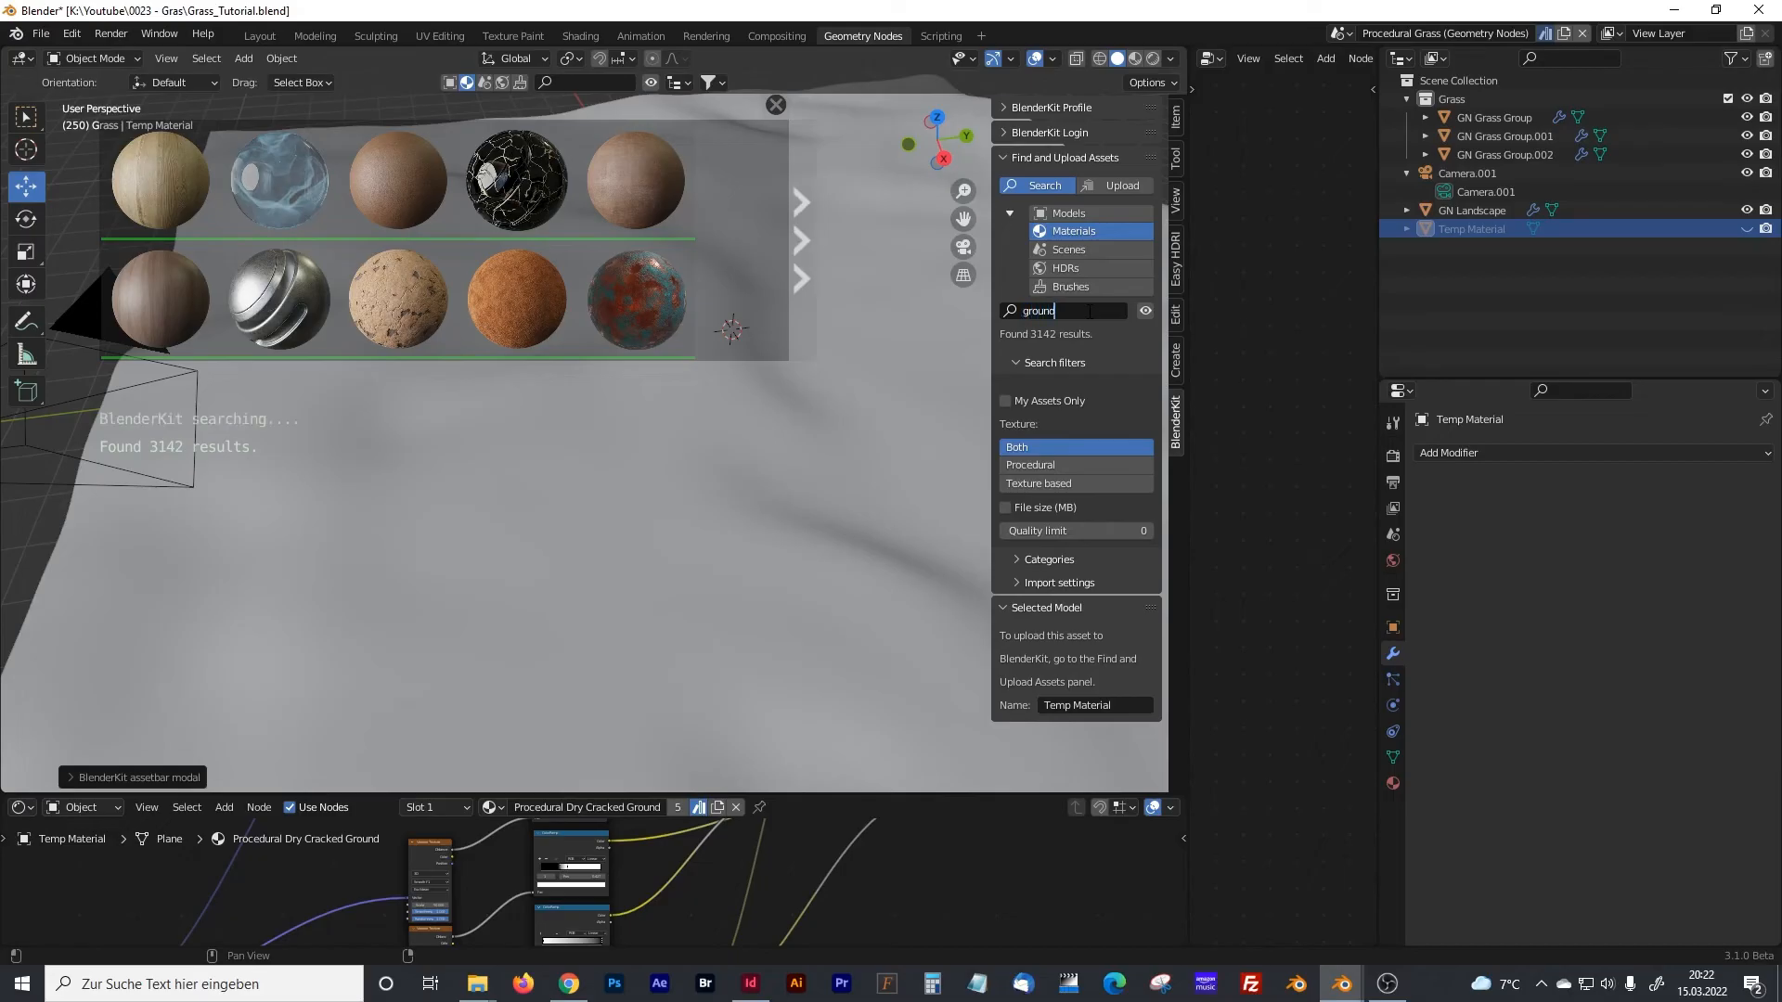
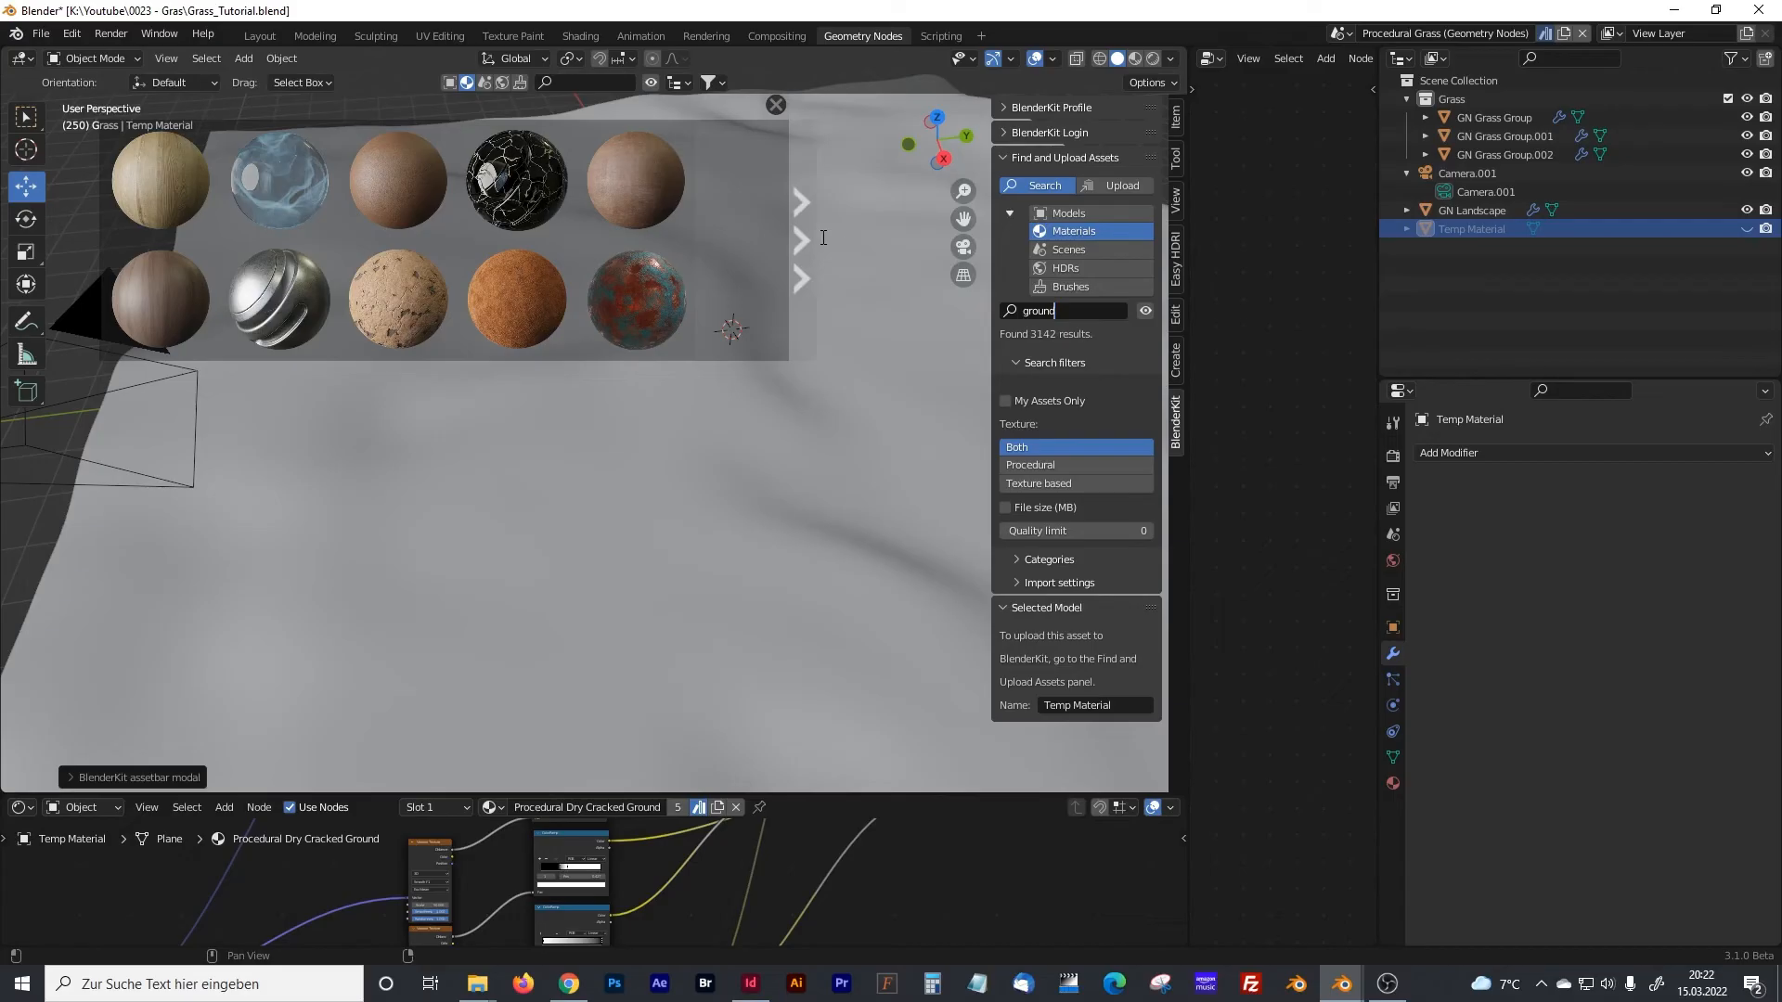
{"action": "left_click_drag", "start_coordinate": [1082, 312], "coordinate": [956, 335]}
{"action": "key", "text": "Return"}
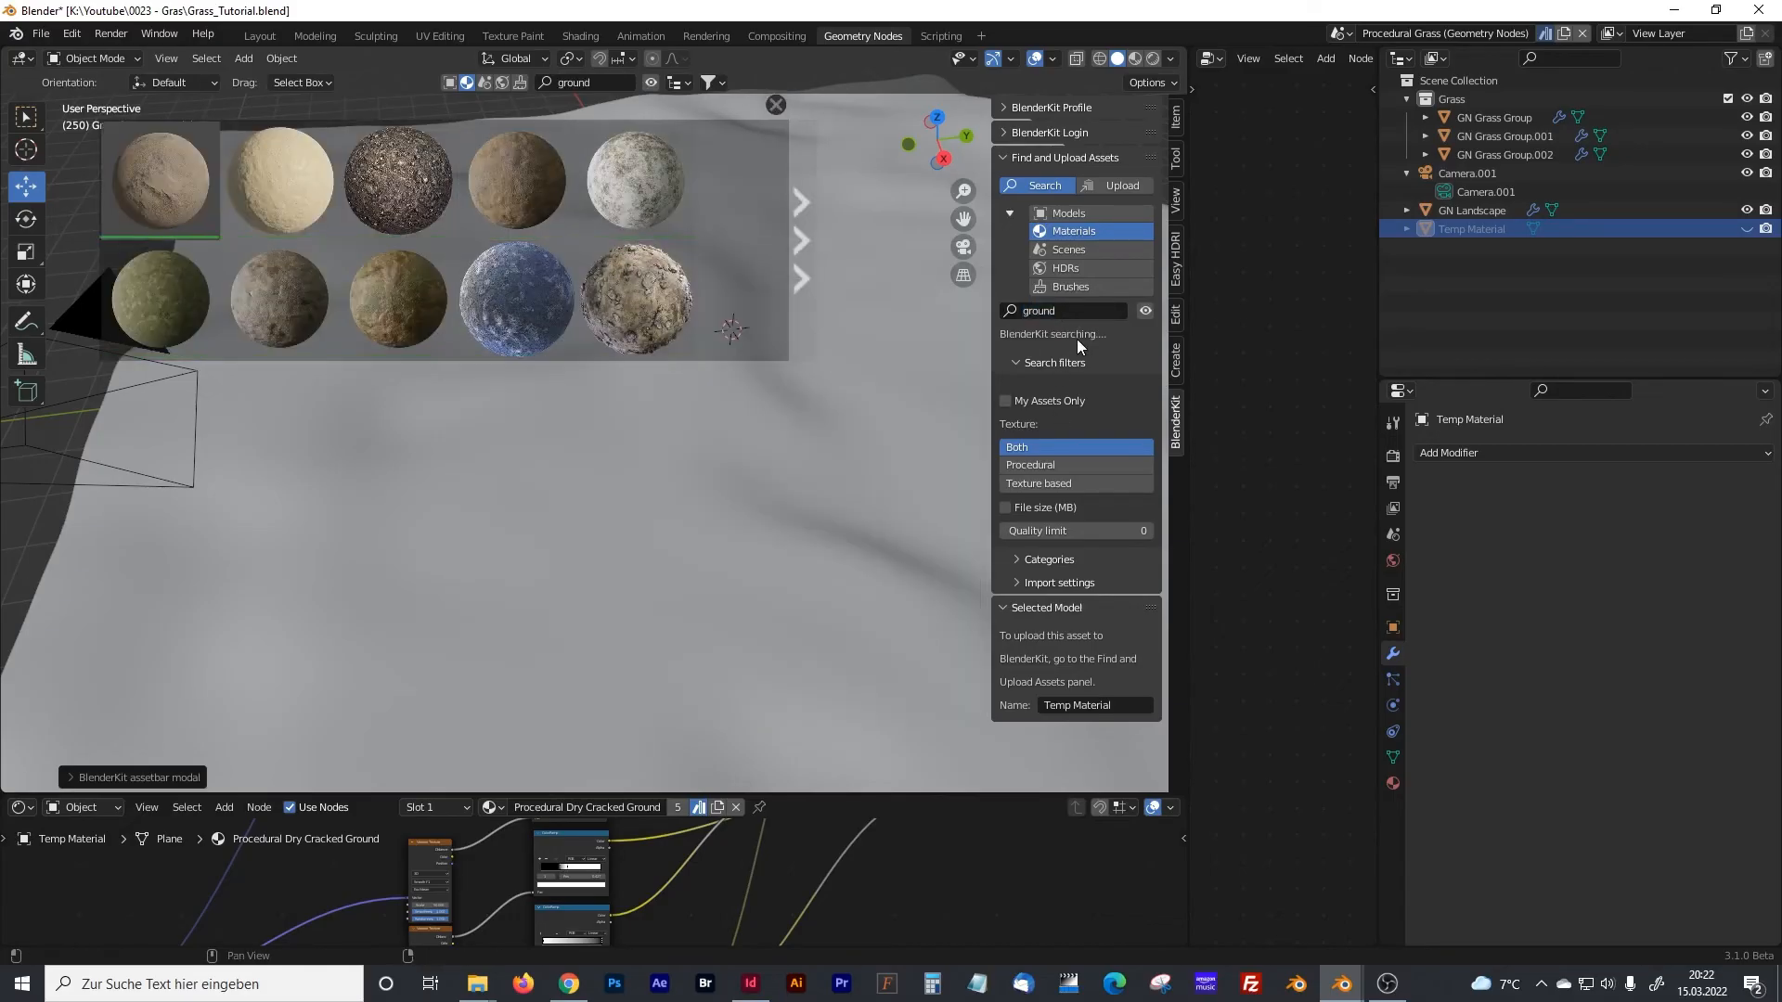
- Resize the editors and review the cracked ground shader network beneath the BlenderKit results
{"action": "left_click_drag", "start_coordinate": [1192, 351], "coordinate": [772, 557]}
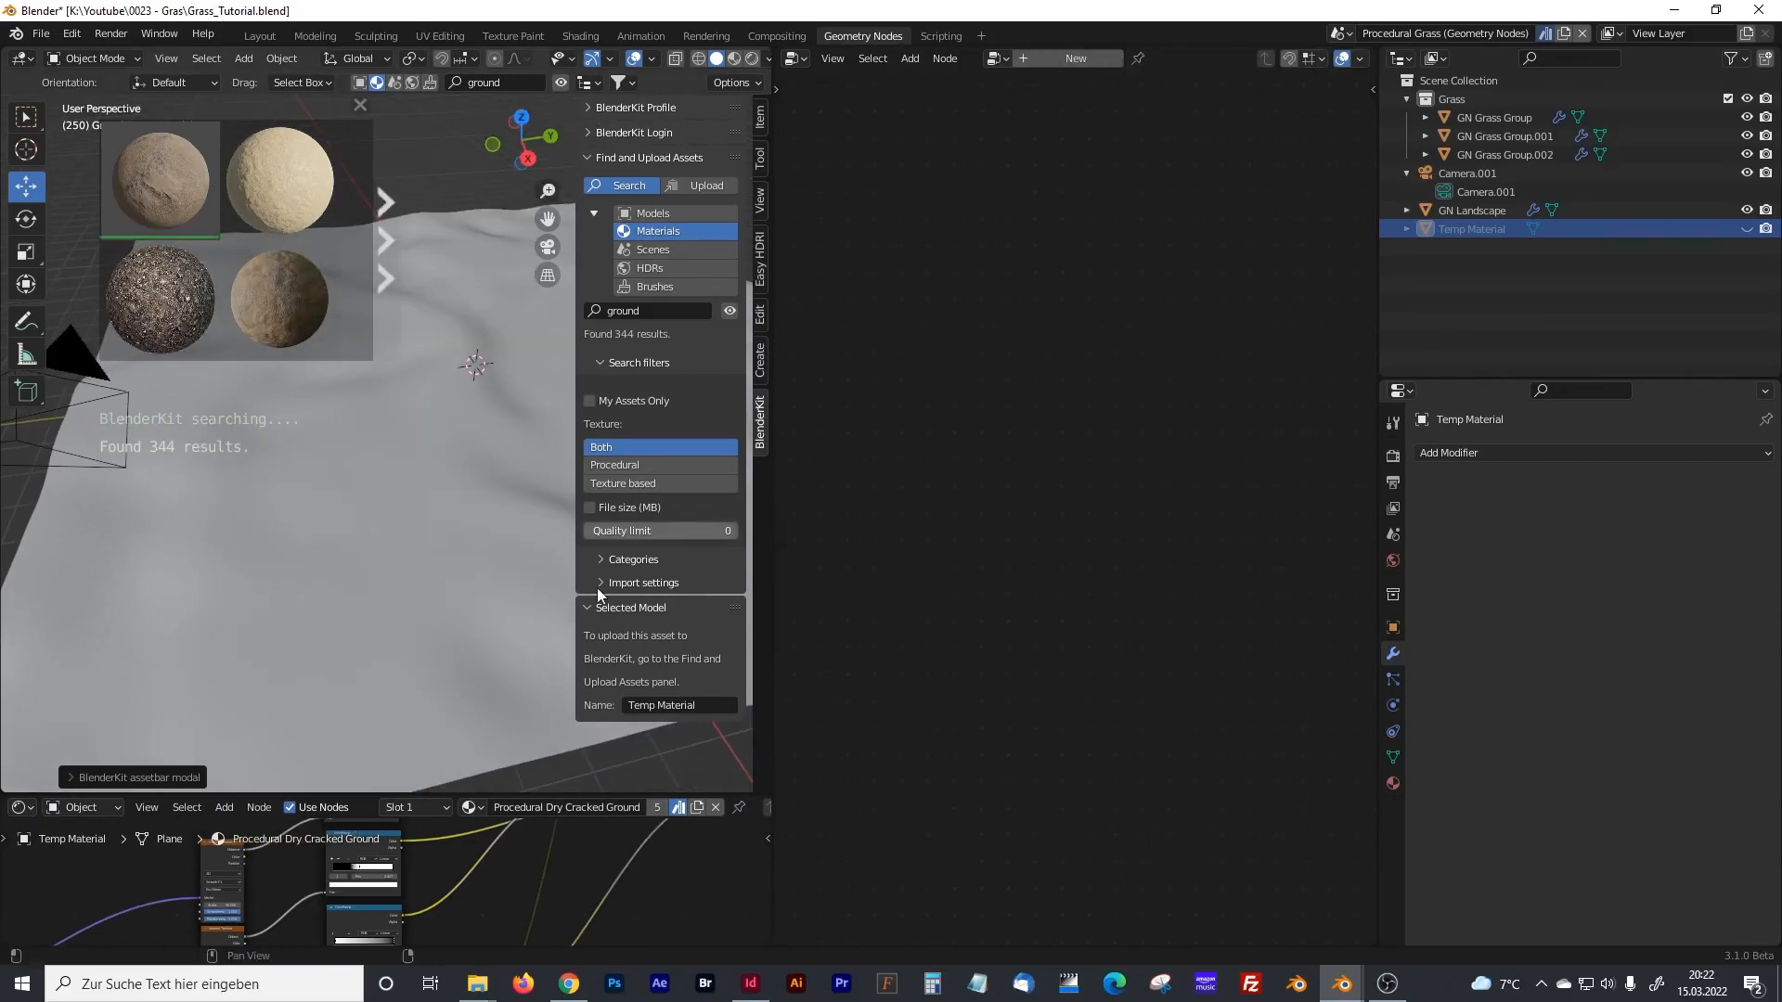
{"action": "left_click_drag", "start_coordinate": [520, 797], "coordinate": [486, 362]}
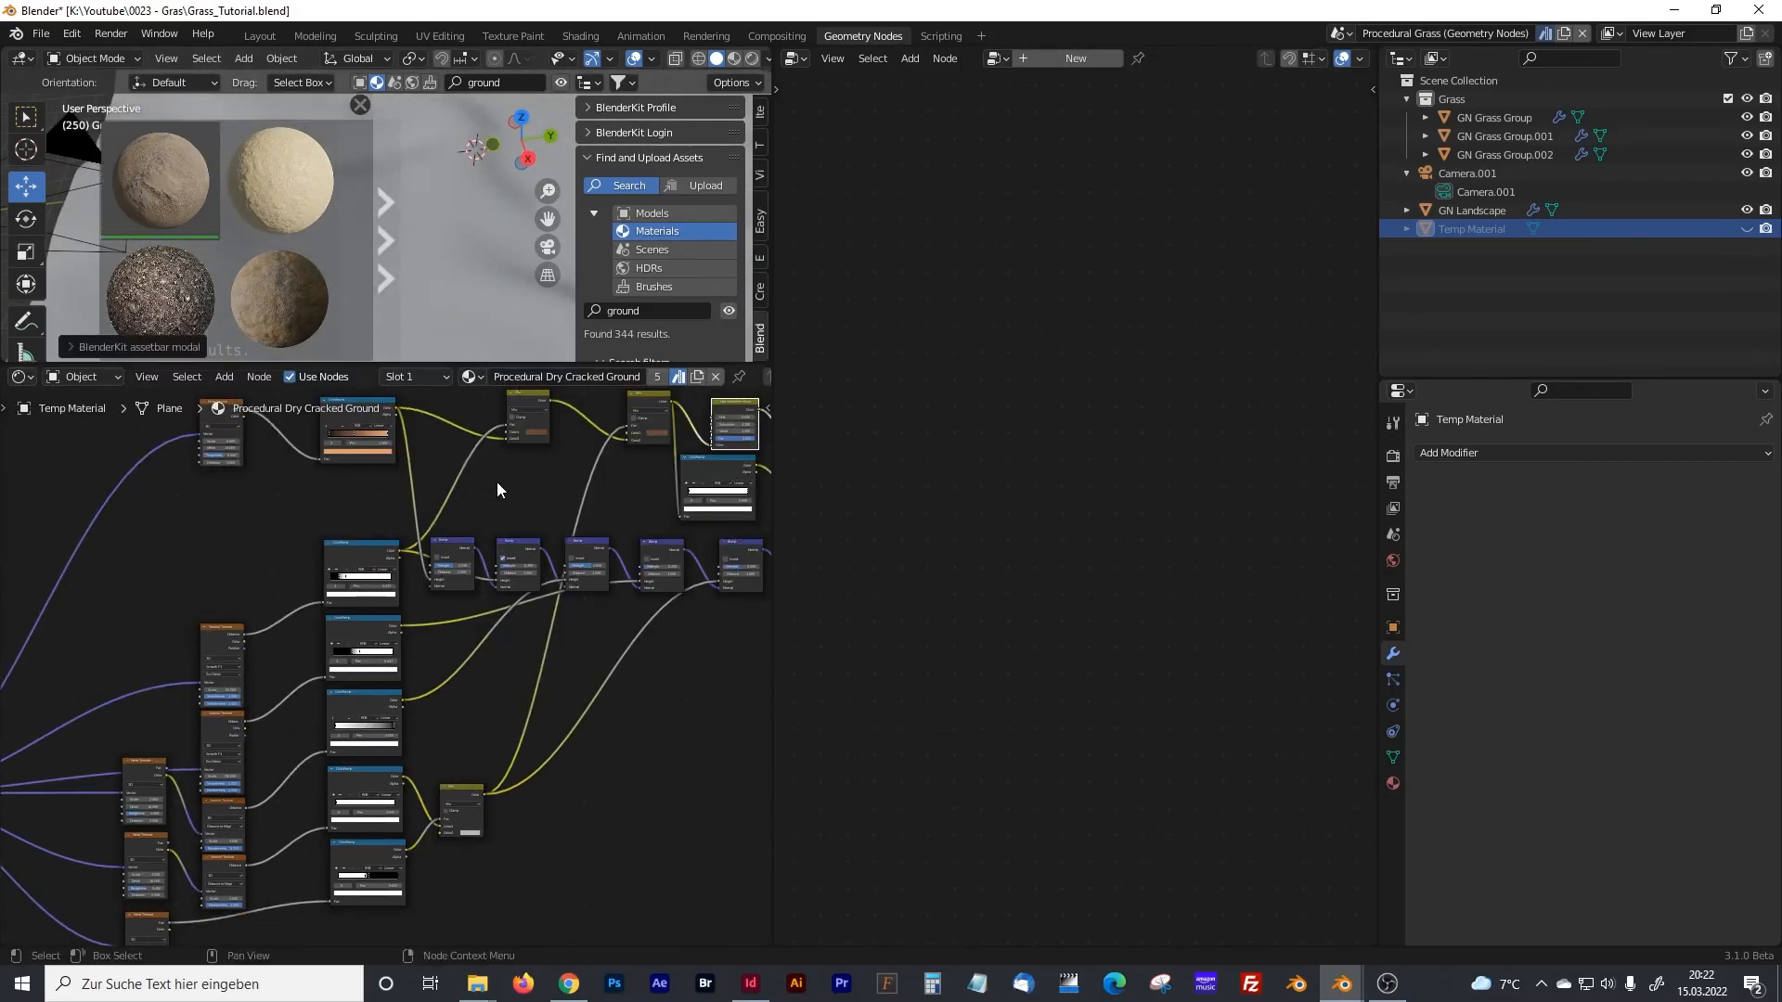
{"action": "scroll", "coordinate": [472, 576], "scroll_direction": "down", "scroll_amount": 4}
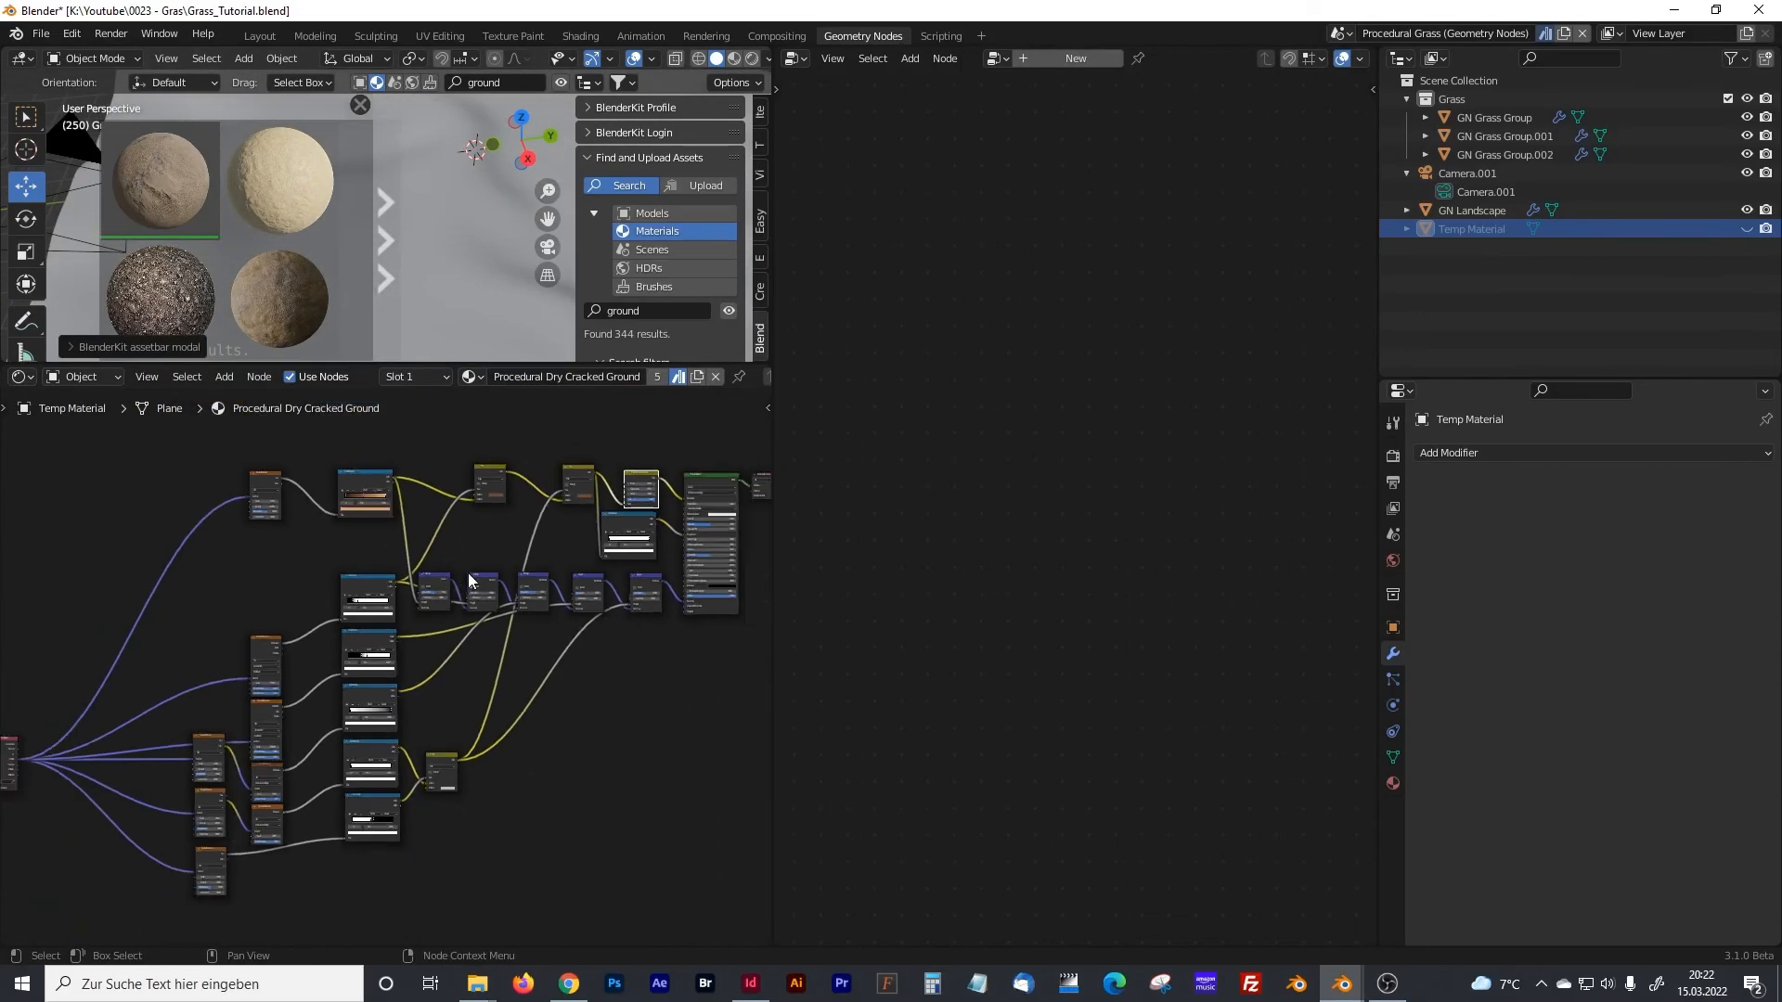
{"action": "left_click_drag", "start_coordinate": [503, 361], "coordinate": [503, 713]}
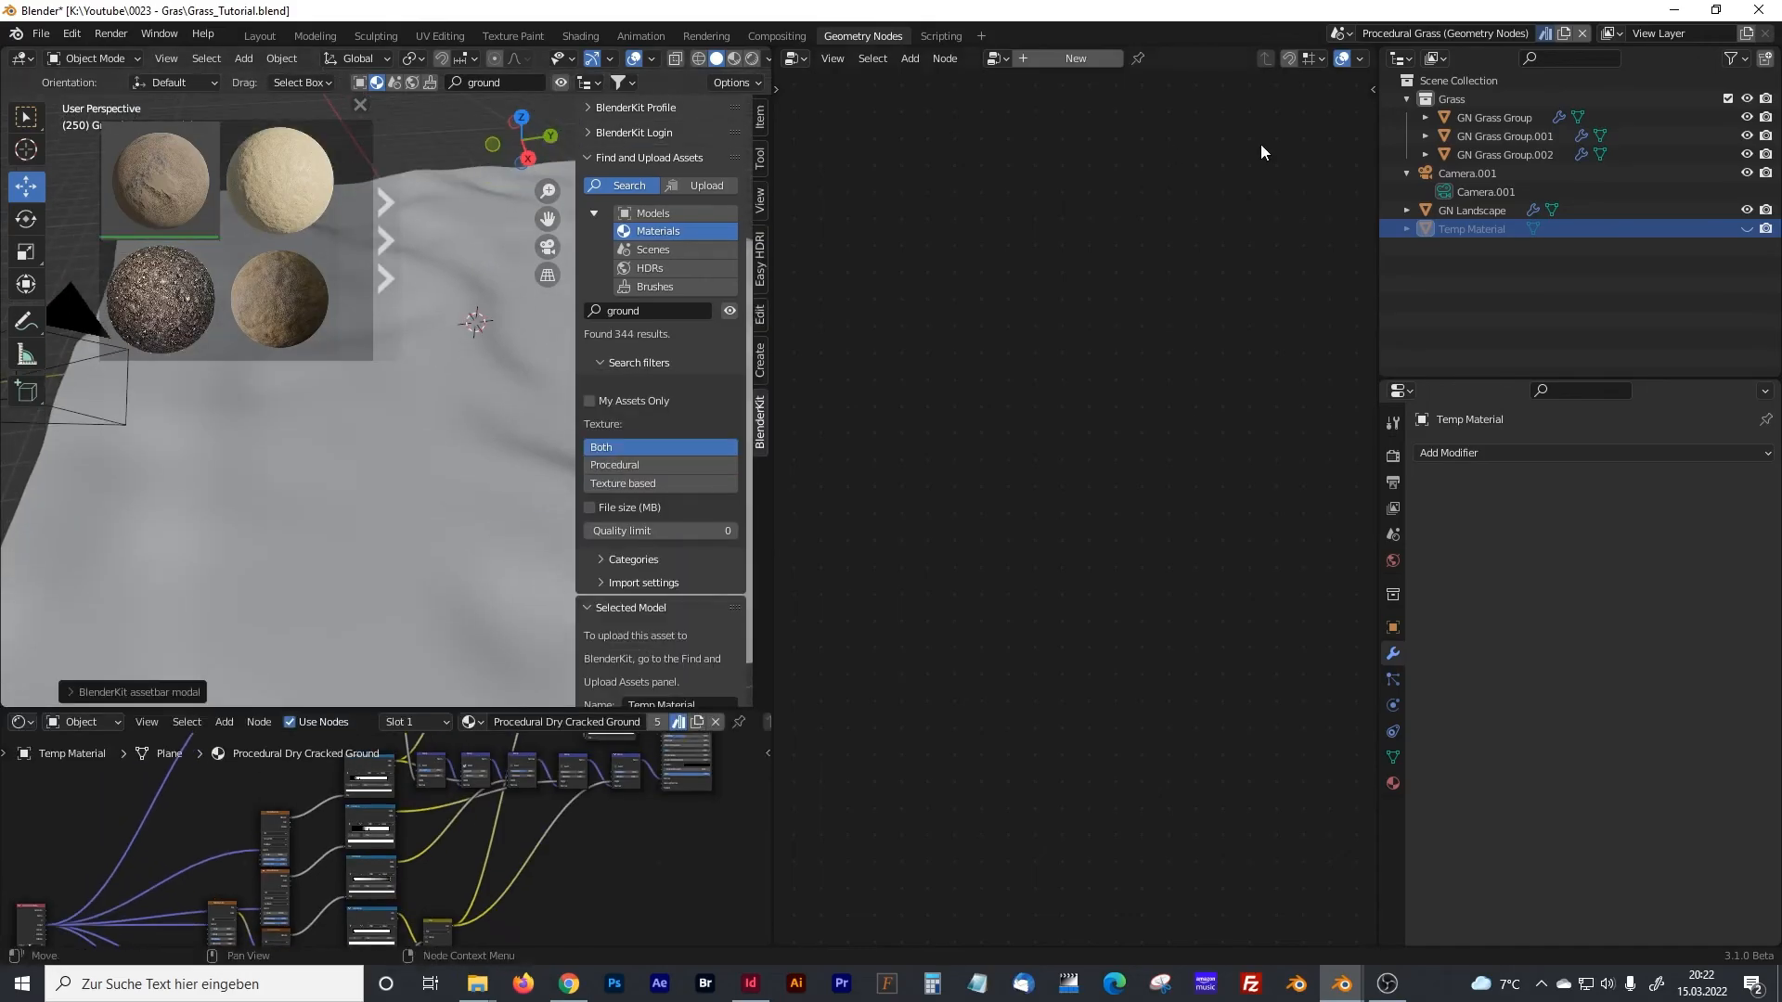
- Close the BlenderKit results and sidebar, then reselect GN Landscape and widen its geometry node editor
{"action": "left_click", "coordinate": [361, 104]}
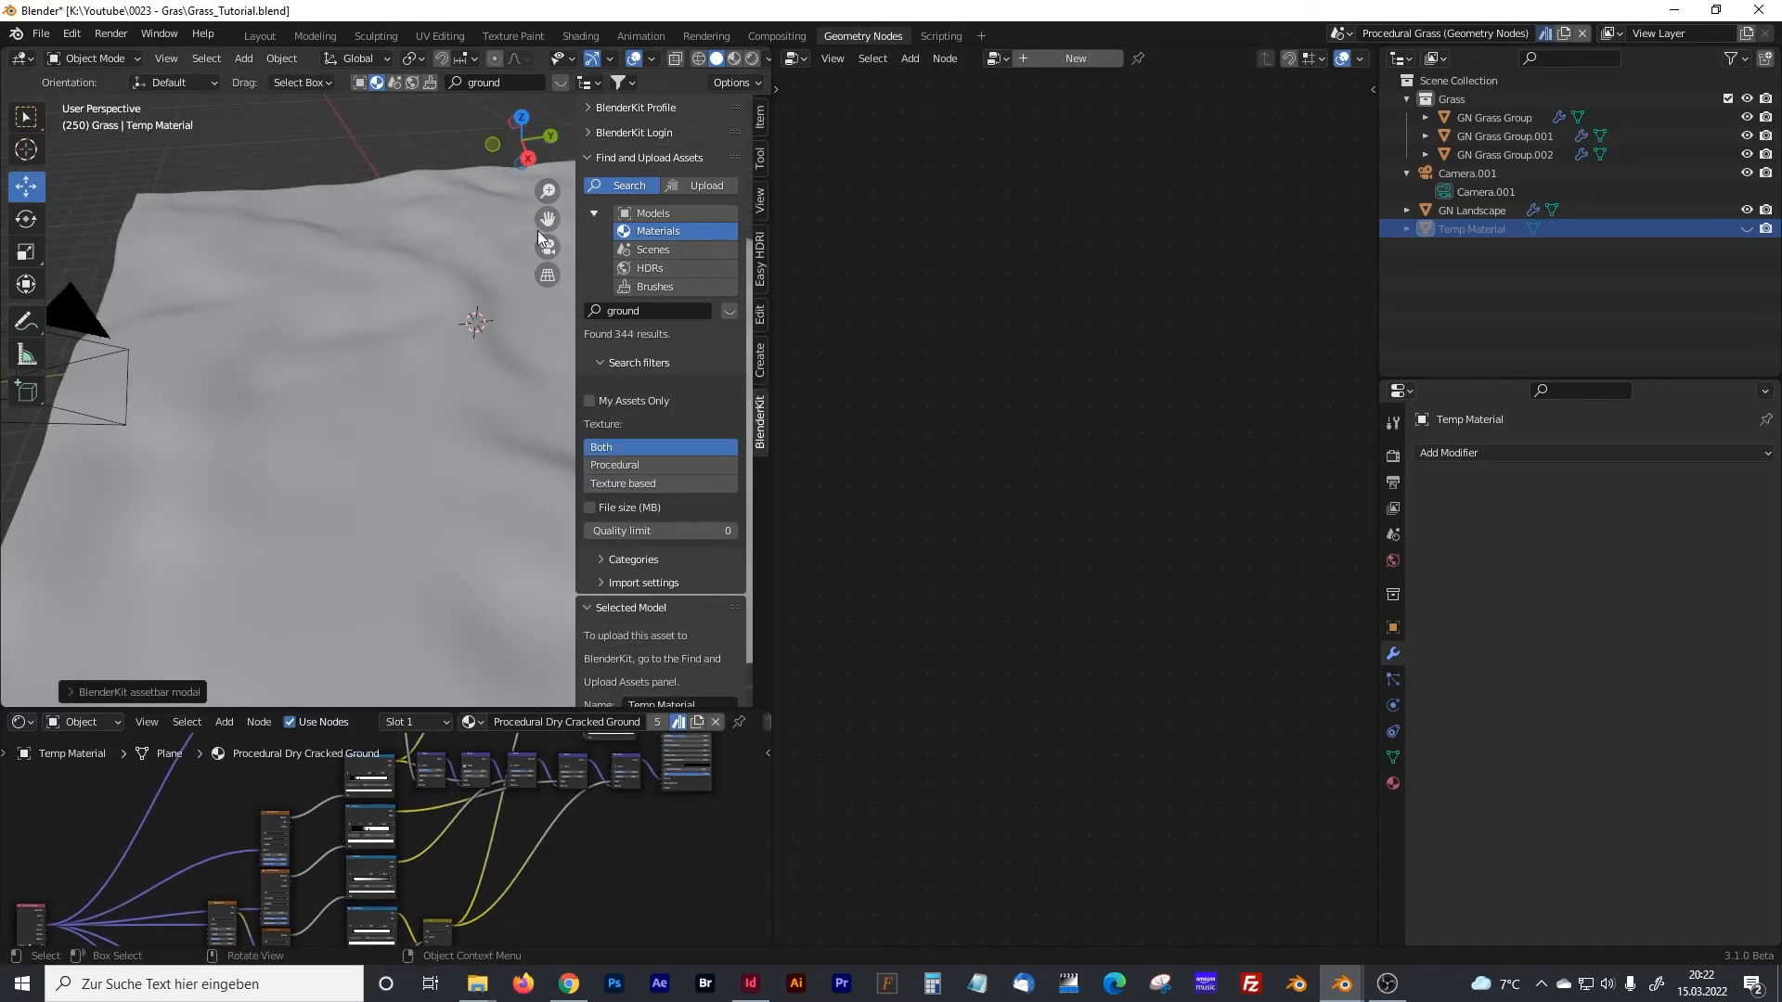
{"action": "key", "text": "n"}
{"action": "left_click", "coordinate": [482, 303]}
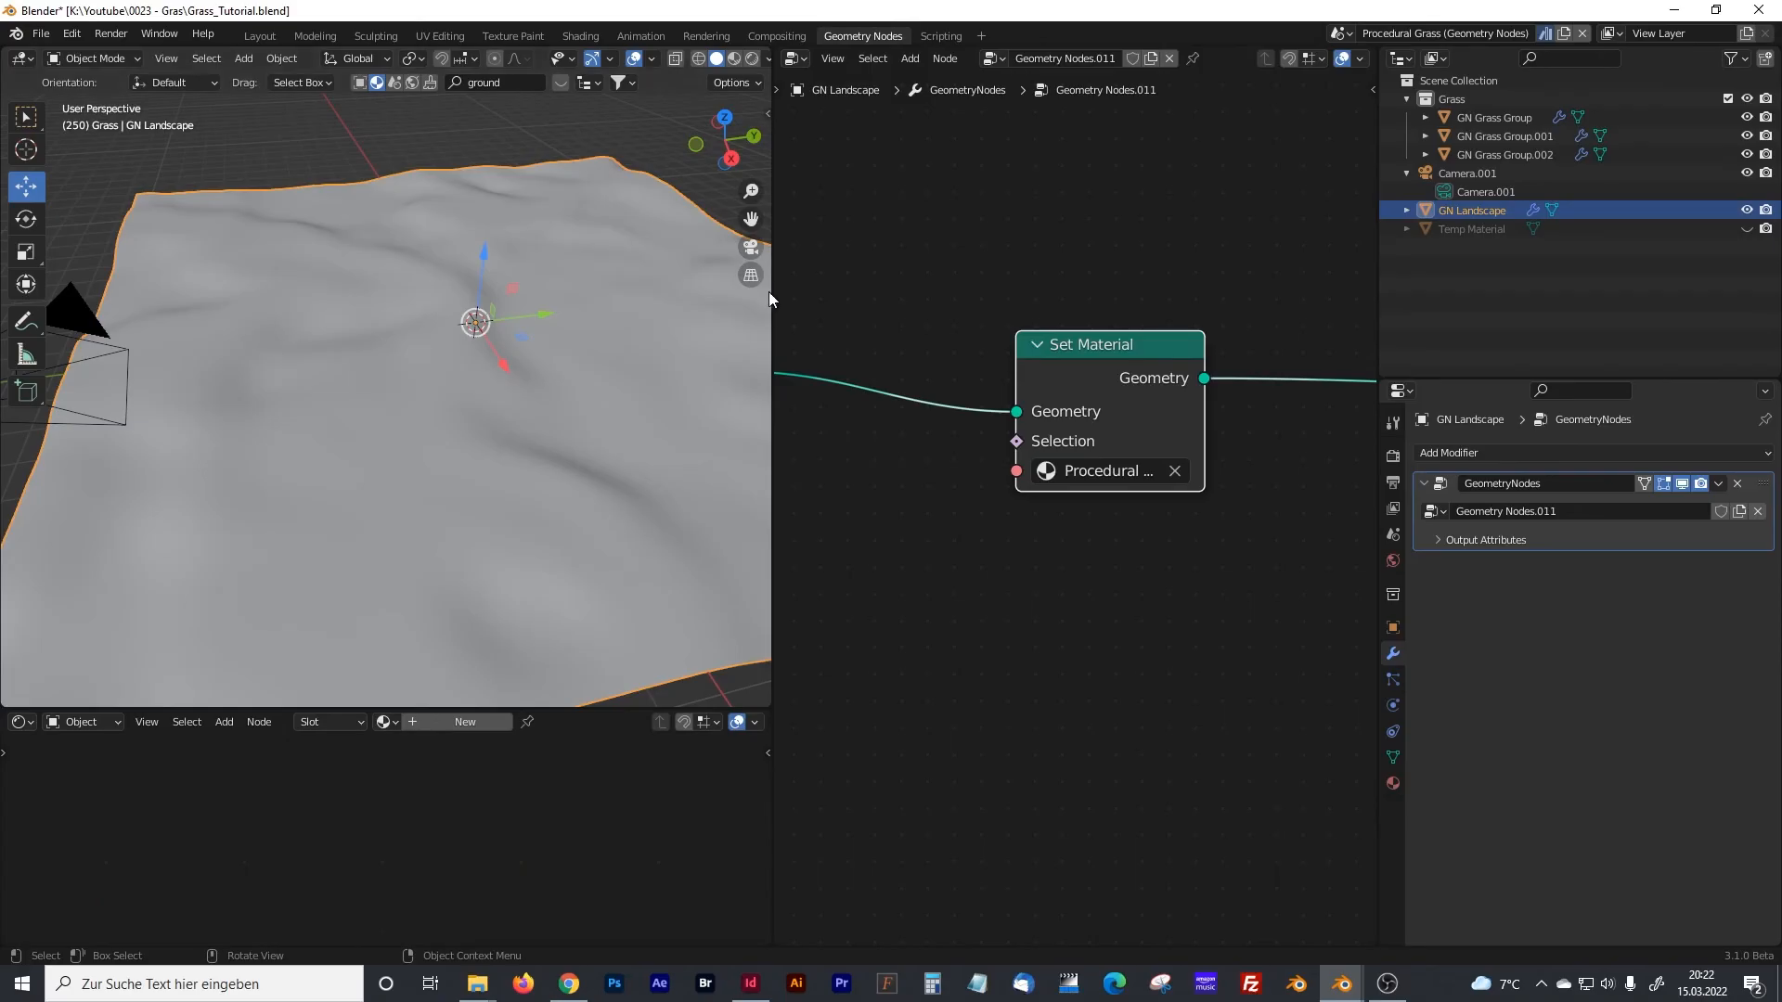
{"action": "left_click_drag", "start_coordinate": [768, 291], "coordinate": [386, 311]}
- Add a Distribute Points on Faces node below the Set Position and Set Material nodes
{"action": "scroll", "coordinate": [775, 326], "scroll_direction": "down", "scroll_amount": 2}
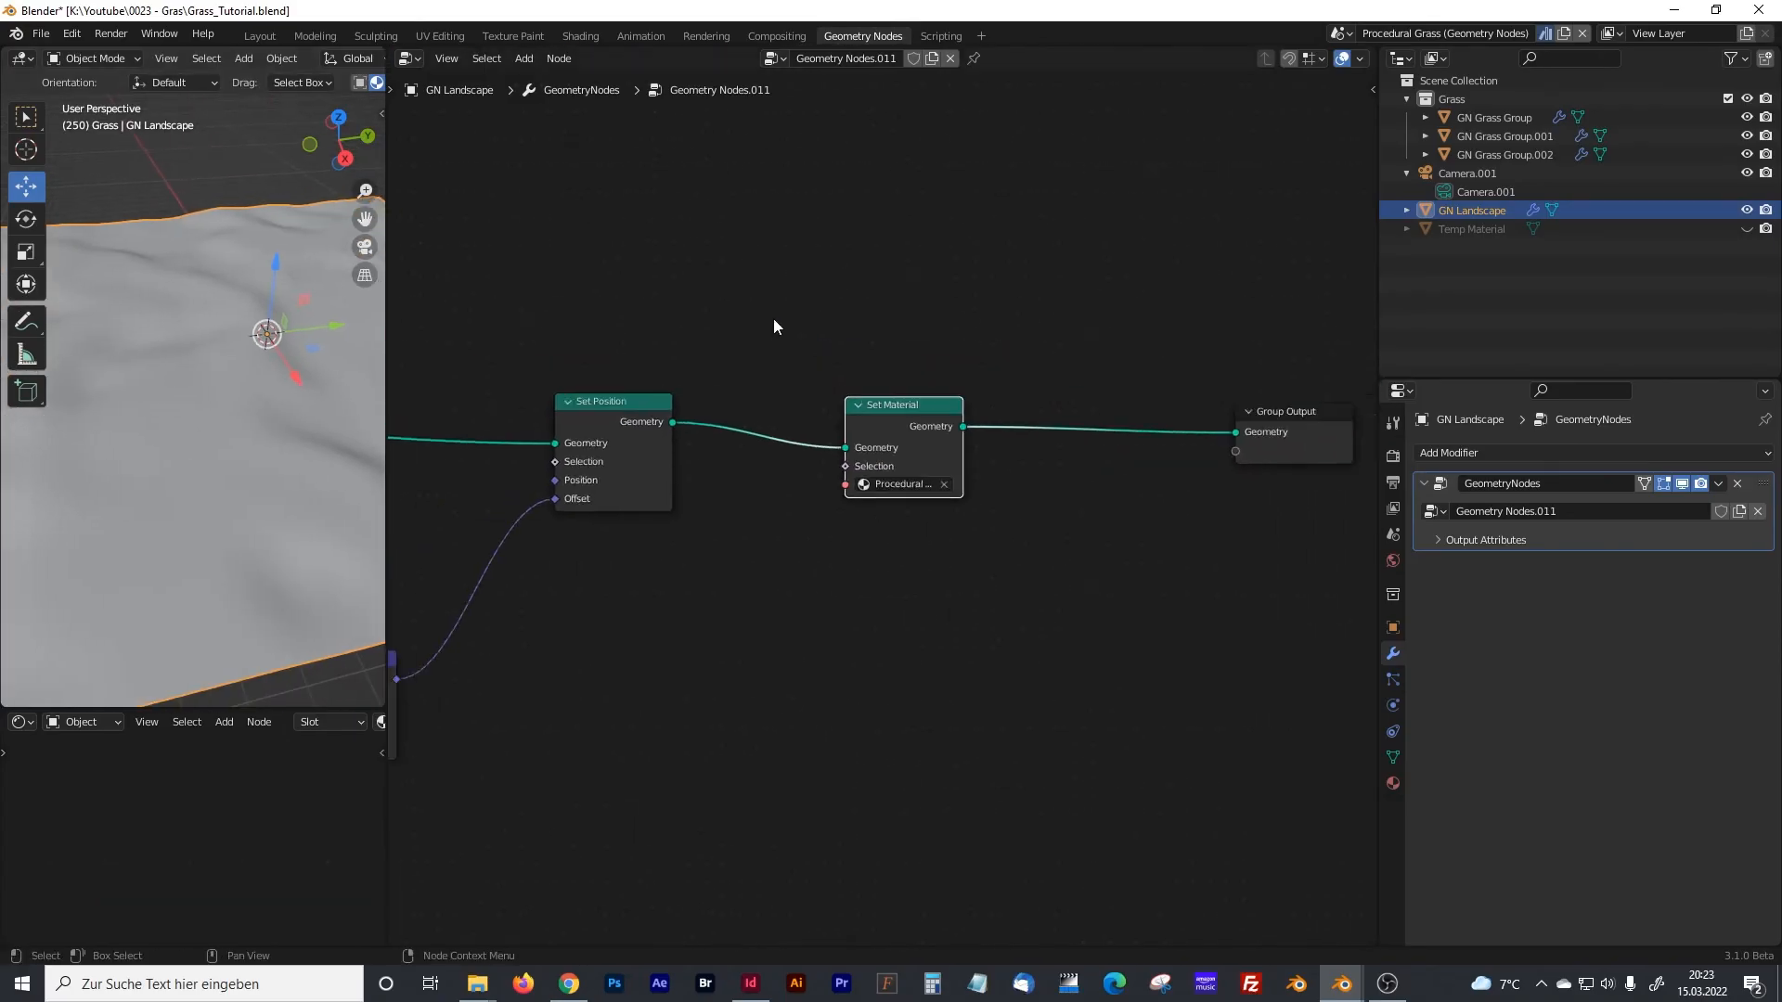
{"action": "scroll", "coordinate": [774, 325], "scroll_direction": "down", "scroll_amount": 1}
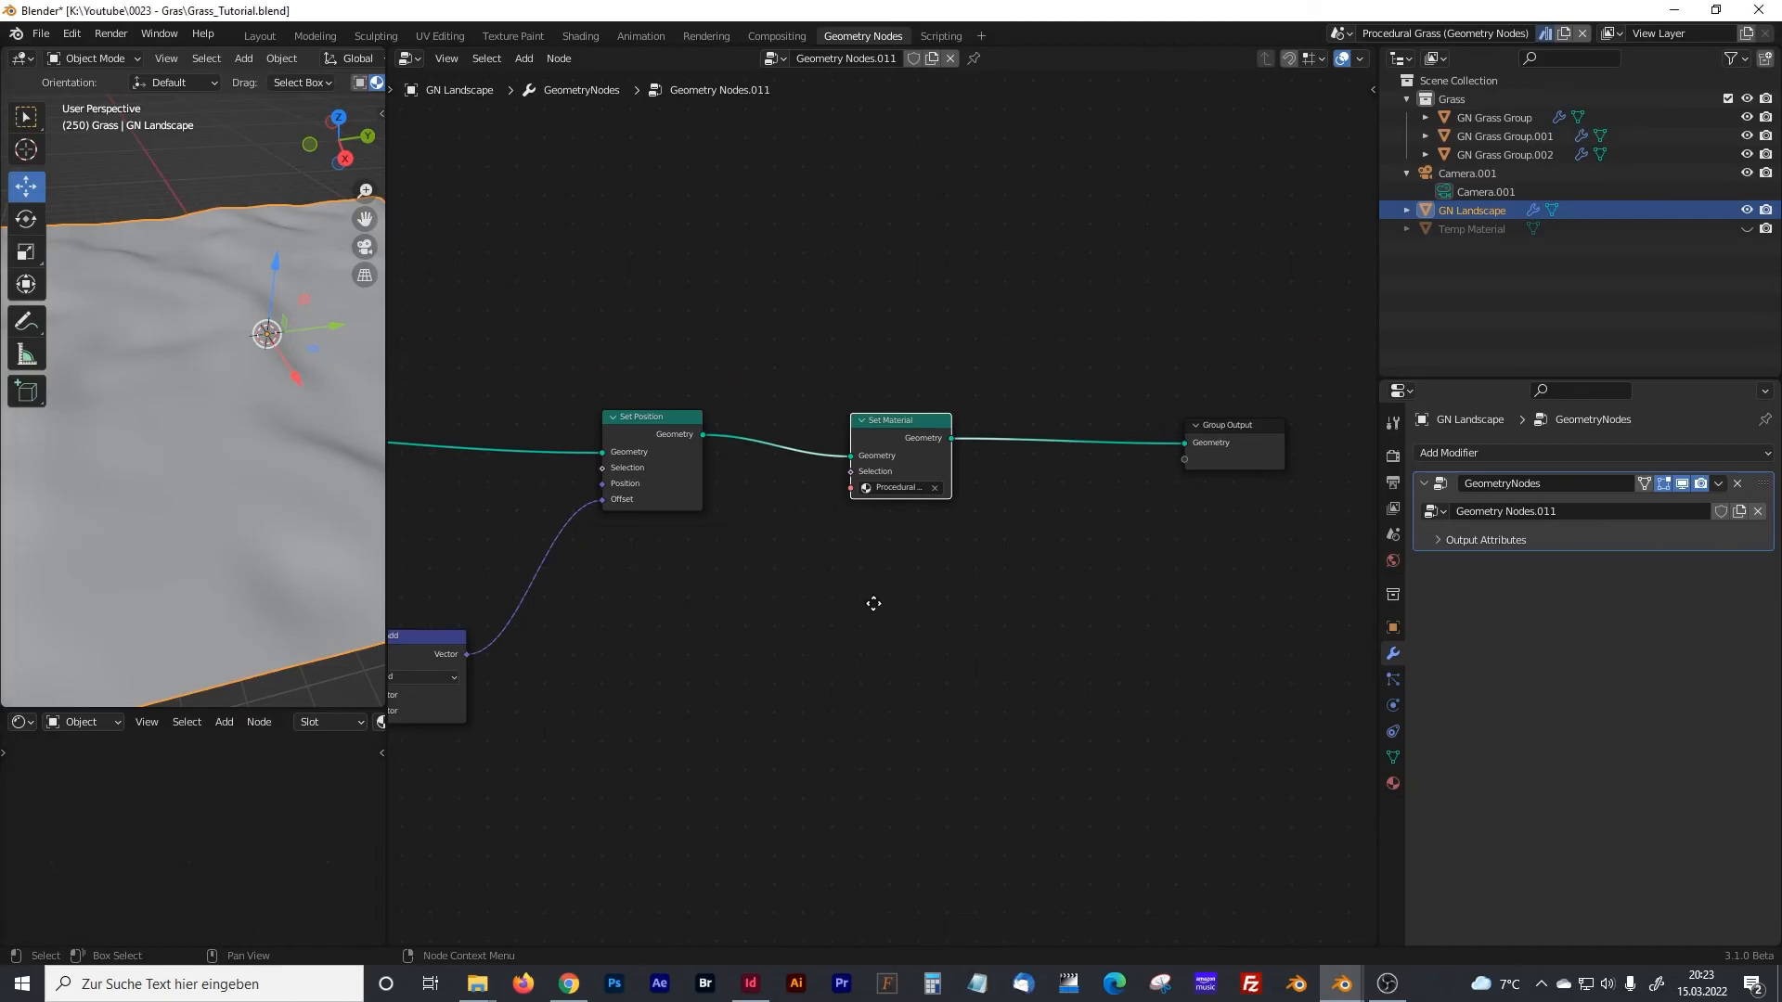
{"action": "middle_click_drag", "start_coordinate": [815, 661], "coordinate": [844, 529]}
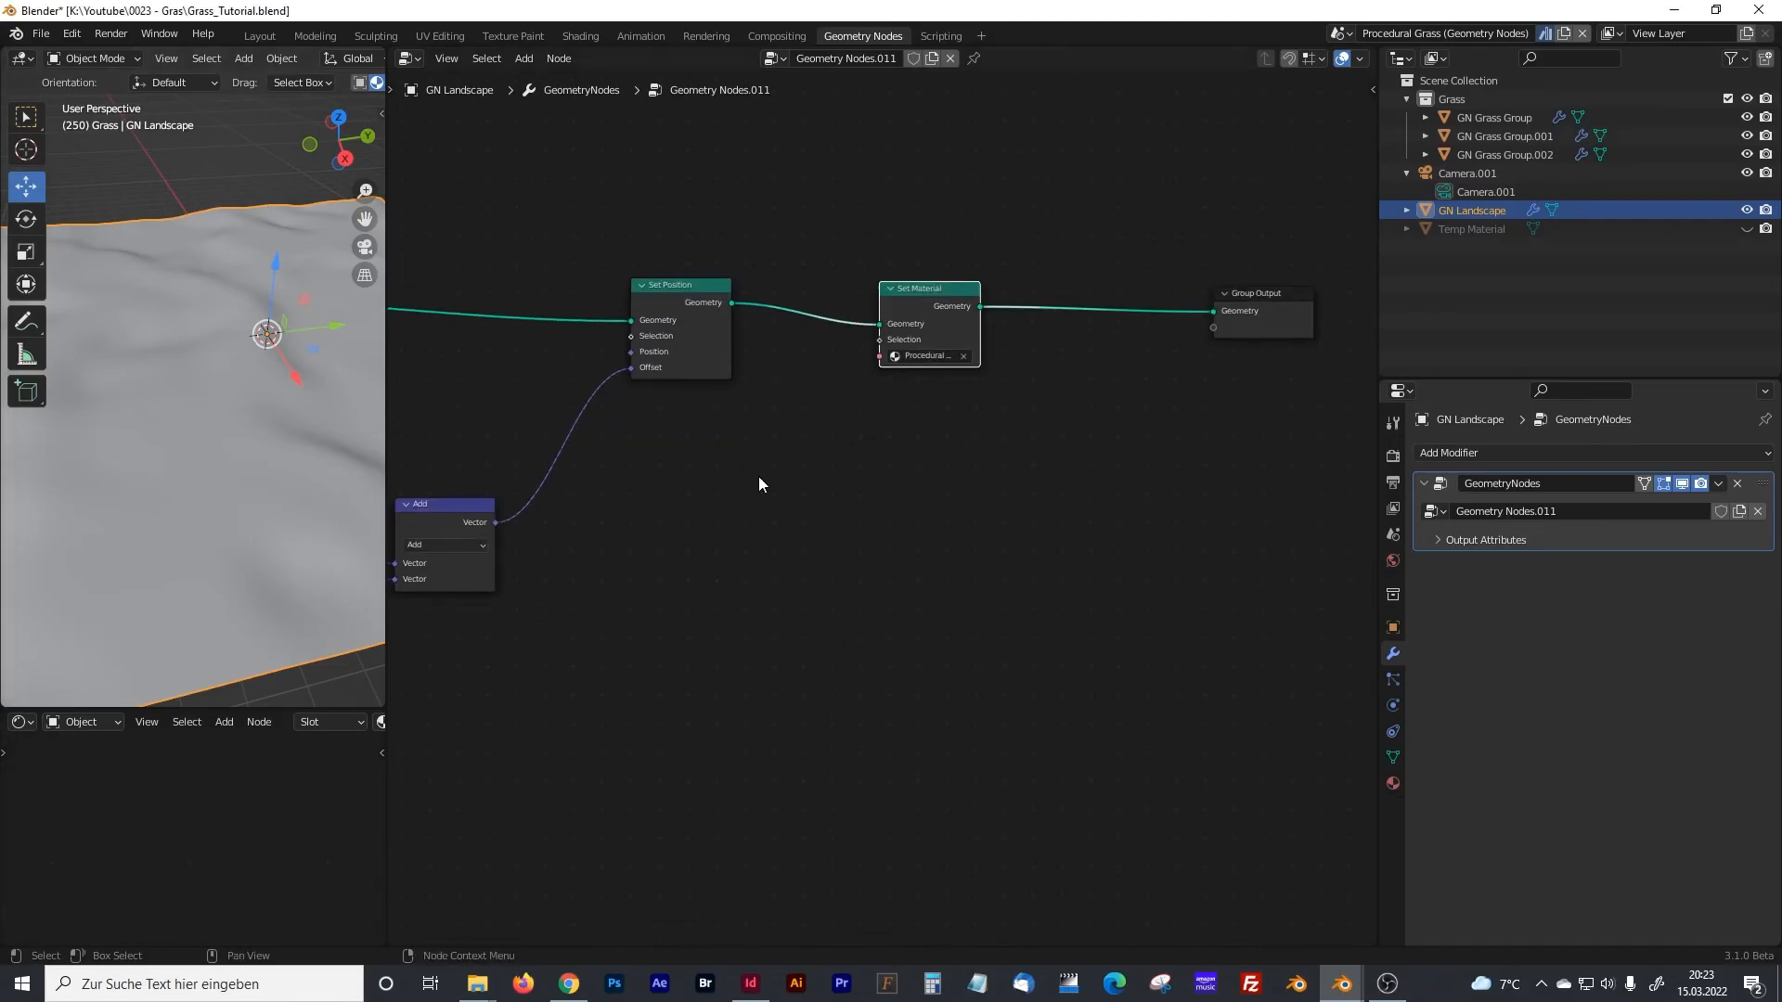
{"action": "left_click", "coordinate": [766, 504]}
{"action": "key", "text": "shift+a"}
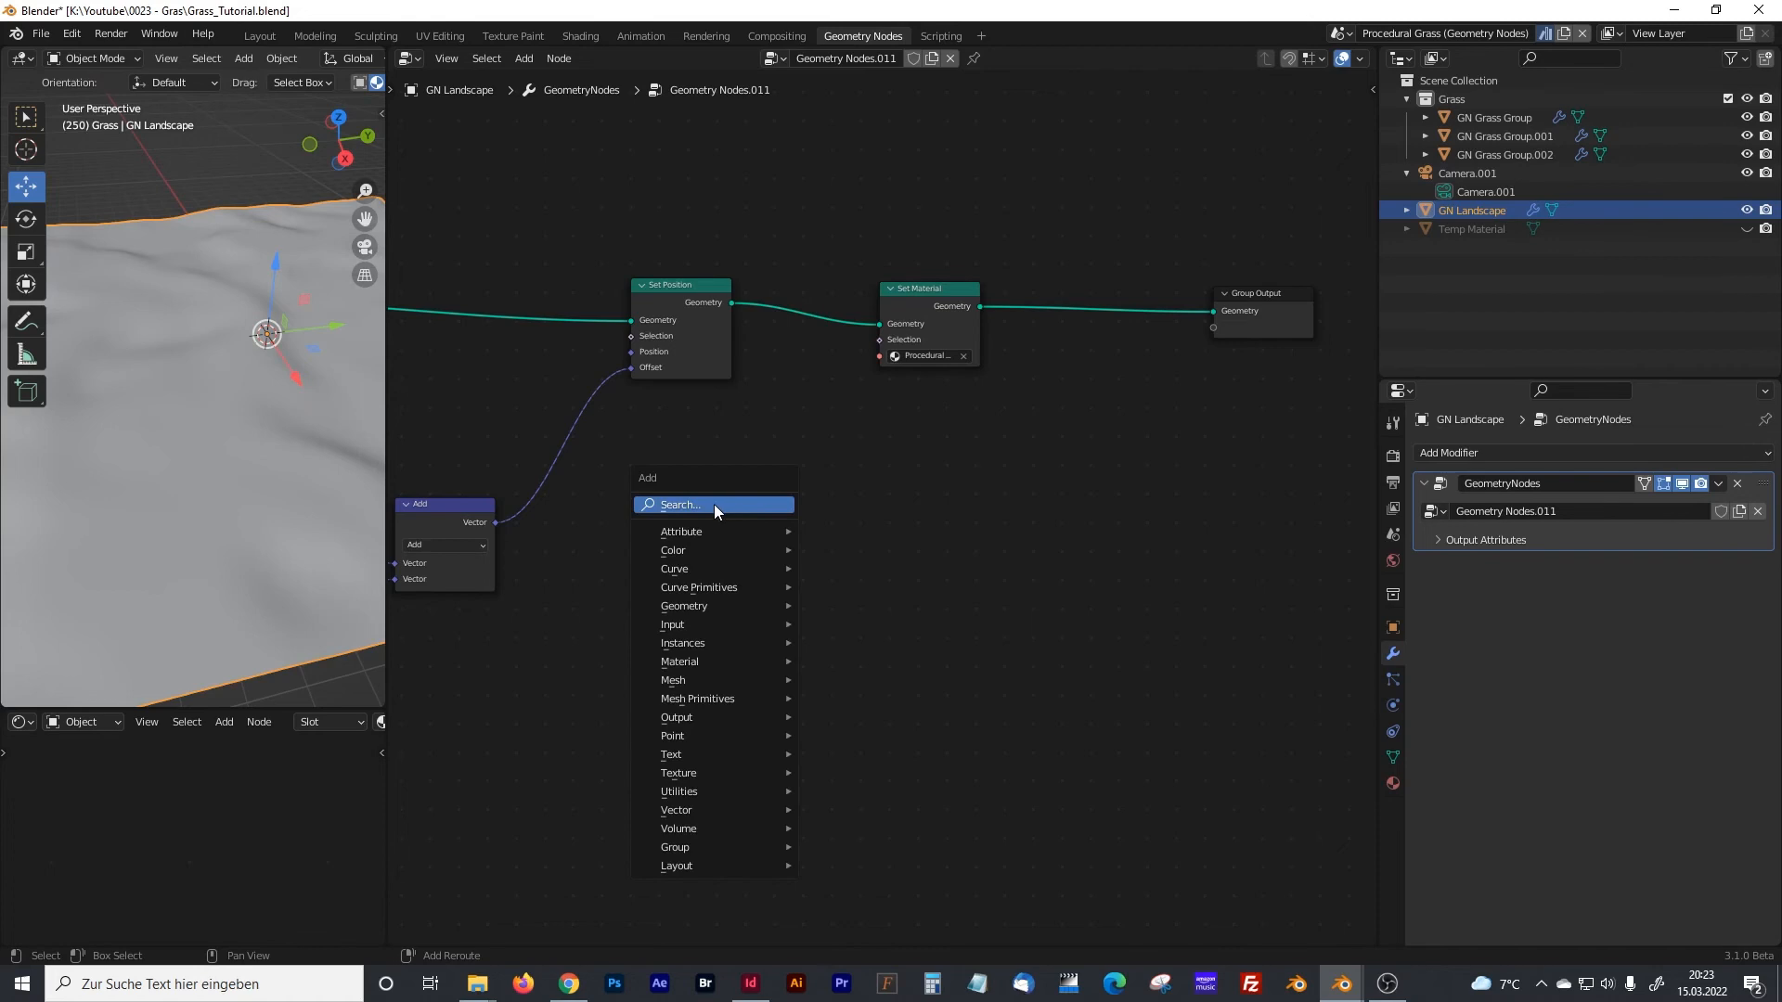
{"action": "type", "text": "dsitri"}
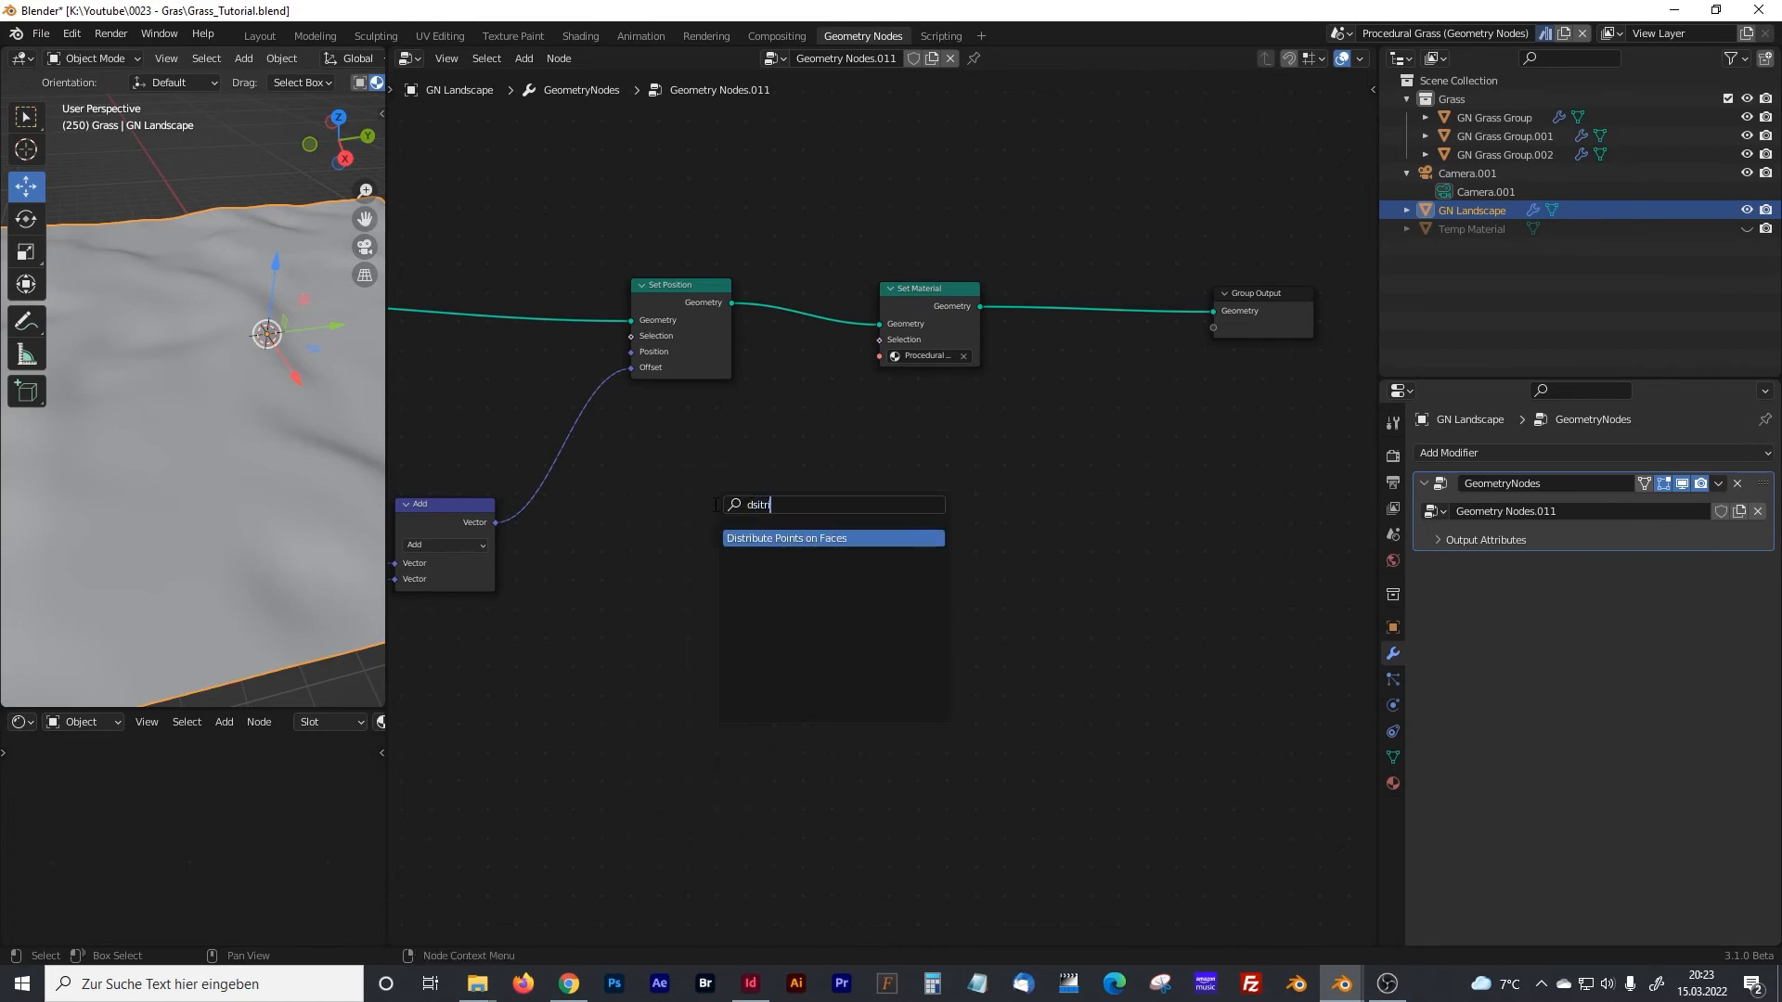
{"action": "key", "text": "Return"}
{"action": "left_click", "coordinate": [839, 548]}
{"action": "middle_click_drag", "start_coordinate": [997, 582], "coordinate": [917, 558]}
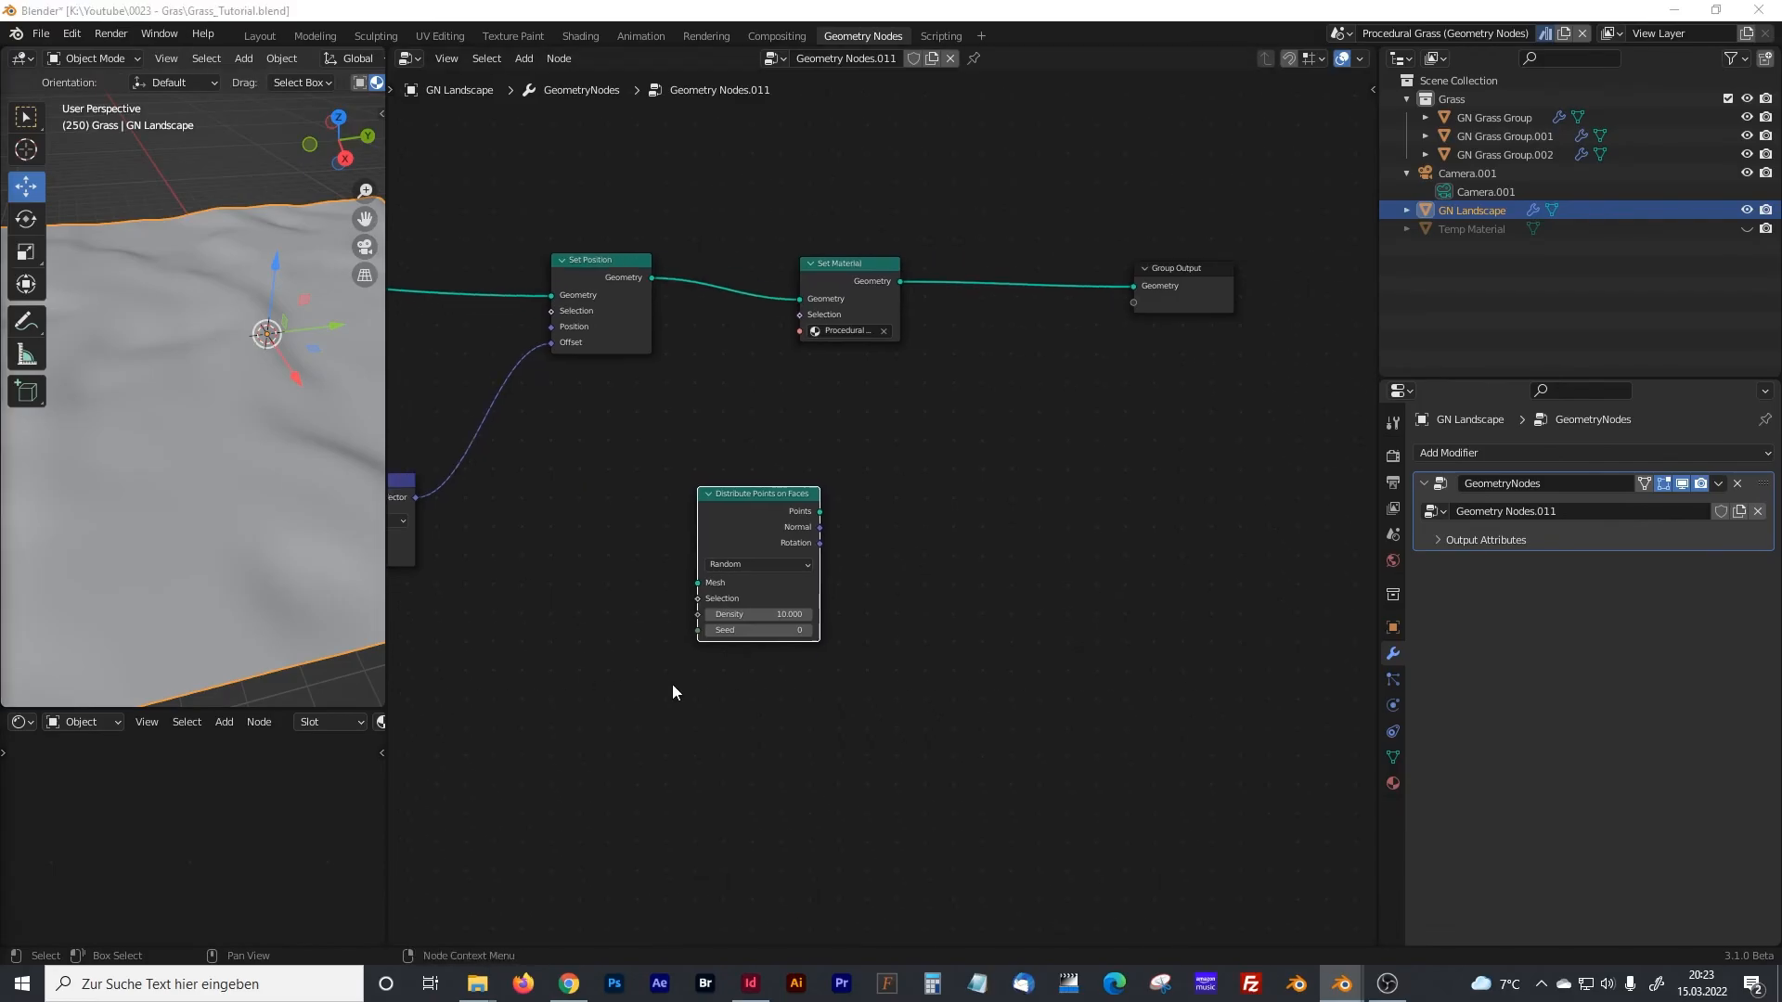
- Add an Instance on Points node beside Distribute Points on Faces
{"action": "key", "text": "shift+a"}
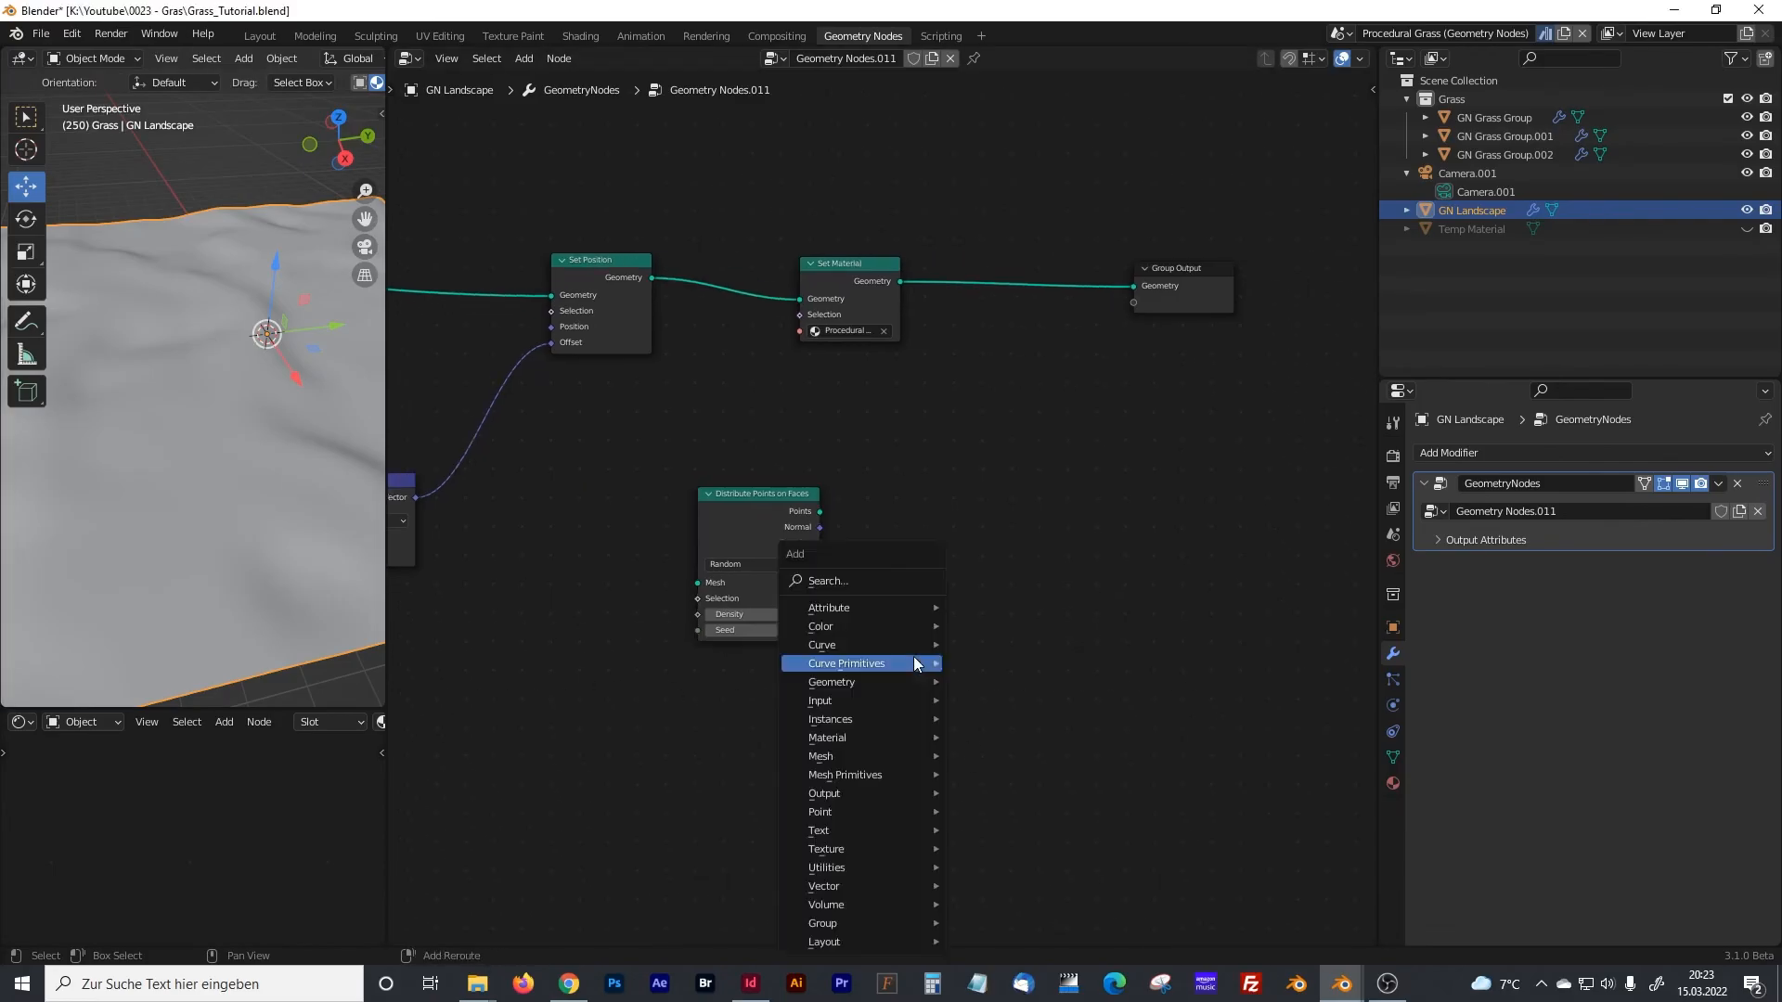
{"action": "left_click", "coordinate": [865, 586]}
{"action": "type", "text": "insta"}
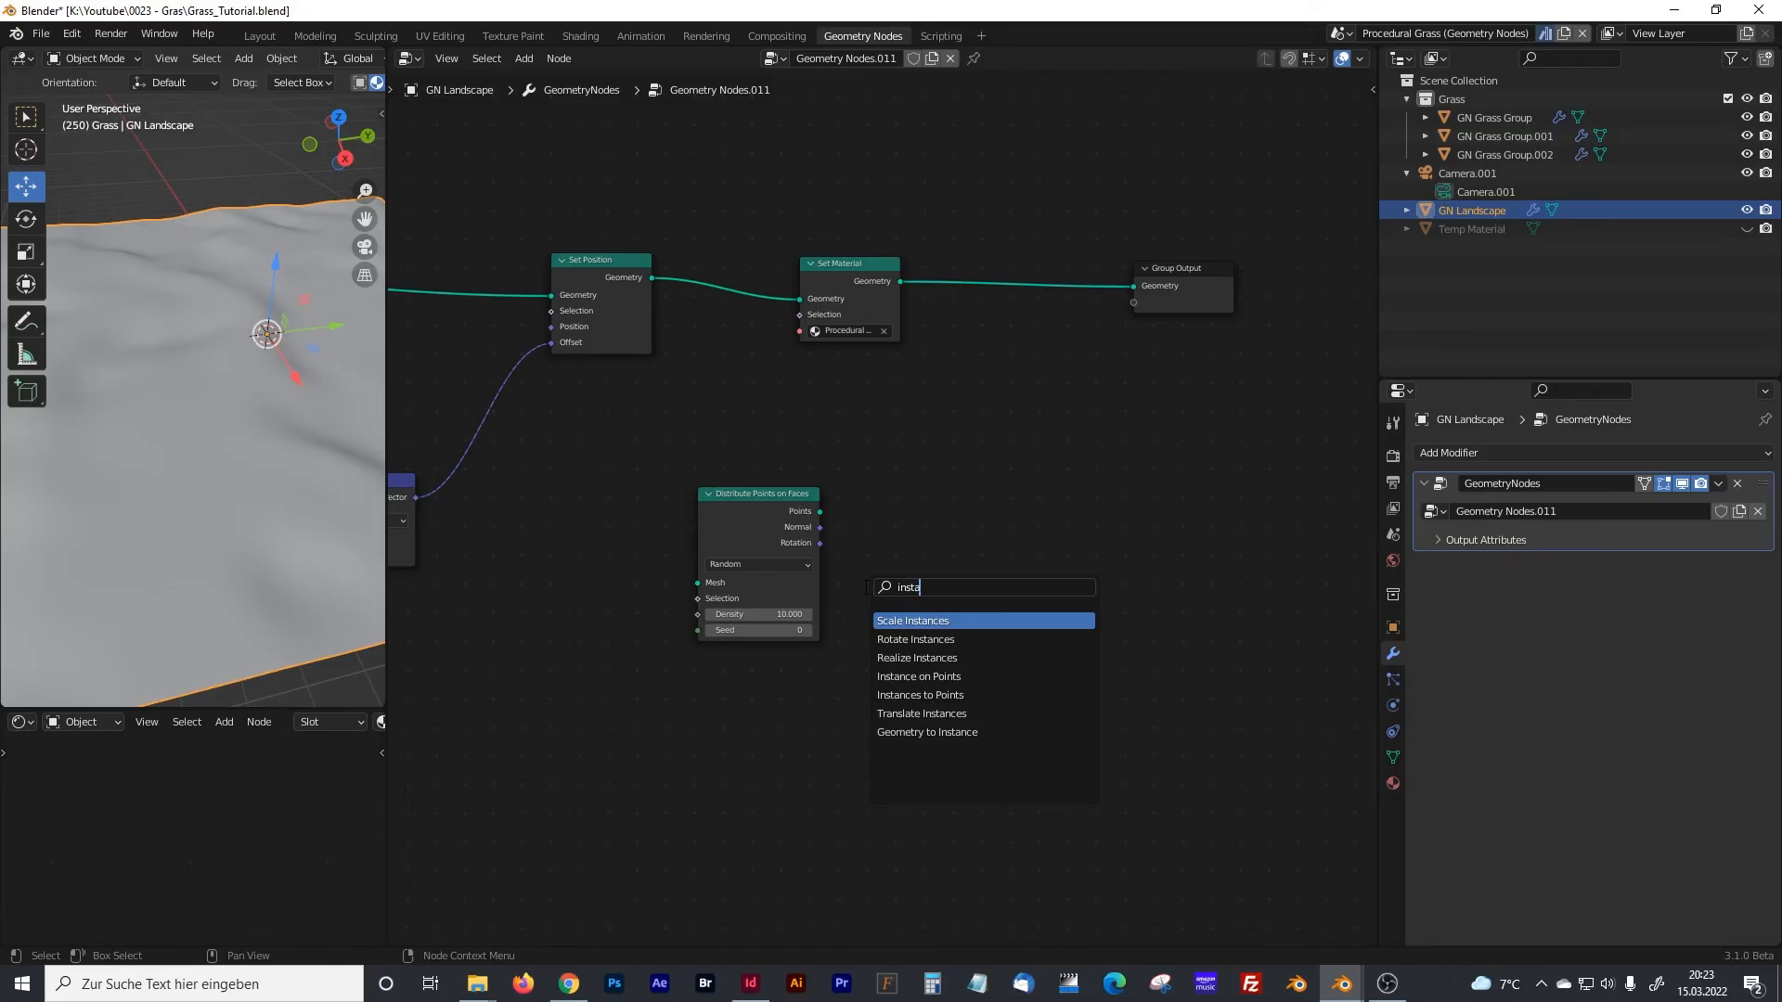
{"action": "key", "text": "Down"}
{"action": "key", "text": "Down"}
{"action": "key", "text": "Down"}
{"action": "key", "text": "Return"}
{"action": "left_click", "coordinate": [961, 526]}
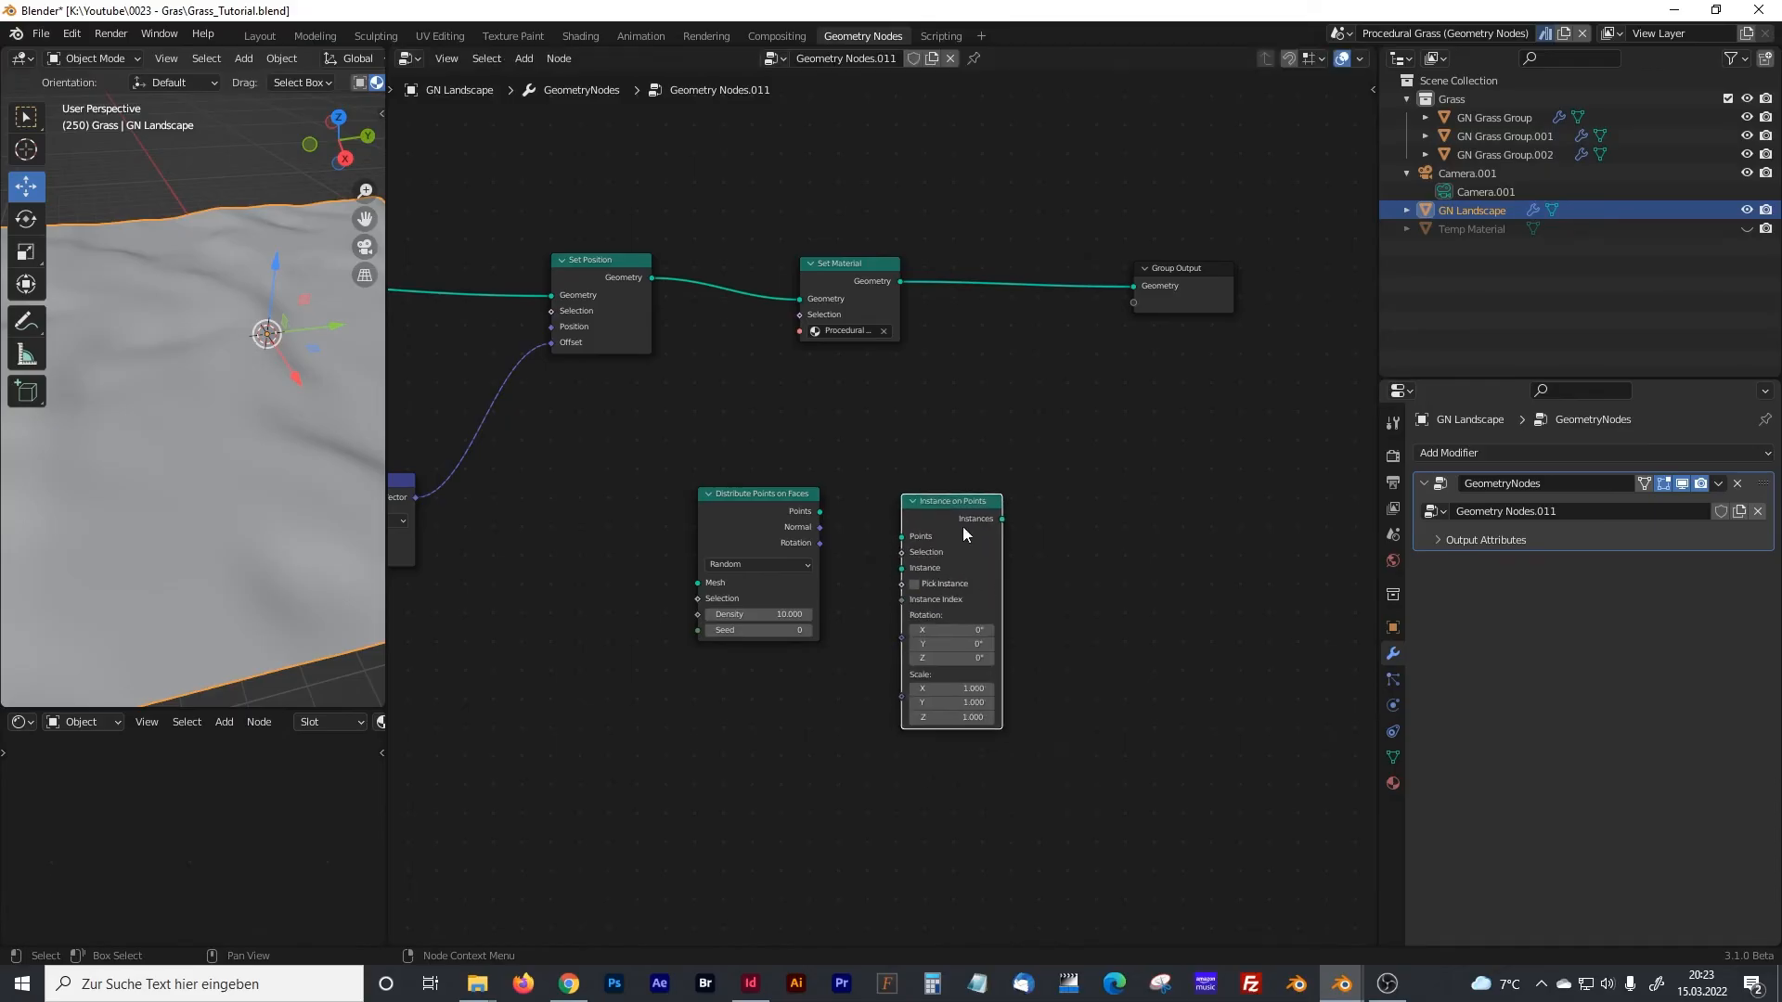
- Space out the node layout by moving Group Output and Instance on Points farther from their neighbouring nodes
{"action": "left_click_drag", "start_coordinate": [1254, 268], "coordinate": [1278, 268]}
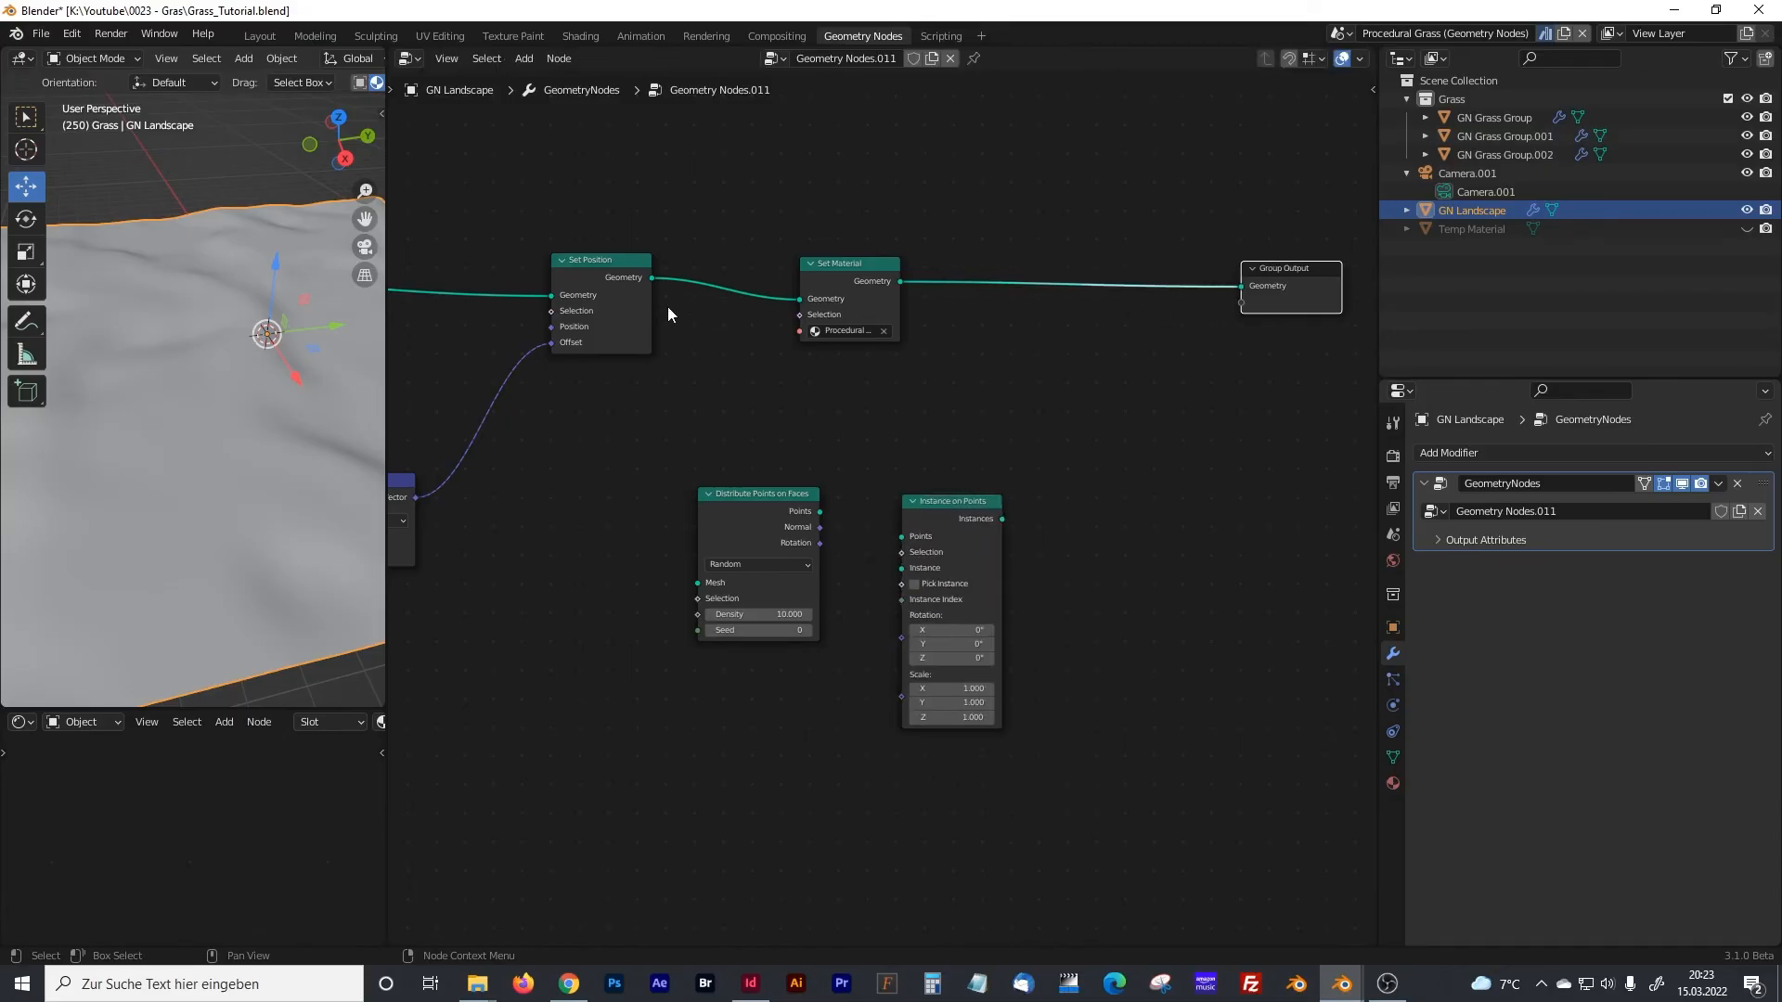
{"action": "left_click_drag", "start_coordinate": [910, 525], "coordinate": [953, 529]}
{"action": "left_click", "coordinate": [808, 499]}
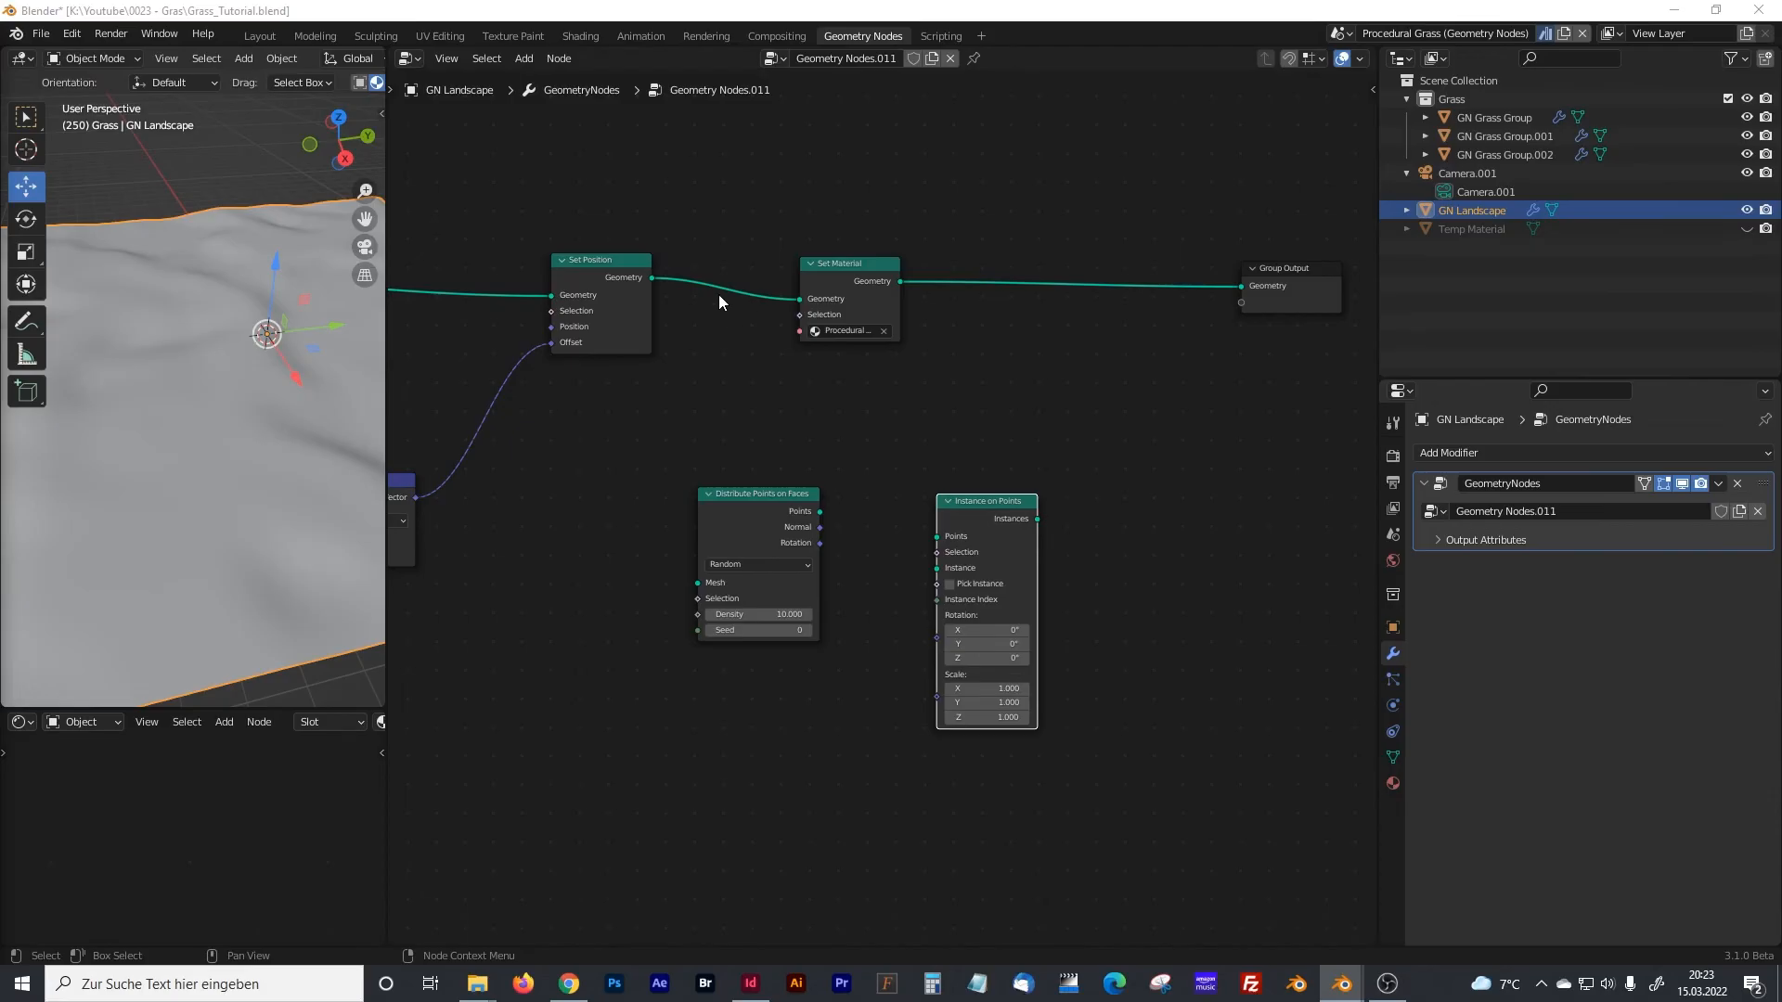
- Connect Set Position's geometry to the Distribute Points on Faces mesh input, and its points to Instance on Points
{"action": "left_click_drag", "start_coordinate": [736, 489], "coordinate": [763, 485]}
{"action": "left_click_drag", "start_coordinate": [654, 277], "coordinate": [724, 578]}
{"action": "left_click_drag", "start_coordinate": [848, 507], "coordinate": [934, 538]}
- Insert a Join Geometry node between Set Material and Group Output, and connect the Instance on Points output to it
{"action": "left_click", "coordinate": [1112, 382]}
{"action": "middle_click_drag", "start_coordinate": [1260, 310], "coordinate": [1128, 310]}
{"action": "left_click_drag", "start_coordinate": [1182, 270], "coordinate": [1264, 284]}
{"action": "key", "text": "shift+a"}
{"action": "left_click", "coordinate": [1071, 382]}
{"action": "type", "text": "join geo"}
{"action": "key", "text": "Return"}
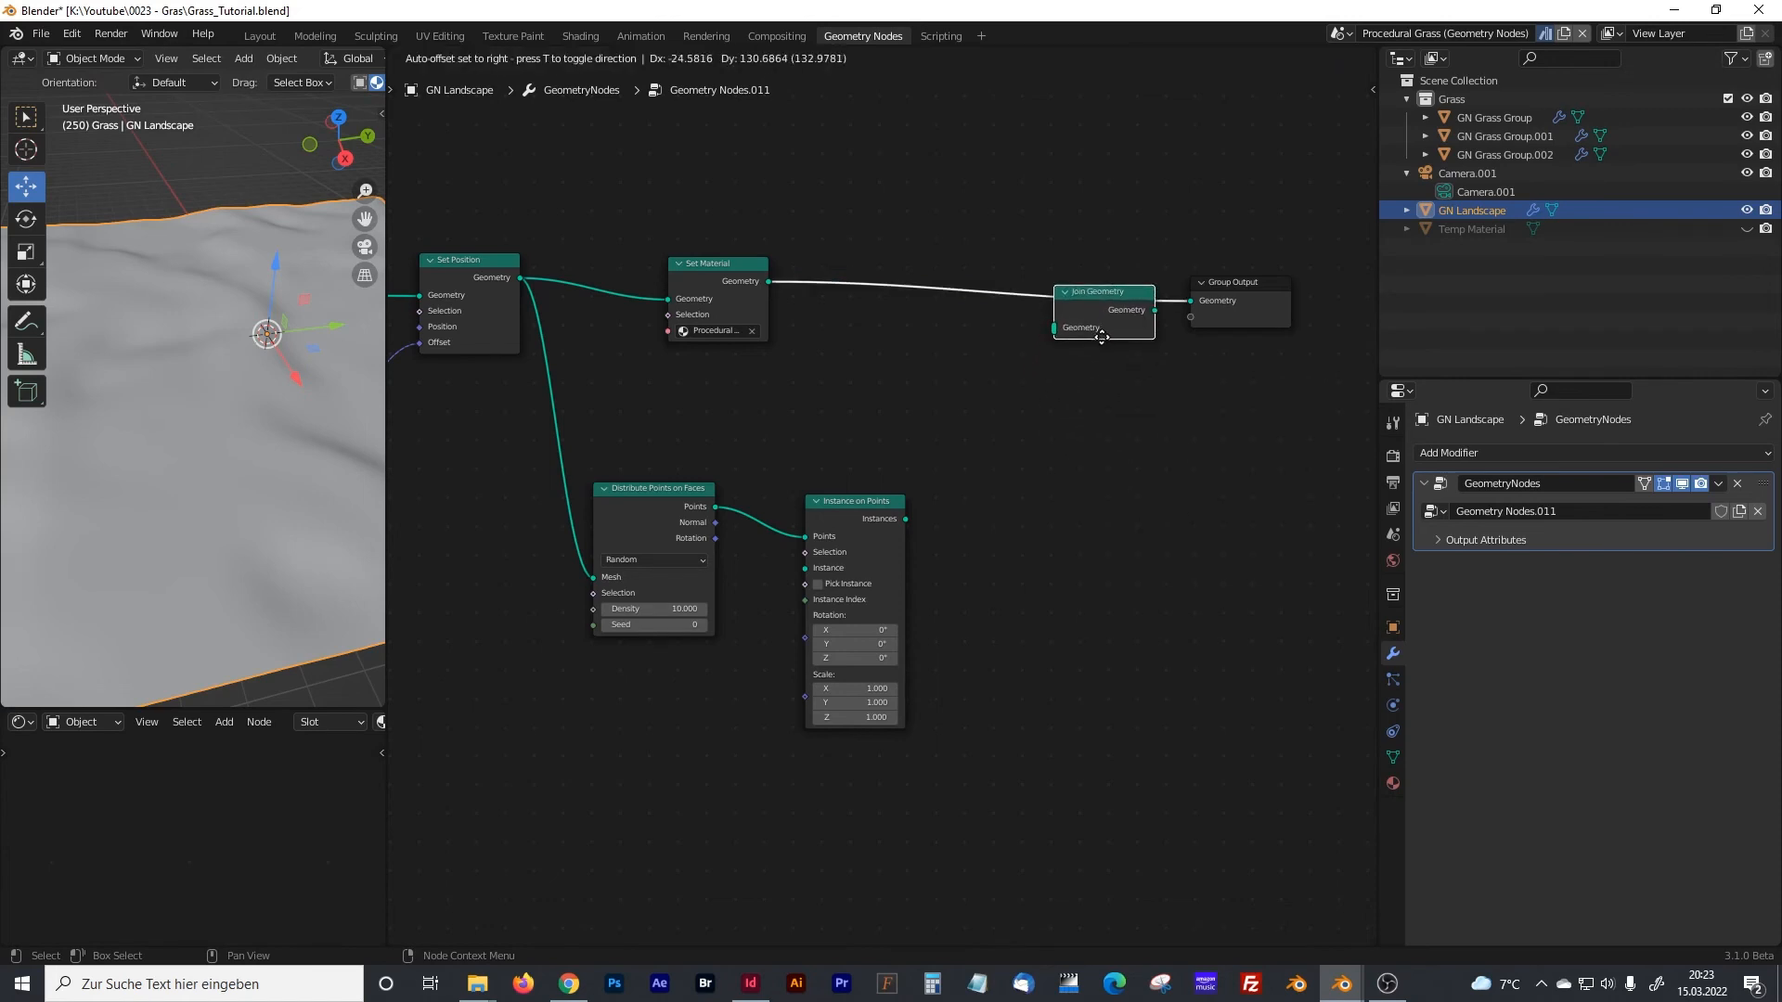
{"action": "left_click", "coordinate": [1080, 336]}
{"action": "left_click_drag", "start_coordinate": [906, 519], "coordinate": [1032, 330]}
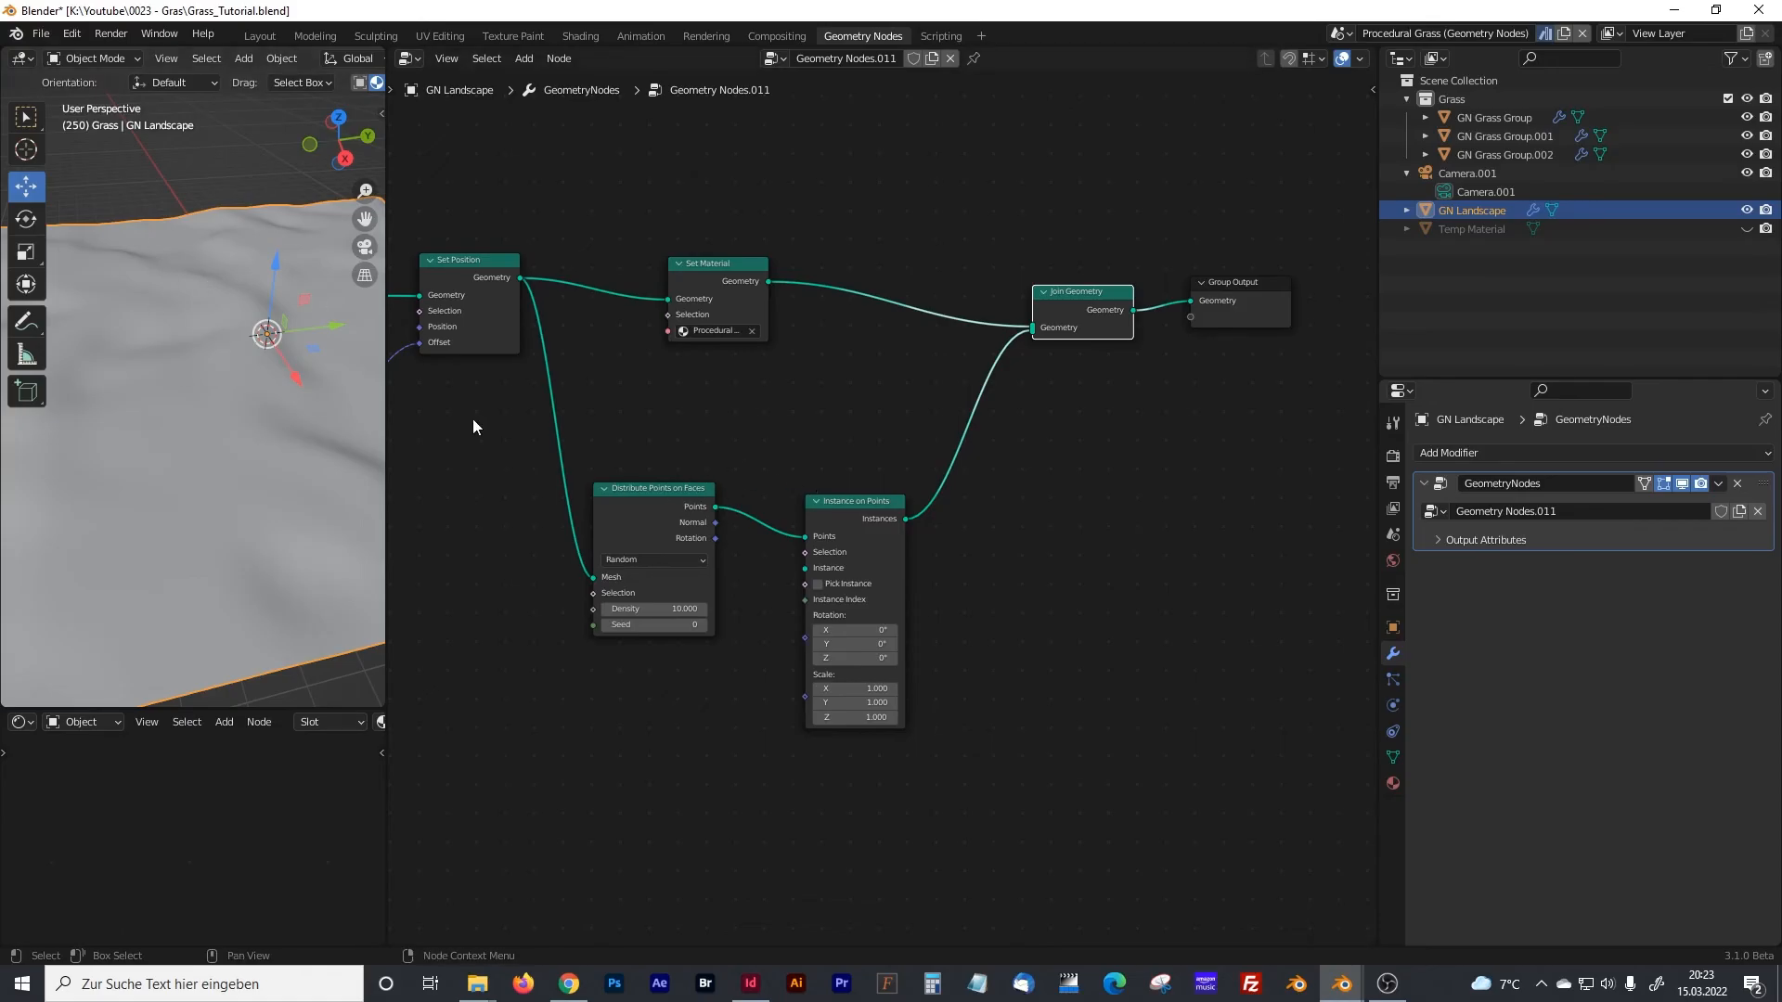
{"action": "middle_click_drag", "start_coordinate": [717, 402], "coordinate": [836, 364]}
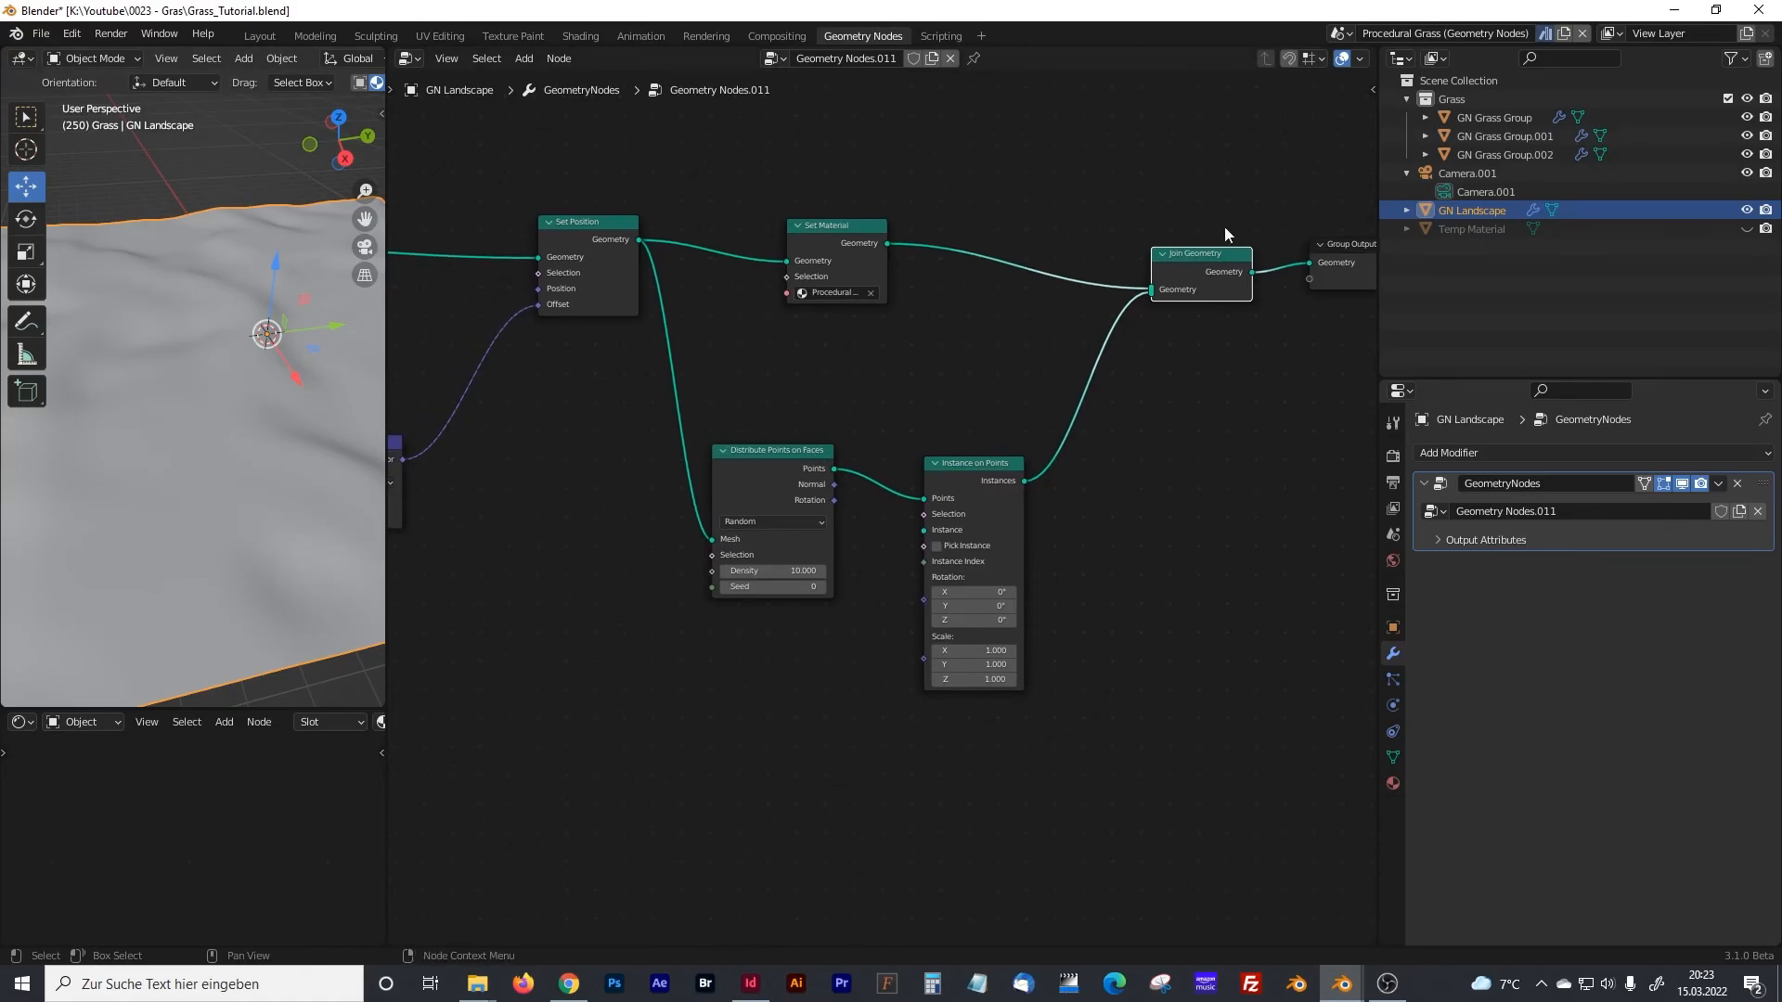
- Add the Grass collection as a Collection Info node with Separate Children and Reset Children enabled, and enable Pick Instance on Instance on Points
{"action": "left_click_drag", "start_coordinate": [1426, 108], "coordinate": [787, 668]}
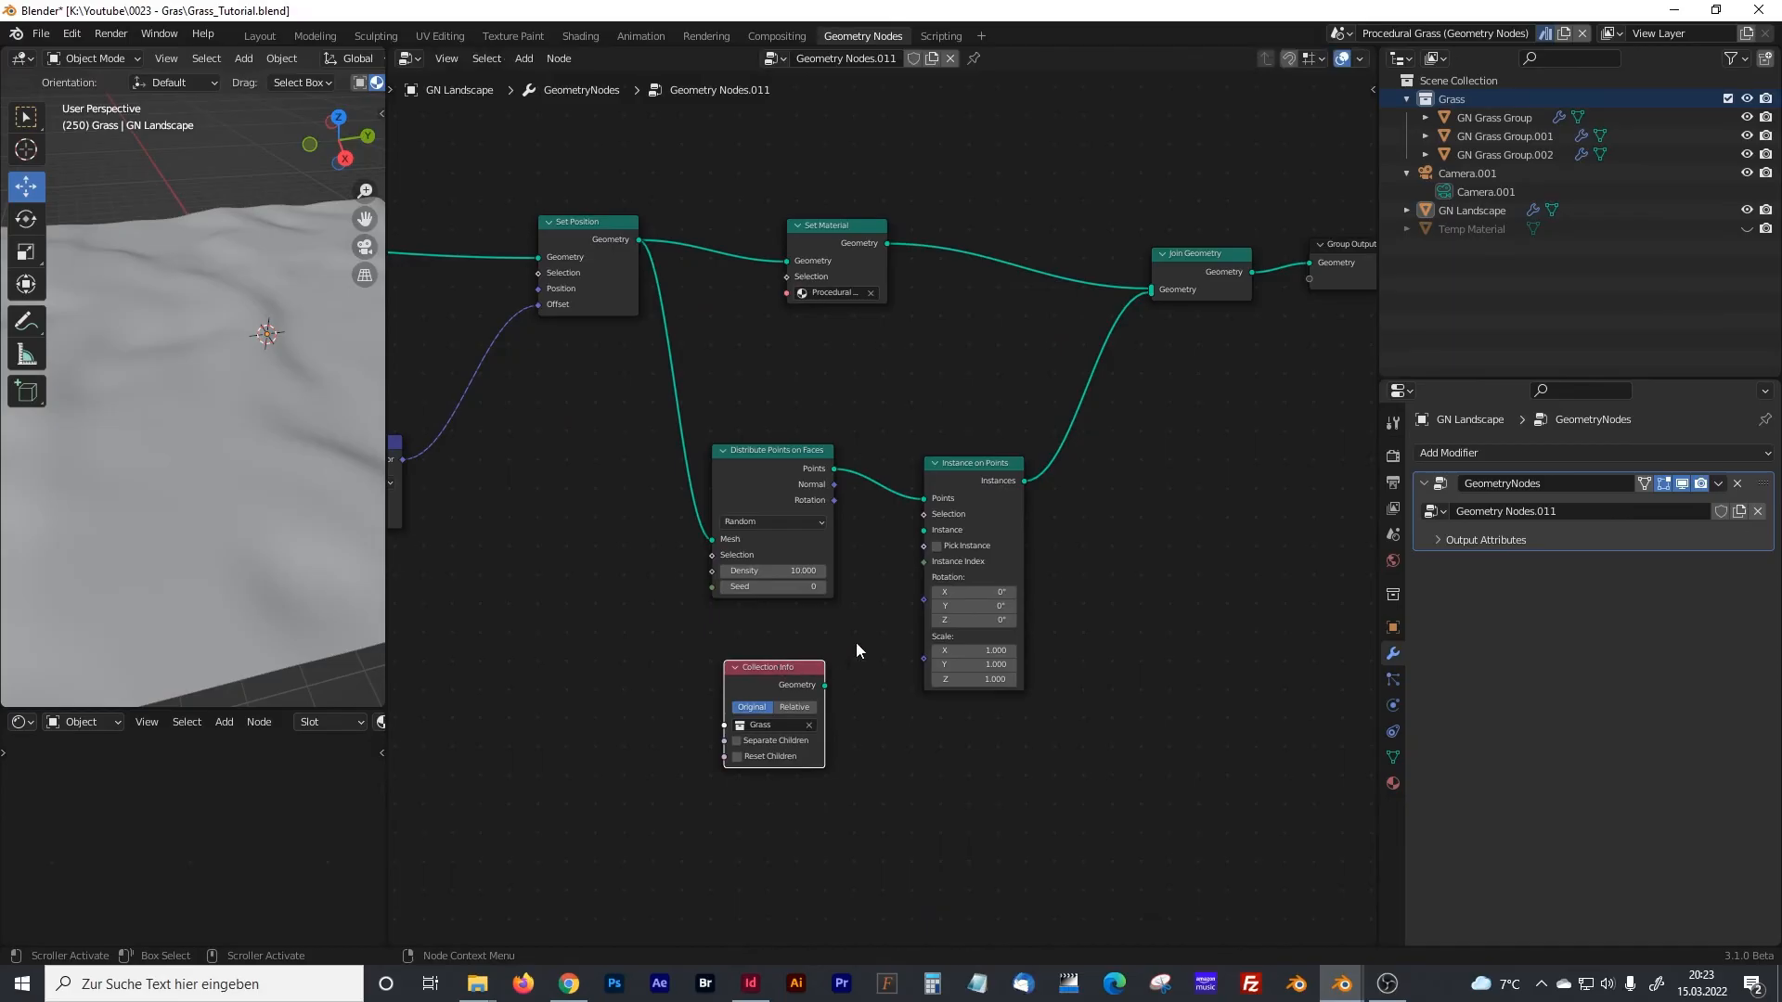
{"action": "scroll", "coordinate": [854, 641], "scroll_direction": "up", "scroll_amount": 3}
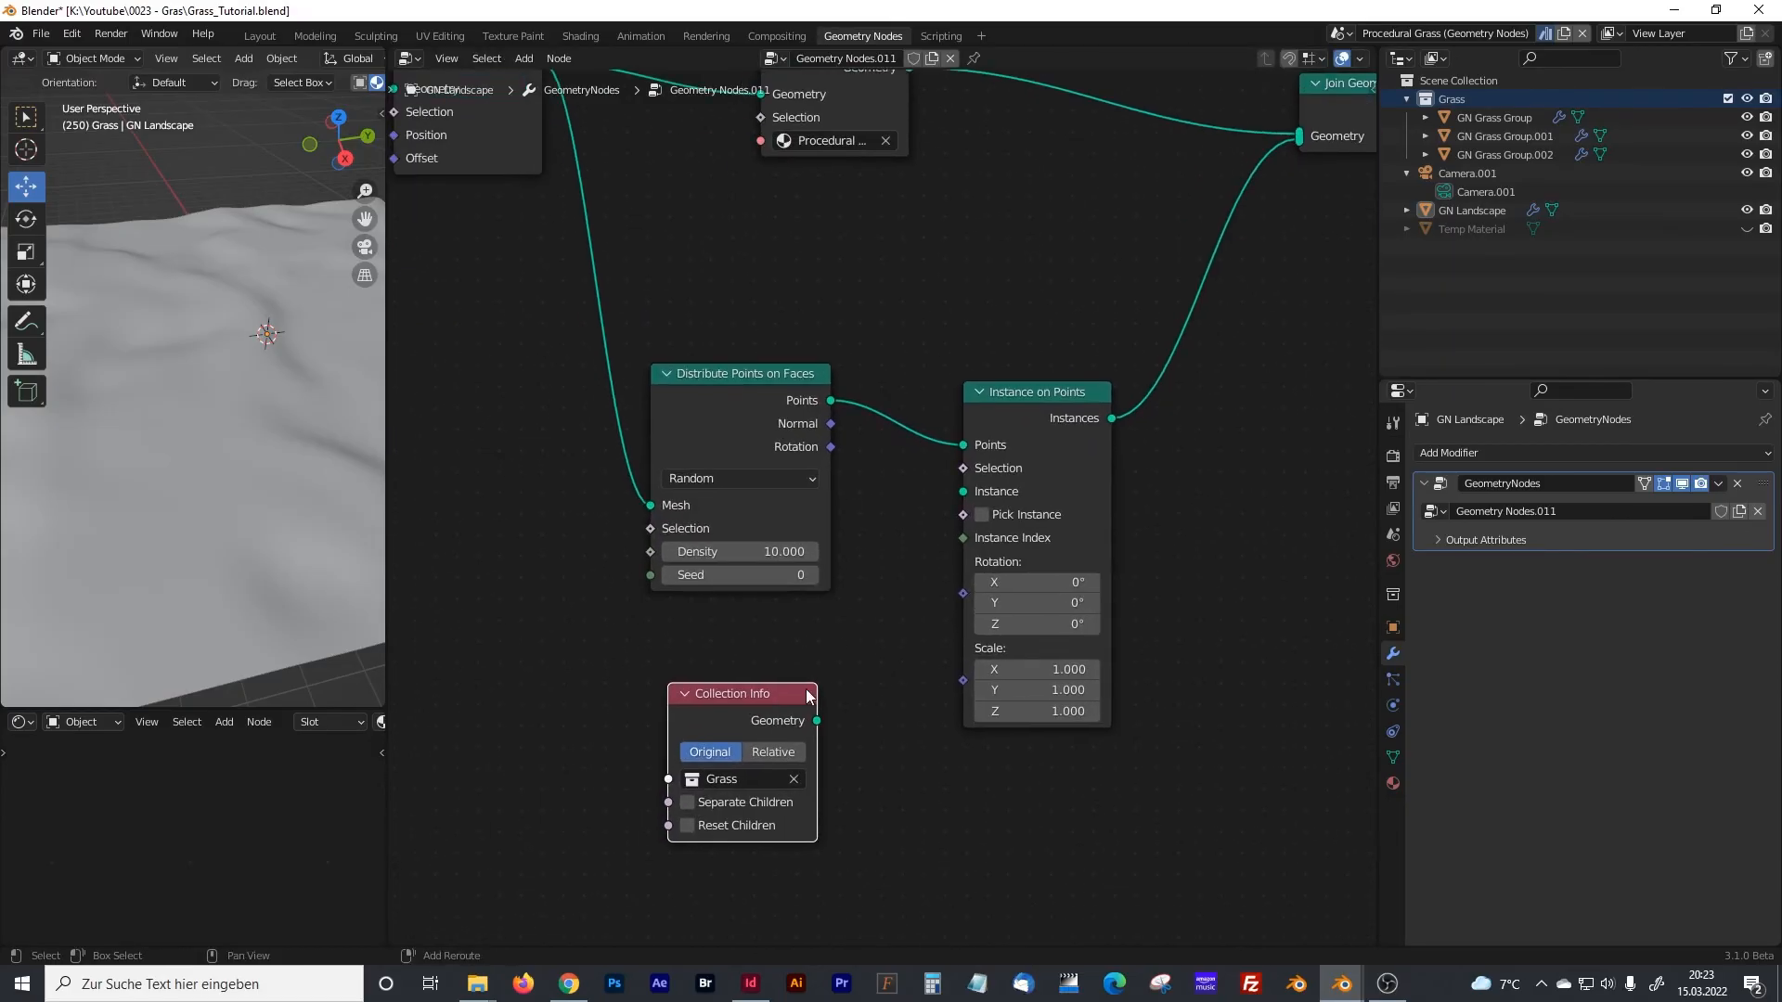
{"action": "left_click", "coordinate": [688, 803]}
{"action": "left_click_drag", "start_coordinate": [733, 382], "coordinate": [734, 403]}
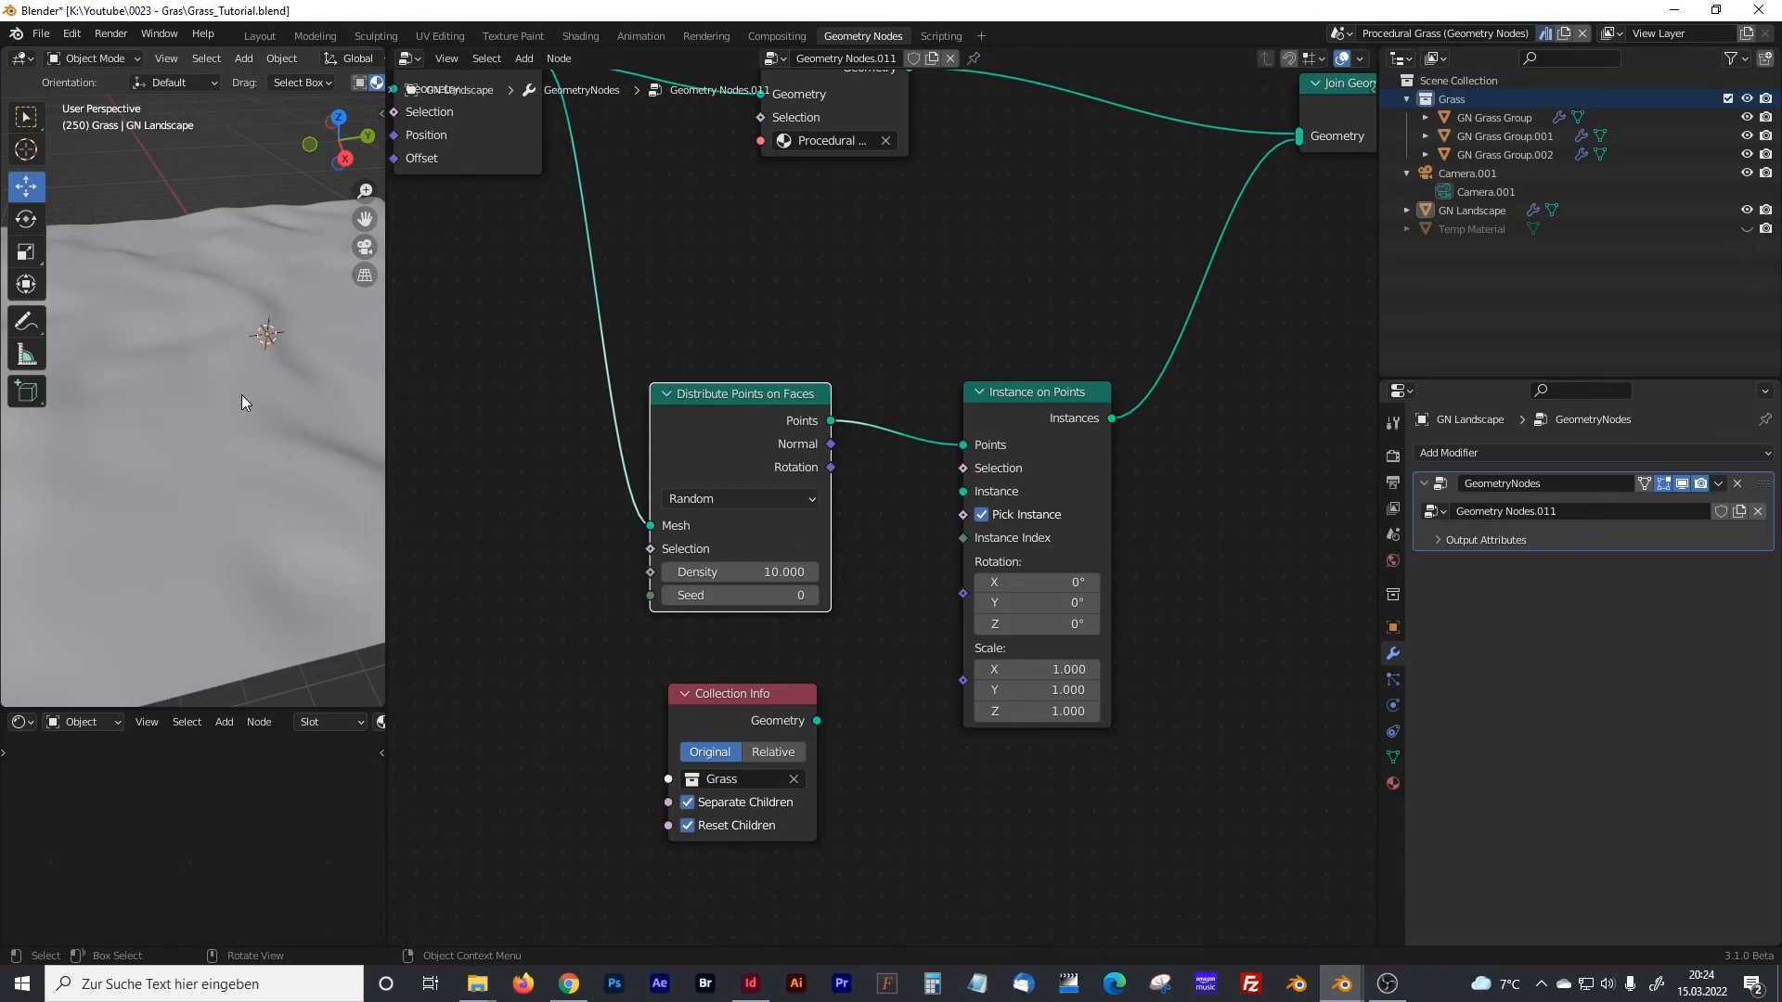
- Set the point distribution Density to 1 and connect the Grass Collection Info geometry to the Instance input of Instance on Points
{"action": "left_click", "coordinate": [792, 572]}
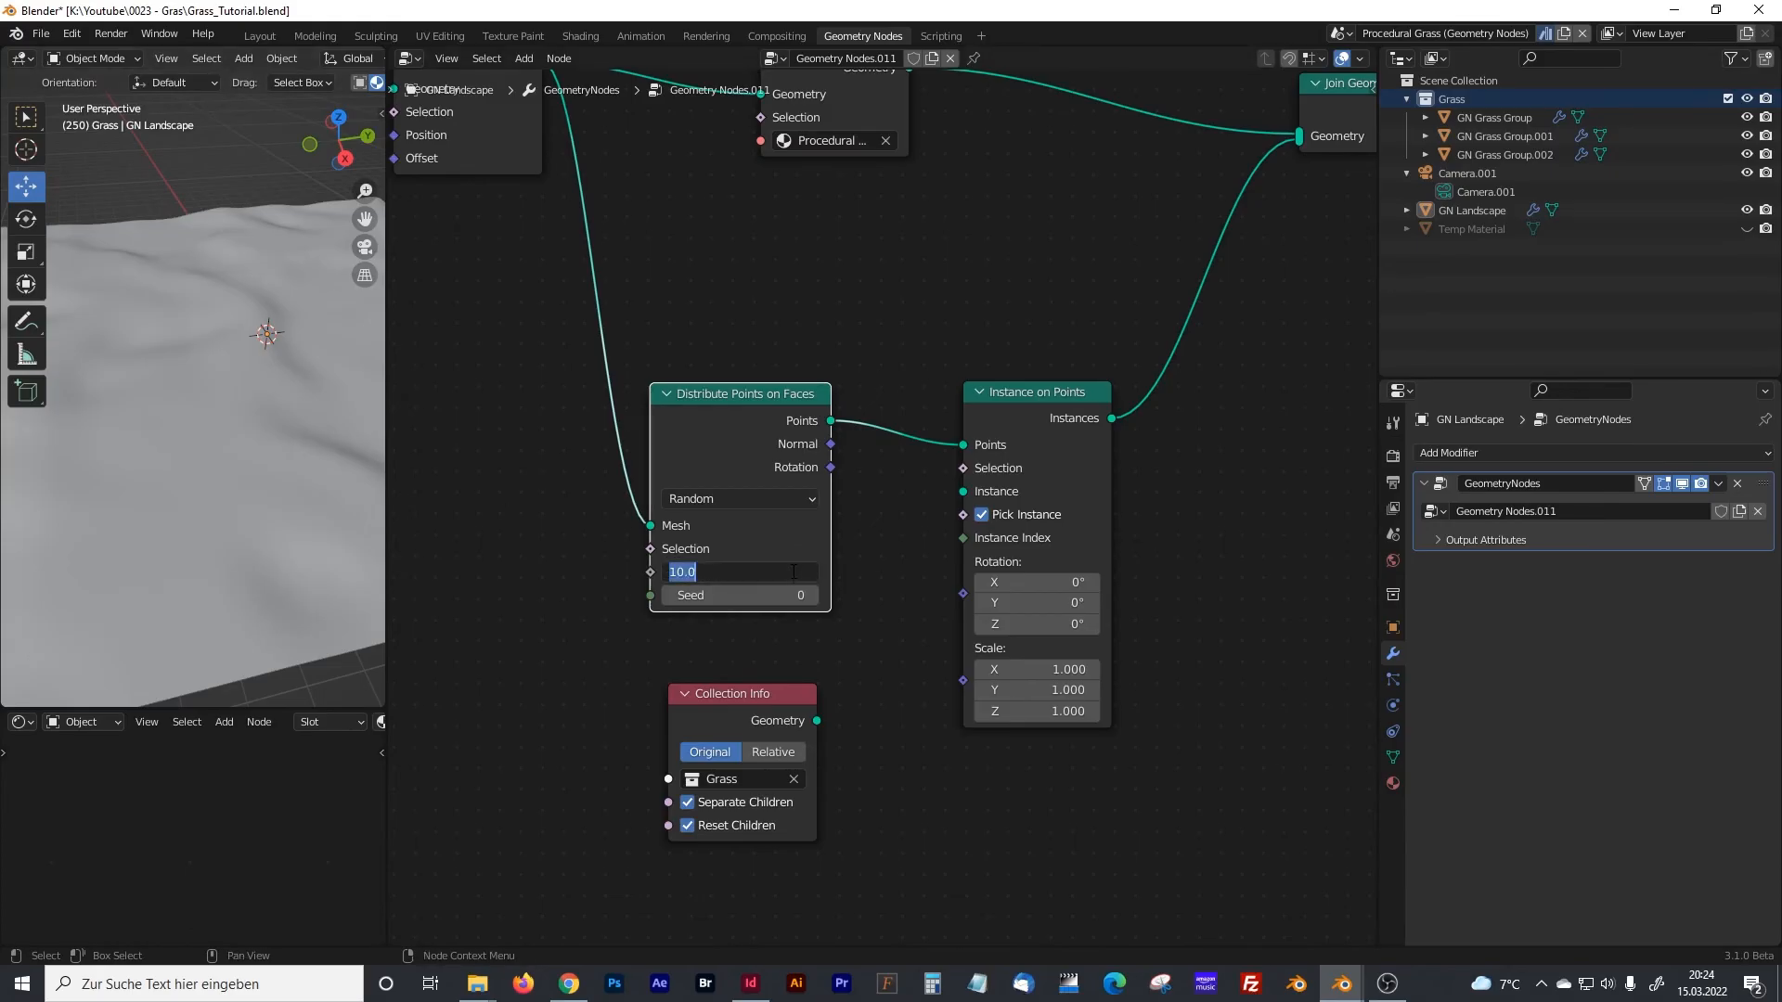
{"action": "type", "text": "1"}
{"action": "key", "text": "Return"}
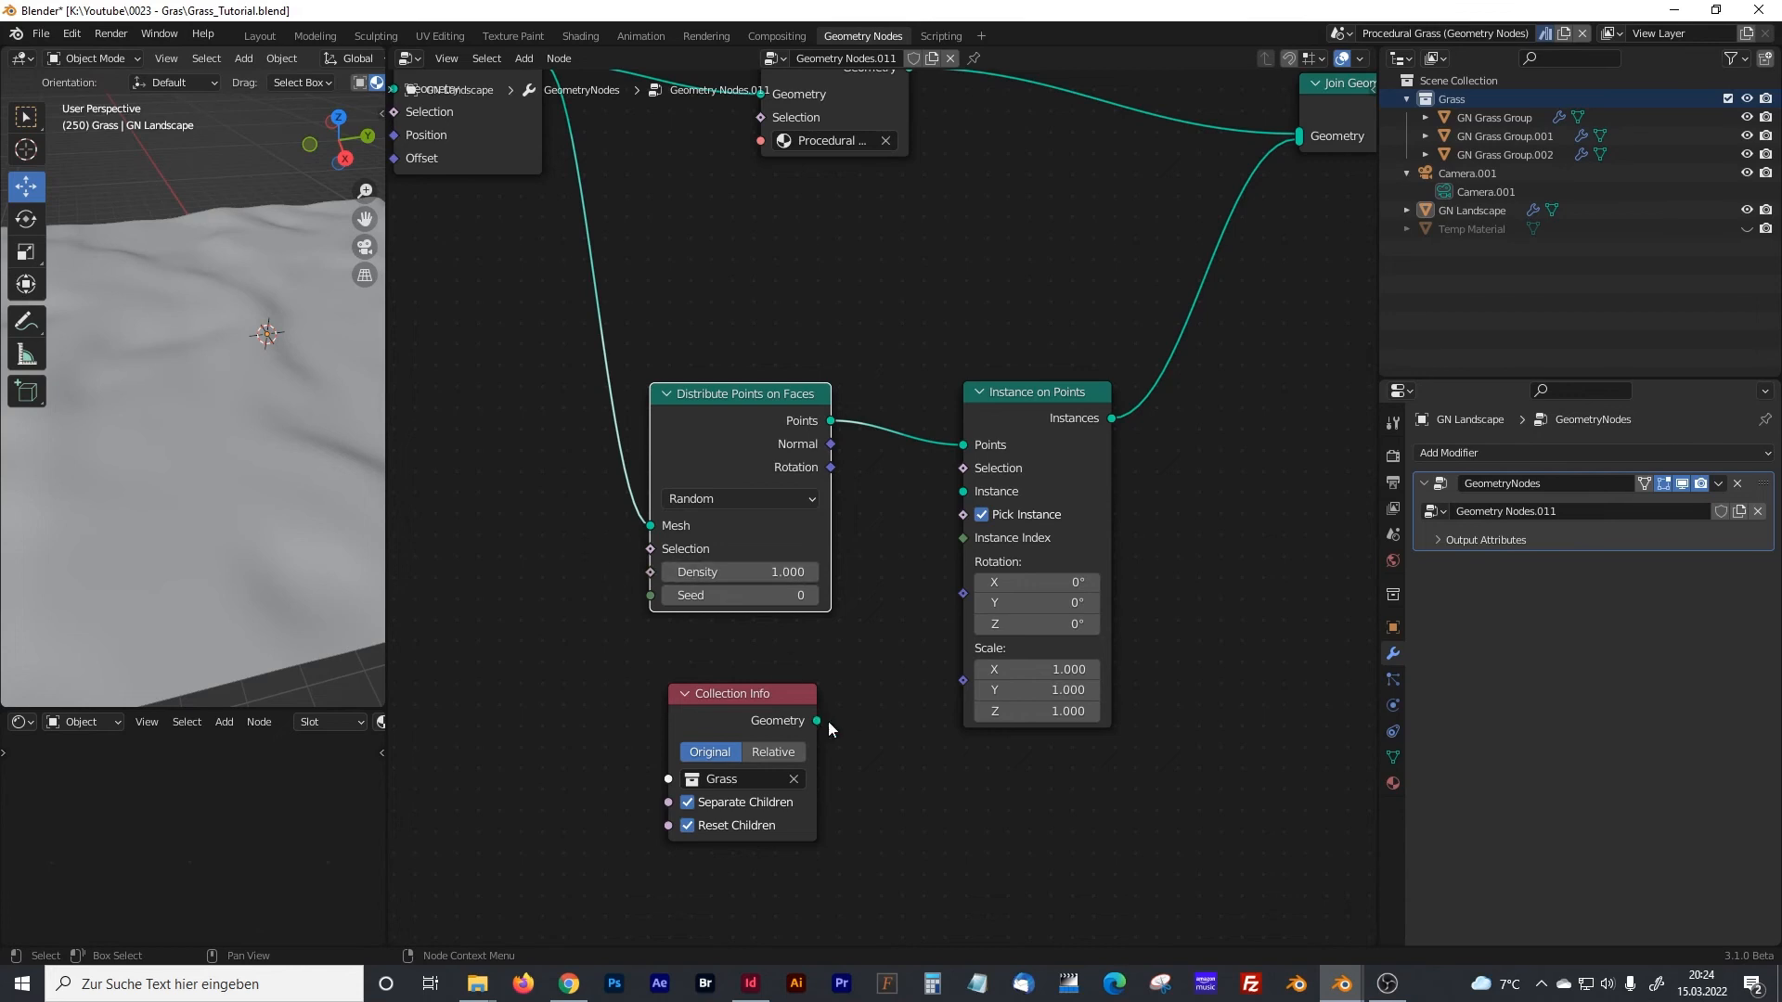
{"action": "left_click_drag", "start_coordinate": [817, 720], "coordinate": [964, 491]}
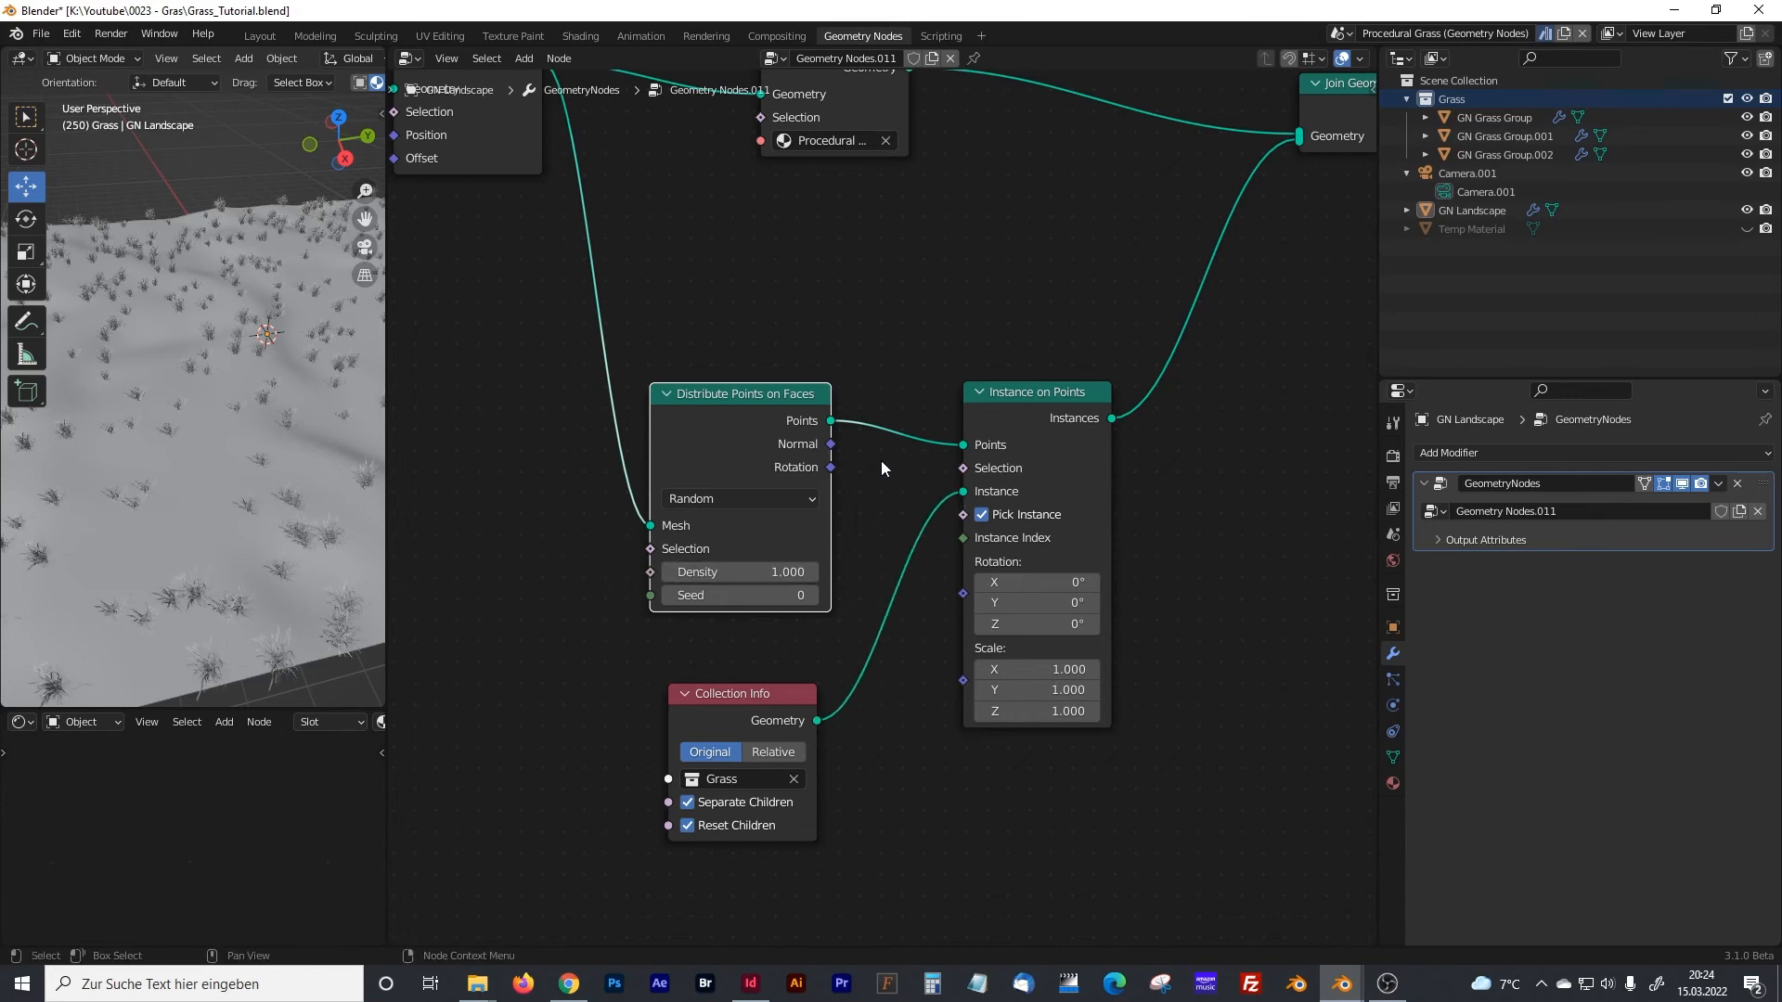
- Widen the 3D viewport, move Collection Info closer to Distribute Points on Faces, and raise the Density to 4.8
{"action": "left_click_drag", "start_coordinate": [385, 389], "coordinate": [613, 418]}
{"action": "middle_click_drag", "start_coordinate": [525, 426], "coordinate": [421, 431]}
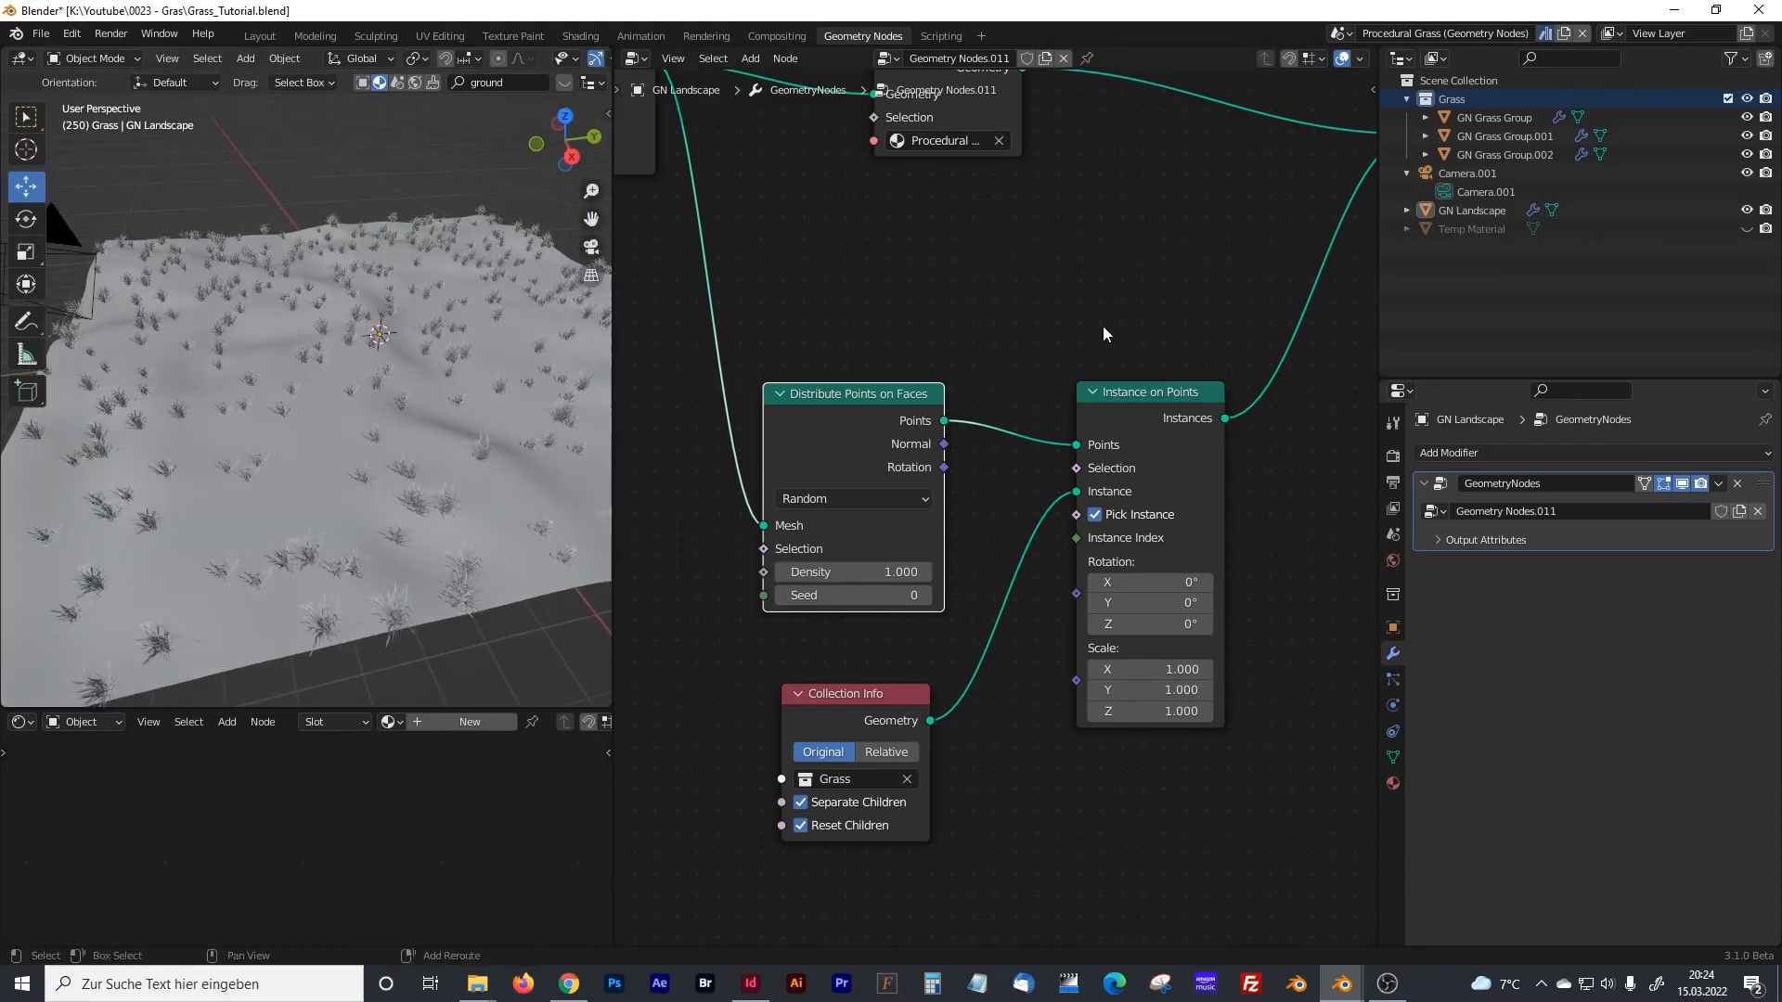
{"action": "scroll", "coordinate": [966, 515], "scroll_direction": "down", "scroll_amount": 2}
{"action": "left_click_drag", "start_coordinate": [902, 677], "coordinate": [880, 644]}
{"action": "middle_click_drag", "start_coordinate": [927, 579], "coordinate": [865, 504]}
{"action": "left_click_drag", "start_coordinate": [835, 487], "coordinate": [911, 487]}
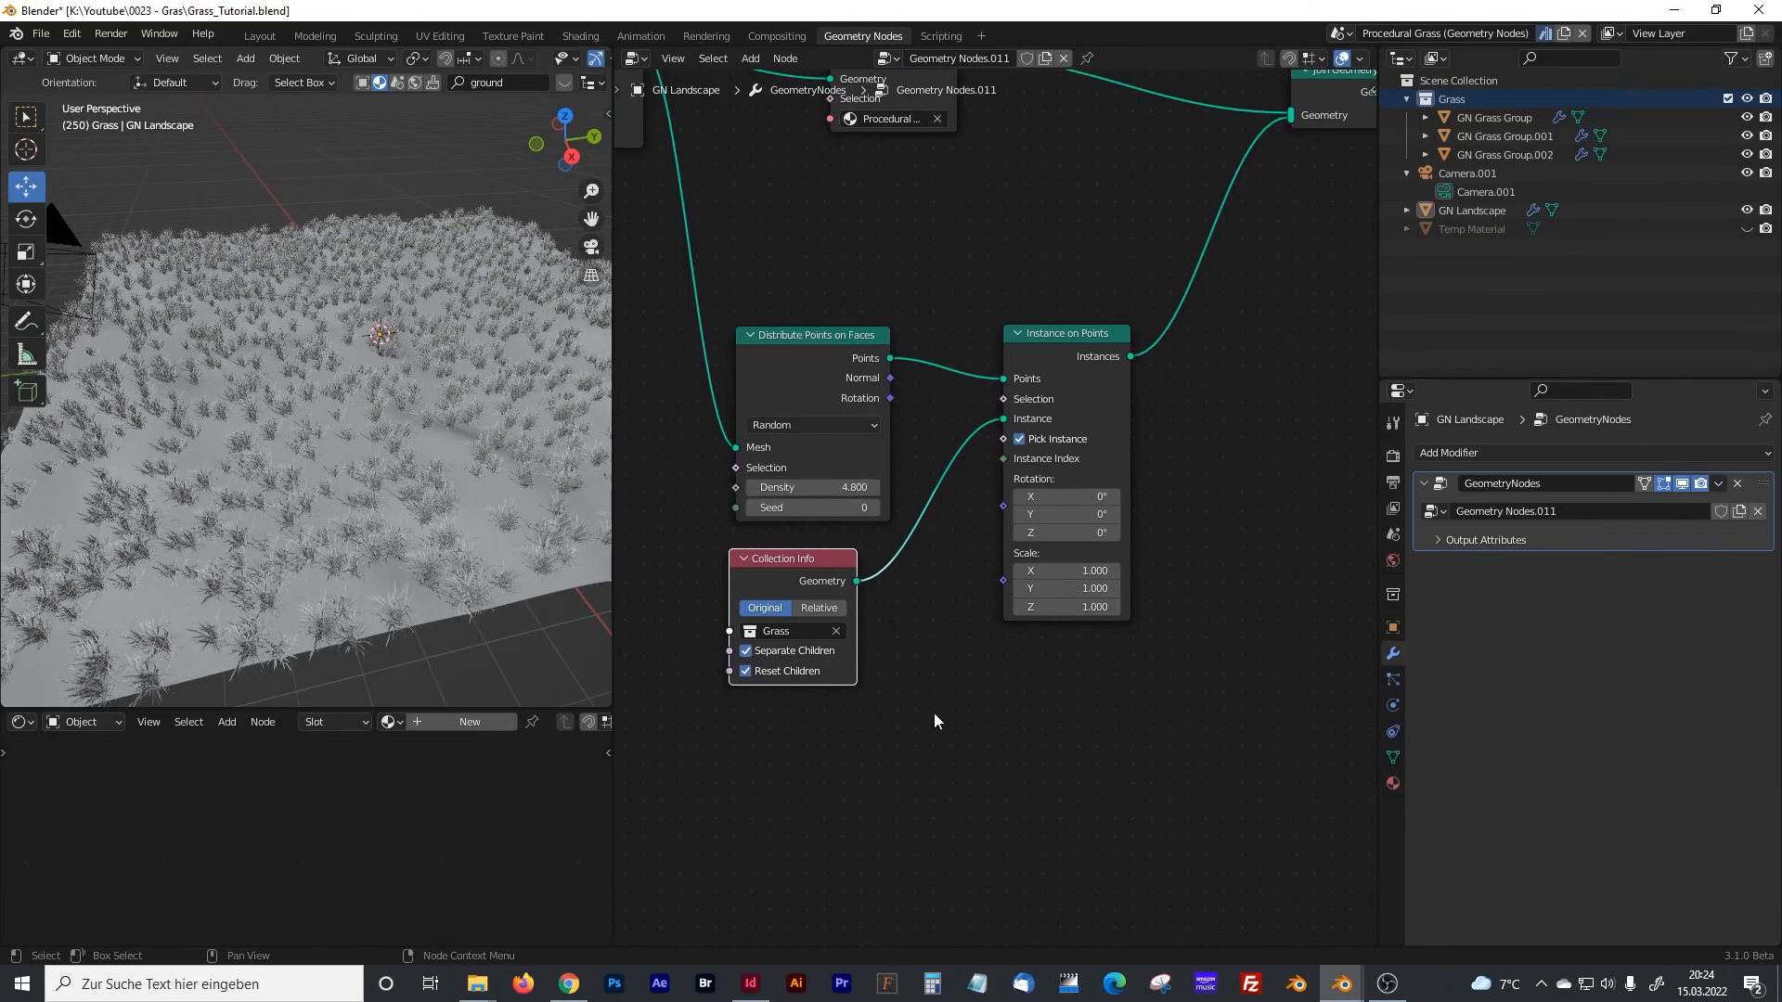
- Move Instance on Points farther from its input nodes and add a Random Value node below Collection Info
{"action": "left_click_drag", "start_coordinate": [1069, 346], "coordinate": [1146, 342]}
{"action": "middle_click_drag", "start_coordinate": [991, 624], "coordinate": [1037, 464]}
{"action": "key", "text": "shift+a"}
{"action": "left_click", "coordinate": [925, 579]}
{"action": "type", "text": "vec"}
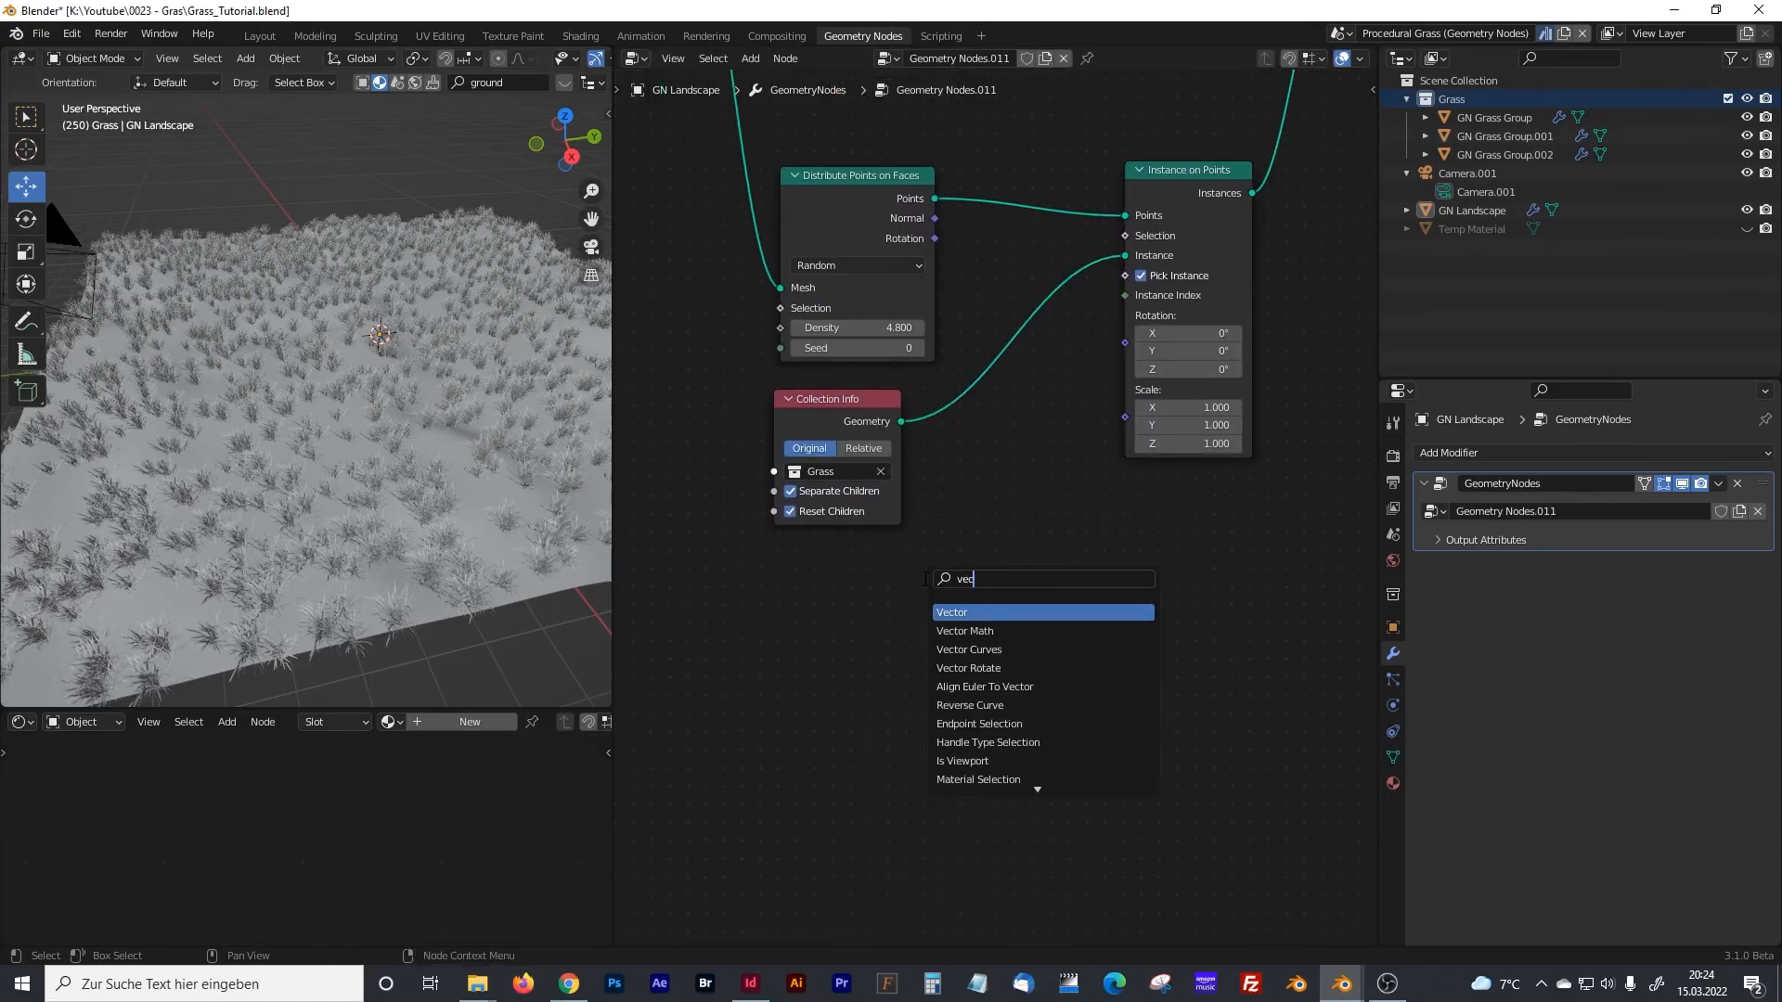
{"action": "key", "text": "BackSpace"}
{"action": "key", "text": "BackSpace"}
{"action": "key", "text": "BackSpace"}
{"action": "type", "text": "rand"}
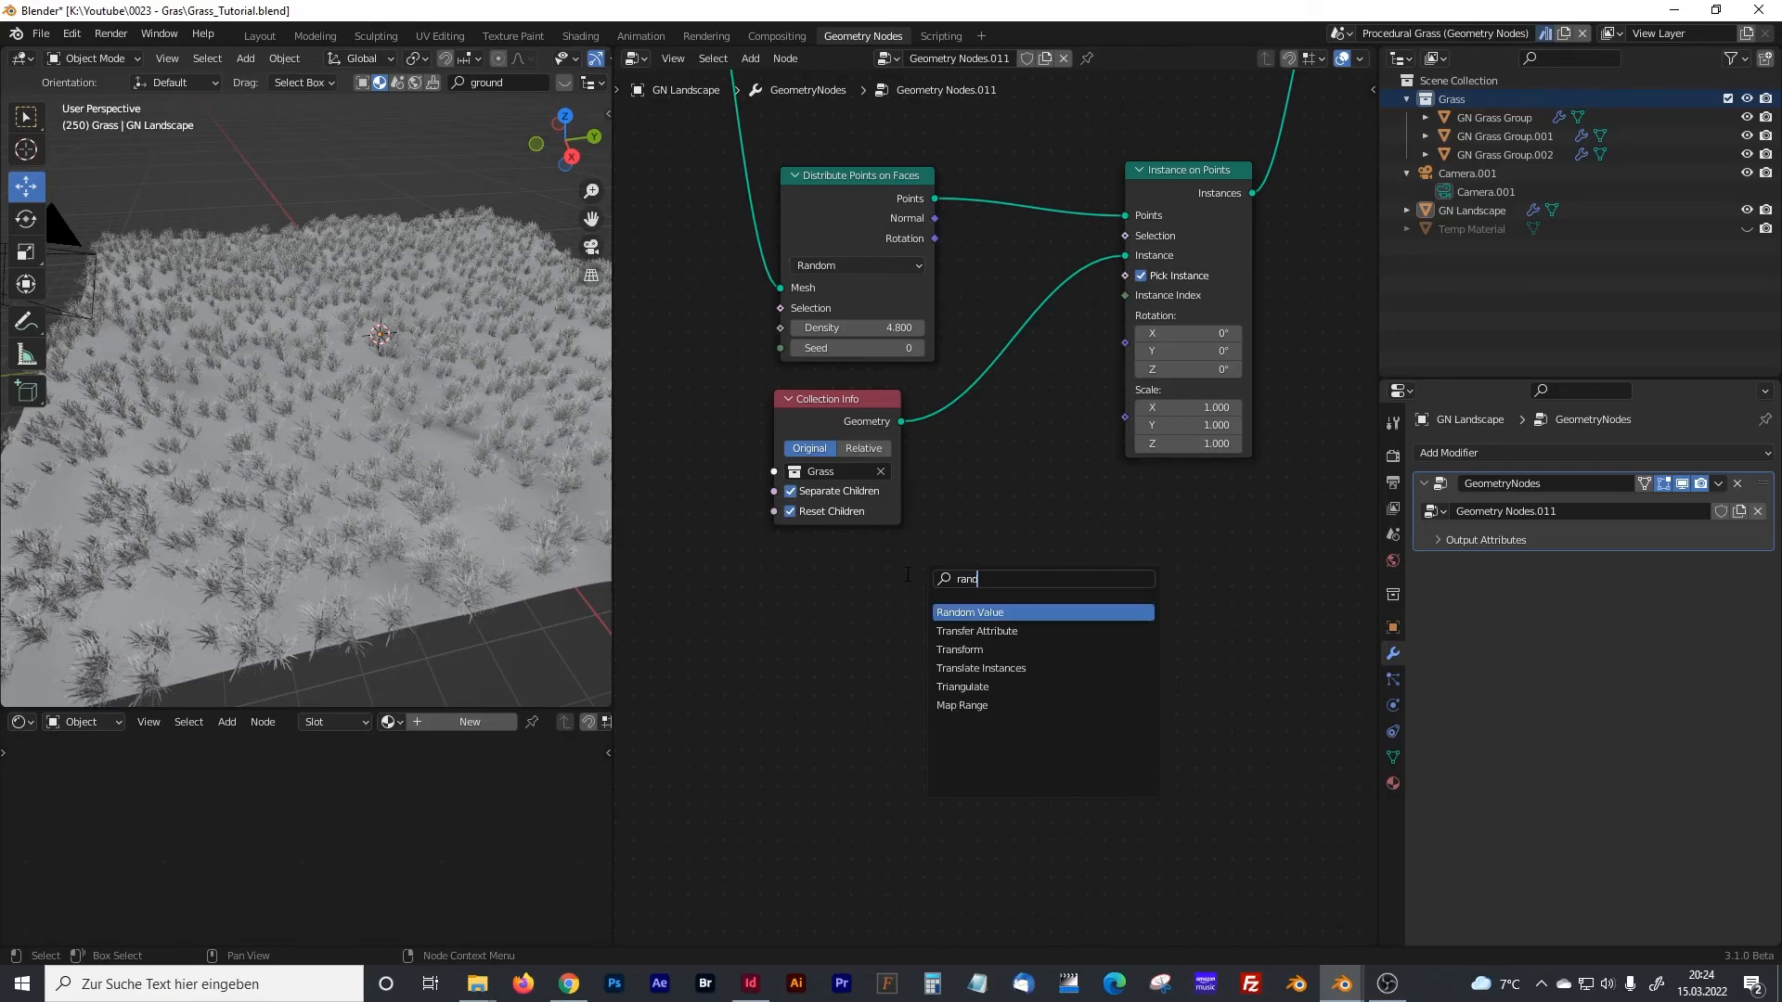
{"action": "left_click", "coordinate": [974, 612]}
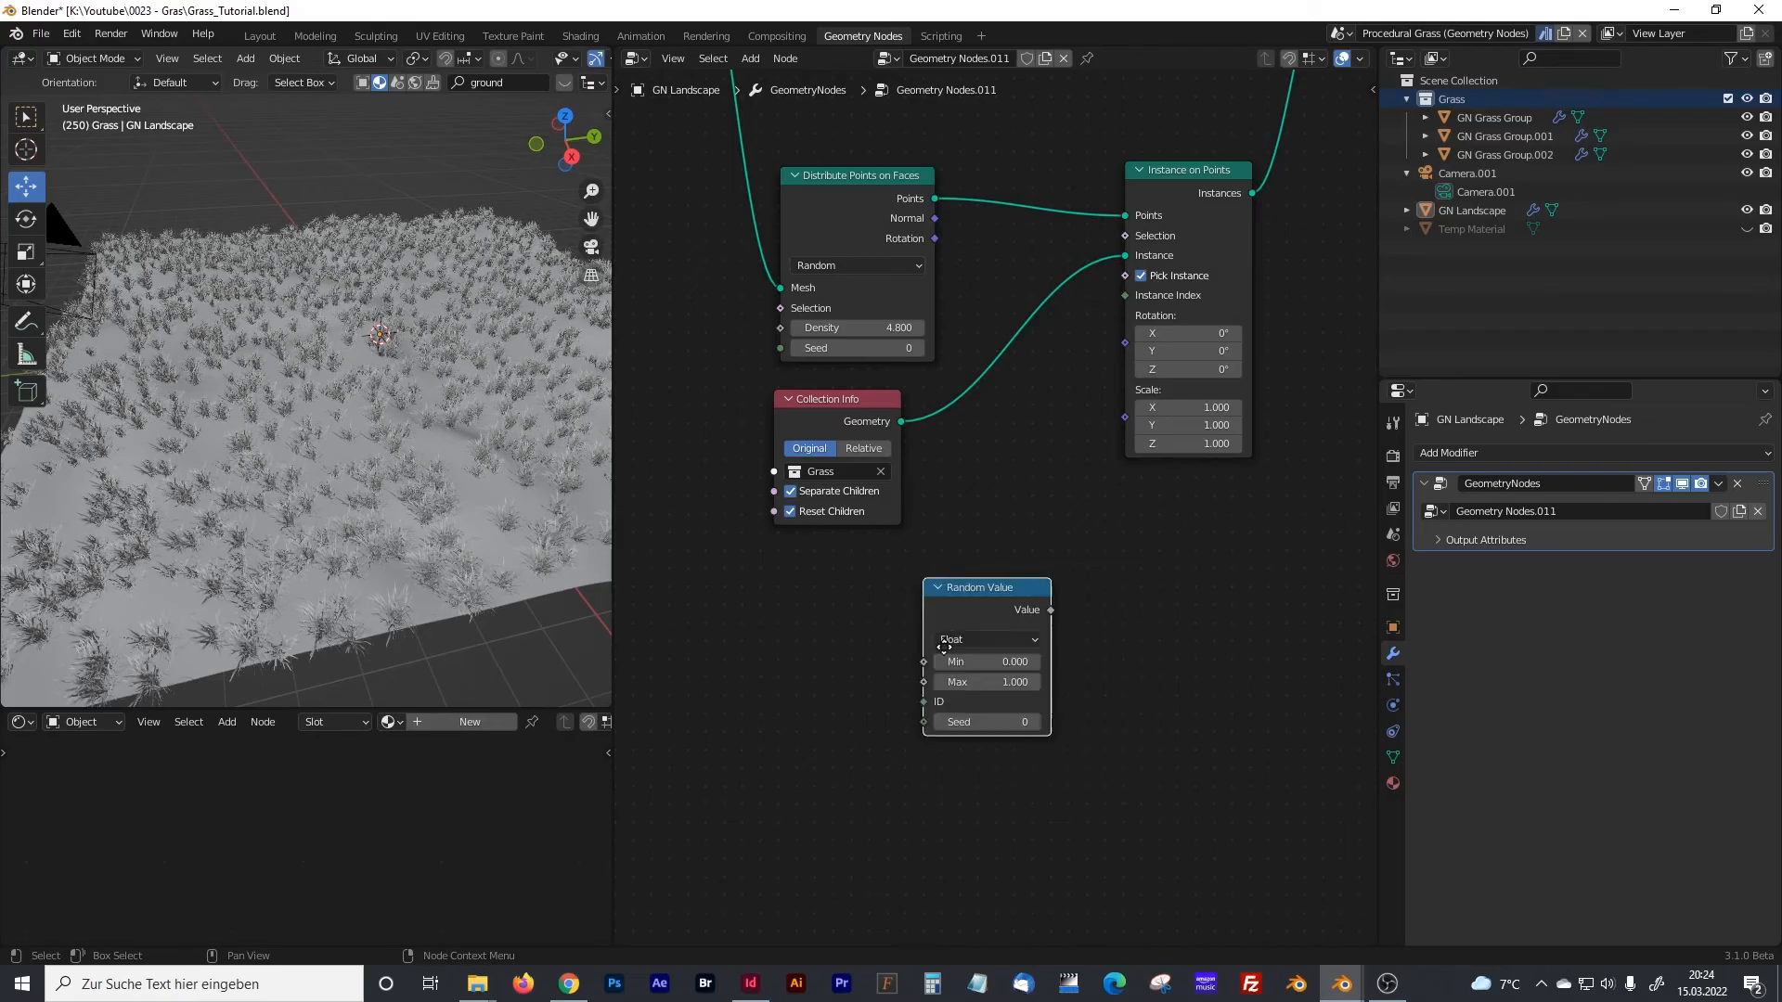
{"action": "left_click", "coordinate": [954, 697]}
{"action": "middle_click_drag", "start_coordinate": [985, 715], "coordinate": [958, 632]}
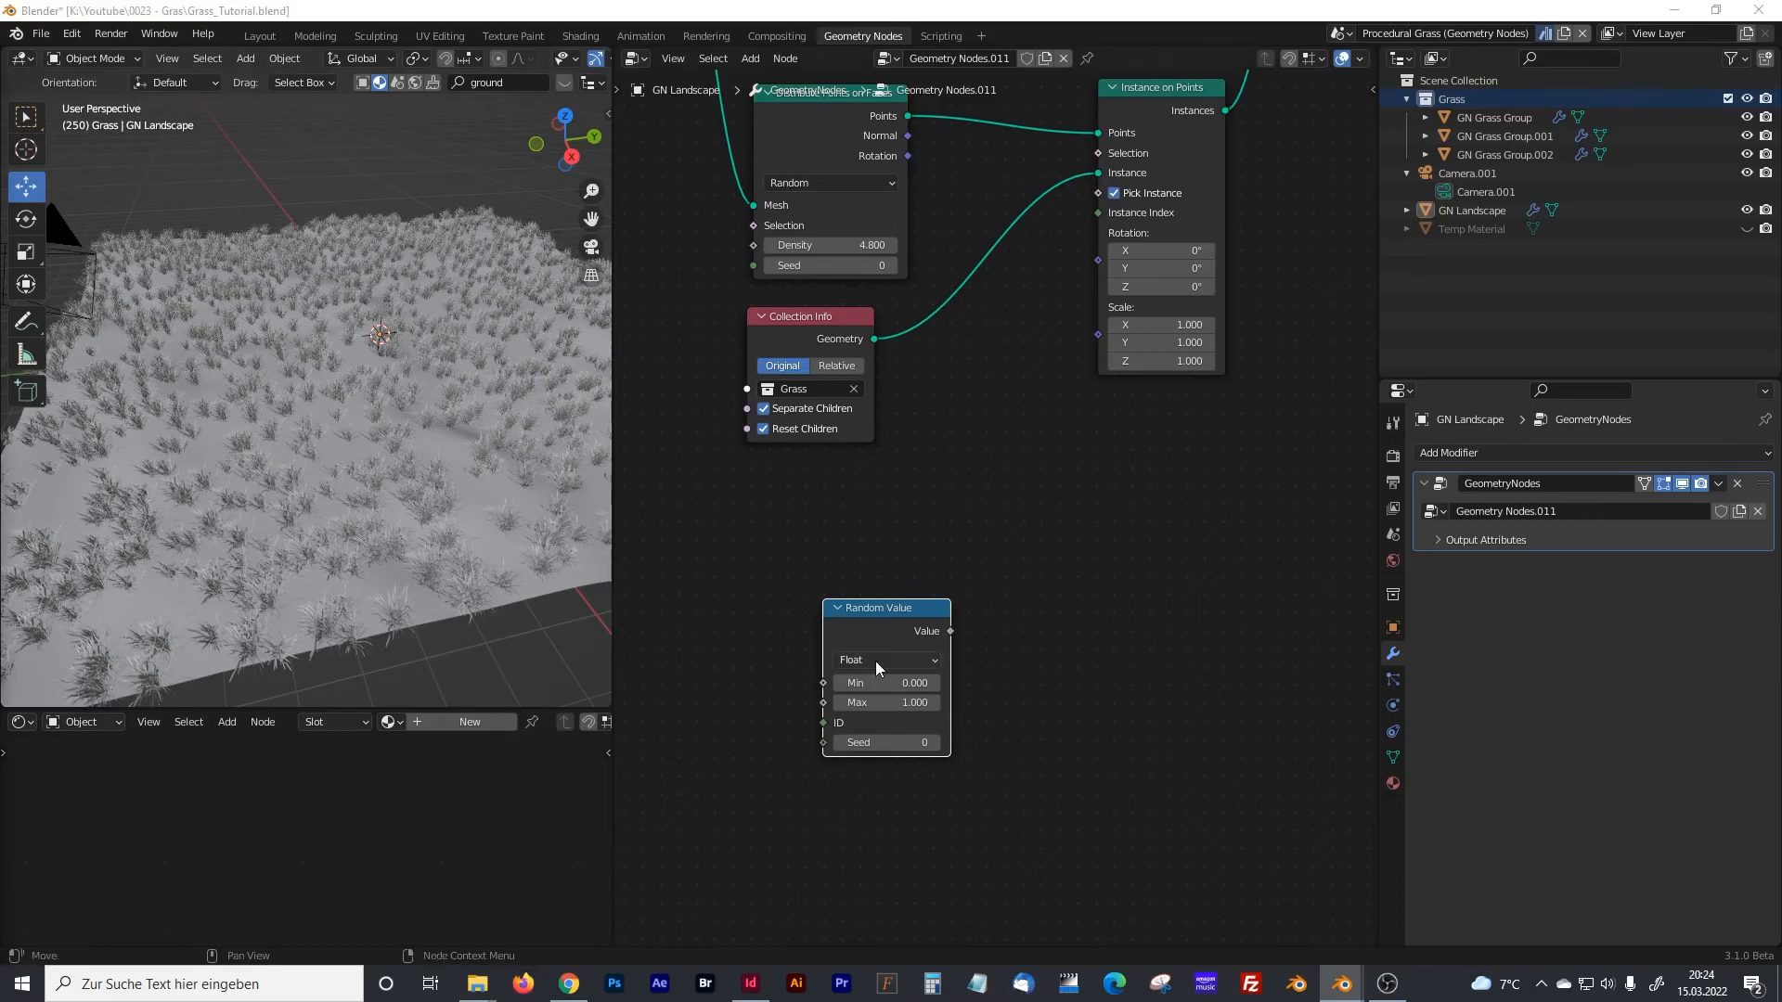
- Connect the Random Value node to the Scale of Instance on Points, with Min 0.3 and Max 1
{"action": "left_click_drag", "start_coordinate": [950, 631], "coordinate": [1098, 335]}
{"action": "left_click", "coordinate": [921, 685]}
{"action": "type", "text": "0.2"}
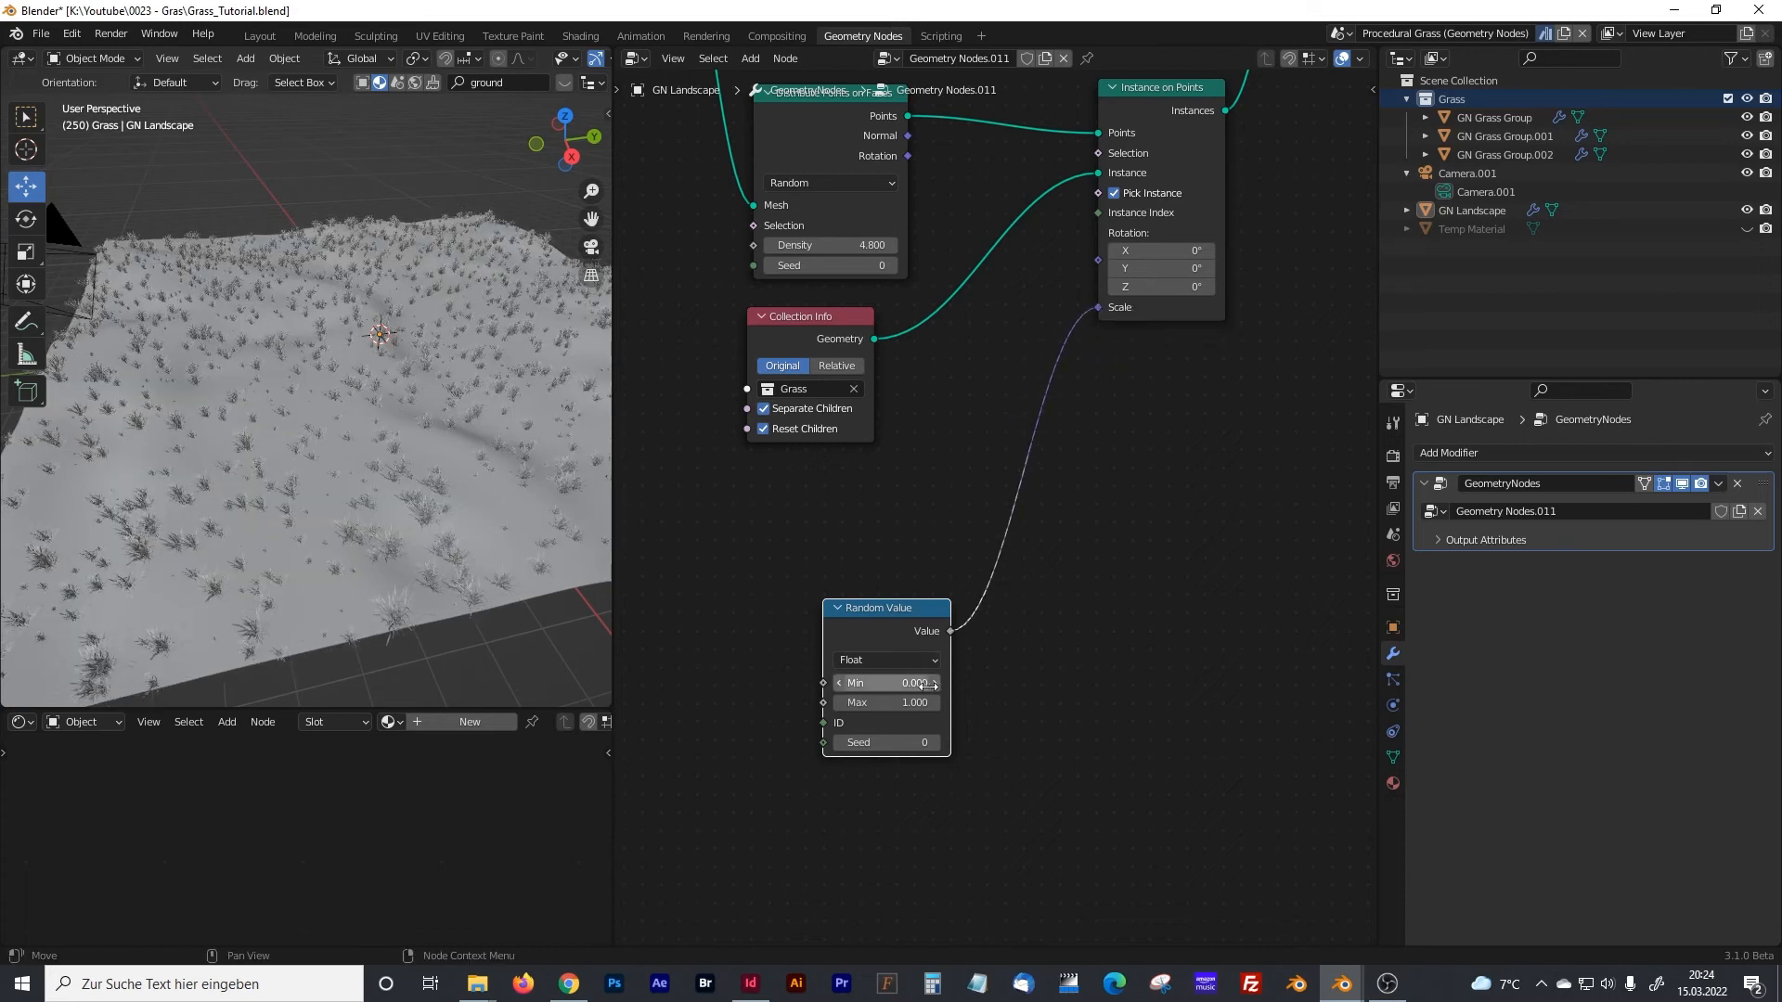
{"action": "key", "text": "Return"}
{"action": "left_click", "coordinate": [933, 688]}
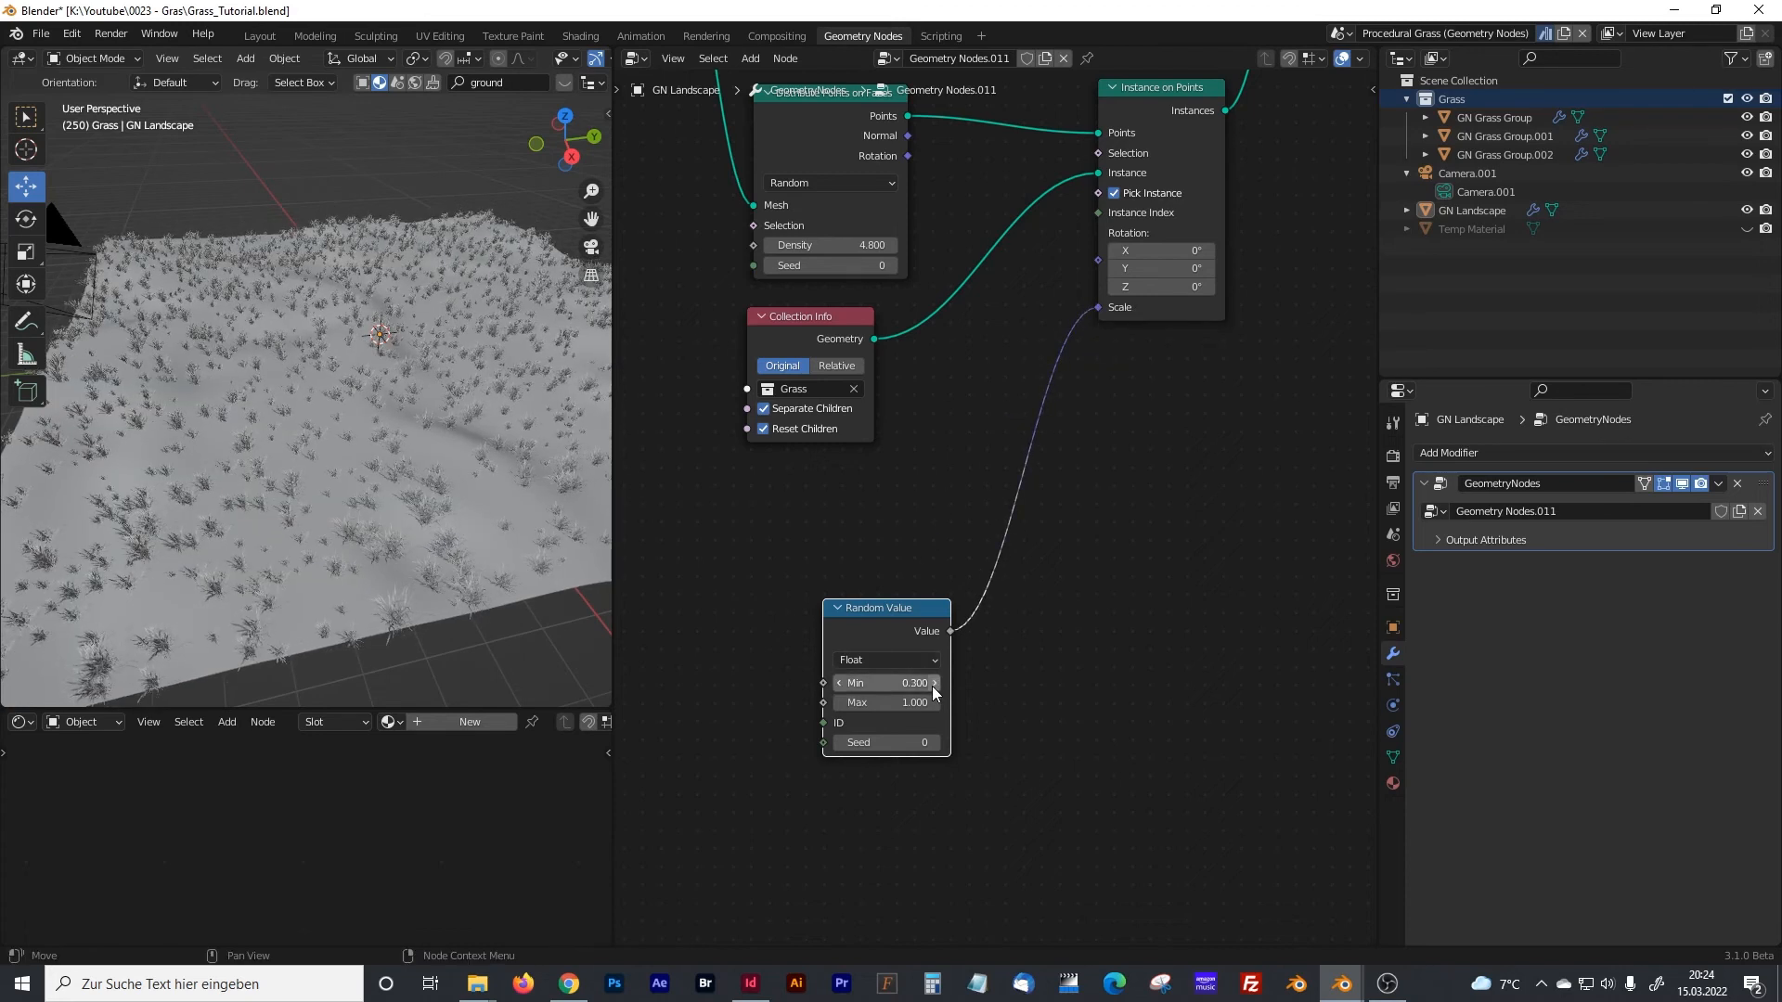
{"action": "left_click", "coordinate": [936, 708]}
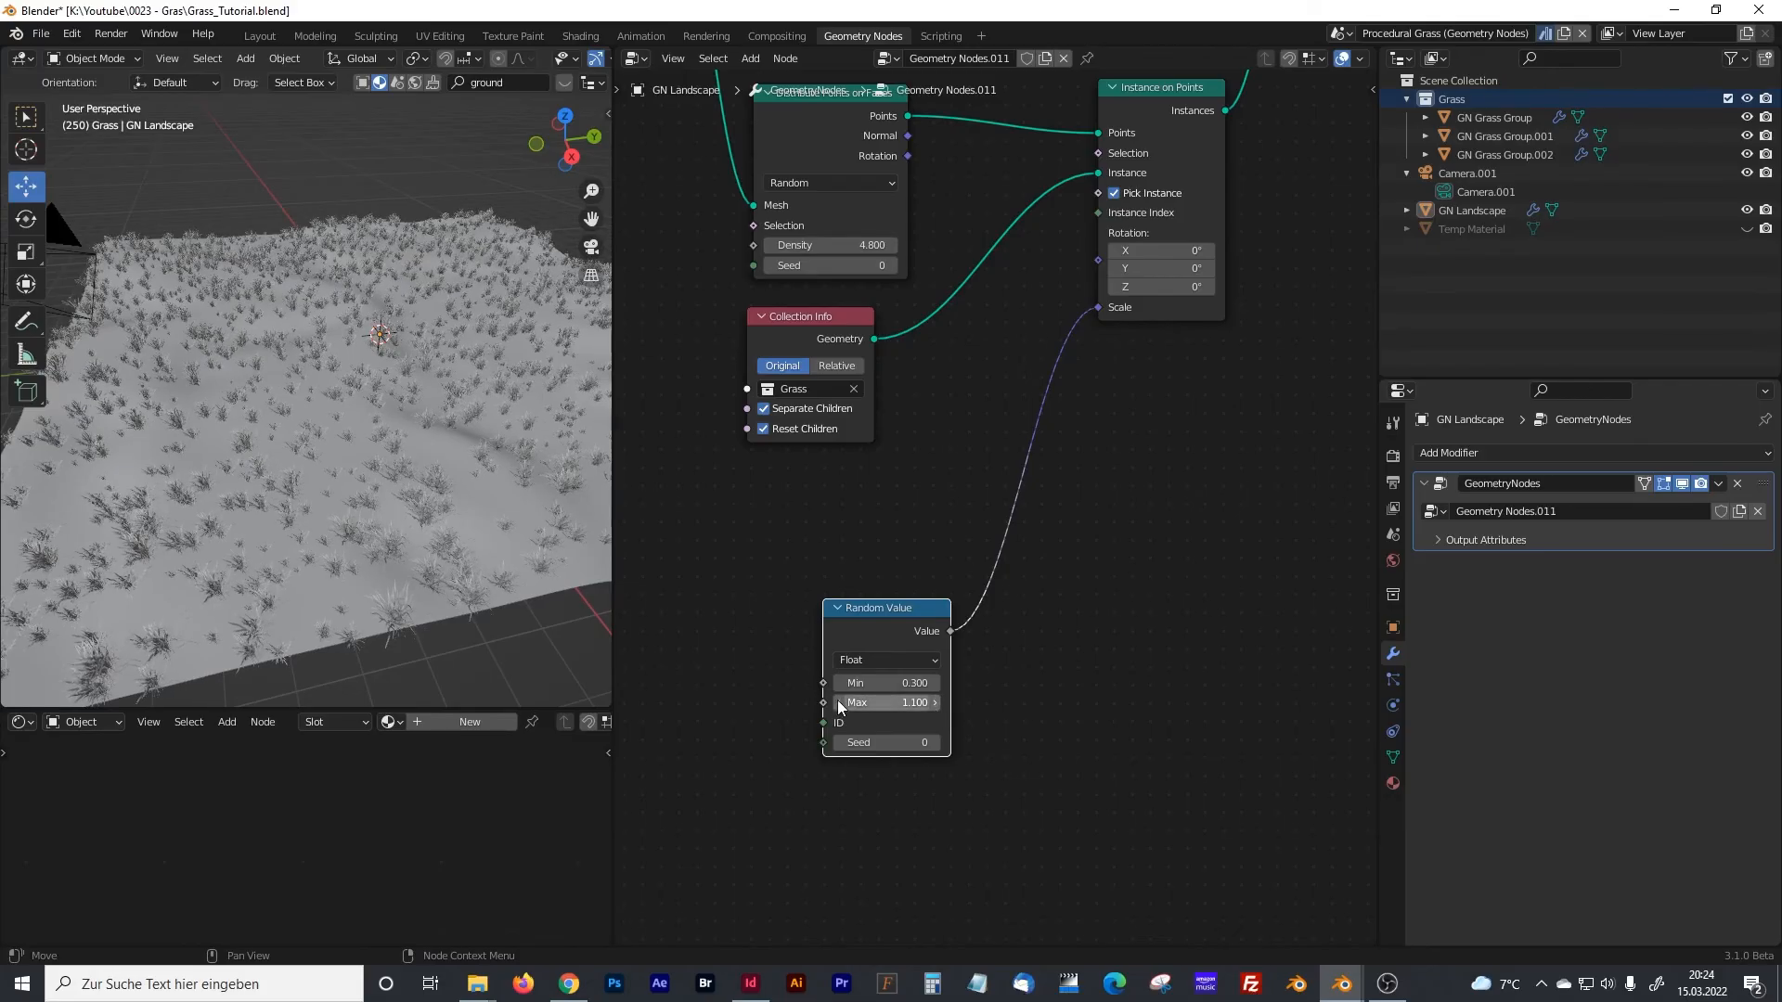
- Make room in the node layout by lowering Random Value, shifting Instance on Points away and placing Collection Info above the points link
{"action": "left_click_drag", "start_coordinate": [882, 616], "coordinate": [922, 722]}
{"action": "left_click", "coordinate": [939, 510]}
{"action": "middle_click_drag", "start_coordinate": [939, 510], "coordinate": [834, 691]}
{"action": "left_click_drag", "start_coordinate": [1044, 281], "coordinate": [1209, 291]}
{"action": "left_click_drag", "start_coordinate": [682, 504], "coordinate": [990, 155]}
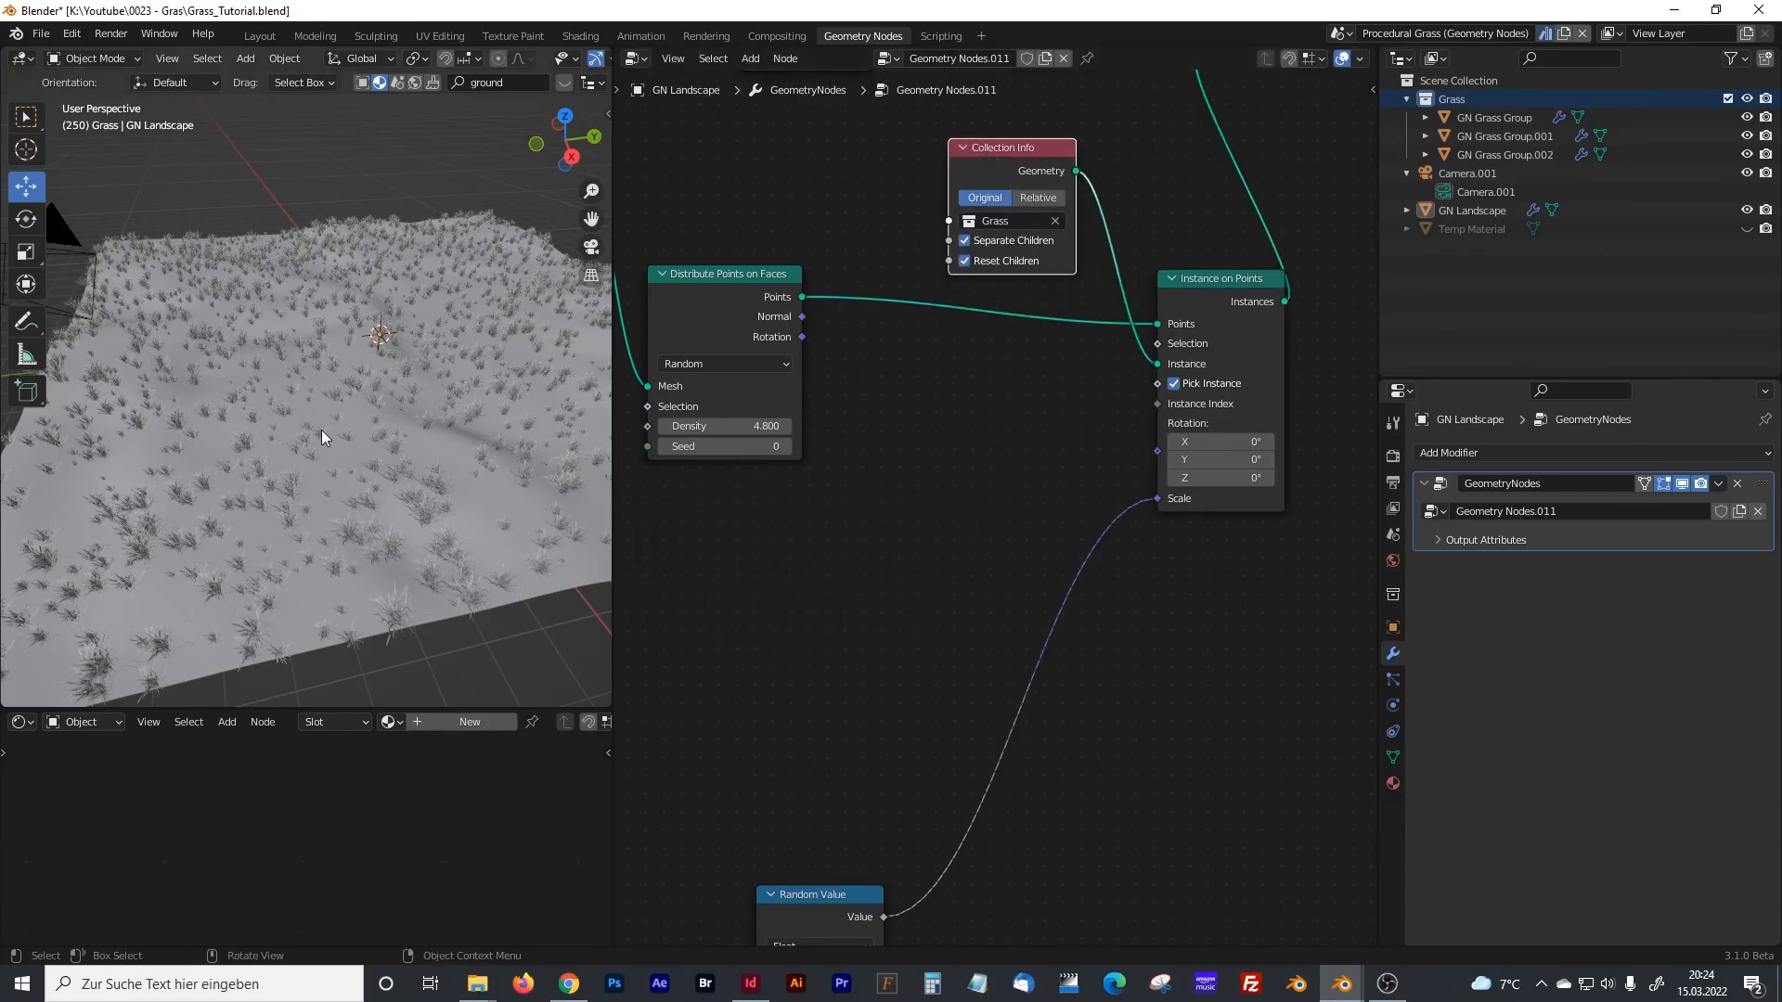
- Add a Rotate Euler node between Distribute Points on Faces and Instance on Points
{"action": "mouse_move", "coordinate": [370, 438]}
{"action": "middle_mouse_down"}
{"action": "mouse_move", "coordinate": [391, 454]}
{"action": "mouse_move", "coordinate": [398, 420]}
{"action": "middle_mouse_up"}
{"action": "left_click", "coordinate": [804, 579]}
{"action": "key", "text": "shift+a"}
{"action": "type", "text": "rotate"}
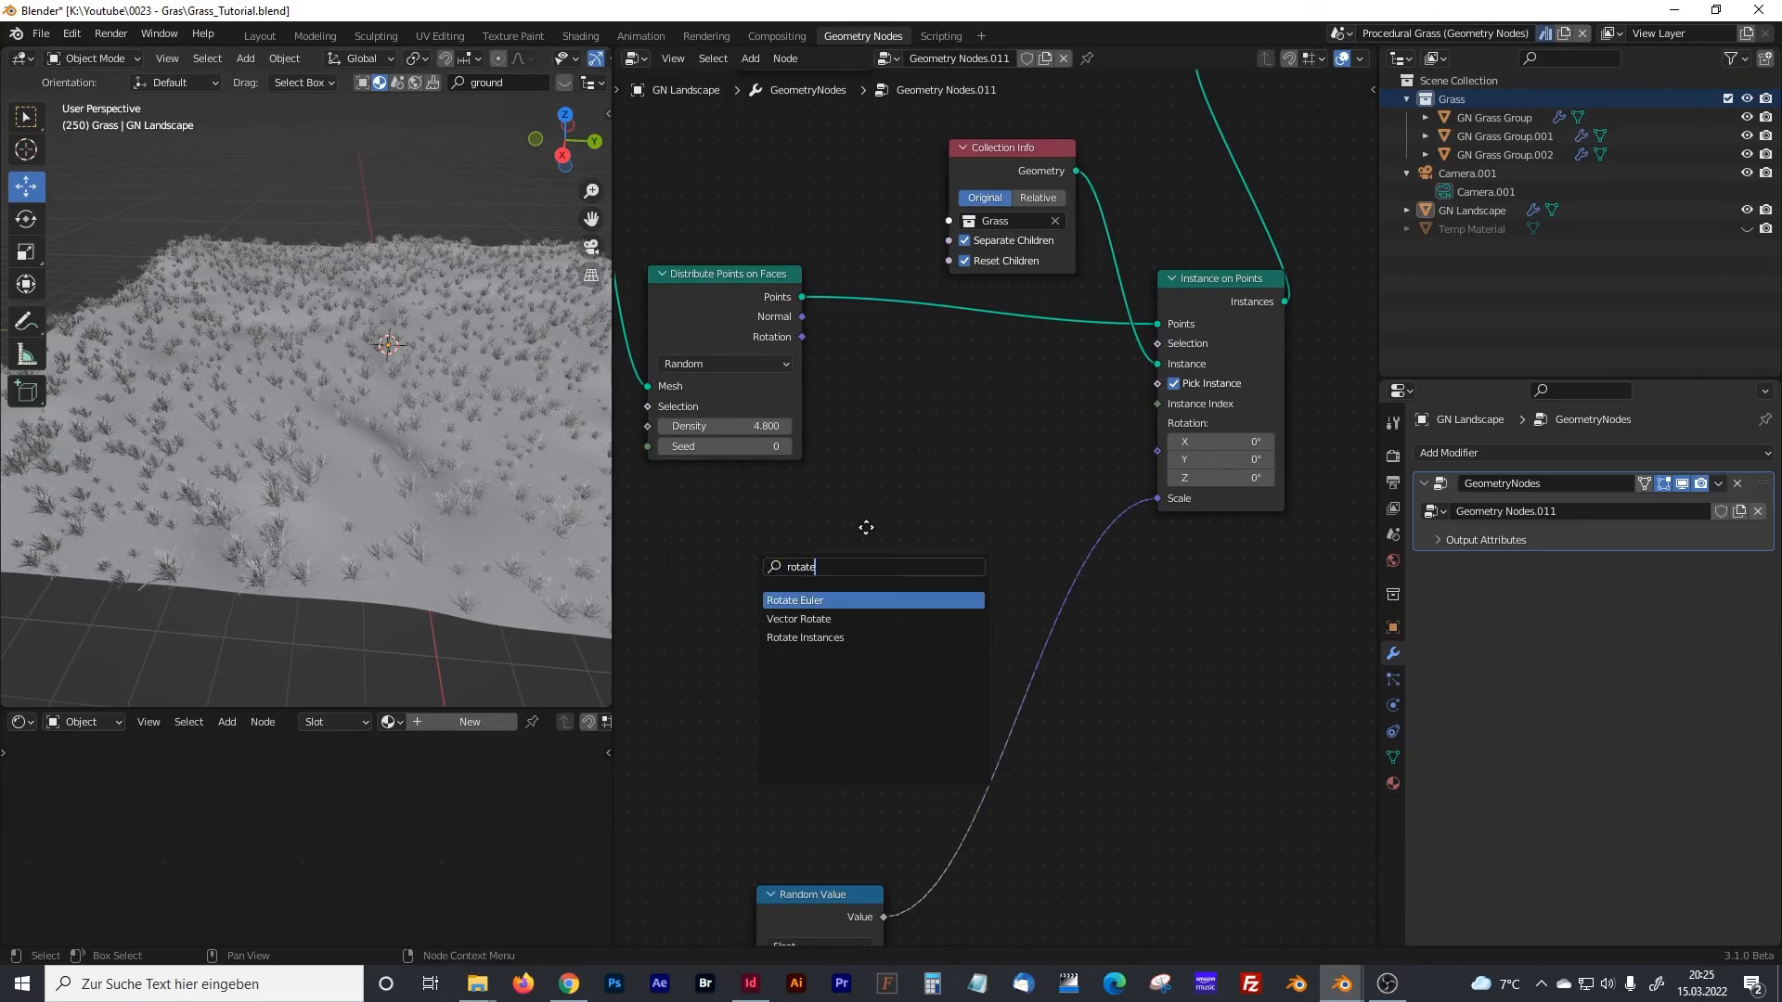
{"action": "key", "text": "Return"}
{"action": "left_click", "coordinate": [975, 414]}
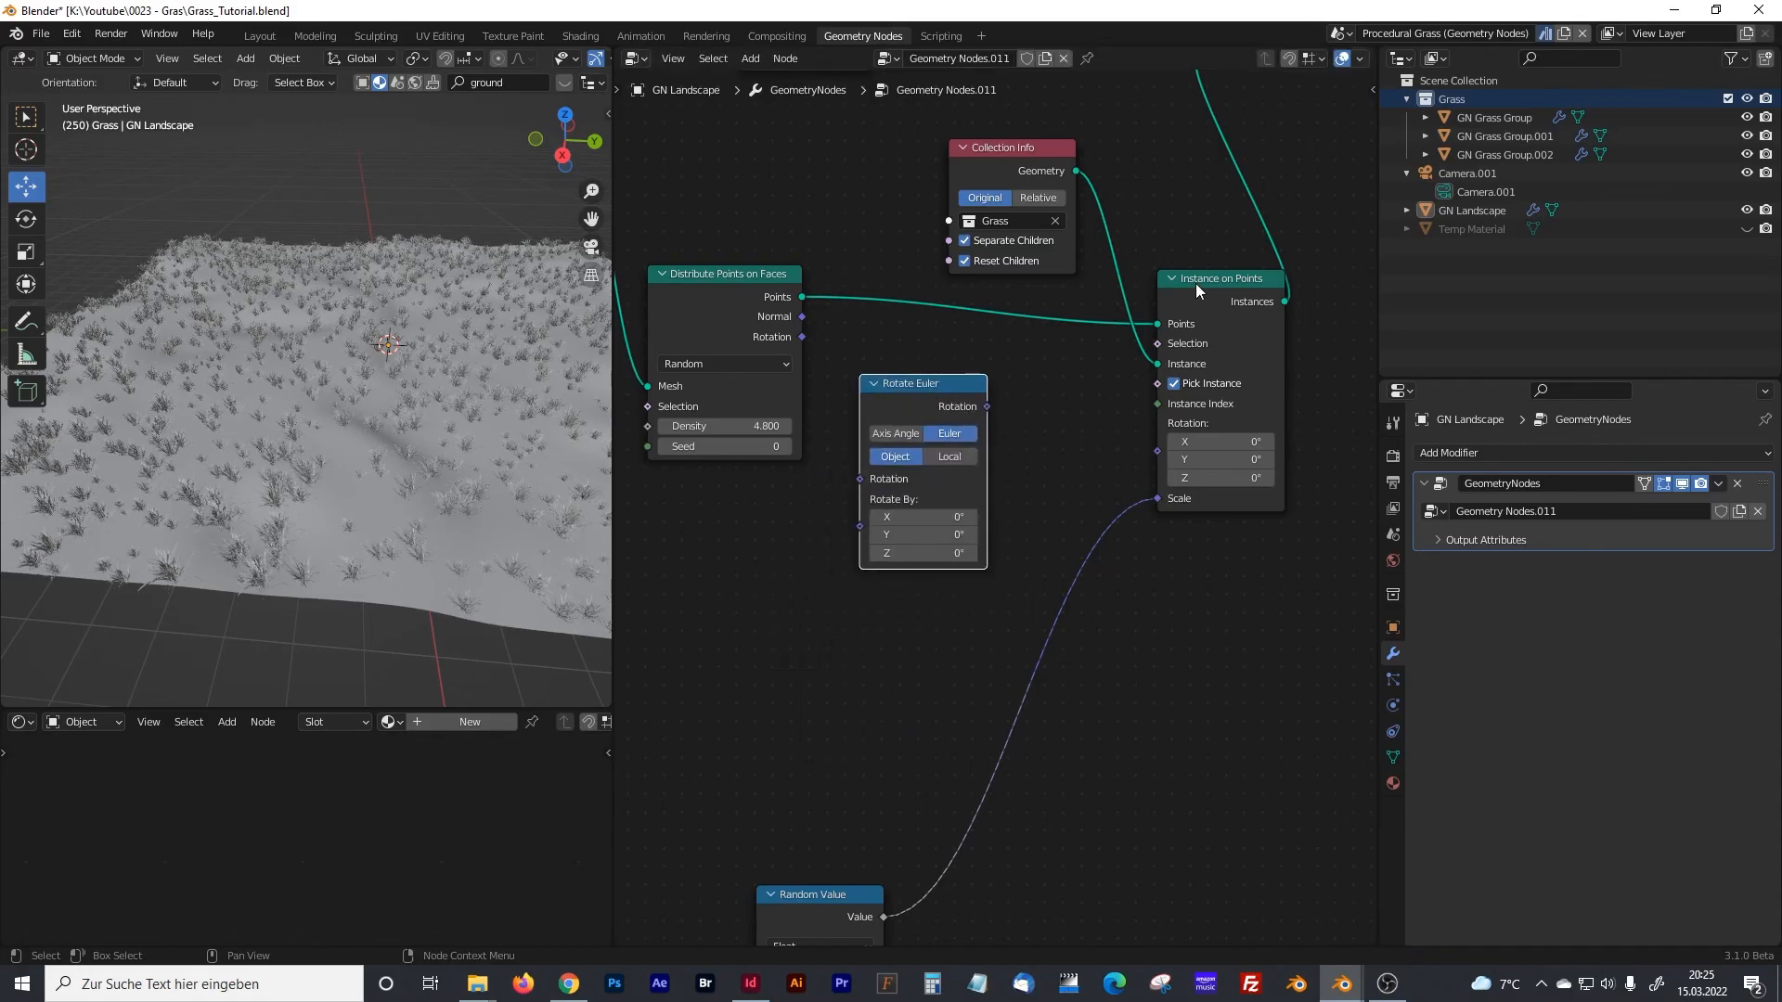
- Route the Normal output of Distribute Points on Faces through Rotate Euler into the Rotation of Instance on Points, and inspect the grass
{"action": "left_click_drag", "start_coordinate": [1196, 284], "coordinate": [1248, 289]}
{"action": "left_click_drag", "start_coordinate": [943, 380], "coordinate": [950, 371]}
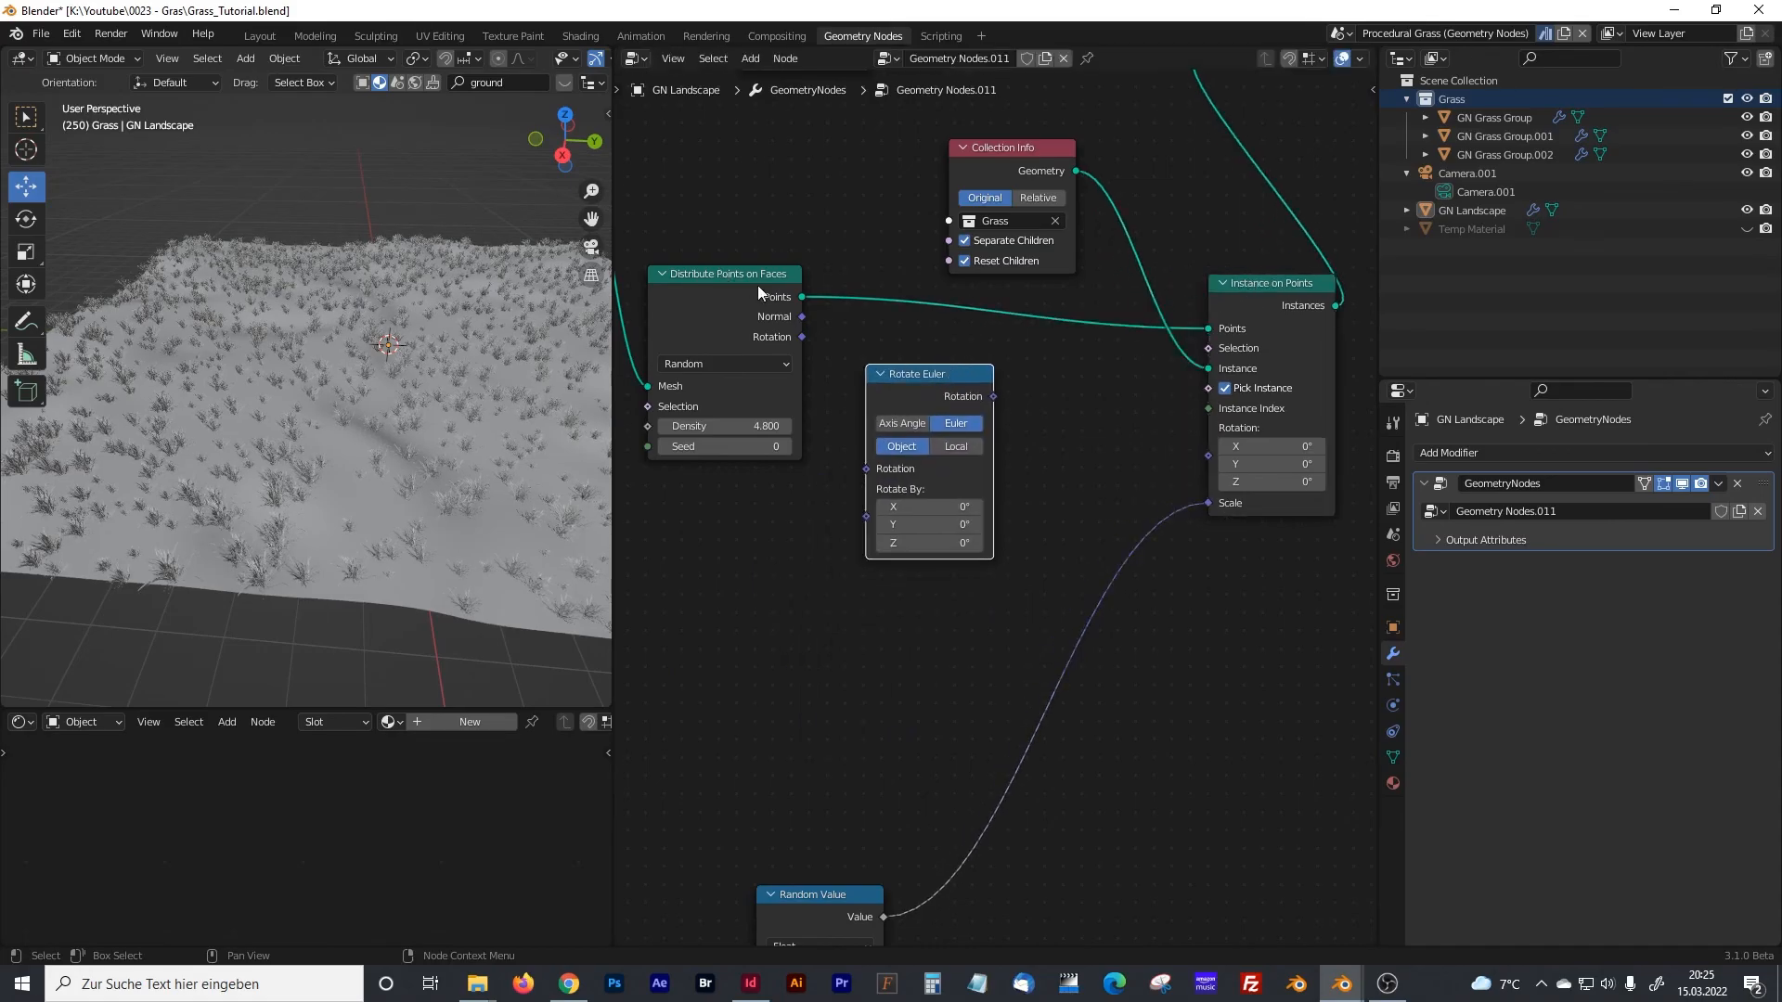
{"action": "left_click_drag", "start_coordinate": [1277, 286], "coordinate": [1268, 296]}
{"action": "left_click_drag", "start_coordinate": [800, 318], "coordinate": [849, 336]}
{"action": "left_click_drag", "start_coordinate": [819, 452], "coordinate": [878, 473]}
{"action": "left_click_drag", "start_coordinate": [993, 395], "coordinate": [1193, 468]}
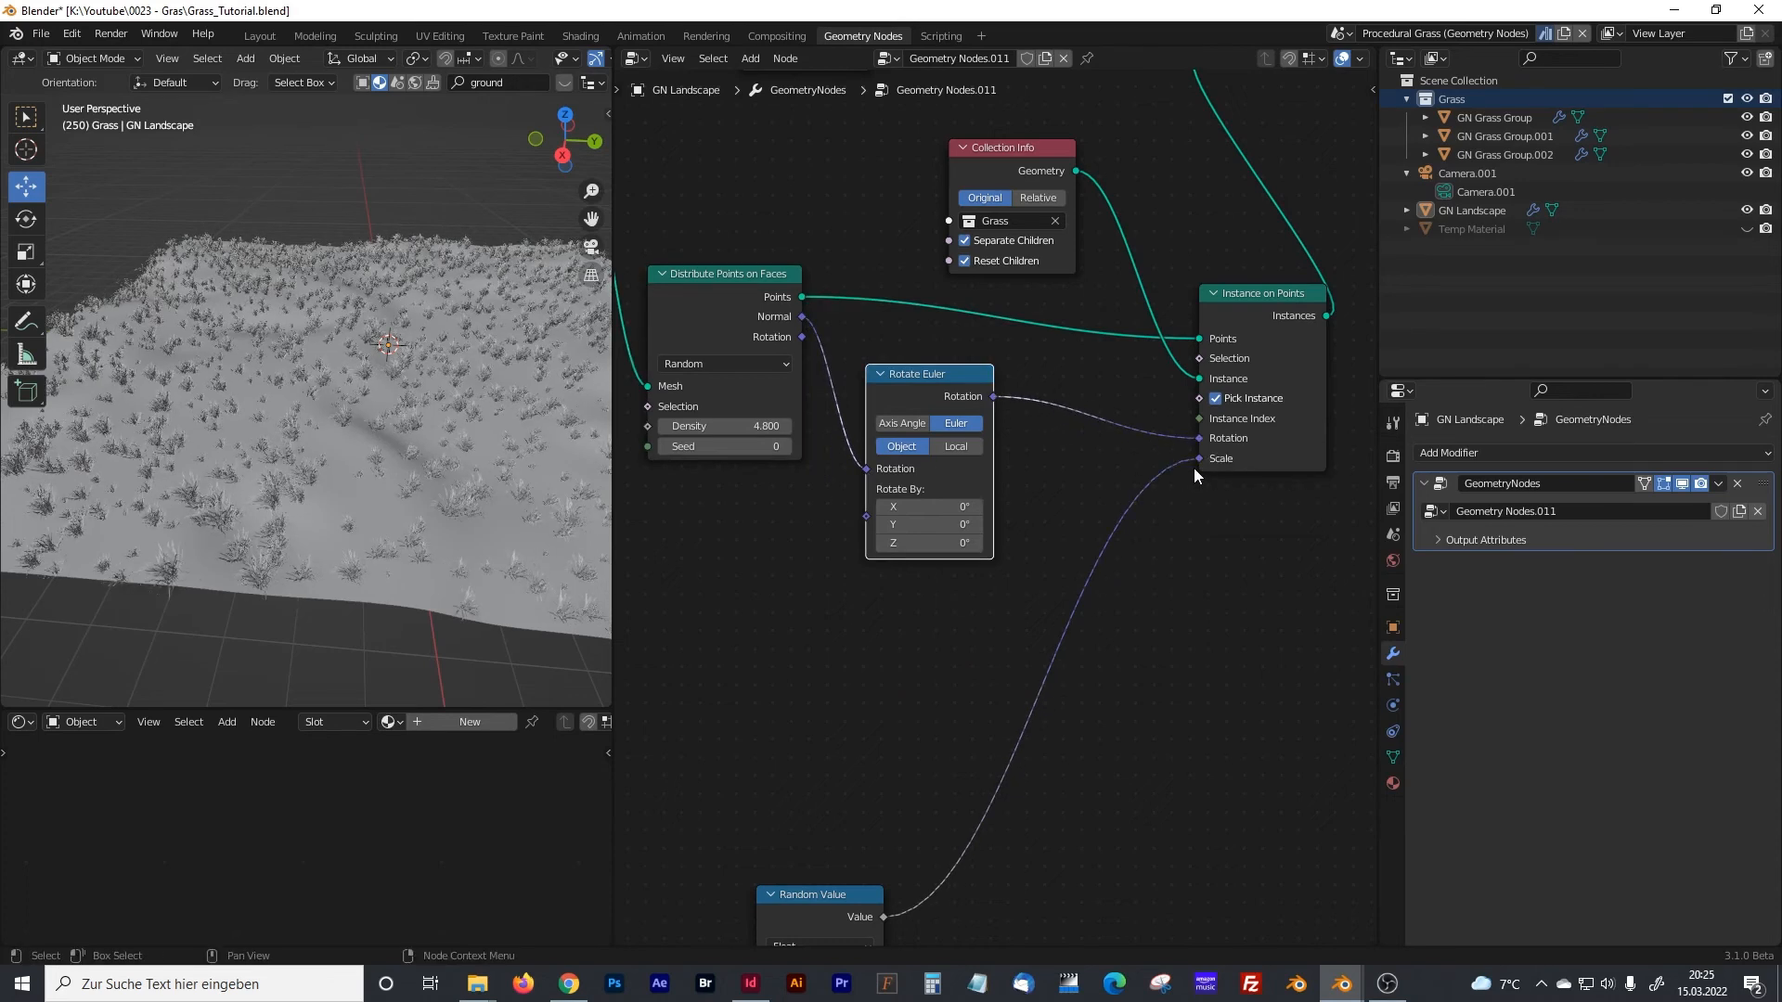
{"action": "middle_click_drag", "start_coordinate": [449, 485], "coordinate": [432, 466]}
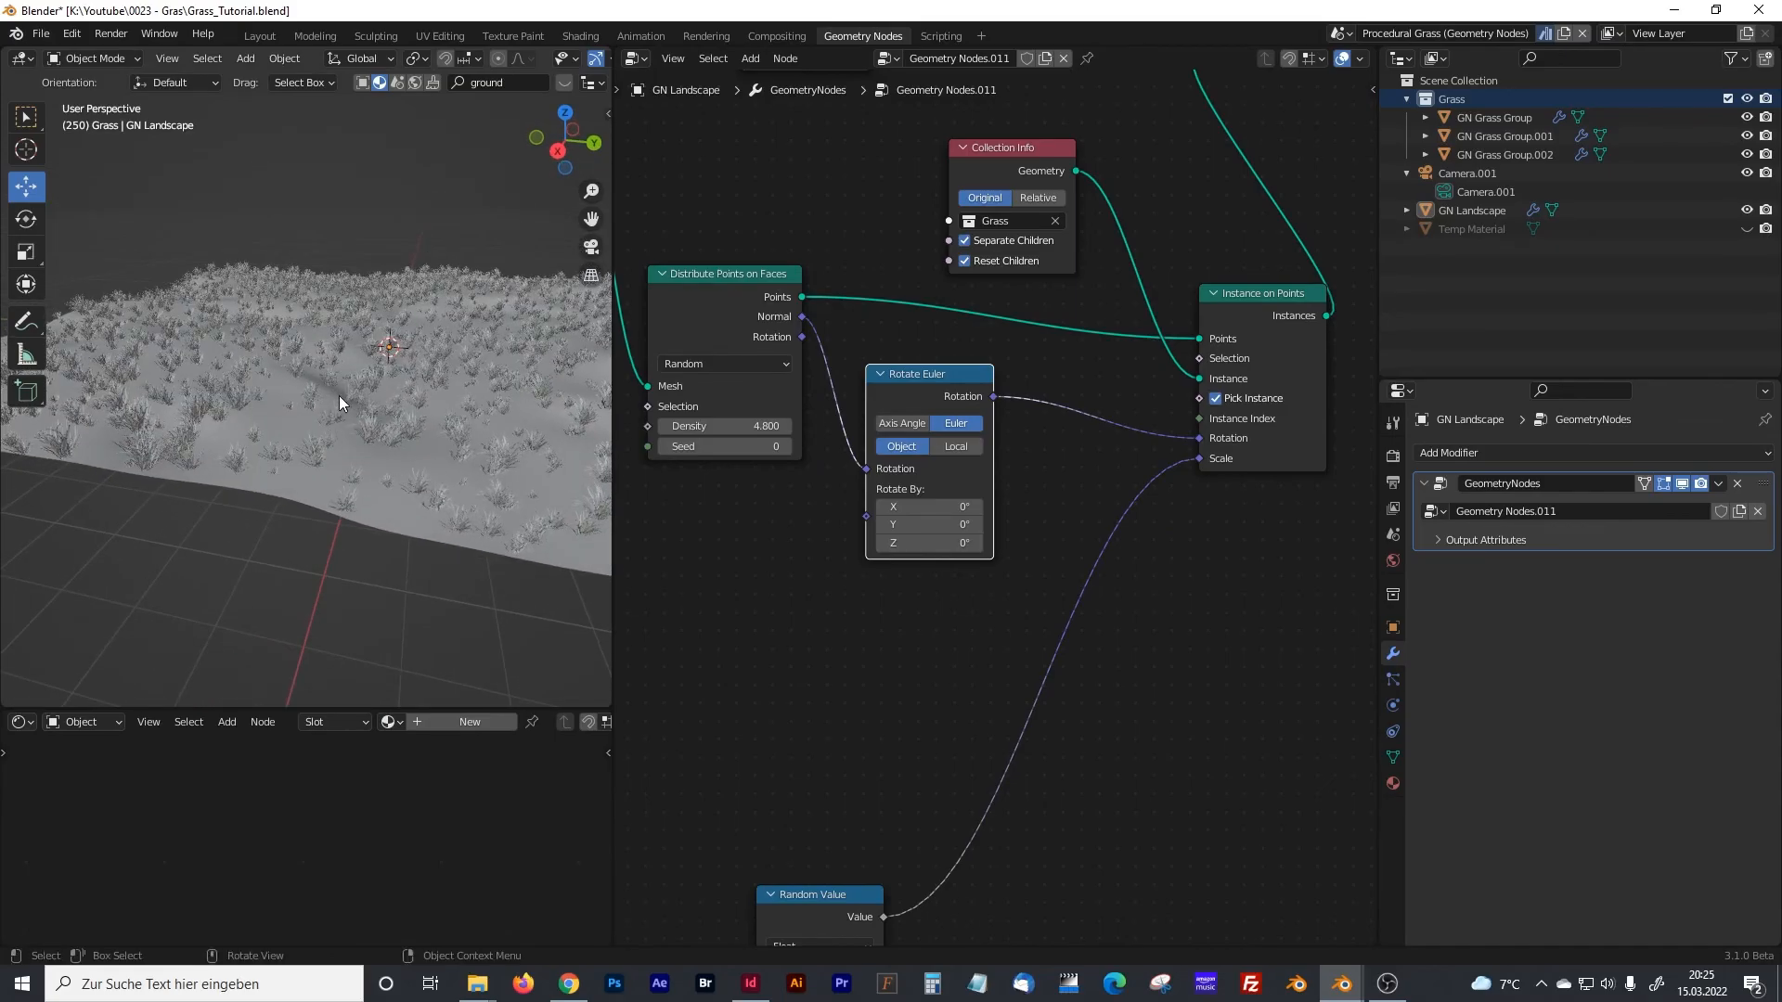
{"action": "middle_click_drag", "start_coordinate": [379, 390], "coordinate": [434, 453]}
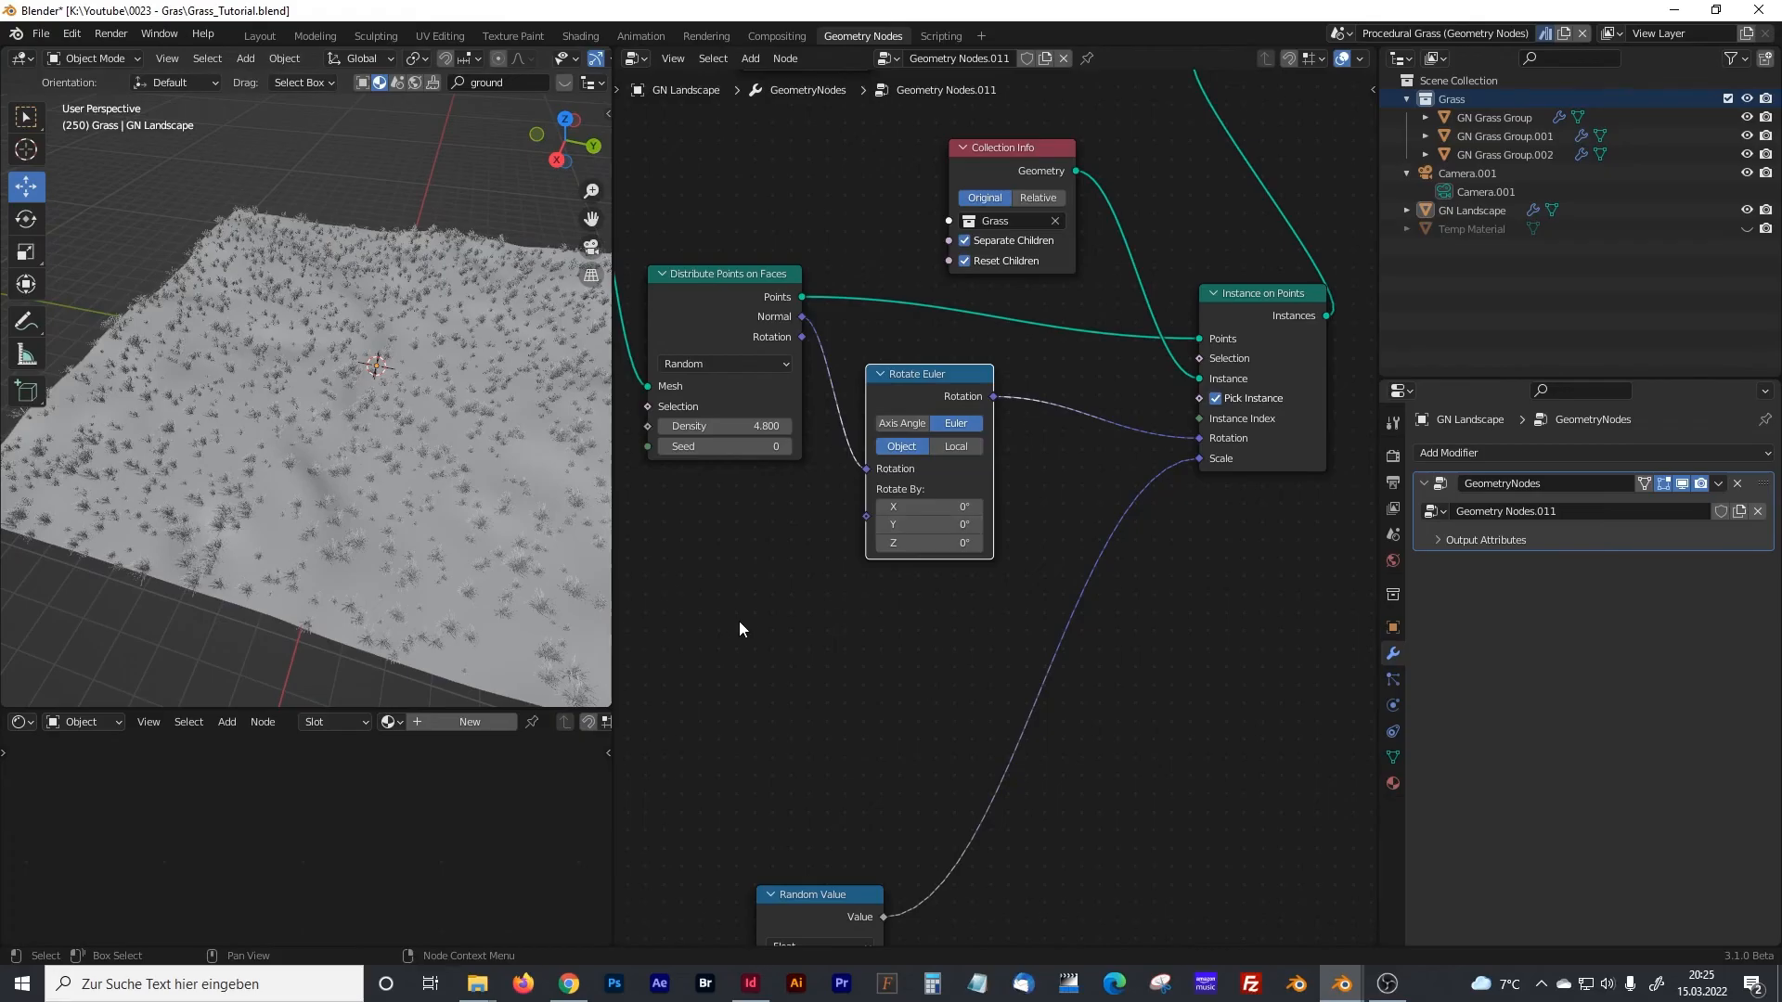
- Add a second Random Value node below Rotate Euler
{"action": "left_click", "coordinate": [831, 627]}
{"action": "key", "text": "shift+a"}
{"action": "left_click", "coordinate": [750, 568]}
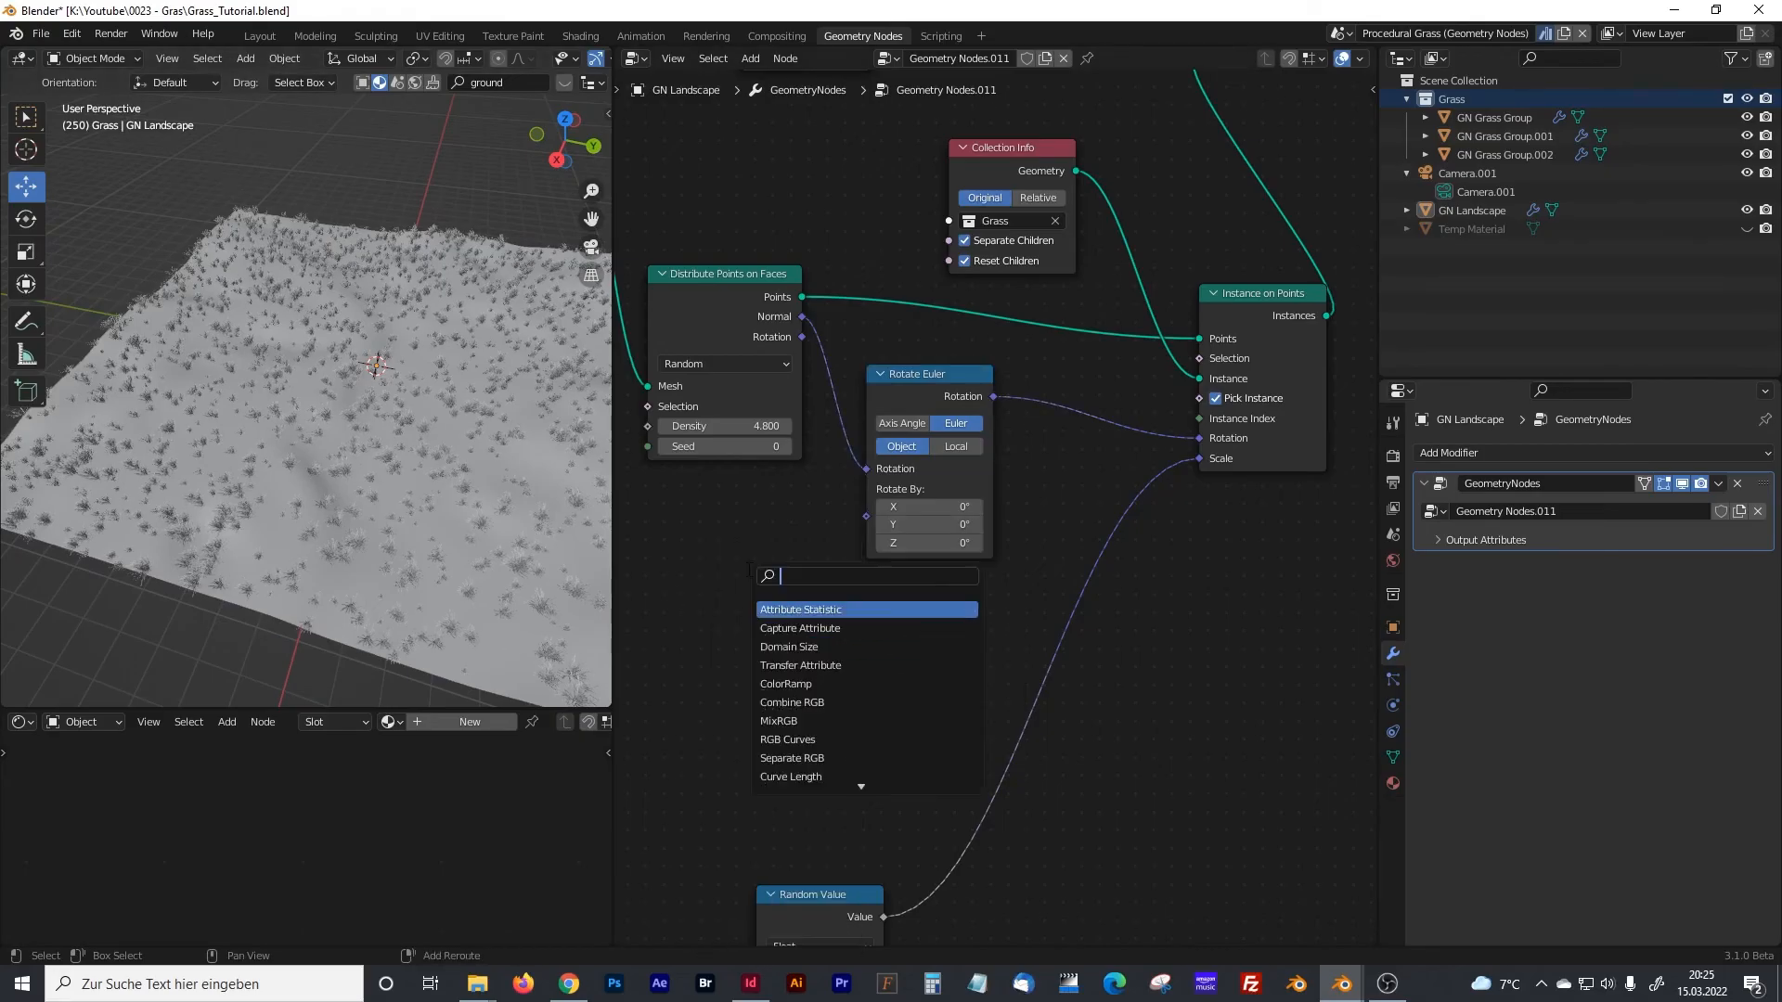
{"action": "type", "text": "random"}
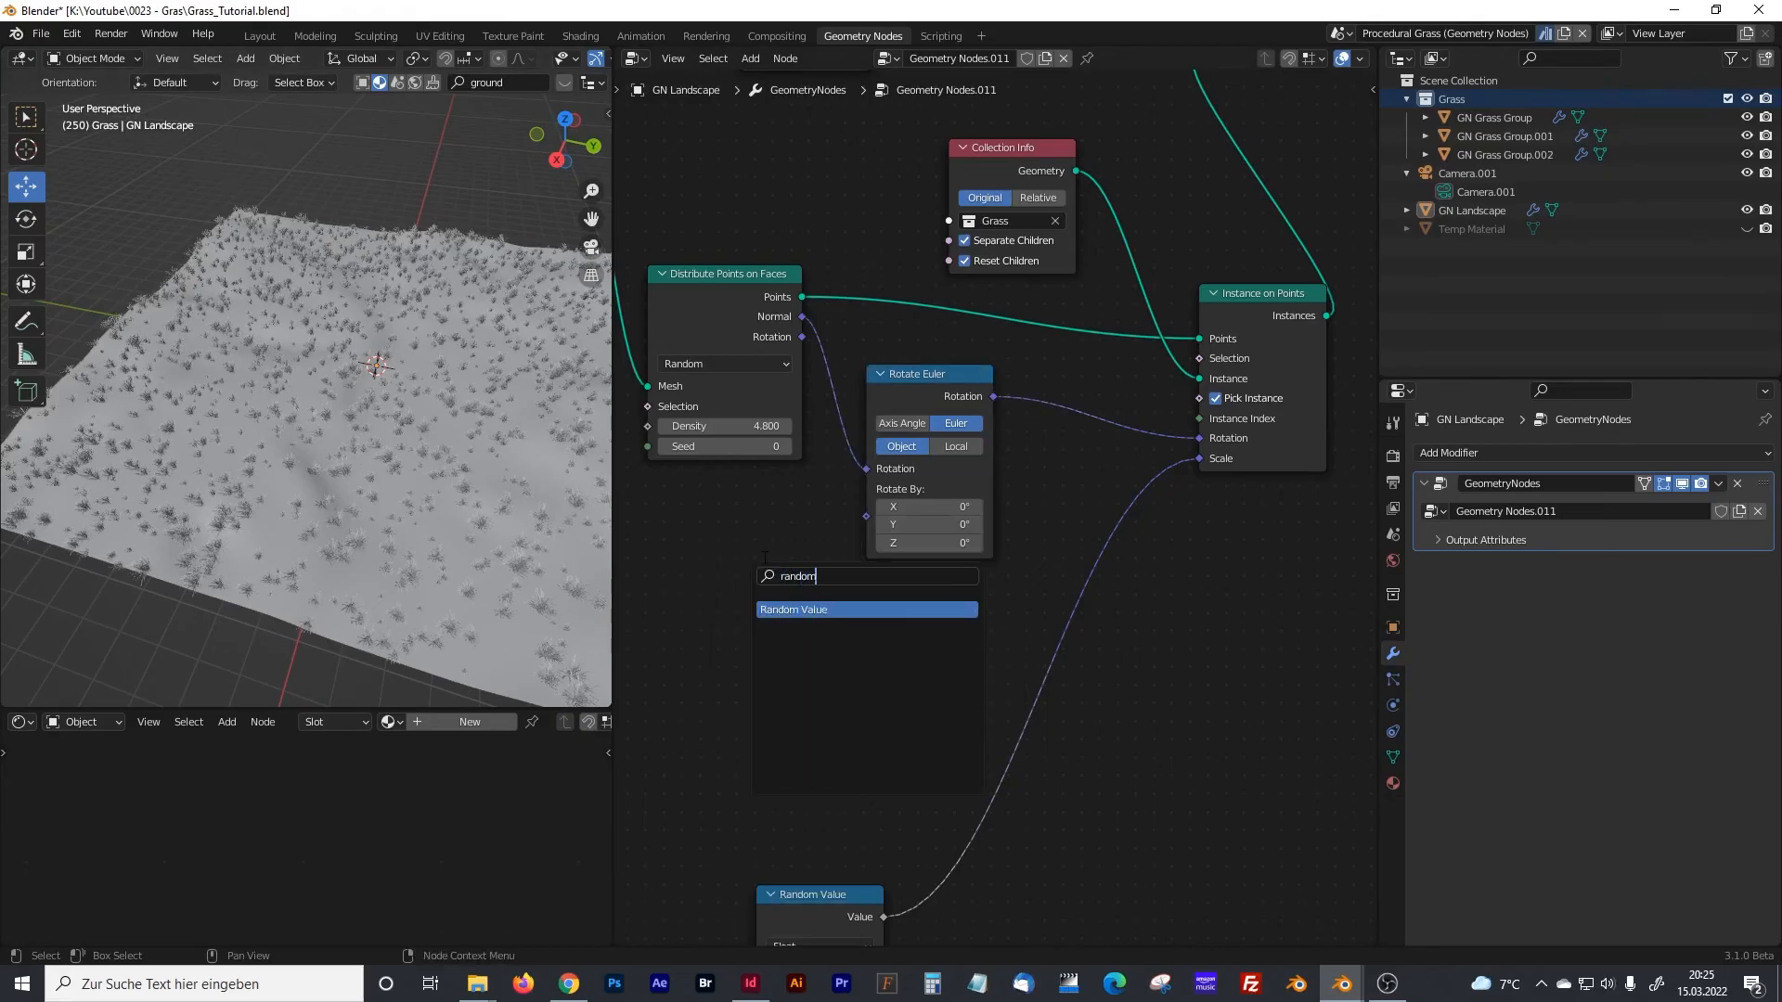
{"action": "left_click", "coordinate": [803, 612]}
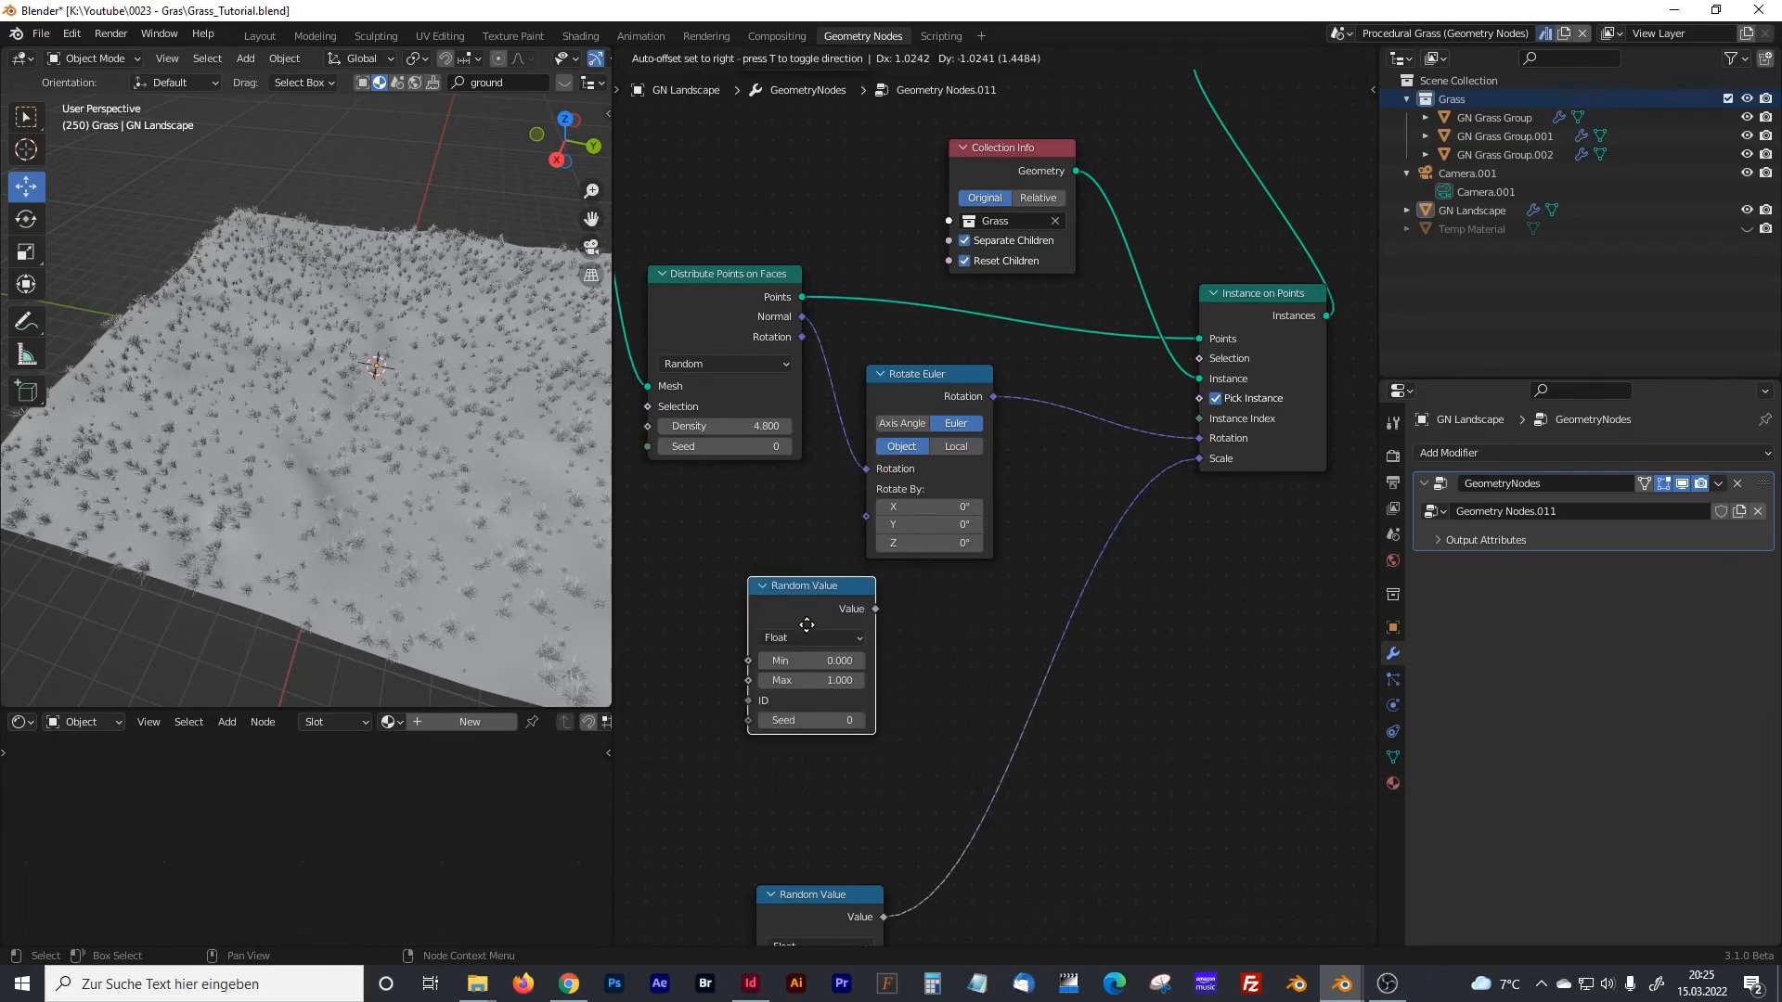
{"action": "left_click", "coordinate": [883, 633]}
- Move the Random Value node driving the scale out of the way and switch the new Random Value node to Vector
{"action": "scroll", "coordinate": [877, 779], "scroll_direction": "down", "scroll_amount": 3, "text": "shift"}
{"action": "left_click_drag", "start_coordinate": [835, 774], "coordinate": [1076, 747]}
{"action": "left_click", "coordinate": [809, 536]}
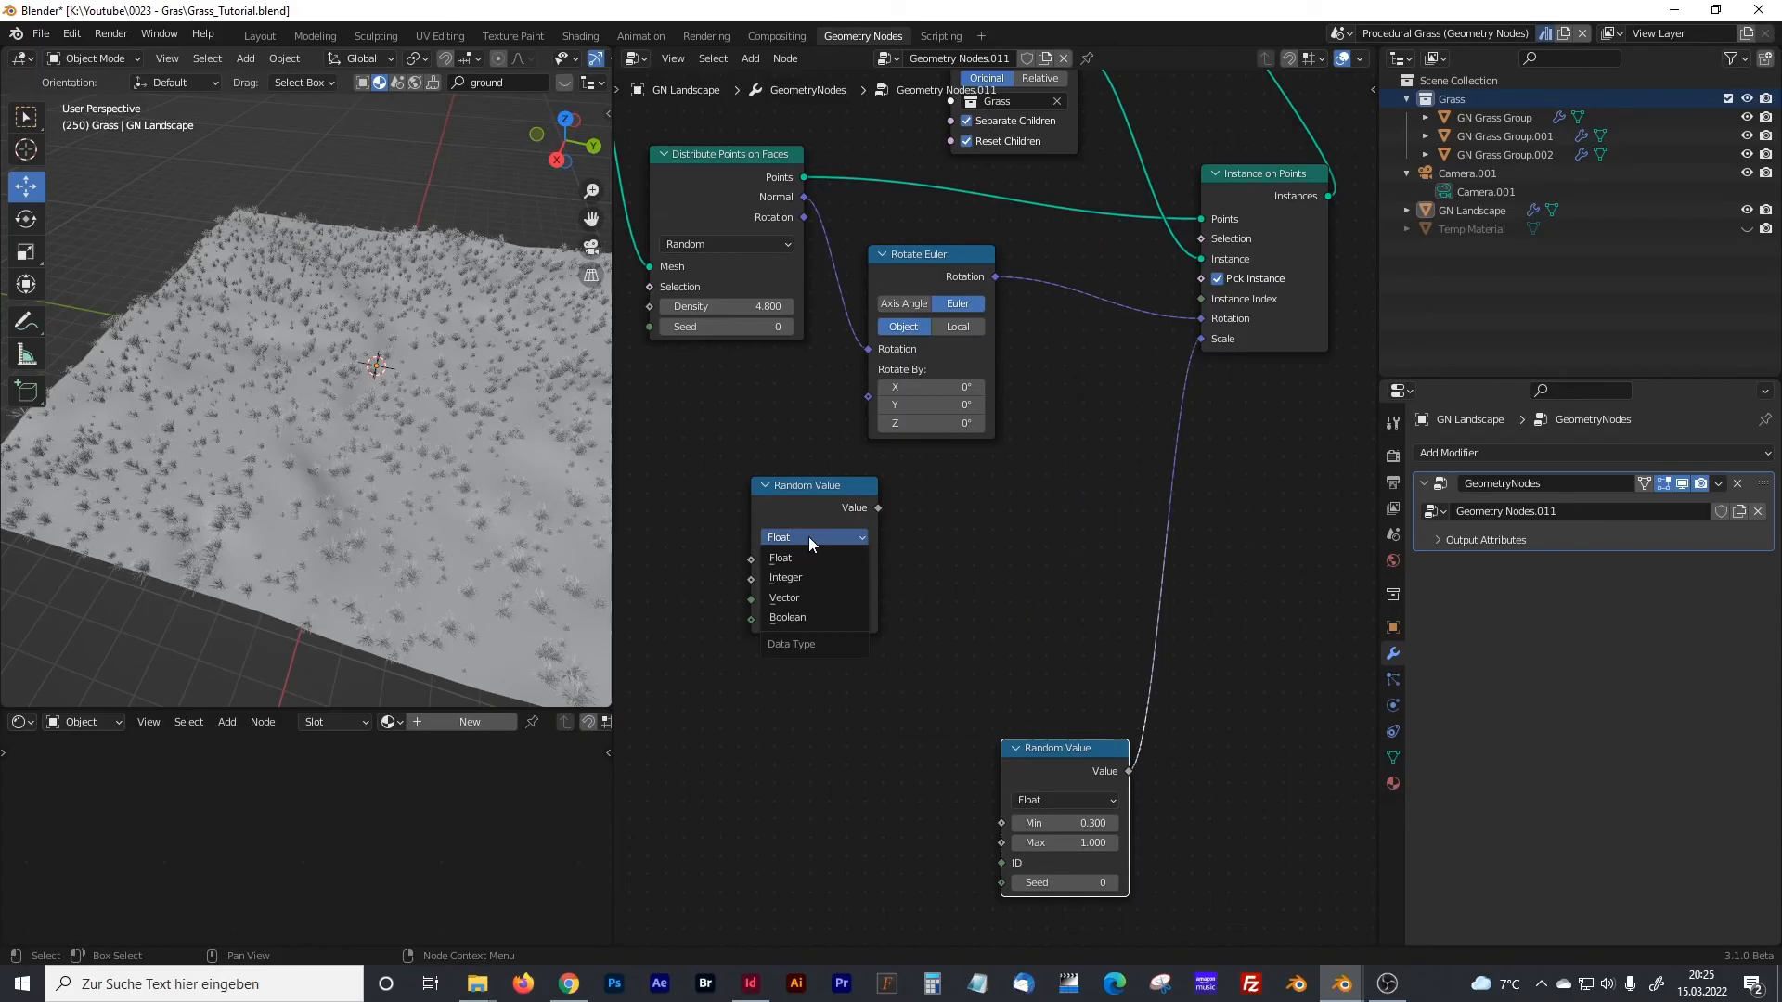
{"action": "left_click", "coordinate": [794, 598]}
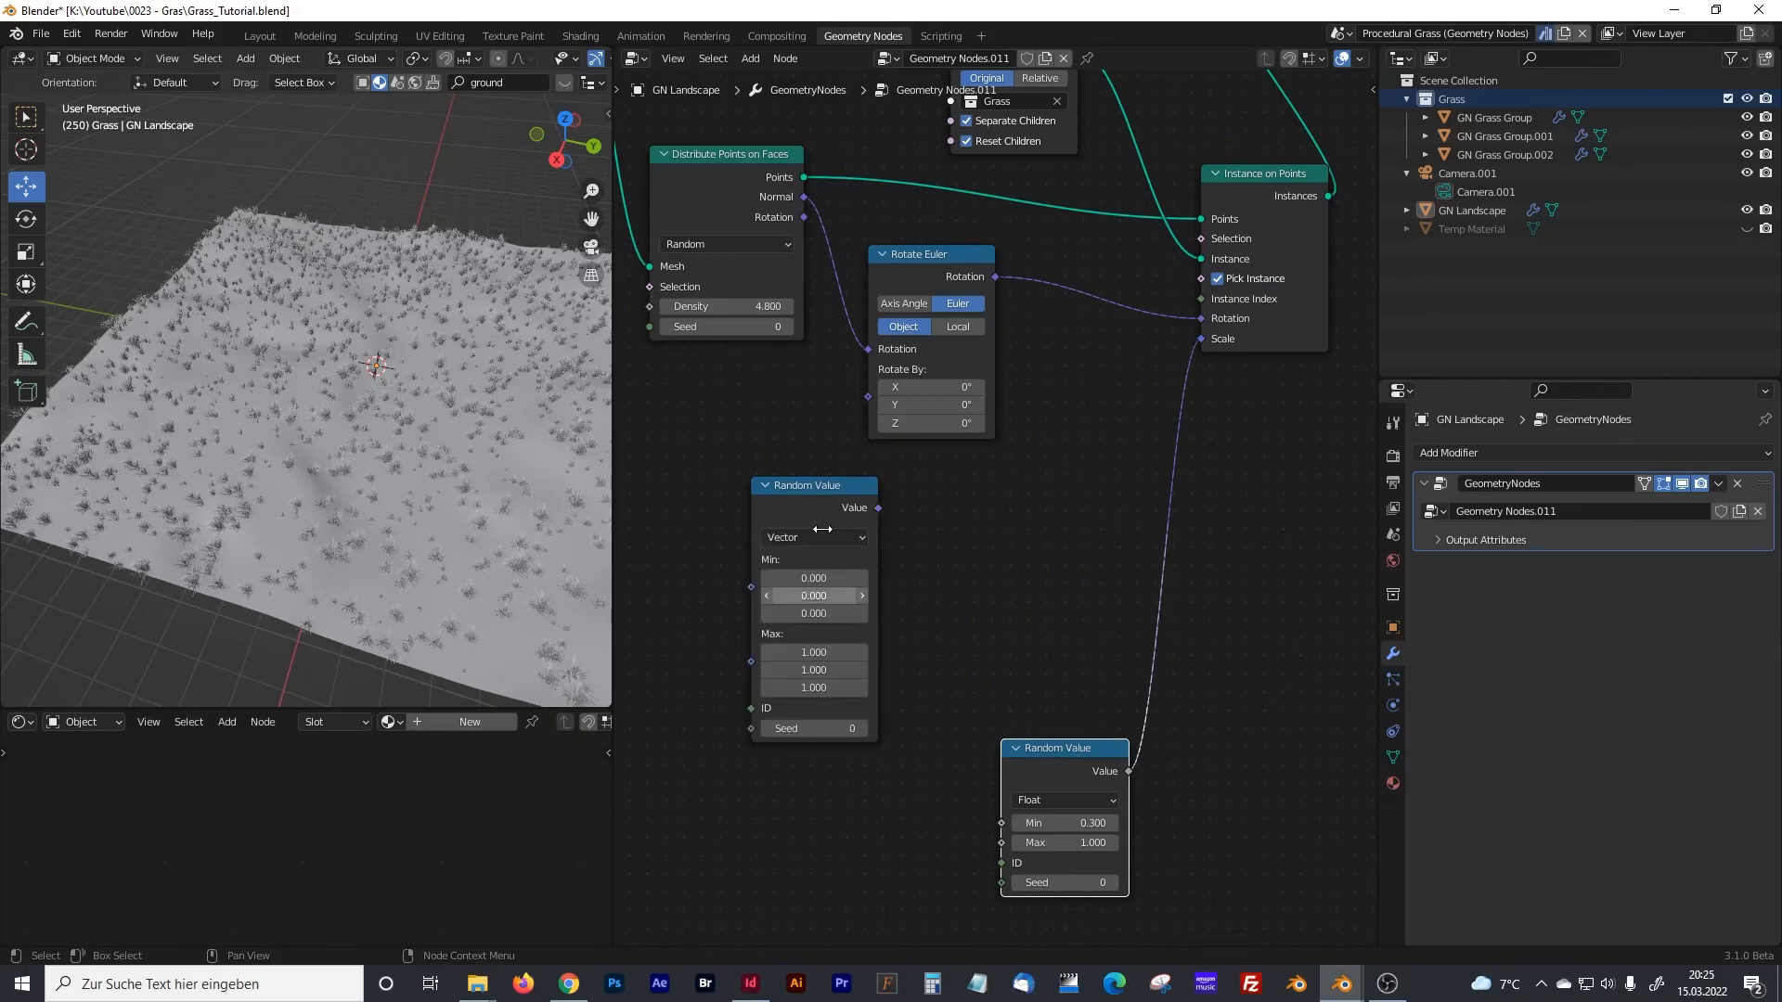
{"action": "left_click_drag", "start_coordinate": [842, 497], "coordinate": [863, 499]}
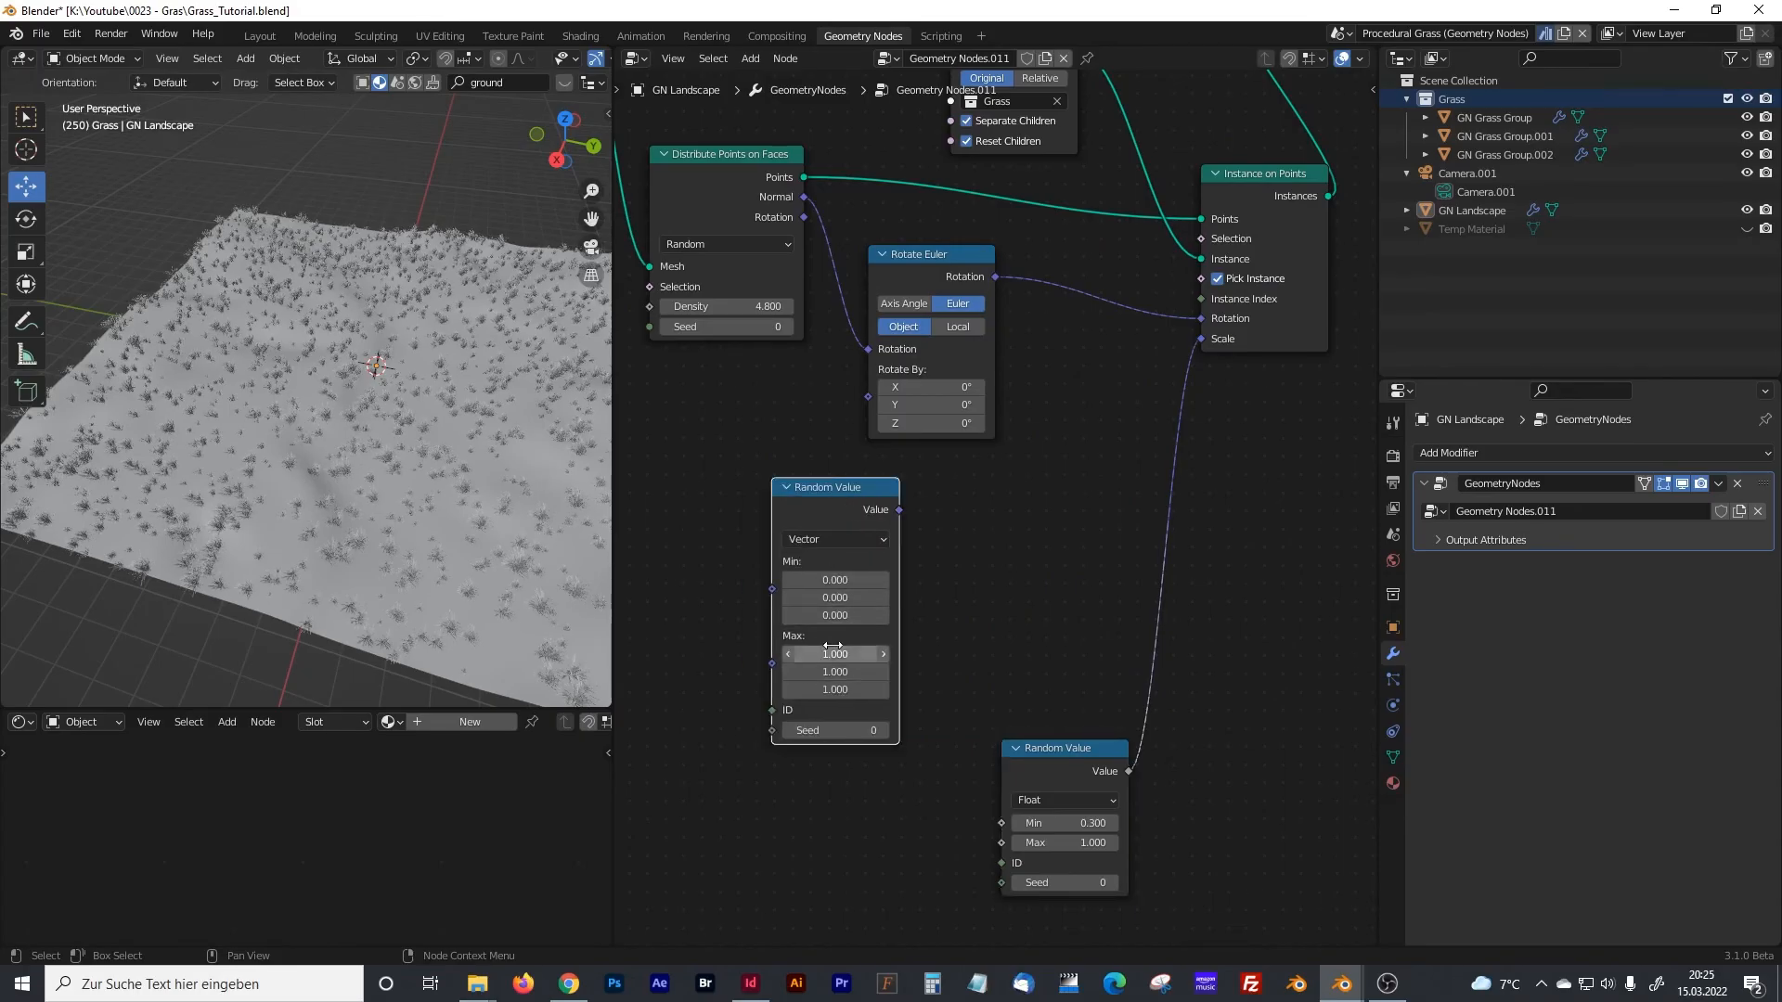
- Set the vector Random Value node's Max to 0.5 for X, 0.5 for Y and tau for Z
{"action": "left_click", "coordinate": [833, 655]}
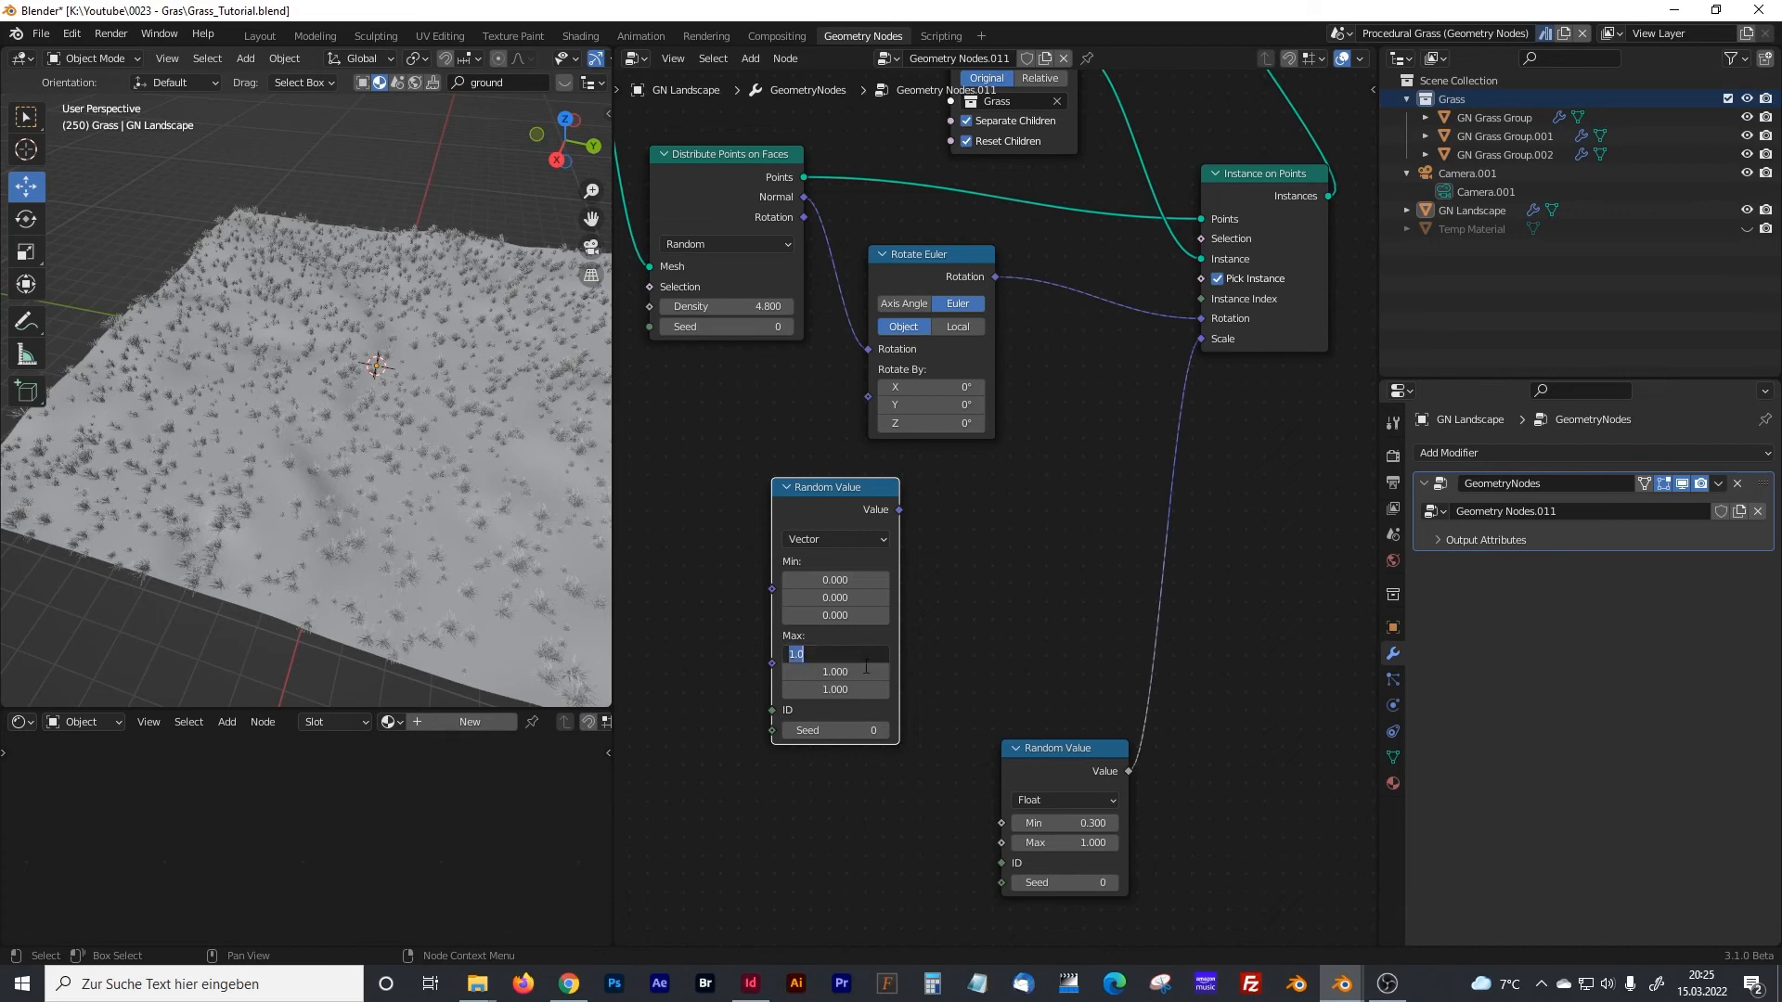
{"action": "left_click", "coordinate": [973, 642]}
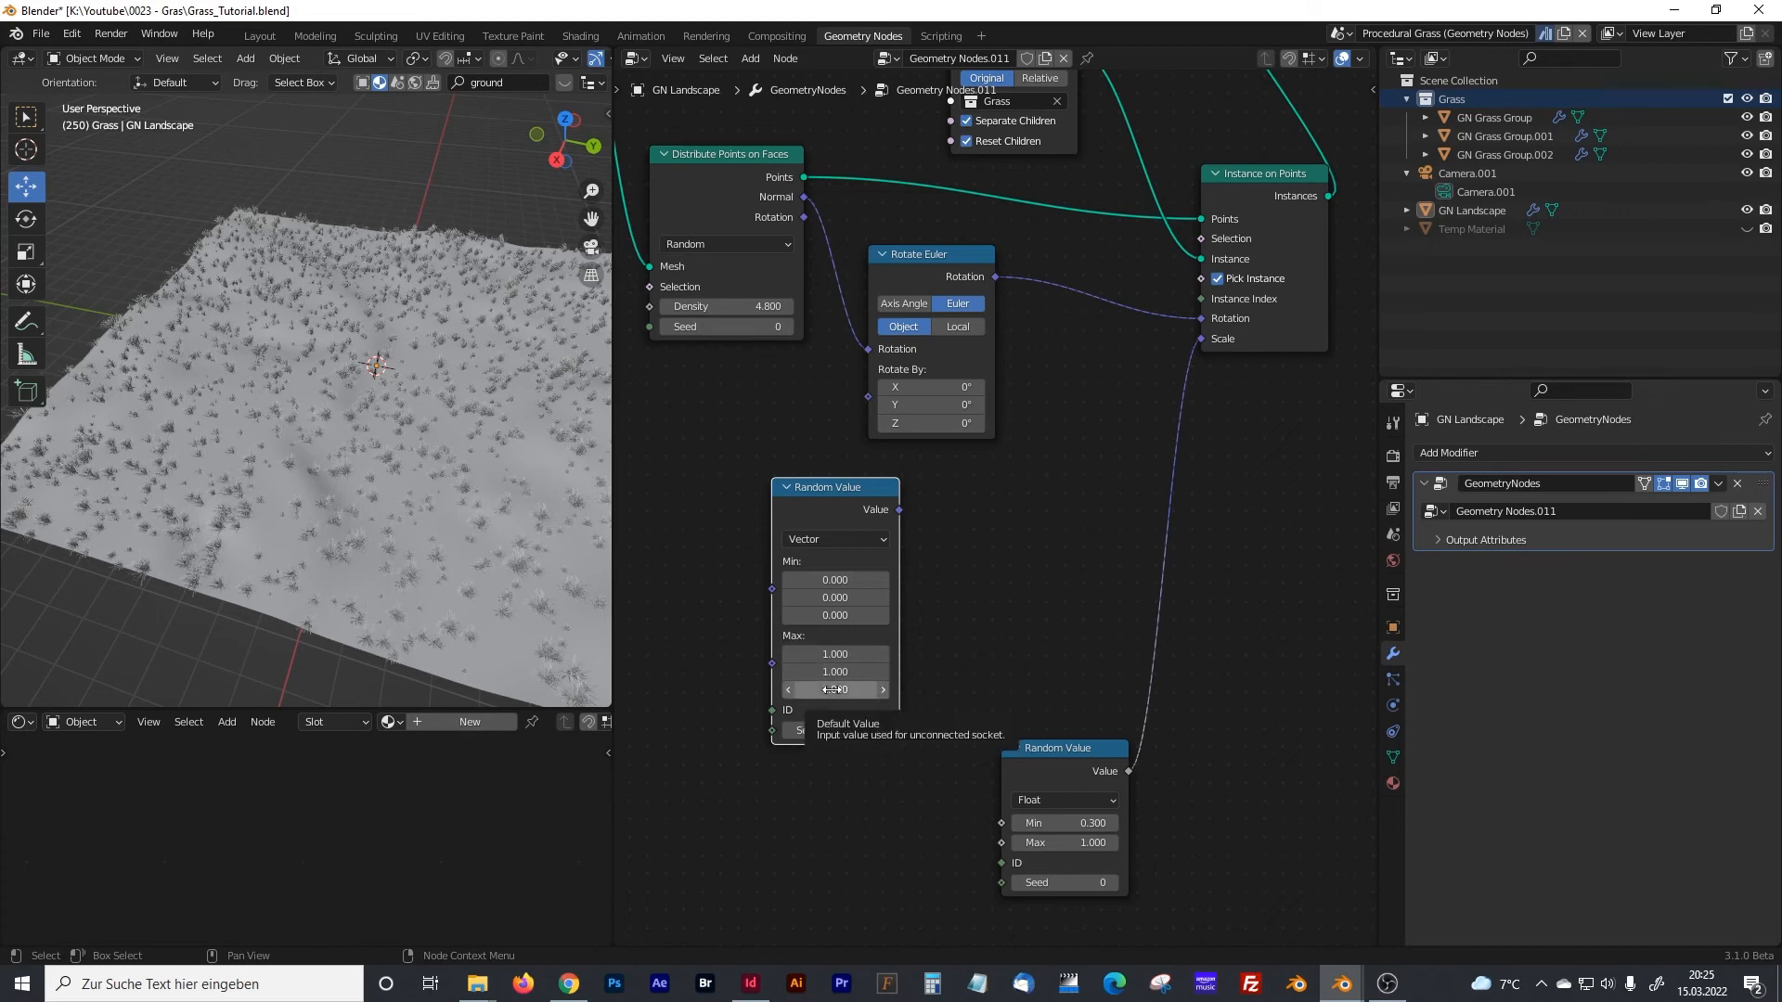
{"action": "left_click", "coordinate": [838, 654]}
{"action": "type", "text": "0.5"}
{"action": "key", "text": "Tab"}
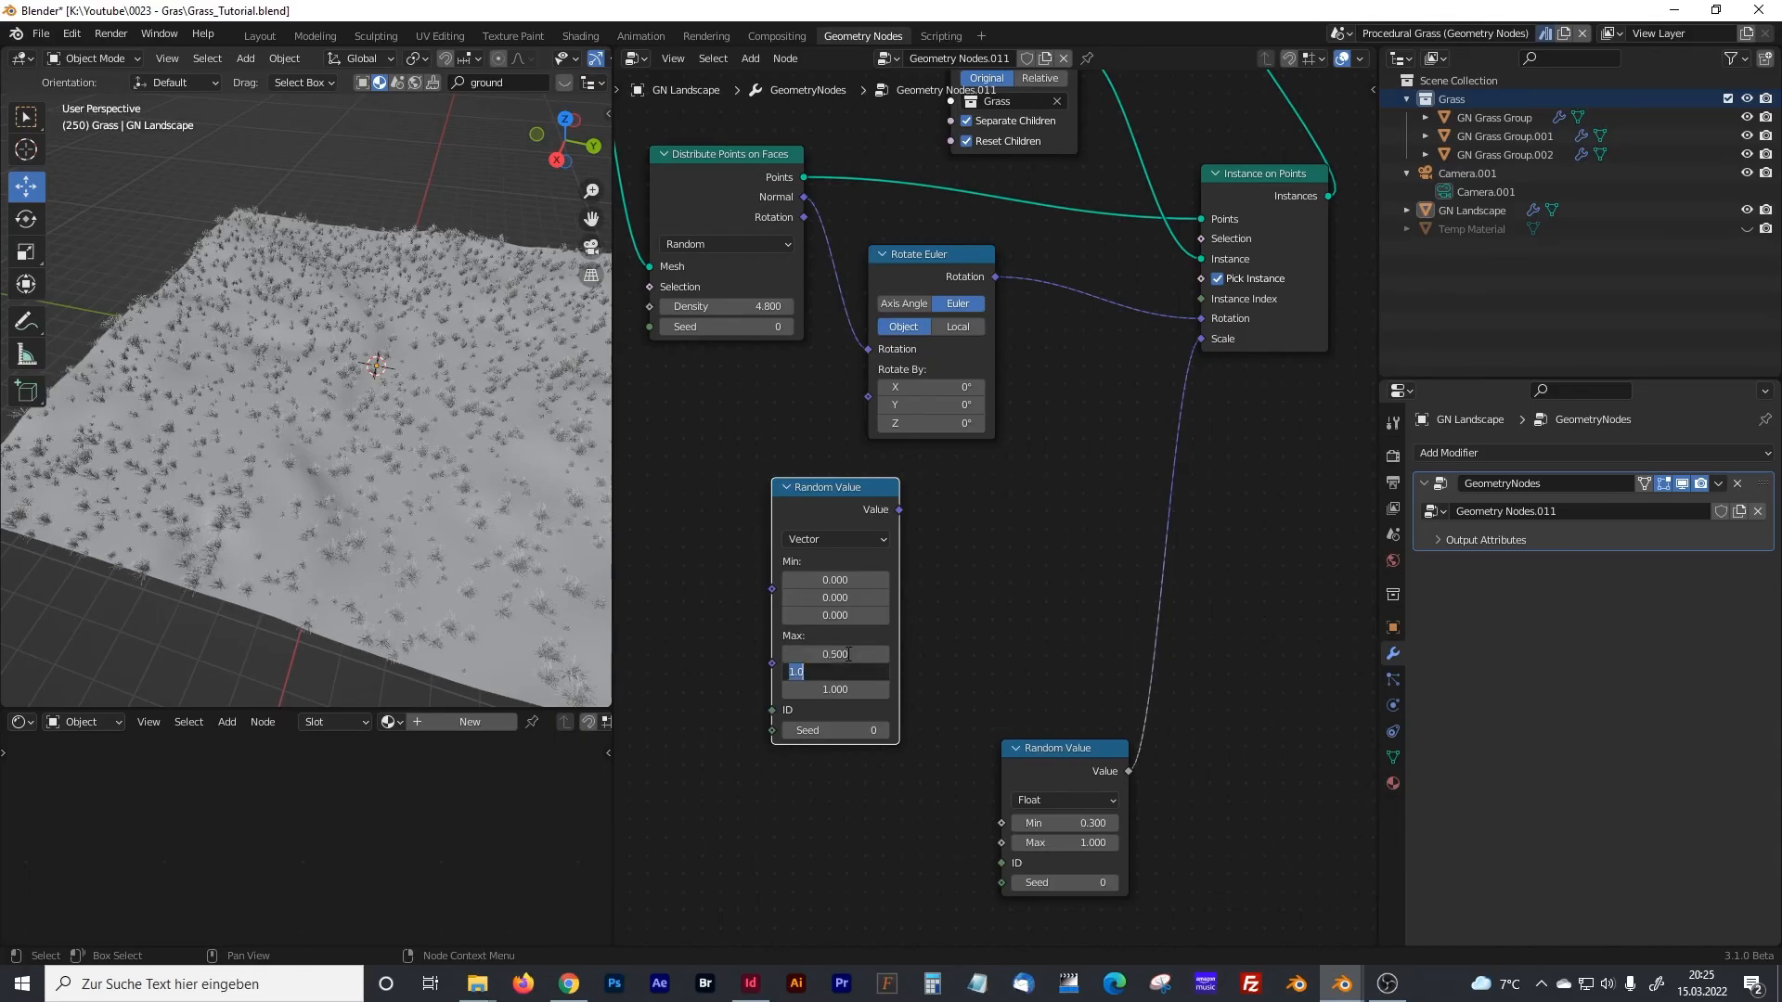
{"action": "type", "text": "0.5"}
{"action": "key", "text": "Tab"}
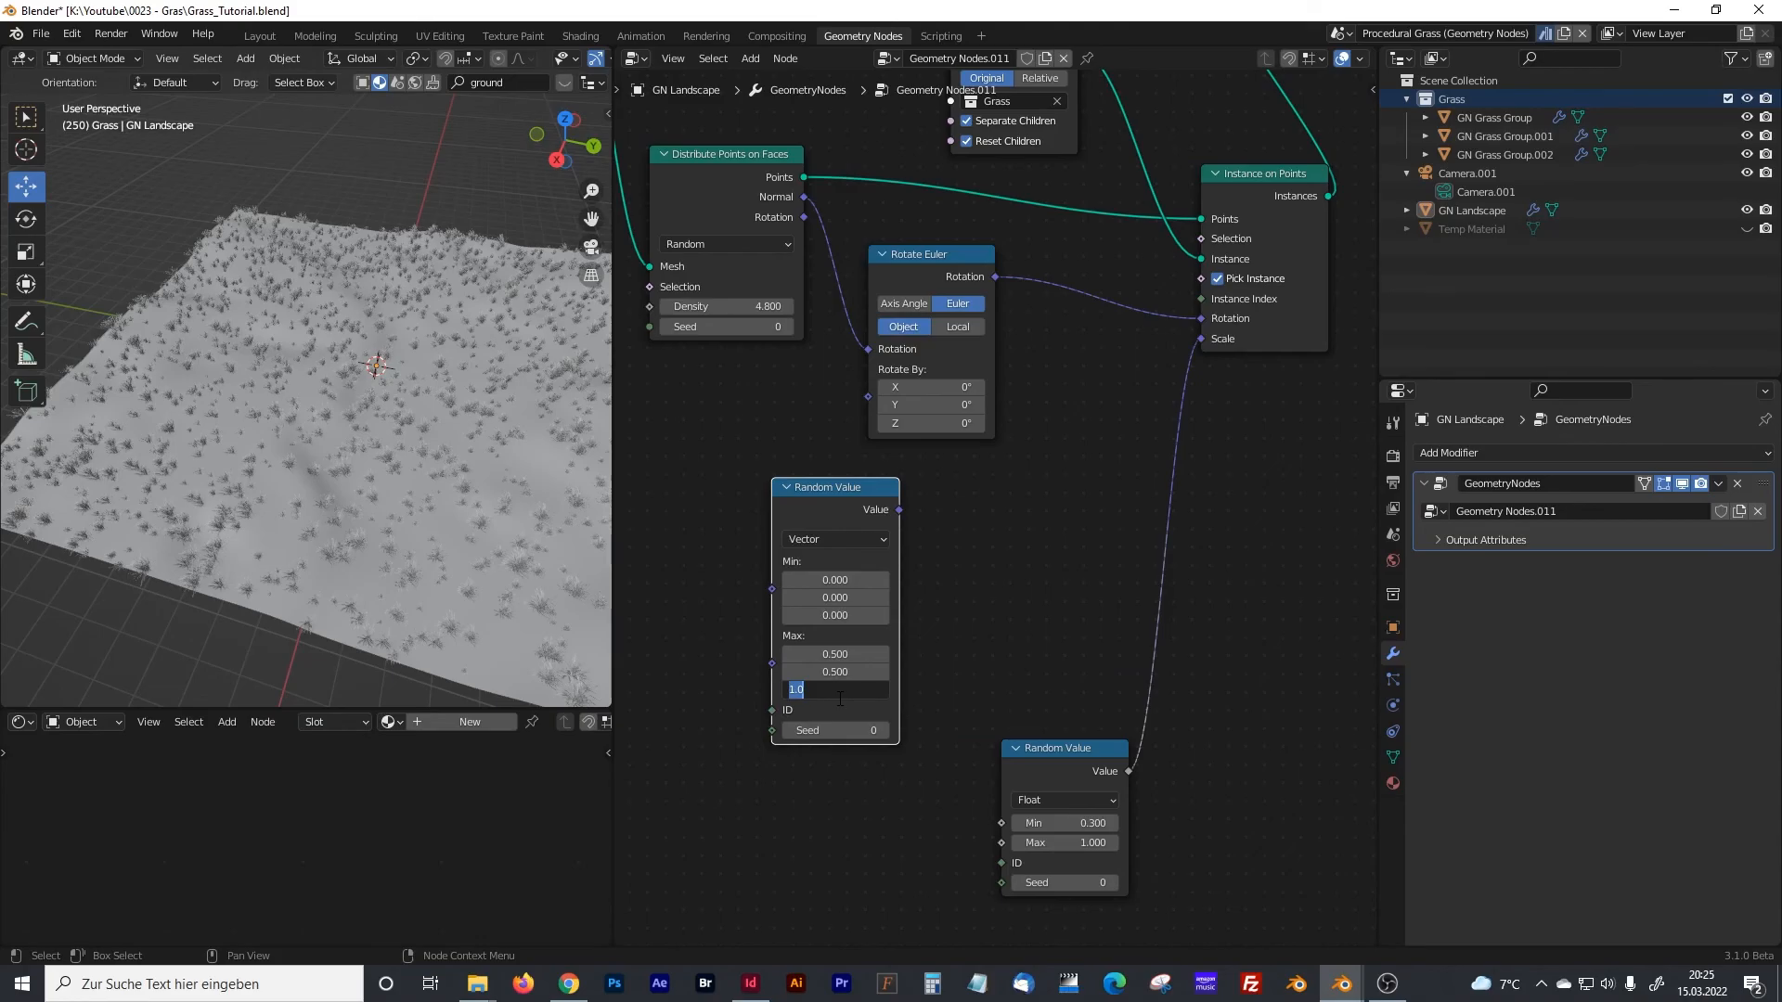
{"action": "type", "text": "tau"}
{"action": "key", "text": "Return"}
- Nudge the Rotate Euler node aside and add a Vector Math node set to Add below its link to Instance on Points
{"action": "left_click", "coordinate": [915, 253]}
{"action": "left_click_drag", "start_coordinate": [915, 251], "coordinate": [910, 248]}
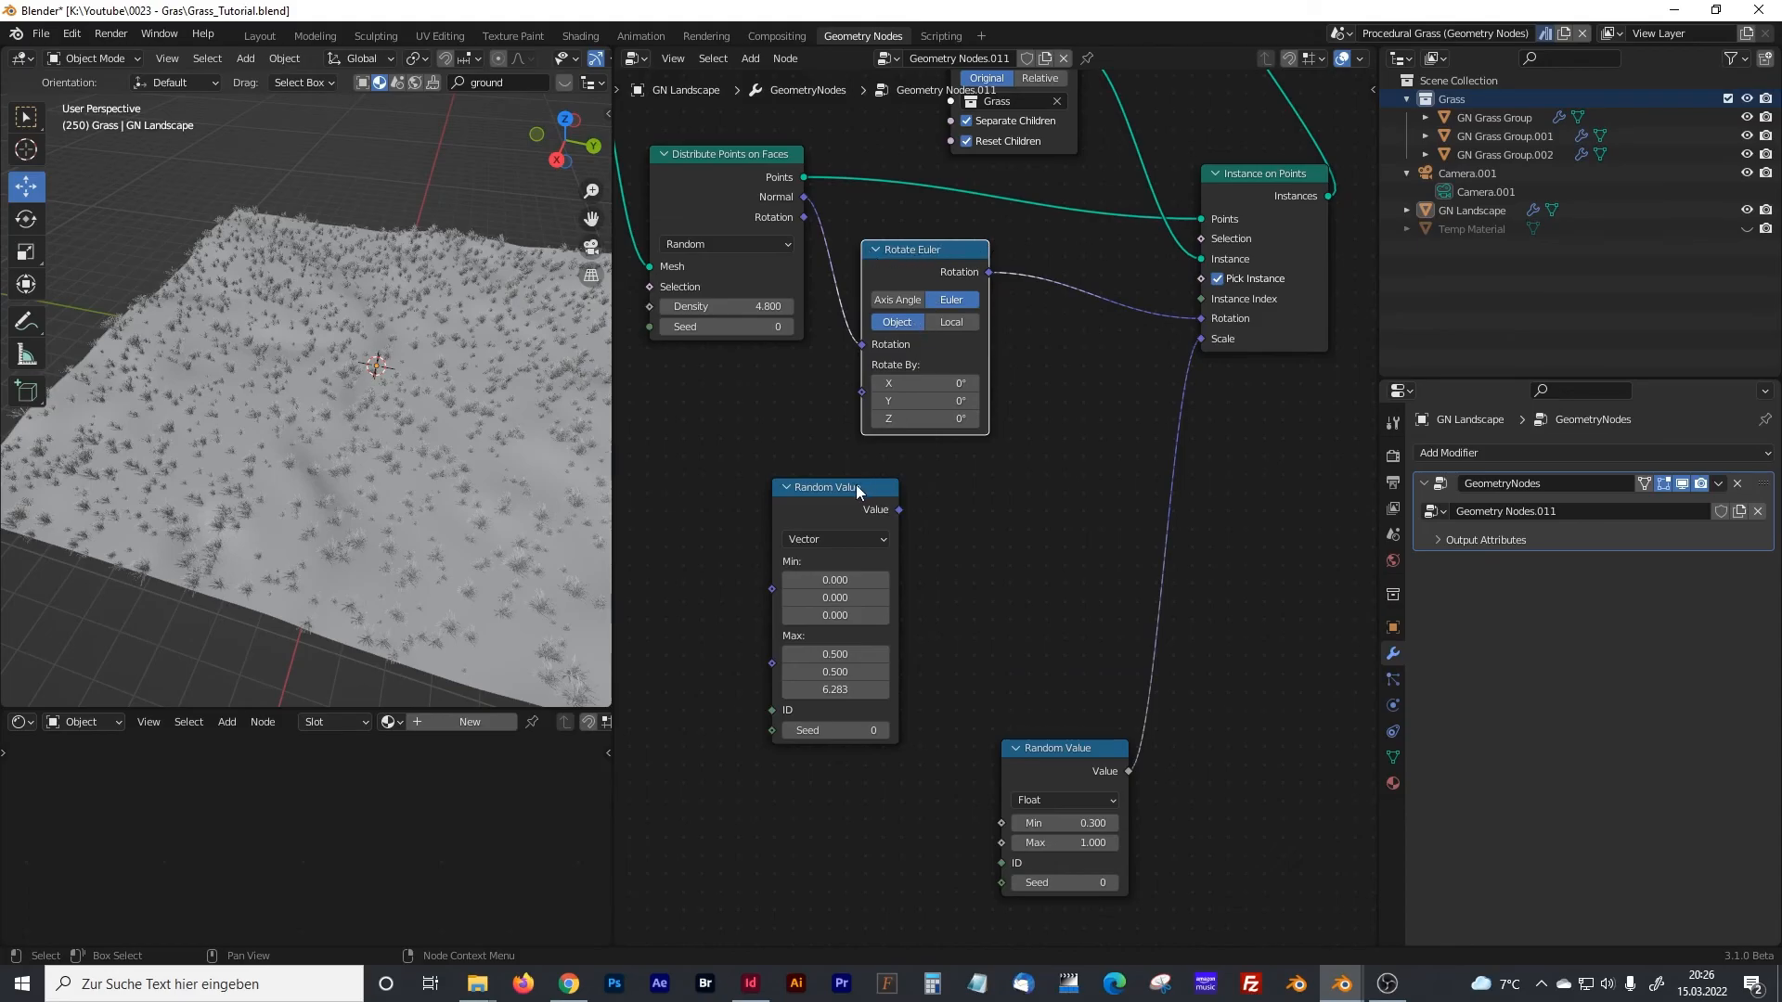
{"action": "middle_click_drag", "start_coordinate": [923, 492], "coordinate": [820, 501], "text": "shift"}
{"action": "left_click", "coordinate": [865, 528]}
{"action": "key", "text": "shift+a"}
{"action": "left_click", "coordinate": [839, 524]}
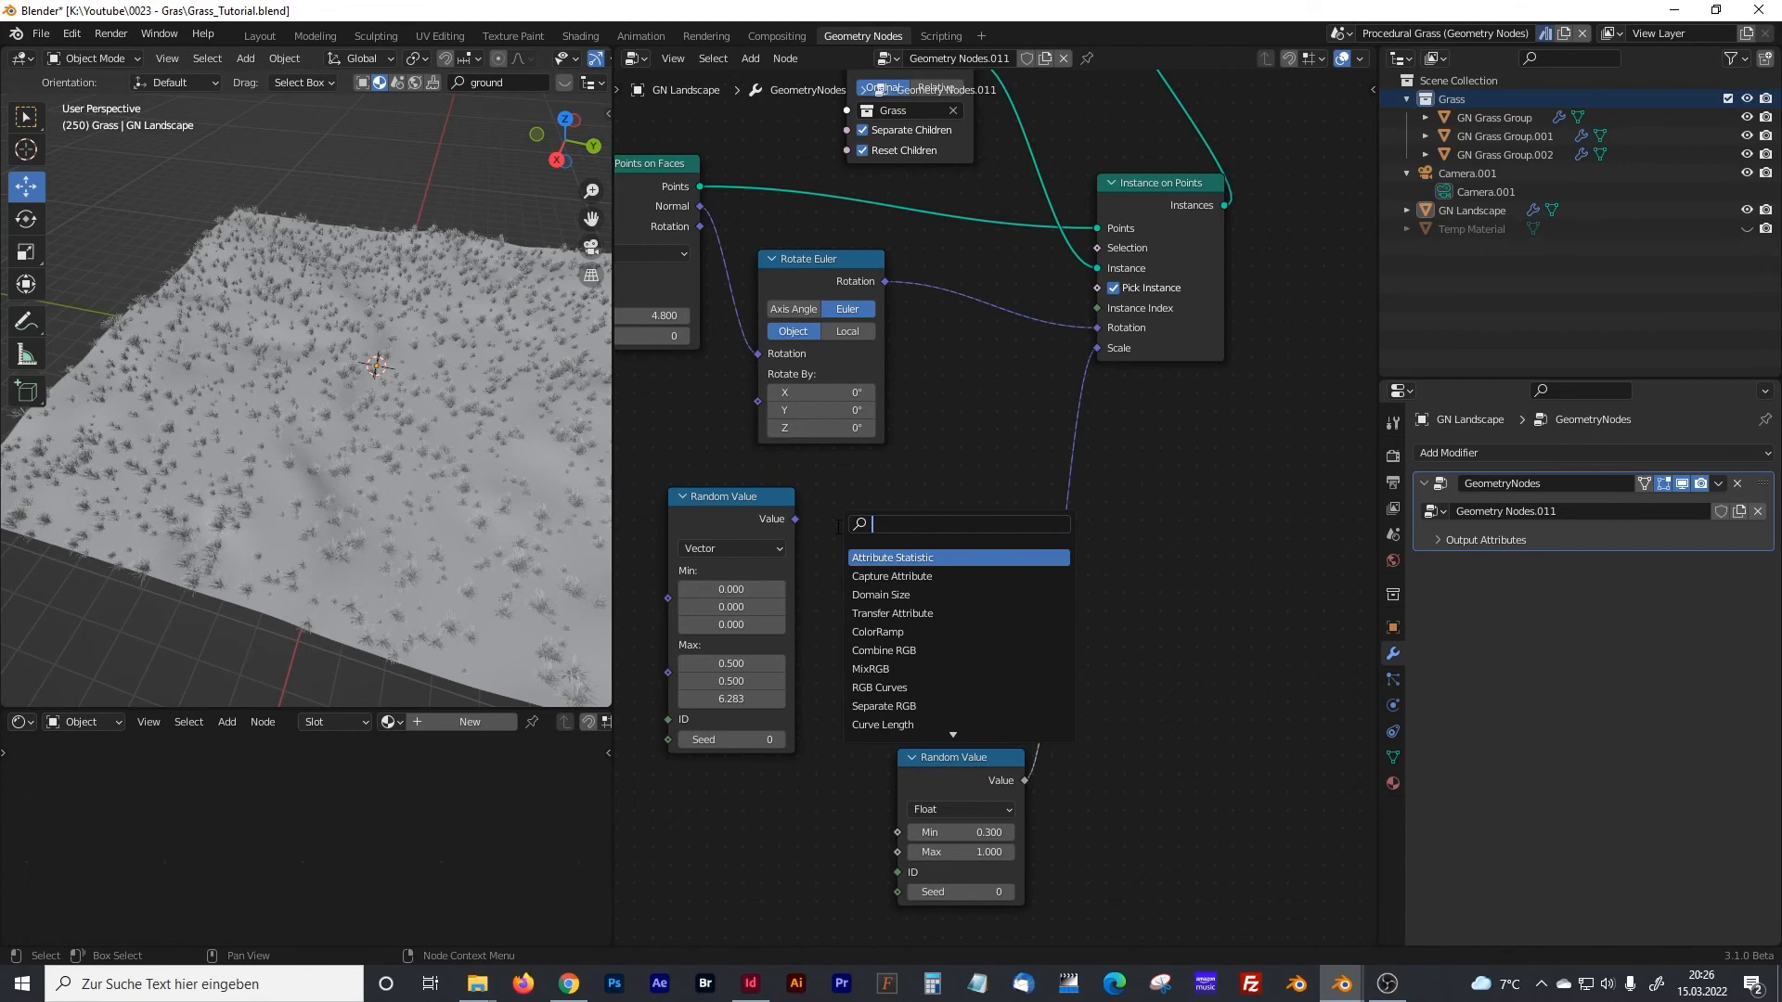
{"action": "type", "text": "vect"}
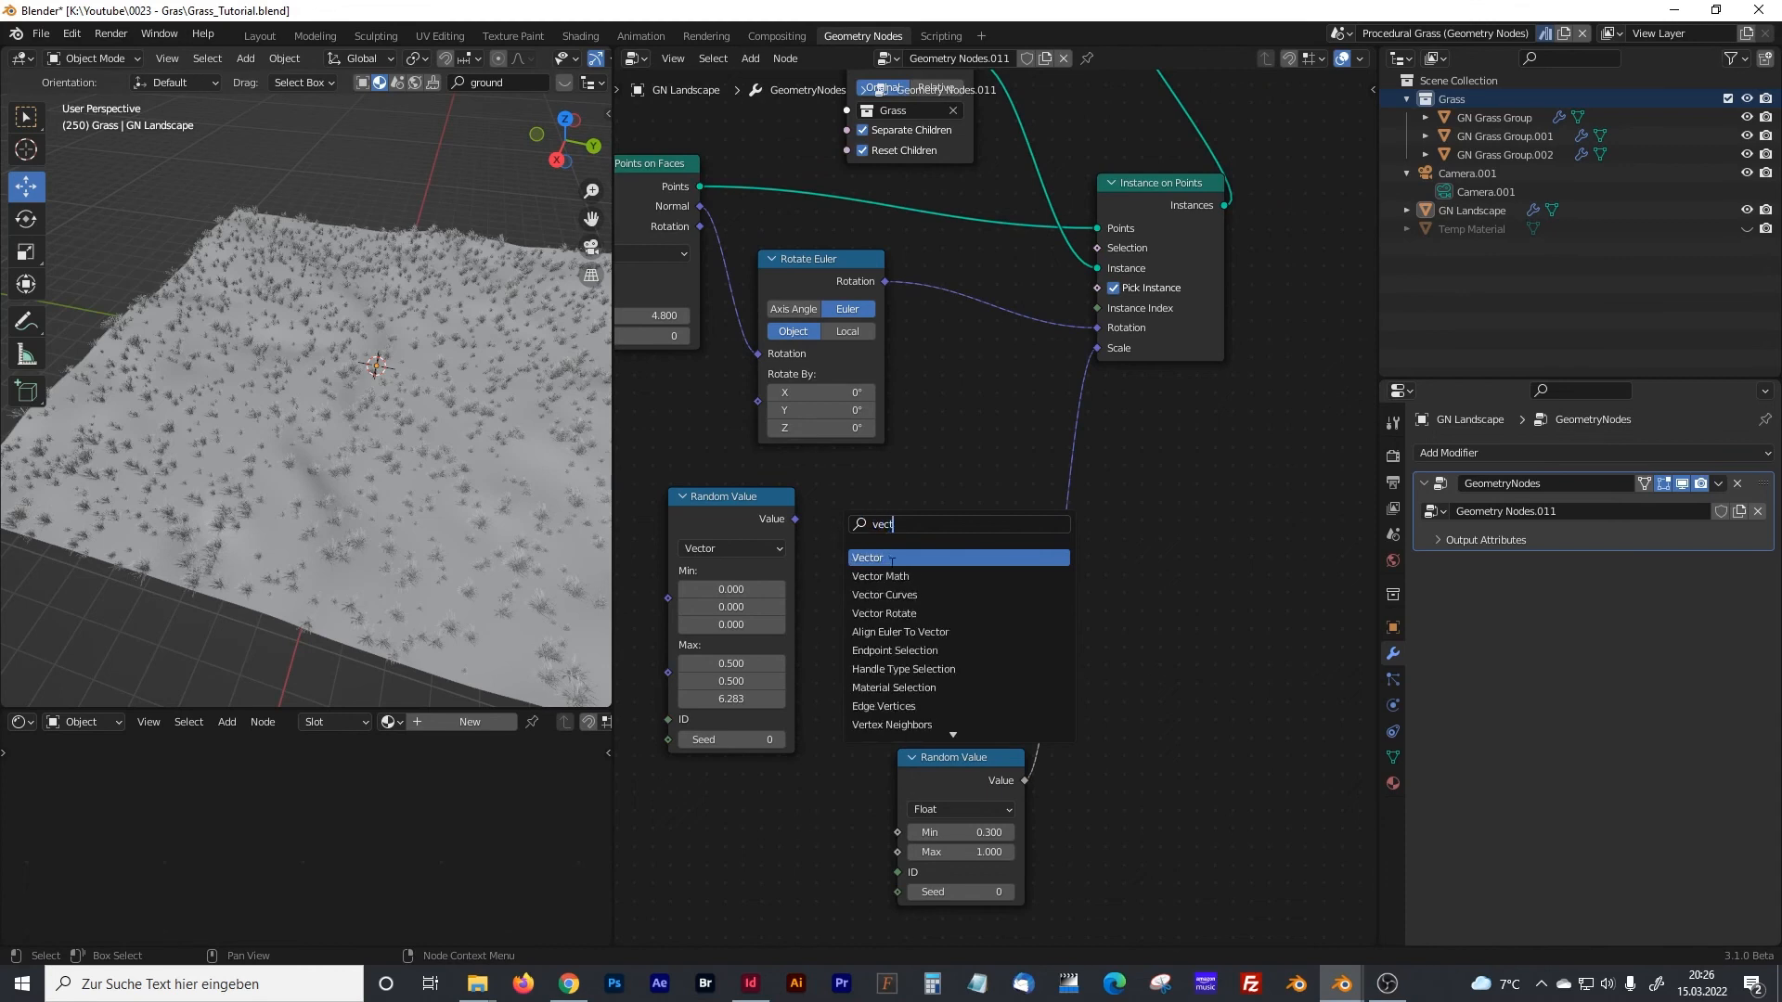
{"action": "key", "text": "Return"}
{"action": "left_click", "coordinate": [949, 420]}
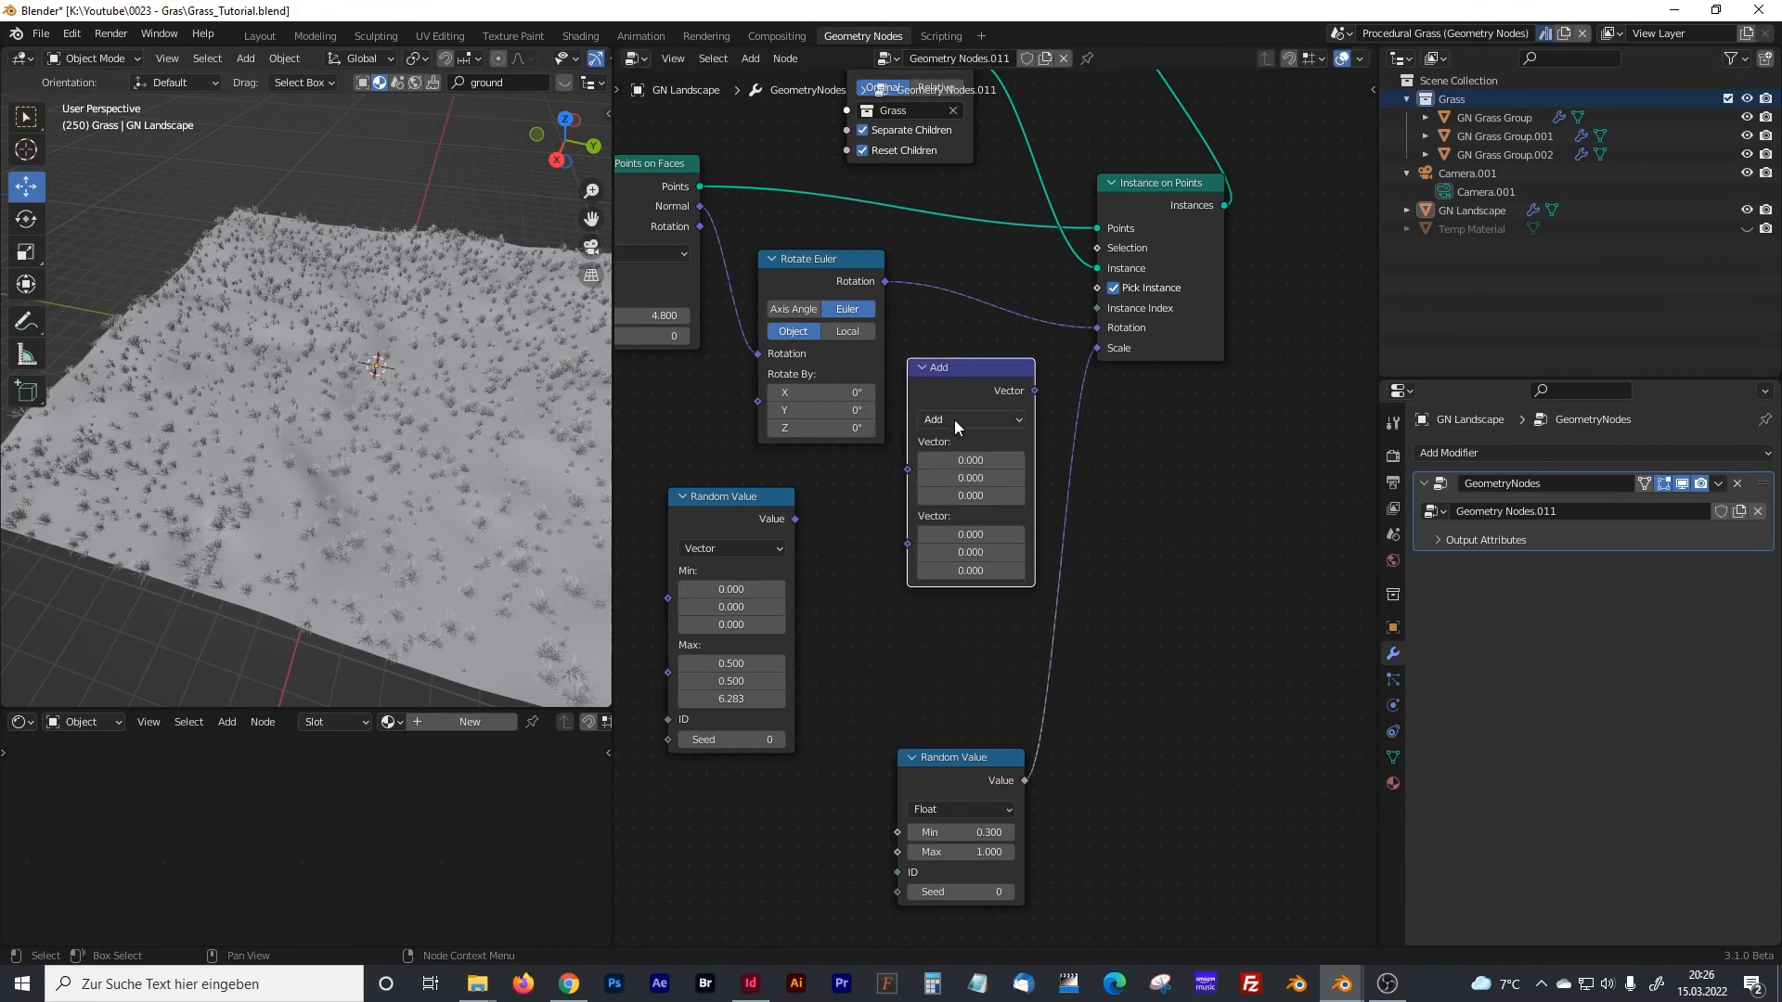
- Add the Rotate Euler rotation and the random vector in the Add node and feed the sum into the Rotation of Instance on Points
{"action": "left_click_drag", "start_coordinate": [853, 269], "coordinate": [908, 469]}
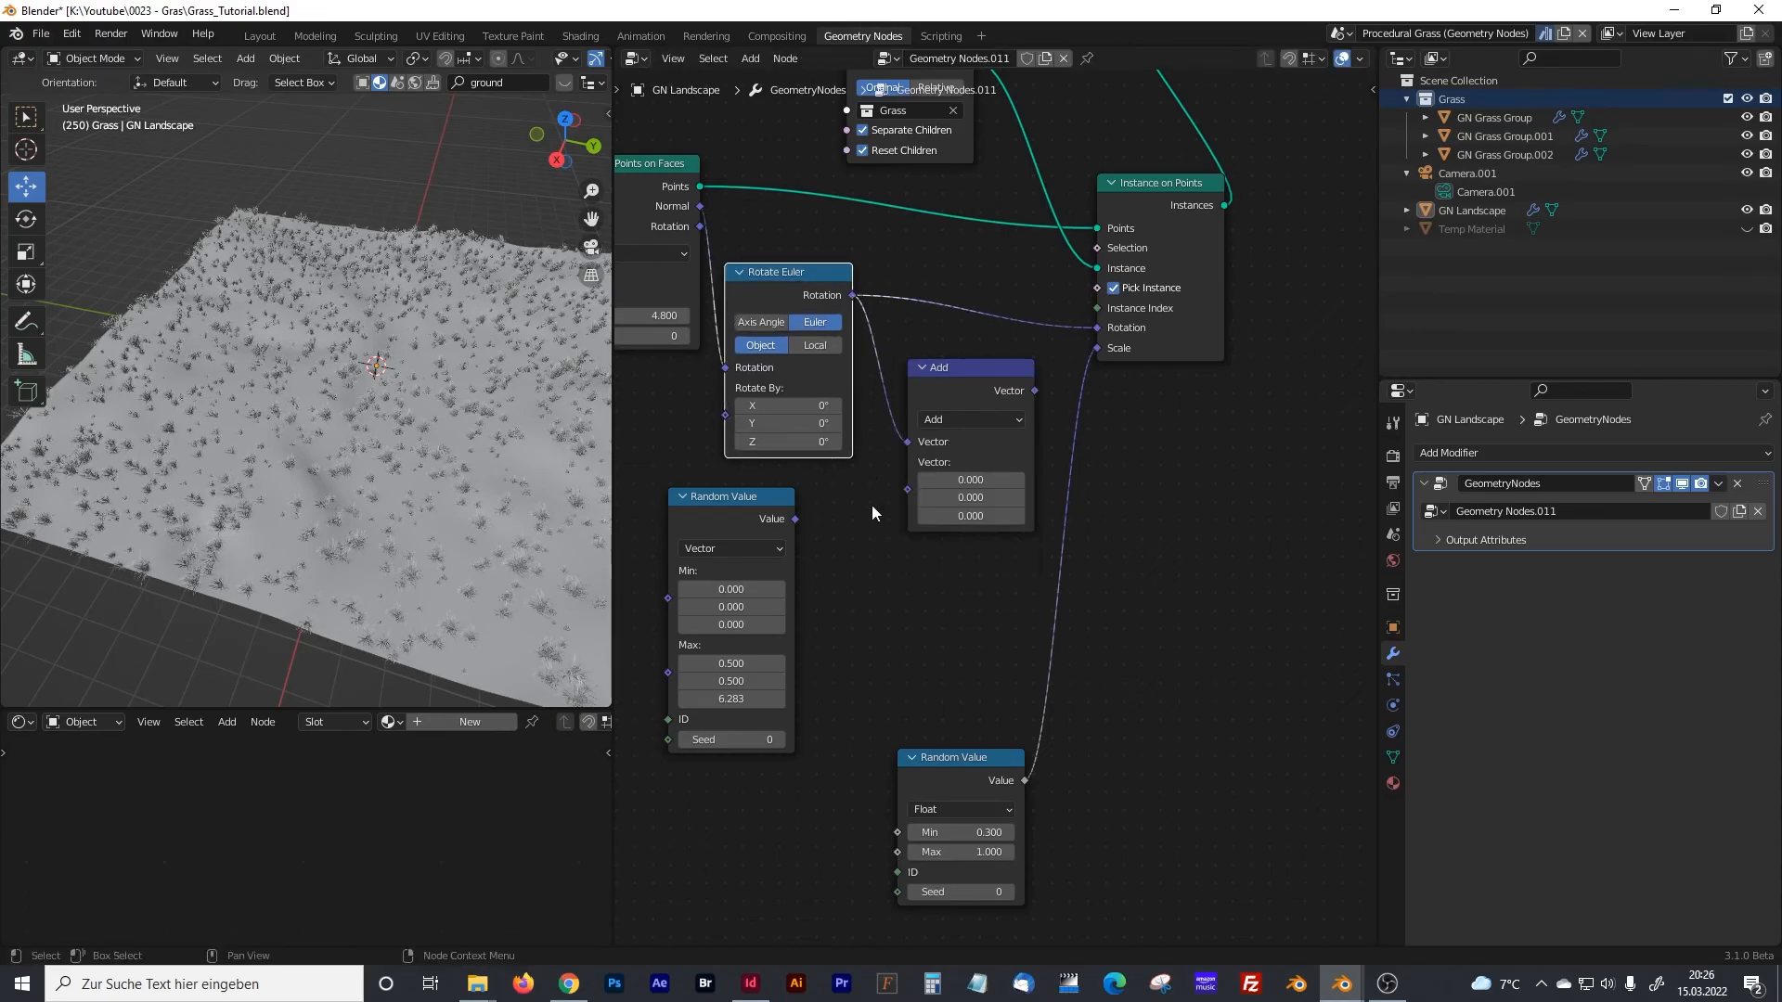
{"action": "left_click_drag", "start_coordinate": [795, 519], "coordinate": [907, 482]}
{"action": "left_click_drag", "start_coordinate": [1033, 391], "coordinate": [1095, 330]}
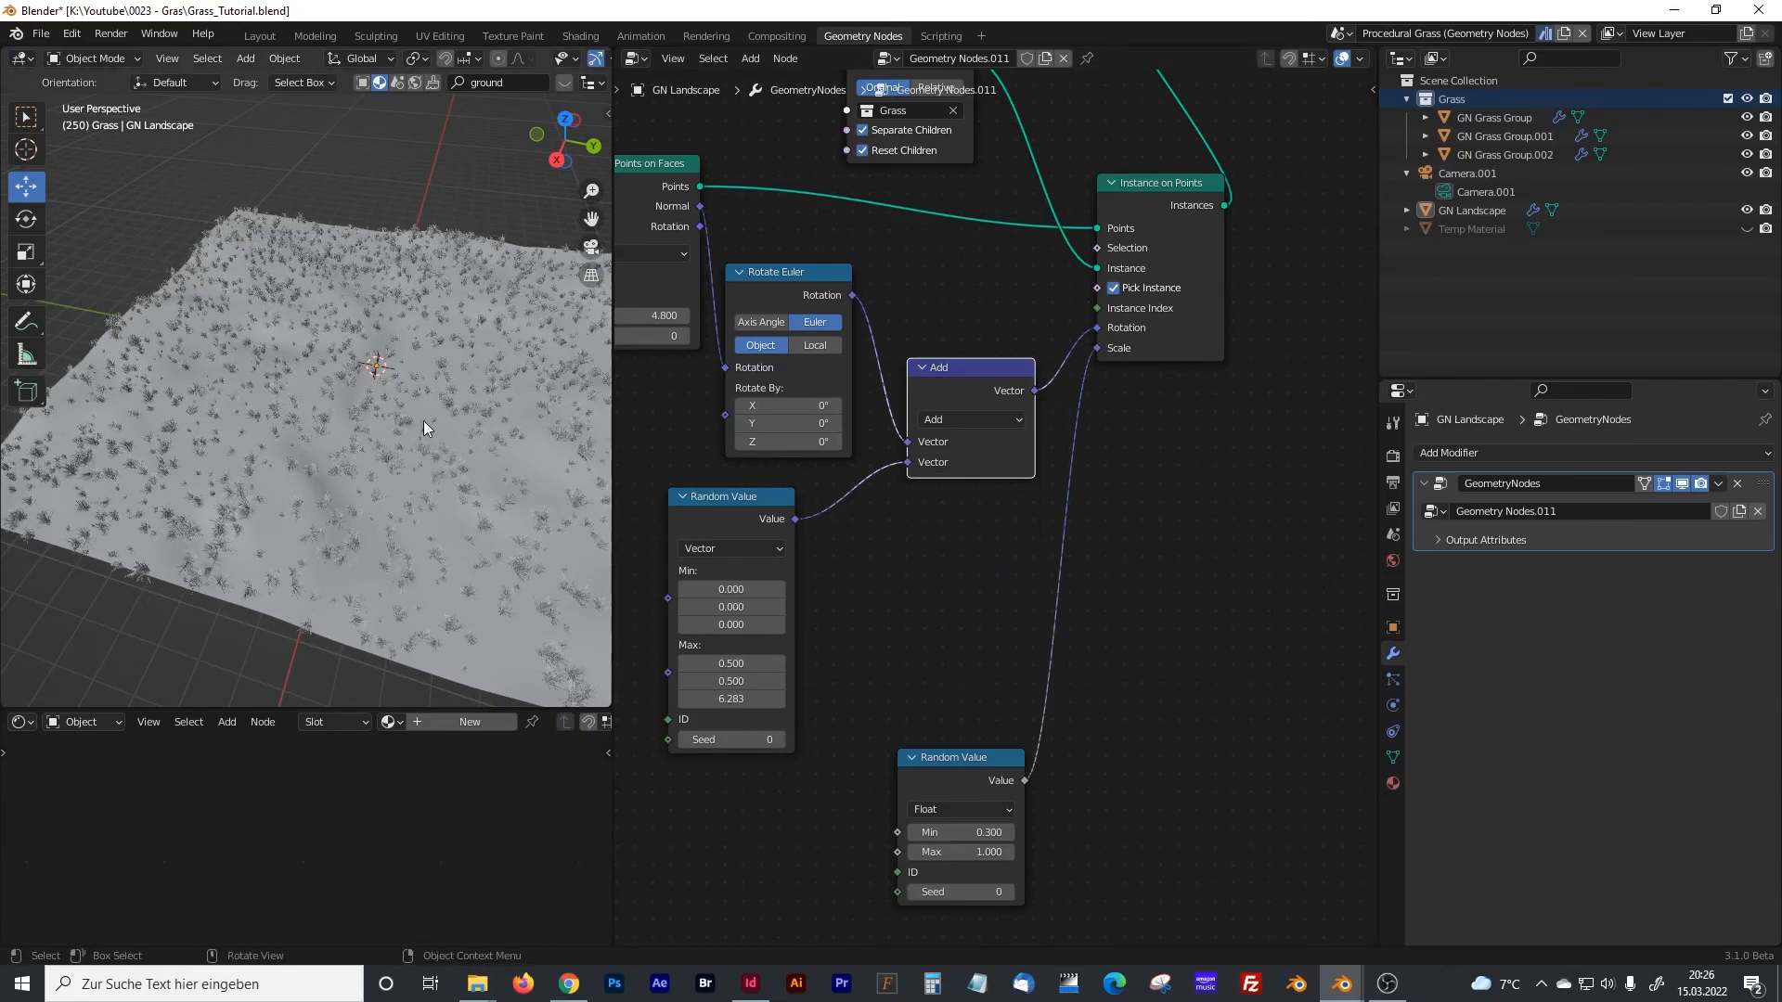
{"action": "scroll", "coordinate": [423, 423], "scroll_direction": "up", "scroll_amount": 5}
{"action": "scroll", "coordinate": [423, 421], "scroll_direction": "down", "scroll_amount": 6}
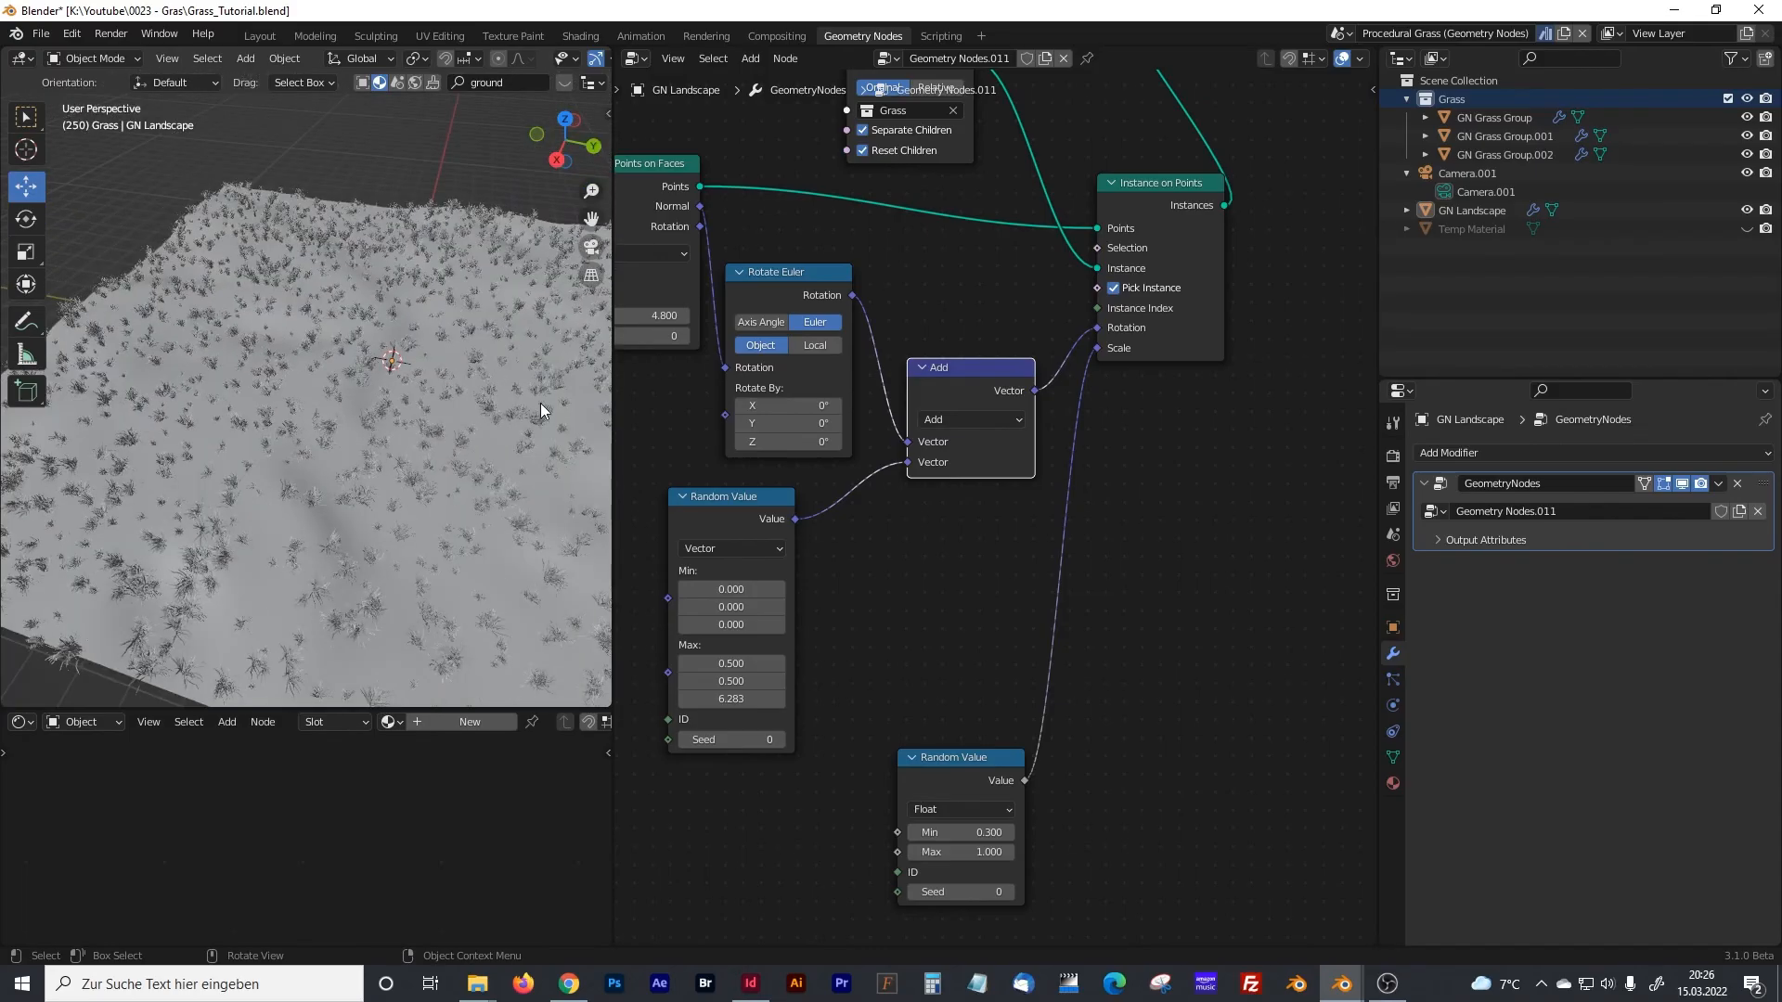
- Enlarge the 3D viewport, try a Distribute Points on Faces Density of 23.1, and inspect the grass cover from a low angle
{"action": "left_click_drag", "start_coordinate": [613, 395], "coordinate": [716, 394]}
{"action": "middle_click_drag", "start_coordinate": [869, 293], "coordinate": [1172, 424]}
{"action": "left_click_drag", "start_coordinate": [965, 448], "coordinate": [1279, 448]}
{"action": "key", "text": "ctrl+z"}
{"action": "key", "text": "ctrl+z"}
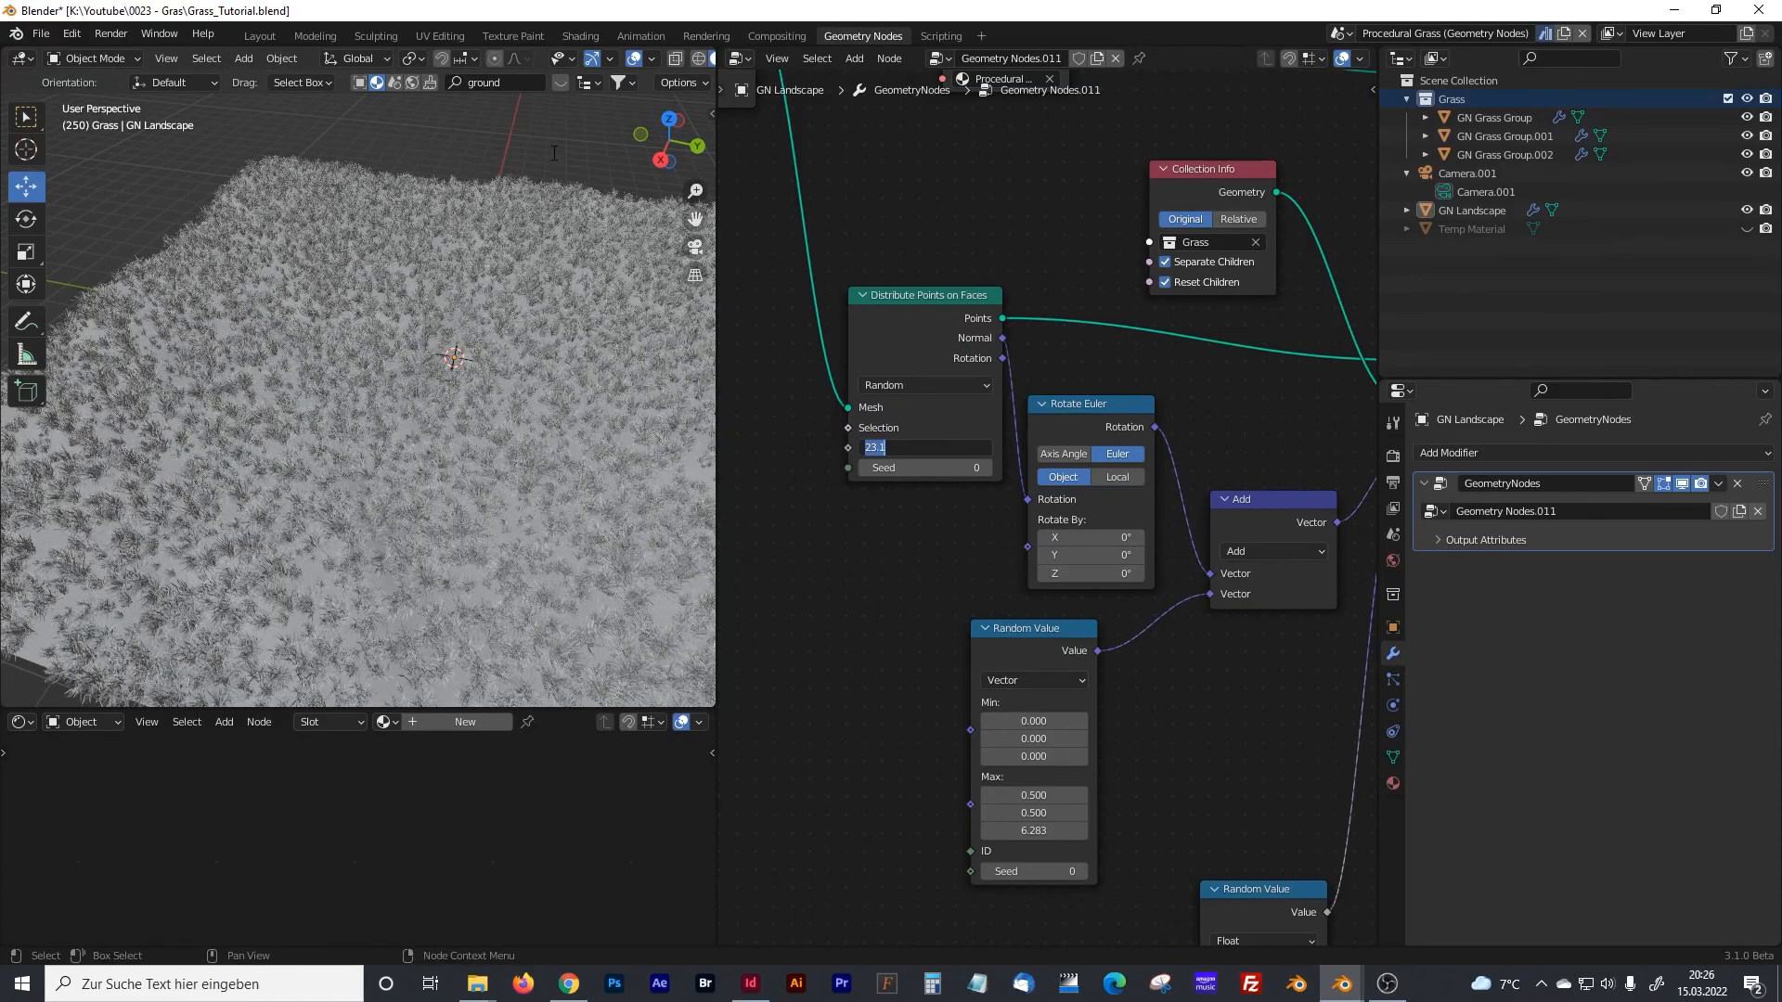
{"action": "key", "text": "Return"}
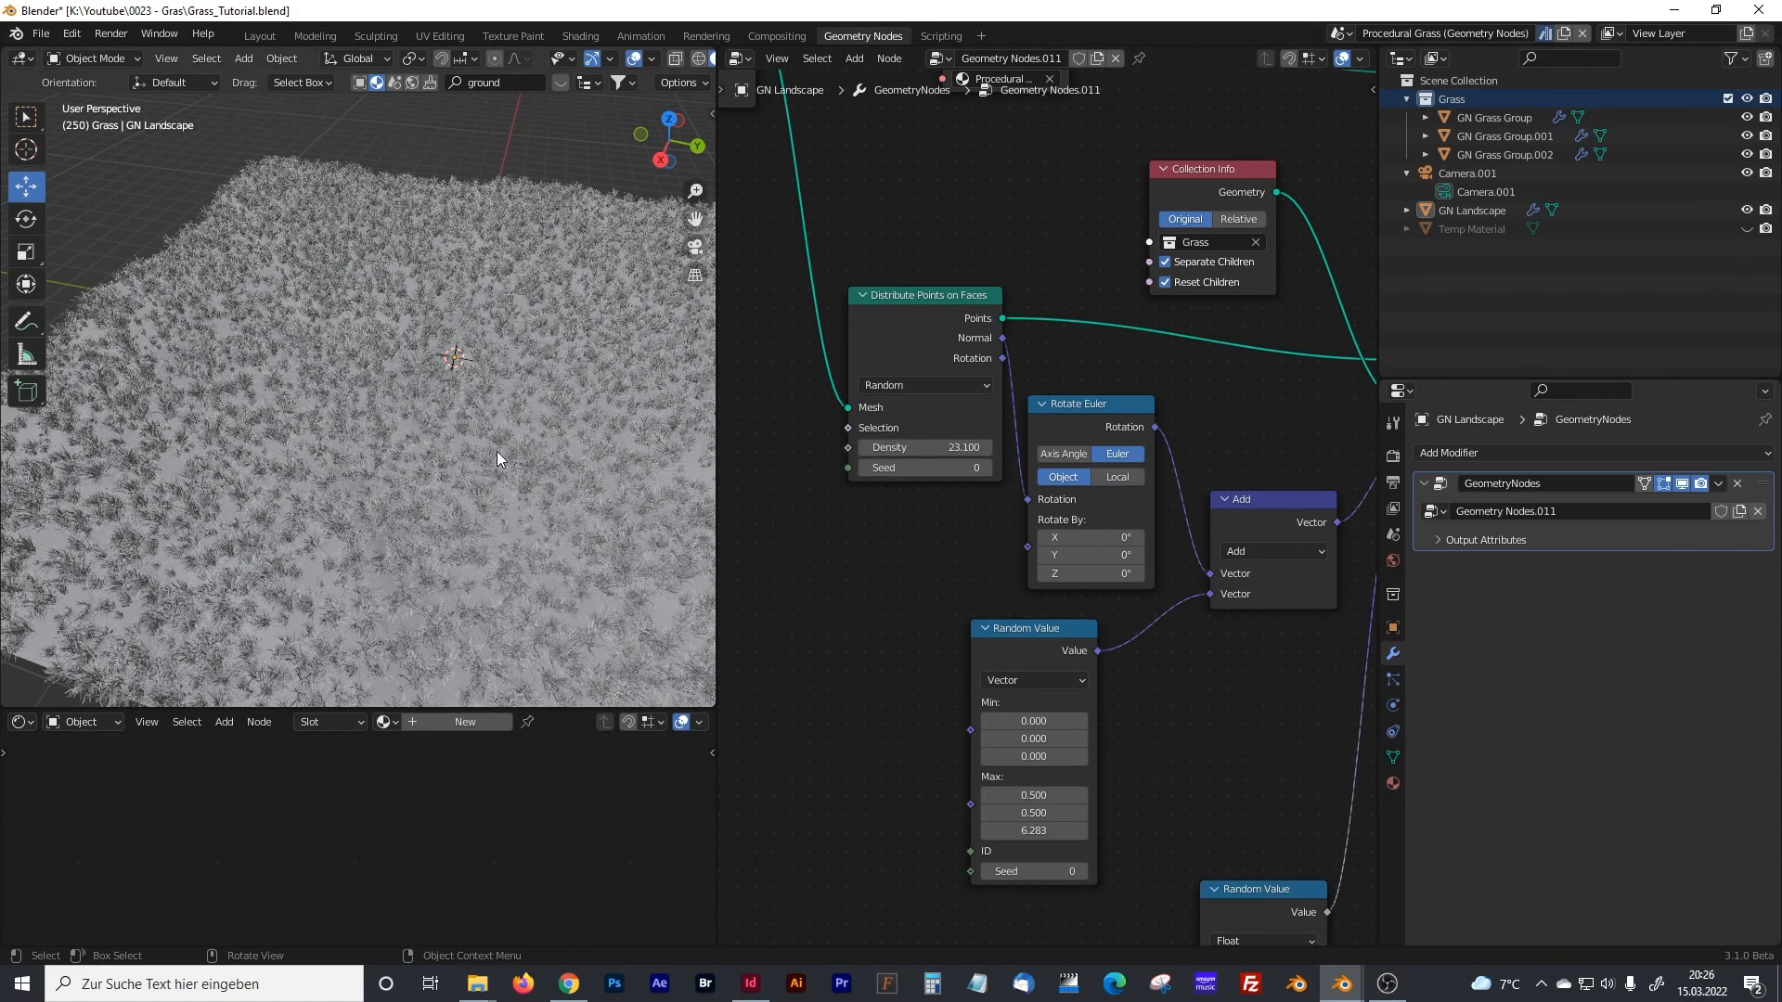
{"action": "middle_click_drag", "start_coordinate": [507, 444], "coordinate": [610, 275]}
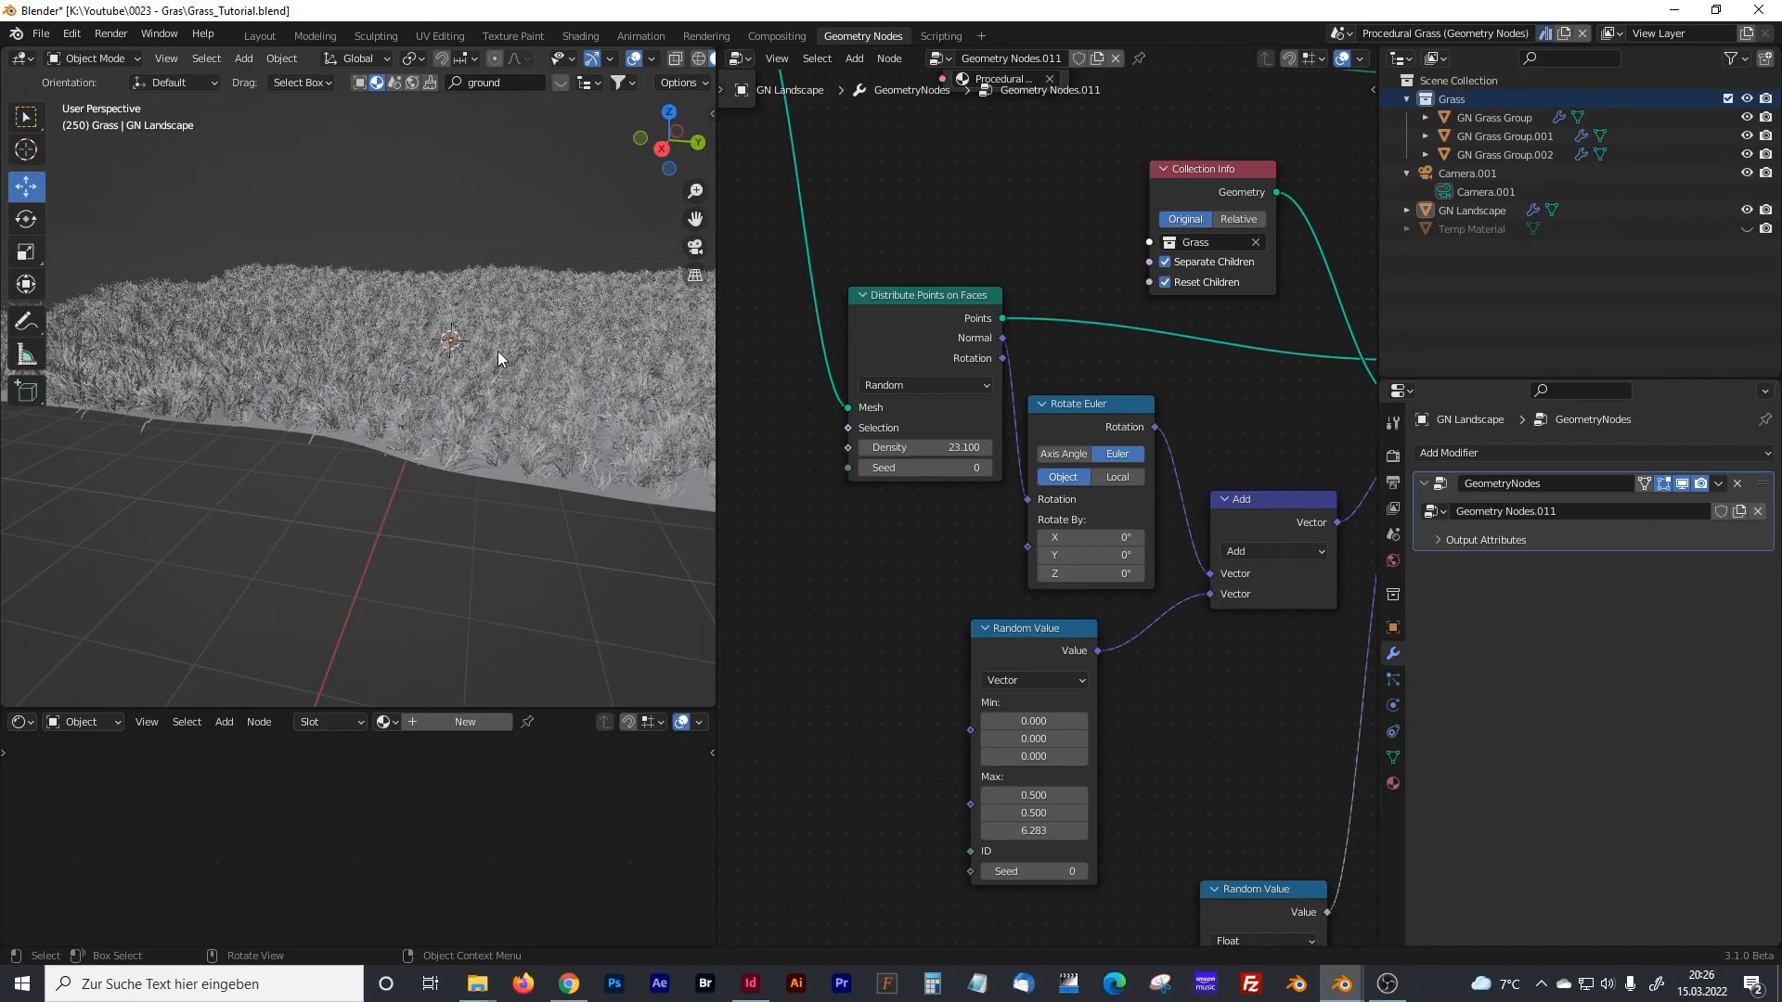
{"action": "middle_click_drag", "start_coordinate": [498, 373], "coordinate": [491, 310]}
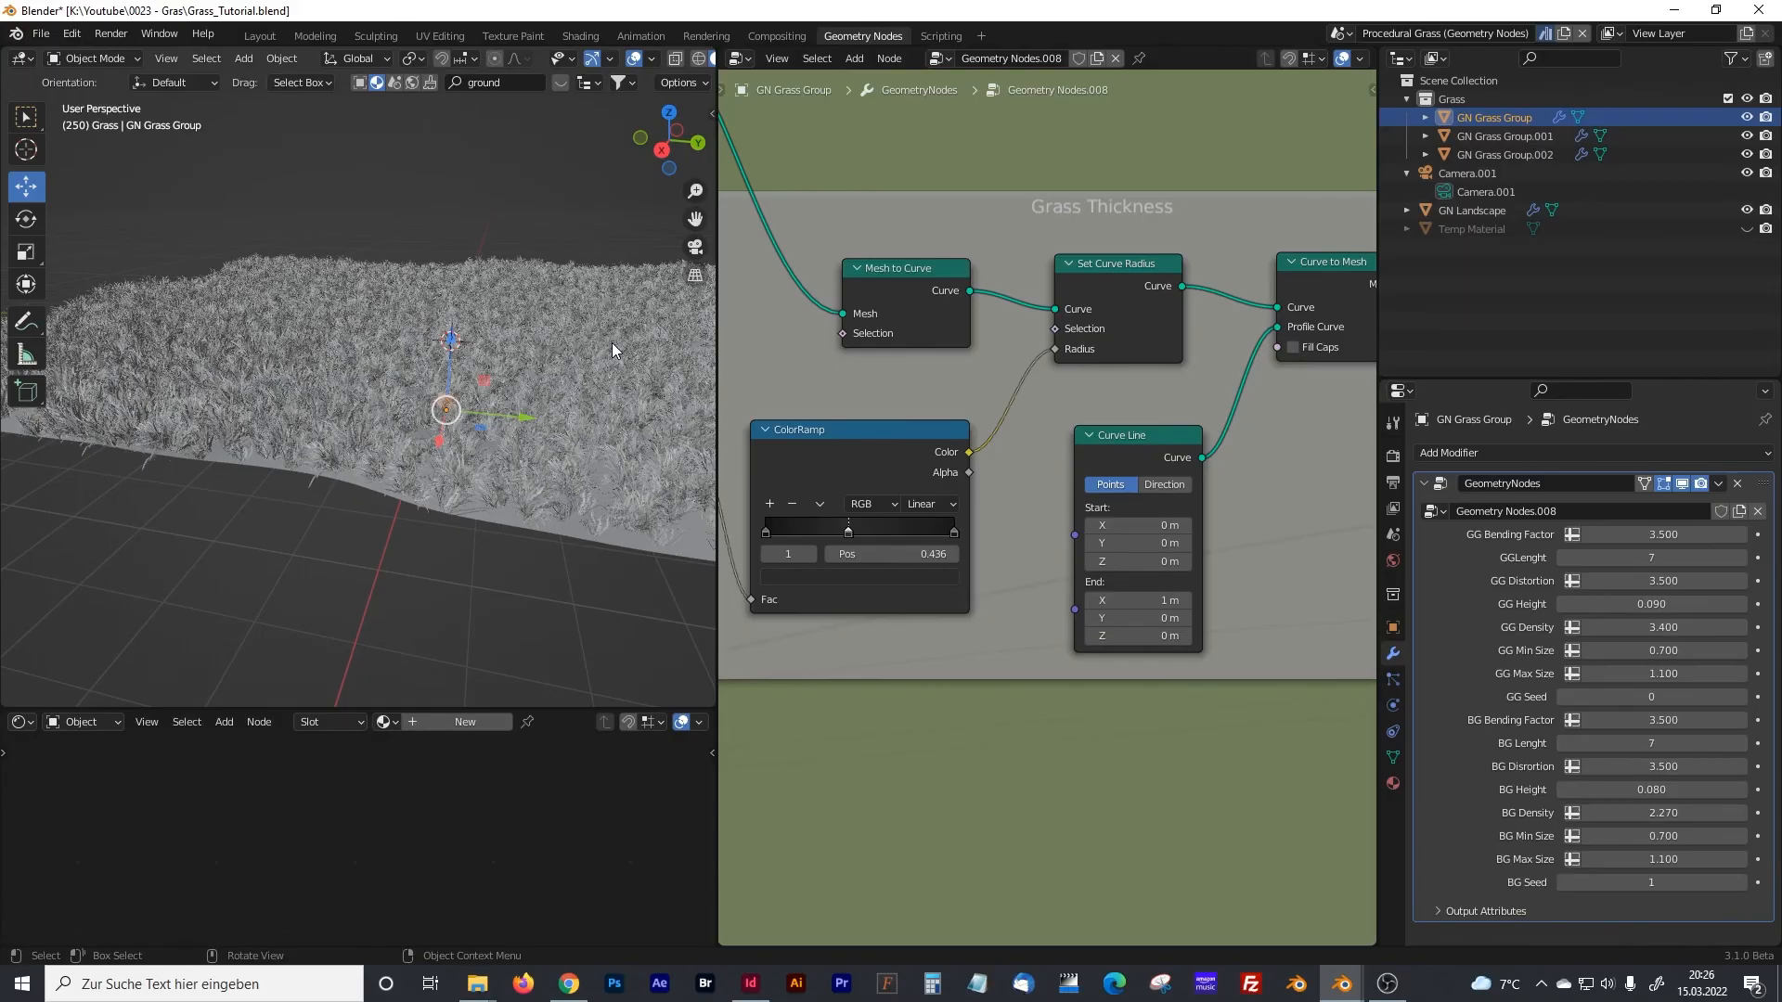
- Reselect the landscape and set the Density of Distribute Points on Faces to 10
{"action": "left_click", "coordinate": [611, 343]}
{"action": "left_click", "coordinate": [925, 385]}
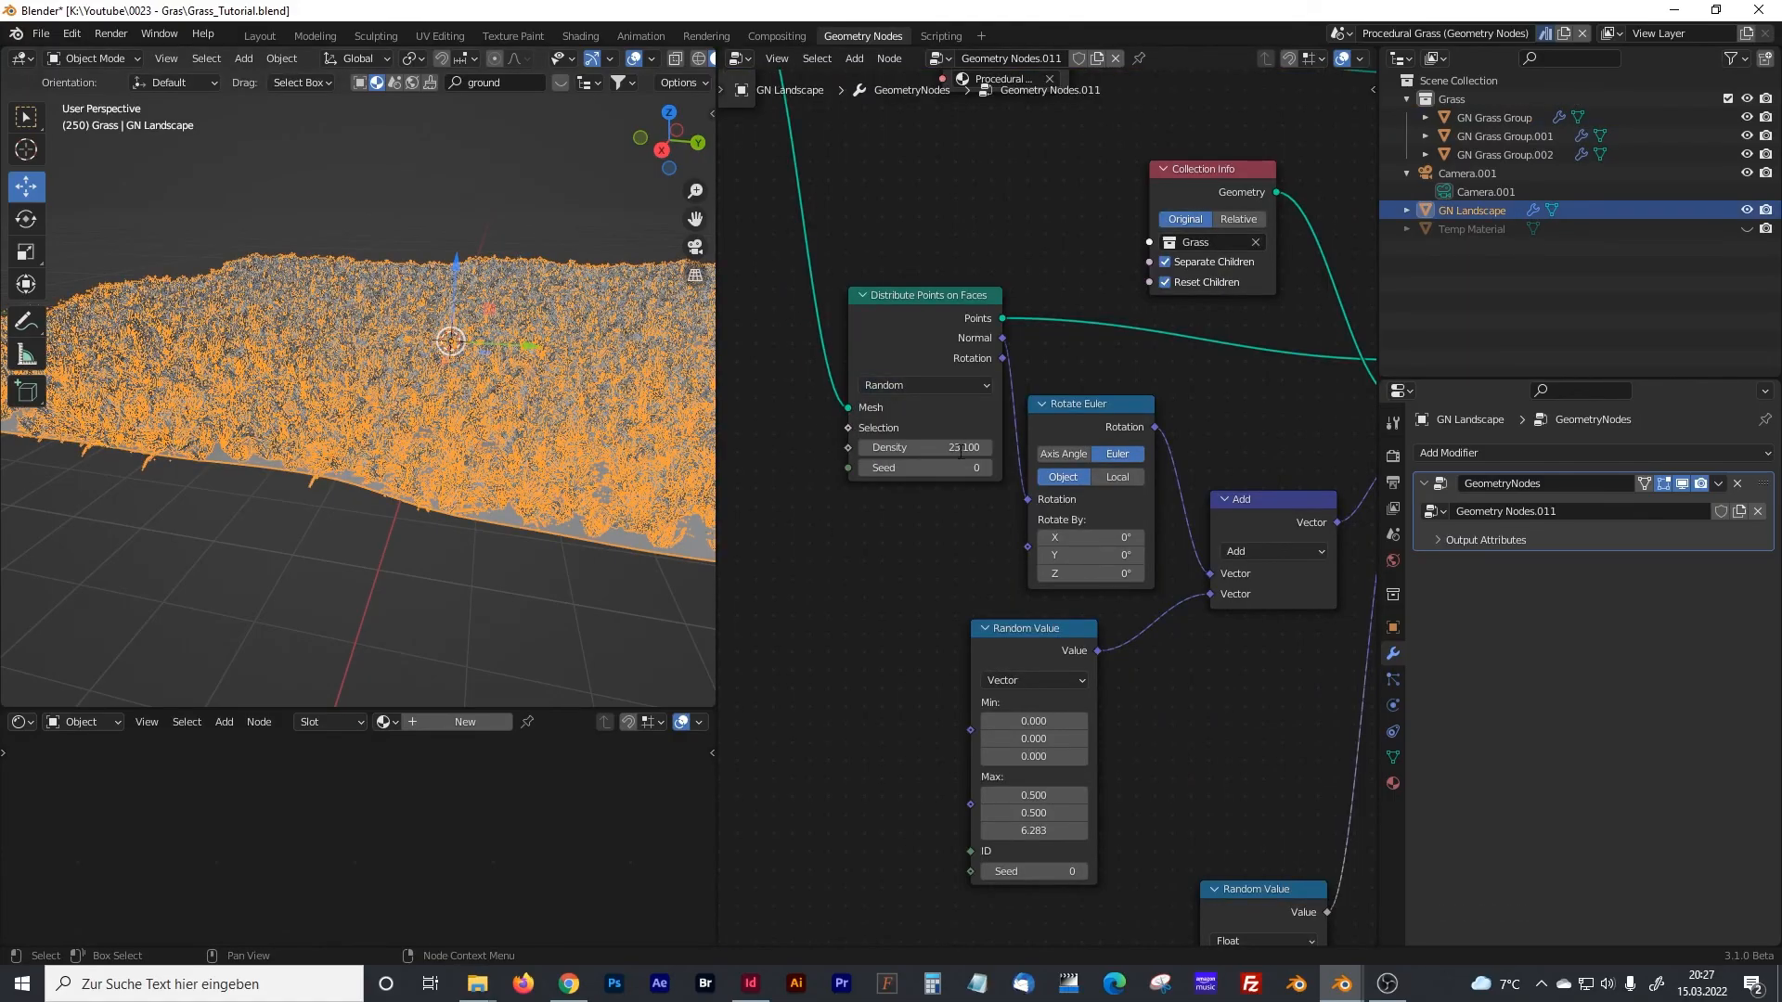
{"action": "left_click", "coordinate": [961, 449]}
{"action": "type", "text": "23.1"}
{"action": "key", "text": "Return"}
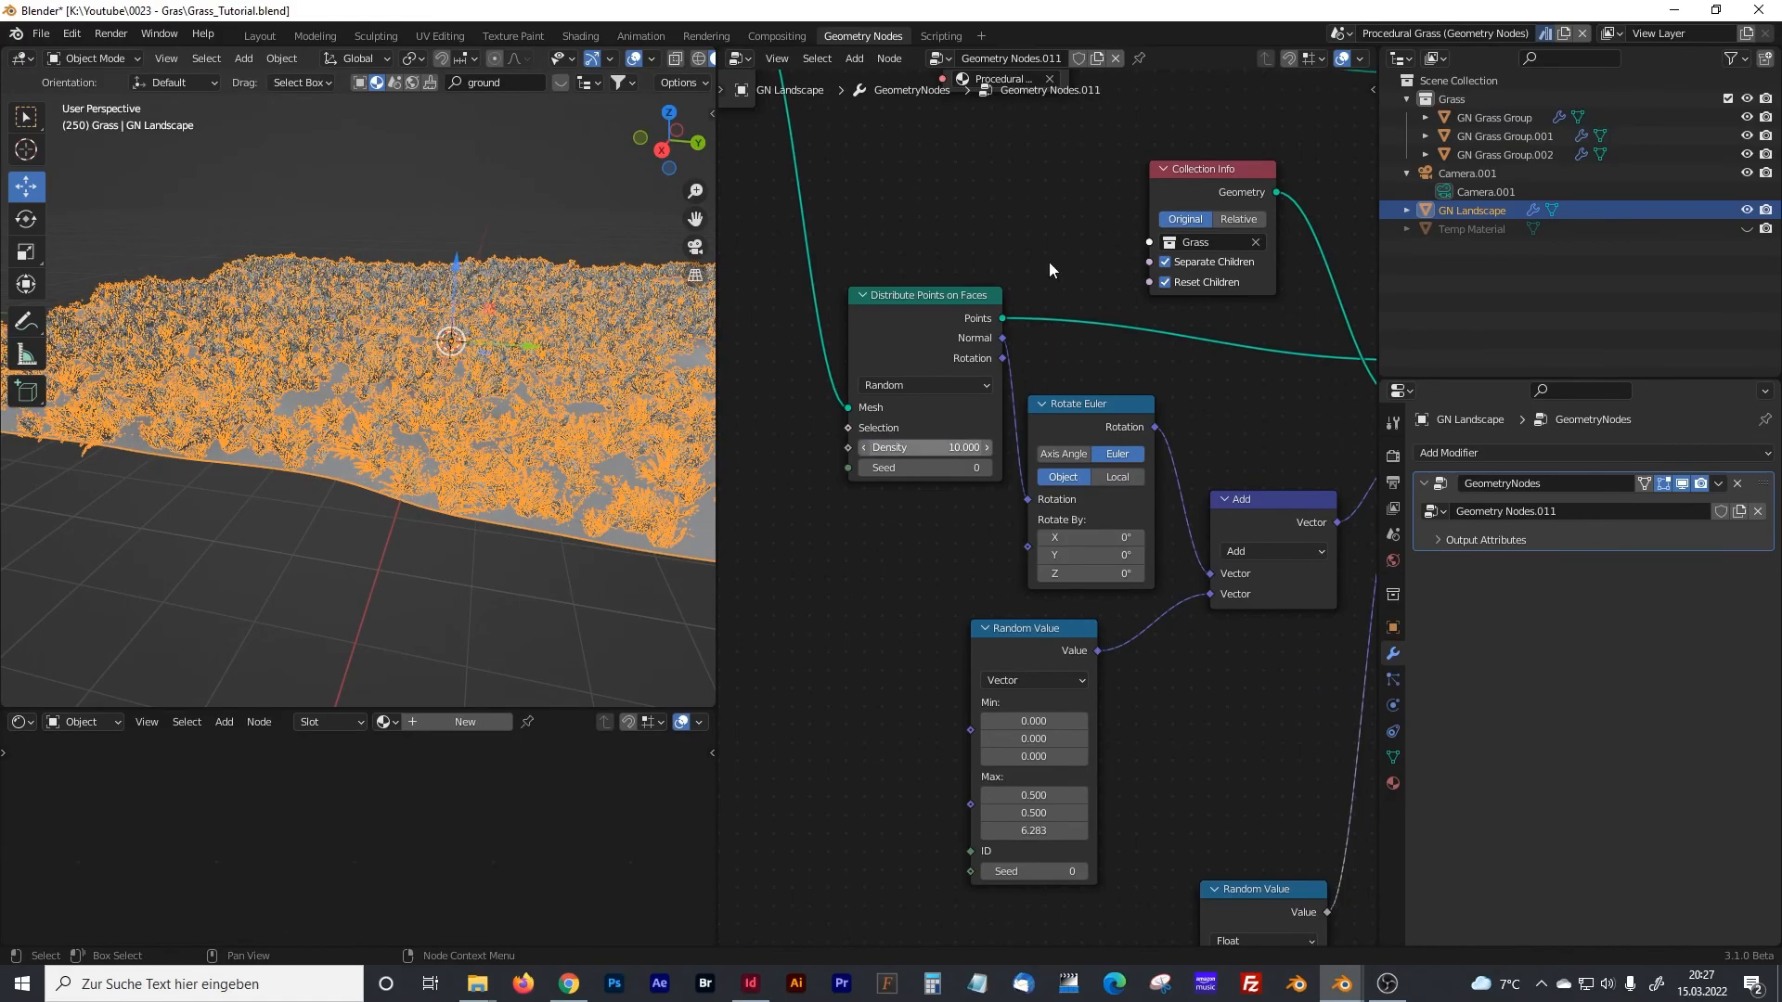
- Set the viewport display of GN Grass Group to Bounds in its object properties
{"action": "left_click", "coordinate": [1461, 117]}
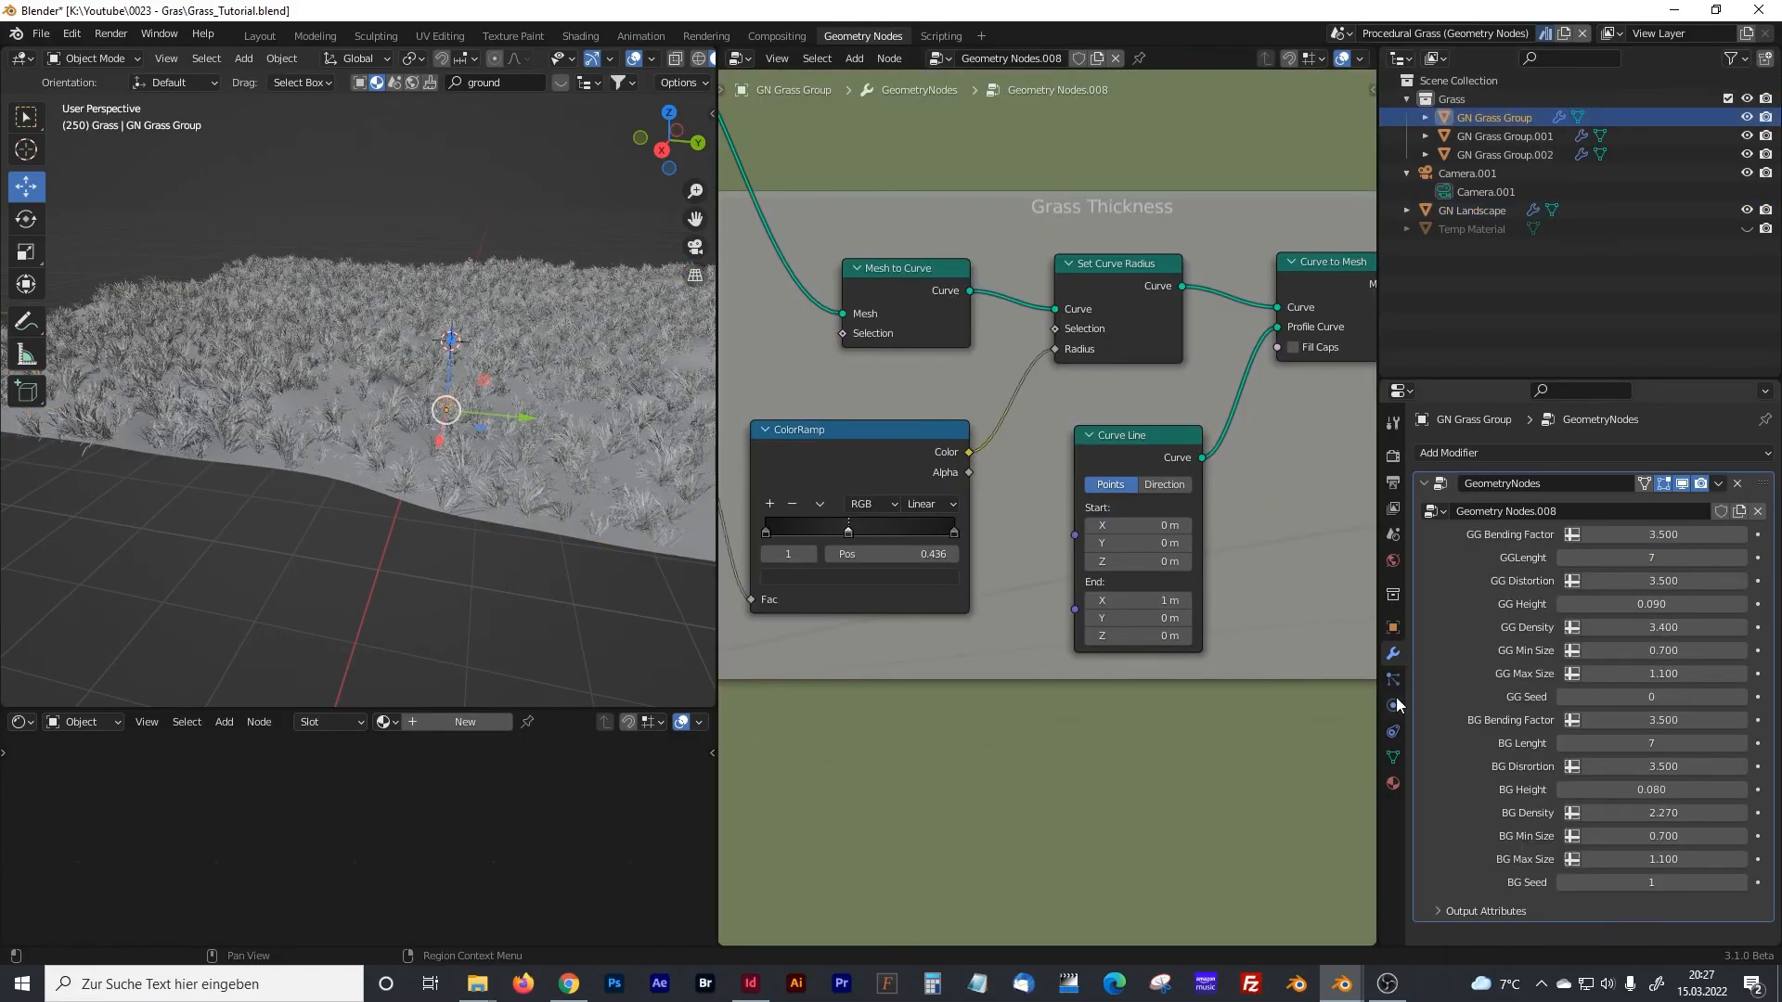
{"action": "left_click", "coordinate": [1392, 629]}
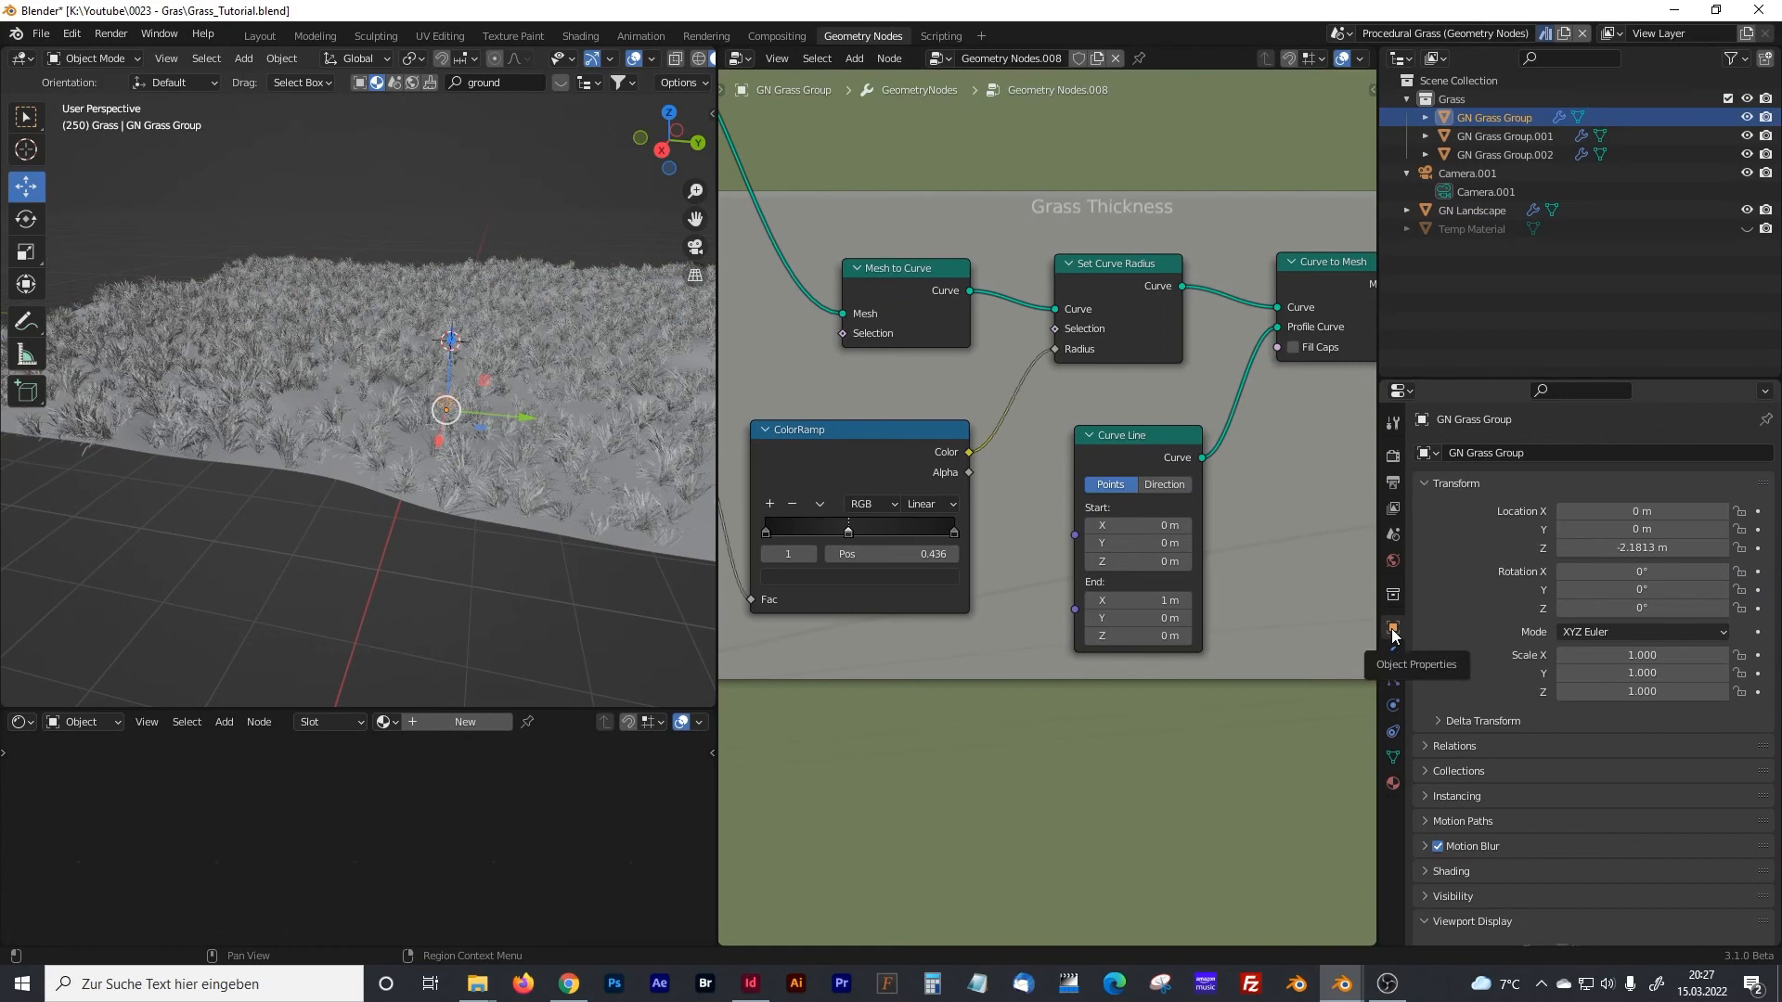
{"action": "scroll", "coordinate": [1507, 803], "scroll_direction": "down", "scroll_amount": 7}
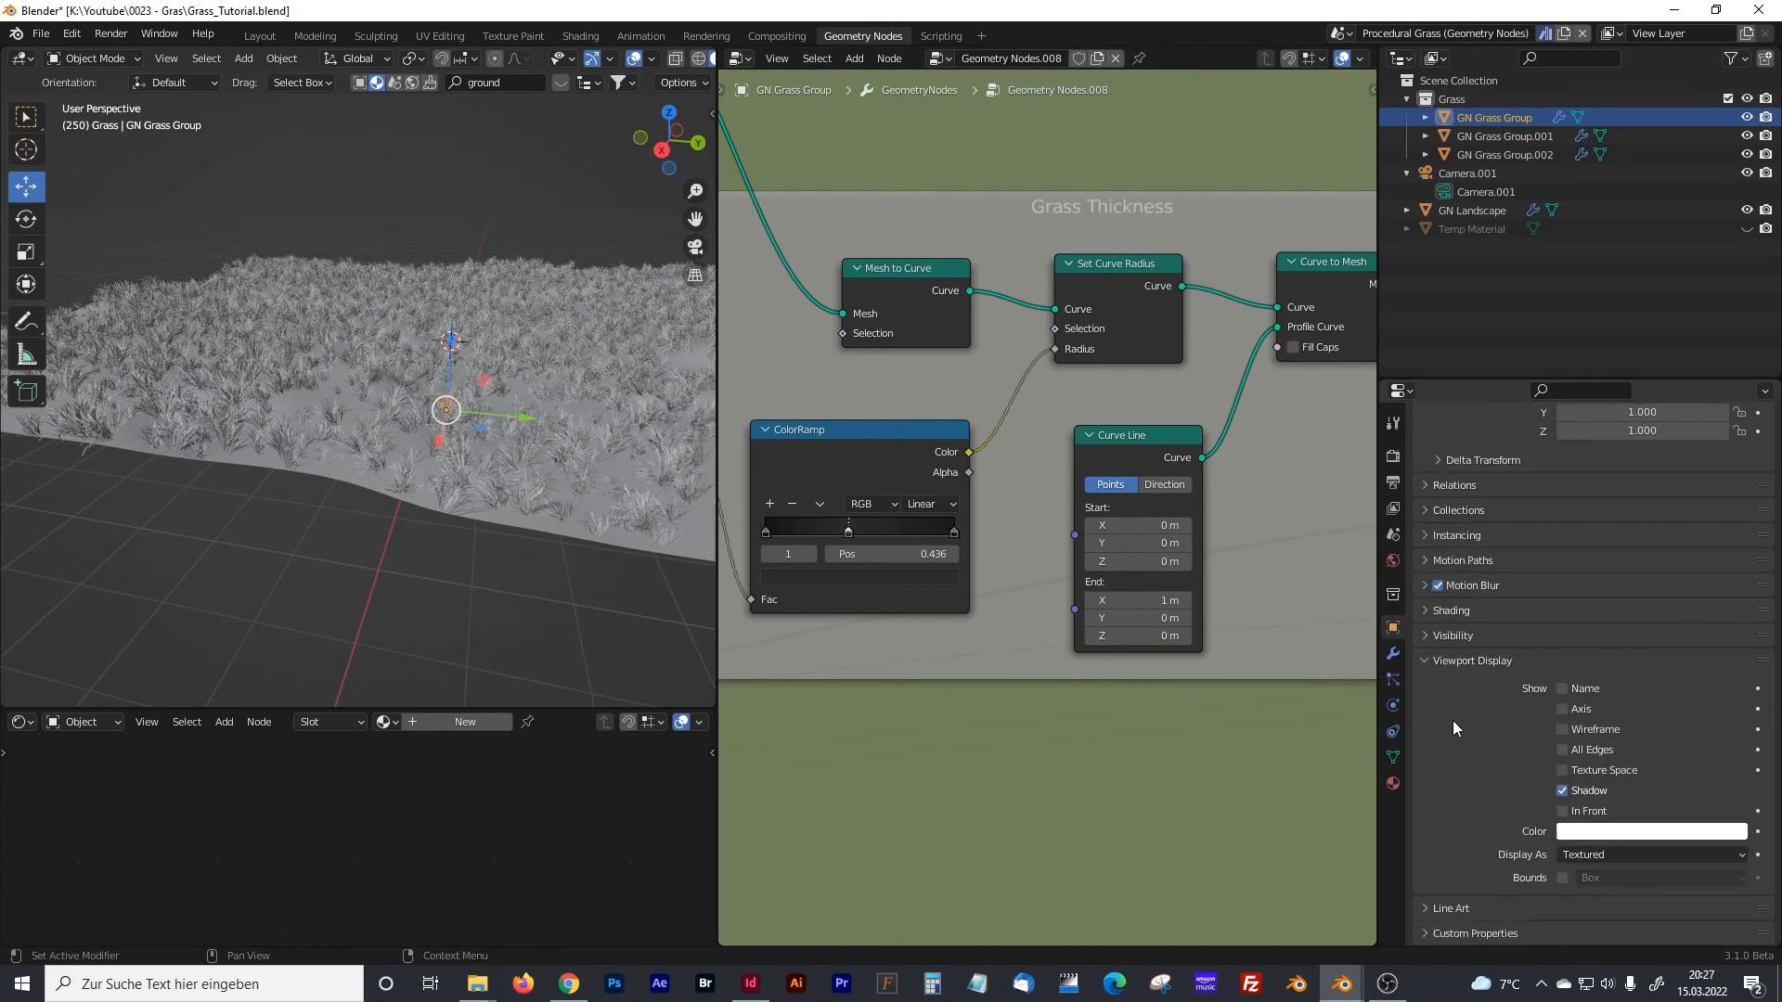
{"action": "left_click", "coordinate": [1576, 855]}
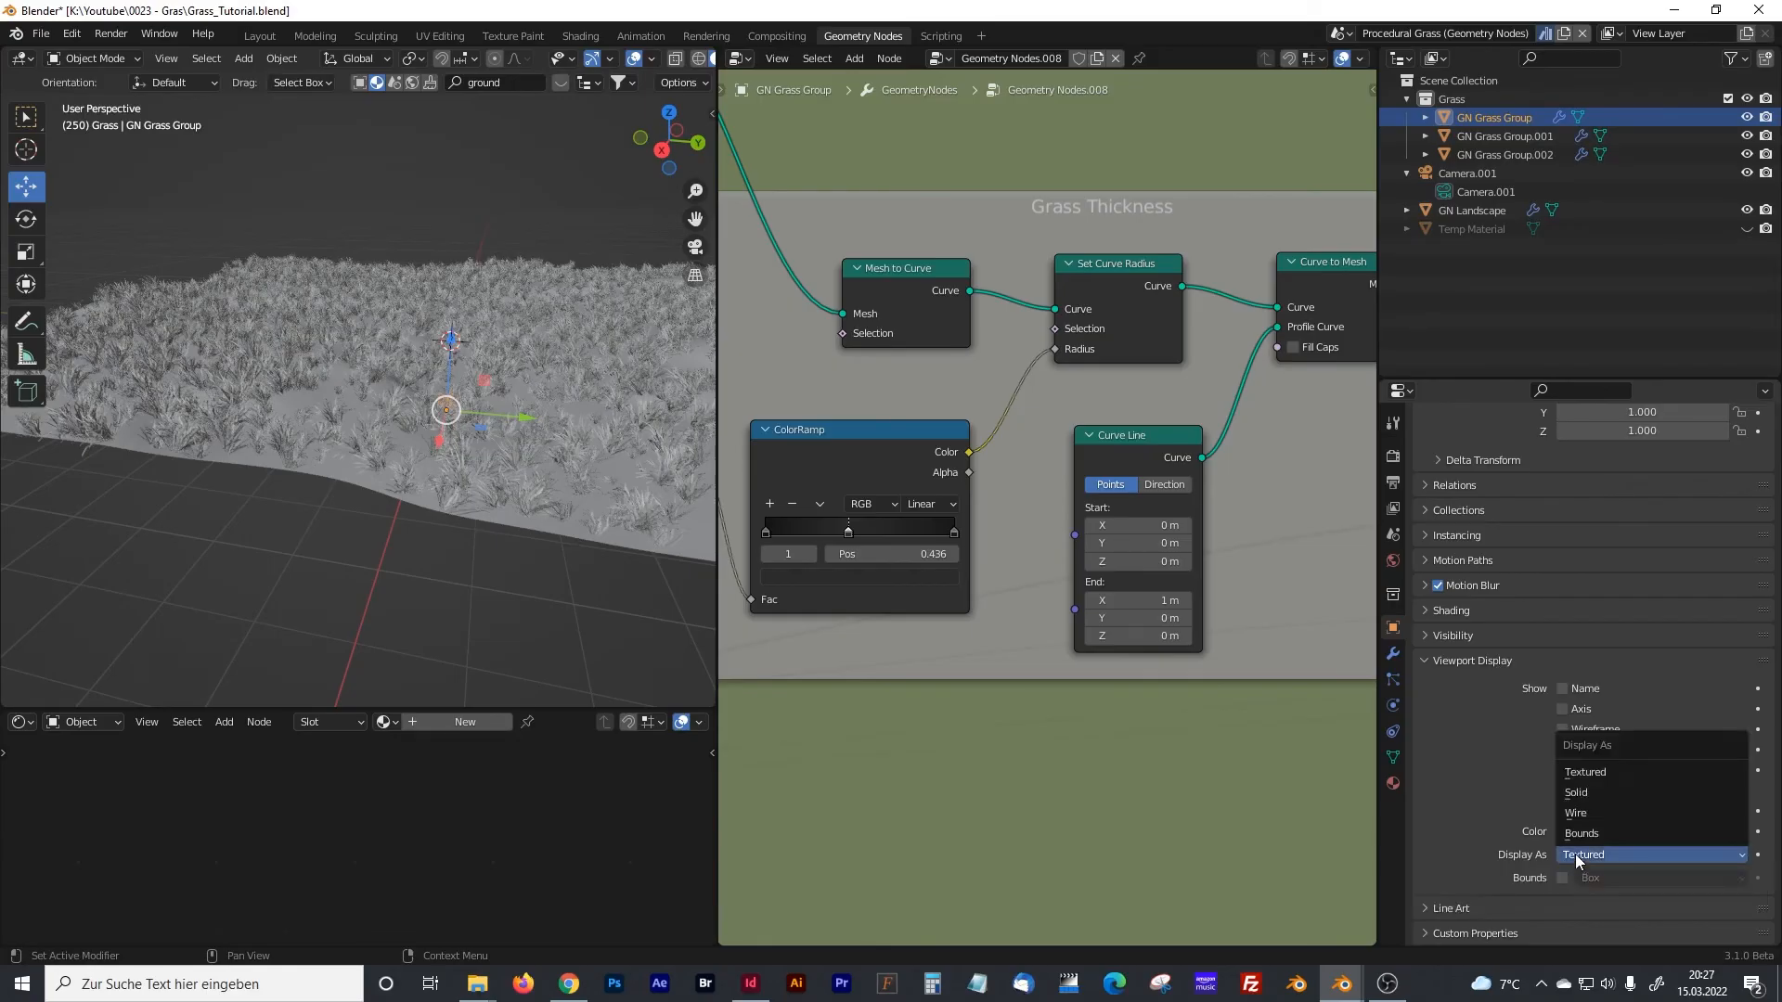
{"action": "left_click", "coordinate": [1574, 853]}
{"action": "left_click", "coordinate": [1588, 854]}
{"action": "left_click", "coordinate": [1573, 833]}
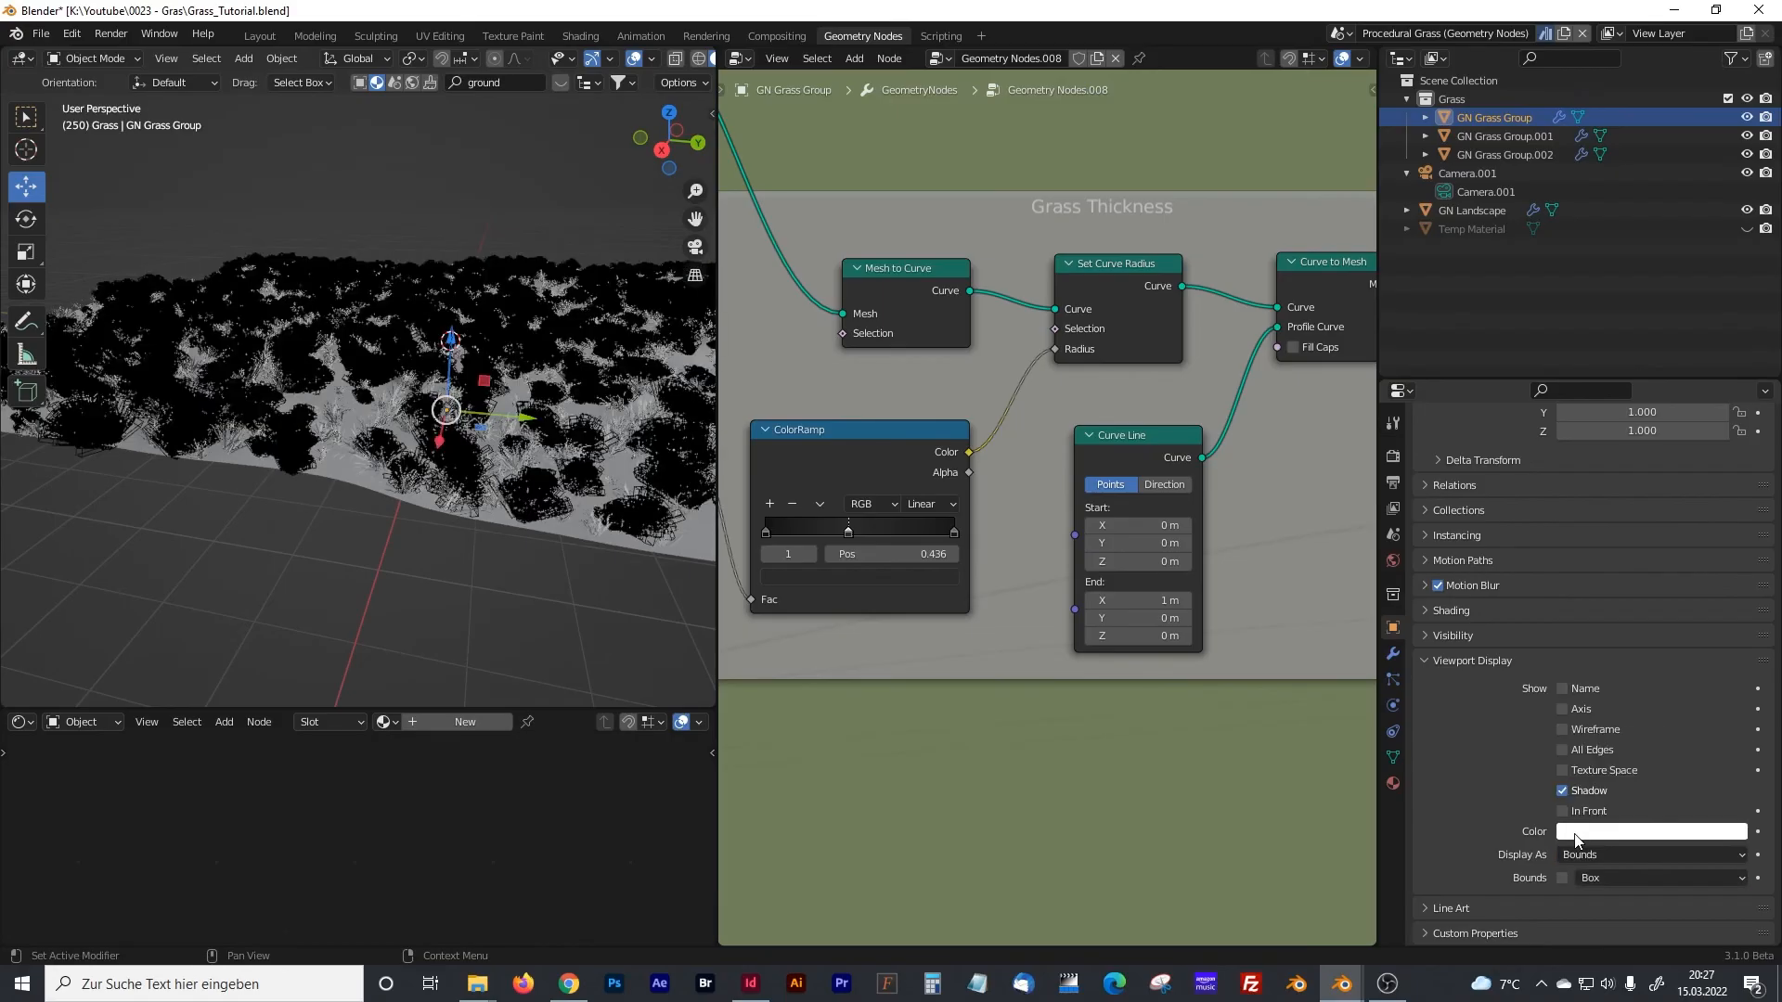
- Display GN Grass Group.001 and GN Grass Group.002 as Bounds too, and inspect the boxes in the viewport
{"action": "left_click", "coordinate": [1468, 141]}
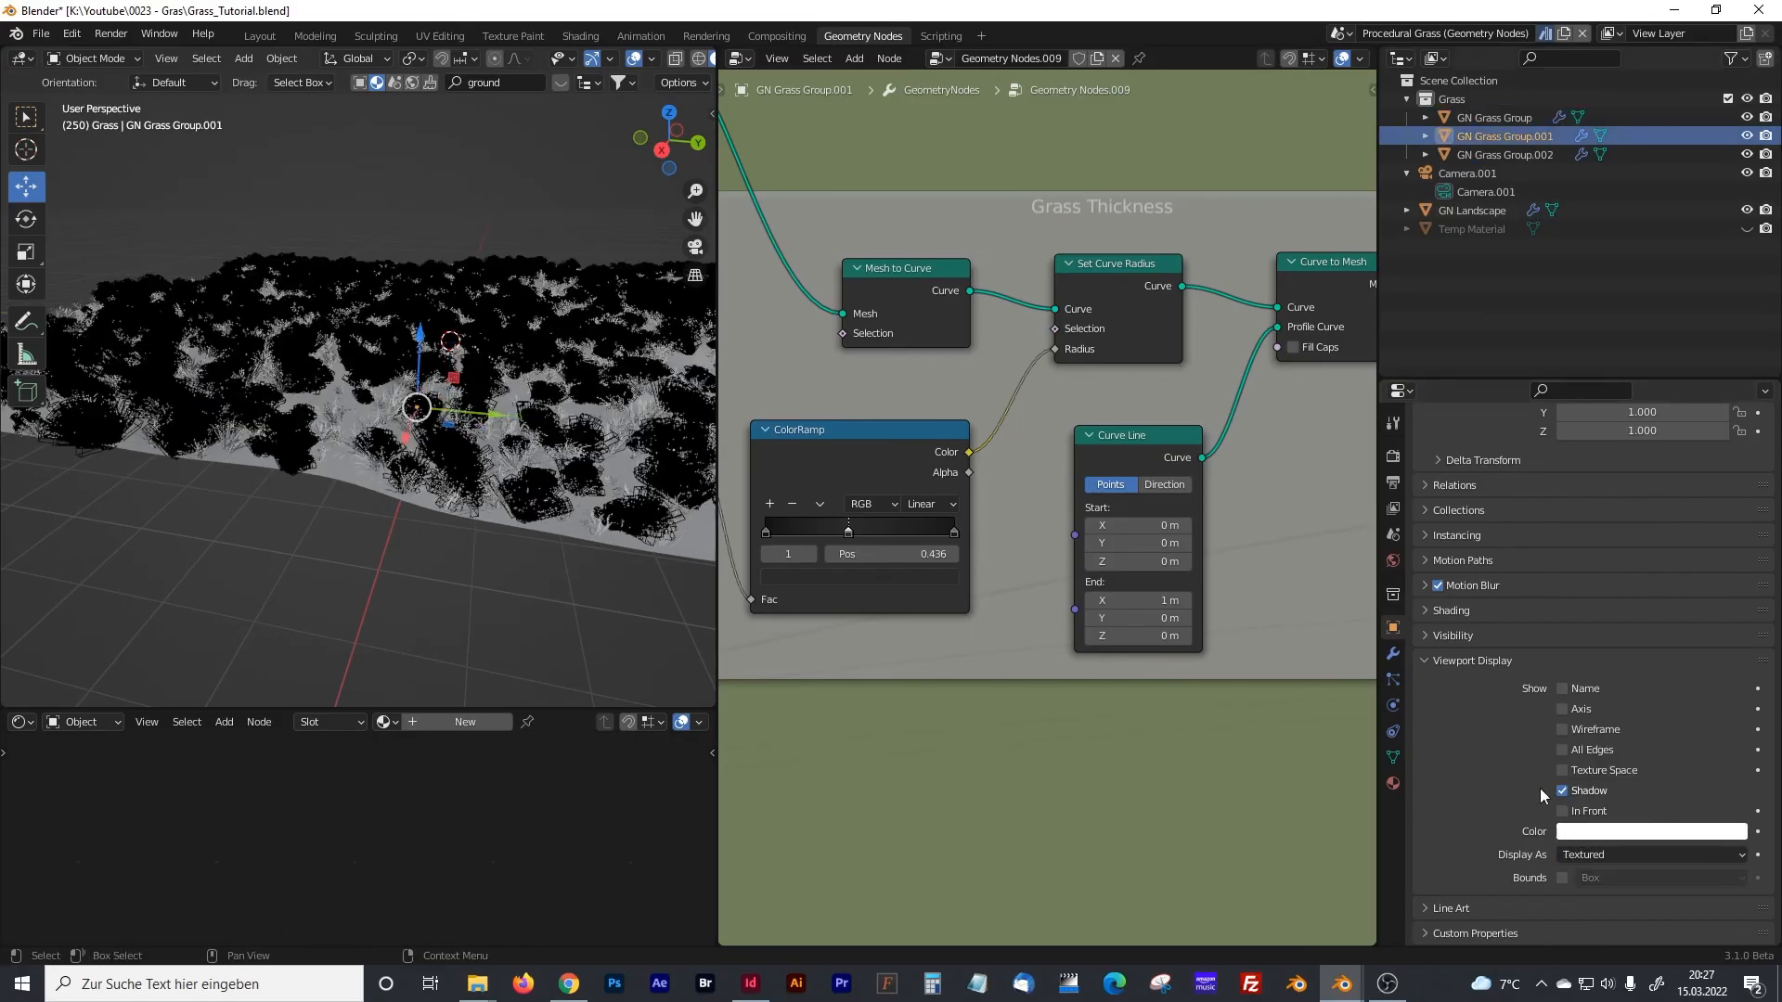
{"action": "left_click", "coordinate": [1579, 855]}
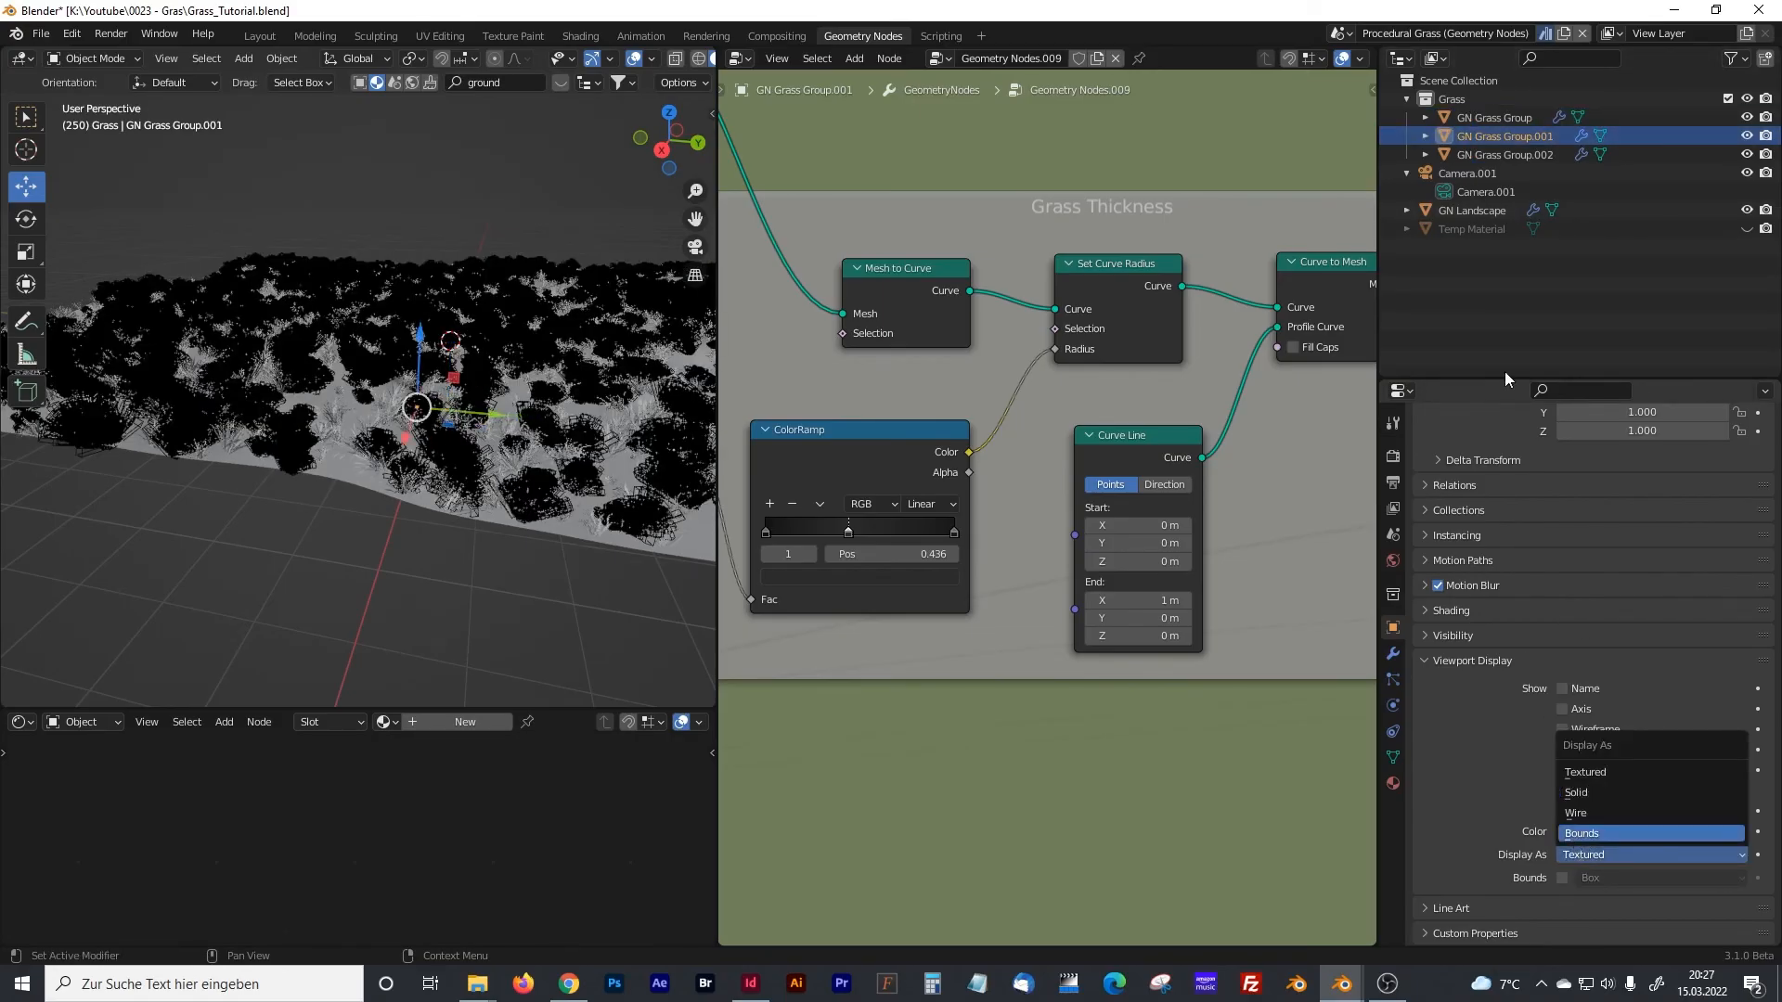
{"action": "left_click", "coordinate": [1489, 154]}
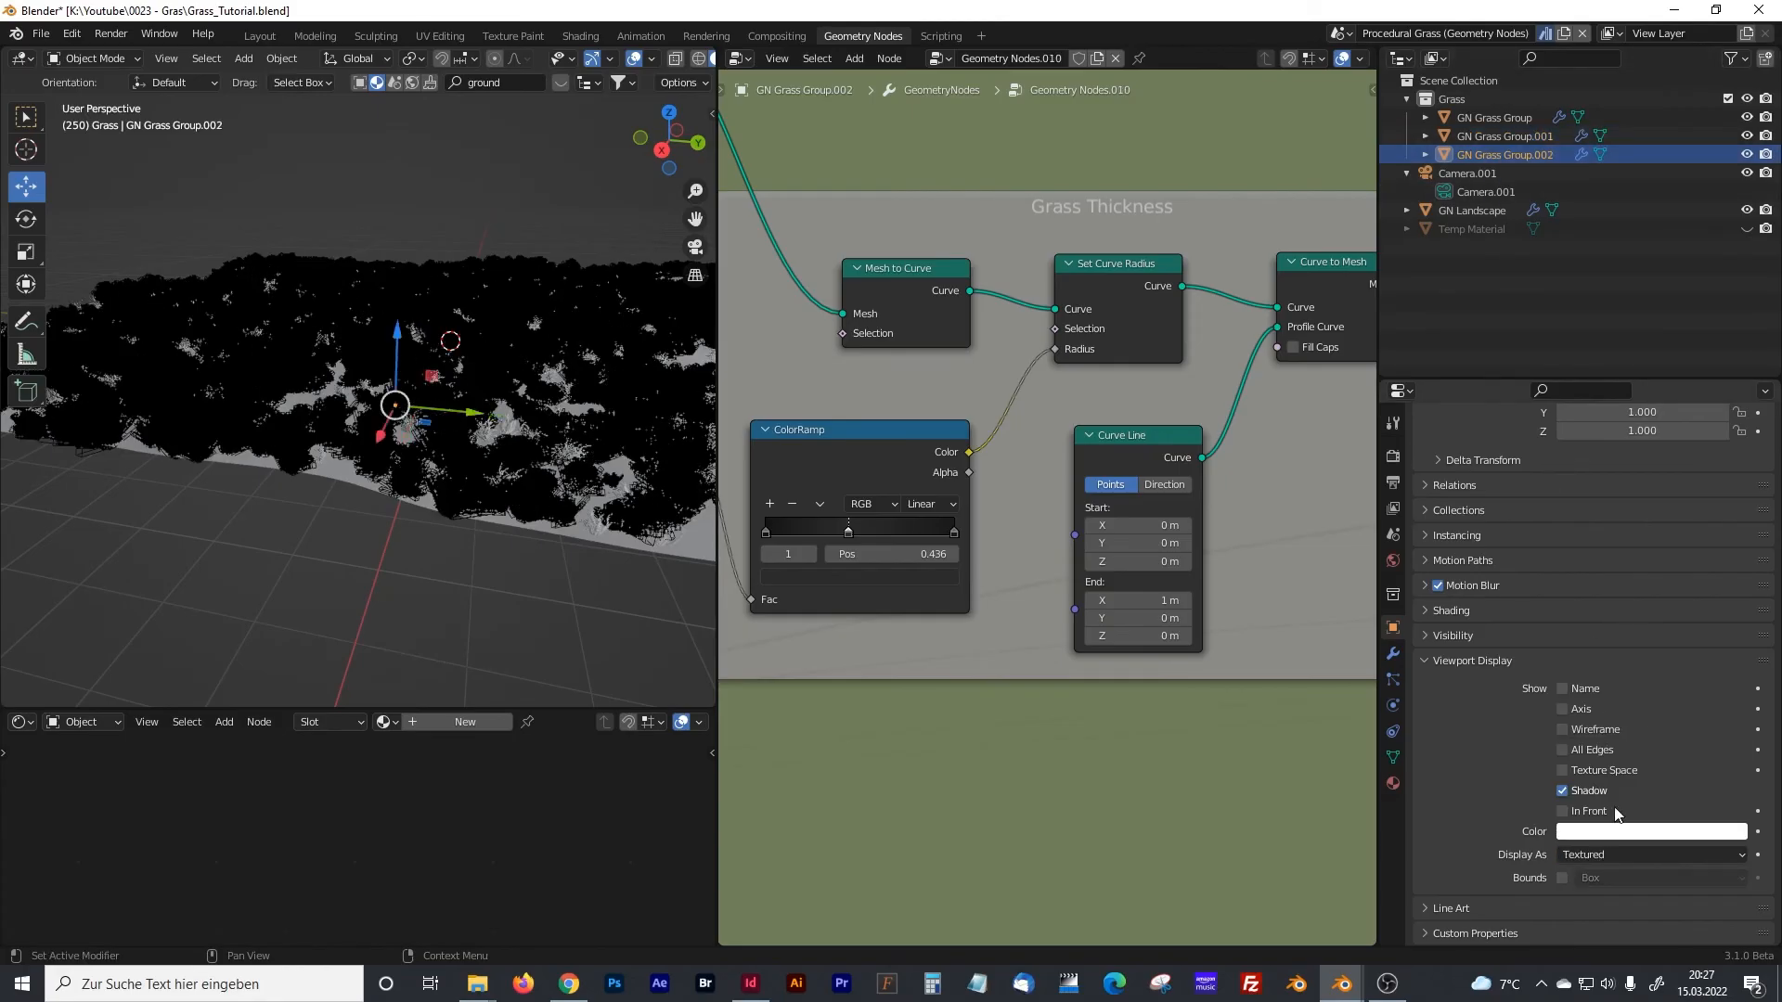
{"action": "left_click", "coordinate": [1594, 854]}
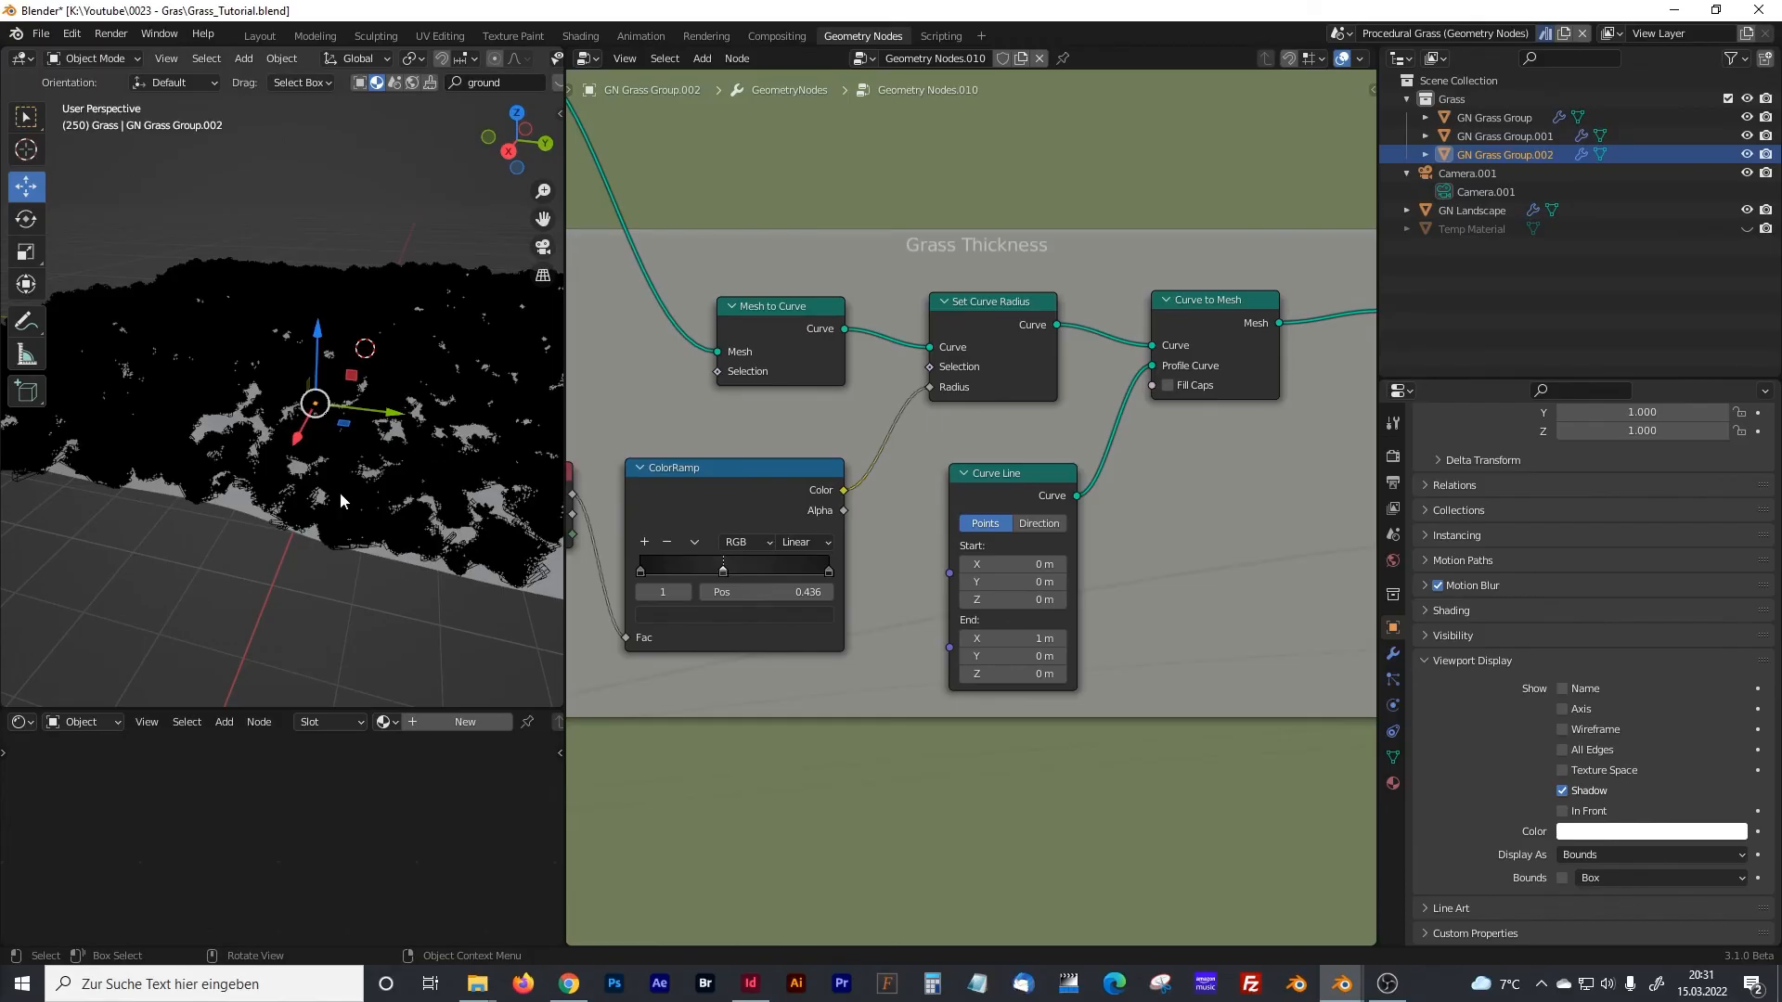
{"action": "scroll", "coordinate": [340, 505], "scroll_direction": "up", "scroll_amount": 3}
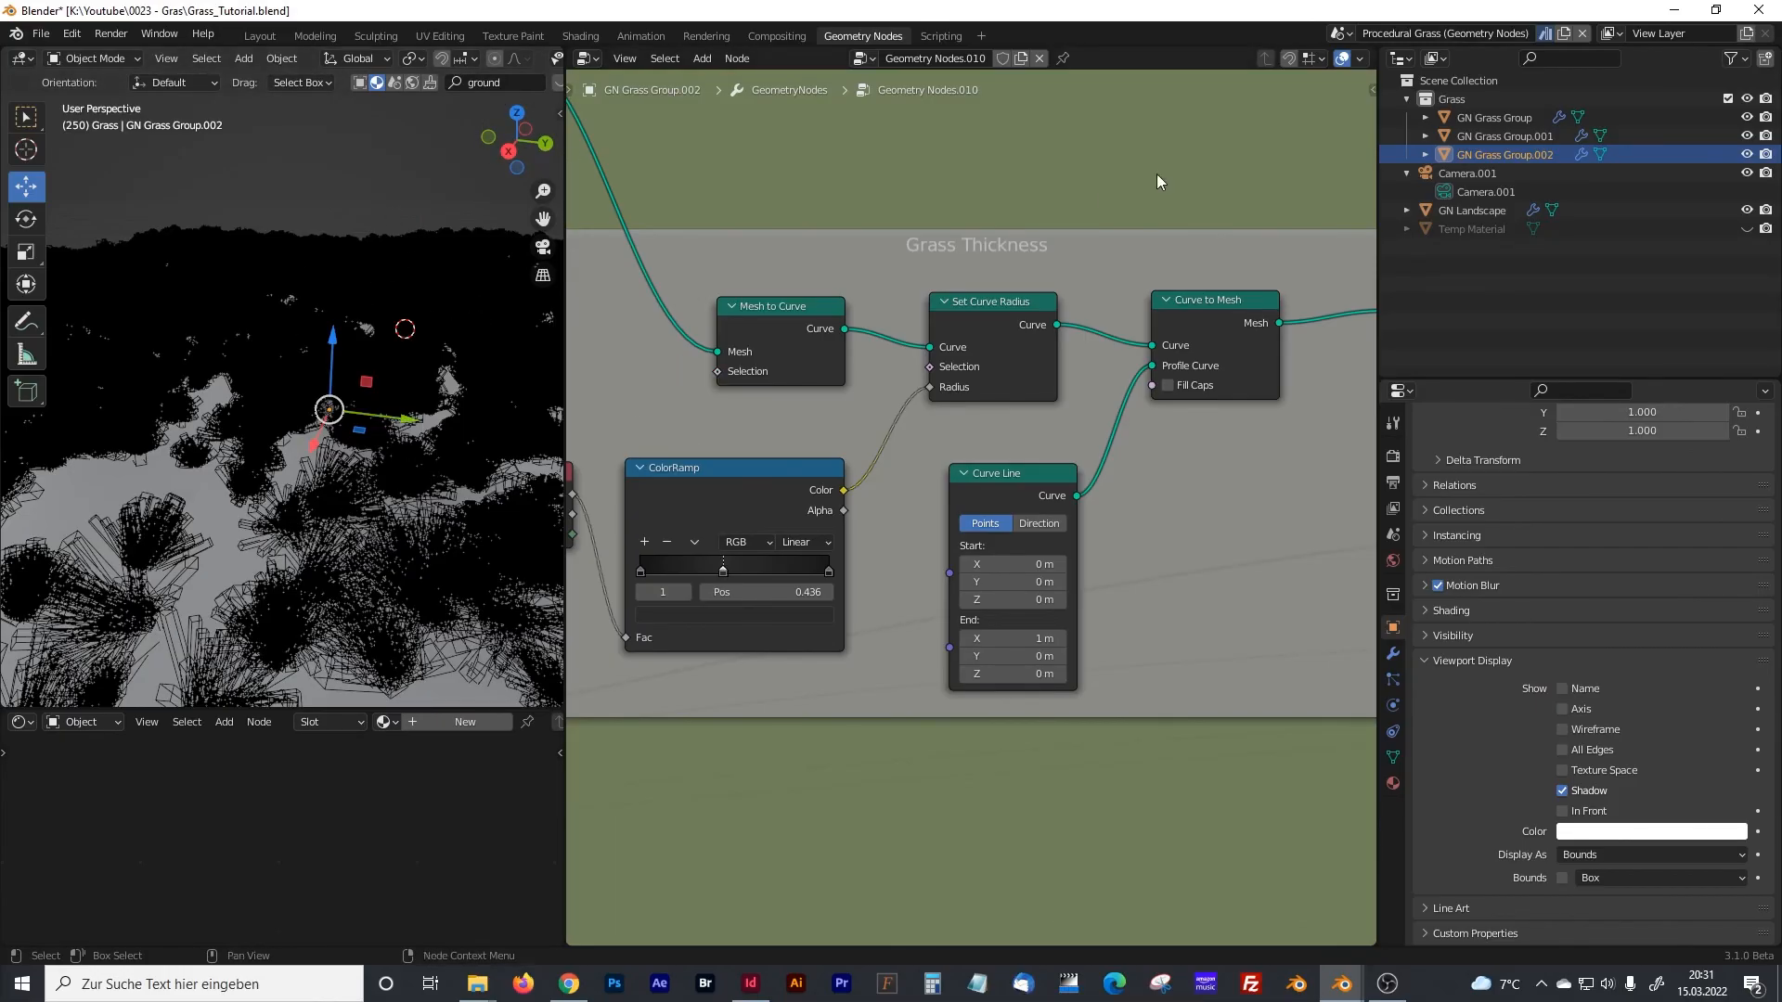
- Insert a Realize Instances node between Join Geometry and Group Output in GN Grass Group's node tree
{"action": "left_click", "coordinate": [1499, 119]}
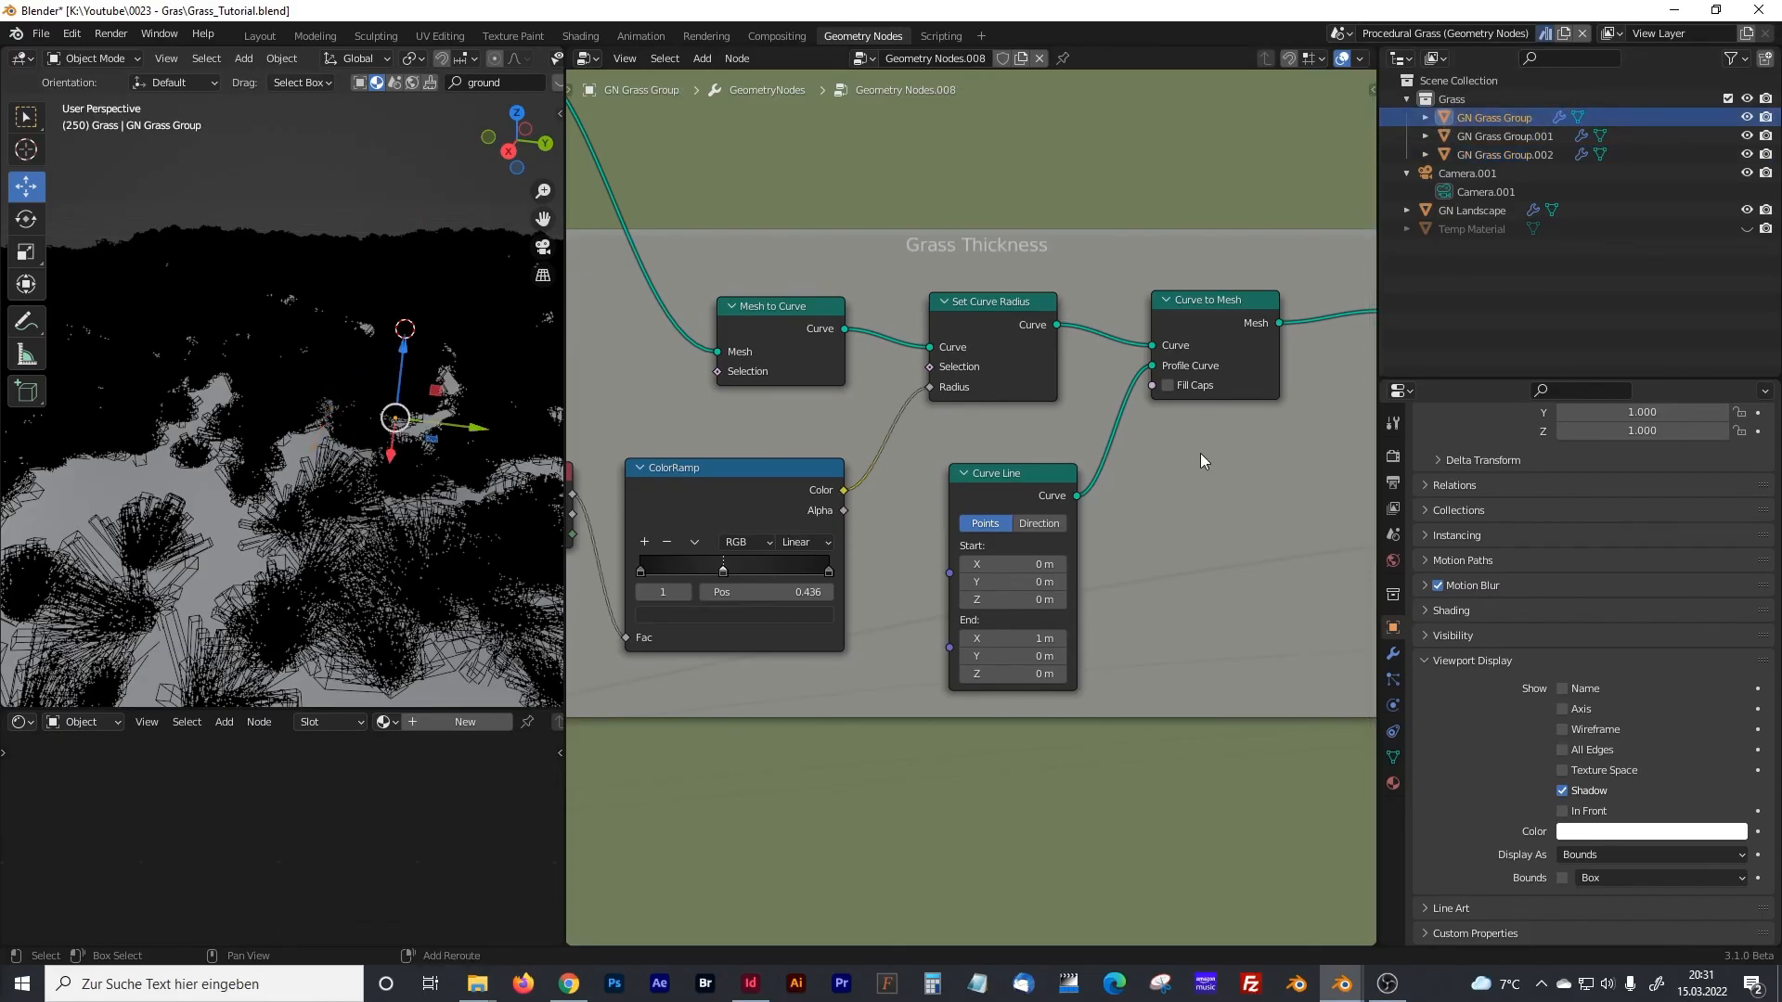
{"action": "middle_click_drag", "start_coordinate": [1263, 460], "coordinate": [1029, 423]}
{"action": "scroll", "coordinate": [1015, 438], "scroll_direction": "down", "scroll_amount": 5}
{"action": "middle_click_drag", "start_coordinate": [1173, 440], "coordinate": [724, 454]}
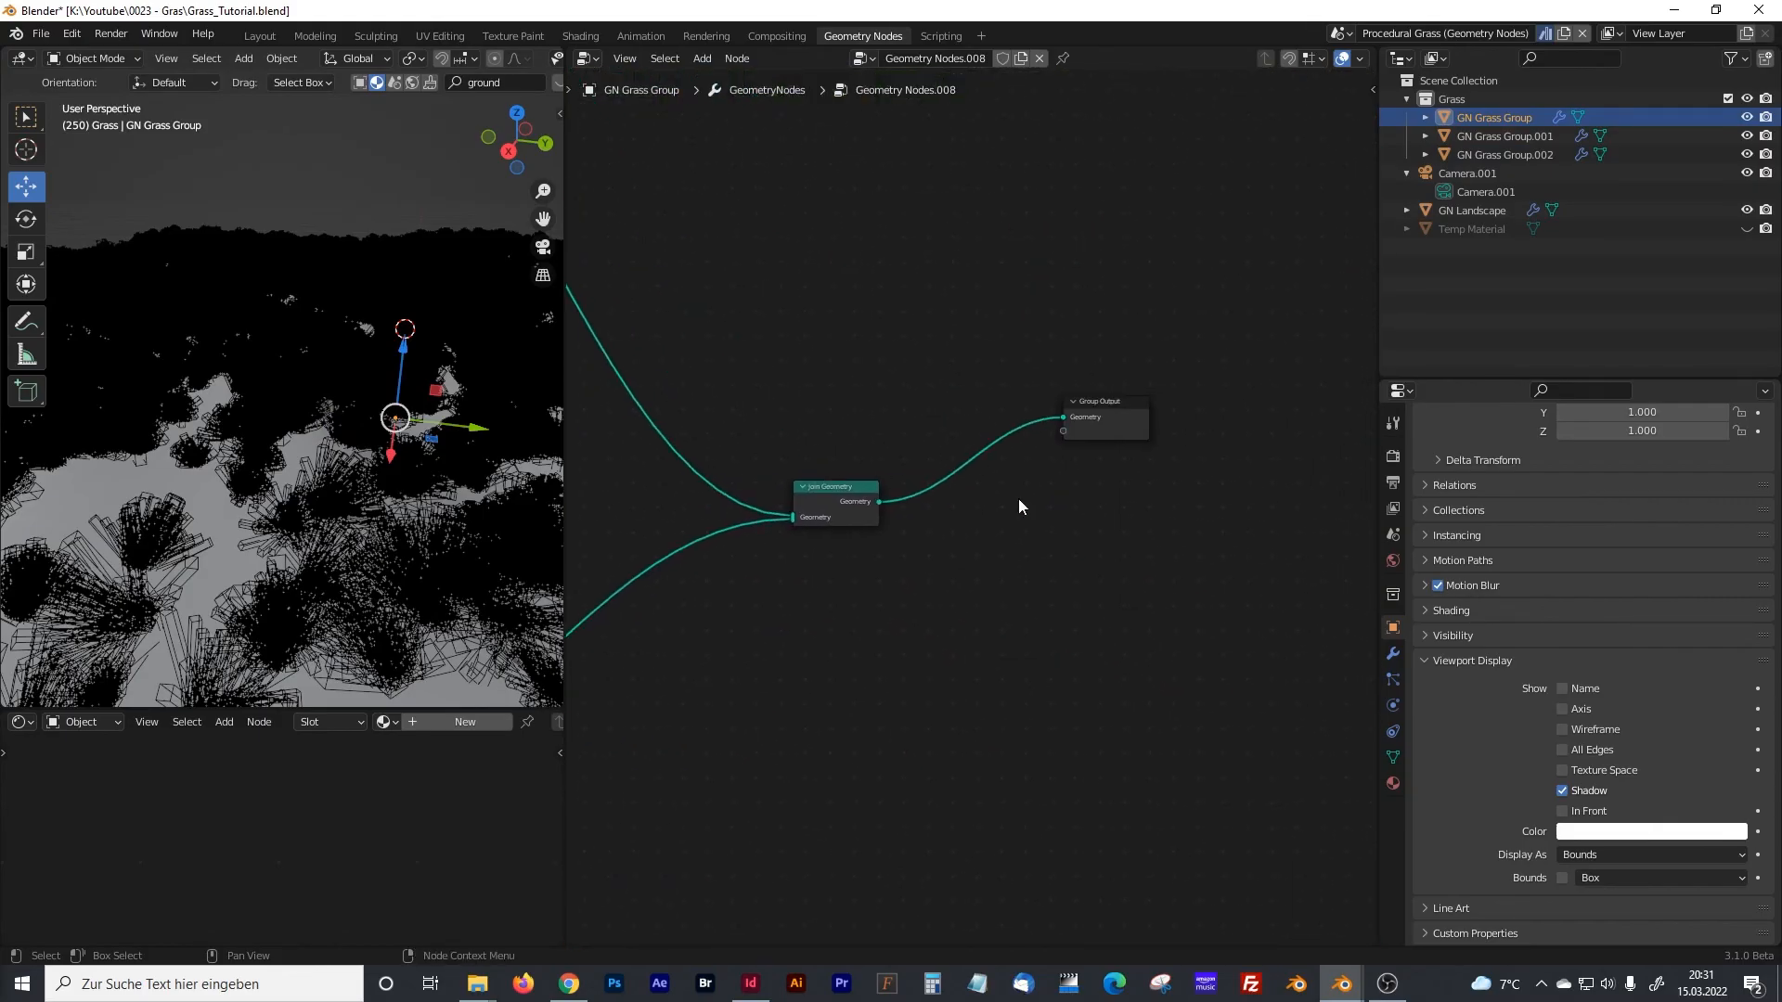
{"action": "scroll", "coordinate": [1032, 498], "scroll_direction": "up", "scroll_amount": 3}
{"action": "key", "text": "shift+a"}
{"action": "left_click", "coordinate": [971, 525]}
{"action": "type", "text": "realiz"}
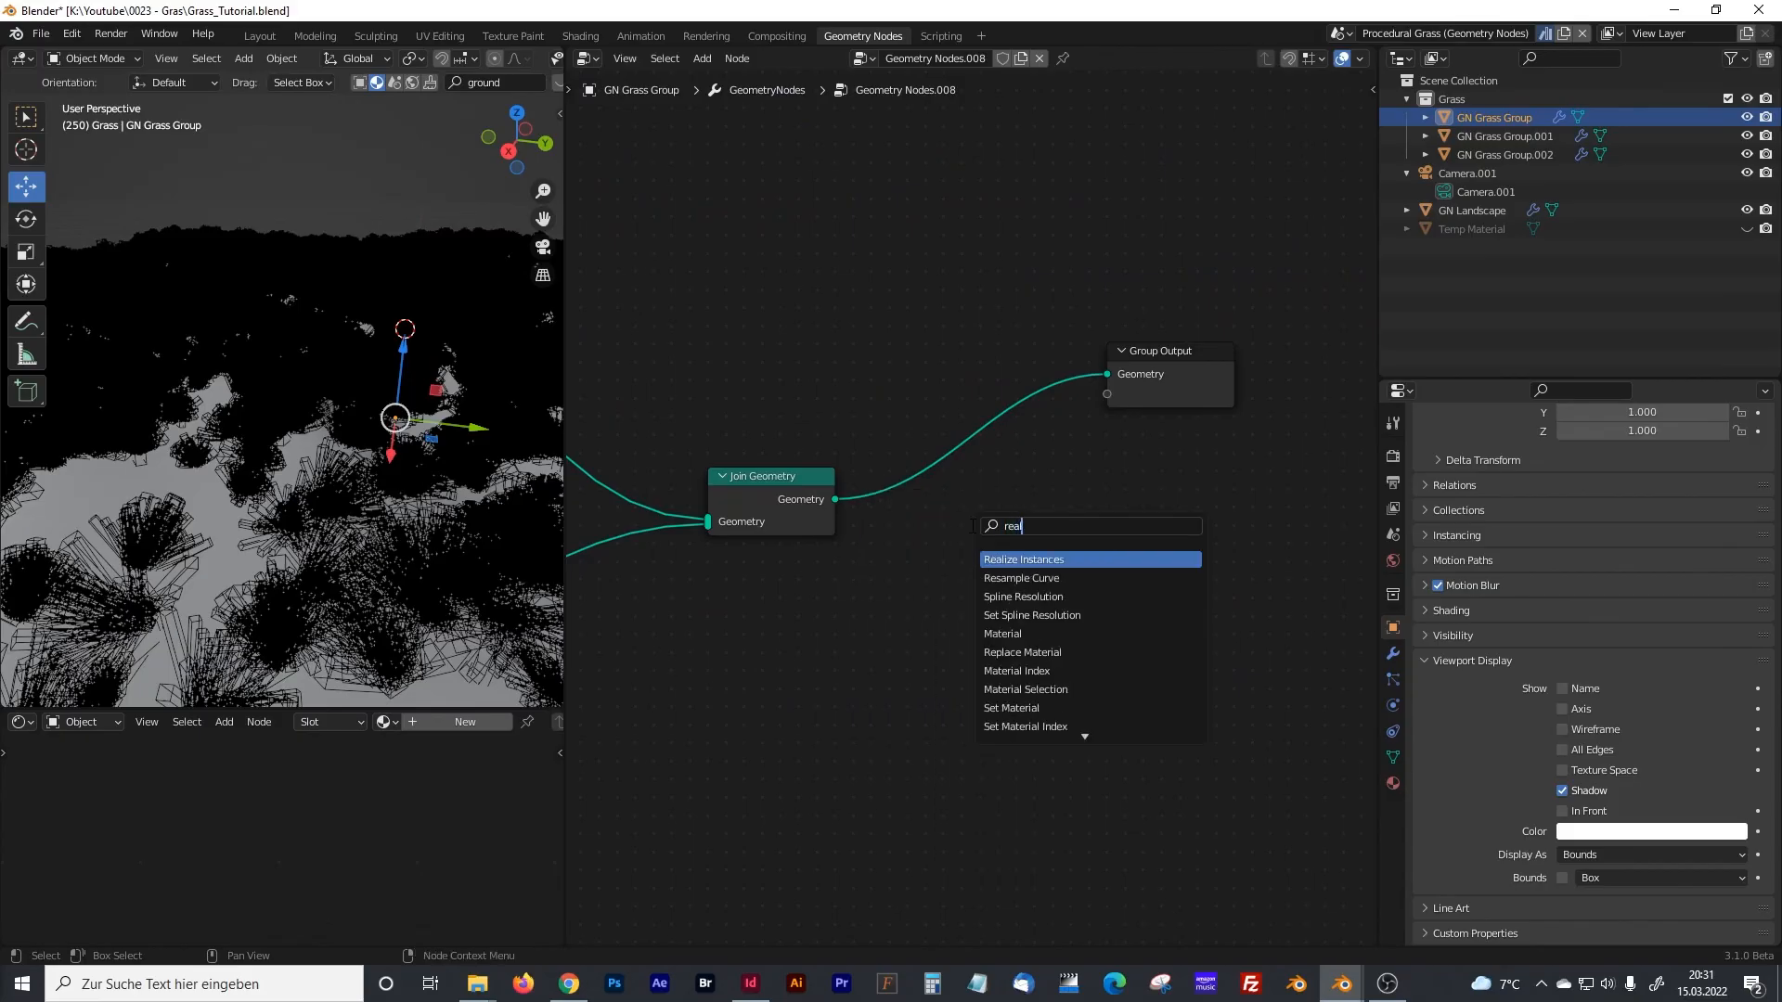
{"action": "left_click", "coordinate": [1030, 560]}
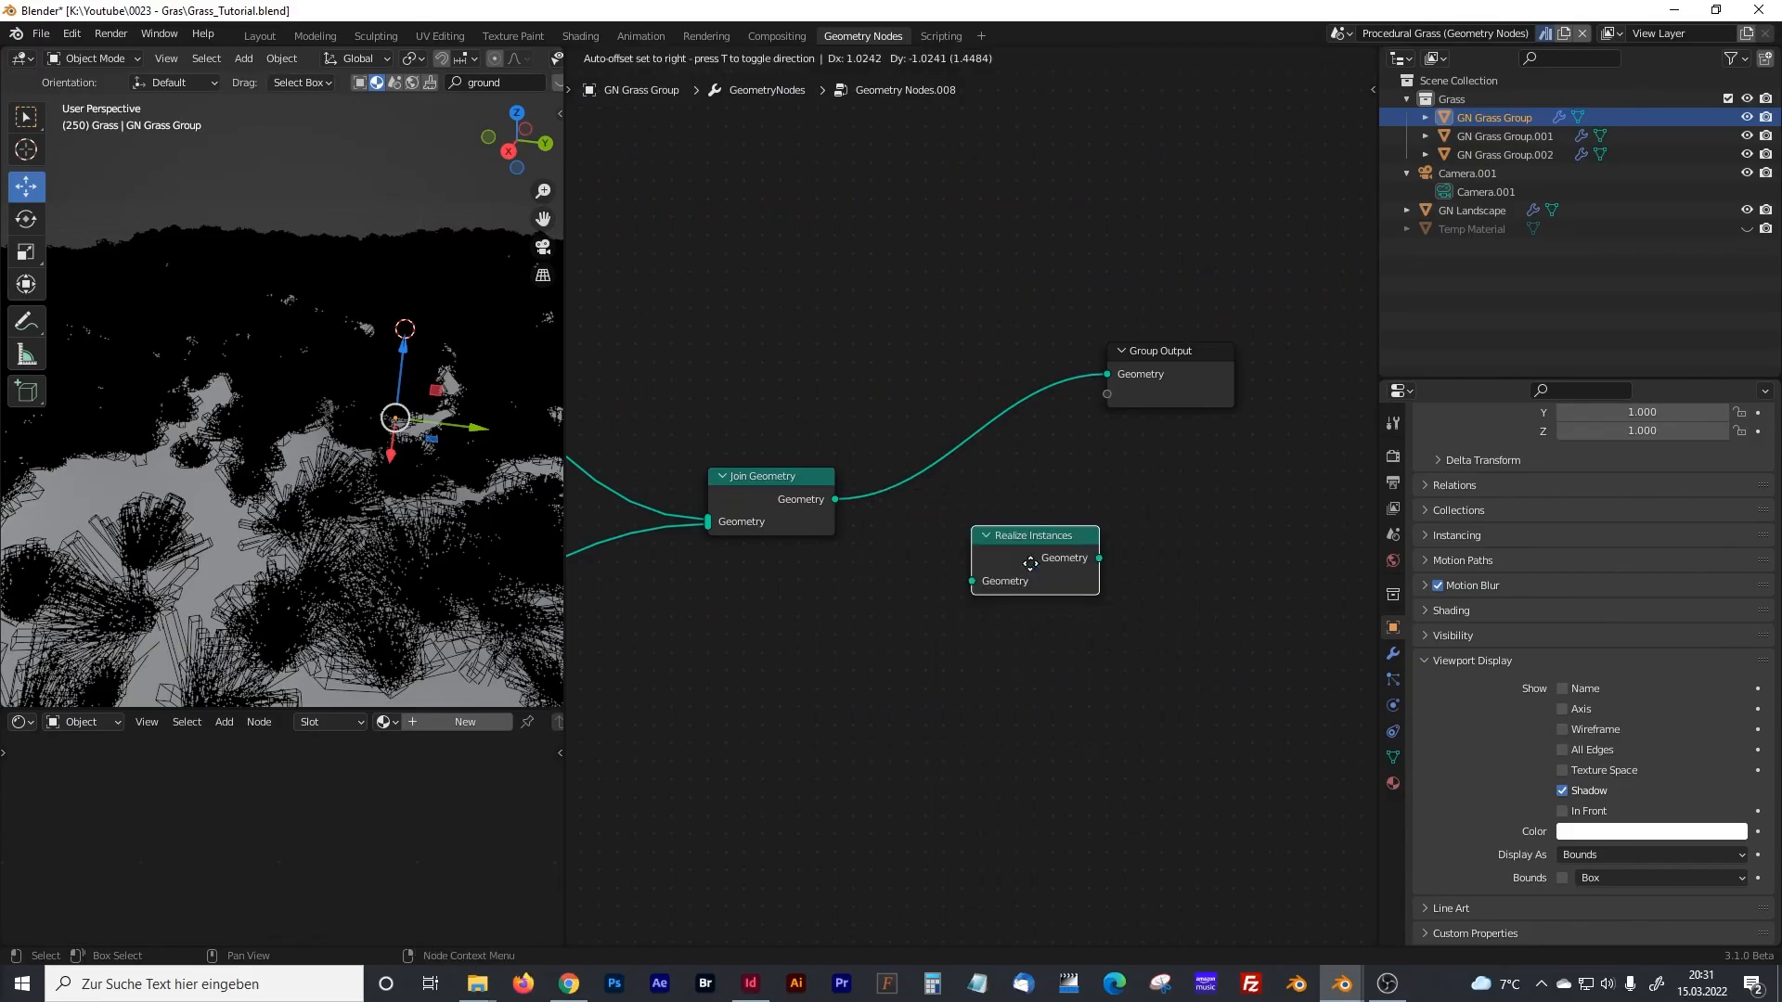
{"action": "left_click", "coordinate": [962, 458]}
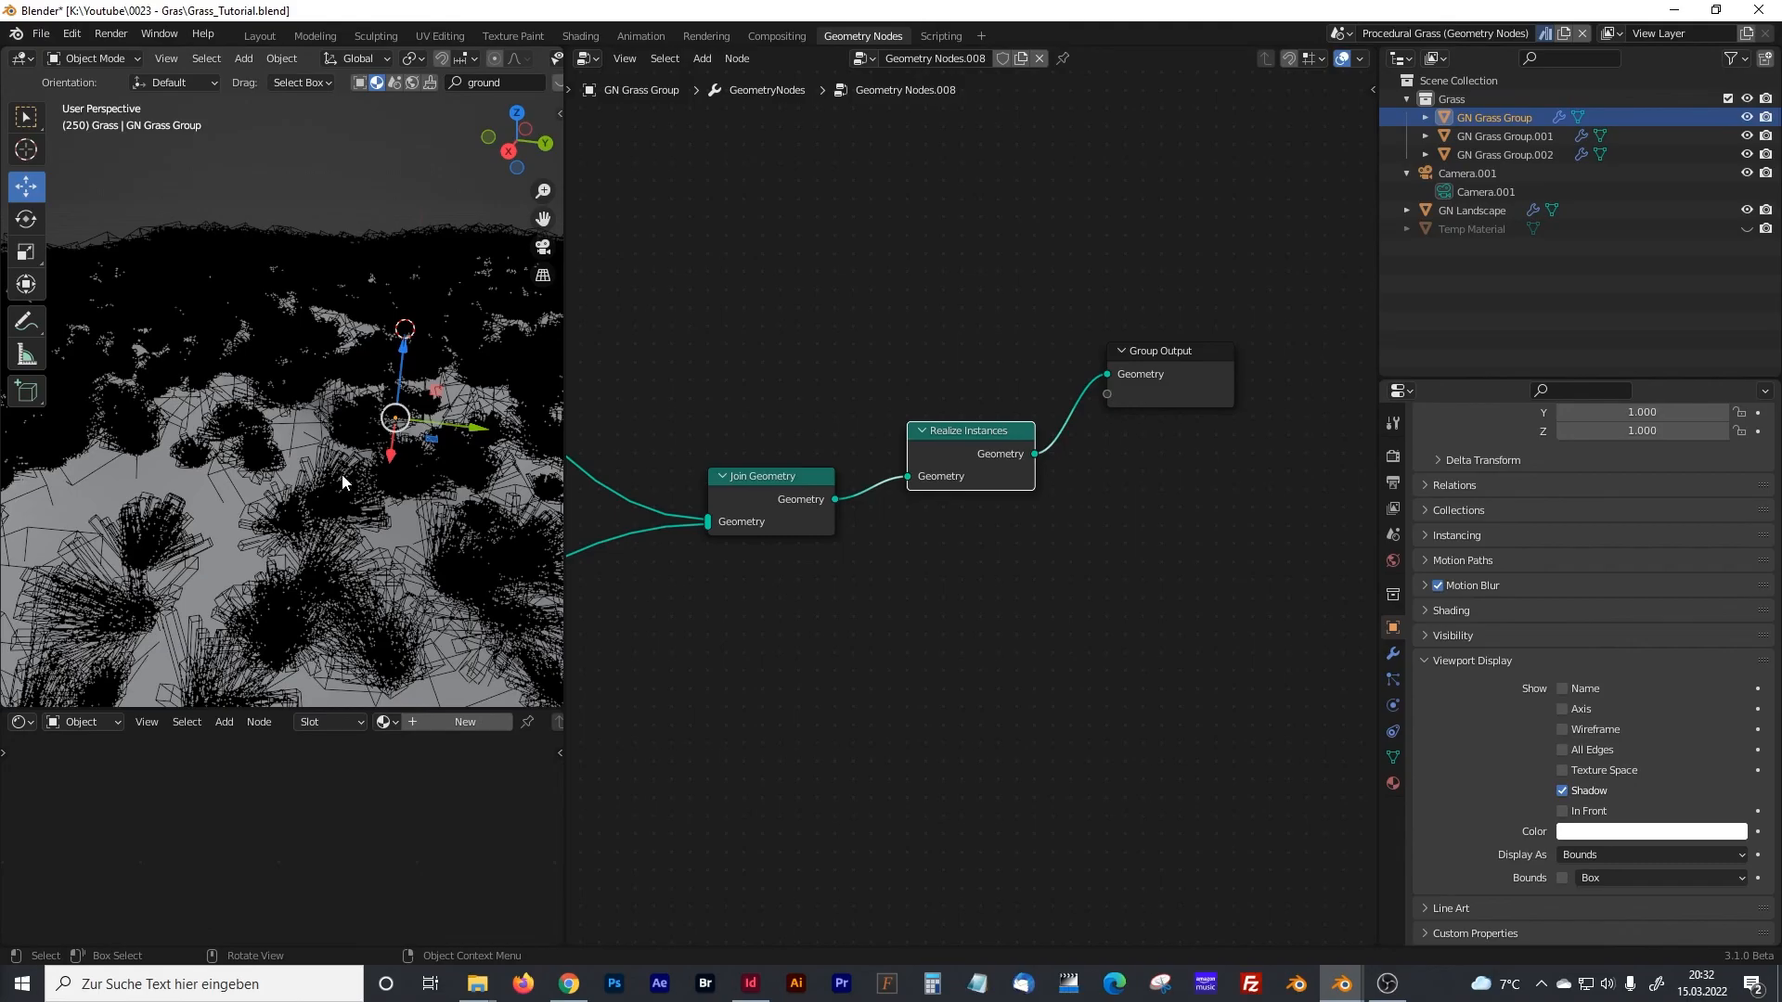
- Insert a Realize Instances node between Join Geometry and Group Output in GN Grass Group.001's node tree
{"action": "left_click", "coordinate": [1503, 135]}
{"action": "key", "text": "shift+a"}
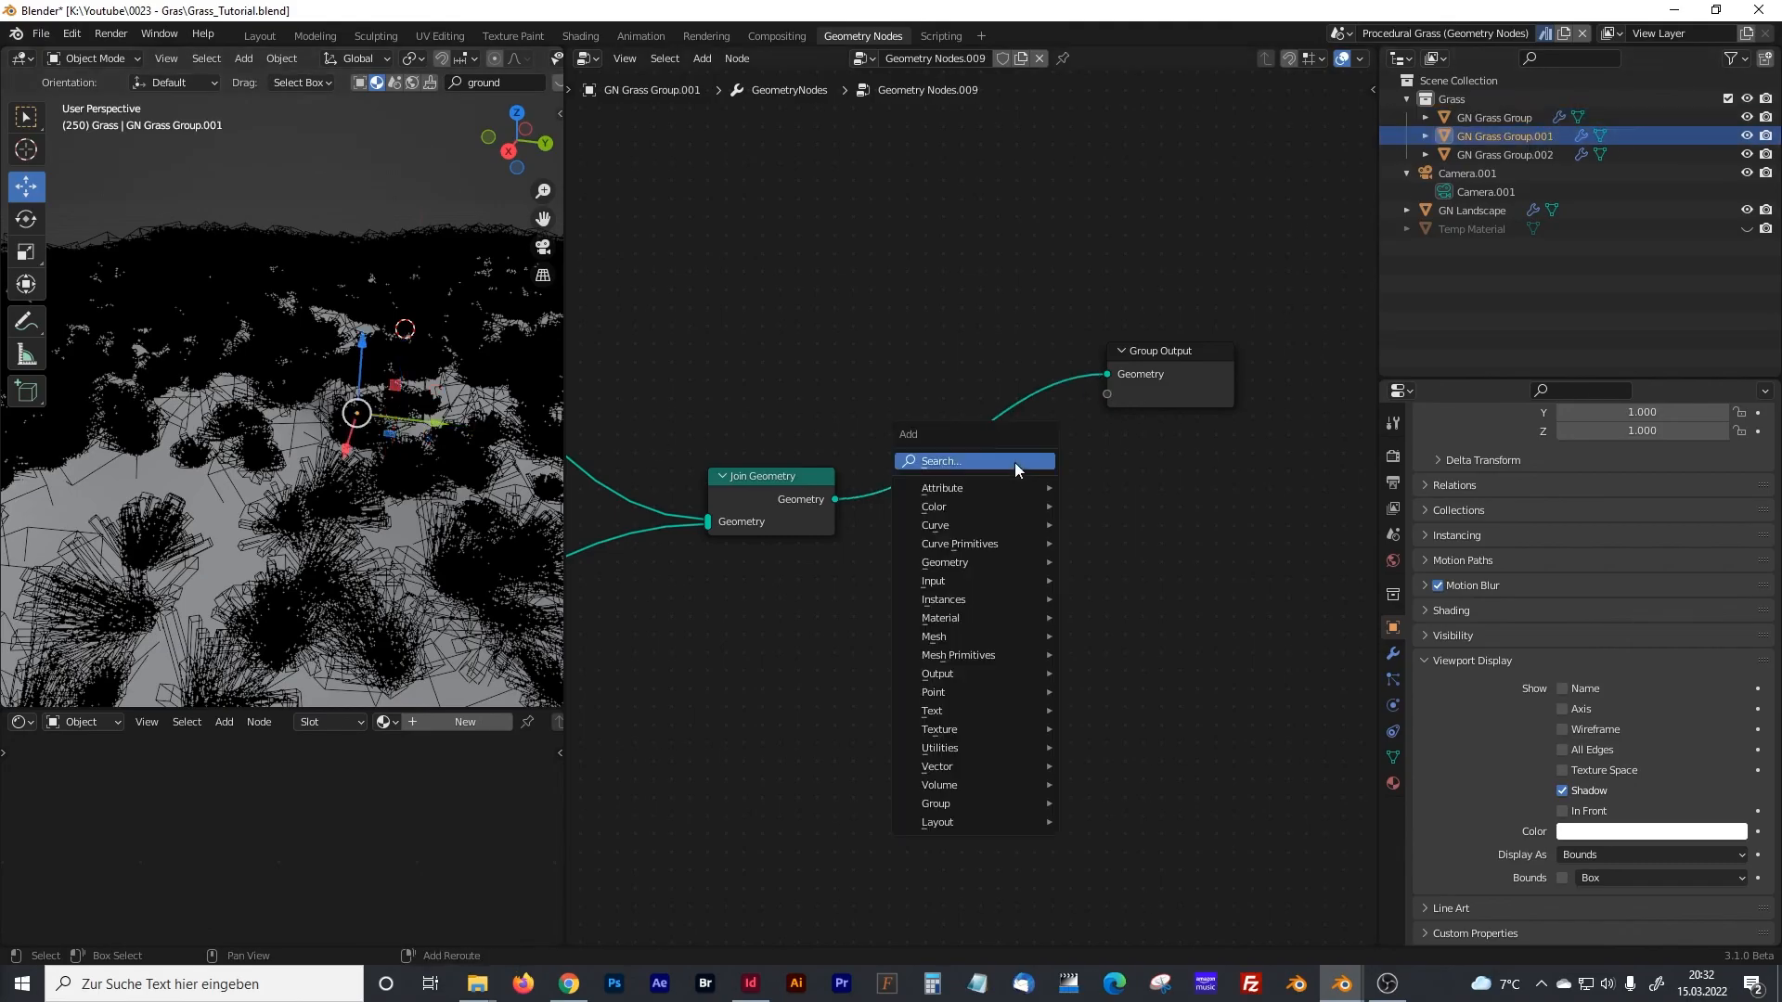
{"action": "left_click", "coordinate": [1015, 463]}
{"action": "type", "text": "realiz"}
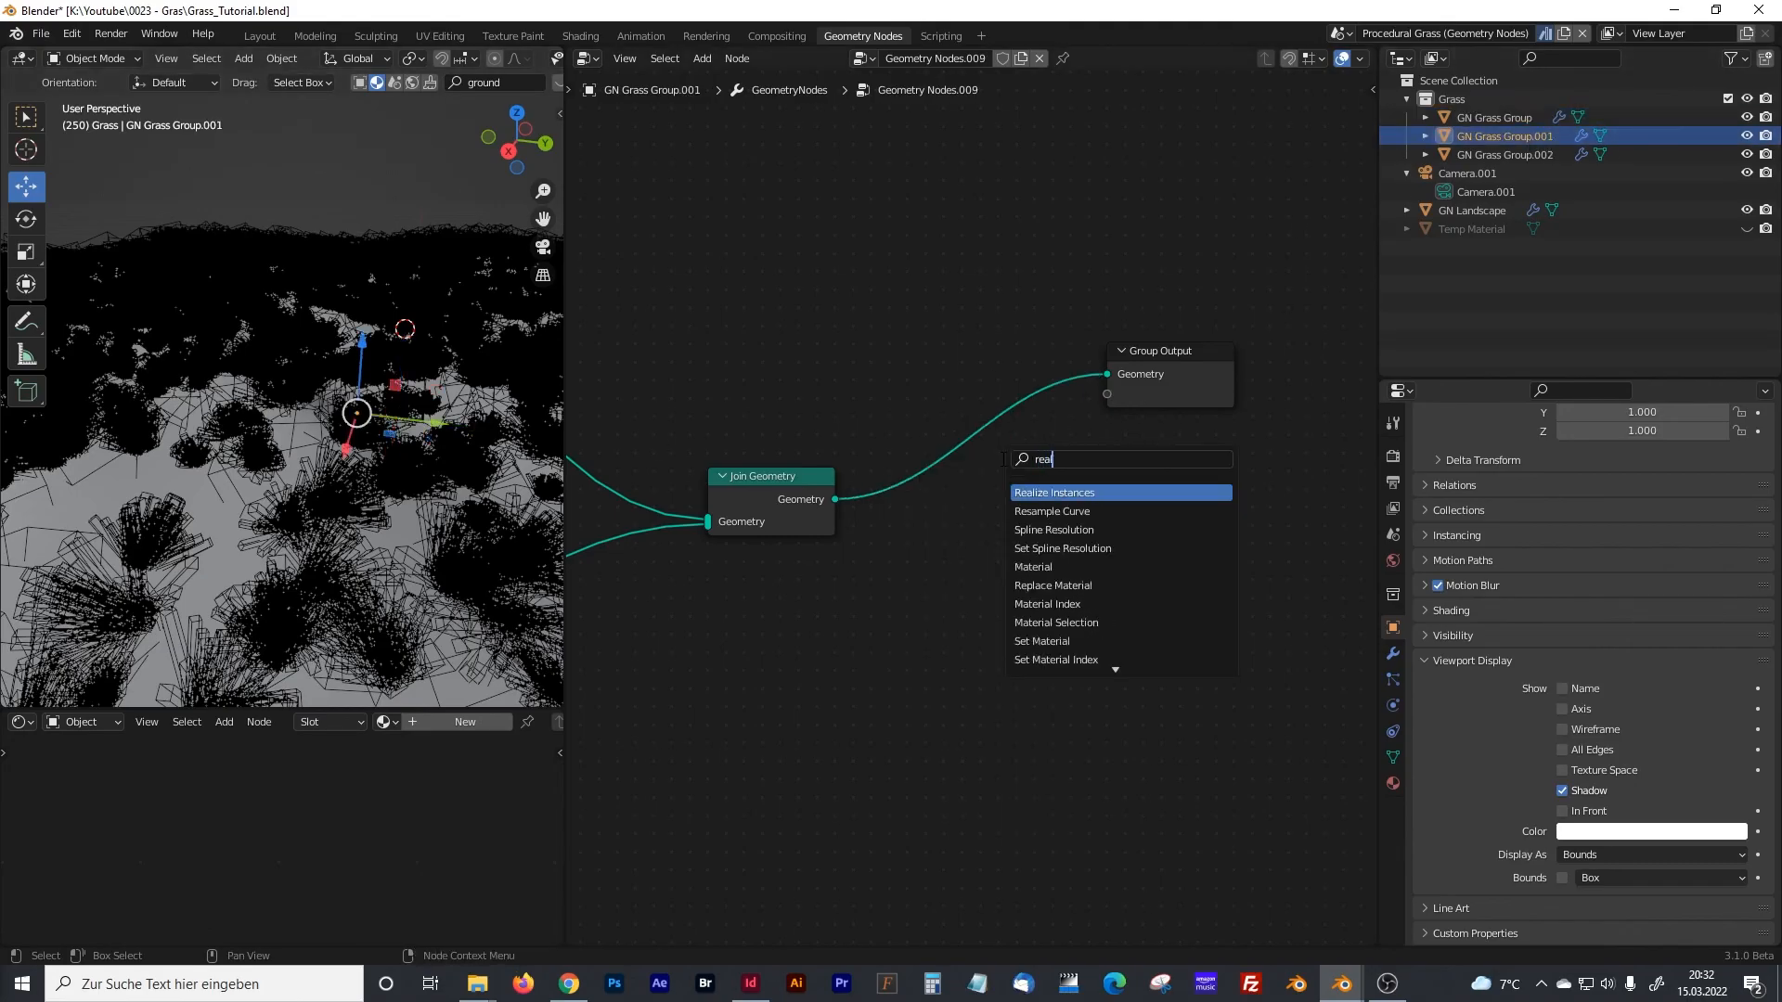
{"action": "left_click", "coordinate": [1042, 492]}
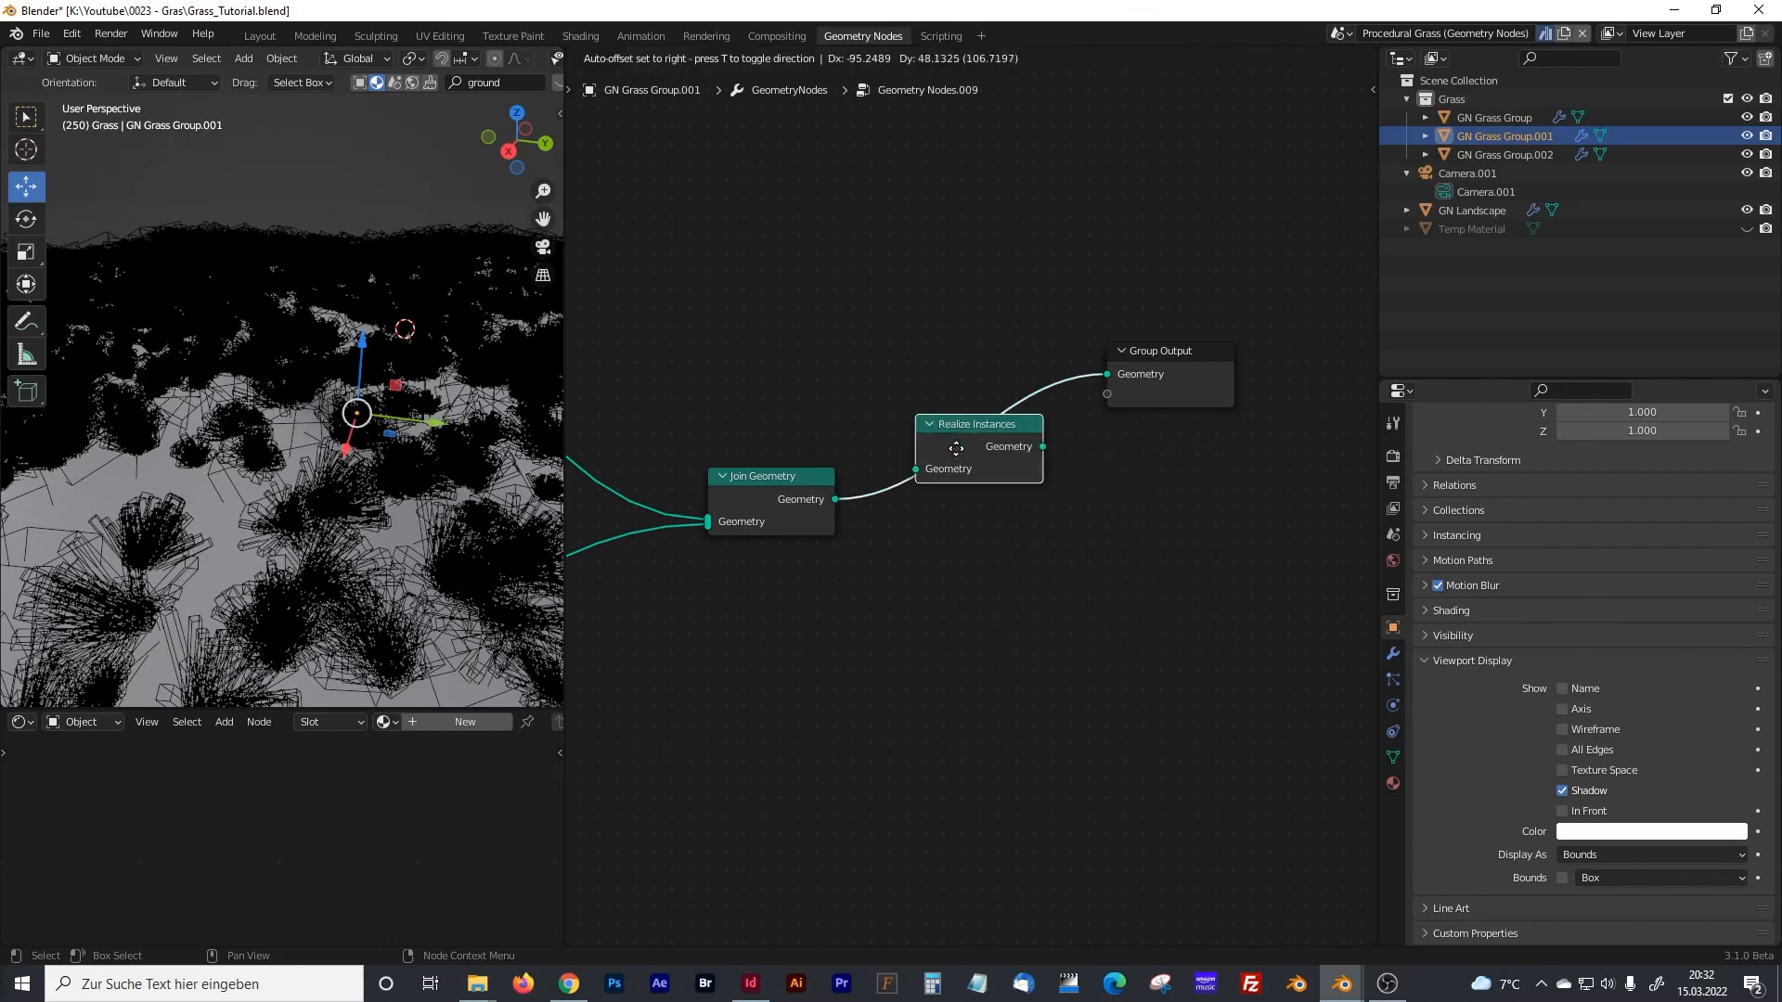
{"action": "left_click", "coordinate": [982, 445]}
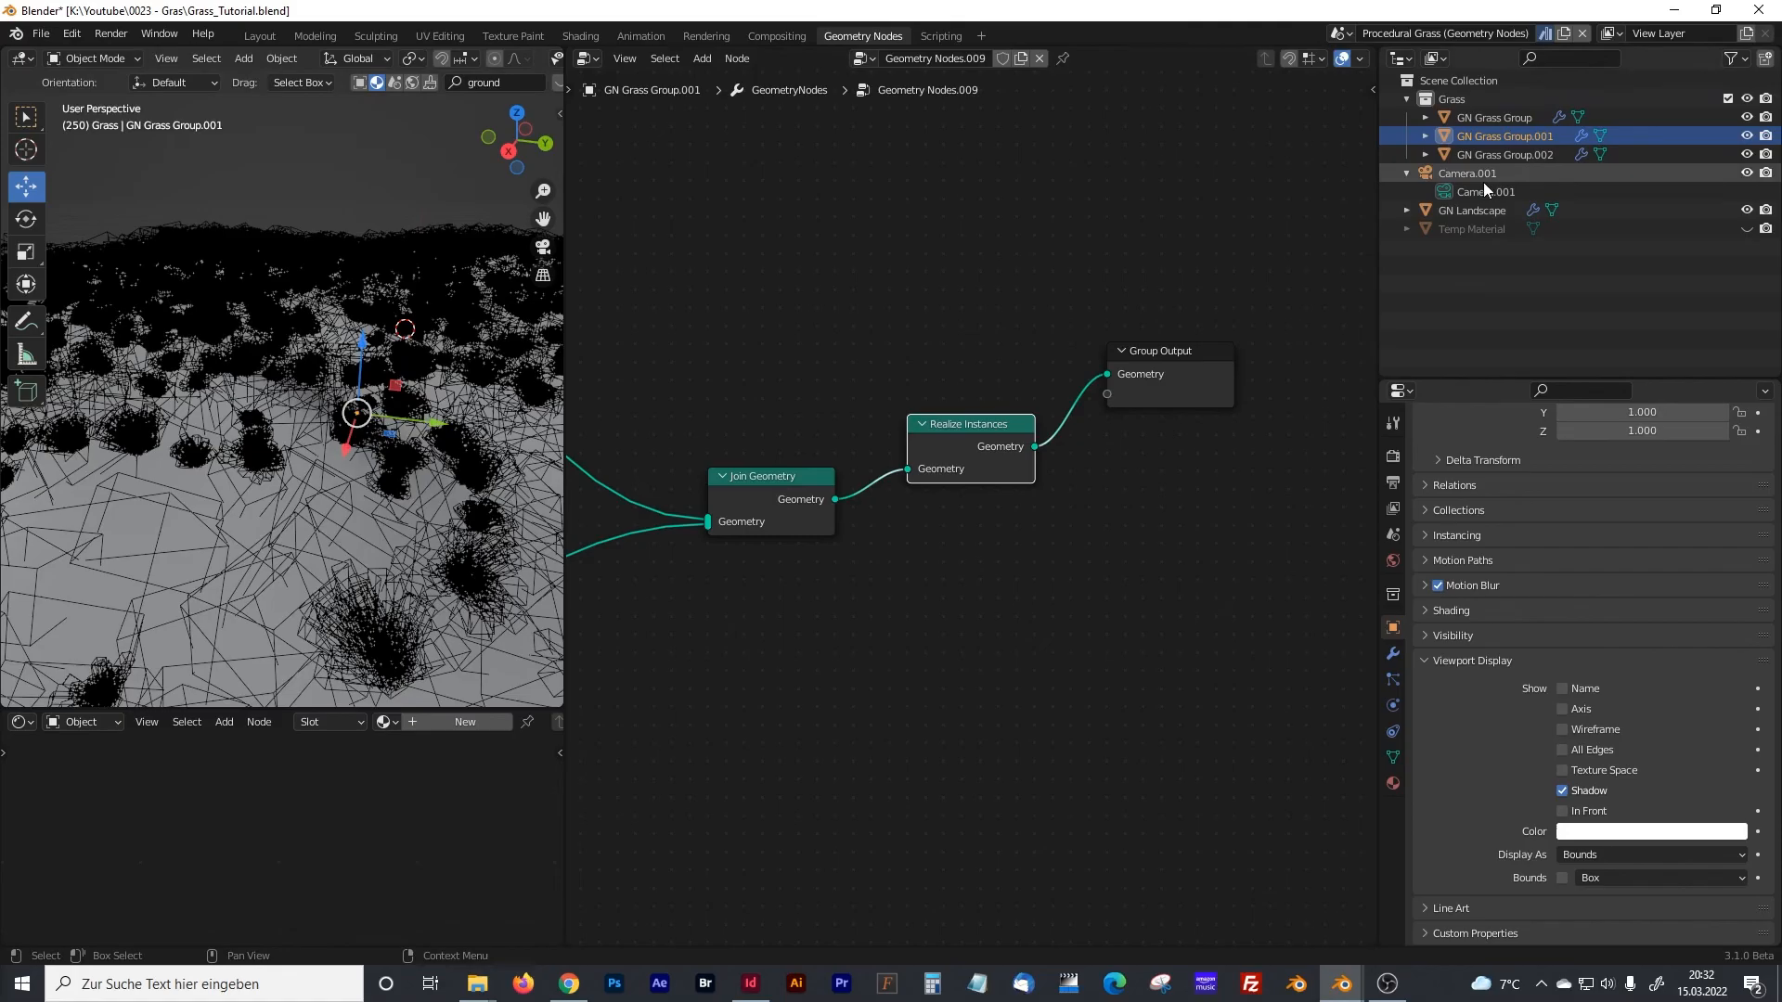
- Insert a Realize Instances node before the Group Output in GN Grass Group.002's node tree as well
{"action": "left_click", "coordinate": [1499, 154]}
{"action": "key", "text": "shift+a"}
{"action": "left_click", "coordinate": [949, 522]}
{"action": "type", "text": "realiz"}
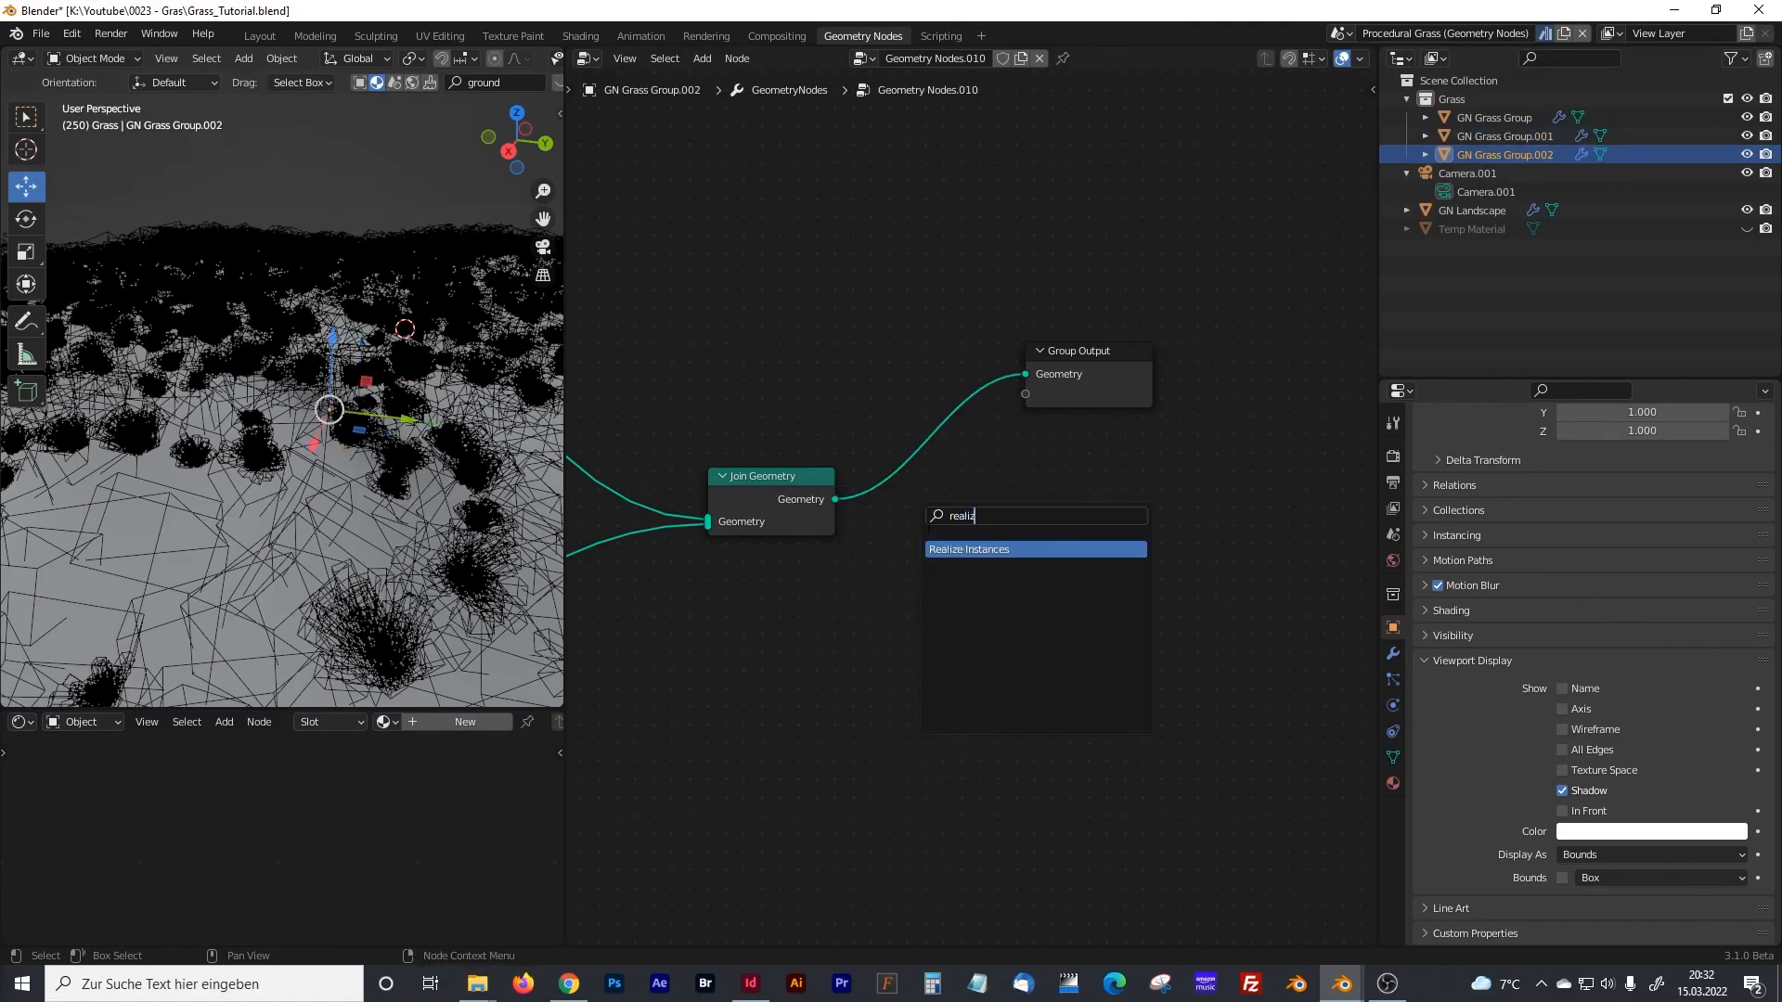
{"action": "key", "text": "Return"}
{"action": "left_click", "coordinate": [935, 455]}
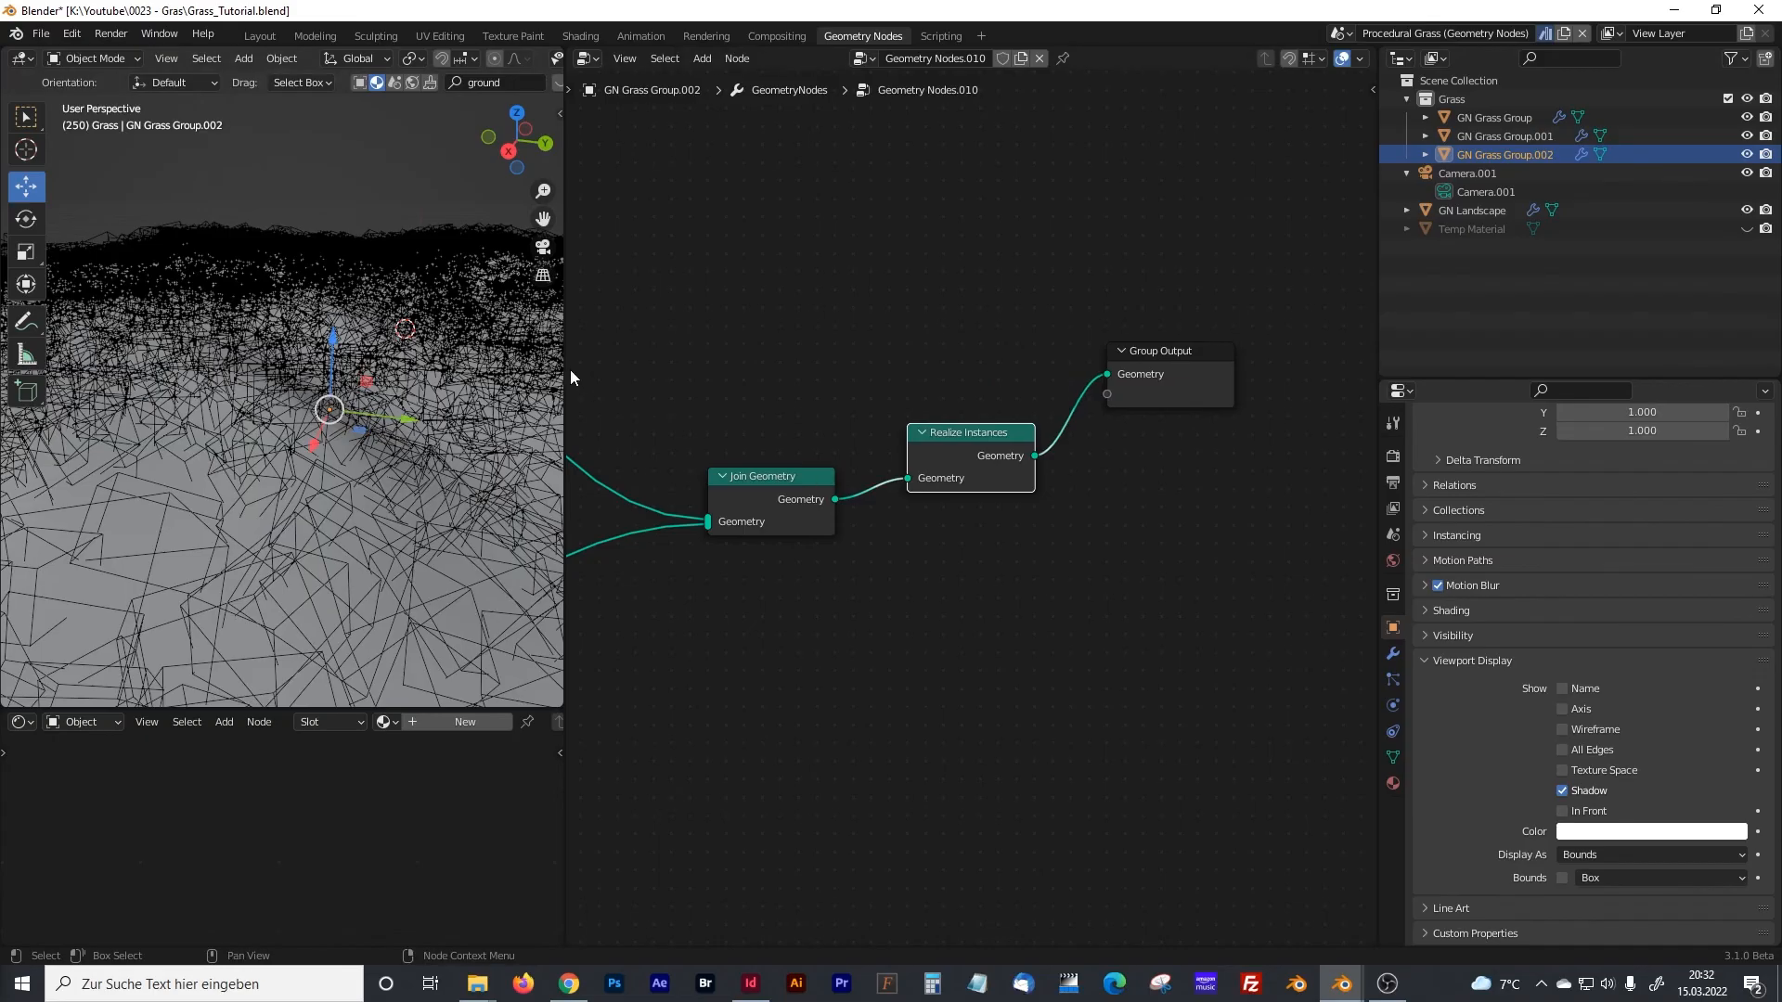
- Examine the simplified grass display across the whole GN Landscape terrain, both selected and deselected
{"action": "left_click_drag", "start_coordinate": [570, 369], "coordinate": [896, 371]}
{"action": "left_click", "coordinate": [616, 418]}
{"action": "scroll", "coordinate": [616, 418], "scroll_direction": "down", "scroll_amount": 5}
{"action": "middle_click_drag", "start_coordinate": [615, 418], "coordinate": [553, 409]}
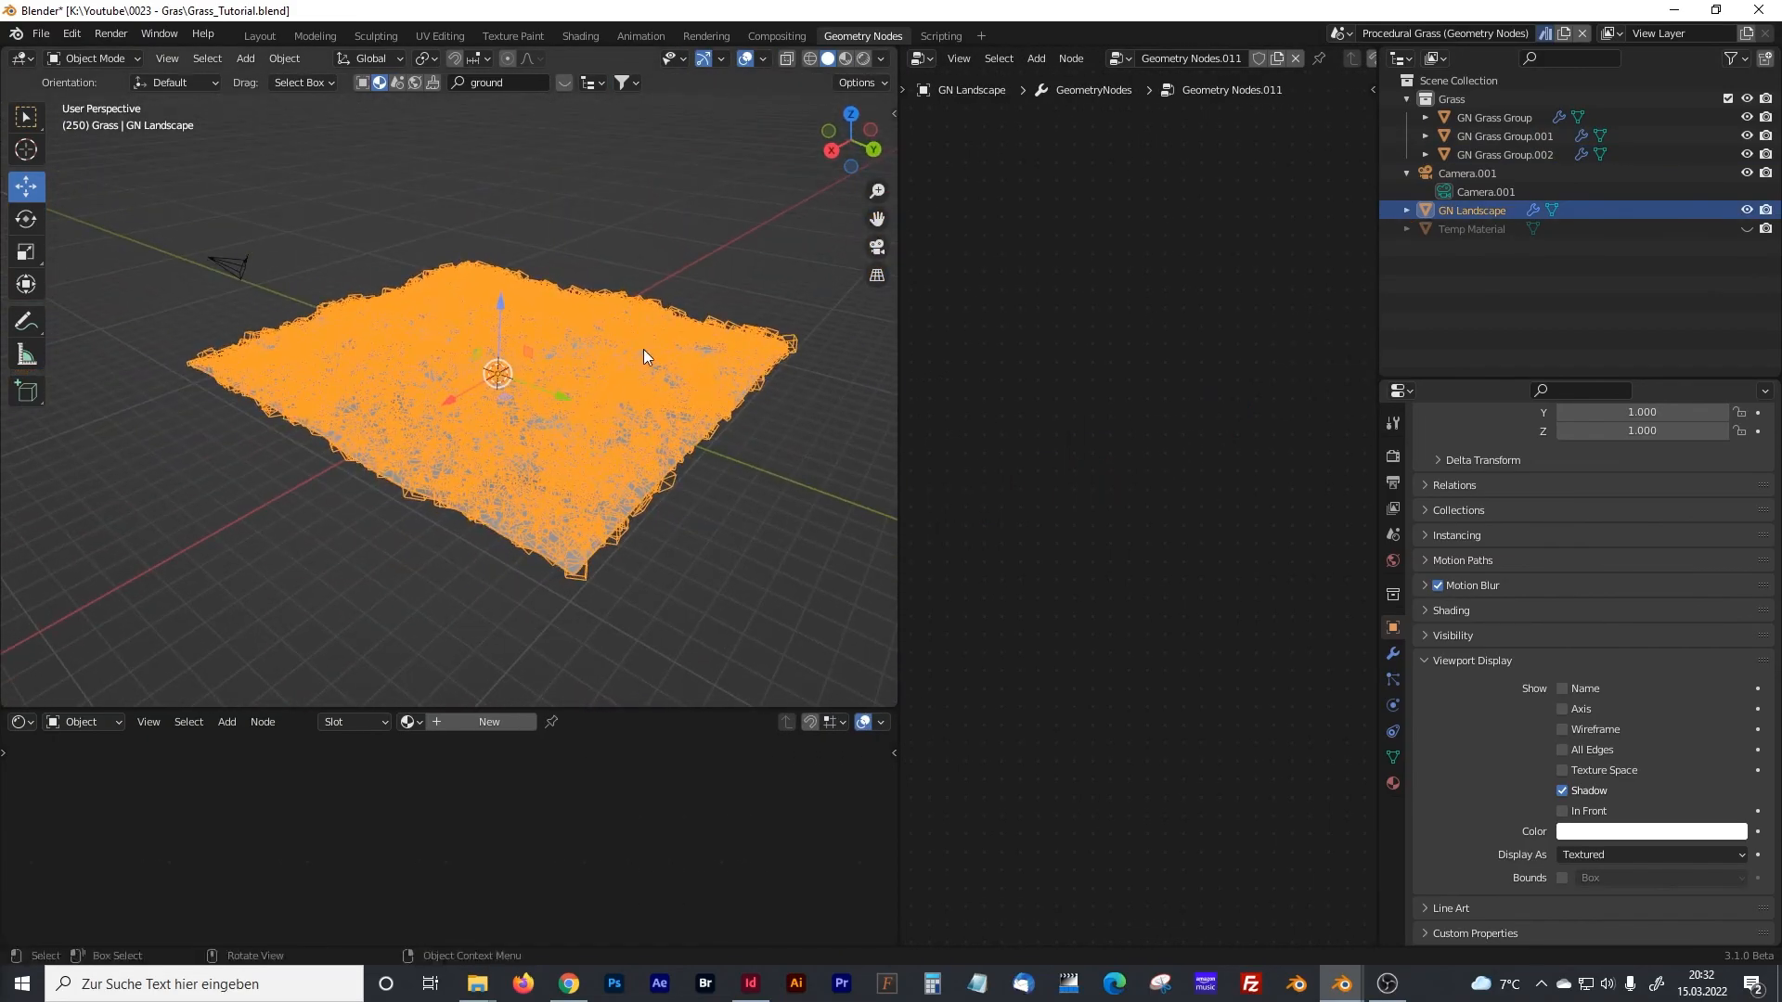
{"action": "left_click", "coordinate": [836, 337]}
{"action": "left_click", "coordinate": [709, 376]}
{"action": "left_click_drag", "start_coordinate": [897, 361], "coordinate": [733, 362]}
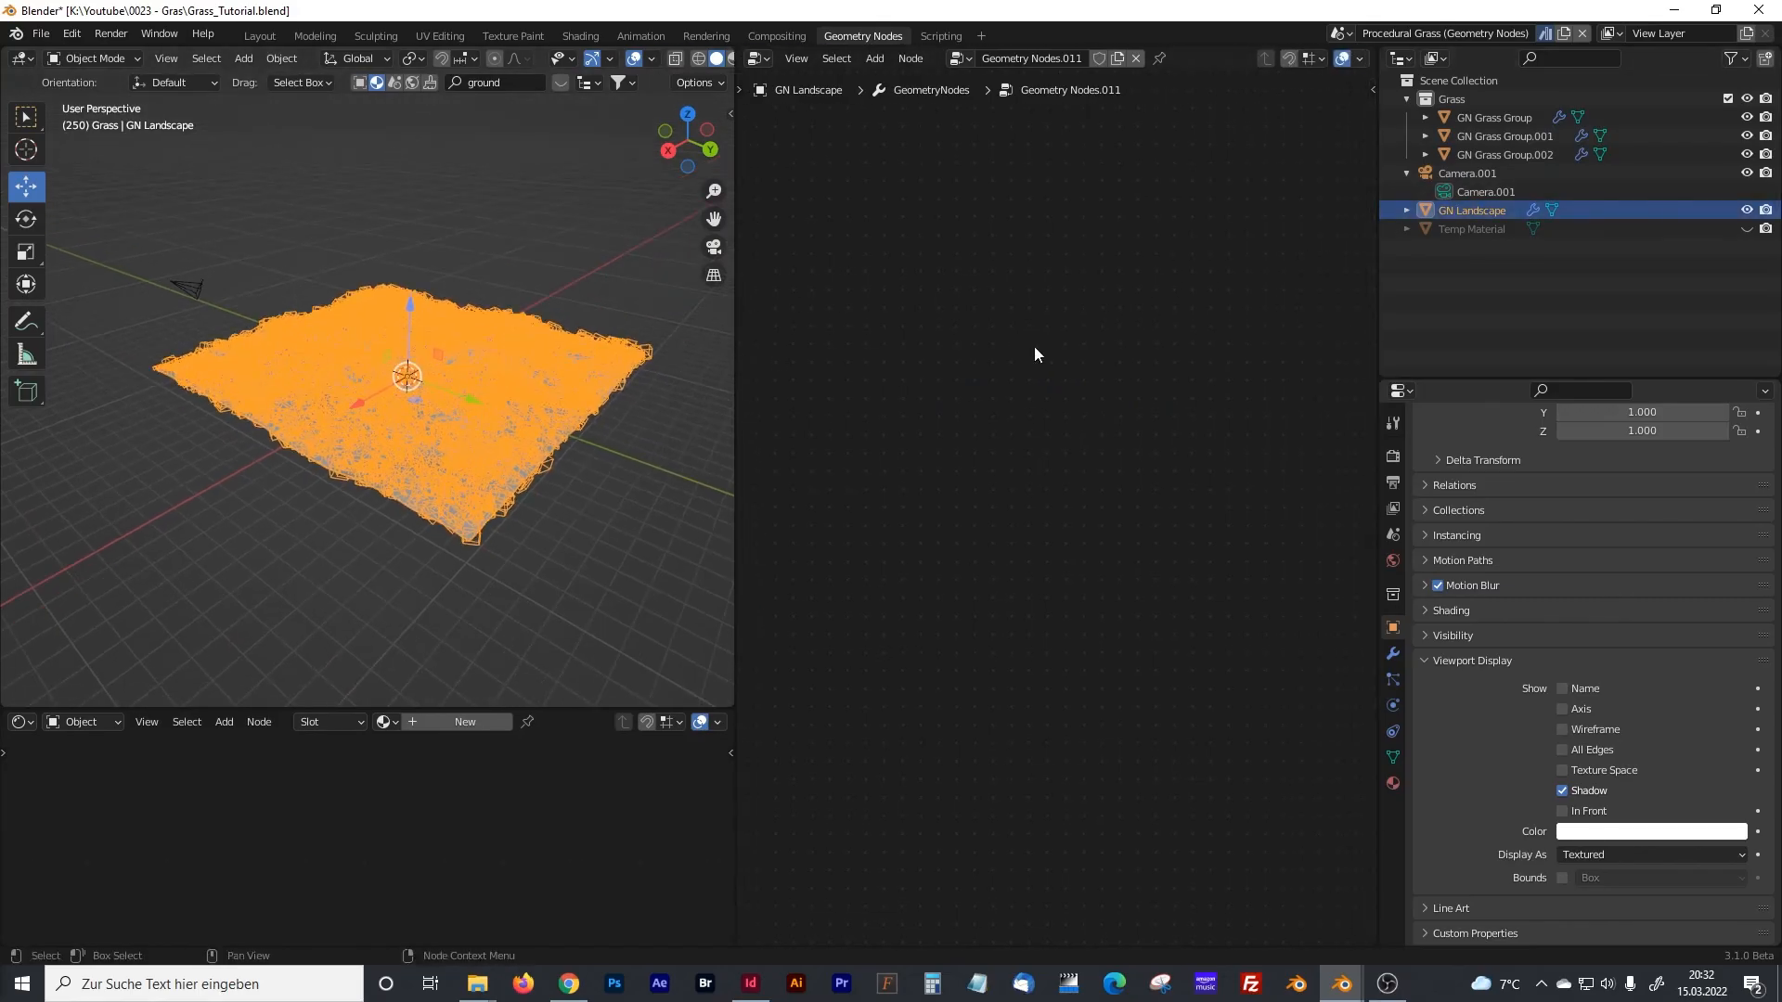
{"action": "left_click_drag", "start_coordinate": [738, 347], "coordinate": [538, 349]}
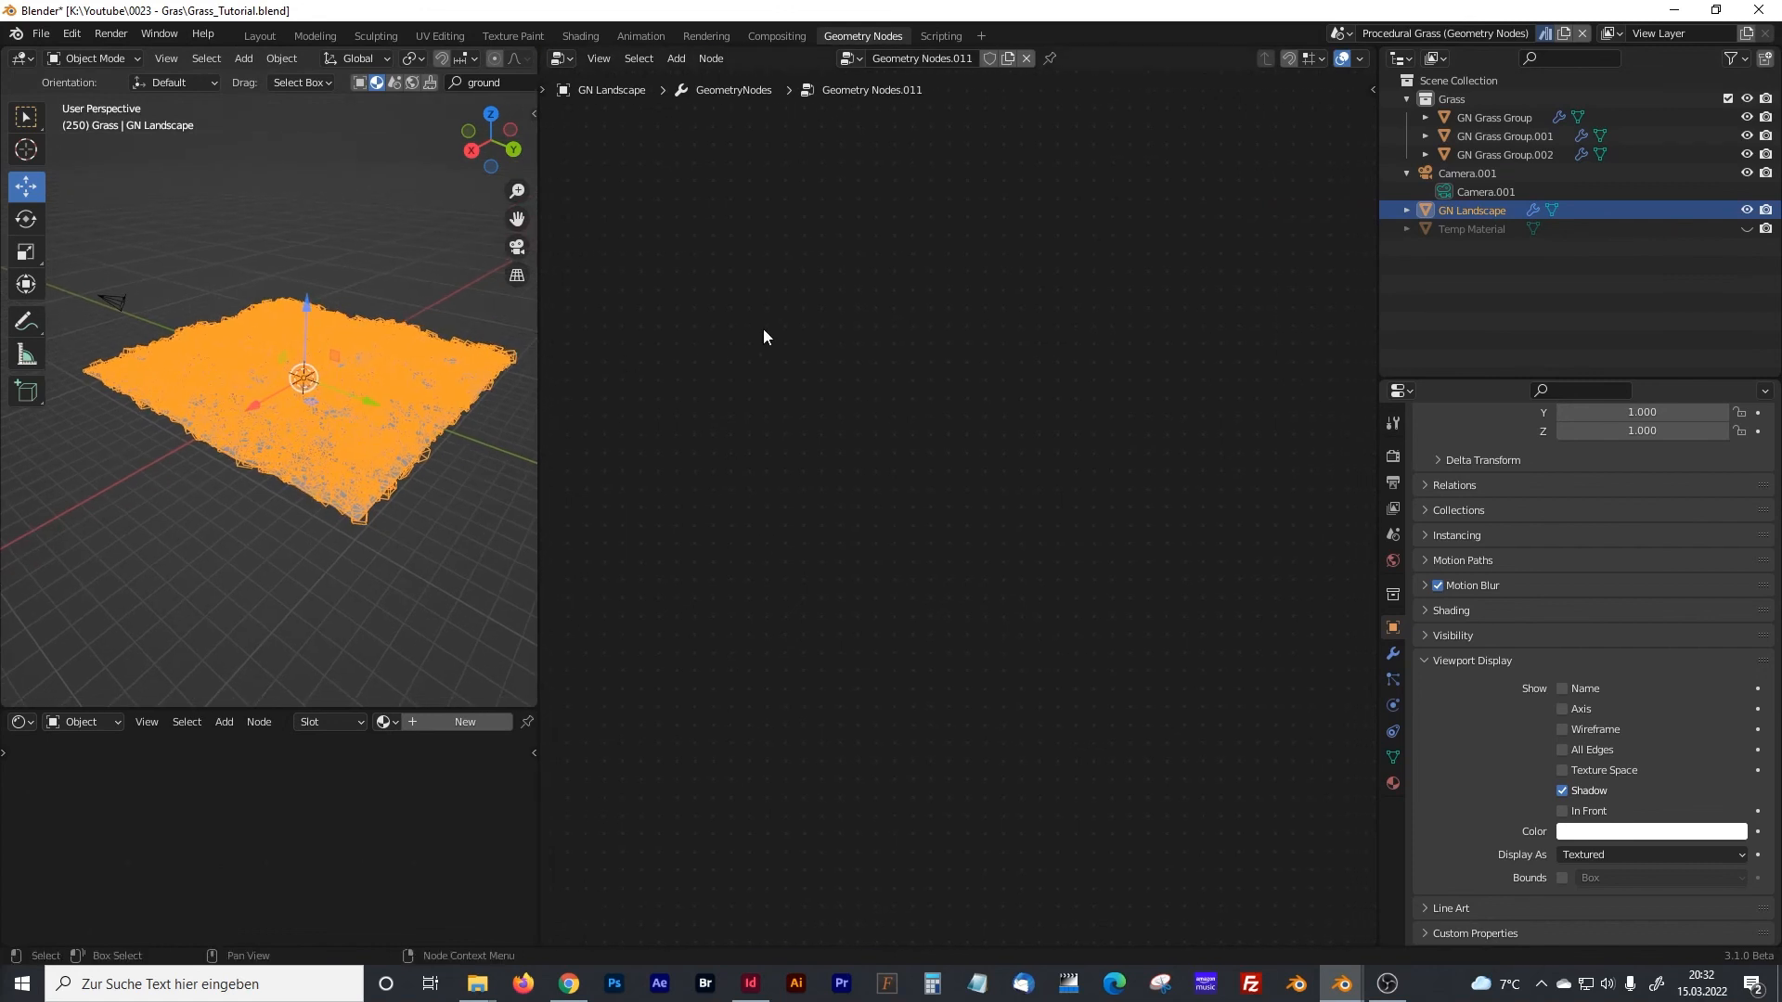
{"action": "left_click", "coordinate": [1453, 292]}
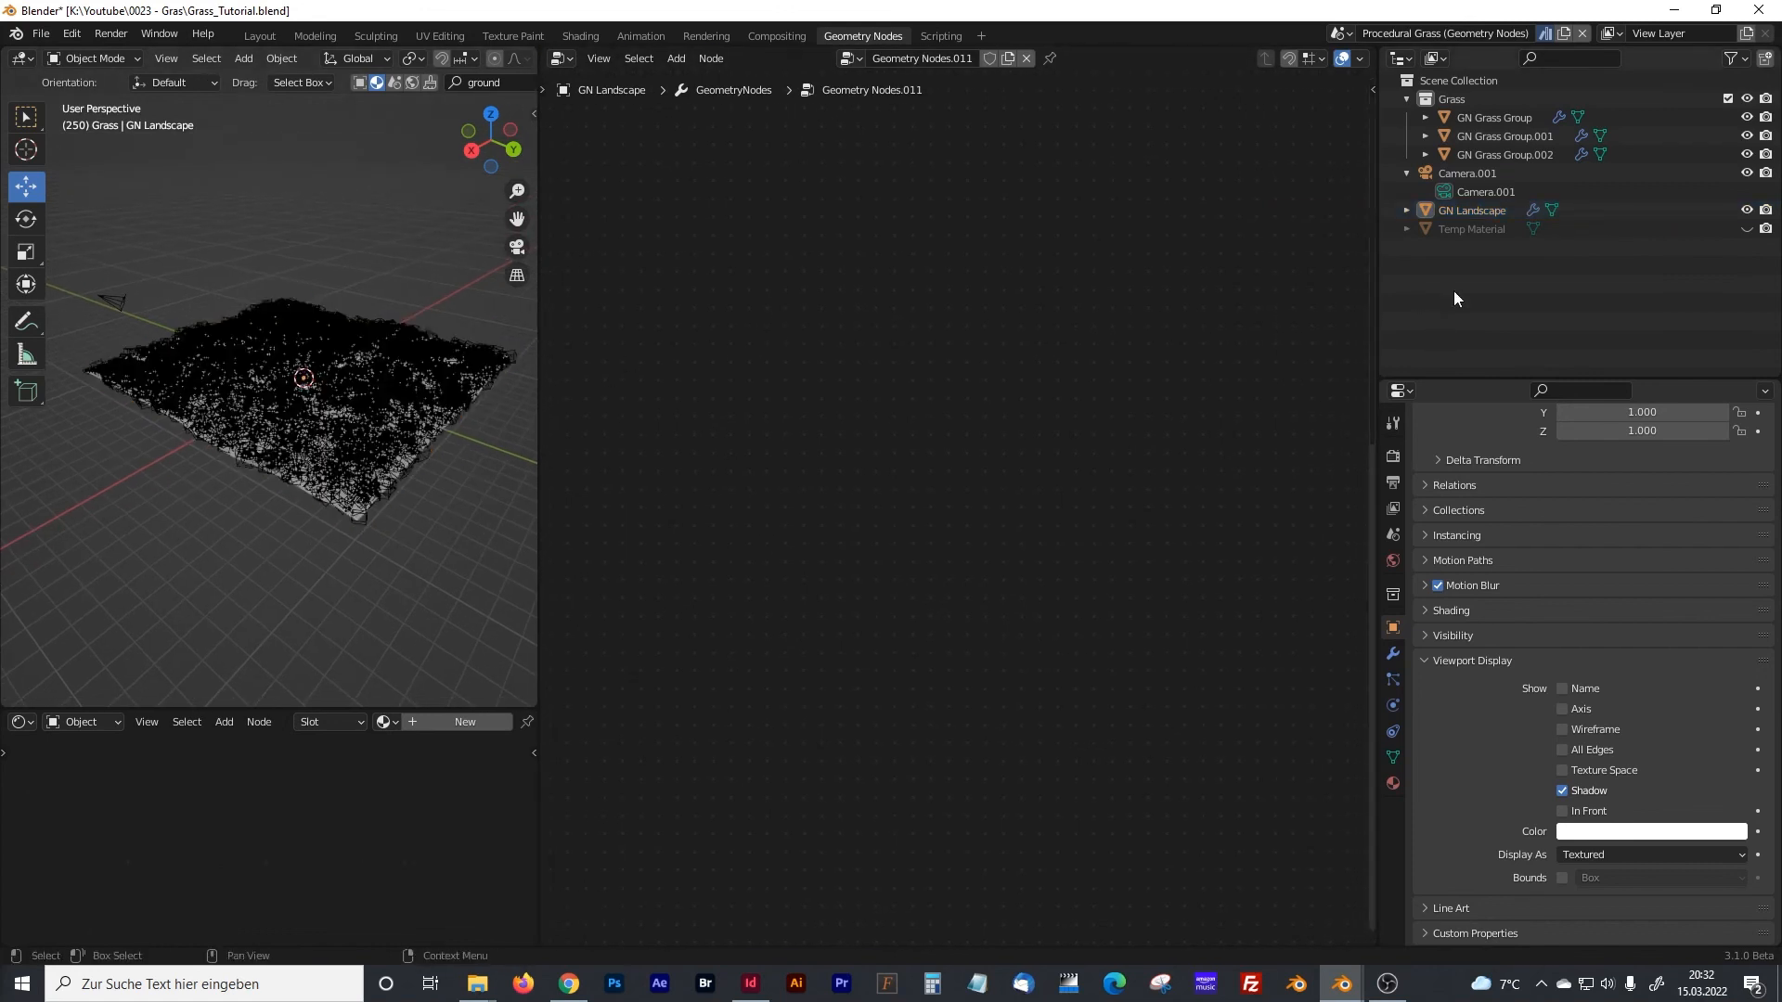
- Select GN Landscape and set the Density of its Distribute Points on Faces node to 50
{"action": "left_click", "coordinate": [434, 393]}
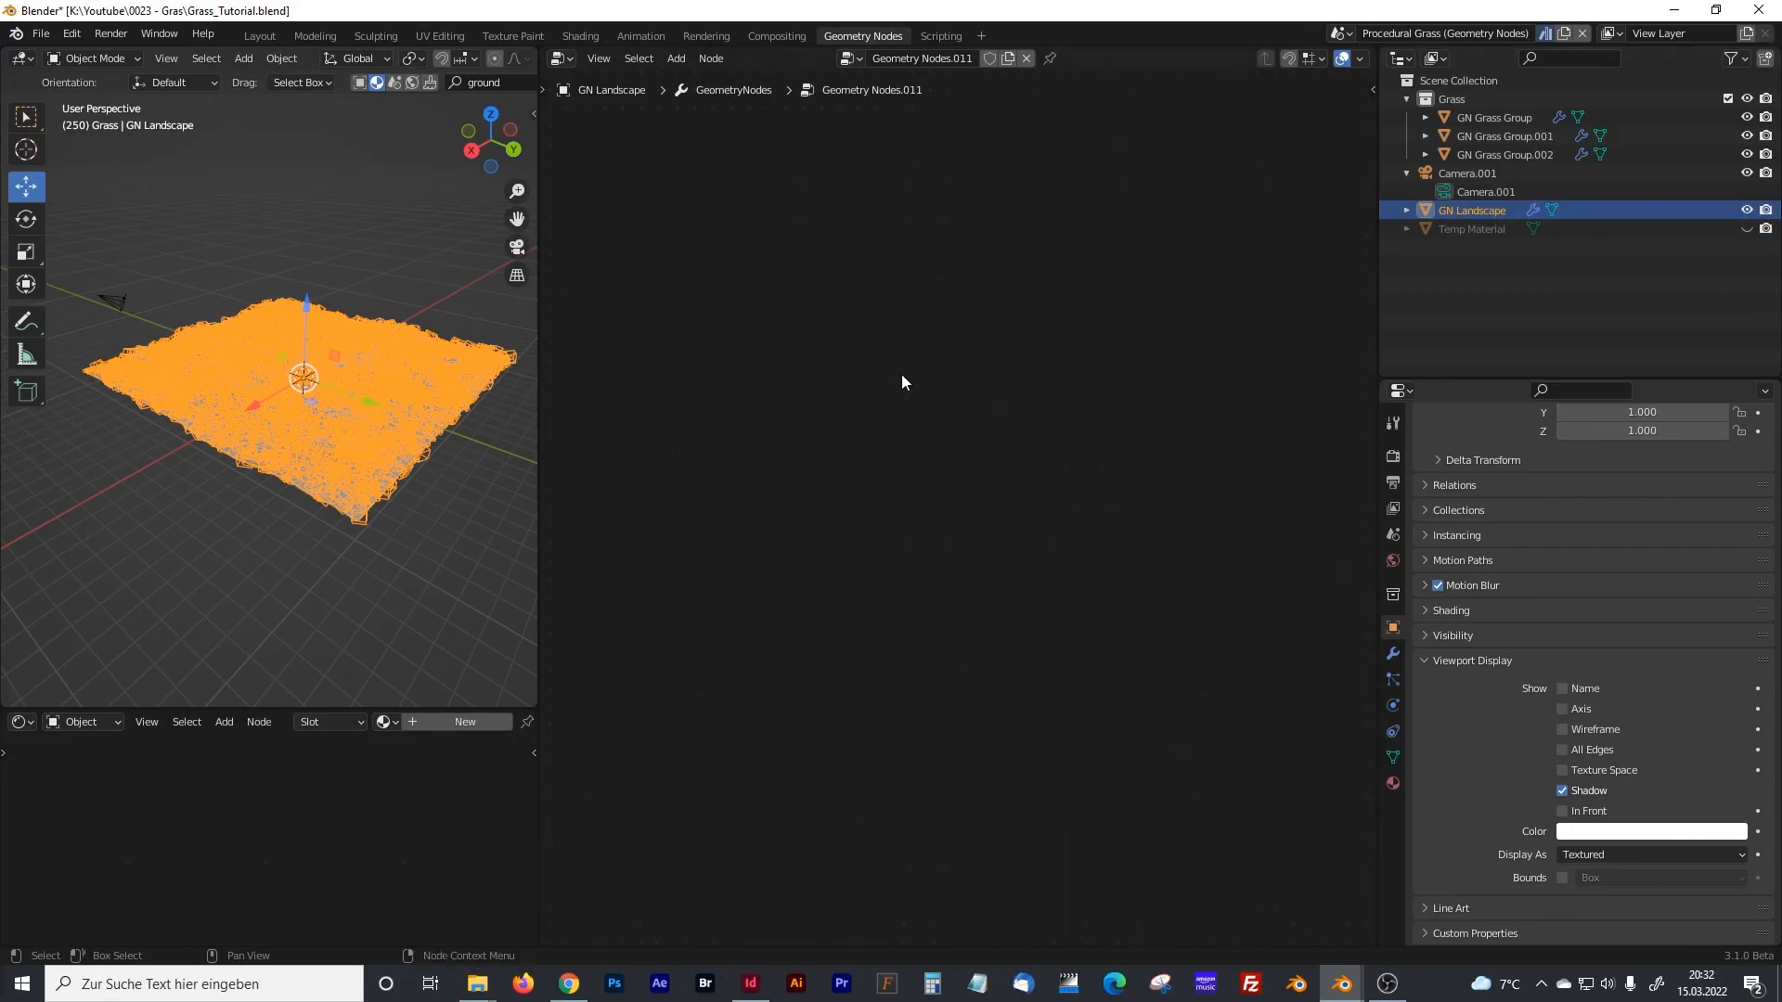
{"action": "key", "text": "Home"}
{"action": "scroll", "coordinate": [965, 433], "scroll_direction": "up", "scroll_amount": 5}
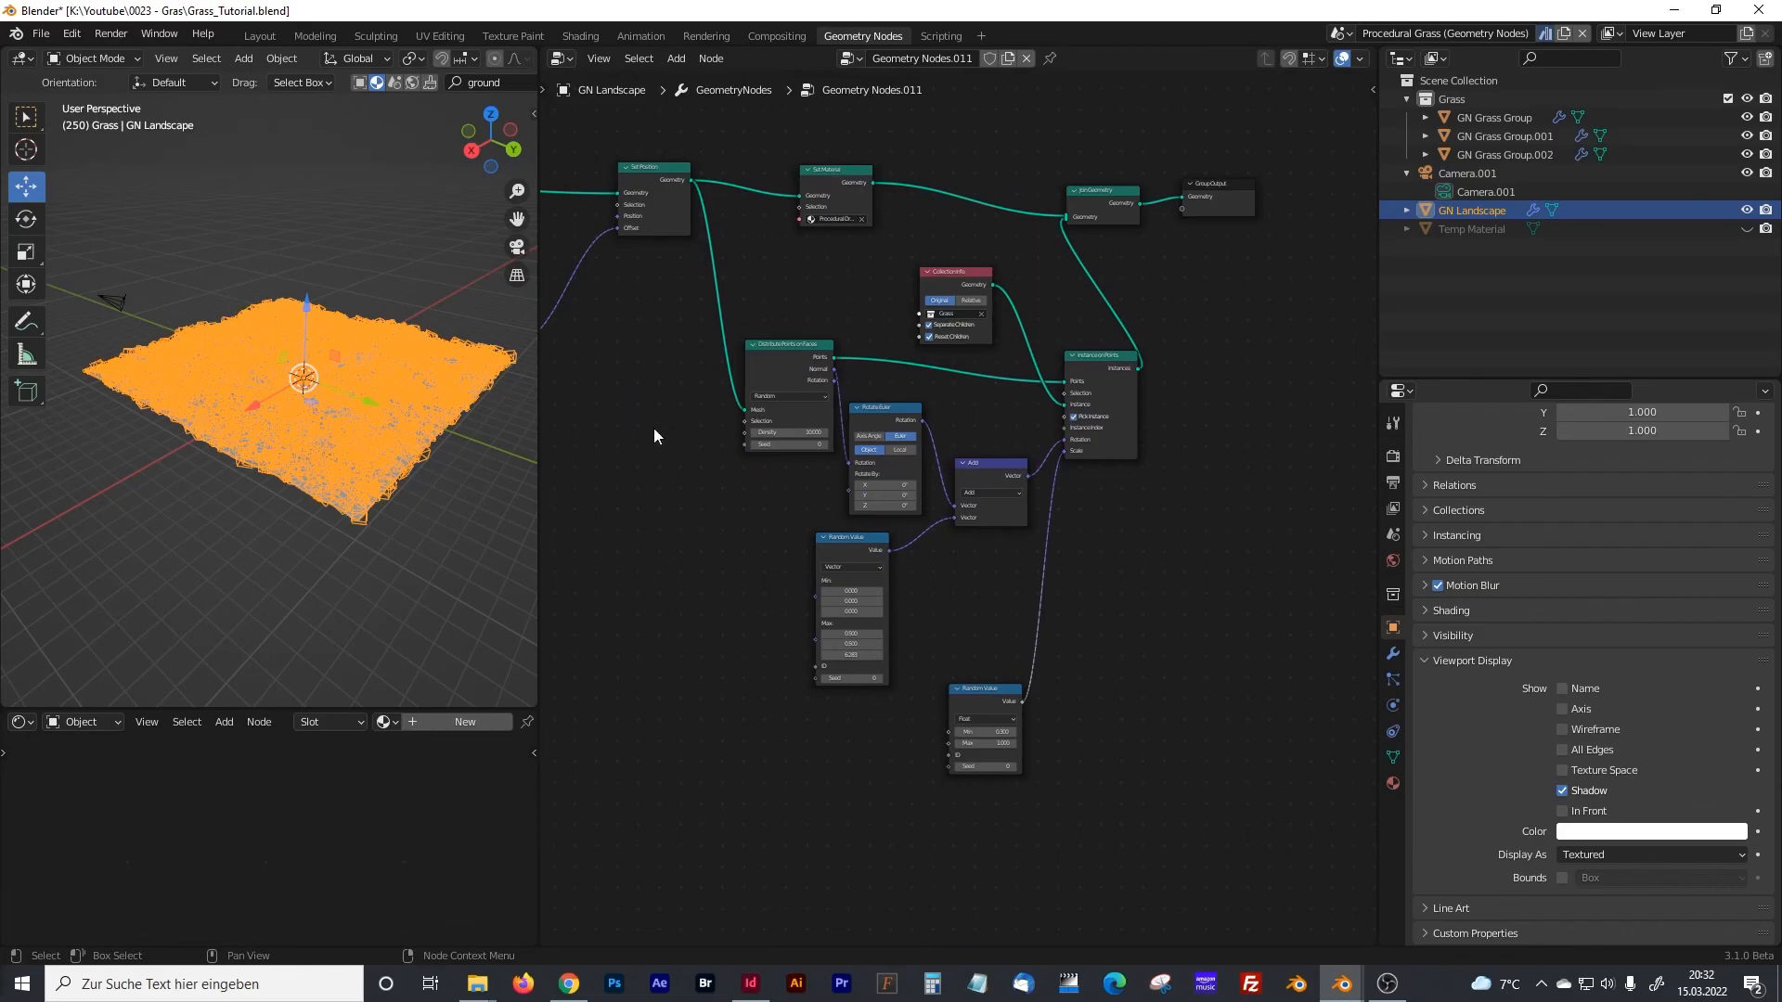
{"action": "scroll", "coordinate": [371, 391], "scroll_direction": "up", "scroll_amount": 5}
{"action": "middle_click_drag", "start_coordinate": [781, 310], "coordinate": [803, 360]}
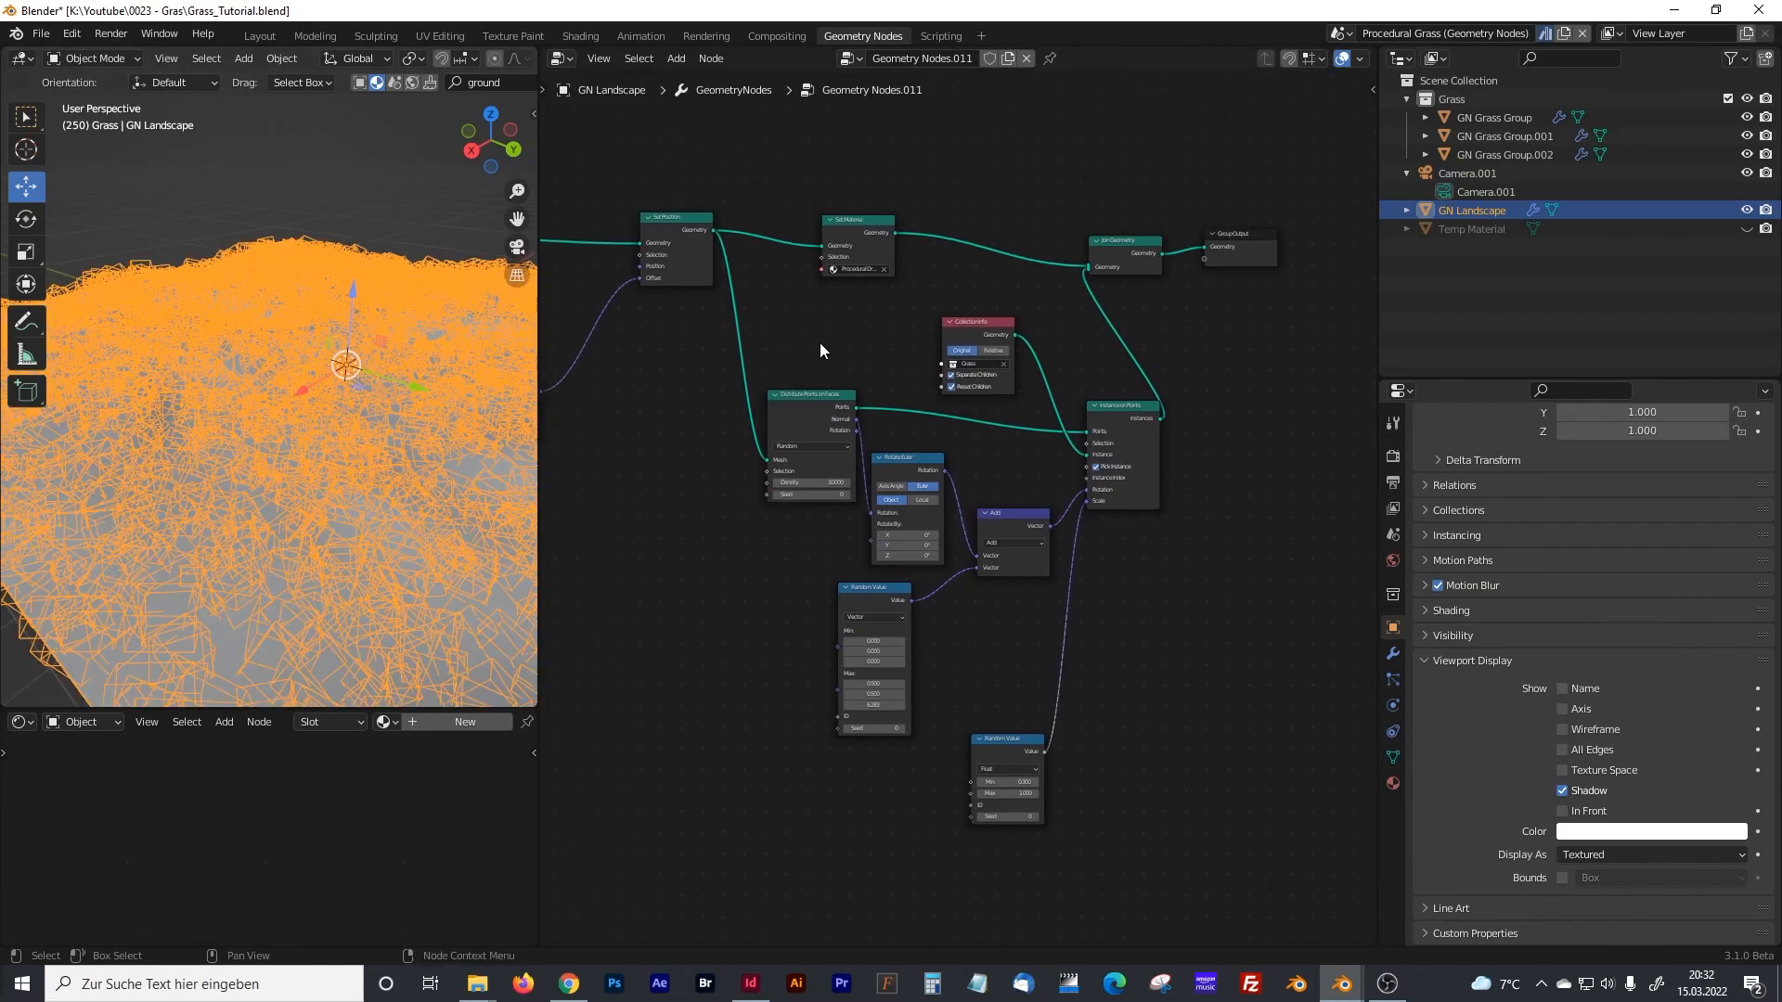
{"action": "scroll", "coordinate": [821, 336], "scroll_direction": "up", "scroll_amount": 2}
{"action": "scroll", "coordinate": [867, 456], "scroll_direction": "up", "scroll_amount": 1}
{"action": "left_click", "coordinate": [872, 442]}
{"action": "type", "text": "50"}
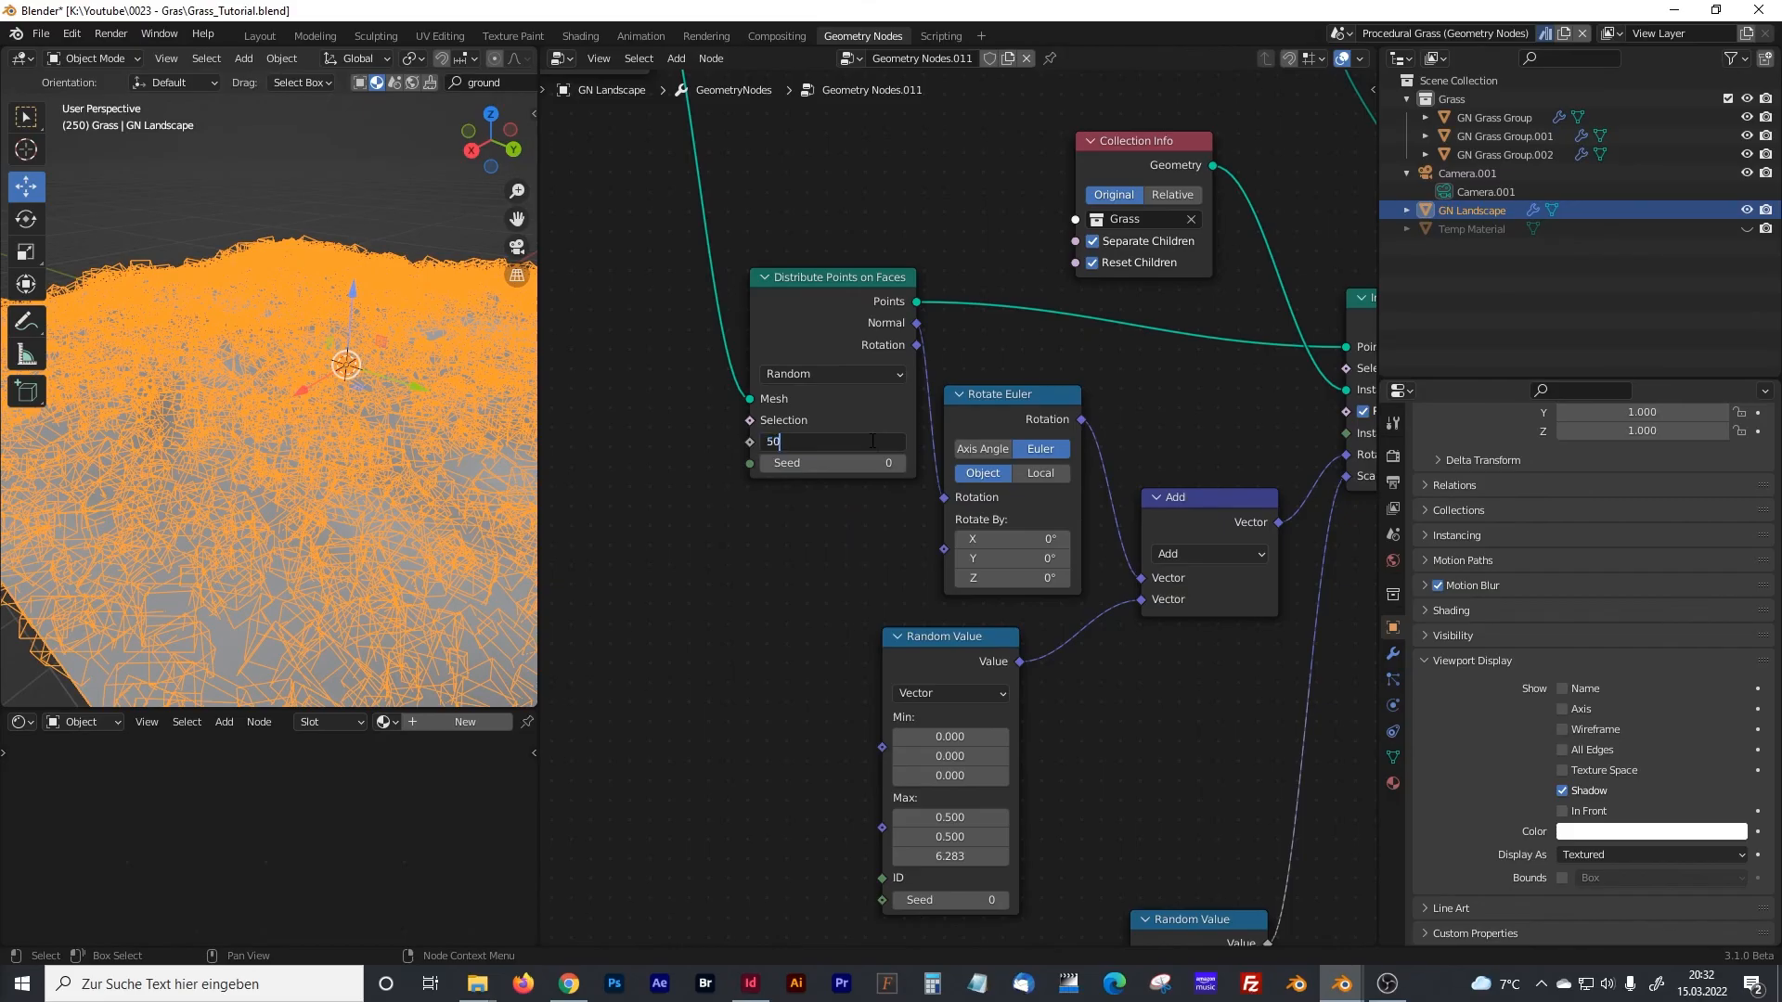
{"action": "key", "text": "Return"}
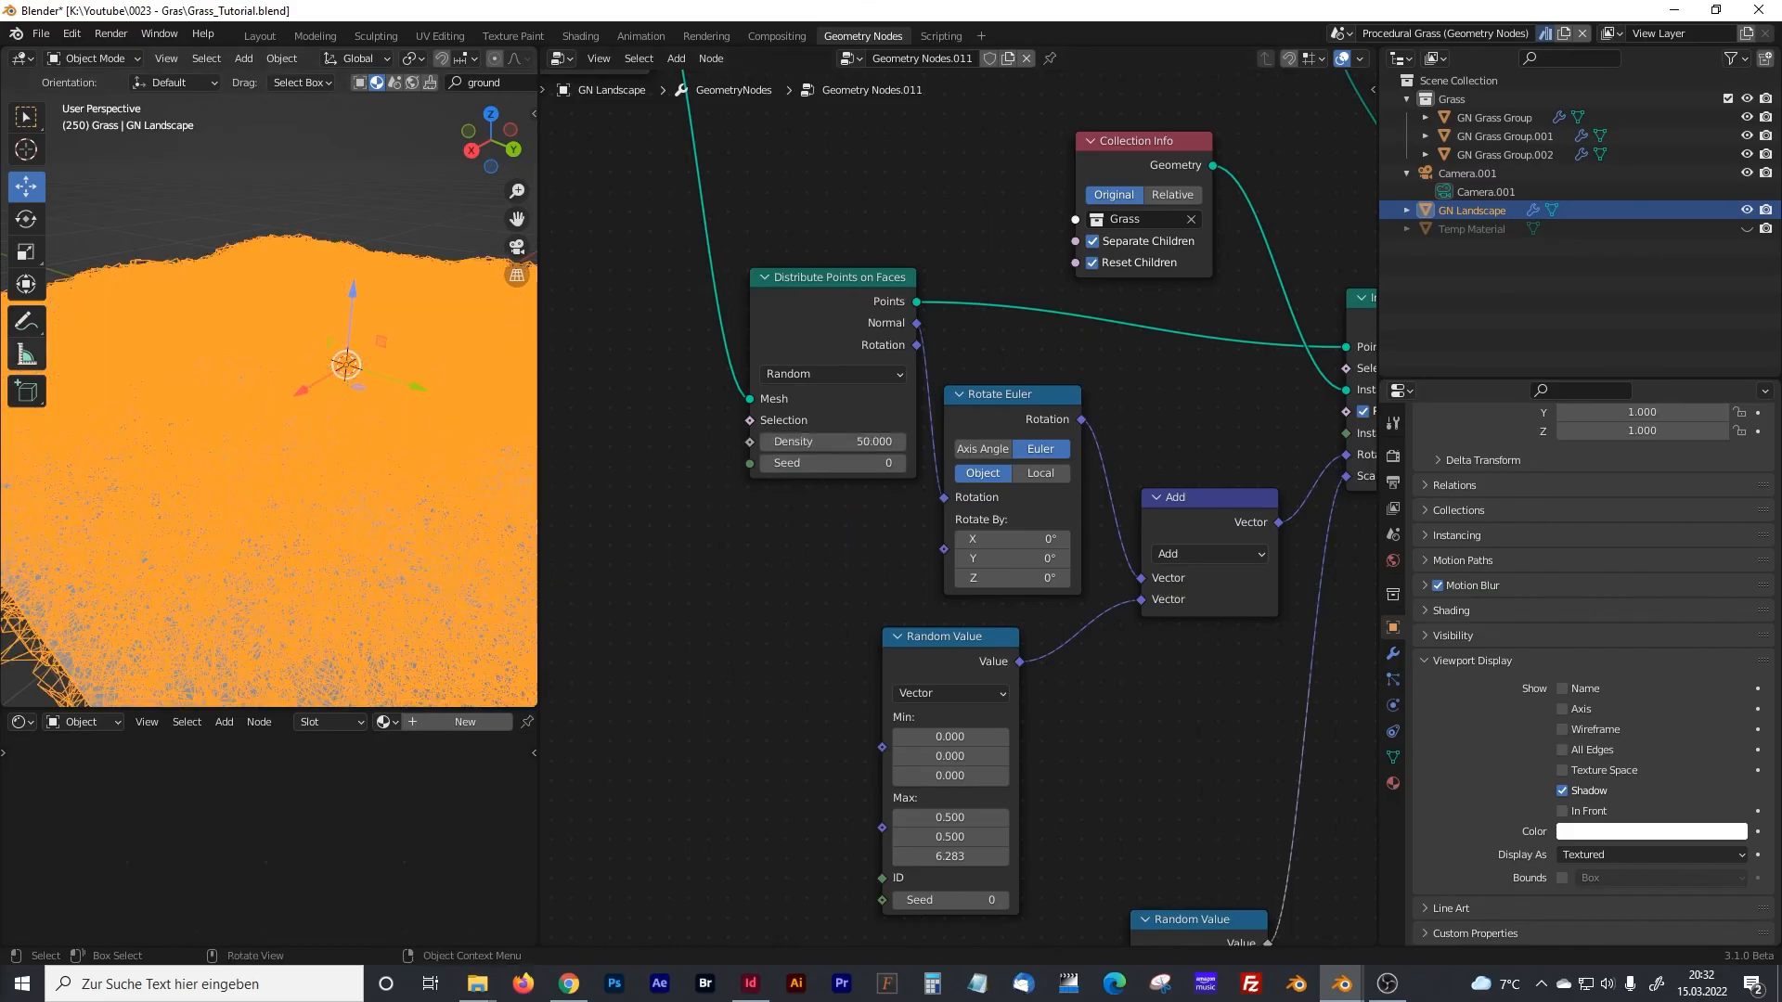
{"action": "middle_click_drag", "start_coordinate": [723, 553], "coordinate": [801, 560]}
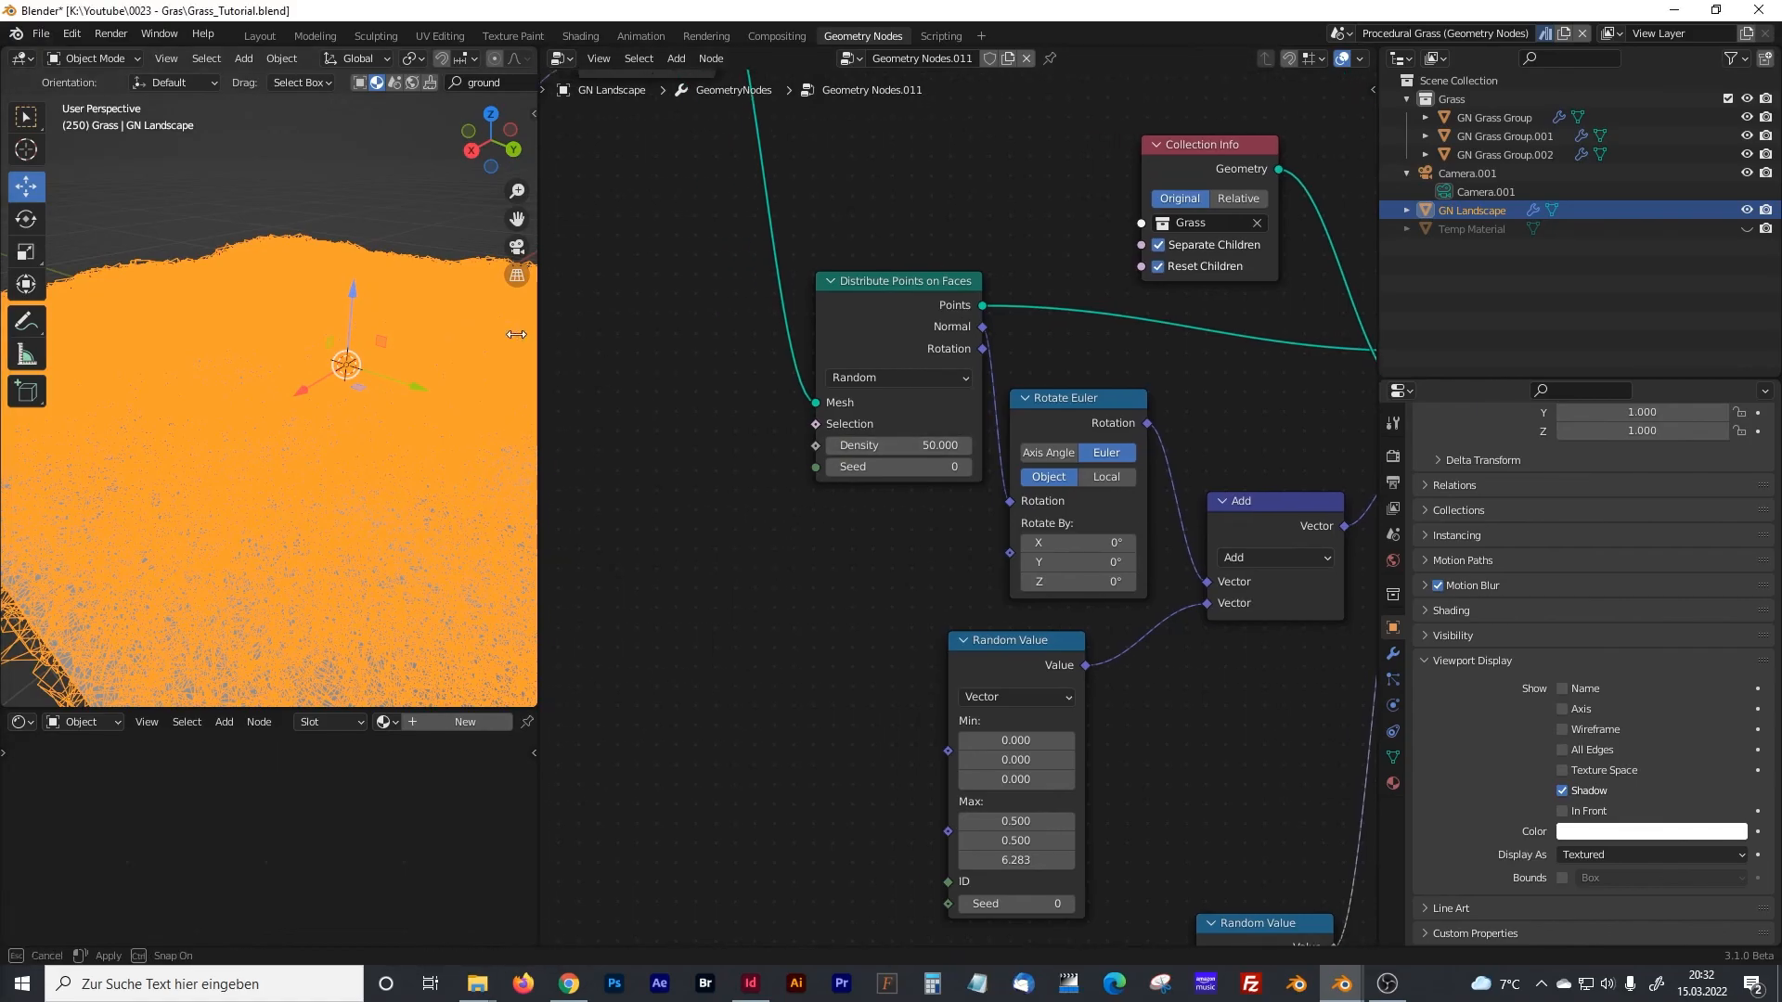
- Add a Noise Texture node in the free space before Distribute Points on Faces
{"action": "left_click_drag", "start_coordinate": [539, 348], "coordinate": [427, 360]}
{"action": "middle_click_drag", "start_coordinate": [541, 442], "coordinate": [733, 437]}
{"action": "left_click_drag", "start_coordinate": [424, 429], "coordinate": [523, 437]}
{"action": "middle_click_drag", "start_coordinate": [665, 504], "coordinate": [750, 469]}
{"action": "key", "text": "shift+a"}
{"action": "type", "text": "noi"}
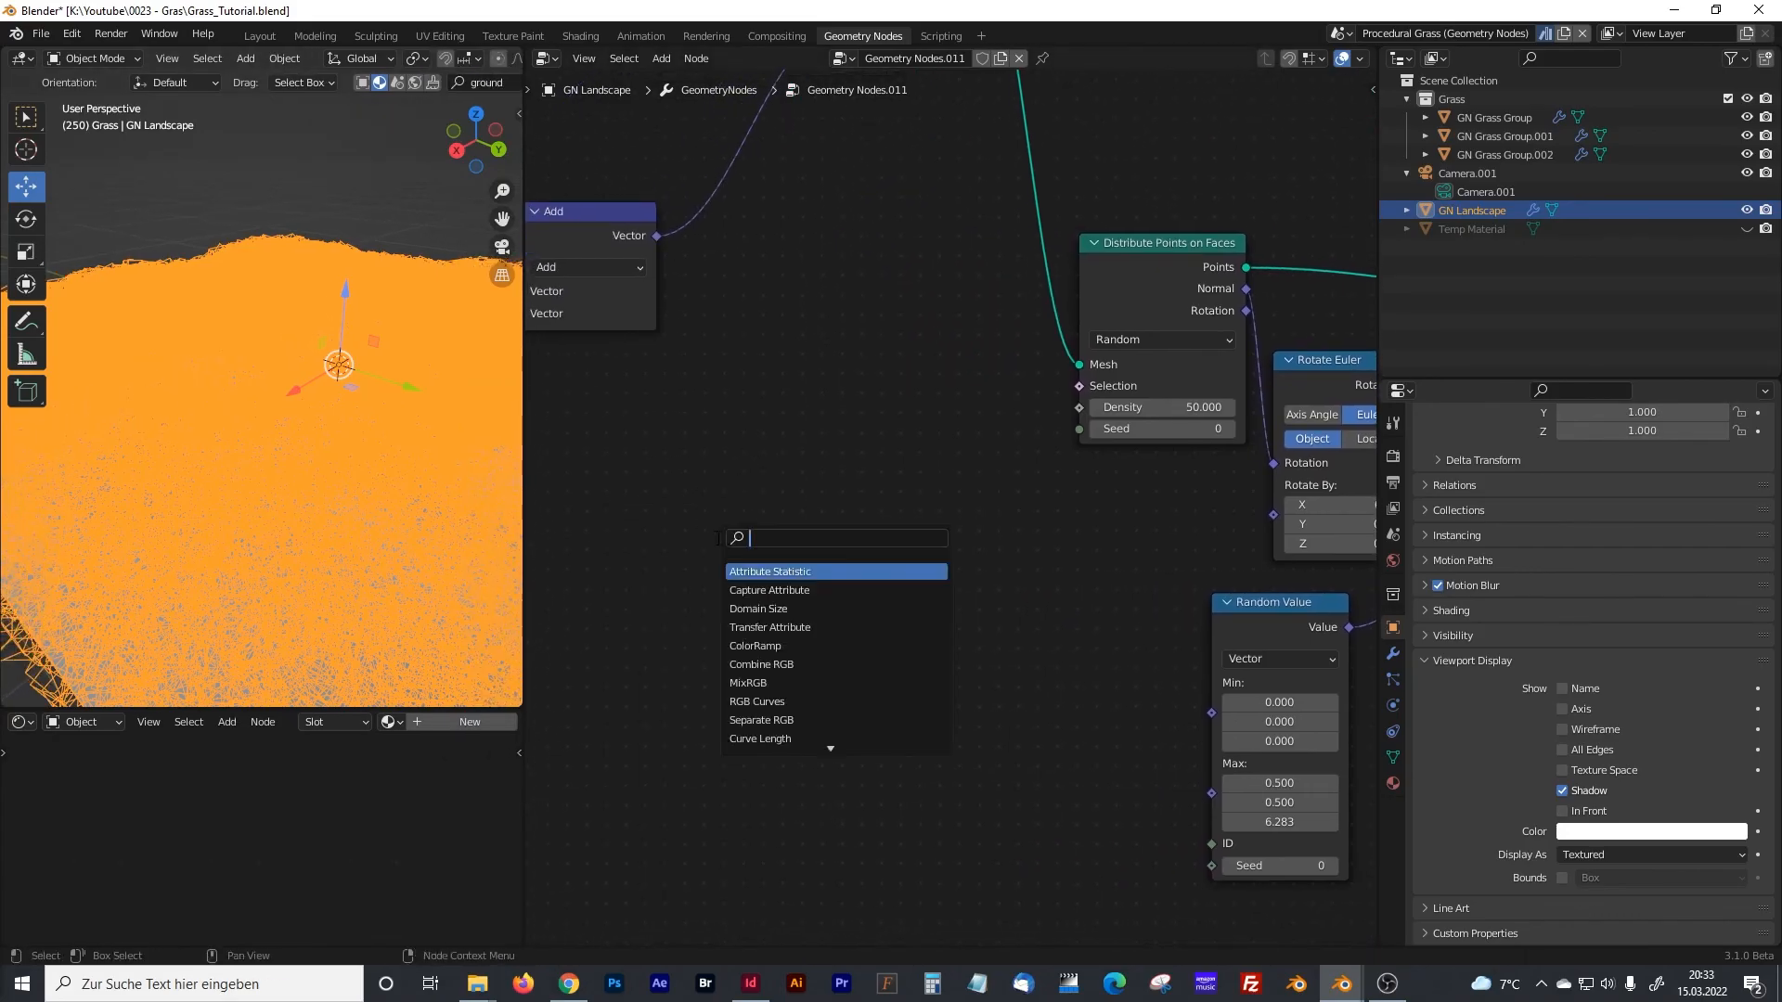
{"action": "type", "text": "se"}
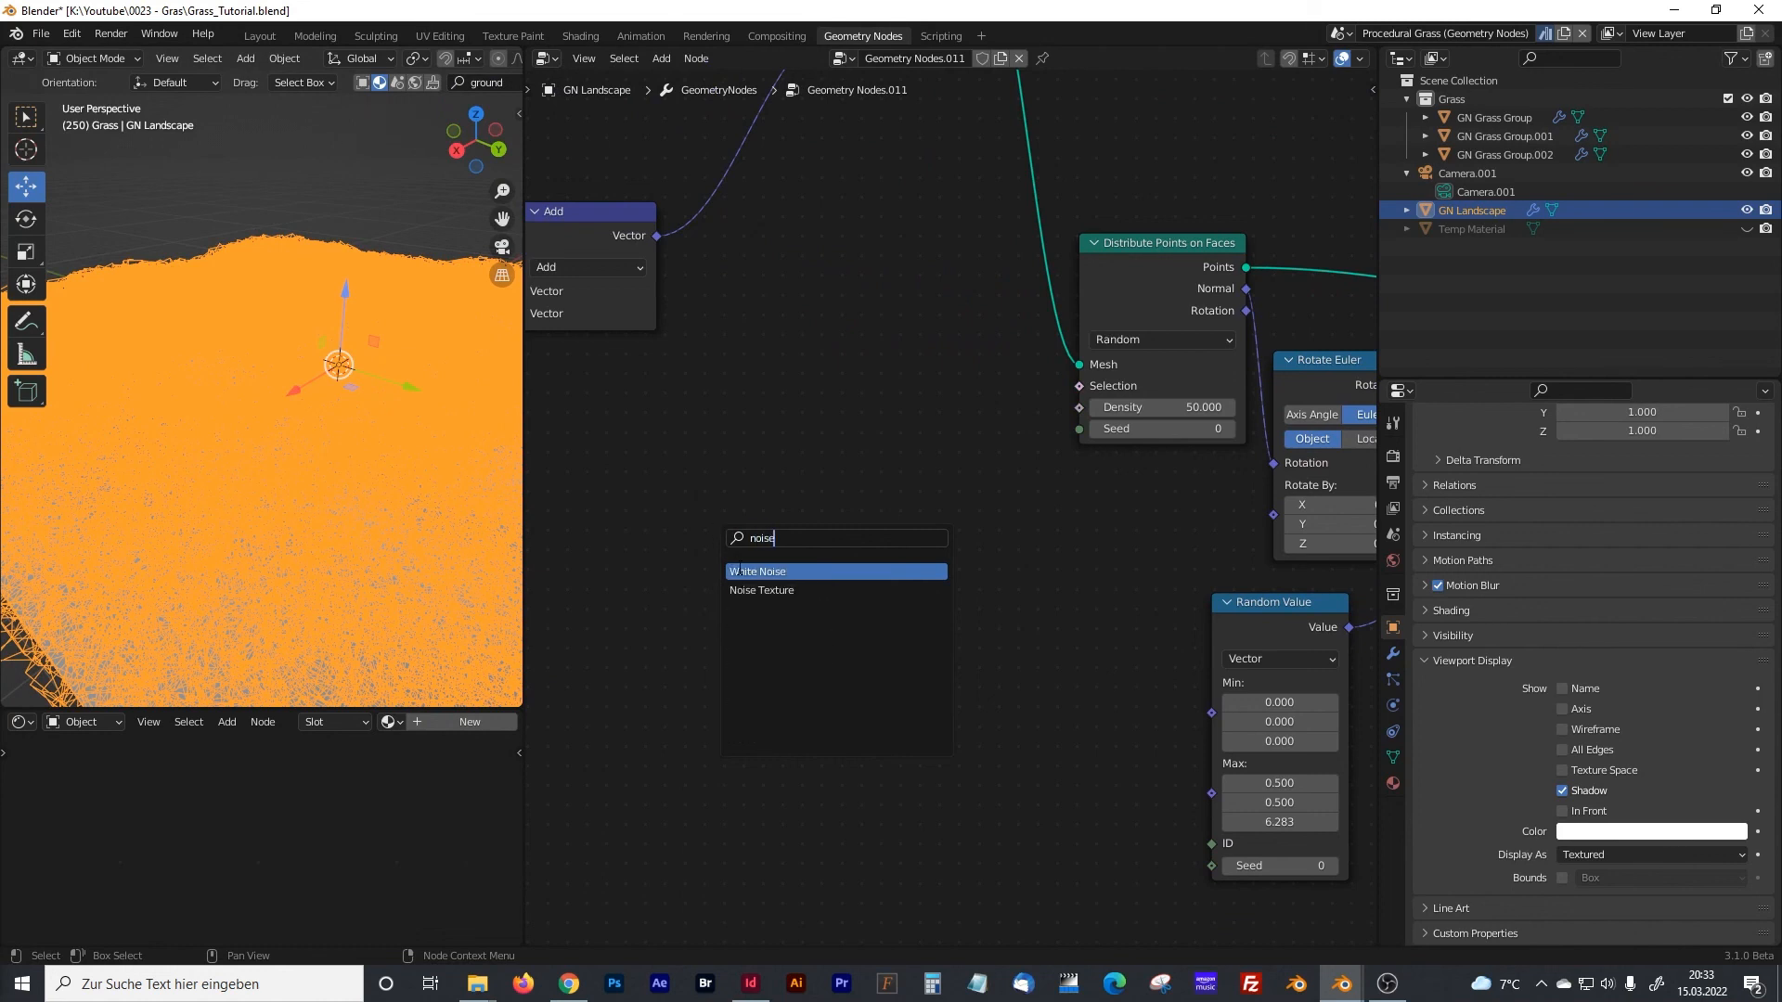
{"action": "left_click", "coordinate": [743, 591]}
{"action": "left_click", "coordinate": [798, 546]}
- Add a ColorRamp fed by the Noise Texture's Fac and connect its Color to the Selection of Distribute Points on Faces
{"action": "key", "text": "shift+a"}
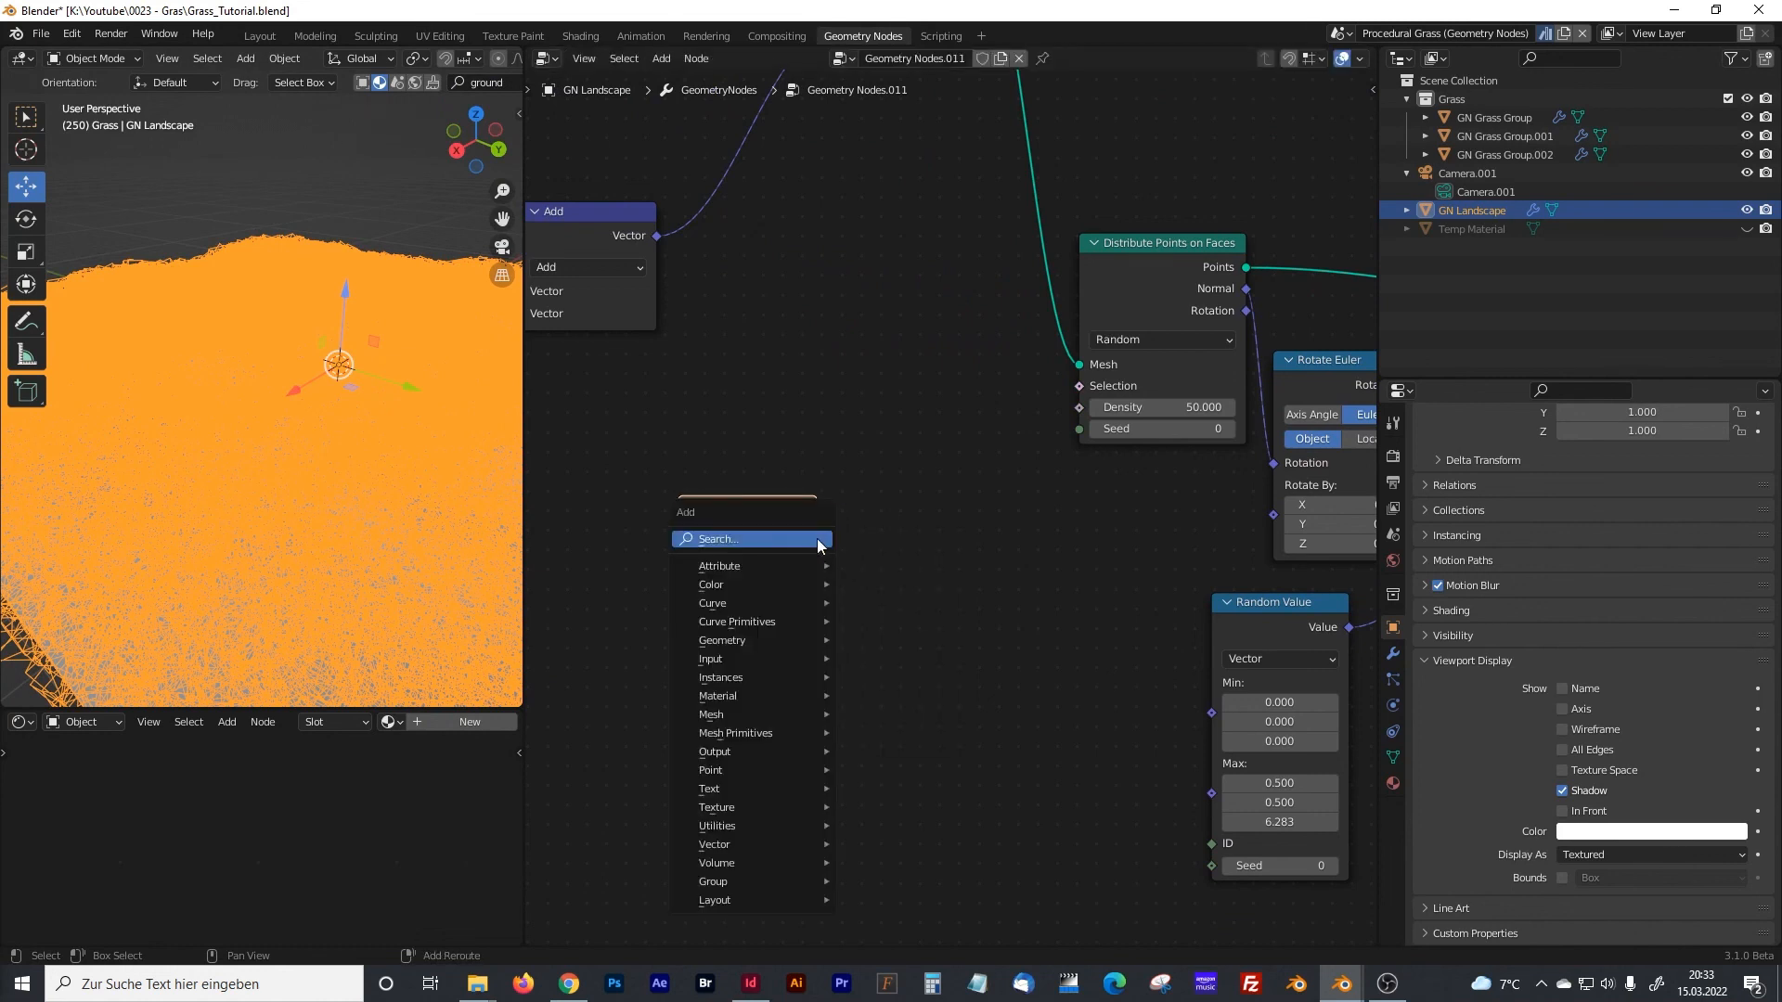
{"action": "type", "text": "color"}
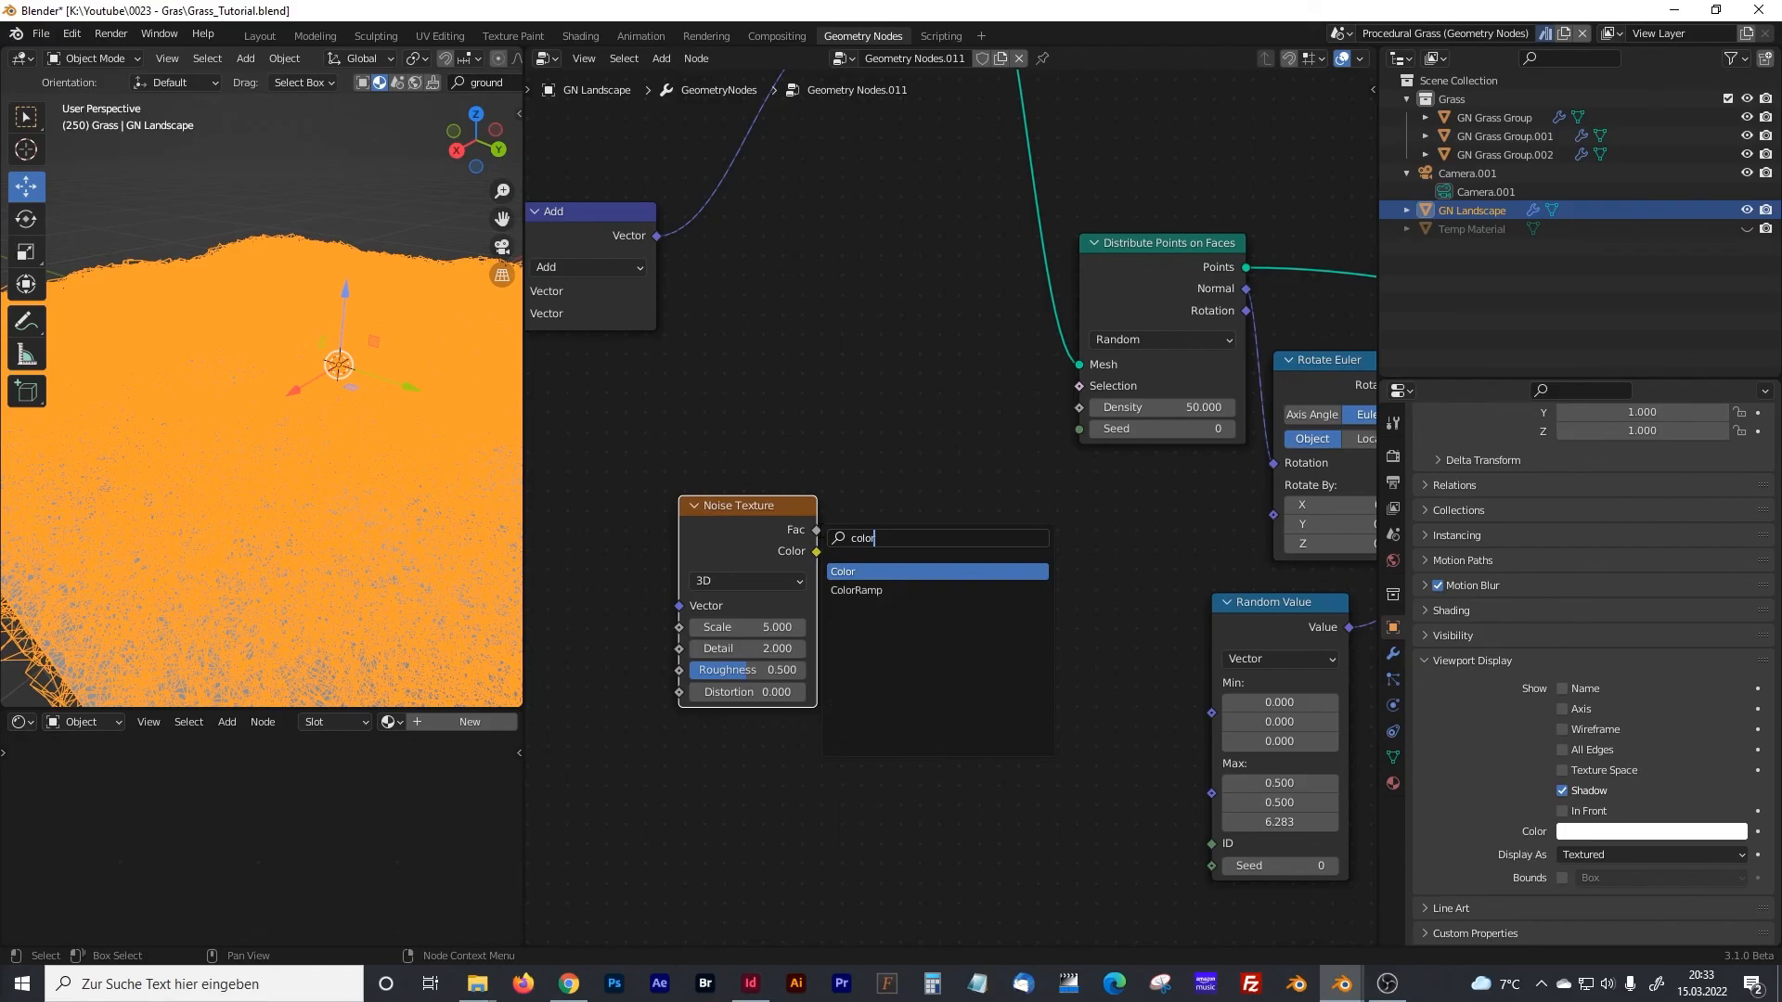
{"action": "left_click", "coordinate": [861, 590]}
{"action": "left_click", "coordinate": [893, 550]}
{"action": "left_click_drag", "start_coordinate": [806, 517], "coordinate": [850, 689]}
{"action": "left_click_drag", "start_coordinate": [1043, 506], "coordinate": [1071, 386]}
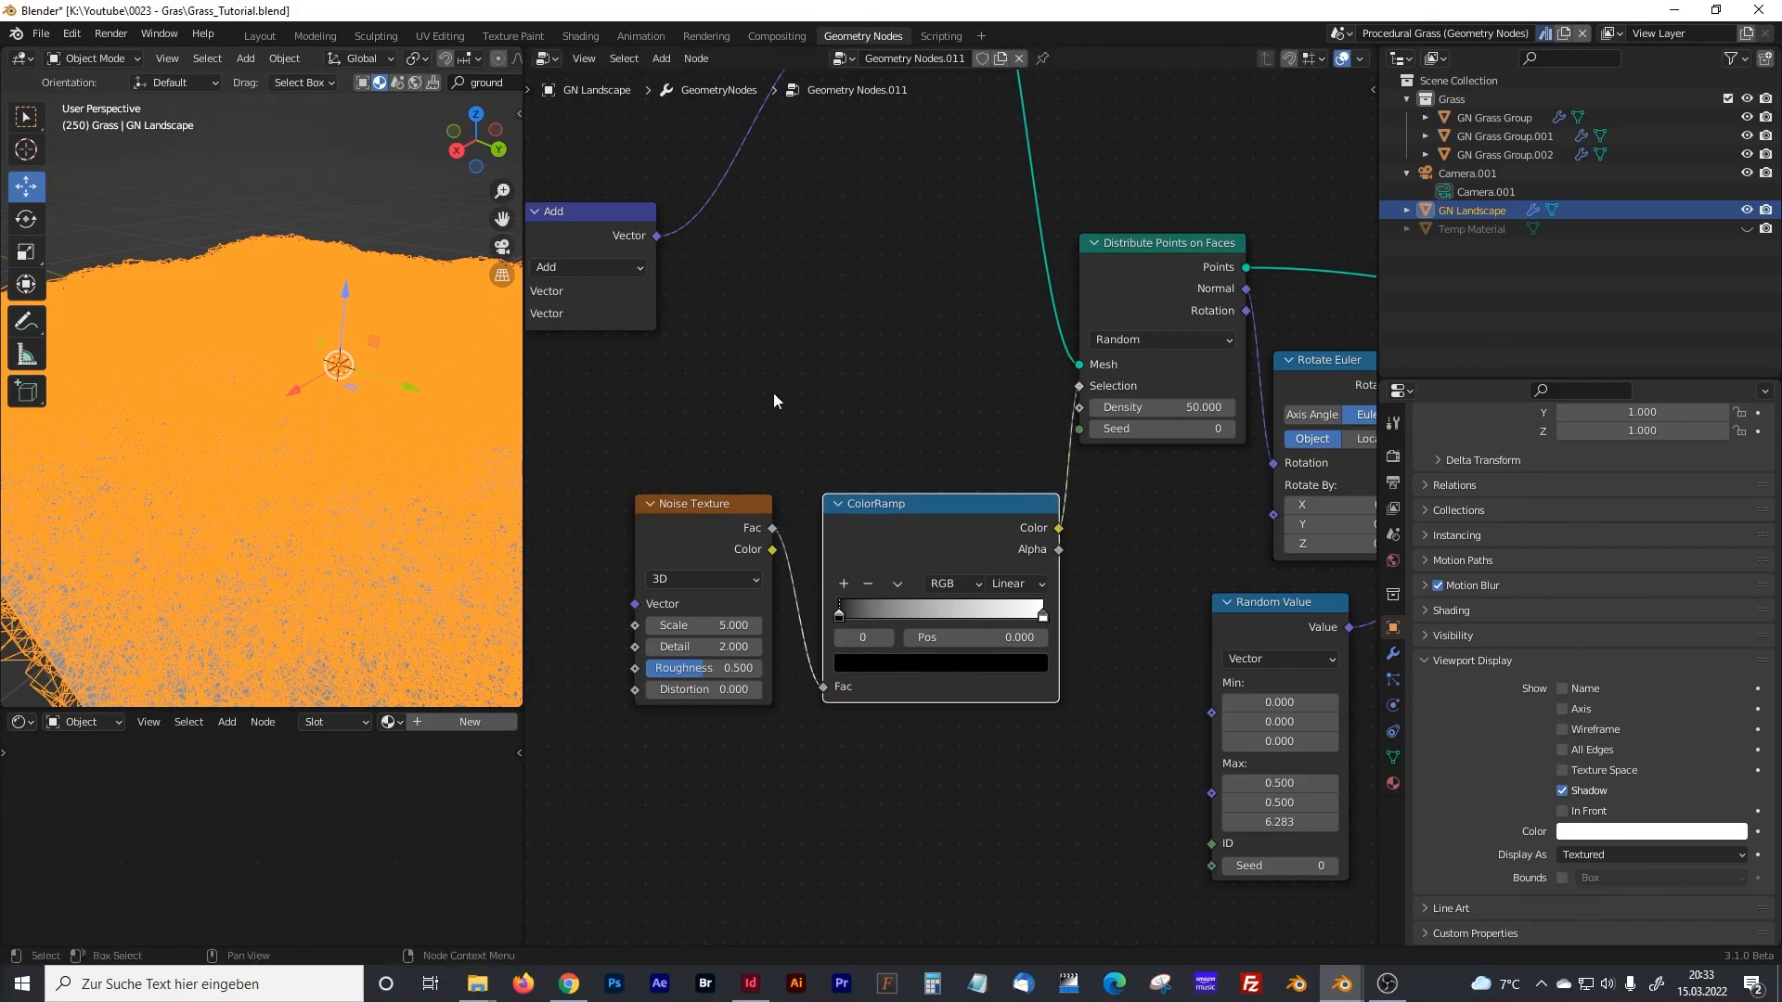
- Set the Noise Texture's Scale to 1.5 and move the ColorRamp's black stop to position 0.423, checking the grass coverage
{"action": "left_click_drag", "start_coordinate": [527, 409], "coordinate": [809, 409]}
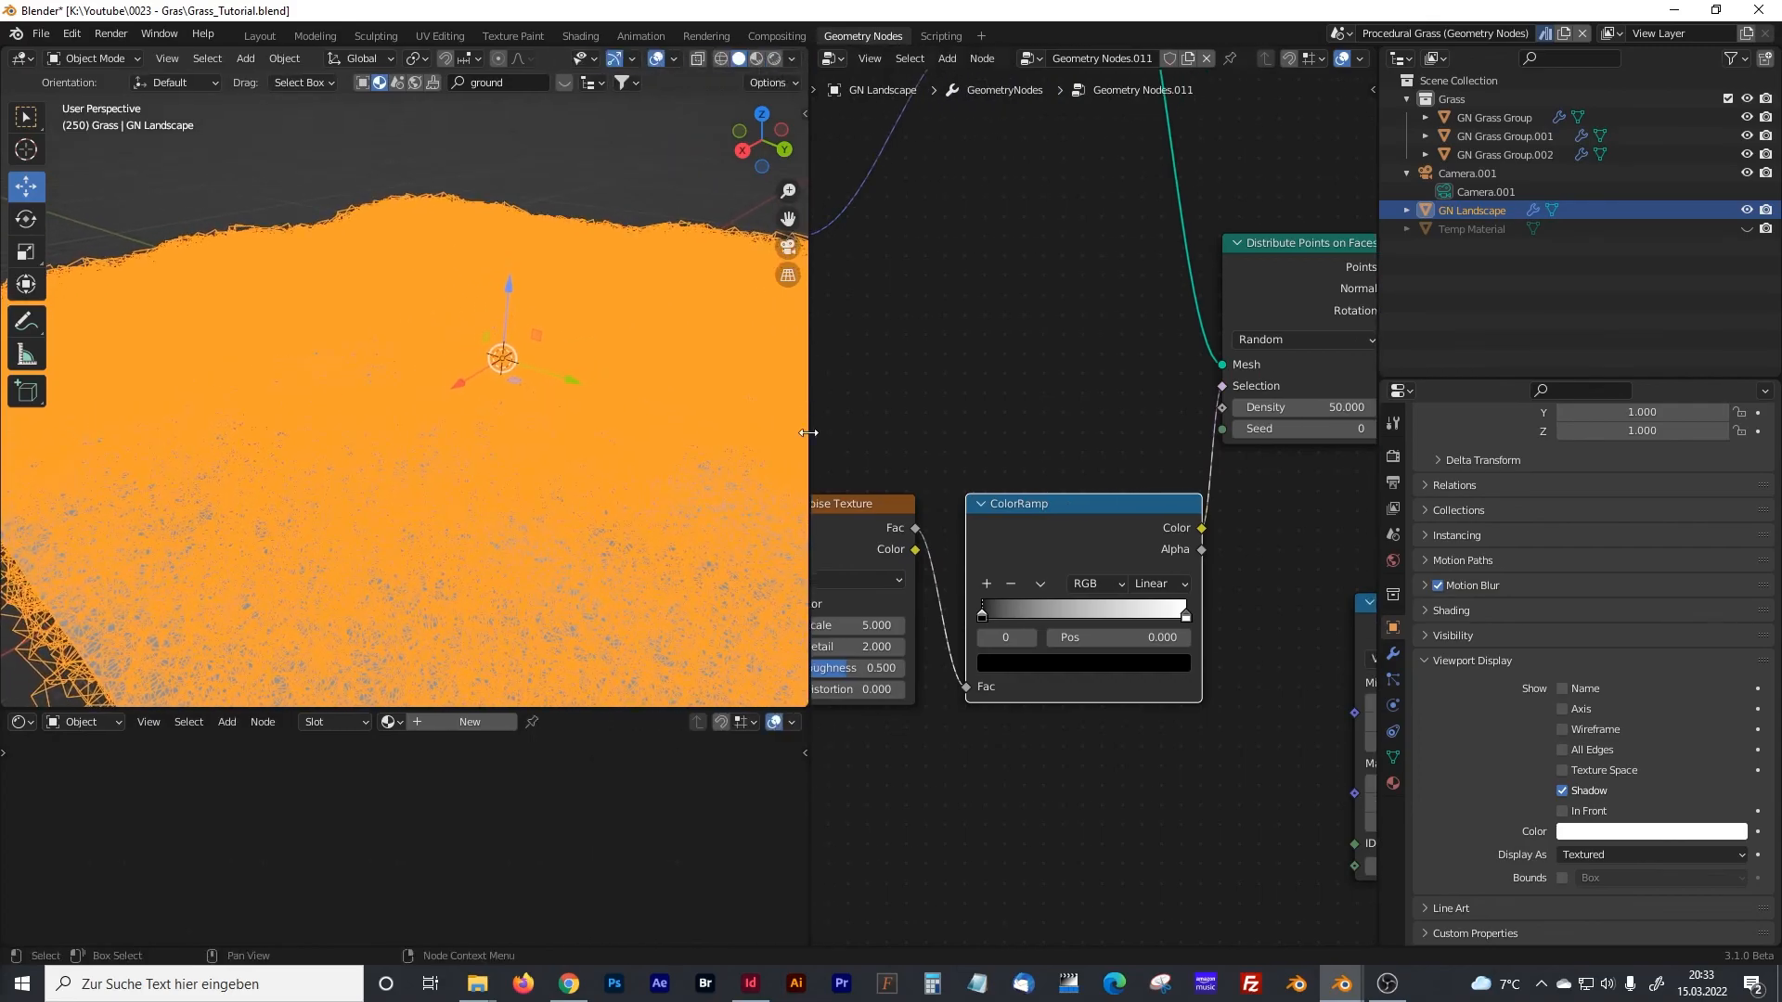
{"action": "middle_click_drag", "start_coordinate": [953, 442], "coordinate": [1117, 462]}
{"action": "scroll", "coordinate": [590, 464], "scroll_direction": "down", "scroll_amount": 4}
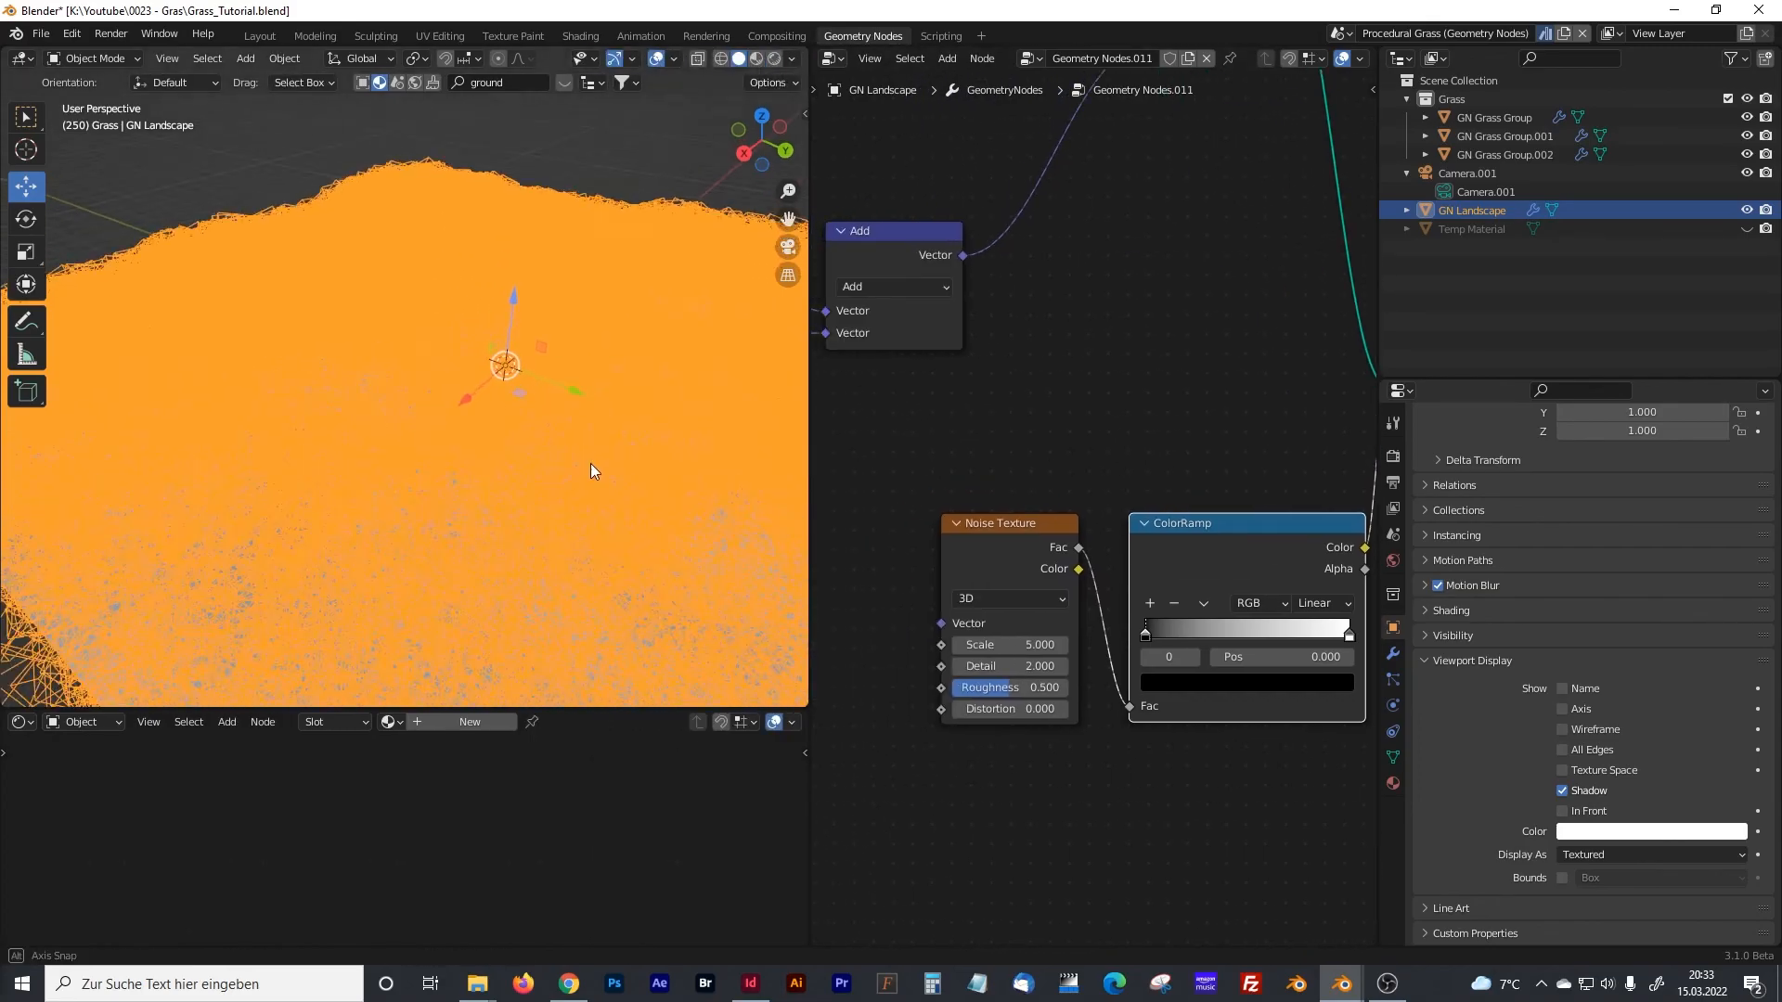
{"action": "scroll", "coordinate": [593, 483], "scroll_direction": "down", "scroll_amount": 2}
{"action": "left_click", "coordinate": [609, 167]}
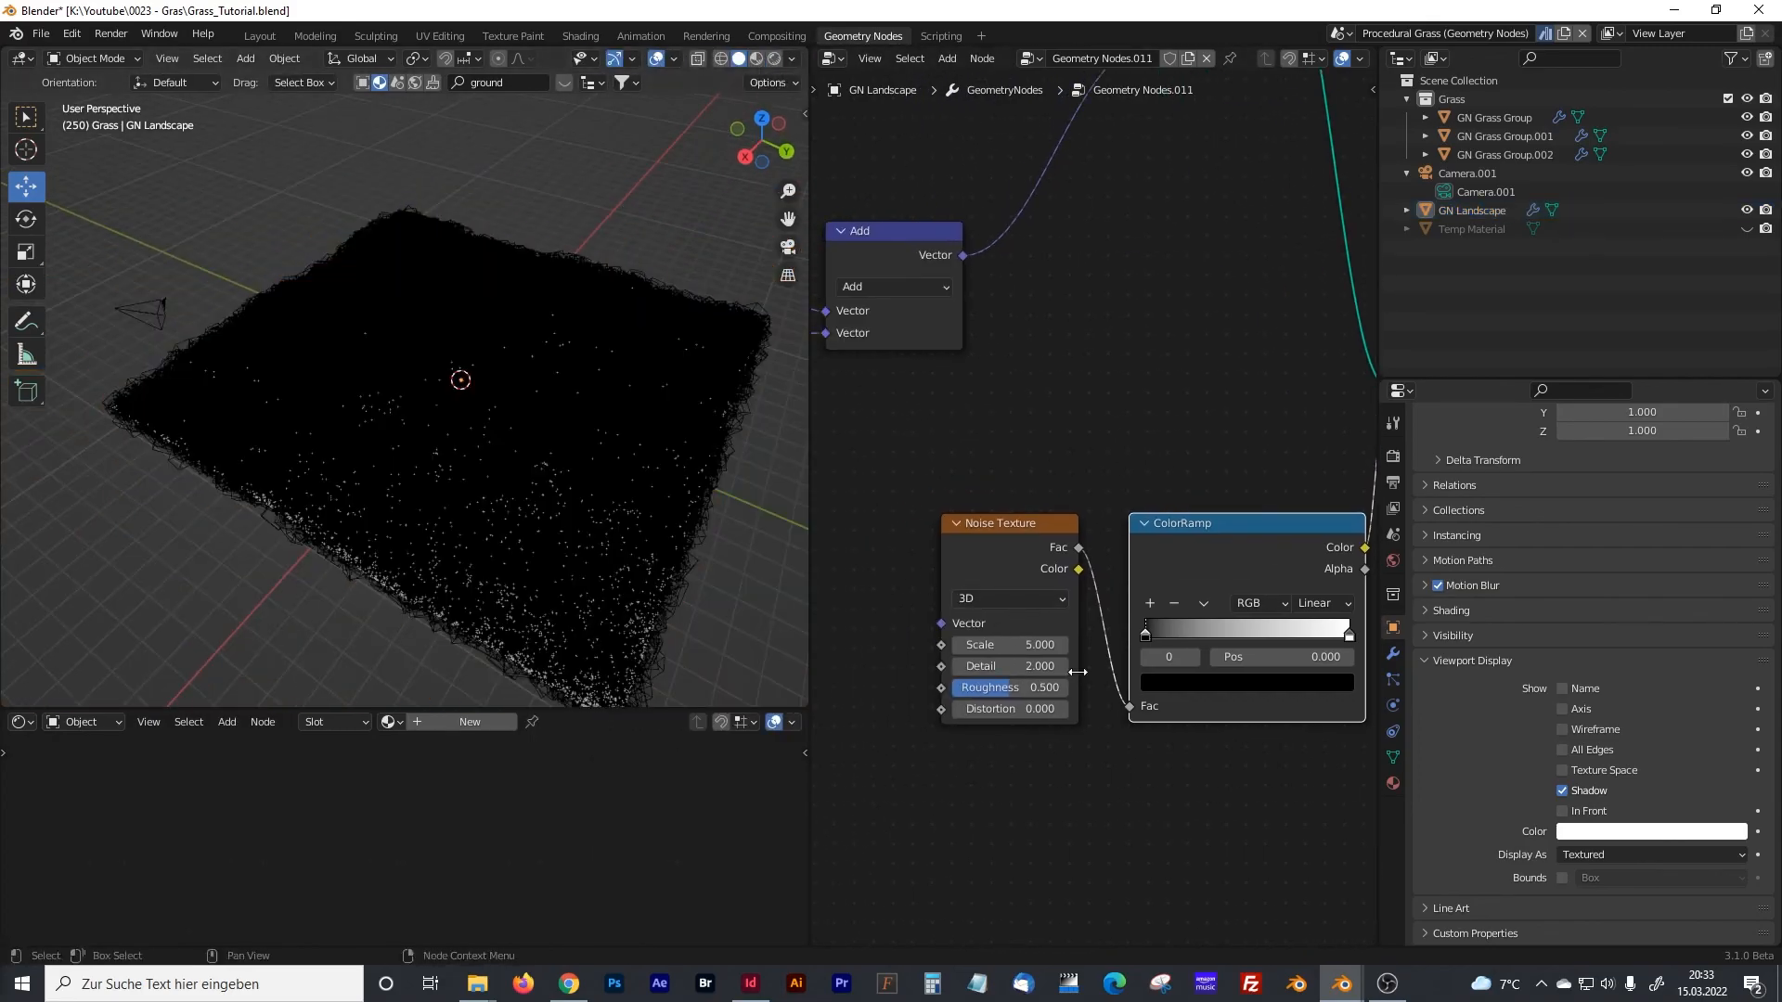
{"action": "left_click_drag", "start_coordinate": [1157, 632], "coordinate": [1266, 626]}
{"action": "middle_click_drag", "start_coordinate": [770, 488], "coordinate": [706, 520]}
{"action": "mouse_move", "coordinate": [1036, 641]}
{"action": "left_mouse_down"}
{"action": "mouse_move", "coordinate": [972, 641]}
{"action": "mouse_move", "coordinate": [1056, 641]}
{"action": "left_mouse_up"}
{"action": "left_click_drag", "start_coordinate": [1257, 636], "coordinate": [1230, 634]}
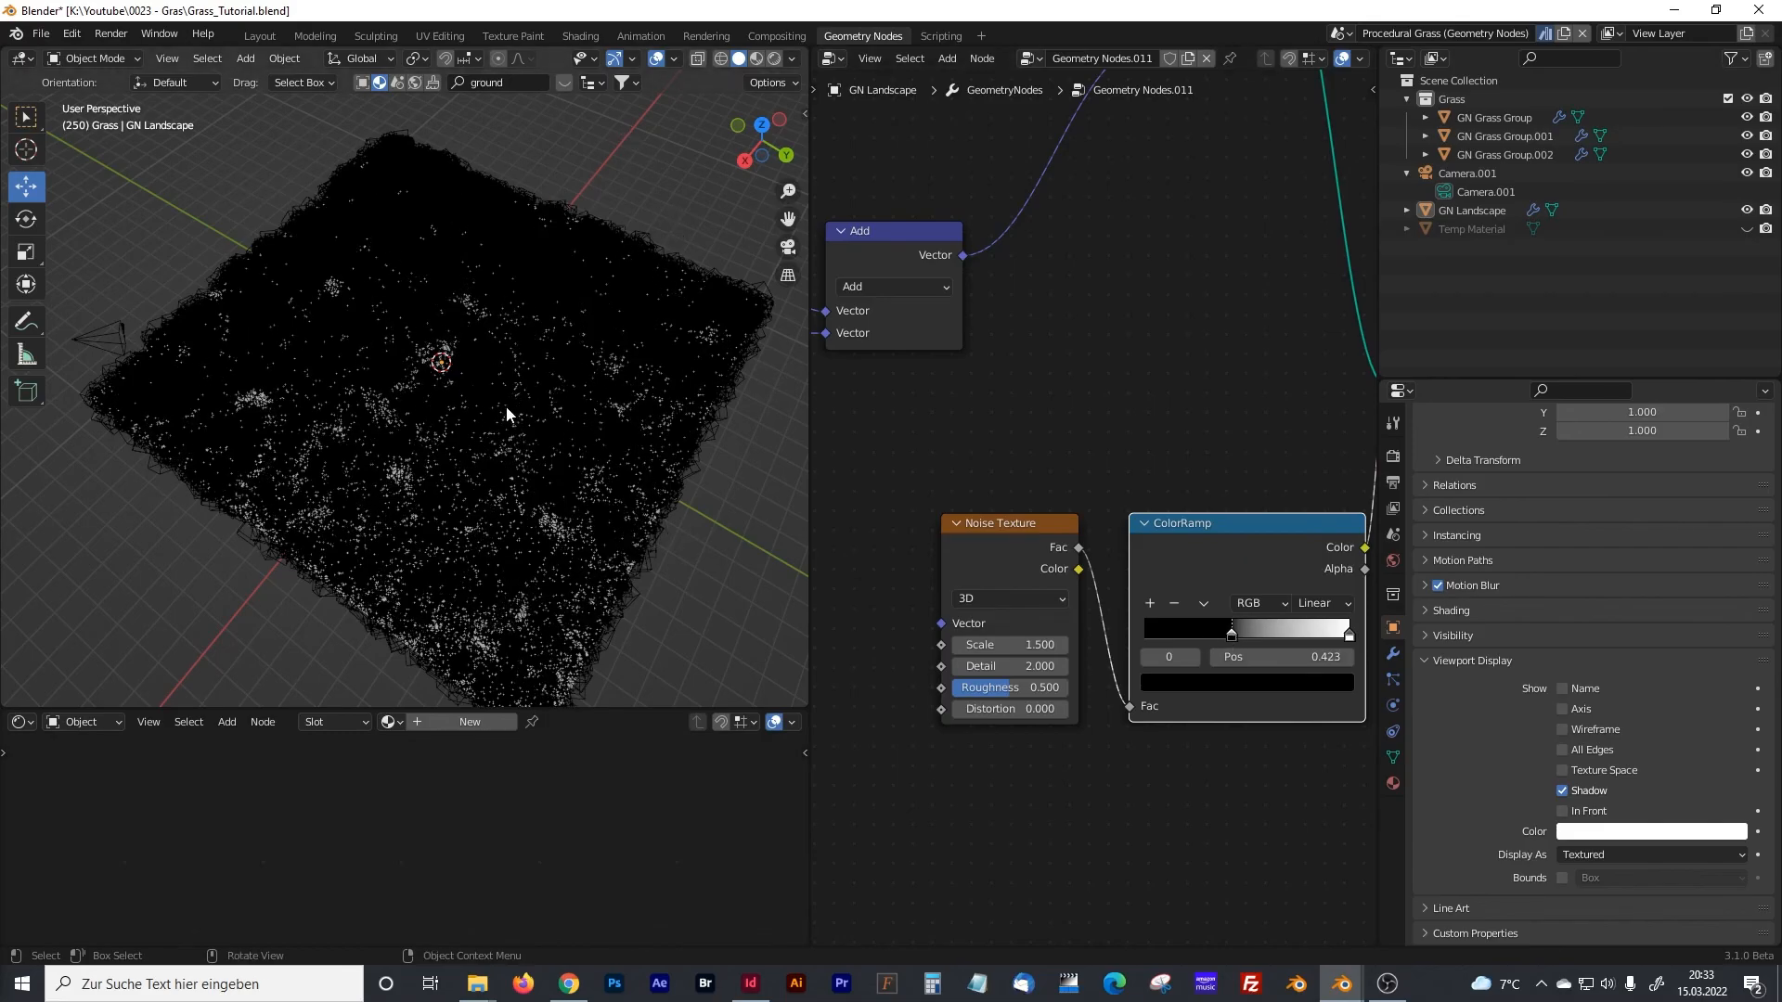
- Switch the viewport to rendered shading and examine the grass distribution over the landscape from several angles
{"action": "scroll", "coordinate": [504, 407], "scroll_direction": "up", "scroll_amount": 5}
{"action": "scroll", "coordinate": [503, 369], "scroll_direction": "down", "scroll_amount": 3}
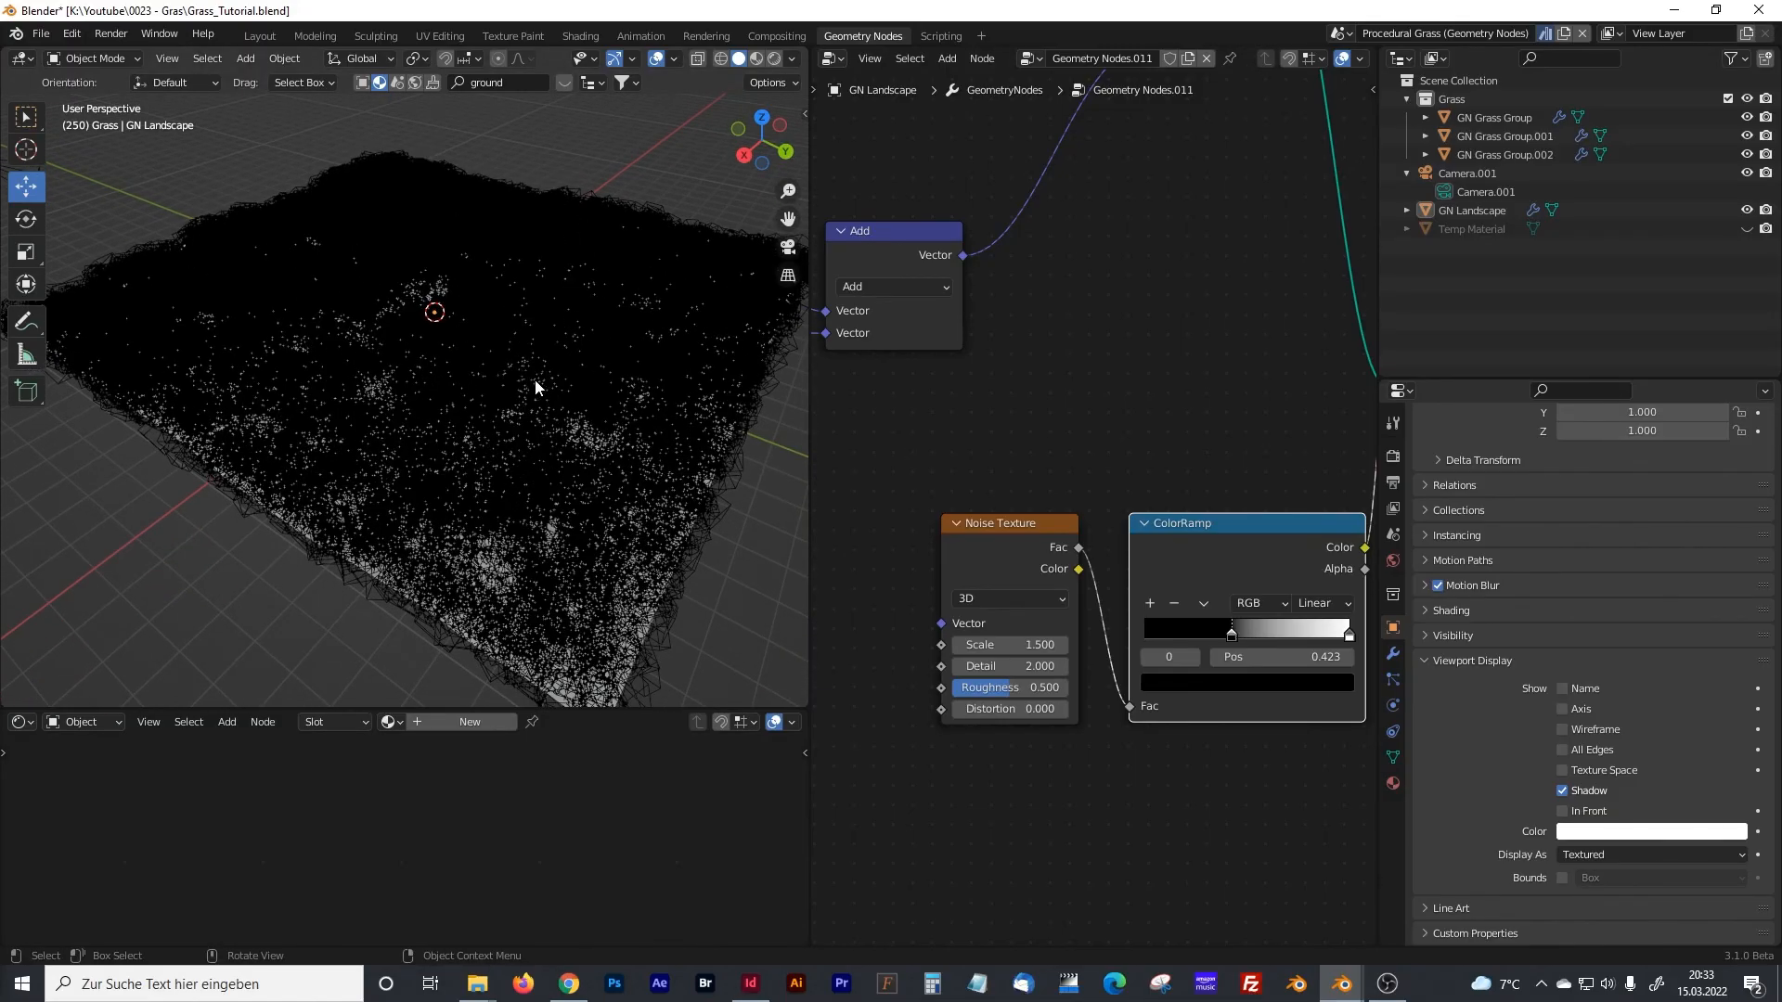
{"action": "left_click", "coordinate": [776, 57]}
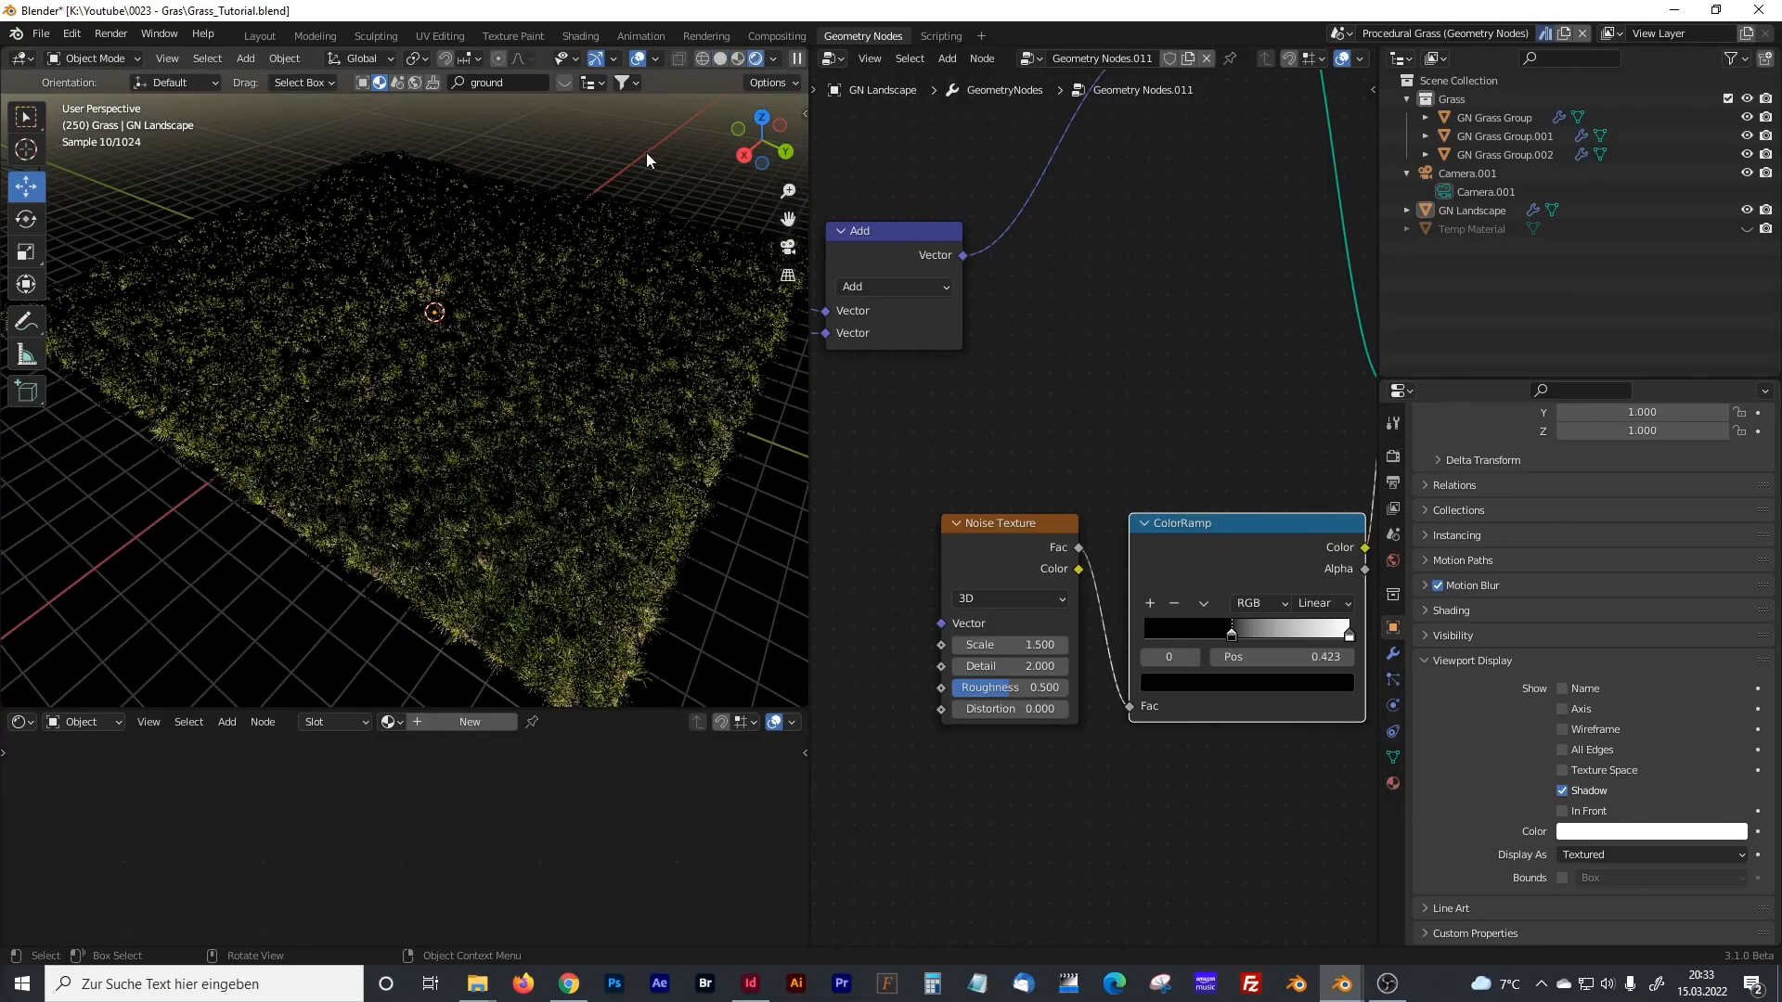
{"action": "scroll", "coordinate": [451, 399], "scroll_direction": "up", "scroll_amount": 4}
{"action": "scroll", "coordinate": [451, 399], "scroll_direction": "down", "scroll_amount": 5}
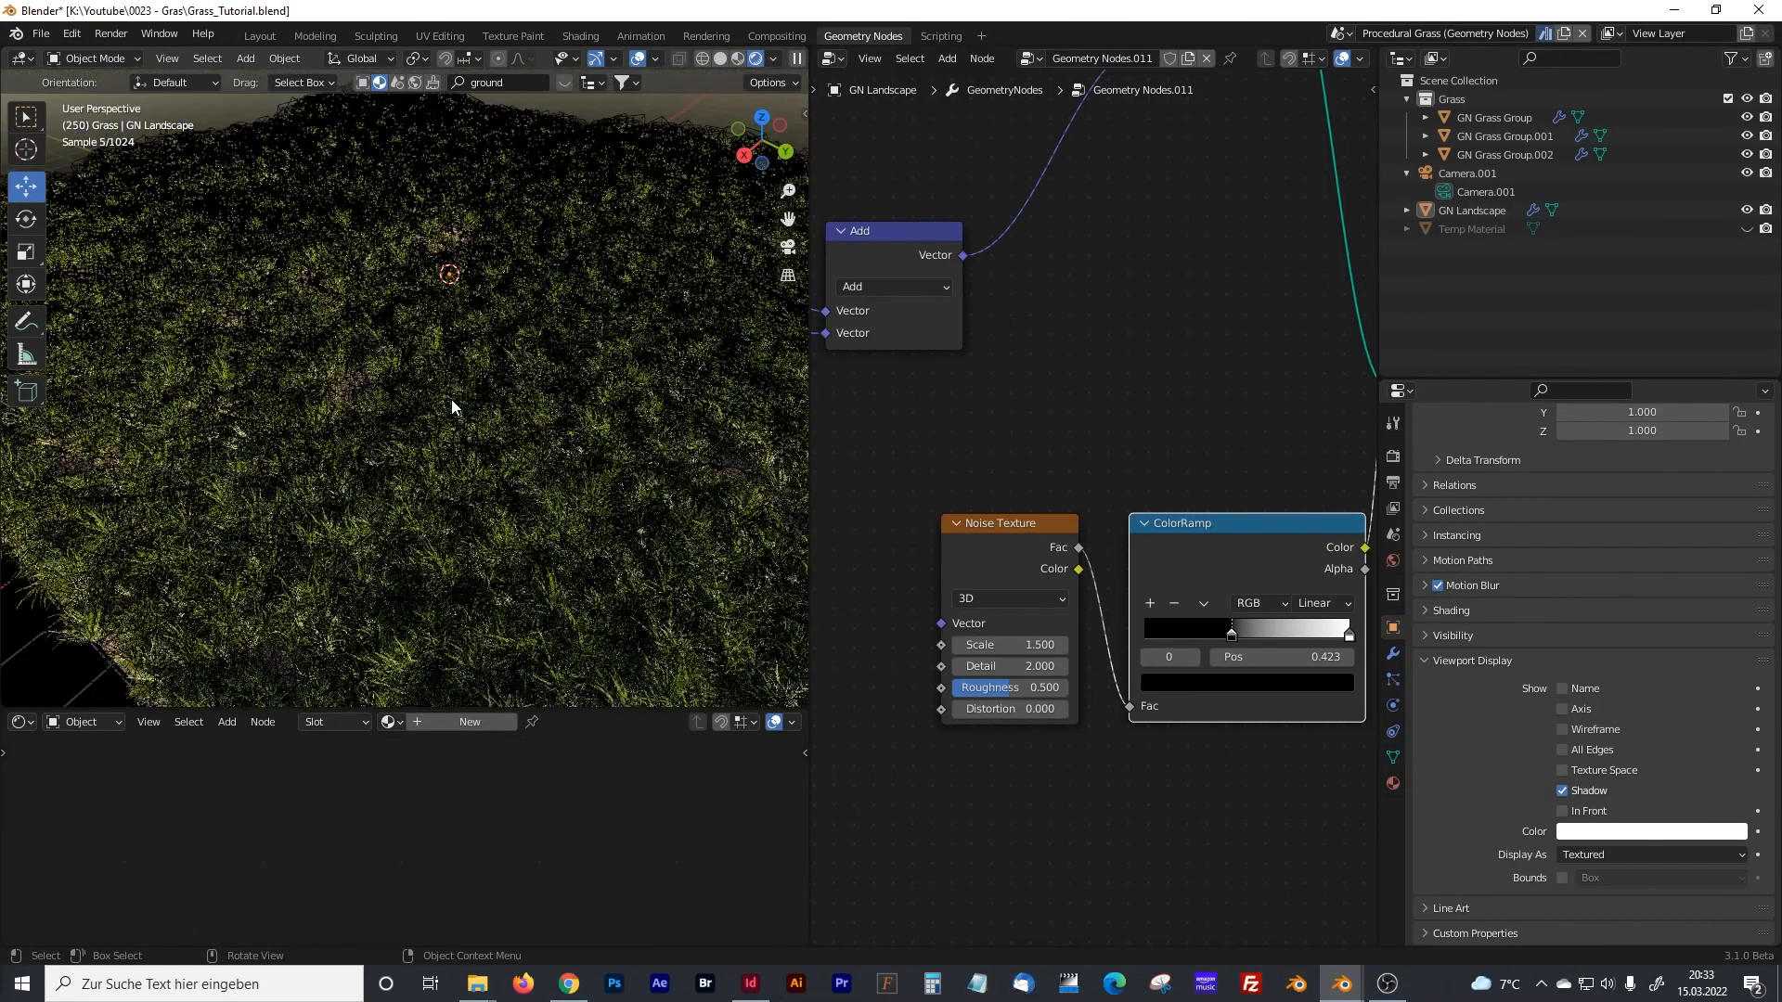
{"action": "middle_click_drag", "start_coordinate": [519, 351], "coordinate": [421, 377]}
{"action": "mouse_move", "coordinate": [455, 458]}
{"action": "middle_mouse_down"}
{"action": "mouse_move", "coordinate": [397, 422]}
{"action": "mouse_move", "coordinate": [432, 432]}
{"action": "middle_mouse_up"}
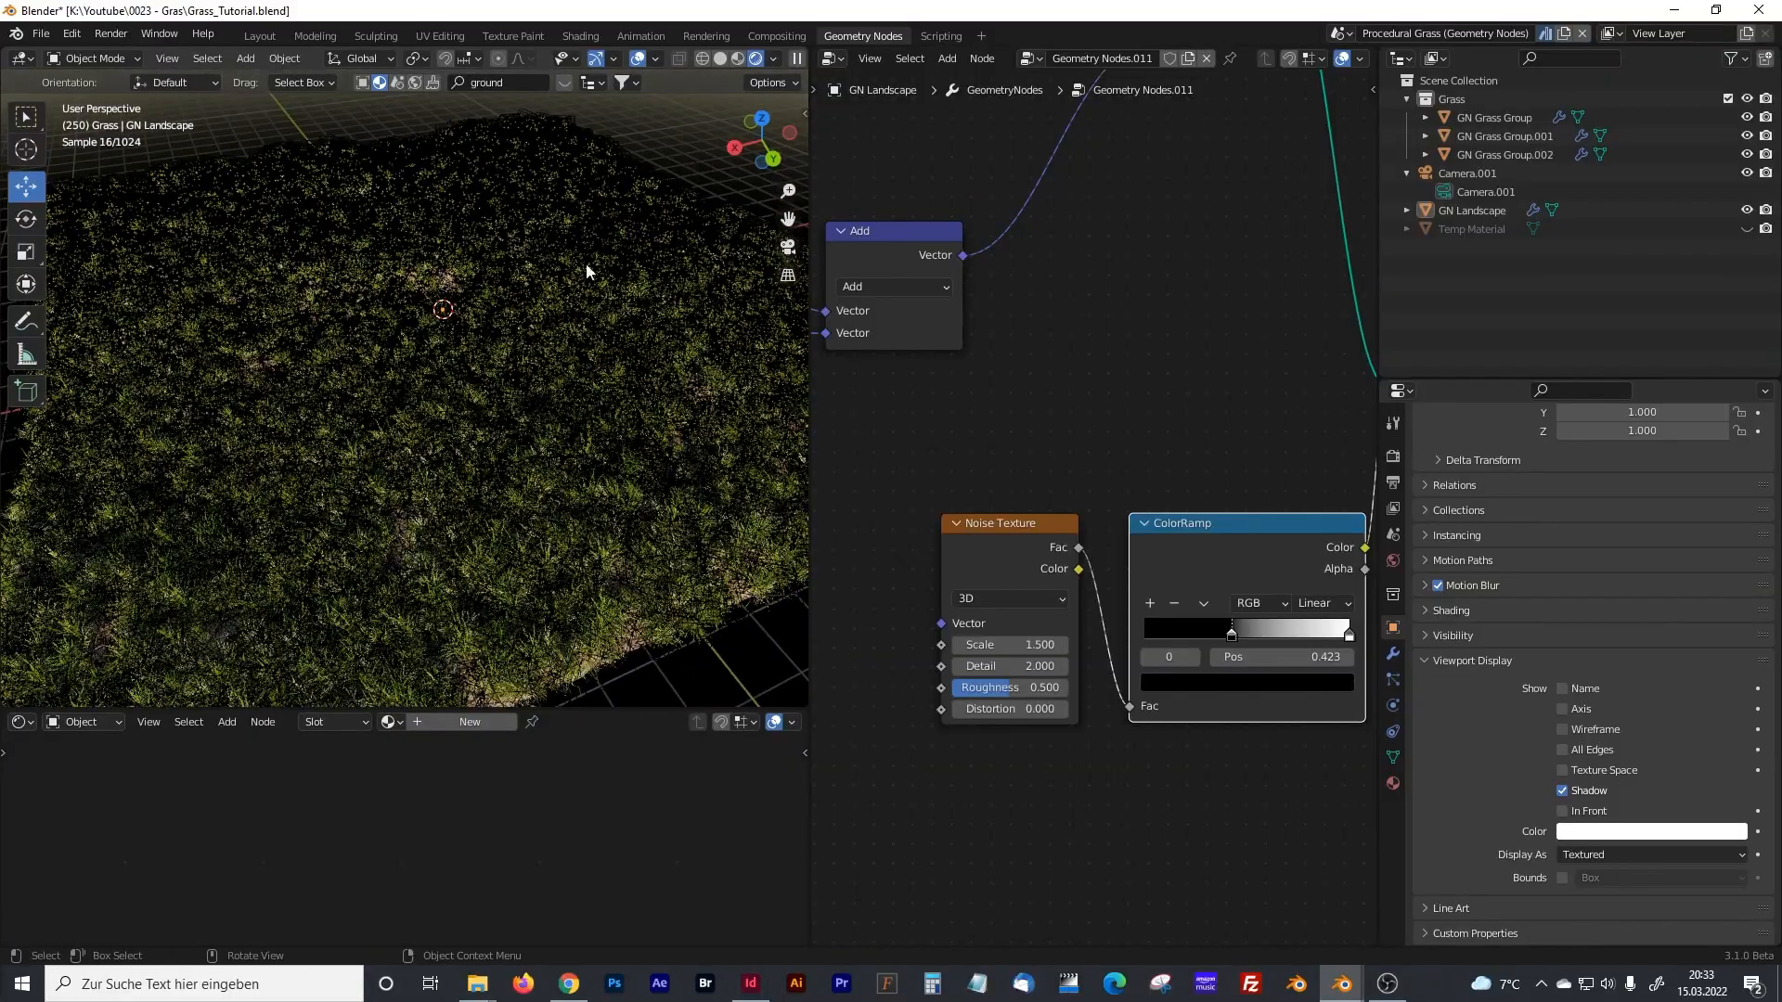
{"action": "left_click_drag", "start_coordinate": [815, 401], "coordinate": [685, 395]}
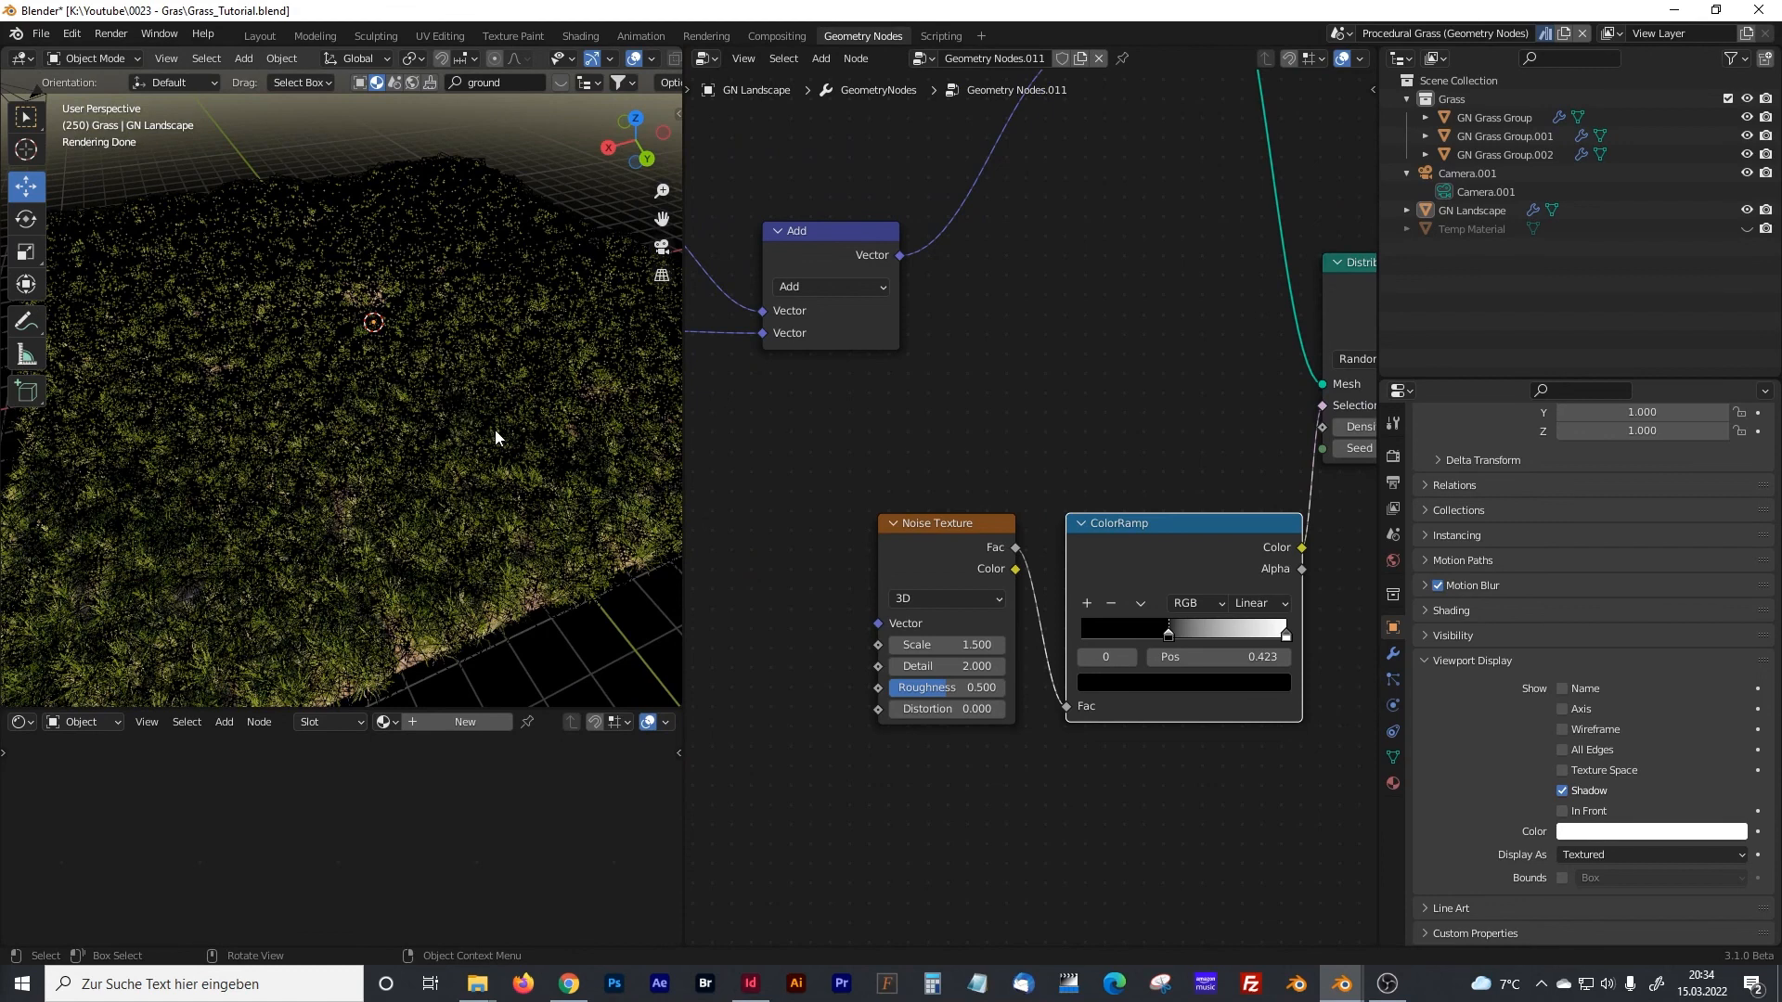
{"action": "mouse_move", "coordinate": [499, 439]}
{"action": "middle_mouse_down"}
{"action": "mouse_move", "coordinate": [498, 464]}
{"action": "mouse_move", "coordinate": [484, 429]}
{"action": "middle_mouse_up"}
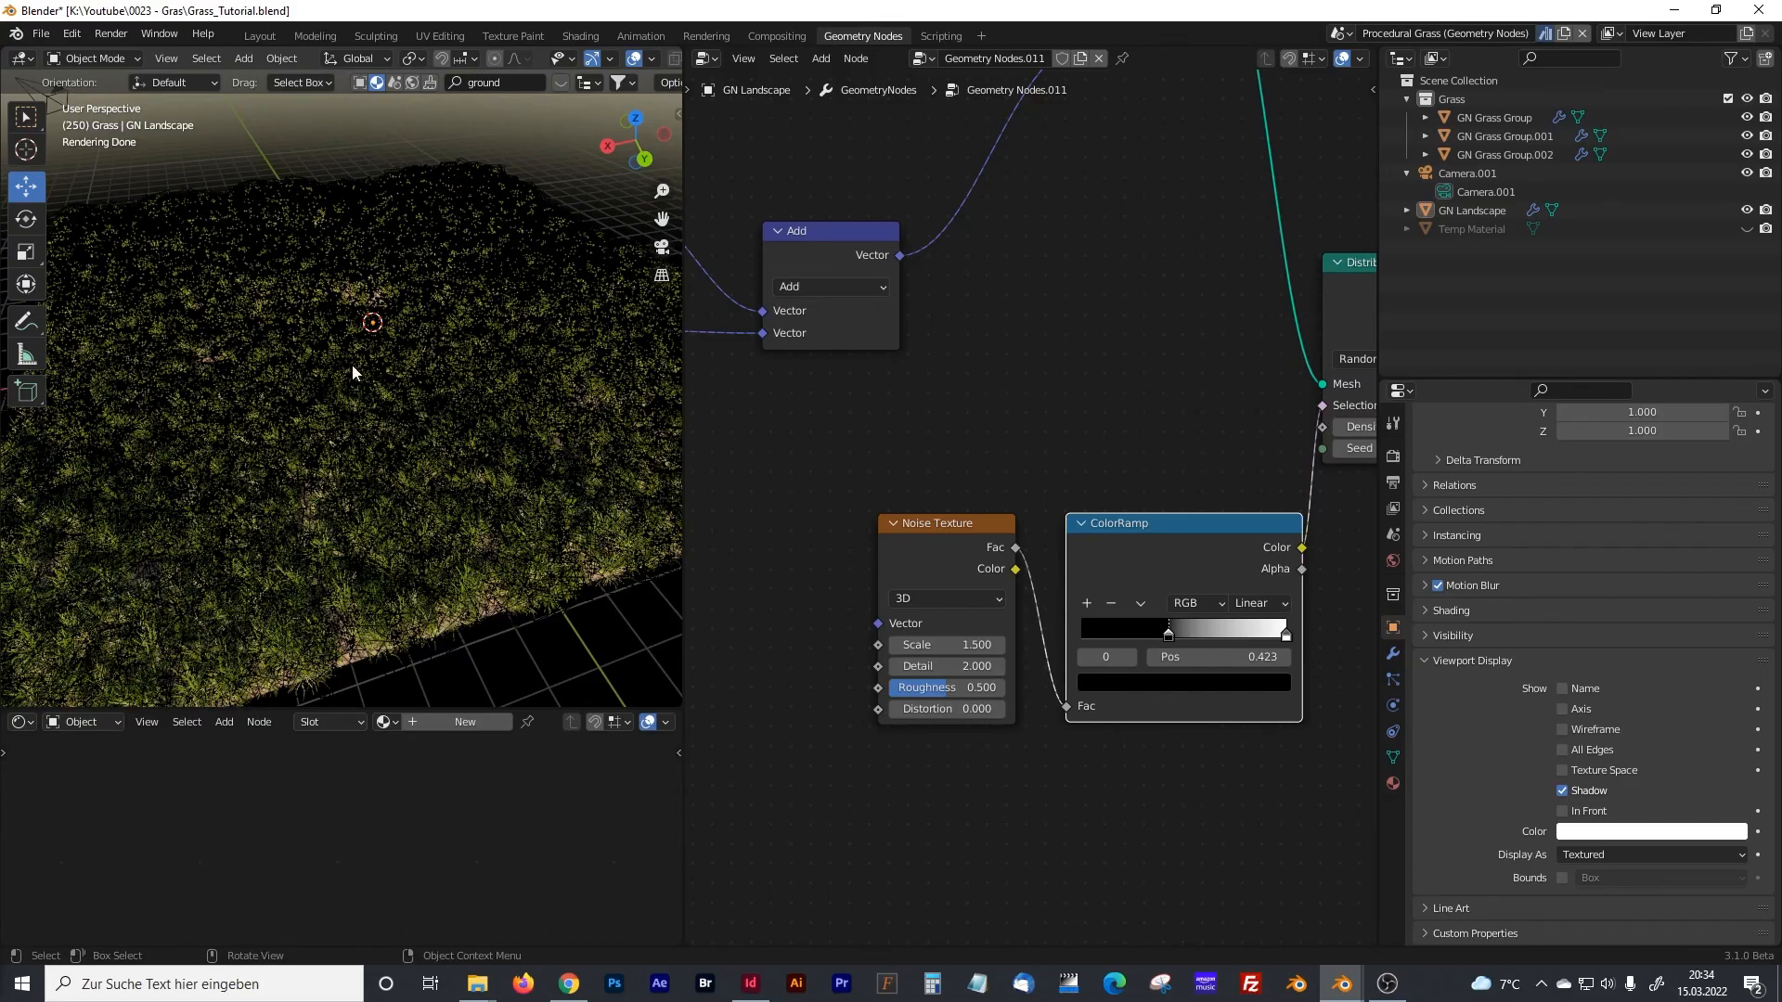
{"action": "middle_click_drag", "start_coordinate": [353, 367], "coordinate": [405, 403]}
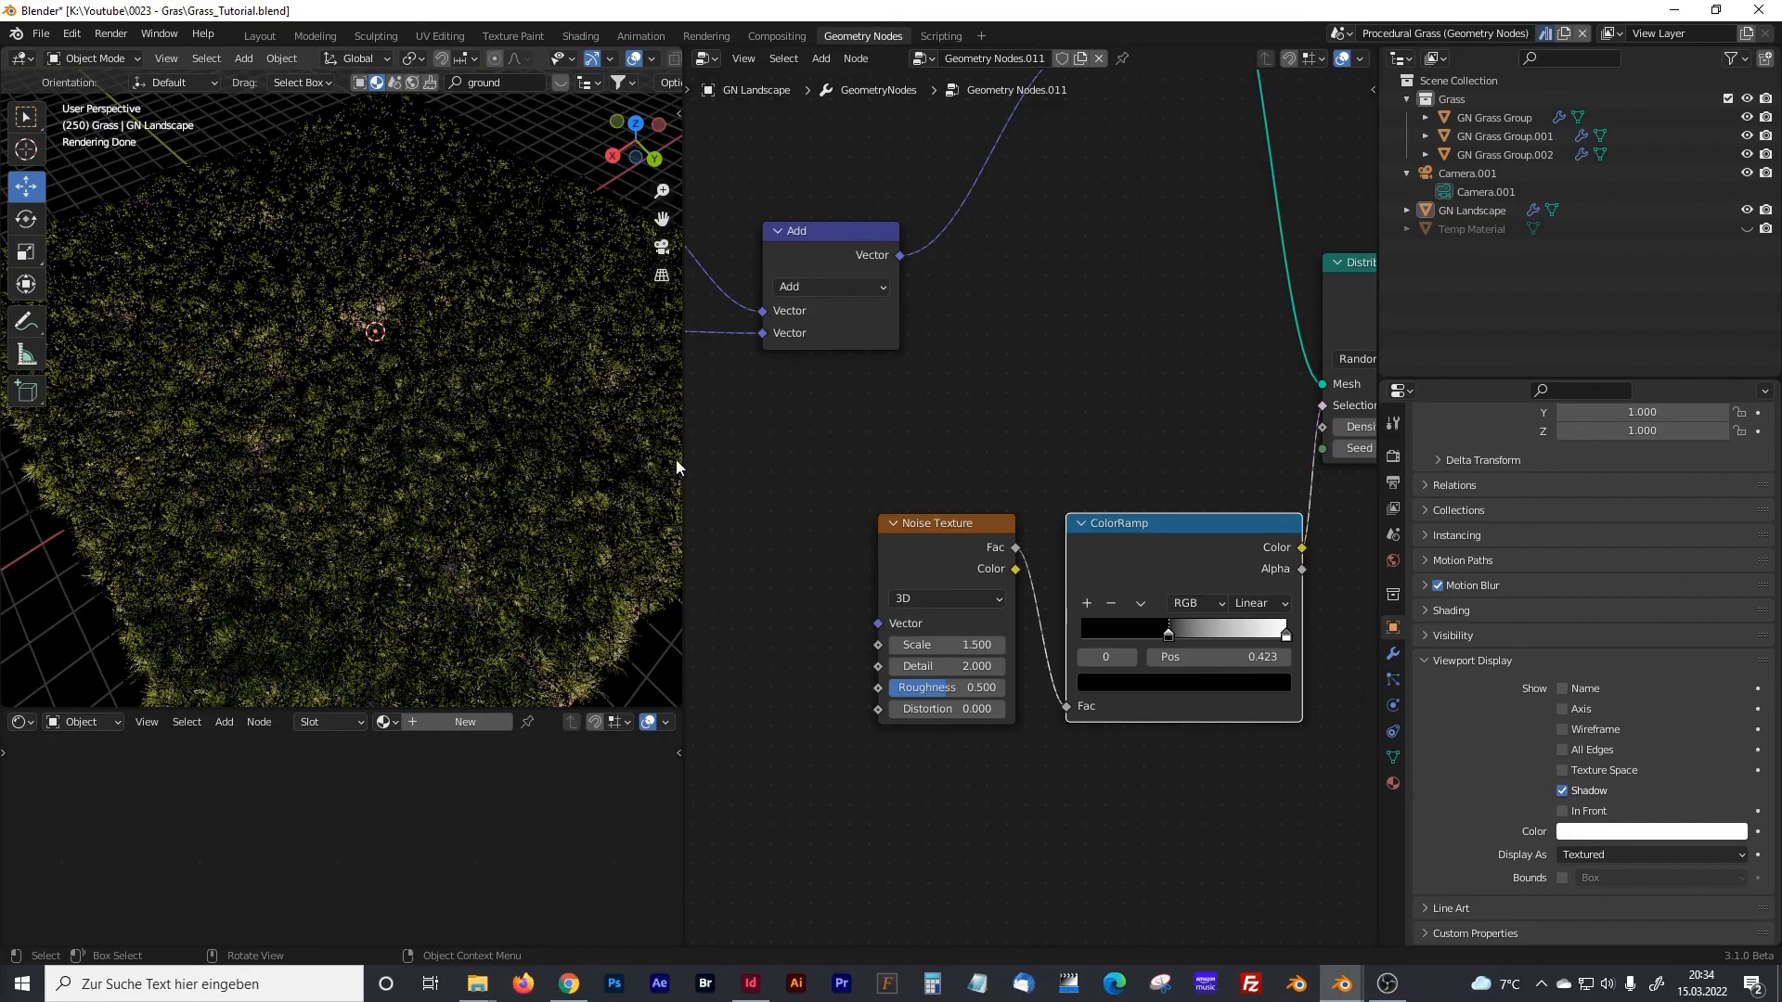
{"action": "left_click_drag", "start_coordinate": [683, 456], "coordinate": [569, 444]}
{"action": "middle_click_drag", "start_coordinate": [382, 425], "coordinate": [348, 386]}
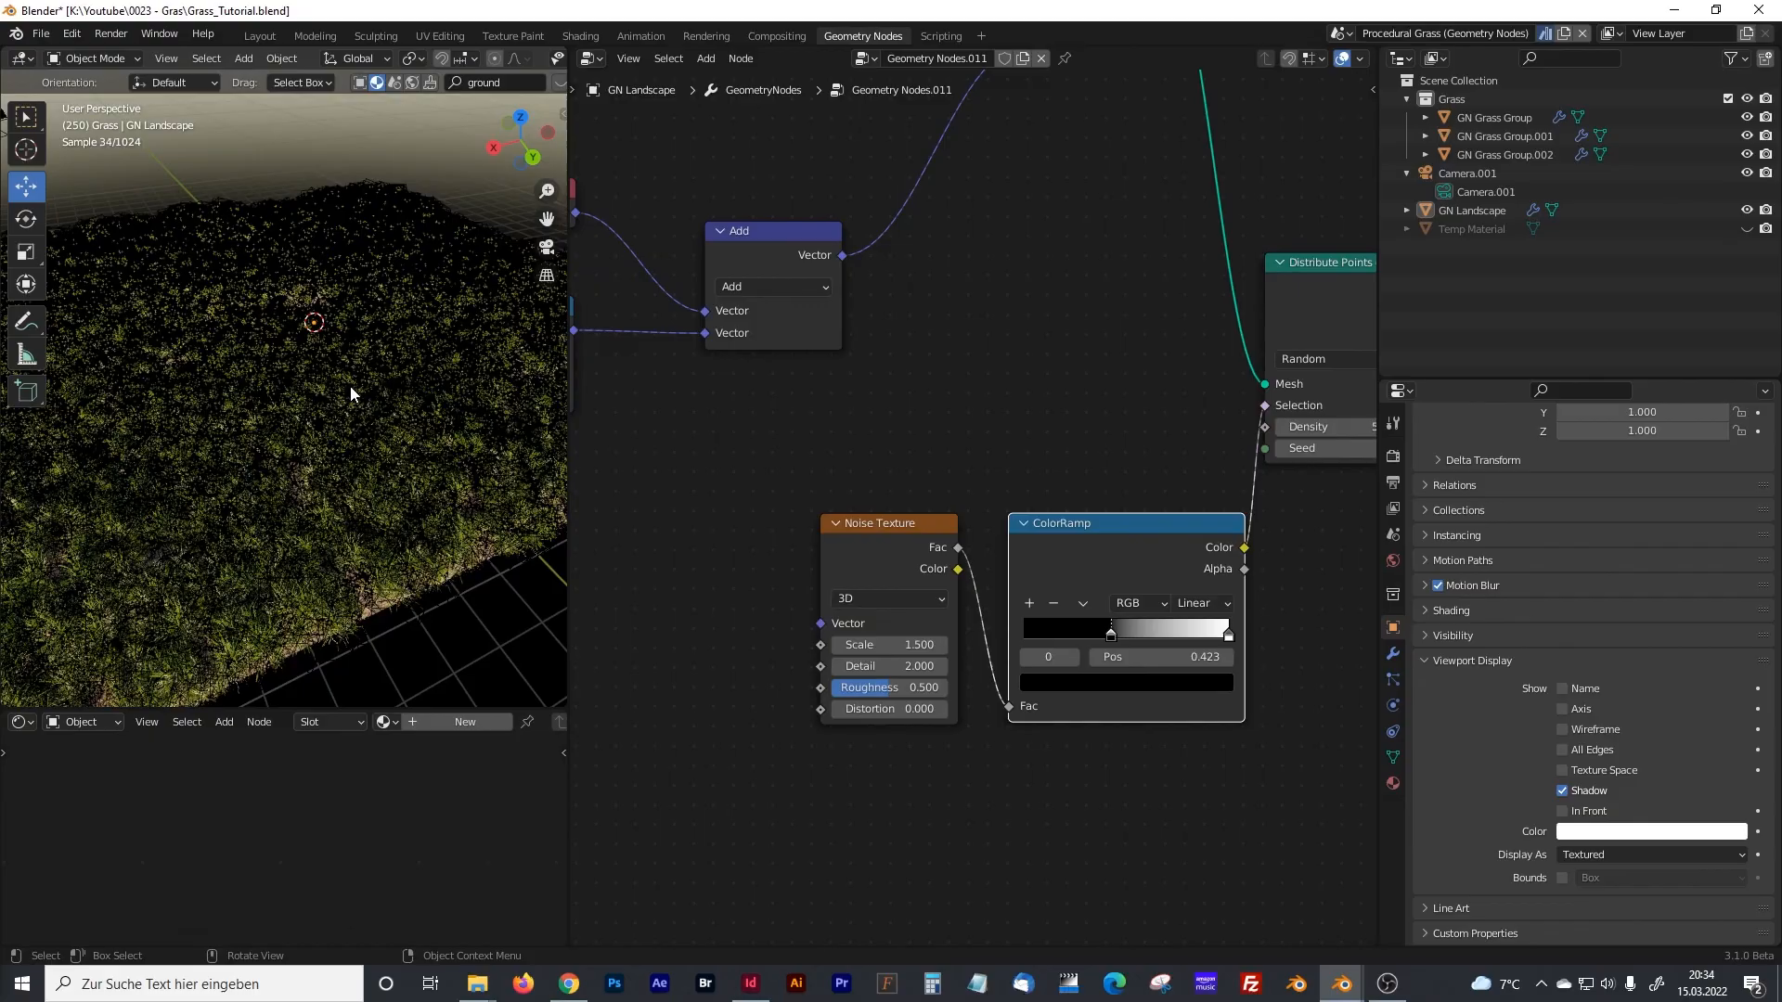